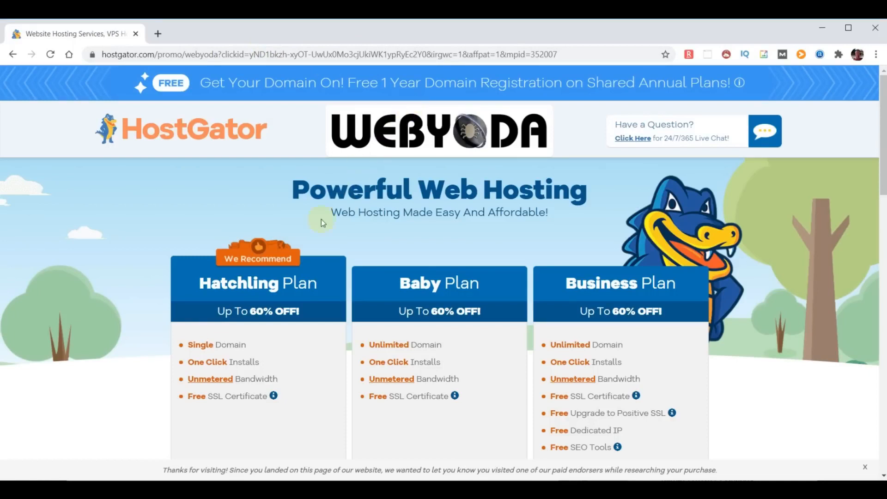
Highlight the One Click Installs, Unmetered Bandwidth and Free SSL features and the Hatchling, Baby and Business plan headings
scroll(295, 314, "down", 2)
scroll(296, 316, "down", 1)
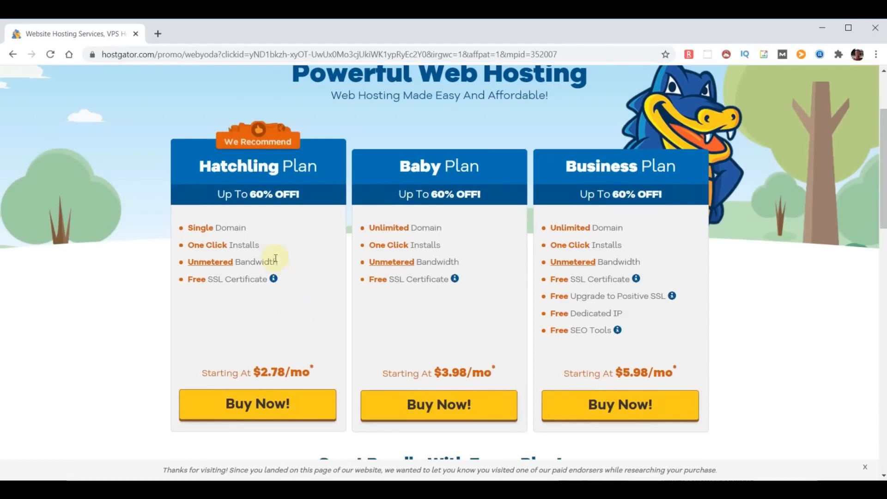
left_click_drag(260, 245, 187, 245)
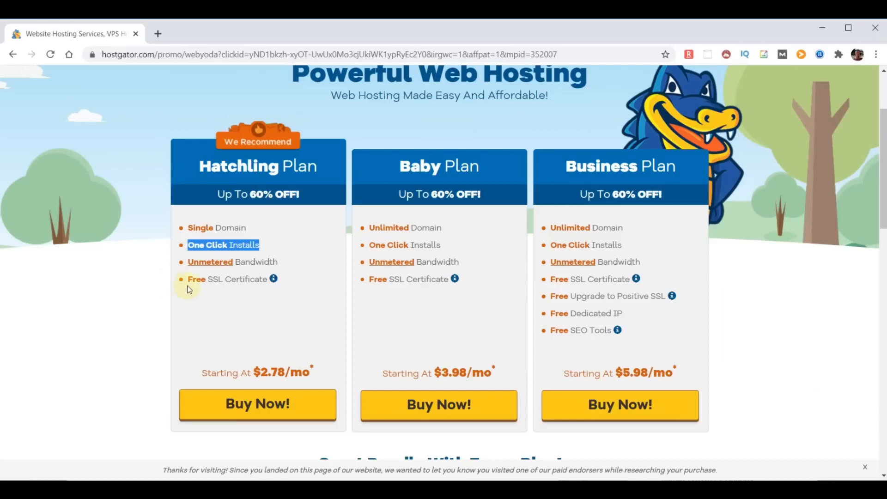
left_click_drag(278, 263, 192, 267)
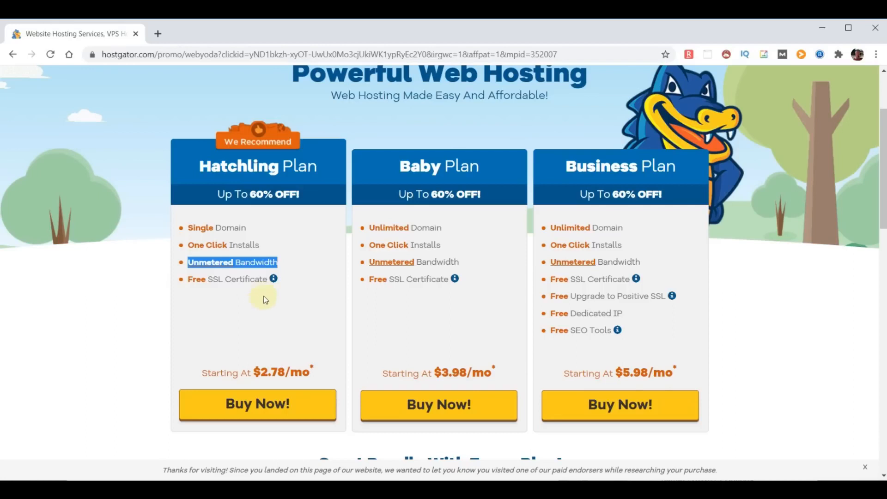
left_click_drag(268, 280, 190, 281)
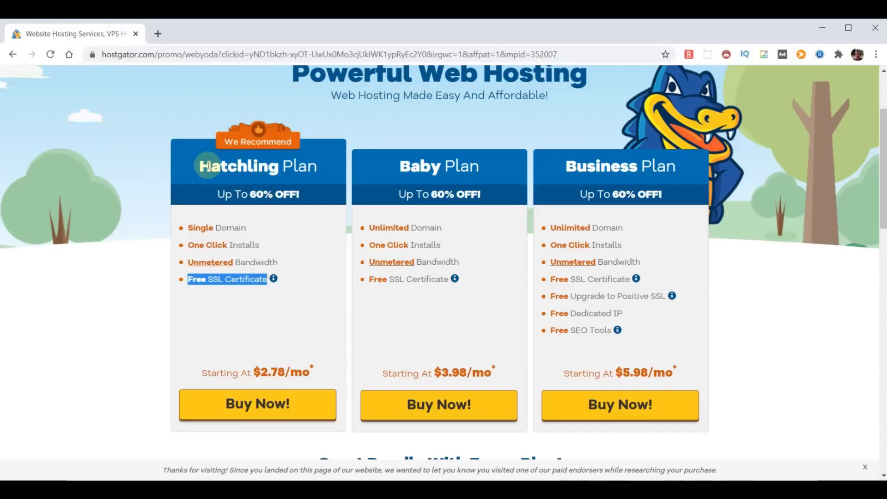
left_click_drag(202, 165, 309, 160)
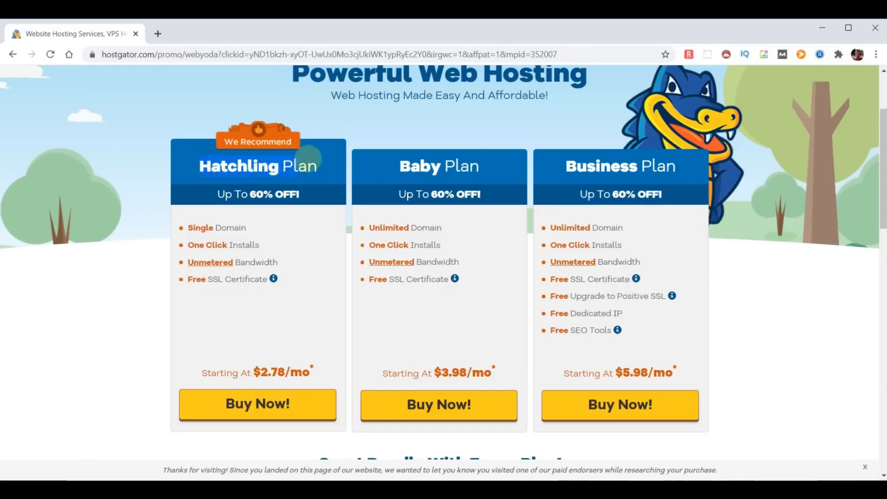
left_click_drag(393, 173, 489, 167)
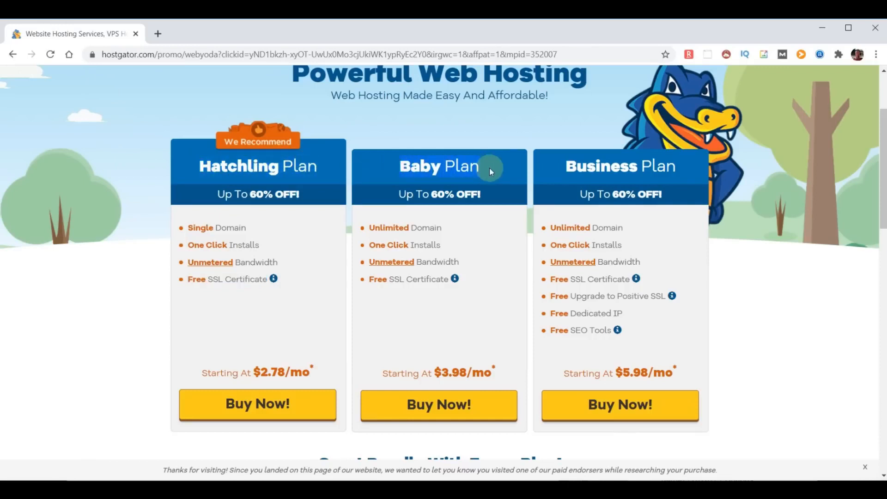
left_click_drag(560, 172, 687, 188)
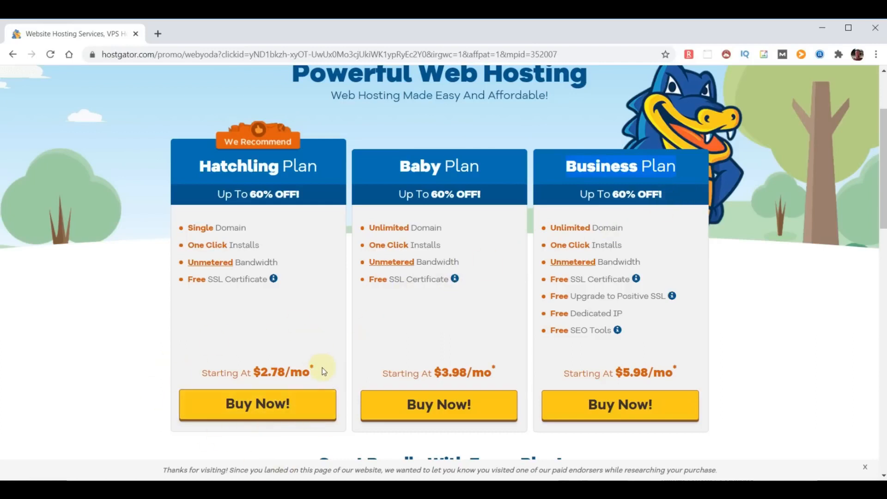
Start buying the Hatchling plan and search for the free domain choosemydomainname.com
left_click(258, 405)
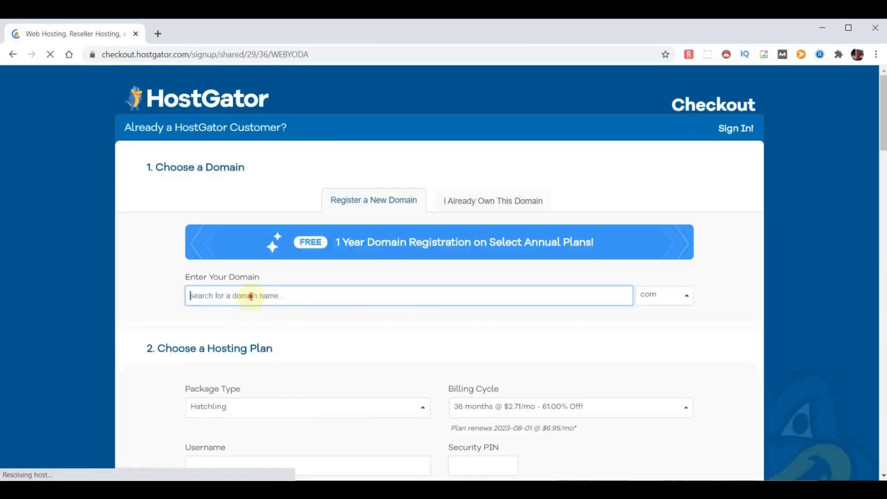
type("choos")
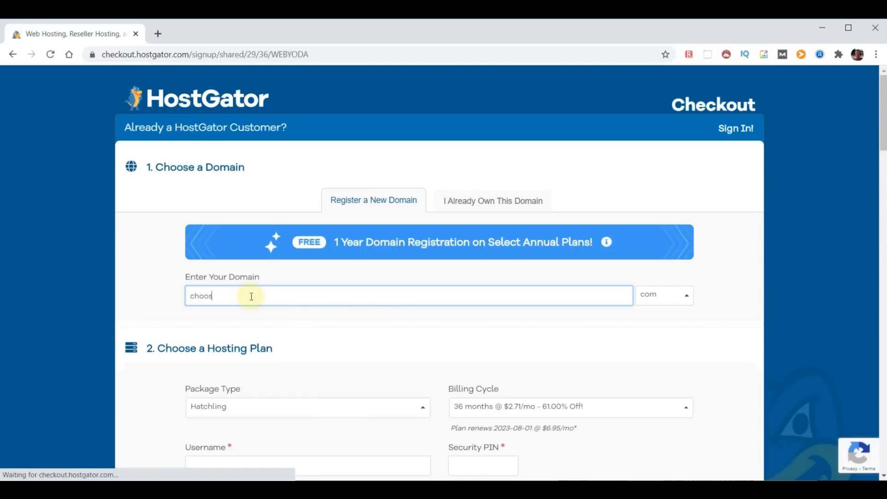
type("emydomainname")
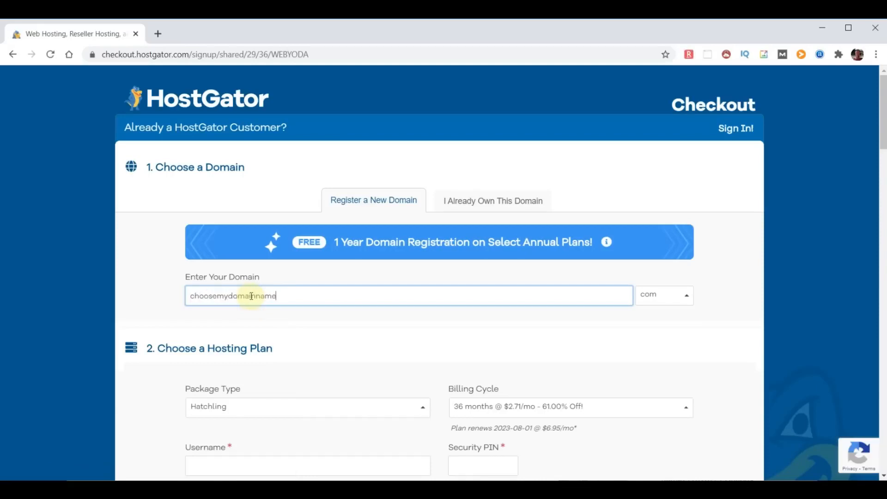
left_click(724, 298)
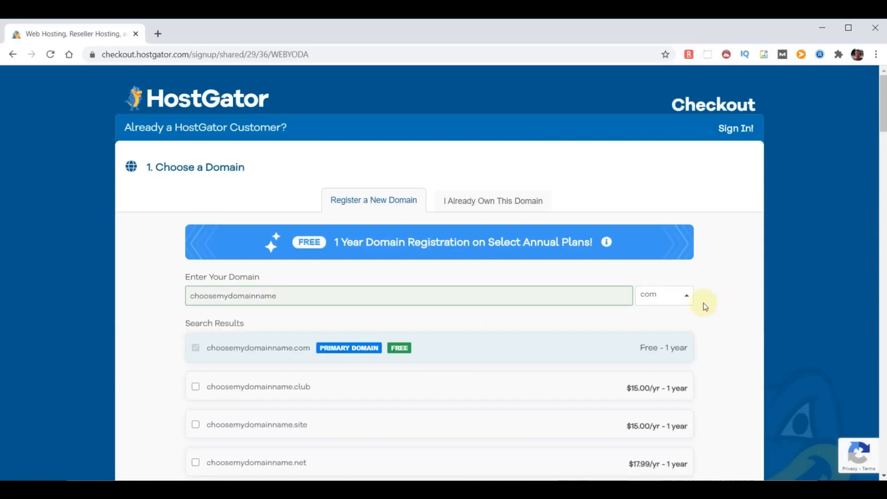
Decline Domain Privacy Protection for choosemydomainname.com
scroll(486, 326, "down", 4)
scroll(478, 331, "down", 9)
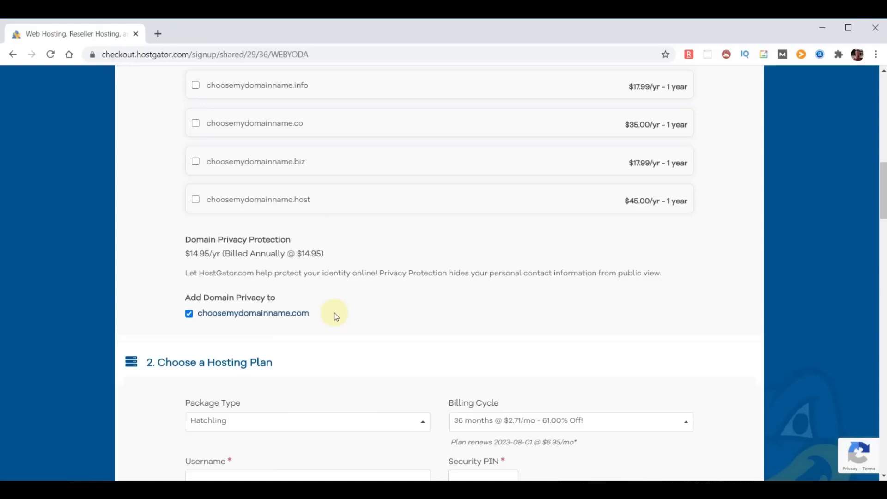
left_click(189, 314)
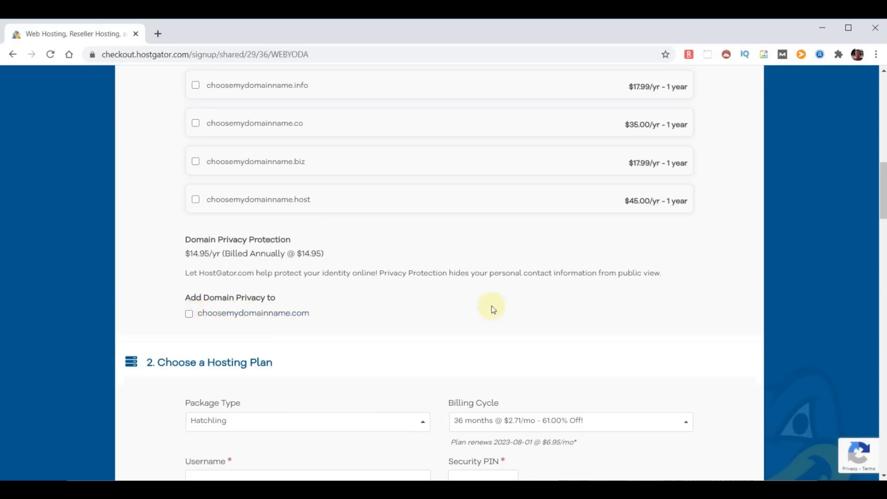
scroll(493, 309, "down", 5)
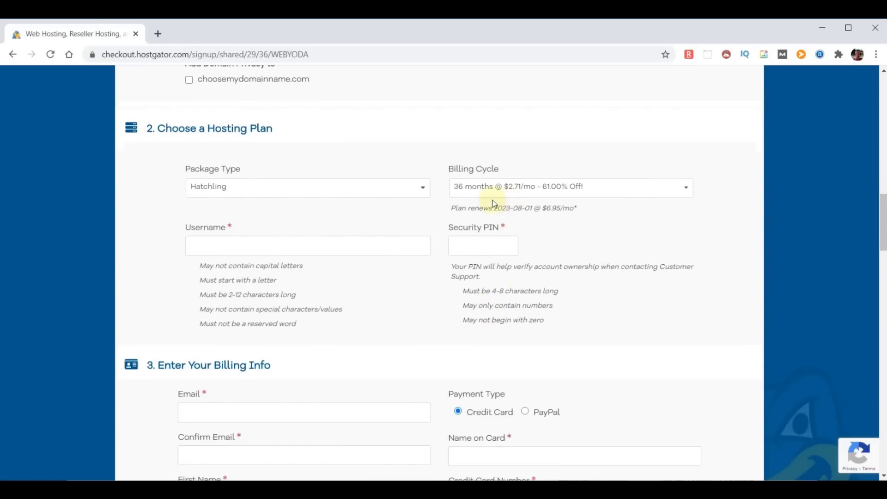
Choose the 12 months billing cycle, then enter the account username and a security PIN
left_click(687, 187)
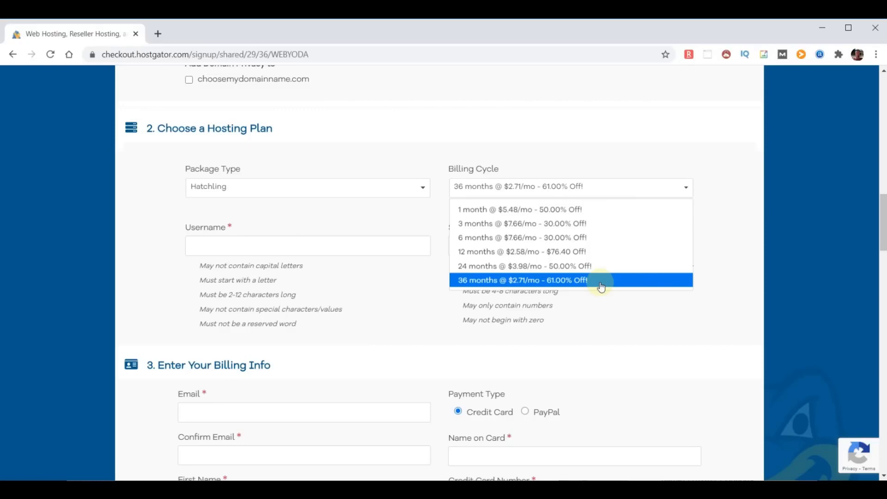
left_click(578, 252)
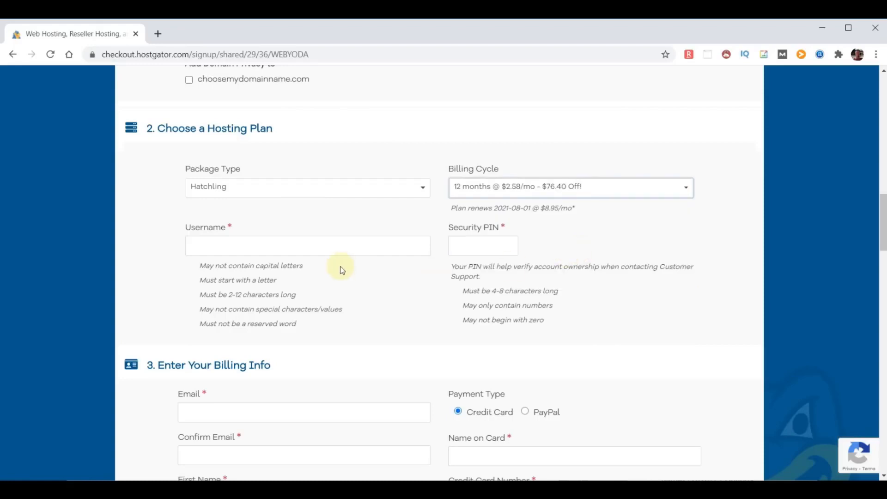
left_click(271, 246)
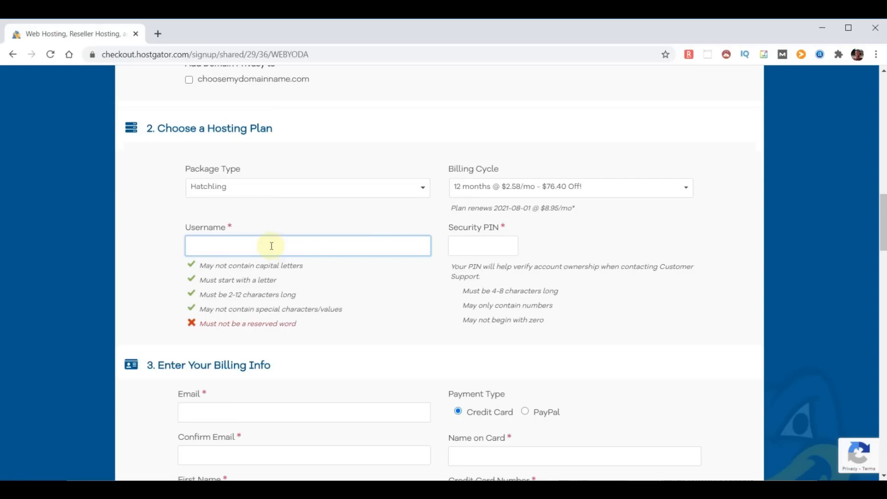
type("adminyoda")
left_click(471, 246)
type("1234")
scroll(403, 342, "down", 1)
scroll(402, 342, "down", 15)
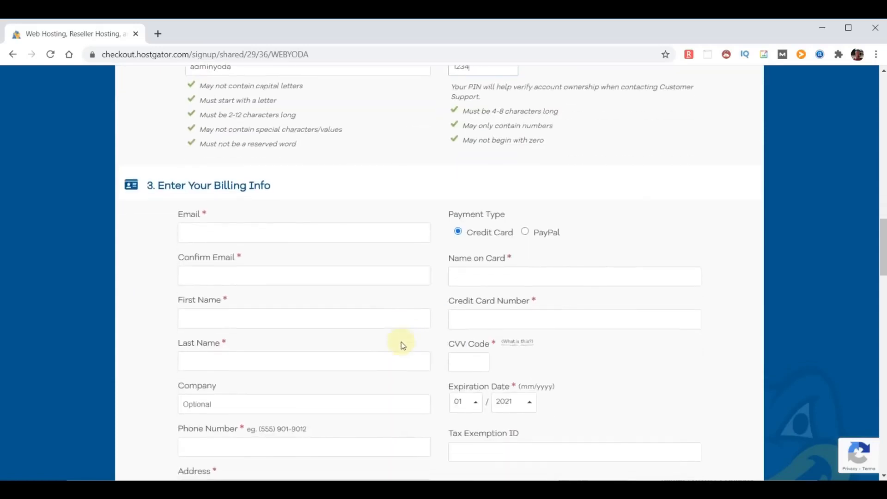
scroll(401, 343, "down", 4)
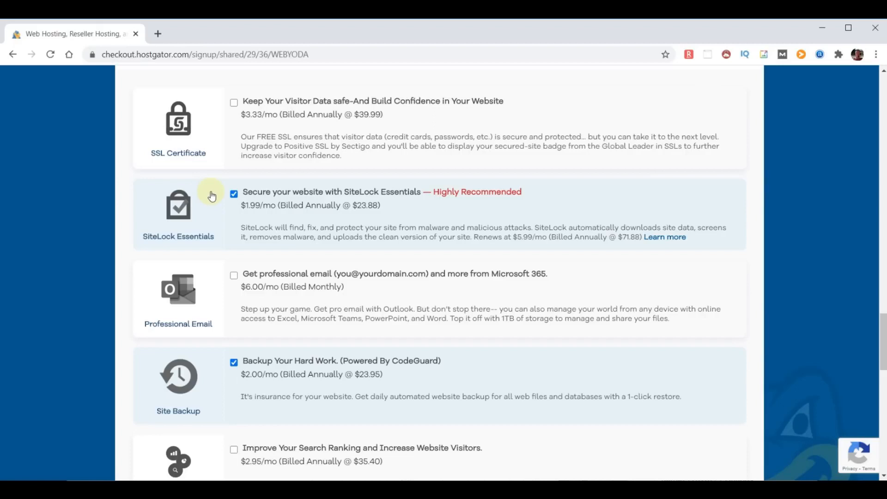
Uncheck the SiteLock Essentials and CodeGuard Site Backup add-ons, leaving only the hosting package
left_click(233, 194)
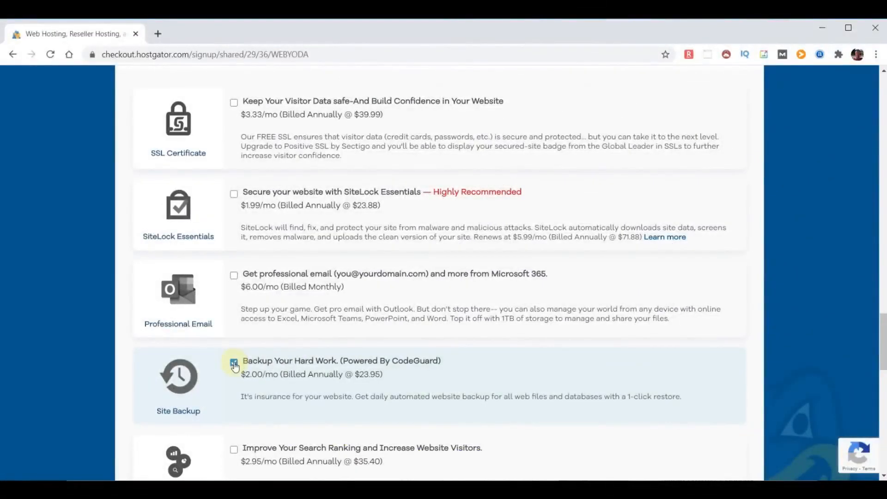
left_click(235, 367)
scroll(531, 305, "down", 1)
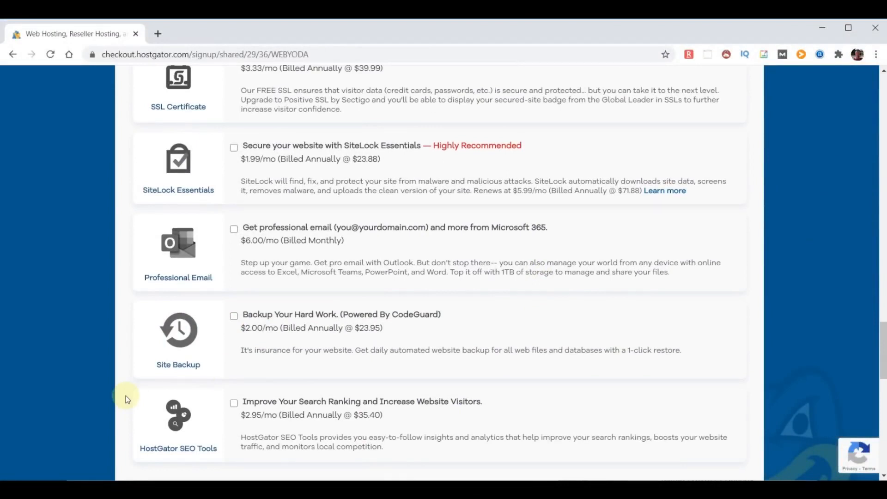
scroll(665, 349, "down", 1)
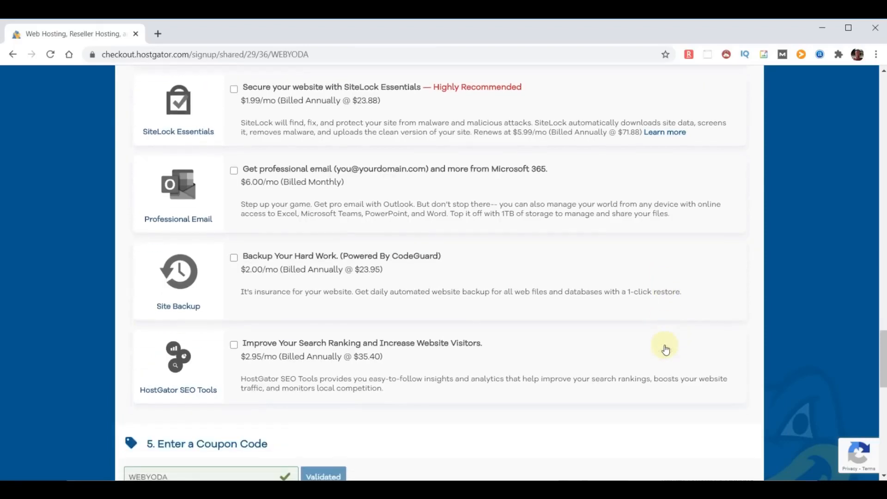
scroll(665, 349, "down", 5)
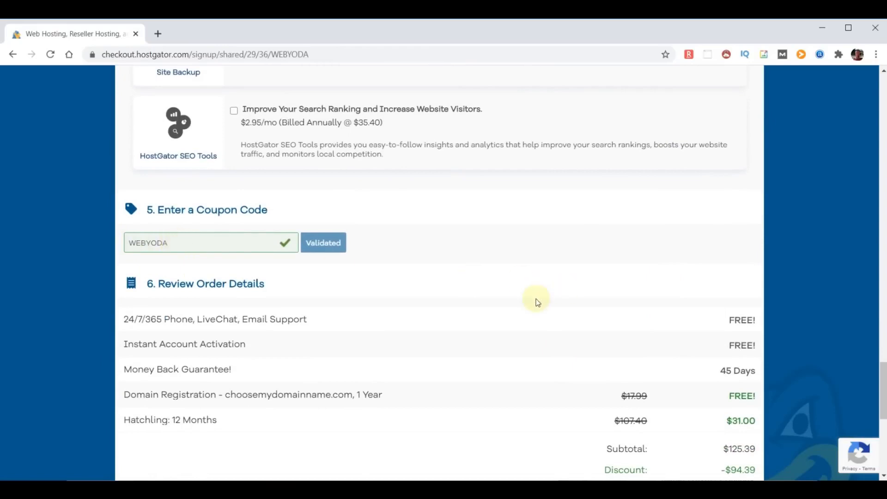
Highlight the free domain registration, 24/7/365 support and Money Back Guarantee lines in the order review
scroll(535, 298, "down", 2)
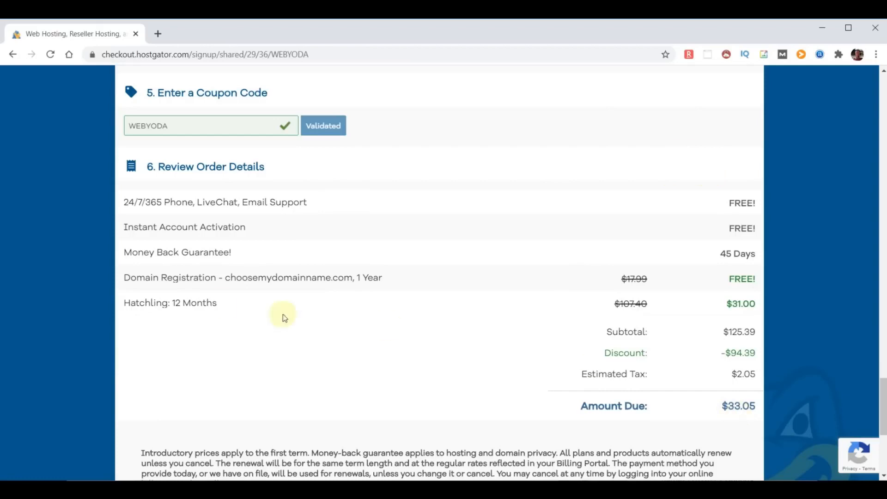
left_click_drag(127, 279, 748, 278)
left_click(747, 278)
scroll(236, 331, "down", 1)
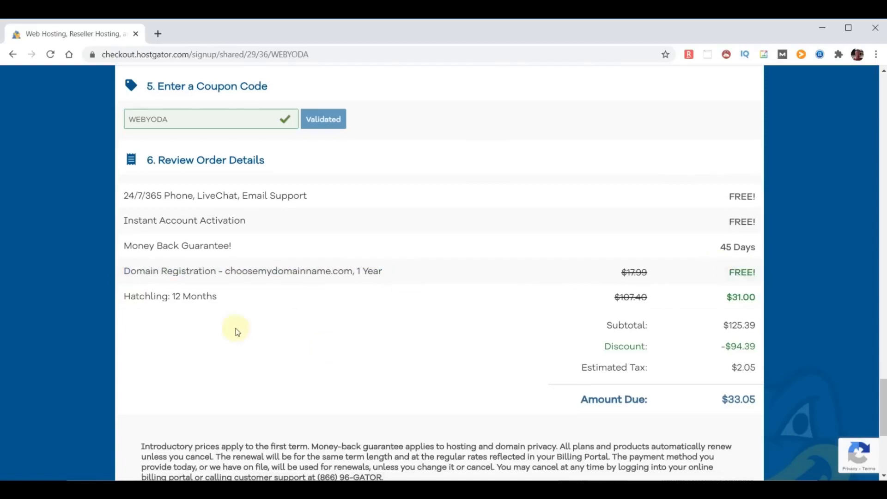
left_click_drag(127, 193, 327, 202)
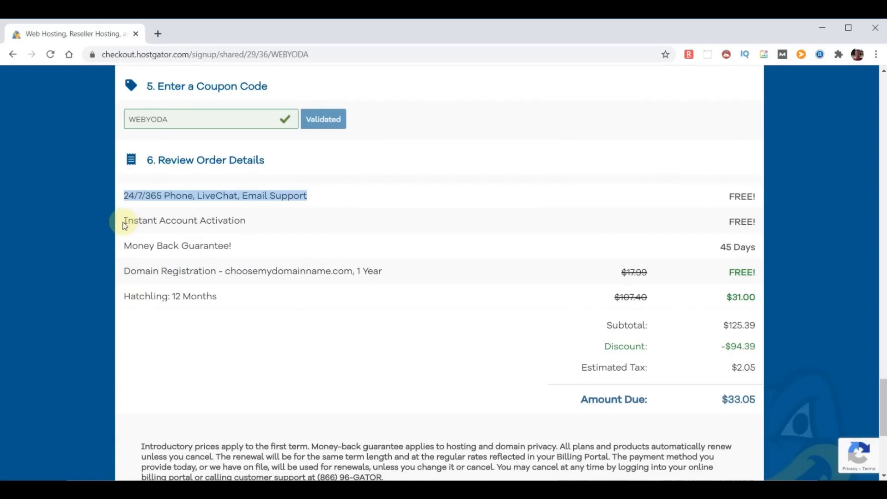
left_click_drag(125, 246, 275, 244)
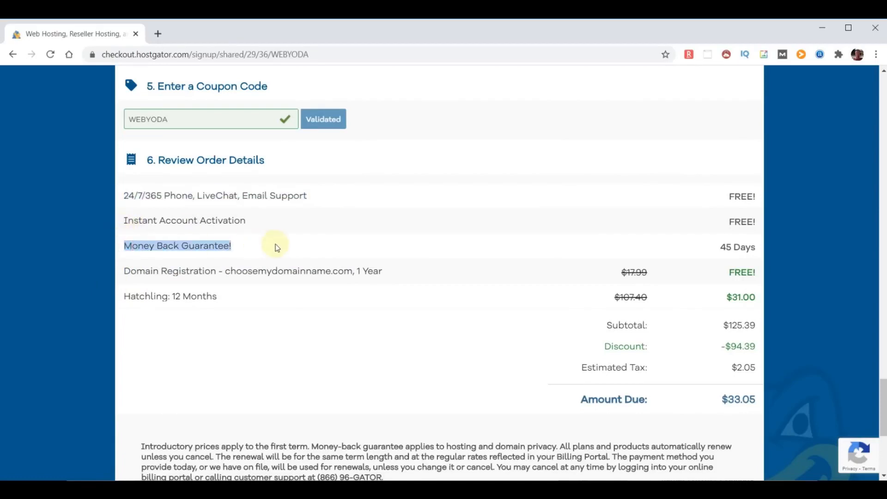
Tick the terms of service checkbox to enable Checkout Now!
left_click(242, 293)
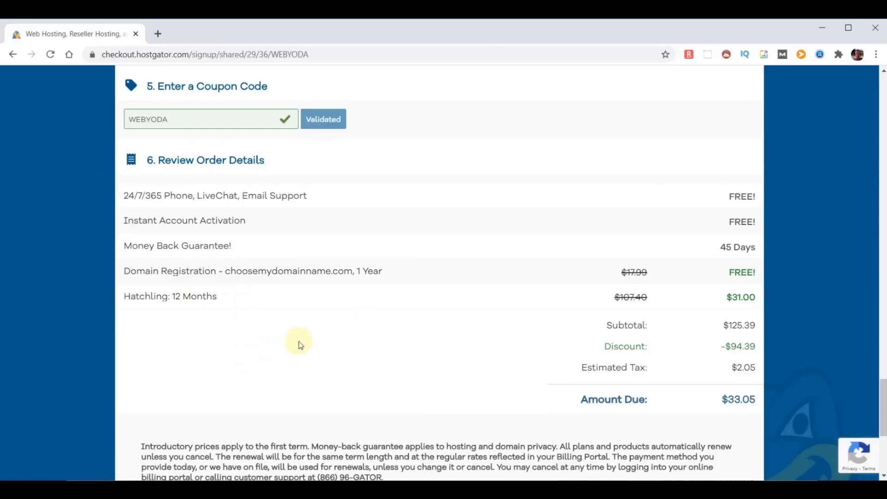
scroll(341, 340, "down", 5)
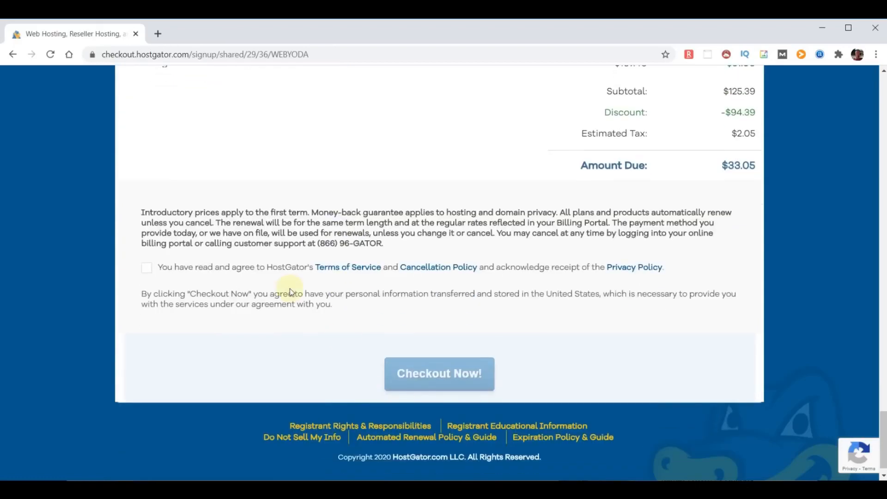
left_click(146, 267)
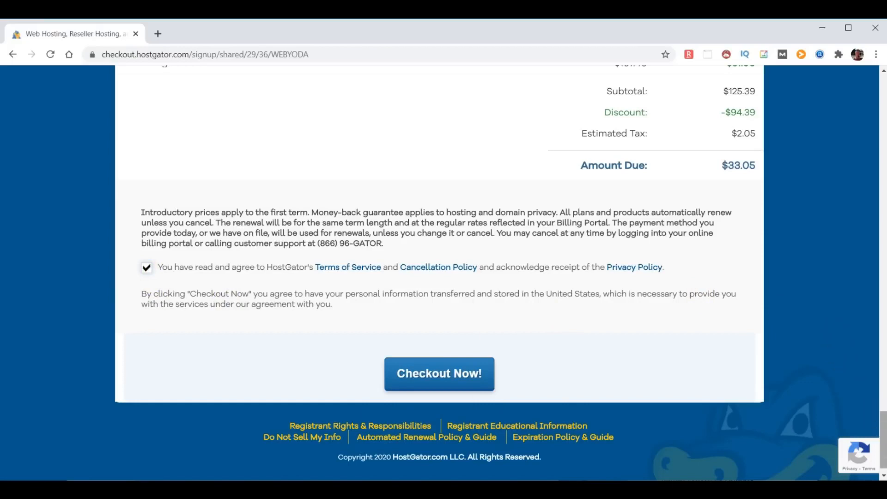
Switch to an already-owned domain, change it to chooseyourdomainname.com, and complete the checkout
left_click_drag(884, 451, 884, 115)
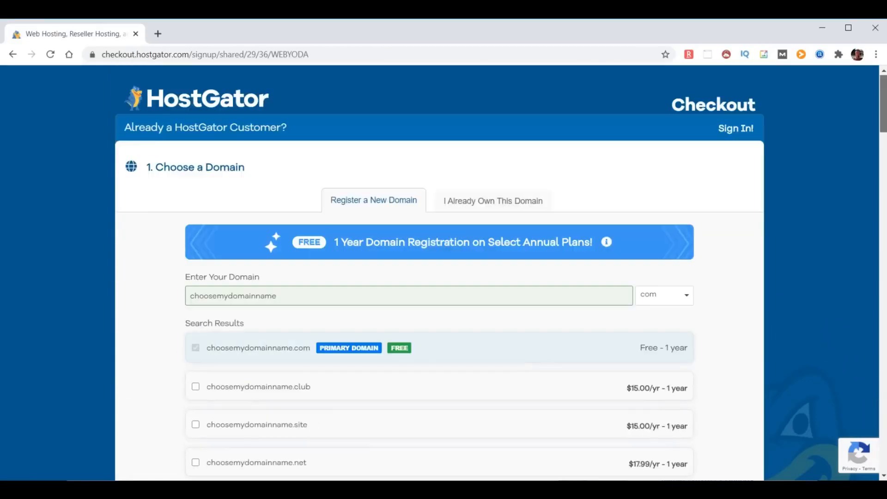
left_click(485, 201)
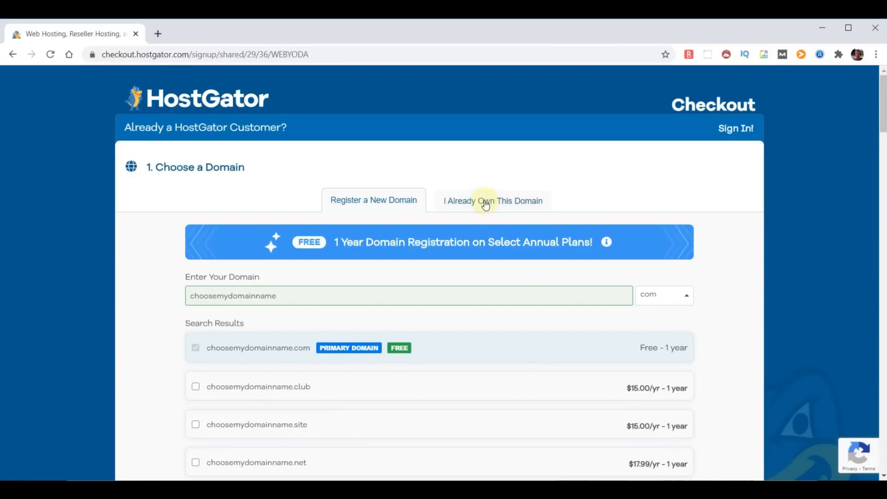
left_click(231, 300)
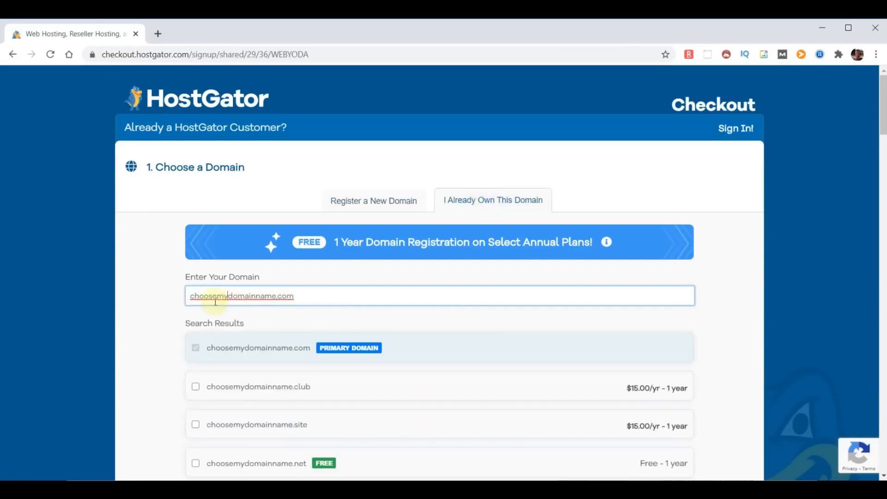
key("BackSpace")
key("BackSpace")
type("your")
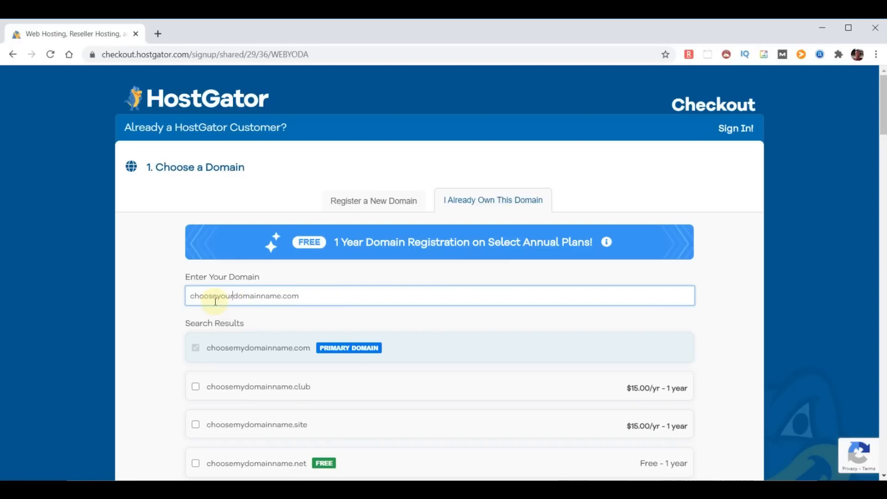
left_click(740, 310)
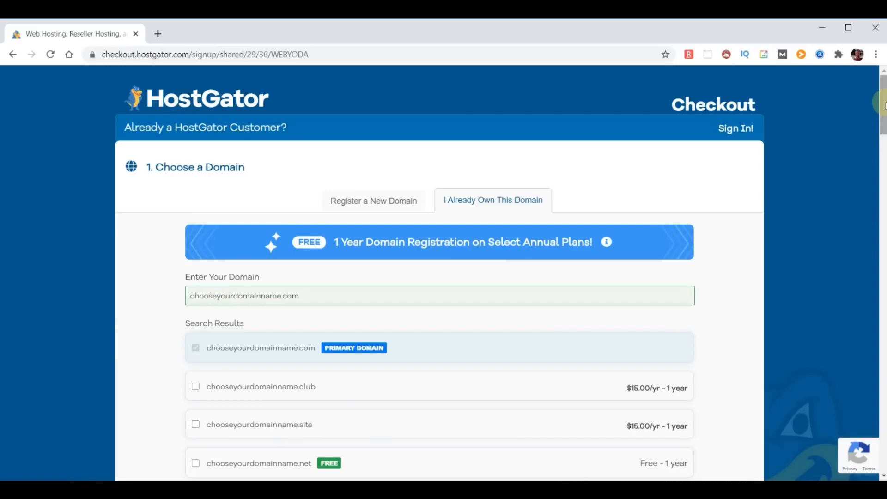
left_click_drag(882, 104, 883, 443)
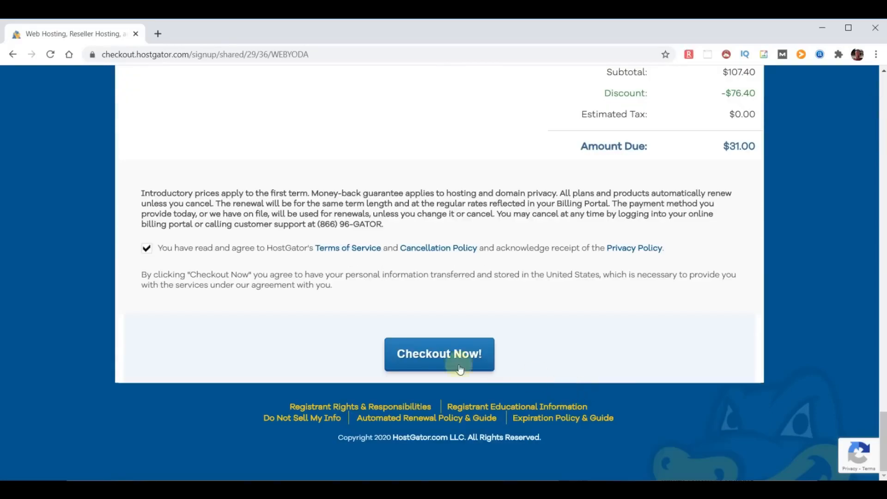
left_click(414, 362)
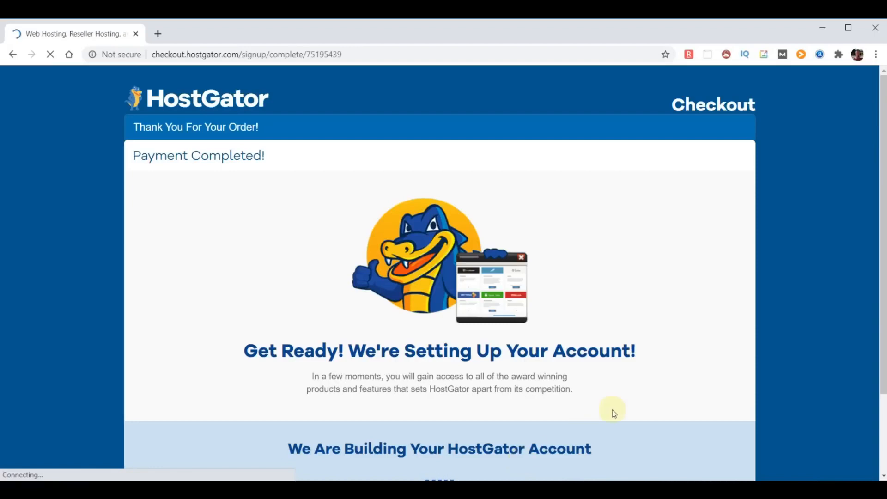
scroll(613, 410, "down", 1)
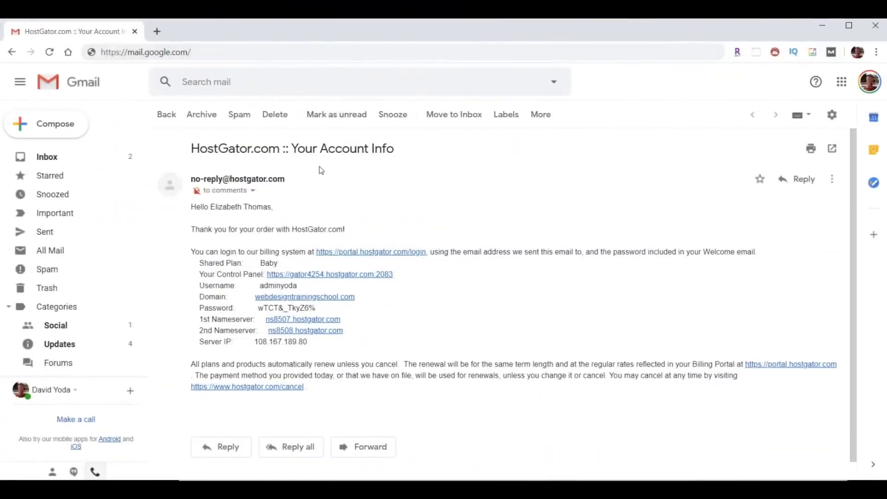
left_click_drag(188, 149, 413, 159)
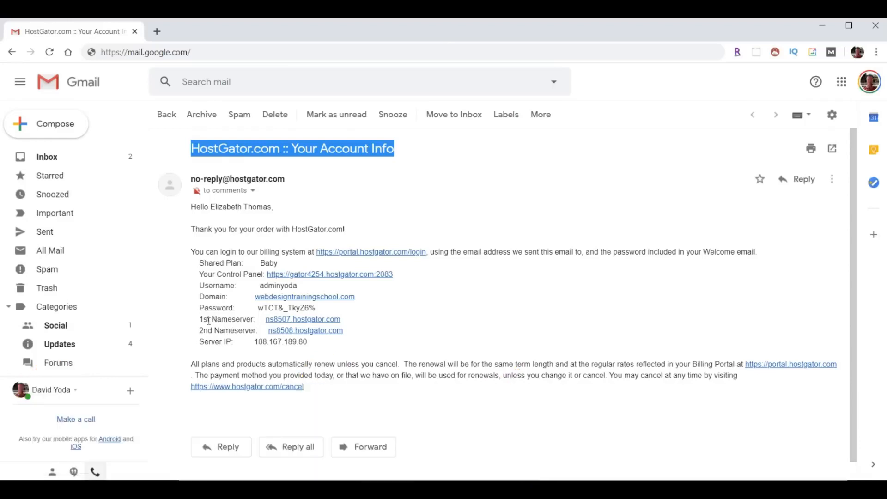
left_click_drag(194, 321, 396, 337)
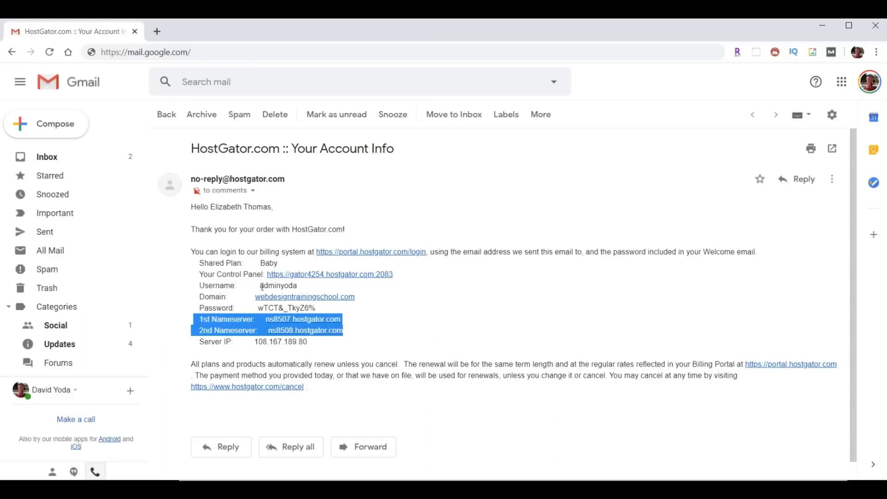
left_click_drag(262, 286, 258, 308)
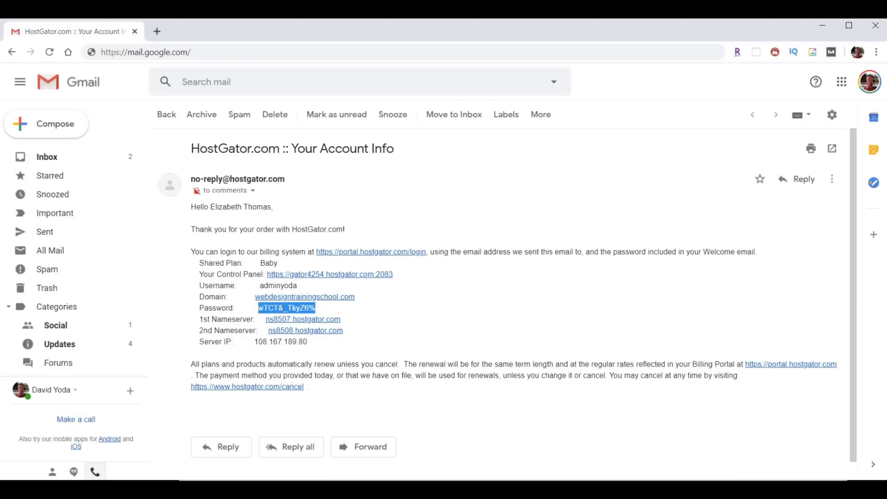
right_click(287, 308)
left_click(298, 318)
left_click_drag(198, 274, 262, 275)
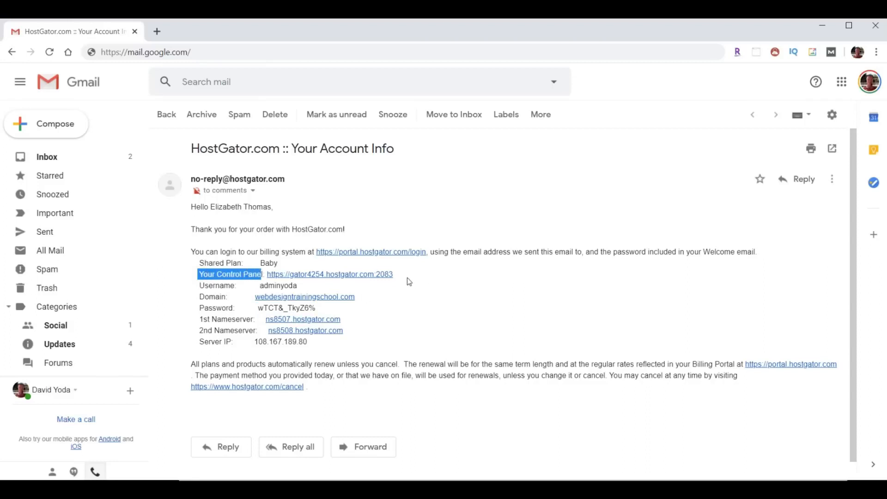
Log into cPanel from the email's Control Panel link and go to Email > Email Forwarders
left_click(336, 275)
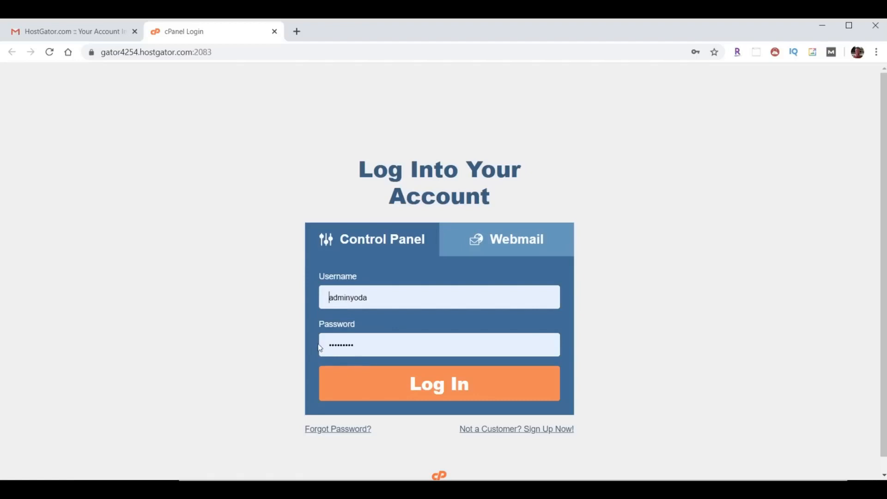
left_click(450, 387)
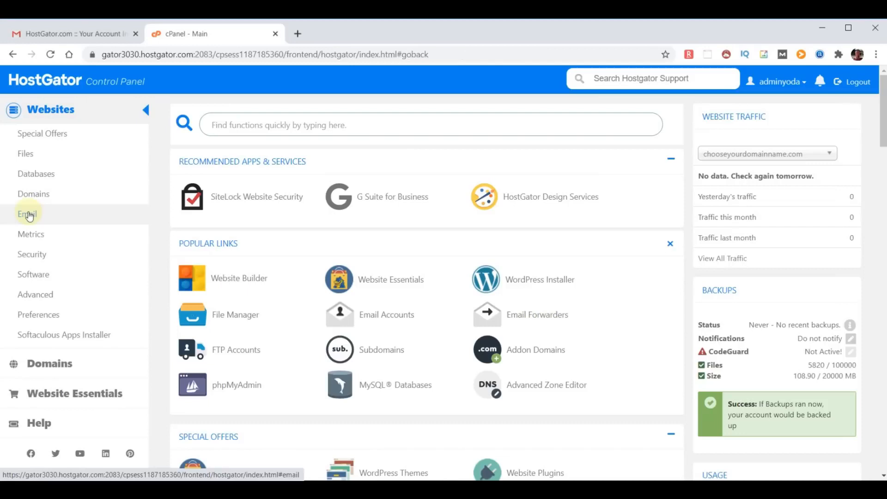
left_click(28, 214)
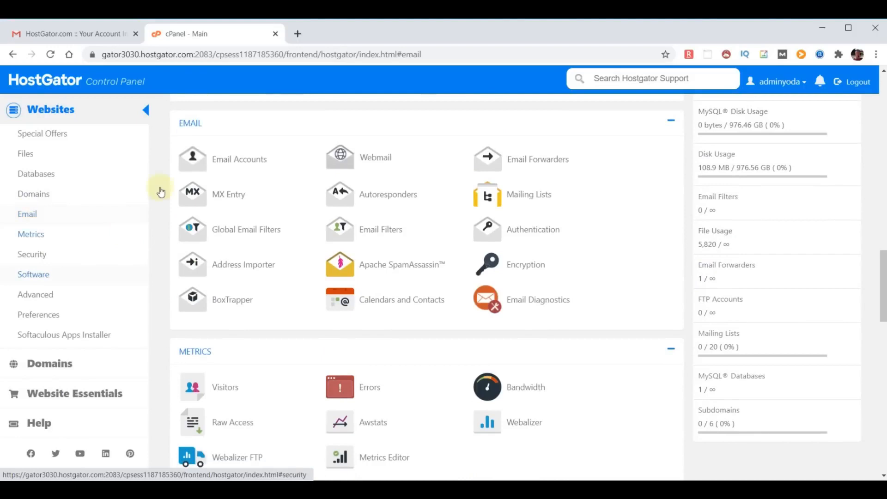
left_click(531, 159)
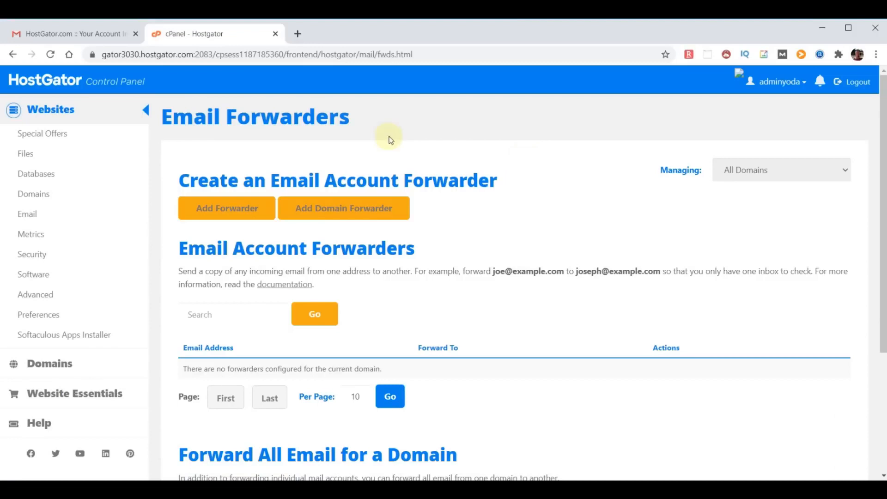
Add a forwarder sending mail for 'yoda' on chooseyourdomainname.com to an external e-mail address
left_click(231, 208)
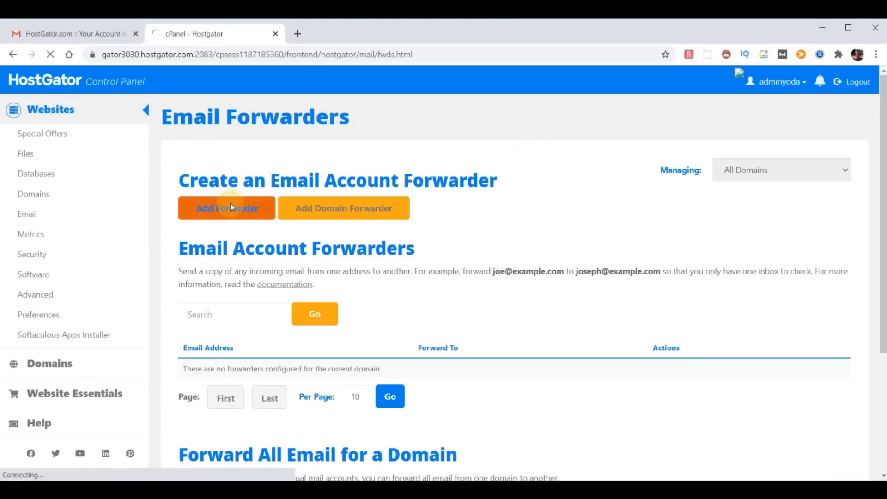
type("yoda")
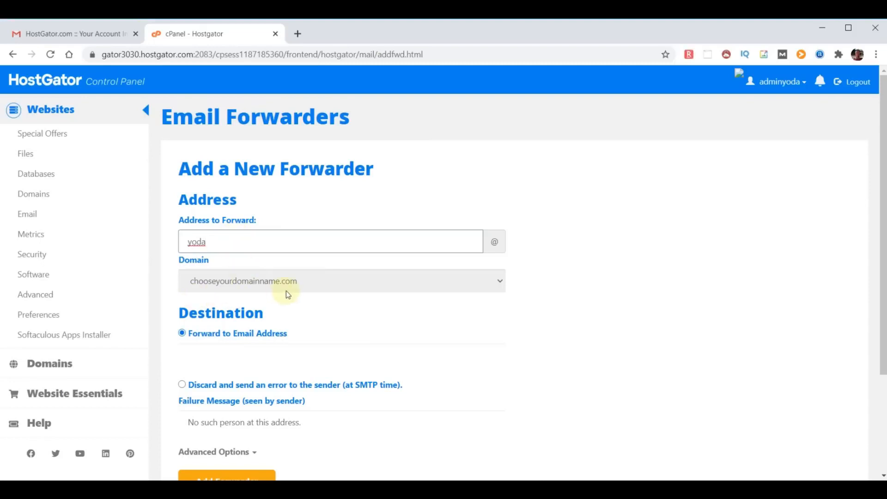
left_click(227, 355)
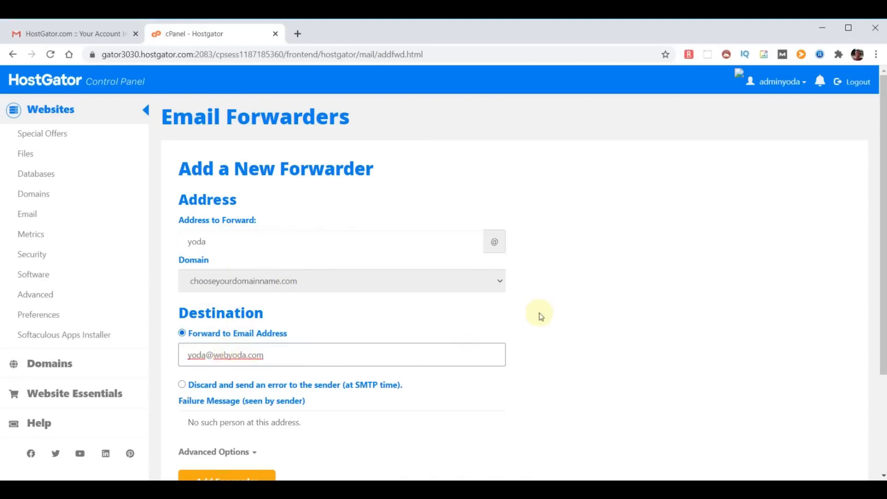
scroll(536, 316, "down", 1)
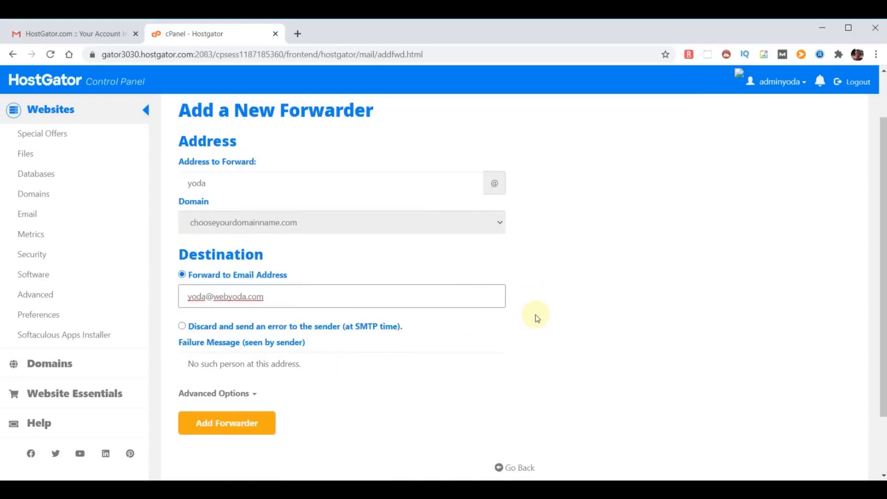
left_click(224, 423)
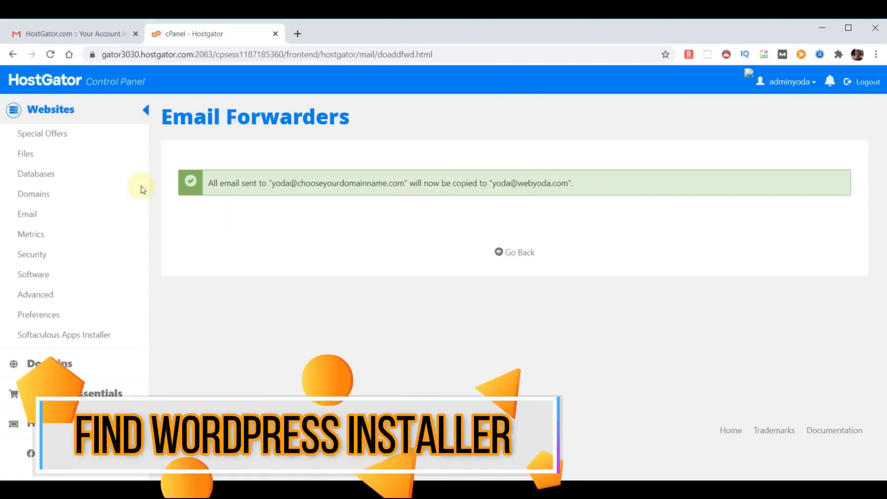
Go back to the control panel home and browse the Softaculous WordPress and PrestaShop app pages
left_click(41, 79)
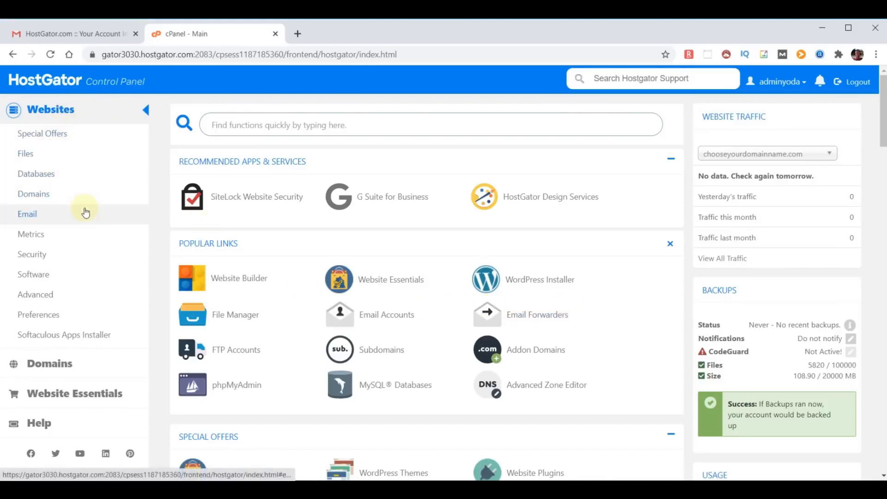
left_click(63, 339)
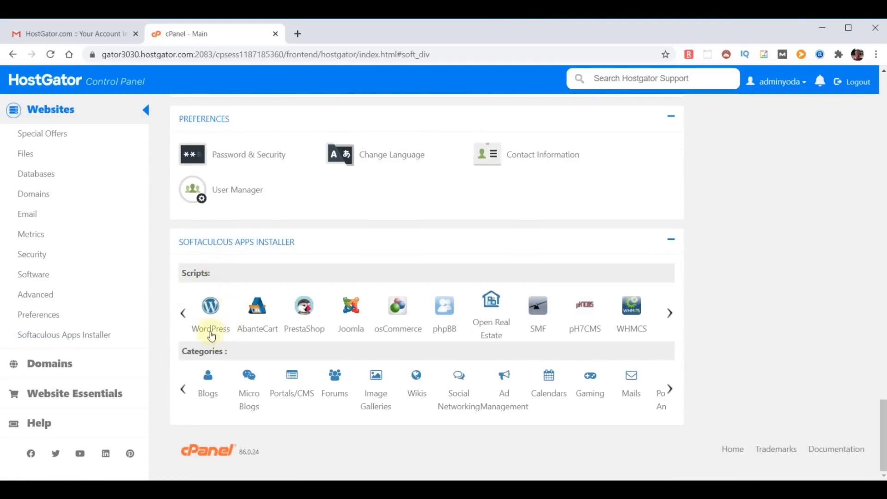
left_click(210, 310)
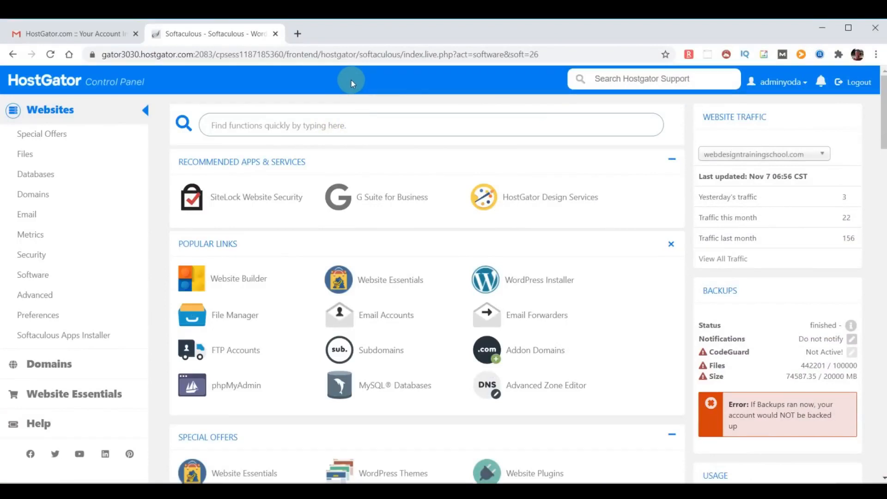
left_click(86, 336)
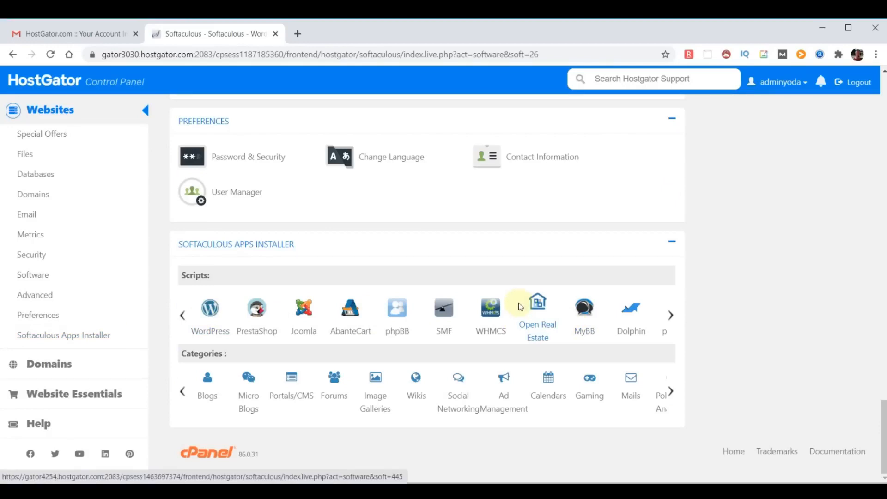
left_click(258, 308)
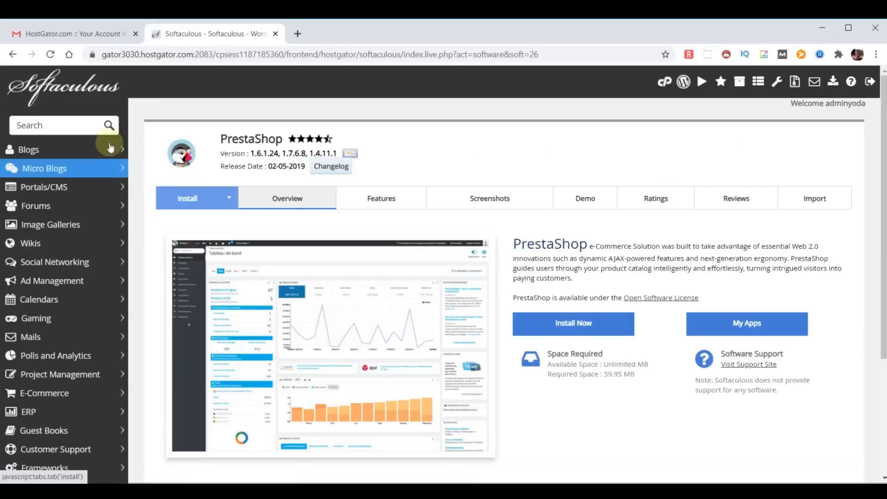
Search Softaculous for WordPress and run its installer on chooseyourdomainname.com
left_click(65, 125)
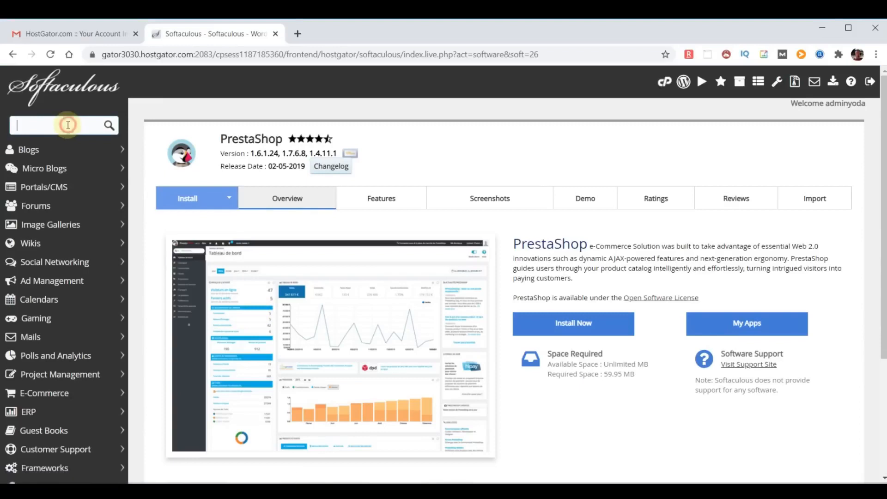
type("wordpress")
left_click(53, 167)
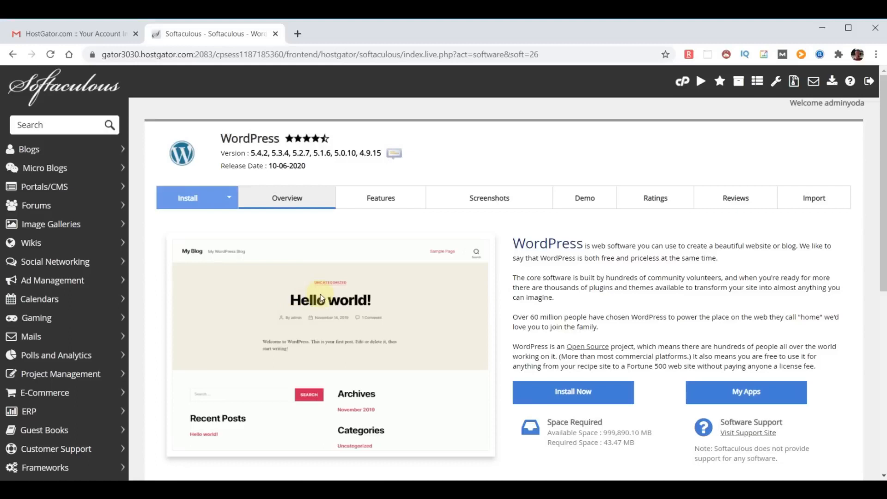
left_click(573, 395)
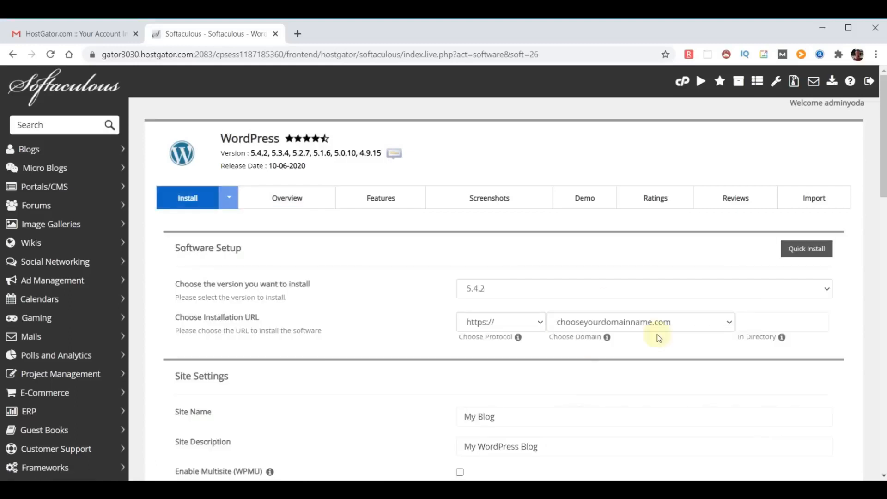
scroll(545, 315, "down", 4)
scroll(548, 315, "down", 15)
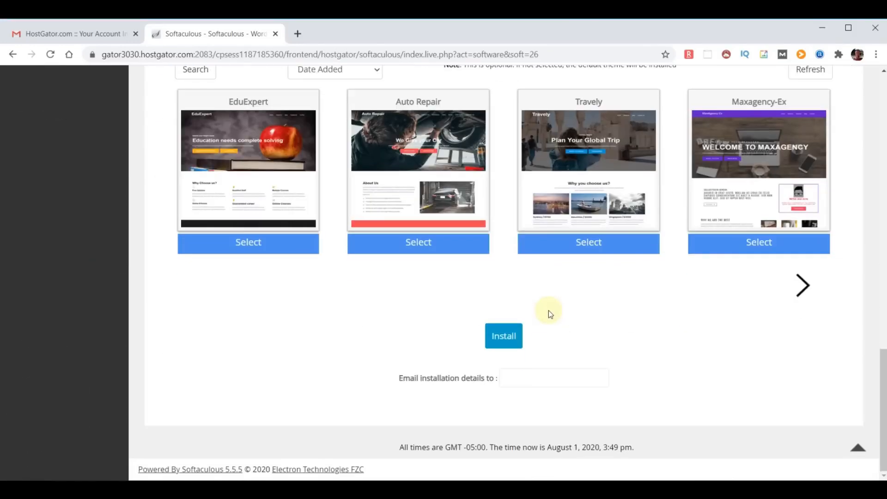
left_click(503, 336)
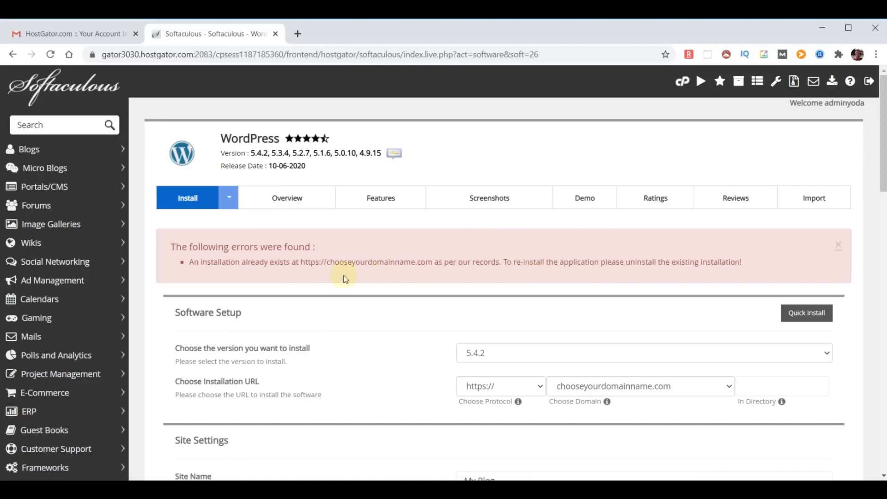
Remove the existing WordPress installation from Installations, accepting the irreversible-removal warning, and return to Softaculous home
left_click(64, 91)
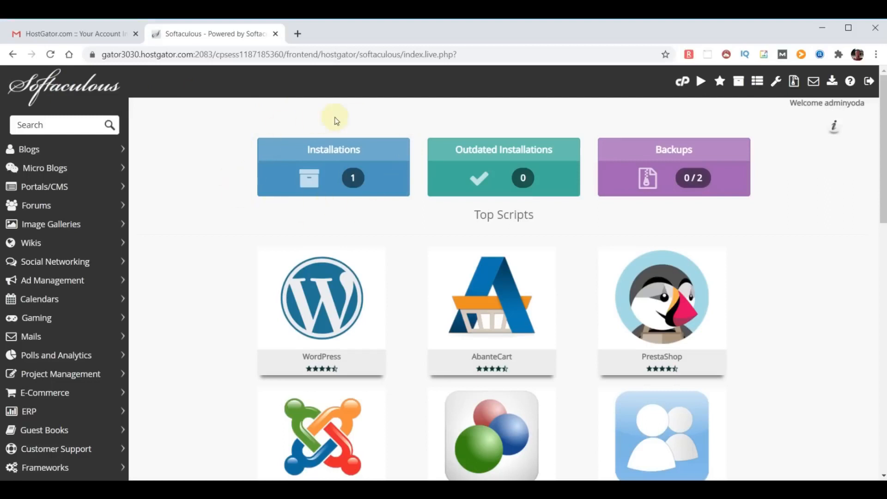
left_click(343, 178)
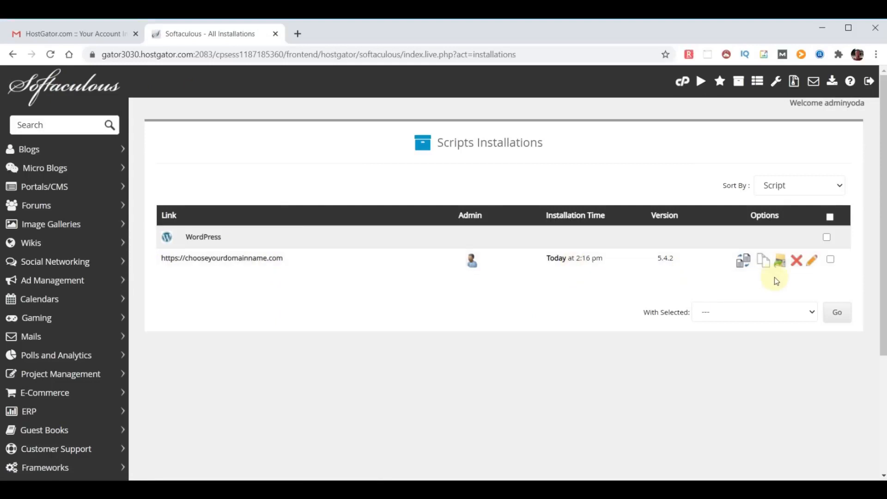
left_click(796, 263)
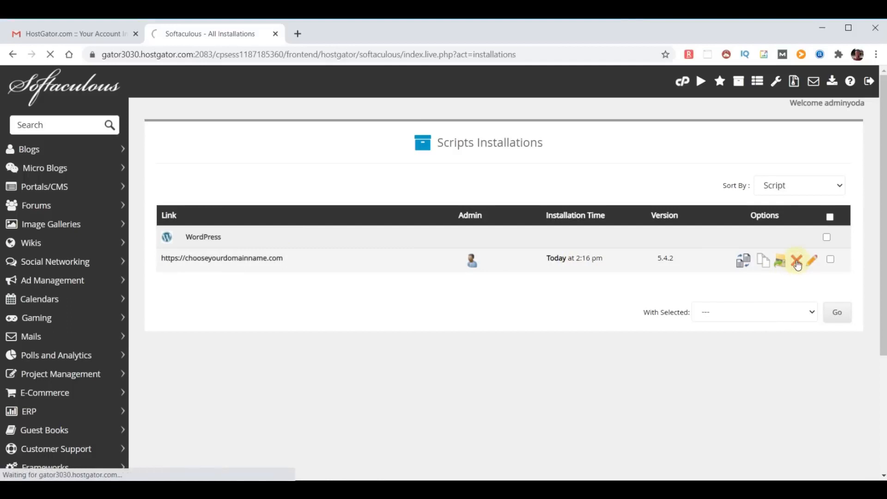
scroll(695, 250, "down", 4)
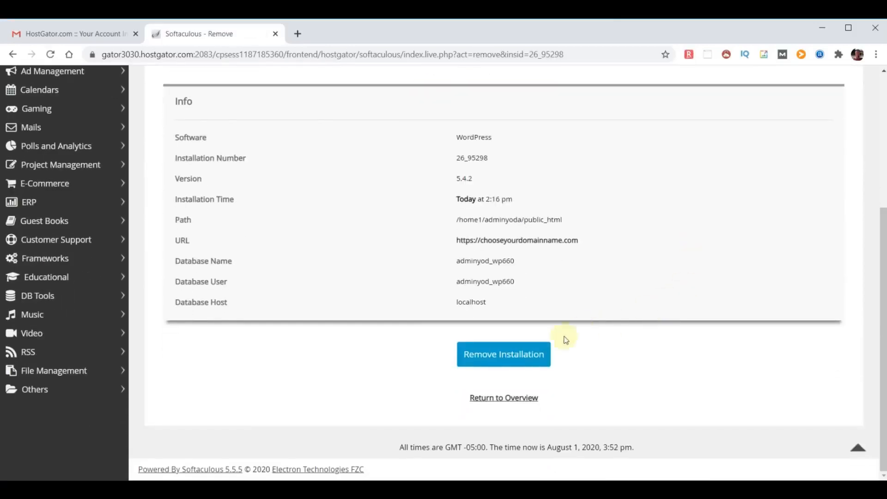
left_click(494, 356)
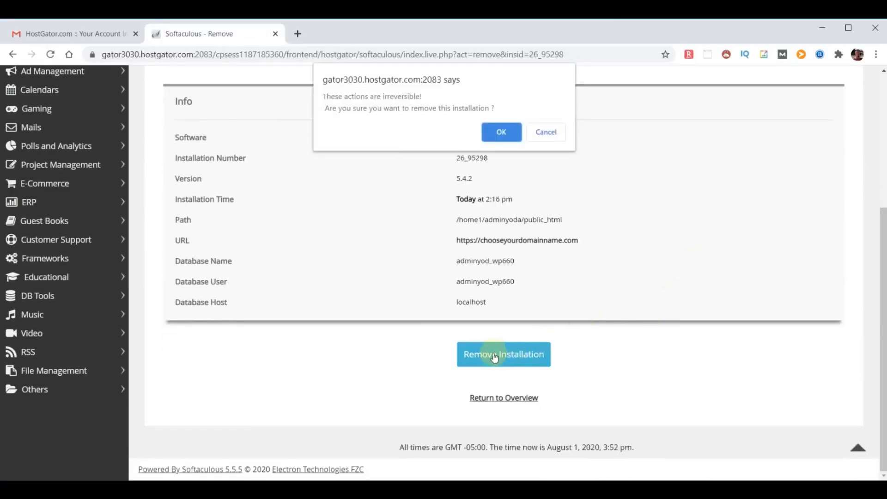
left_click(503, 133)
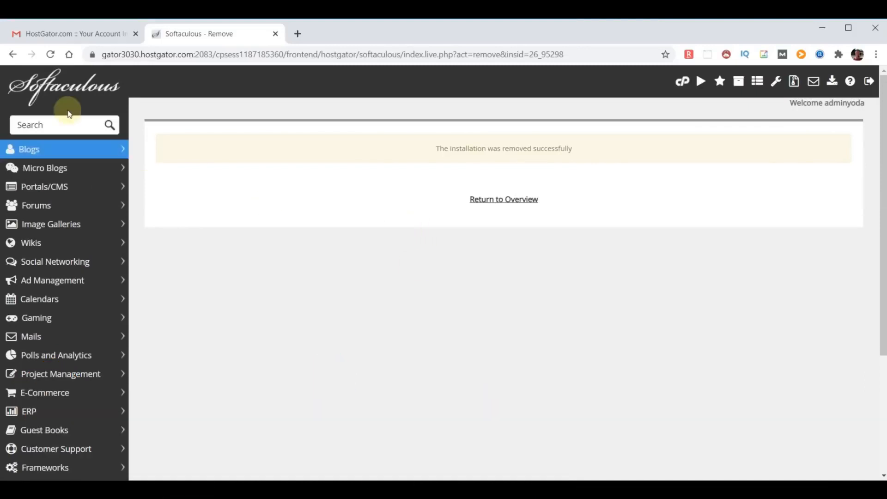
left_click(52, 85)
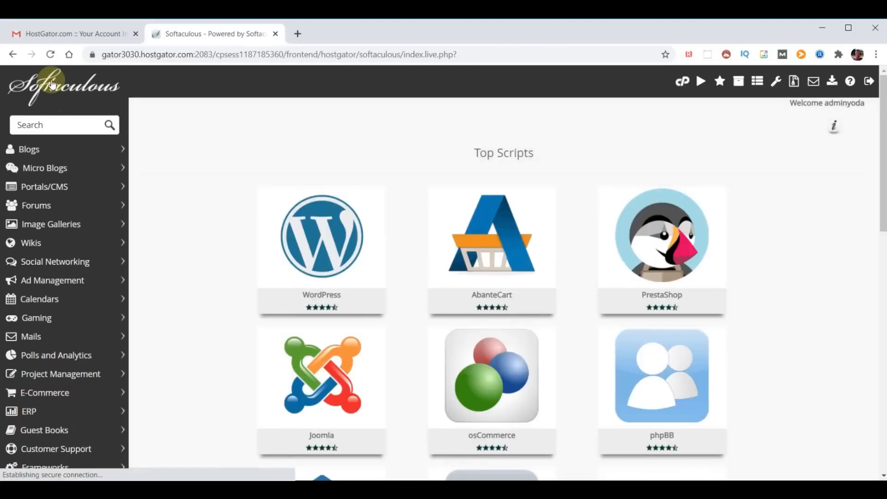
left_click(313, 226)
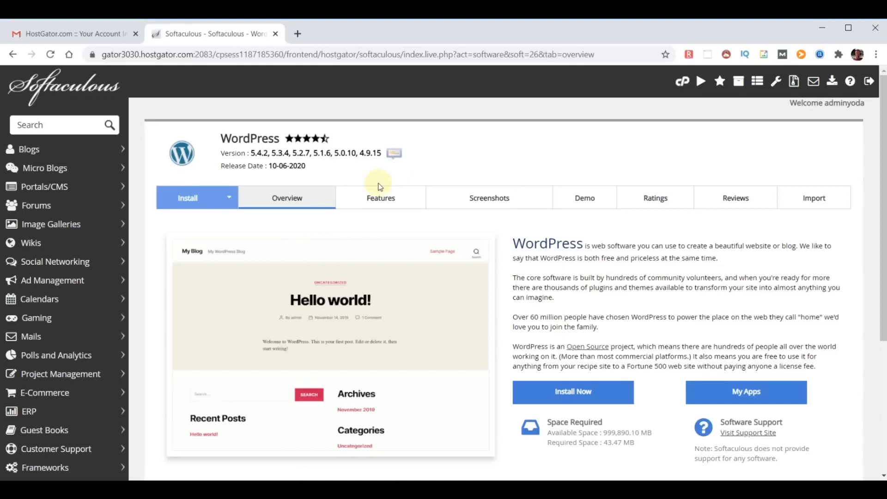
left_click(576, 394)
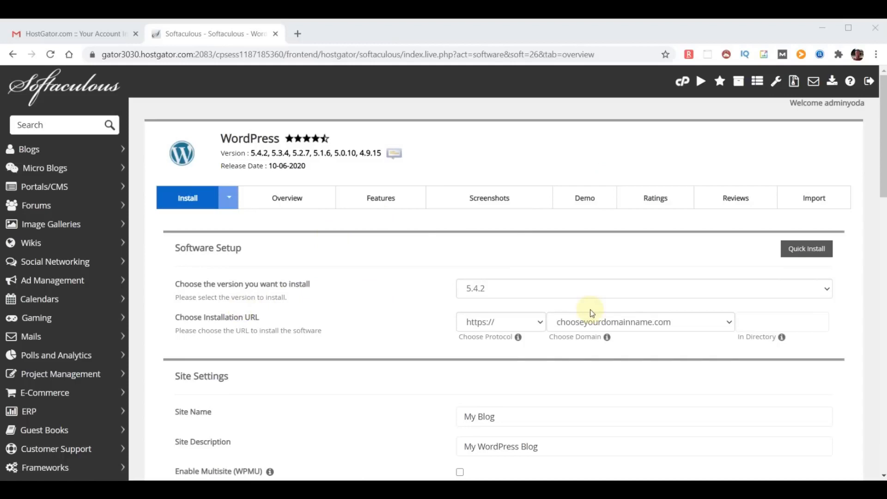
left_click(599, 292)
left_click(600, 300)
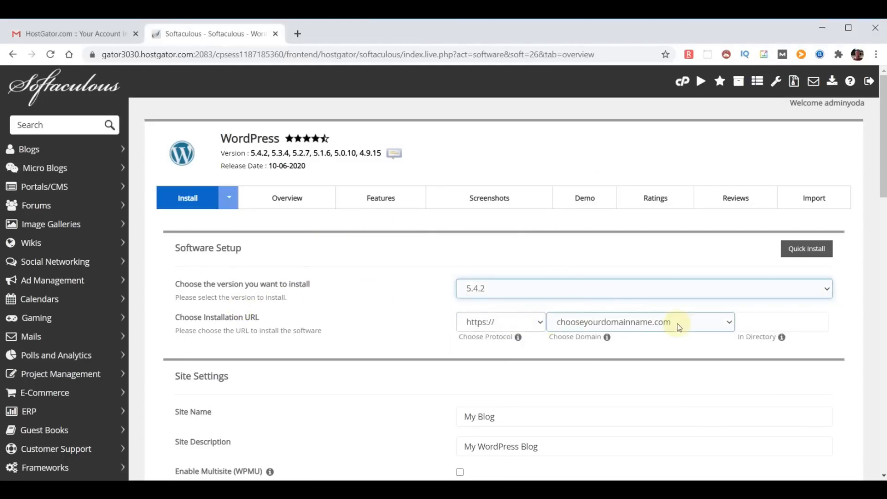
left_click(728, 322)
left_click(730, 323)
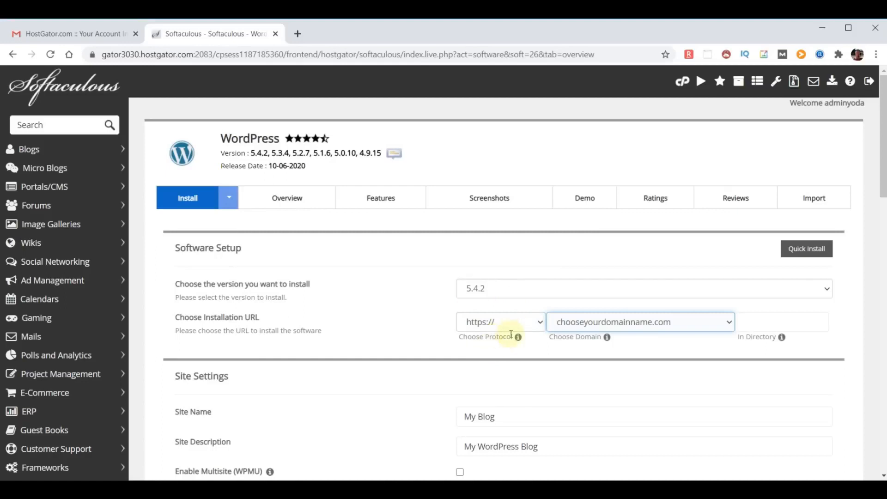
left_click(540, 323)
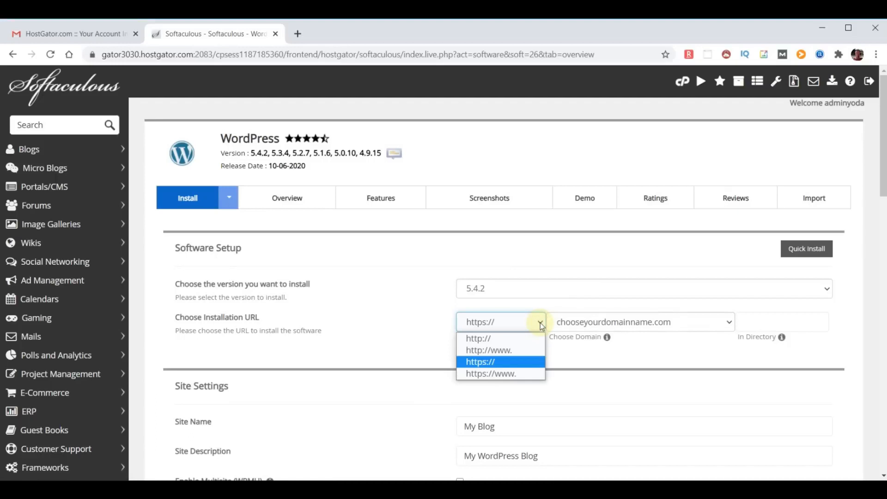
left_click(490, 338)
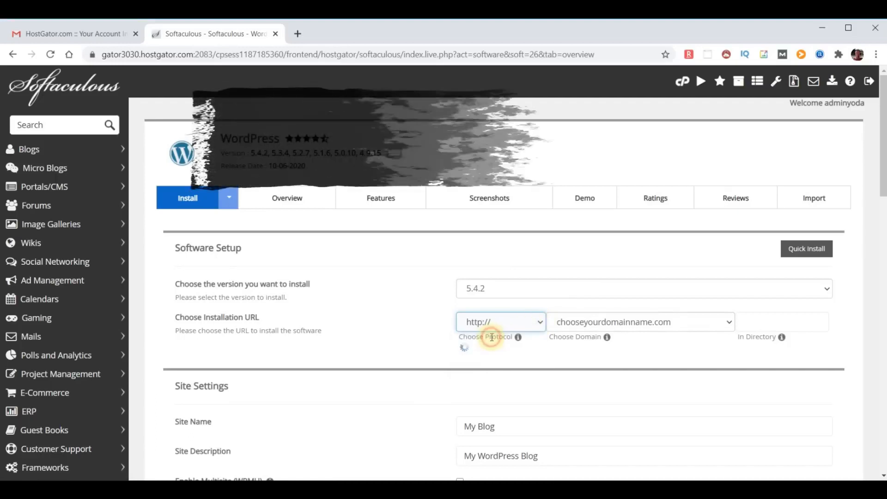
scroll(589, 257, "down", 3)
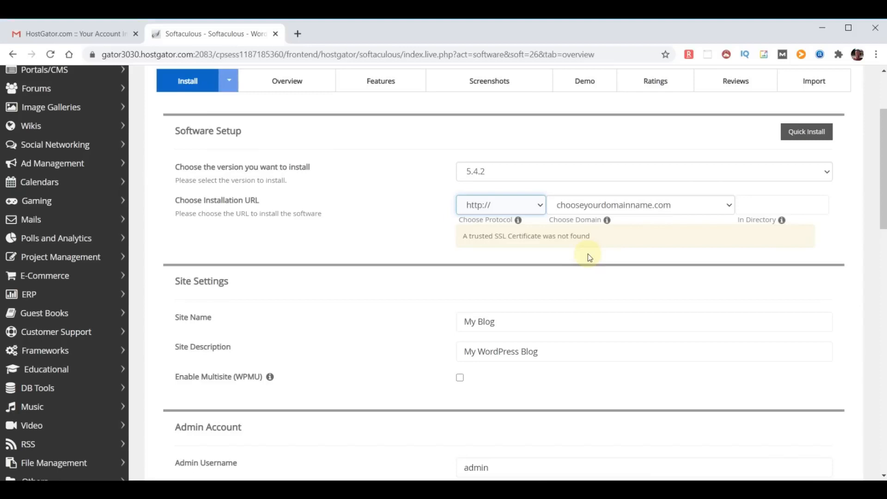
Name the site WebYoda with the description 'Free Online Courses'
triple_click(528, 321)
type("WebYoda")
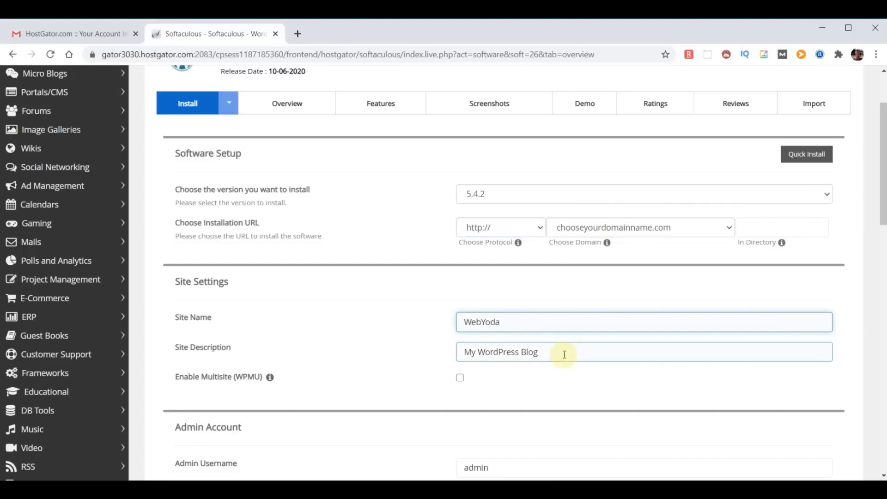
left_click_drag(564, 354, 351, 341)
type("Free")
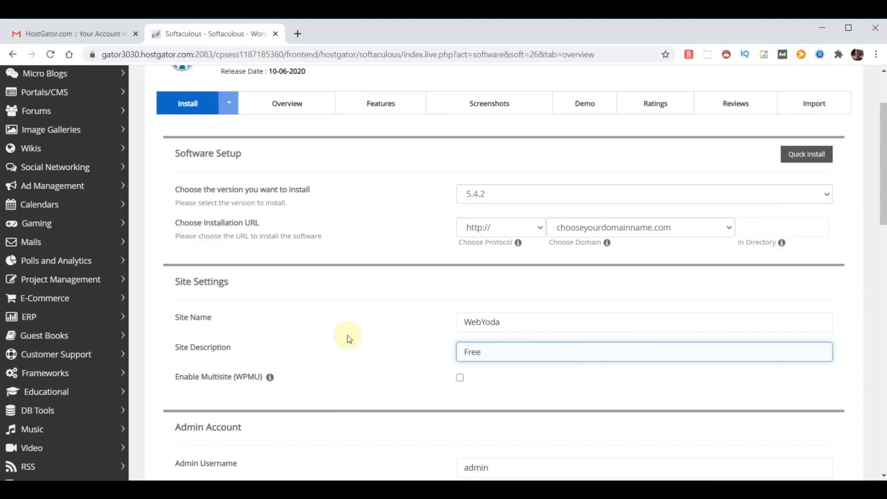
type(" Online Courses")
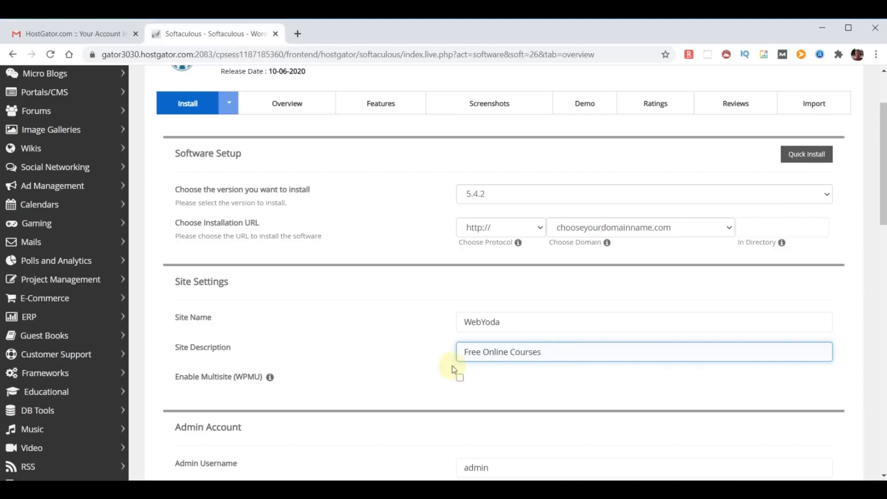
Replace the default admin username and paste in a strong admin password
scroll(591, 376, "down", 2)
scroll(595, 378, "down", 2)
double_click(520, 234)
type("yodauser")
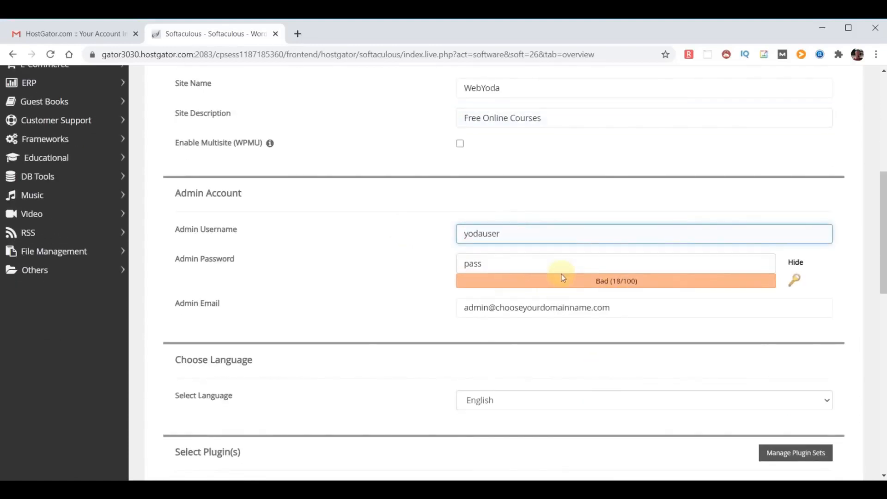
left_click(795, 262)
left_click_drag(491, 264, 410, 268)
key("ctrl+v")
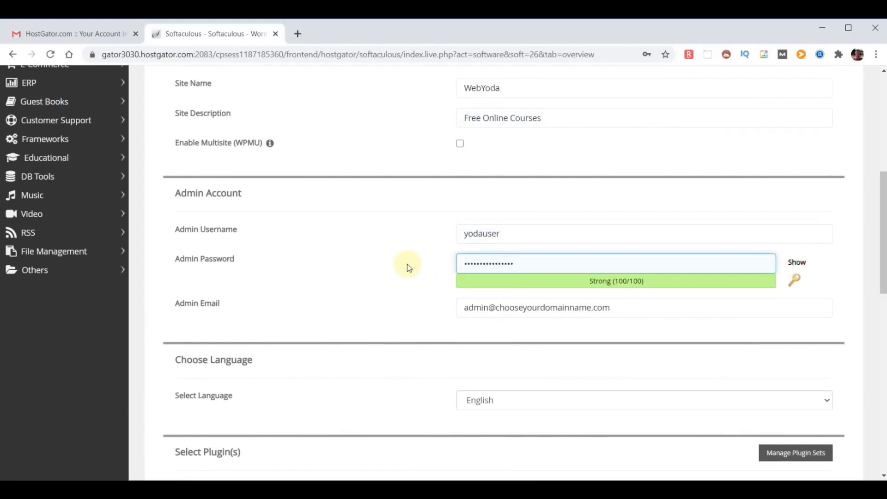
left_click(388, 339)
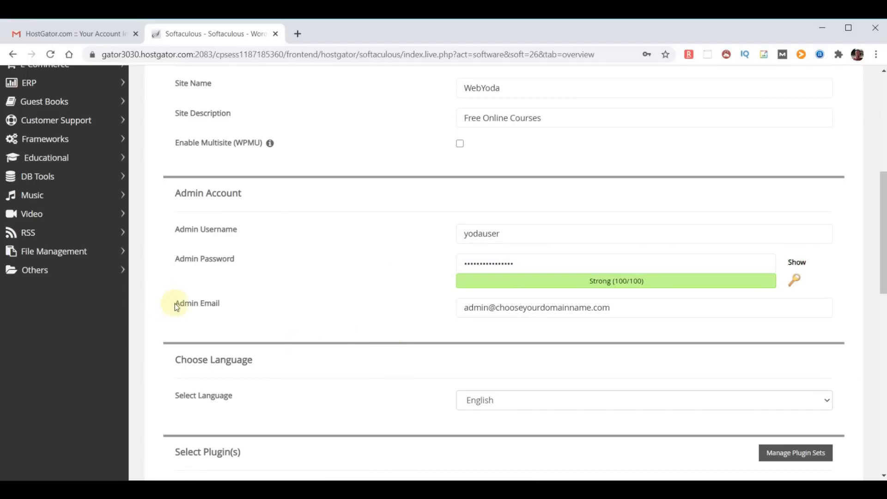
left_click_drag(175, 303, 281, 308)
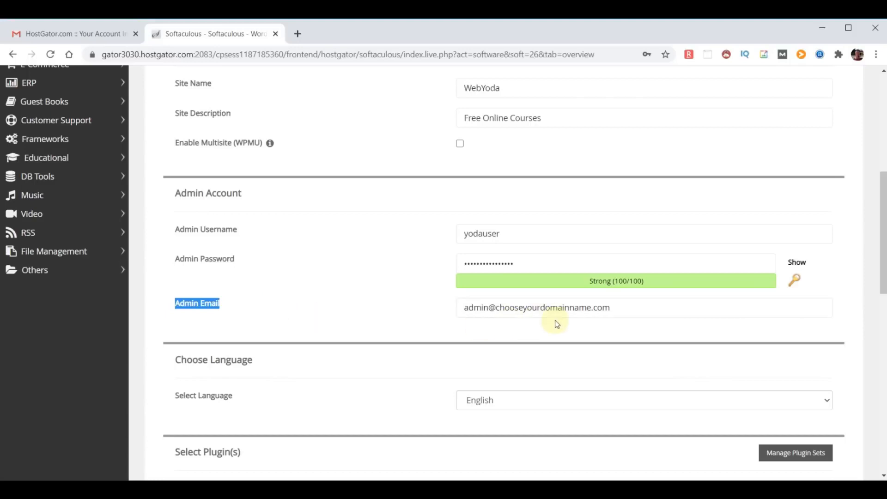
Replace the admin e-mail field with the new admin address
left_click(538, 332)
triple_click(643, 311)
key("ctrl+v")
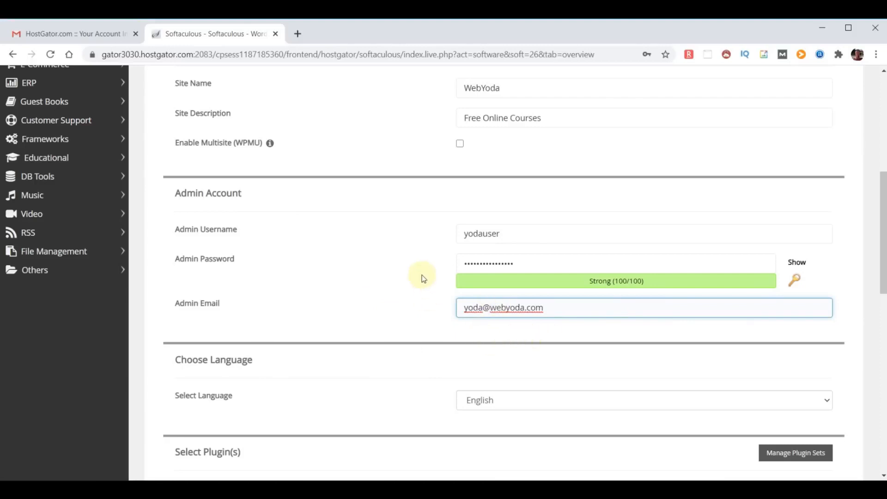
scroll(421, 278, "down", 2)
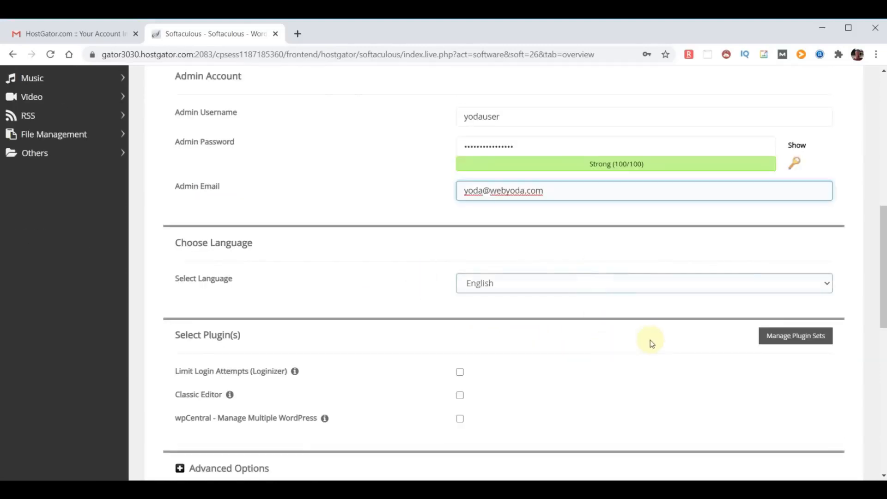
Enter the admin e-mail as the recipient for the installation details
scroll(652, 337, "down", 2)
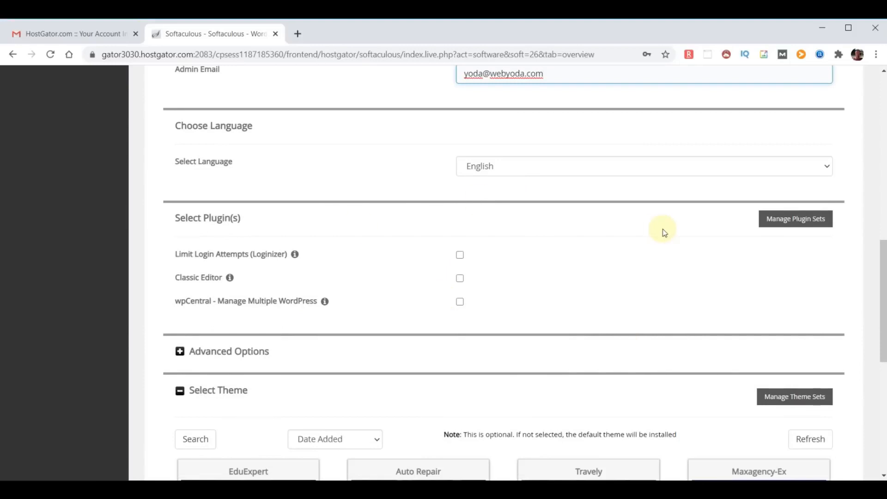
scroll(663, 231, "down", 2)
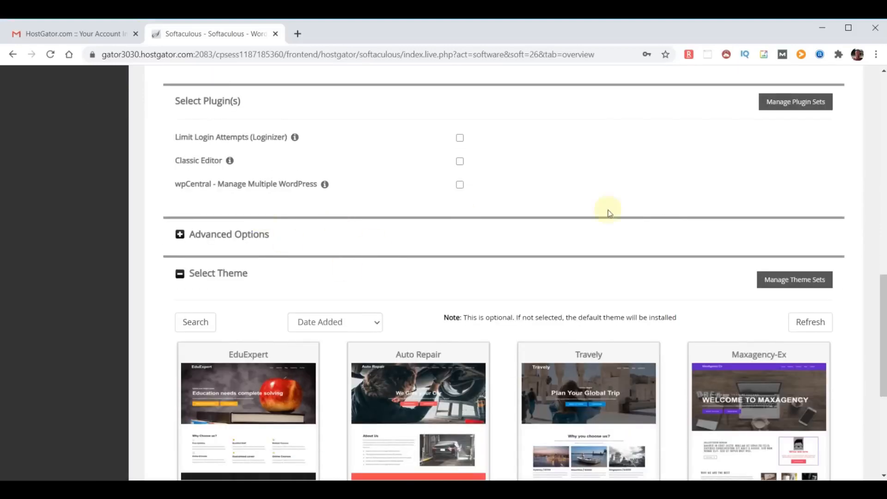
scroll(684, 145, "down", 3)
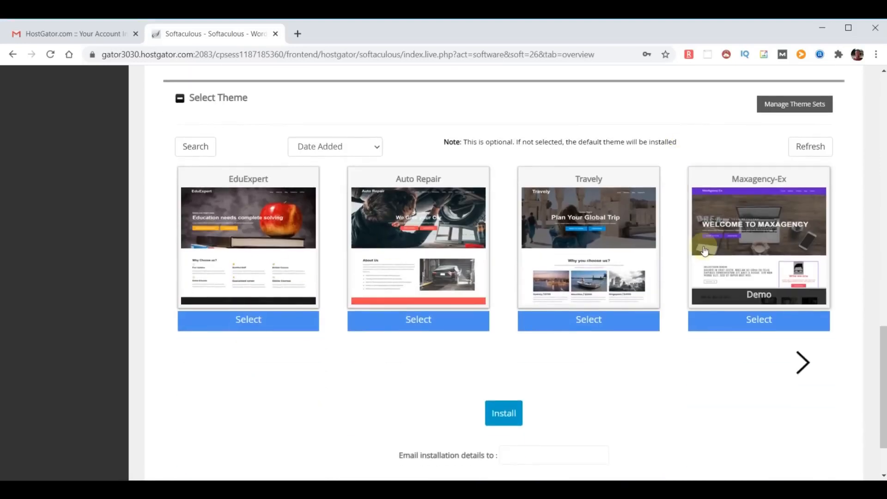
scroll(763, 323, "down", 2)
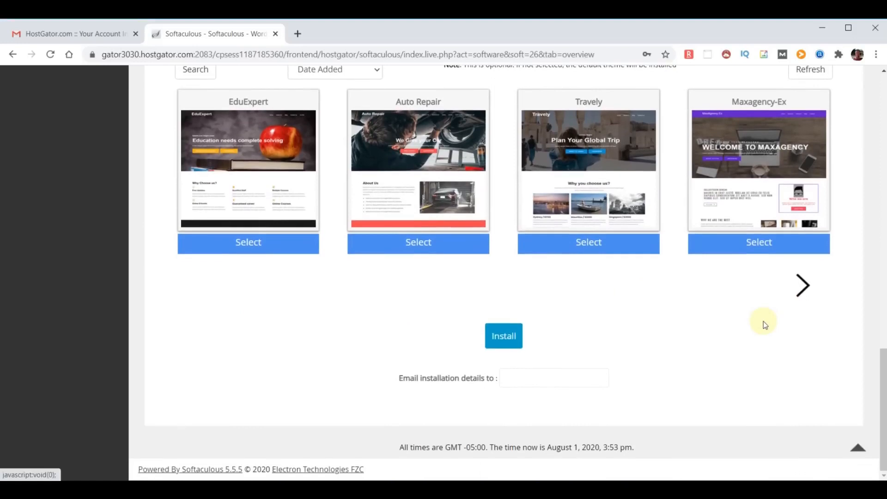
left_click(529, 378)
key("ctrl+v")
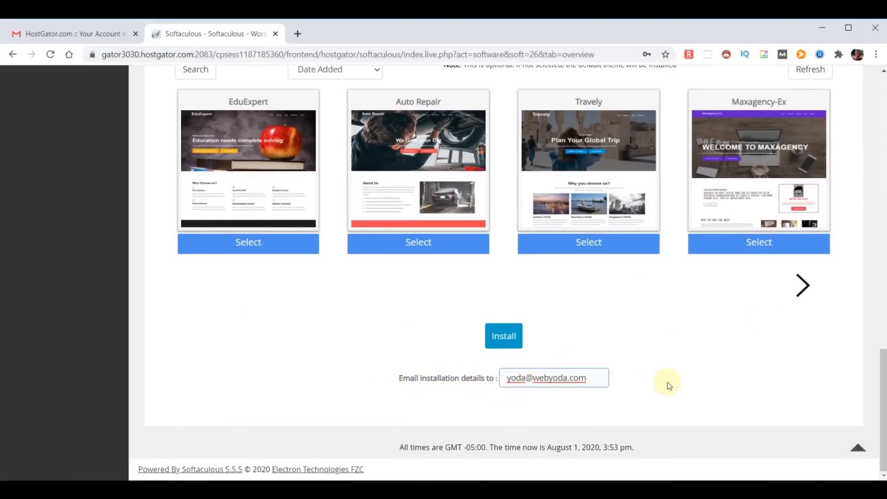
Run the install, then load chooseyourdomainname.com to view the new site
left_click(520, 339)
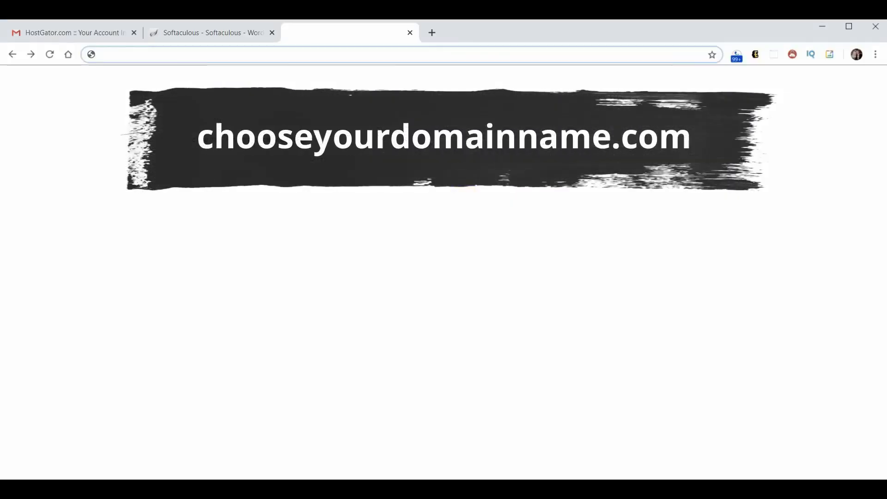
type("chooseyourdomainname.com")
key("Return")
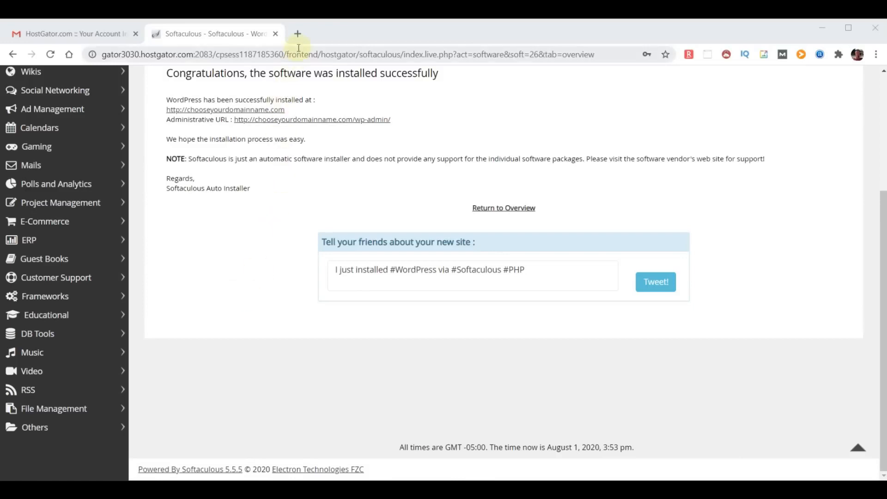
Load the new site's address in a new browser tab
left_click(298, 34)
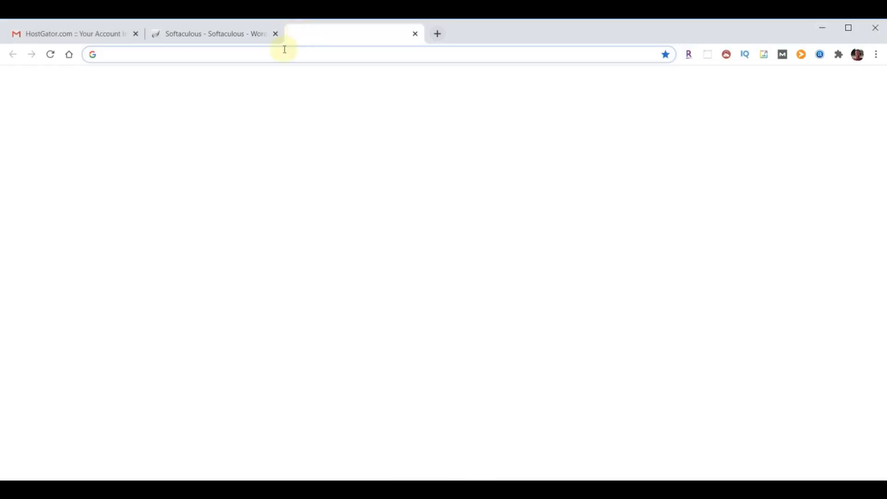
type("chooseyourdomainname.com")
key("Return")
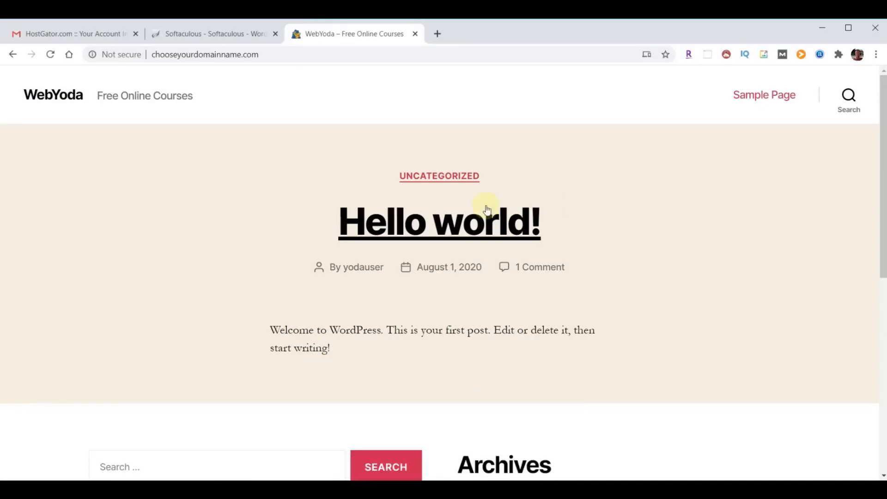
Go to the site's /wp-admin login page and sign in with the admin username and password
left_click(292, 54)
left_click(291, 54)
type("/wp-admin")
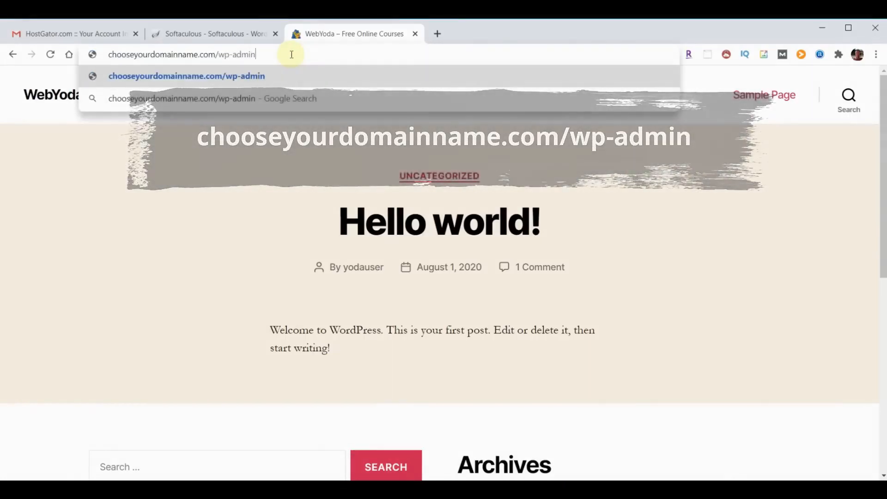
key("Return")
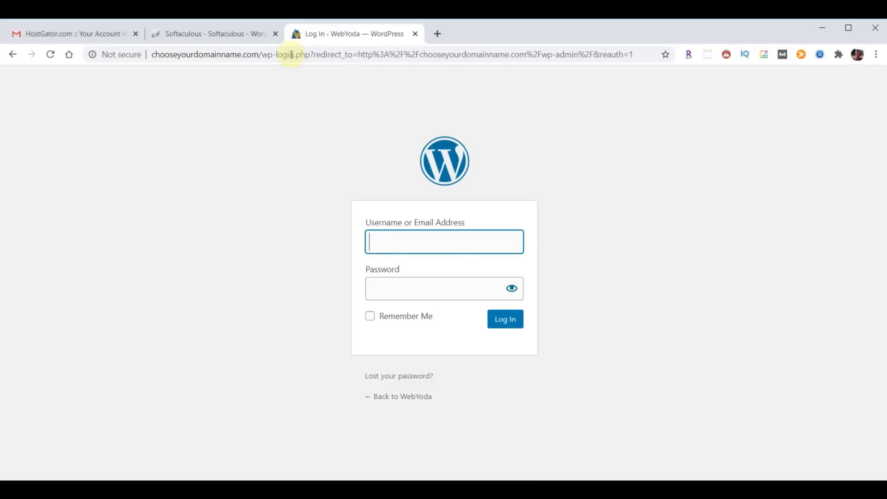
type("yod")
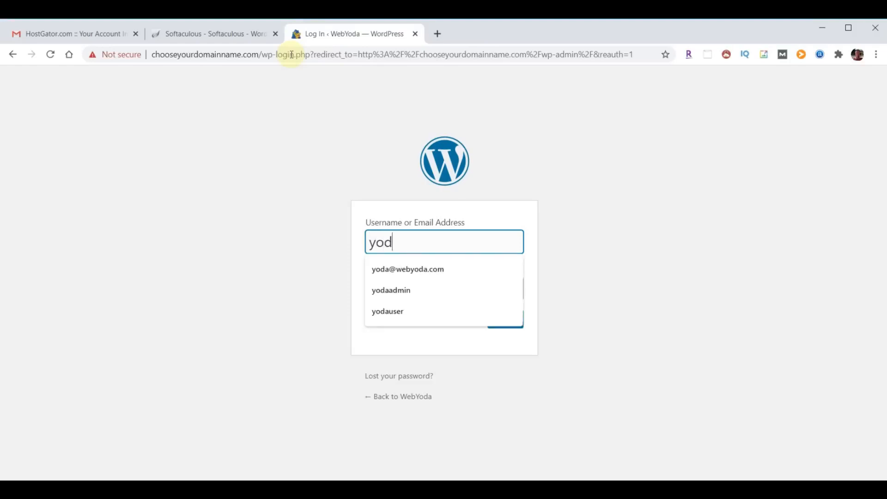
type("auser")
key("Tab")
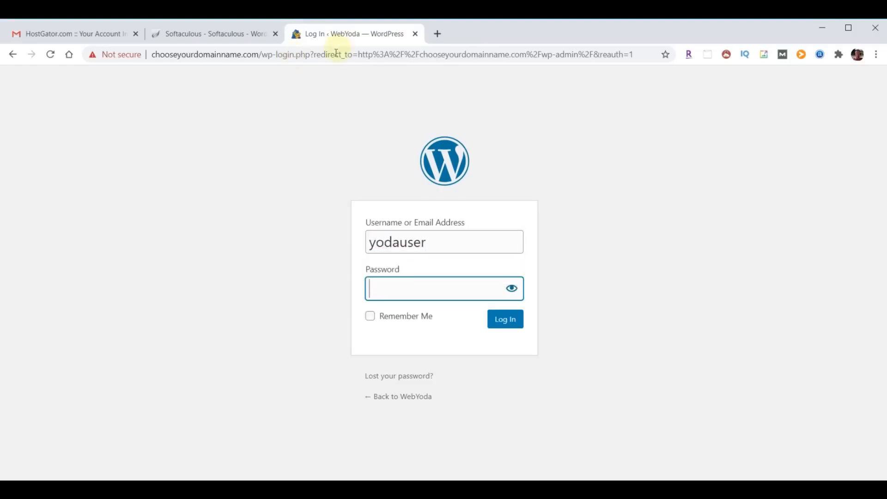
key("ctrl+v")
left_click(506, 321)
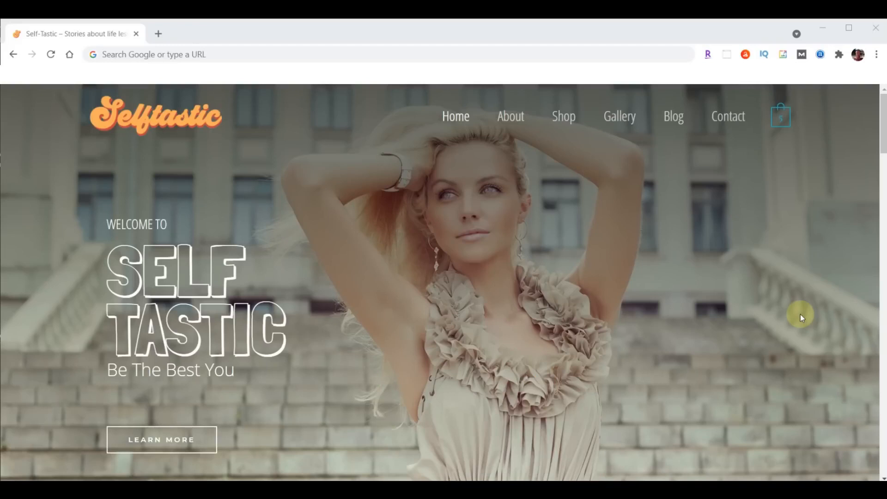
Load the Selftastic admin login page and sign in with the account password
left_click(229, 55)
type("sample.self-tastic.com/wp-admin")
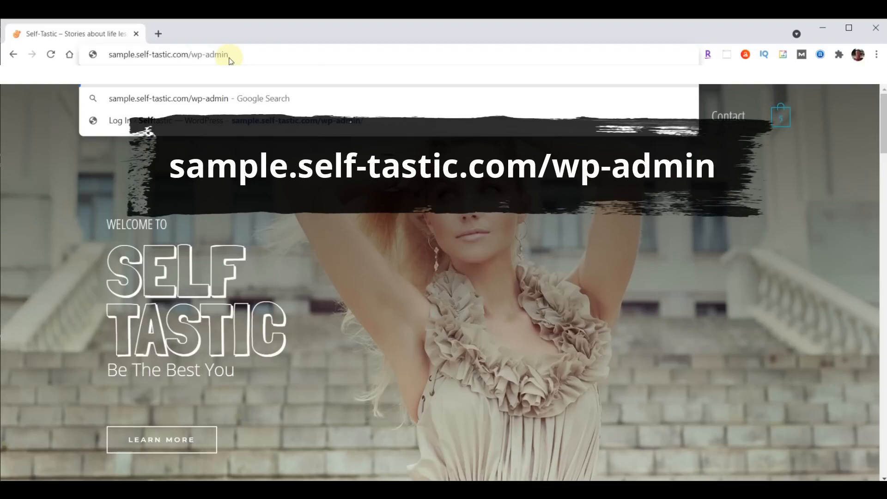
key("Return")
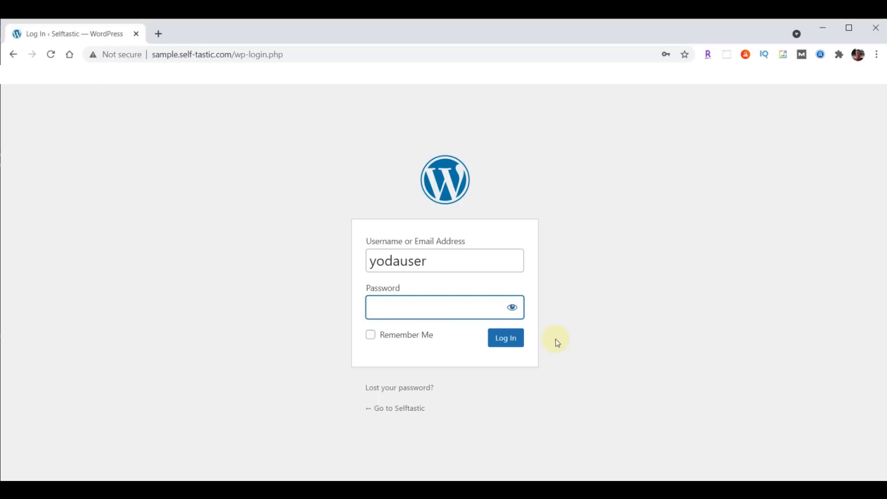
key("ctrl+v")
left_click(491, 343)
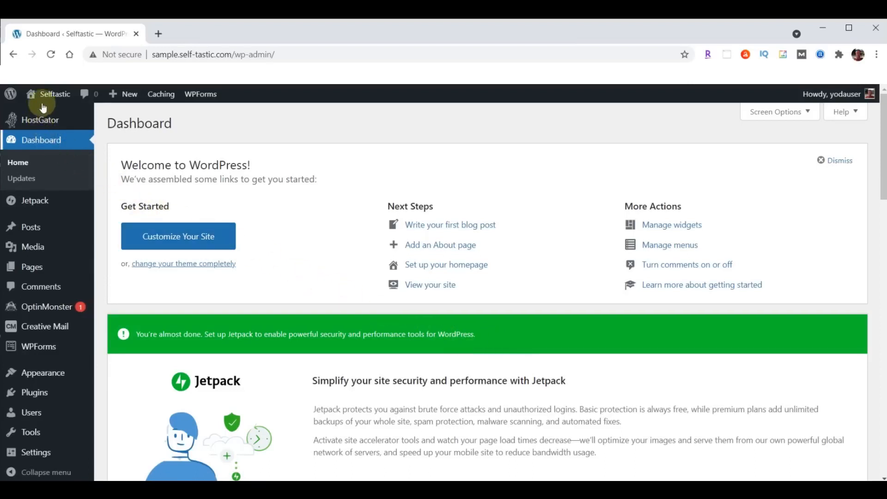
Open the Selftastic site from the admin bar in a new tab and switch to it
mouse_move(55, 96)
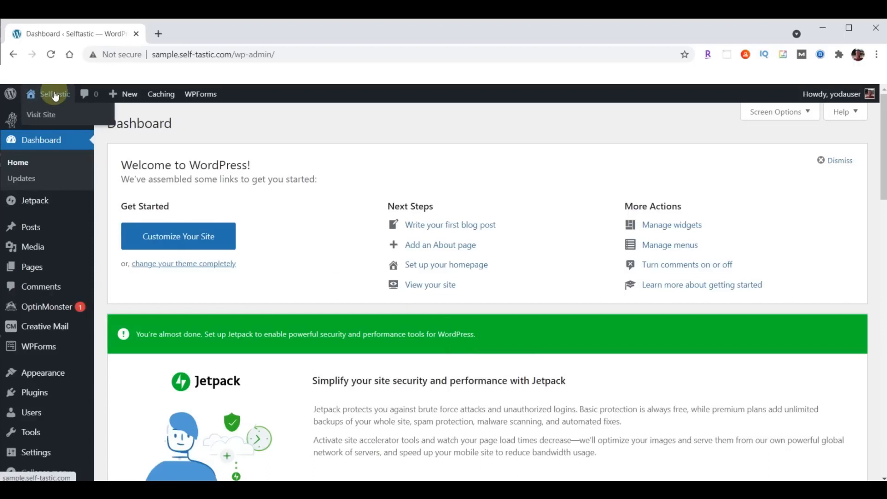
right_click(48, 114)
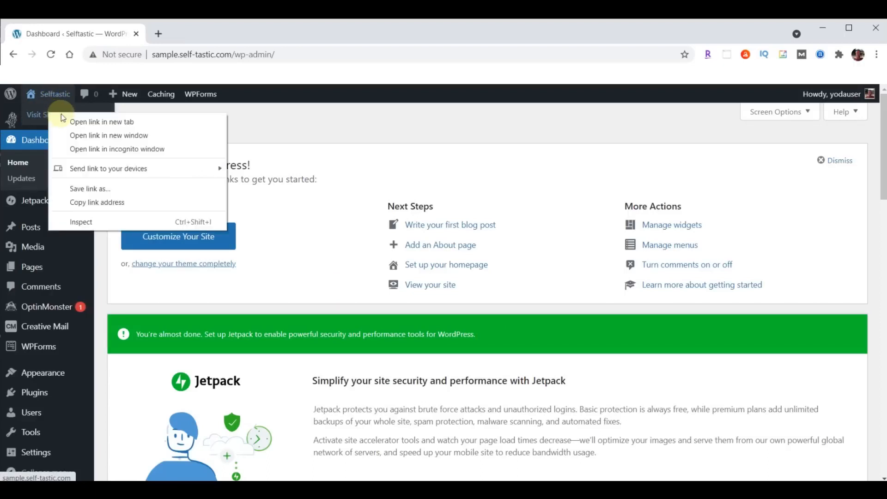
left_click(97, 123)
left_click(201, 34)
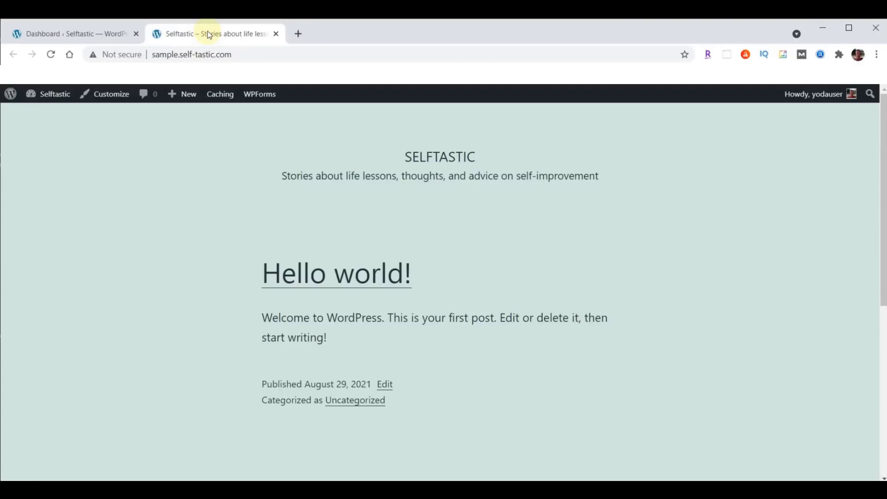
Copy the self-tastic.com domain, load it in a new tab, then open another blank tab
left_click_drag(180, 54, 237, 54)
key("ctrl+c")
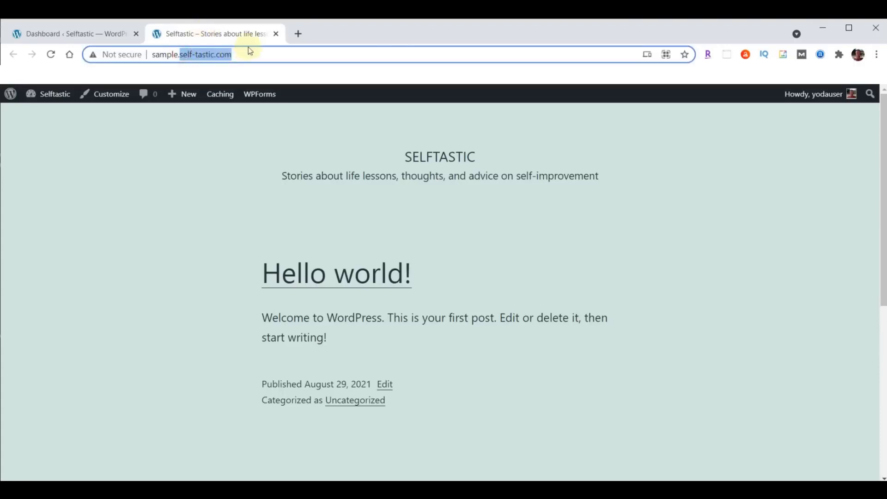
left_click(297, 34)
left_click(272, 55)
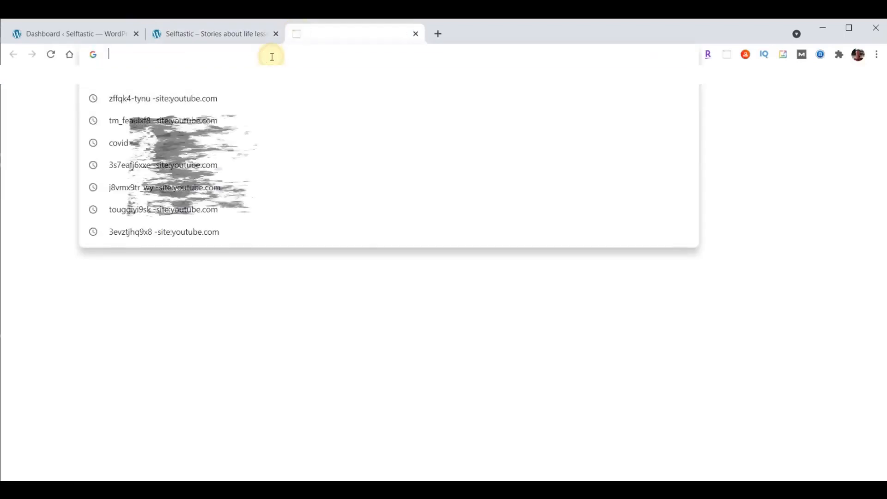
key("ctrl+v")
key("Return")
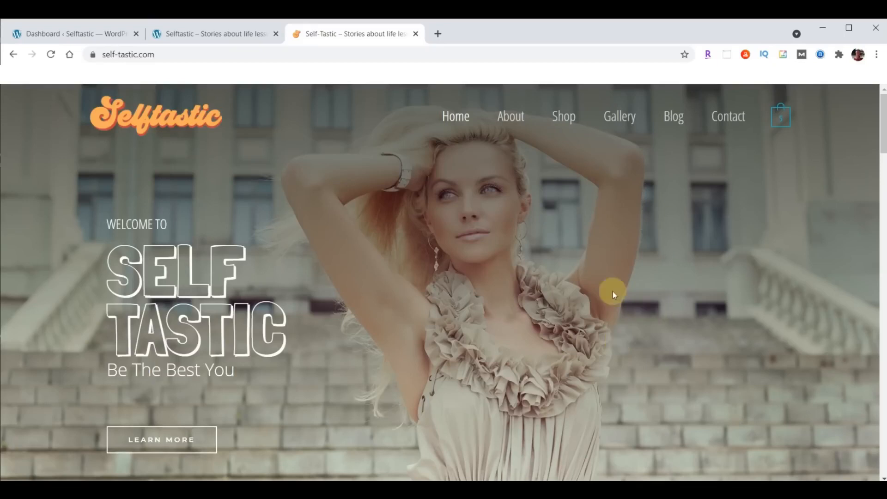
left_click(438, 35)
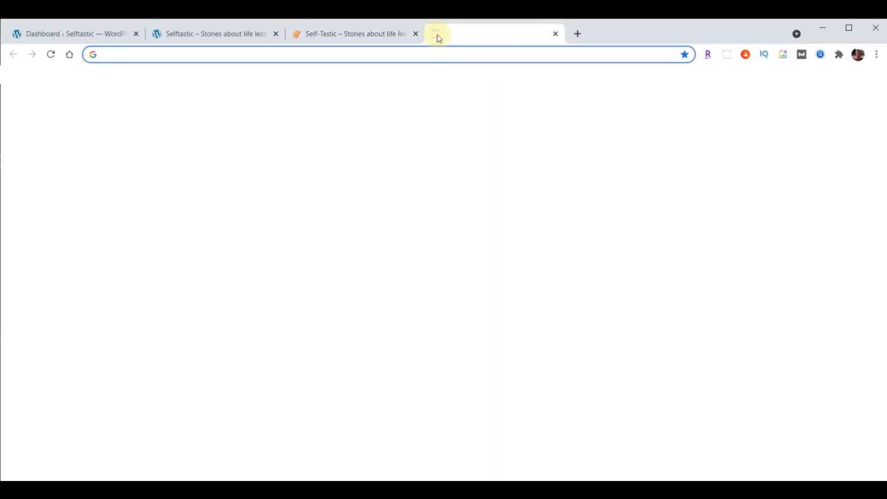
Load the Self-Tastic.com Script Google Doc, then open another blank tab
type("webyoda.com/selftastic")
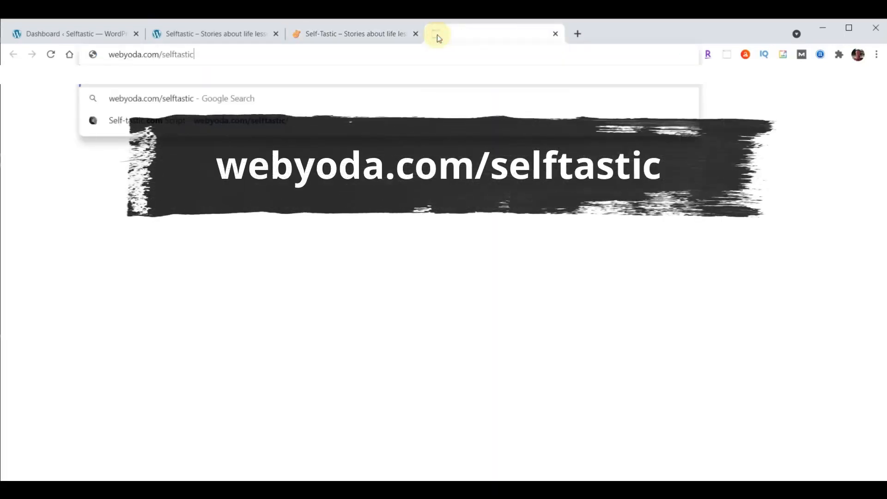
key("Return")
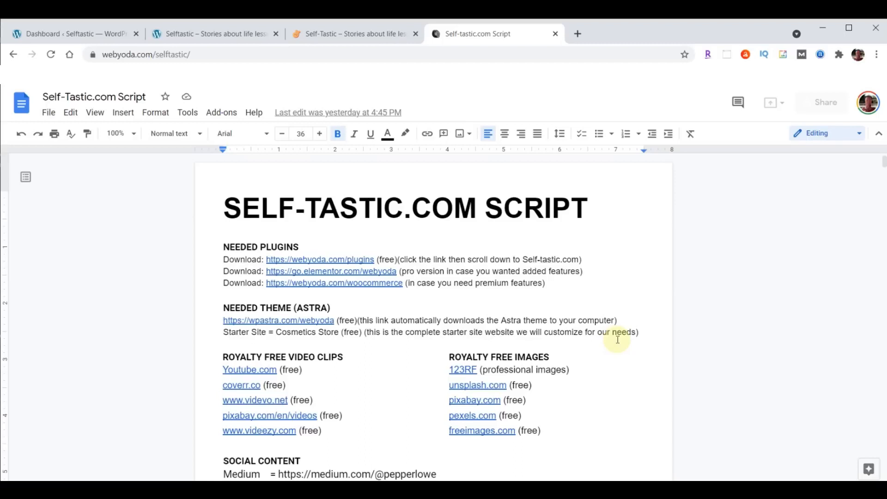
left_click(578, 34)
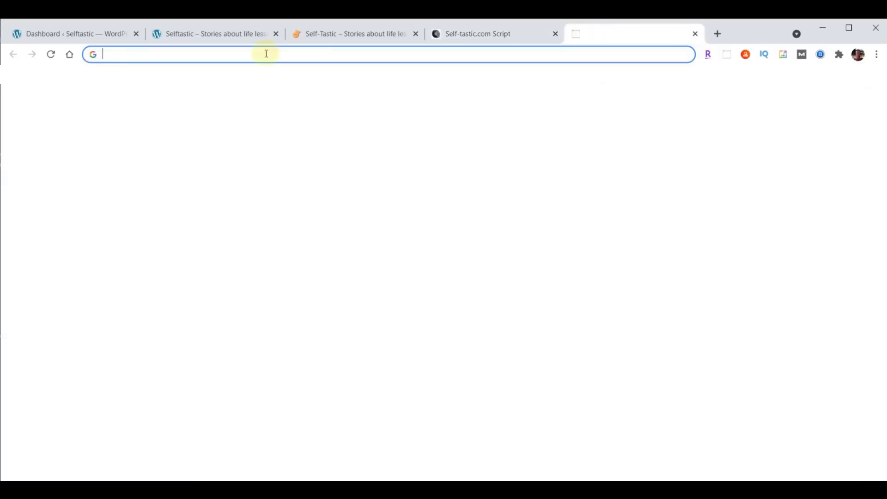
From webyoda.com/content, download content-selftastic.zip (57.4 MB) and reveal it in the Downloads folder
type("webyoda.com/content")
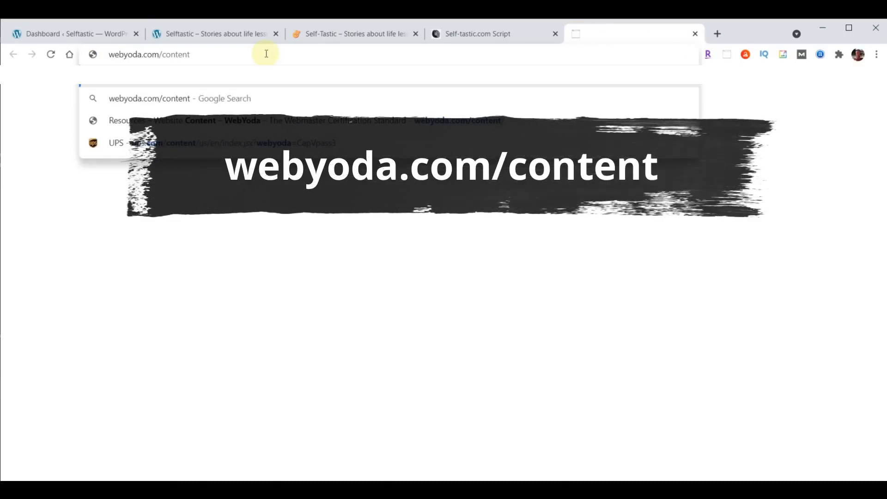
key("Return")
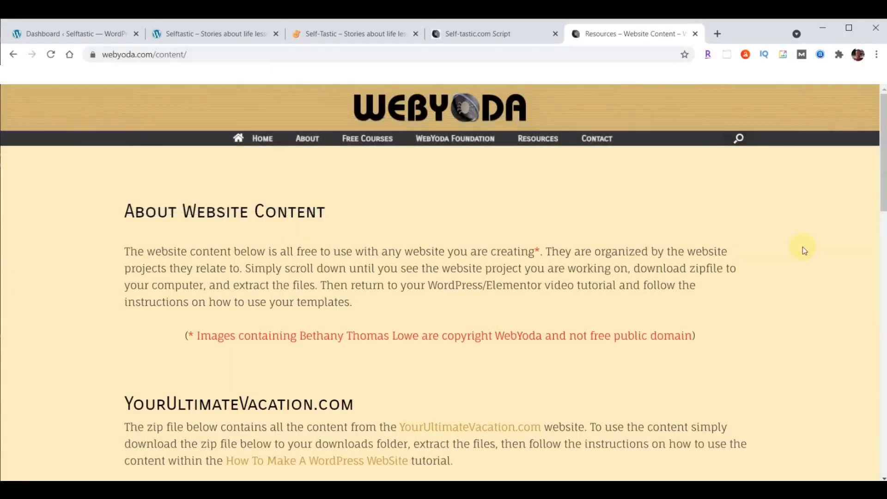
scroll(803, 247, "down", 3)
scroll(802, 247, "down", 10)
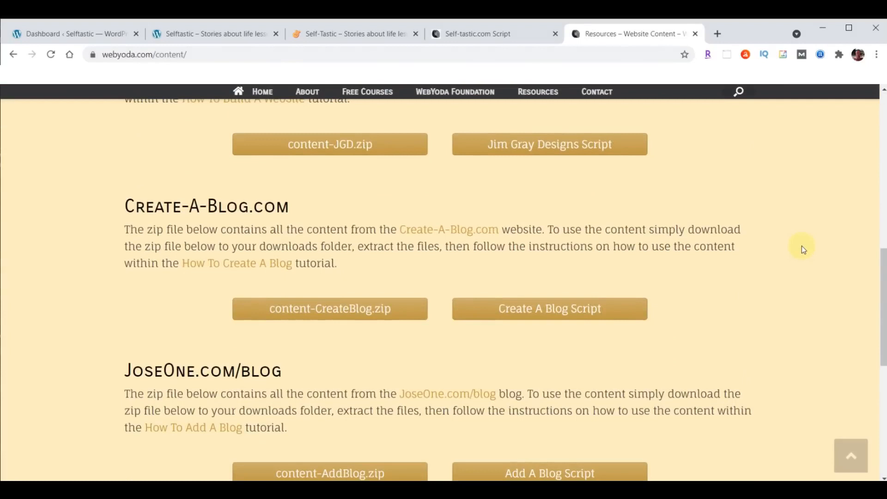
scroll(803, 250, "down", 2)
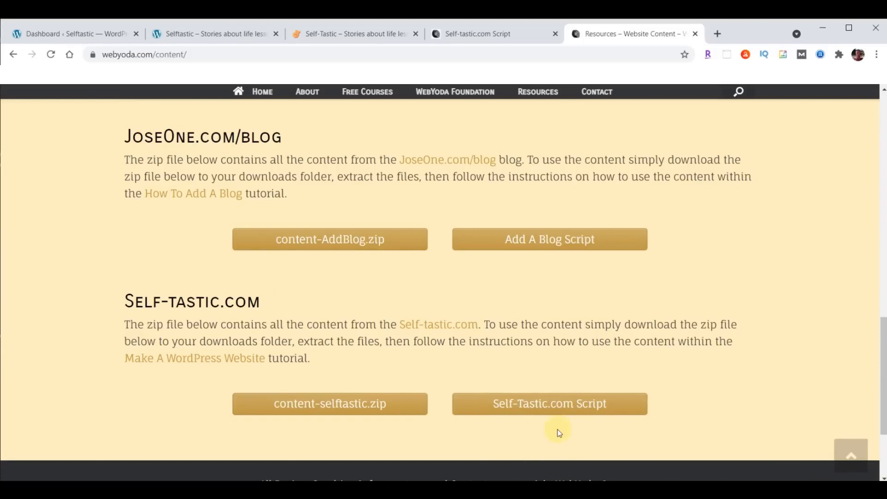
left_click(333, 403)
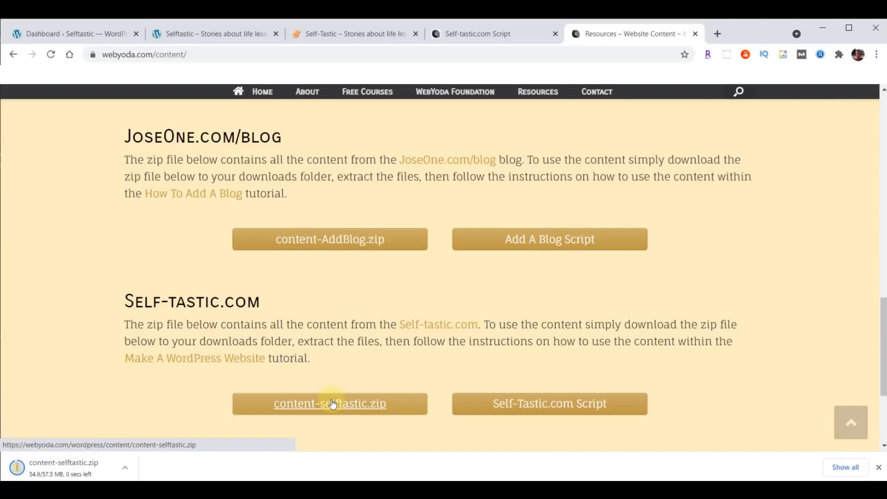
left_click(125, 469)
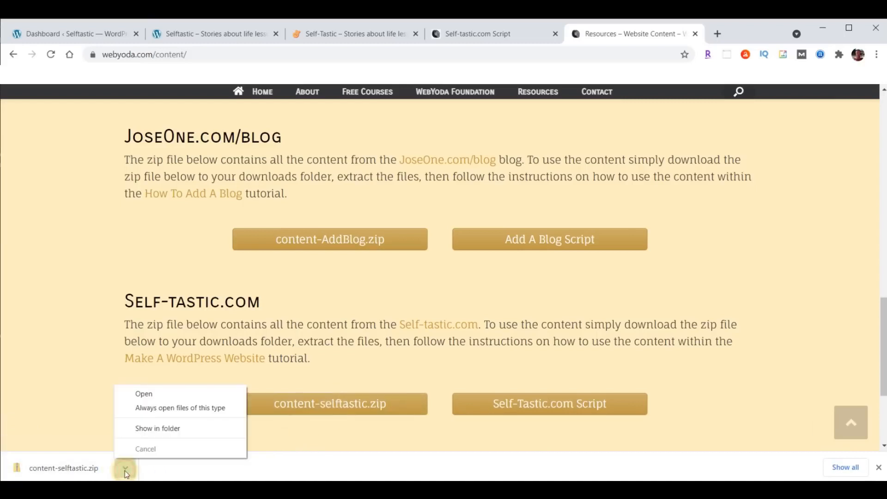
left_click(147, 427)
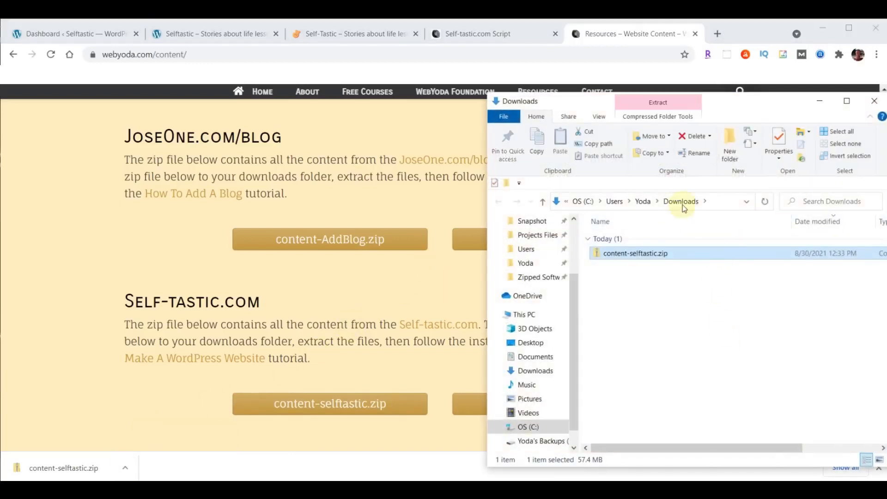
Extract content-selftastic.zip into a content-selftastic folder
right_click(620, 256)
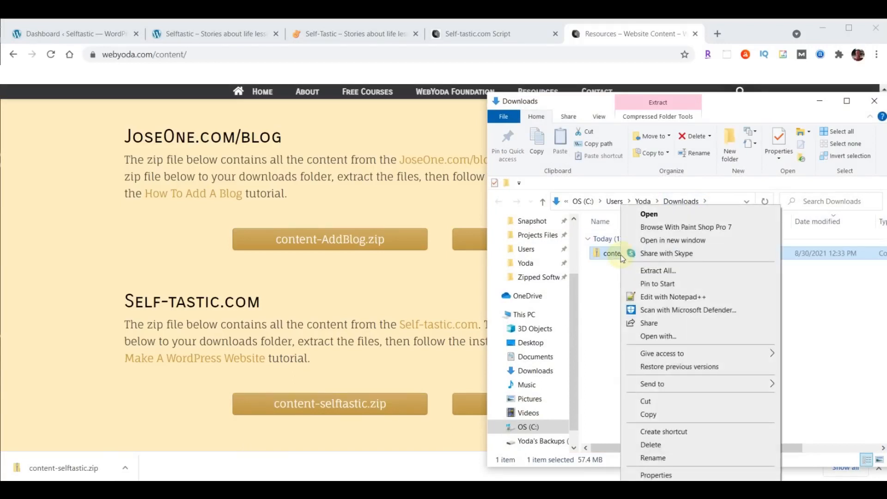
left_click(658, 271)
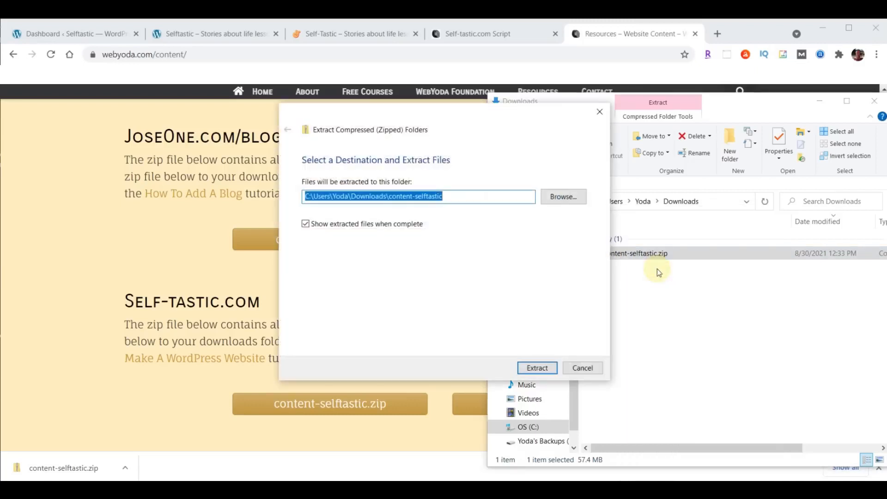
left_click(536, 368)
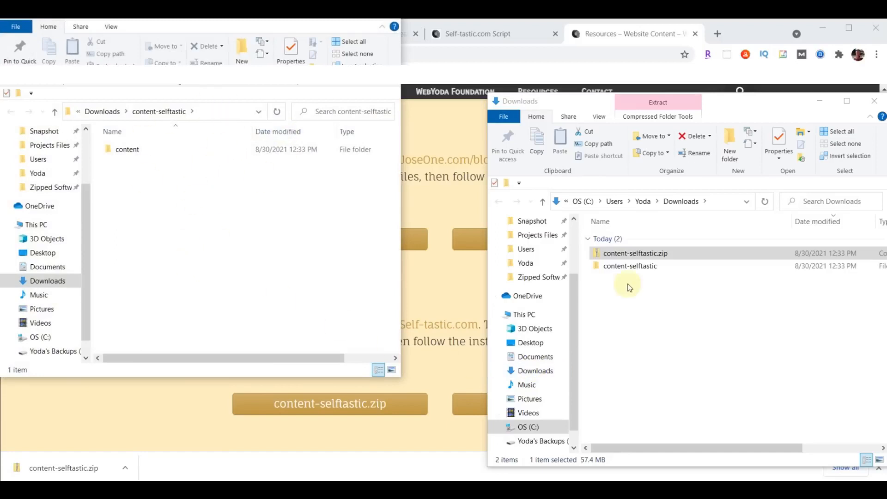
left_click(875, 102)
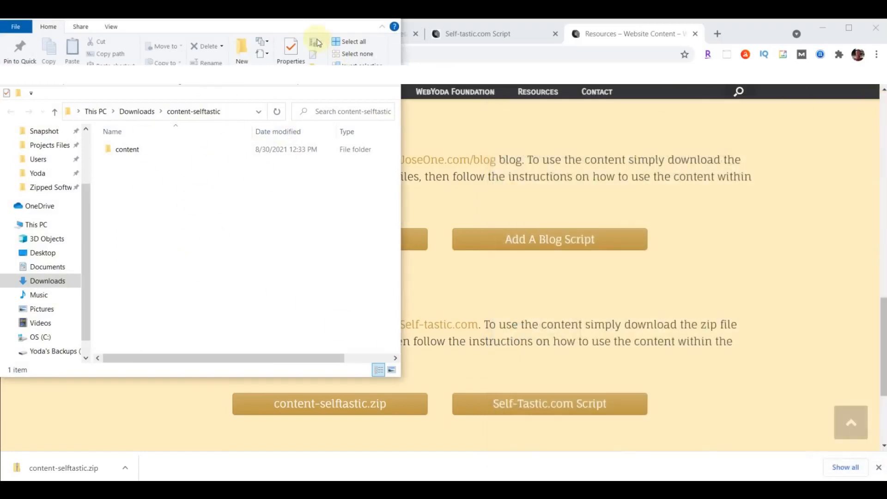
left_click_drag(279, 18, 731, 88)
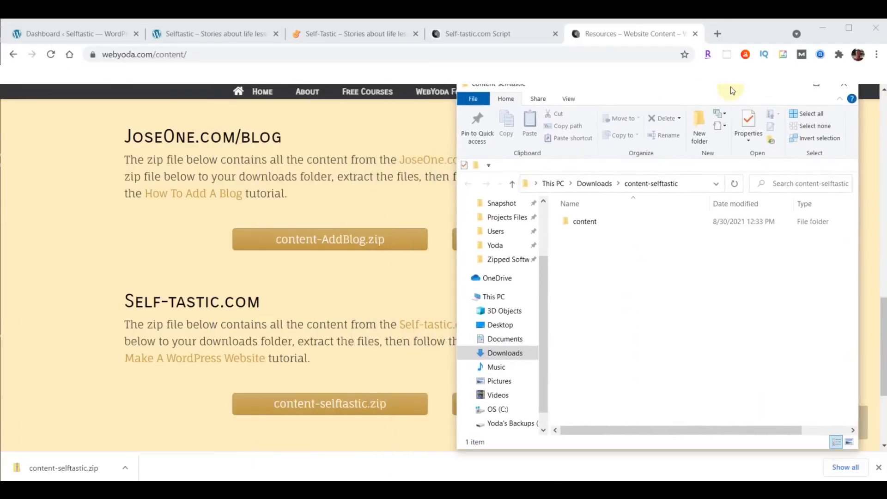
Browse the 139 images in the content folder, then close the WebYoda content tab
left_click(583, 222)
double_click(583, 223)
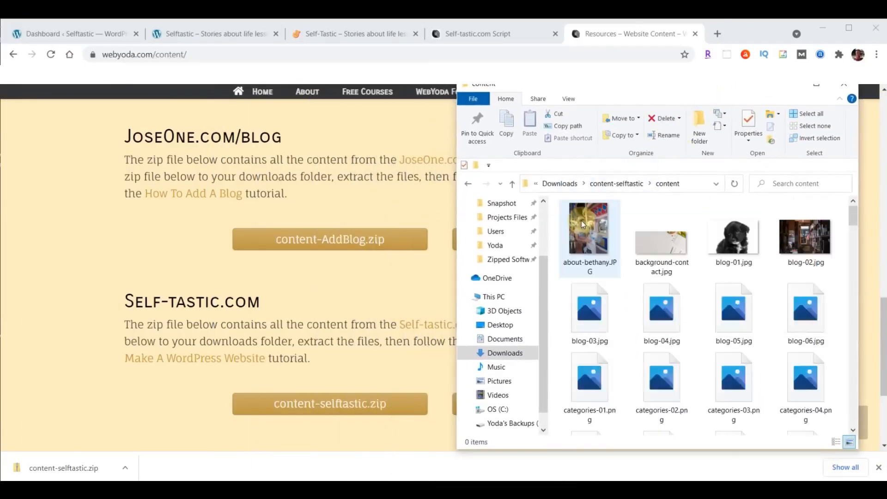
scroll(809, 300, "down", 10)
scroll(809, 303, "down", 15)
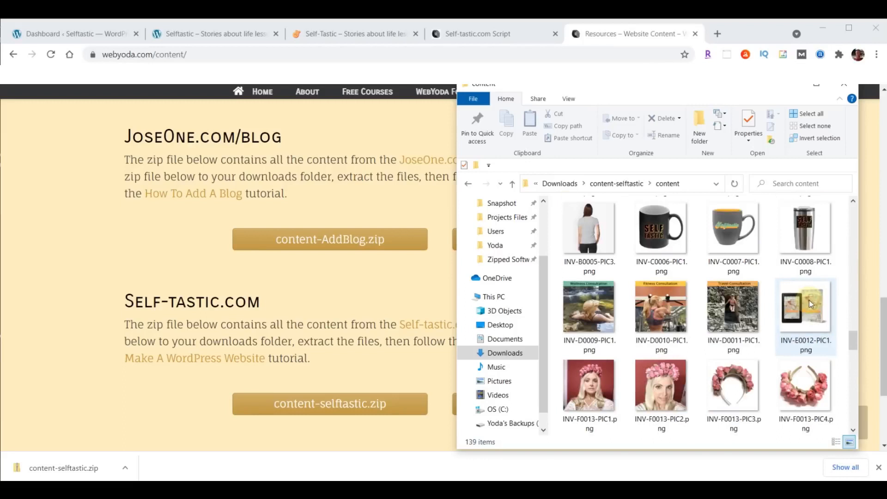
scroll(810, 304, "up", 15)
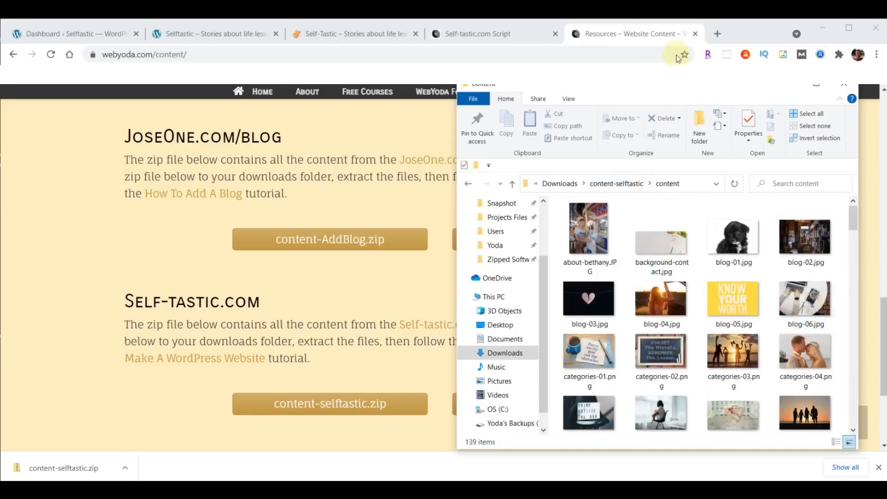
left_click(695, 34)
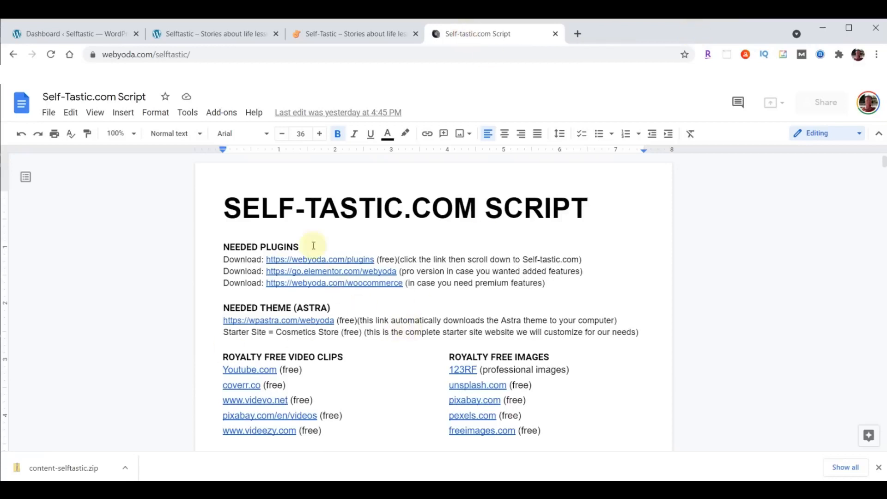
Check the self-tastic.com homepage, the sample site's Hello world page, and the WordPress dashboard
left_click(337, 36)
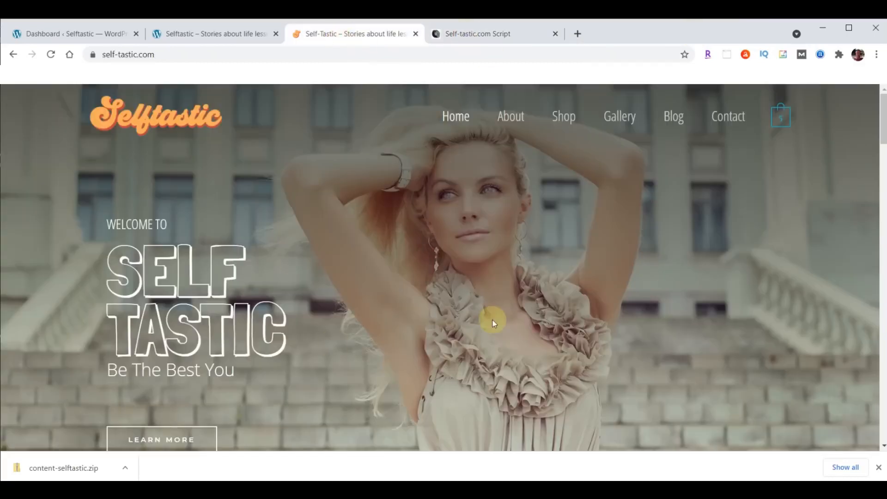
left_click(189, 33)
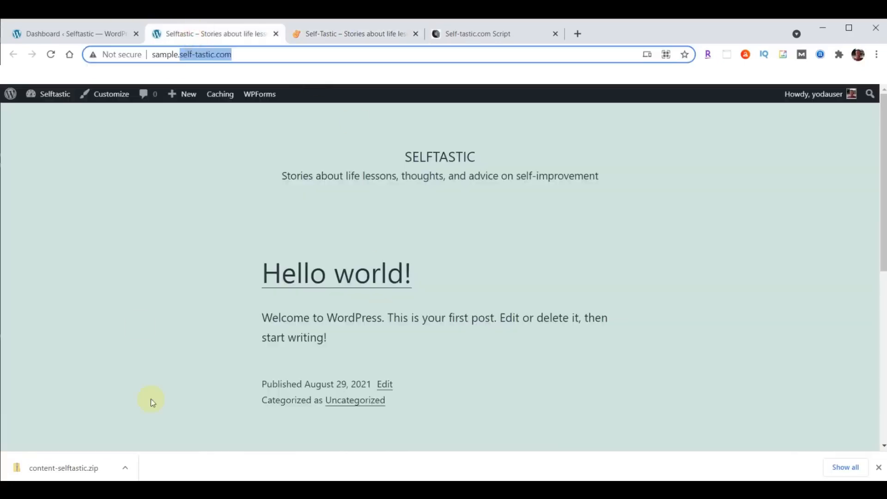
left_click(53, 33)
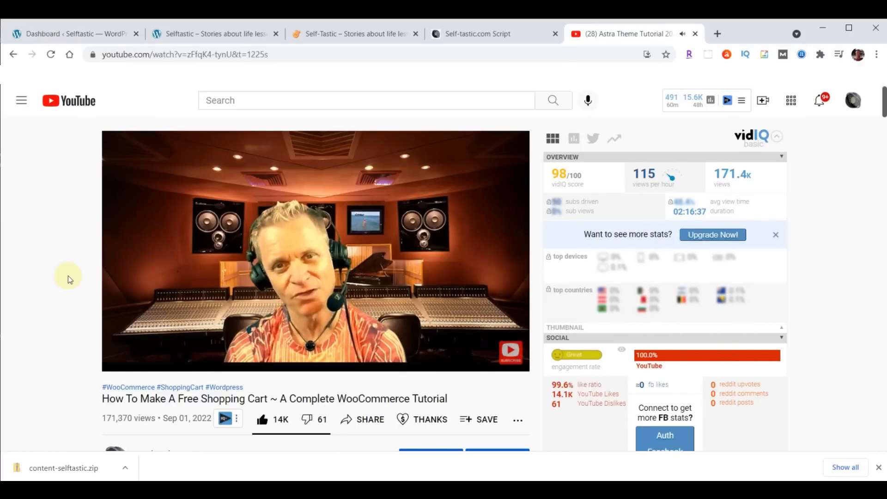
Play the tutorial at 0.75 playback speed, then set it back to Normal
mouse_move(382, 307)
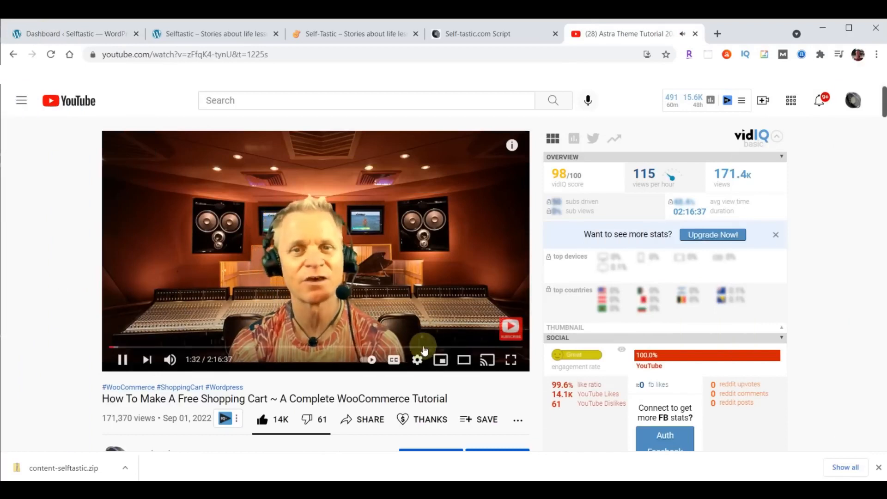
left_click(418, 360)
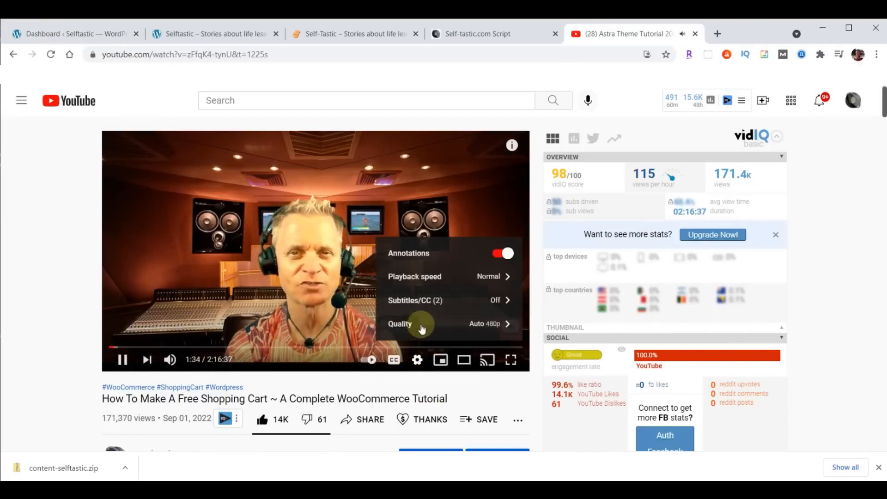
left_click(425, 277)
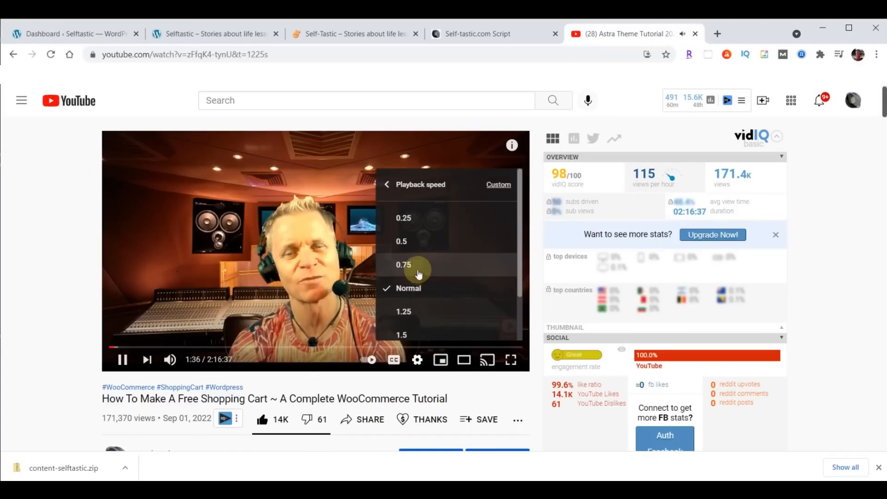
left_click(418, 271)
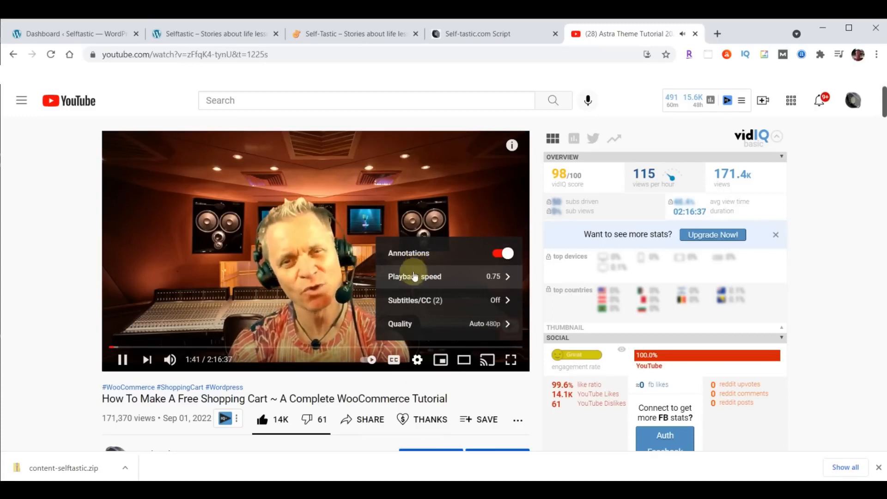
left_click(413, 277)
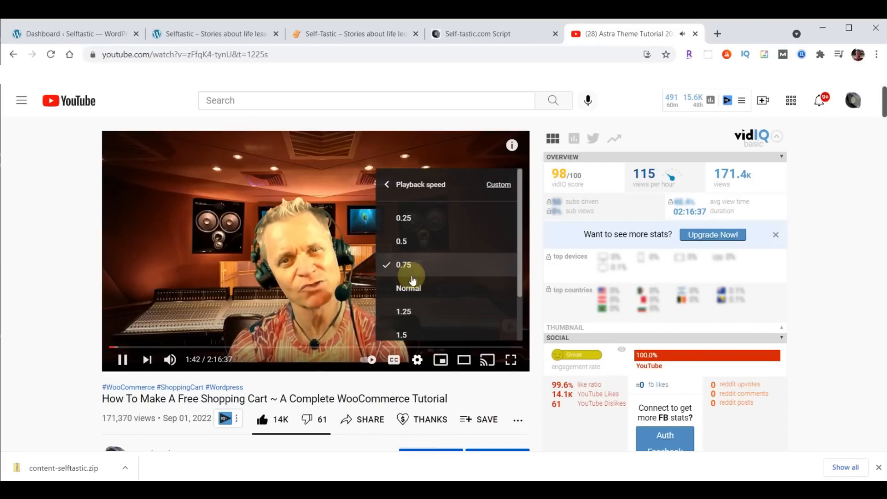
left_click(410, 286)
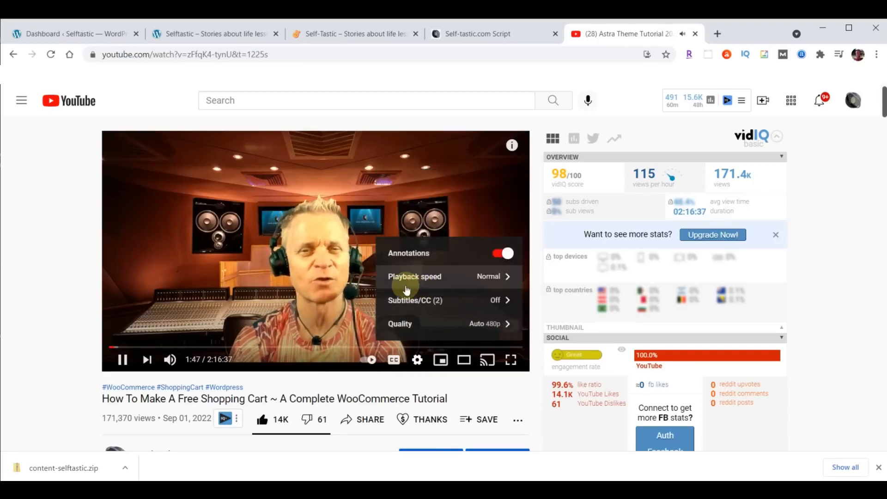
left_click(29, 251)
Skim the description's timestamped steps, then close the YouTube tutorial tab
scroll(35, 245, "down", 7)
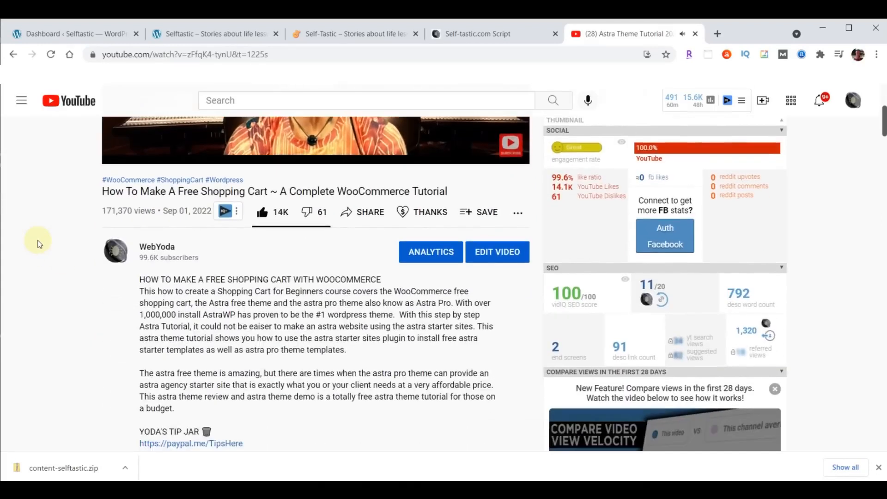
scroll(39, 244, "down", 2)
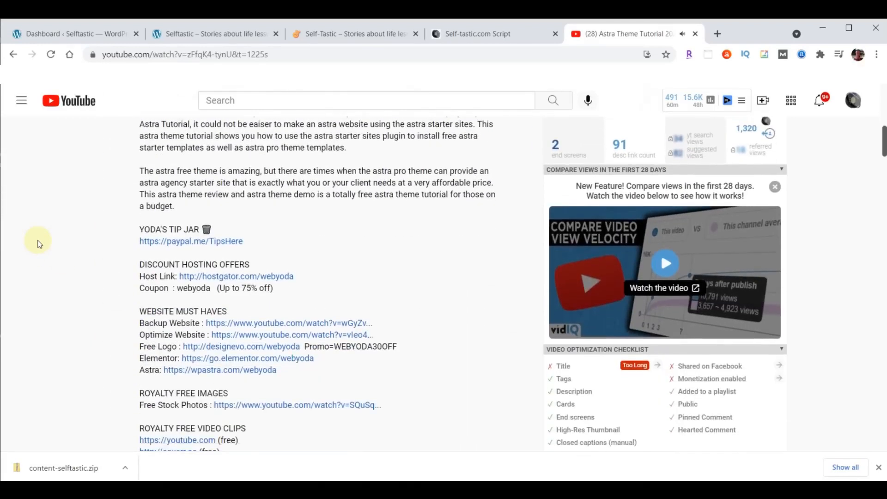
scroll(329, 231, "down", 9)
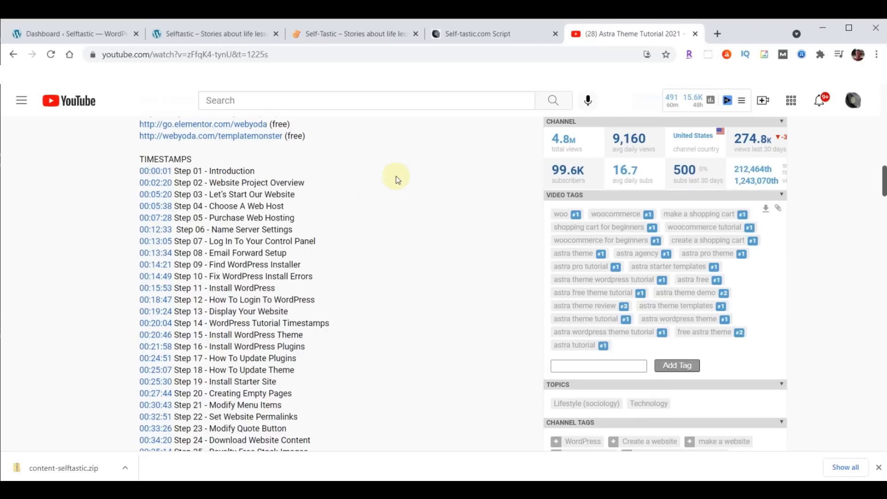
left_click(695, 35)
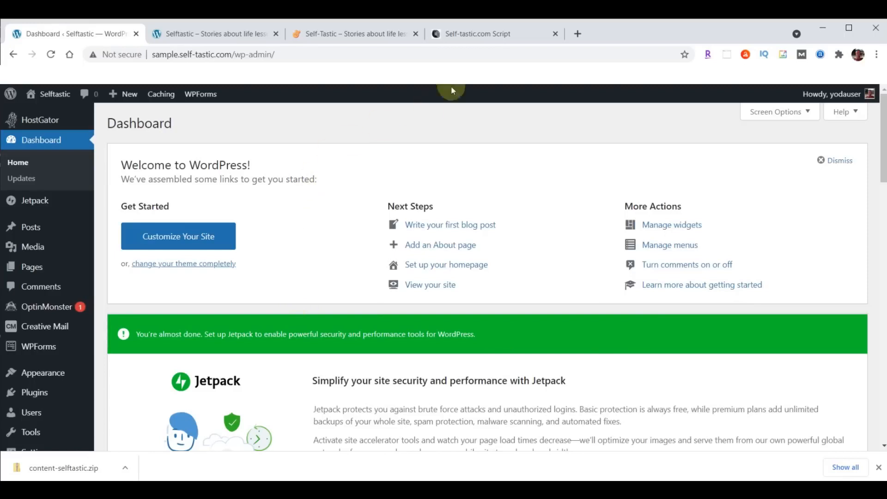
In the Self-Tastic.com Script, scroll to SELFTASTIC COLORS and right-click the first Click This Link
left_click(484, 39)
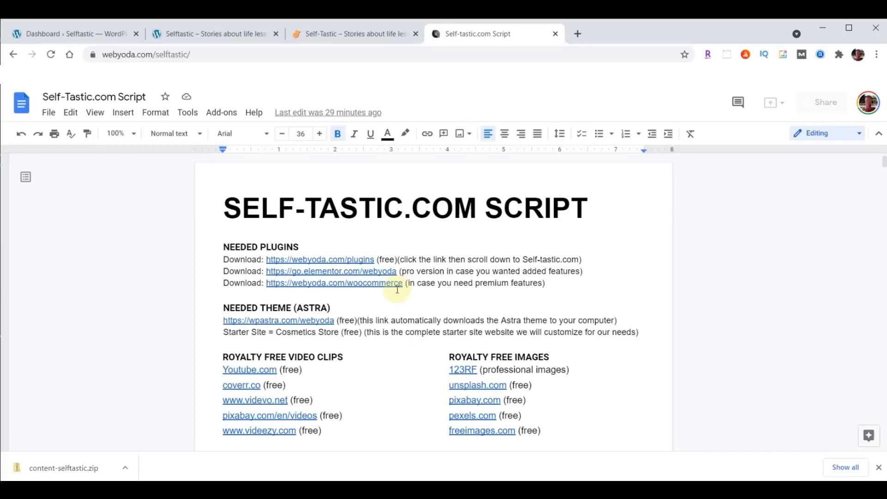
scroll(694, 271, "down", 1)
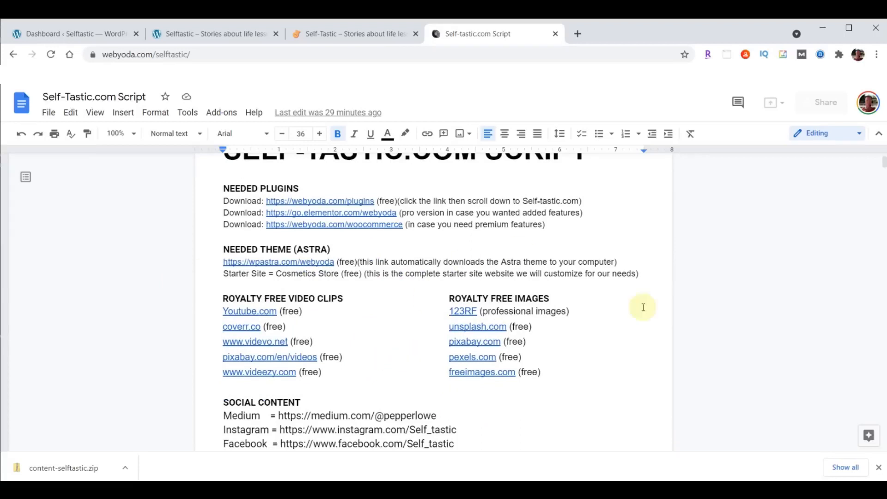
scroll(544, 283, "down", 3)
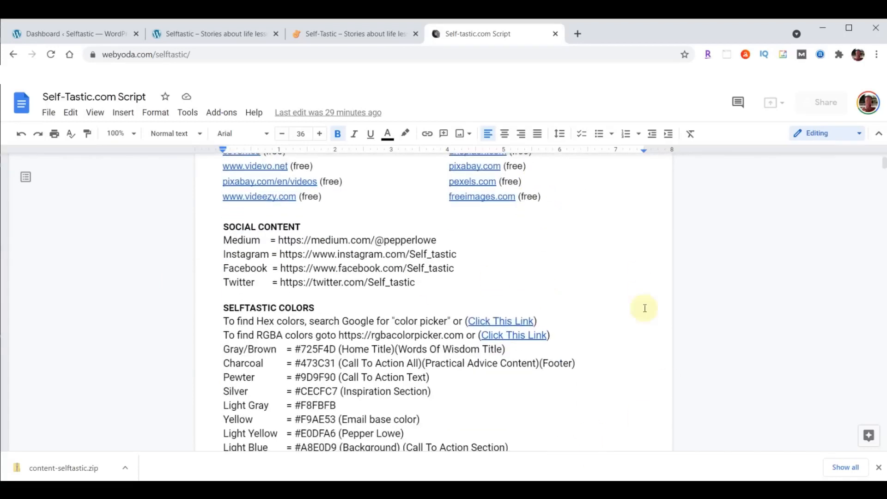
scroll(634, 254, "down", 2)
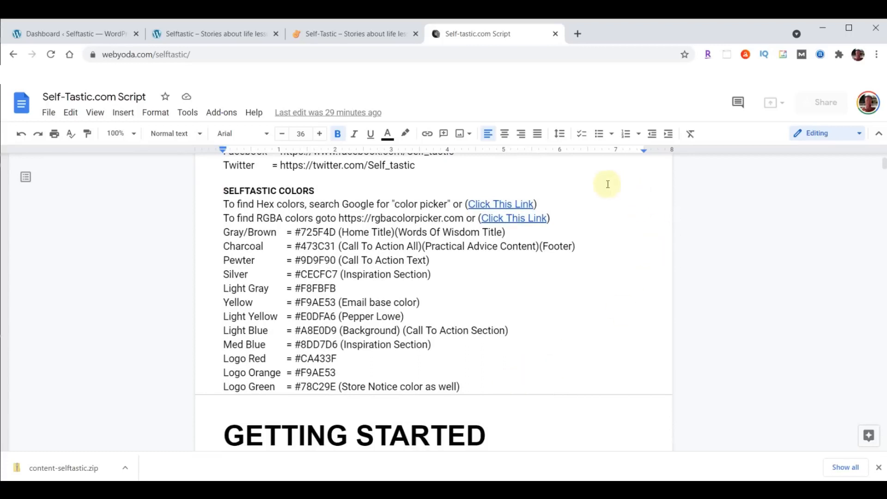
right_click(511, 202)
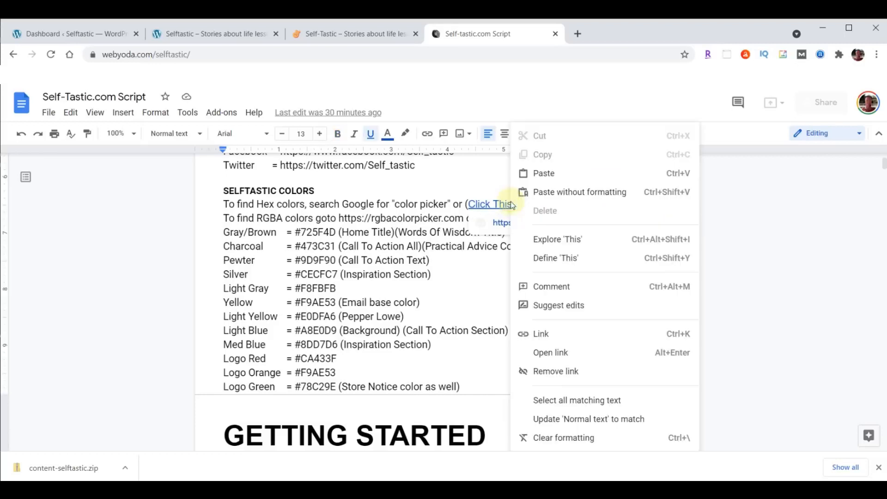
Pick red-orange #de3d1d in Google's color picker, copy its hex, then right-click the RGBA link
left_click(550, 352)
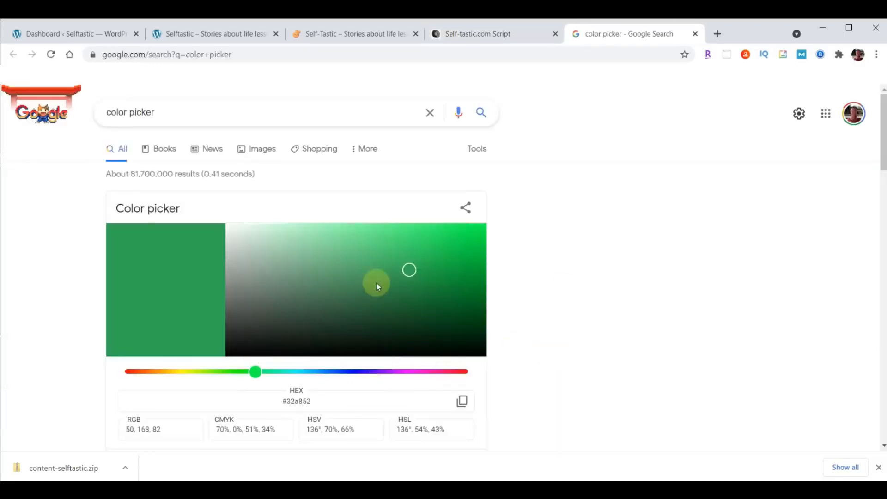
left_click(145, 371)
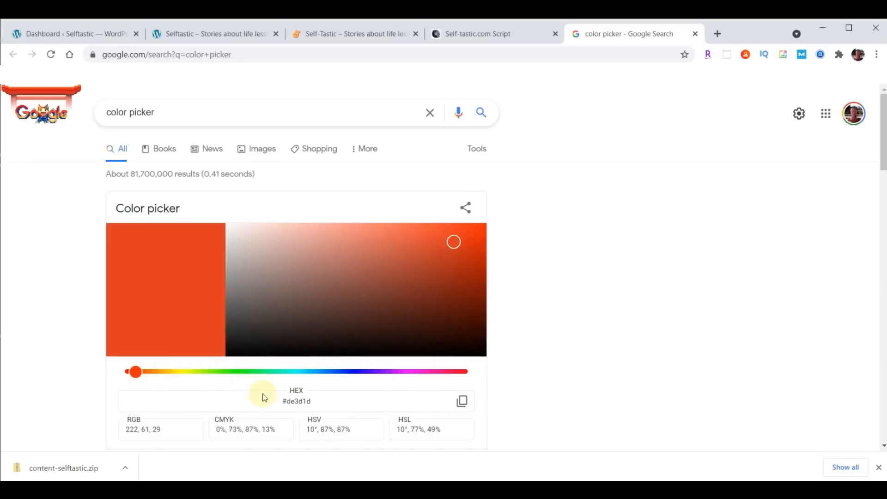
left_click(276, 399)
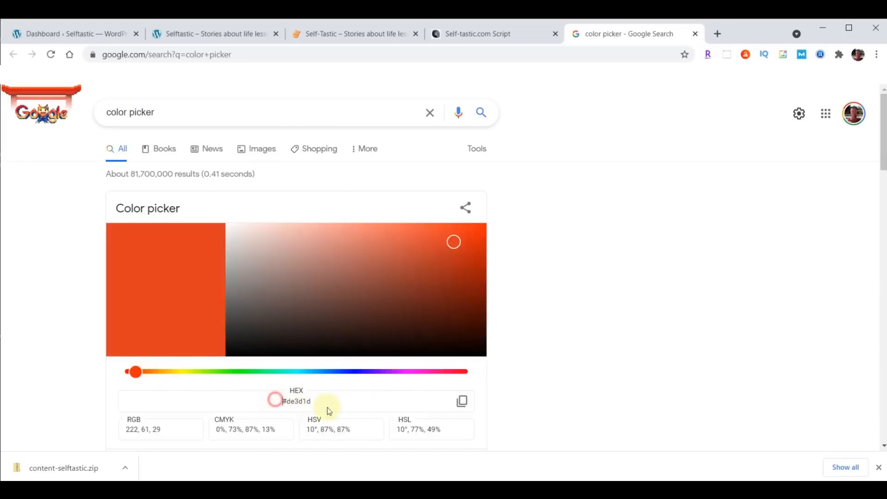
left_click(462, 401)
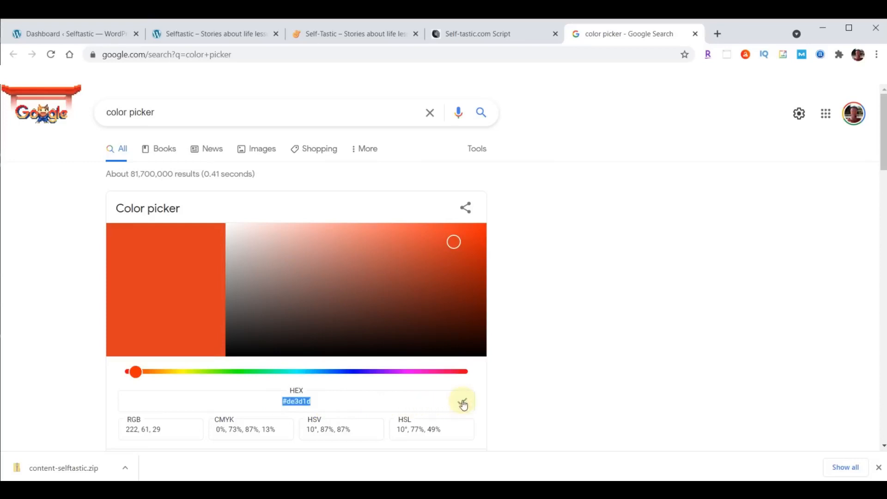
left_click(695, 34)
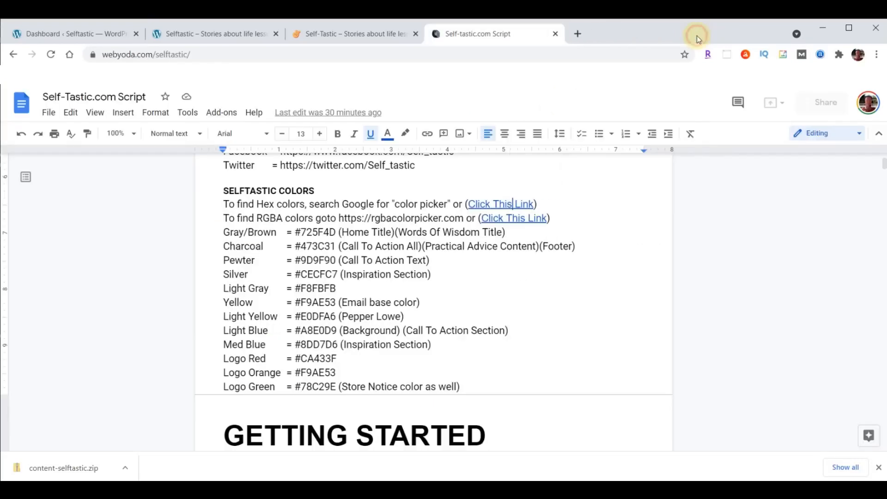
right_click(513, 220)
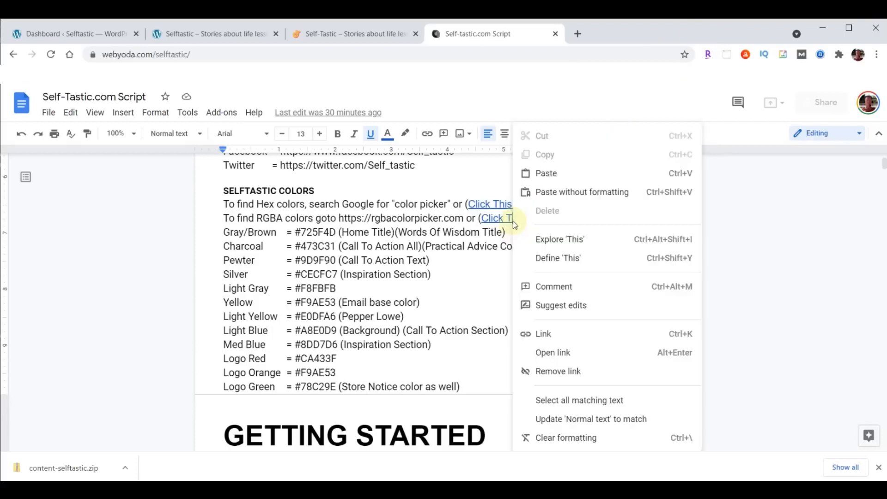
Adjust the yellow's opacity to rgba(255, 255, 0, 0.88) in RGBA Color Picker, then close it
left_click(548, 351)
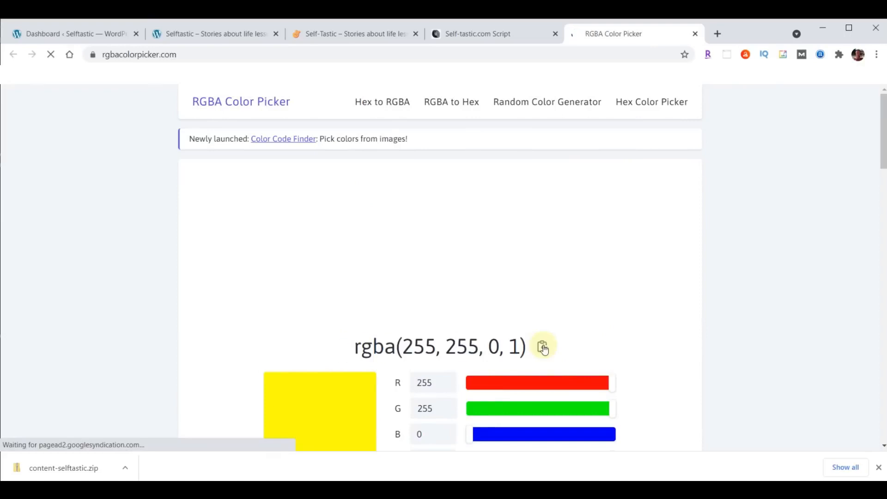
double_click(513, 348)
scroll(774, 272, "down", 1)
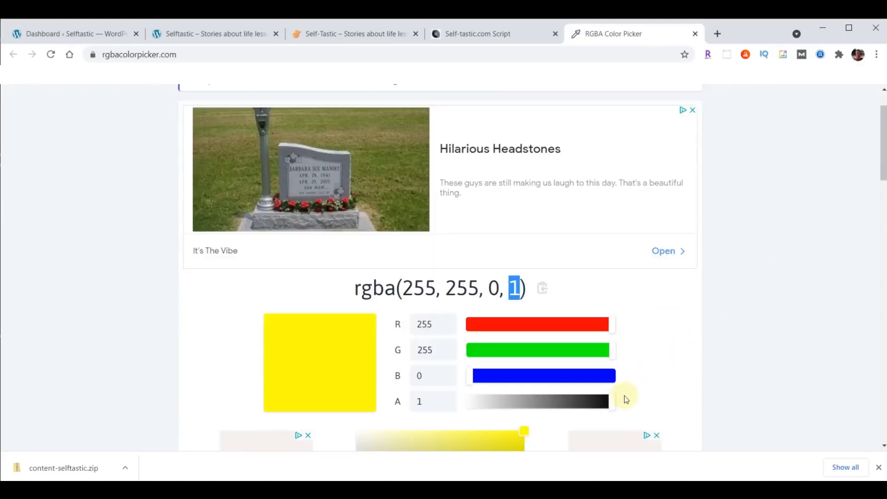
left_click_drag(613, 407, 506, 407)
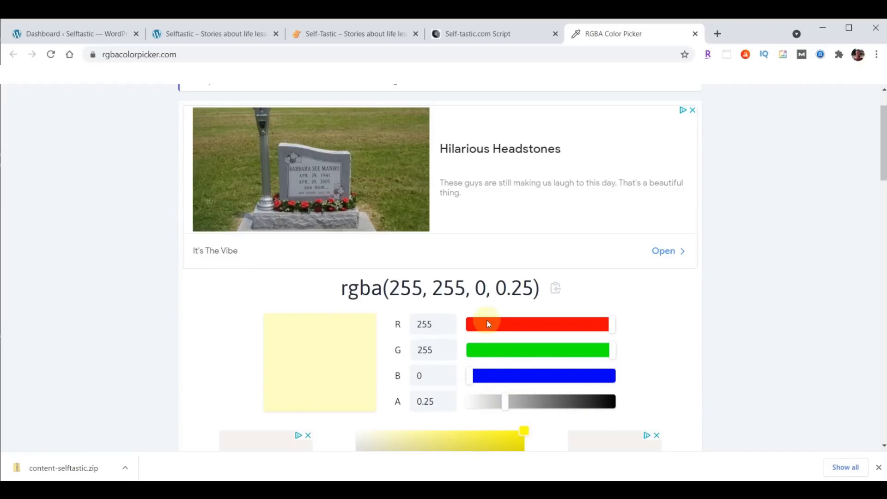
left_click_drag(503, 403, 596, 402)
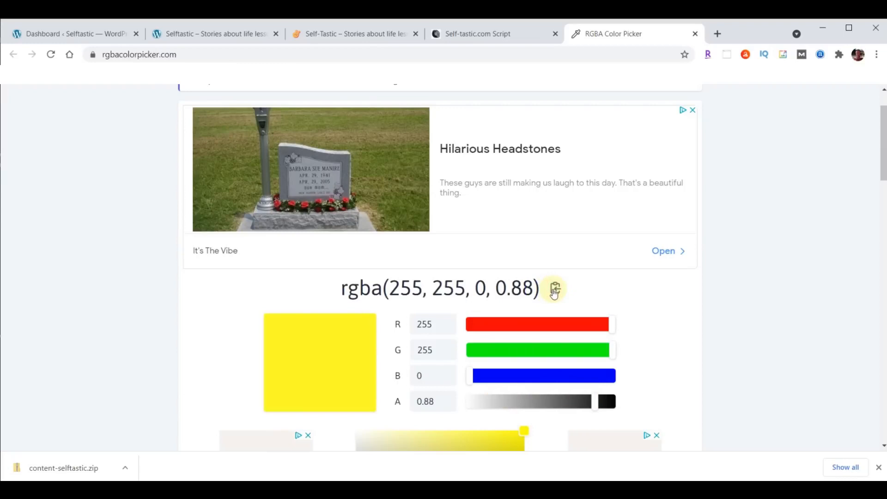
left_click(695, 33)
scroll(578, 189, "down", 5)
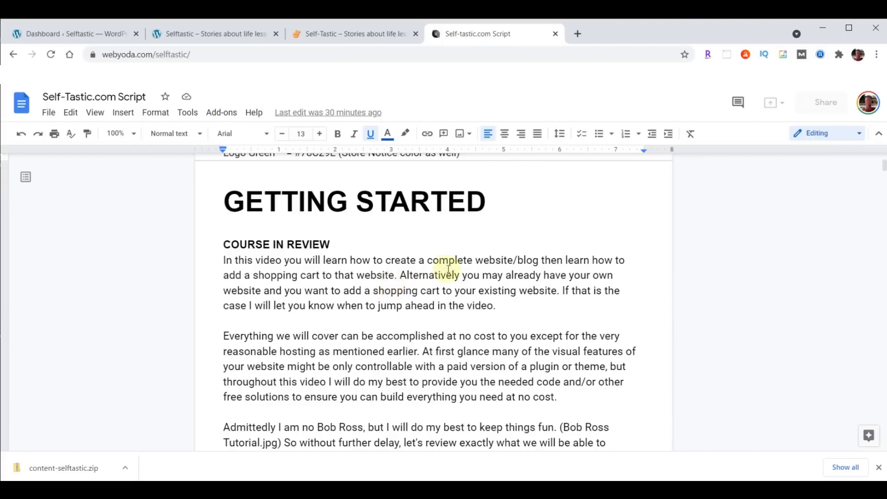
scroll(522, 276, "down", 11)
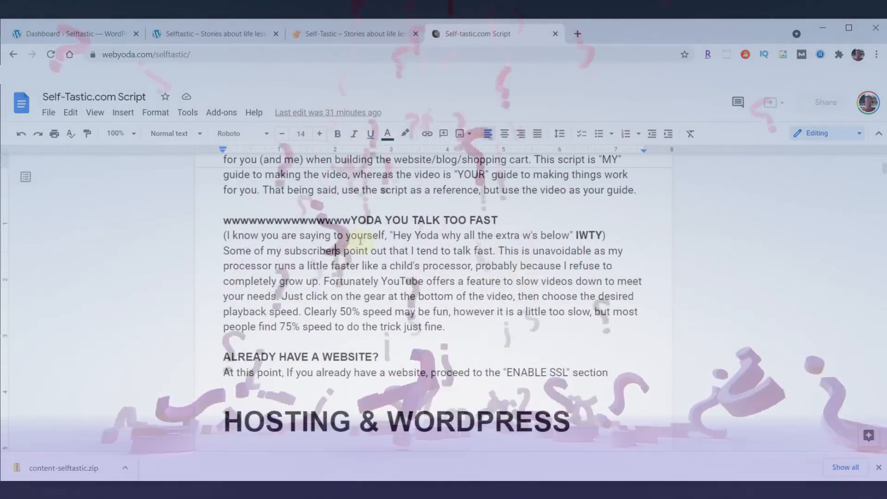
left_click_drag(224, 219, 352, 216)
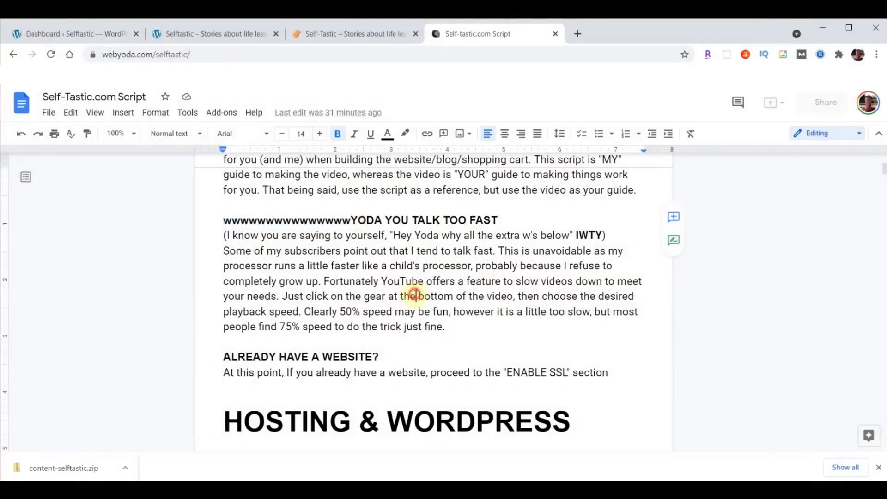
Read the script's THEME & PLUGINS steps, then switch to the Selftastic WordPress dashboard tab
scroll(478, 286, "down", 5)
scroll(478, 286, "down", 1)
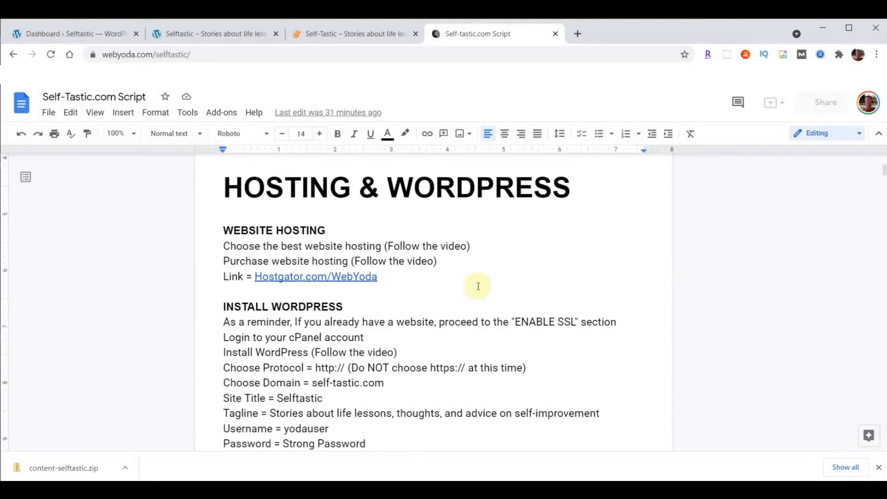
scroll(478, 286, "down", 10)
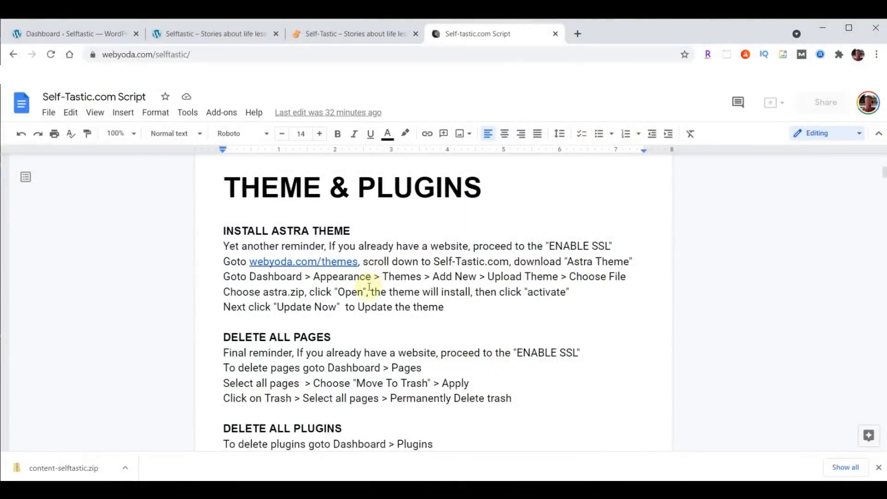
left_click(48, 33)
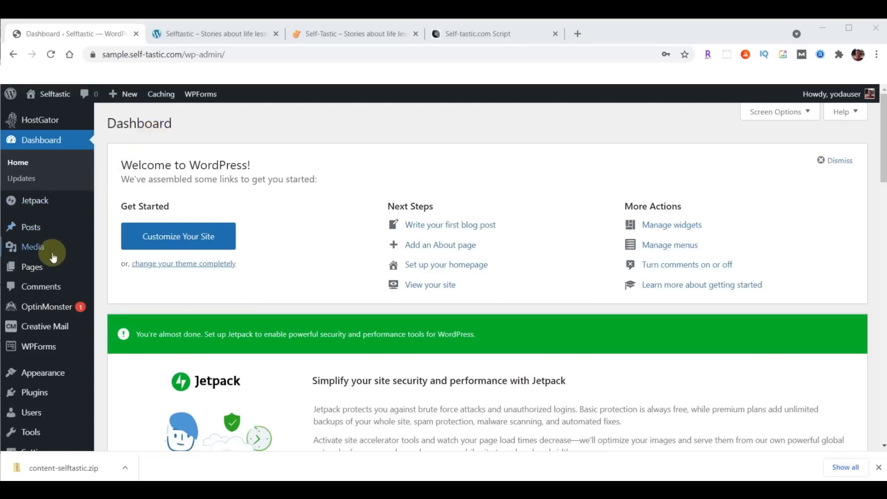
Move both pages, Privacy Policy and Sample Page, to the trash
left_click(28, 270)
left_click(119, 266)
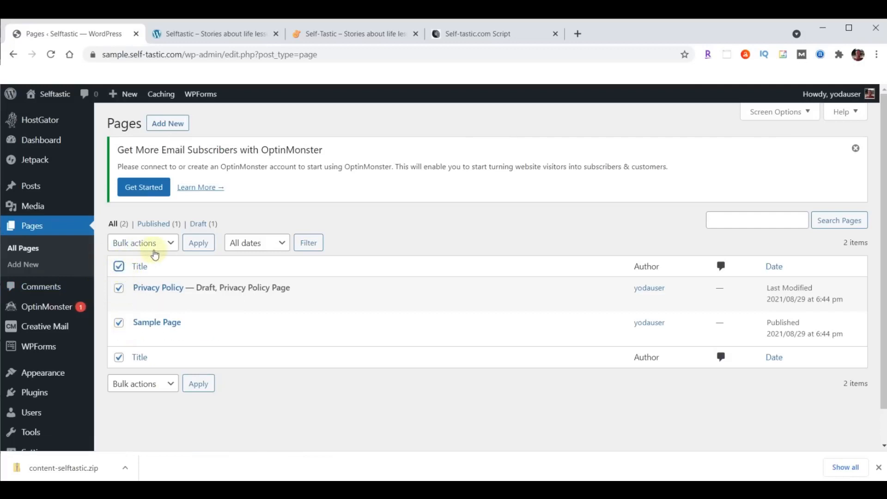
left_click(172, 243)
left_click(144, 281)
left_click(196, 249)
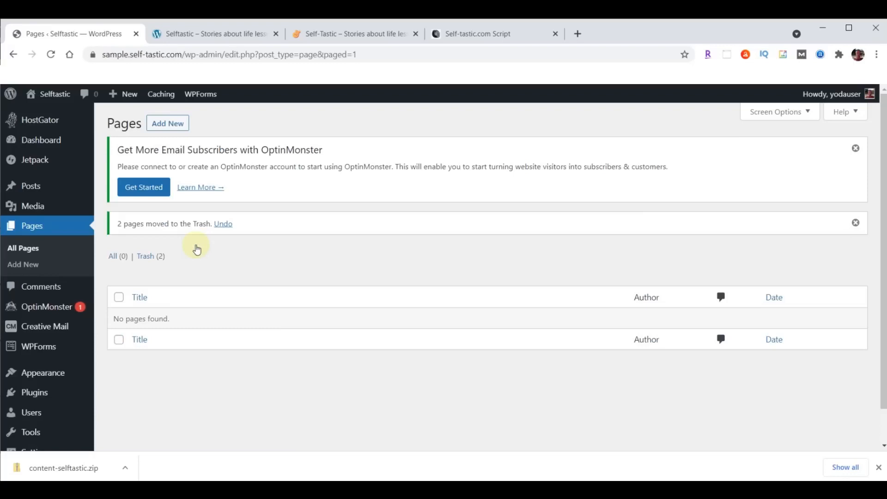
Permanently delete both trashed pages and go to the Plugins list
left_click(143, 260)
left_click(119, 266)
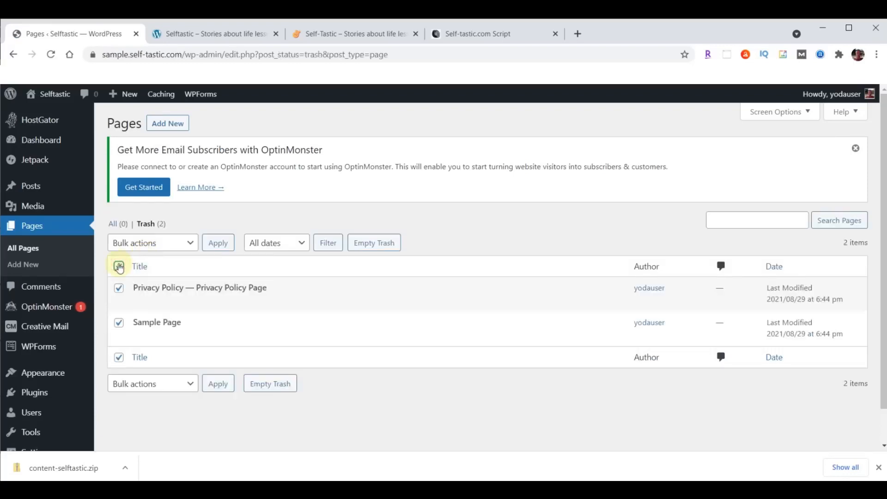
left_click(169, 244)
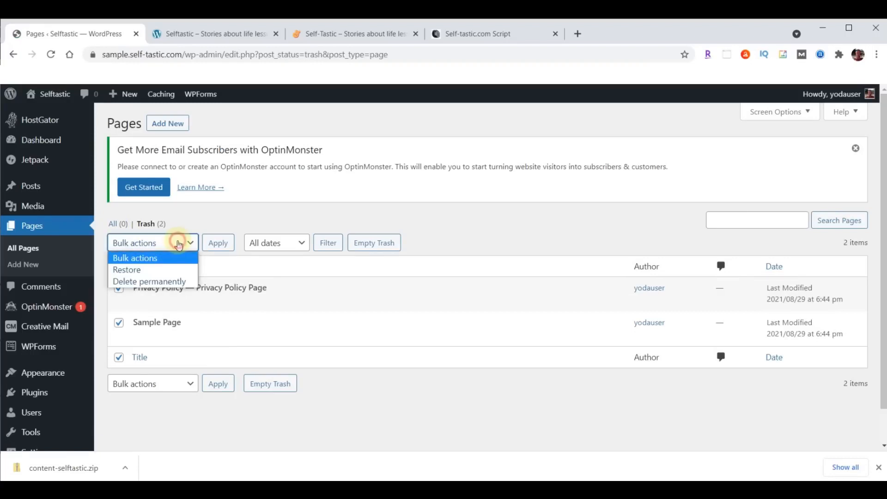
left_click(152, 282)
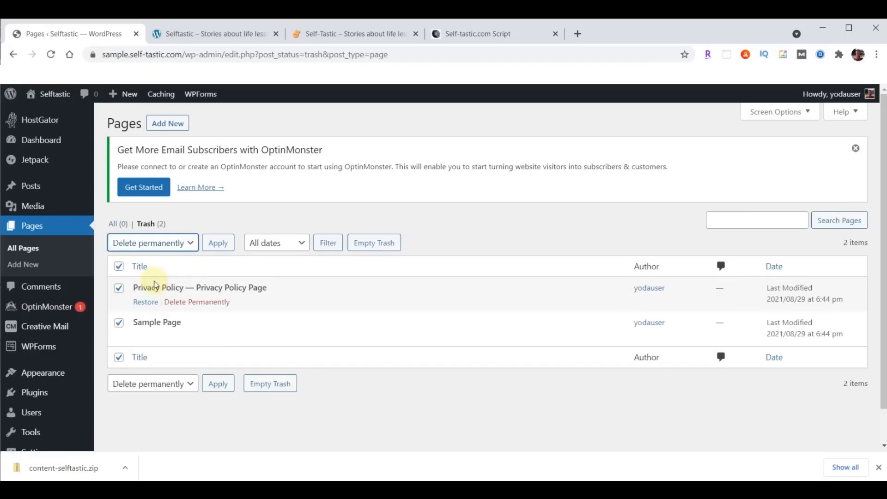
left_click(212, 244)
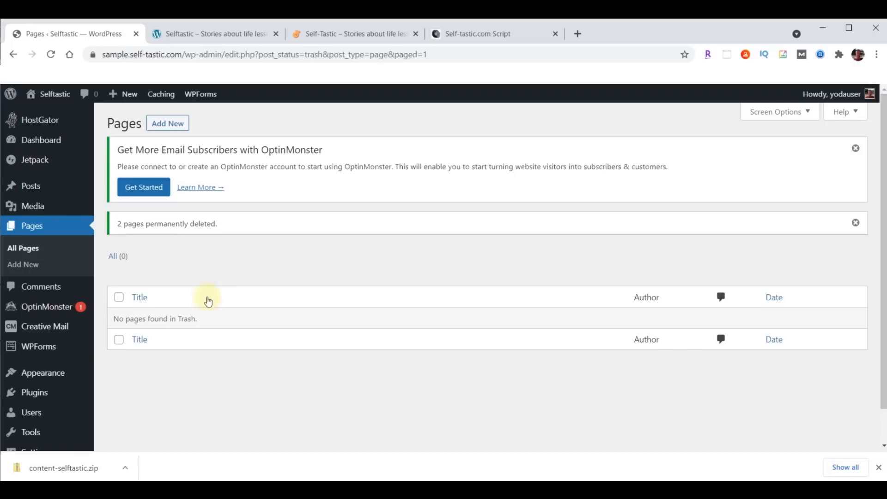
left_click(31, 395)
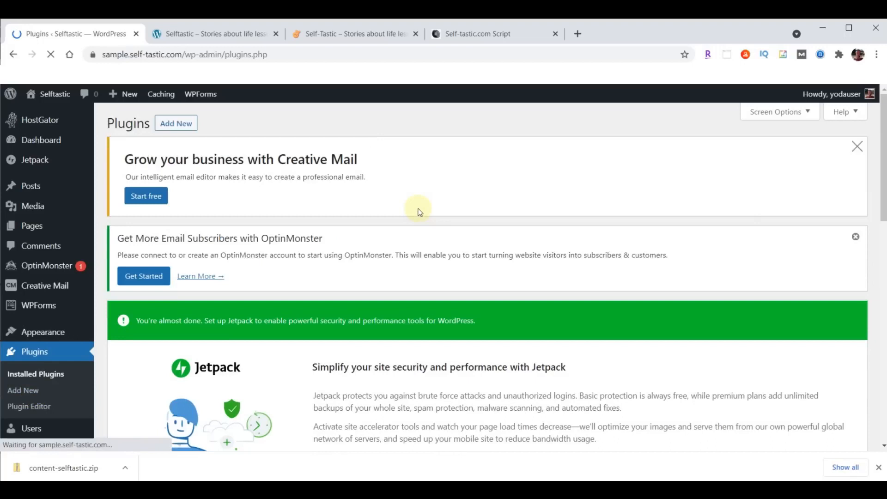
Deactivate all seven installed plugins with the Deactivate bulk action
scroll(419, 212, "down", 9)
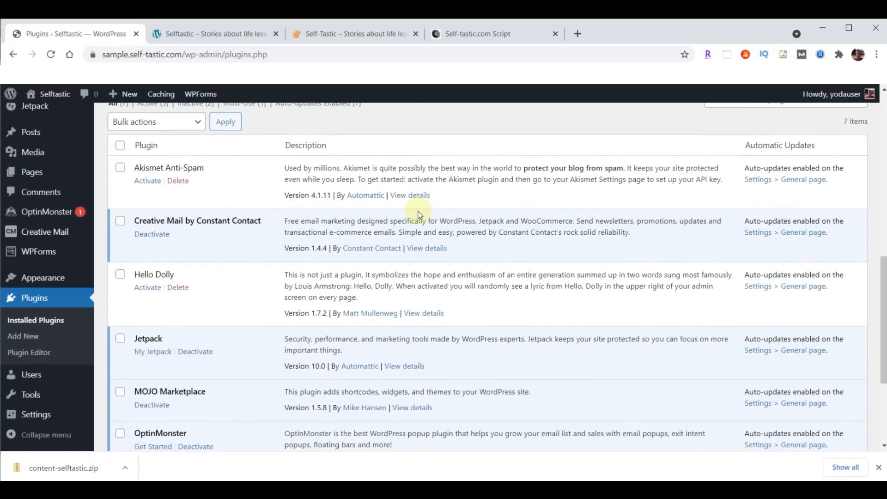
scroll(416, 203, "up", 1)
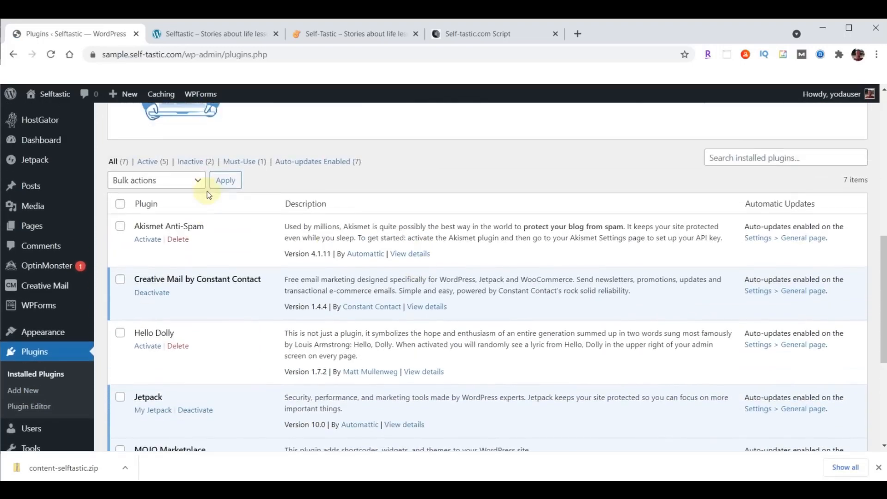
left_click(121, 205)
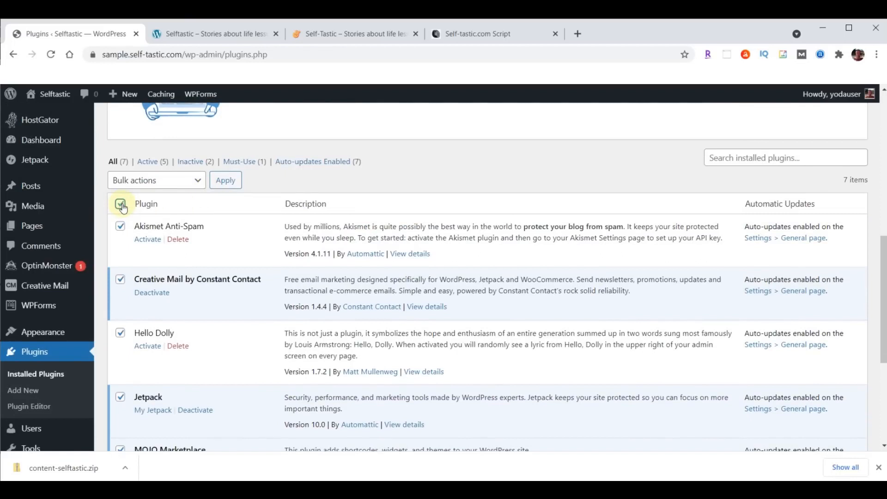
left_click(197, 180)
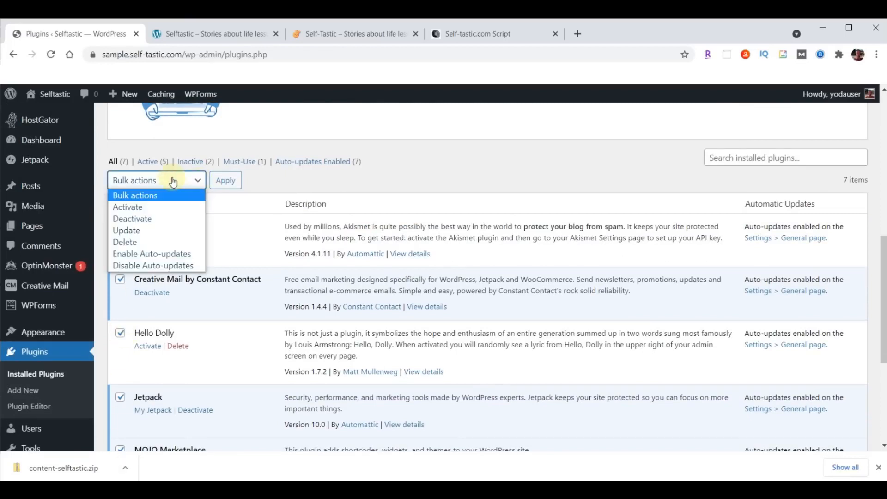
left_click(131, 219)
left_click(227, 180)
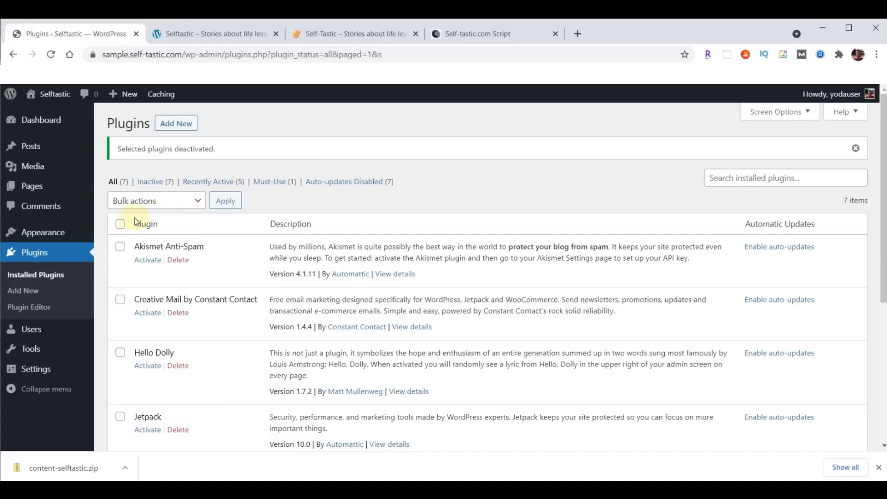
Delete all seven deactivated plugins, confirming removal of their data
left_click(121, 226)
left_click(181, 203)
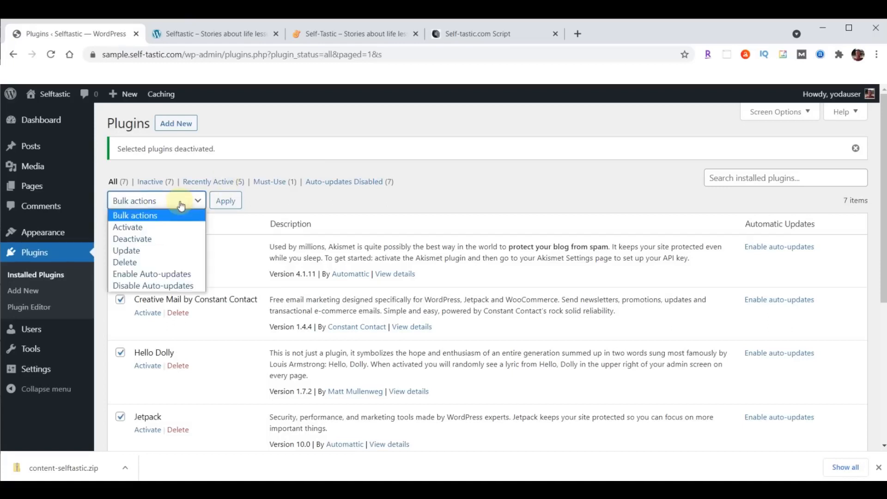
left_click(137, 261)
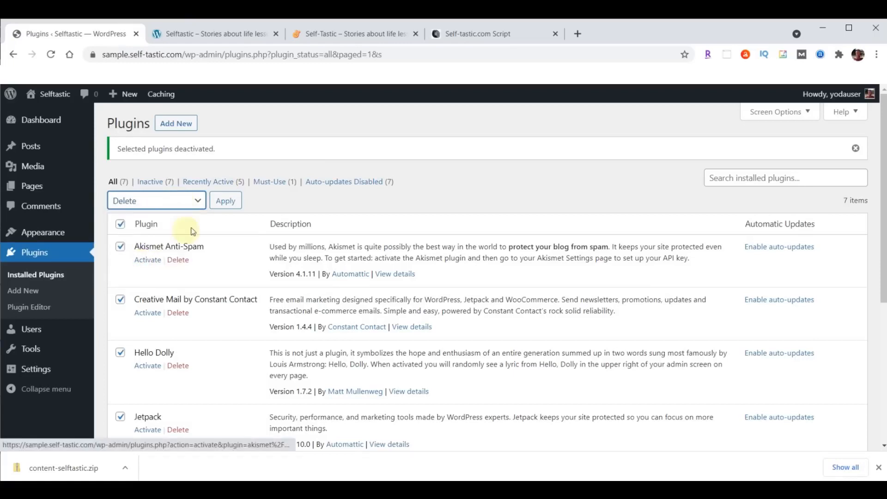
left_click(226, 200)
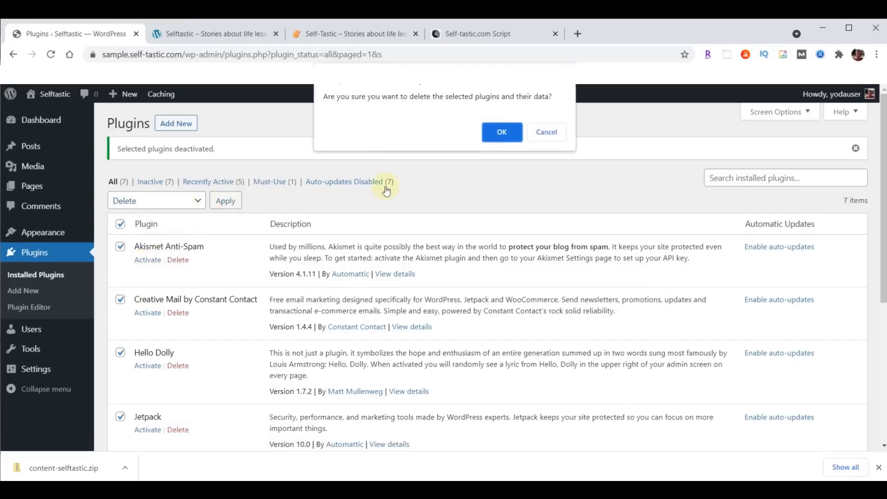
left_click(501, 133)
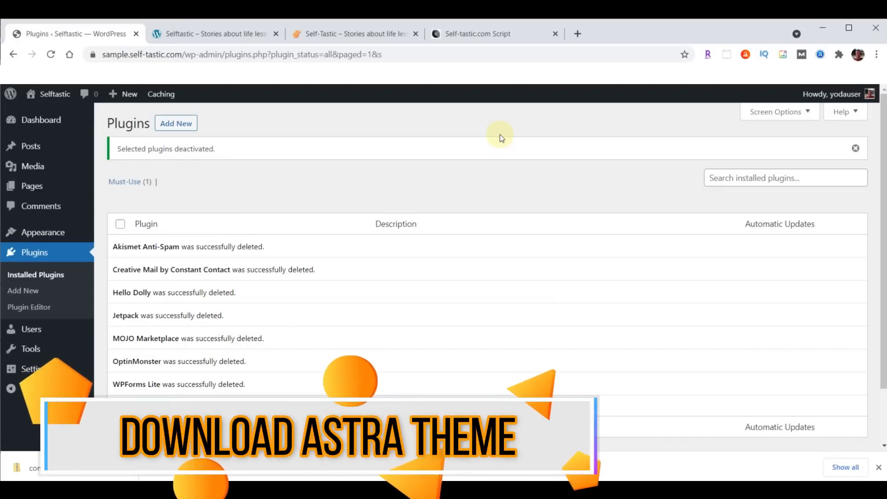
left_click(31, 233)
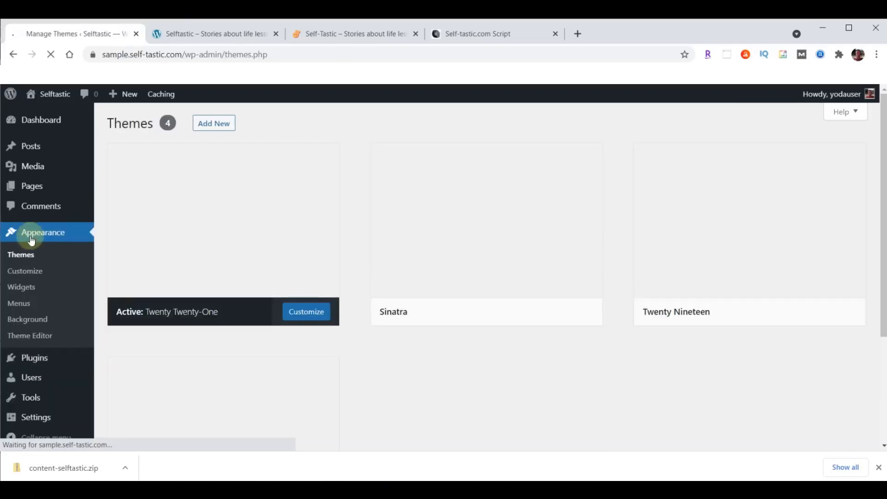
From Appearance > Themes, go to Add New to browse popular themes like Astra
left_click(29, 255)
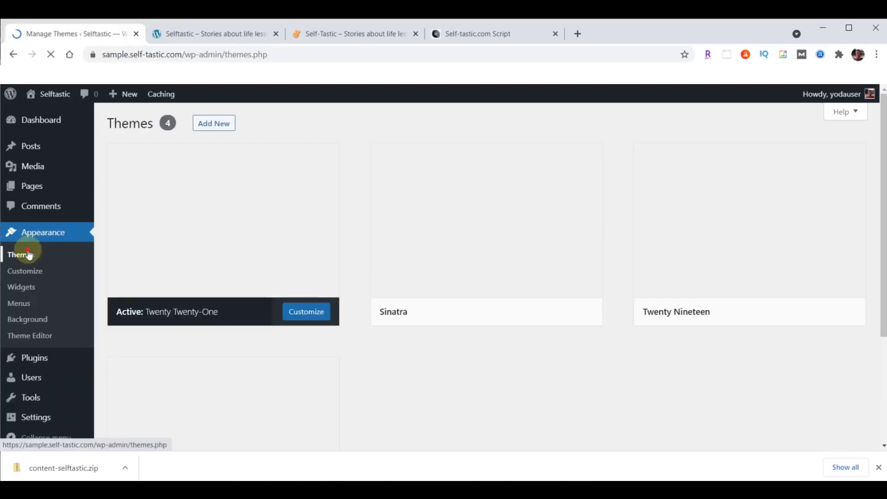
left_click(214, 130)
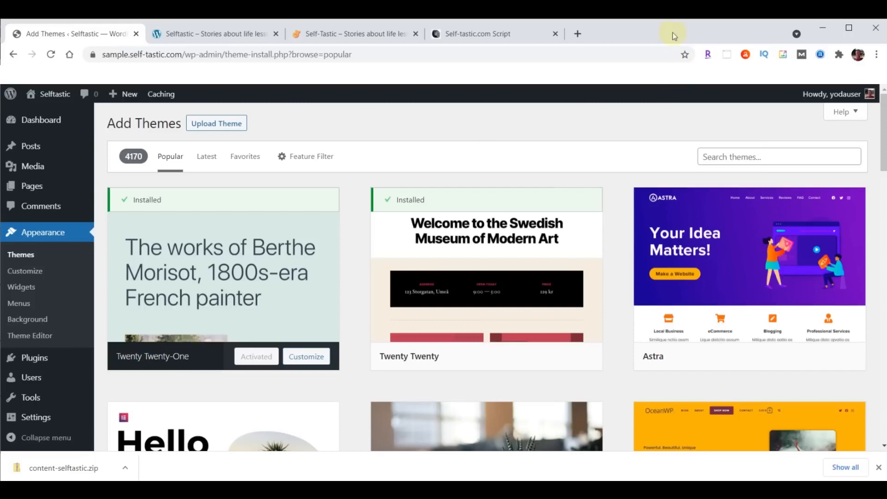
Load webyoda.com/themes in a new tab and download astra.zip from the Self-Tastic.com section
left_click(577, 34)
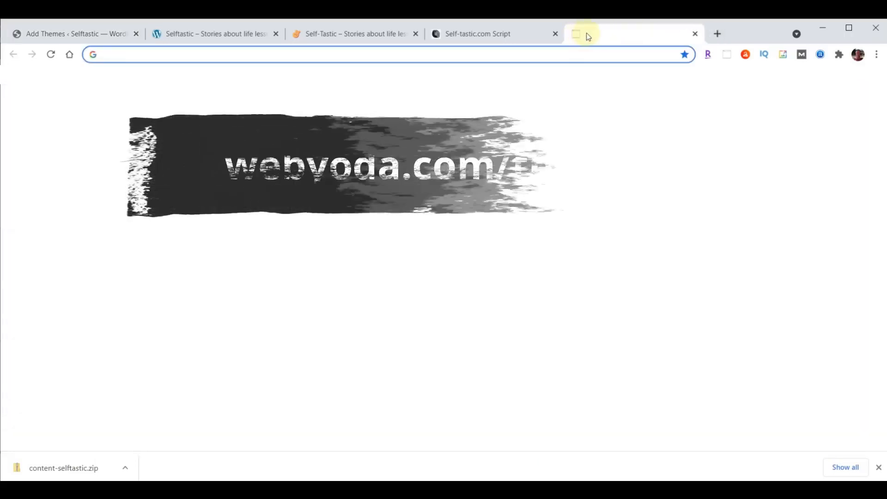
type("webyoda.com/themes")
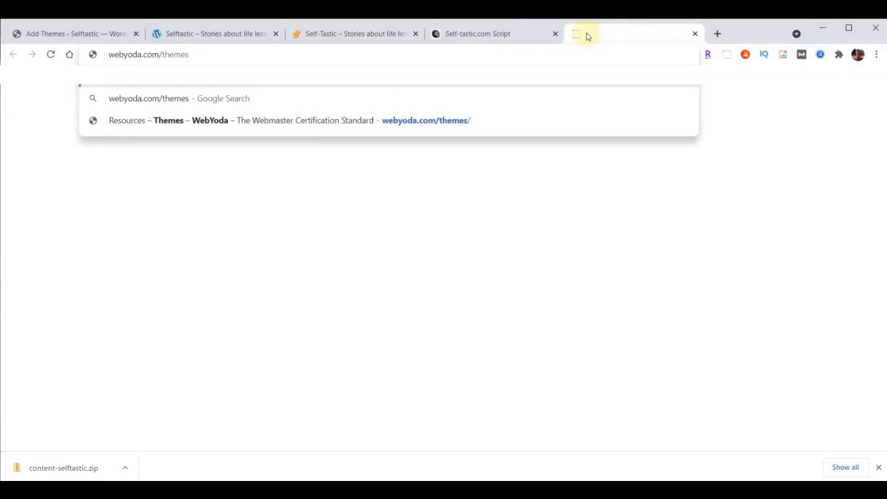
key("Return")
scroll(710, 252, "down", 10)
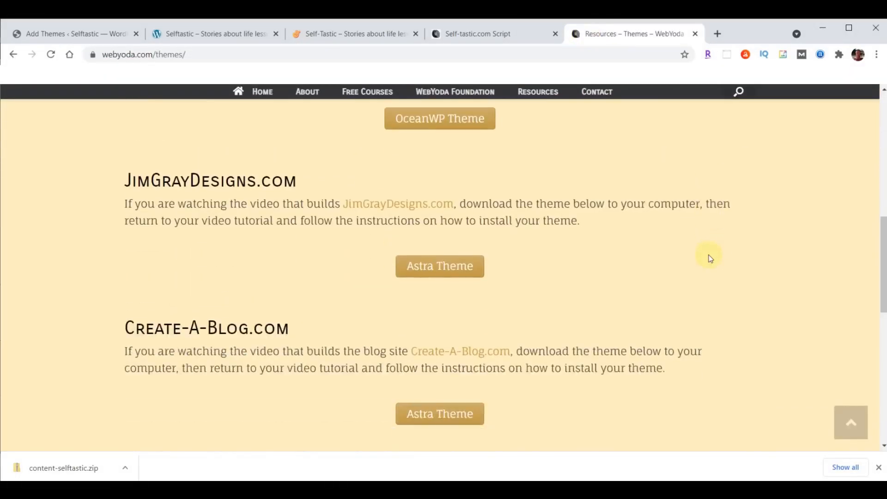
scroll(710, 256, "down", 8)
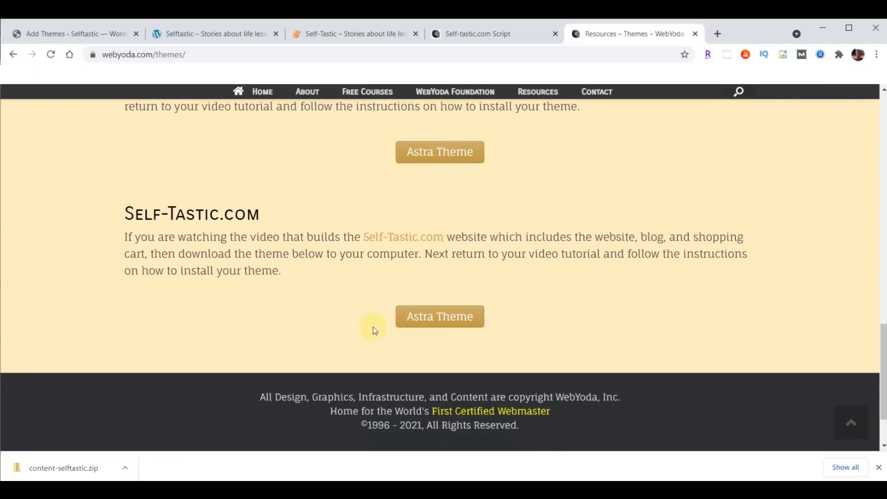
left_click(456, 317)
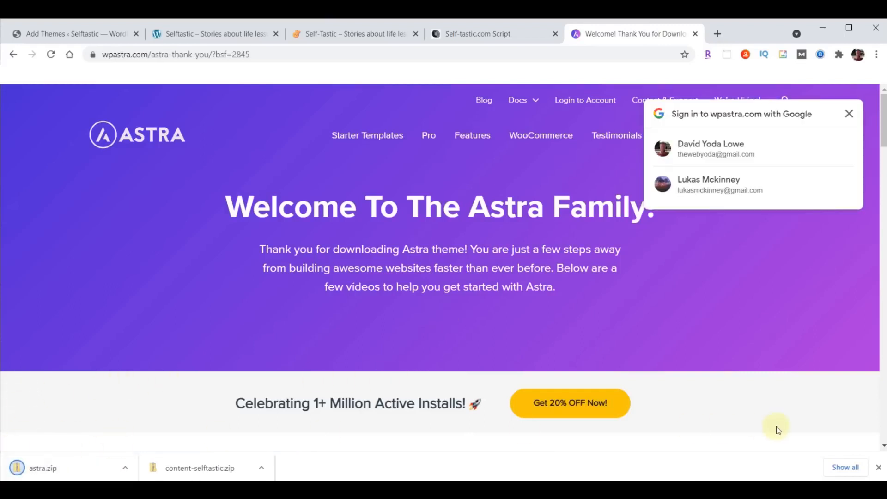
Clear the downloads bar and load webyoda.com/plugins, scrolling to the Self-Tastic section
left_click(879, 468)
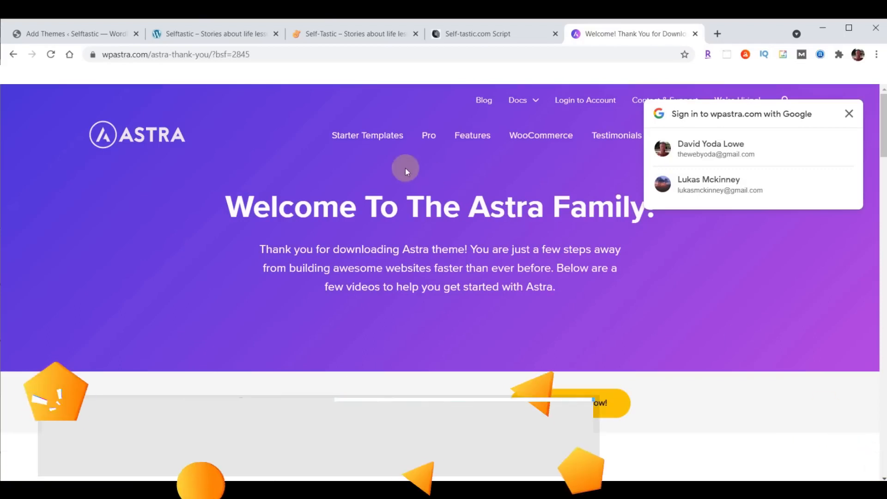
left_click(361, 54)
type("webyoda.com")
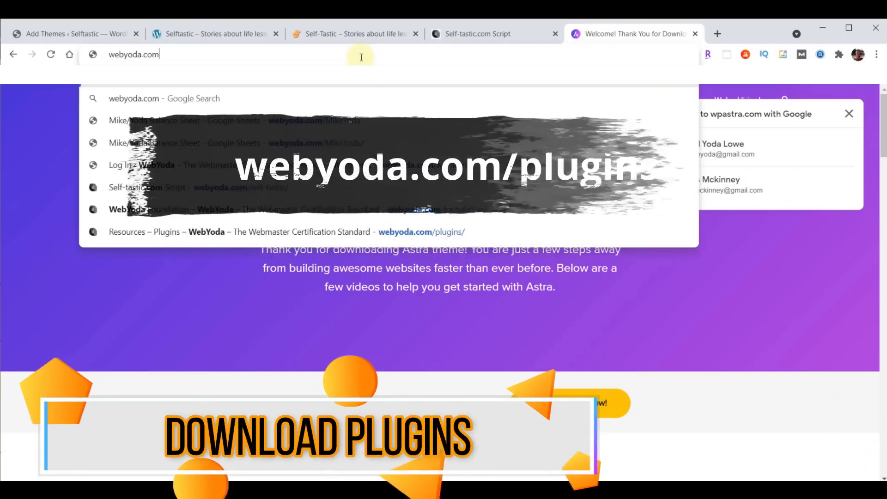
type("/plugins")
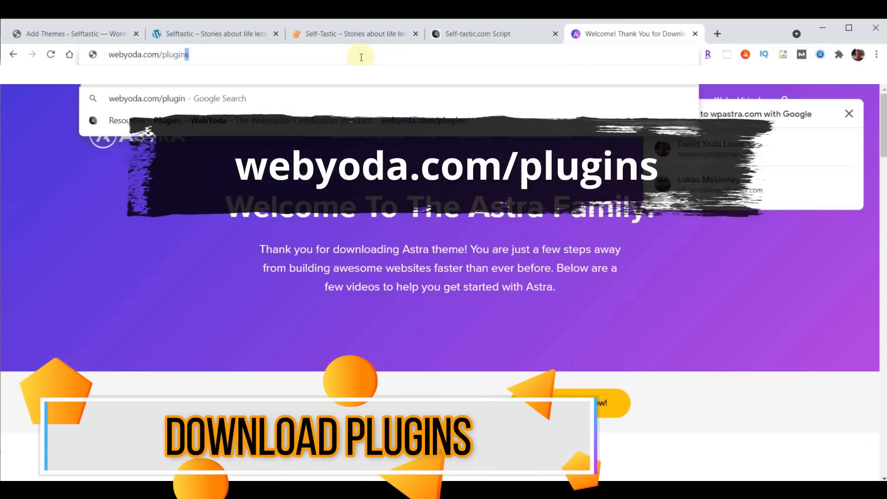
key("Return")
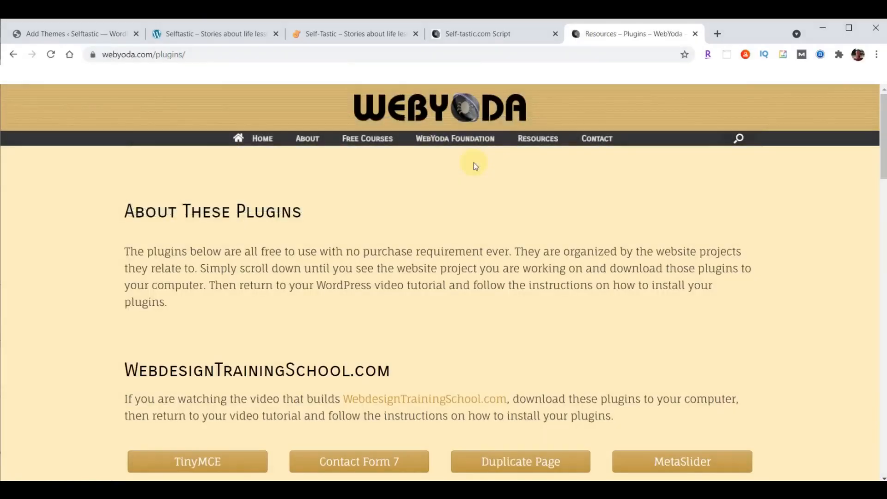
scroll(474, 163, "down", 15)
scroll(476, 165, "down", 11)
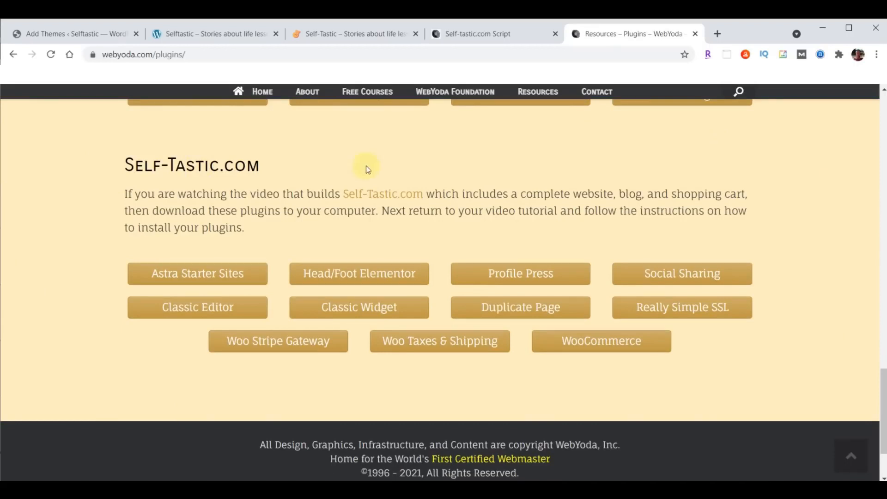
Download the Astra Starter Sites, Head/Foot Elementor, Profile Press, Social Sharing and Classic Editor plugins
left_click(188, 279)
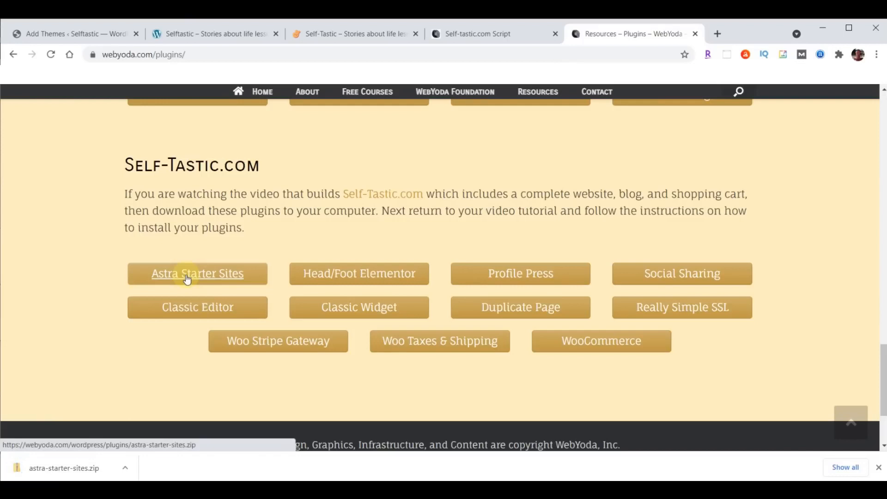
left_click(387, 274)
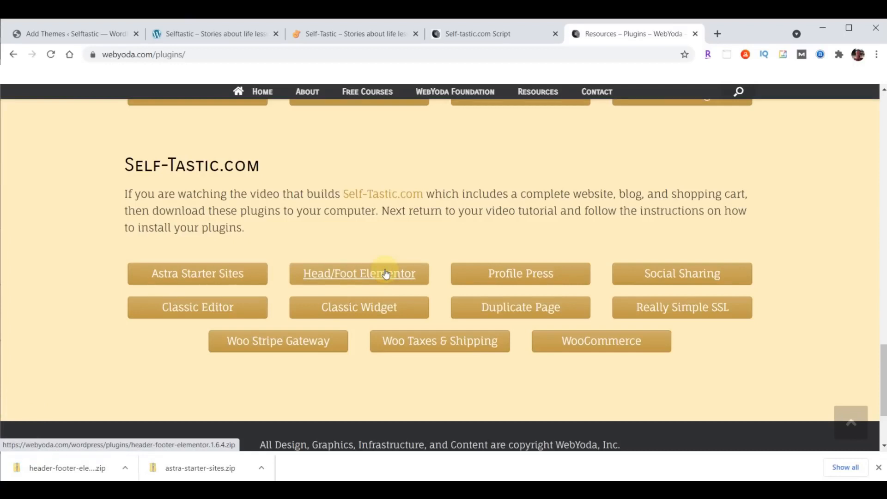
left_click(537, 275)
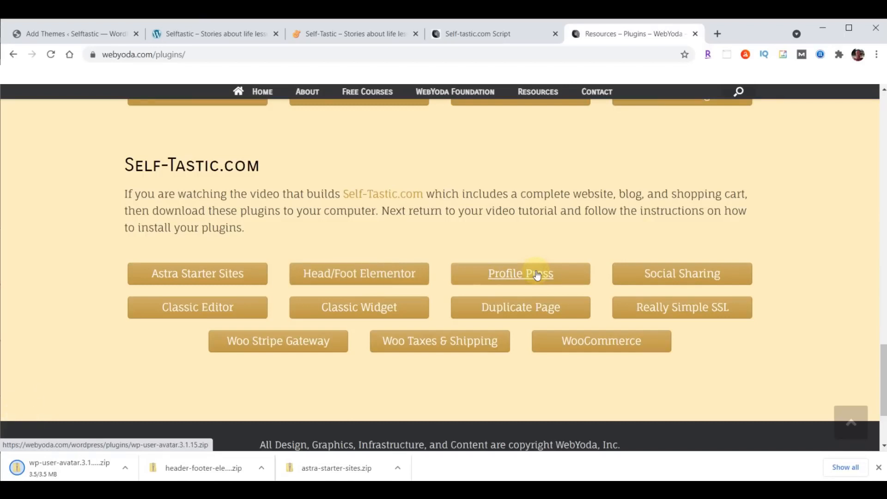
left_click(699, 272)
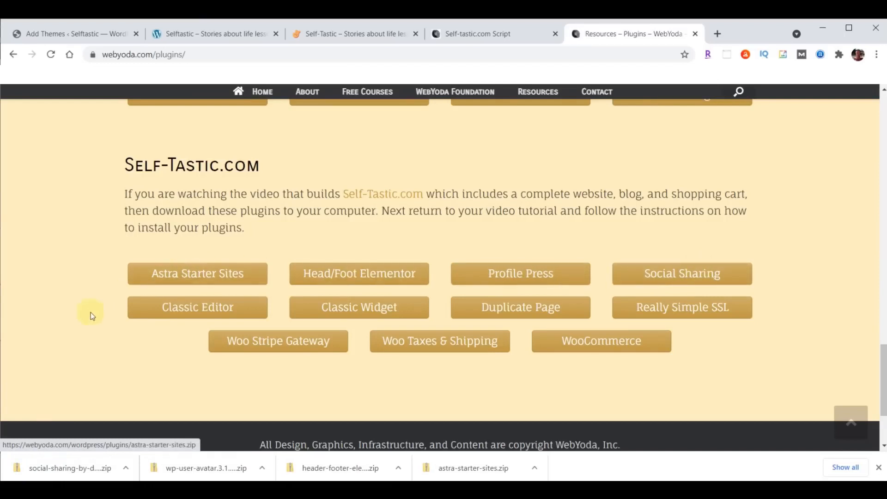
left_click(193, 308)
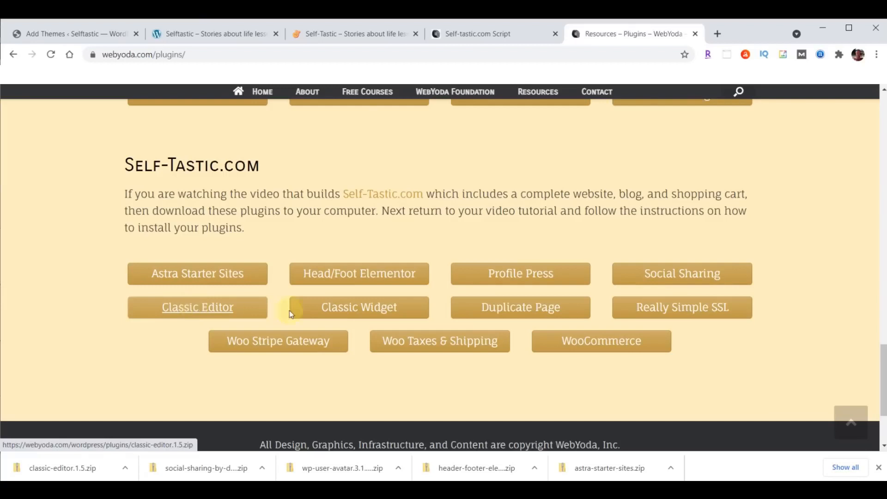
Download the Classic Widget, Duplicate Page, Really Simple SSL, Woo Stripe Gateway, Woo Taxes & Shipping and WooCommerce zips, then dismiss the downloads bar
left_click(362, 308)
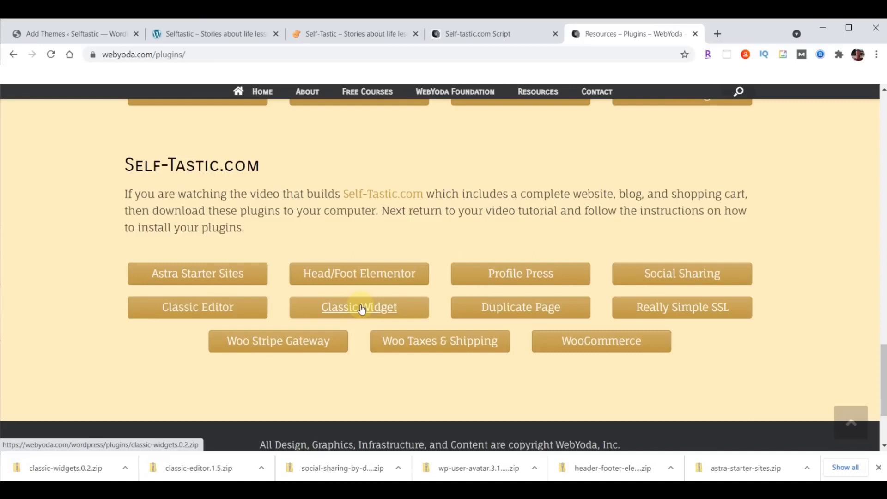
left_click(521, 308)
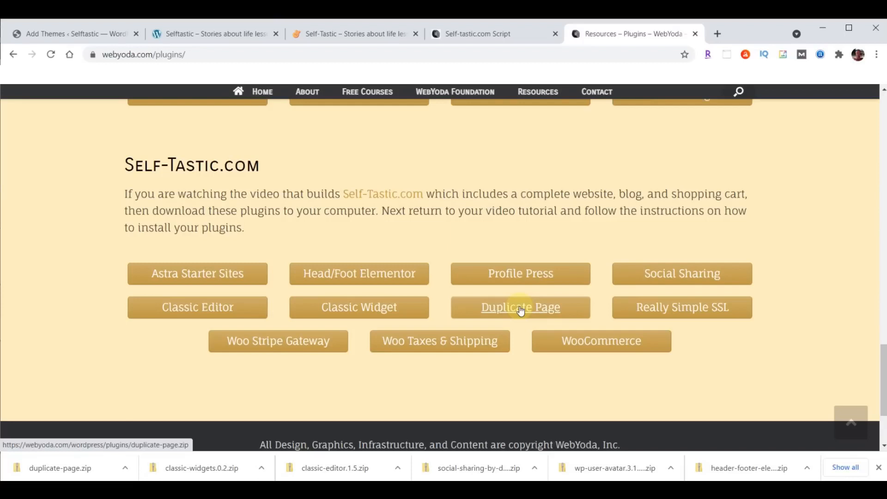
left_click(683, 309)
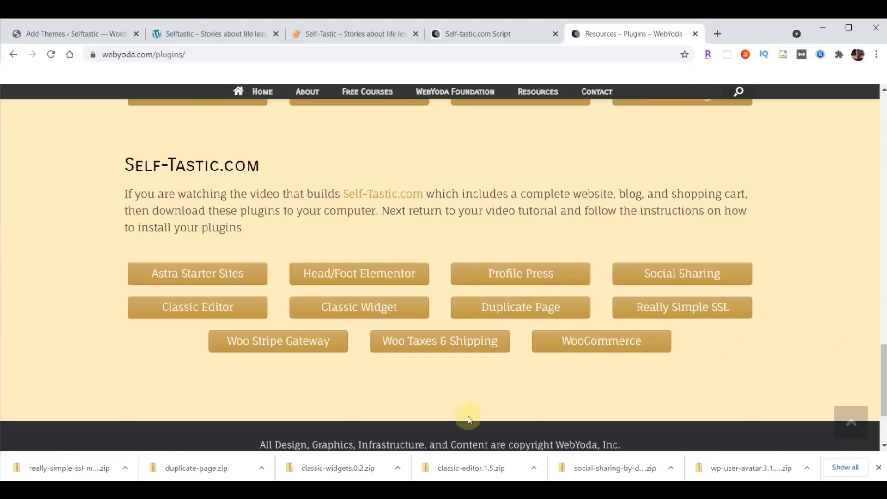
left_click(267, 343)
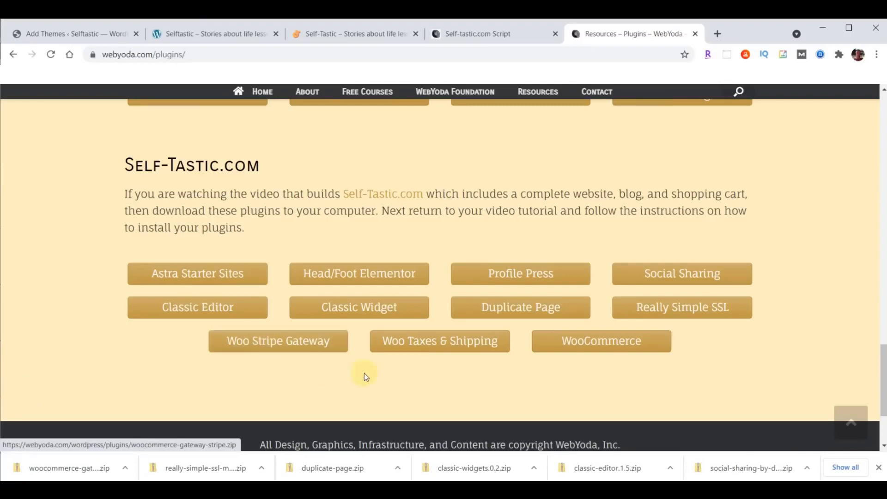
left_click(442, 344)
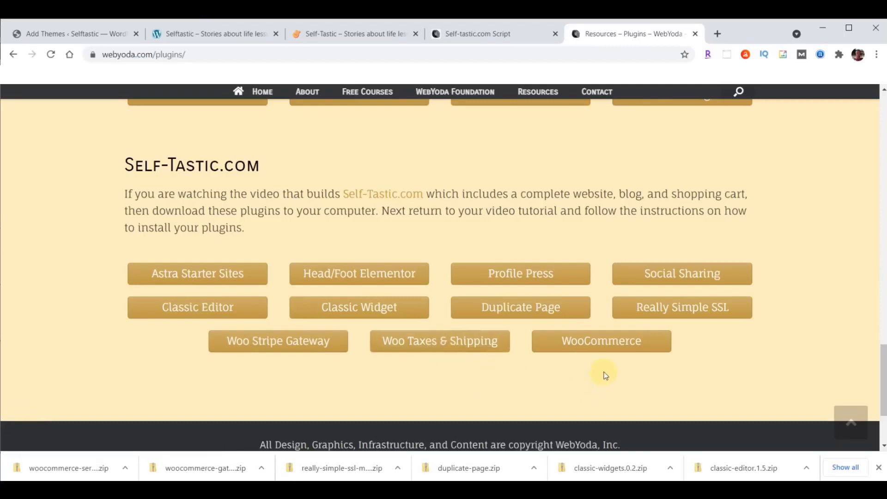
left_click(603, 341)
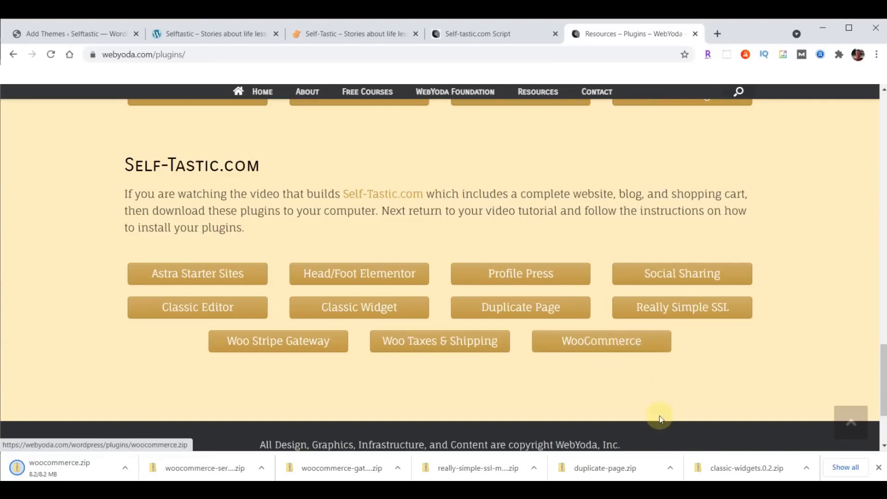
left_click(879, 468)
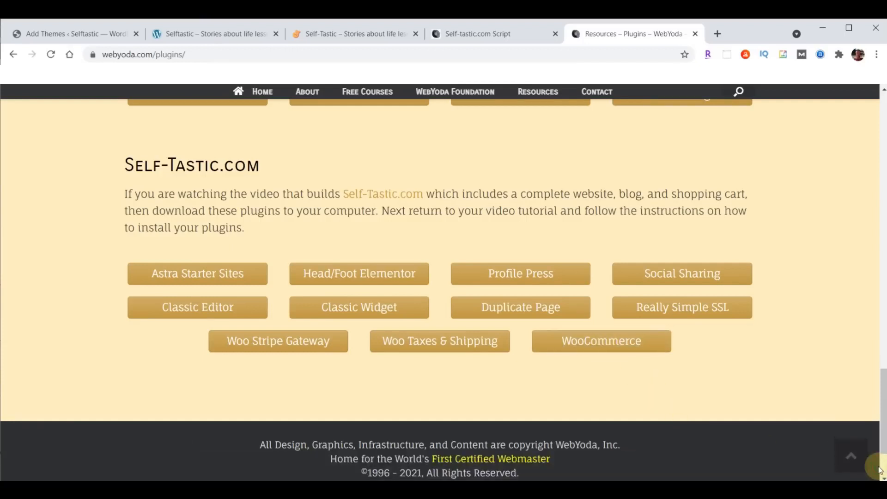
Review the 14 downloaded zips in Downloads sorted by date modified, then return to Add Themes
key("alt+Tab")
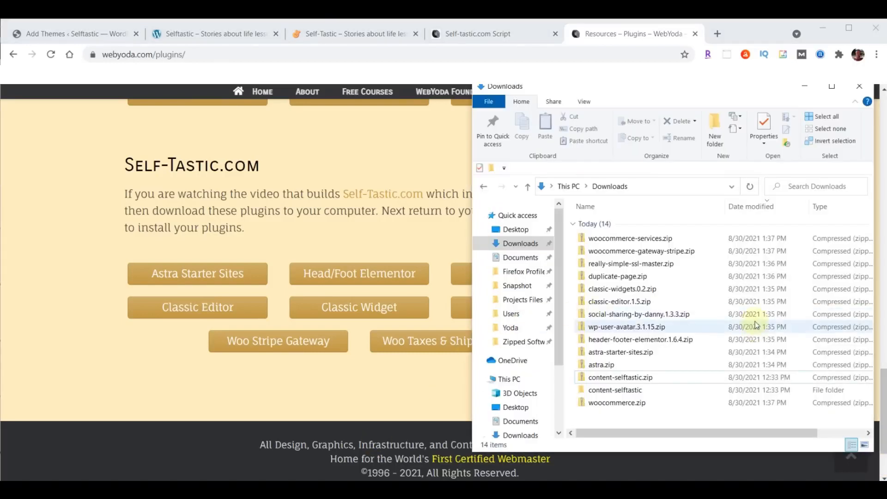
left_click(747, 209)
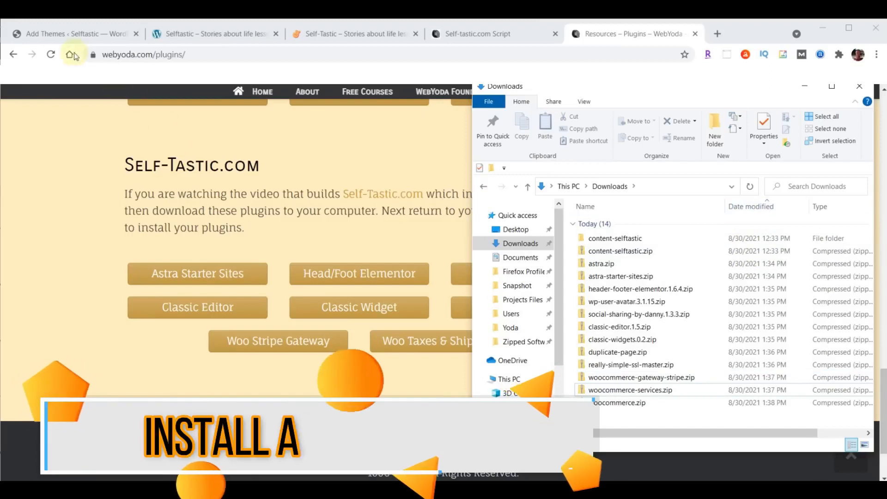
left_click(48, 35)
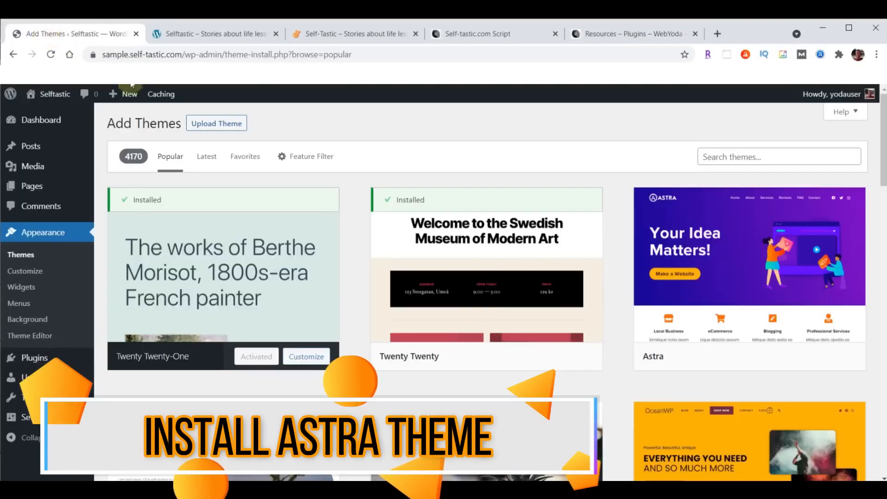
Upload astra.zip from Downloads as a theme, install and activate Astra, and update it
left_click(202, 122)
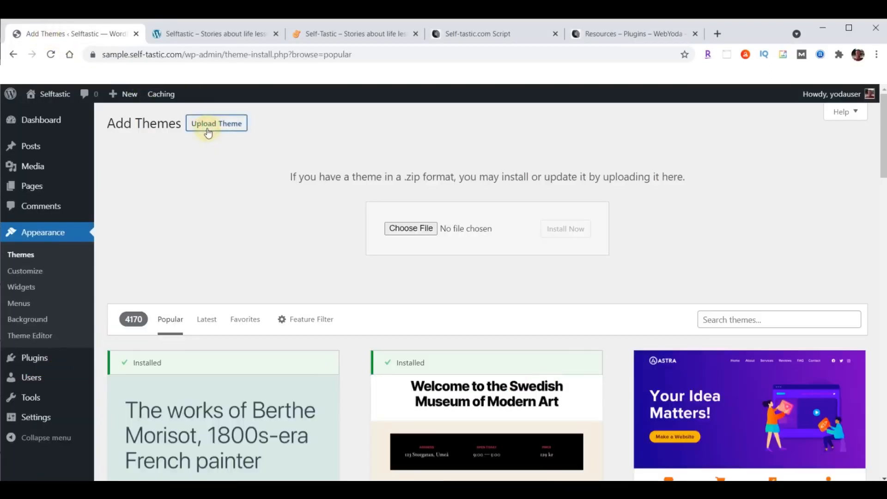
left_click(398, 228)
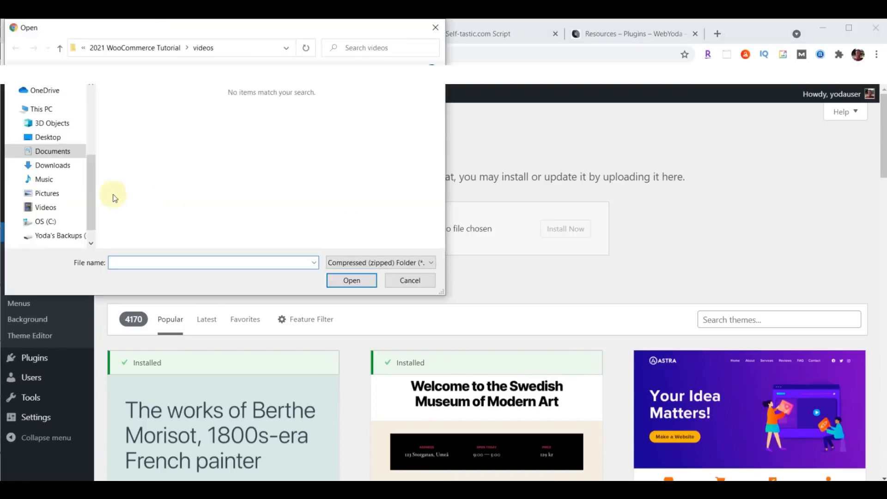
left_click(43, 169)
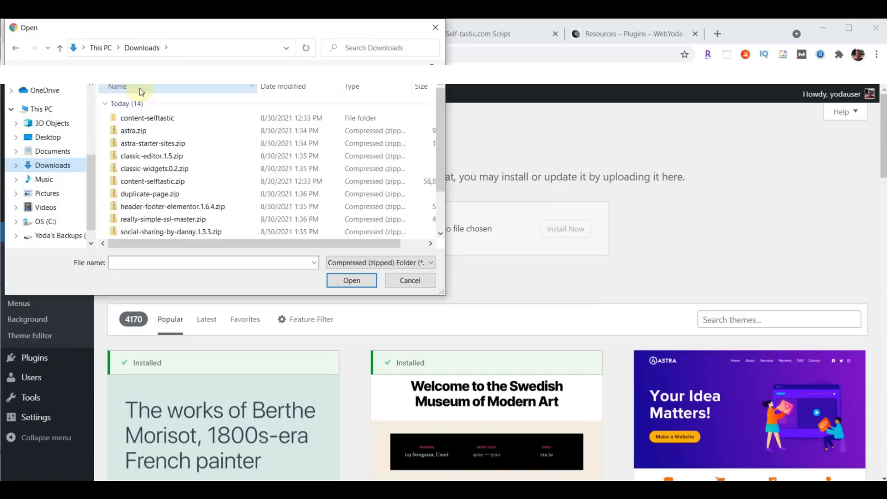
left_click(143, 132)
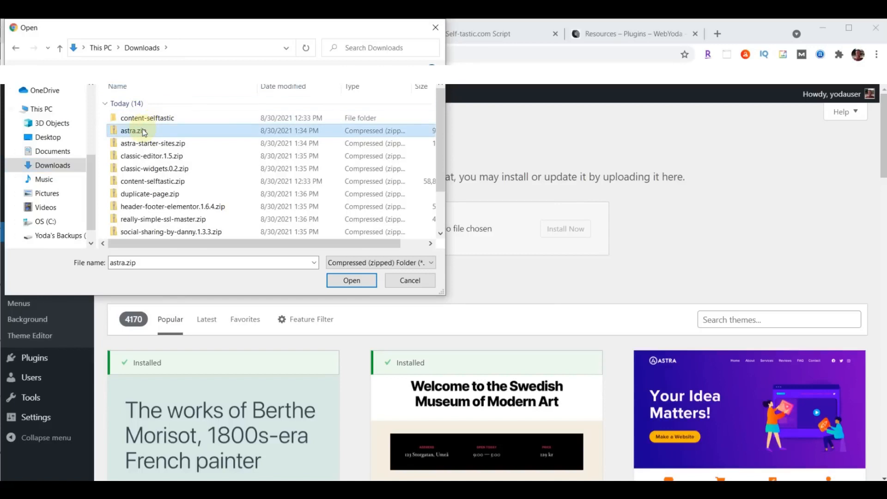
left_click(347, 281)
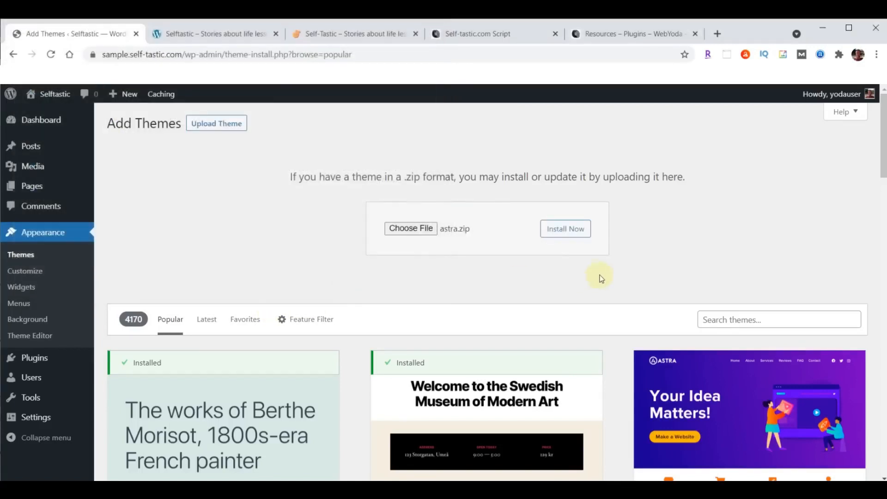
left_click(573, 229)
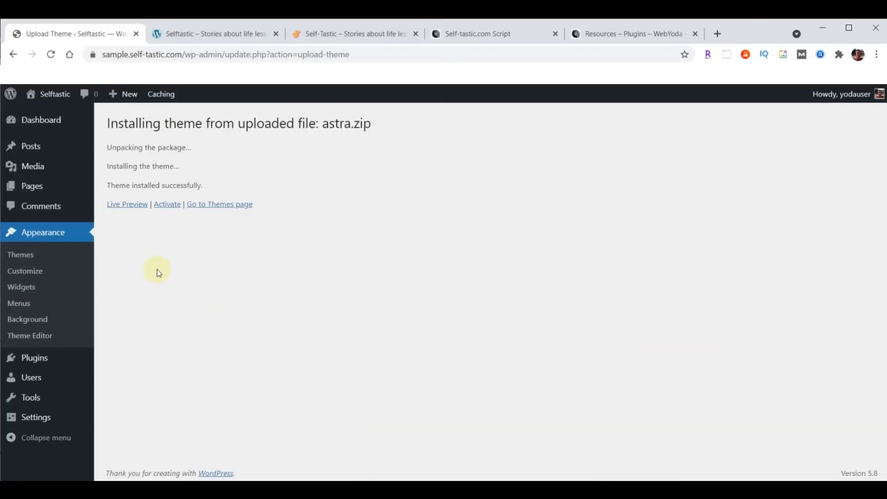
left_click(165, 206)
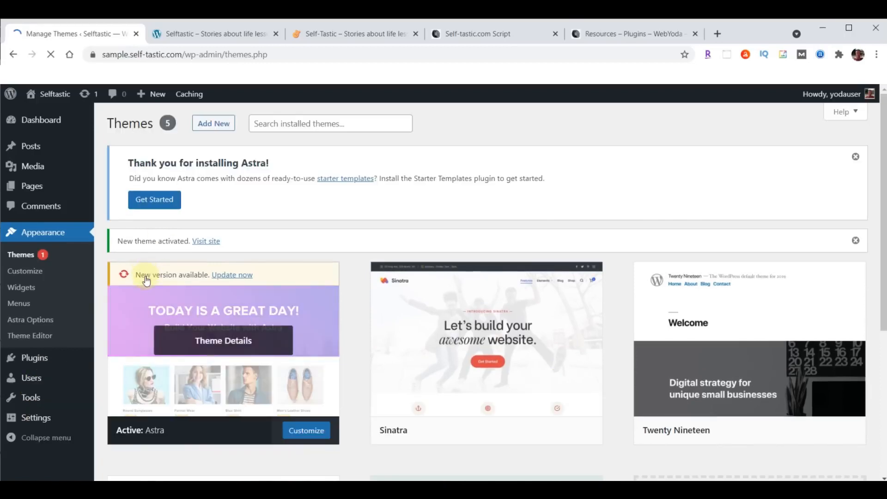
left_click(232, 275)
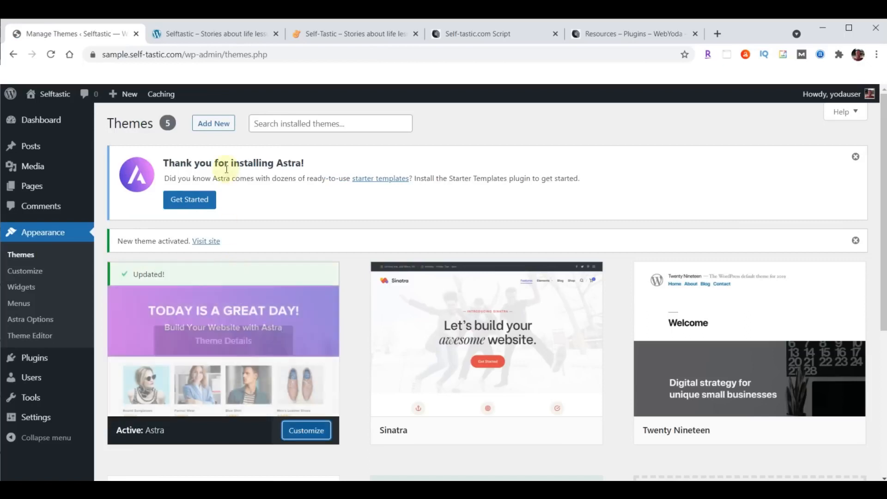
Reload the Selftastic front end to see the Astra layout, compare it with self-tastic.com, and return to Themes
left_click(218, 31)
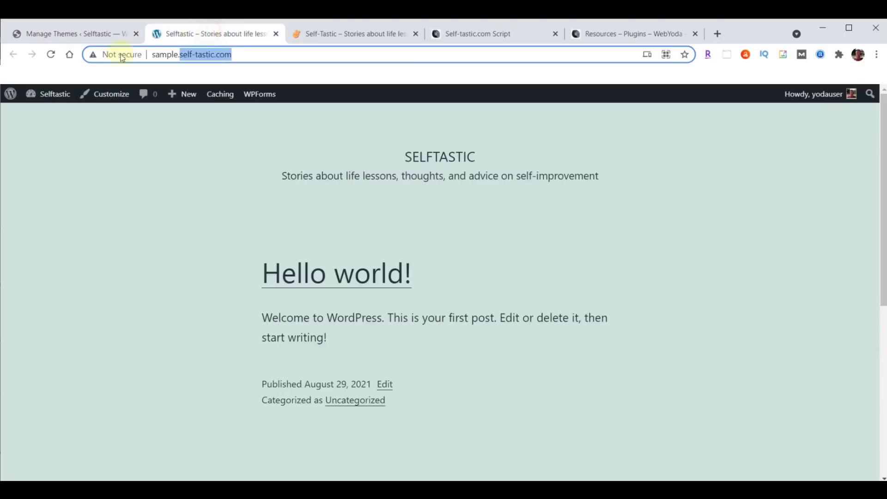
left_click(51, 55)
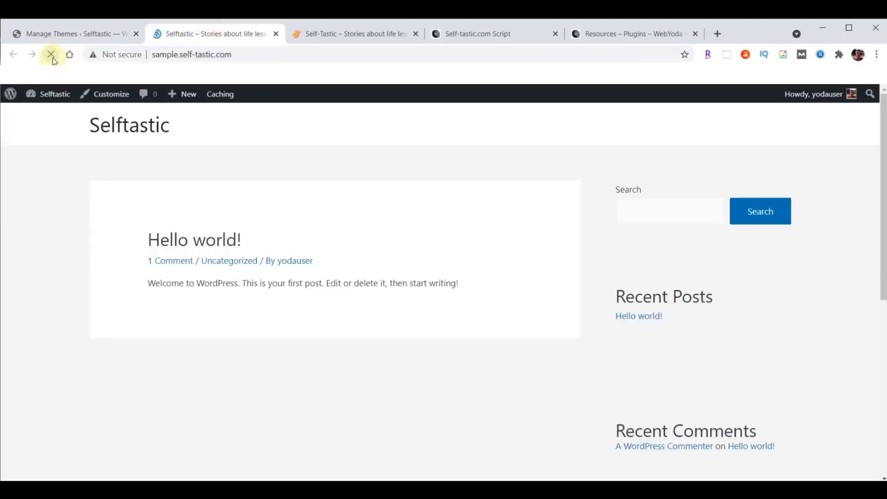
left_click(355, 43)
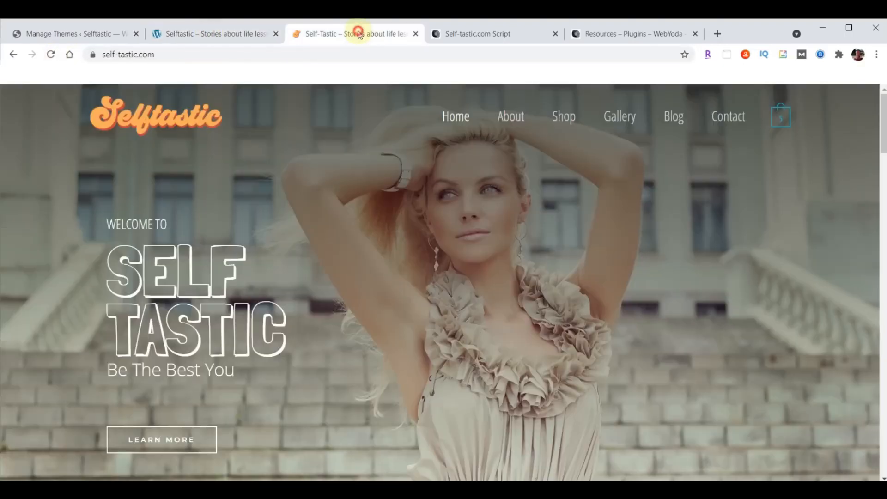
left_click(214, 39)
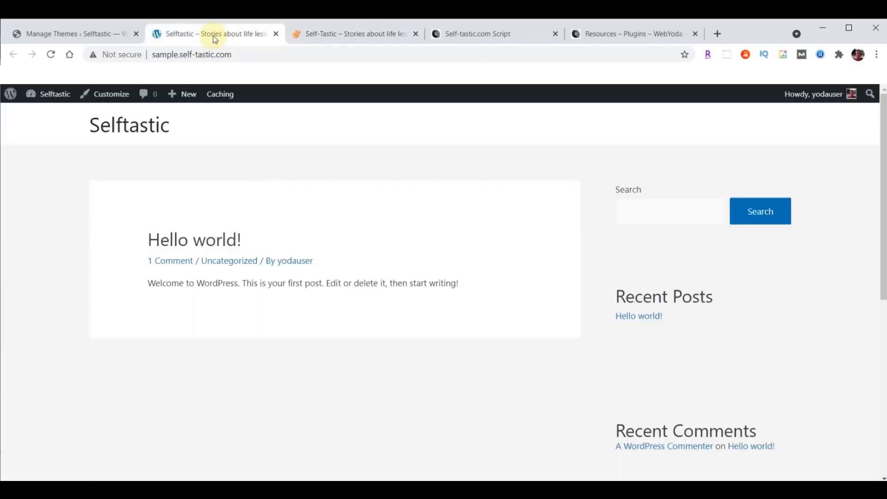
left_click(59, 37)
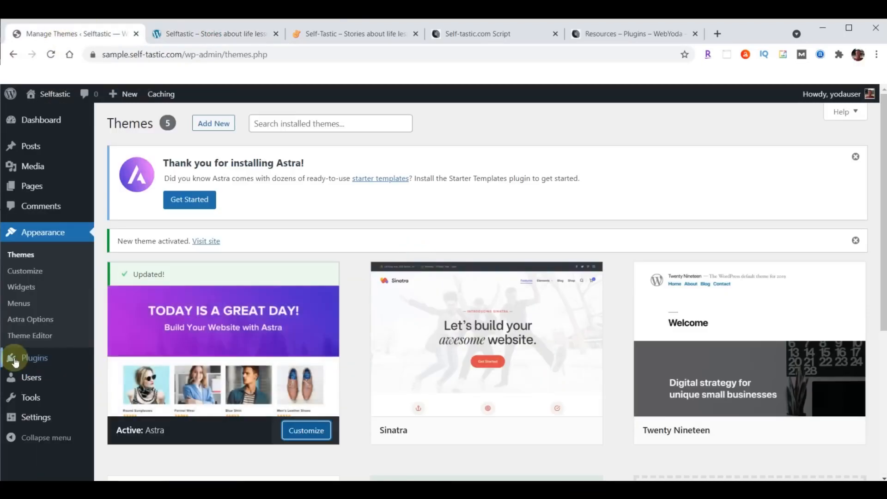
Upload astra-starter-sites.zip from Downloads as a plugin, install it and activate Astra Starter Sites
mouse_move(37, 364)
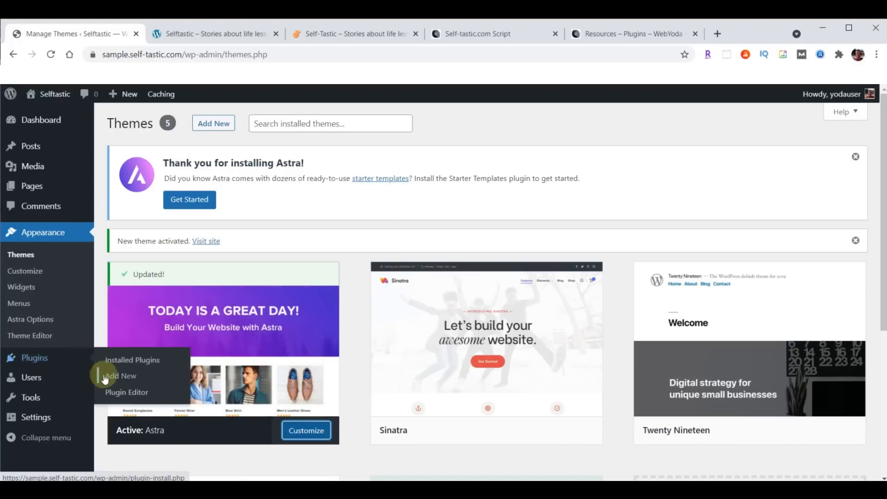
left_click(121, 378)
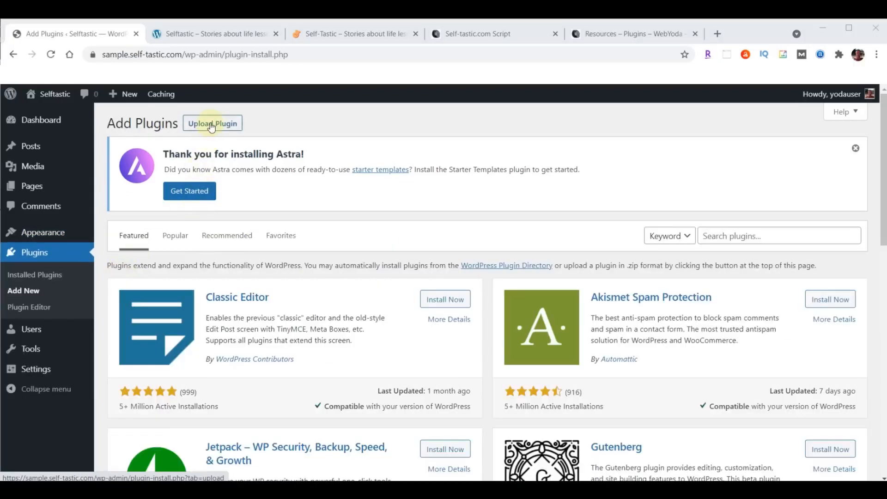
left_click(211, 125)
left_click(409, 316)
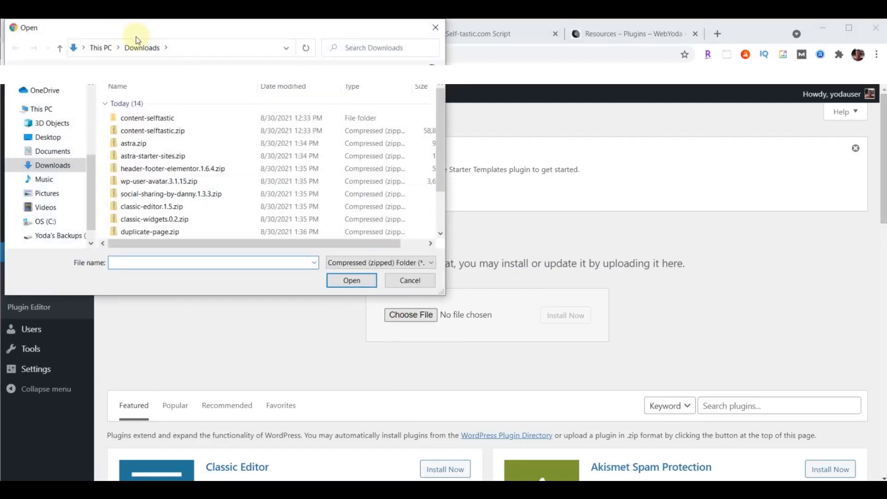
left_click(146, 162)
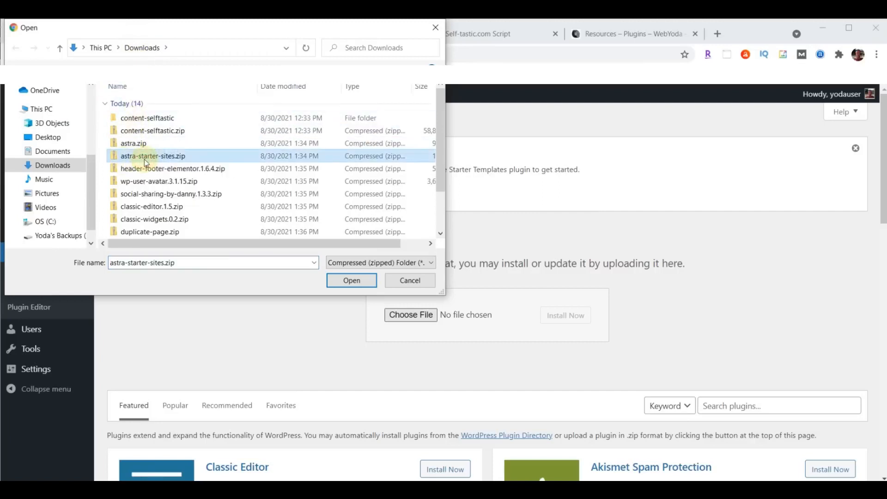
left_click(350, 281)
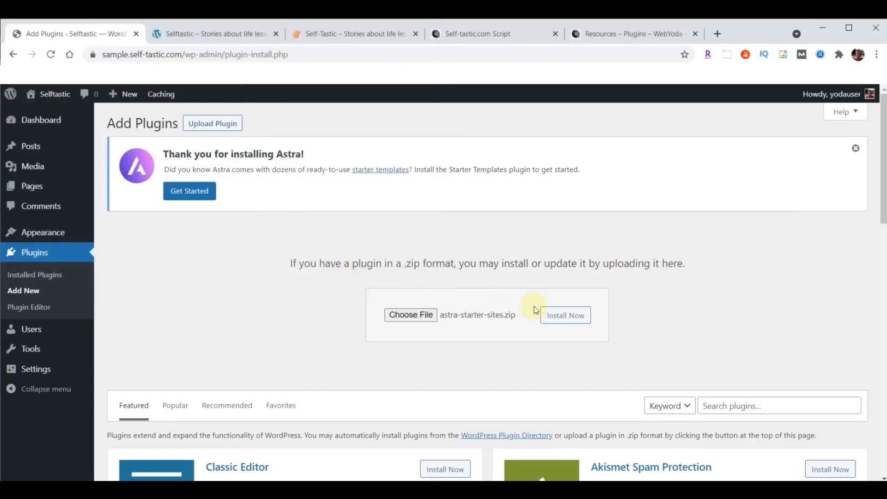
left_click(561, 316)
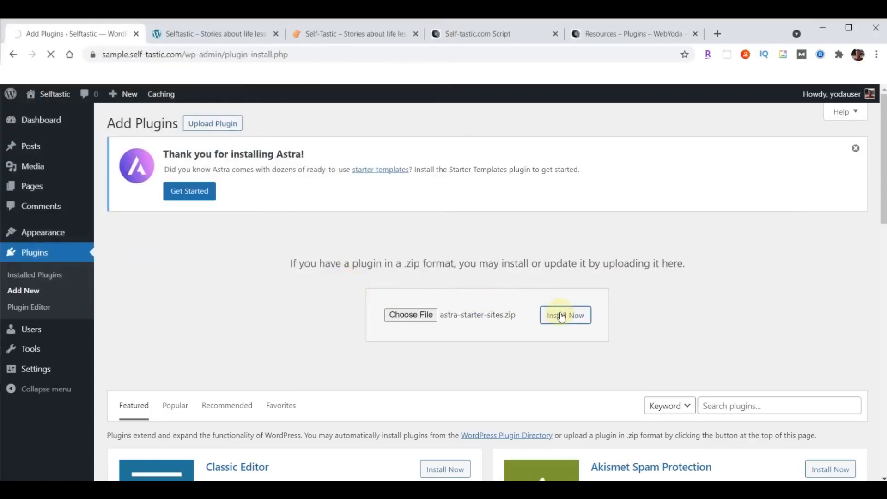
left_click(133, 300)
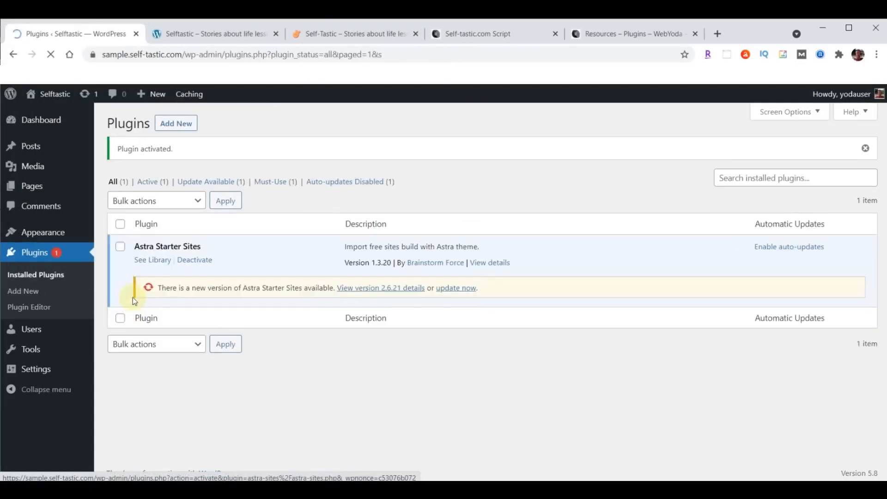
Upload header-footer-elementor.1.6.4.zip, install it and activate Elementor Header & Footer Builder
left_click(177, 124)
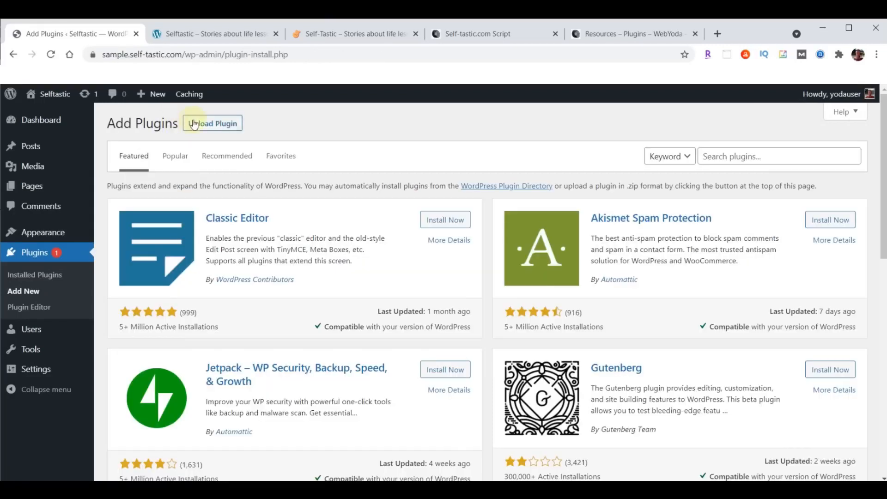
left_click(194, 124)
left_click(411, 228)
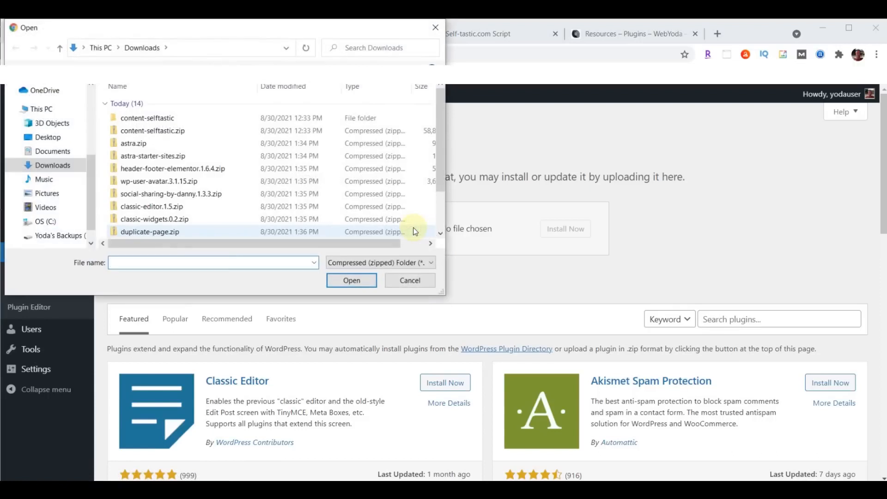
left_click(154, 173)
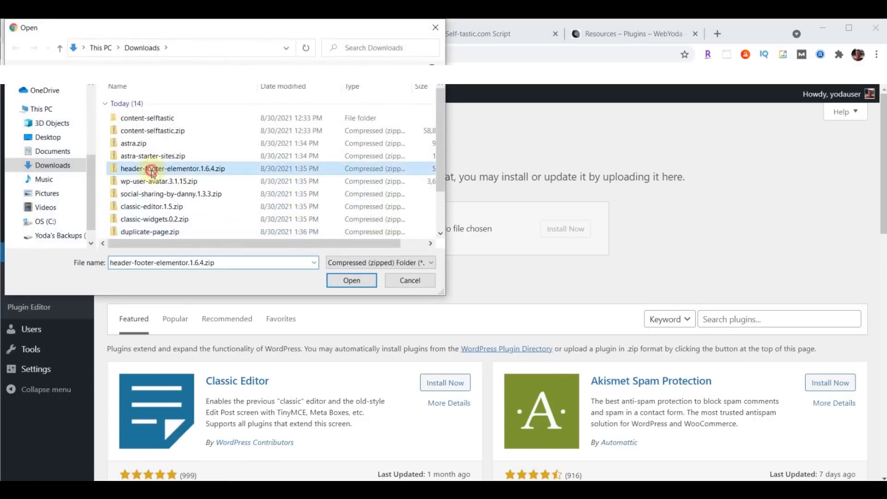
left_click(351, 281)
left_click(566, 228)
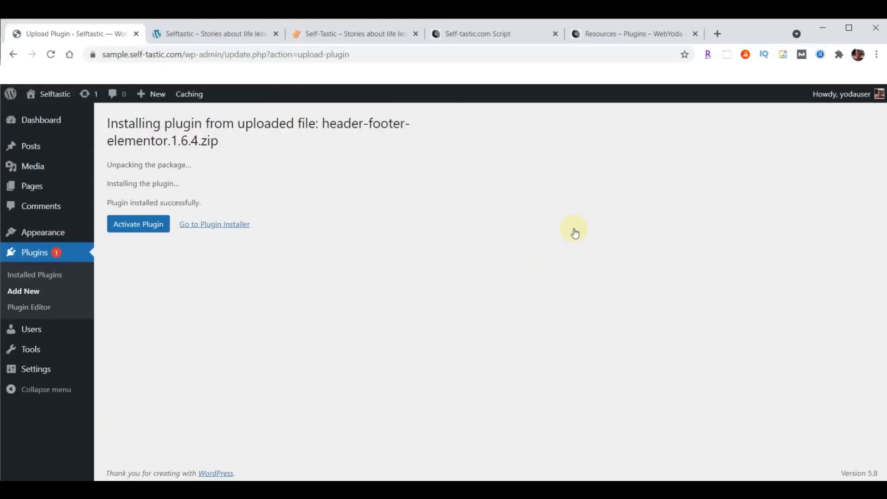
left_click(136, 227)
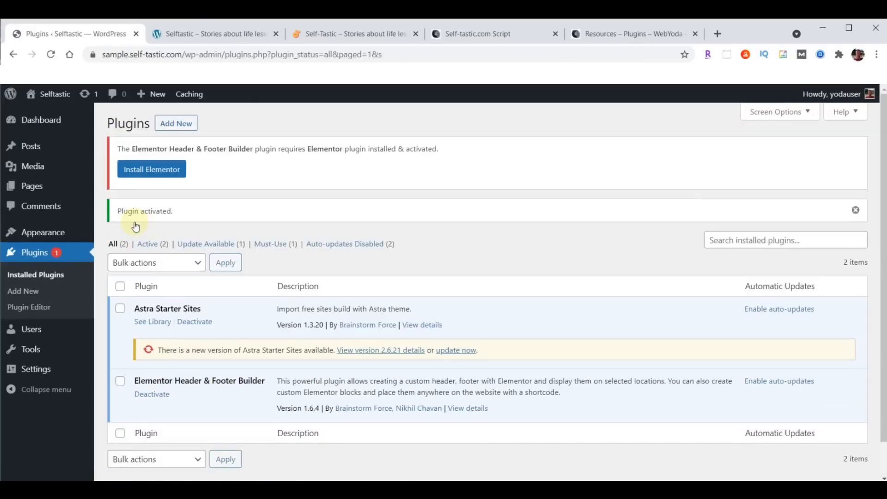
left_click(175, 128)
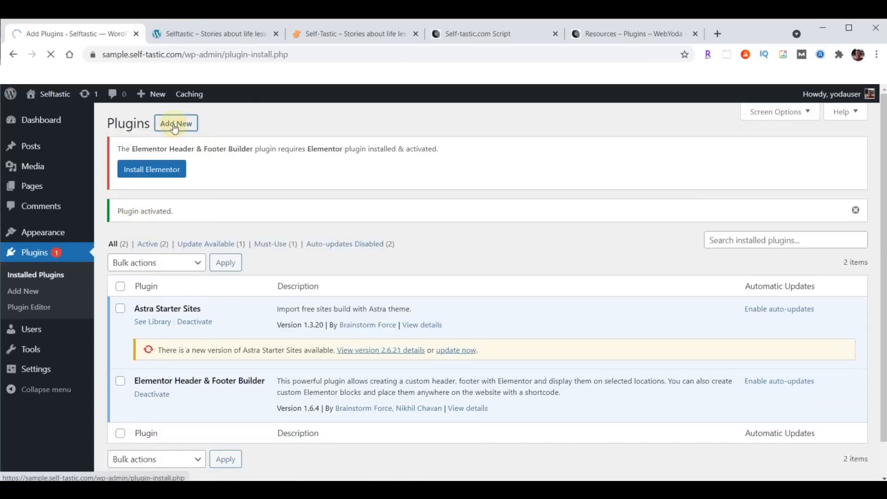
Upload wp-user-avatar.3.1.15.zip as a plugin, install it and activate it
left_click(221, 123)
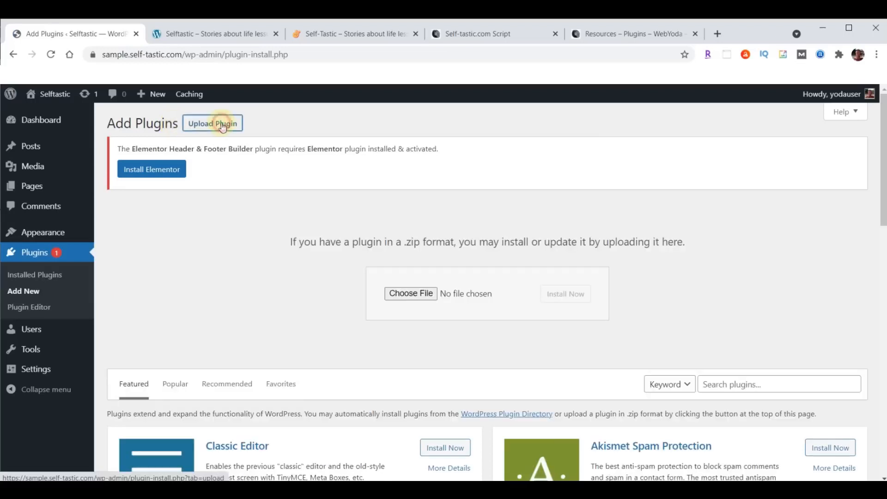
left_click(403, 293)
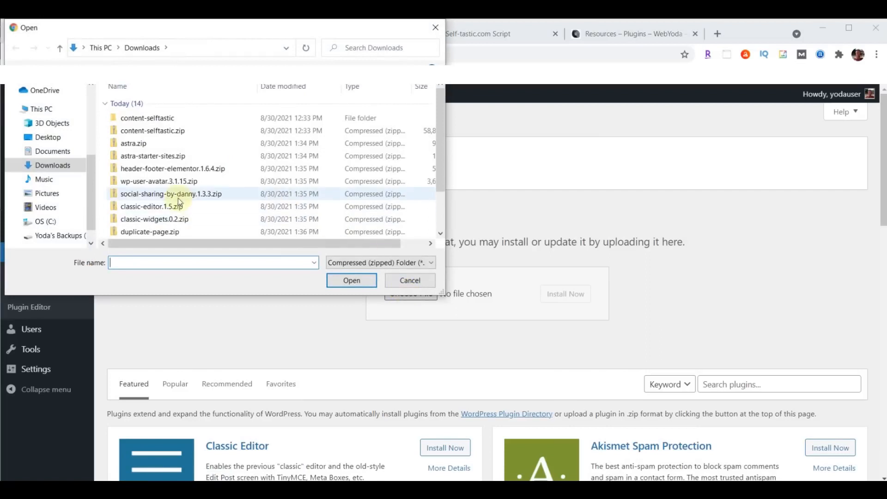
left_click(156, 187)
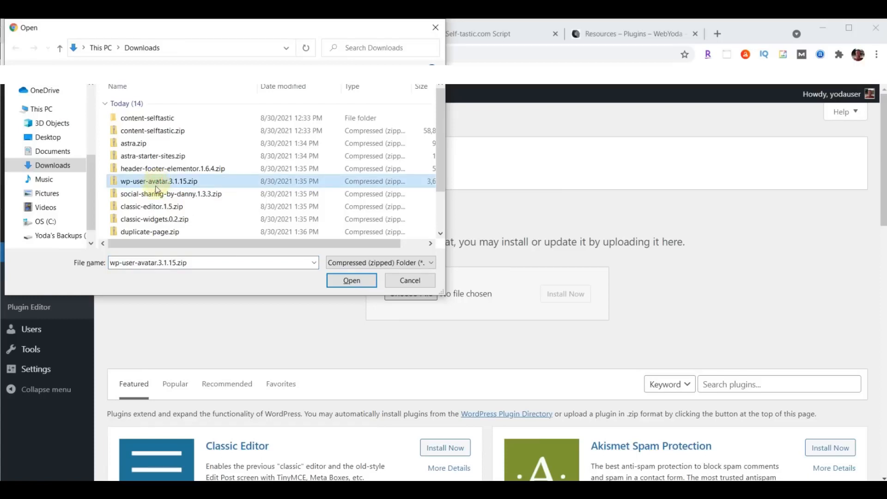
left_click(350, 281)
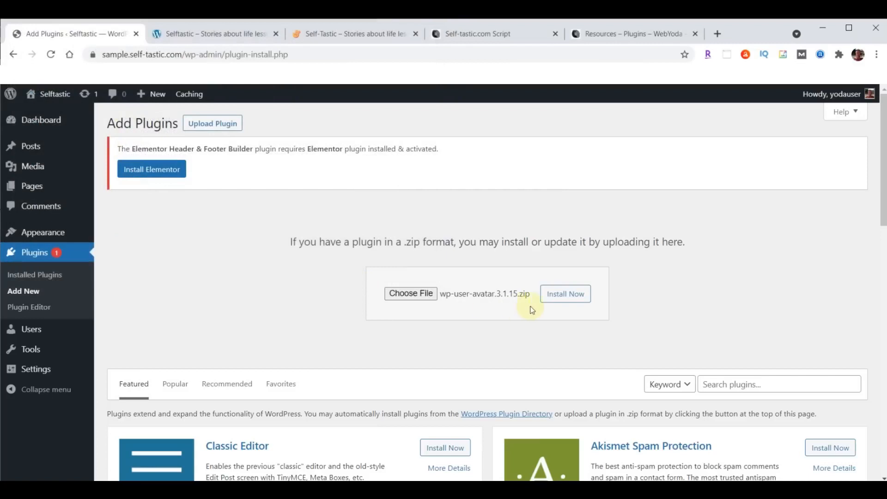
left_click(574, 299)
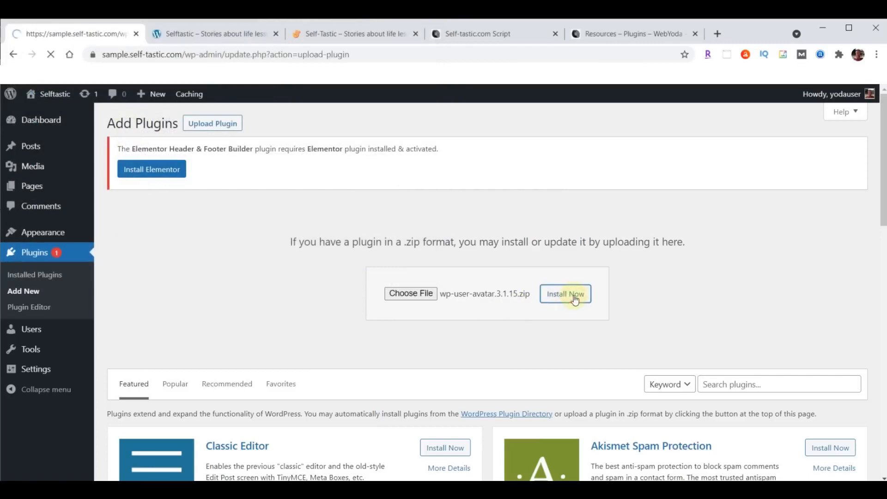
left_click(128, 209)
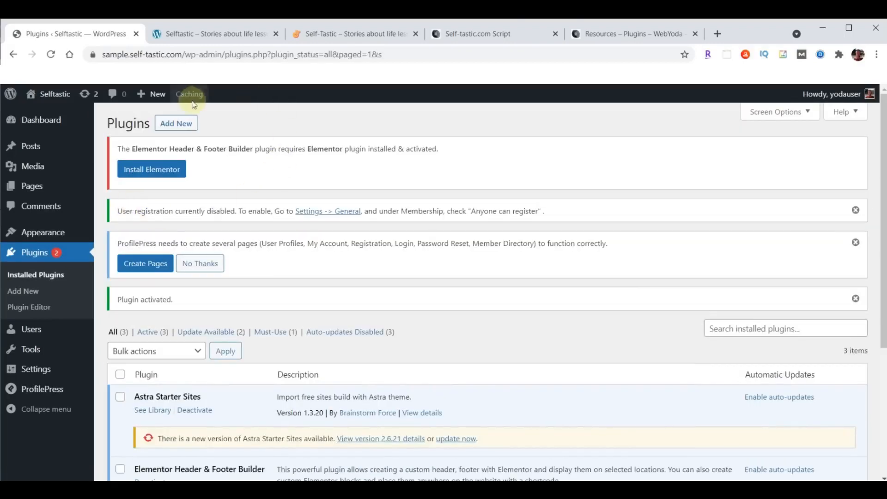
Upload social-sharing-by-danny.1.3.3.zip, install it and activate the social sharing plugin
left_click(177, 125)
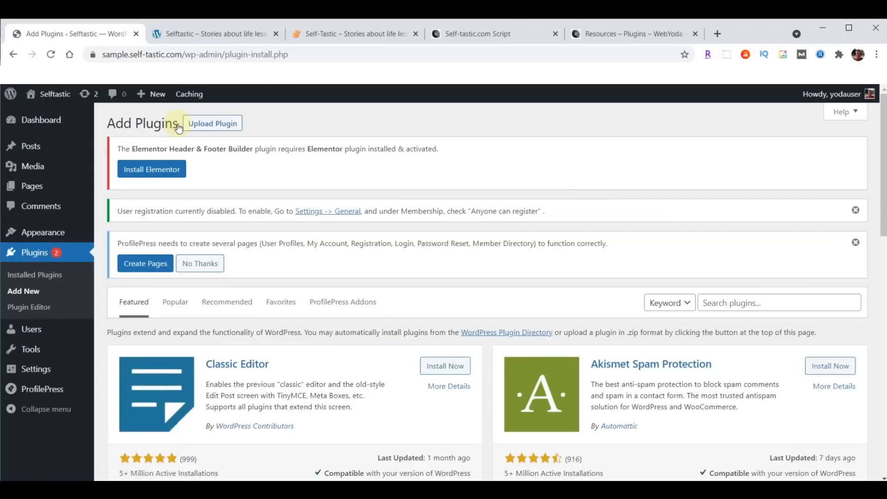
left_click(193, 124)
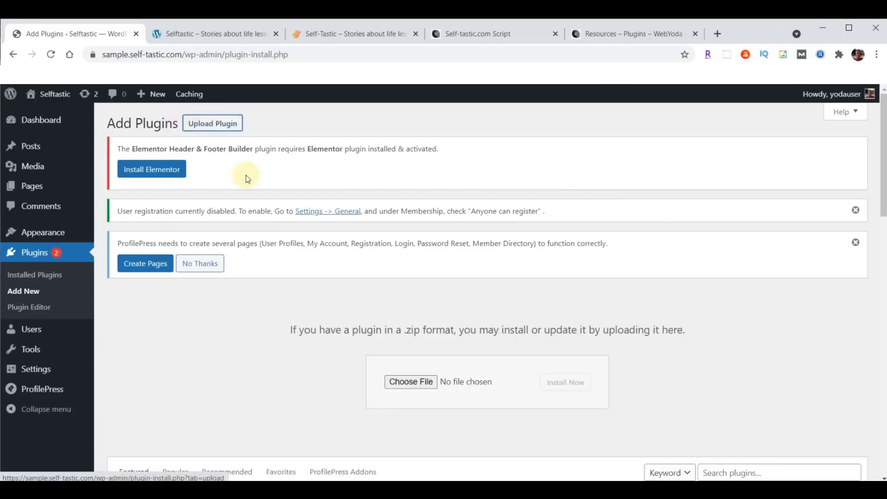
left_click(405, 382)
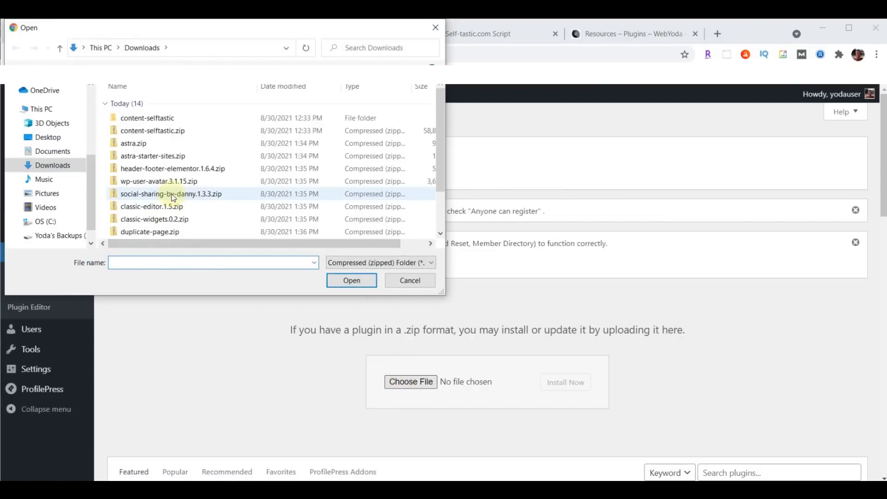
left_click(173, 197)
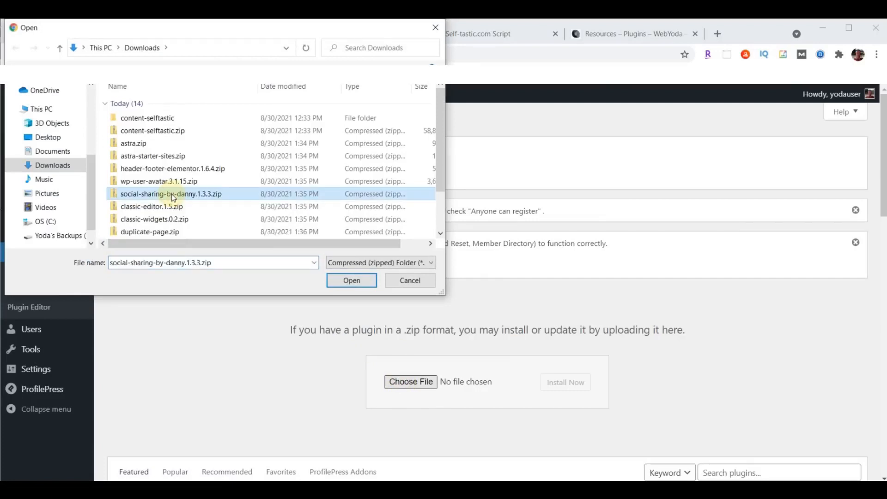
left_click(347, 280)
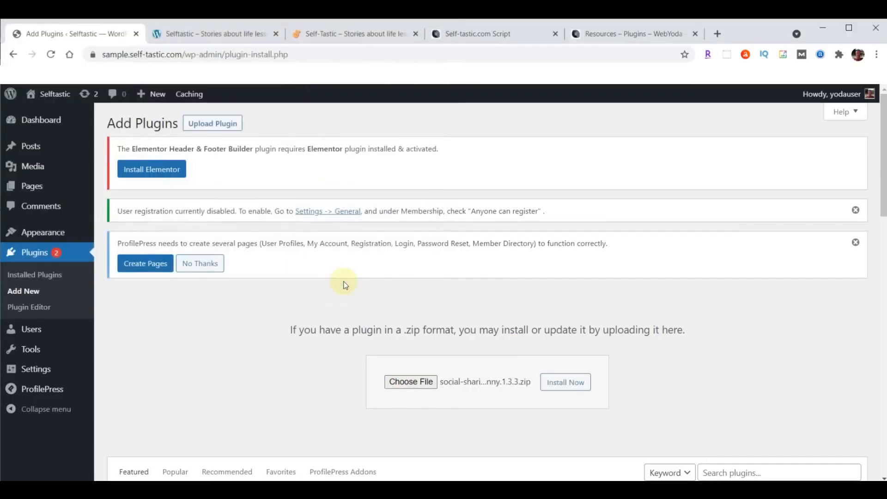
left_click(567, 383)
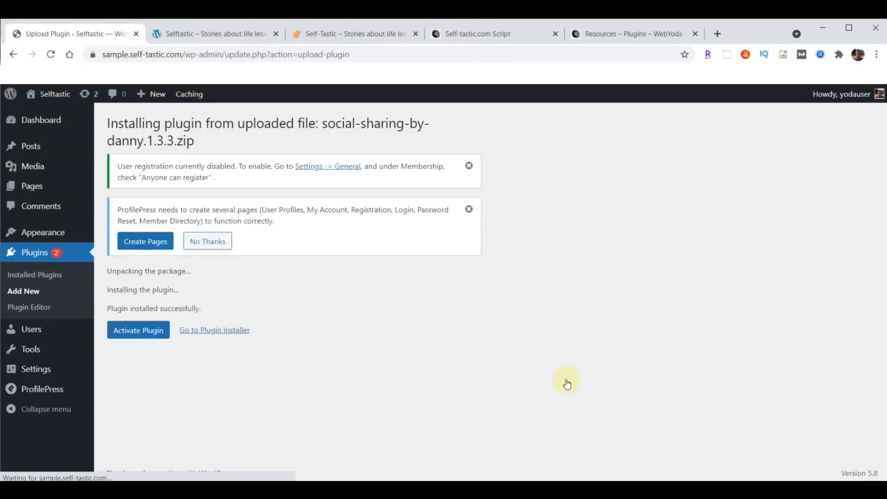
left_click(146, 333)
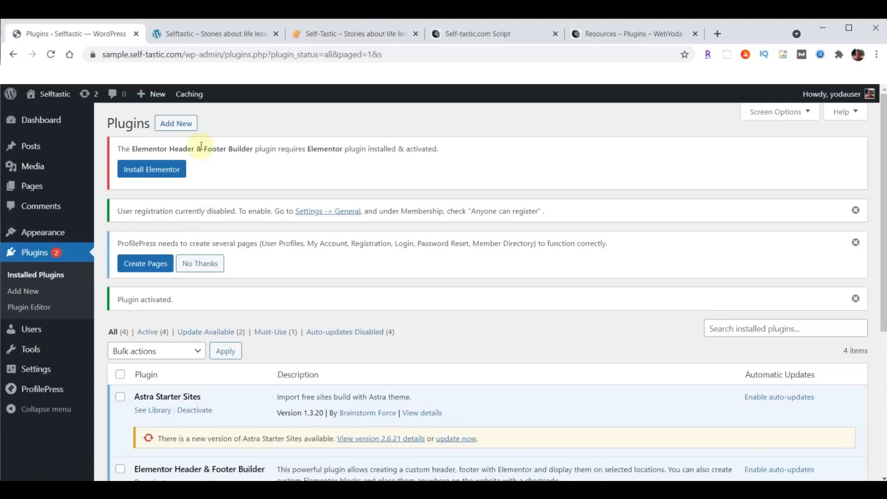
left_click(180, 123)
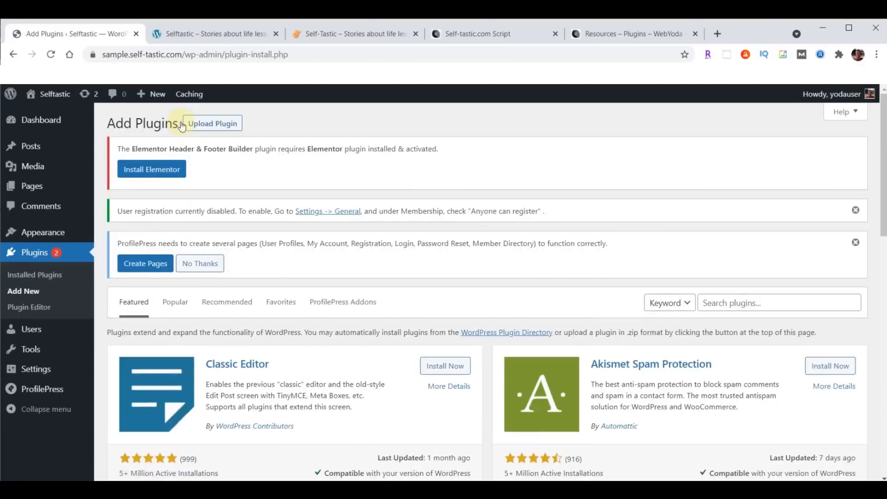
Upload classic-editor.1.5.zip, install it and activate Classic Editor
left_click(214, 124)
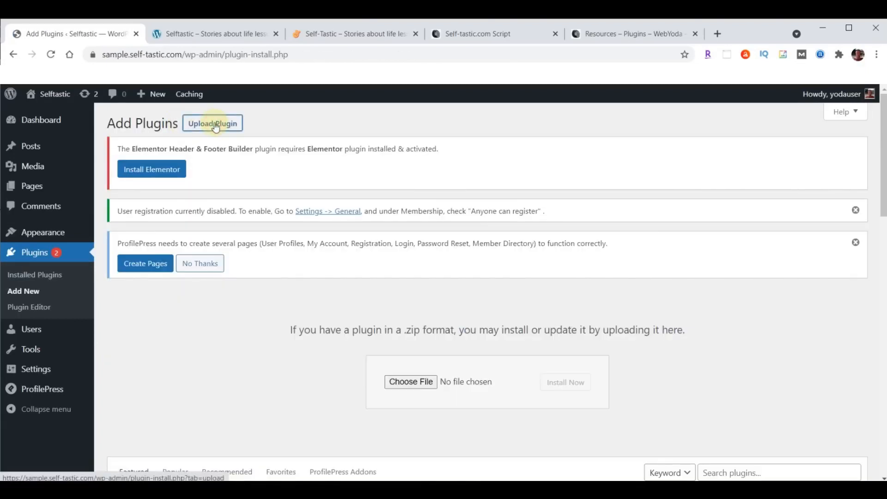
left_click(416, 381)
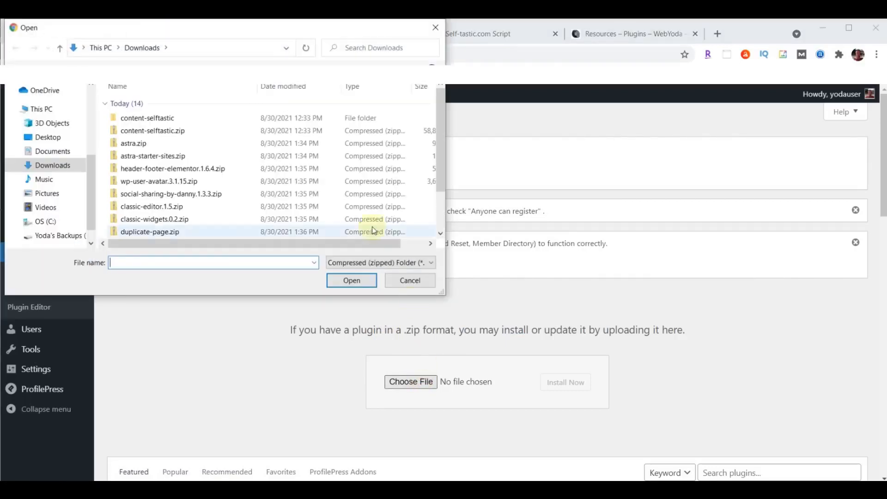
left_click(130, 211)
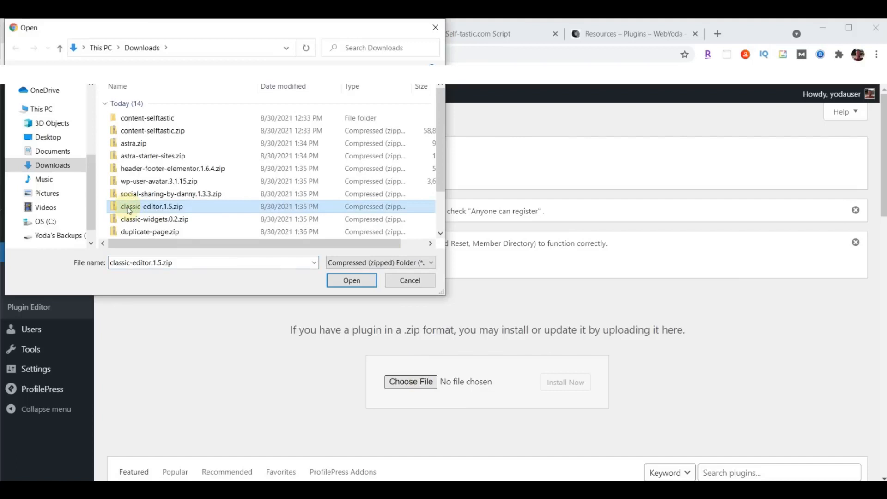
left_click(355, 279)
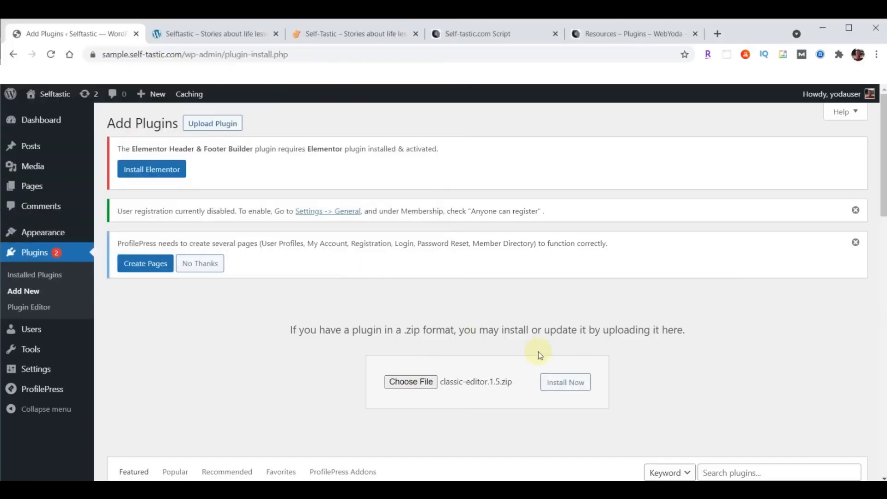
left_click(558, 389)
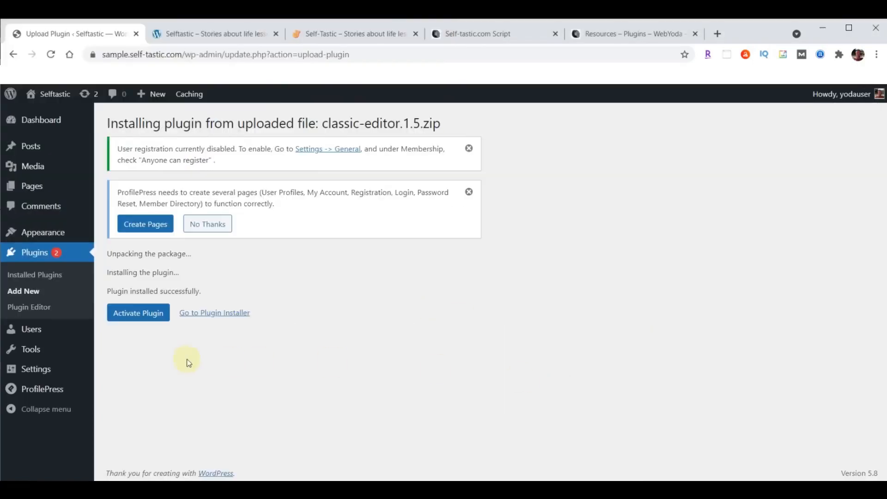
left_click(132, 315)
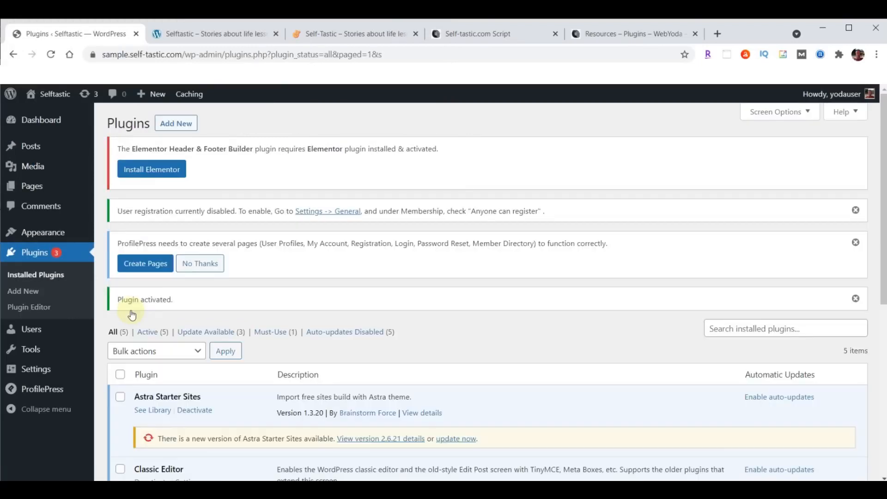
Upload classic-widgets.0.2.zip, install it and activate Classic Widgets
left_click(177, 126)
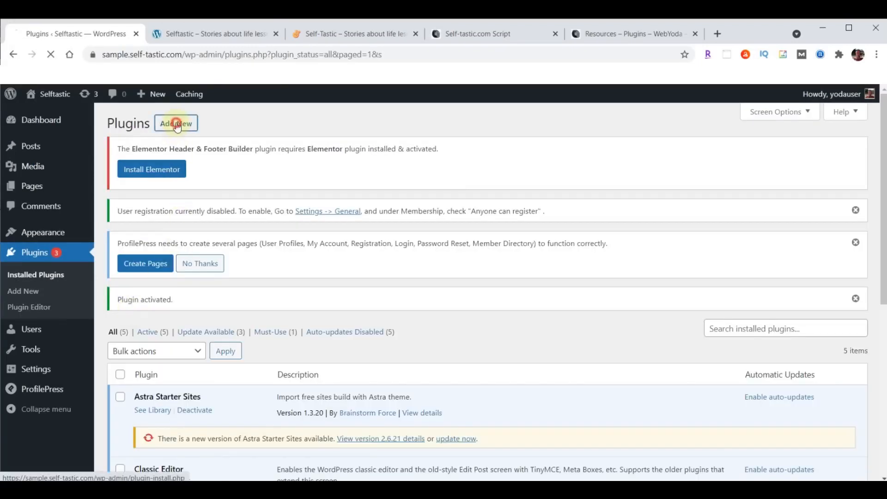
left_click(219, 125)
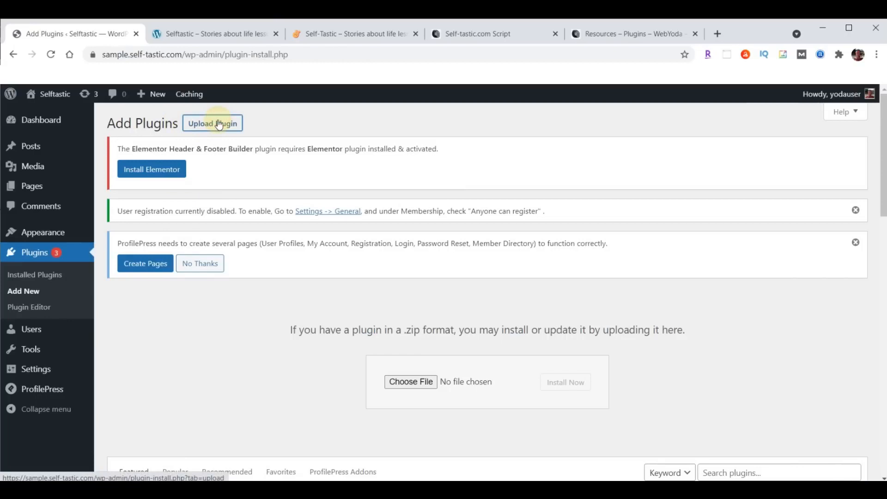
left_click(411, 383)
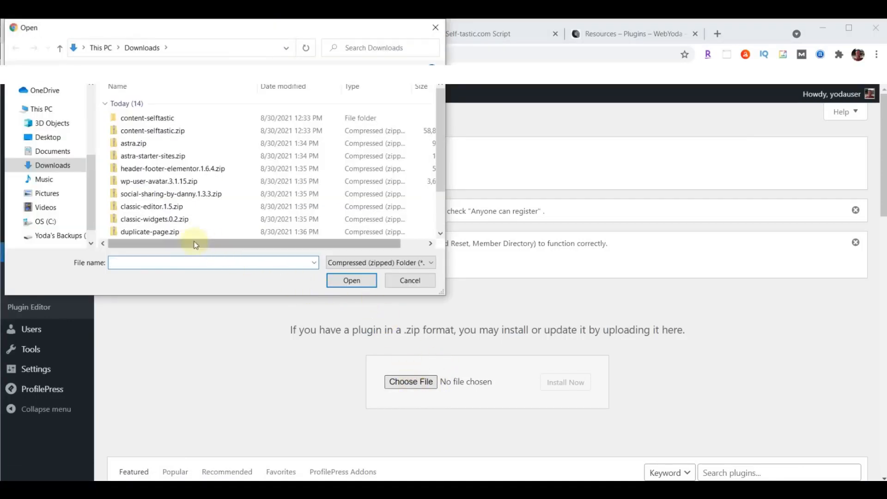
left_click(161, 222)
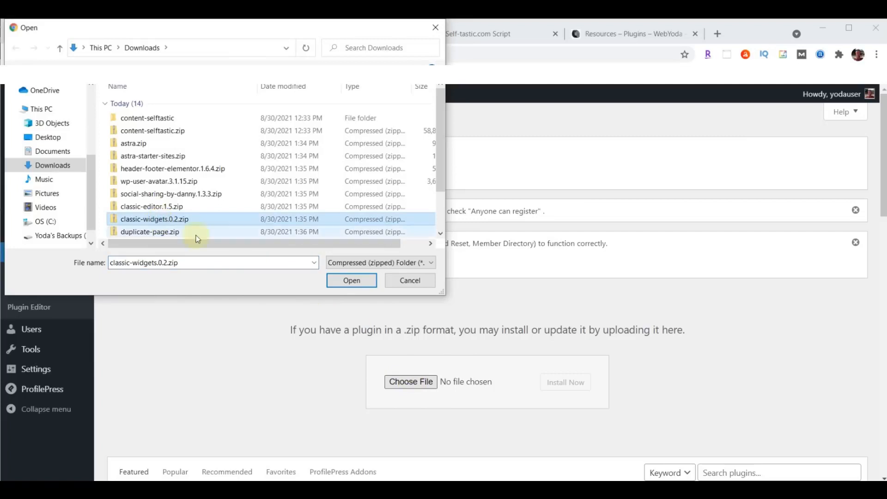
left_click(353, 281)
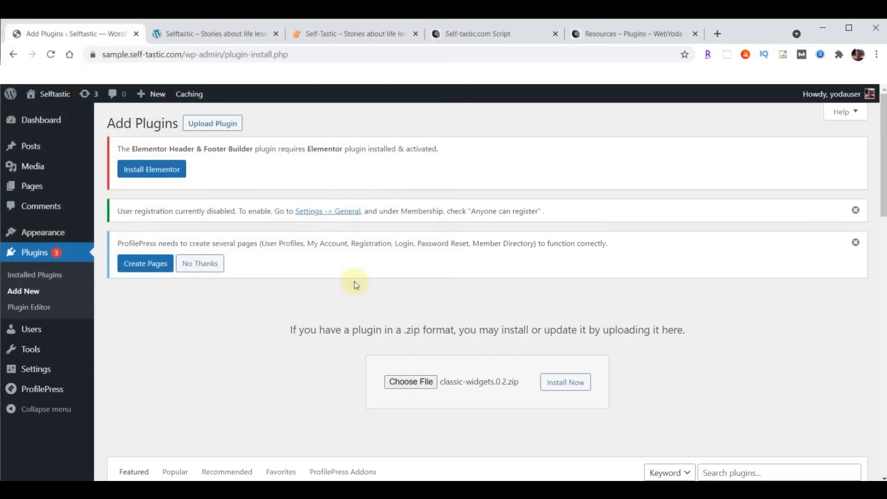
left_click(568, 385)
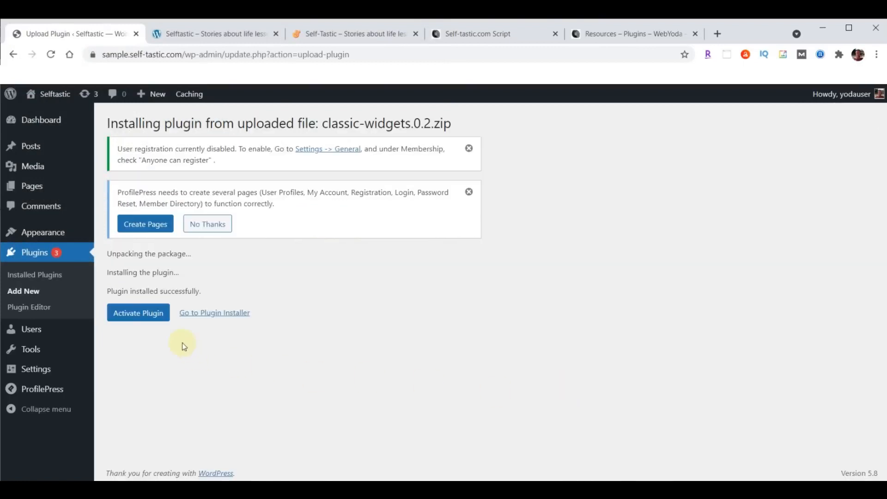
left_click(141, 313)
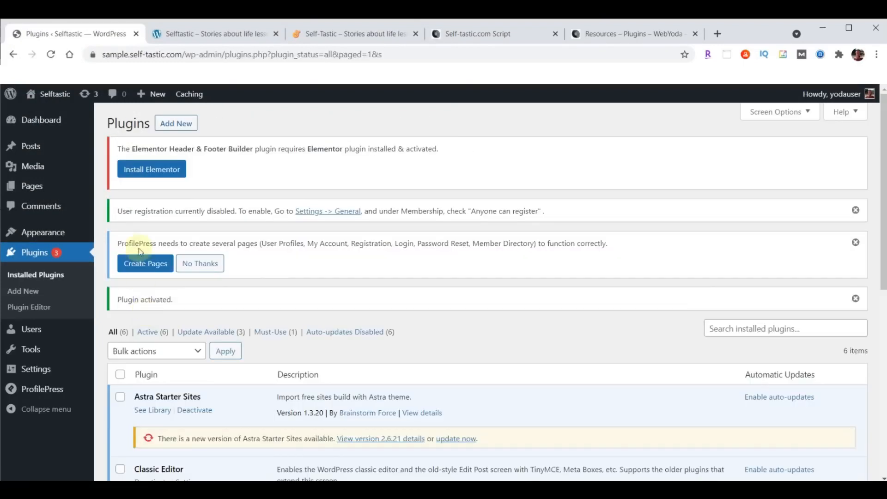
Upload duplicate-page.zip, install it and activate Duplicate Page
left_click(164, 124)
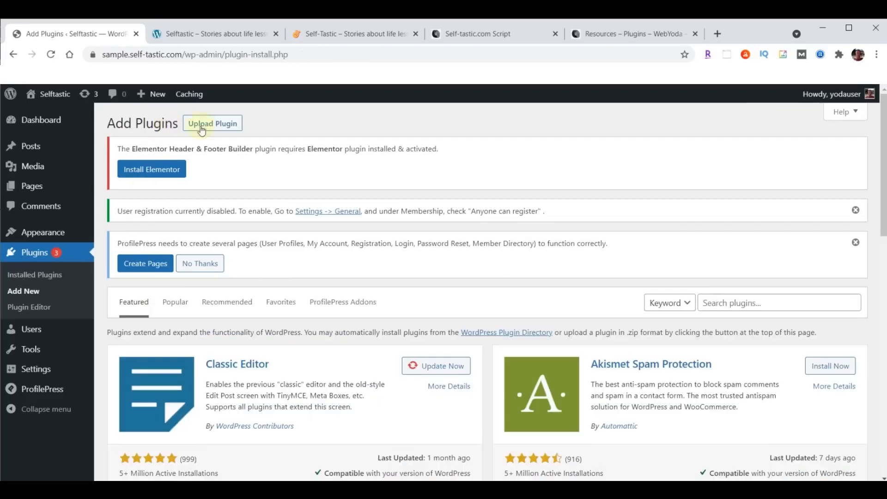
left_click(225, 130)
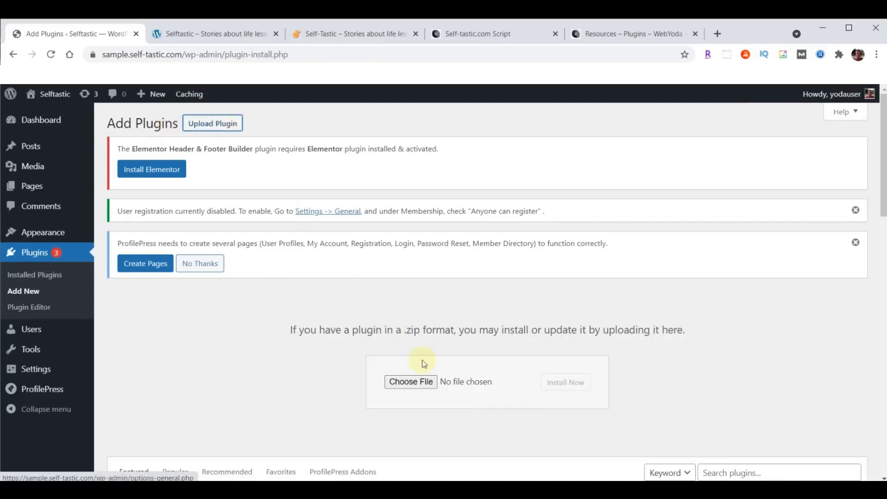
left_click(411, 382)
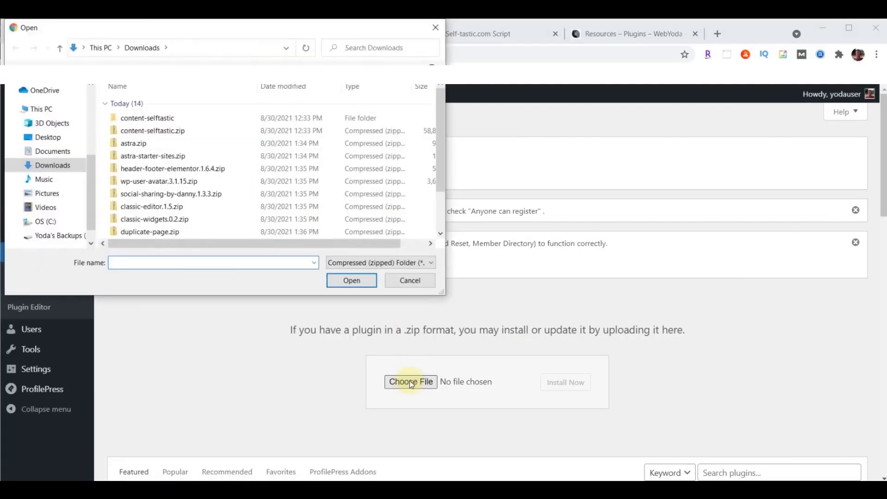
left_click(175, 233)
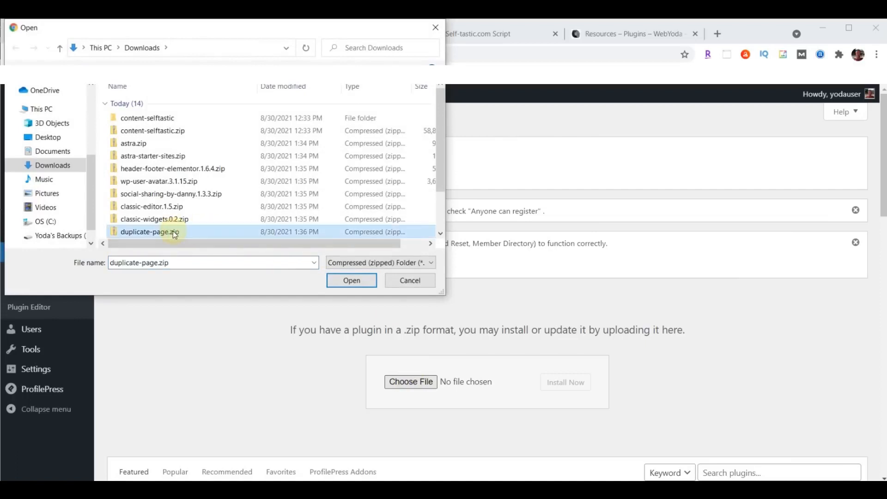
left_click(352, 280)
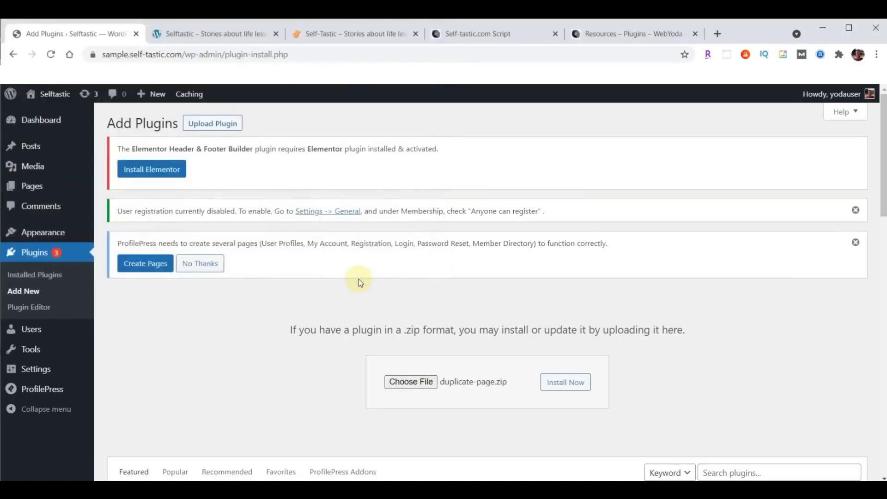
left_click(574, 387)
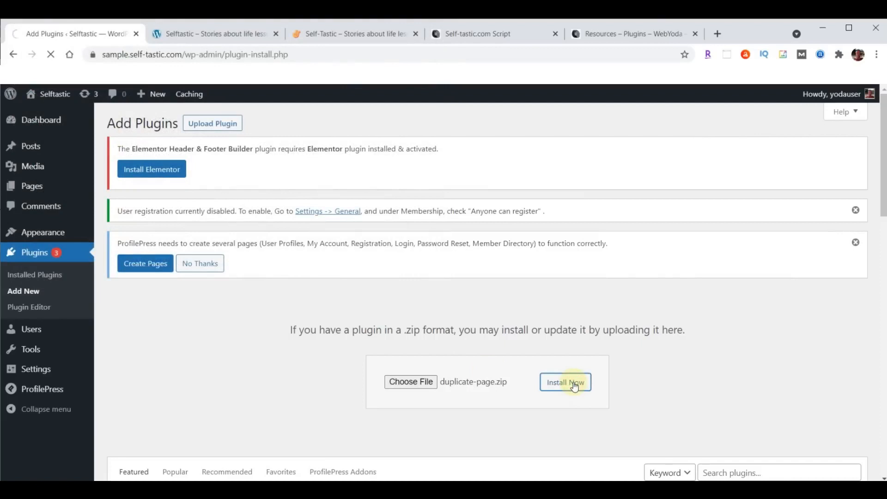
left_click(133, 318)
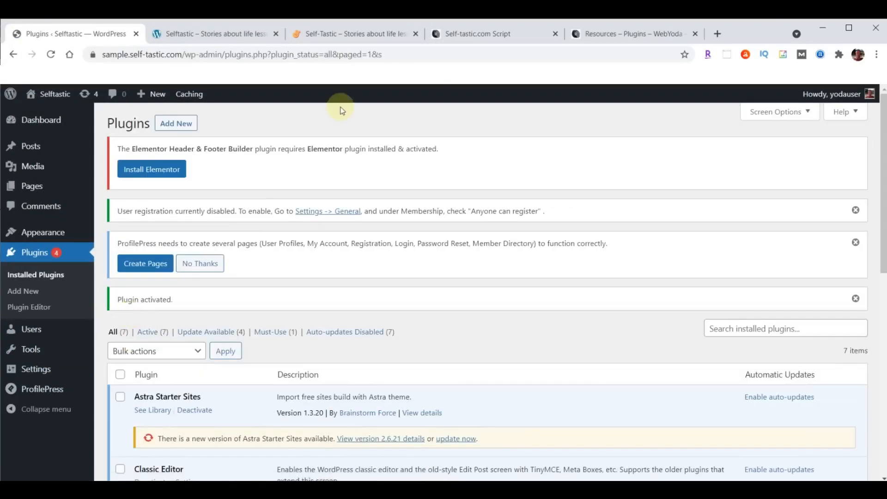
In the Self-tastic.com Script, highlight plugin items 7–10 as not installed, then scroll to the ProfilePress note
left_click(466, 34)
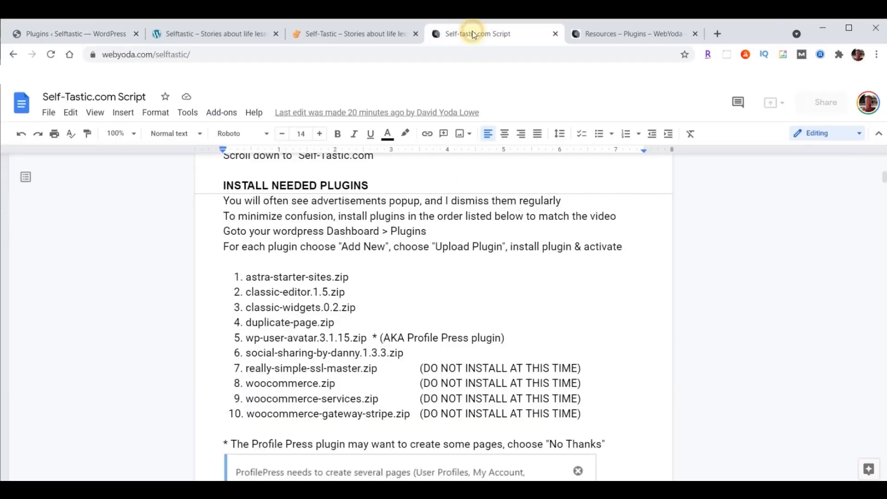
left_click_drag(235, 369, 586, 412)
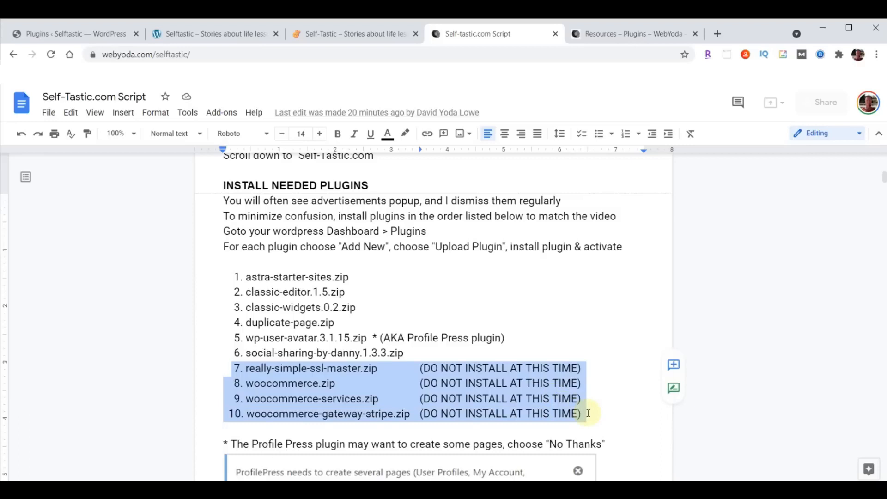
left_click(344, 406)
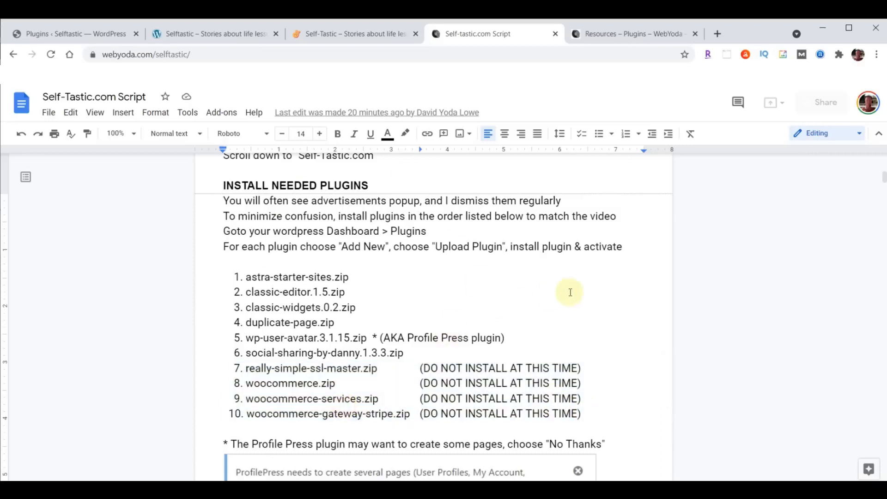
scroll(570, 292, "down", 3)
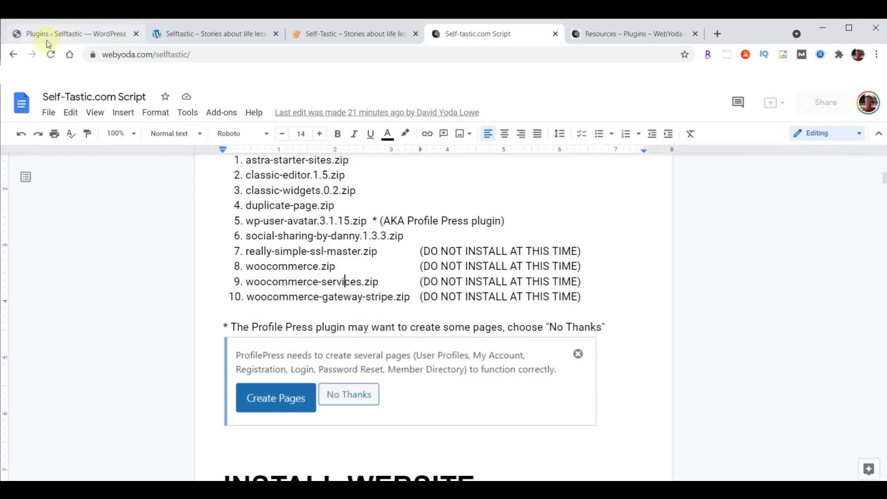
On the Plugins page, dismiss the user registration, ProfilePress create-pages and Plugin activated notices
left_click(63, 36)
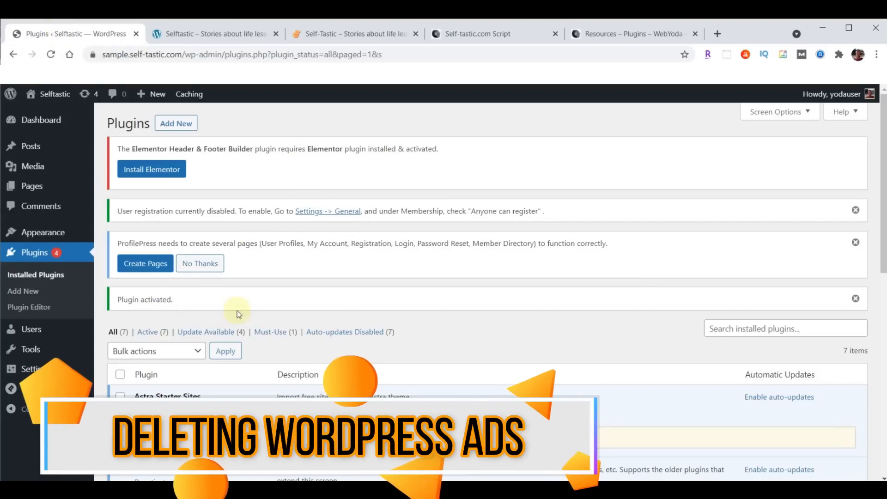
left_click(856, 210)
left_click(856, 211)
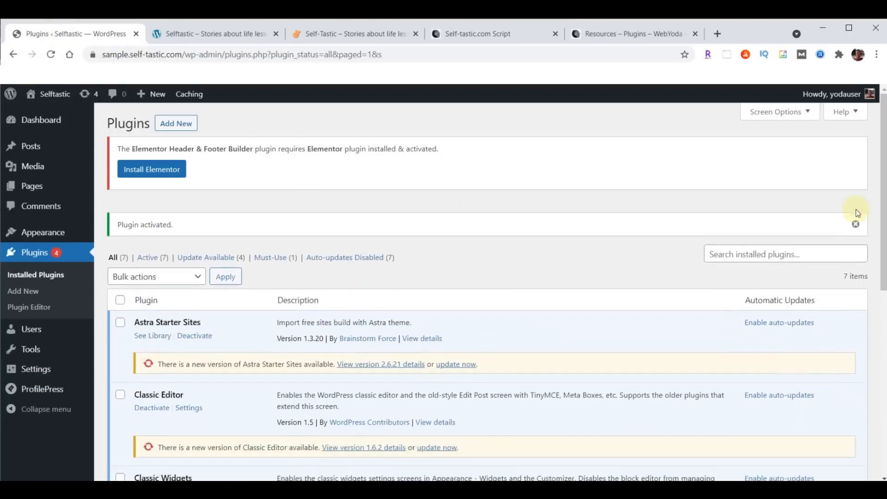
left_click(856, 210)
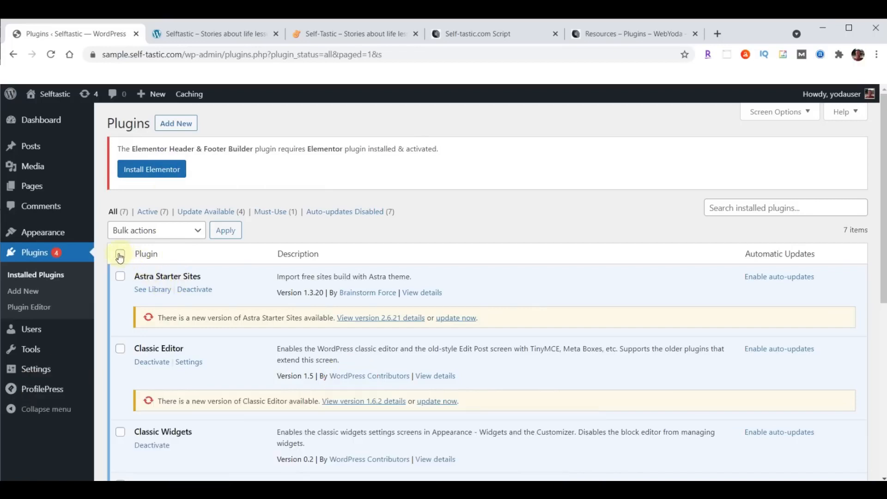
Bulk-update all installed plugins, bringing Astra Starter Sites to 2.6.21 and Classic Editor to 1.6.2
left_click(120, 255)
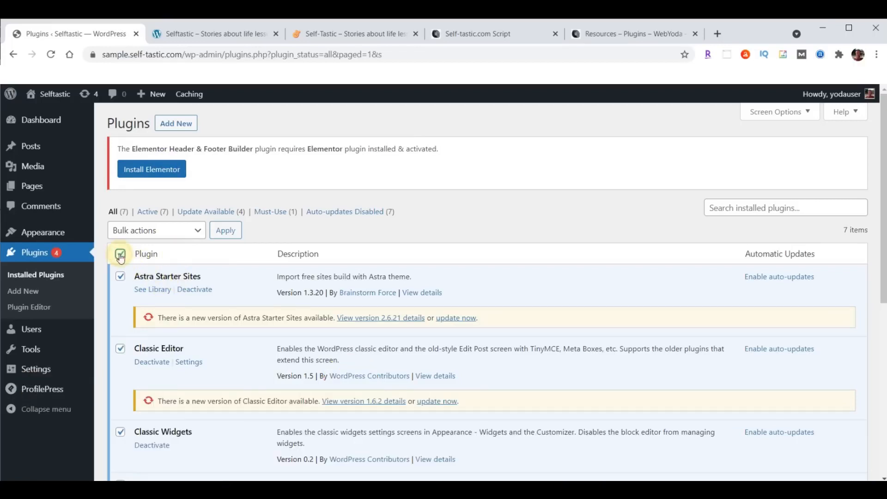
left_click(146, 235)
left_click(137, 278)
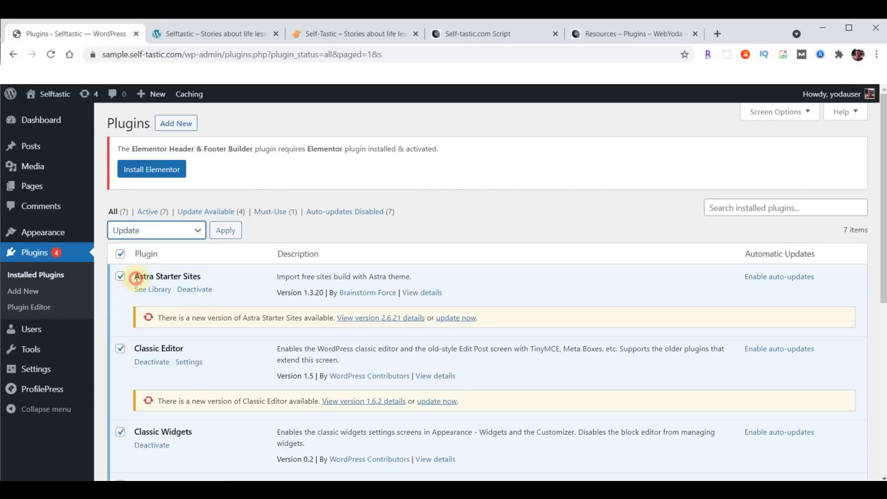
left_click(226, 230)
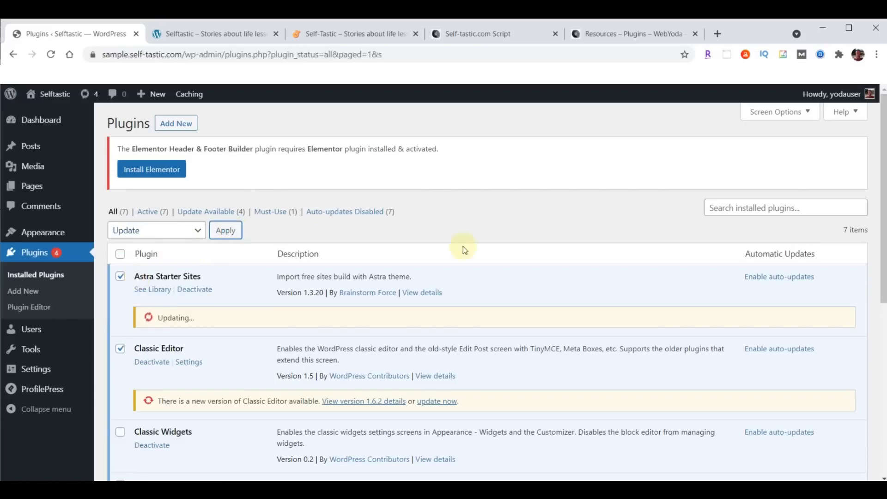
scroll(497, 249, "down", 6)
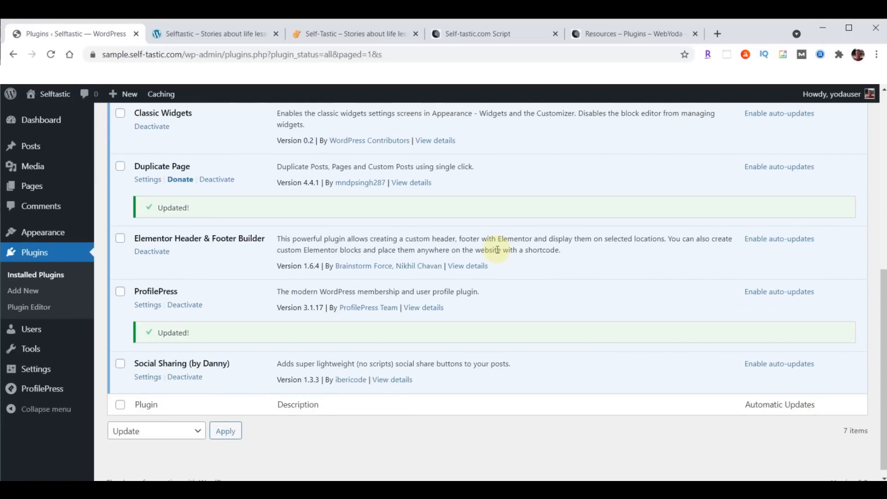
scroll(462, 325, "up", 6)
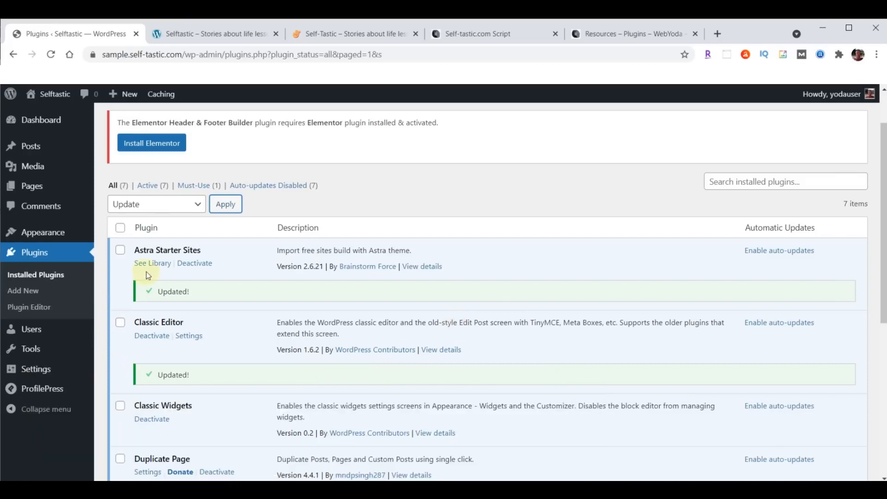
Open the Starter Templates library from the Plugins list and choose Build Your Website Now
left_click(153, 263)
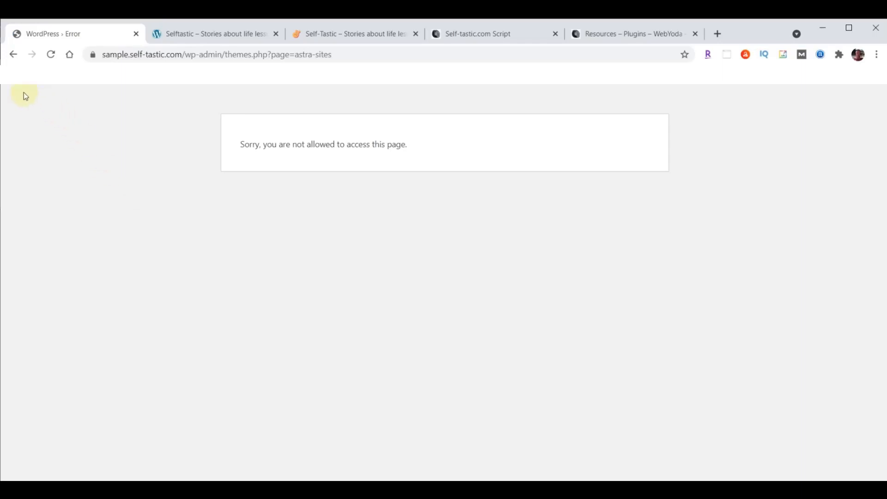
left_click(13, 55)
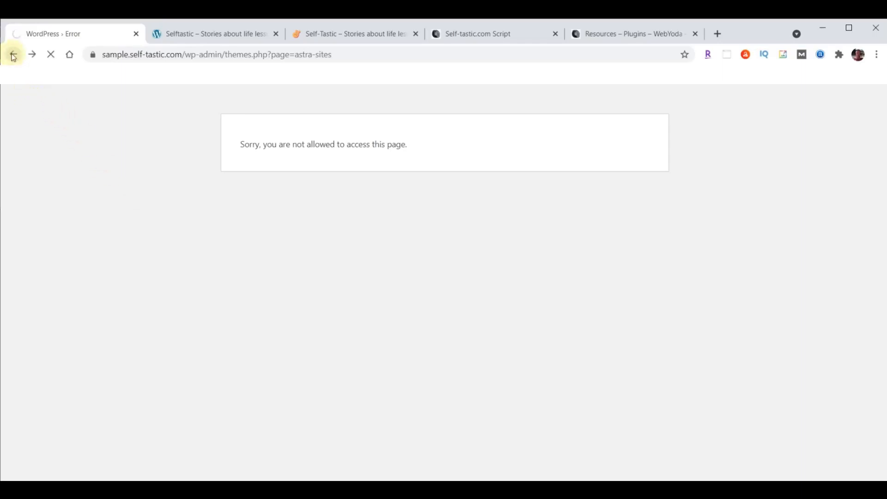
scroll(291, 307, "down", 3)
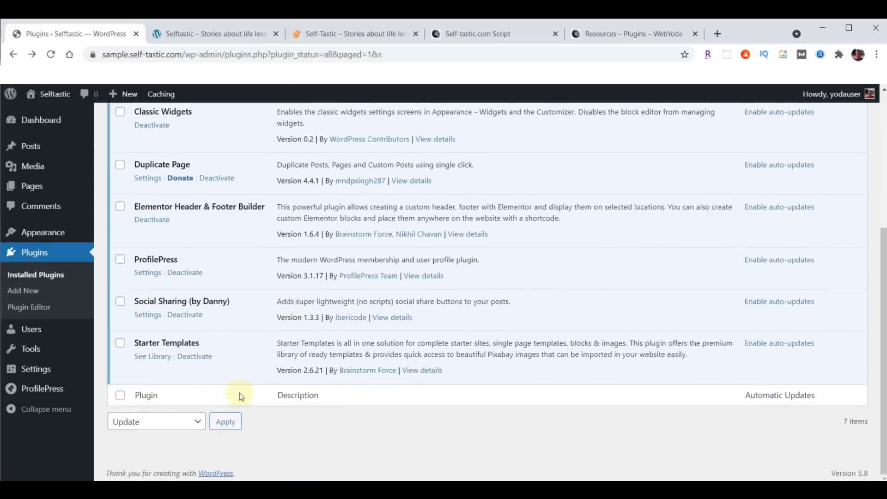
left_click(154, 361)
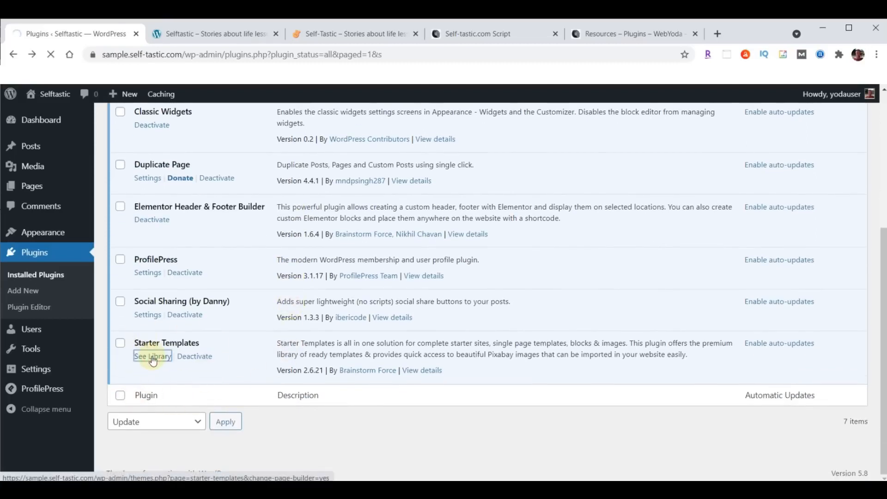
scroll(739, 164, "down", 2)
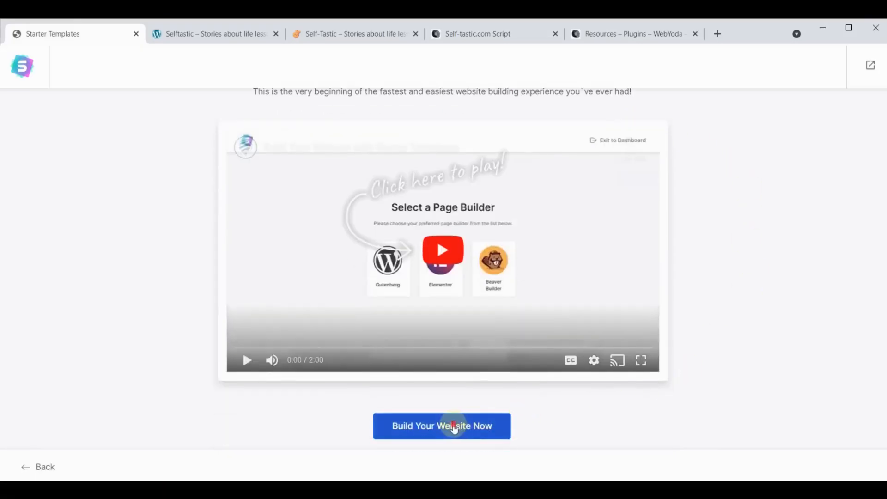
left_click(453, 425)
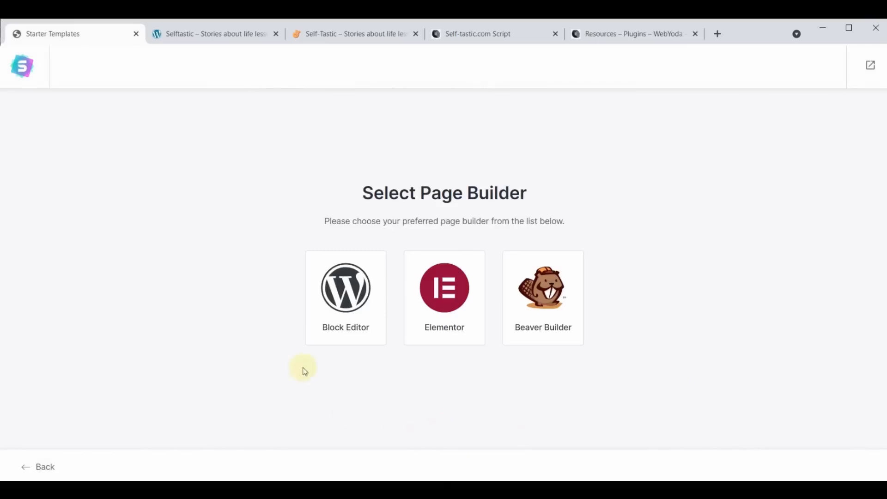
Choose Elementor as the page builder and browse the template gallery
left_click(453, 296)
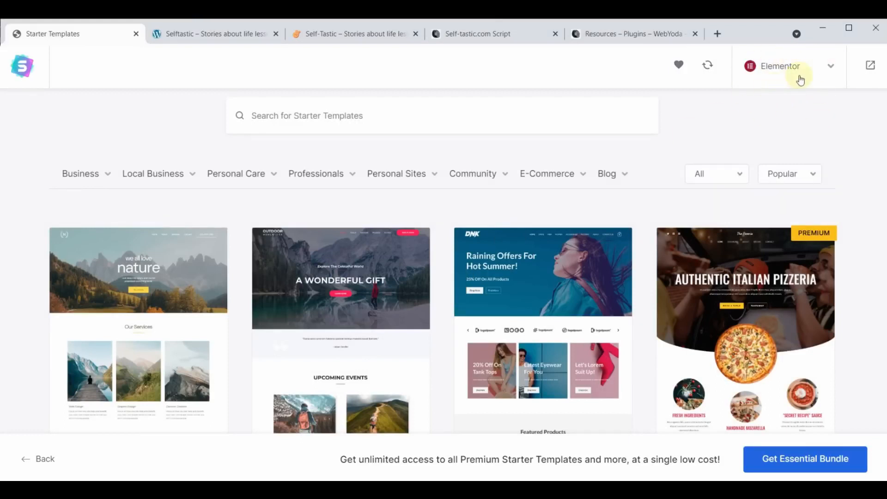
scroll(533, 295, "down", 8)
scroll(532, 295, "down", 12)
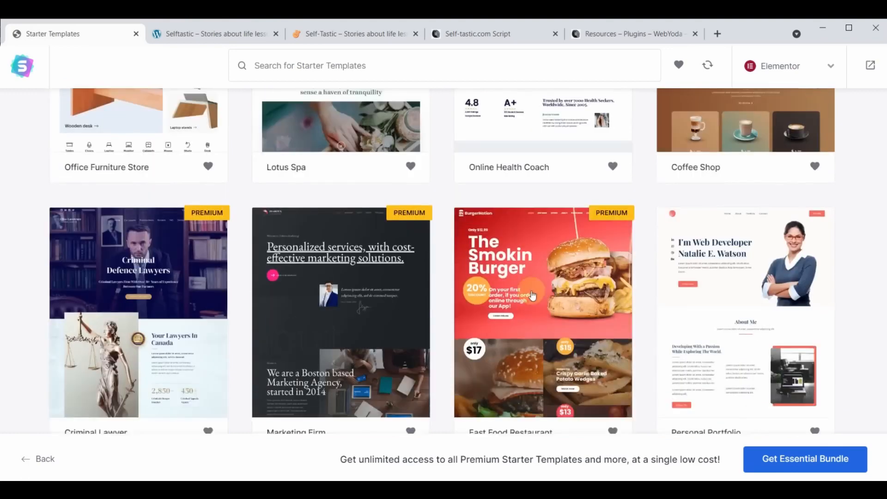
scroll(533, 295, "down", 20)
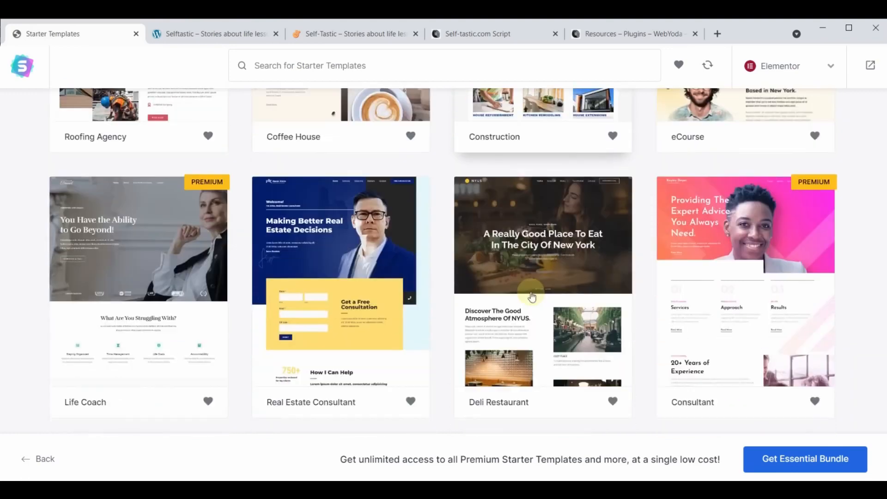
scroll(533, 296, "down", 15)
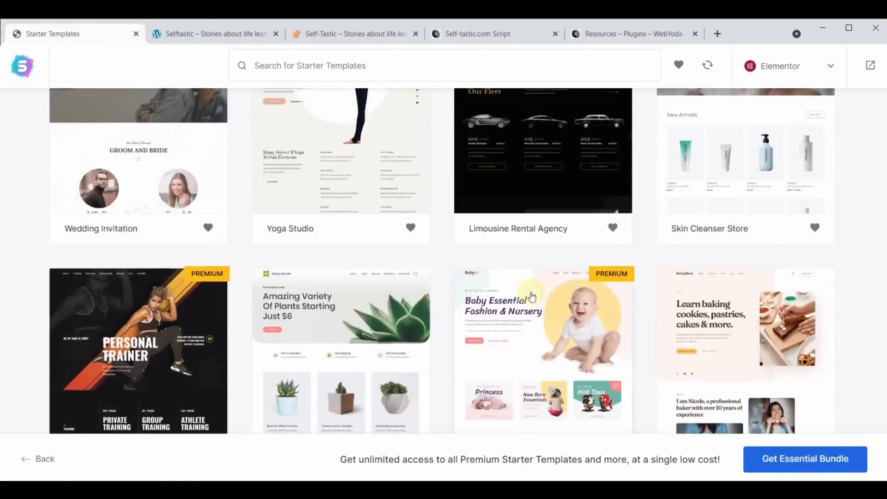
scroll(533, 296, "up", 20)
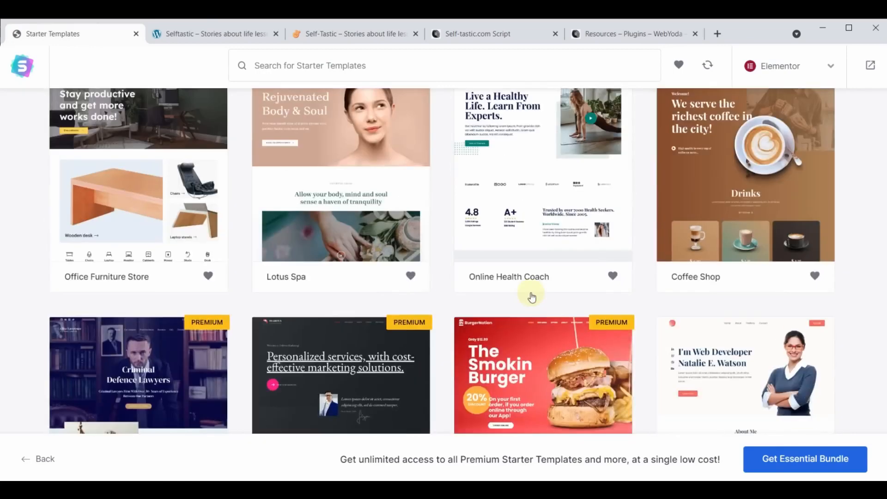
scroll(533, 296, "up", 20)
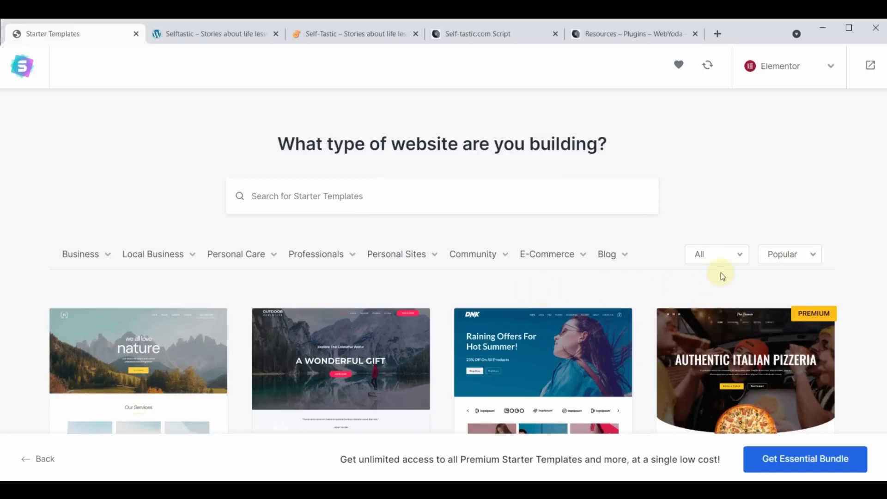
Filter the gallery to Premium templates, then switch the filter back to All
left_click(742, 258)
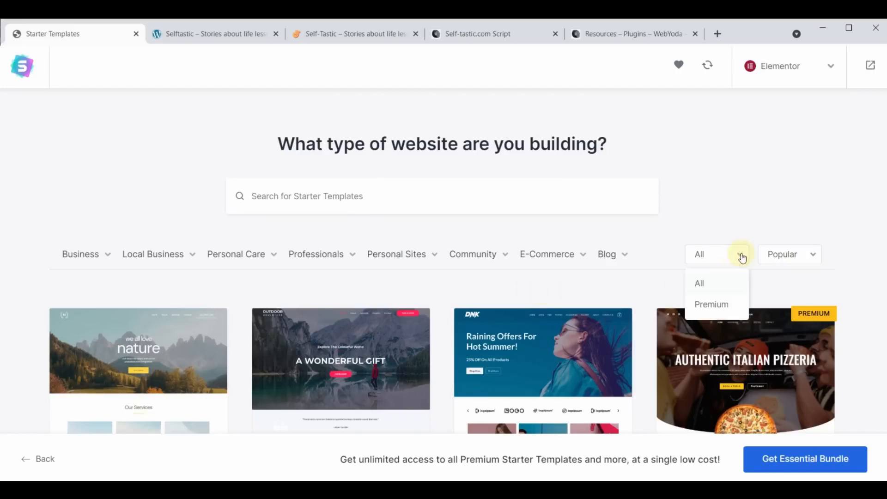
left_click(709, 303)
scroll(489, 283, "down", 1)
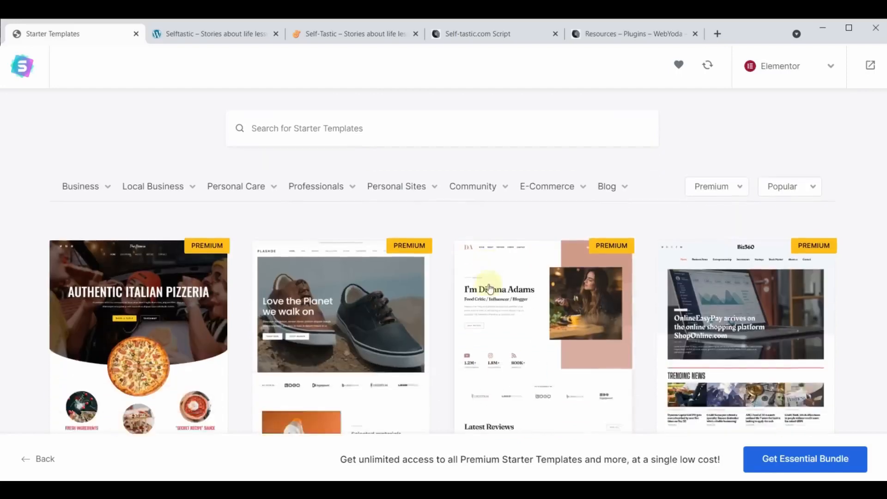
scroll(490, 289, "down", 20)
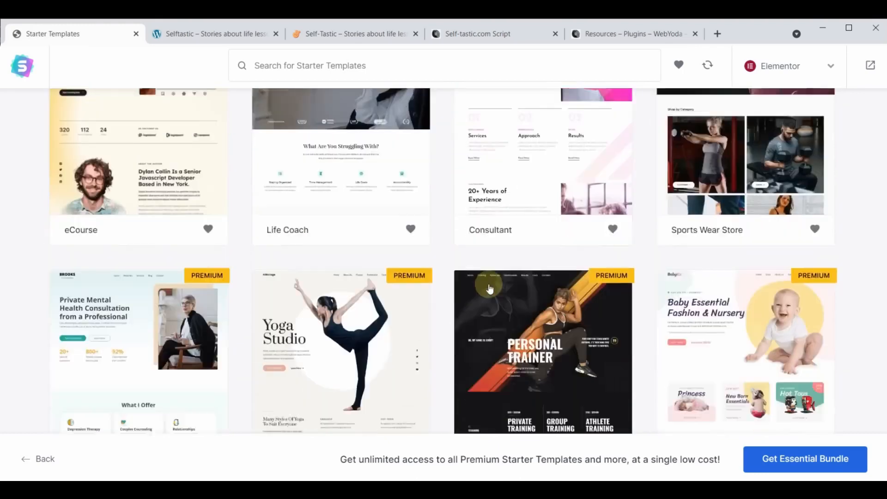
scroll(490, 289, "down", 10)
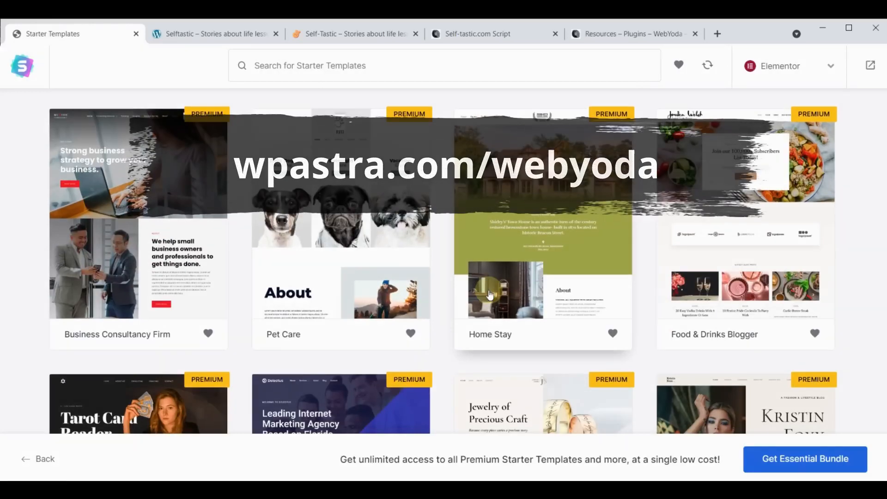
scroll(541, 360, "up", 1)
scroll(540, 361, "up", 15)
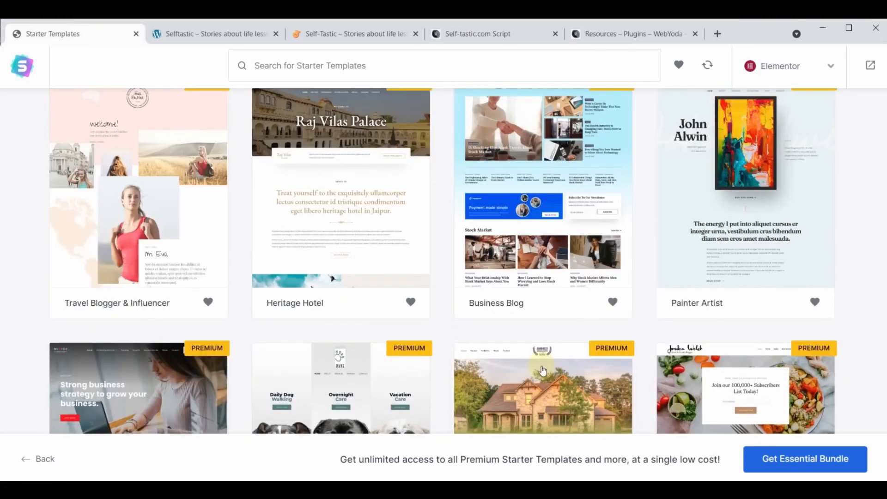
scroll(540, 362, "up", 10)
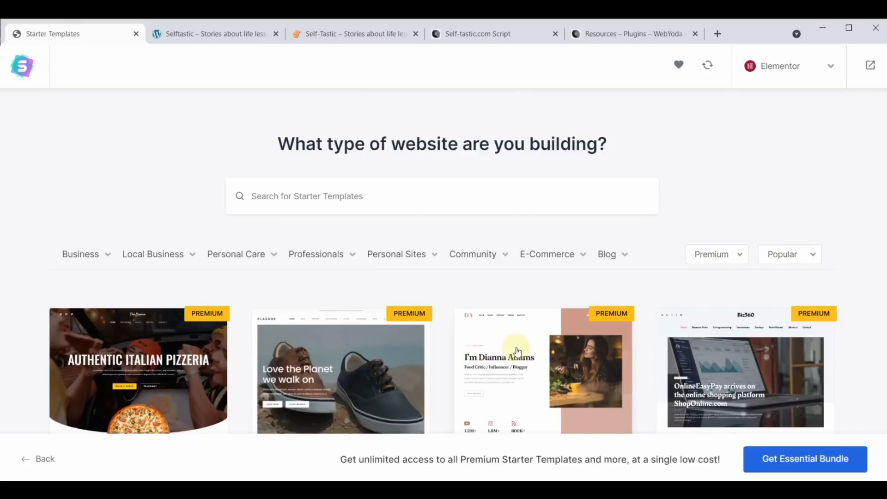
left_click(723, 256)
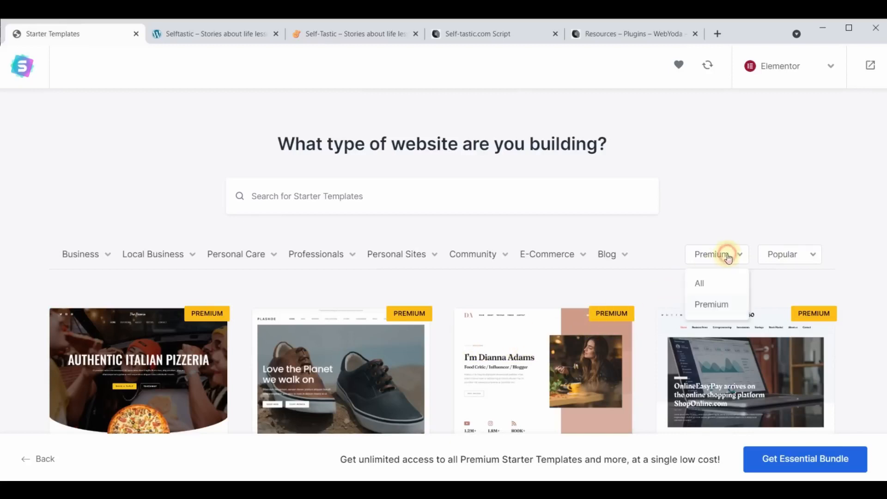
left_click(705, 283)
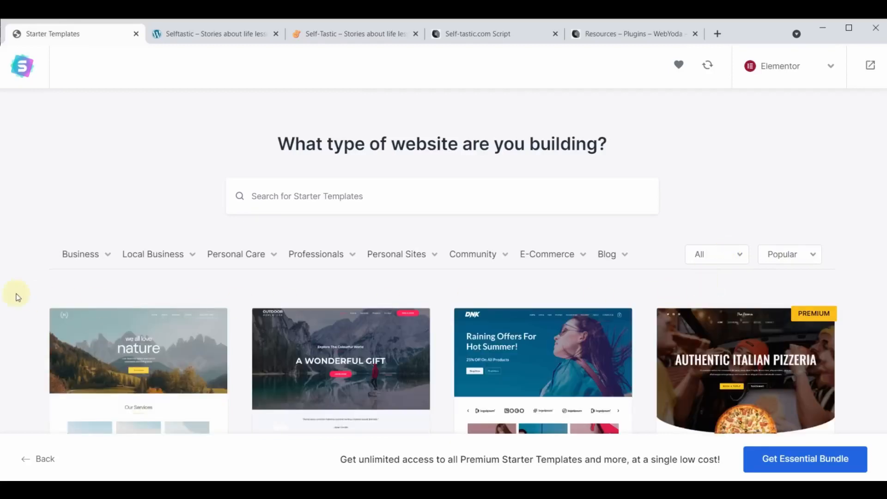
mouse_move(433, 256)
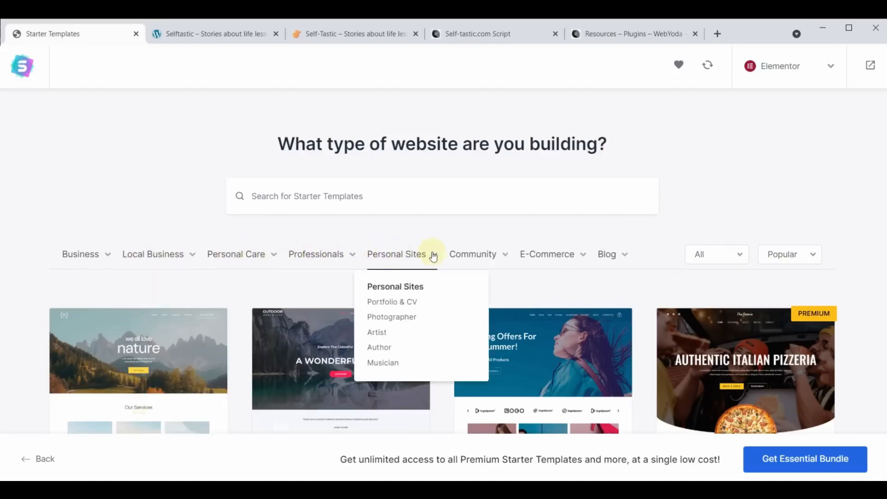
mouse_move(544, 257)
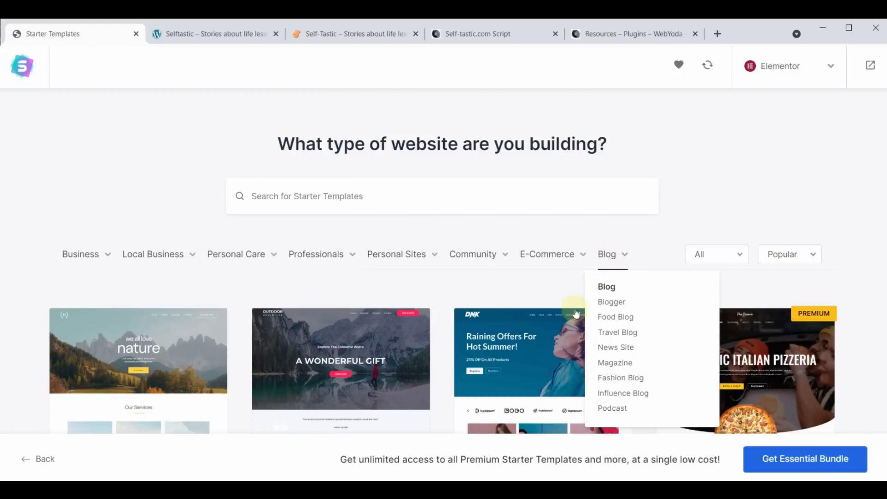
Search the templates for 'cosmetics' and open the Cosmetics Store template
left_click(397, 194)
type("cosmet")
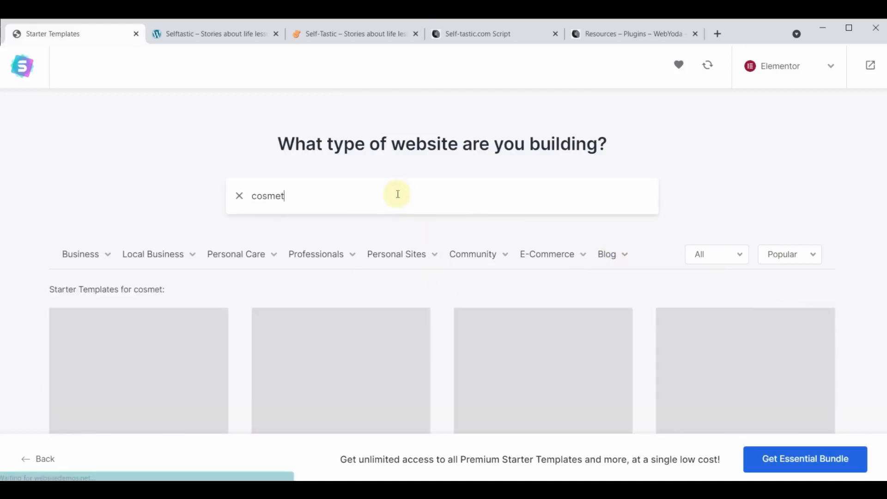
type("ics")
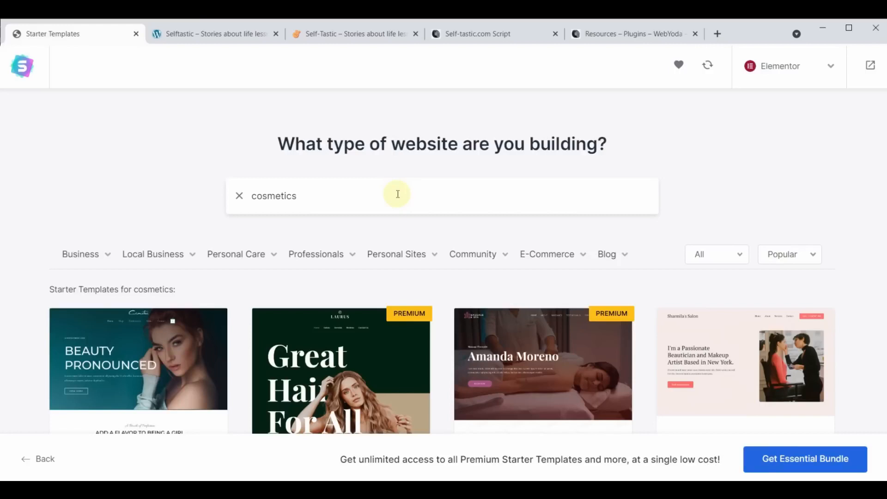
scroll(402, 242, "down", 7)
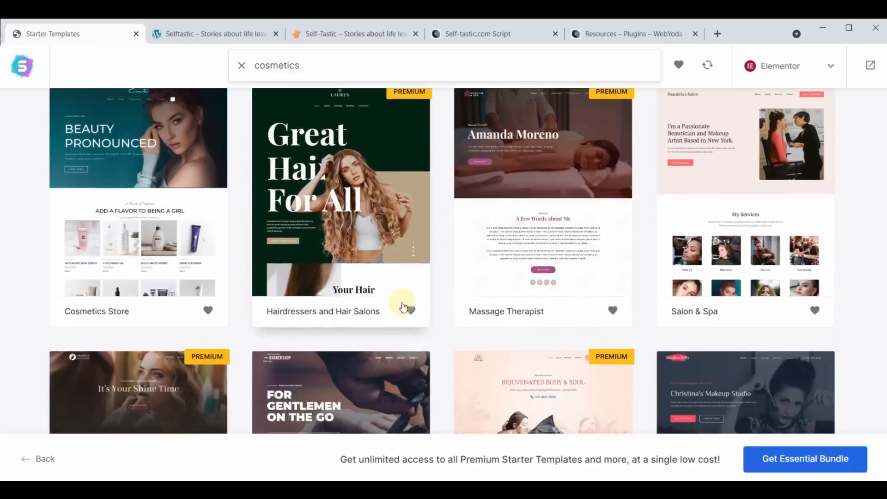
scroll(416, 360, "up", 7)
scroll(416, 360, "down", 5)
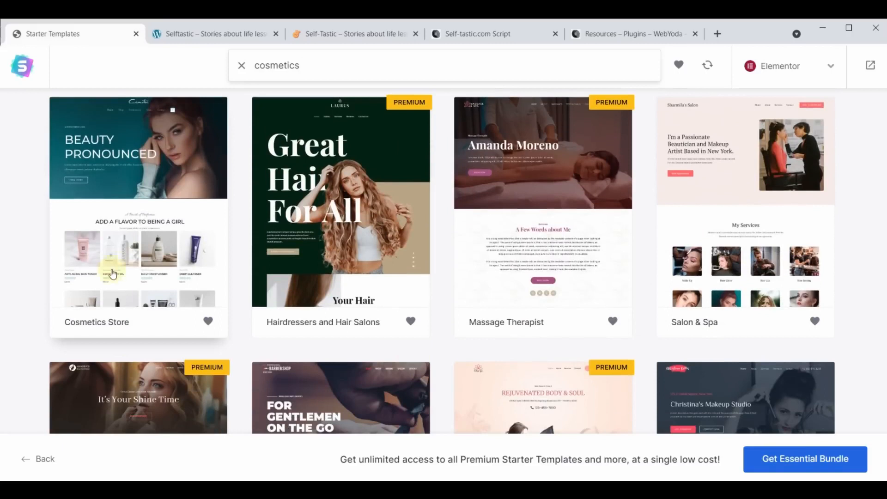
scroll(443, 318, "up", 3)
scroll(443, 319, "down", 10)
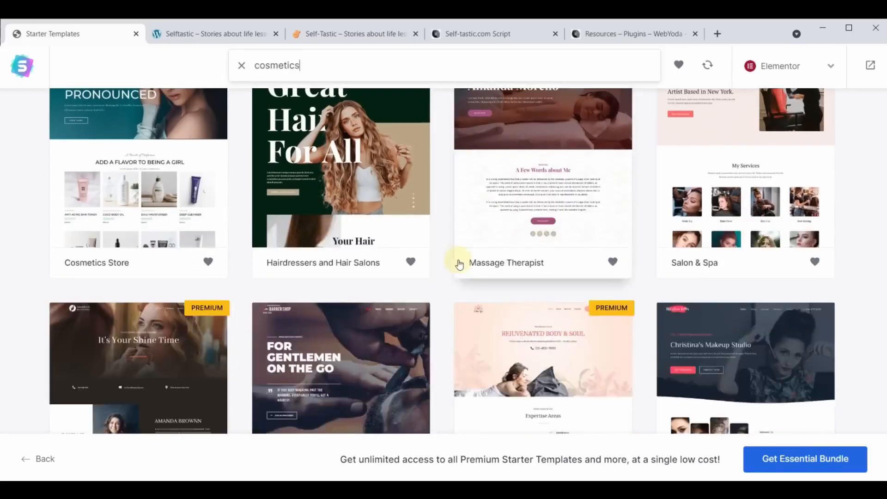
scroll(442, 286, "up", 5)
scroll(441, 287, "up", 4)
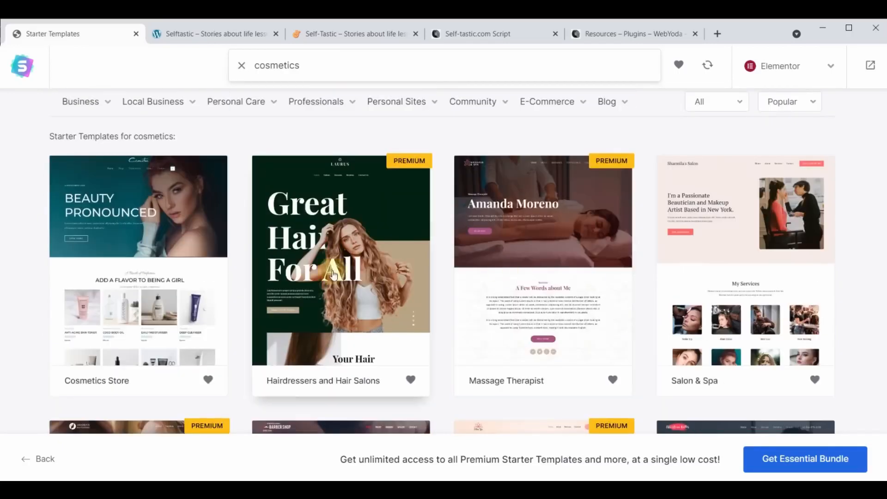
left_click(113, 213)
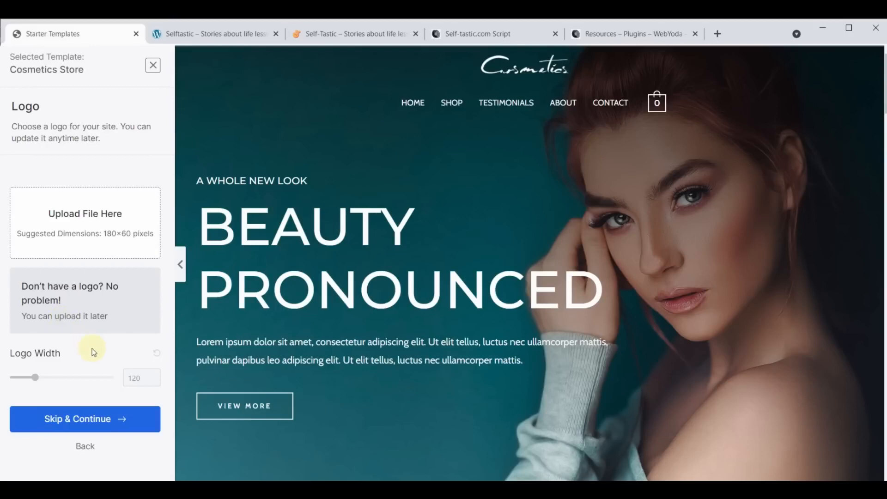
Skip the logo step and keep the default colours and fonts
left_click(81, 419)
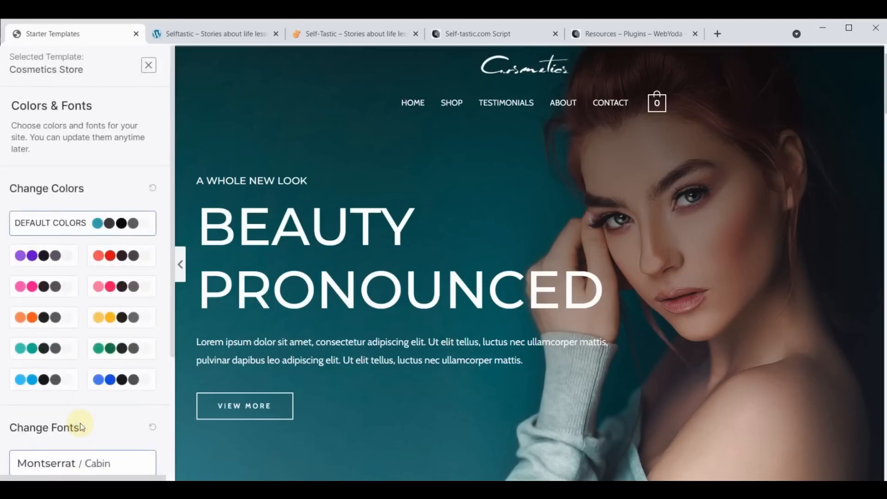
scroll(81, 426, "down", 4)
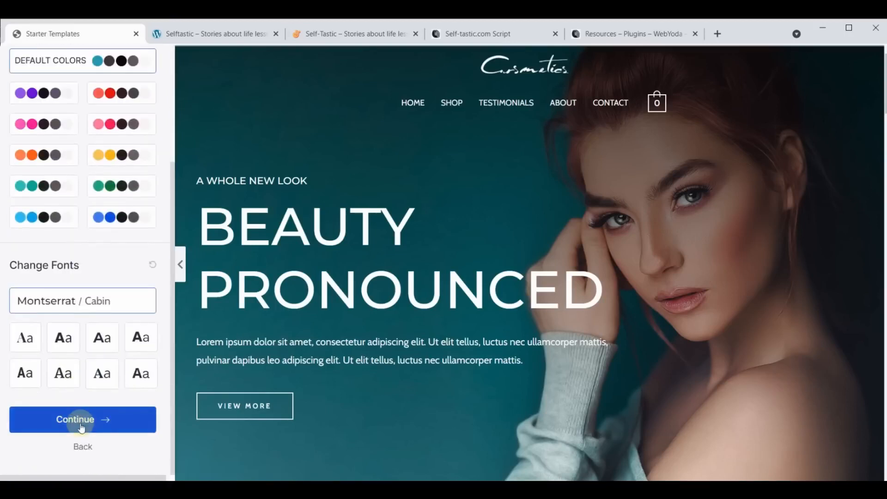
left_click(81, 422)
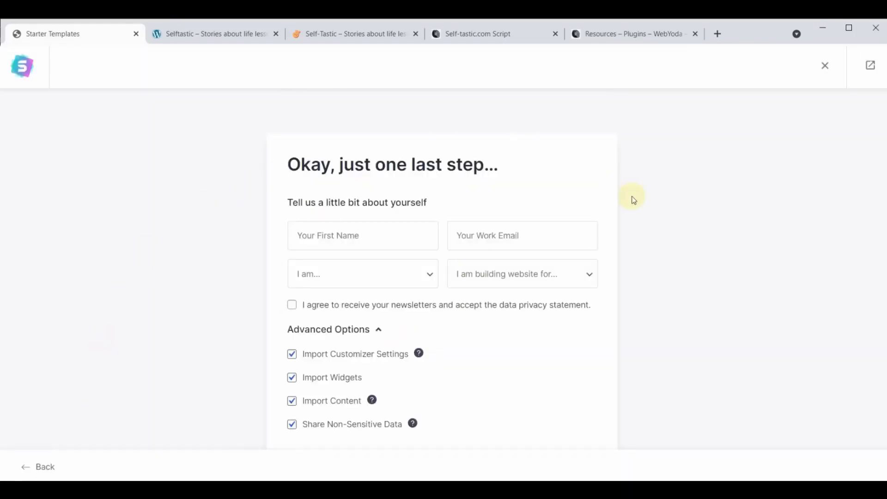
Enter the user's first name and work email in the details form
left_click(342, 231)
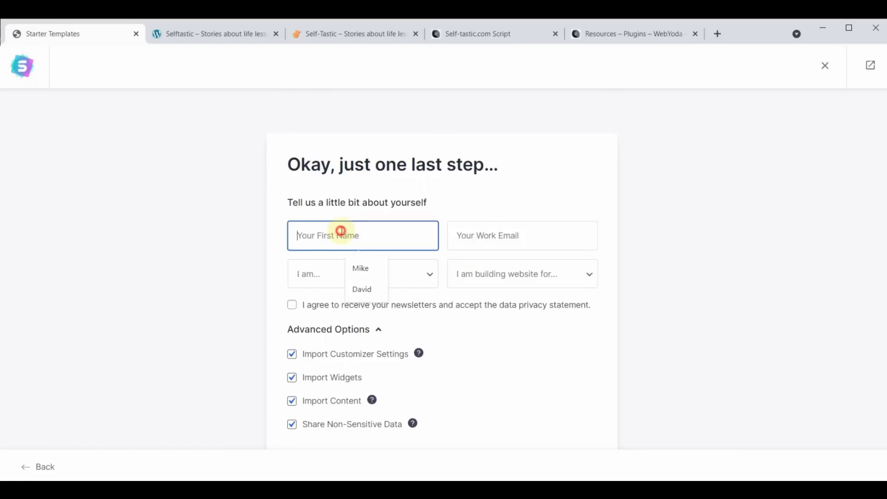
type("Yoda")
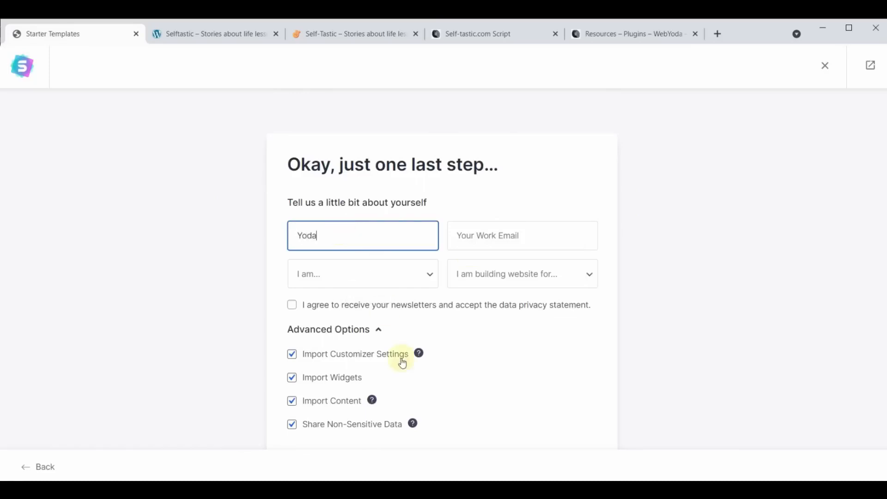
left_click(520, 234)
type("yoda")
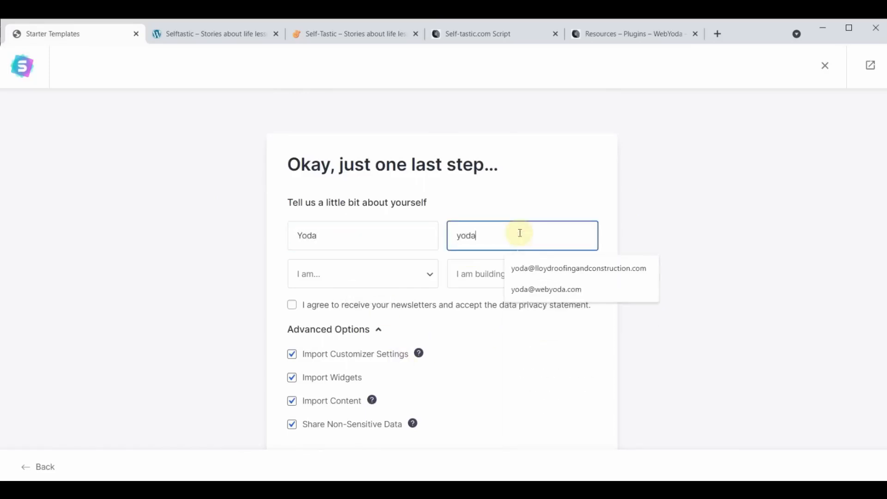
left_click(553, 288)
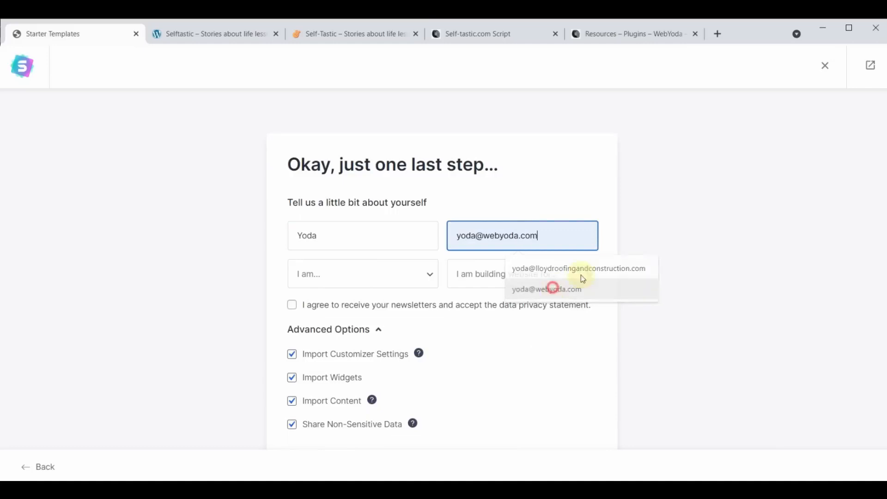
Set experience to Intermediate and site purpose to Myself/My Company, then build the website
left_click(432, 276)
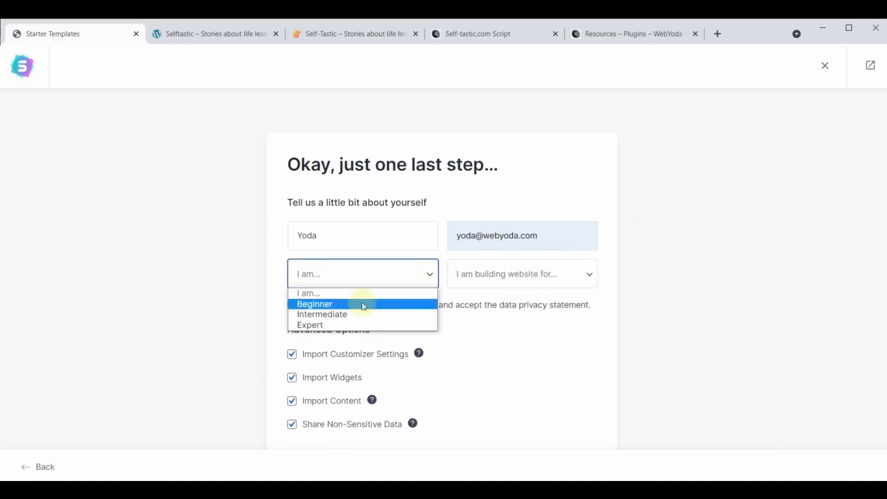
left_click(333, 316)
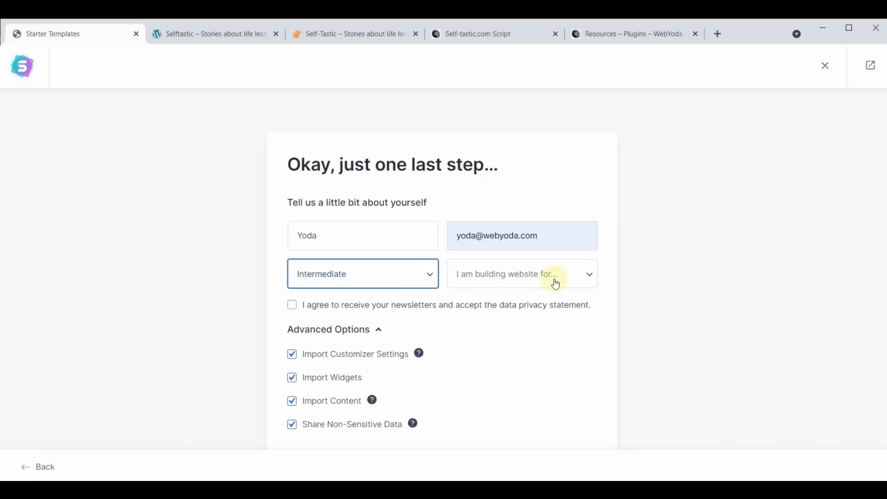
left_click(554, 282)
left_click(526, 304)
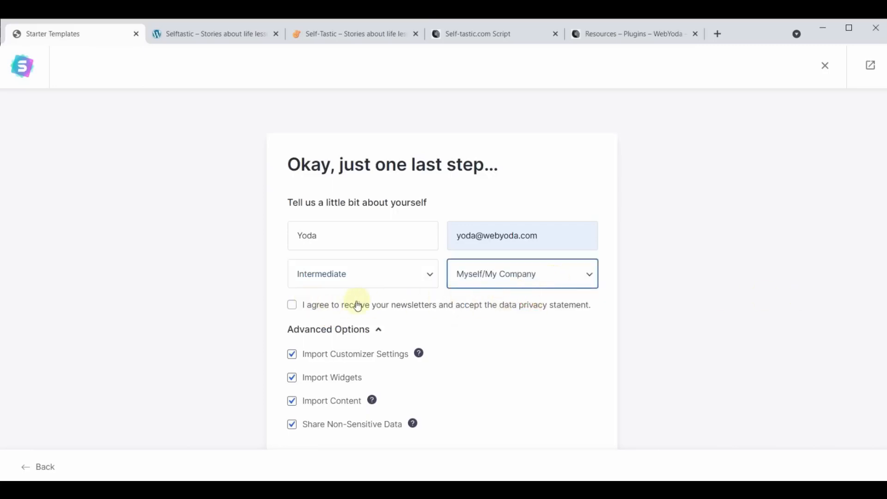
scroll(700, 240, "down", 2)
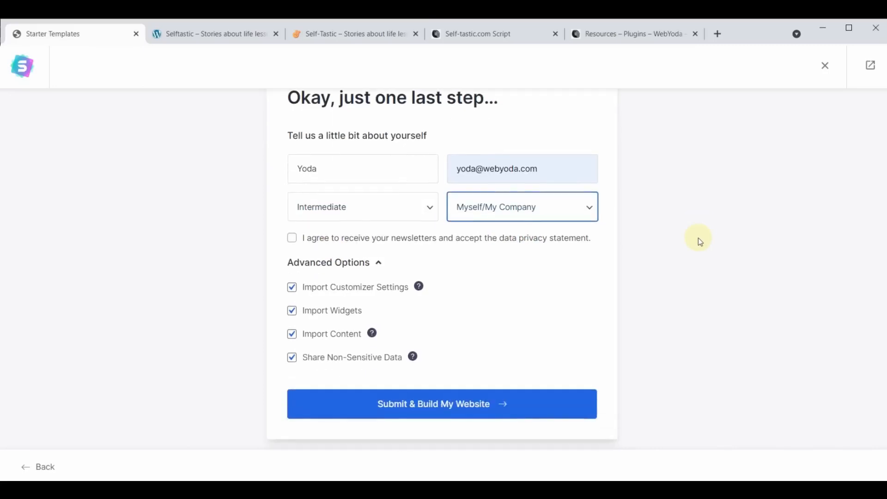
left_click(430, 410)
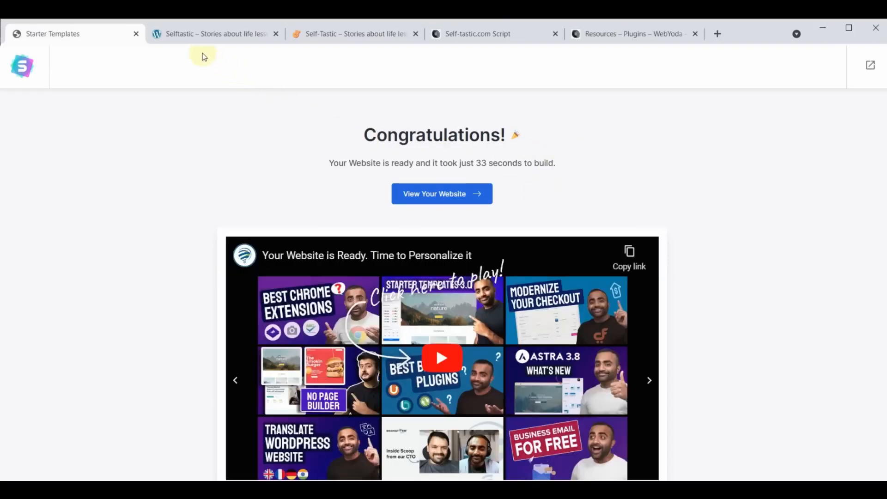
Reload the Selftastic site tab and scroll through the new Cosmetics homepage
left_click(204, 33)
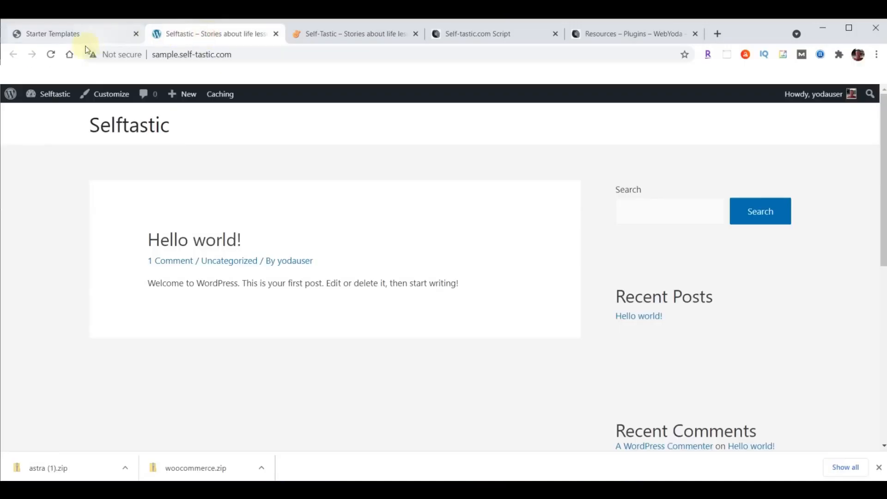
left_click(52, 54)
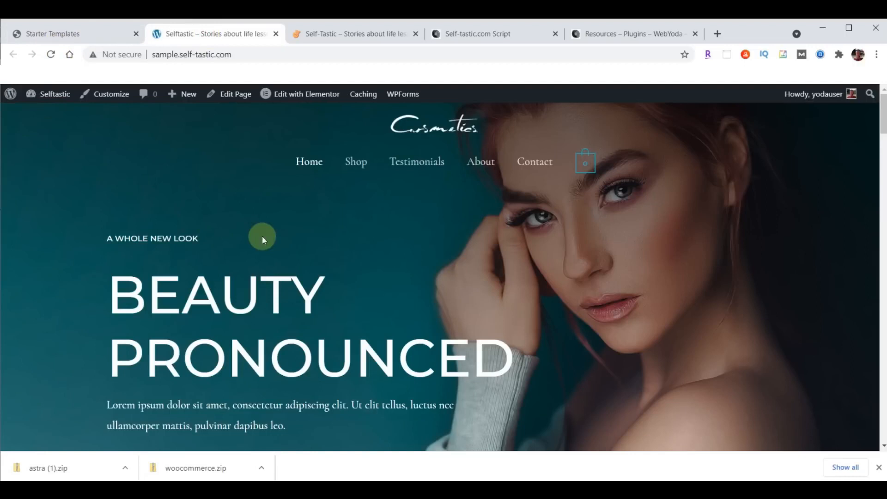
scroll(271, 228, "down", 10)
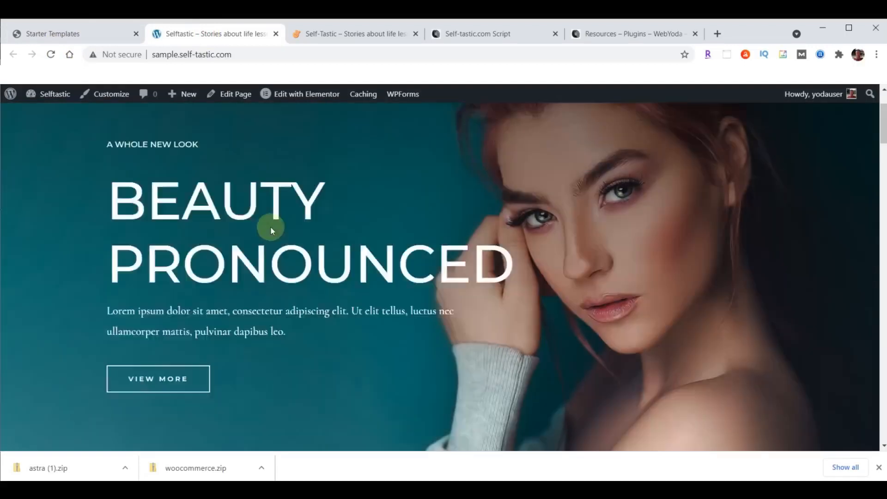
scroll(271, 235, "down", 10)
scroll(269, 250, "up", 12)
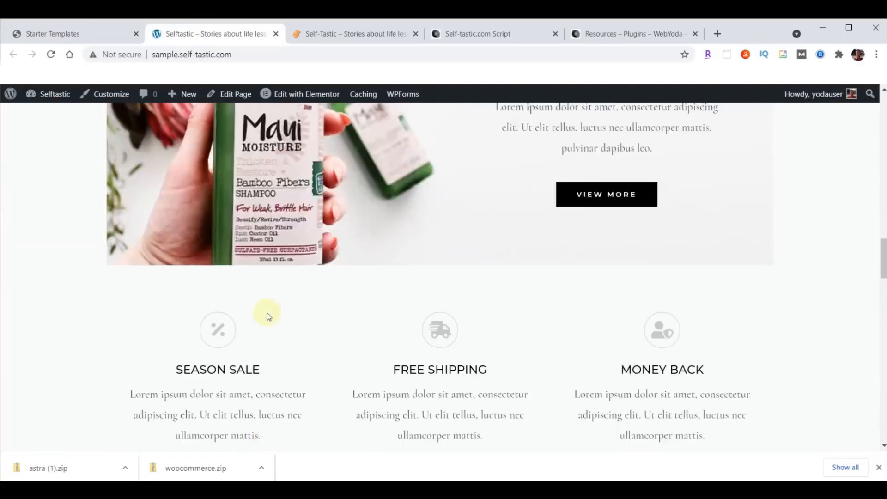
scroll(268, 317, "up", 10)
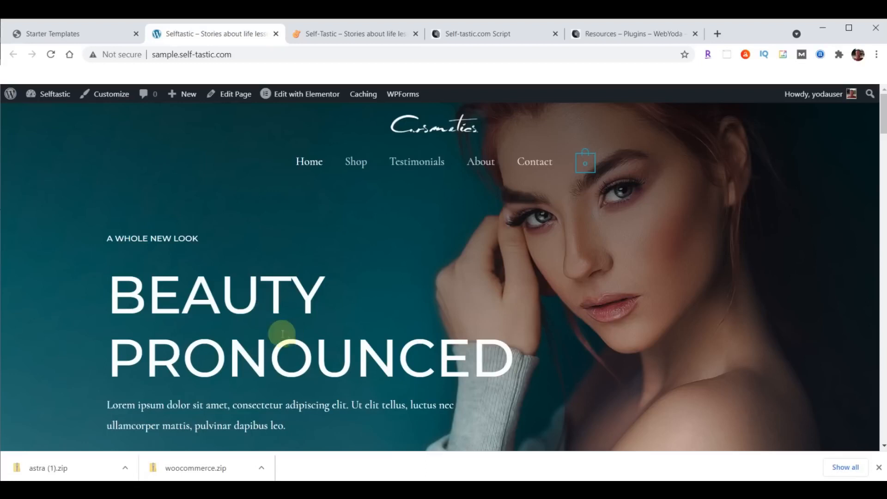
scroll(320, 264, "down", 5)
scroll(339, 317, "up", 5)
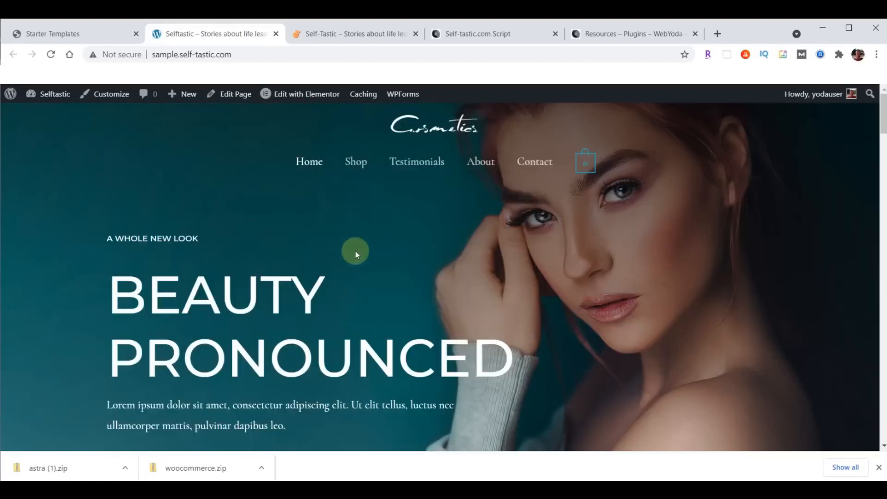
Compare with the live Self-Tastic site, then return to the Cosmetics Store template page
left_click(351, 35)
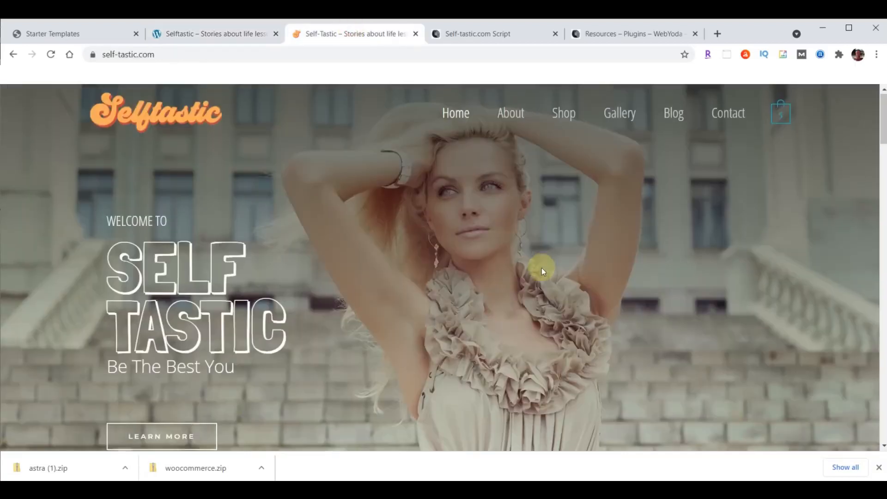
scroll(542, 268, "down", 5)
scroll(541, 267, "down", 5)
scroll(542, 268, "up", 10)
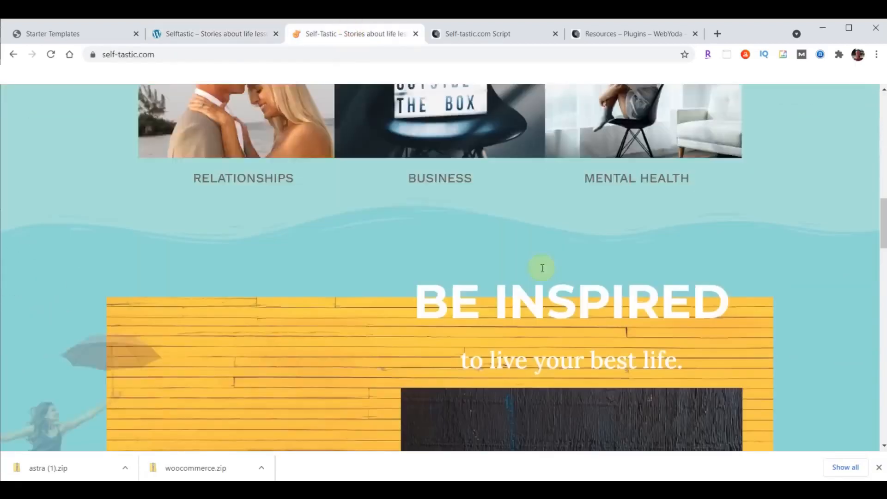
left_click(212, 34)
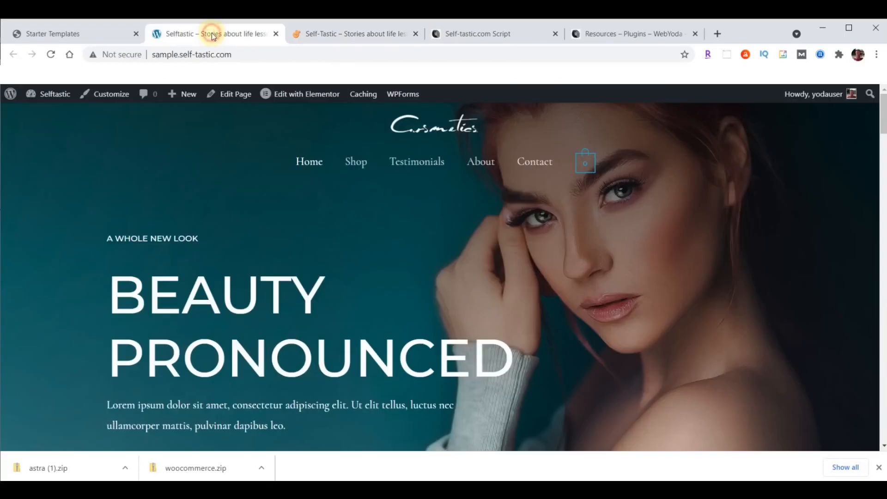
left_click(65, 34)
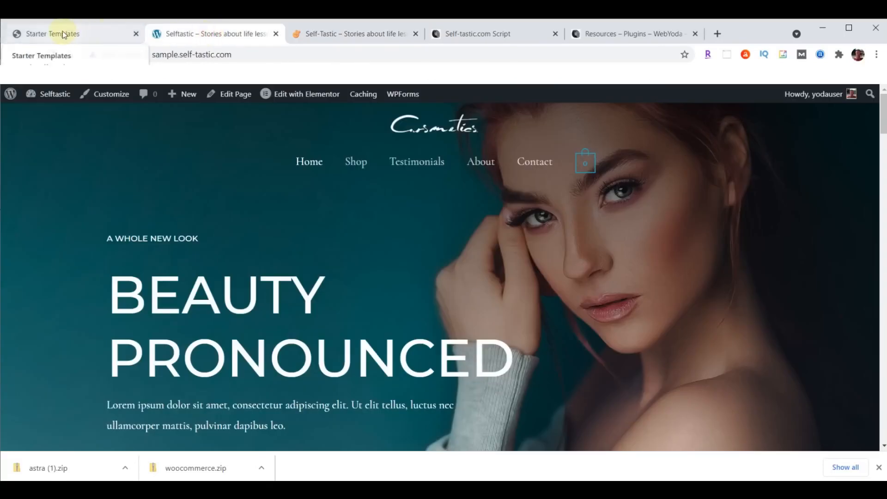
left_click(879, 468)
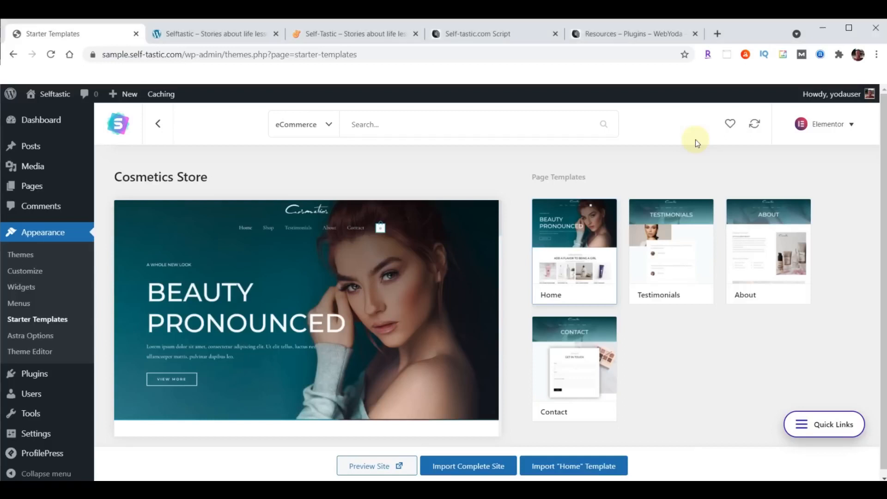
Deactivate the WooCommerce plugin in the Installed Plugins list
left_click(34, 374)
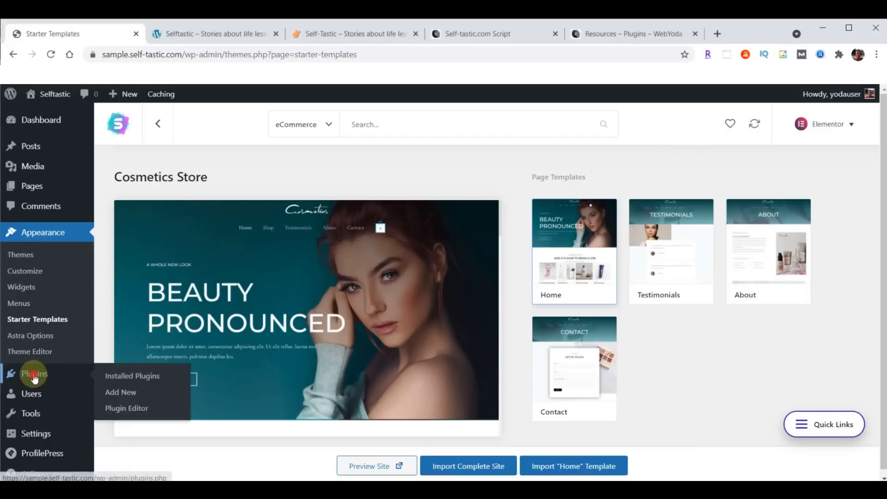
scroll(261, 280, "down", 7)
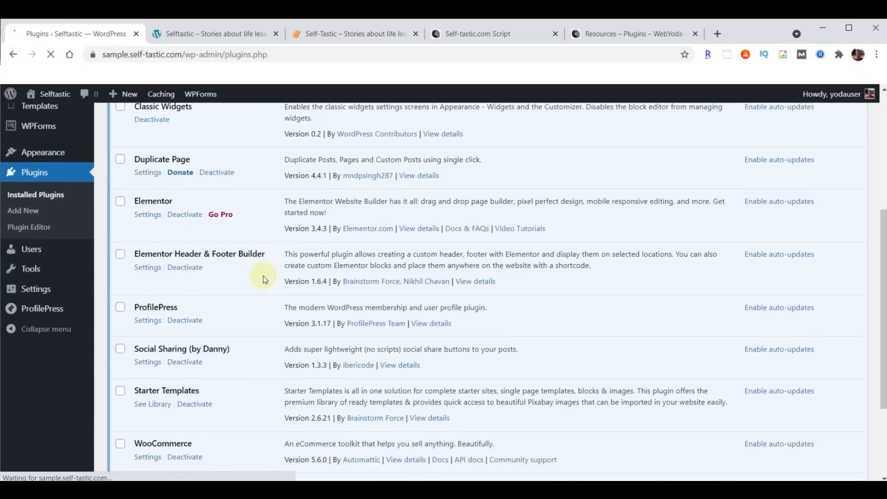
left_click(186, 402)
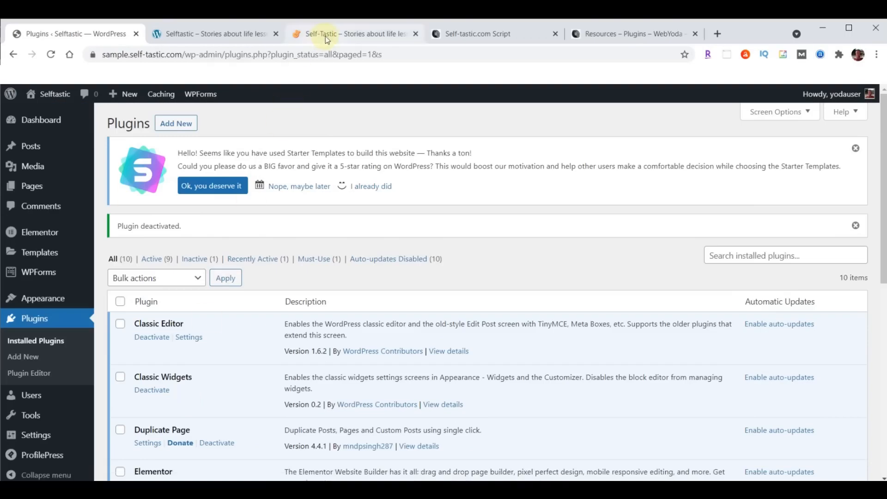
Compare the live self-tastic.com homepage with the Cosmetics sample site, then return to Plugins
left_click(326, 37)
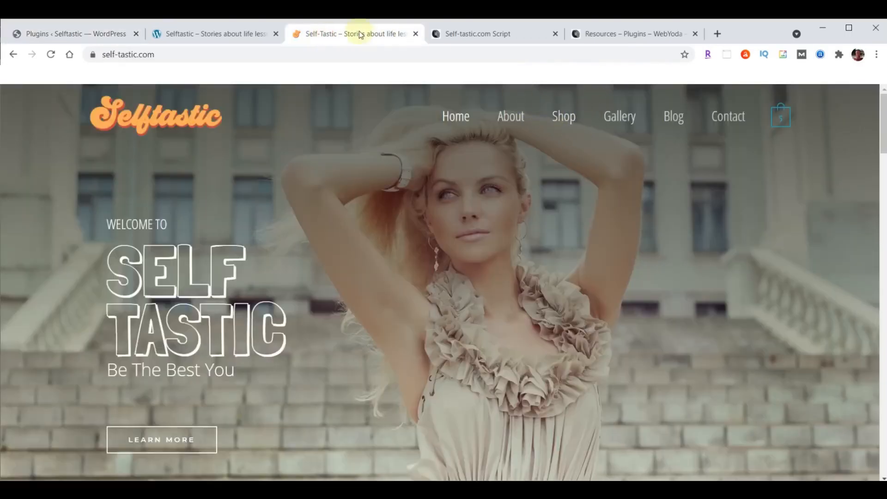
left_click(233, 33)
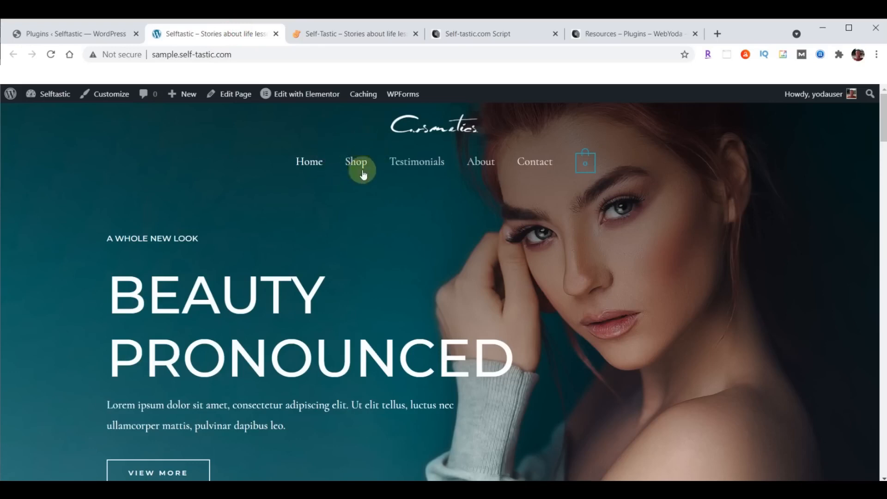
left_click(74, 37)
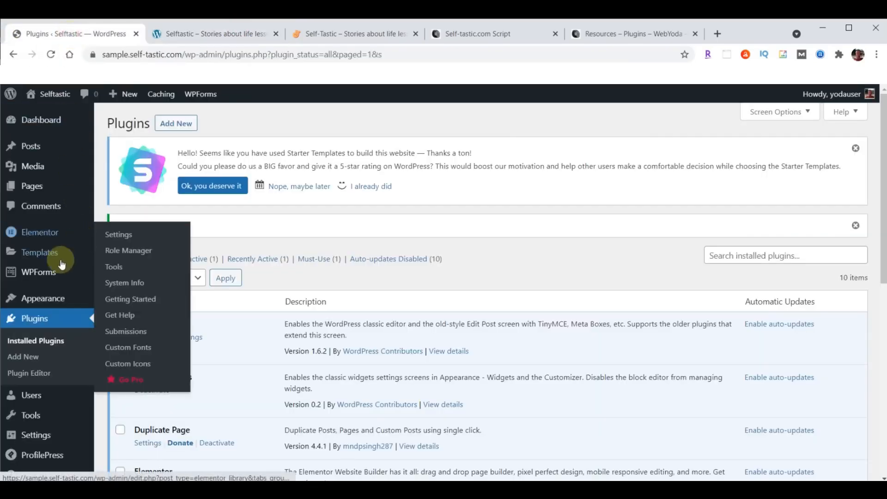
In Appearance > Menus, remove the Shop item from Menu (Primary Menu) and save
mouse_move(55, 298)
left_click(111, 350)
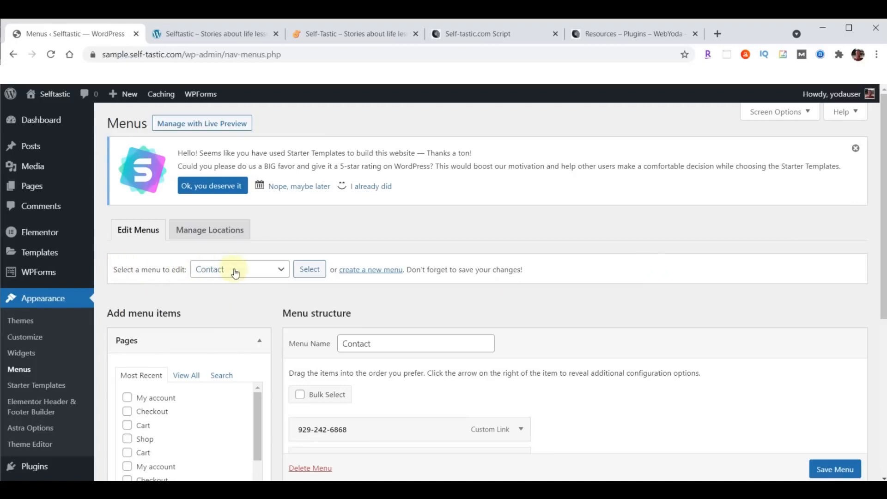
left_click(282, 270)
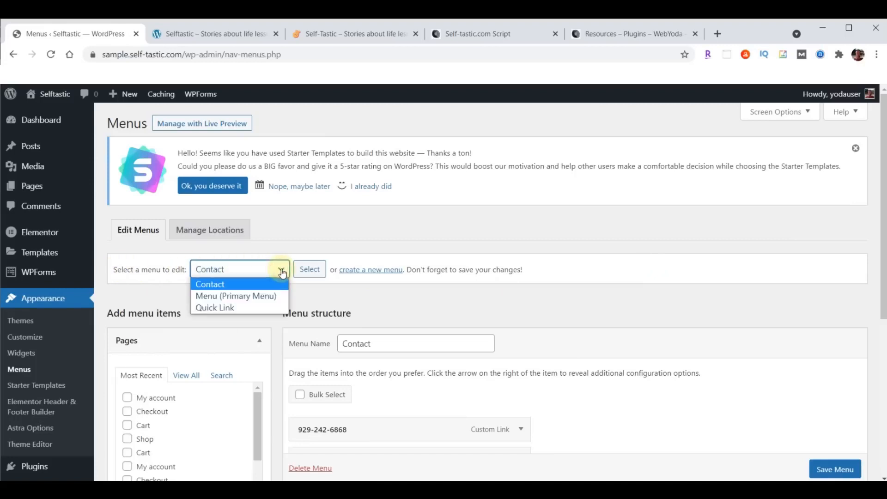
left_click(244, 297)
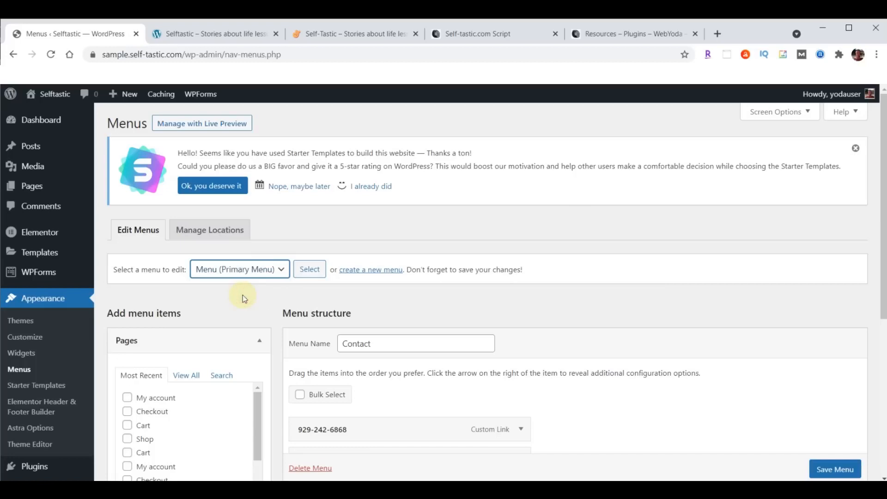
left_click(311, 269)
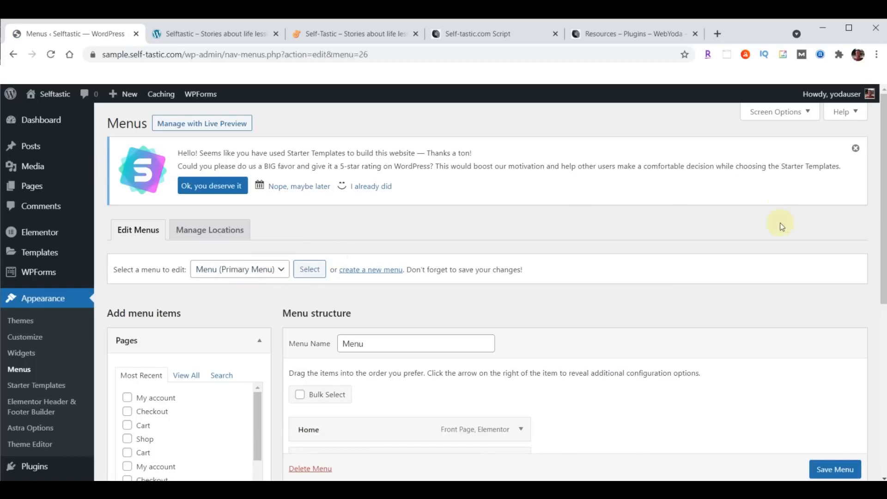
scroll(781, 226, "down", 5)
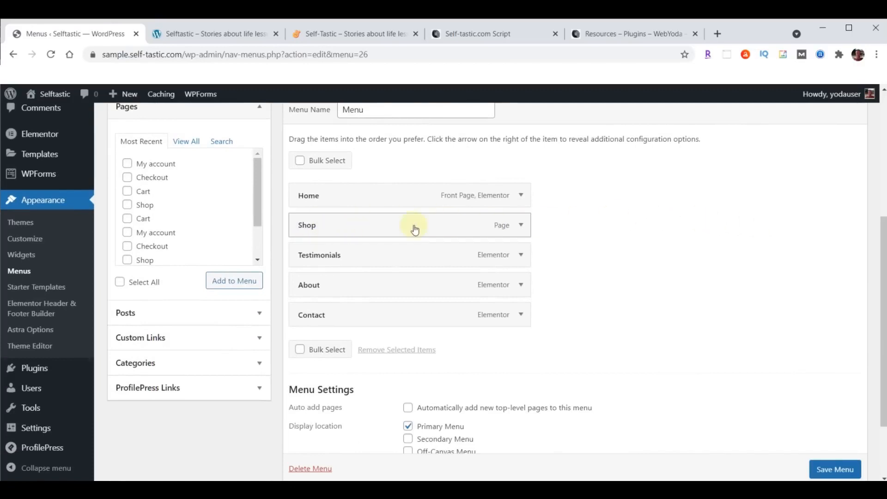
left_click(521, 226)
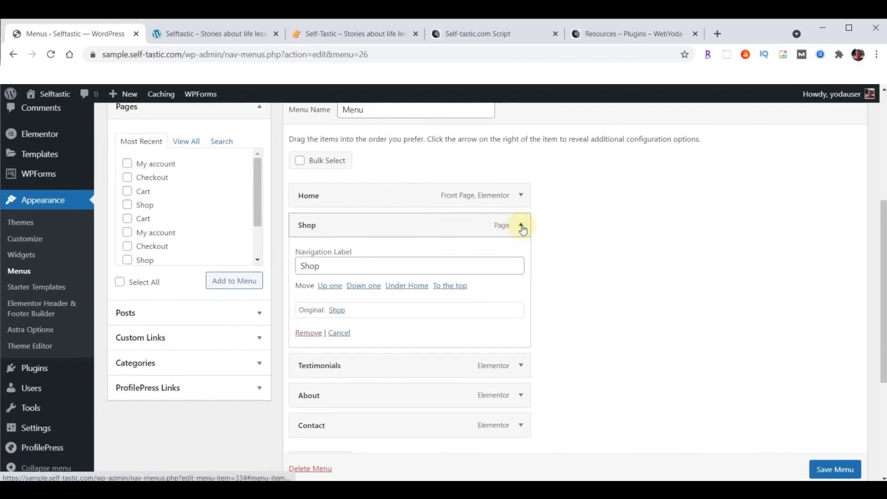
left_click(307, 333)
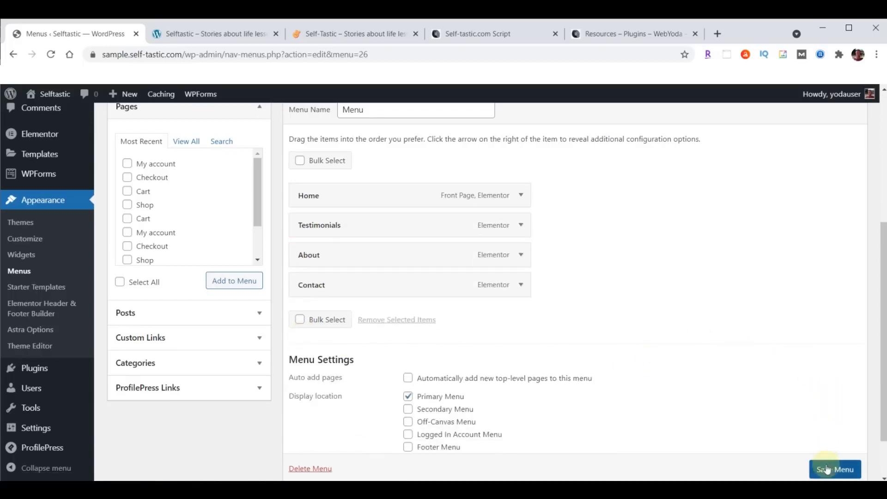
scroll(803, 337, "down", 2)
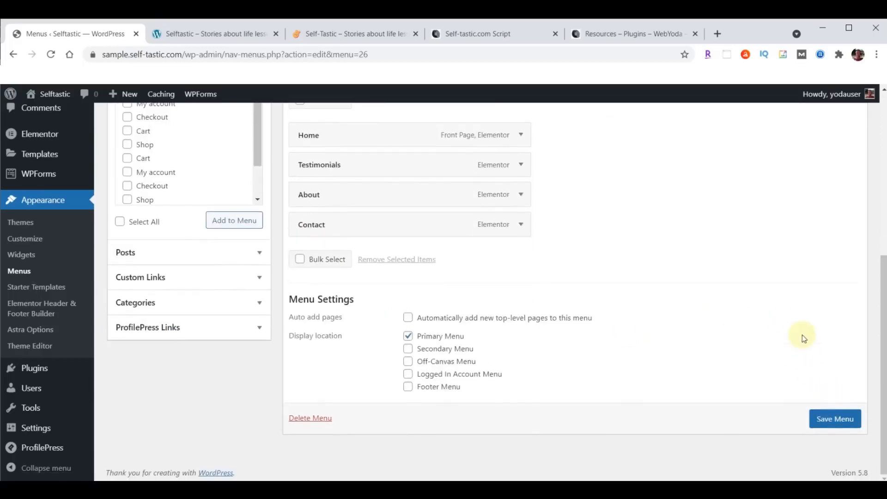
left_click(836, 419)
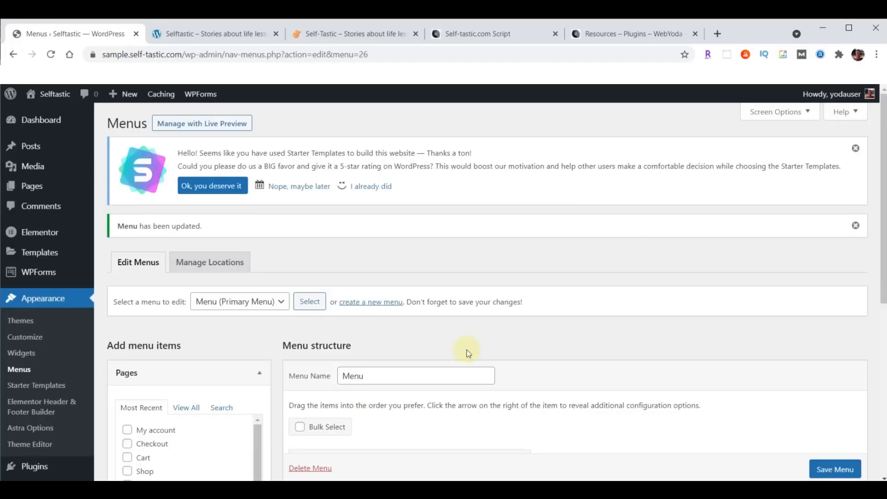
Reload the sample site to confirm the menu shows Home, Testimonials, About and Contact
left_click(201, 34)
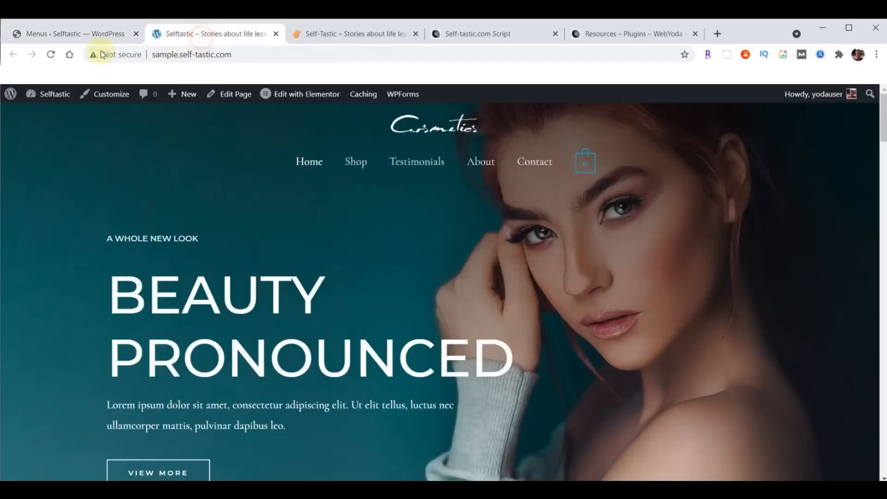
left_click(51, 54)
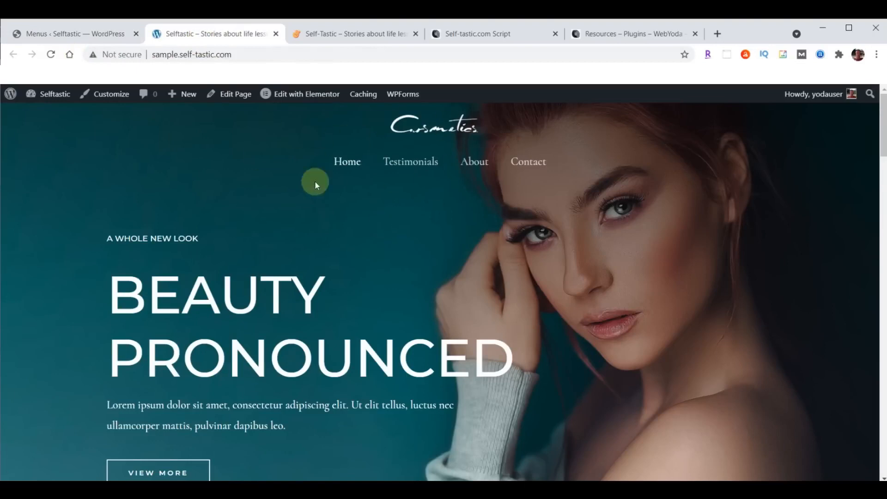
left_click(54, 34)
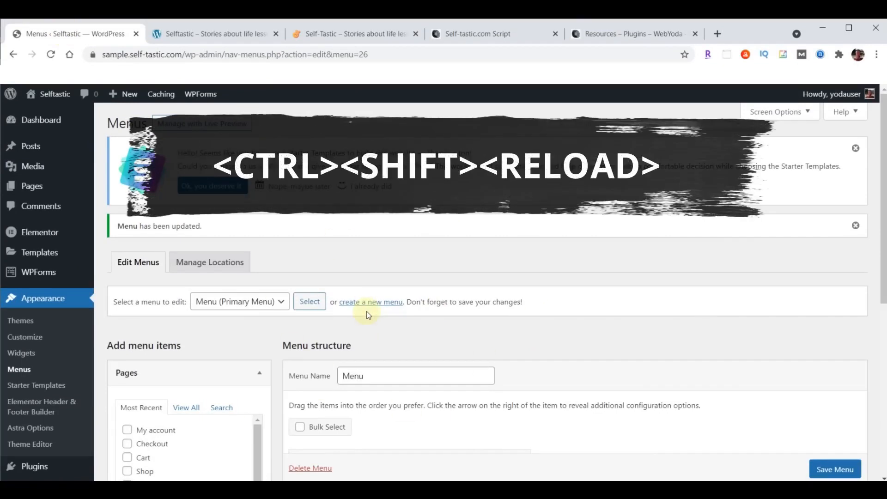
left_click(51, 54, "ctrl+shift")
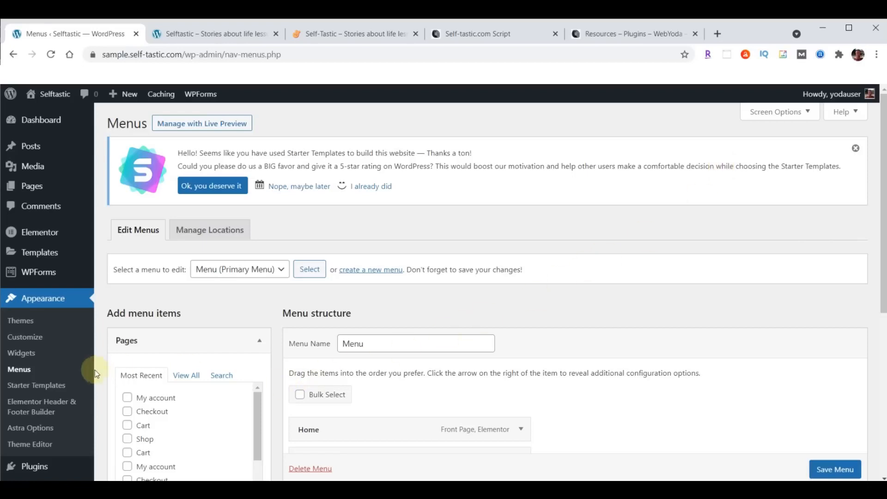
Run a Complete Backup in BackupBuddy and download the 68.53 MB backup zip
scroll(79, 365, "down", 5)
mouse_move(77, 366)
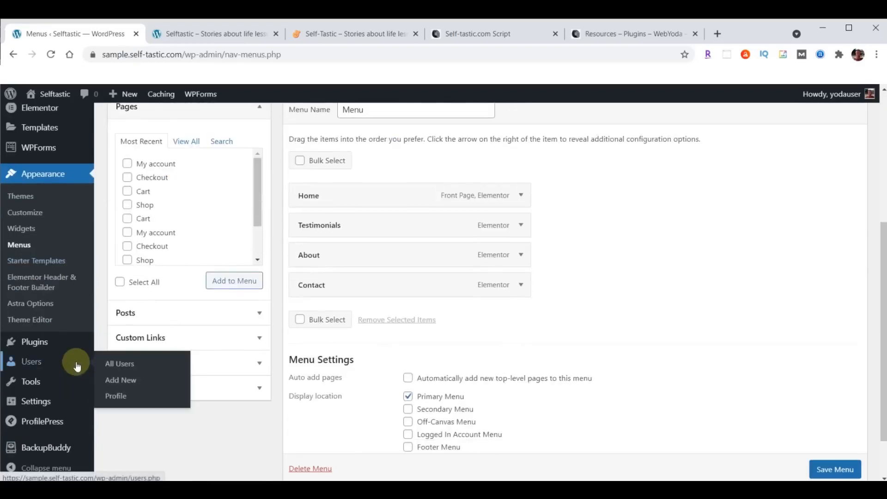
left_click(46, 448)
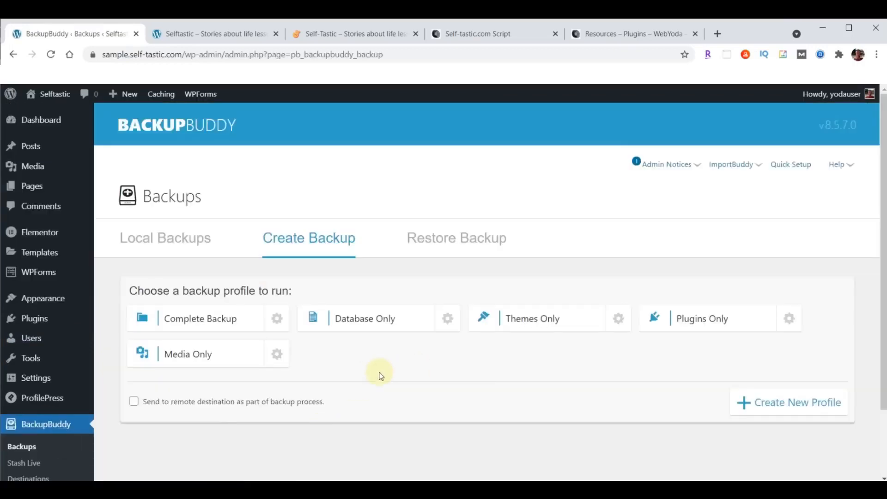
left_click(197, 321)
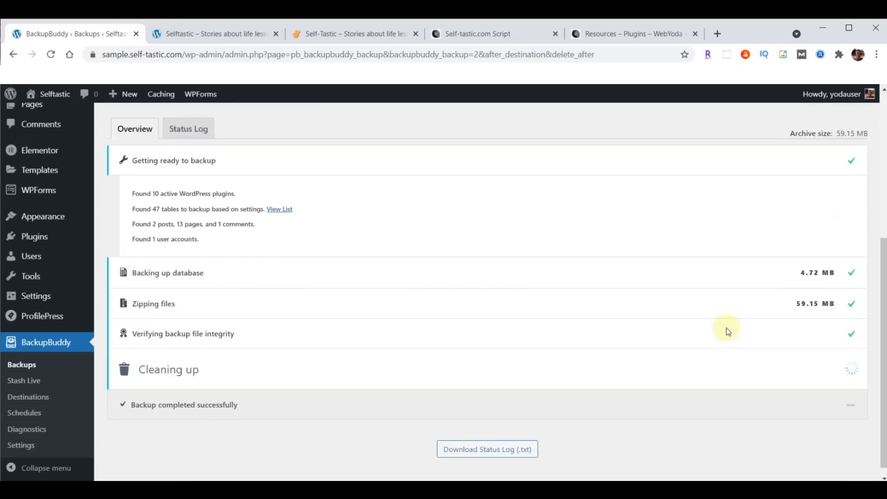
scroll(633, 339, "up", 4)
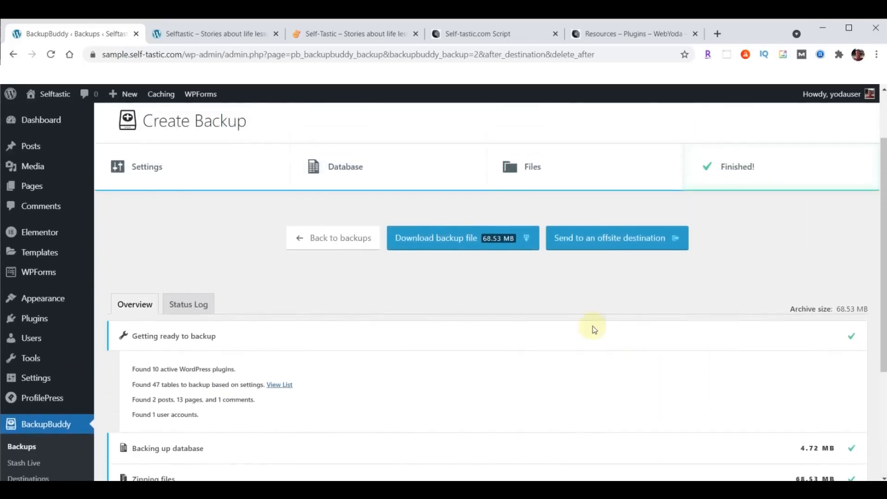
left_click(470, 240)
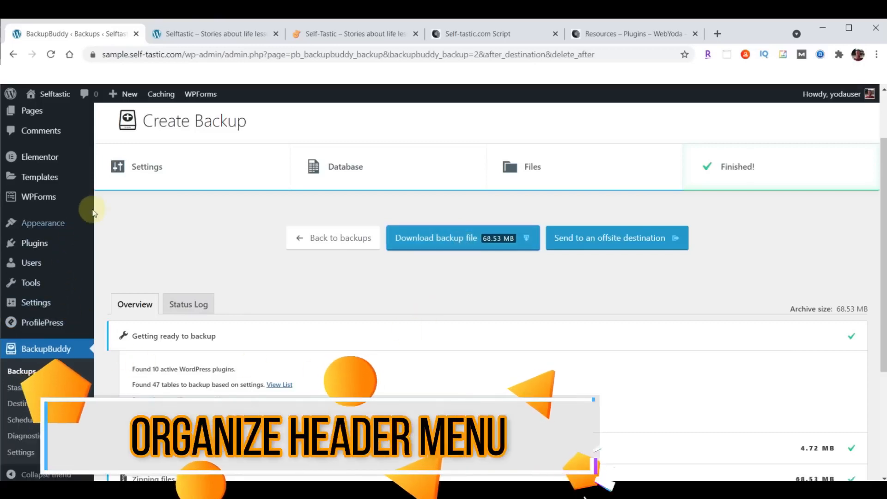
Compare the live Selftastic home page with the Cosmetics sample site, then return to the backup page
left_click(348, 35)
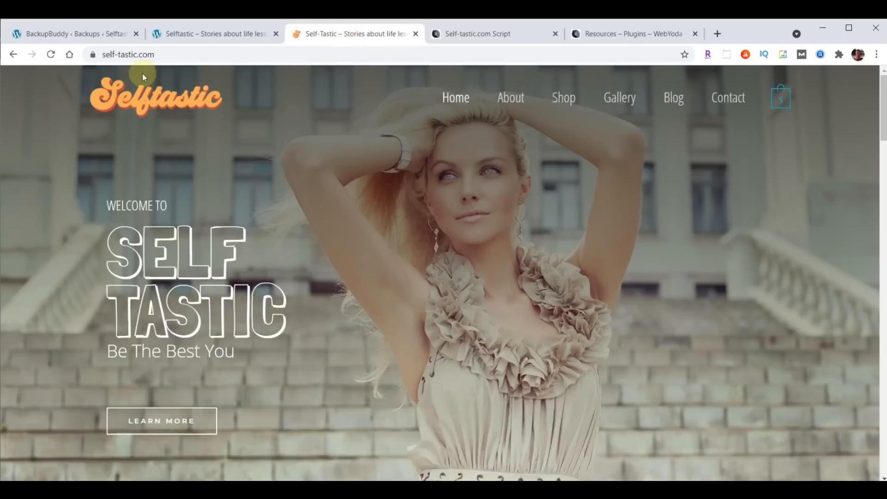
left_click(200, 36)
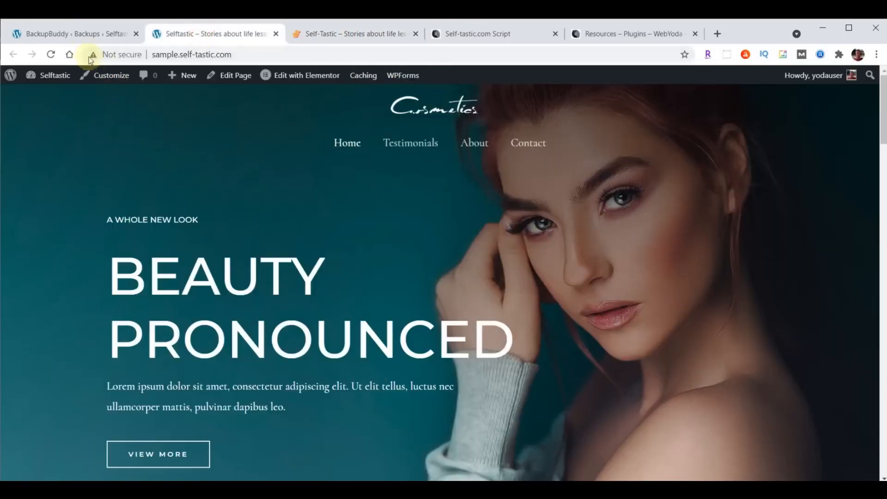
left_click(71, 32)
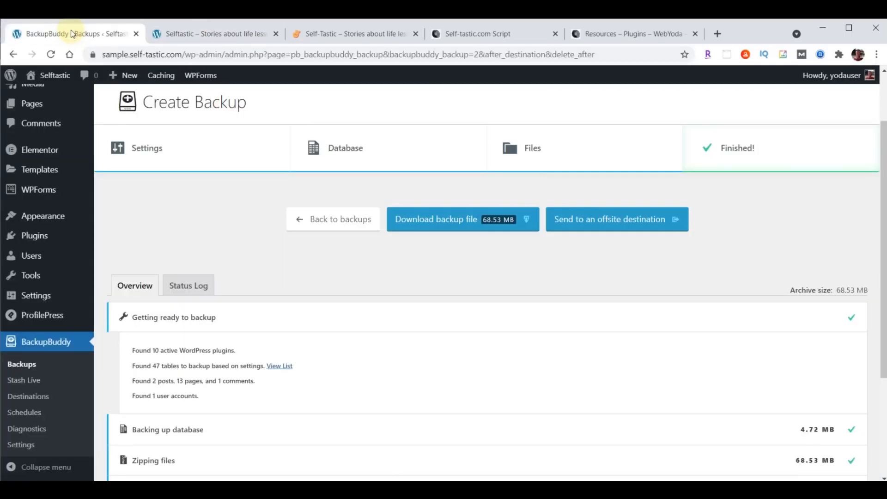
In the Header Builder, place Site Identity & Logo left and Primary Menu right, then open Logo settings
mouse_move(41, 216)
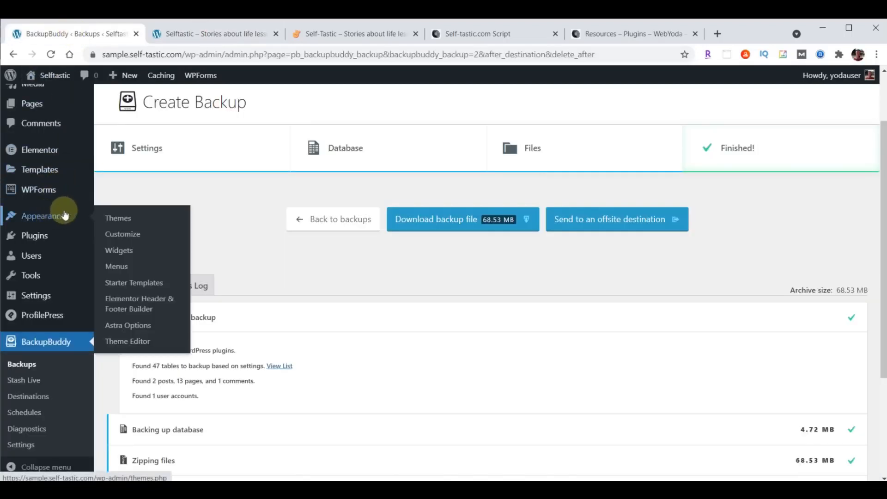
left_click(121, 234)
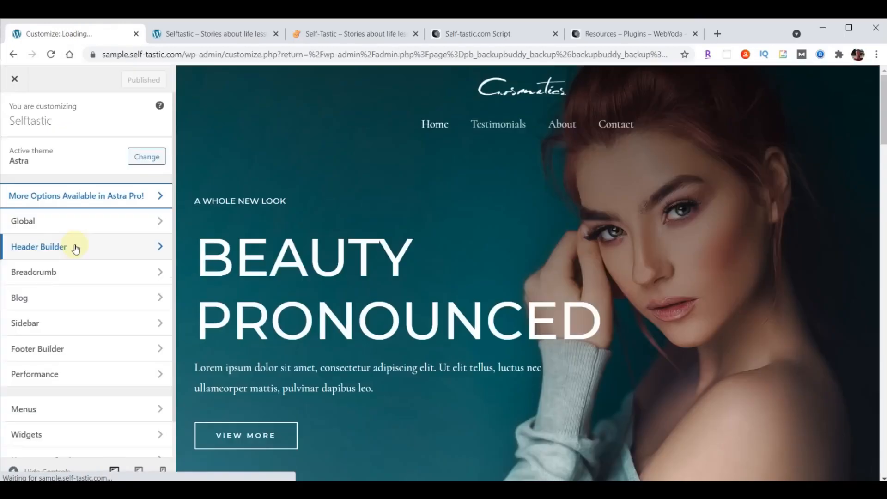
left_click(75, 247)
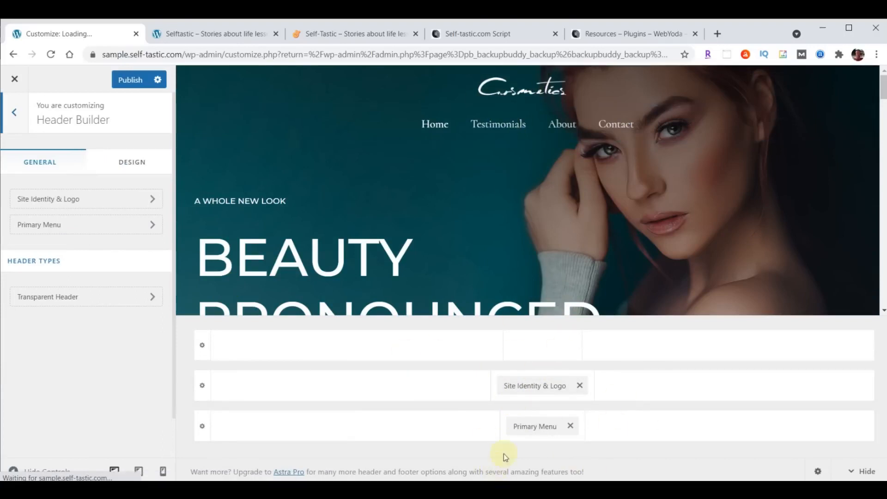
left_click_drag(529, 401, 273, 409)
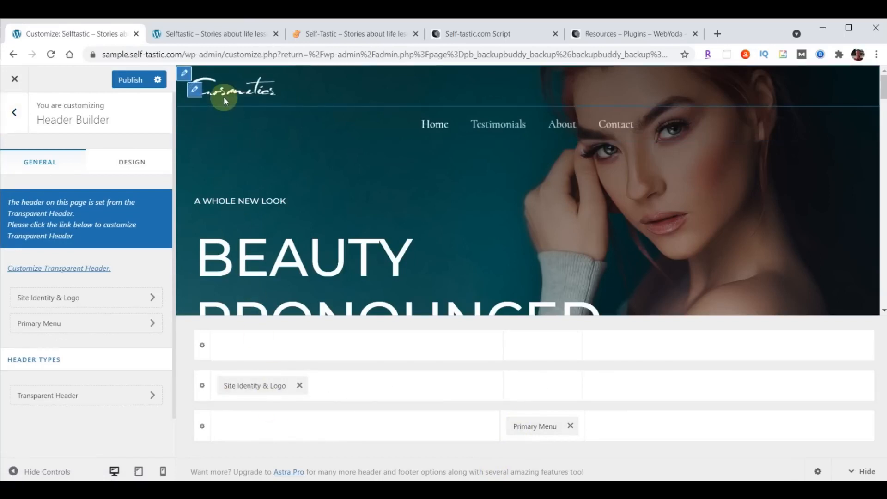
mouse_move(531, 426)
left_mouse_down()
mouse_move(768, 405)
mouse_move(790, 416)
left_mouse_up()
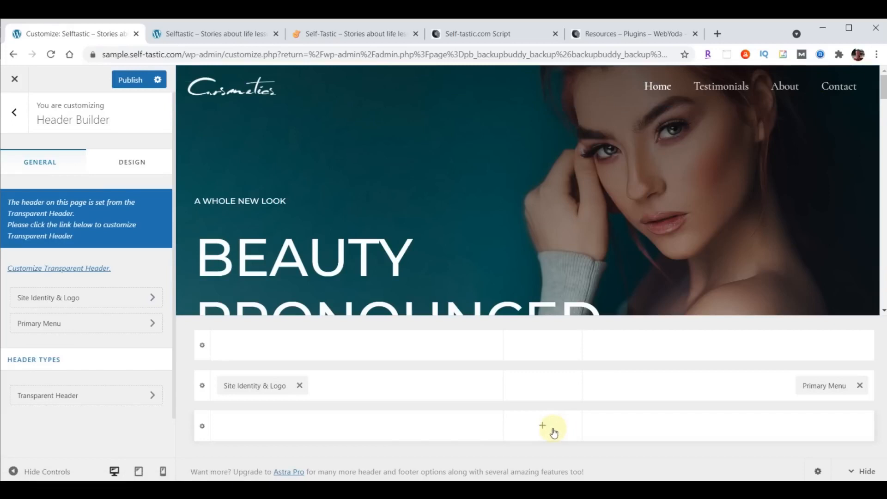
left_click(93, 302)
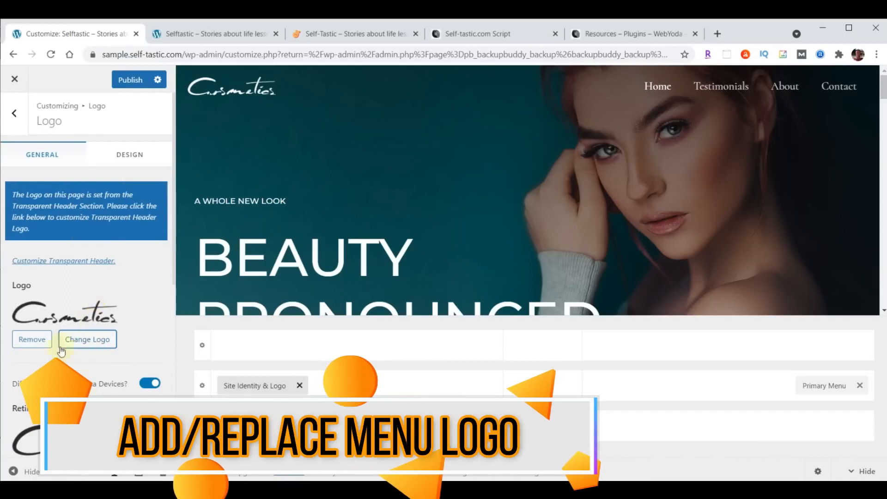
Open the logo image chooser and bring the site content images folder alongside it
left_click(94, 334)
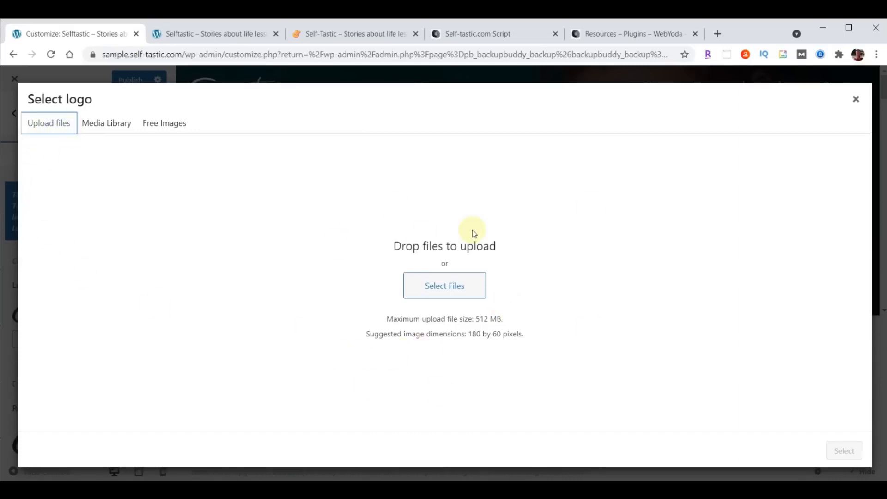
left_click(103, 124)
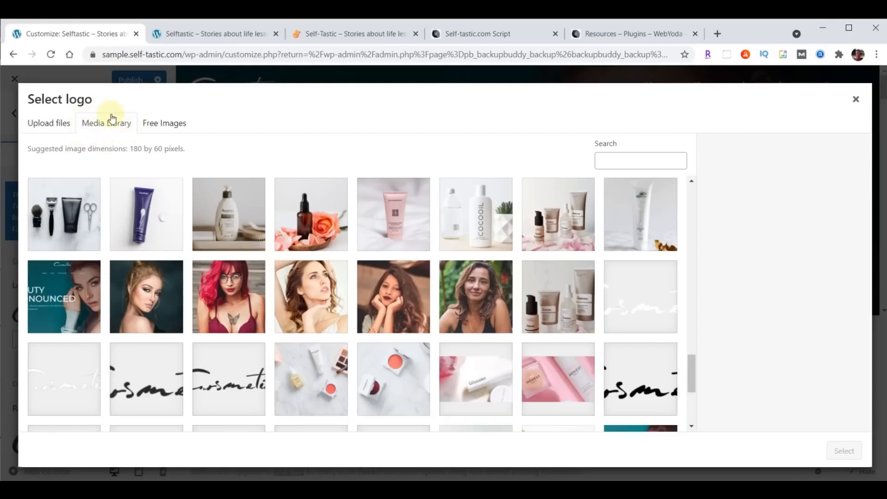
left_click(53, 127)
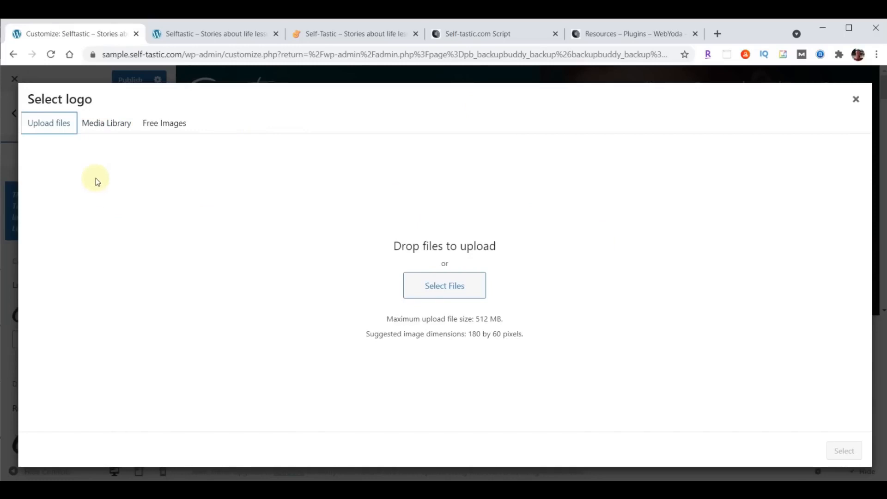
left_click(107, 125)
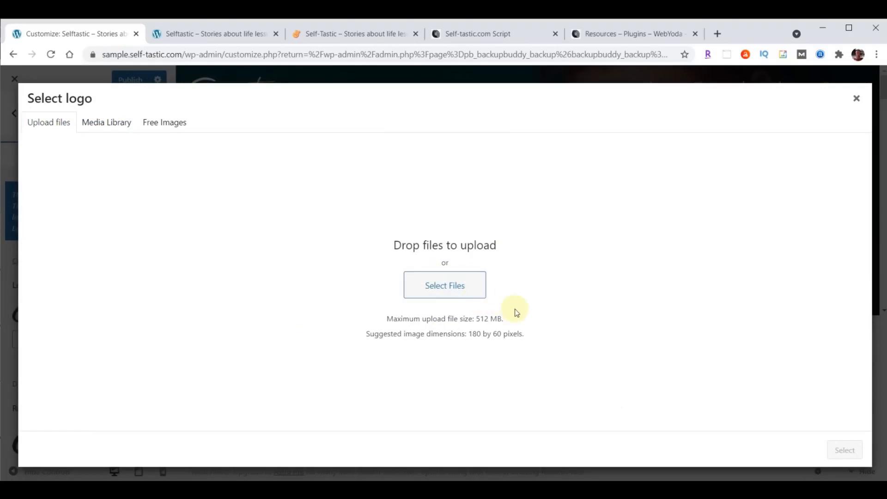
mouse_move(373, 490)
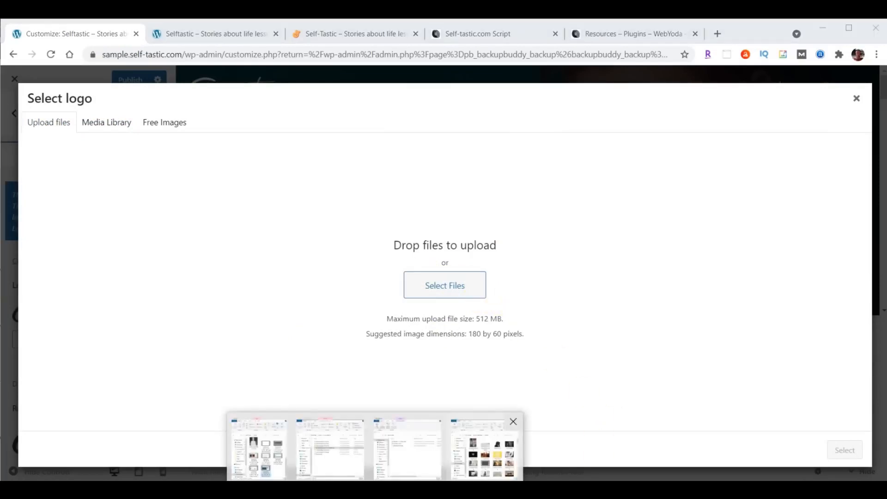
left_click(485, 450)
left_click_drag(693, 87, 716, 83)
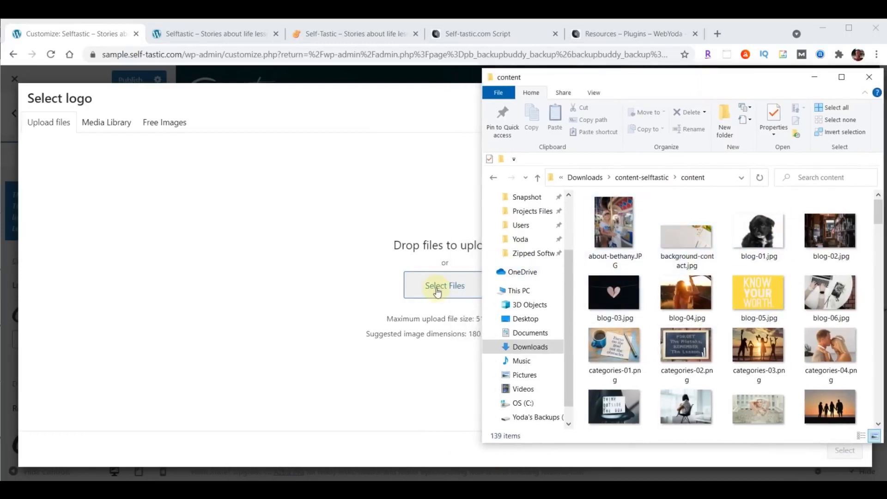
Upload logo-menu.png and set it as the site logo without cropping
scroll(749, 277, "down", 5)
scroll(749, 277, "down", 10)
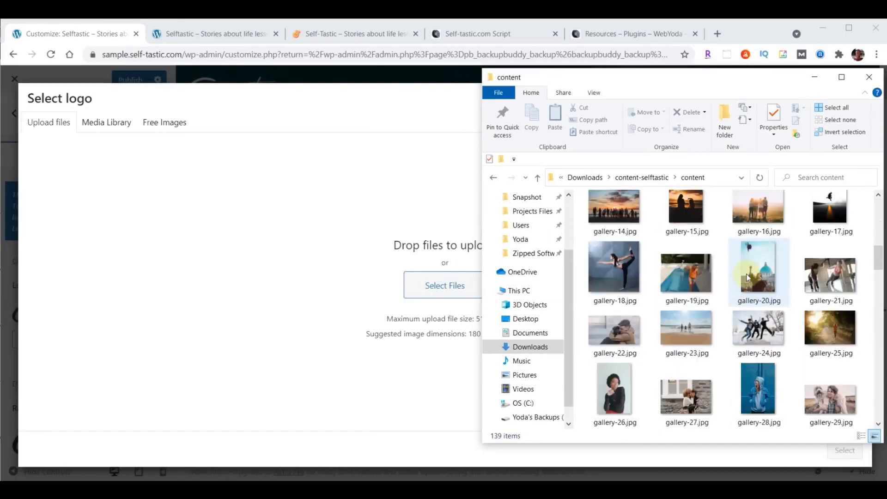
scroll(749, 278, "down", 10)
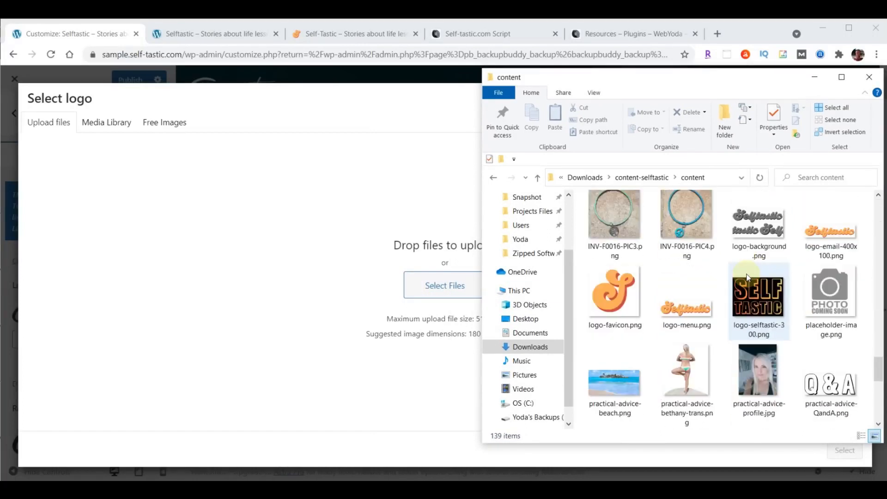
left_click_drag(679, 314, 425, 277)
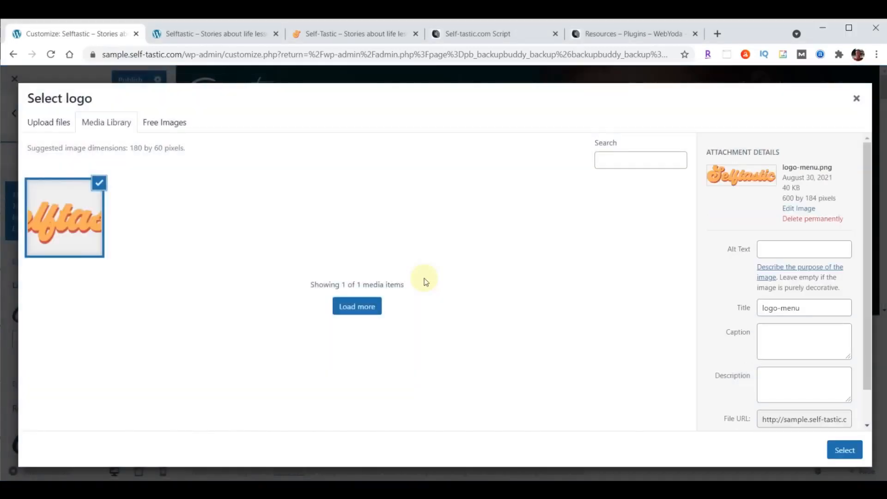
left_click(844, 451)
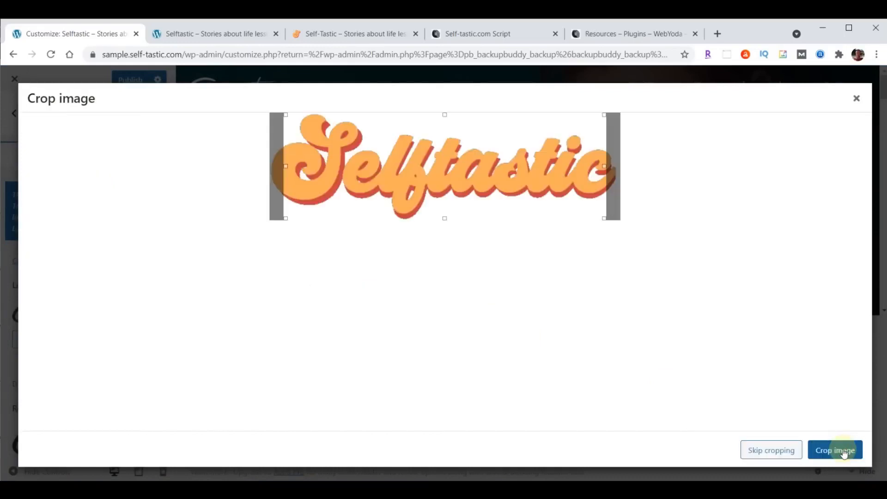
left_click(769, 450)
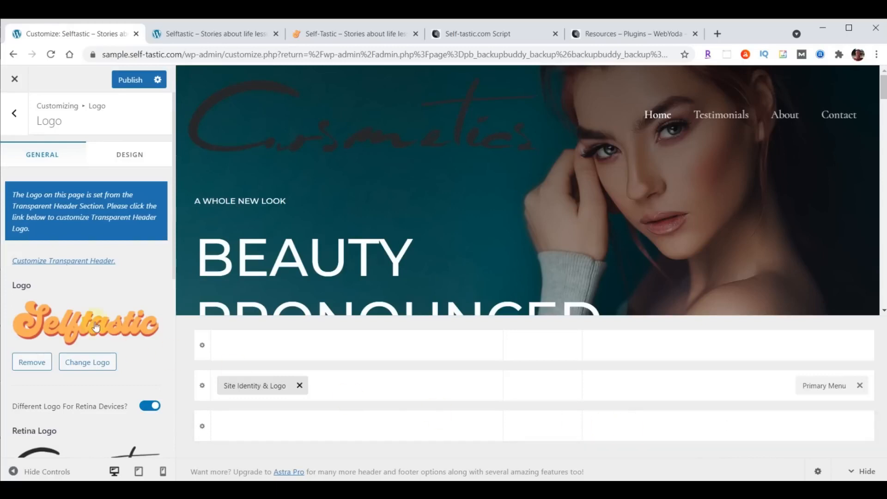
scroll(98, 266, "down", 1)
scroll(101, 269, "down", 1)
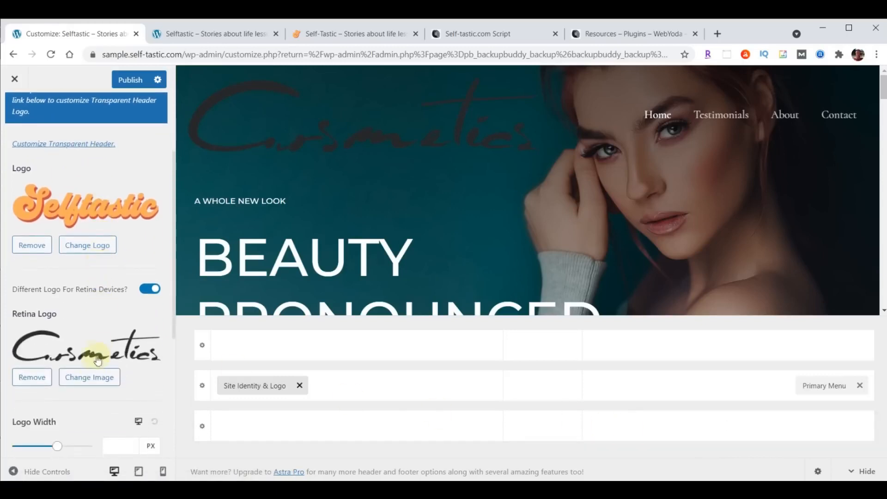
Use the Selftastic logo image as the retina logo
left_click(89, 378)
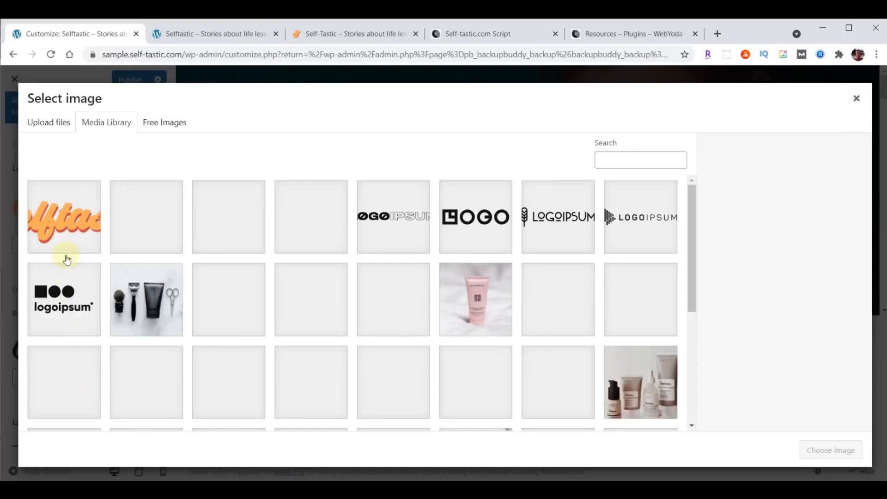
left_click(70, 223)
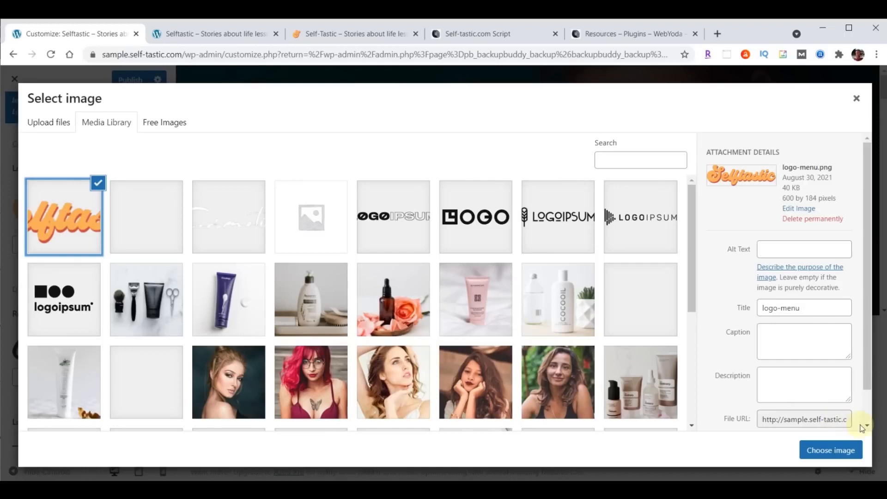
left_click(834, 451)
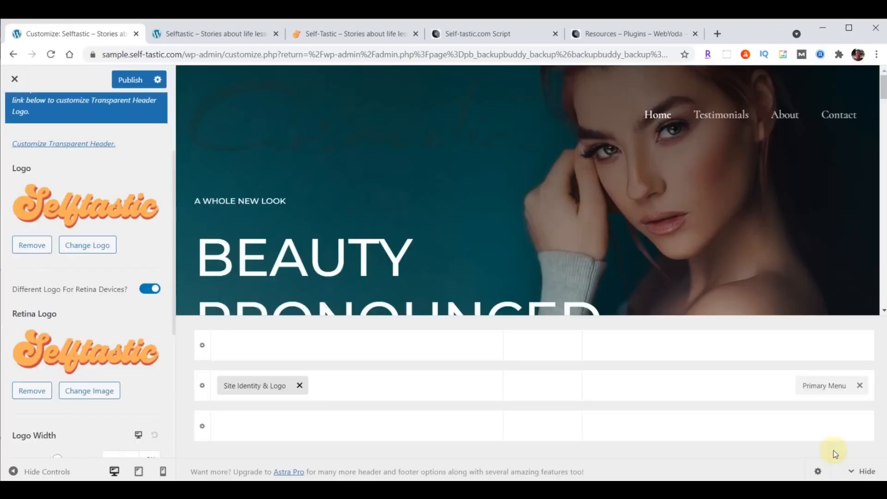
Set the desktop logo width to 230 px and move to the tablet width setting
scroll(155, 305, "down", 3)
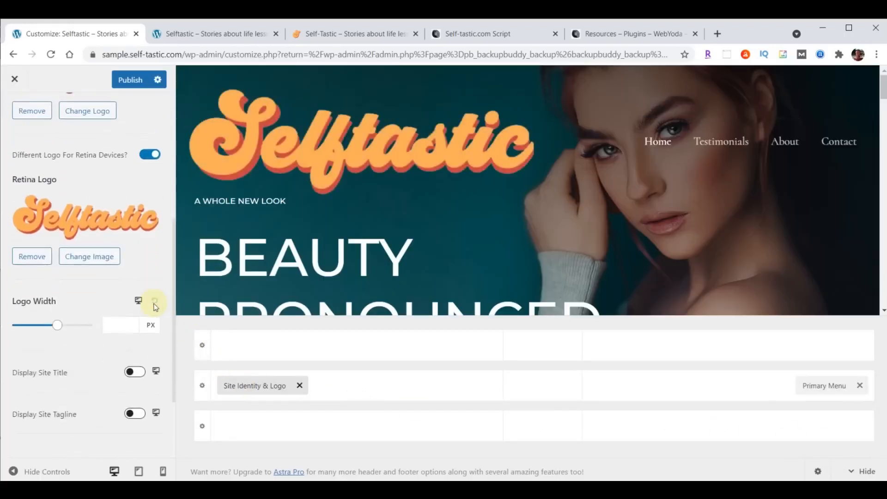
scroll(155, 307, "down", 1)
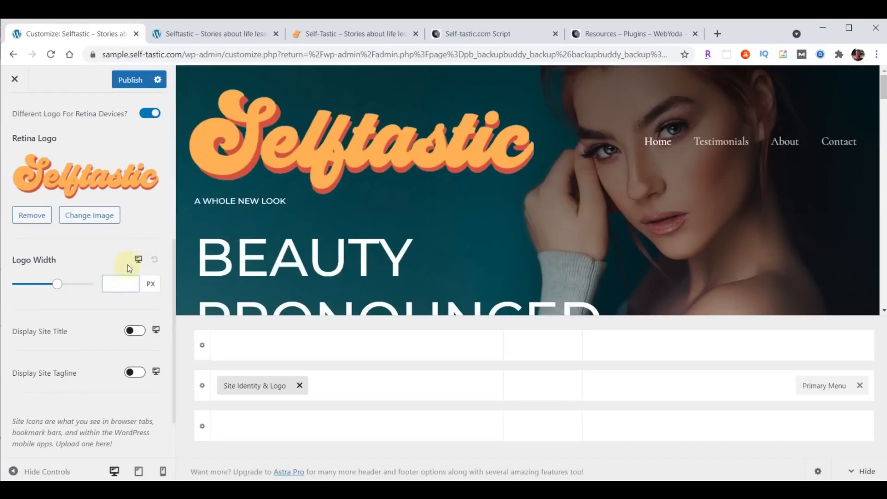
left_click(114, 283)
type("230")
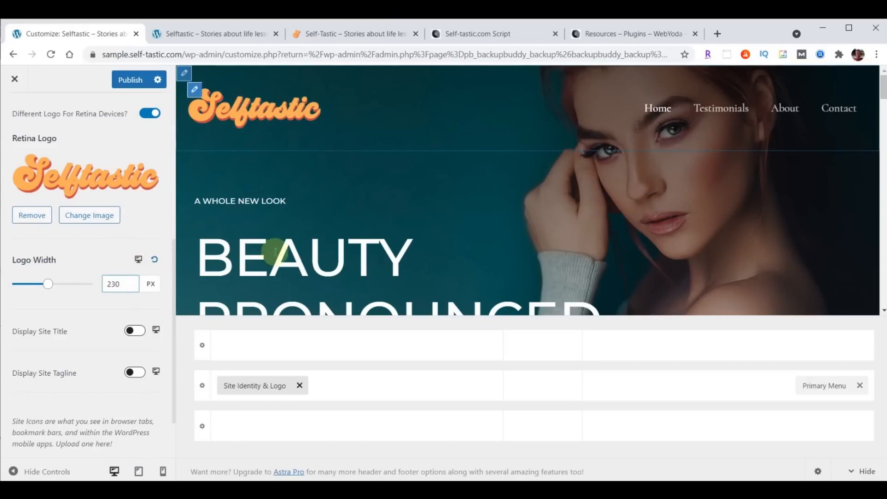
left_click(138, 258)
Set the tablet logo width to 200 px, logo on the left and menu toggle on the right
left_click(133, 315)
left_click(116, 305)
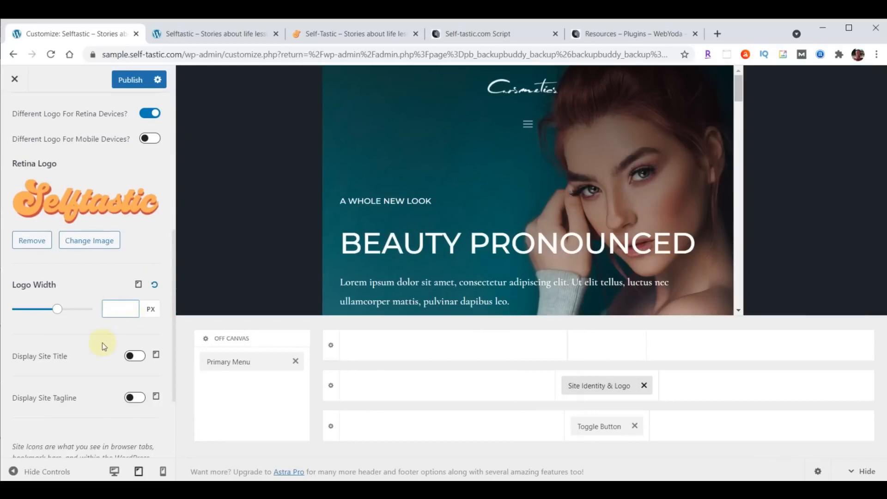
type("200")
left_click_drag(594, 386, 404, 395)
left_click_drag(616, 425, 752, 400)
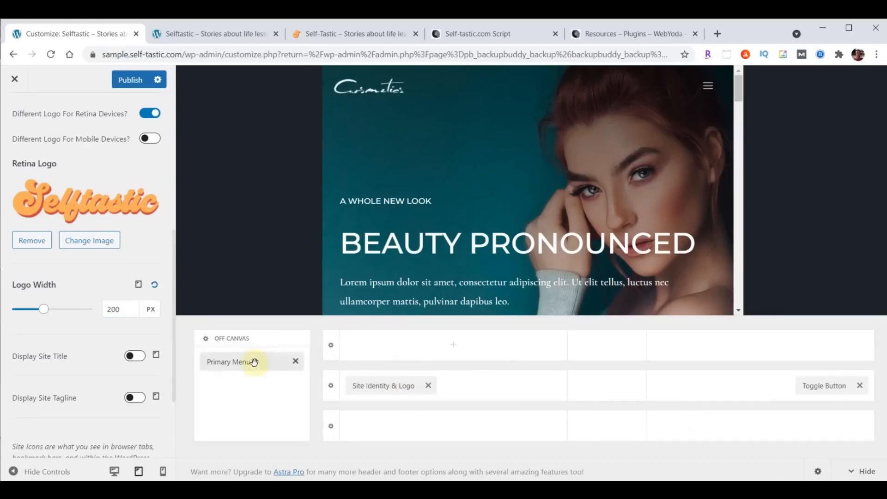
Set the mobile logo width to 180 px
left_click(139, 286)
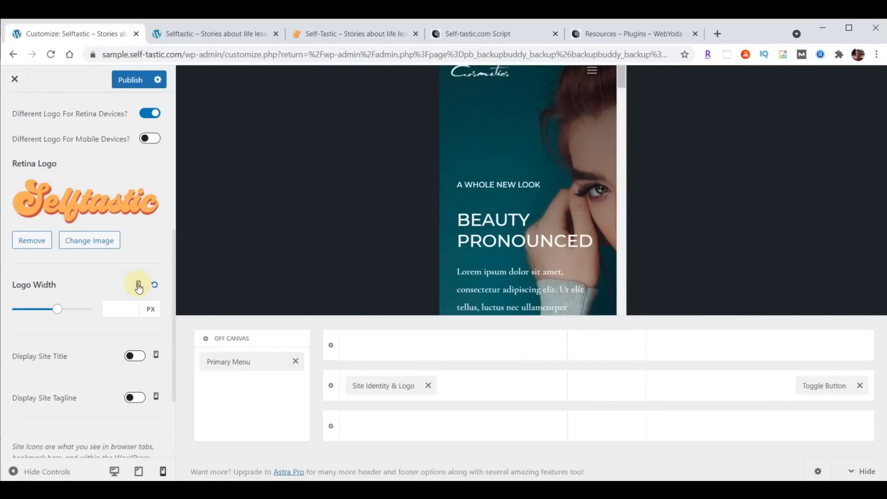
left_click(121, 307)
type("180")
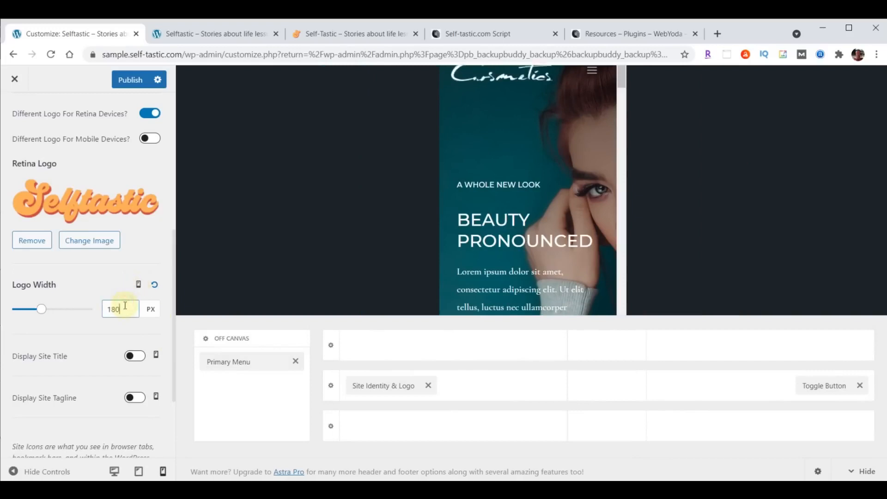
scroll(70, 328, "down", 1)
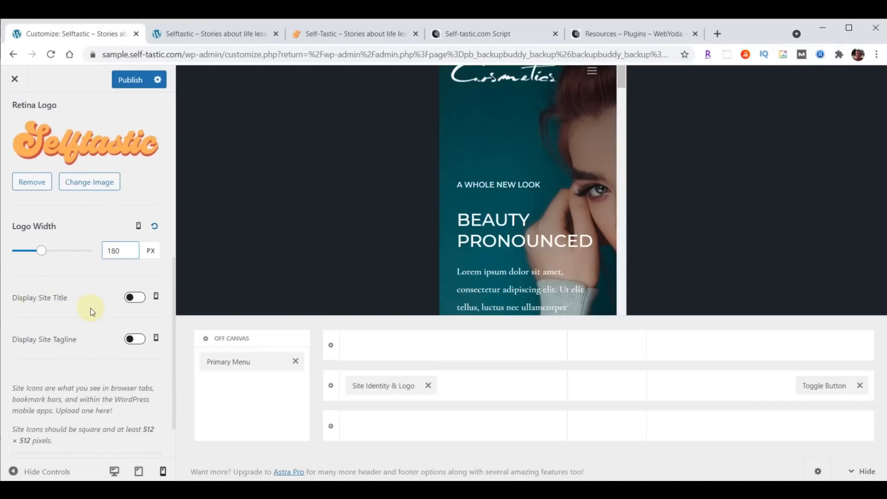
scroll(90, 309, "down", 1)
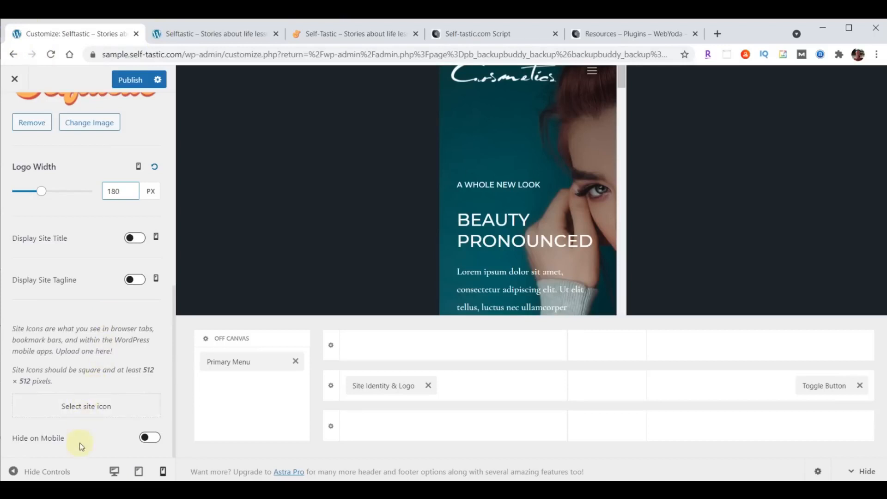
Upload logo-favicon.png, select it as the site icon and crop it
left_click(84, 407)
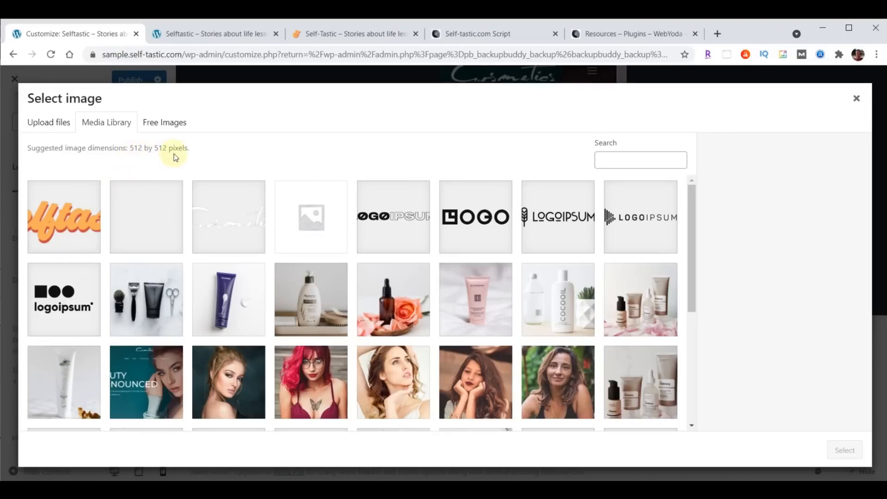
key("alt+Tab")
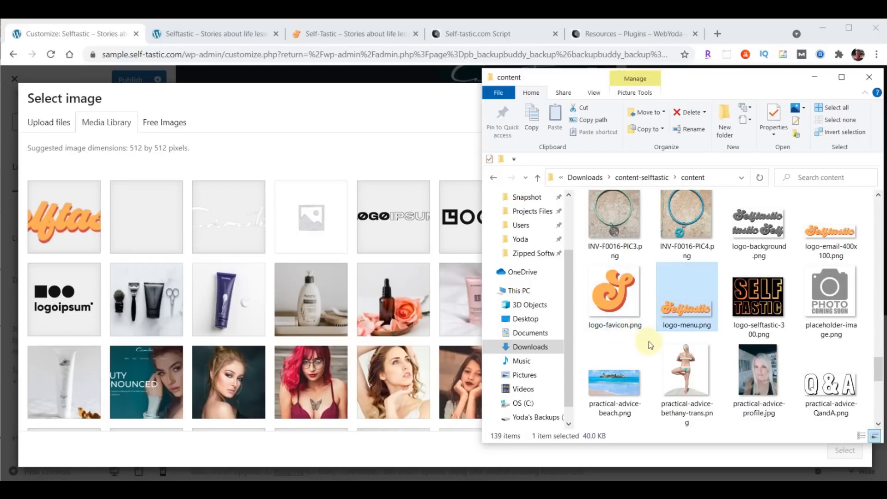
left_click_drag(614, 294, 287, 266)
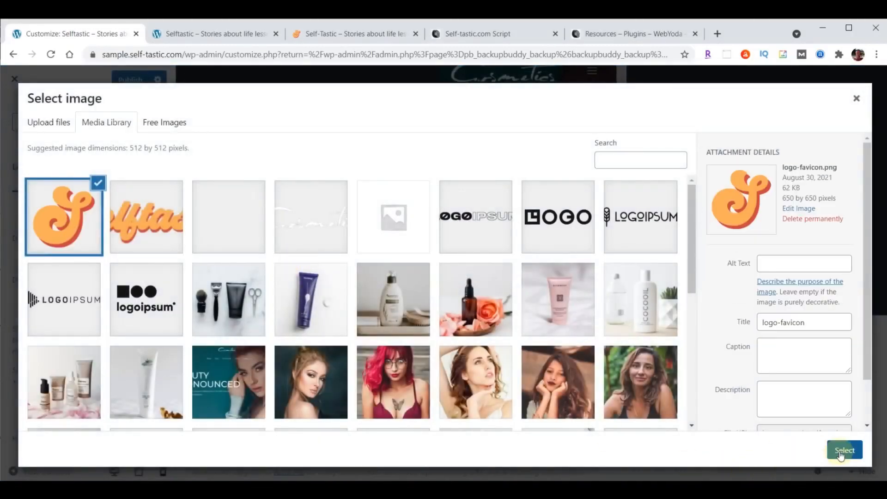
left_click(841, 455)
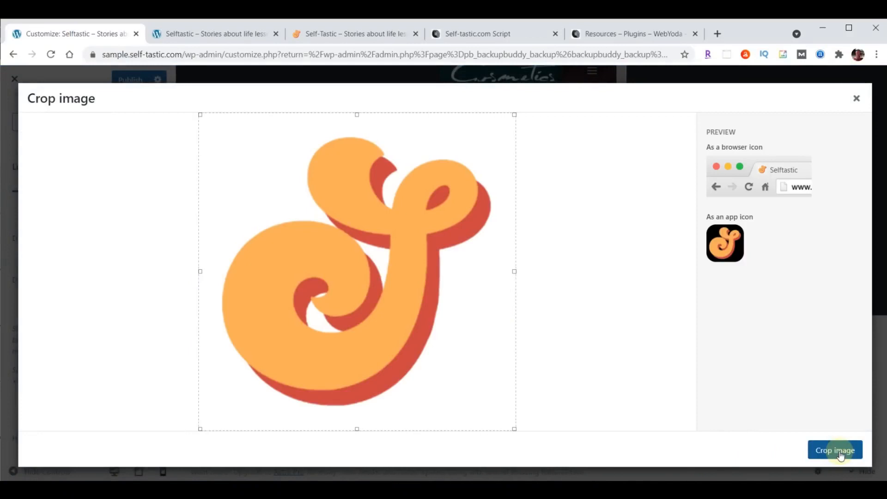
left_click(841, 454)
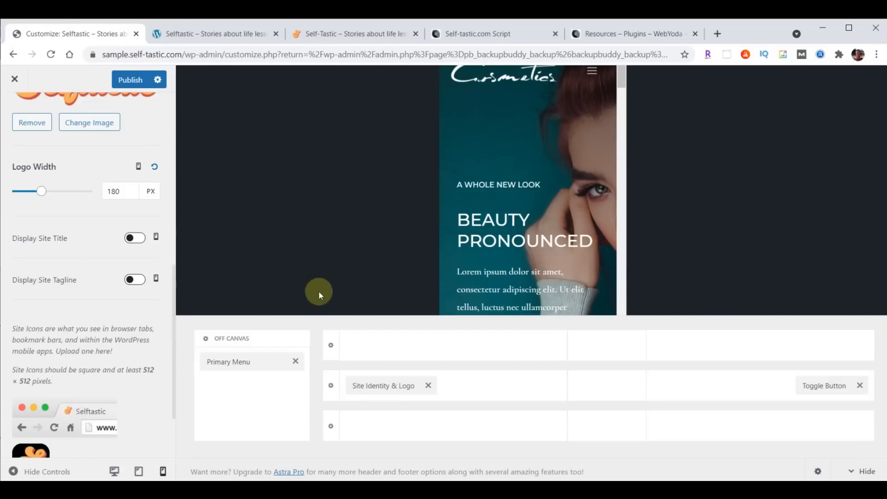
Publish the customizer changes, reload the live home page, and go back to the customizer
left_click(128, 81)
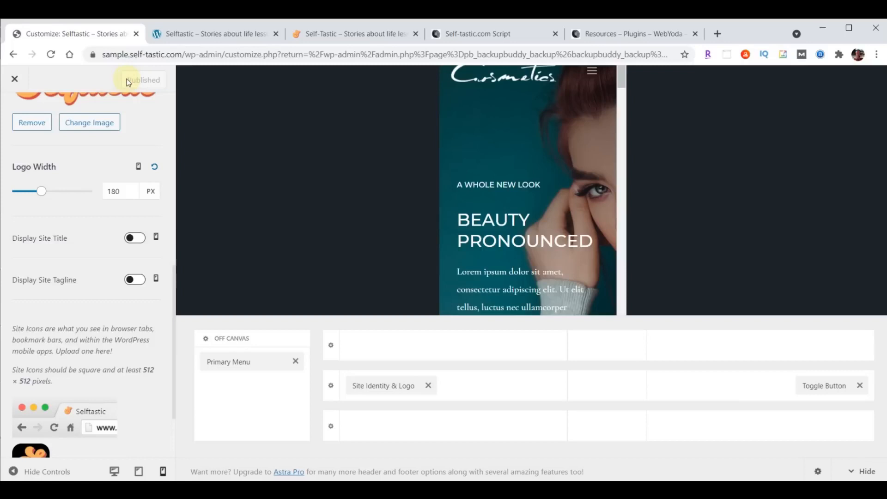
left_click(208, 34)
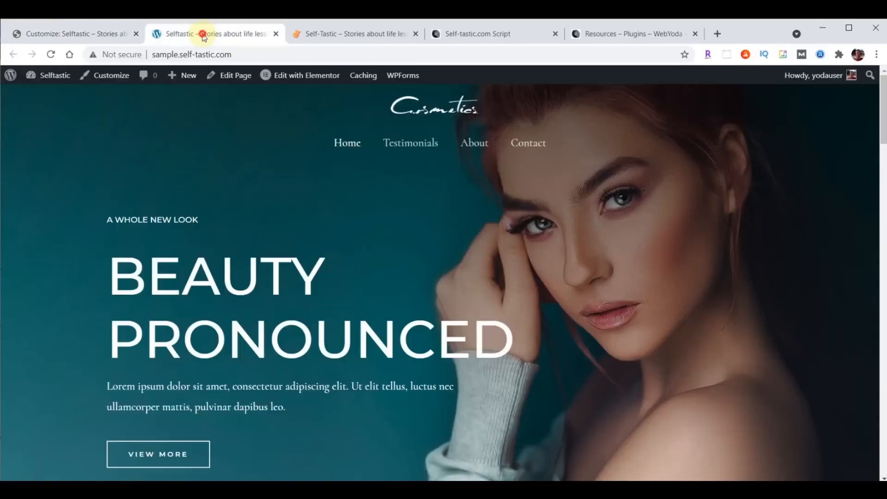
left_click(52, 54)
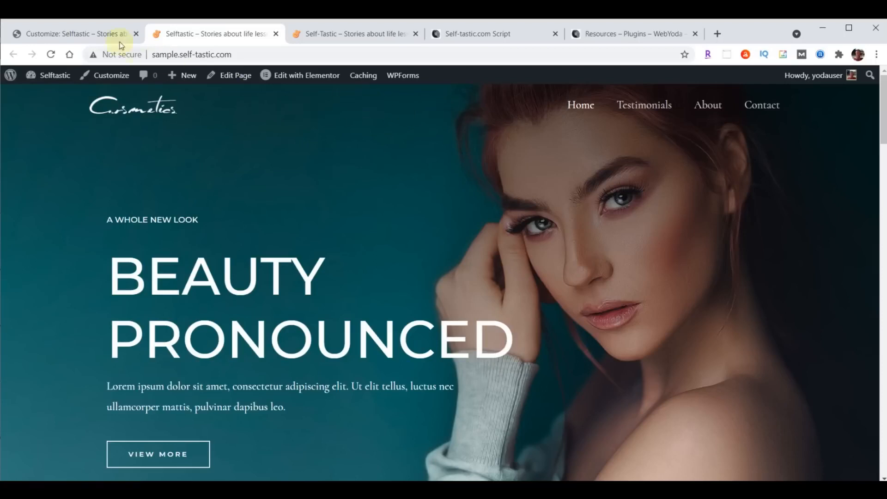
left_click(71, 30)
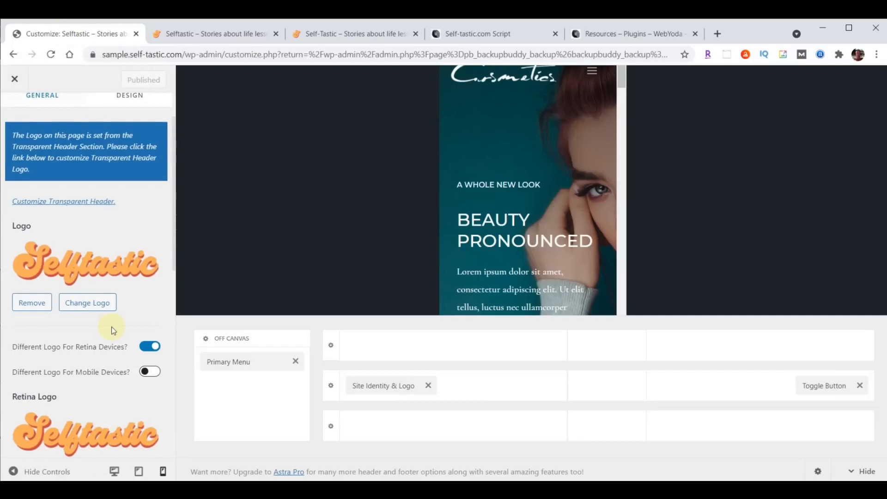
Set the Selftastic image as the transparent header logo
scroll(98, 357, "up", 2)
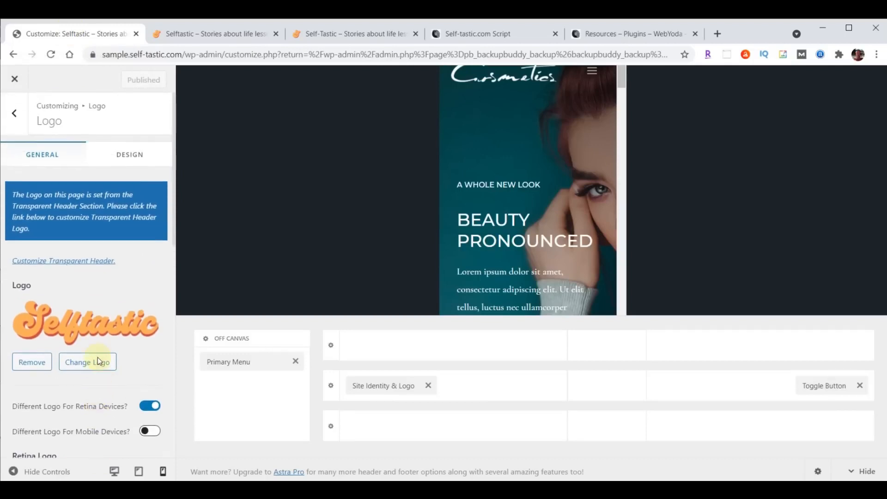
left_click(74, 265)
scroll(73, 266, "down", 4)
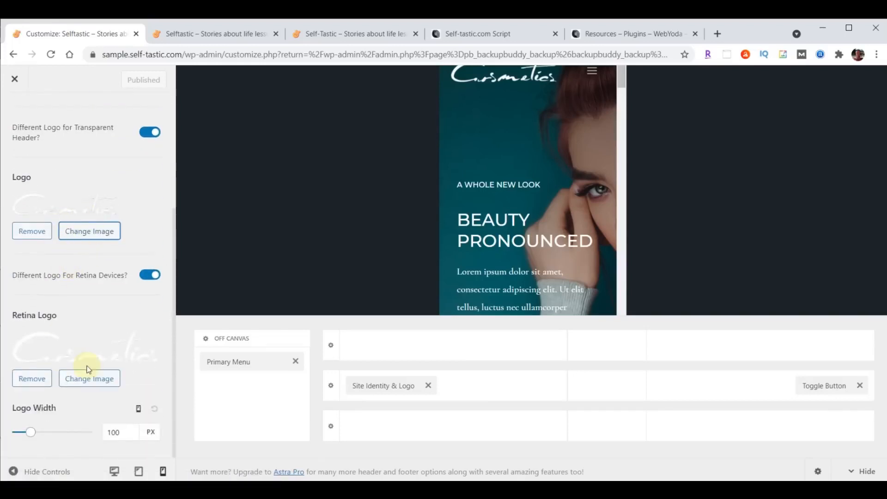
left_click(89, 237)
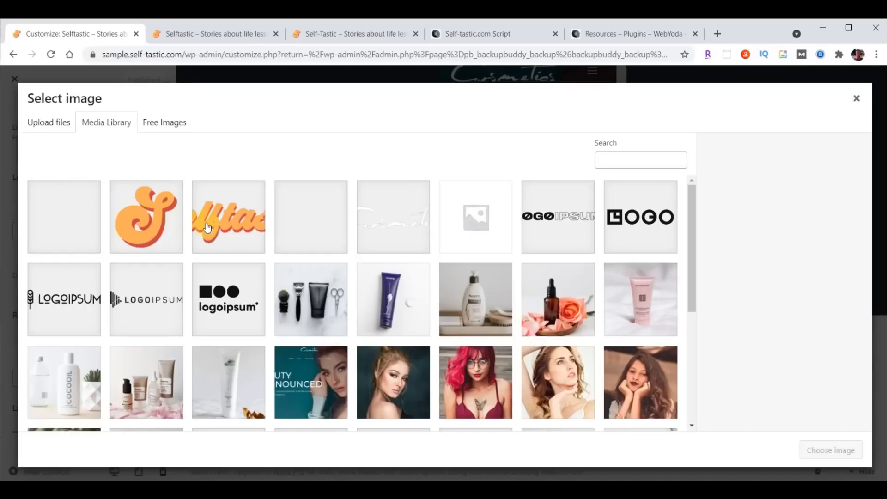
left_click(207, 228)
left_click(830, 451)
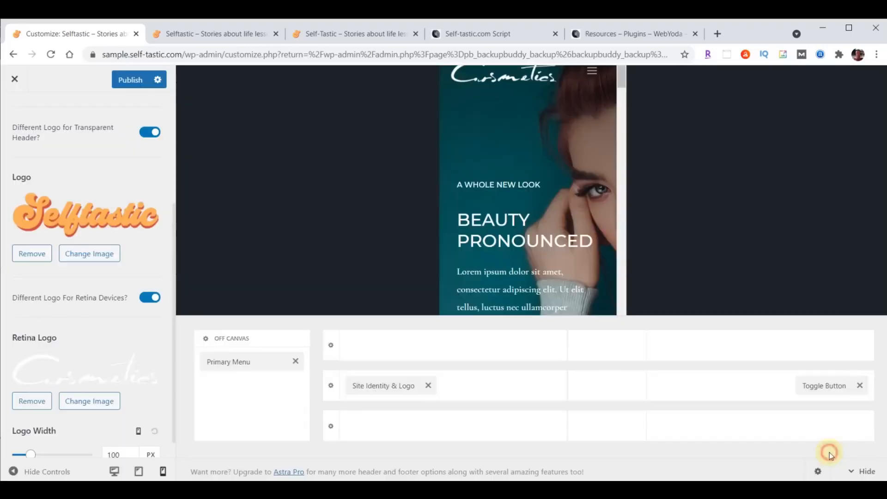
Set the Selftastic image as the transparent header's retina logo
left_click(86, 403)
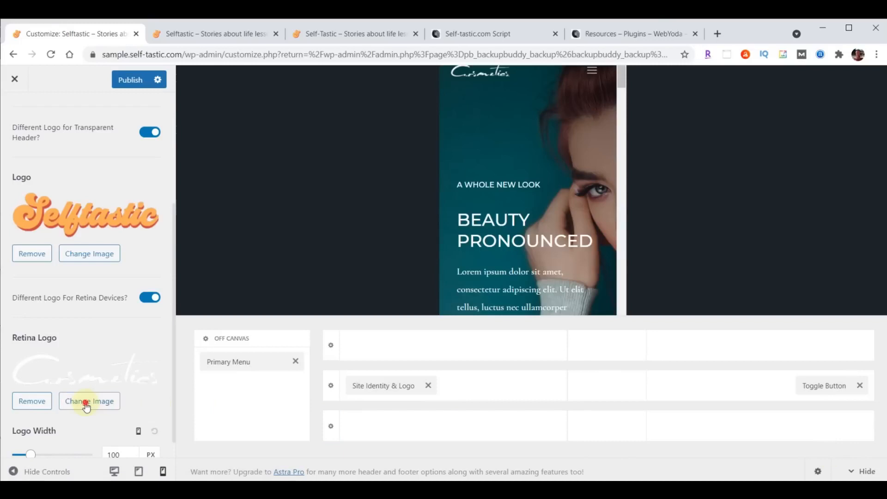
left_click(221, 224)
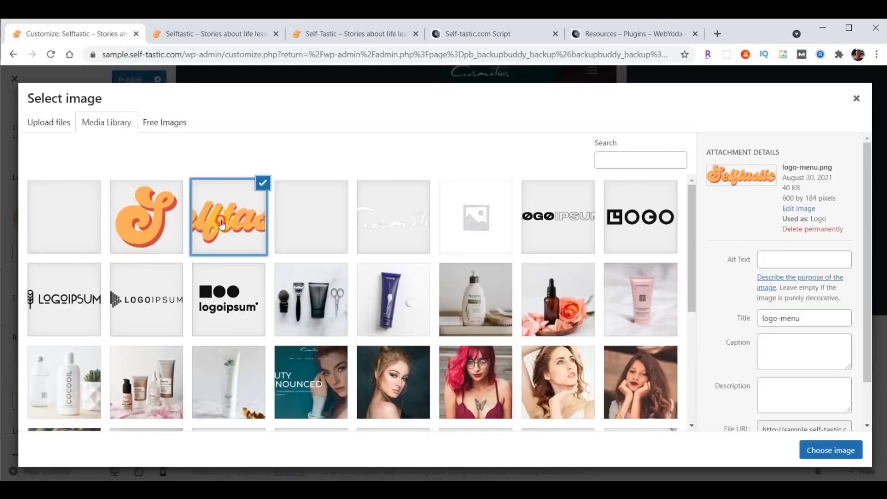
left_click(825, 451)
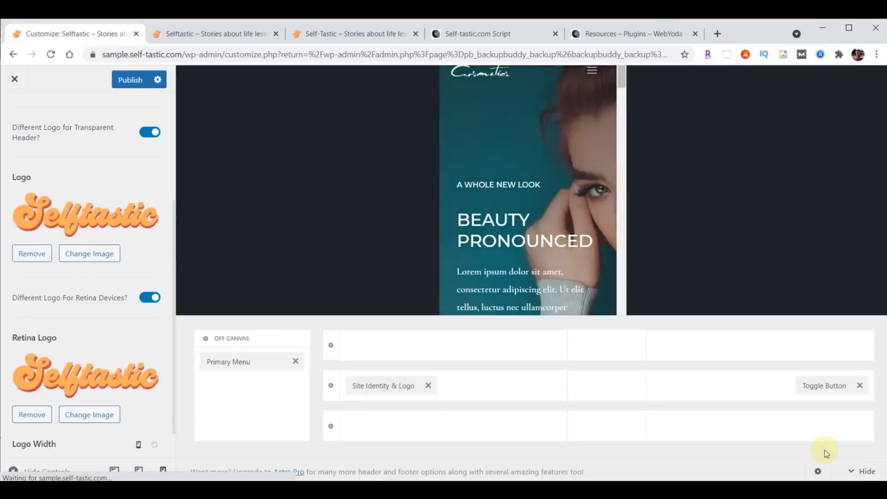
scroll(106, 293, "down", 1)
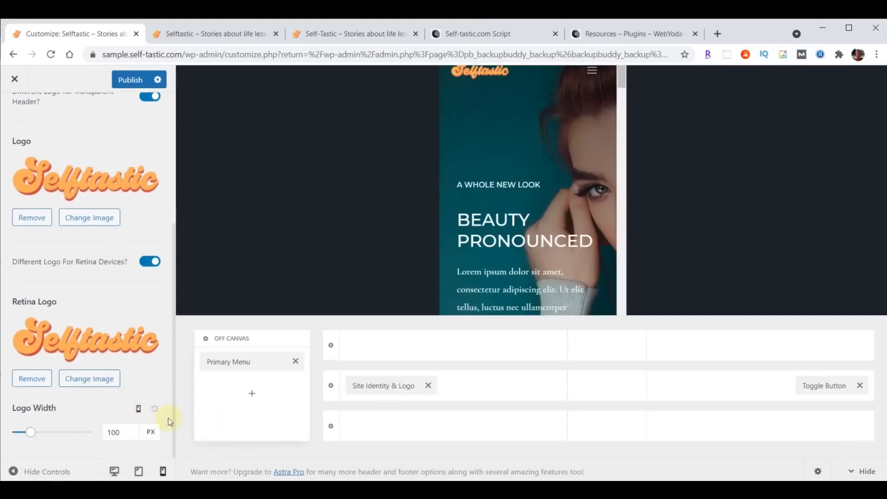
Enter logo widths of 230 px desktop, 200 px tablet and 180 px mobile, then publish
left_click(138, 410)
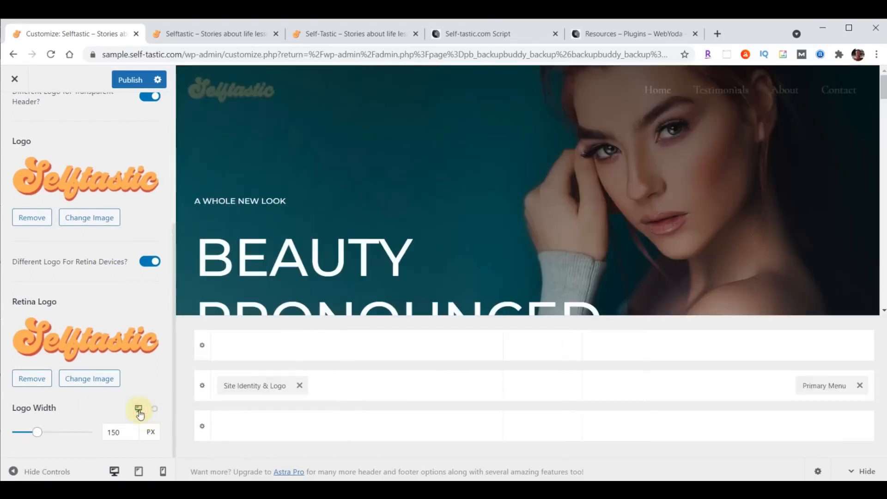
left_click_drag(123, 432, 90, 439)
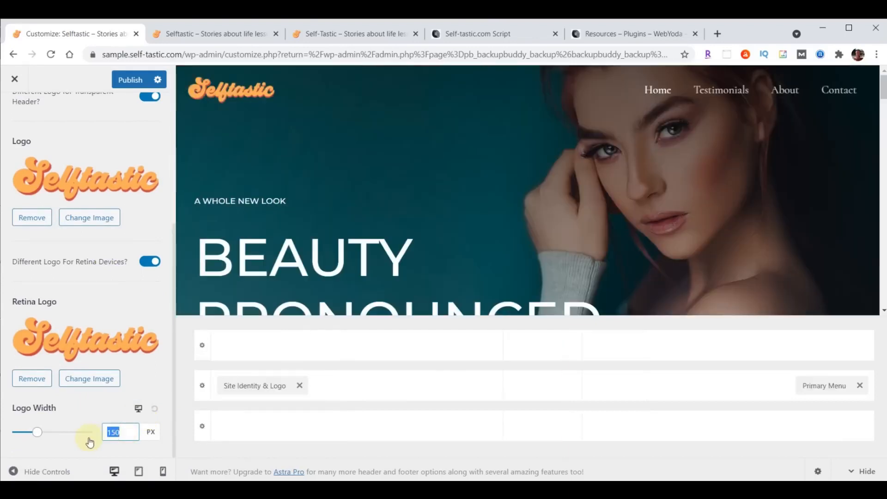
type("230")
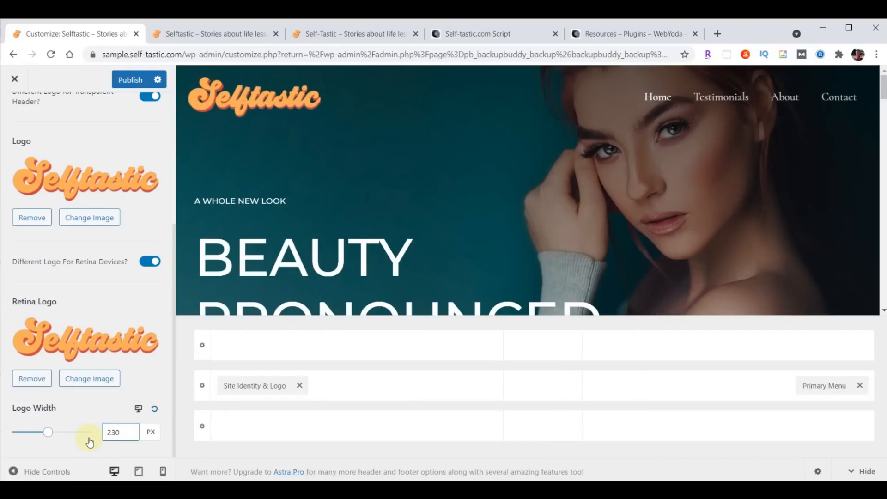
left_click(139, 408)
left_click_drag(129, 429, 99, 430)
type("200")
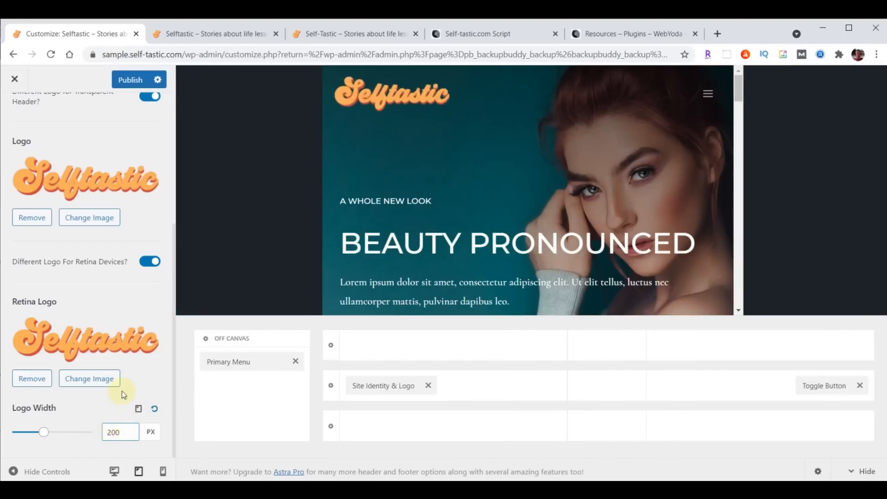
left_click(138, 409)
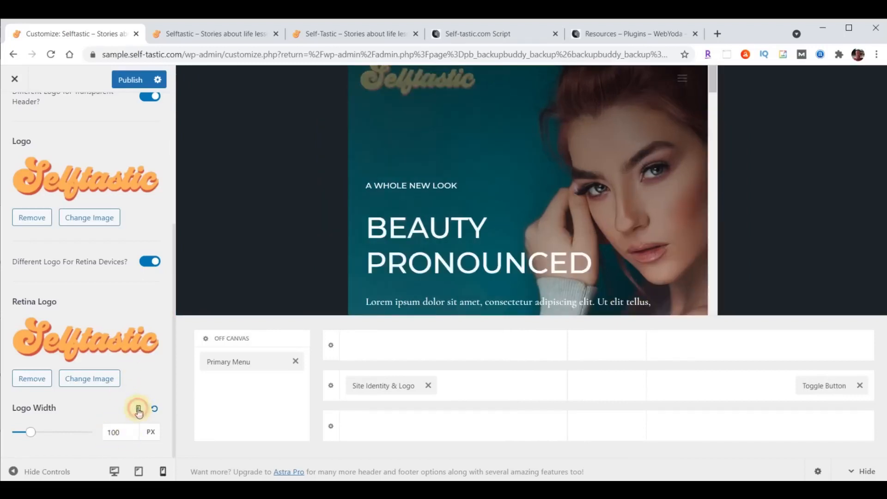
left_click_drag(132, 432, 109, 431)
type("180")
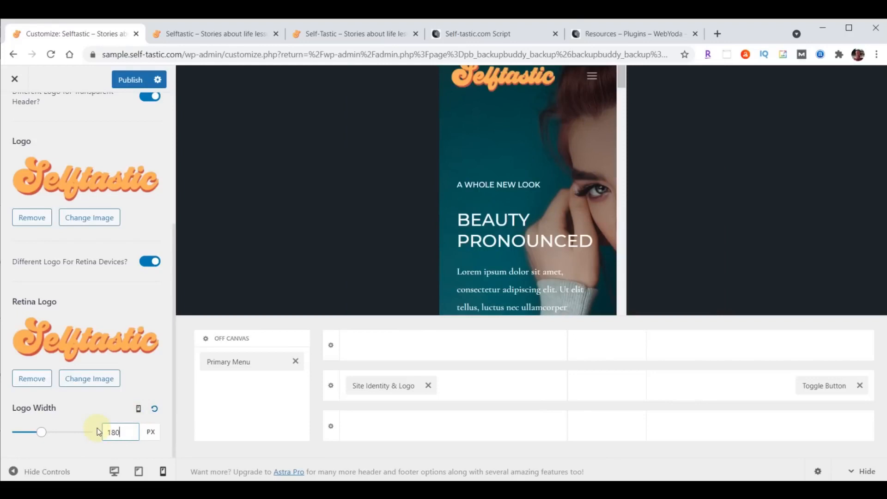
left_click(128, 82)
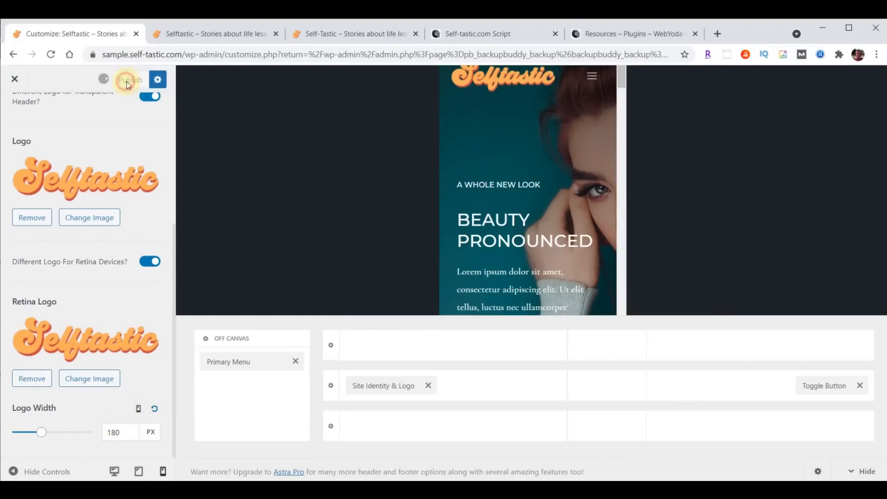
Reload the live site to check the Selftastic logo, then exit the customizer
left_click(163, 33)
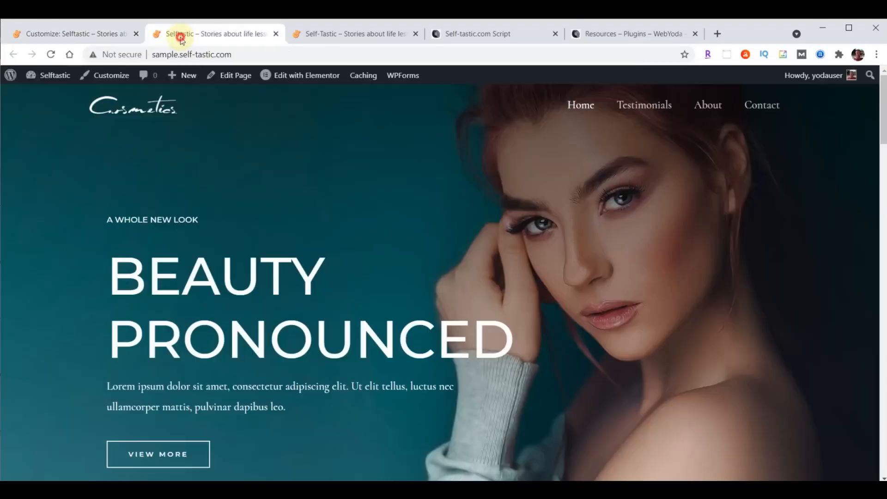
left_click(51, 54)
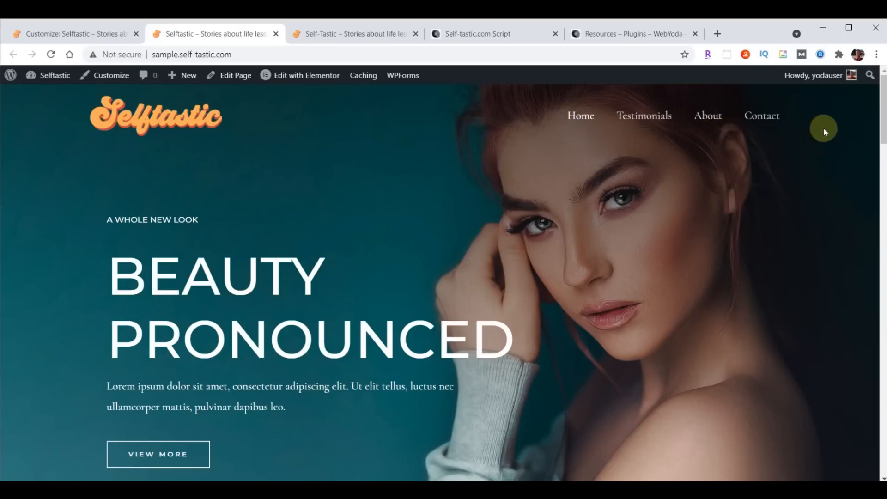
left_click(73, 34)
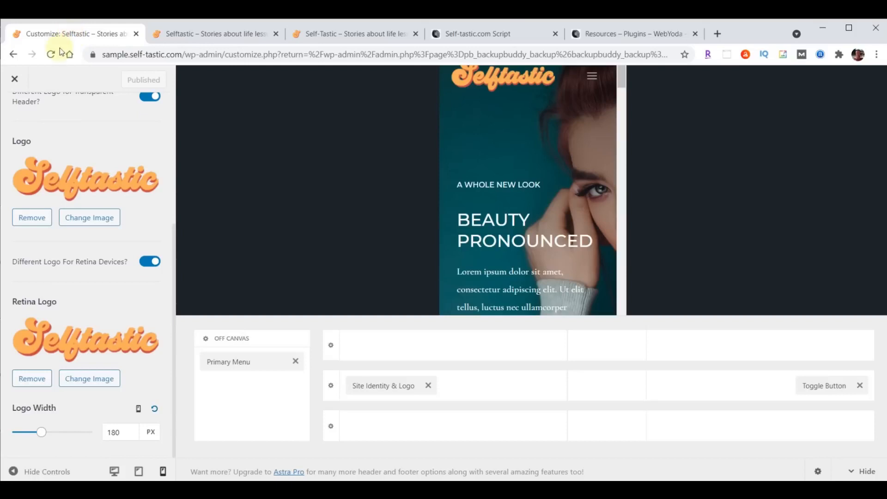
left_click(14, 81)
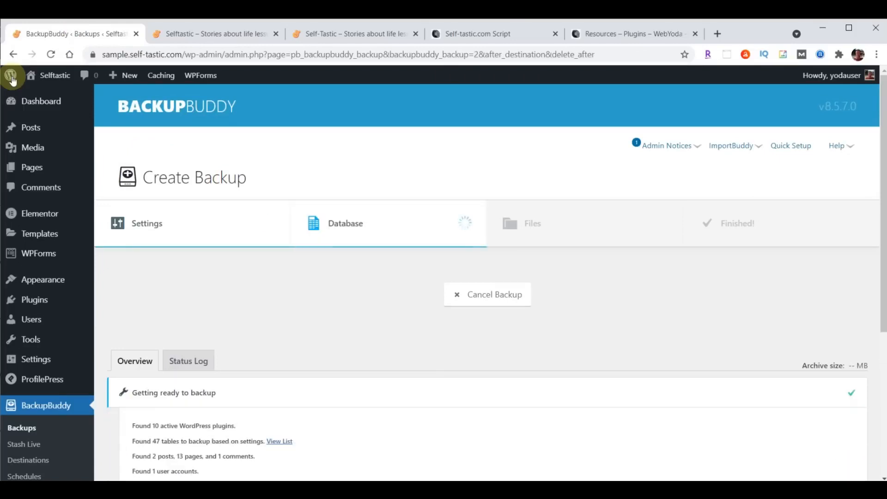
Open the Primary Menu's font settings in the customizer's header builder
mouse_move(35, 279)
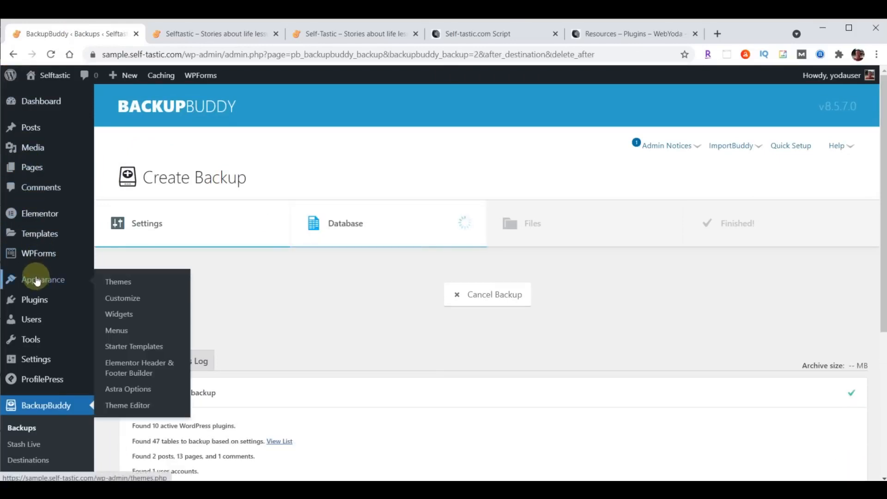
left_click(121, 298)
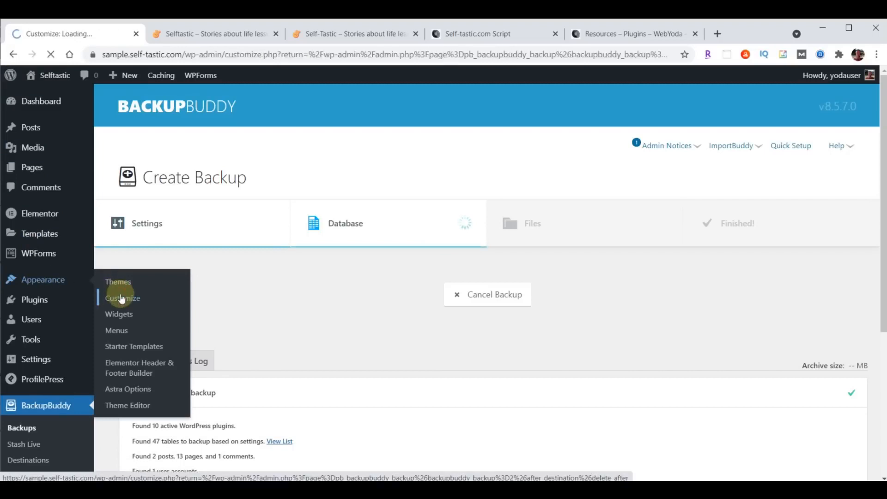
left_click(40, 248)
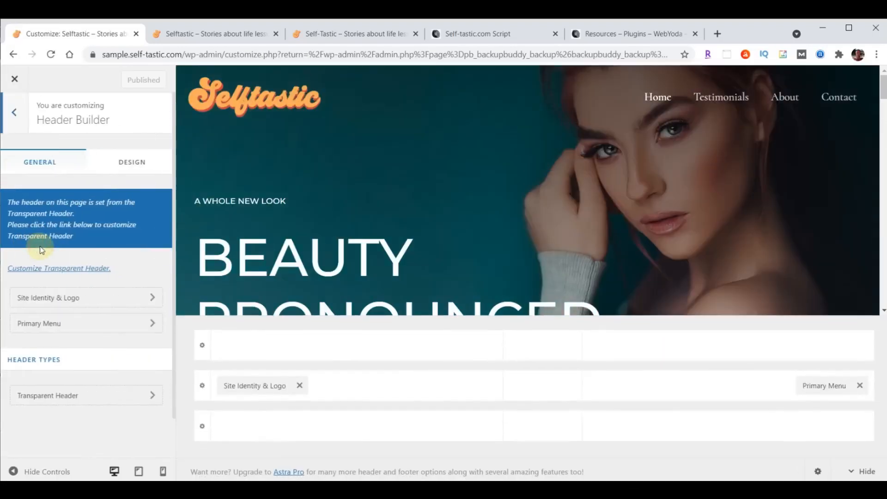
left_click(50, 326)
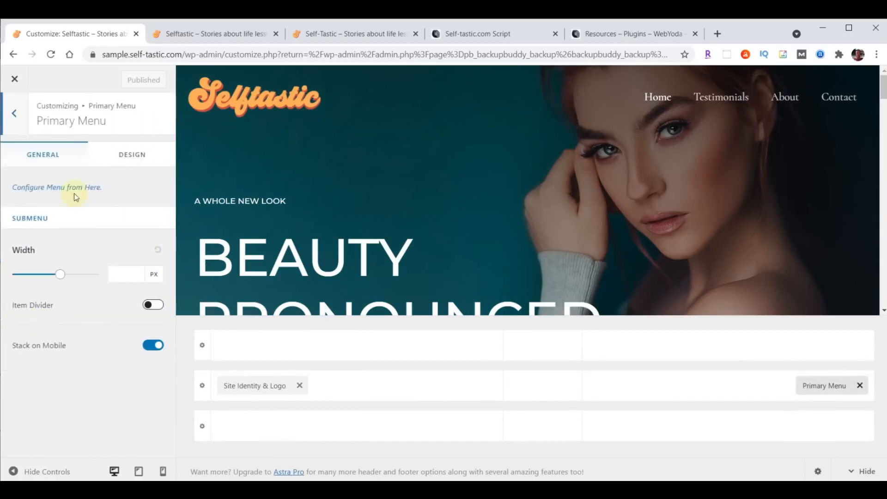
left_click(129, 155)
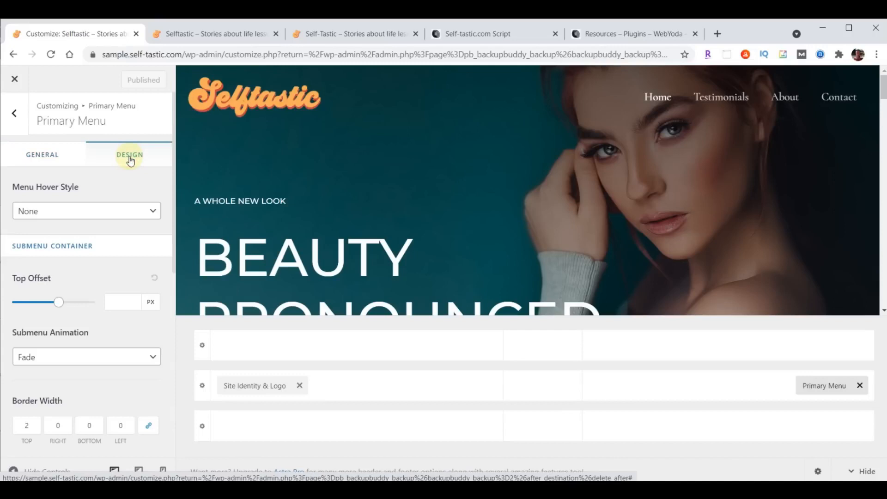
scroll(131, 211, "down", 6)
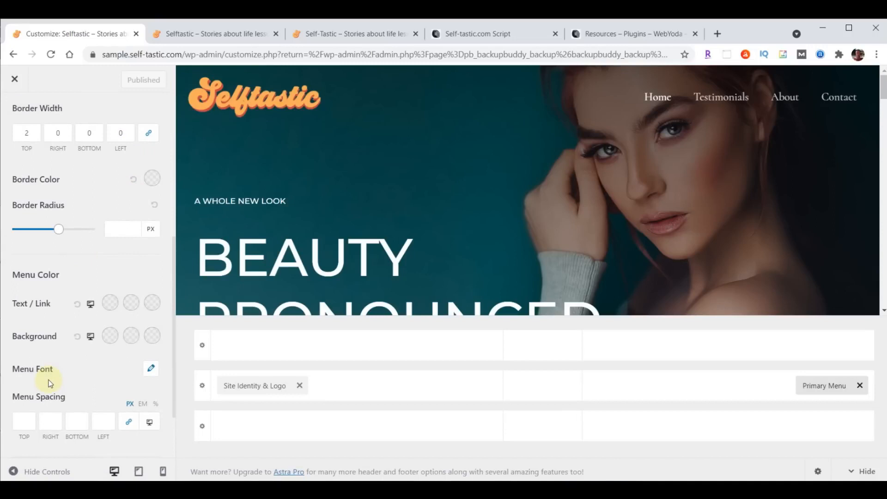
left_click(151, 372)
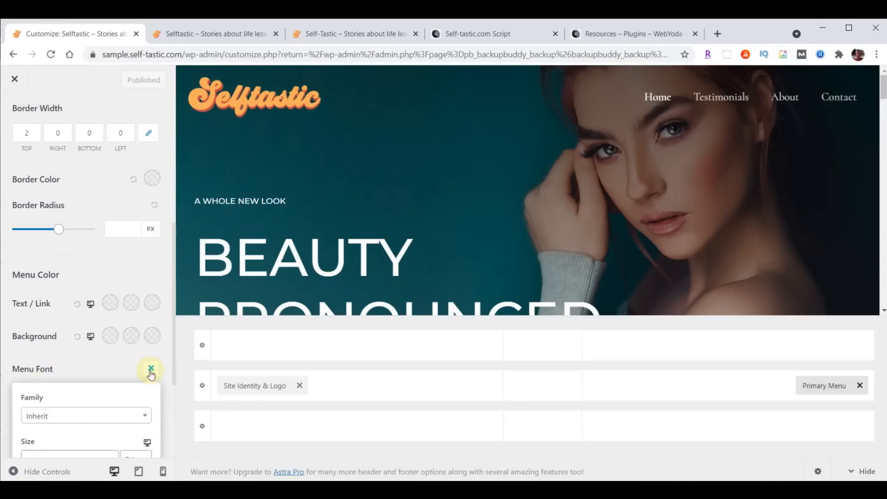
scroll(148, 365, "down", 3)
Set the menu font to Open Sans Condensed at 24 px
left_click(70, 301)
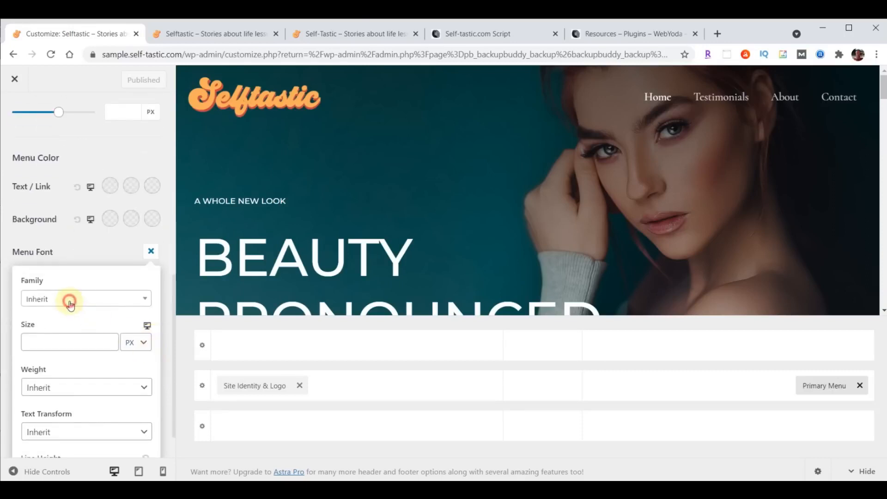
left_click(63, 318)
type("open")
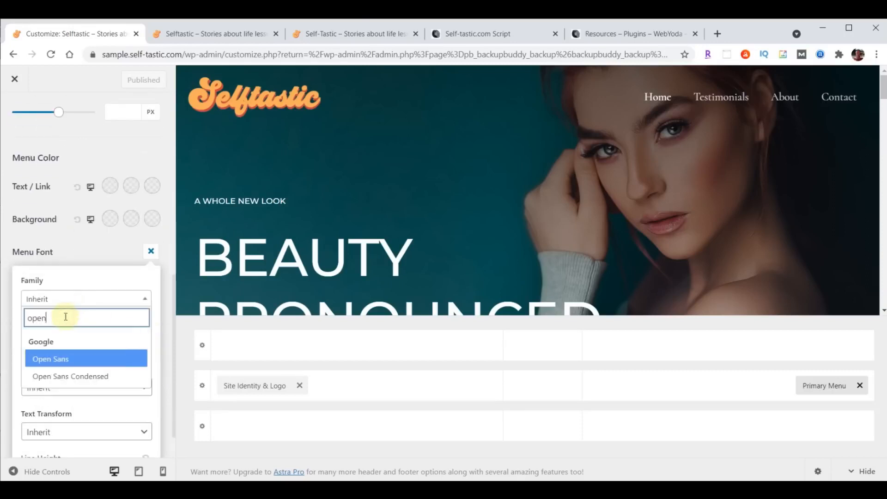
left_click(63, 378)
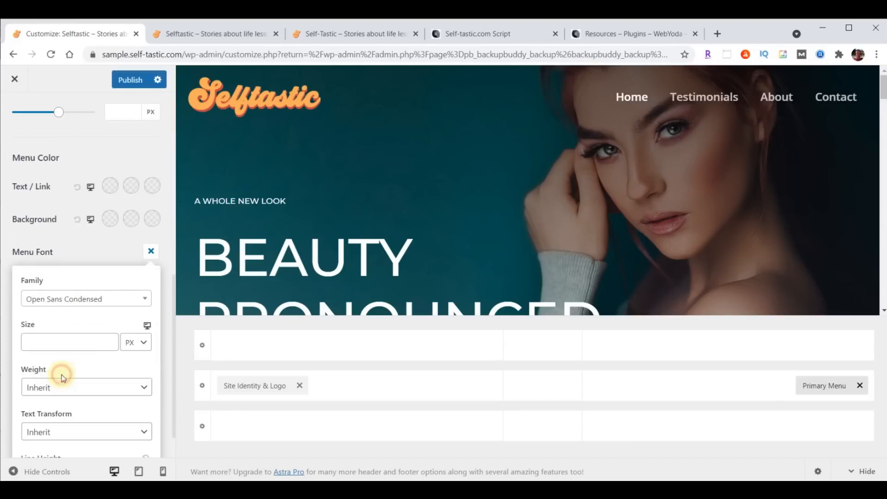
left_click(56, 342)
type("24")
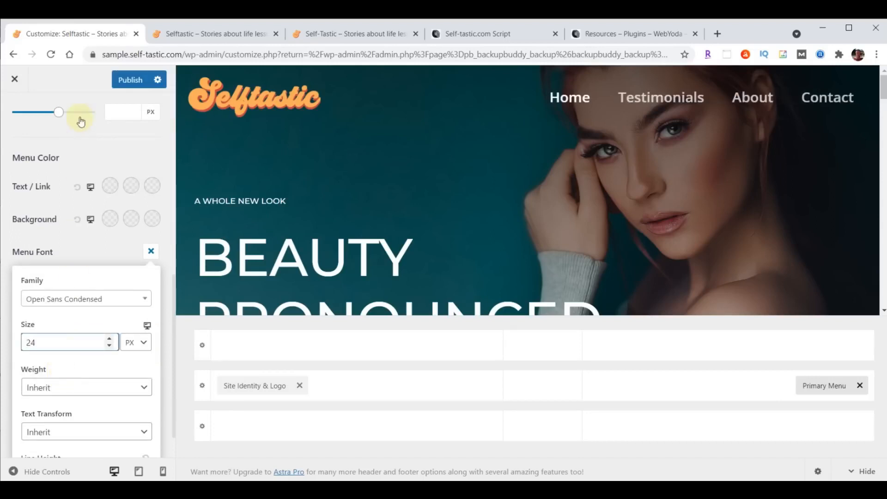
Publish the menu font change and reload the live site to check it
left_click(129, 81)
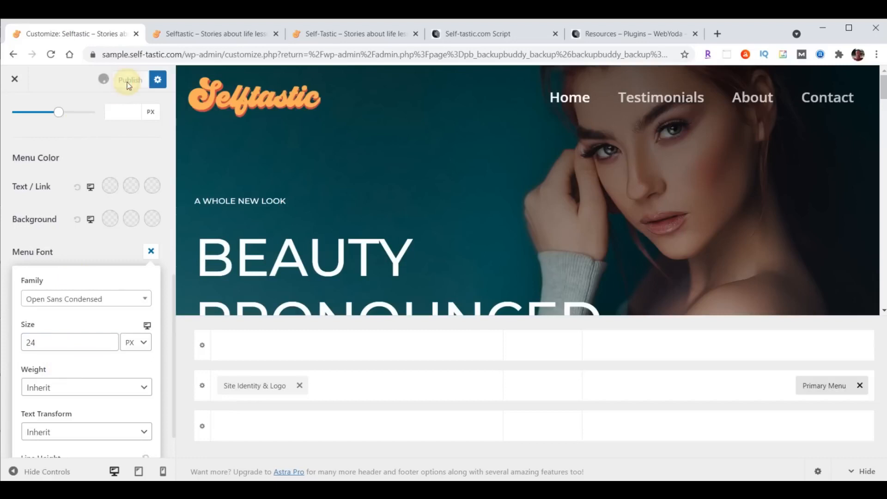
left_click(215, 34)
left_click(52, 54)
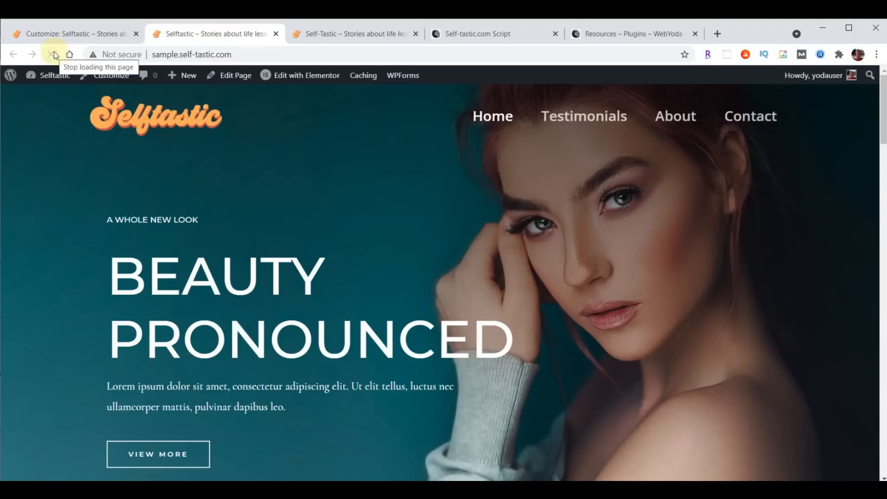
left_click(54, 35)
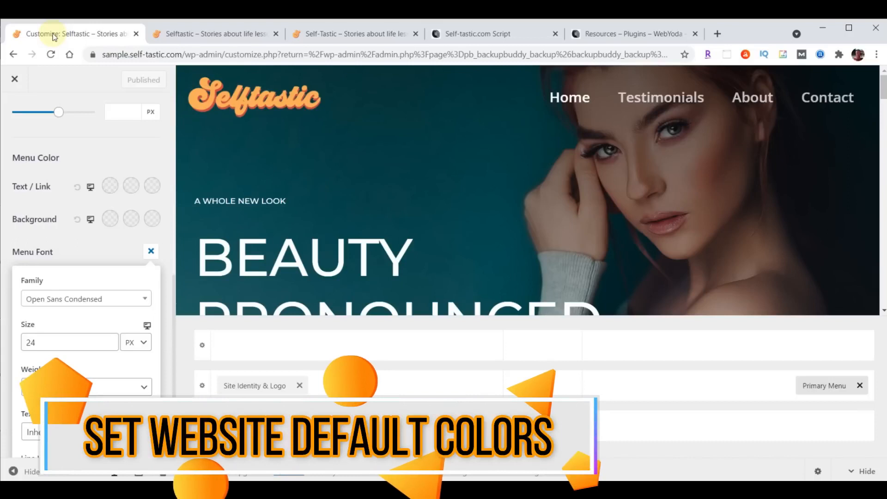
Reopen the customizer at the Global Colors settings
left_click(15, 81)
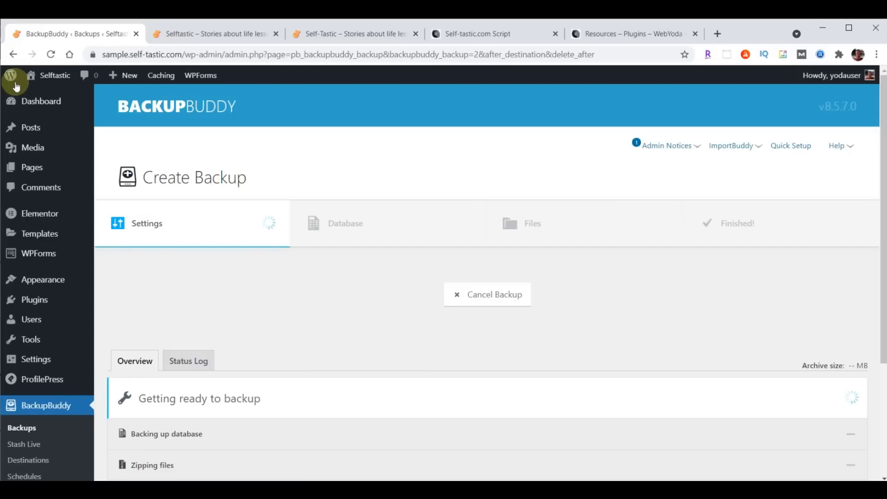
mouse_move(32, 280)
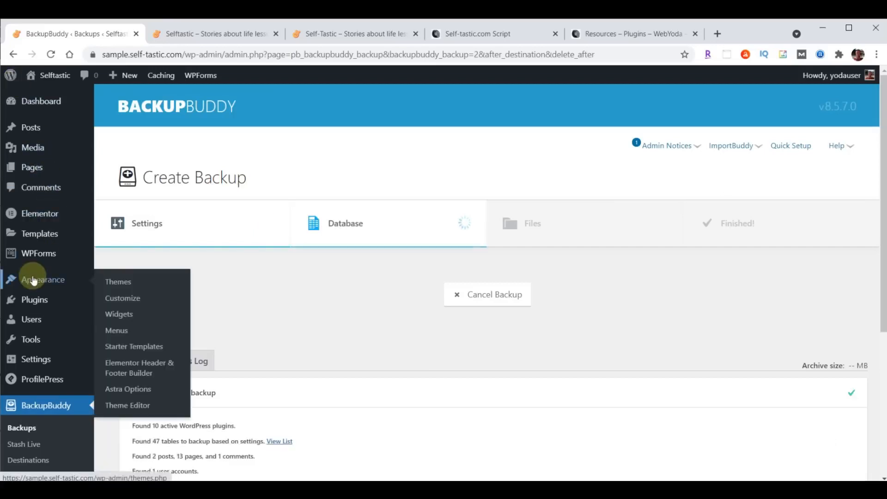
left_click(117, 296)
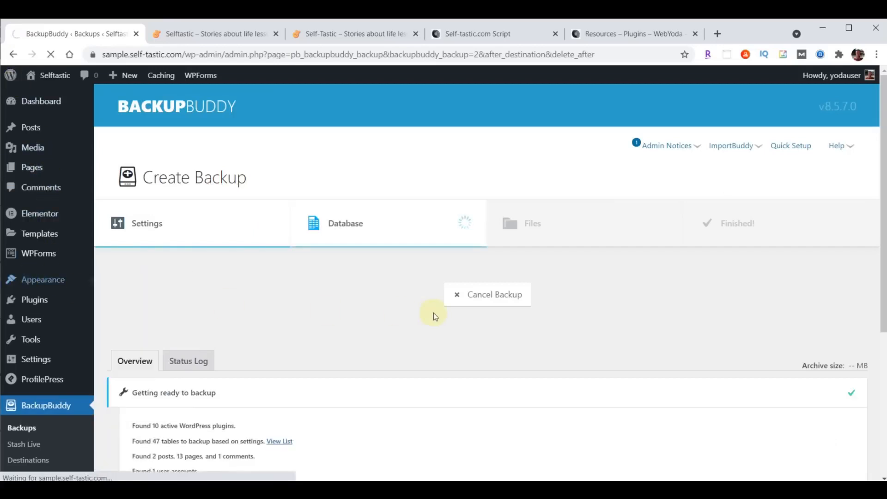
left_click(41, 221)
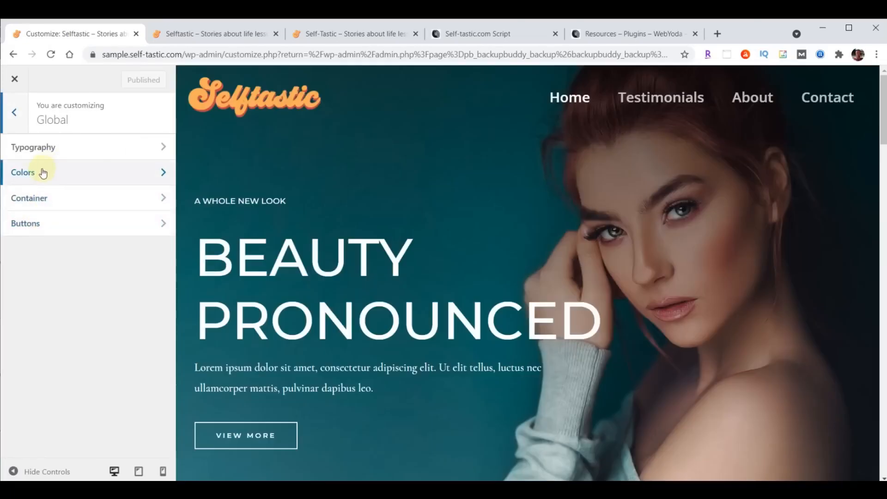
left_click(43, 173)
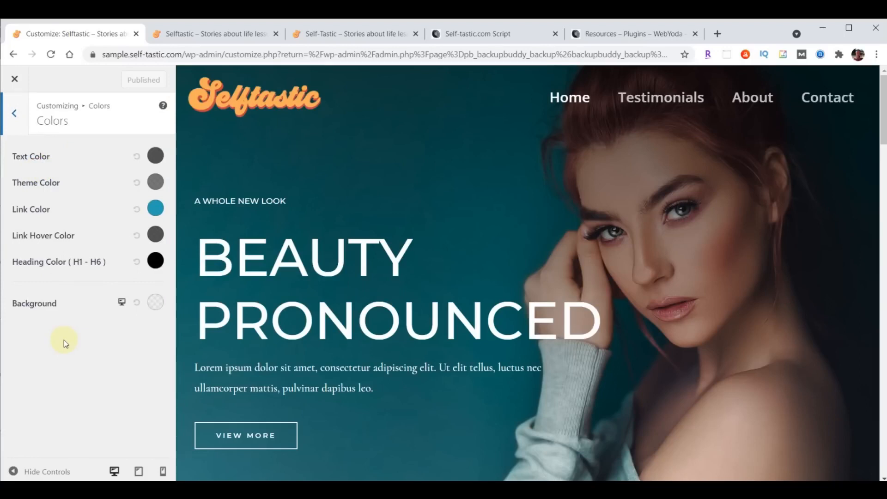
Replace the background colour #000000 with the light teal #a8e0d9
left_click(156, 303)
scroll(123, 333, "down", 3)
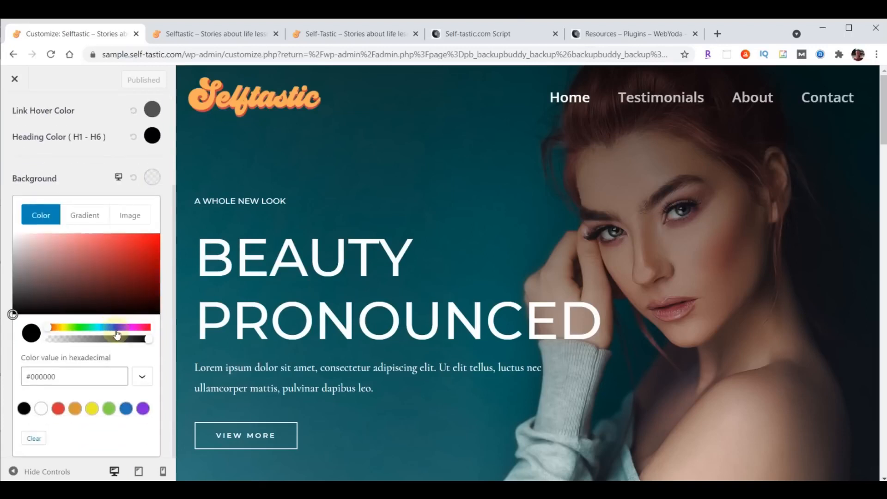
left_click(54, 379)
key("ctrl+a")
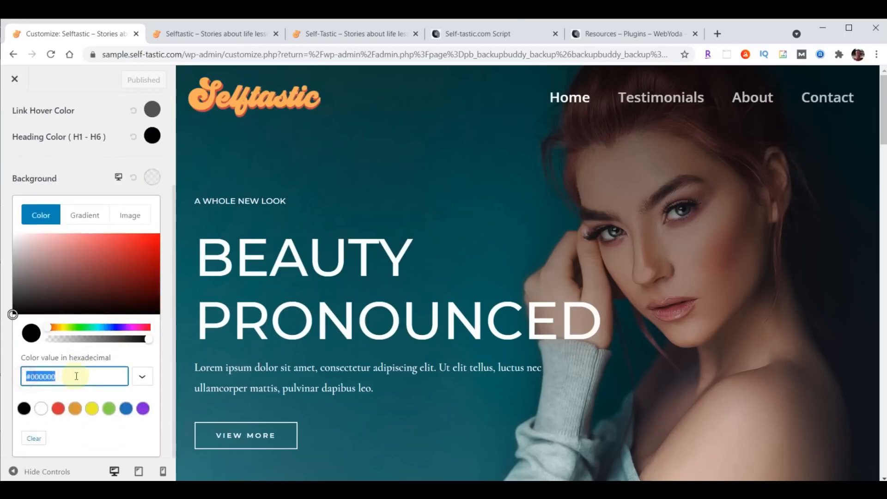
type("#a8e0d9")
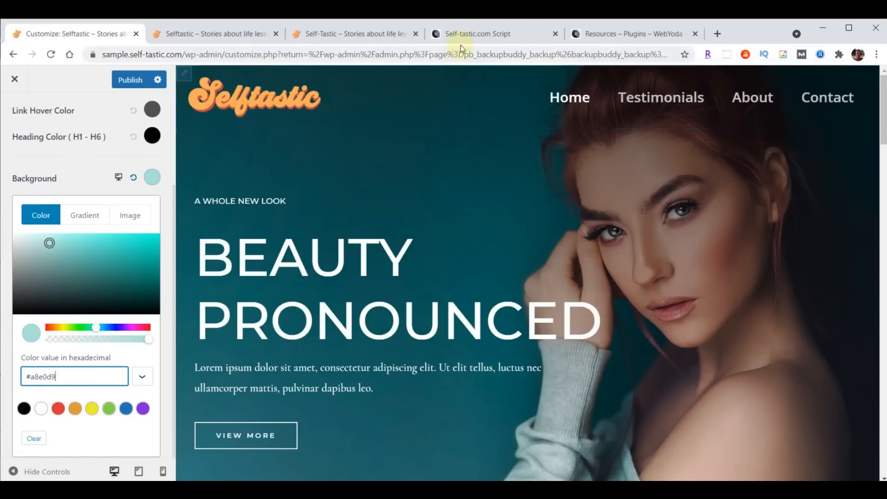
left_click(473, 34)
scroll(831, 317, "up", 20)
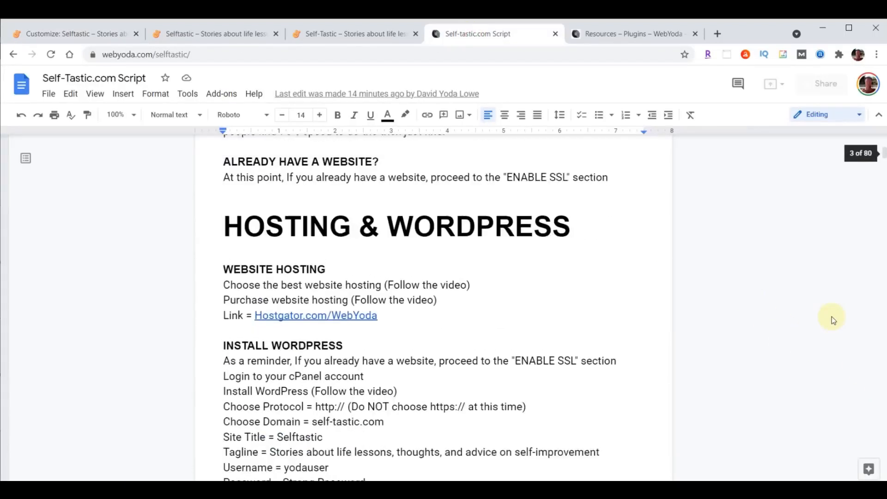
scroll(699, 281, "down", 5)
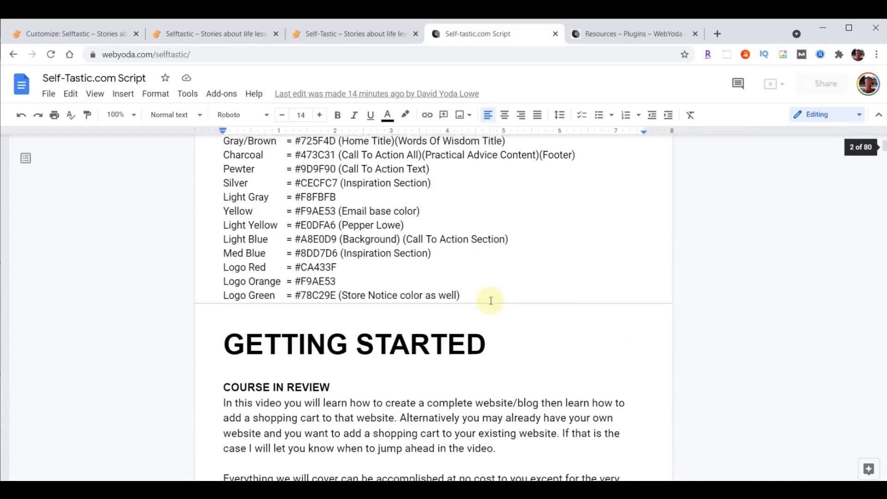
scroll(416, 338, "up", 3)
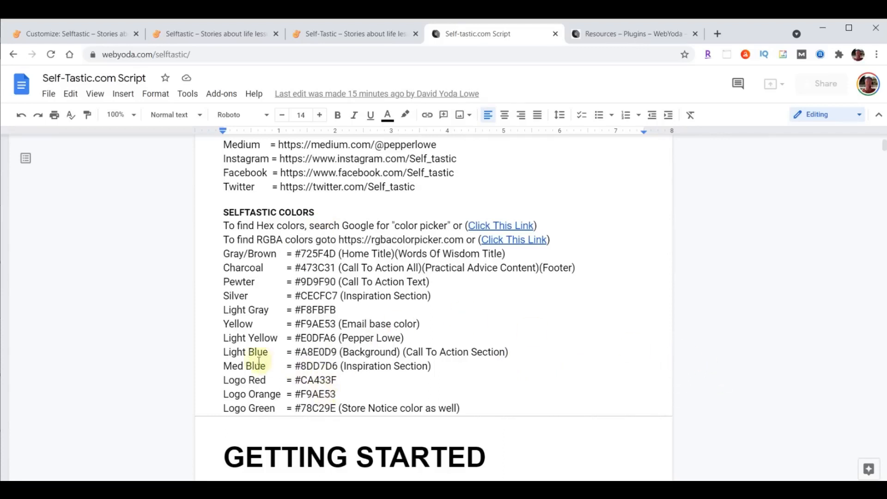
left_click_drag(224, 351, 575, 355)
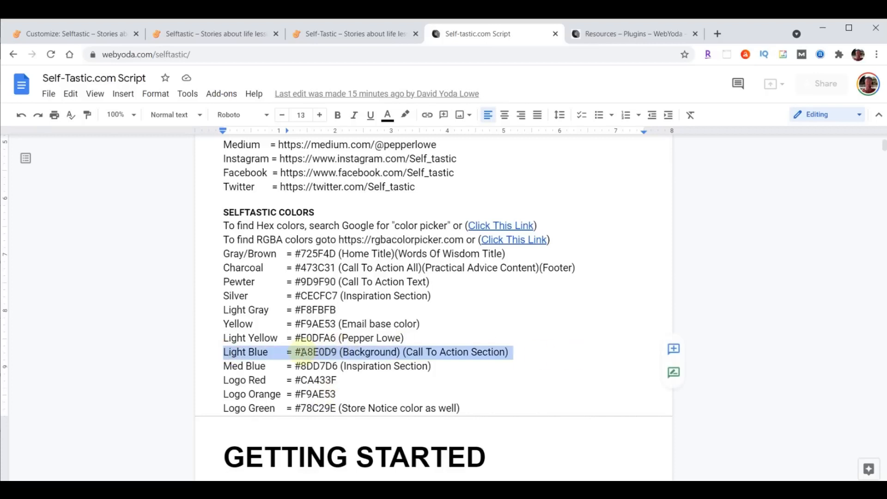
left_click(296, 351)
left_click_drag(296, 351, 337, 352)
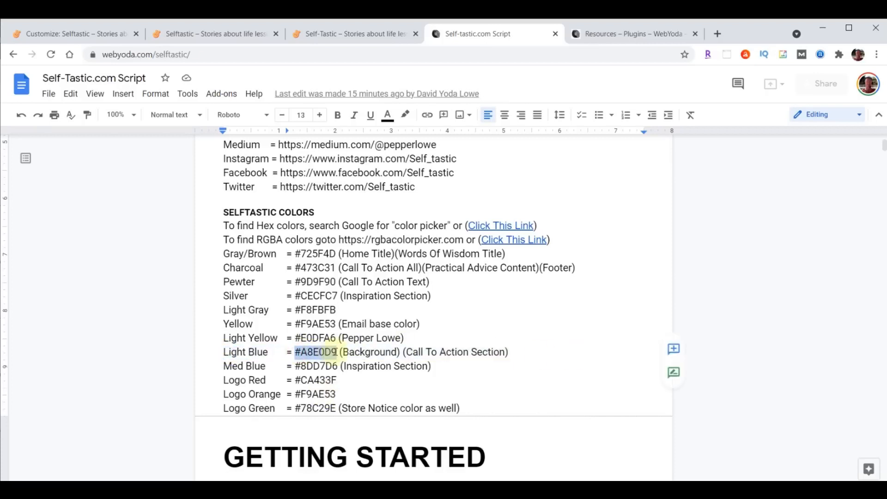
left_click(74, 34)
Publish the background colour, view the live Testimonials page, then return to BackupBuddy
left_click(129, 80)
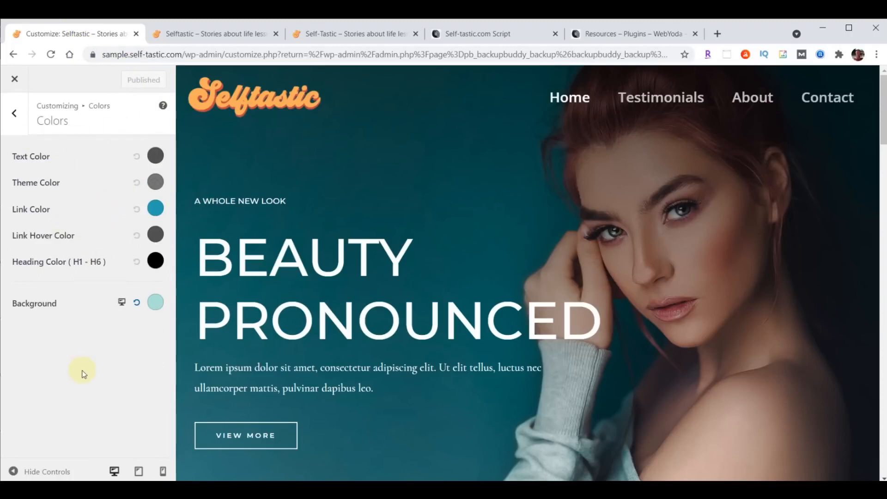
left_click(15, 81)
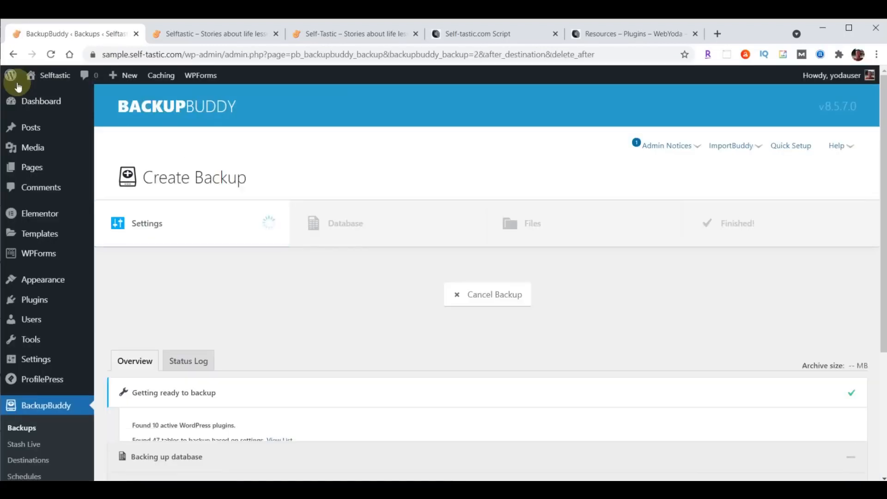
left_click(232, 35)
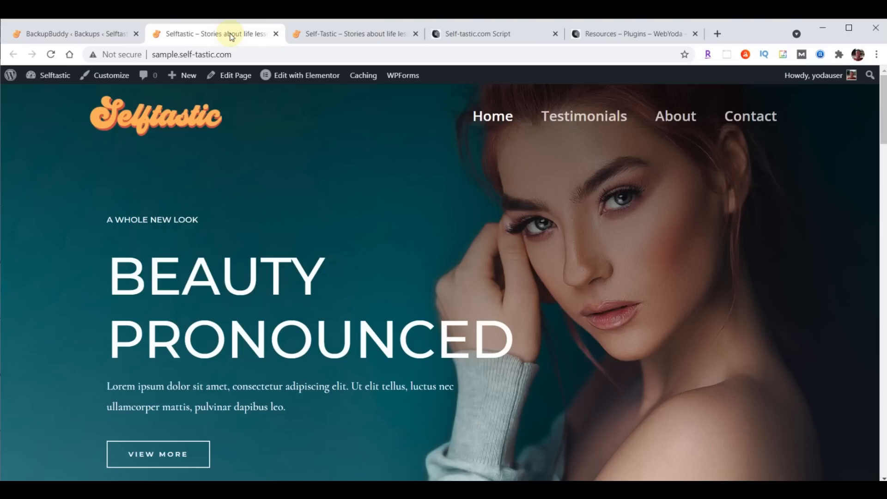
left_click(577, 121)
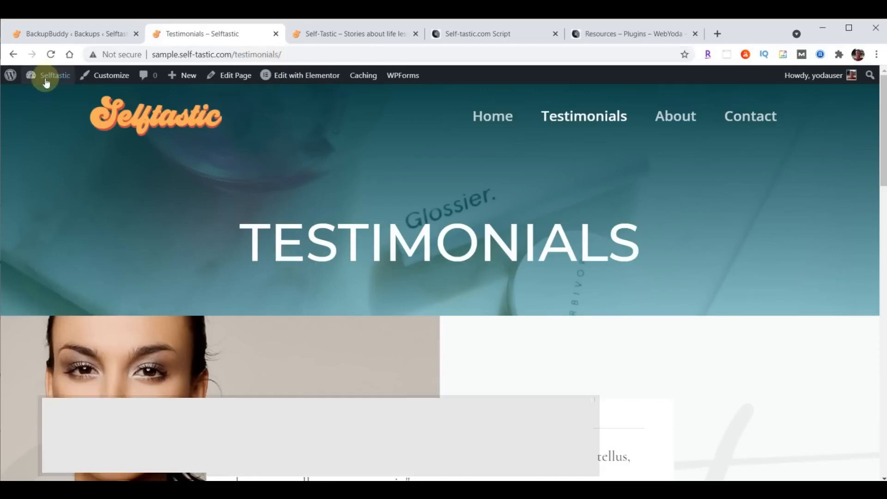
left_click(48, 33)
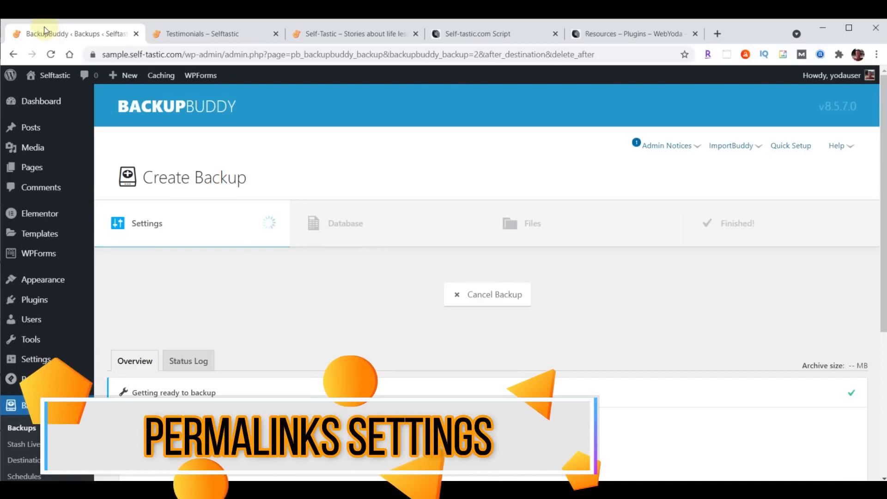
Save the WordPress permalink settings with the Post name structure
left_click(33, 361)
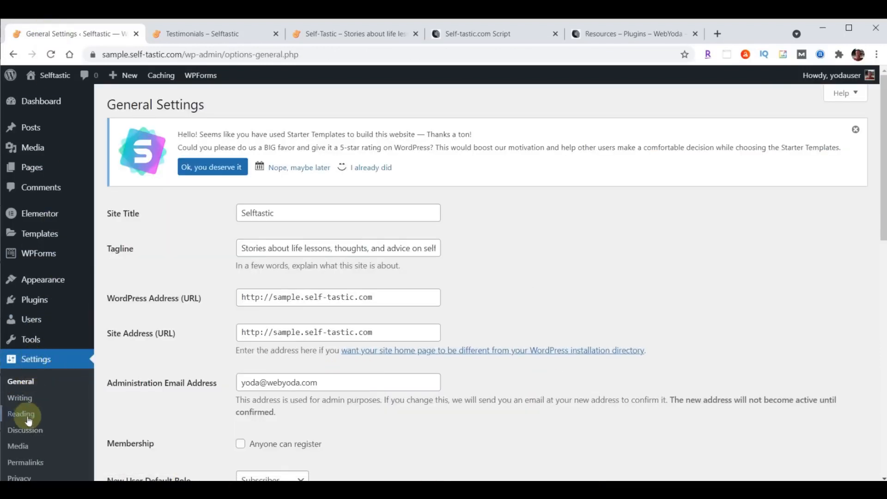
left_click(26, 463)
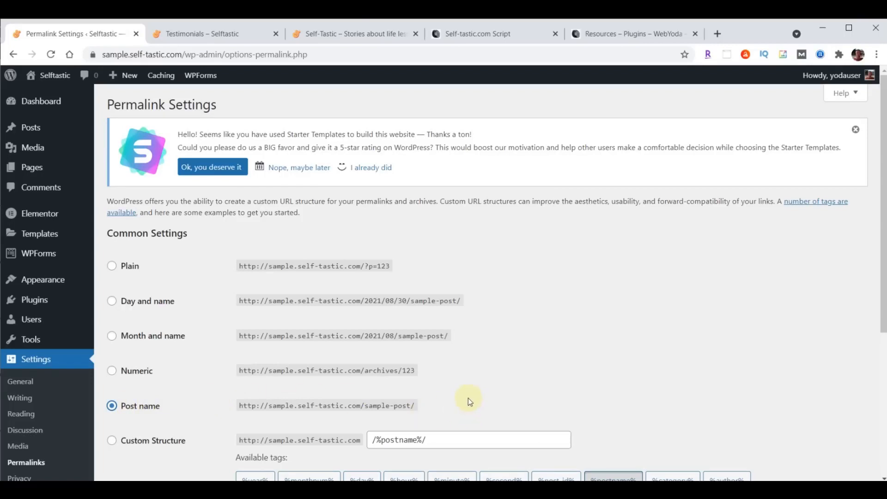
scroll(495, 311, "down", 5)
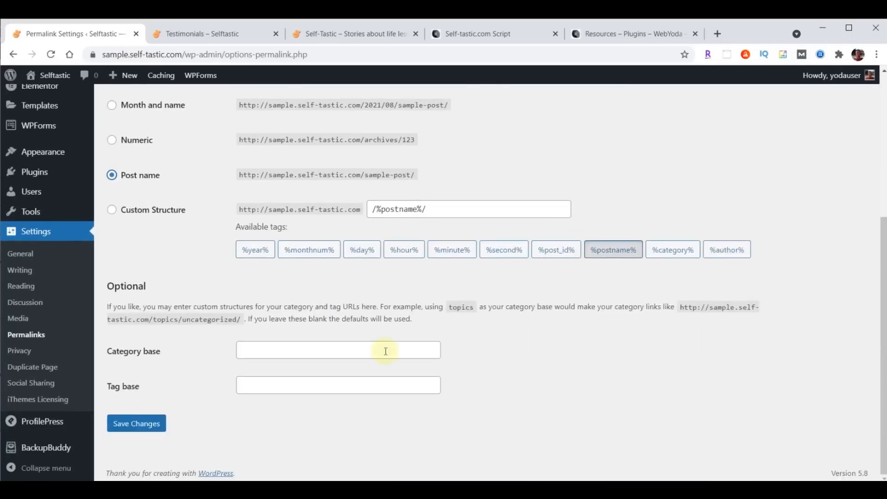
left_click(110, 423)
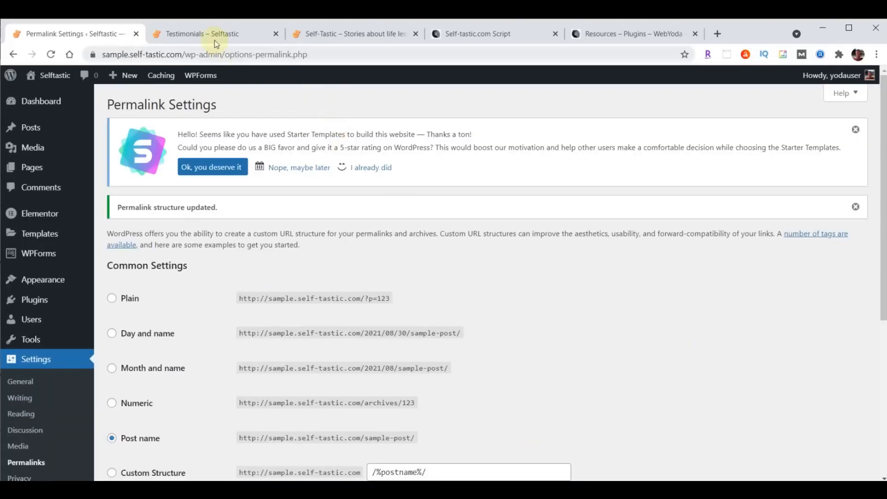
Compare the live Selftastic home page with the sample site's Beauty Pronounced homepage, then return to Permalink Settings
left_click(197, 36)
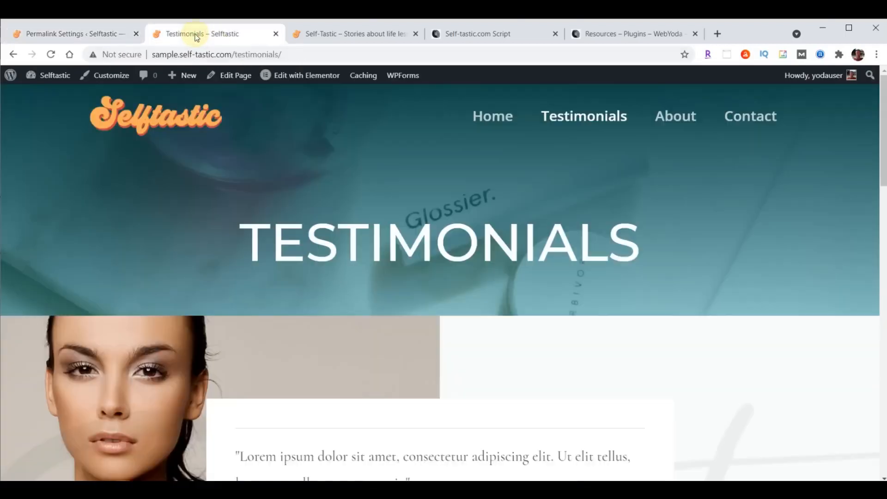
left_click(481, 115)
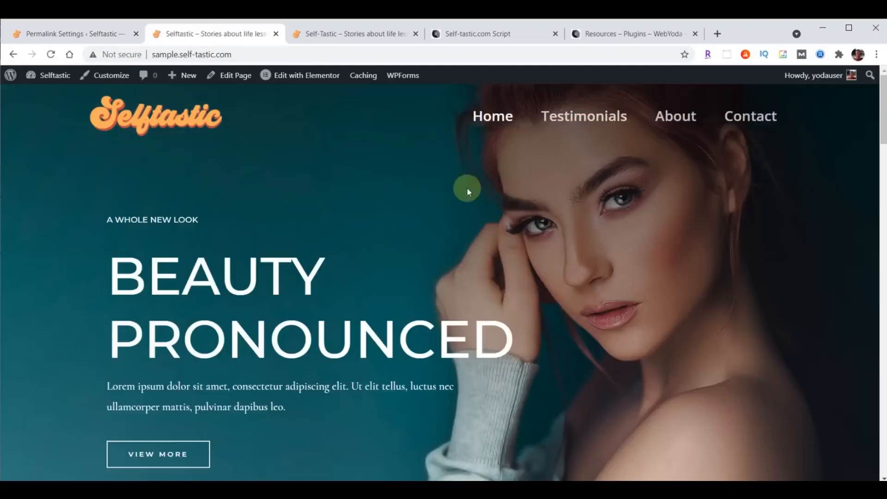
left_click(360, 41)
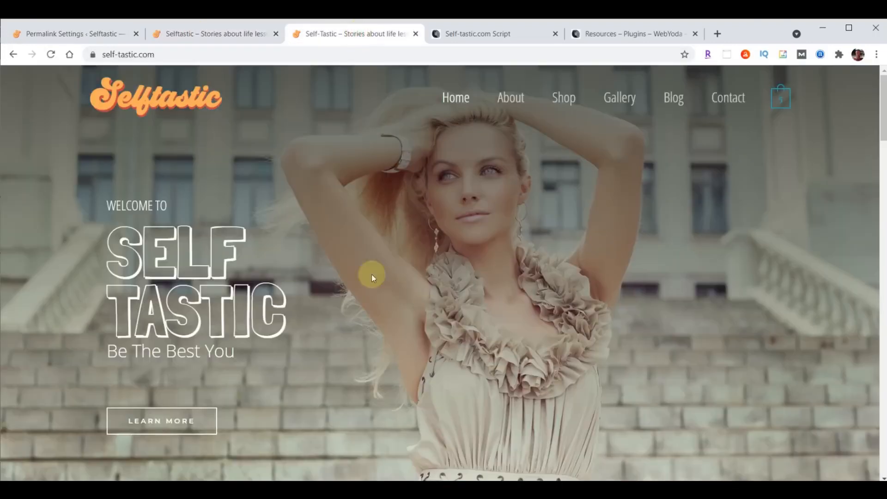
left_click(223, 34)
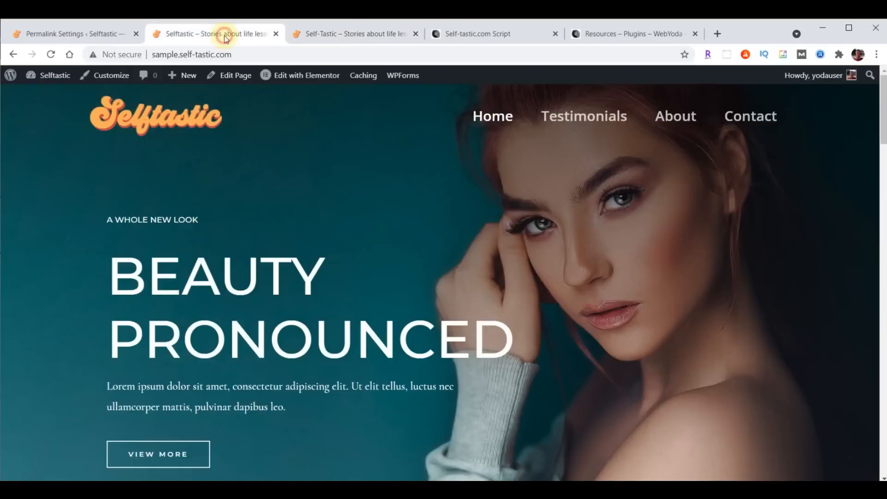
left_click(74, 35)
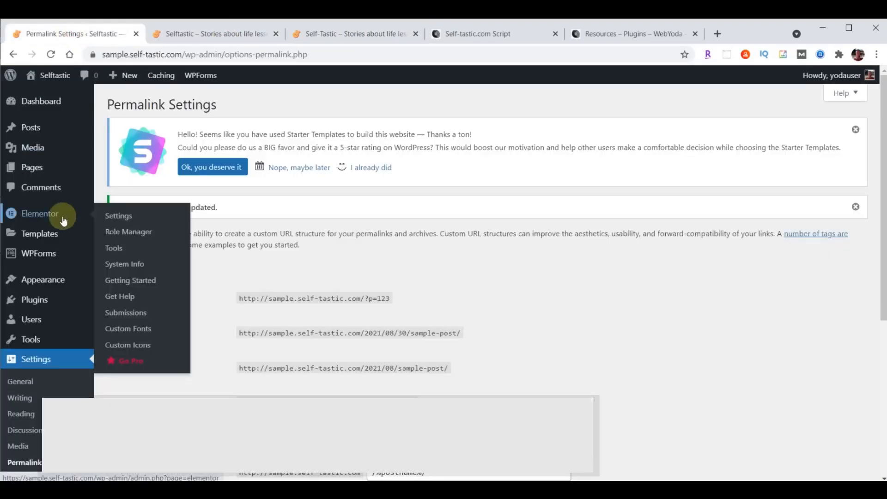
From the Pages list, open the sample site's Home page with Edit with Elementor
left_click(32, 168)
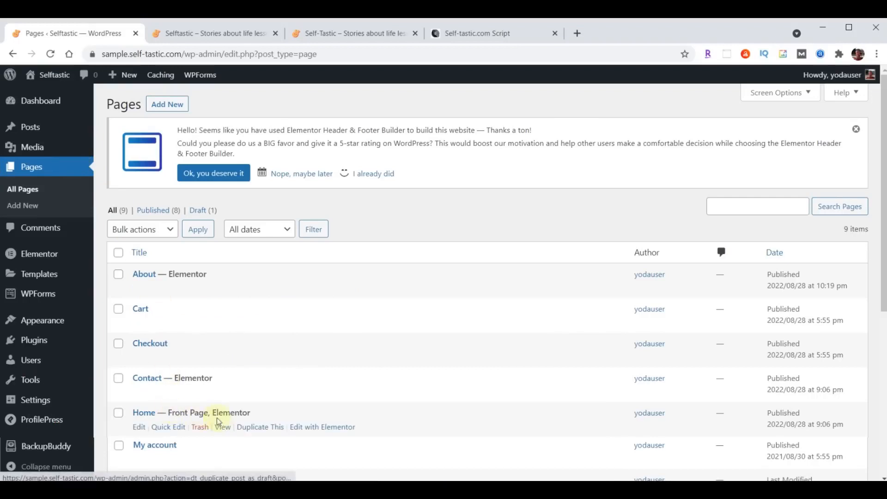
left_click(322, 431)
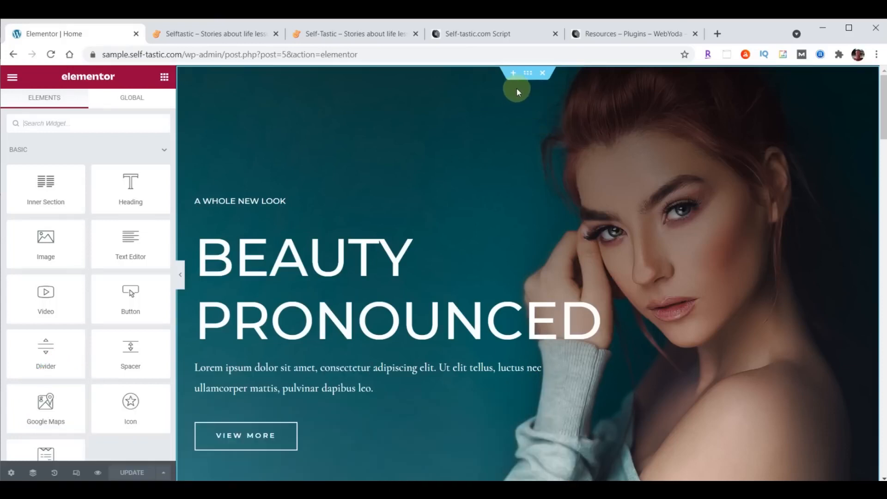
left_click(528, 74)
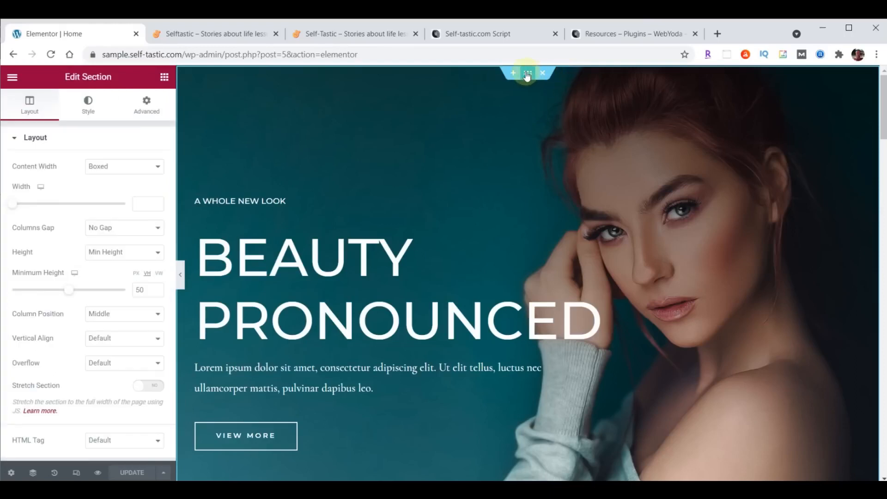
scroll(555, 222, "down", 4)
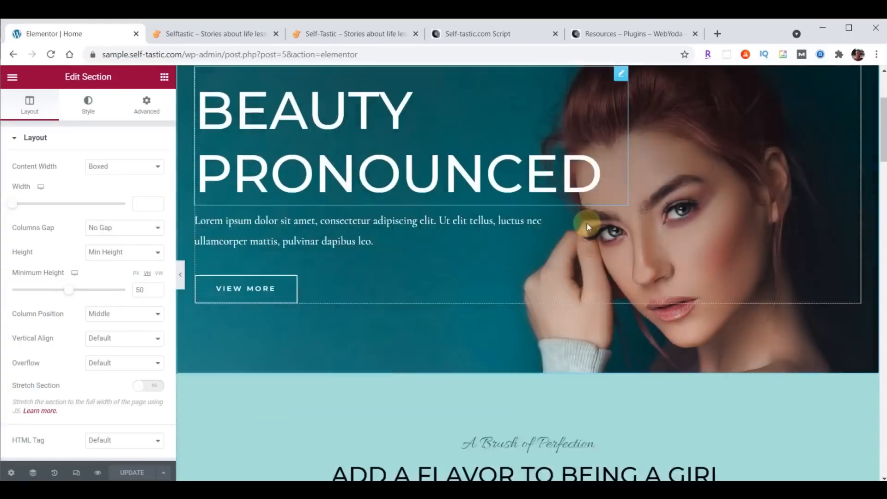
scroll(595, 379, "down", 3)
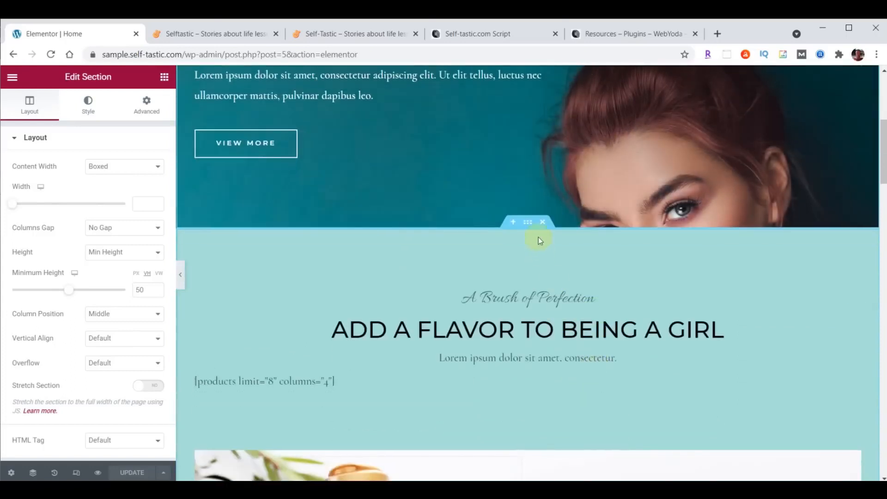
scroll(618, 303, "down", 5)
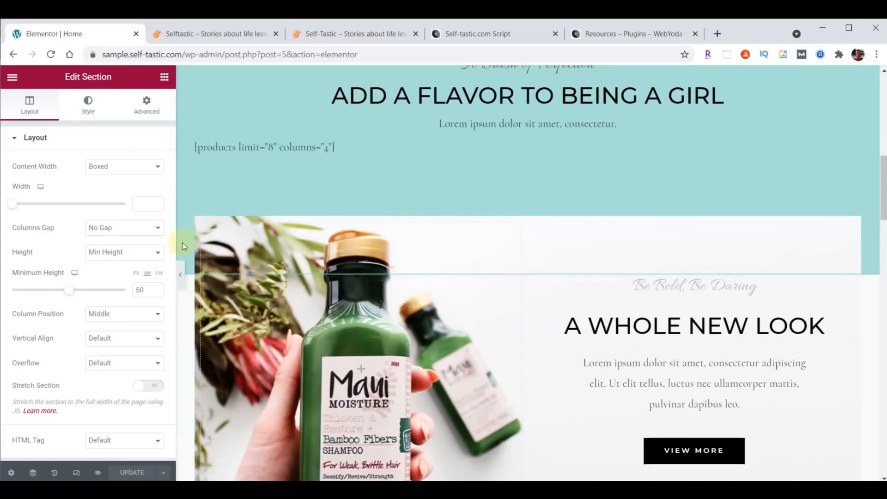
left_click(521, 210)
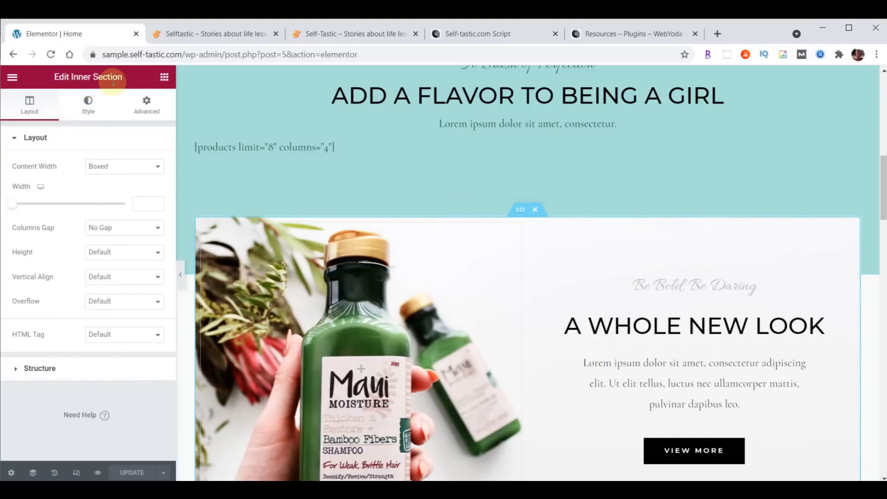
scroll(586, 257, "down", 9)
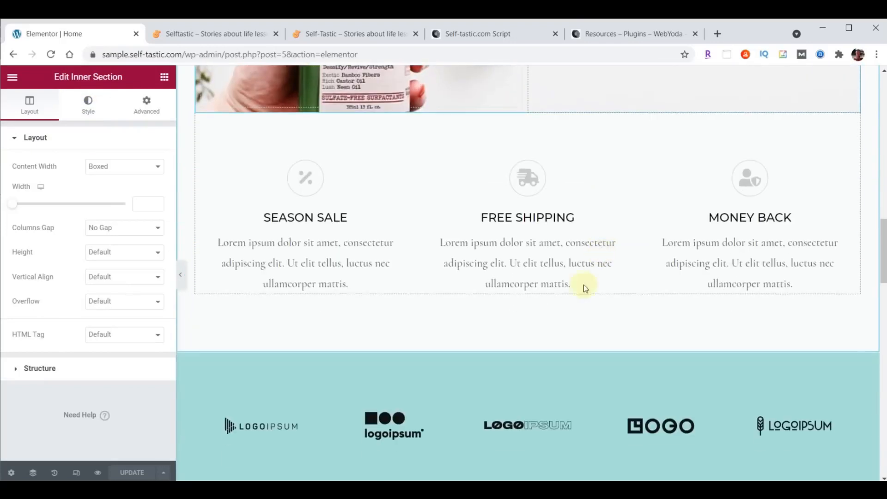
left_click(526, 346)
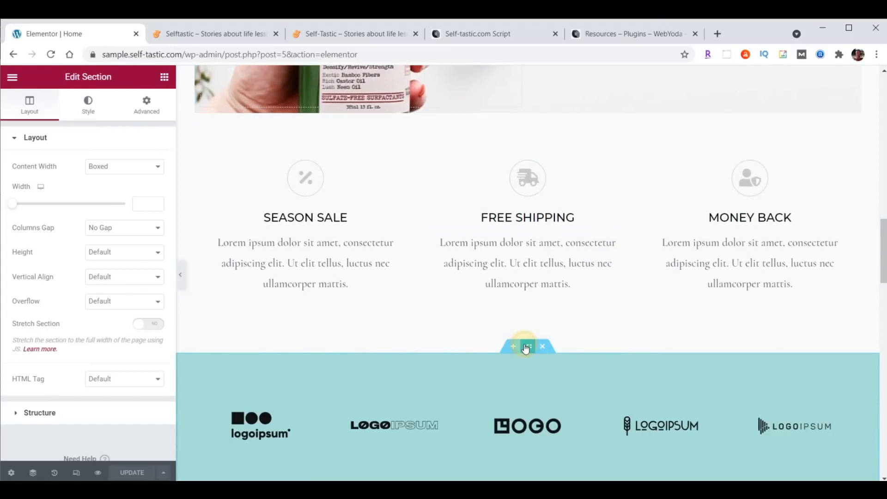
scroll(684, 224, "down", 4)
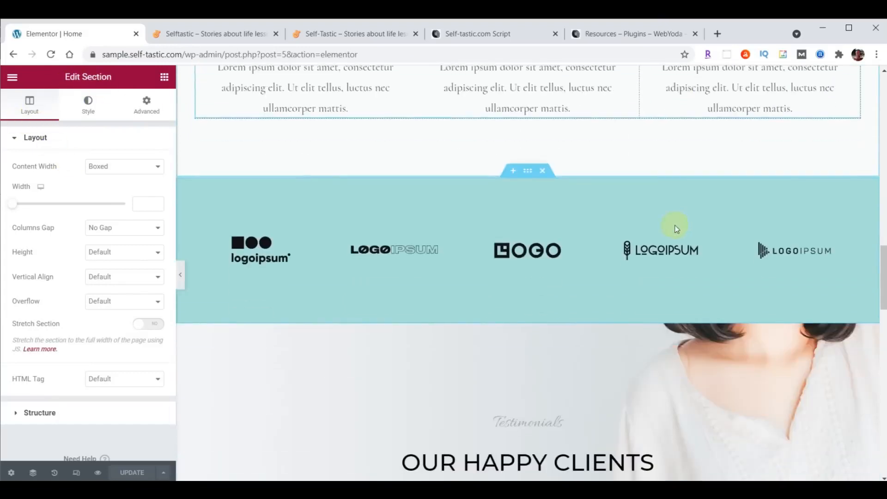
scroll(740, 262, "down", 4)
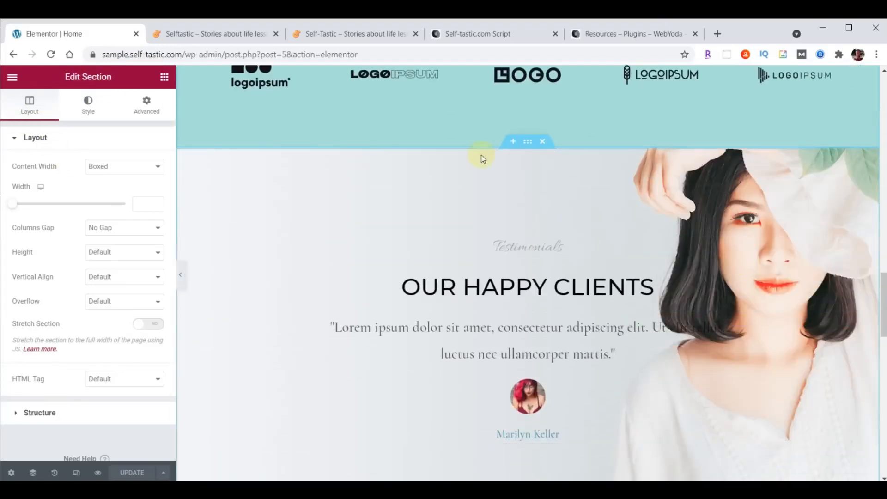
scroll(539, 252, "up", 10)
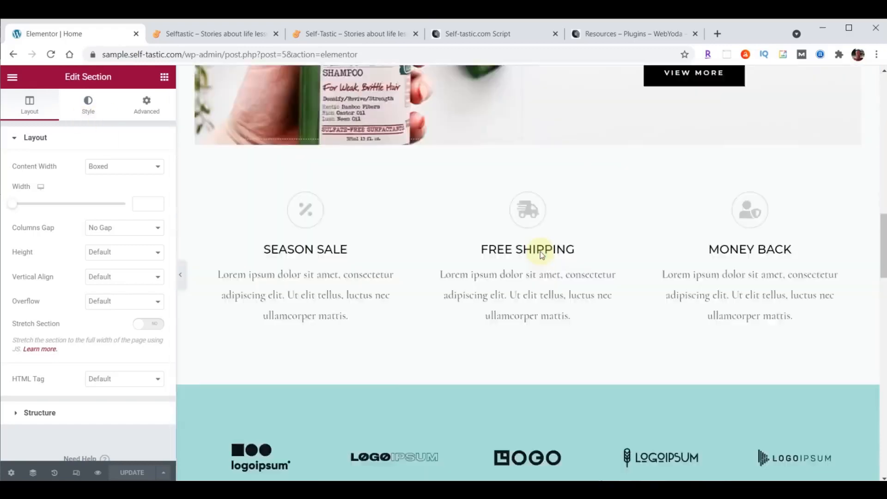
scroll(540, 250, "up", 3)
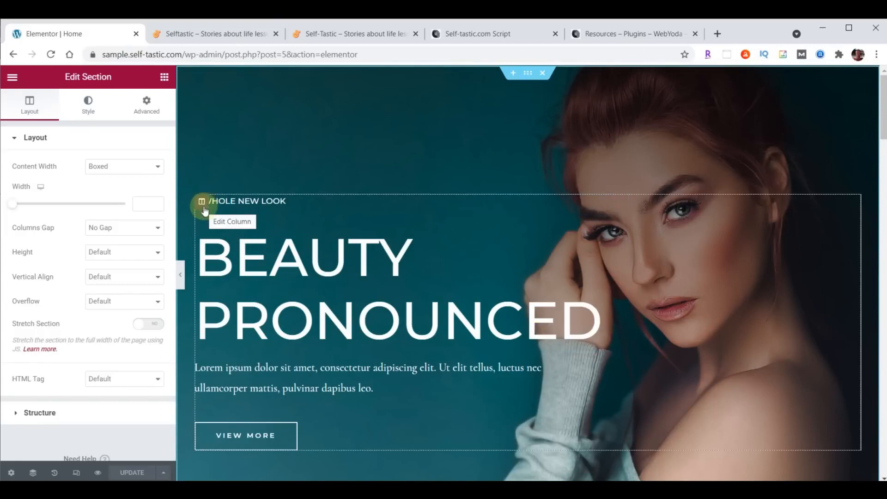
scroll(406, 237, "down", 10)
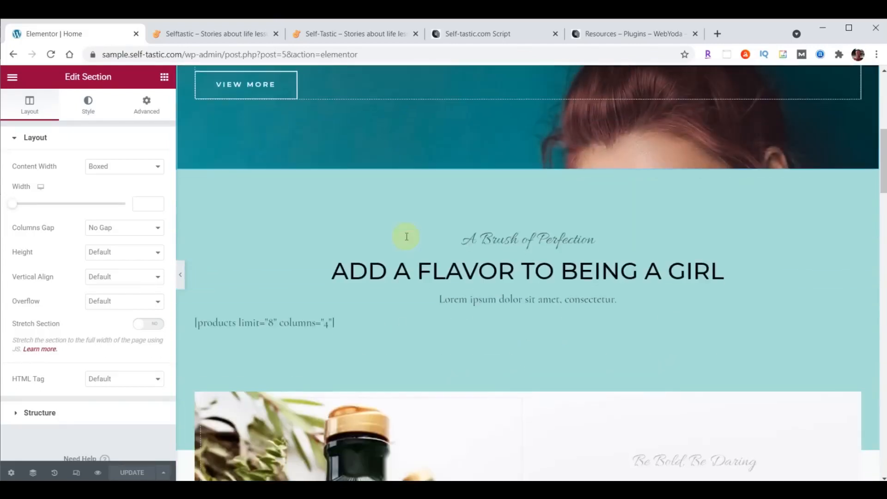
scroll(407, 236, "down", 2)
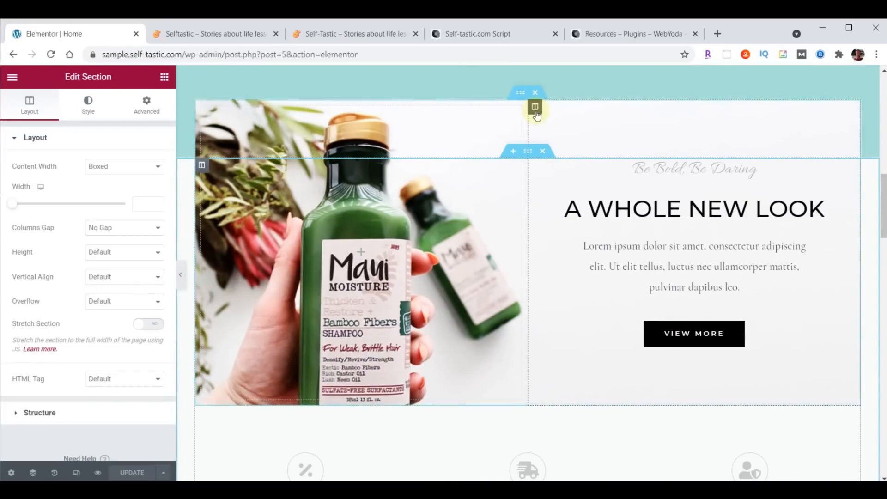
scroll(503, 204, "down", 5)
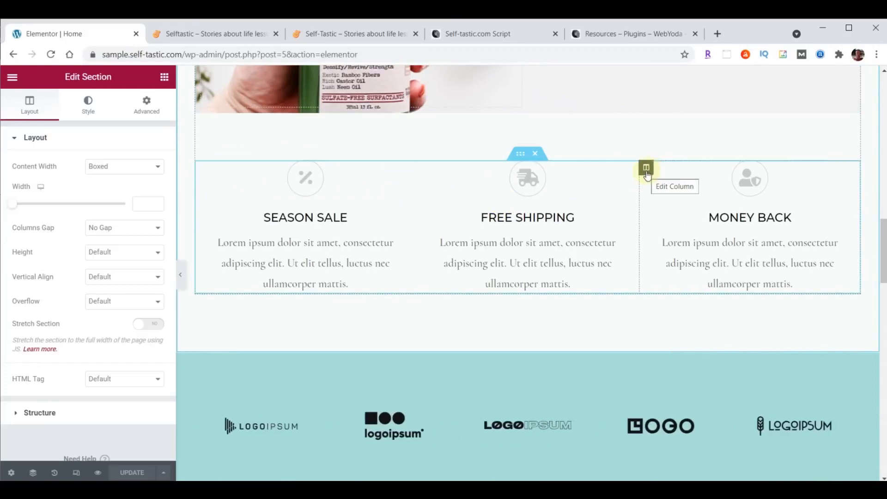
left_click(522, 154)
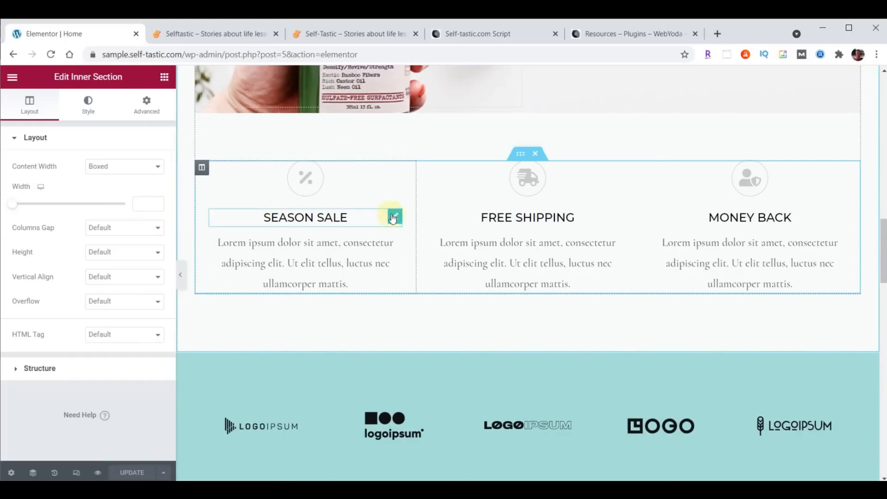
scroll(491, 204, "down", 7)
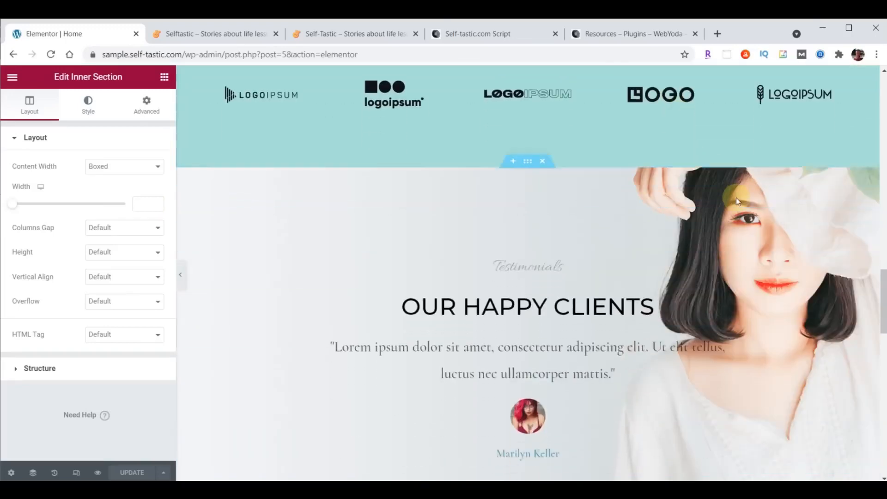
scroll(736, 198, "down", 2)
left_click(528, 85)
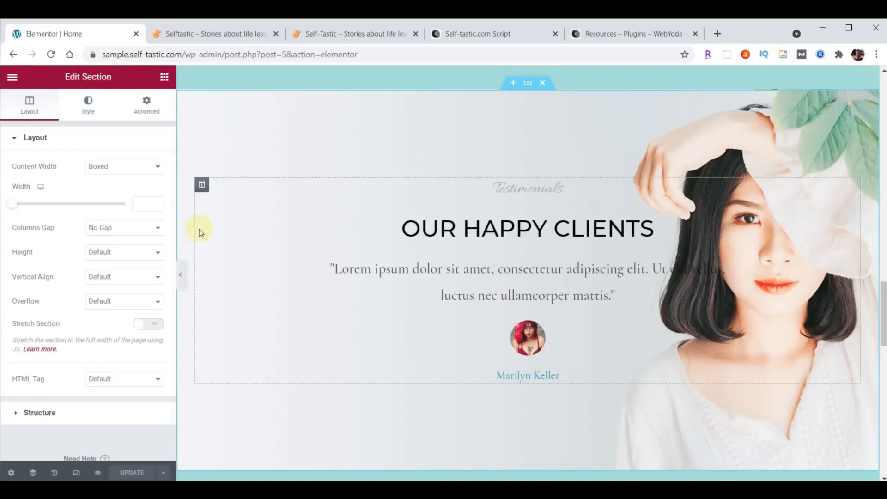
Inspect the testimonials section's column, Testimonials and Our Happy Clients headings, and quote settings
left_click(202, 185)
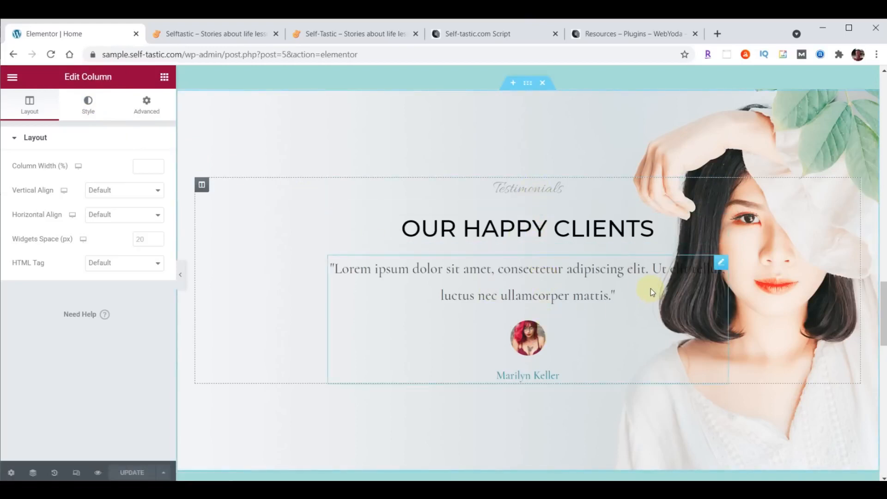
left_click(721, 217)
left_click(721, 186)
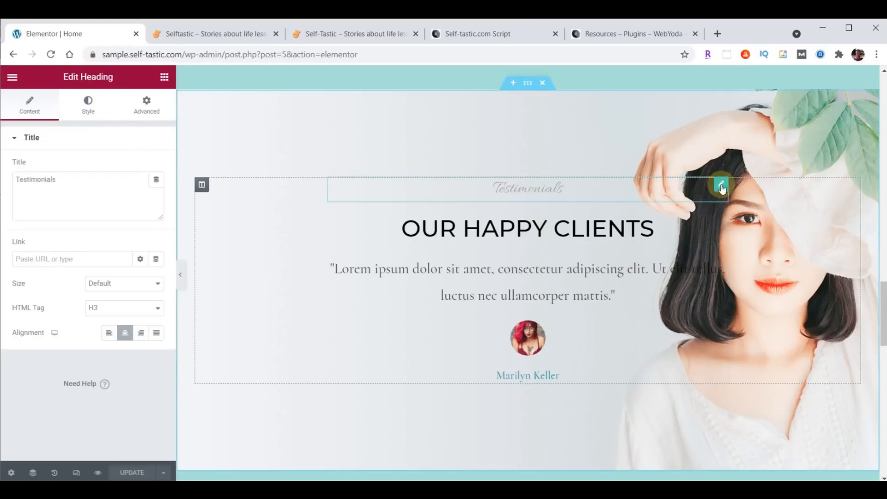
left_click(720, 222)
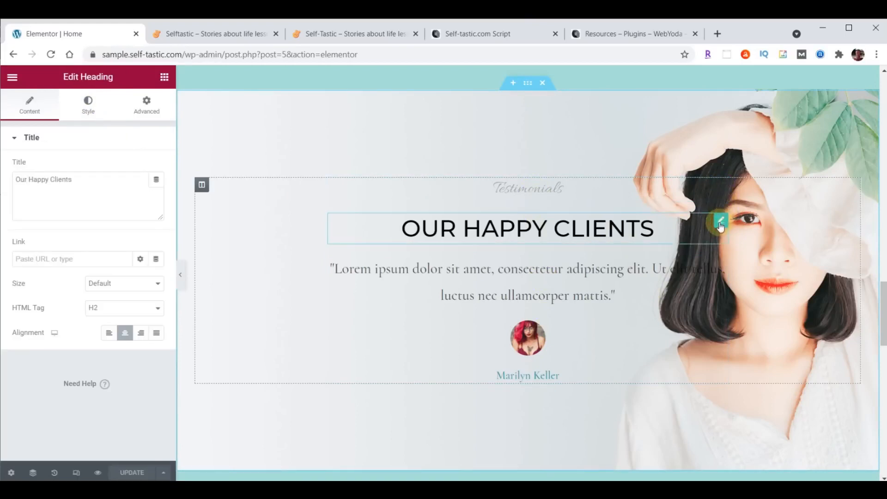
left_click(720, 263)
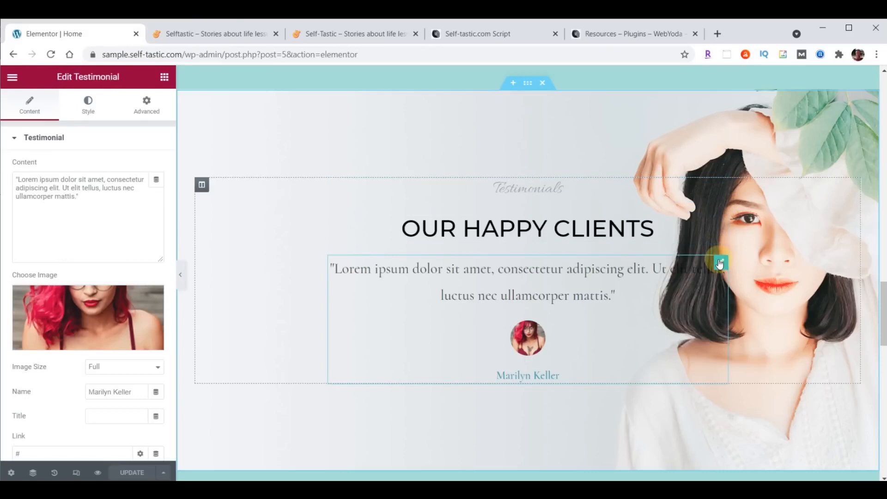
left_click(528, 83)
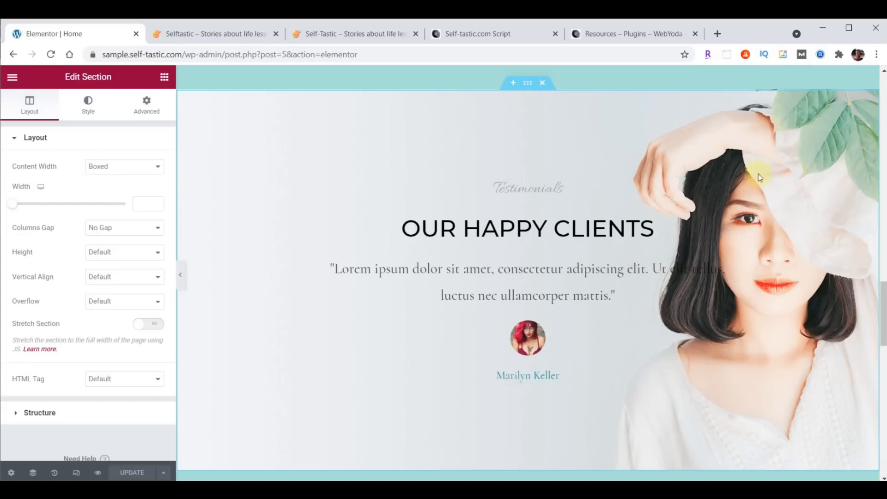
left_click(721, 186)
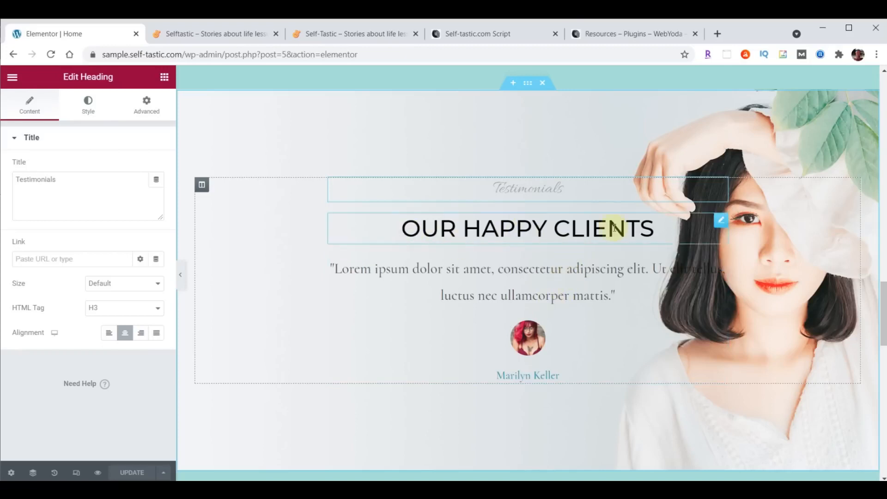
left_click(722, 225)
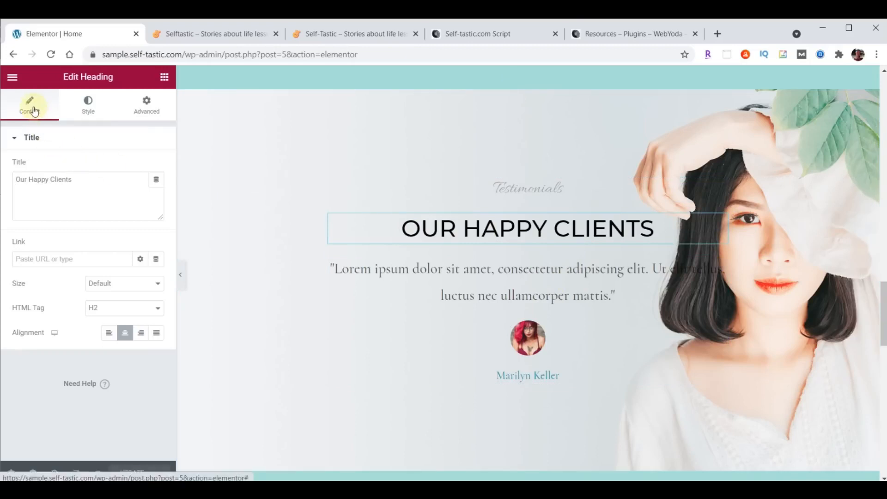
Check the Our Happy Clients heading's margin and padding, then scroll back up to the hero
left_click(89, 179)
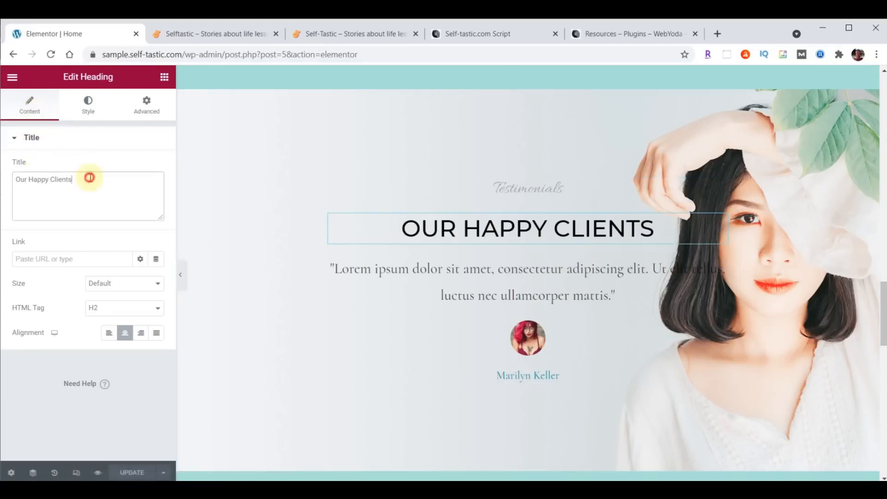
left_click(88, 106)
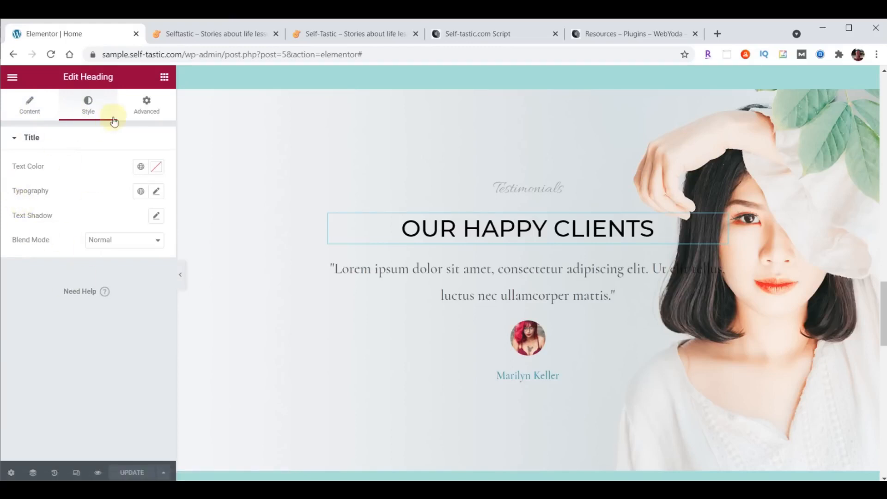
left_click(146, 113)
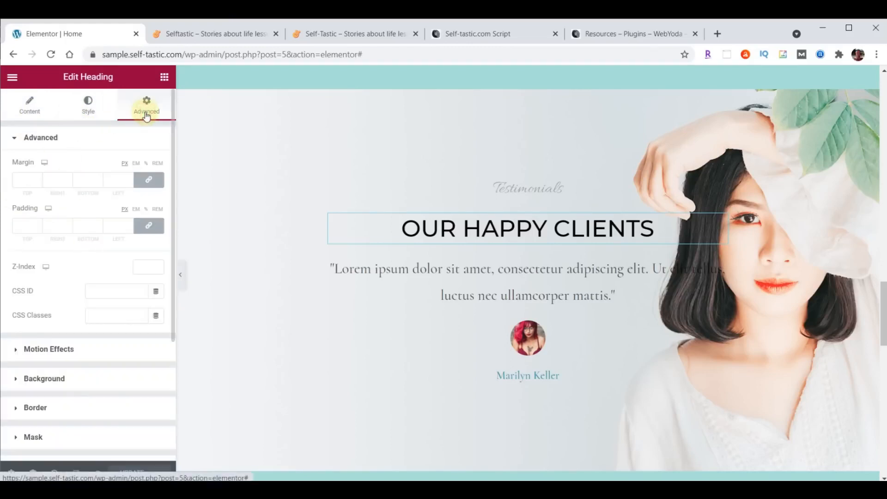
scroll(631, 254, "up", 15)
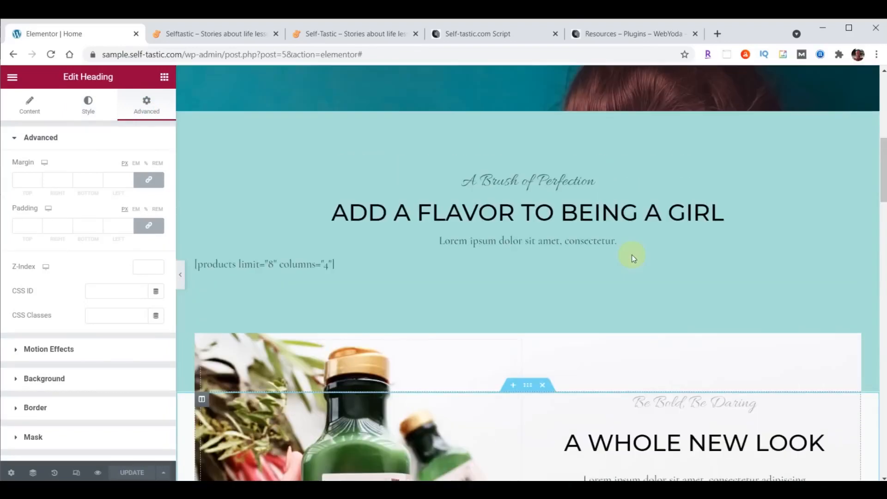
scroll(631, 254, "up", 5)
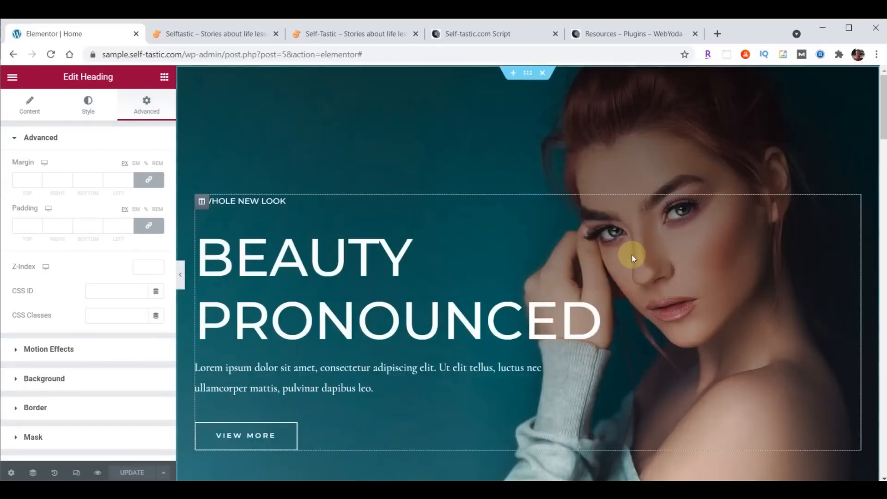
Review spacing of the hero section, its column and the Beauty Pronounced heading, ending on section padding 220/30/120/30
left_click(527, 81)
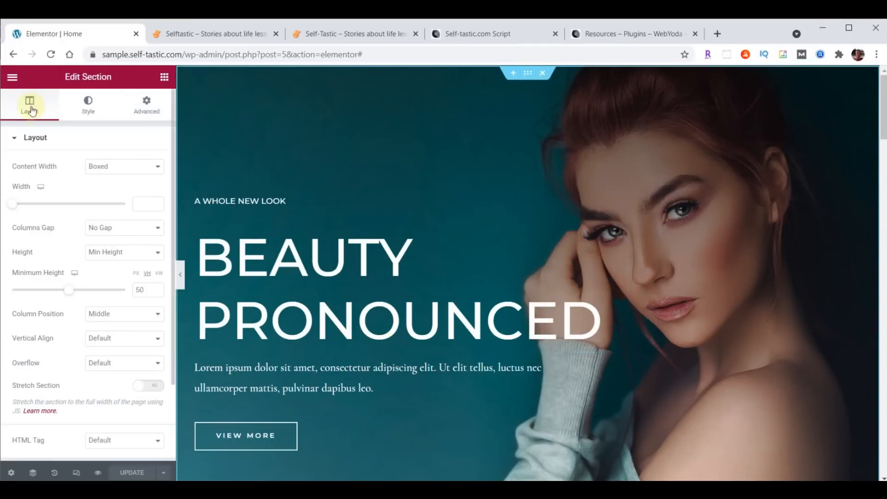
left_click(88, 103)
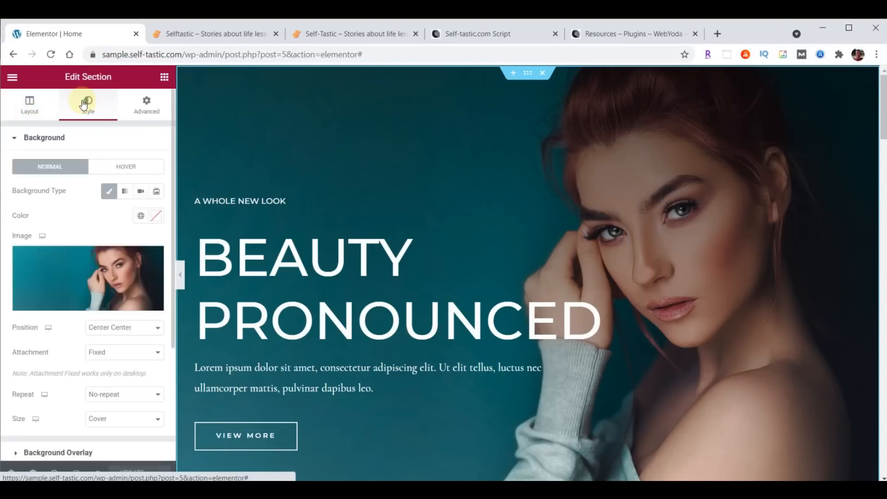
left_click(146, 108)
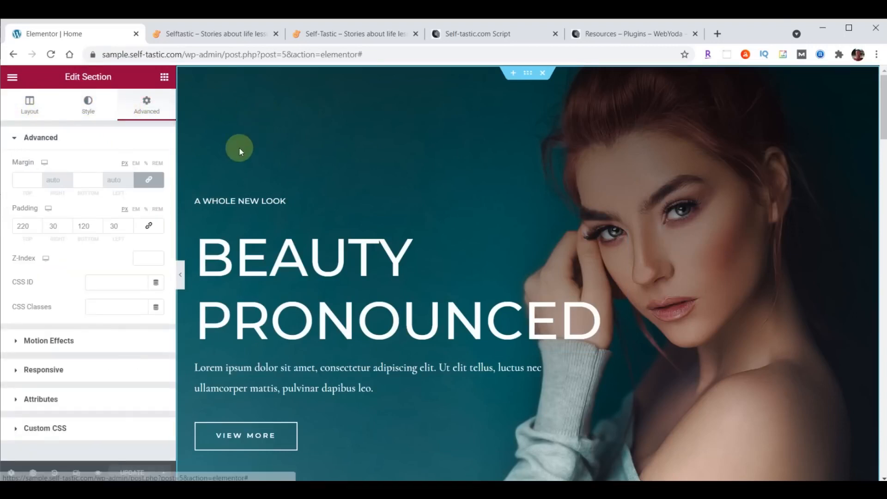
left_click(200, 202)
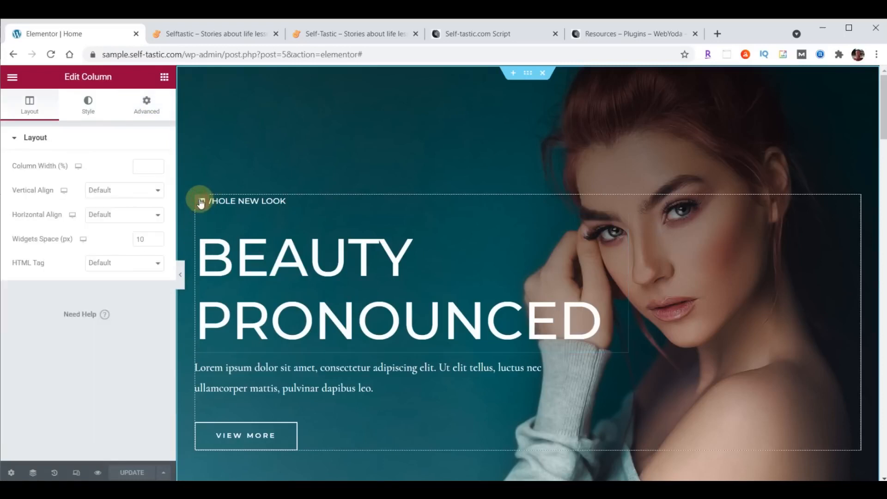
left_click(47, 103)
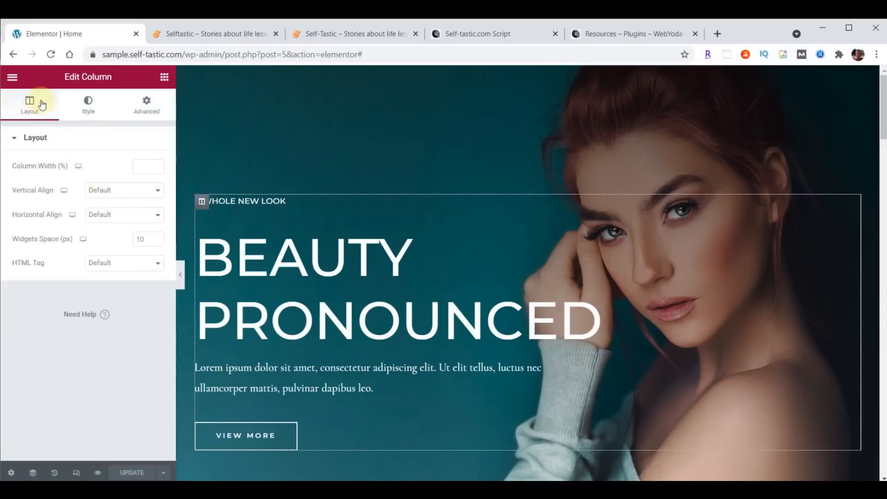
left_click(90, 107)
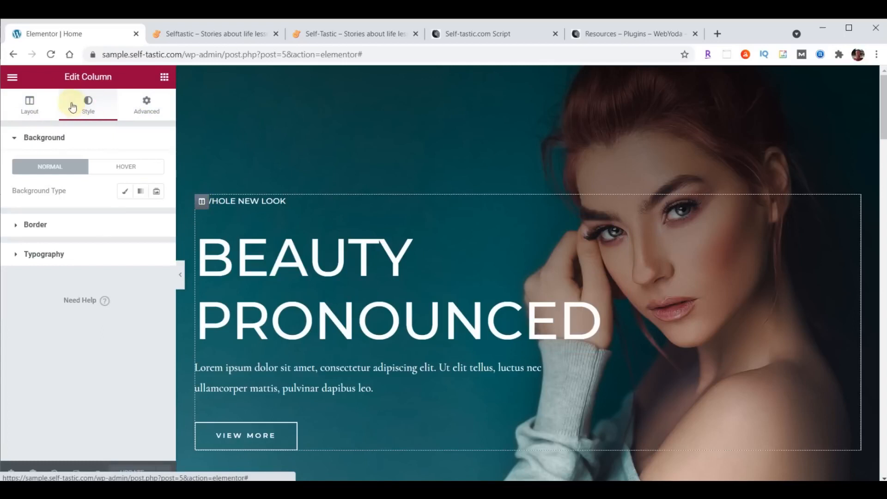
left_click(148, 105)
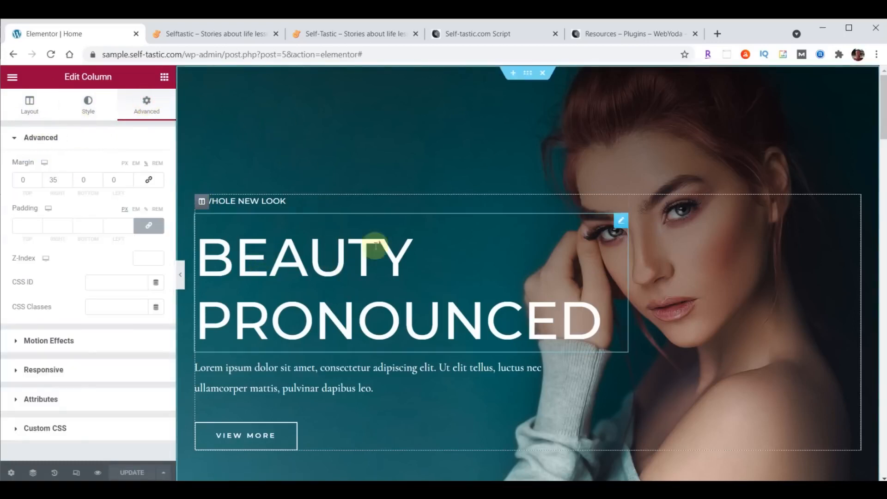
left_click(620, 221)
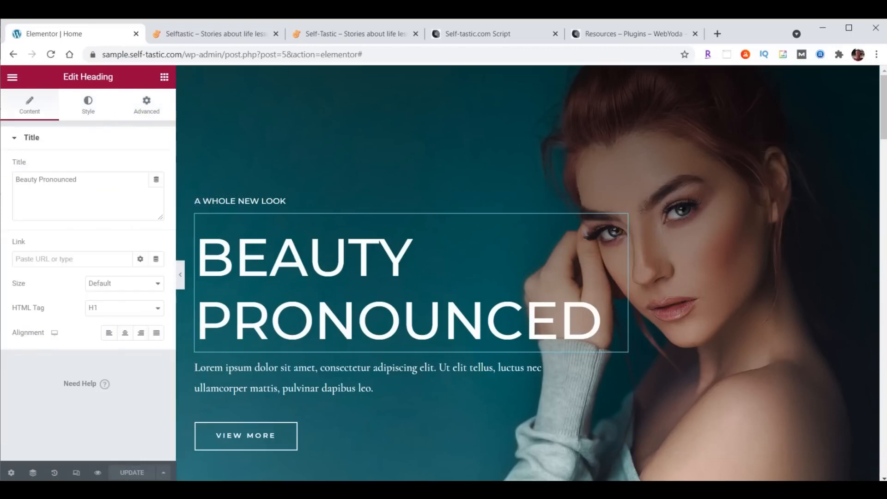
left_click(83, 108)
left_click(148, 110)
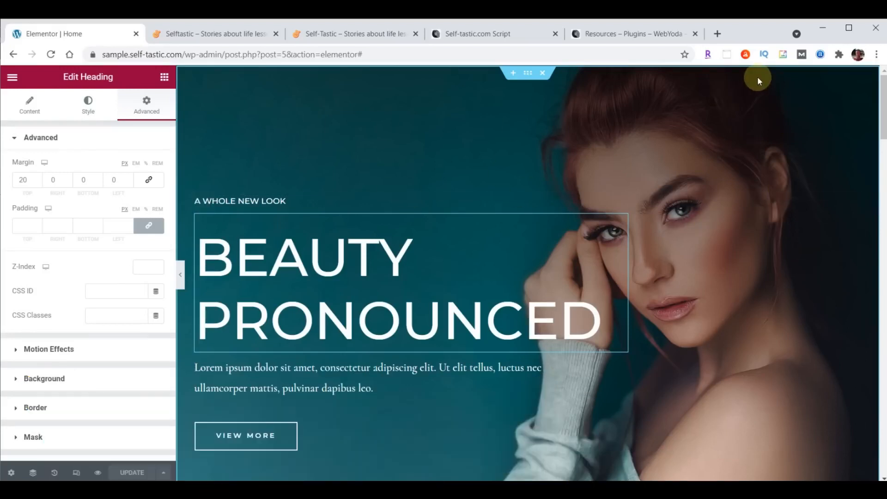
left_click(529, 79)
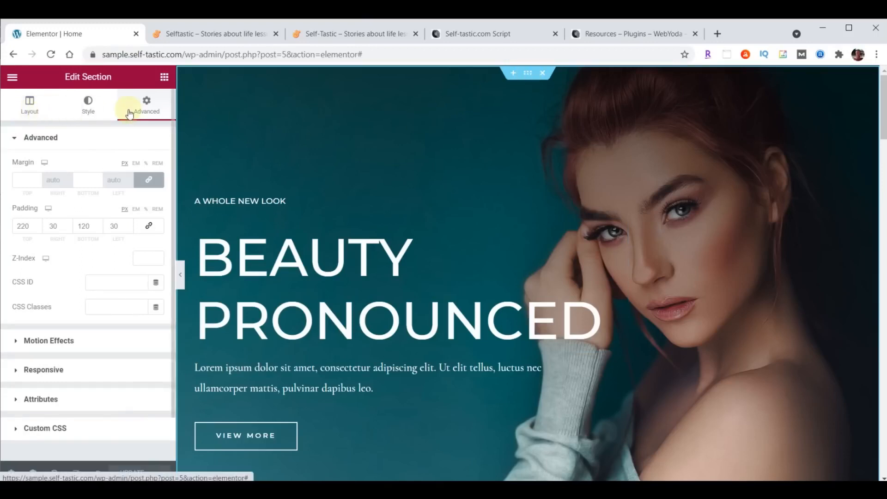
Upload cover-home.jpg to the media library and insert it as the hero section's background image
left_click(89, 106)
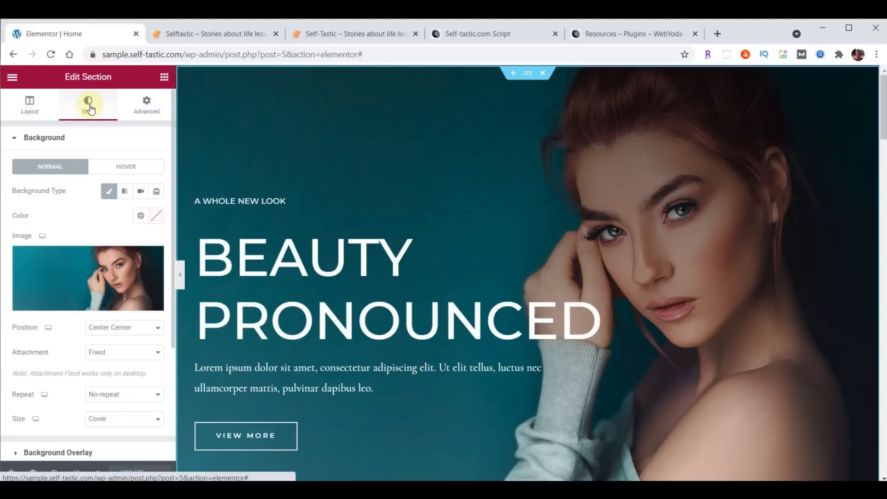
left_click(116, 286)
scroll(83, 198, "down", 2)
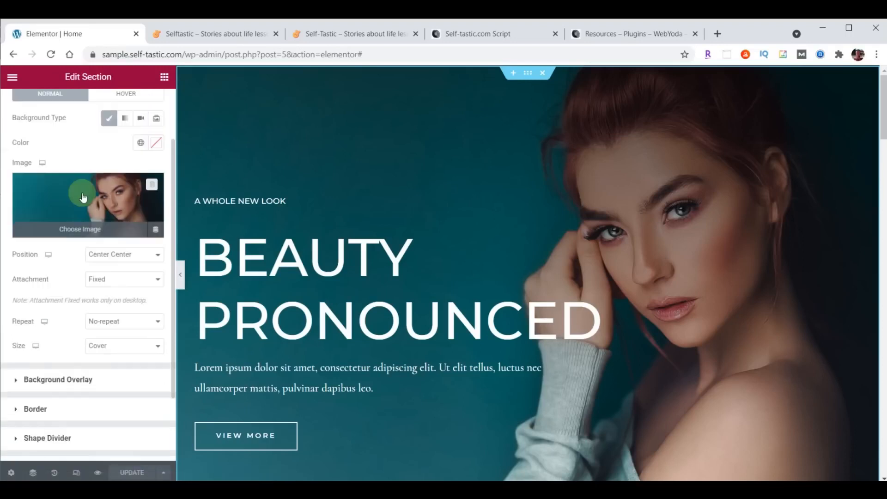
left_click(83, 194)
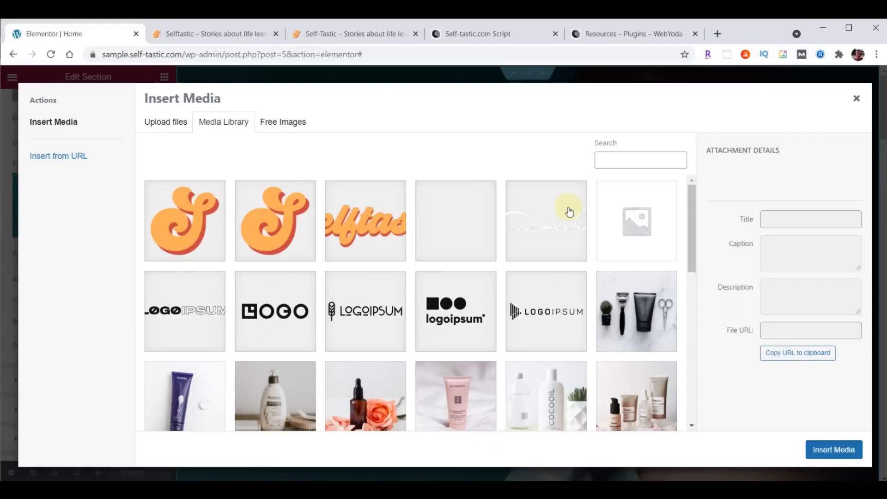
key("alt+Tab")
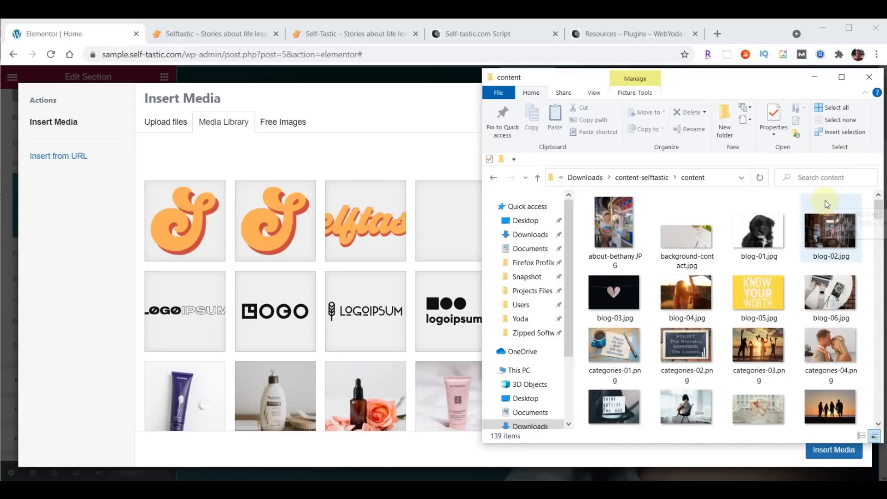
scroll(825, 203, "down", 4)
scroll(827, 203, "up", 2)
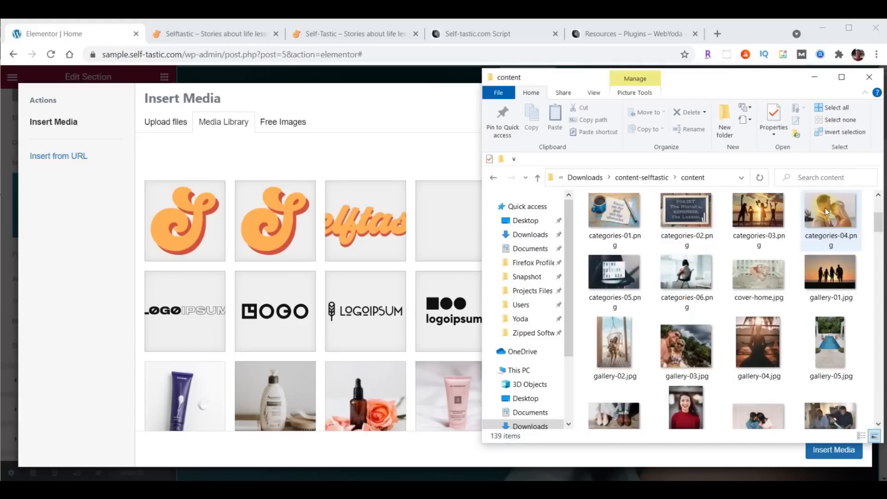
left_click_drag(755, 274, 356, 284)
left_click(836, 454)
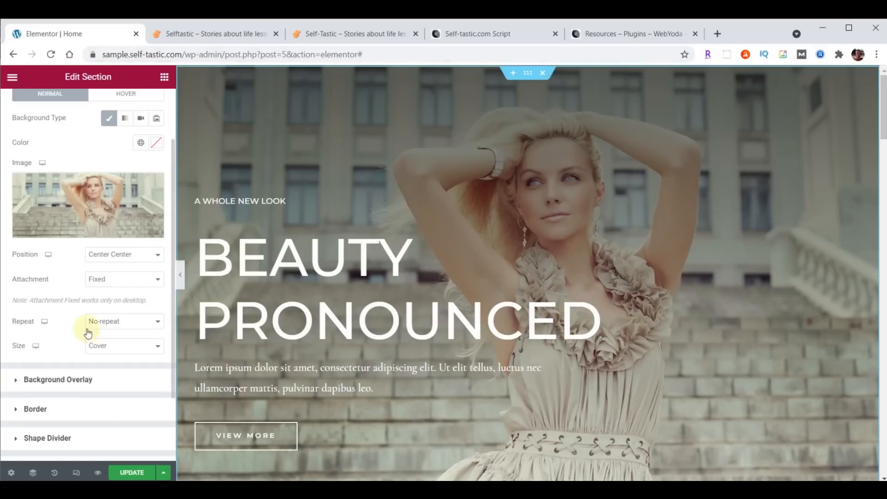
Update the page, reload the live home page to confirm the stone-steps background, then return to Elementor
left_click(128, 468)
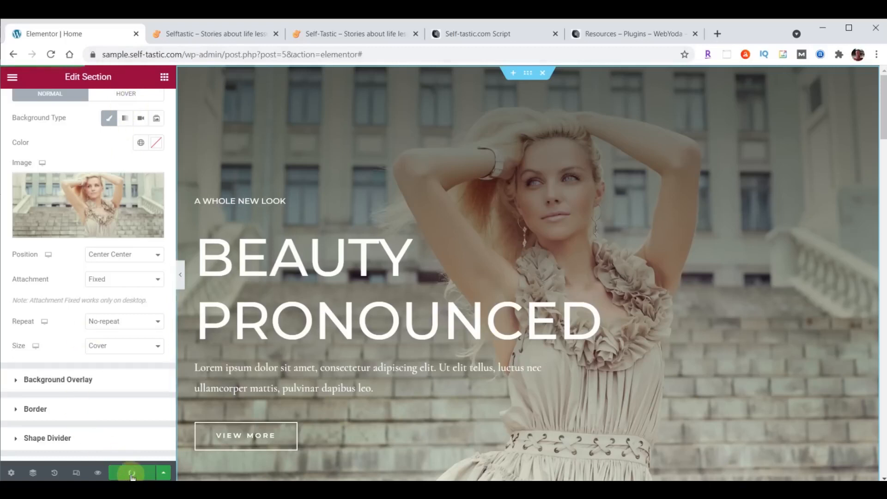
left_click(228, 34)
left_click(51, 54)
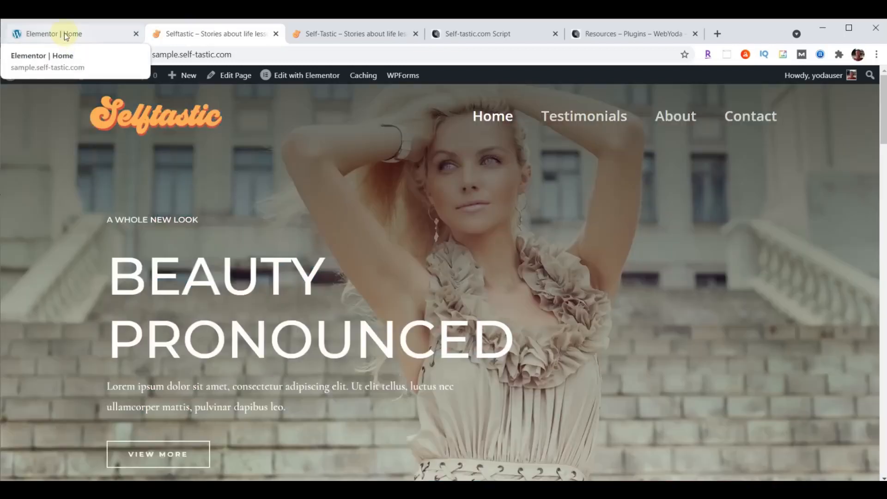
left_click(65, 37)
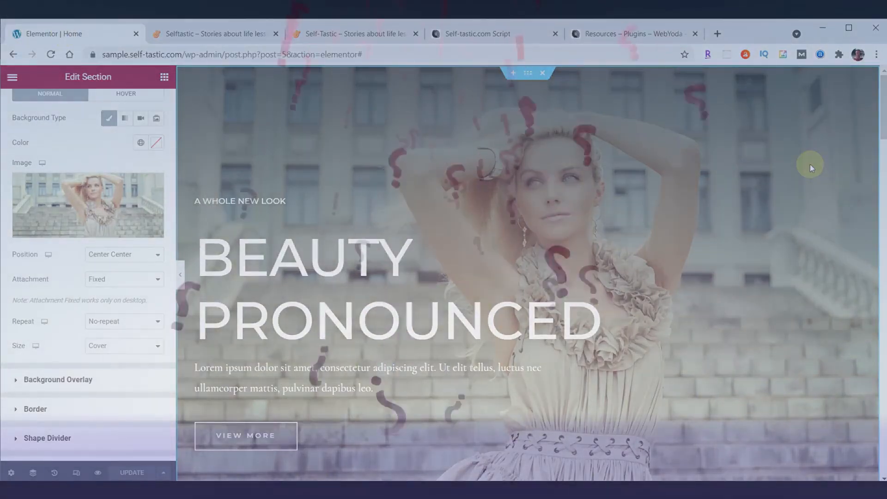
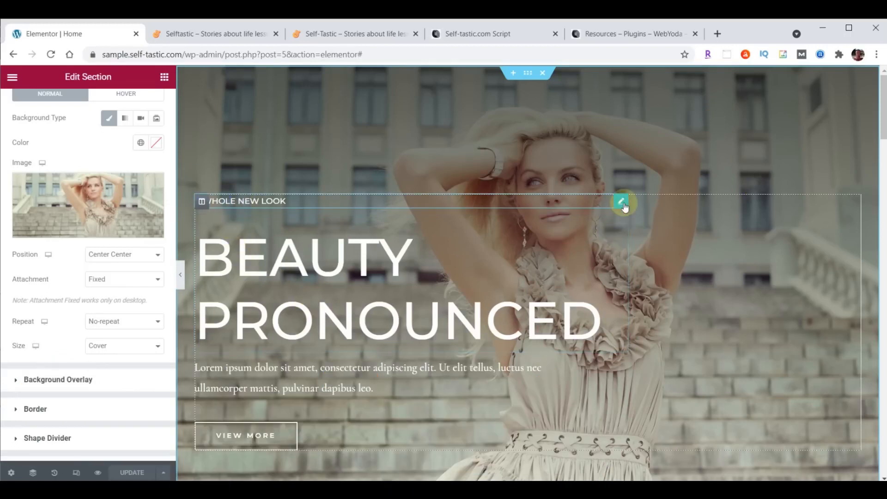
Replace the small heading's title 'A Whole New Look' with 'WELCOME TO'
left_click(622, 203)
left_click(29, 102)
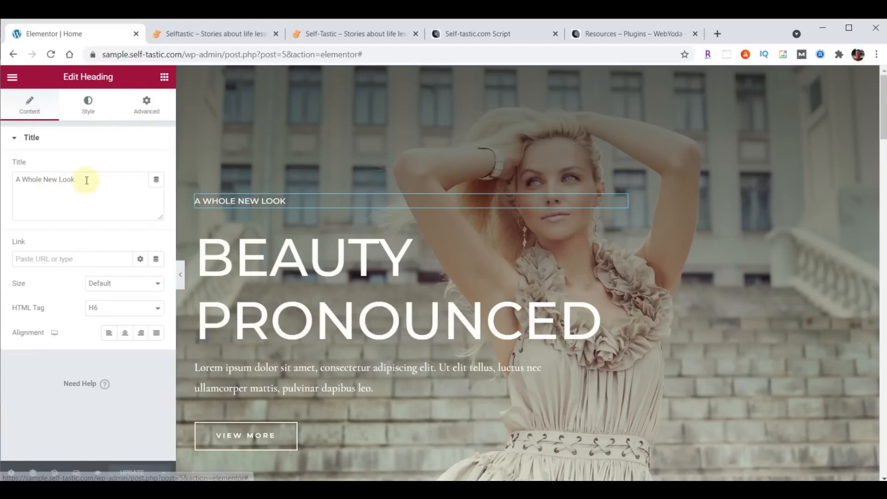
left_click(16, 181)
left_click_drag(17, 181, 107, 180)
type("WELCOME TO")
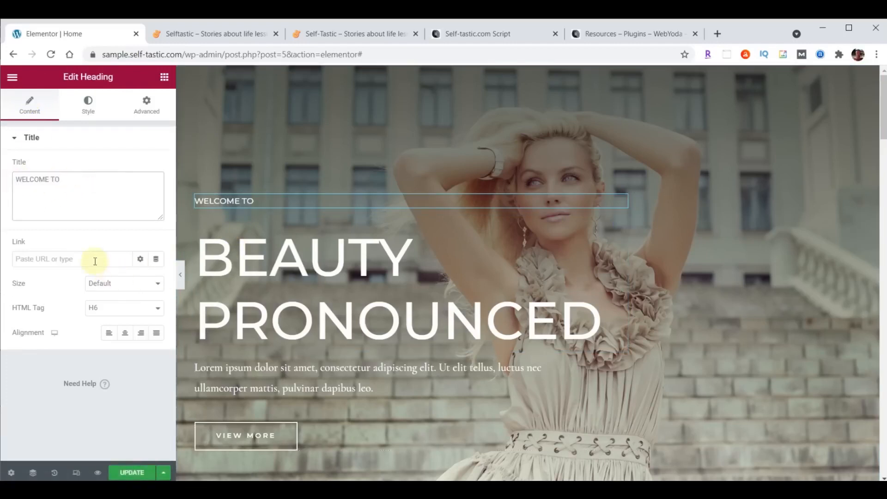
Set the WELCOME TO heading's typography to Open Sans Condensed at size 23
left_click(89, 107)
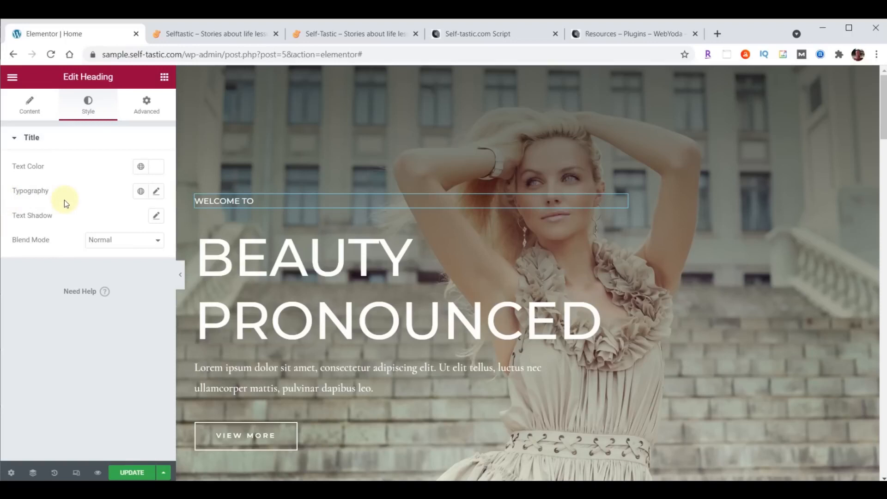
left_click(158, 193)
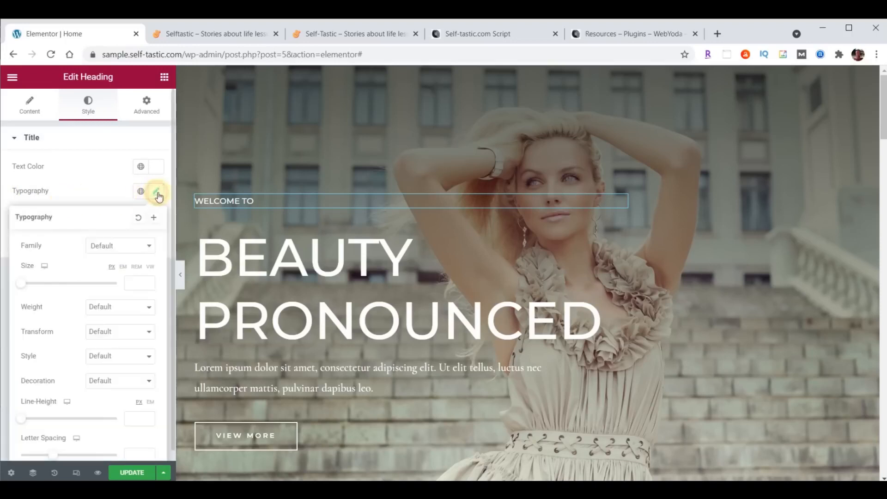
left_click(129, 246)
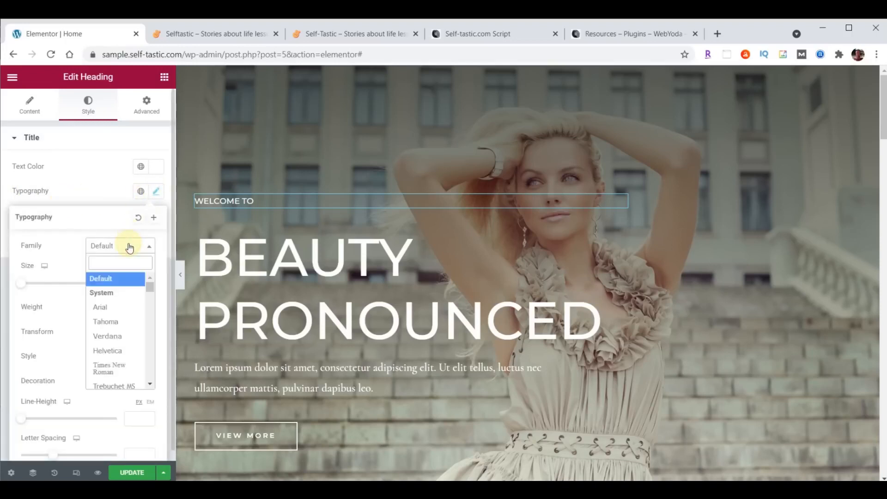
type("Open")
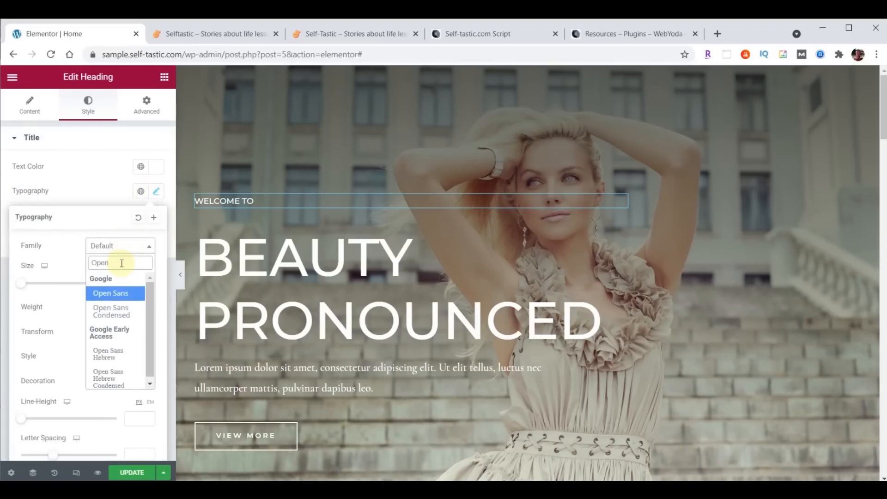
left_click(104, 311)
left_click(135, 283)
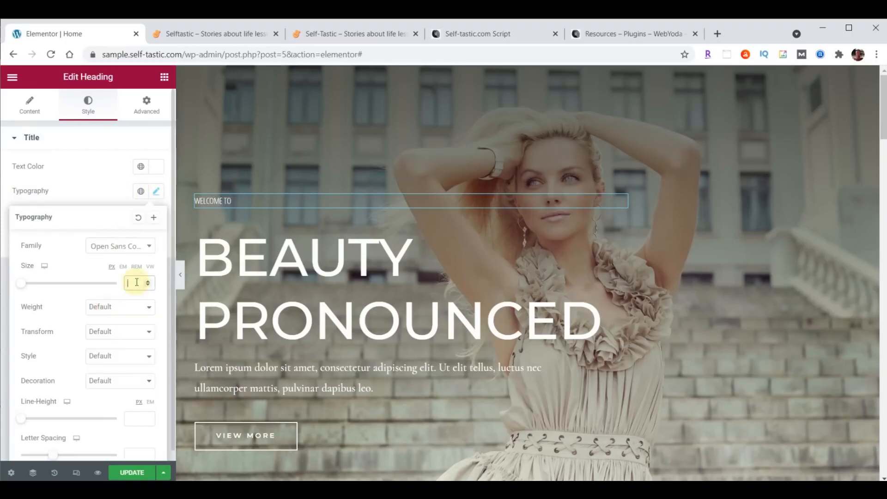
type("23")
Try weights 100, 900 and 600 on WELCOME TO, then settle on weight 100
left_click(89, 307)
left_click(103, 322)
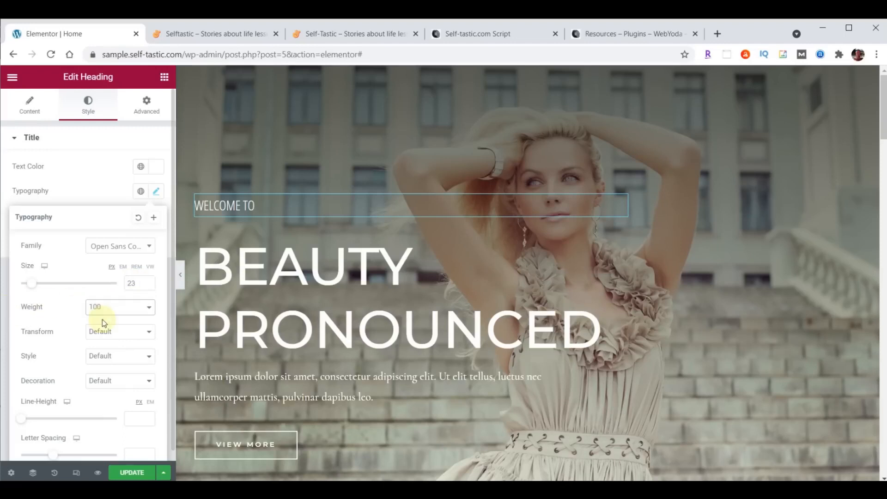
left_click(103, 307)
left_click(109, 391)
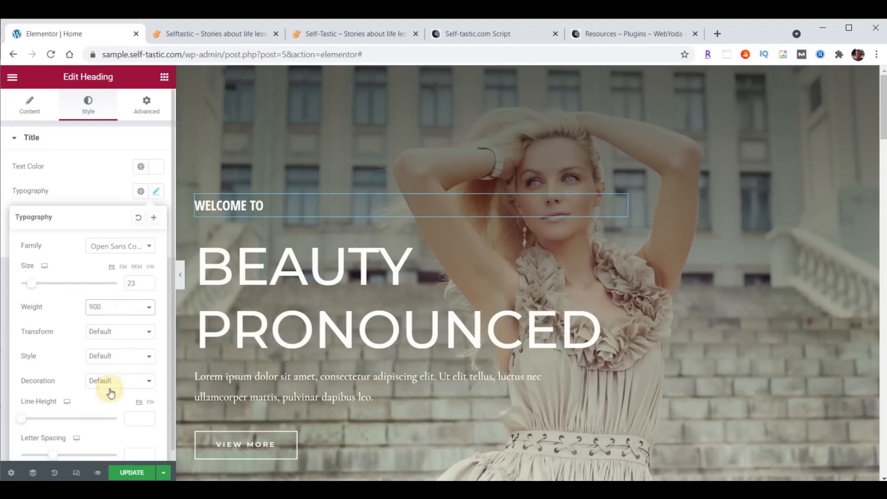
left_click(107, 308)
left_click(104, 367)
left_click(105, 307)
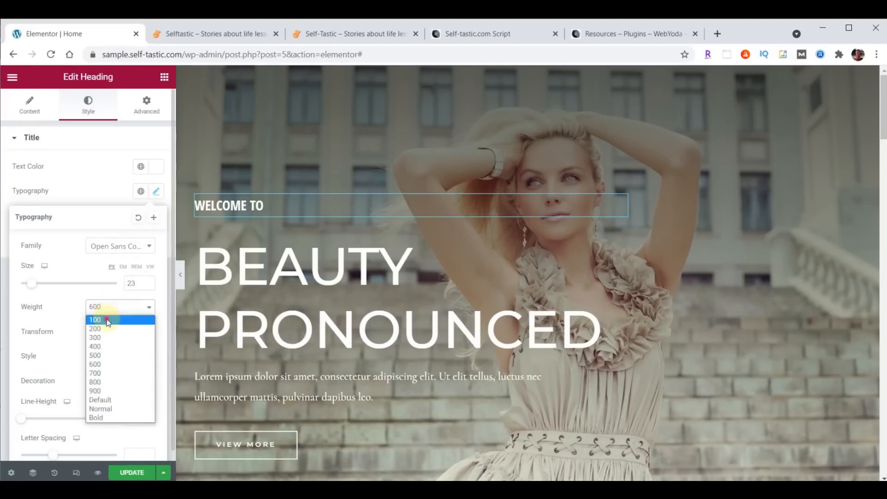
left_click(106, 319)
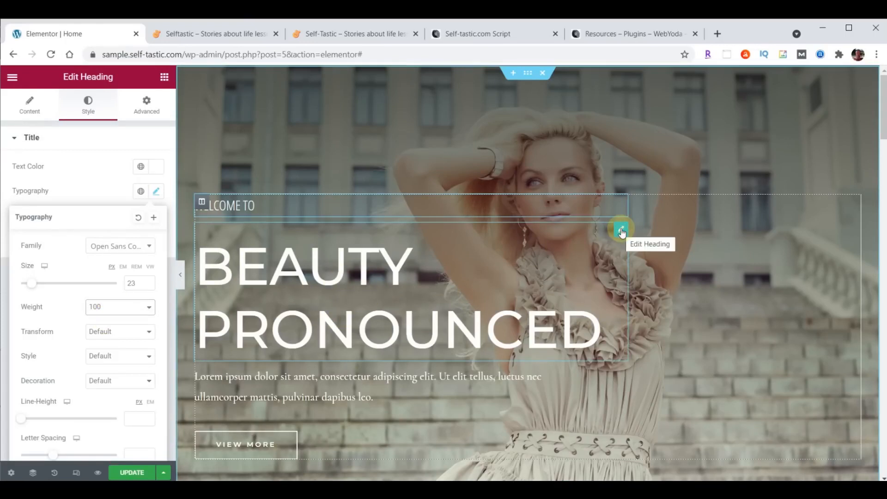
Change the main heading's title to SELF<BR>TASTIC so it splits over two lines
left_click(30, 113)
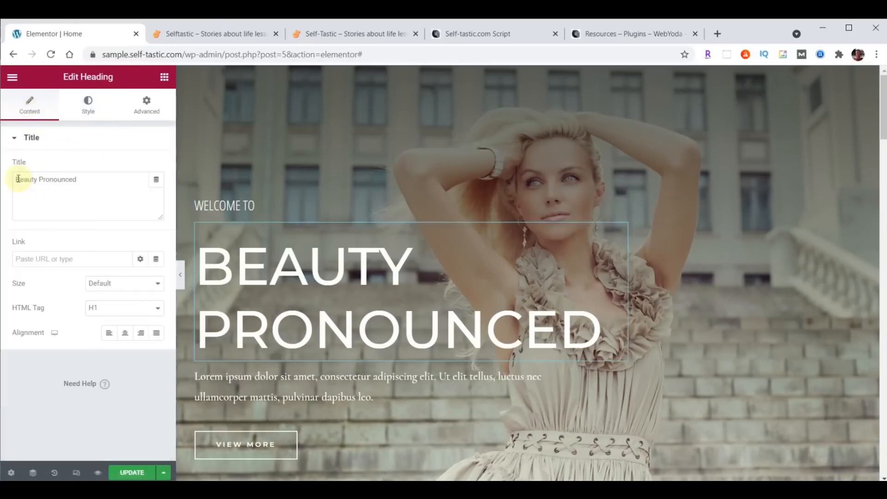
left_click_drag(19, 180, 109, 174)
type("SELFTASTIC")
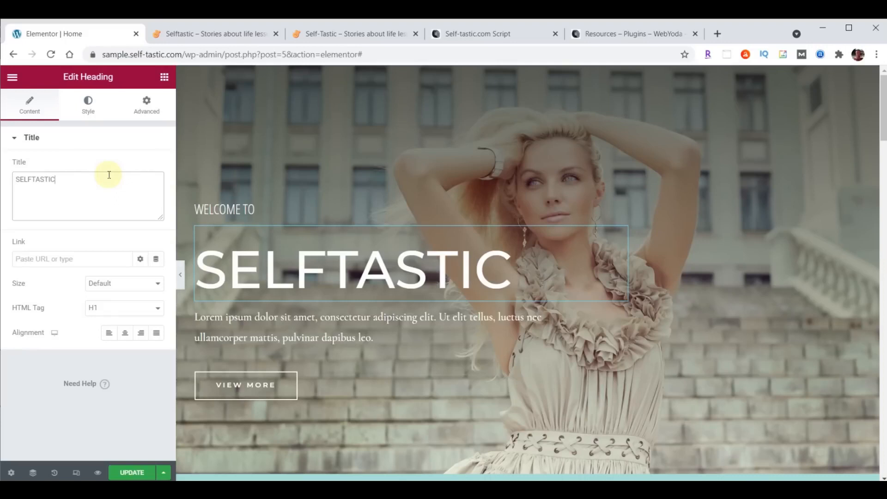
left_click(33, 180)
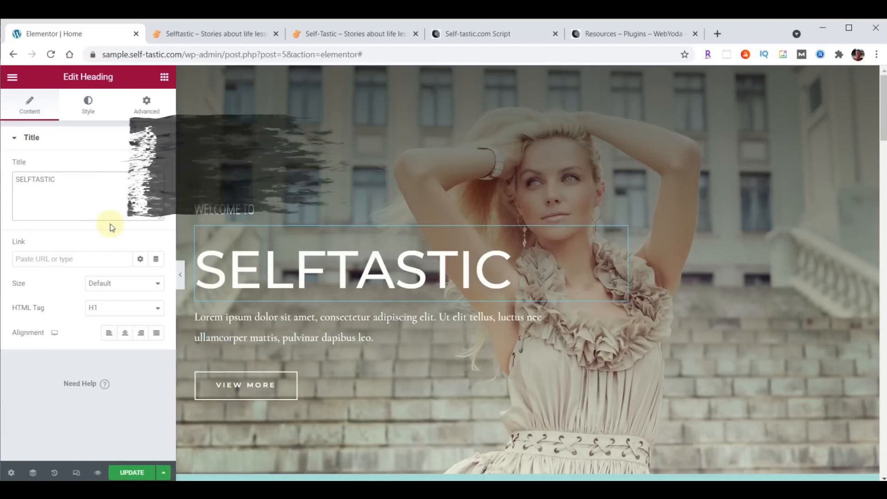
type("<B")
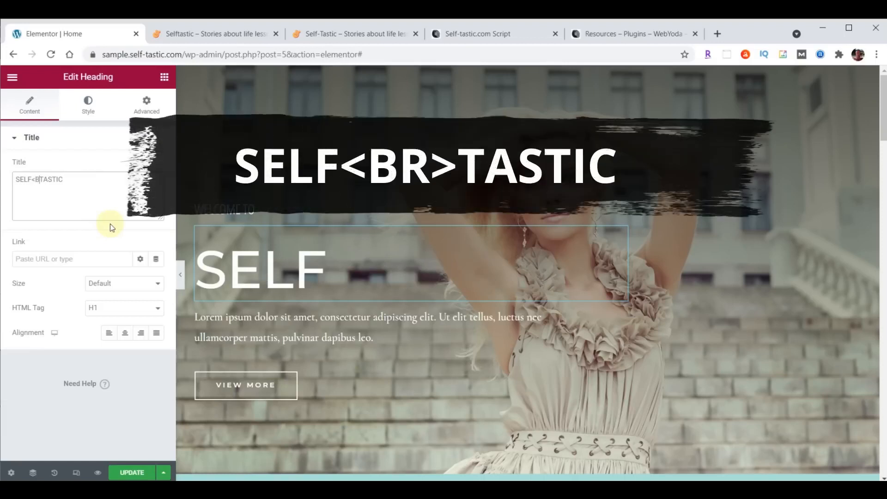
type("R>")
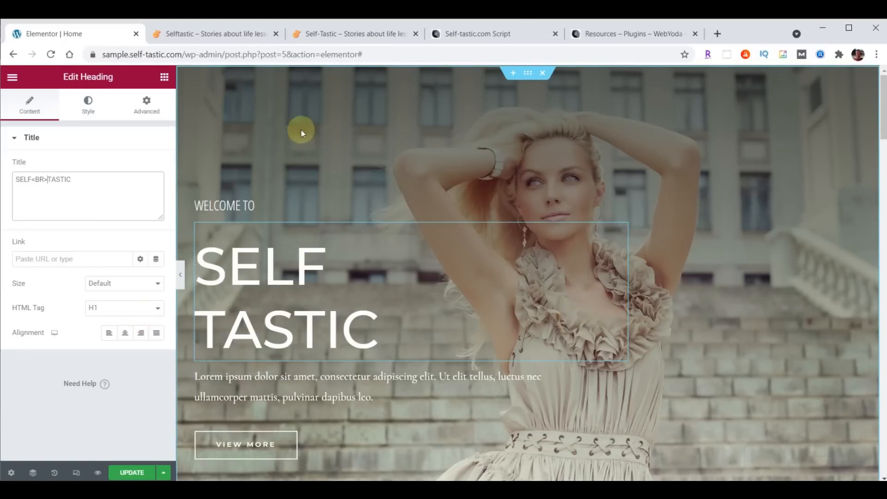
Set the main heading's typography to Londrina Shadow, size 122, line height 100
left_click(84, 106)
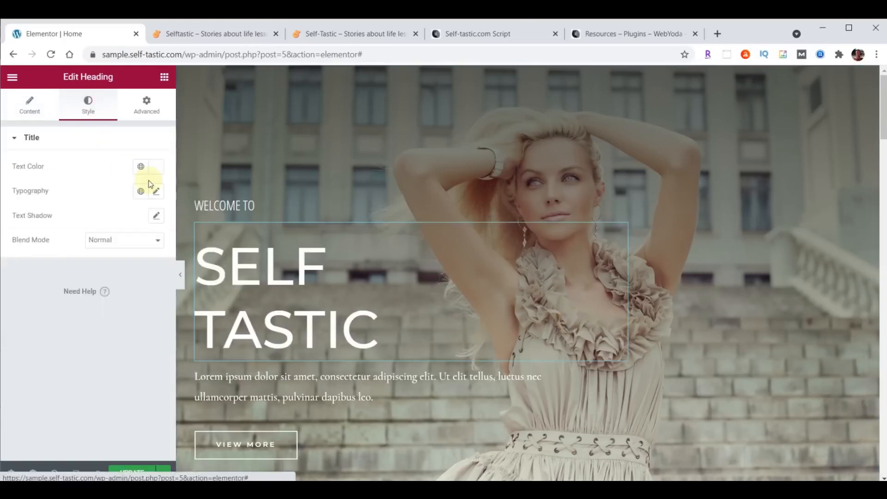
left_click(156, 191)
type("Londrina Shadow")
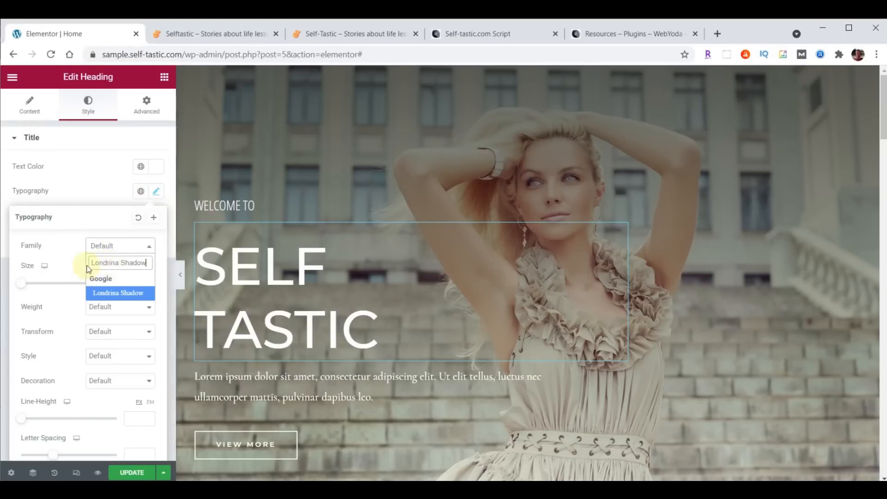
left_click(111, 293)
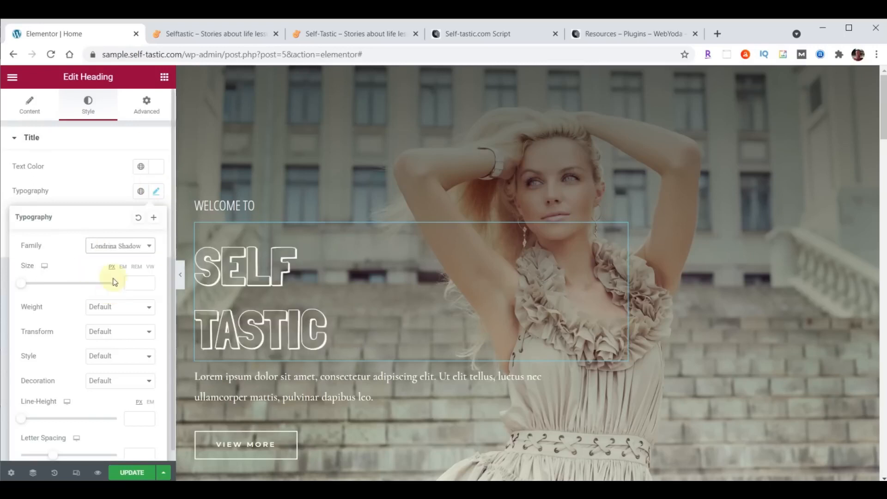
left_click(131, 280)
type("122")
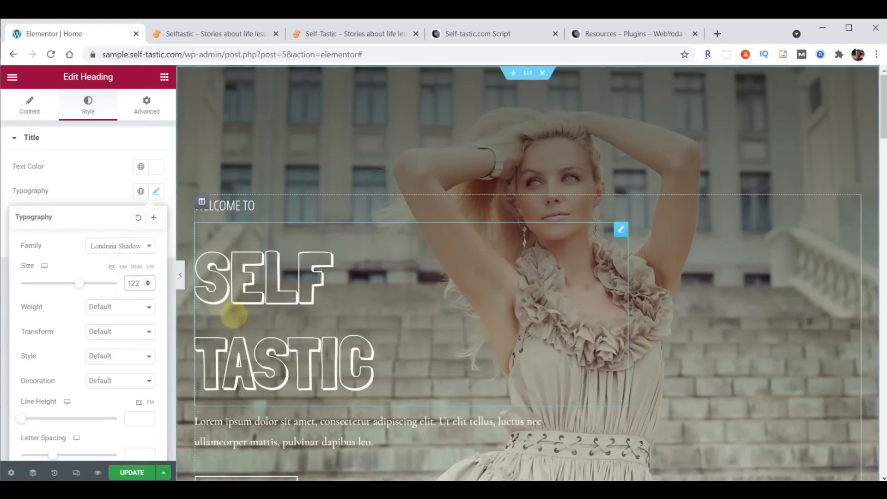
key("alt+Tab")
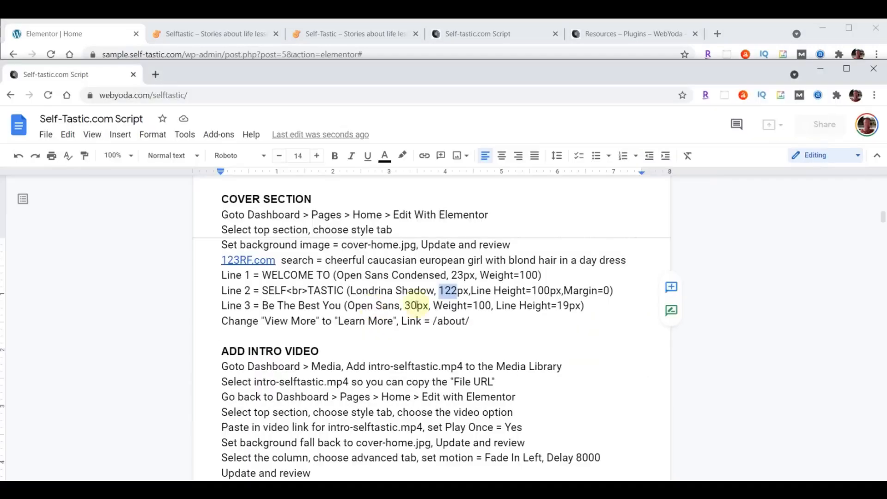
key("alt+Tab")
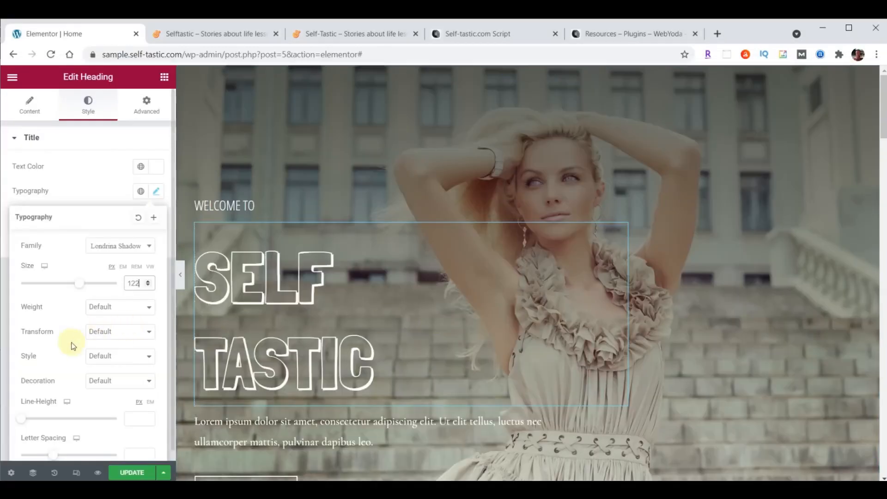
scroll(64, 340, "down", 1)
left_click(135, 408)
type("100")
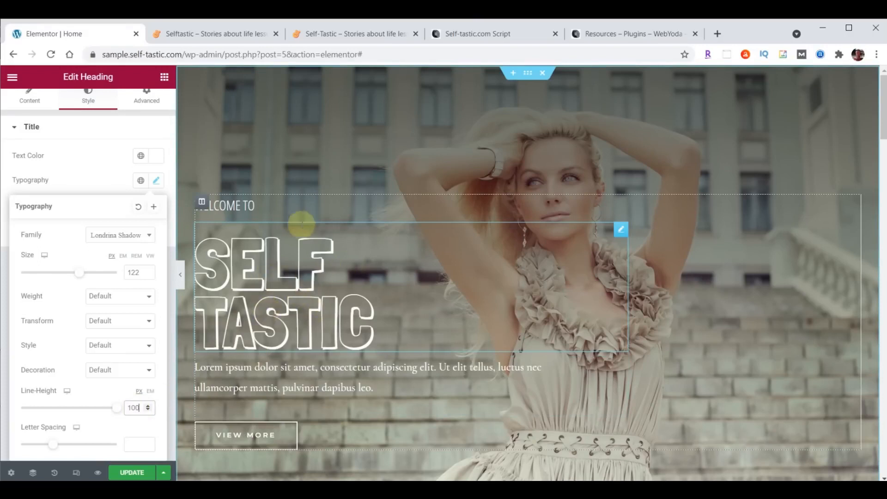
Change the main heading's top margin from 20 to 0
scroll(100, 167, "up", 1)
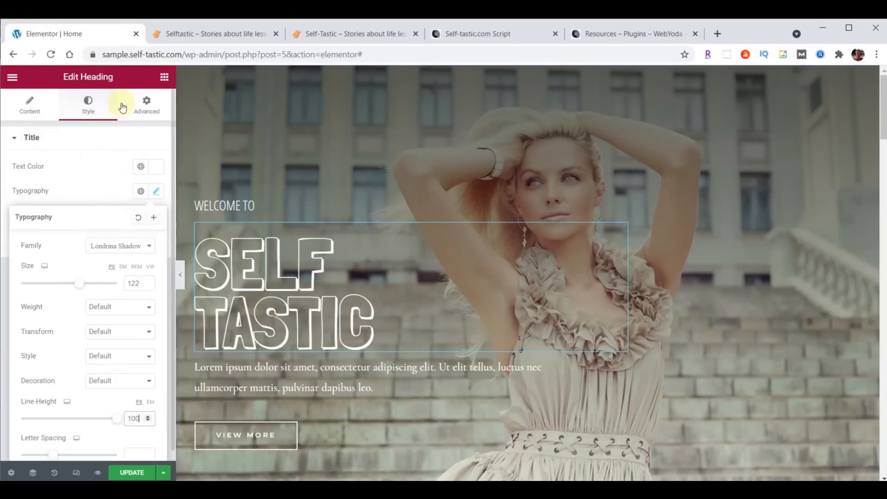
left_click(145, 107)
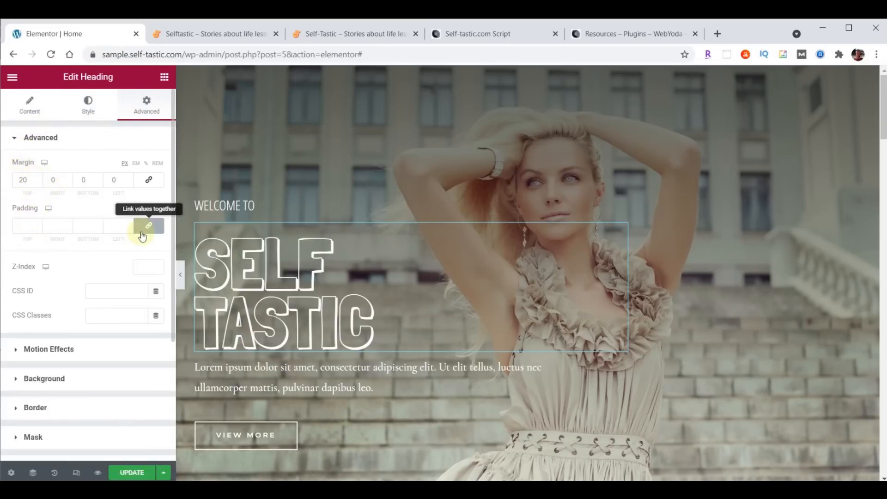
double_click(22, 181)
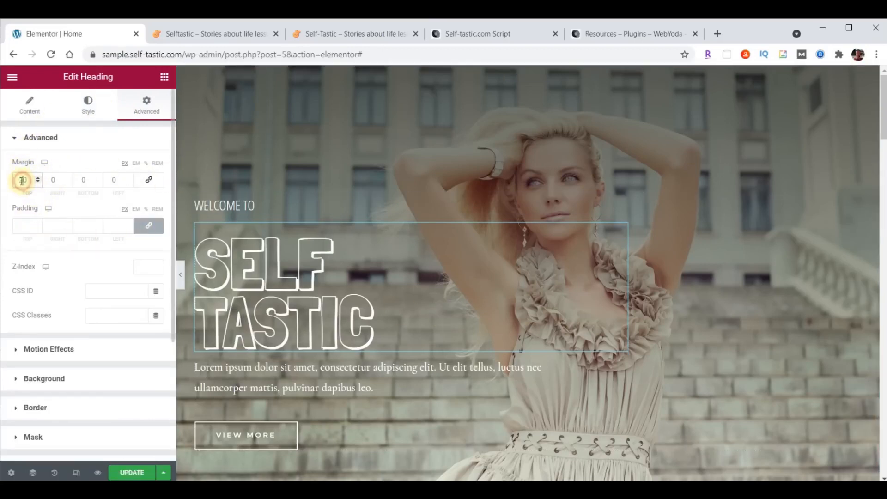
type("0")
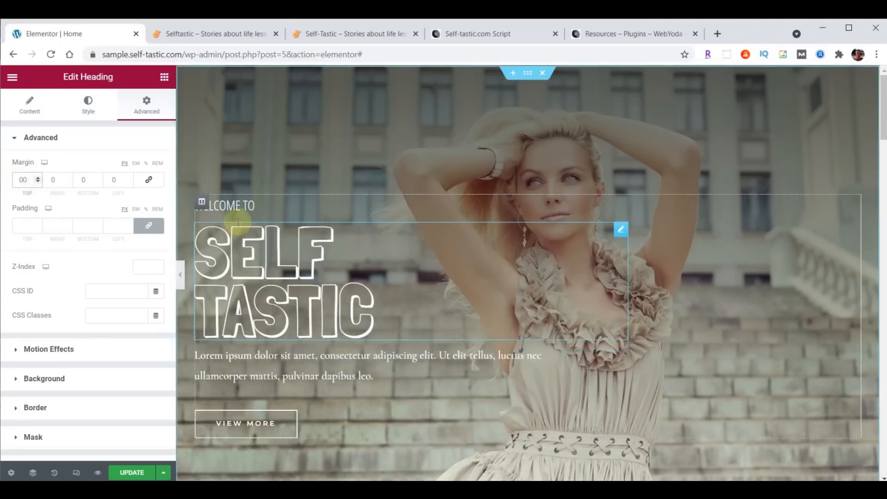
type("0")
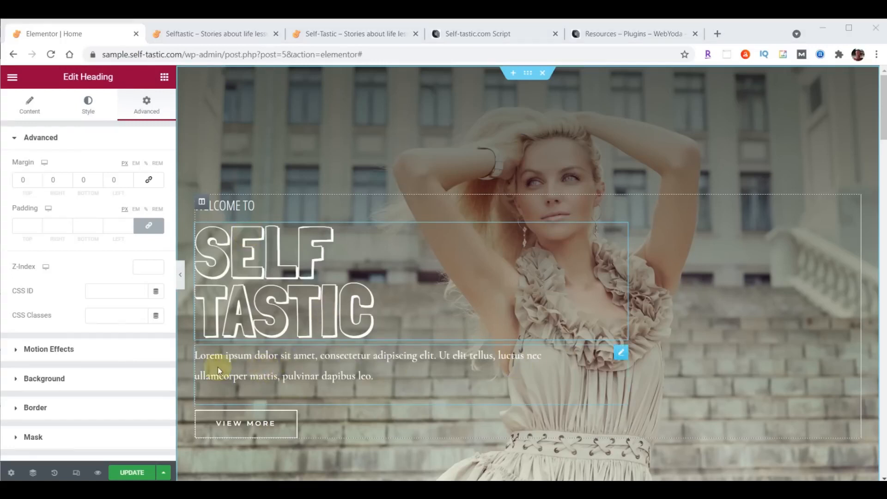
Replace the Lorem ipsum paragraph text with the subtitle 'Be The Best You'
left_click(620, 355)
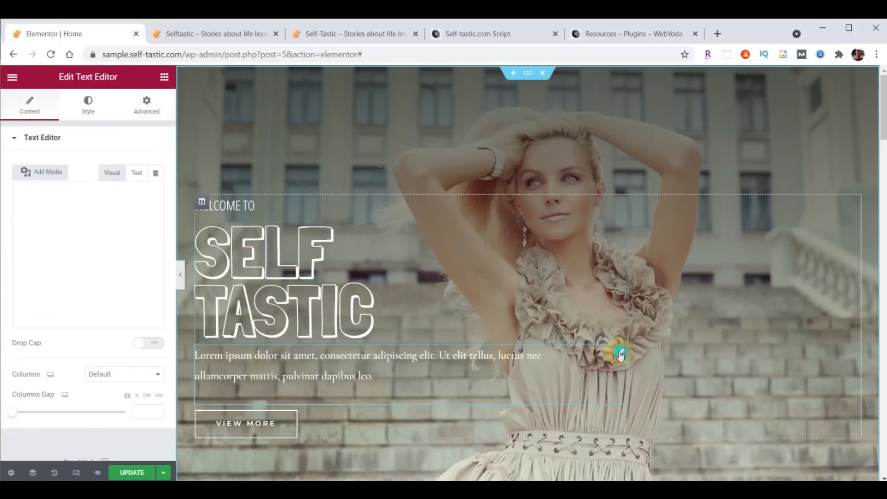
left_click(25, 240)
left_click_drag(25, 241, 116, 334)
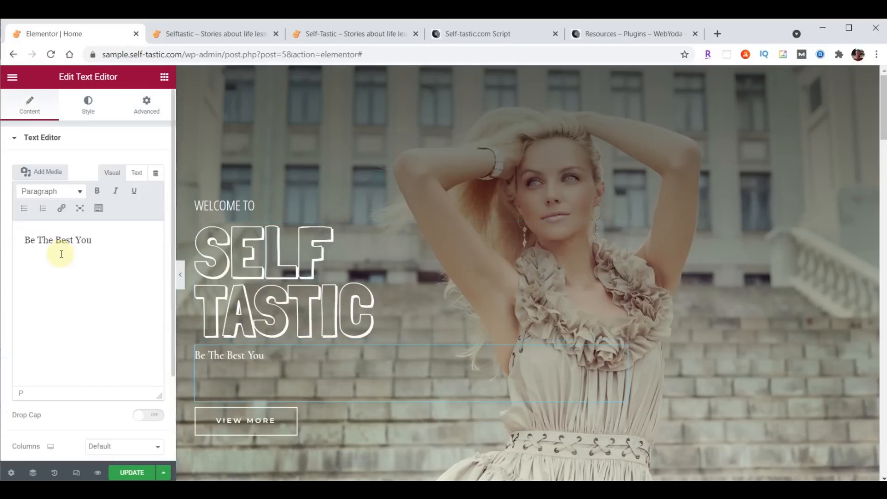
Set the subtitle's typography to Open Sans Condensed, size 30, weight 100, line height 19
left_click(89, 107)
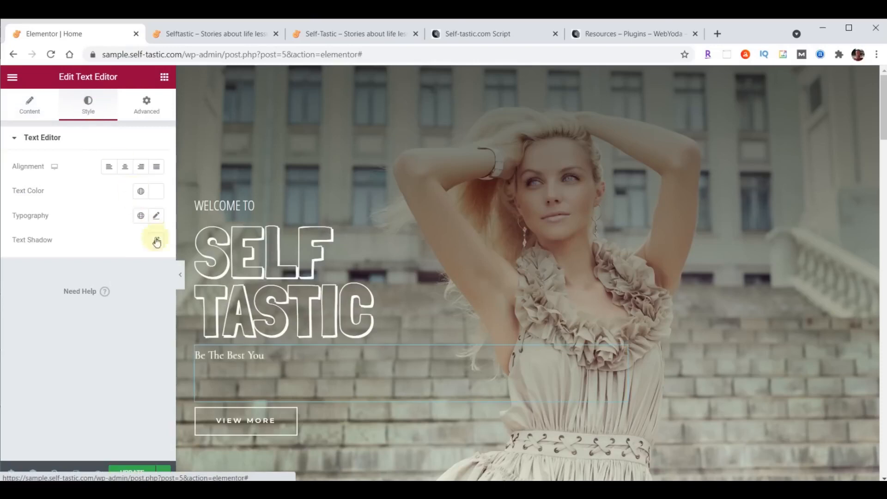
left_click(156, 215)
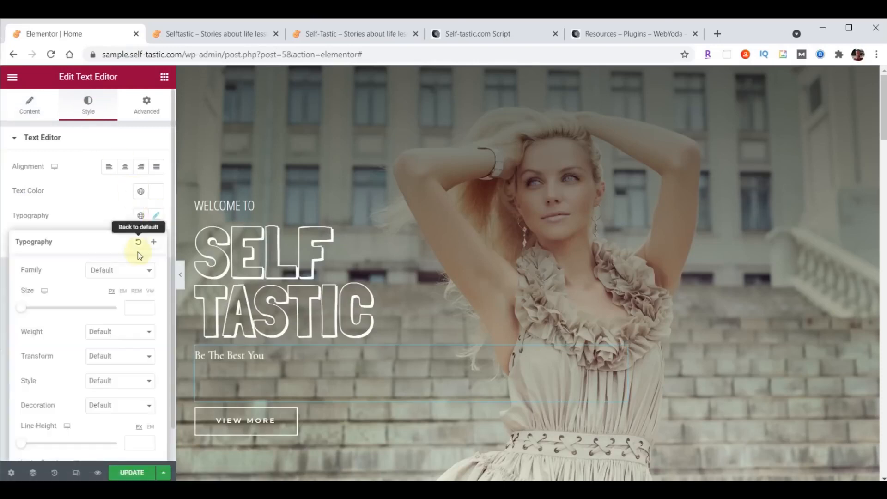
left_click(125, 270)
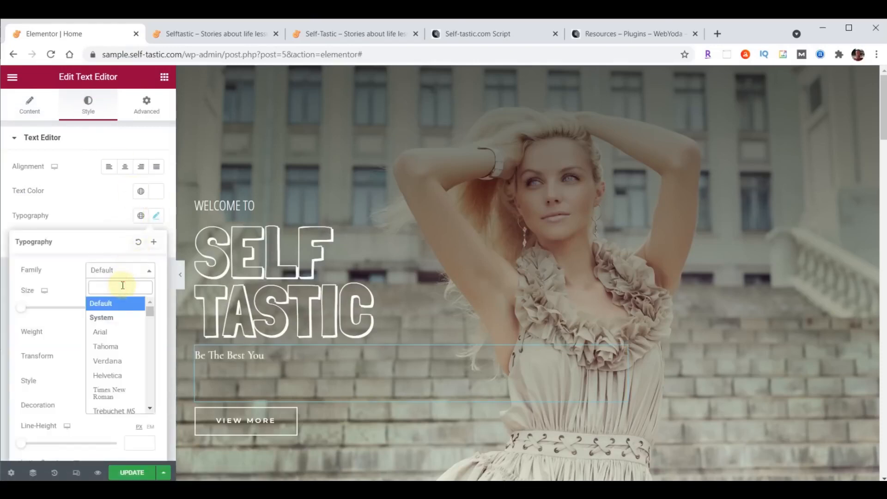
type("open")
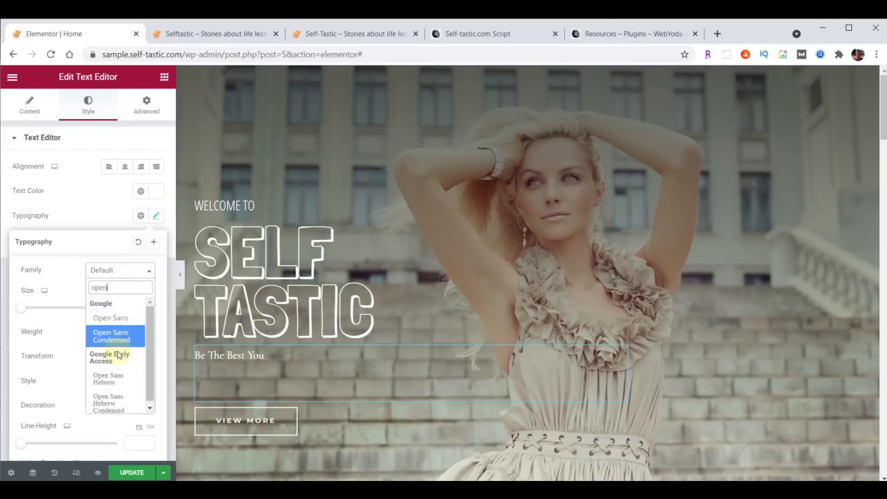
left_click(112, 336)
left_click(132, 305)
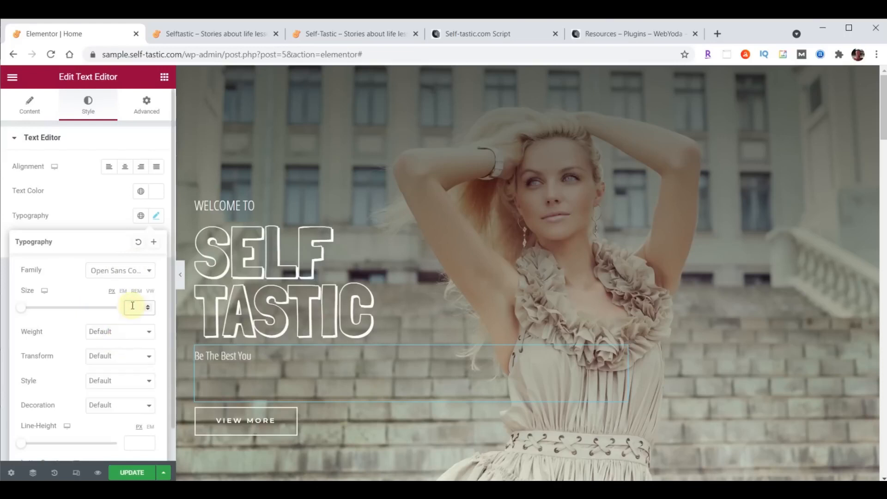
type("30")
left_click(103, 332)
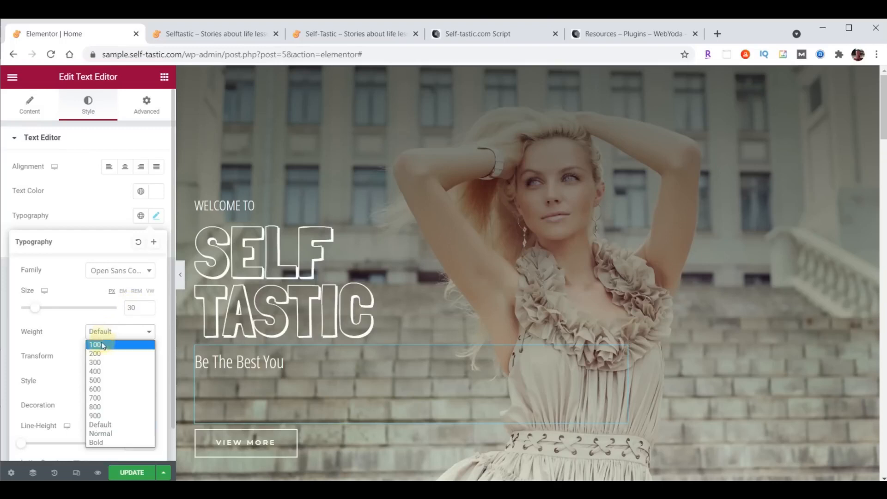
left_click(96, 345)
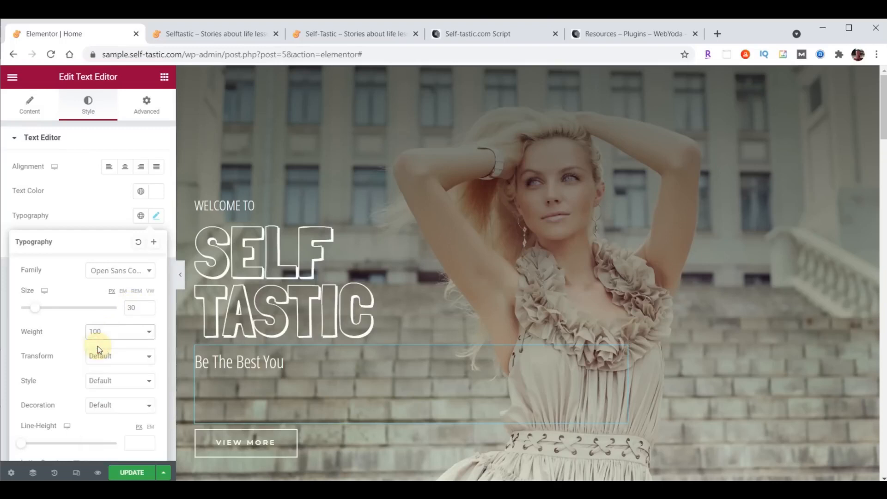
scroll(77, 397, "down", 1)
left_click(132, 411)
type("19")
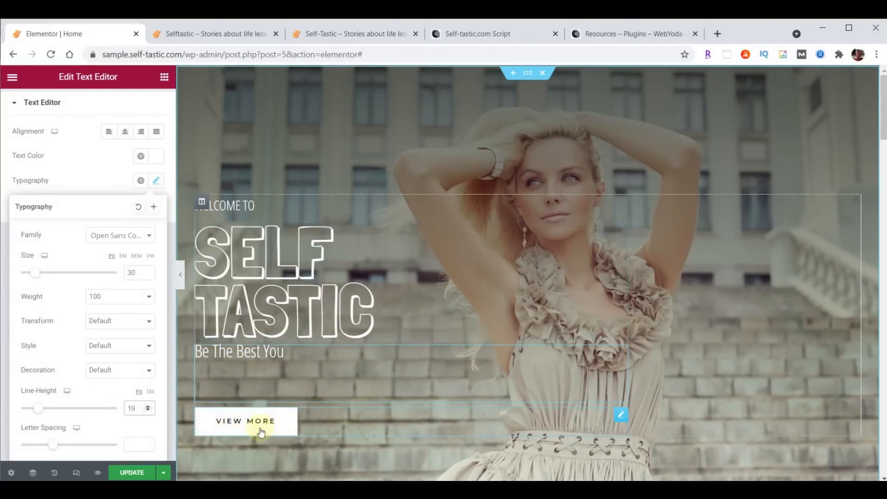
Relabel the View More button 'Learn More', link it to /about/, and update the page
left_click(621, 418)
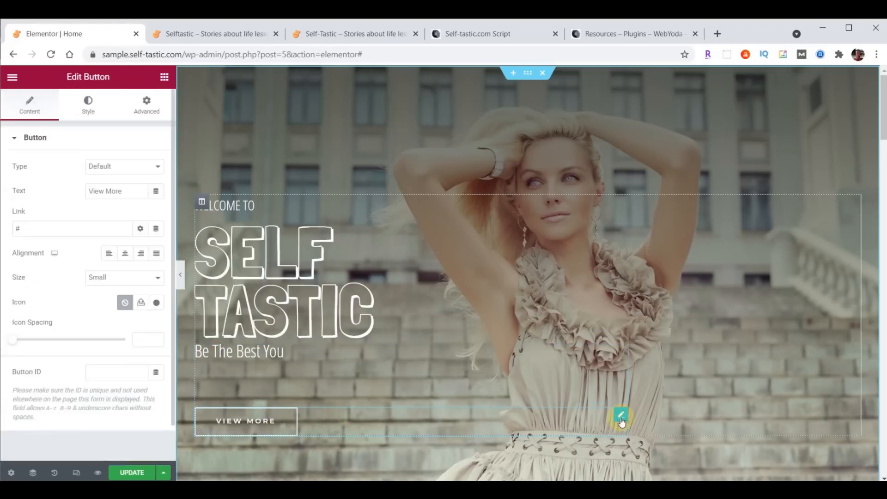
left_click(25, 107)
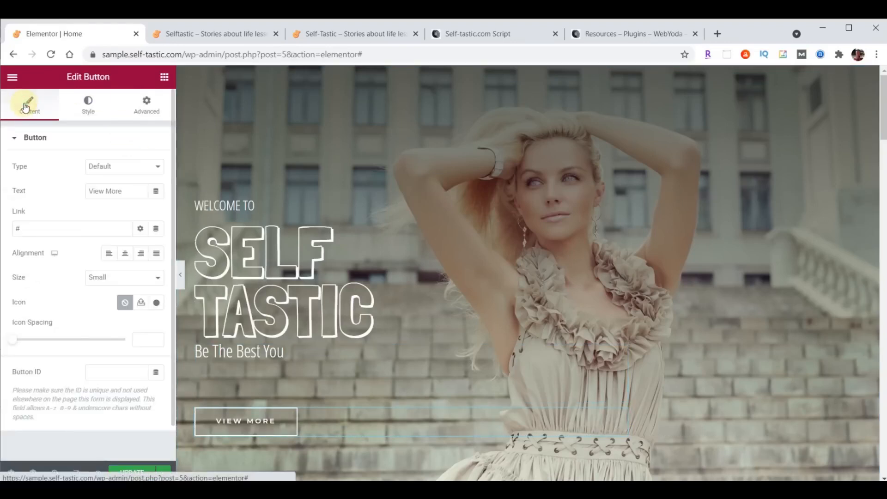
left_click_drag(123, 192, 73, 191)
type("Learn More")
left_click_drag(36, 224, 2, 225)
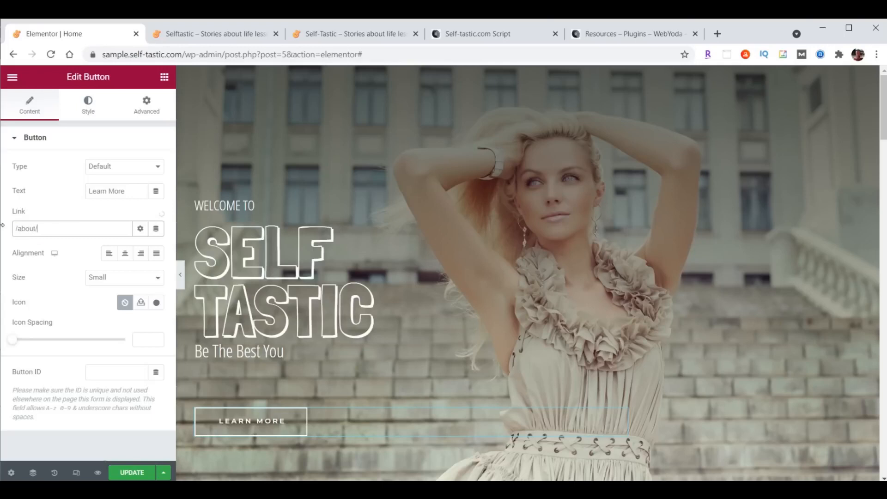
left_click(122, 472)
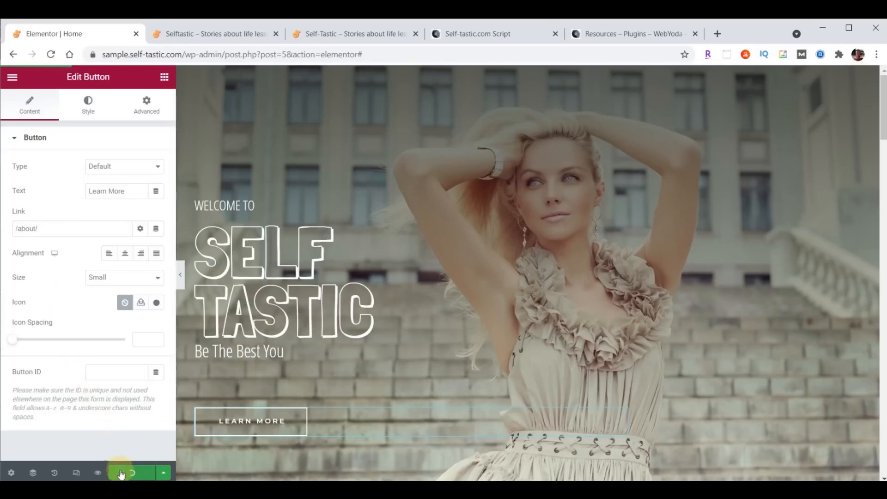
left_click(214, 36)
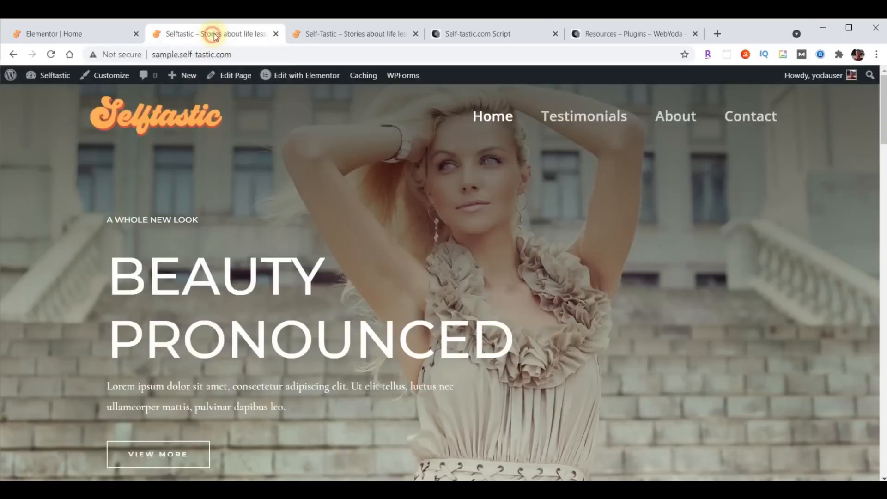
left_click(51, 54)
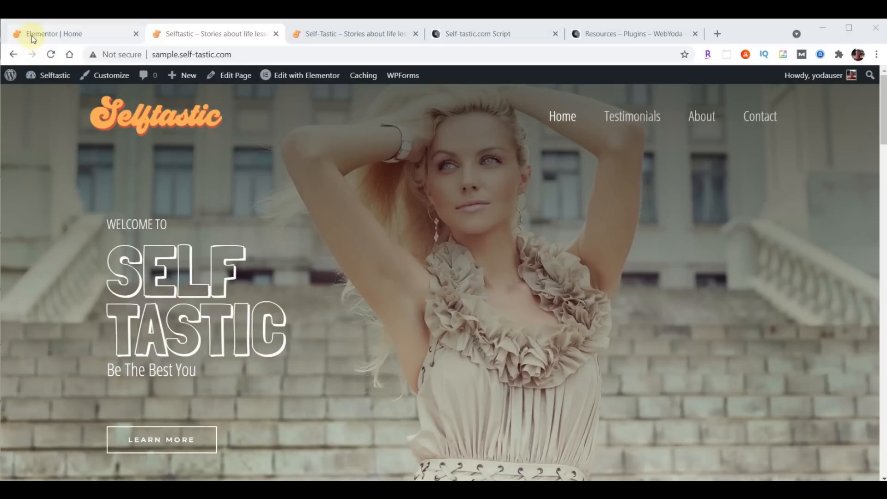
left_click(38, 36)
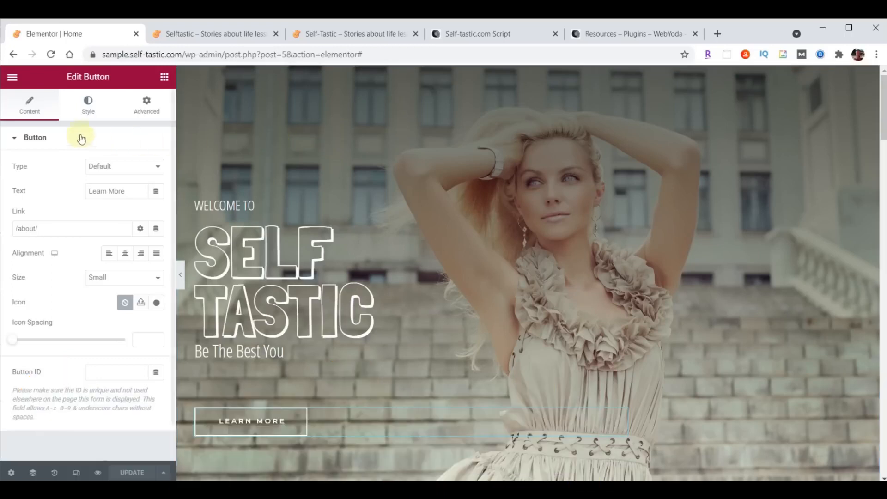
Exit the Elementor editor to the dashboard and go to Media
left_click(17, 78)
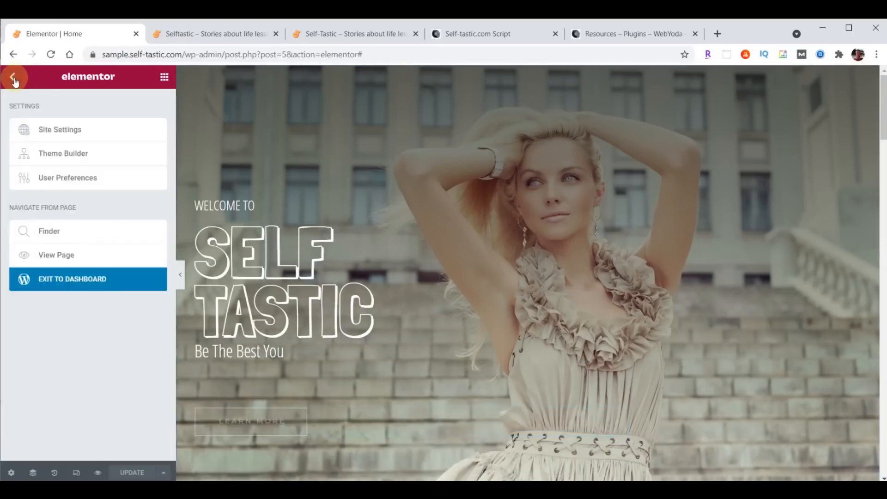
left_click(73, 285)
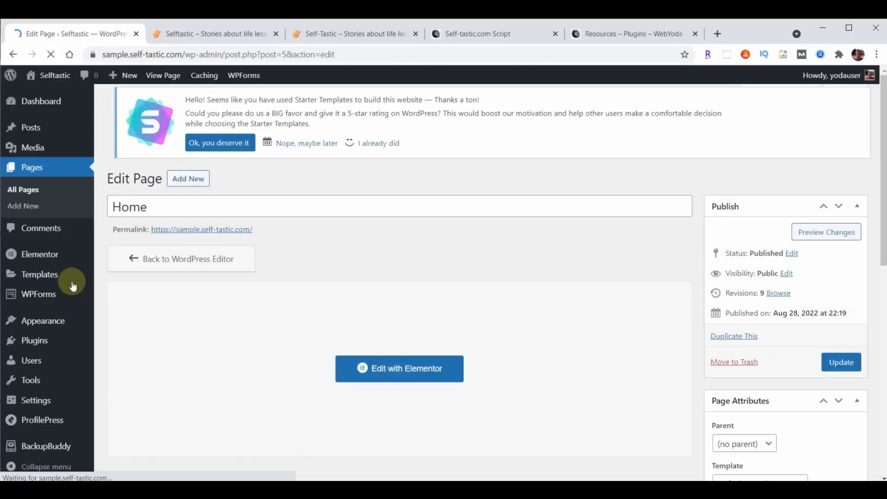
left_click(35, 148)
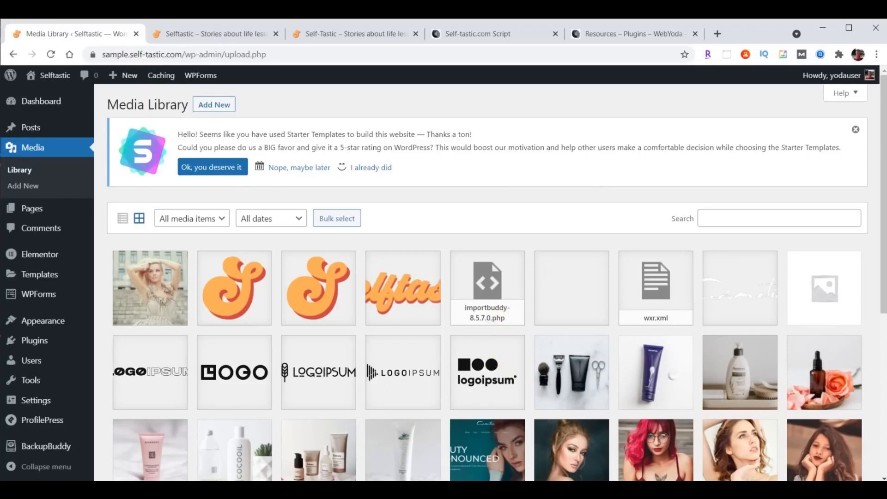
Drag intro-selftastic.mp4 from the content folder onto the Media Library to upload it
key("alt+Tab")
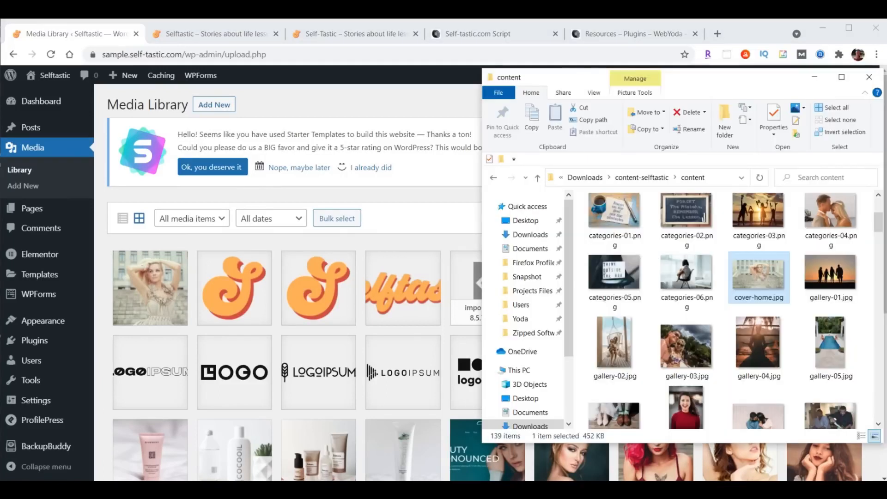
scroll(781, 231, "down", 10)
scroll(786, 236, "down", 5)
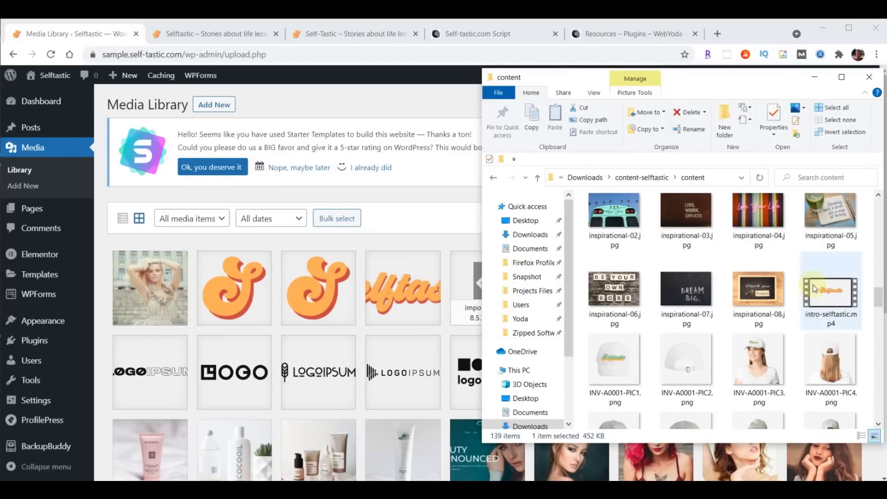
left_click(830, 298)
left_click_drag(528, 310, 314, 312)
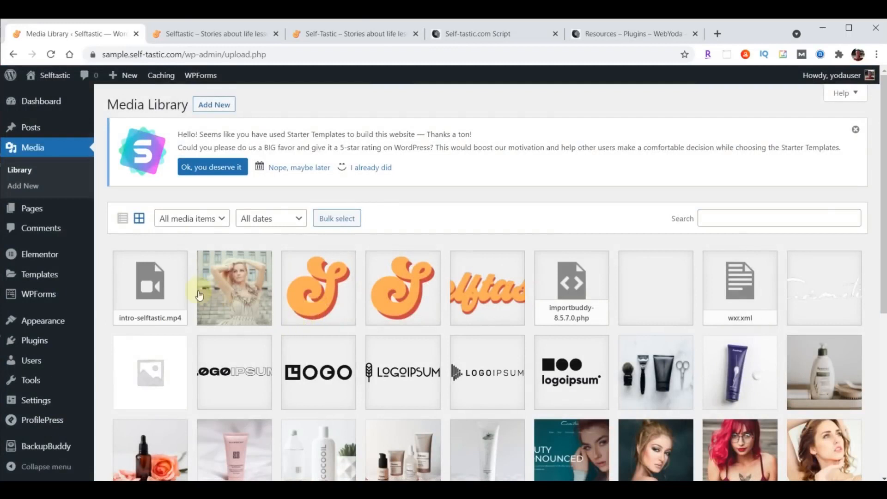
Copy intro-selftastic.mp4's file URL, then edit the Home page with Elementor
left_click(162, 291)
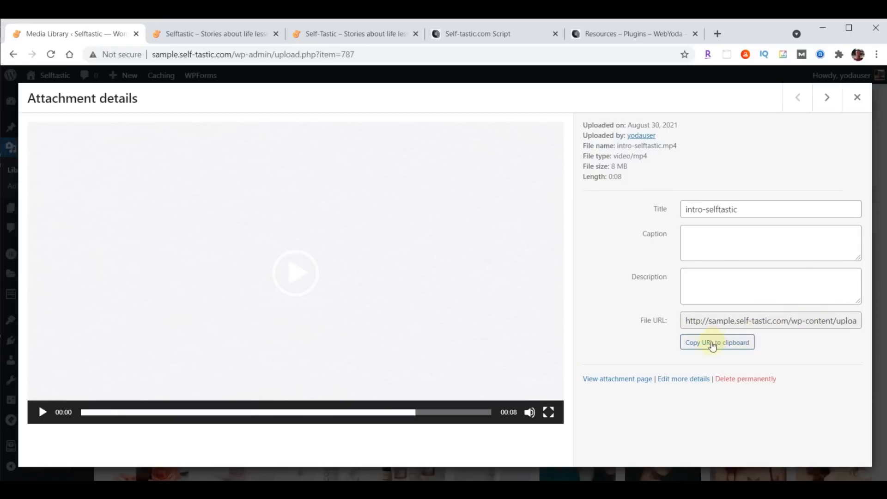
left_click(713, 345)
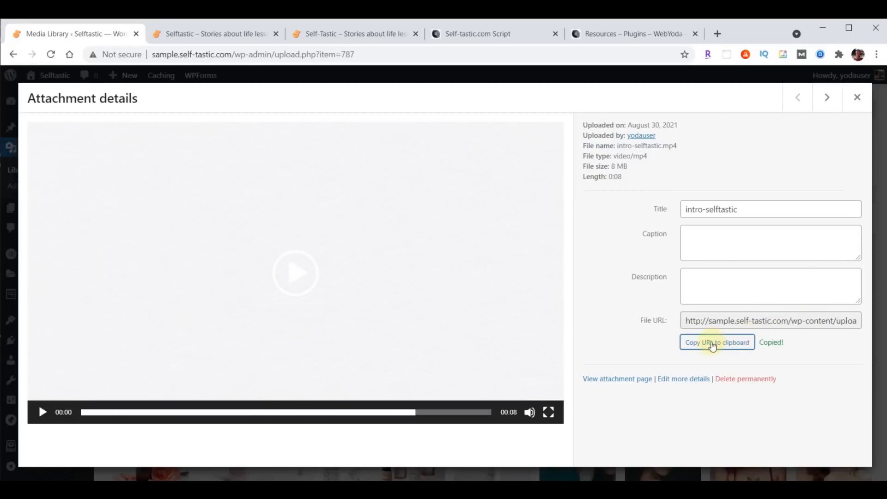
left_click(858, 98)
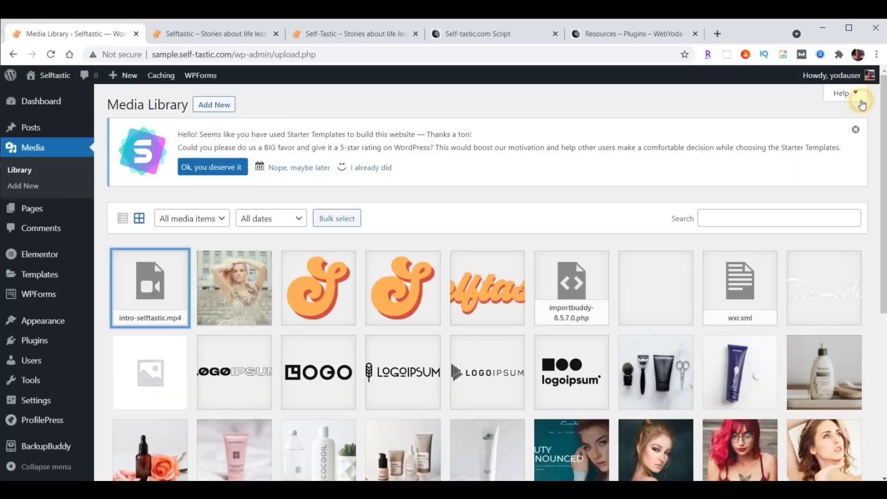
left_click(31, 212)
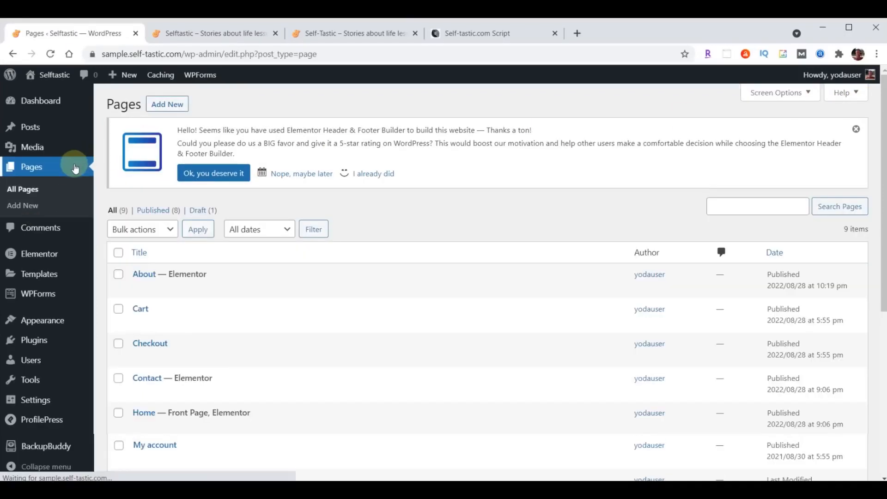
left_click(322, 427)
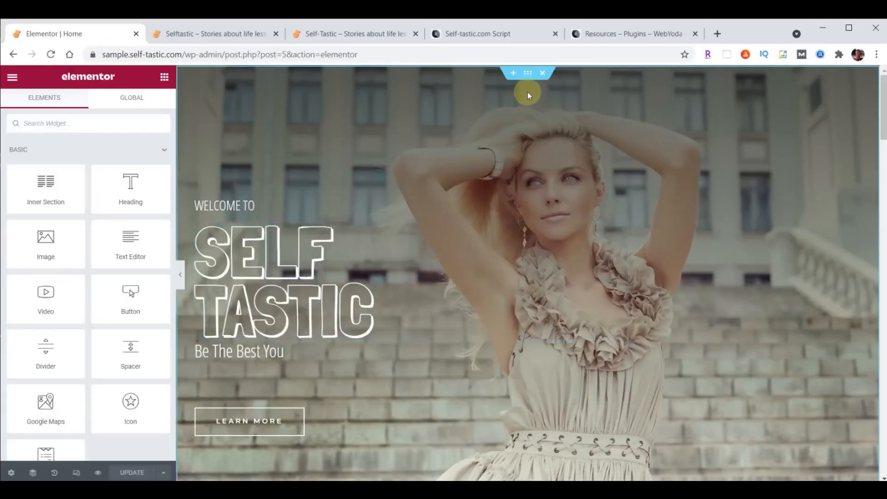
Make the hero section's background the pasted intro-selftastic.mp4 video, set to play once
left_click(527, 73)
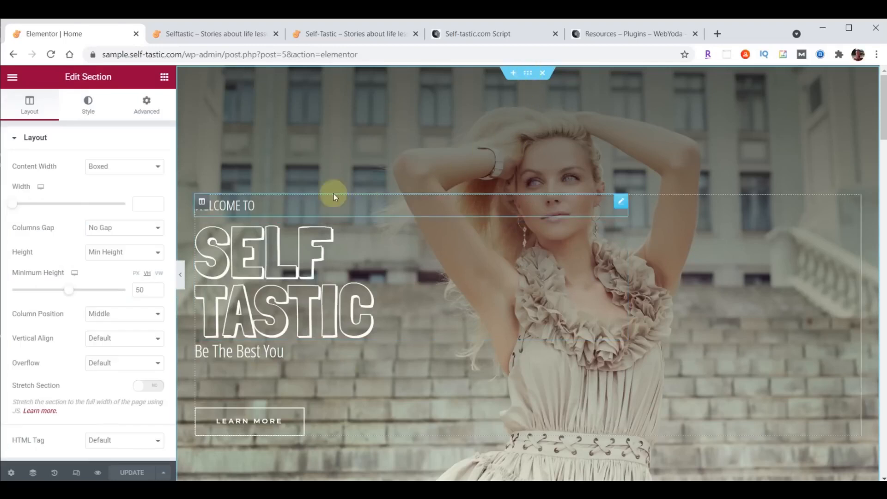
left_click(88, 107)
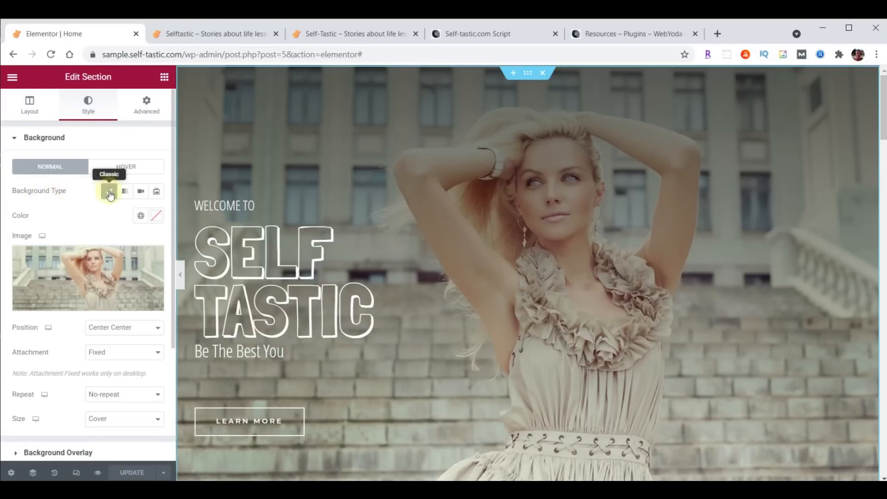
left_click(141, 191)
left_click(72, 226)
key("ctrl+v")
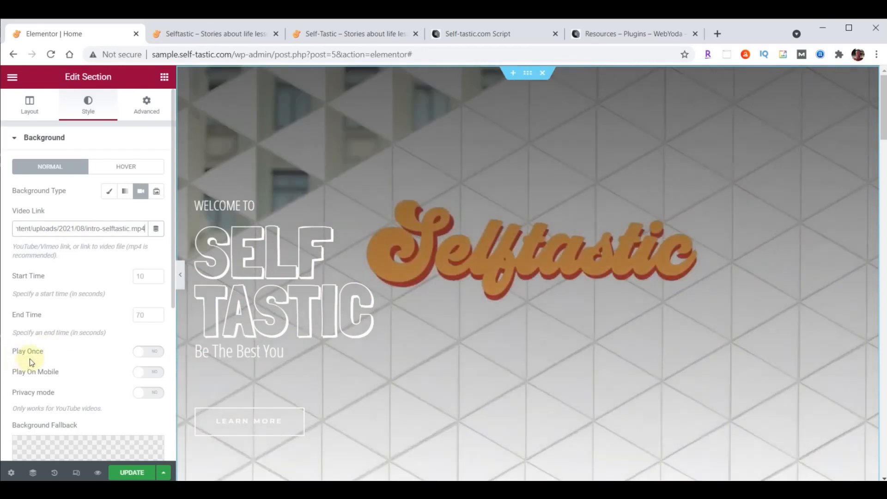
left_click(153, 356)
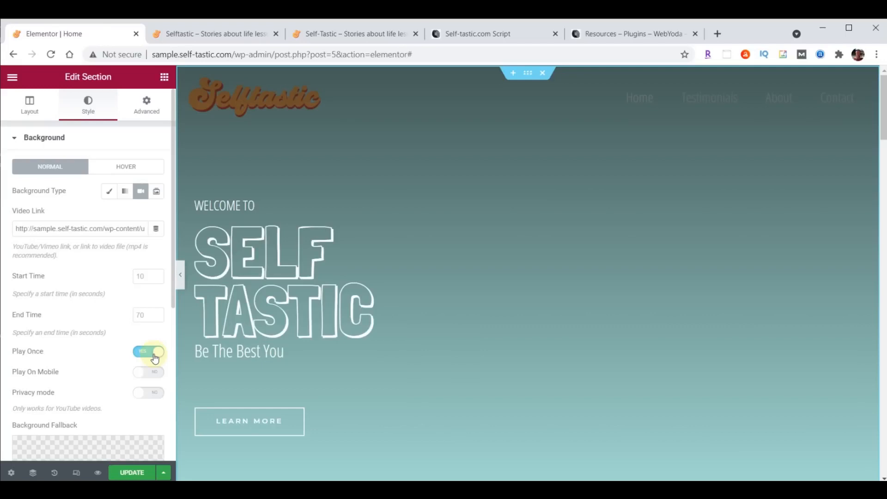
Insert cover-home.jpg as the background fallback image and update the page
scroll(93, 259, "down", 5)
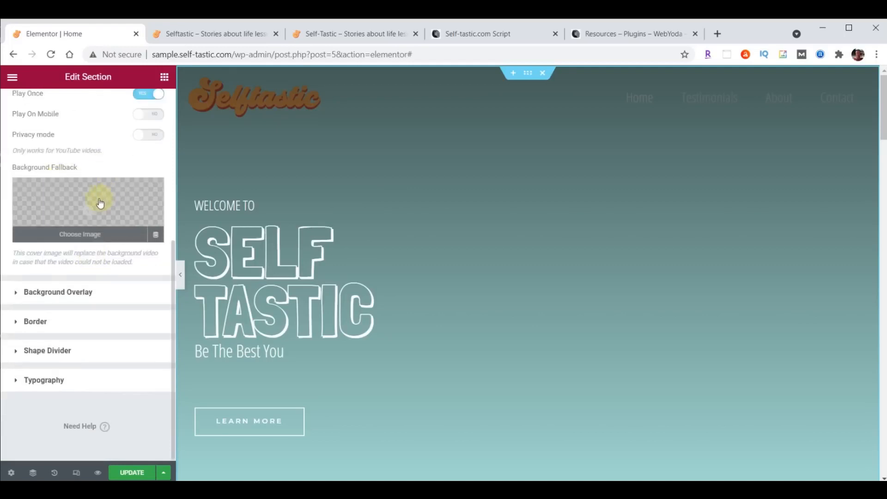
left_click(88, 211)
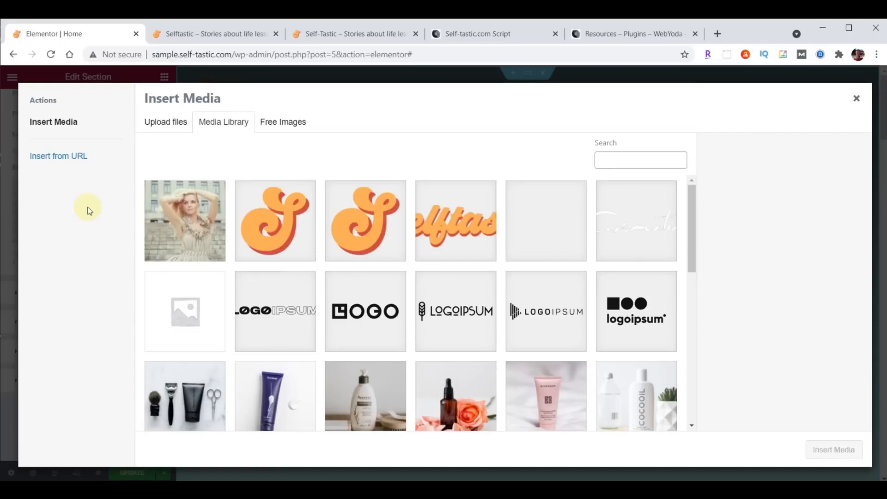
left_click(196, 225)
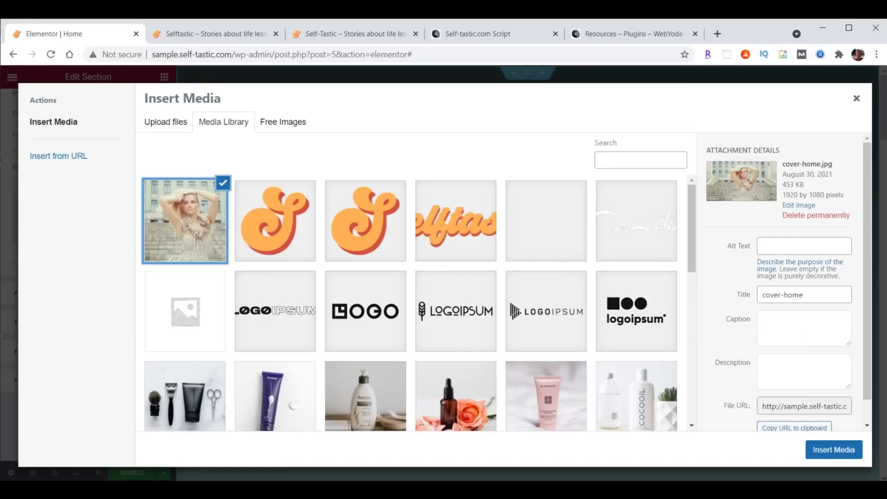
left_click(839, 450)
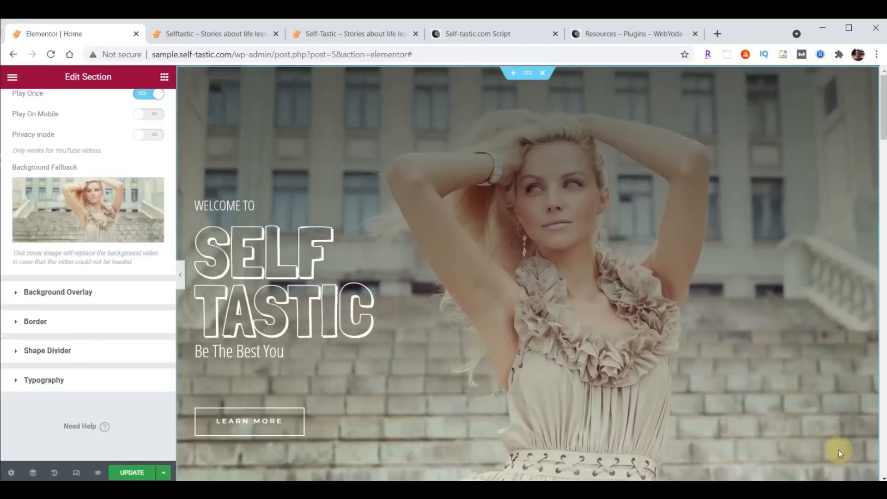
left_click(131, 472)
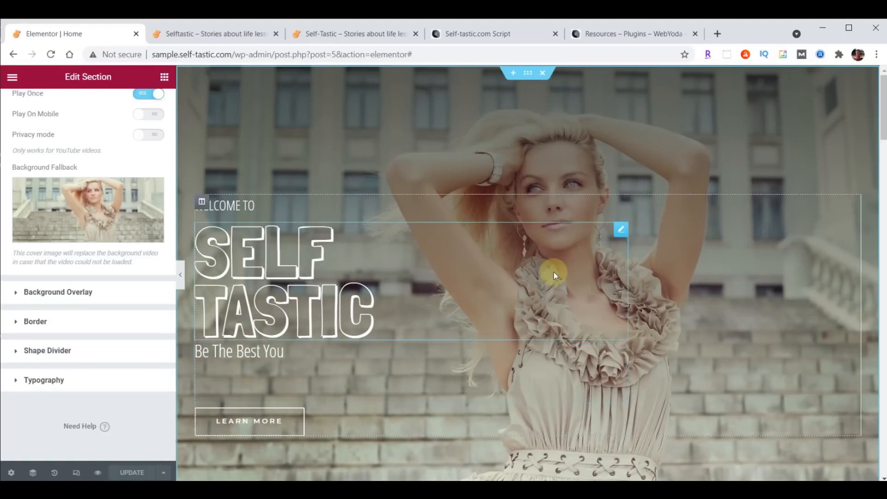
left_click(210, 33)
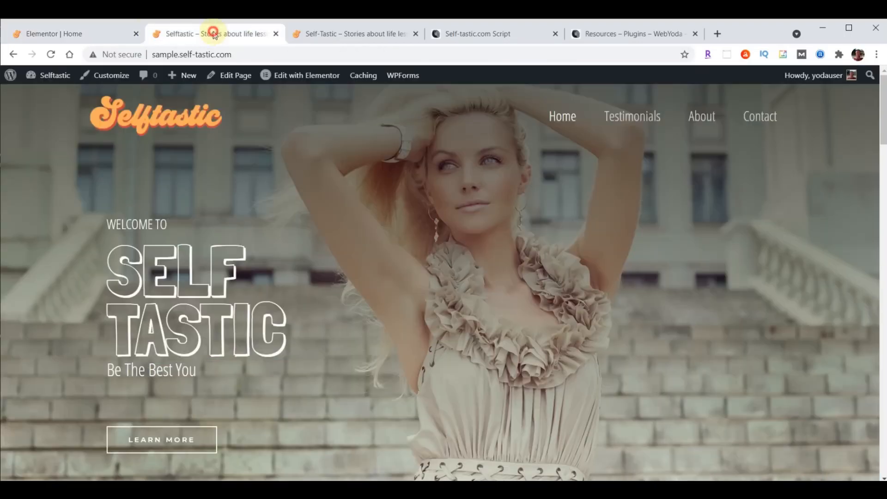
left_click(51, 54)
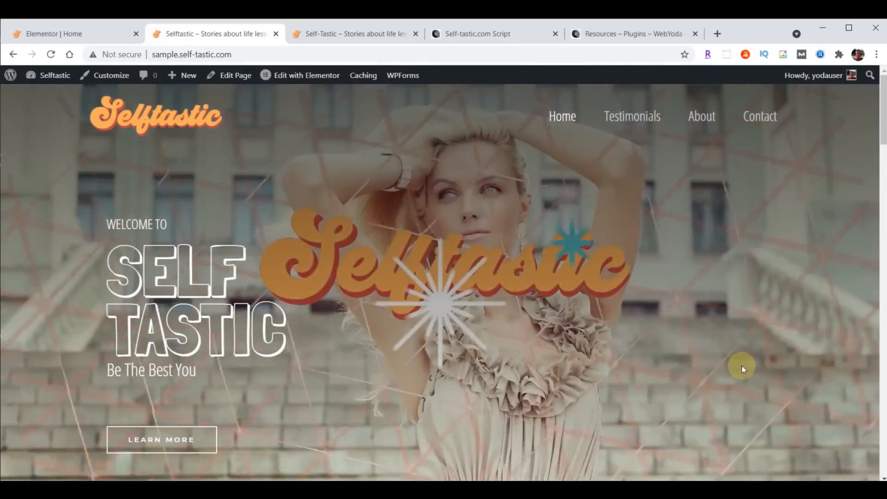
left_click(314, 30)
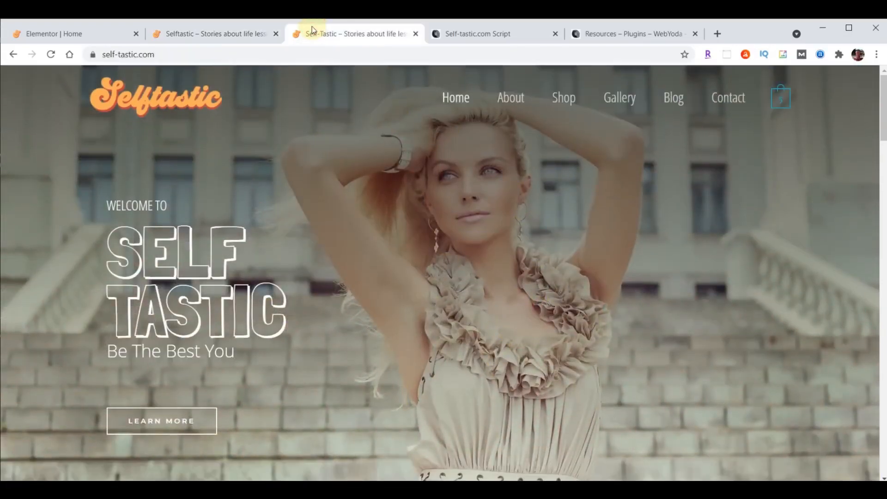
left_click(51, 54)
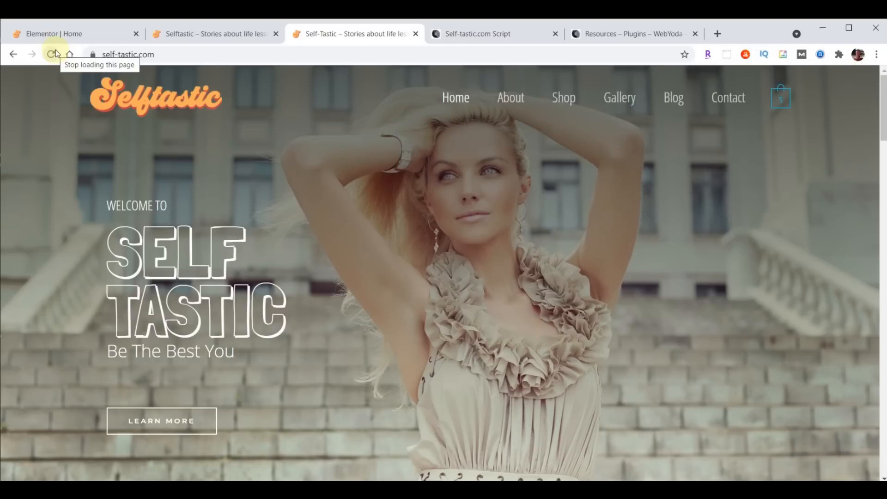
left_click(50, 34)
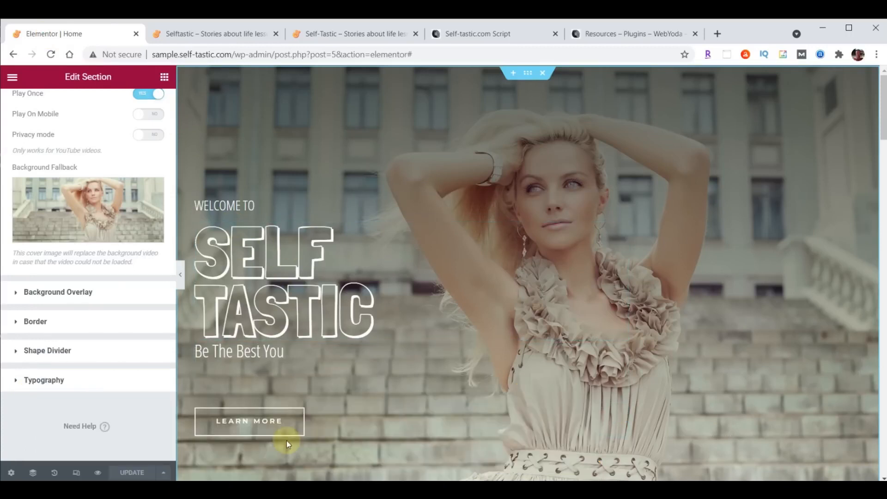
Give the hero text column a Fade In Left entrance animation with 8000 ms delay, then update
left_click(202, 204)
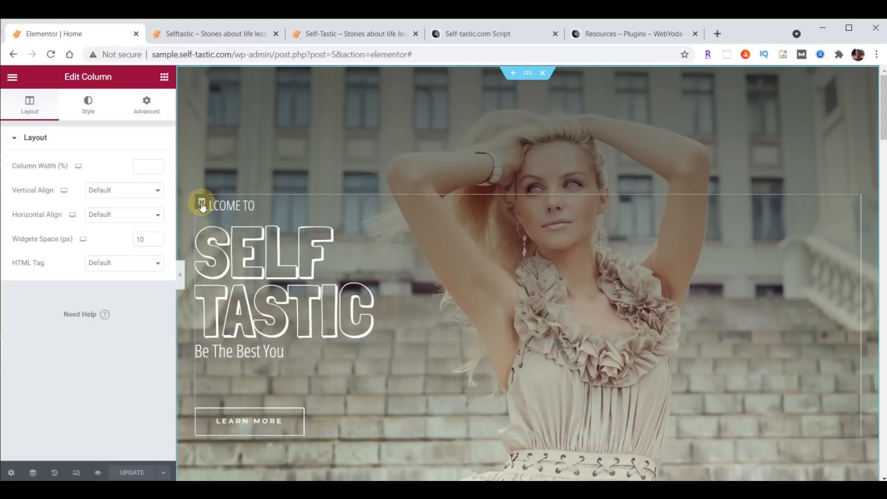
left_click(147, 109)
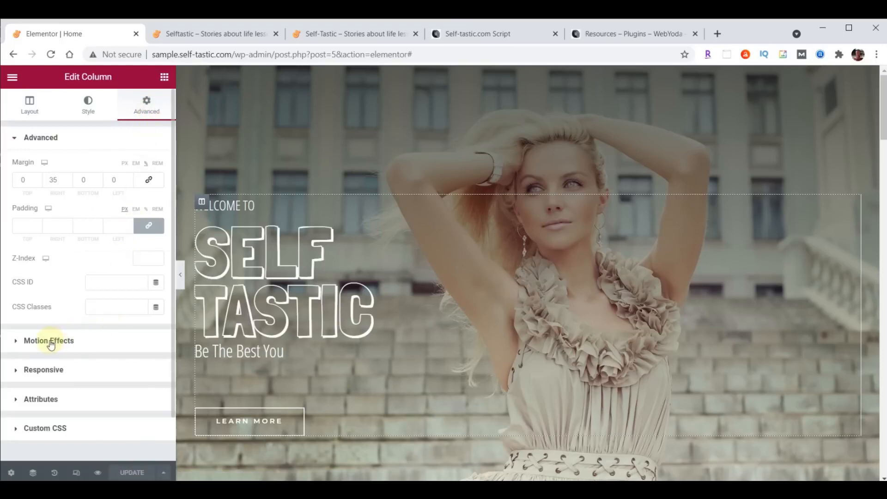
left_click(36, 342)
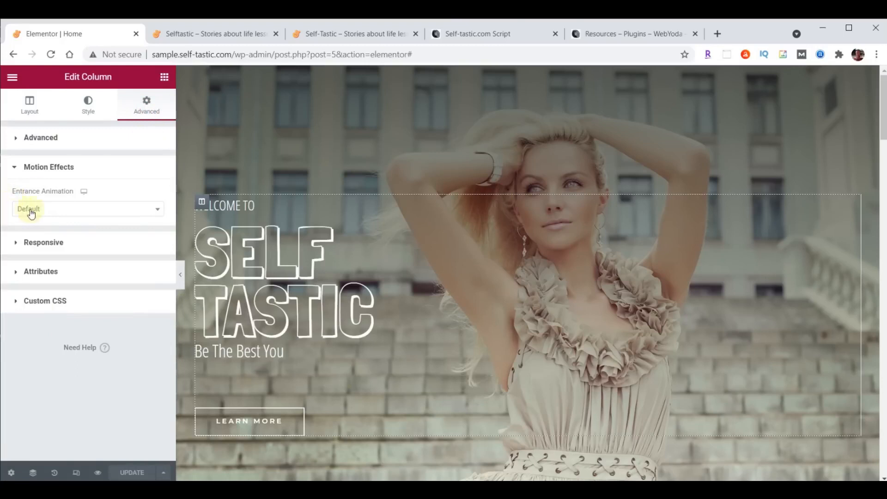
left_click(157, 211)
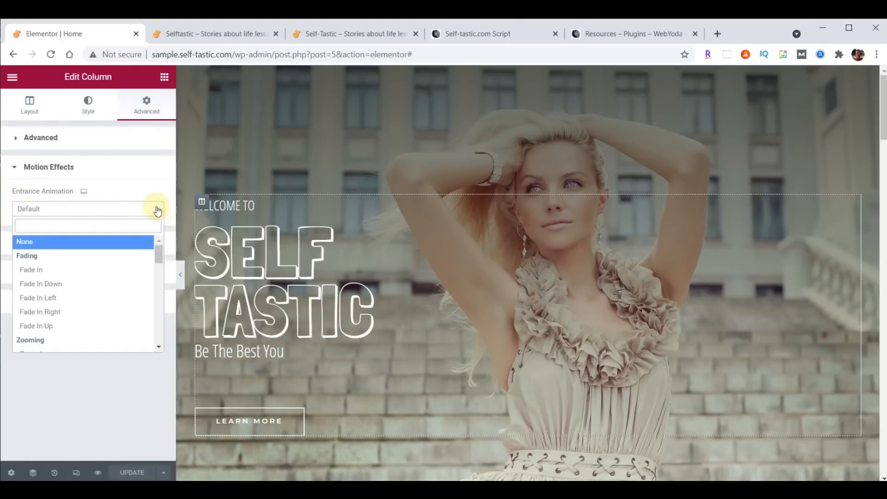
left_click(50, 302)
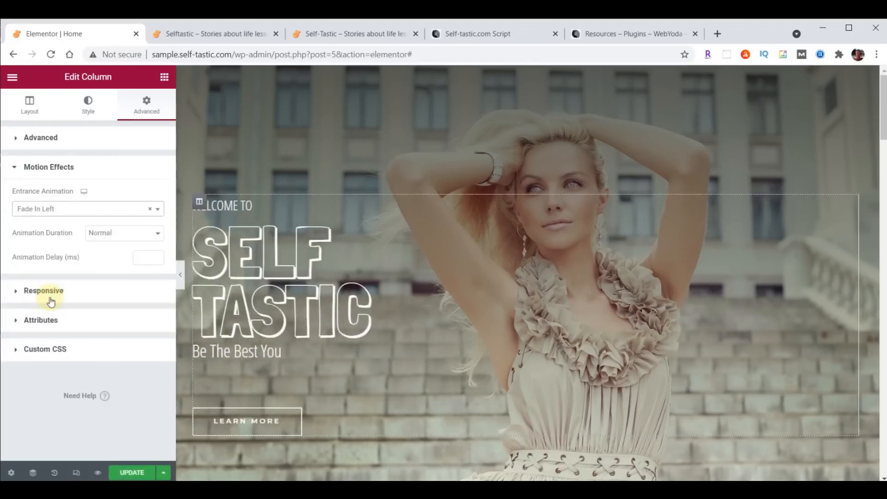
left_click(145, 260)
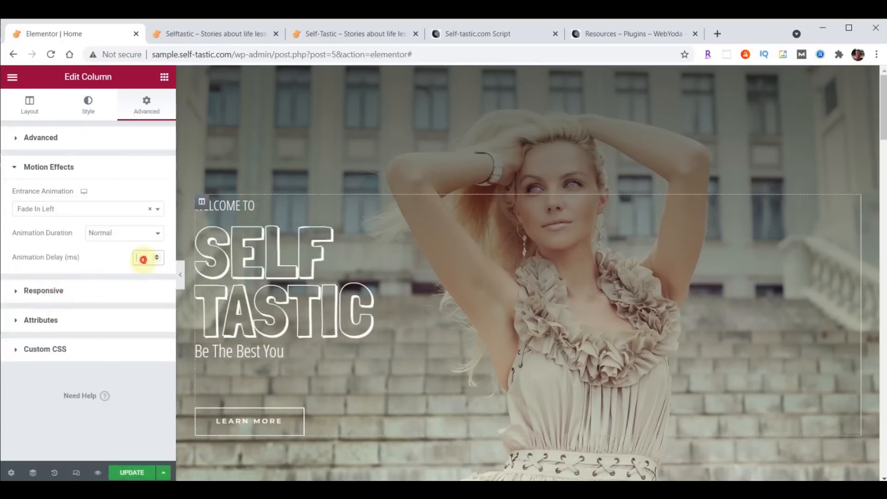
type("8000")
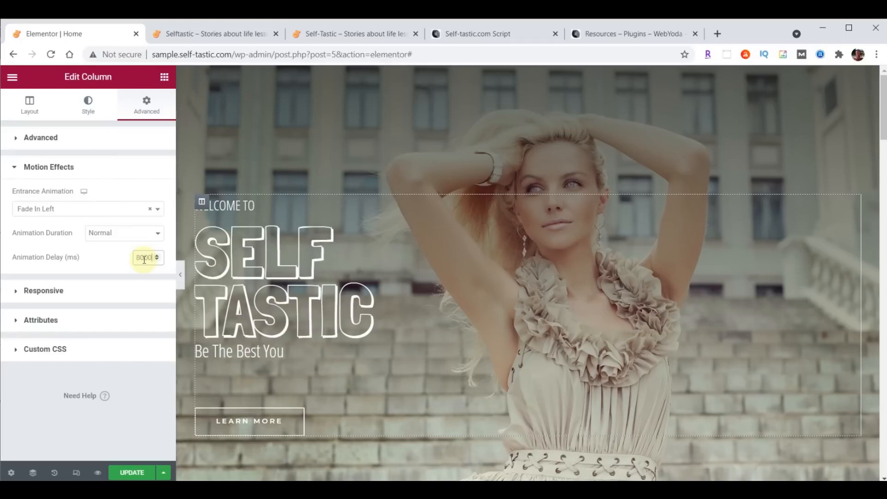
left_click(132, 470)
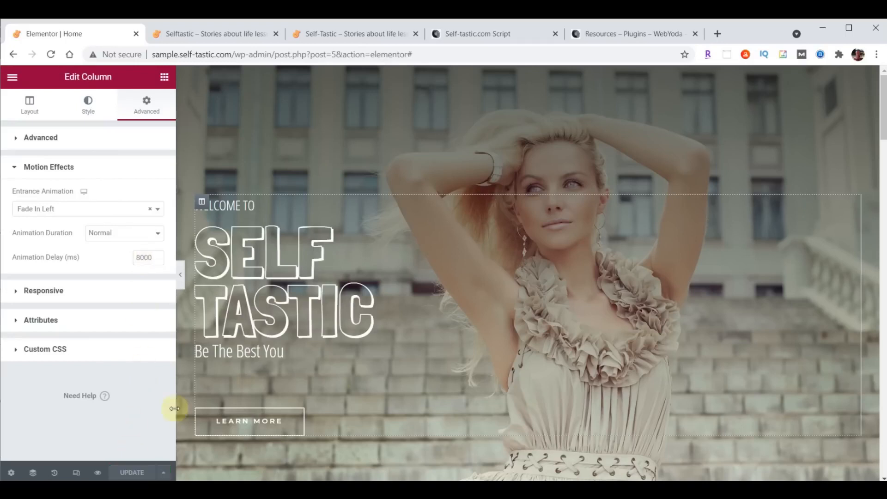
Switch to the live 'Selftastic – Stories about life' tab to preview the hero animation
left_click(204, 27)
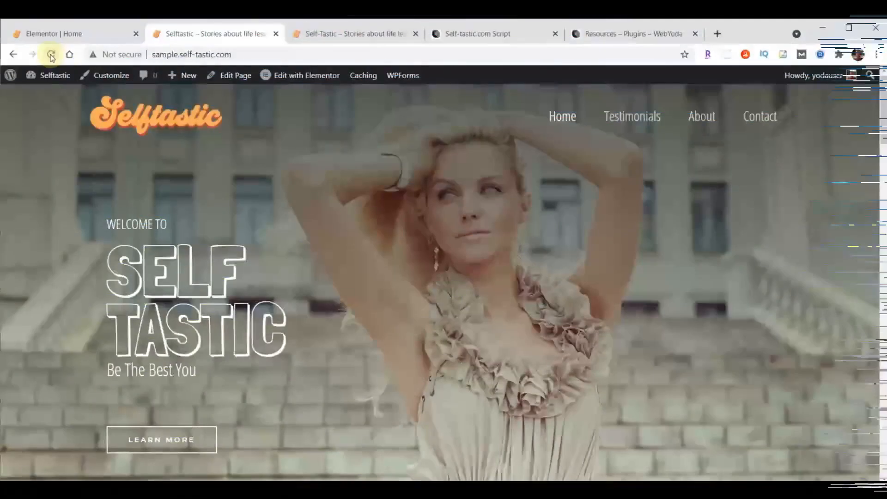
Go back to the Elementor editor for Home and scroll to the teal 'Add a Flavor to Being a Girl' section
mouse_move(54, 75)
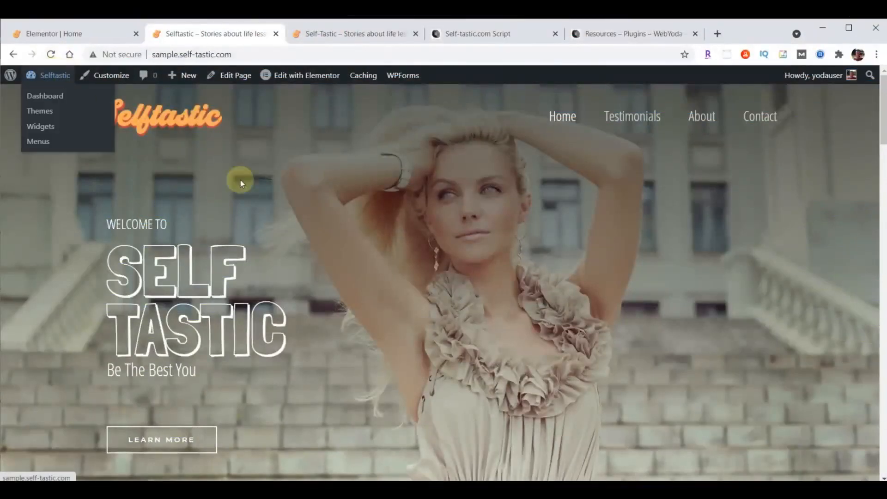
left_click(77, 35)
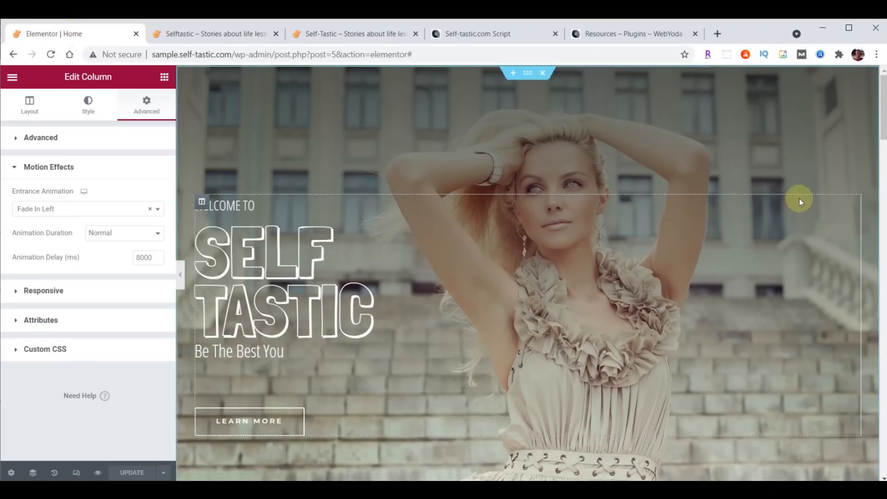
scroll(799, 199, "down", 6)
scroll(800, 198, "down", 3)
scroll(799, 198, "up", 3)
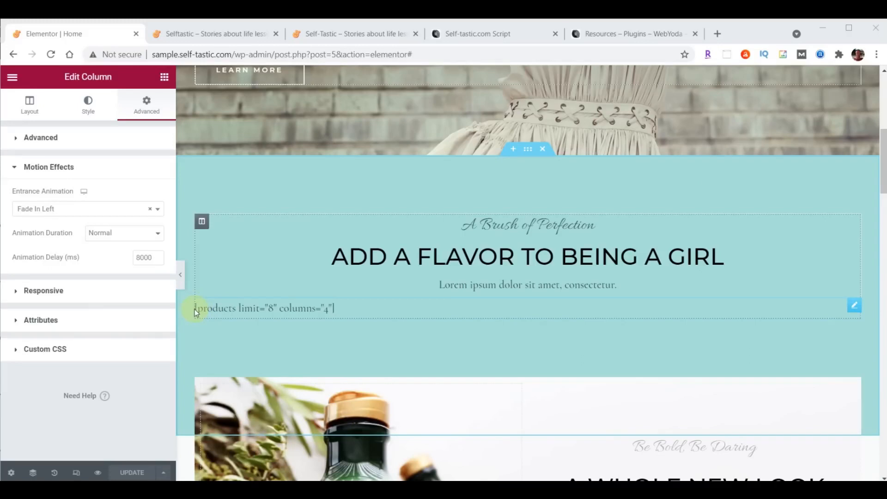
Delete the products shortcode widget and the 'A Brush of Perfection' subheading
left_click(854, 306)
right_click(856, 307)
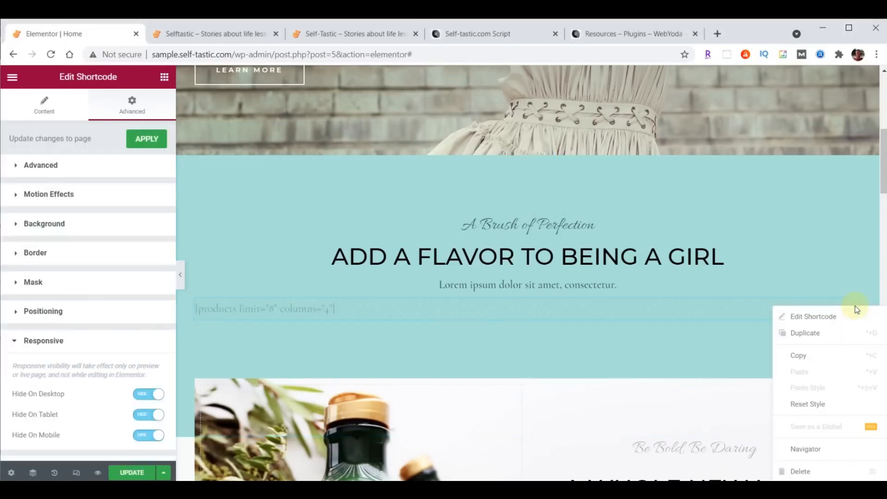
left_click(802, 472)
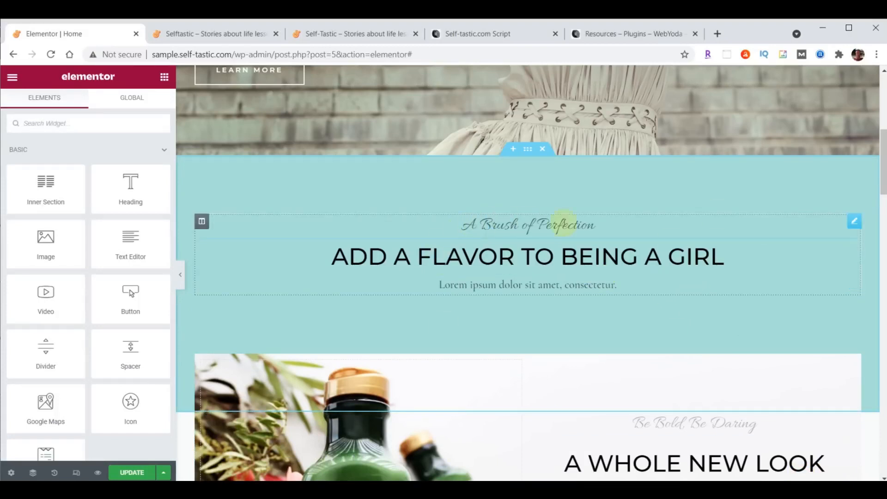
right_click(853, 225)
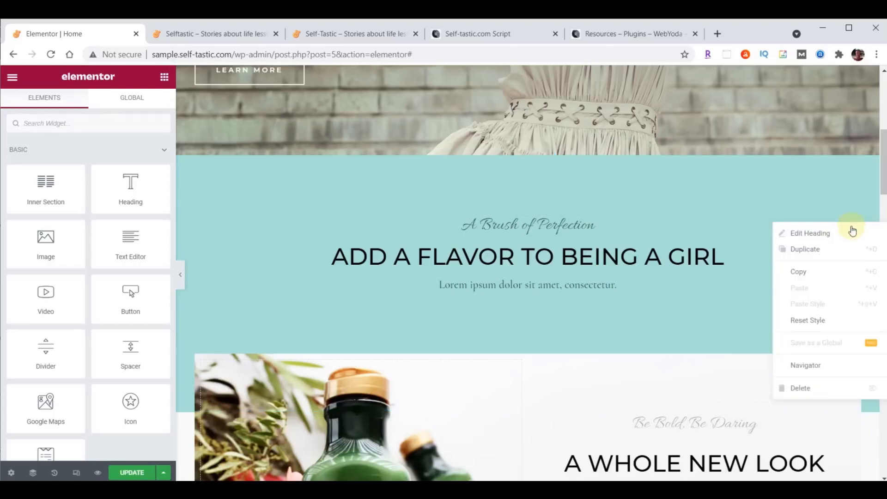
left_click(804, 388)
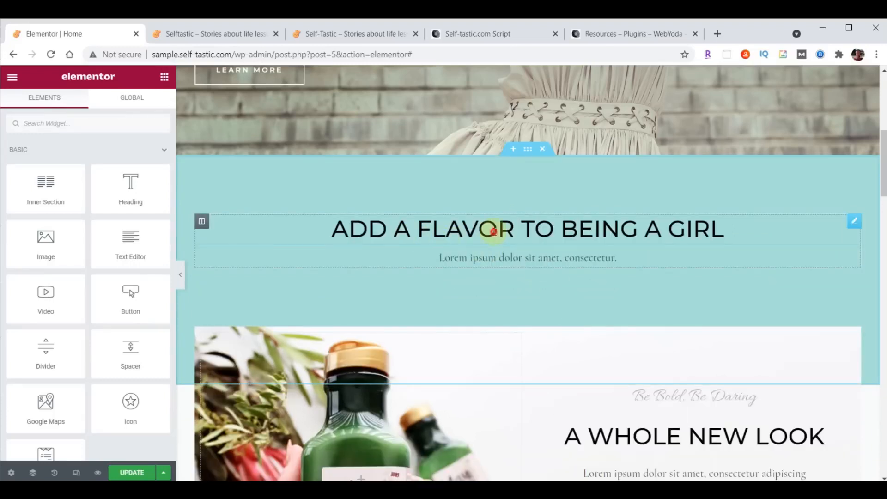
Replace the teal heading's wording with 'Advice and Encouragement on Improving Yourself'
left_click(494, 232)
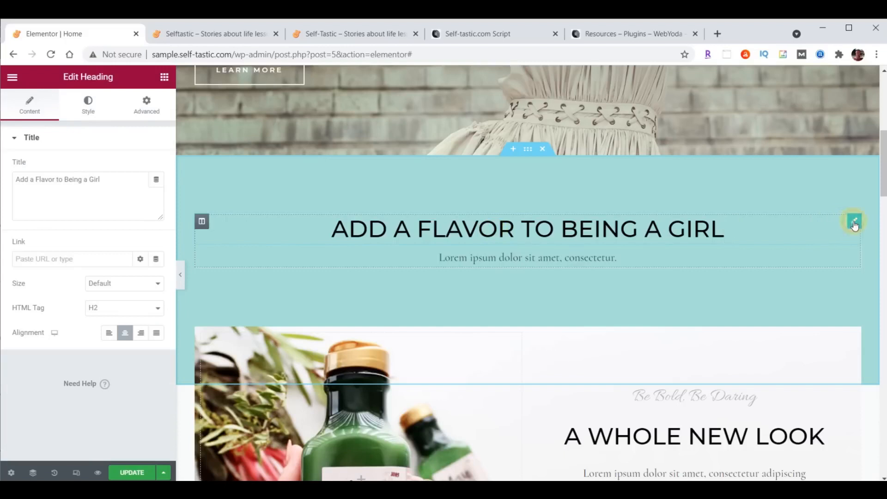
left_click_drag(17, 179, 138, 180)
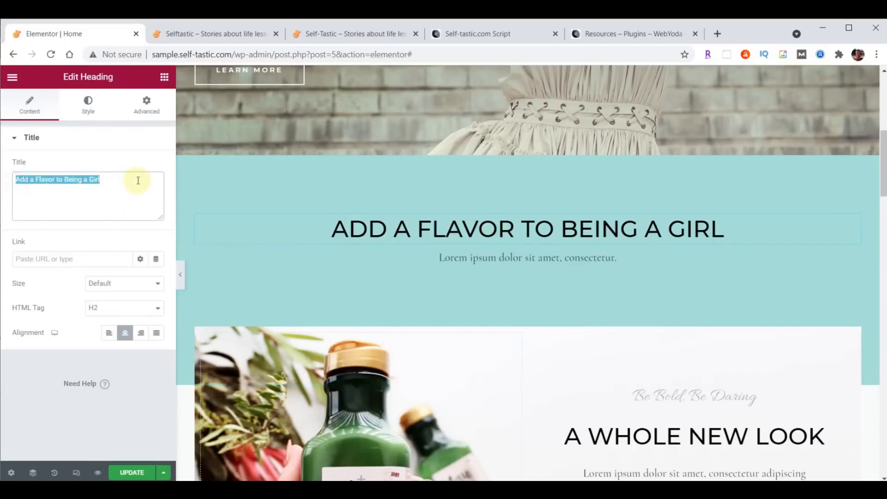
type("Advice and encouragement on improving yourself")
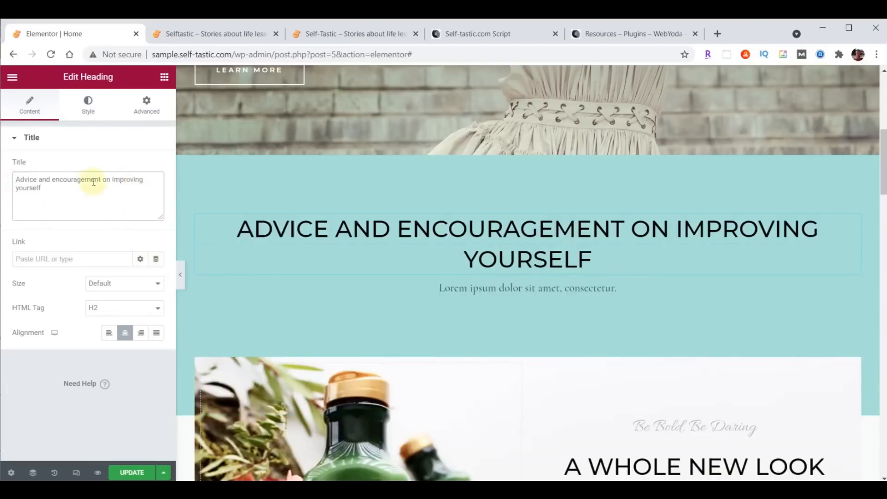
Set the heading's text colour to 725F4D
left_click(90, 107)
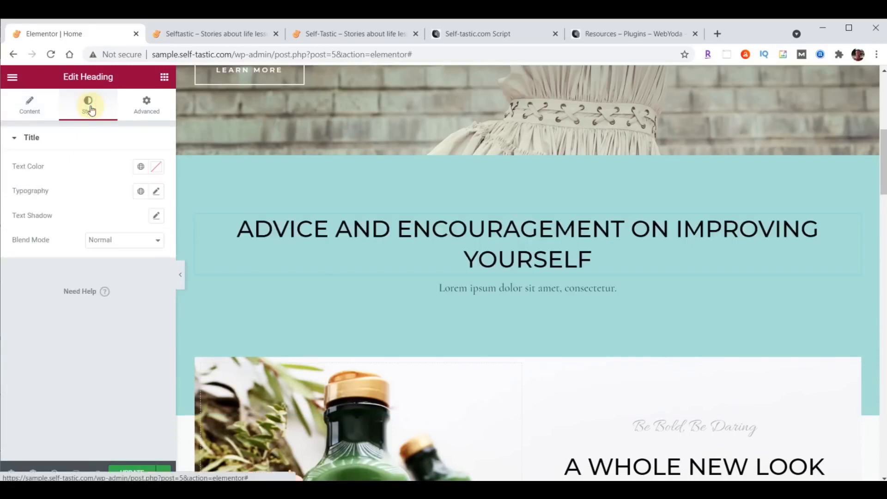
left_click(157, 167)
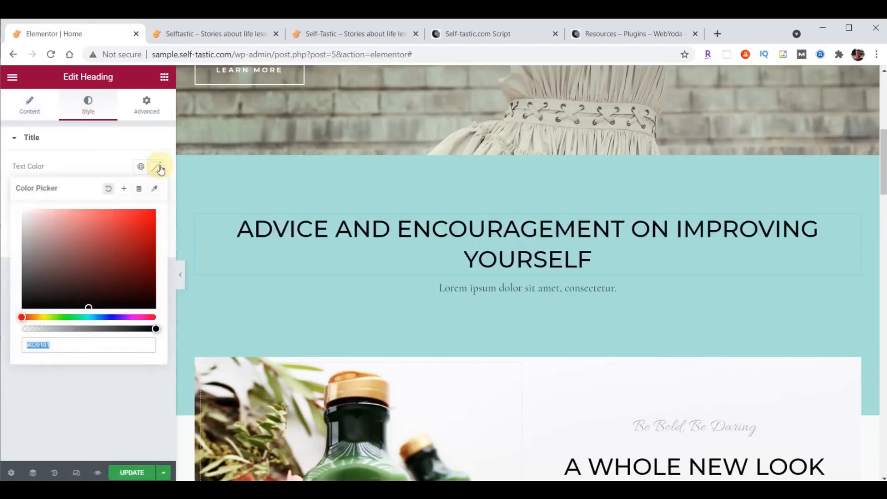
type("725F4D")
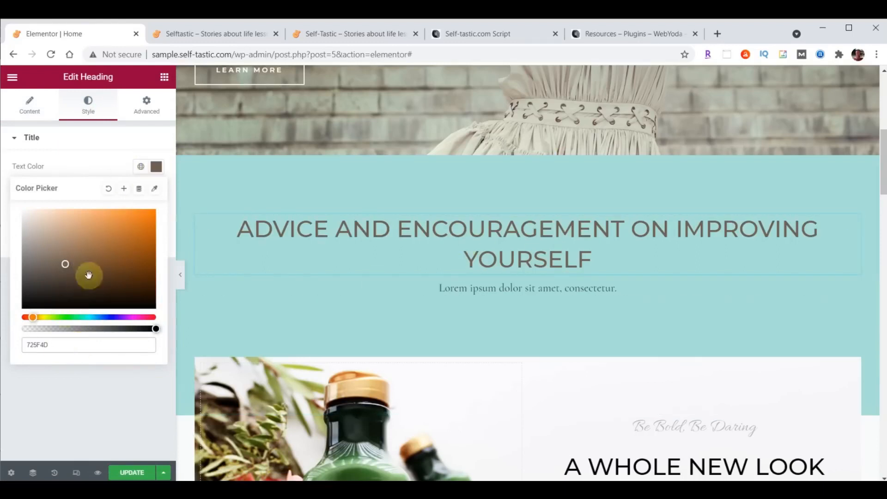
left_click(158, 169)
left_click(158, 169)
left_click(158, 169)
left_click(158, 169)
left_click(158, 169)
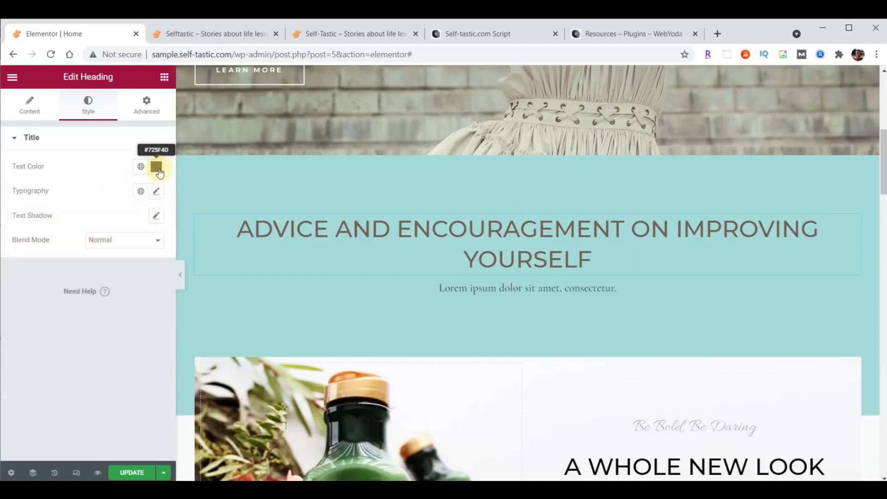
Set the heading's font family to Open Sans Condensed
left_click(156, 193)
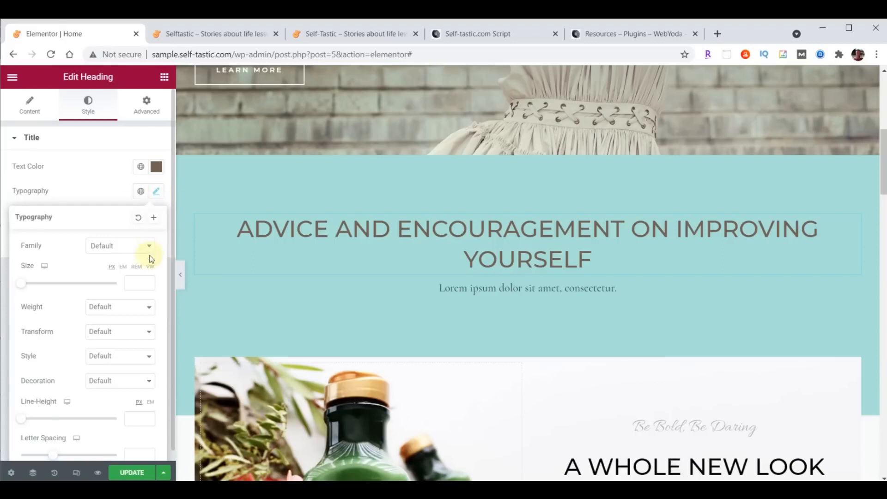
left_click(118, 248)
left_click(114, 262)
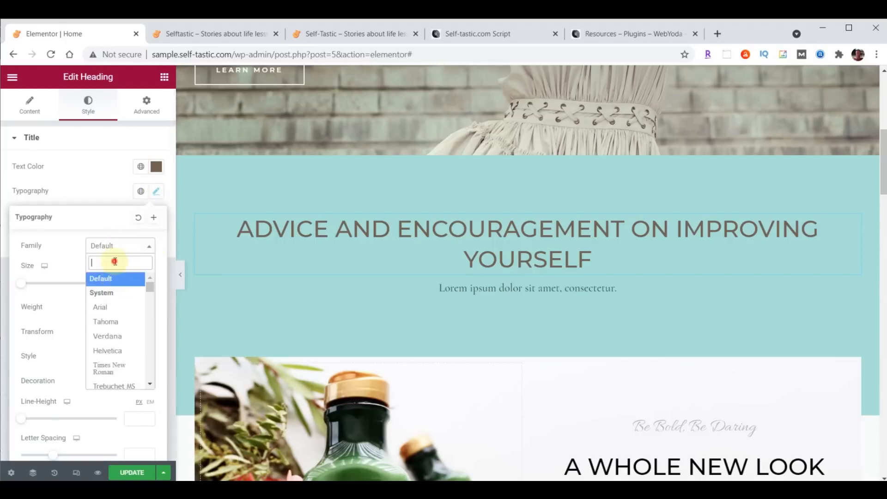
type("Open")
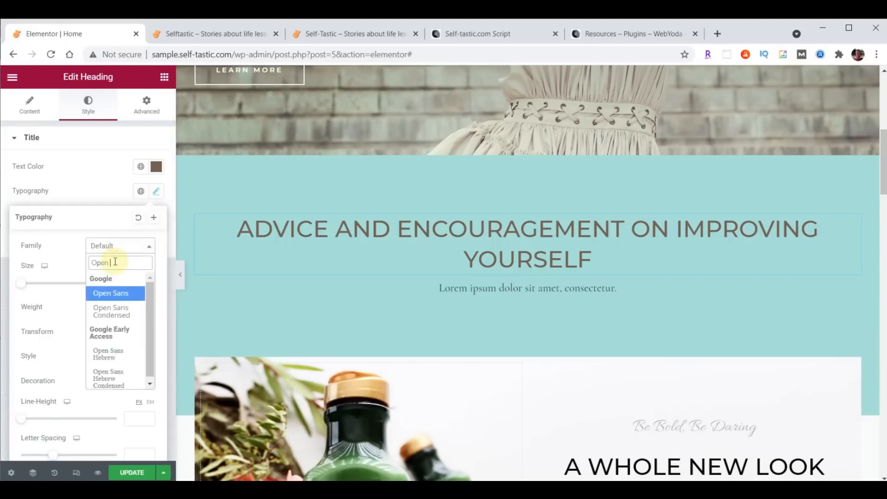
left_click(112, 311)
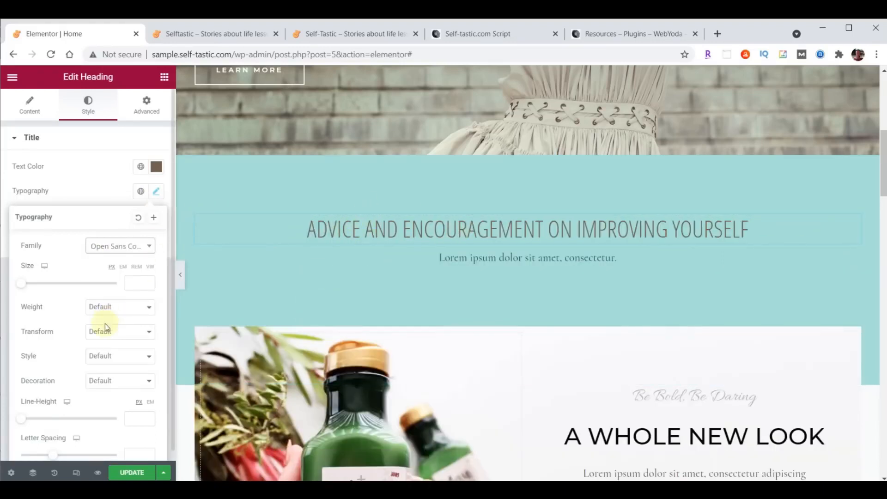
left_click(145, 104)
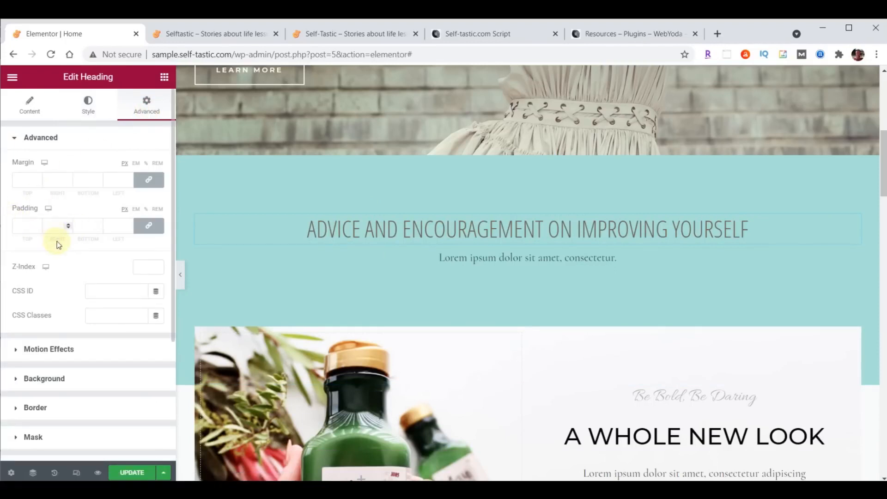
Give the heading linked 20 px padding on all sides and delete the Lorem ipsum text widget
left_click(149, 226)
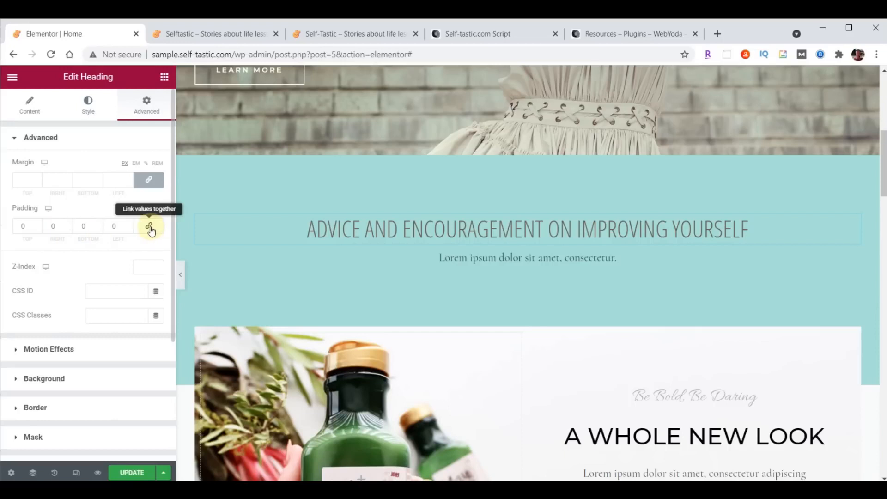
left_click(151, 229)
left_click(151, 231)
left_click(151, 230)
left_click(53, 229)
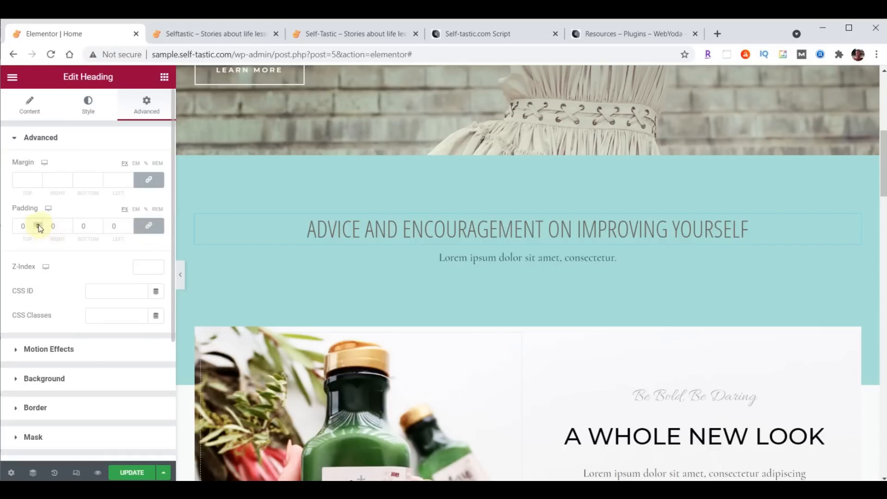
left_click(39, 225)
left_click(38, 225)
left_click(38, 225)
left_click(38, 225)
left_click(38, 225)
left_click(38, 225)
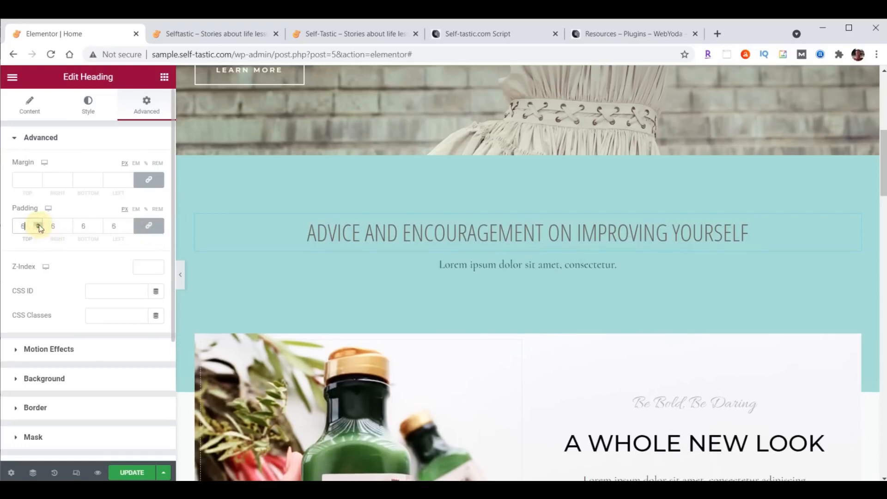
left_click(154, 230)
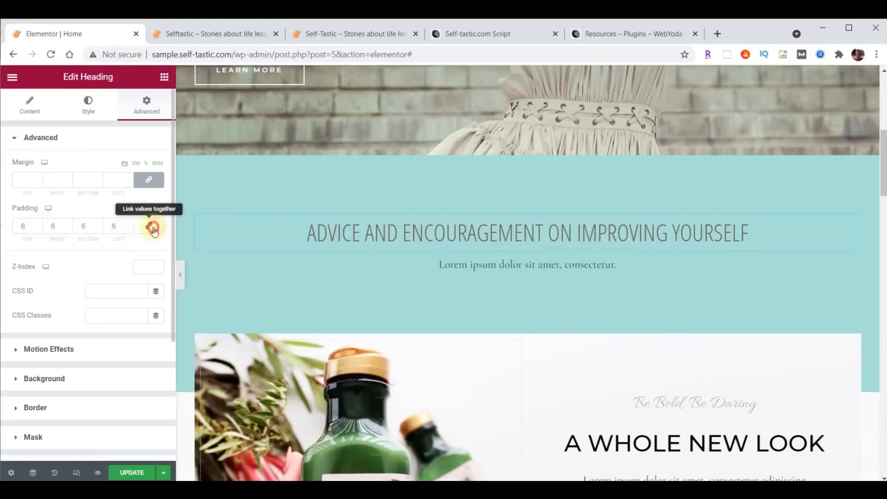
left_click(37, 229)
left_click(37, 228)
left_click(37, 228)
left_click(37, 228)
left_click(37, 228)
left_click(37, 229)
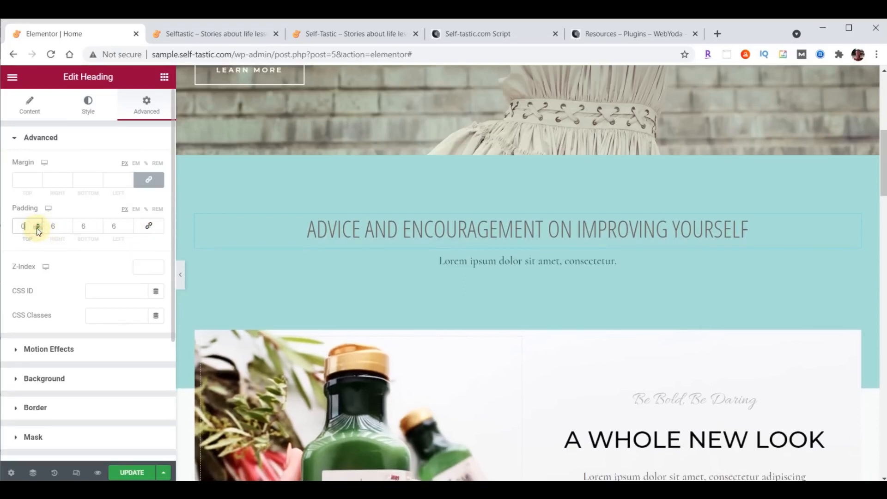
left_click(150, 227)
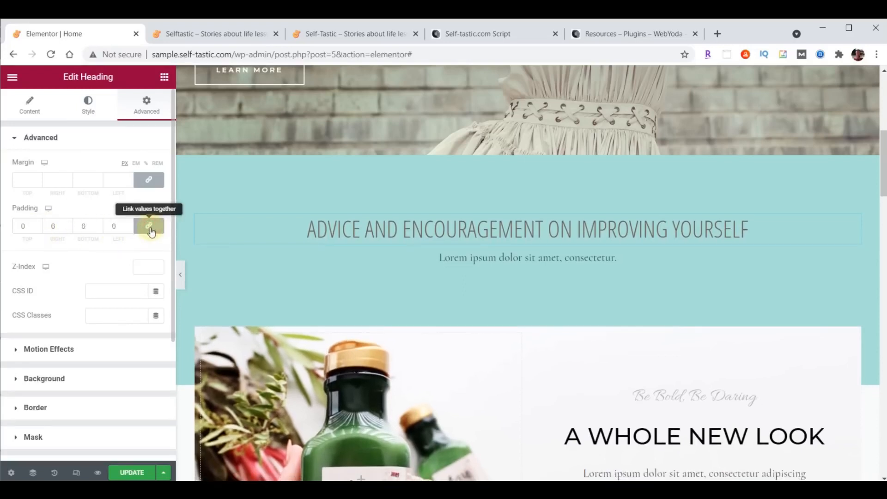
double_click(23, 226)
type("20")
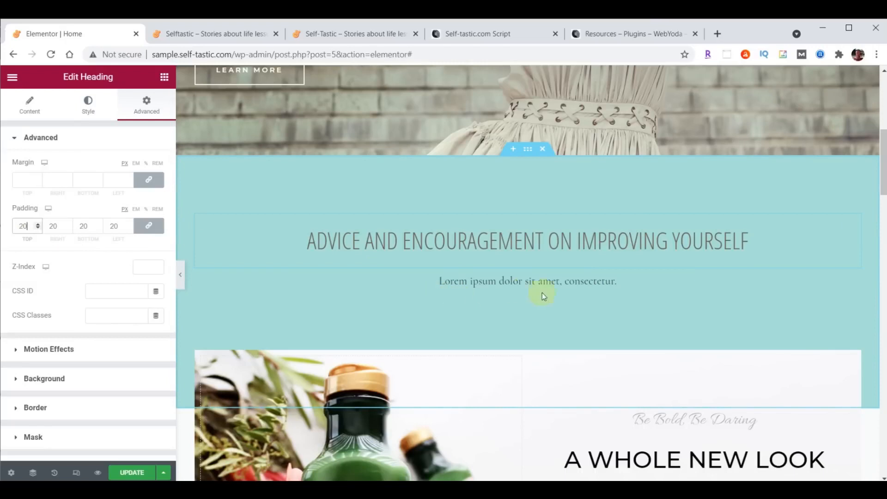
right_click(854, 282)
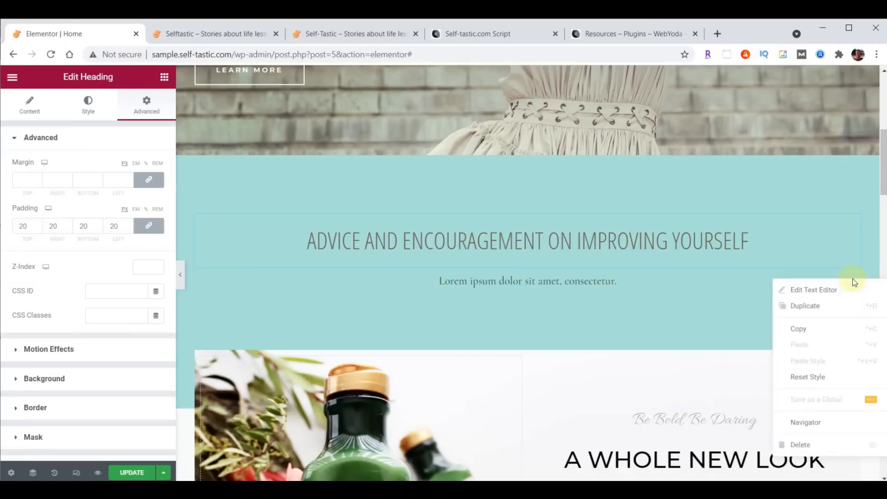
left_click(806, 444)
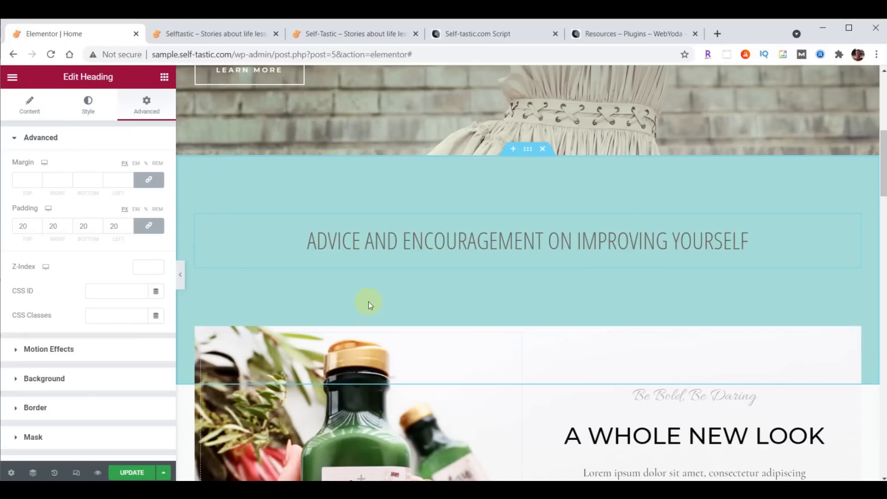
Drag a two-column Inner Section below the heading and an Image widget into its left column
left_click(164, 77)
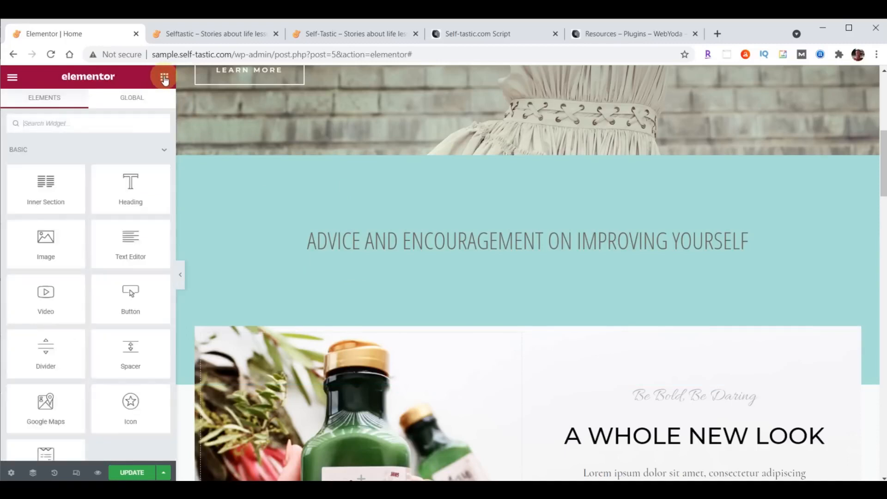
scroll(128, 268, "down", 20)
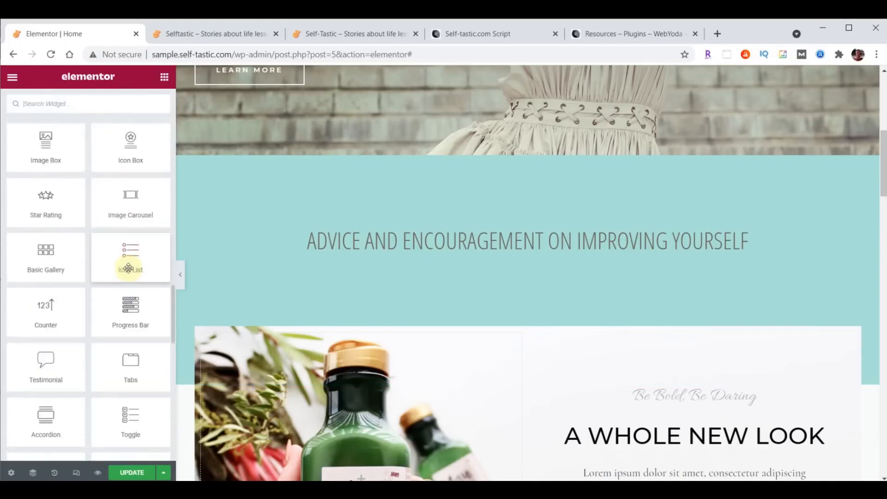
scroll(129, 268, "down", 10)
scroll(129, 271, "up", 15)
scroll(130, 270, "up", 3)
scroll(129, 261, "down", 6)
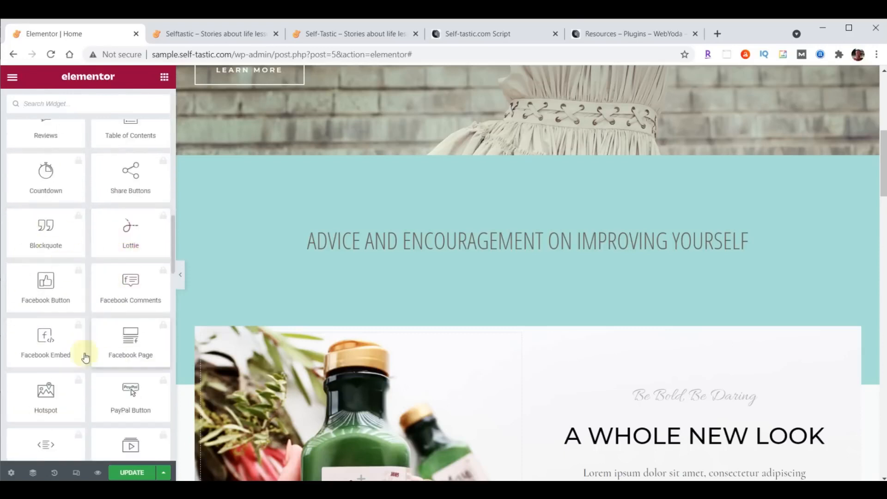
scroll(119, 344, "up", 20)
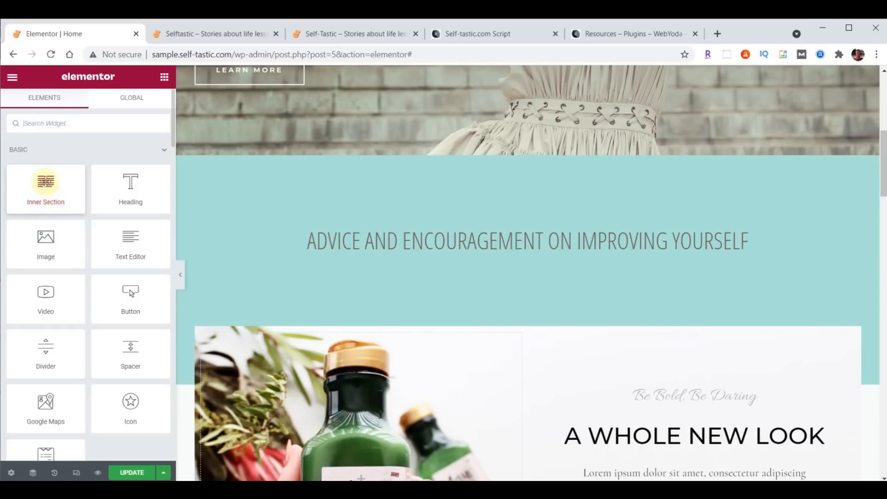
left_click_drag(45, 181, 545, 252)
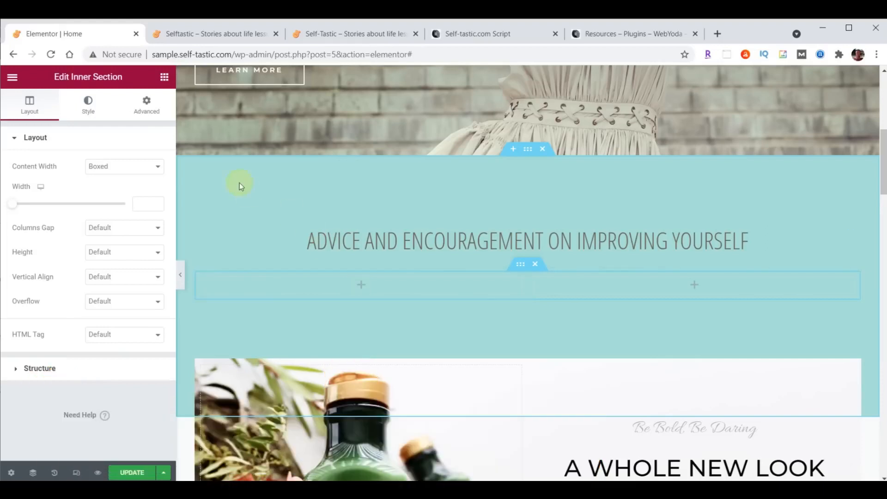
left_click(165, 77)
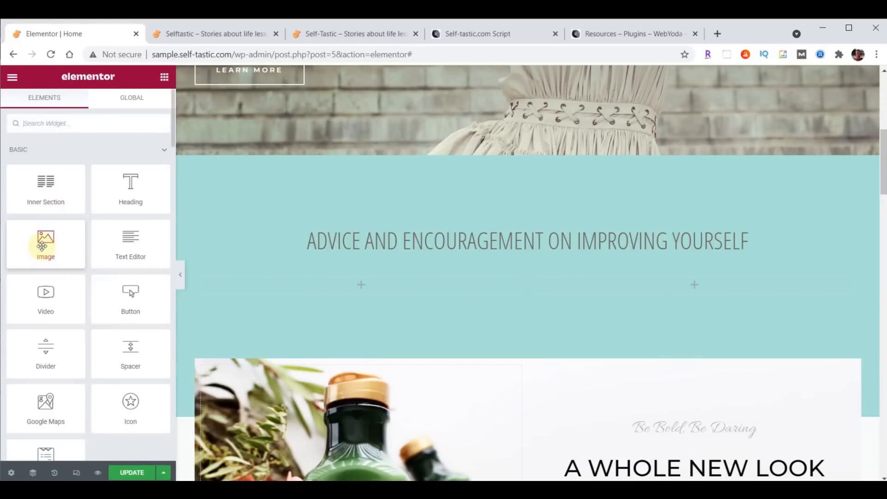
left_click_drag(42, 245, 355, 284)
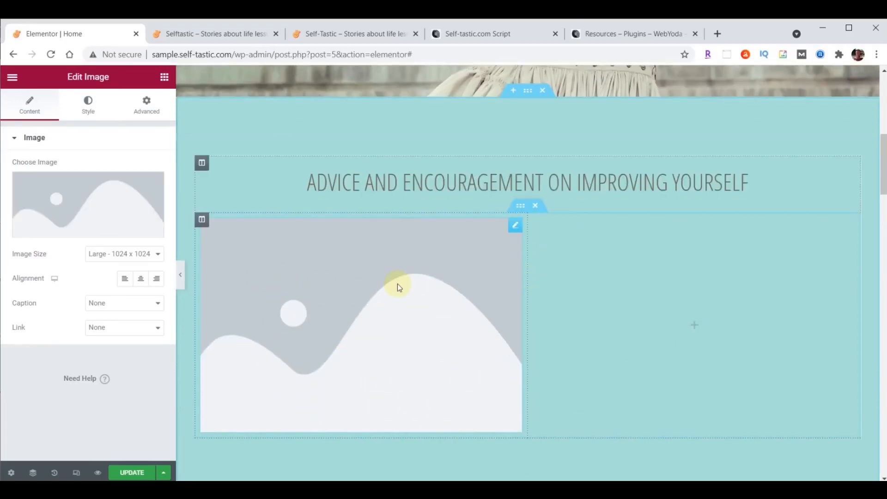
Upload categories-01 through categories-06 from File Explorer into the Media Library
left_click(83, 198)
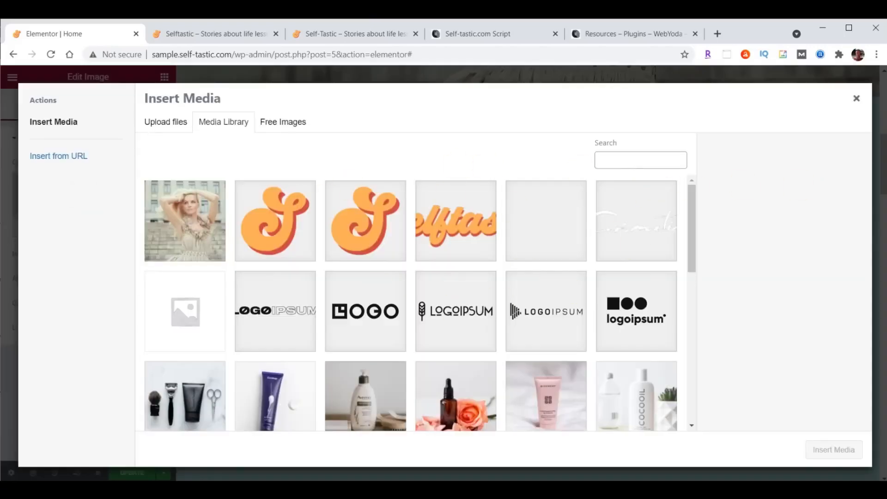
key("alt+Tab")
scroll(800, 305, "up", 9)
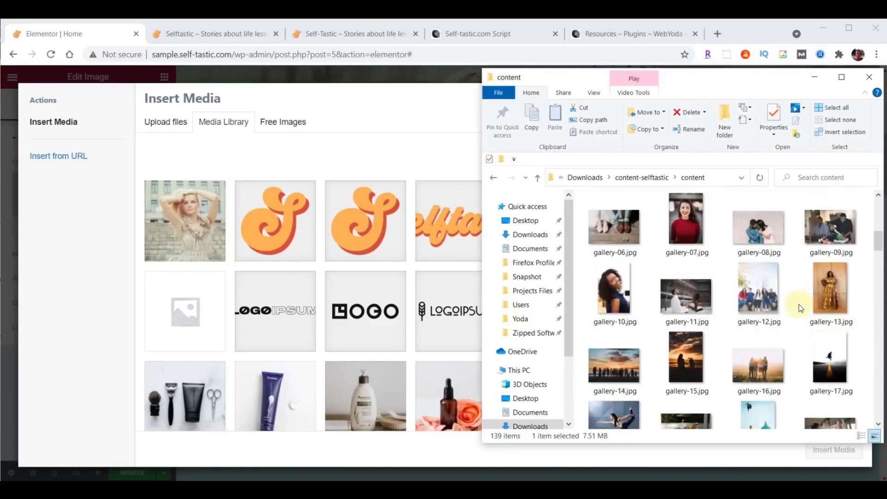
scroll(800, 308, "up", 5)
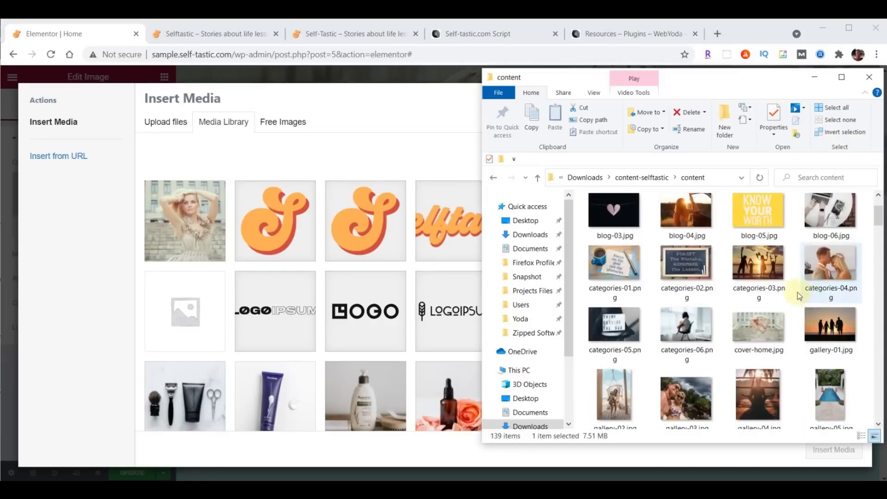
left_click(618, 271)
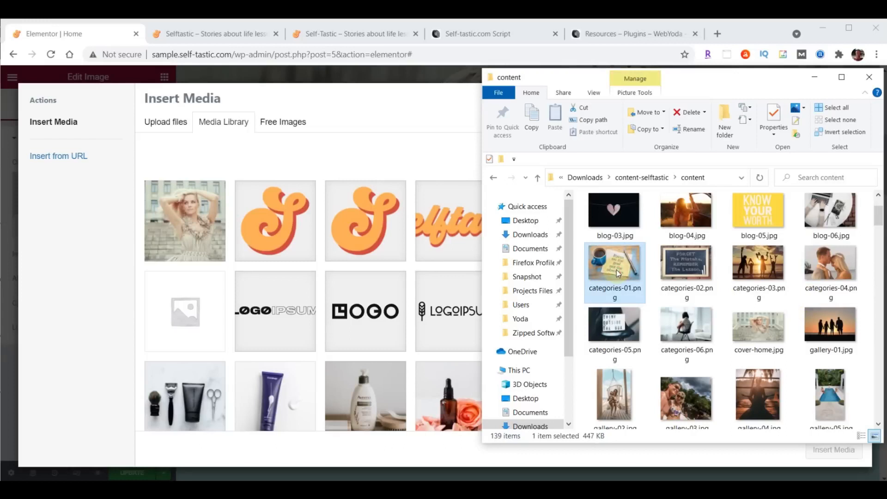
left_click(683, 332, "shift")
left_click_drag(683, 332, 346, 270)
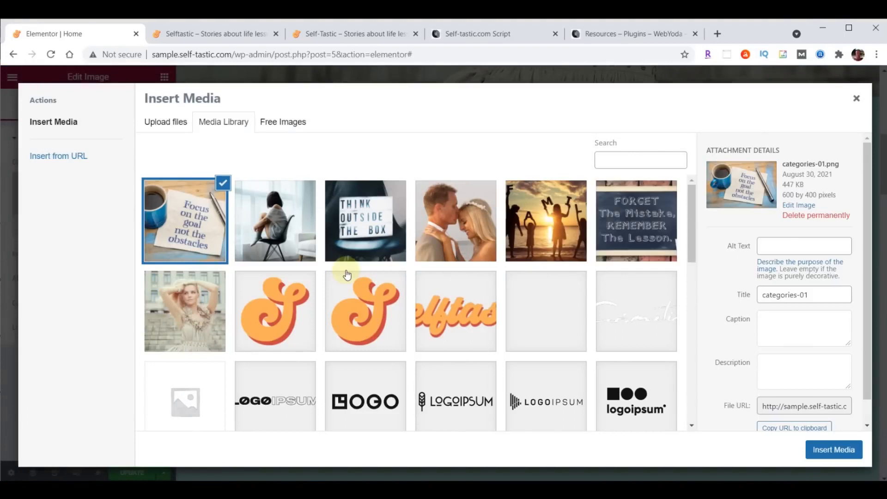
Insert the 'Focus on the goal' coffee-cup photo into the left column
left_click(287, 224)
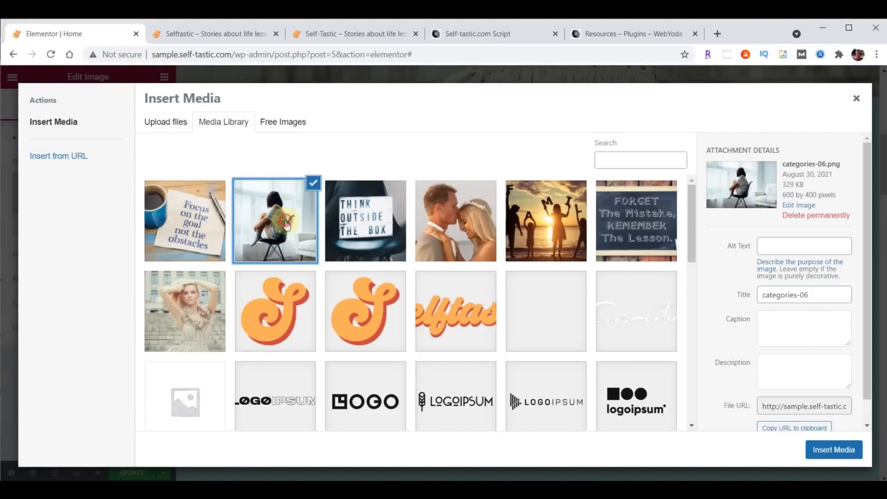
left_click(352, 221)
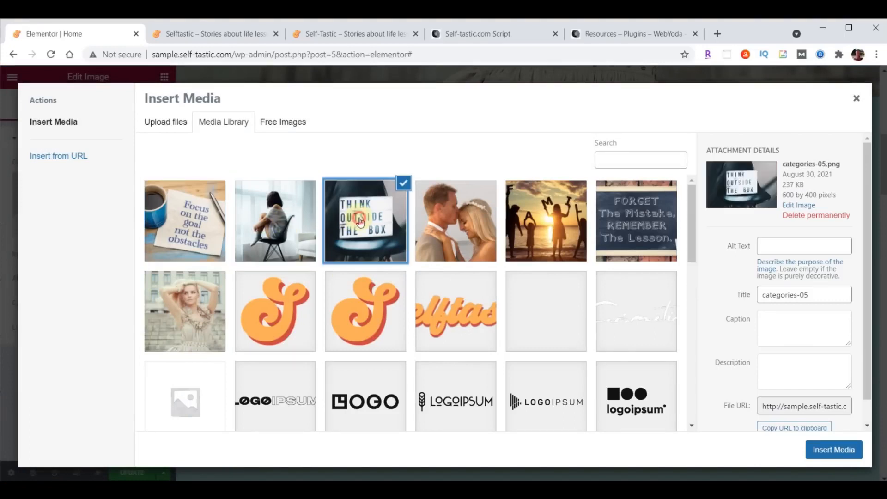
left_click(443, 218)
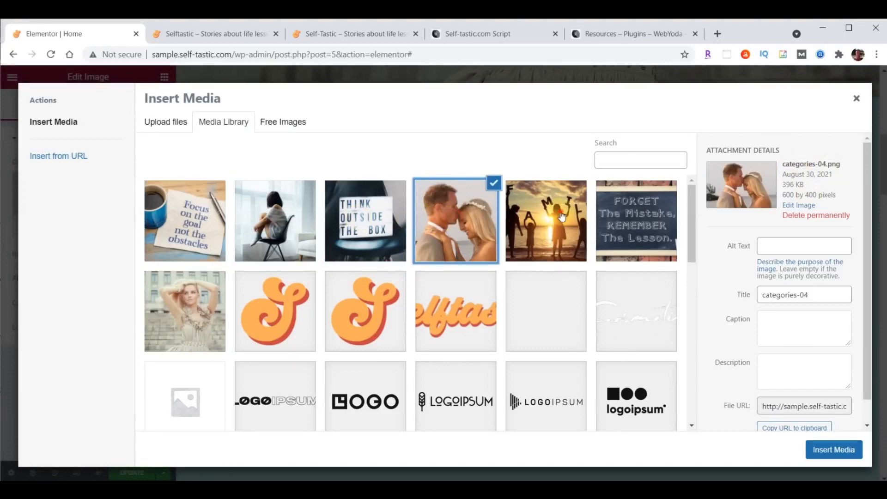
left_click(562, 215)
left_click(629, 210)
left_click(559, 215)
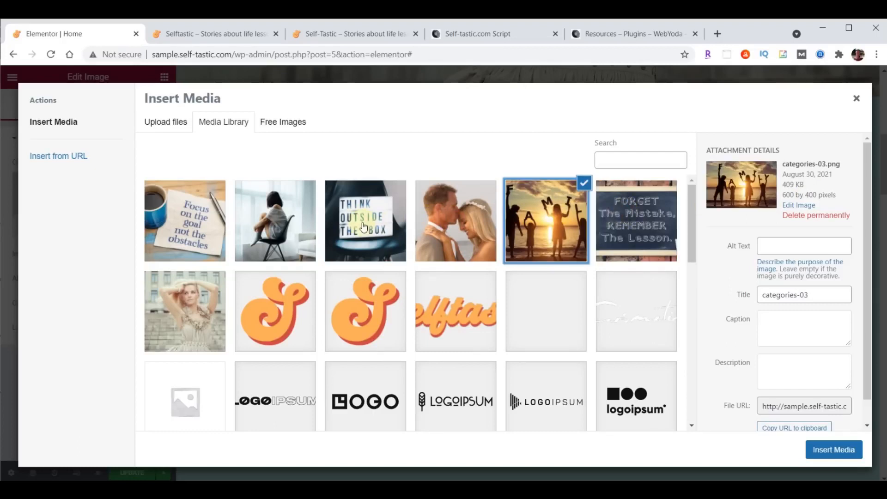
left_click(167, 218)
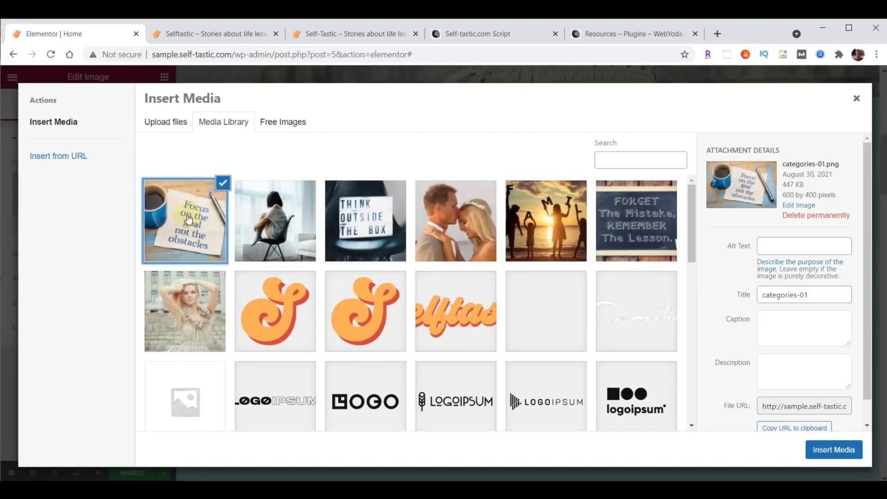
left_click(836, 452)
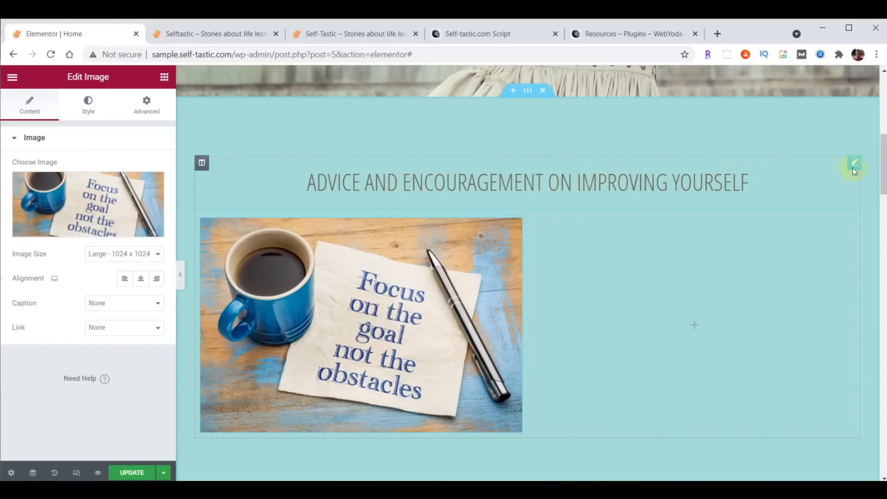
left_click(855, 166)
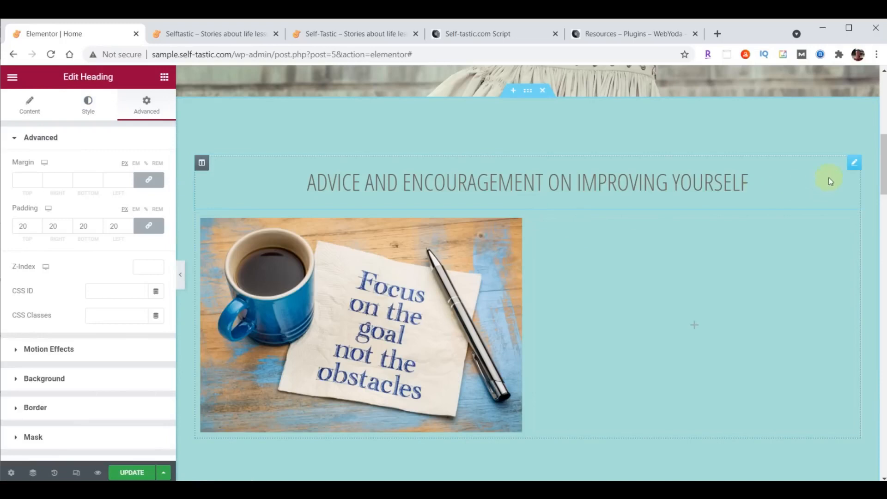
right_click(855, 168)
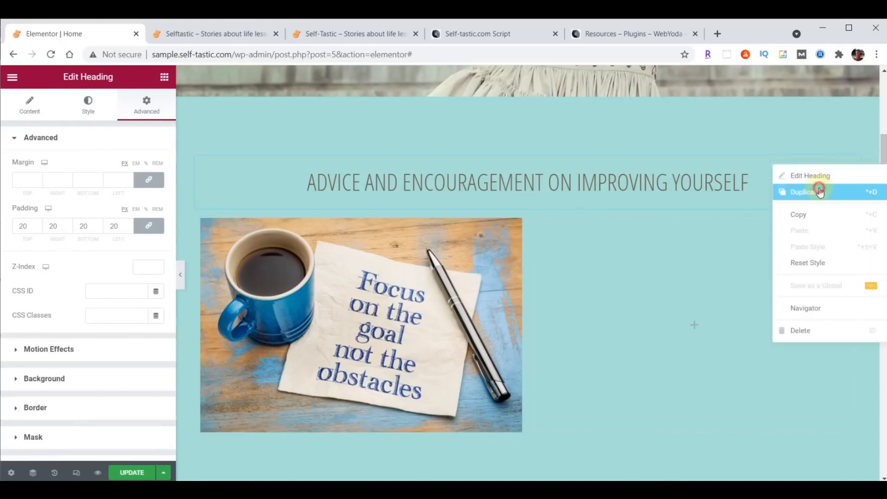
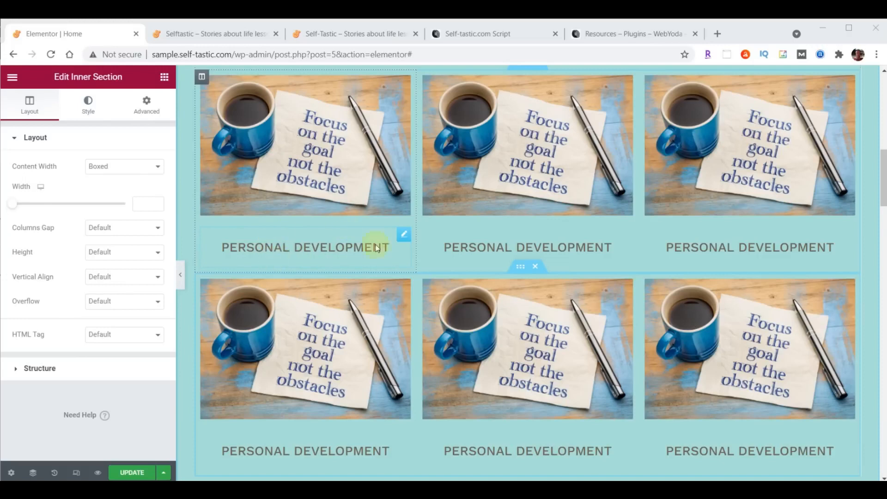
Set the first Personal Development heading's padding to 0, with 20 px on the bottom only
left_click(404, 236)
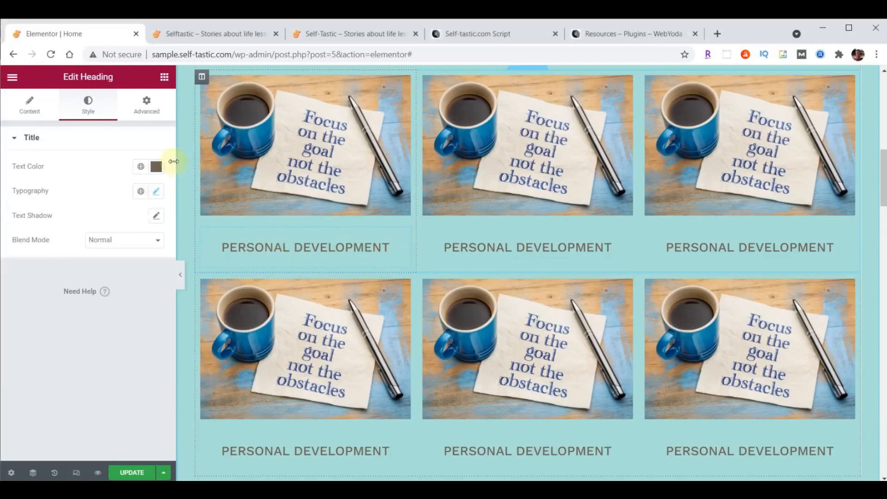
left_click(144, 115)
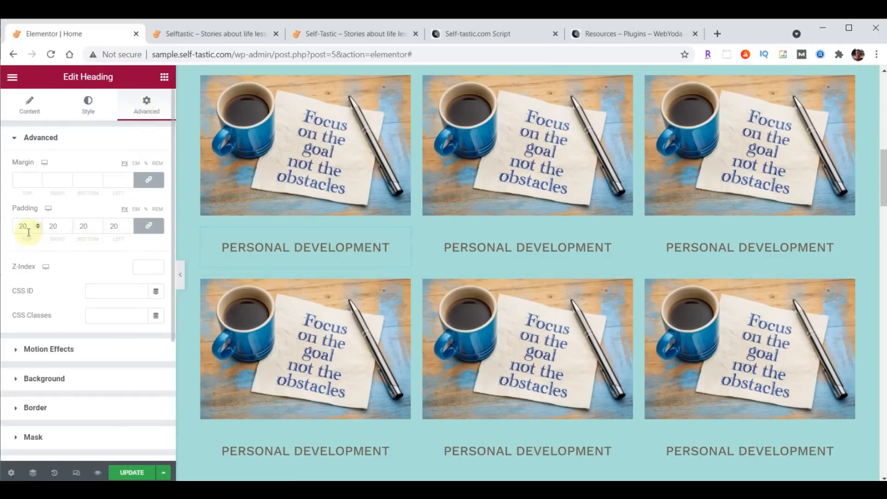
left_click_drag(29, 232, 20, 231)
scroll(595, 244, "up", 2)
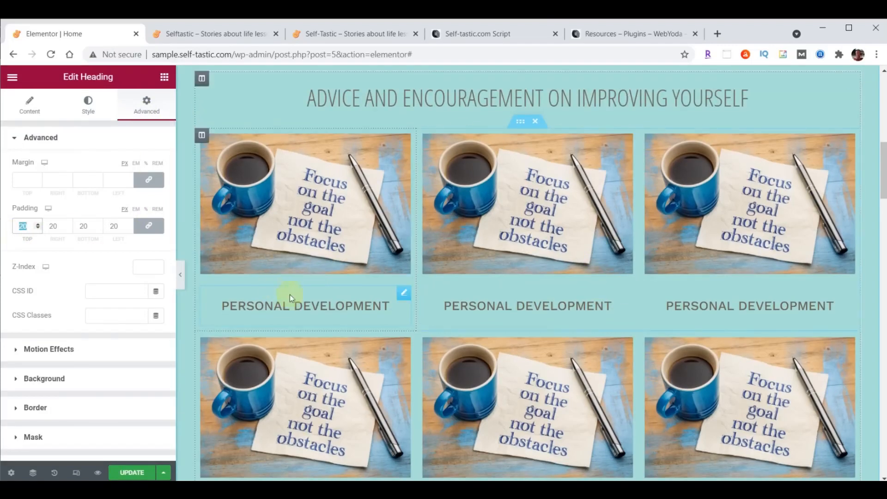
type("0")
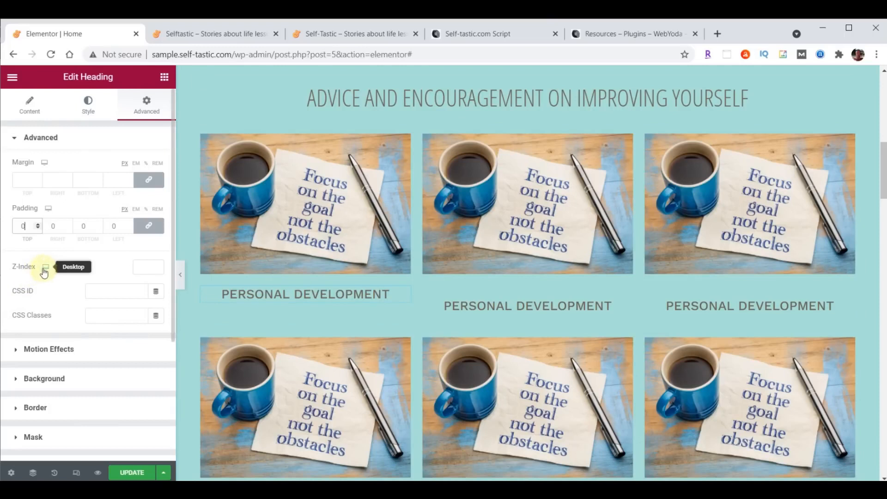
left_click(149, 226)
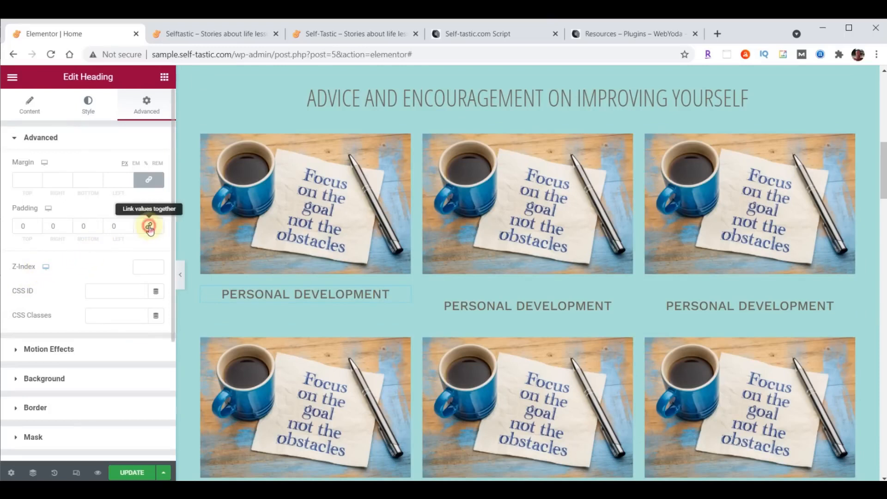
left_click(97, 223)
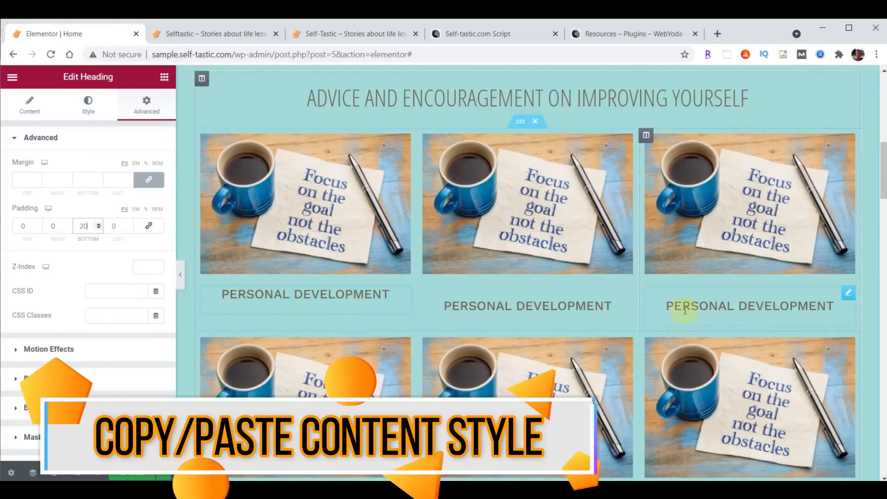
scroll(685, 311, "down", 1)
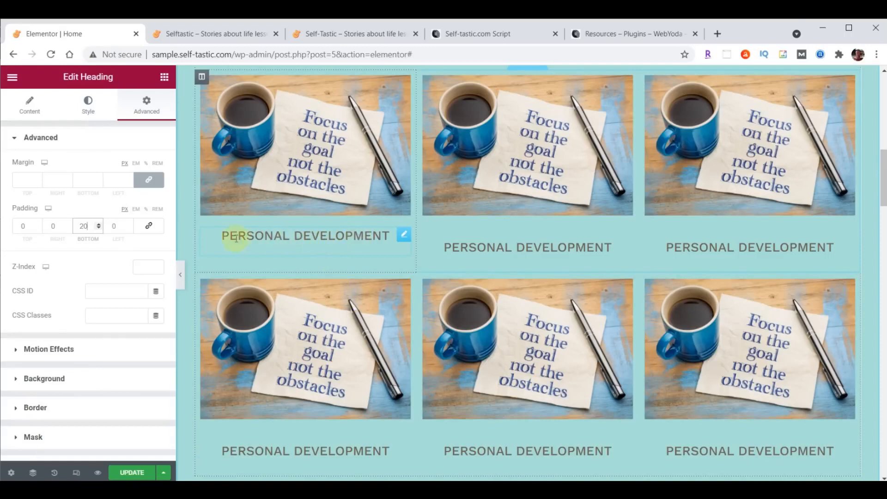
Copy the first heading and paste its style onto the top middle and top right headings
left_click(405, 237)
right_click(405, 237)
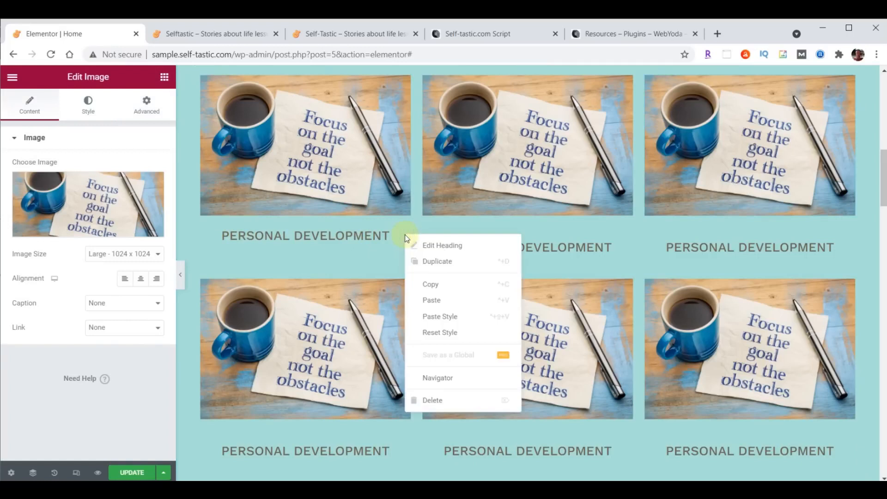
left_click(423, 284)
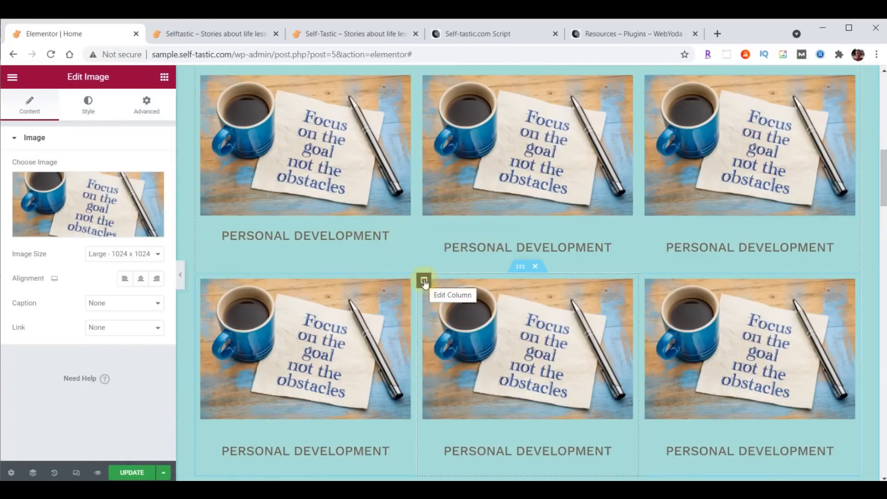
right_click(623, 238)
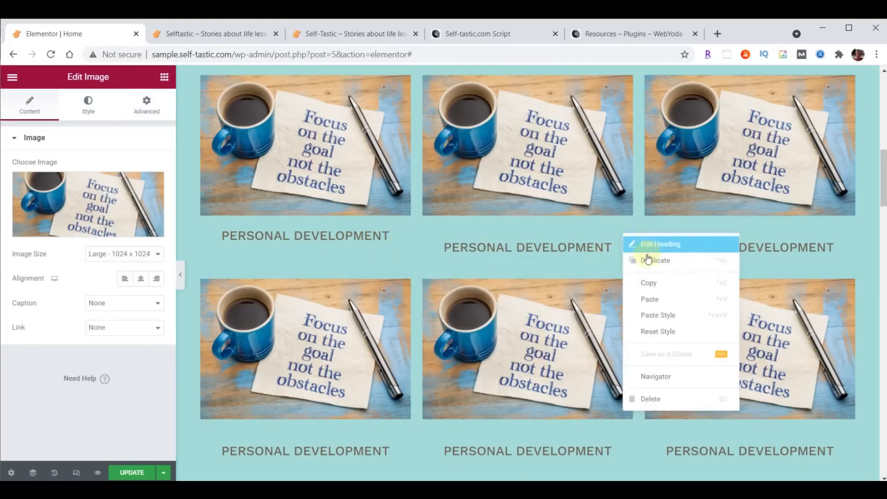
left_click(657, 316)
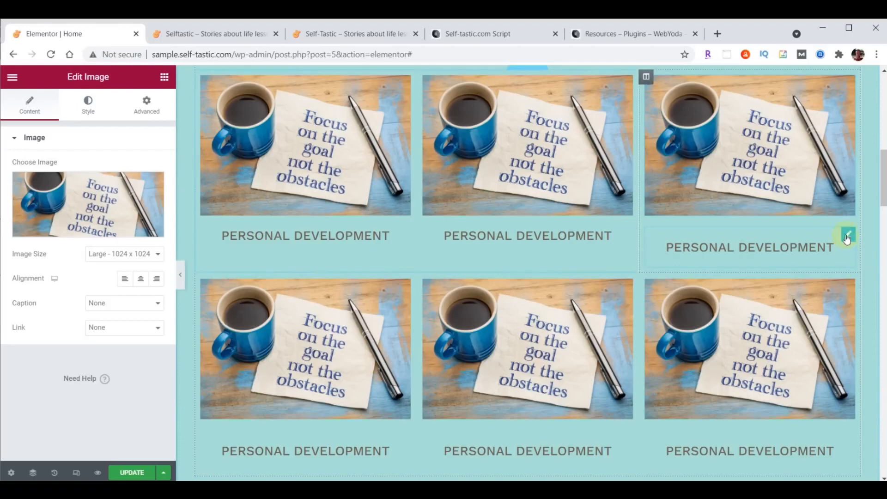
right_click(848, 238)
left_click(820, 313)
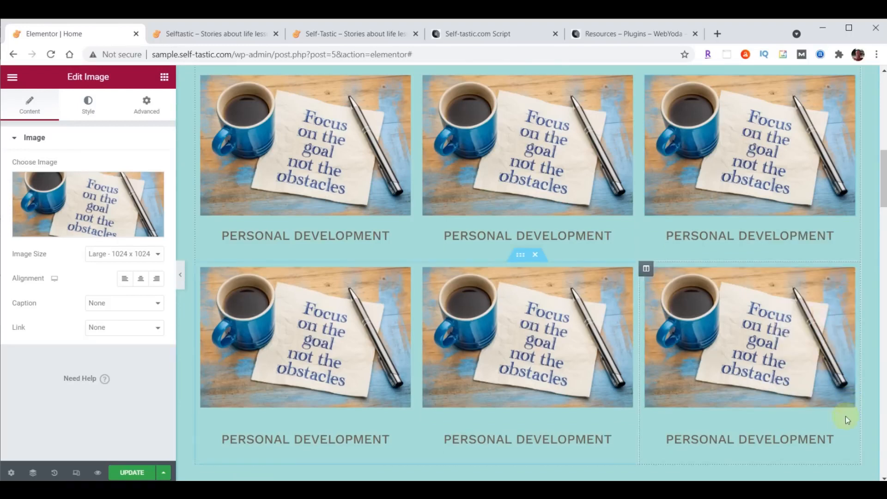
Paste the copied heading style onto the bottom right, bottom middle and bottom left headings
right_click(844, 429)
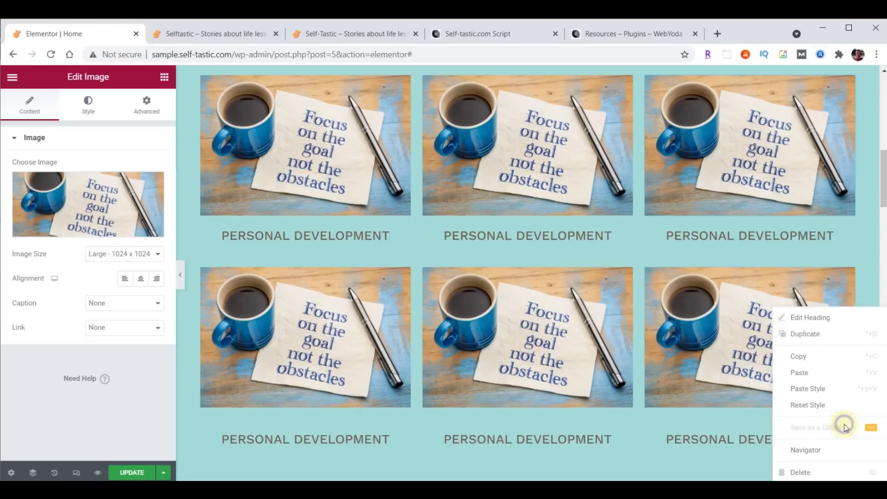
left_click(826, 389)
right_click(625, 429)
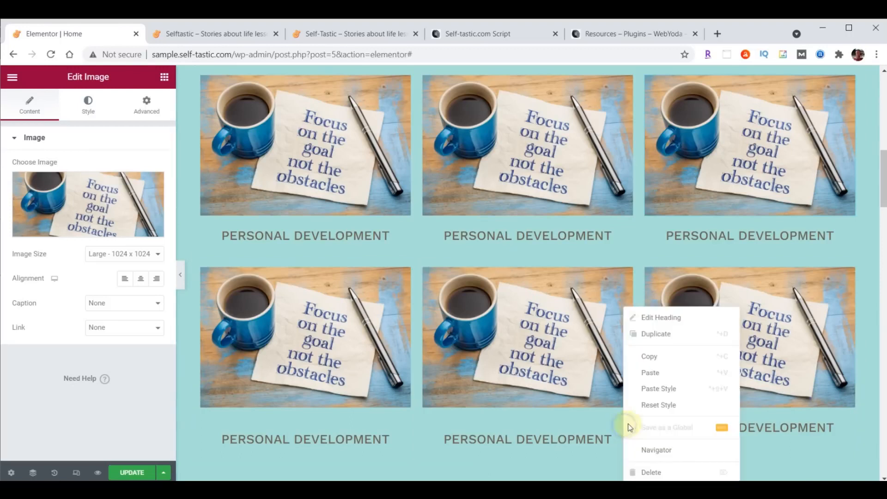
left_click(649, 390)
right_click(406, 425)
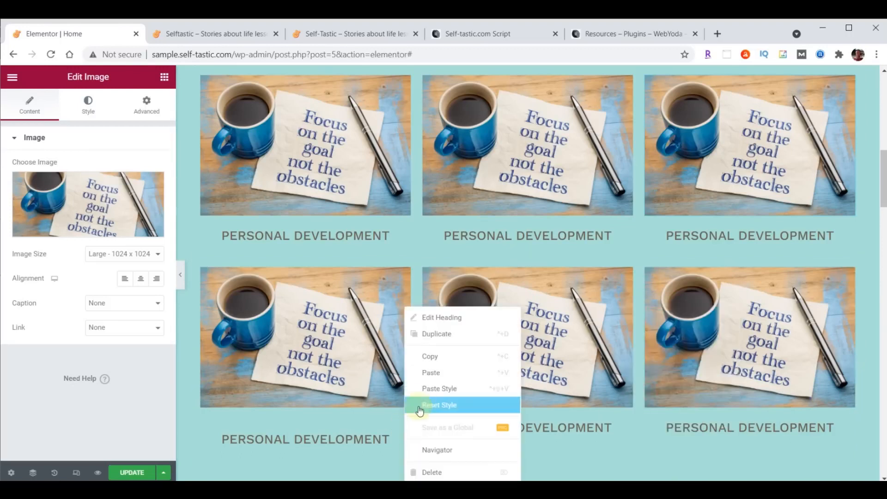
left_click(428, 390)
scroll(594, 396, "up", 1)
scroll(598, 402, "down", 1)
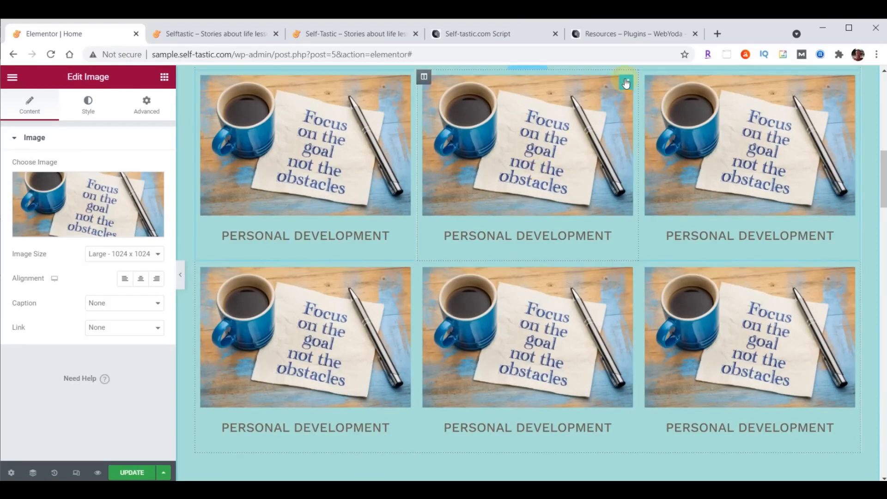
Replace the middle card's image with the 'Forget the Mistake' chalkboard photo
left_click(60, 195)
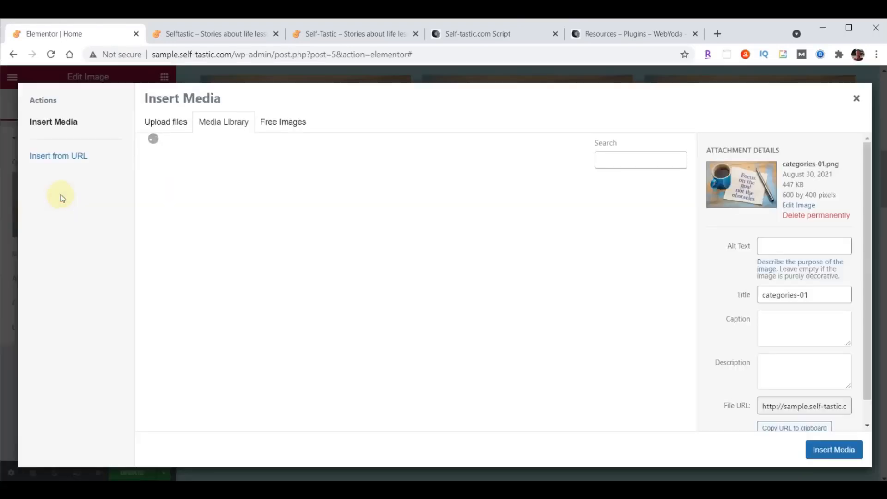
left_click(633, 216)
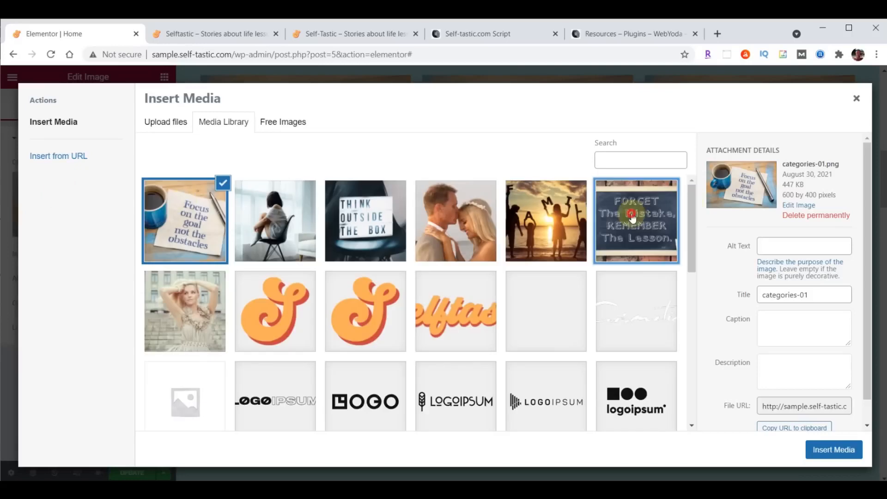
left_click(822, 452)
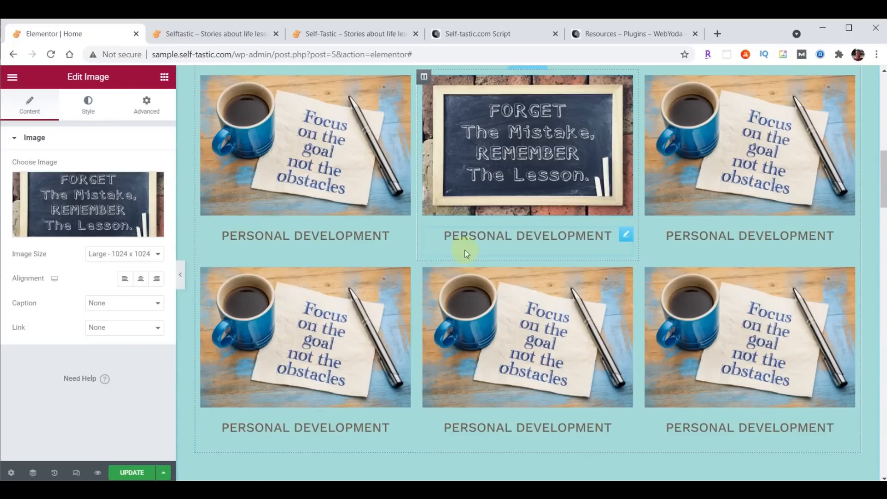
Retitle the middle card's heading to 'Life Lessons'
left_click(626, 235)
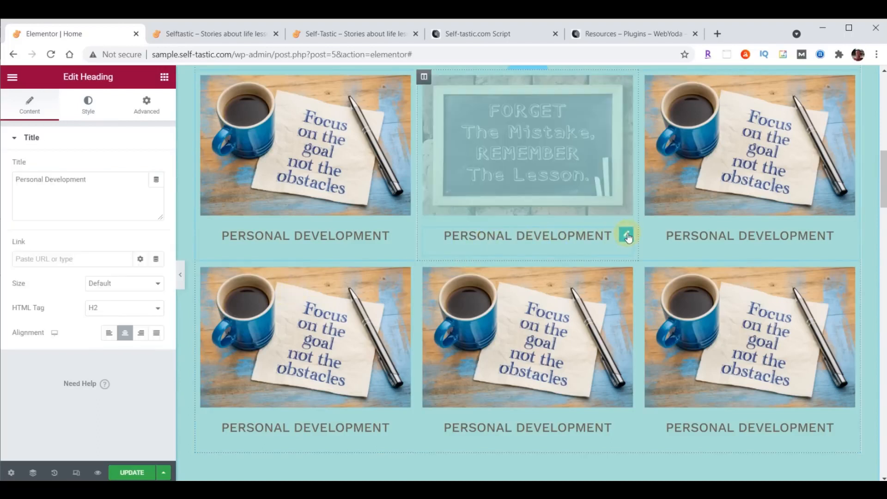
left_click_drag(18, 178, 104, 178)
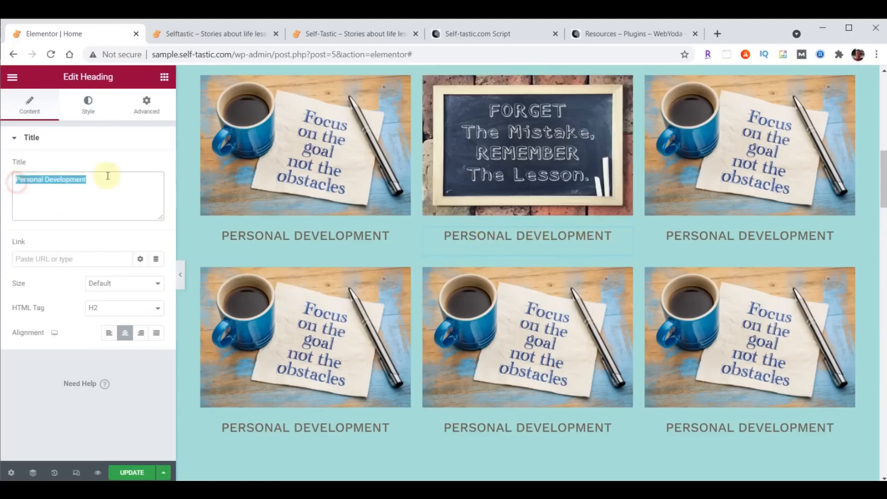
type("Life Lessons")
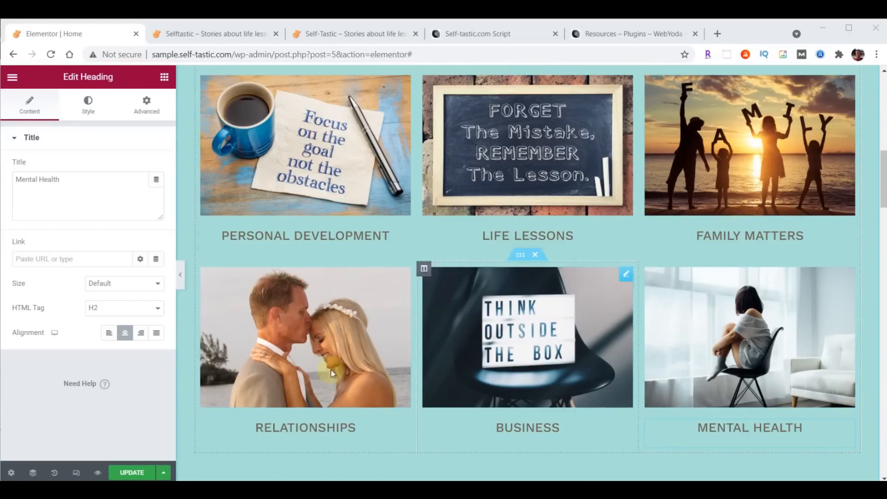
Update the page and check the new category grid on both live site tabs
left_click(130, 472)
left_click(222, 34)
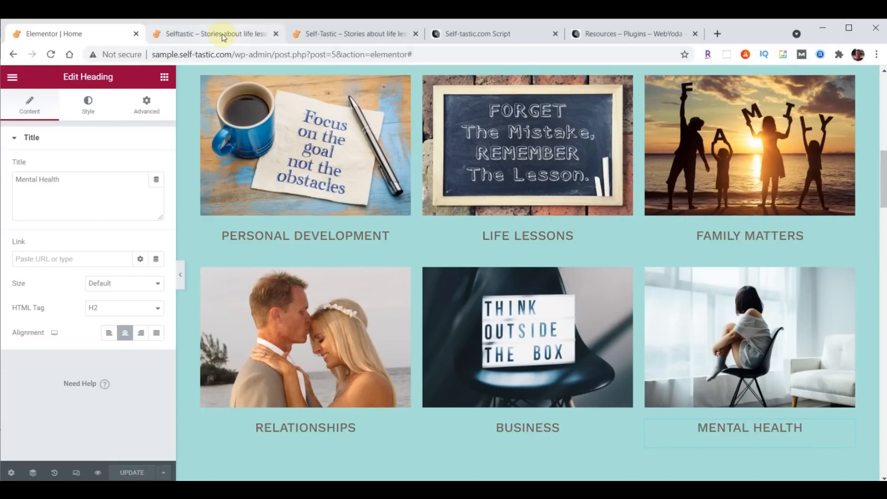
left_click(51, 54)
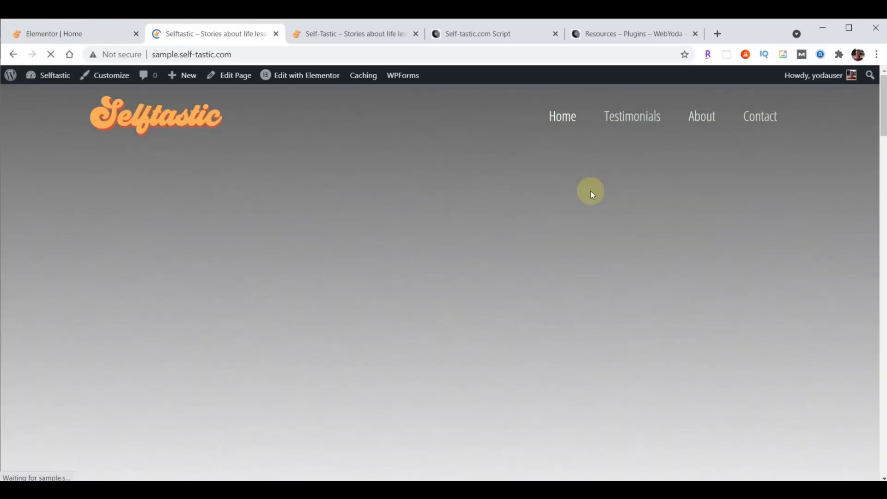
scroll(598, 192, "down", 9)
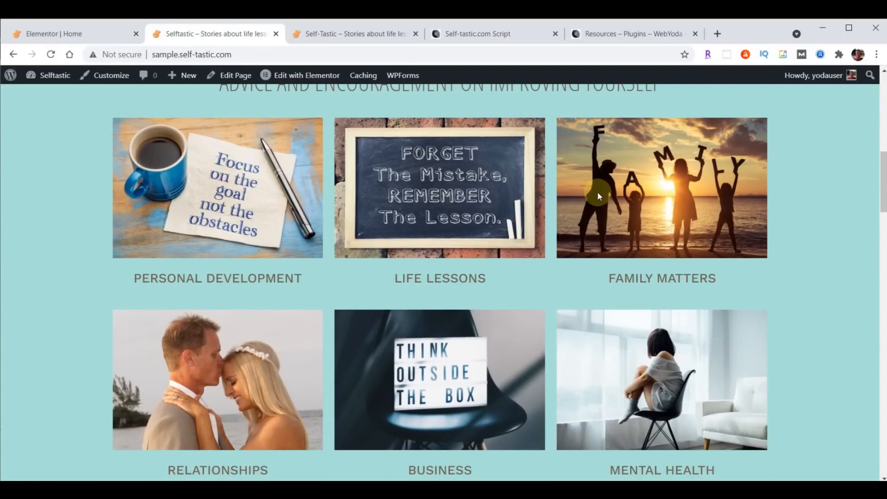
left_click(384, 34)
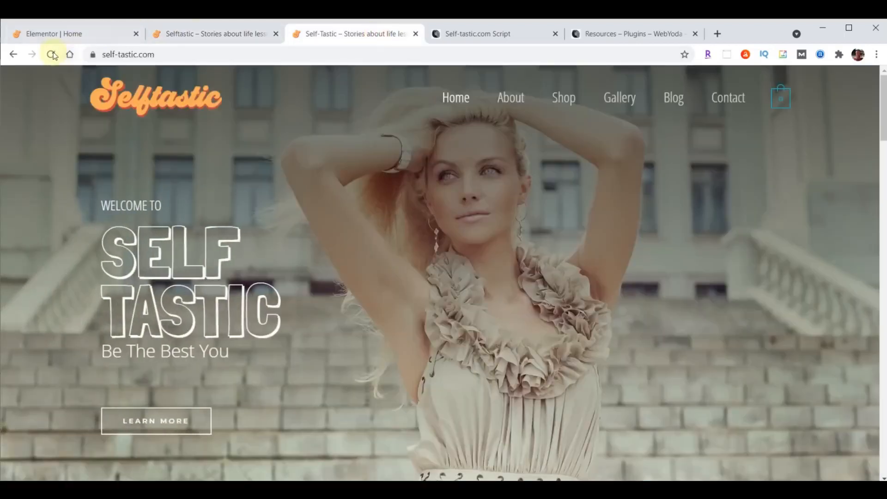
scroll(527, 224, "down", 10)
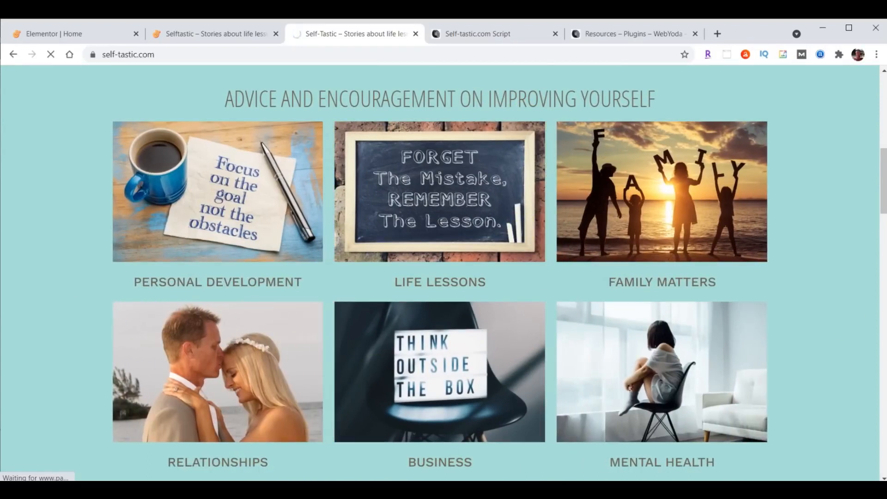
left_click(44, 31)
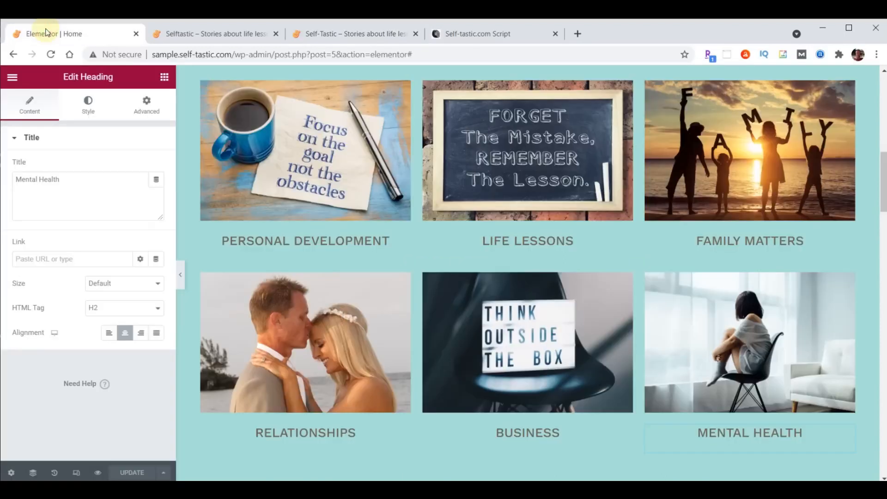
Give the Personal Development column a Slide In Right entrance with 1000 ms delay
mouse_move(200, 89)
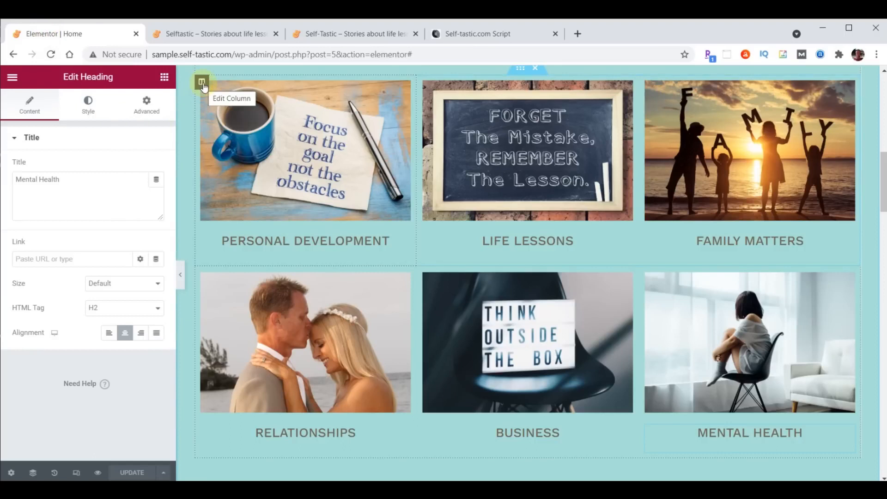
left_click(202, 84)
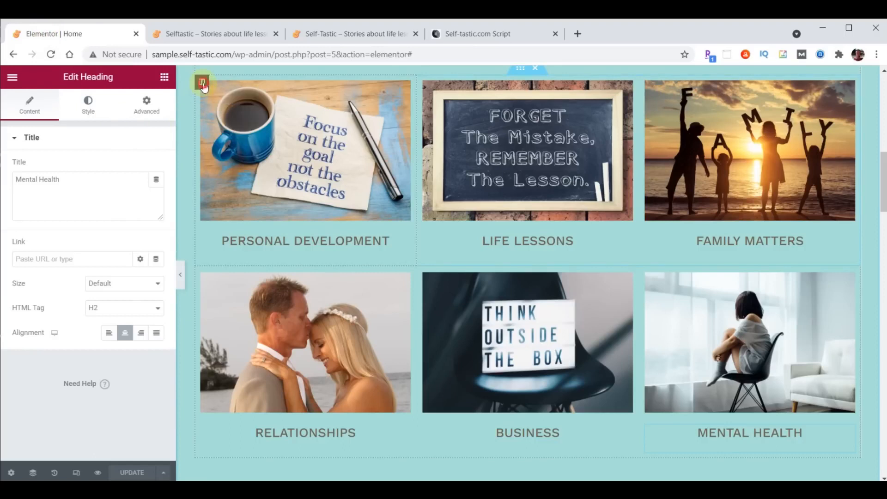
left_click(148, 108)
left_click(62, 340)
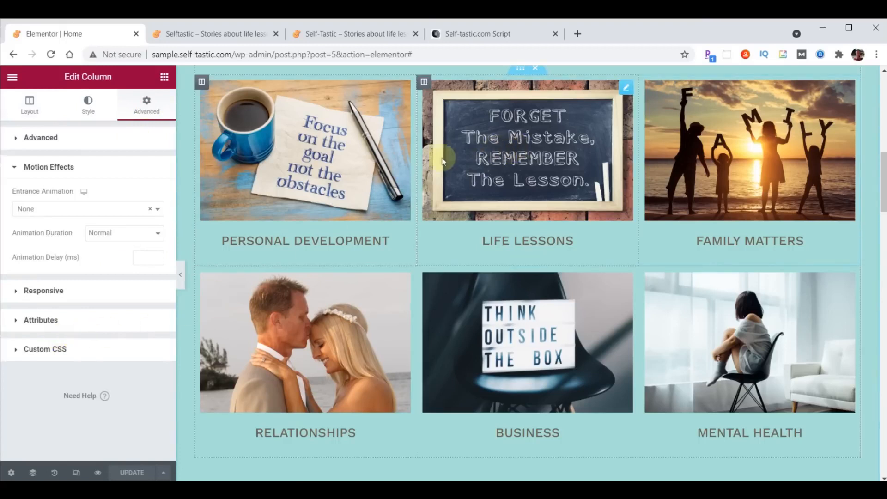
left_click(70, 210)
scroll(76, 283, "down", 5)
scroll(78, 285, "down", 2)
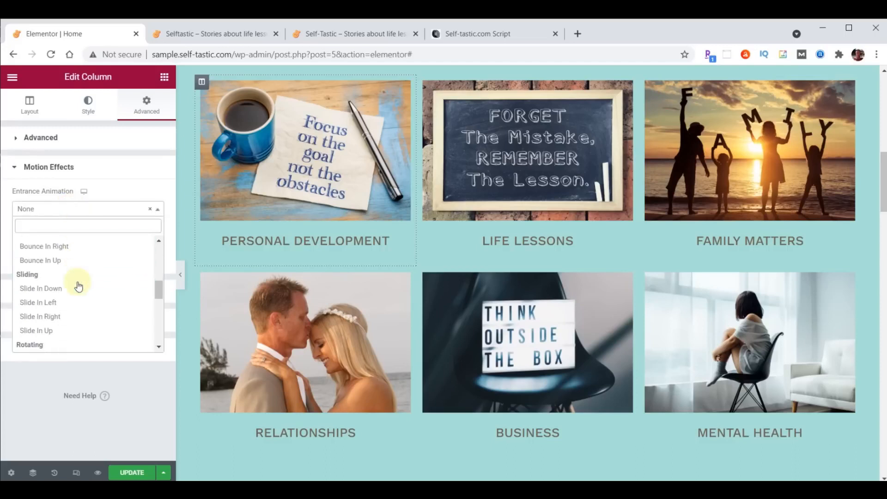
left_click(55, 317)
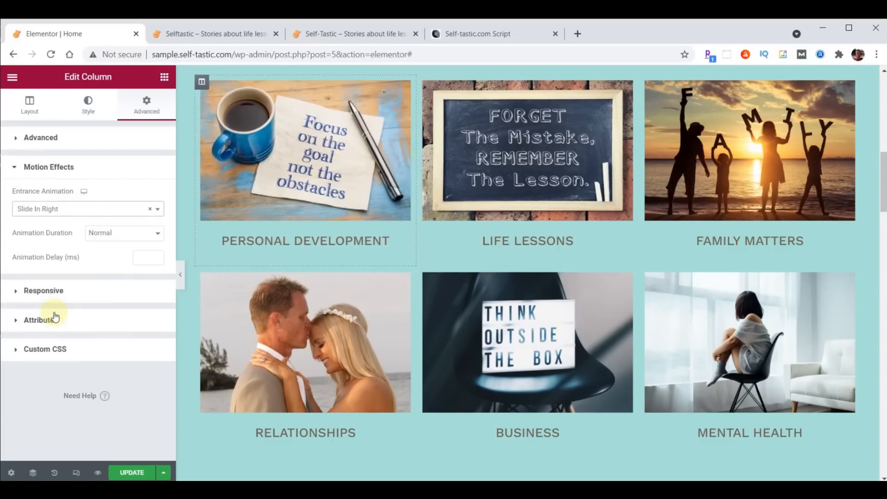
left_click(141, 258)
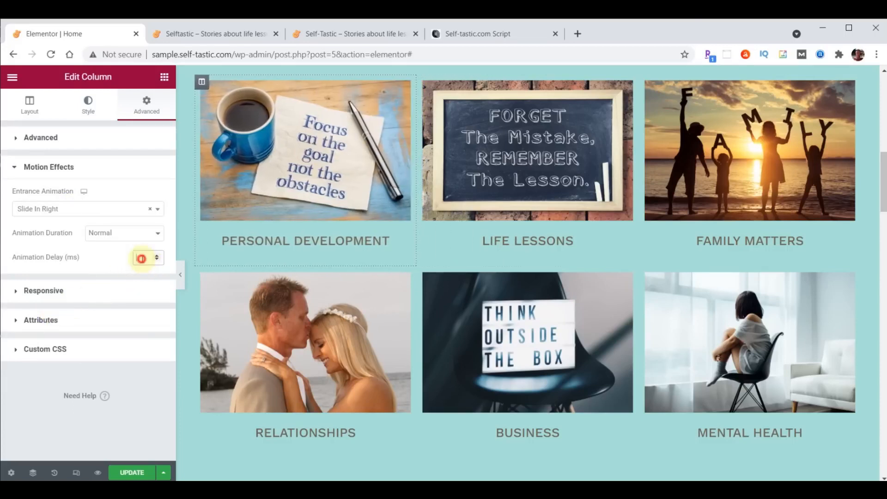
type("1000")
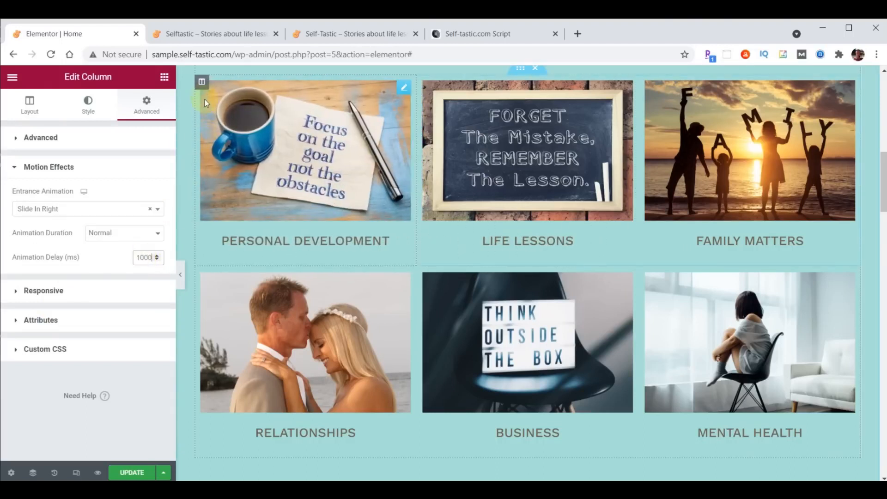
Copy the Personal Development column's style onto the Relationships column
right_click(202, 82)
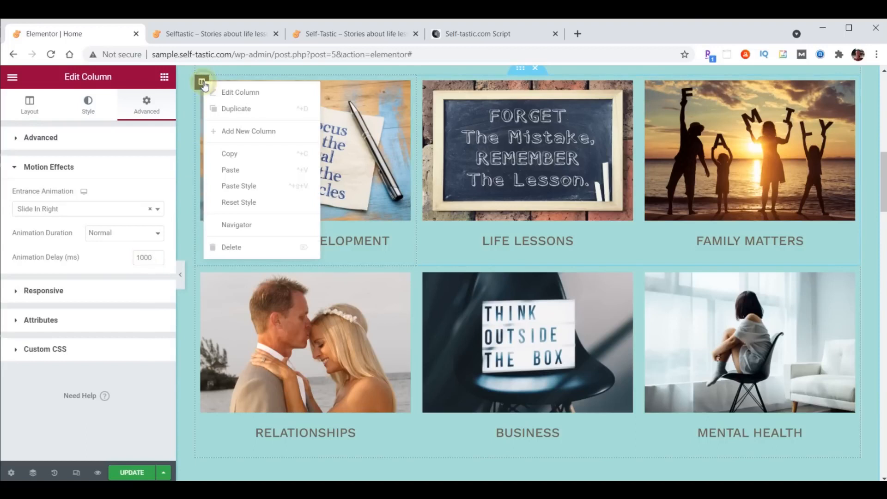
left_click(228, 153)
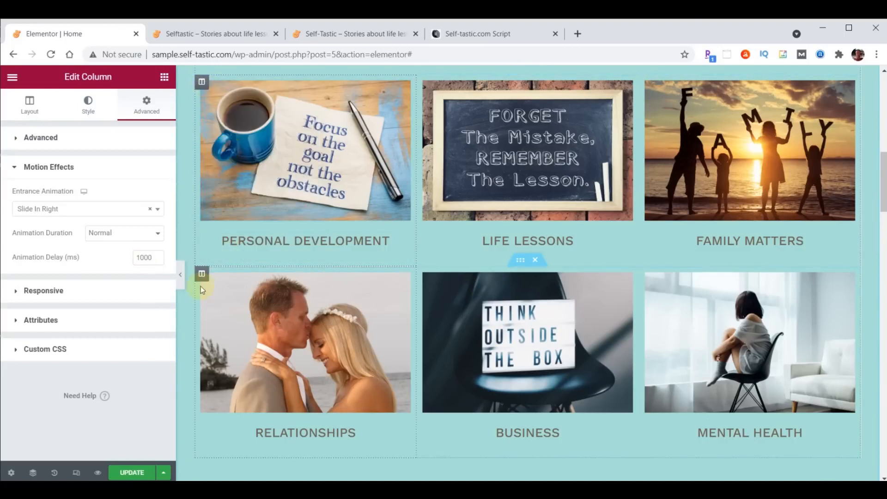
right_click(203, 273)
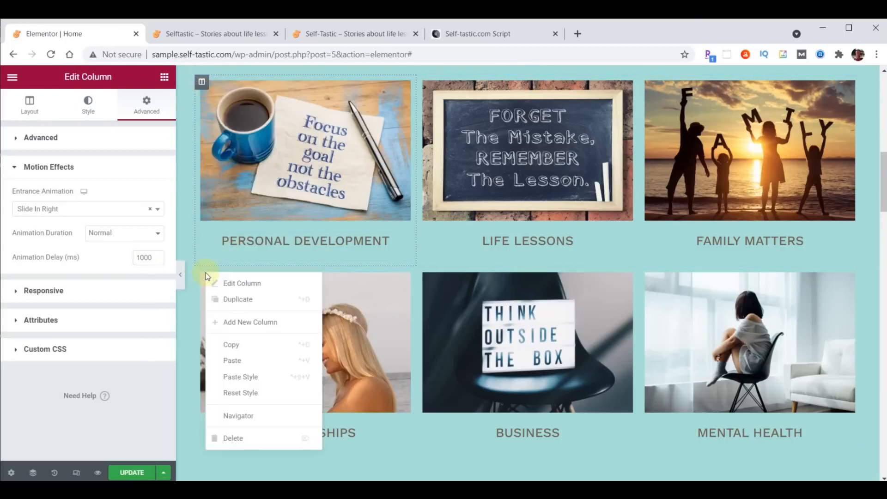
left_click(248, 376)
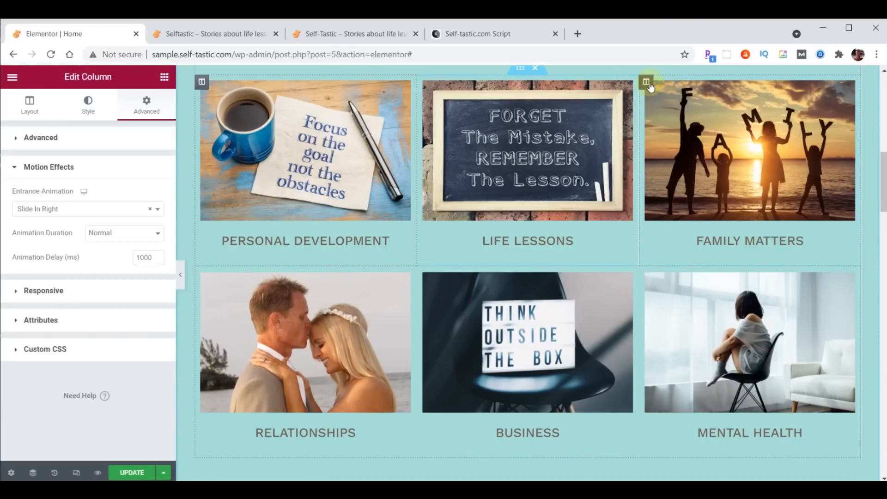
Give the Family Matters column a Slide In Left entrance with 1000 ms delay
left_click(649, 86)
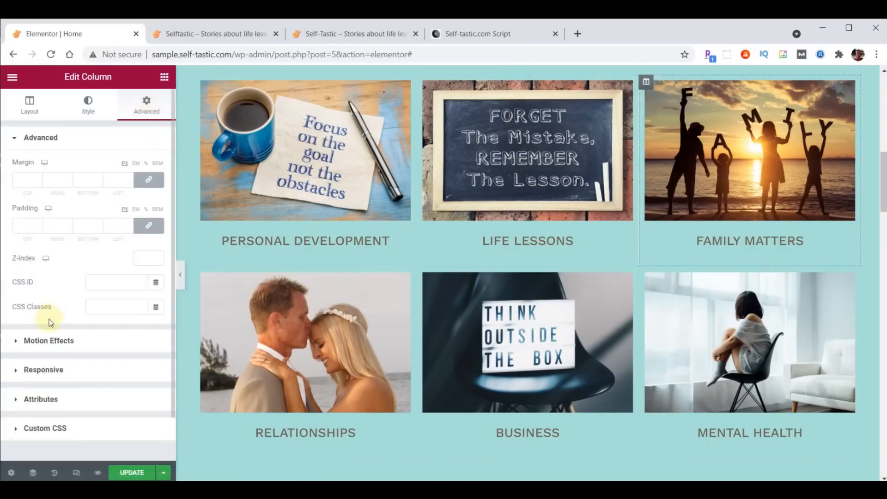
left_click(48, 340)
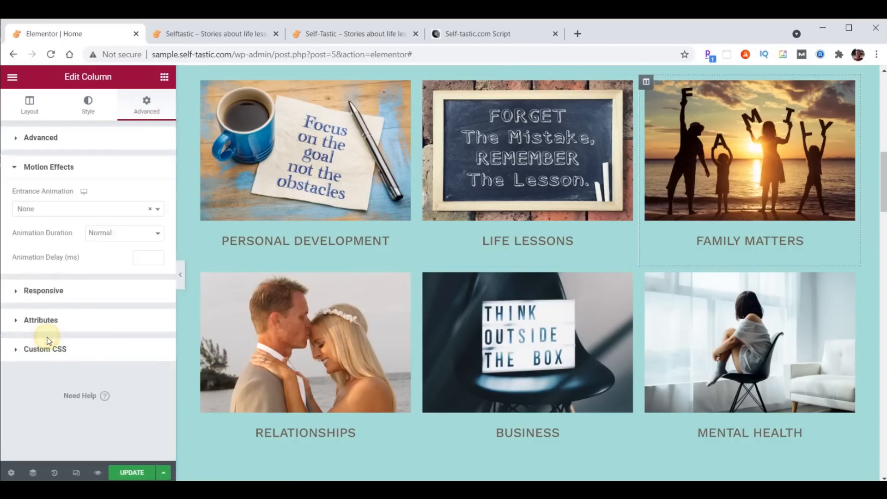
left_click(69, 210)
scroll(69, 277, "down", 4)
scroll(67, 277, "down", 2)
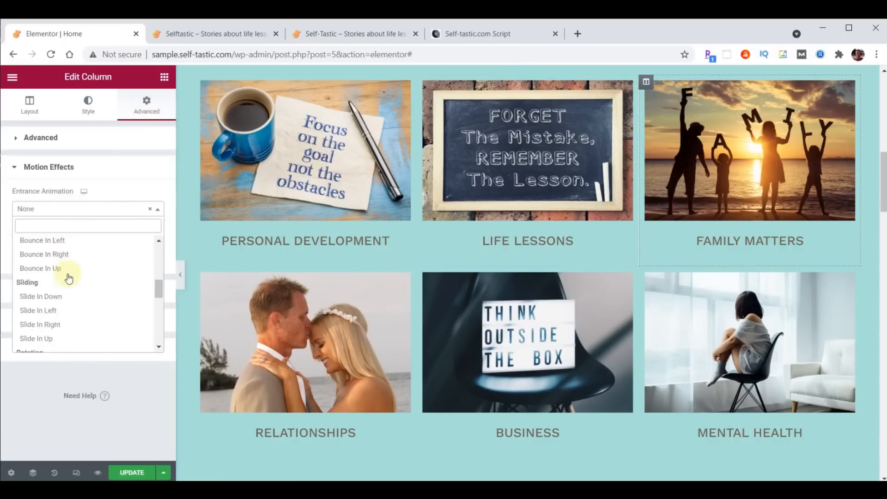
left_click(46, 303)
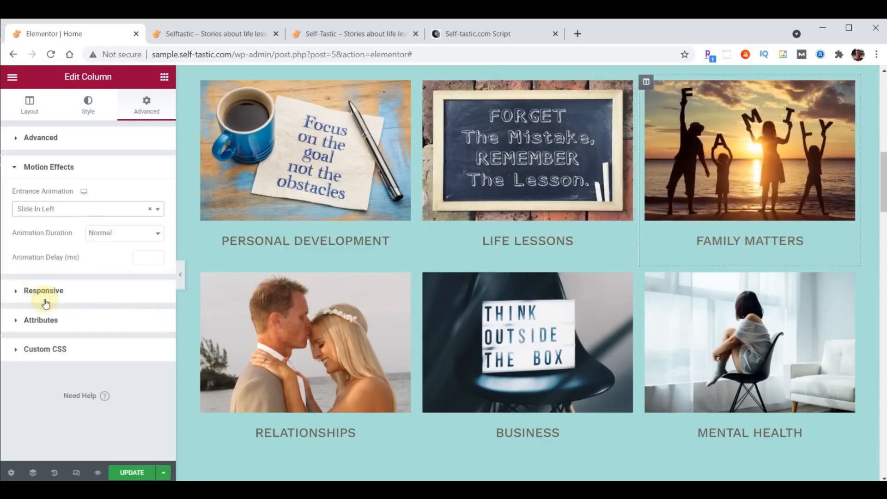
left_click(141, 257)
type("1000")
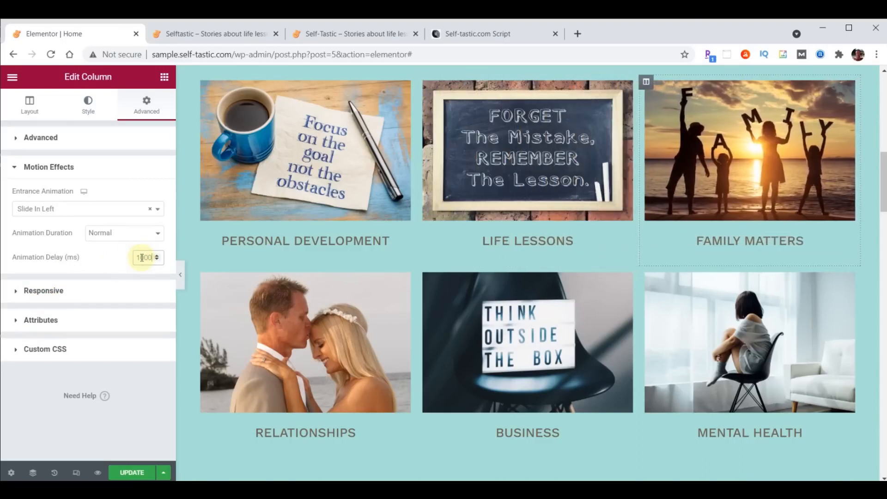
Copy the Family Matters column's style onto the Mental Health column
right_click(645, 82)
left_click(675, 163)
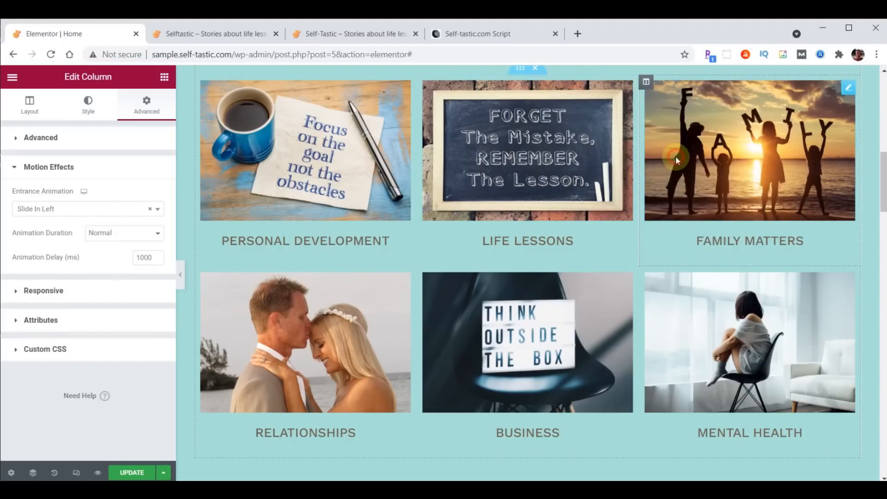
right_click(647, 273)
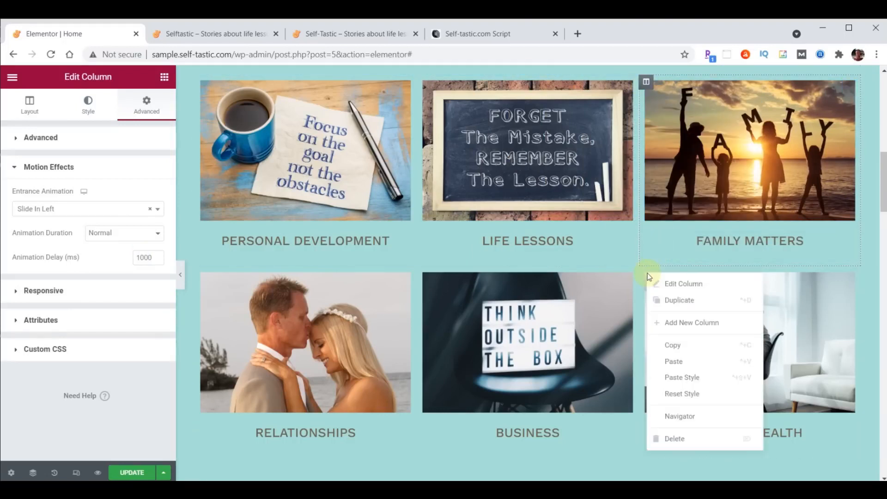
left_click(678, 377)
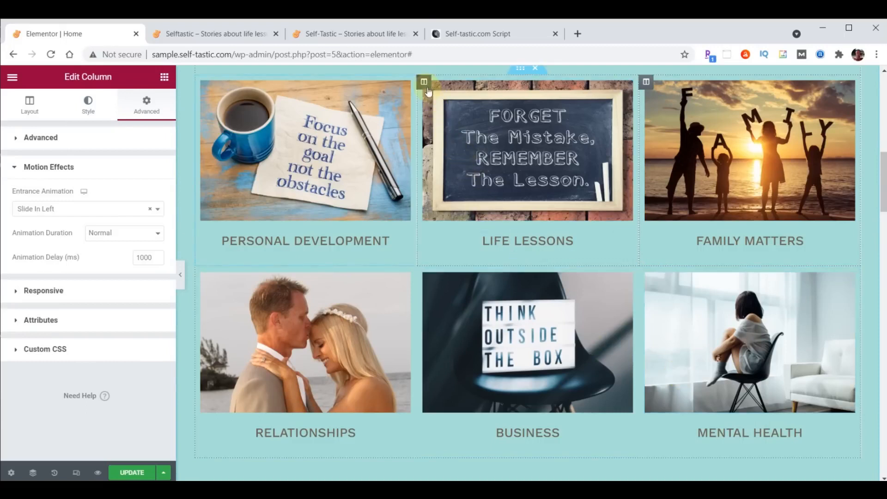
Give the Life Lessons column a Zoom In entrance with 1000 ms delay
left_click(424, 83)
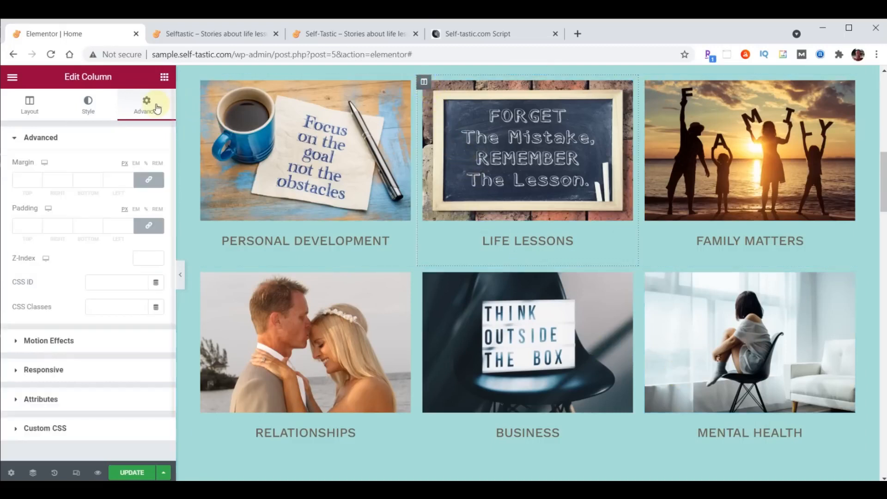
left_click(43, 342)
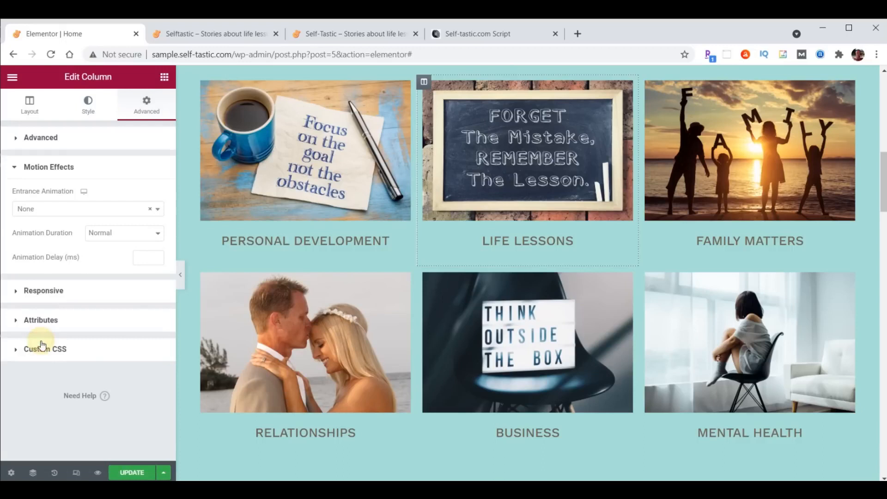
left_click(57, 209)
scroll(57, 277, "down", 3)
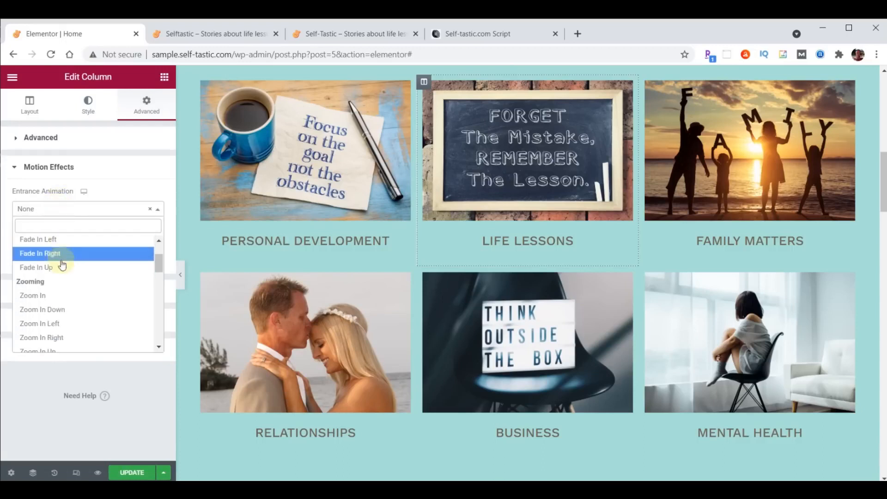
left_click(49, 296)
left_click(140, 258)
type("1000")
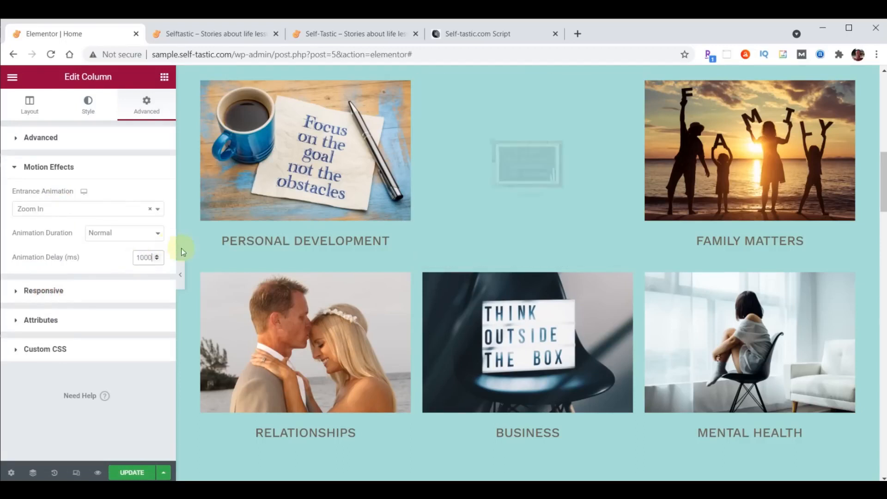
Paste the Life Lessons column's style onto the Business column and update the page
right_click(425, 84)
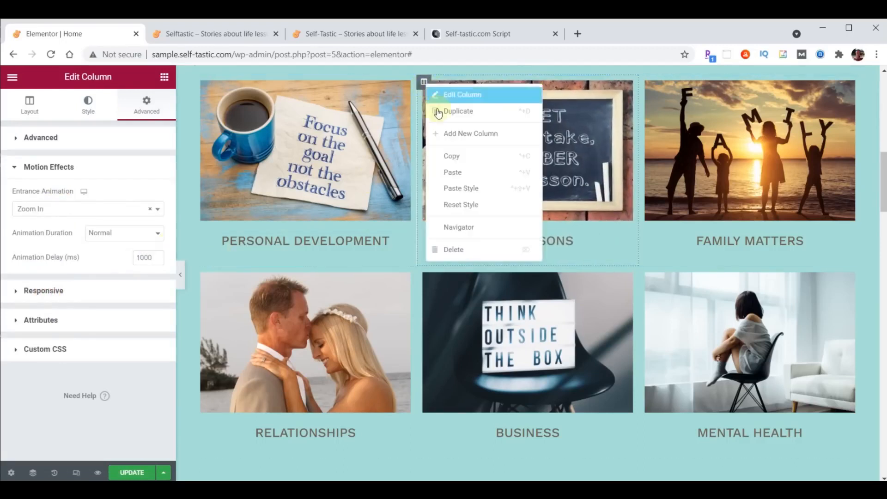
left_click(452, 153)
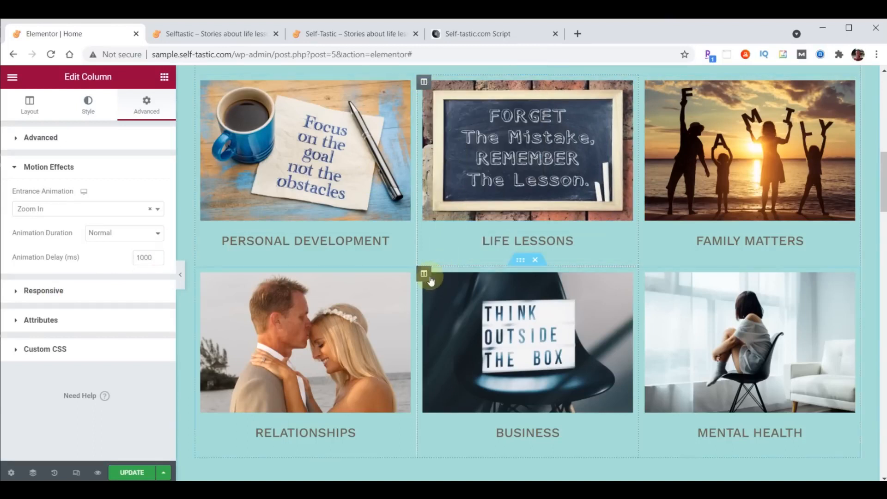
right_click(424, 274)
left_click(463, 382)
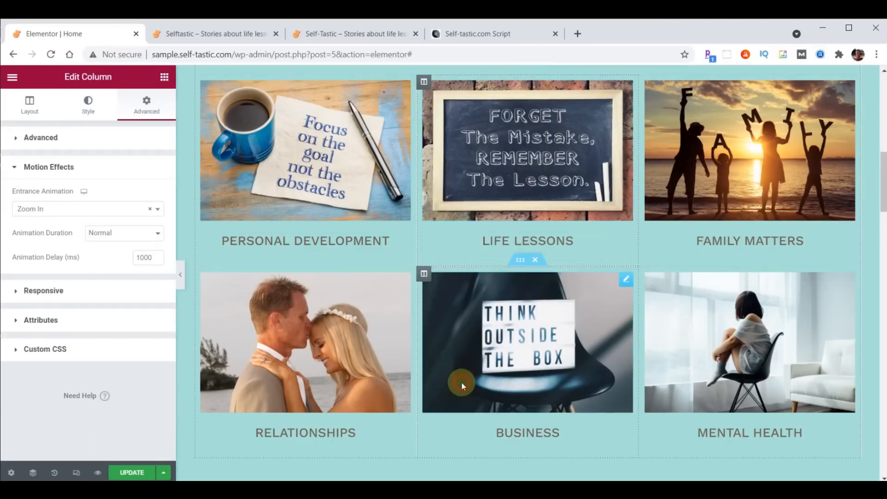
left_click(139, 474)
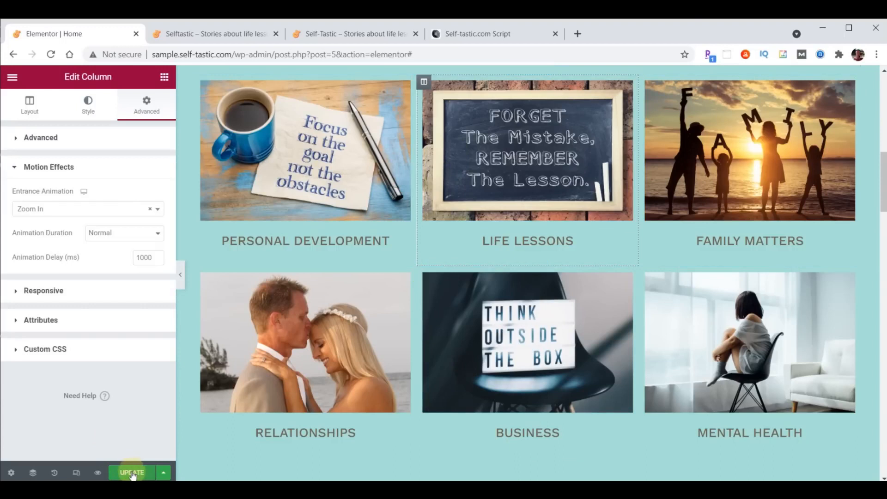
left_click(197, 35)
left_click(51, 54)
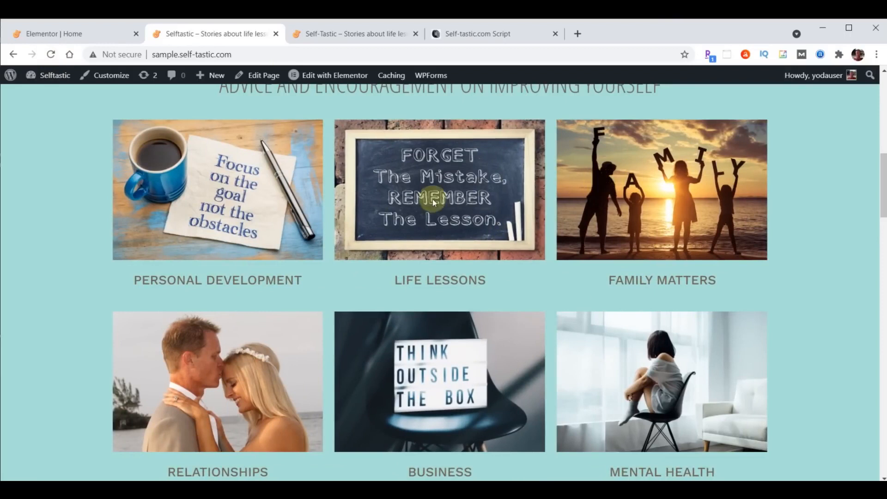
left_click(53, 54)
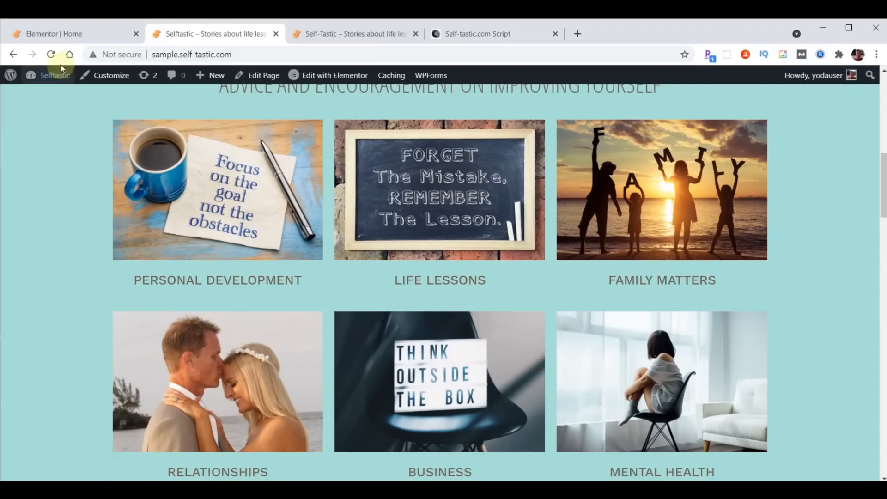
left_click(54, 37)
left_click(425, 83)
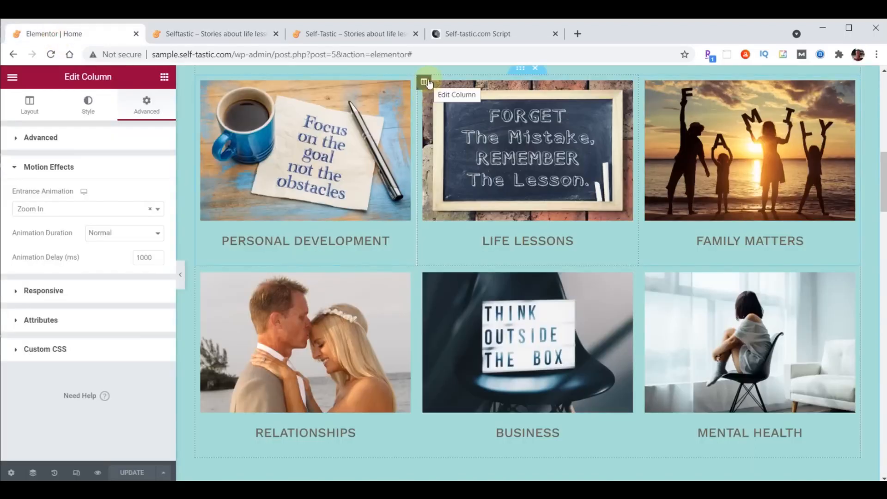
Set Z-Index 1 on the Life Lessons and Business columns, update, and view the live site
left_click(15, 140)
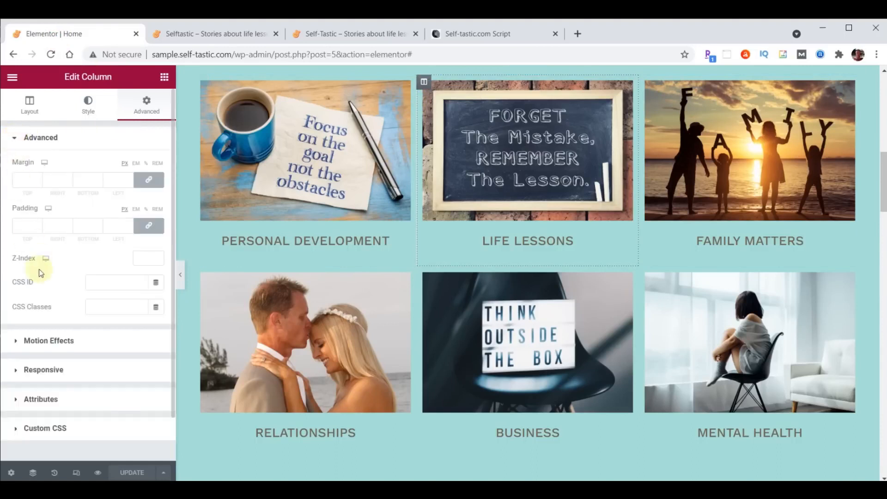
left_click(142, 257)
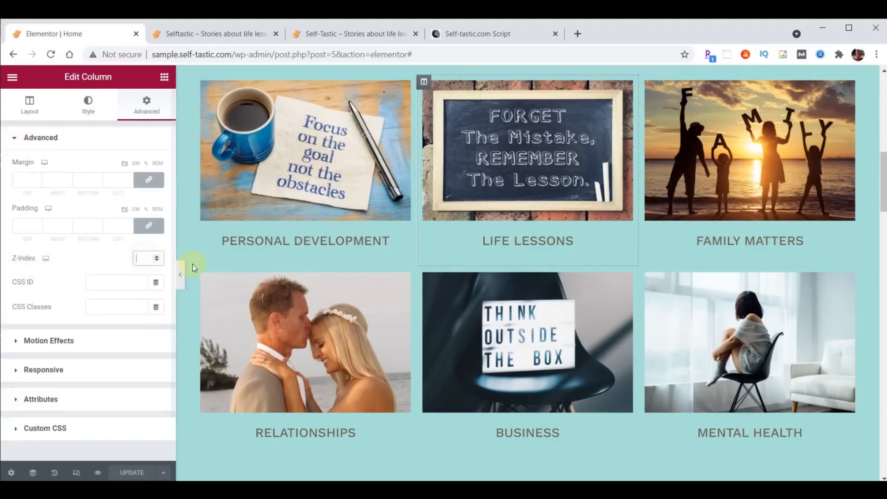
type("1")
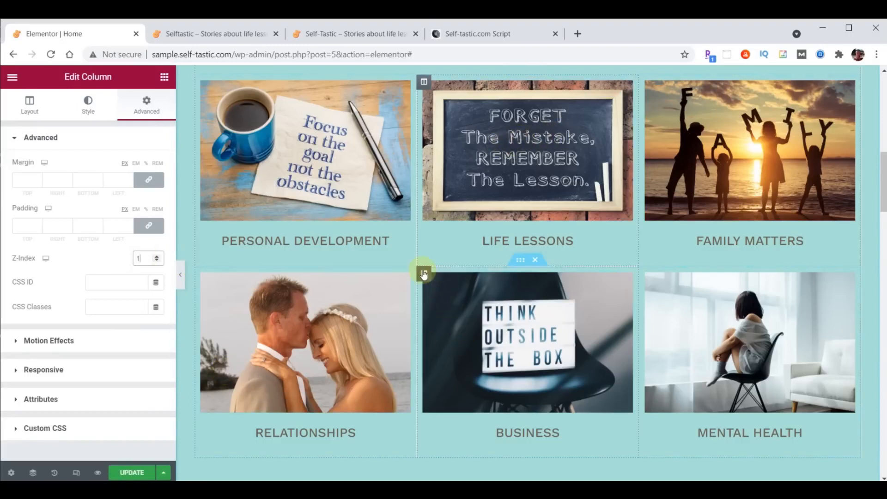
left_click(424, 273)
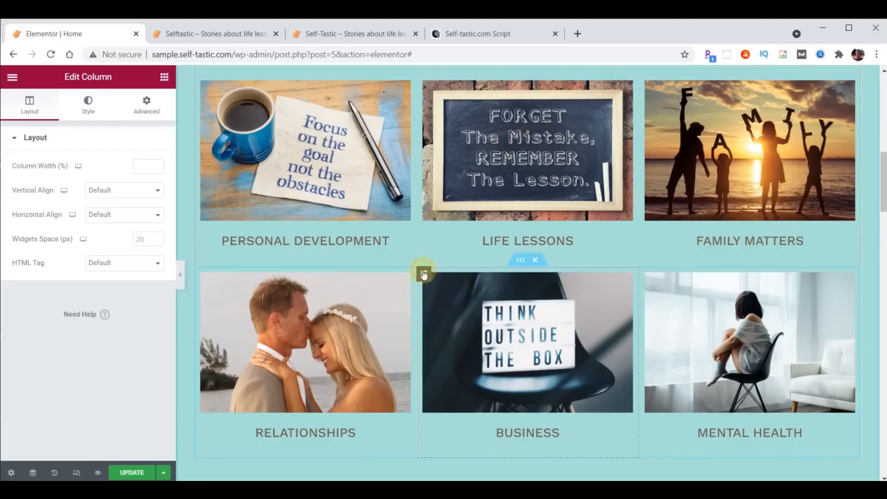
left_click(152, 108)
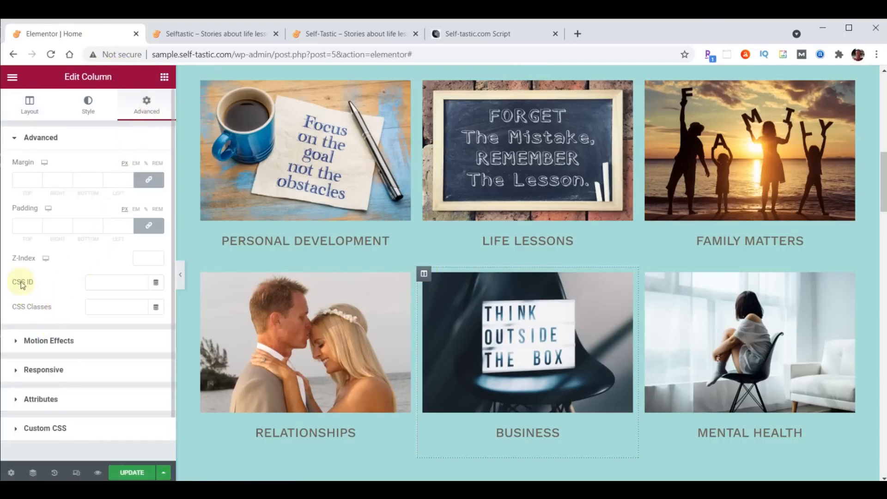
left_click(144, 257)
type("1")
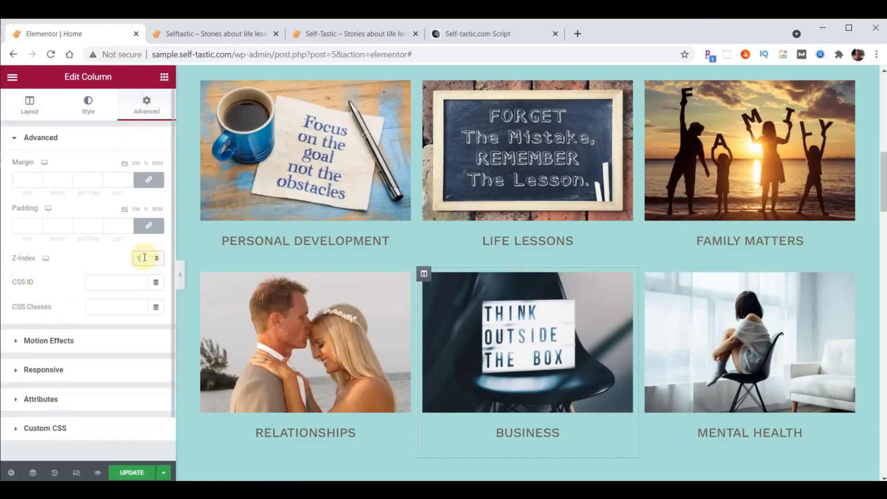
left_click(131, 473)
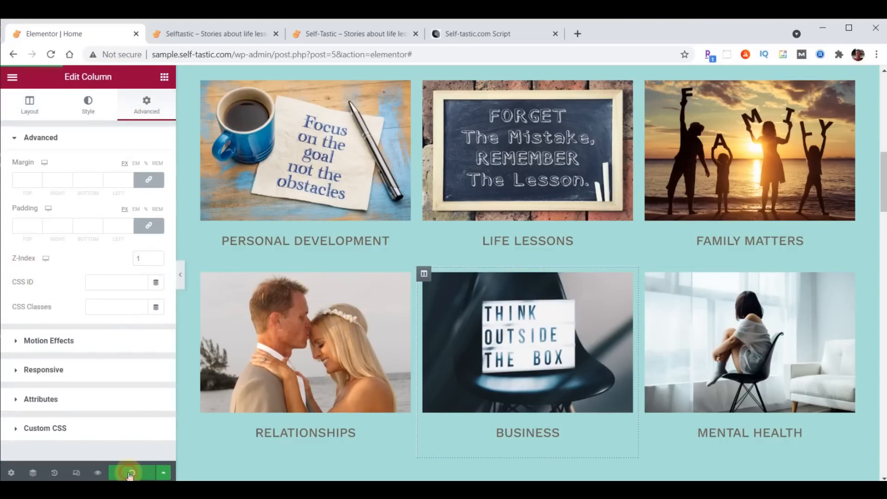
left_click(218, 37)
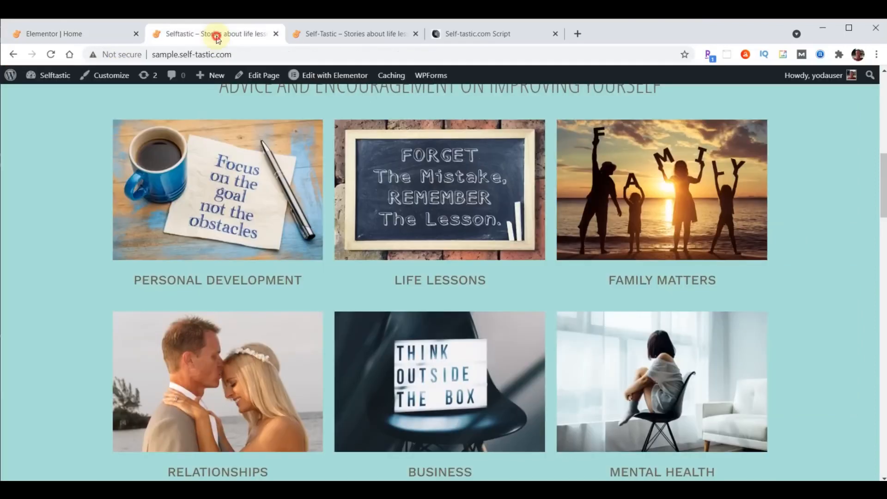
Reload the live site, review Be Inspired on self-tastic.com, then go to the Script document
left_click(52, 55)
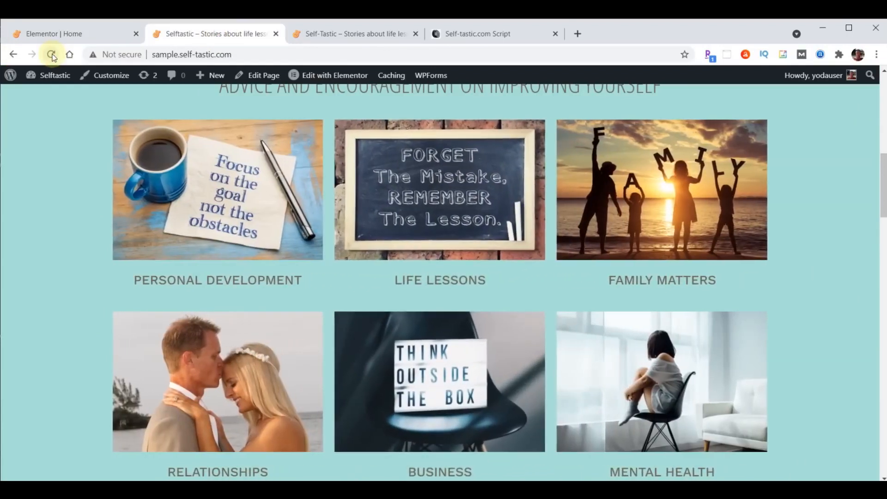
left_click(351, 33)
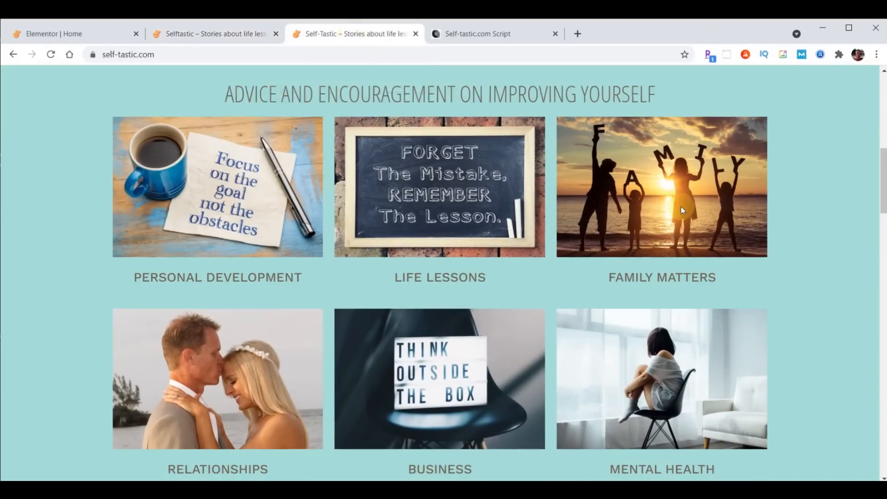
scroll(550, 159, "down", 7)
scroll(548, 168, "down", 1)
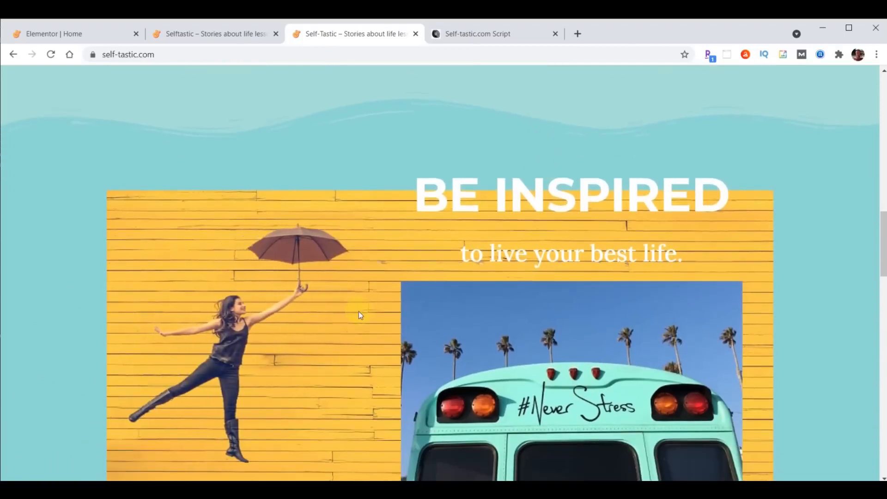
scroll(361, 310, "down", 1)
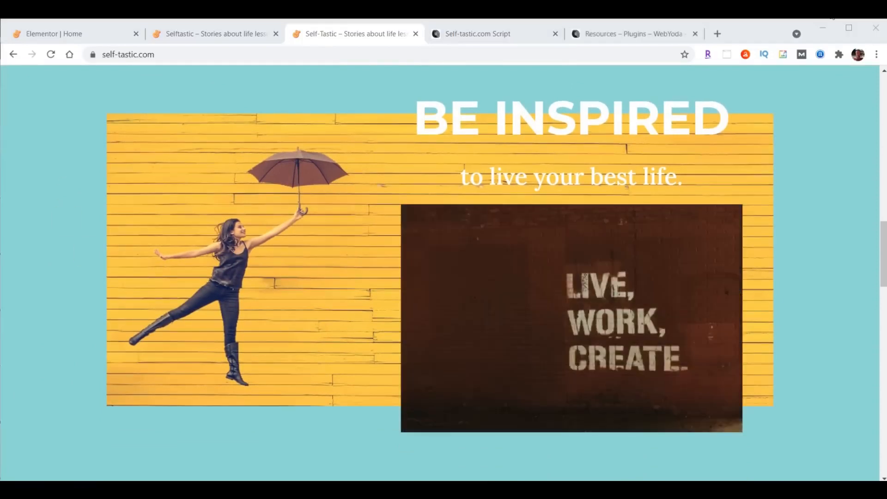
left_click(472, 35)
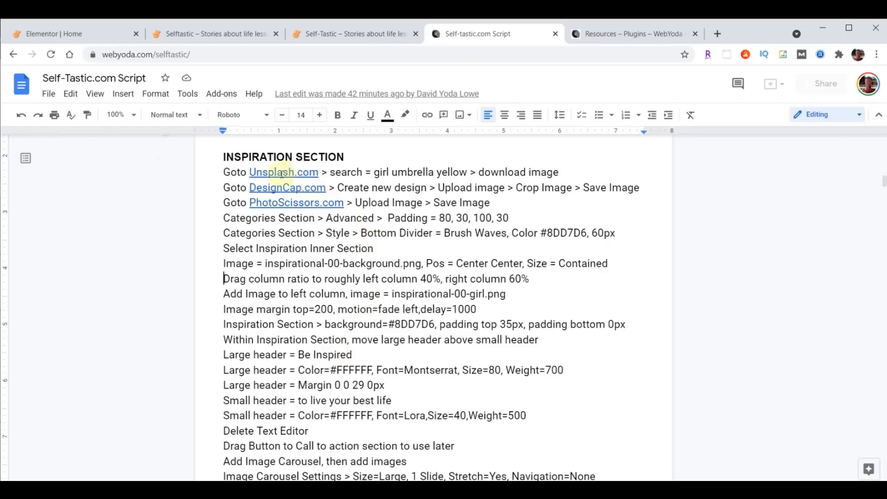
Search Unsplash for 'girl umbrella yellow', download the yellow-wall umbrella photo, and close the tab
left_click(612, 33)
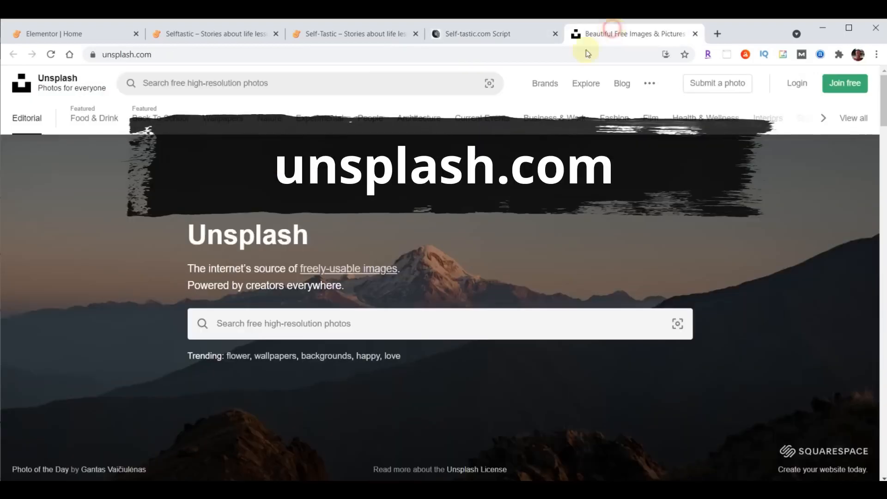
left_click(425, 316)
type("girl umbrella yellow")
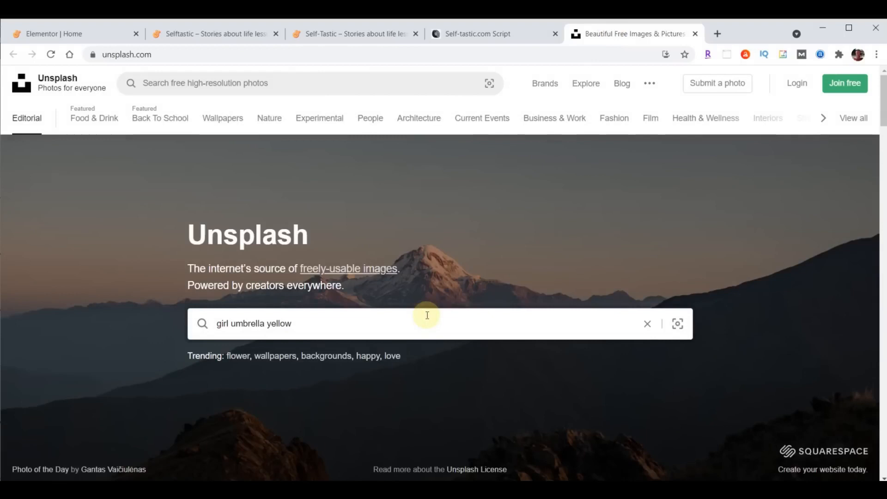
key("Return")
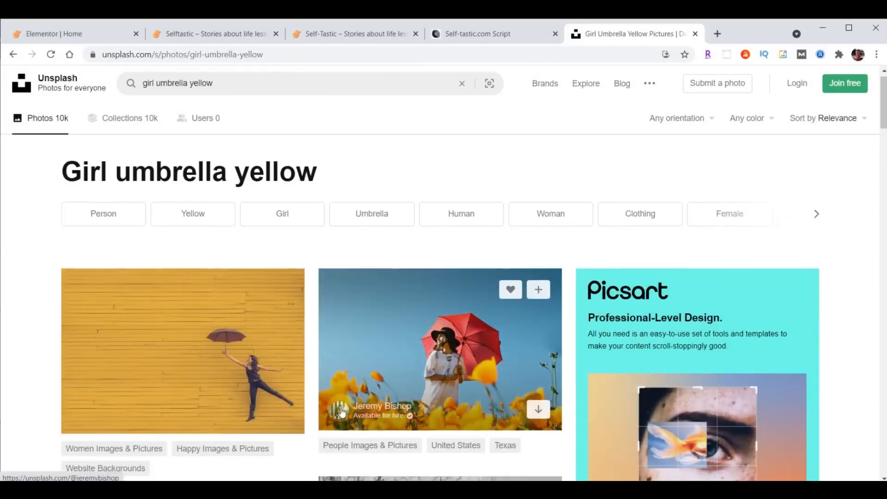
scroll(342, 412, "down", 2)
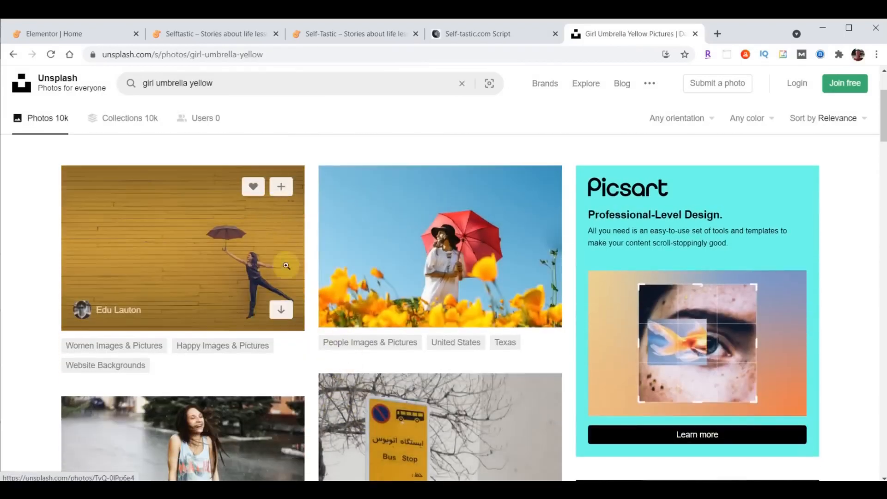
left_click(281, 311)
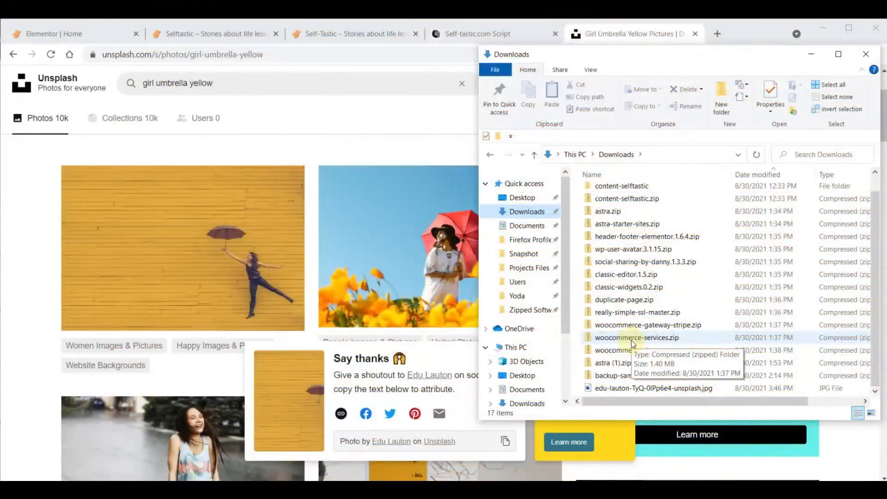
left_click(633, 41)
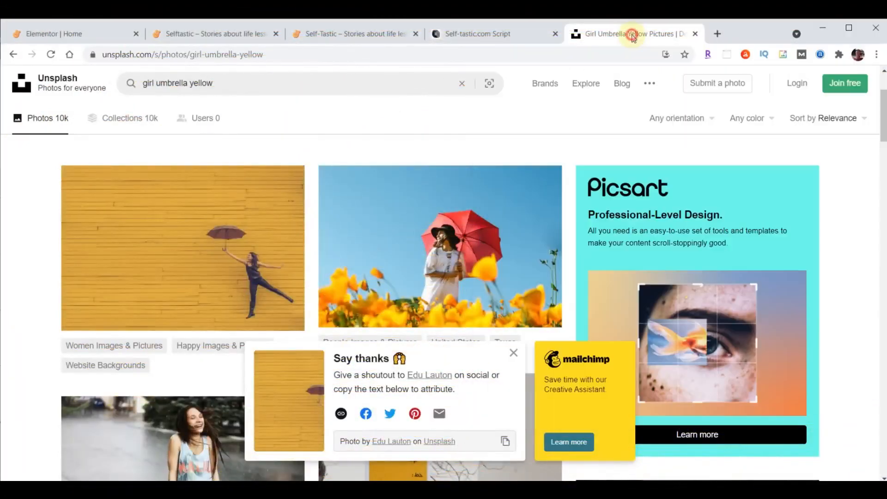
left_click(695, 34)
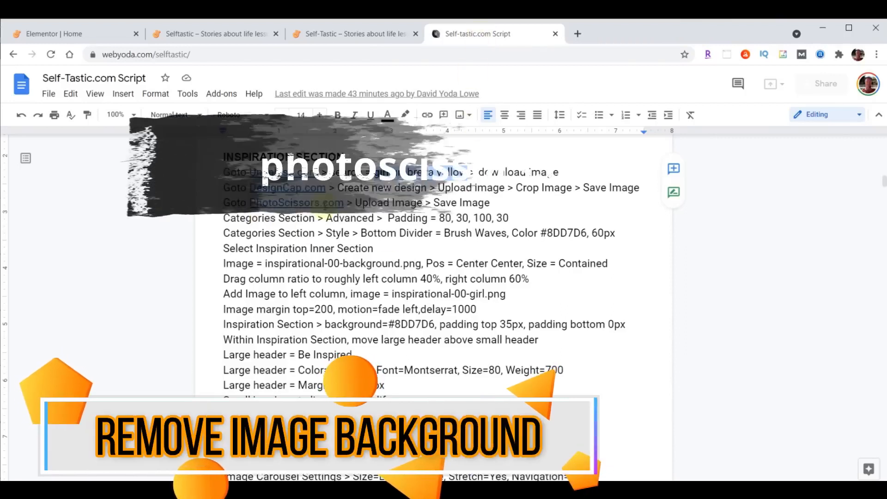
Upload the downloaded umbrella photo to PhotoScissors
left_click(300, 203)
left_click(317, 222)
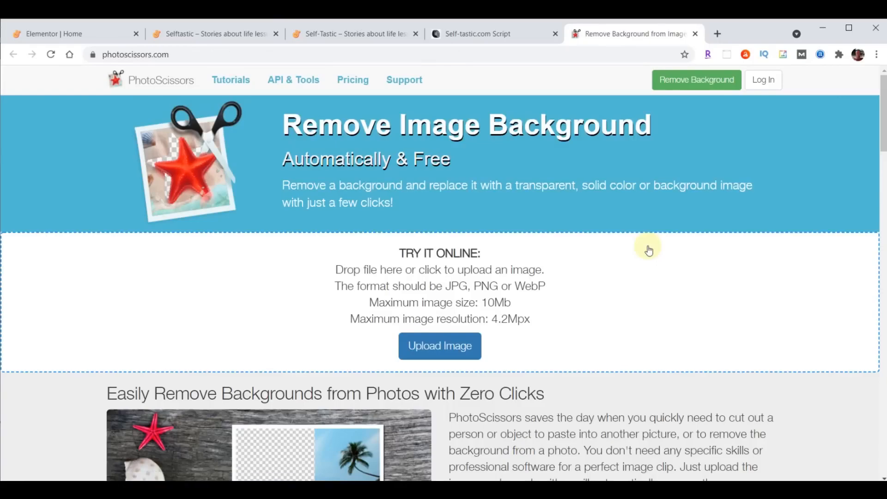
left_click(437, 353)
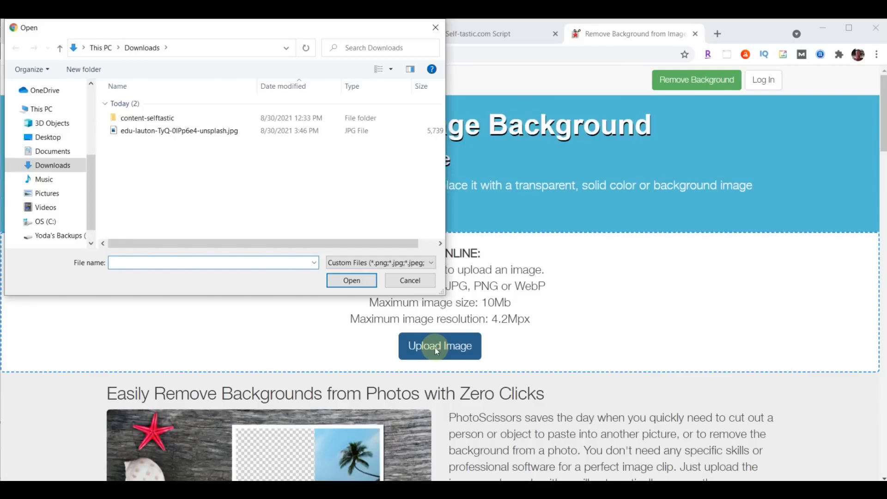
left_click(150, 131)
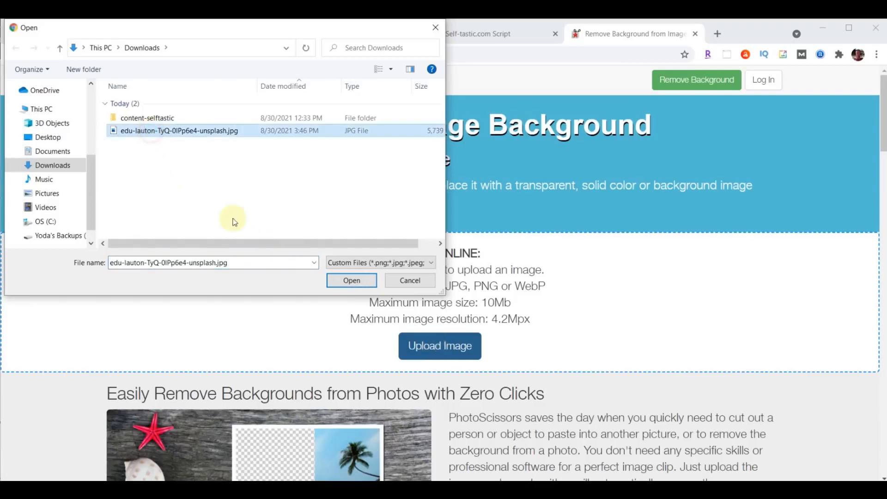
left_click(353, 280)
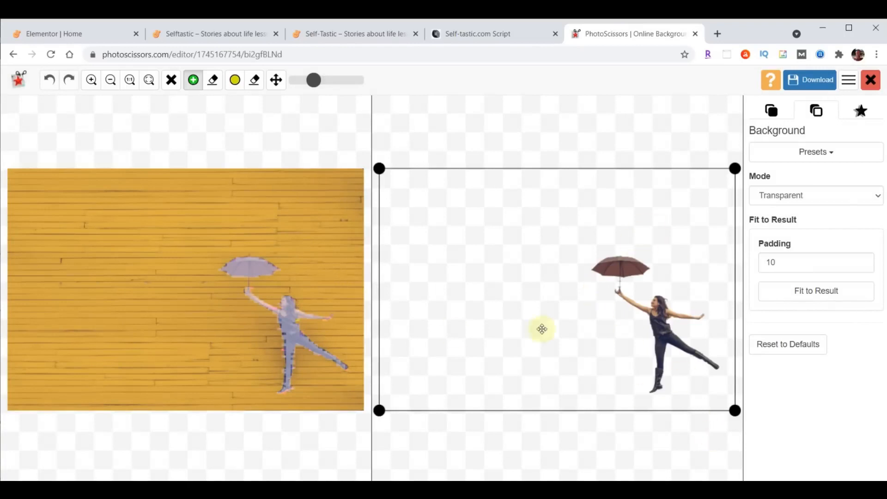
Crop tightly around the umbrella woman, save the low-resolution PNG, and close the tab
left_click_drag(379, 410, 575, 398)
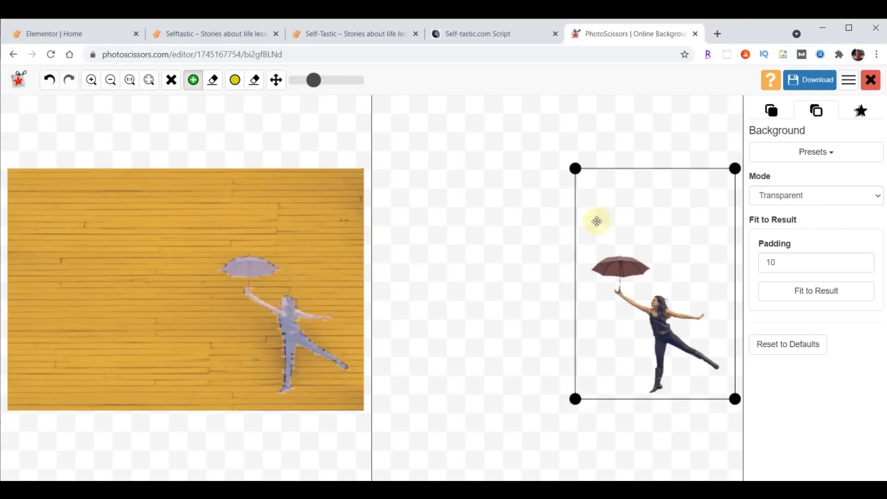
left_click_drag(575, 169, 582, 239)
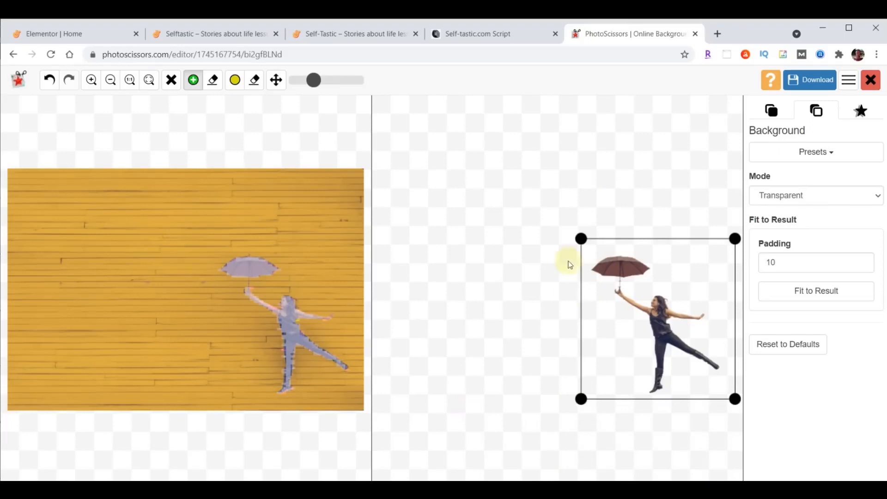
left_click(803, 82)
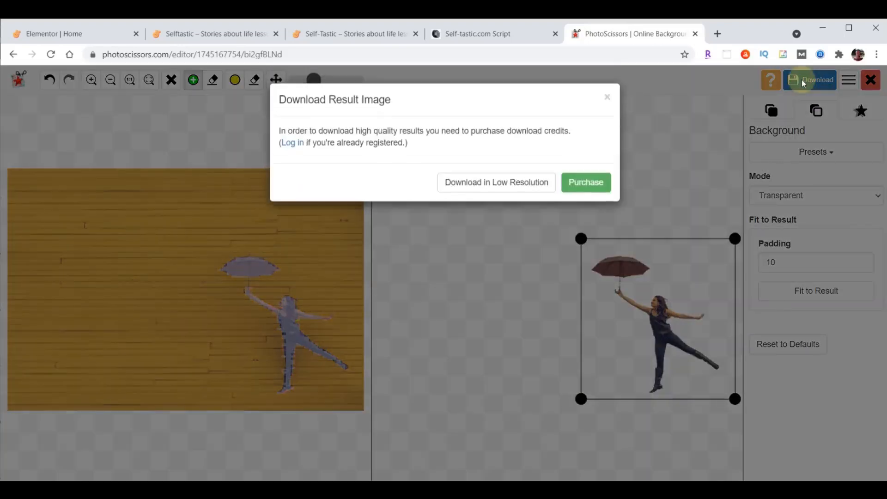
left_click(520, 175)
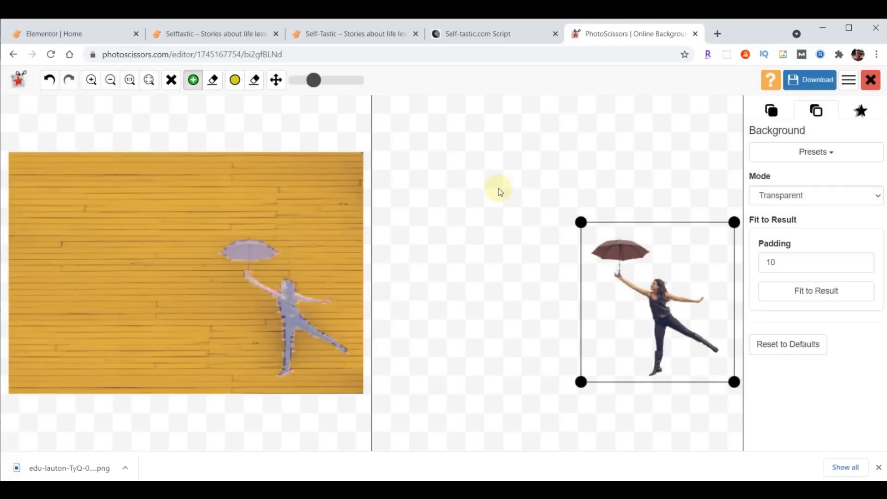
left_click(695, 34)
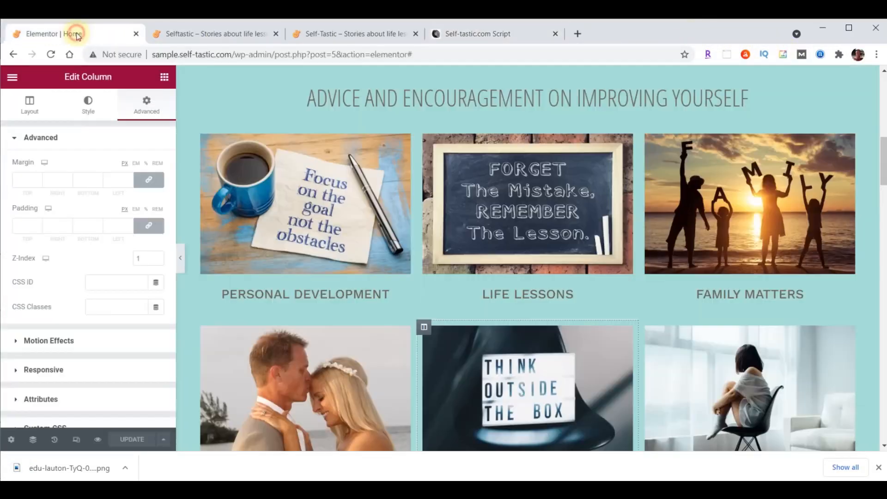
Back in Elementor, select the inner section holding 'A Whole New Look'
left_click(77, 35)
scroll(633, 248, "down", 9)
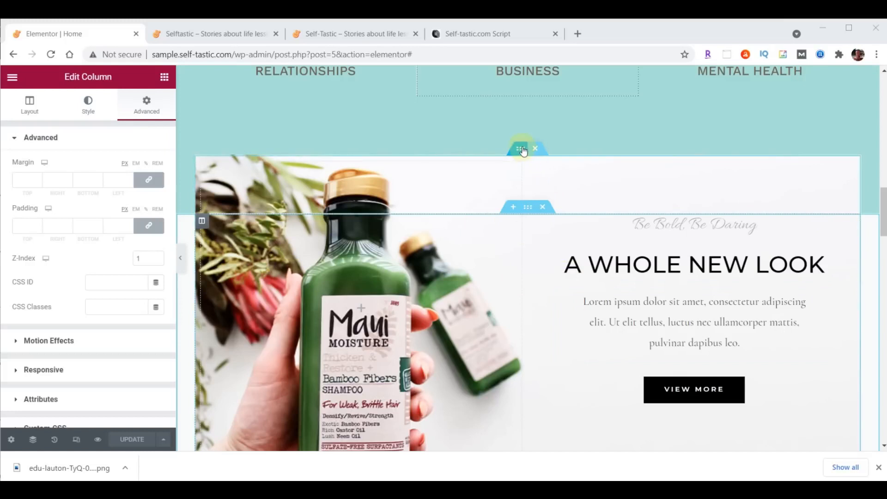
left_click(522, 151)
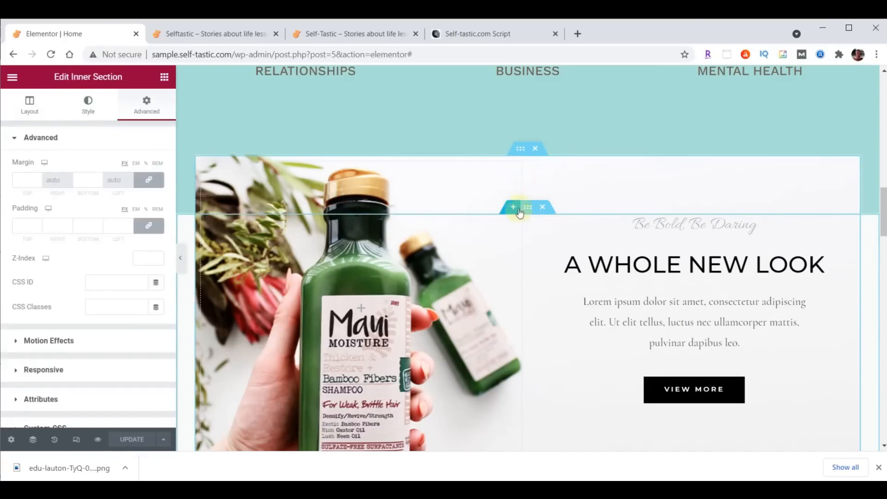
Upload the yellow wood inspirational-00-background.png and set it as the inner section's background image
left_click(516, 149)
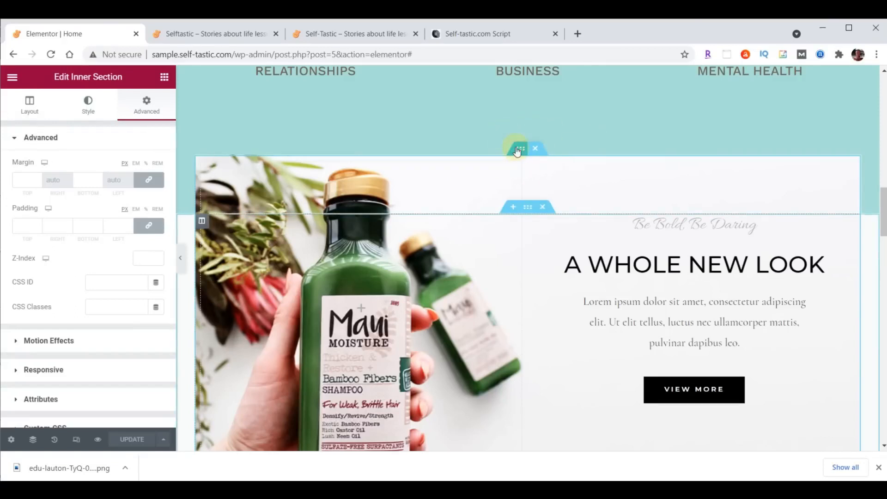
left_click(88, 105)
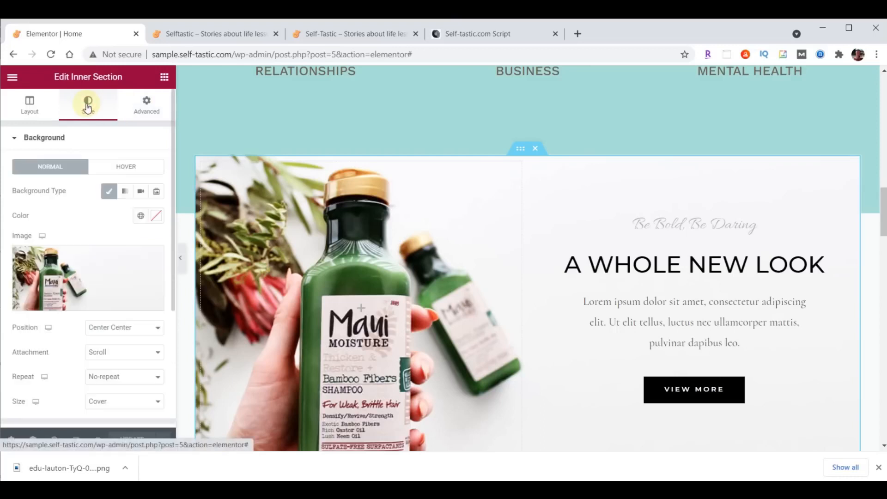
left_click(93, 271)
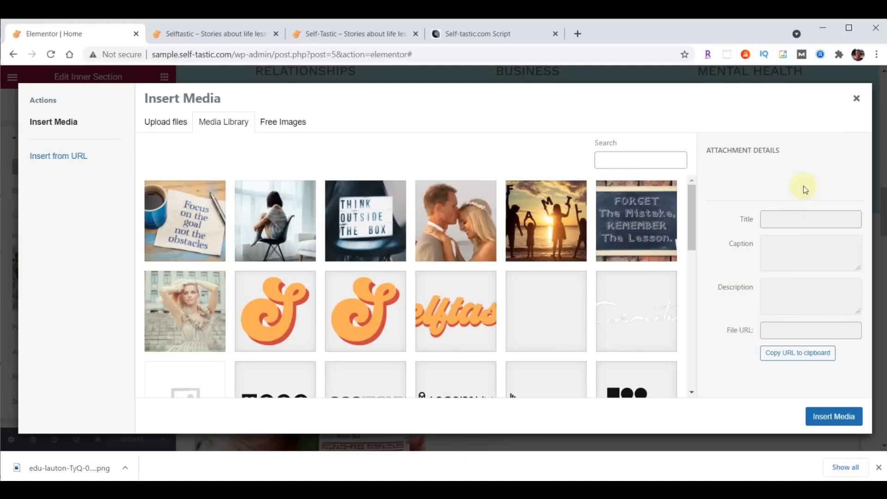
key("alt+Tab")
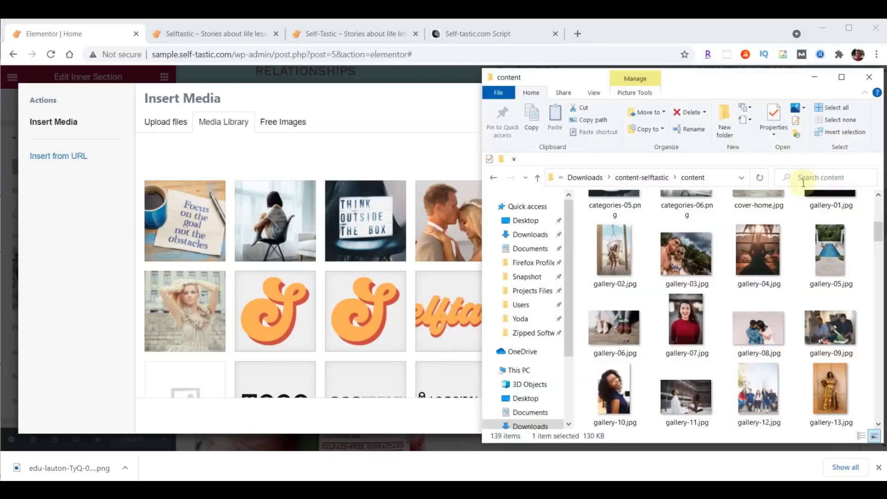
scroll(807, 211, "down", 6)
scroll(806, 215, "down", 3)
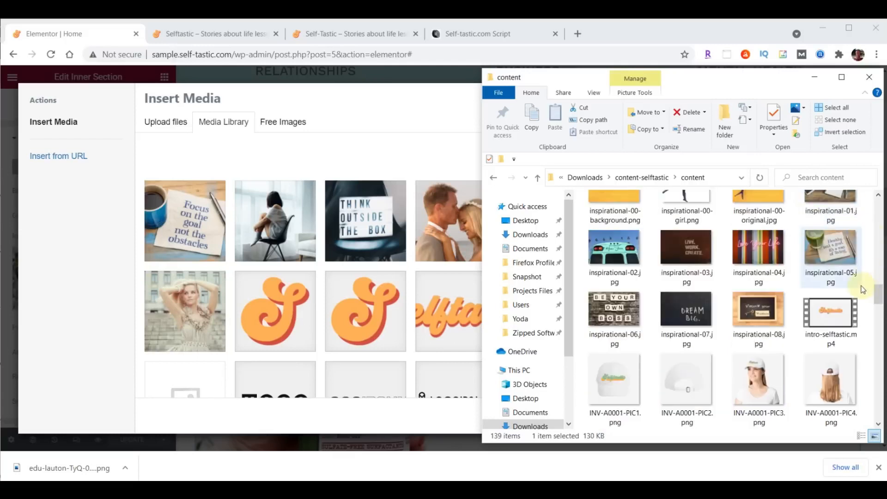
left_click_drag(879, 297, 880, 293)
left_click(614, 222)
left_click_drag(513, 253, 312, 238)
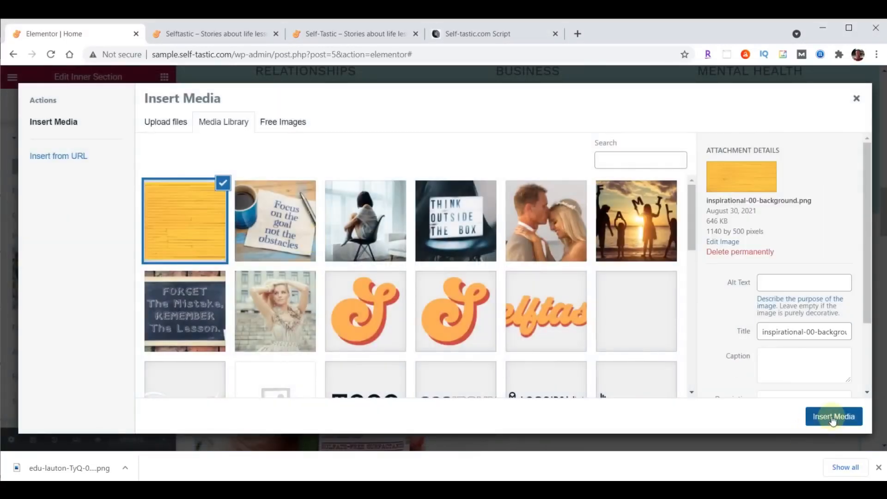
left_click(832, 418)
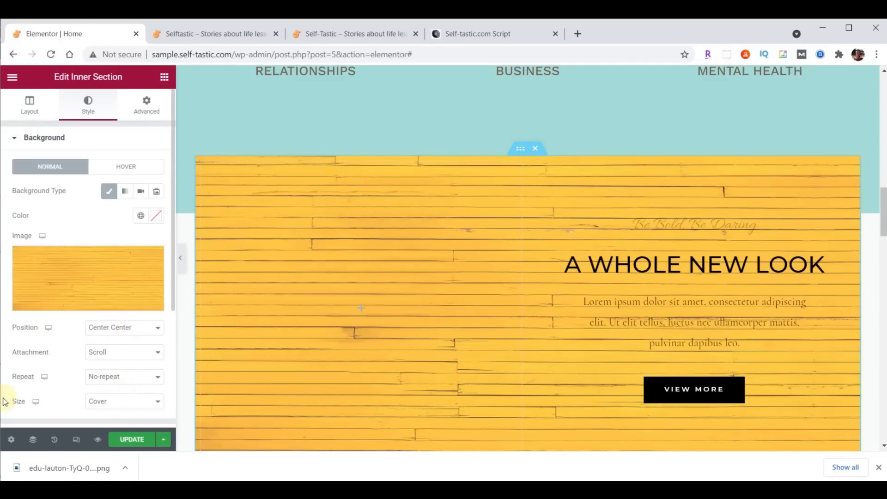
Set the wood background size to Contain and the left column width to 40%
left_click(106, 406)
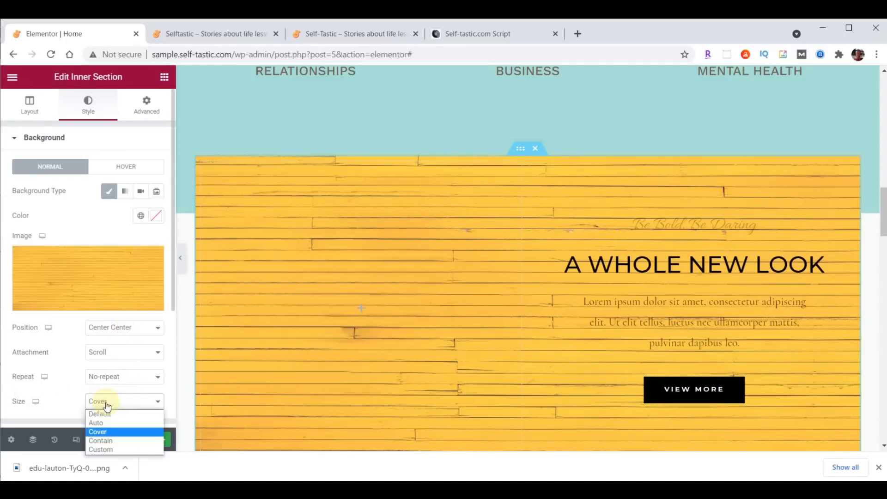
left_click(107, 444)
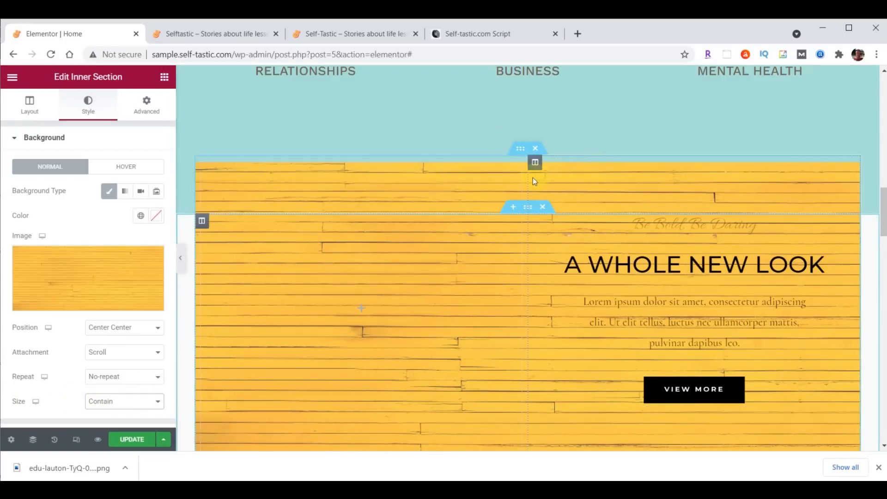
left_click_drag(528, 178, 466, 178)
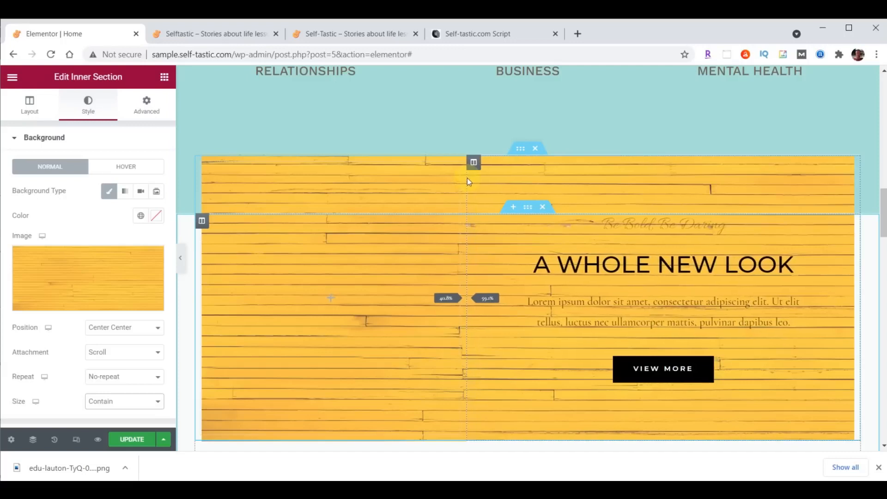
left_click_drag(467, 178, 467, 178)
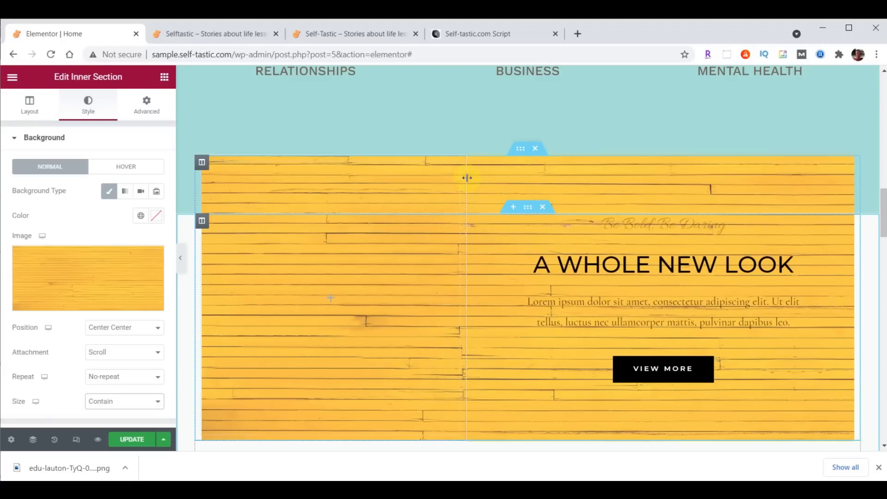
left_click(201, 162)
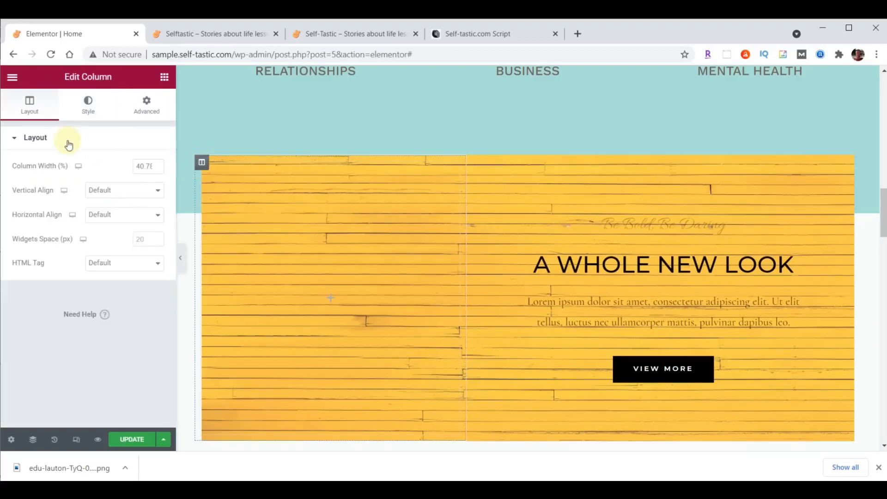
type("40")
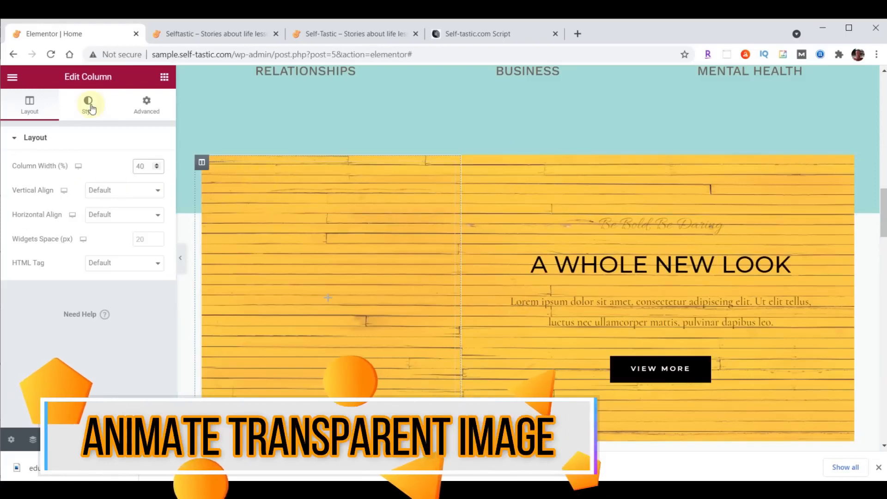
left_click(164, 78)
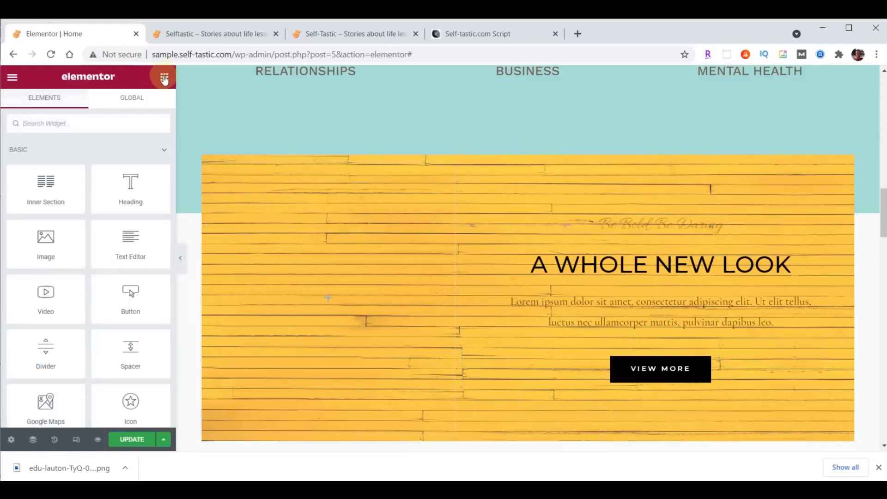
Add an Image widget showing inspirational-00-girl.png to the wood section's left column
left_click_drag(54, 243, 321, 295)
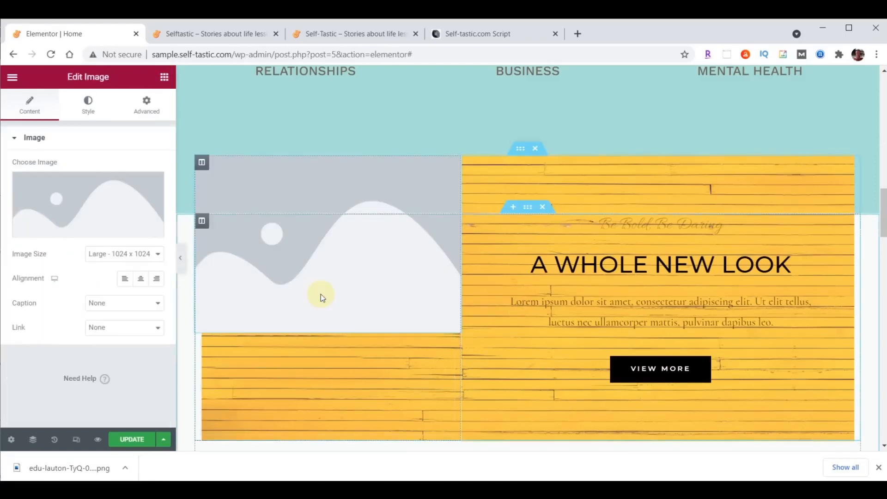
left_click(88, 197)
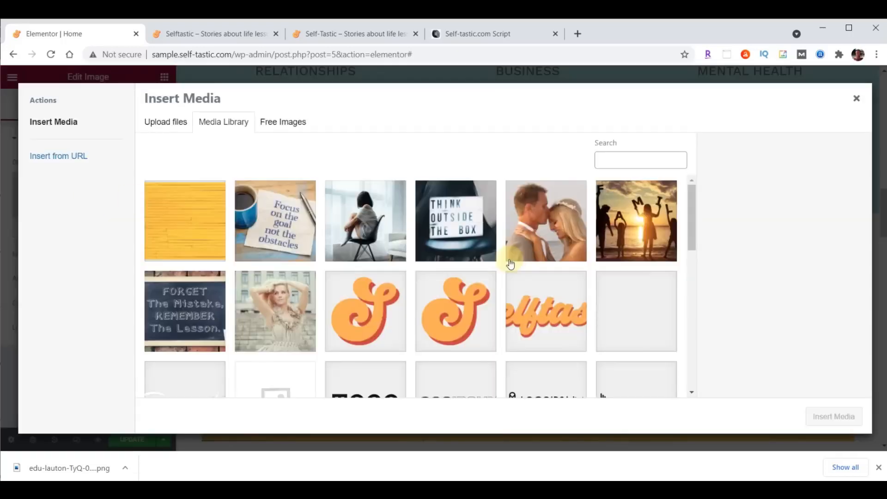
key("alt+Tab")
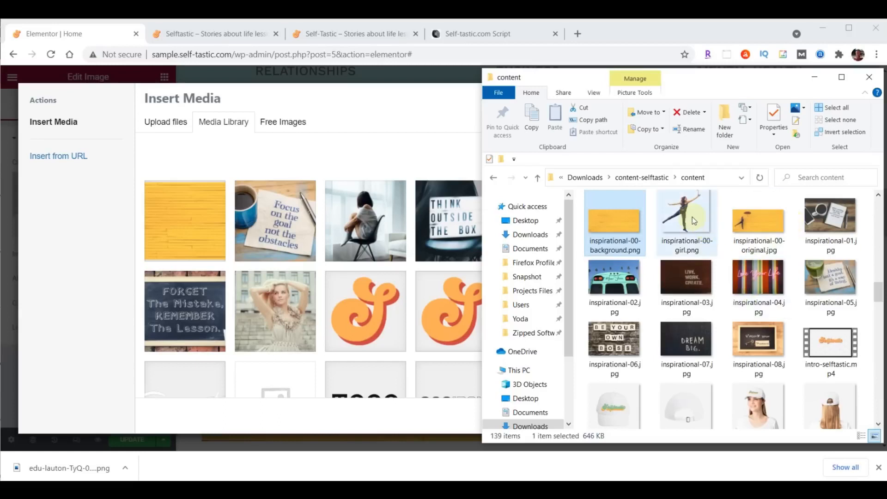
left_click_drag(692, 217, 301, 235)
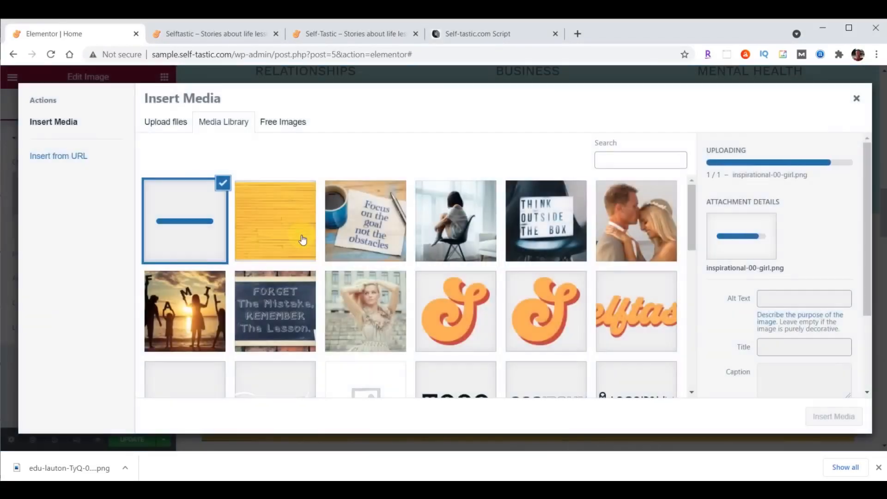
left_click(832, 418)
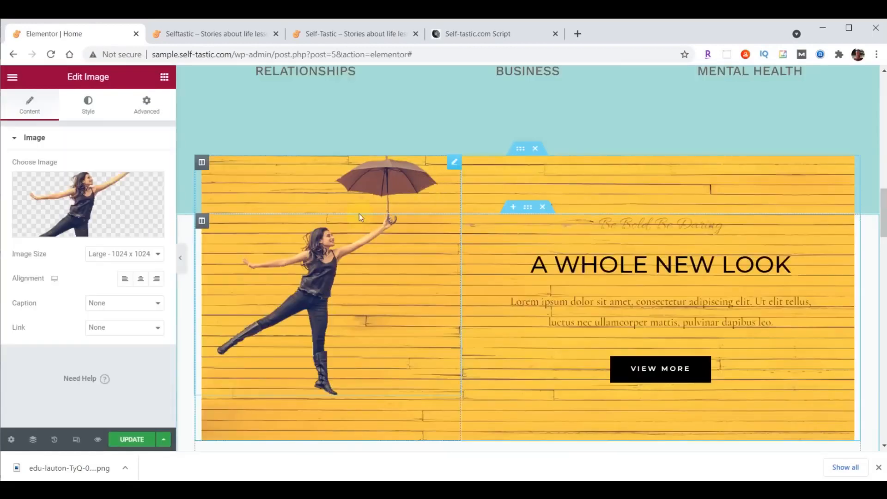
left_click(147, 103)
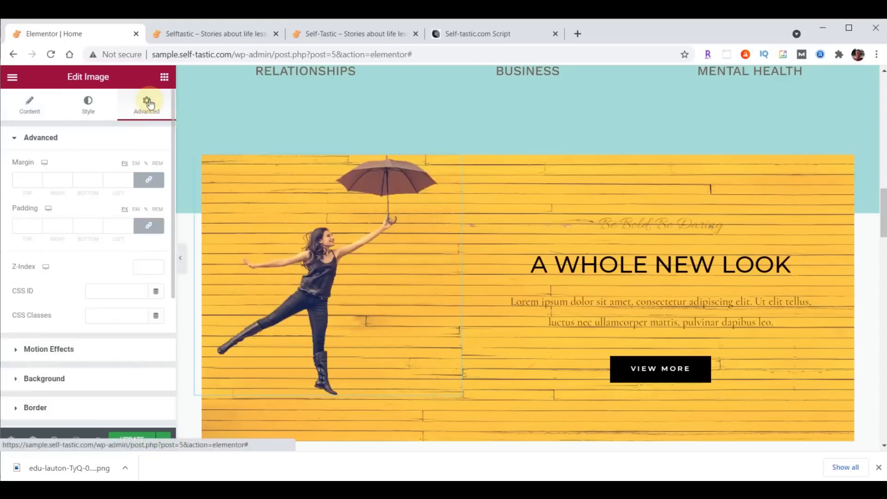
Give the umbrella girl image 200px top padding and a Fade In Left entrance animation
left_click(149, 226)
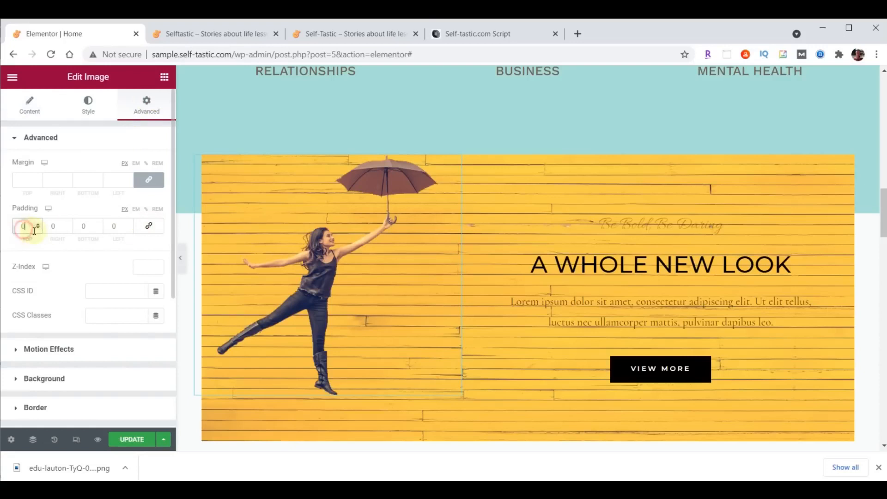
type("200")
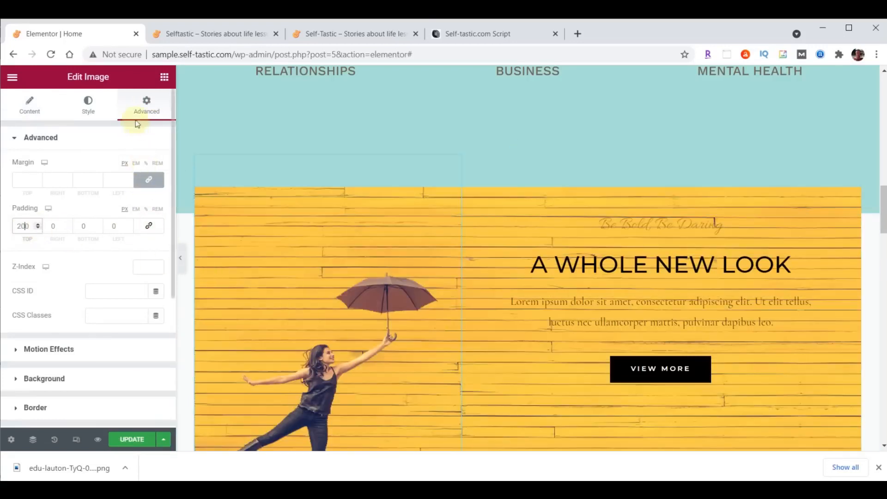
left_click(27, 349)
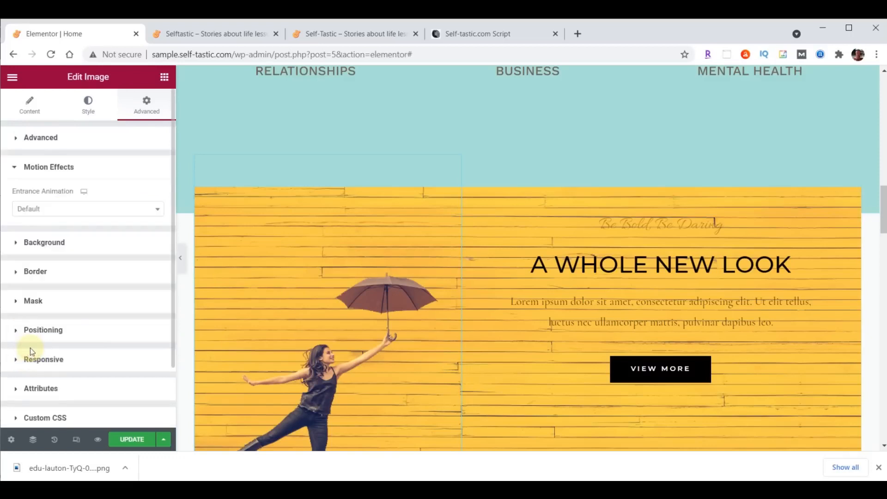
left_click(80, 211)
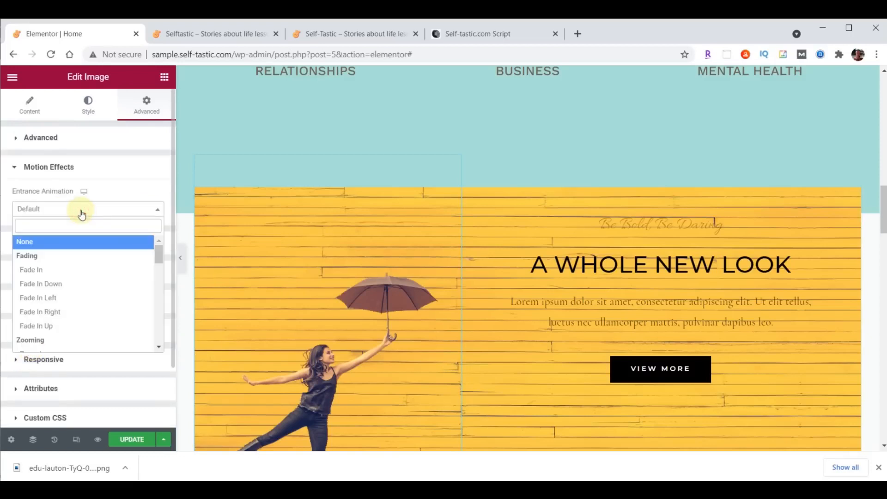
left_click(46, 298)
Set the entrance animation delay to 1000 ms and duration to Slow, then update the page
left_click(141, 257)
type("1000")
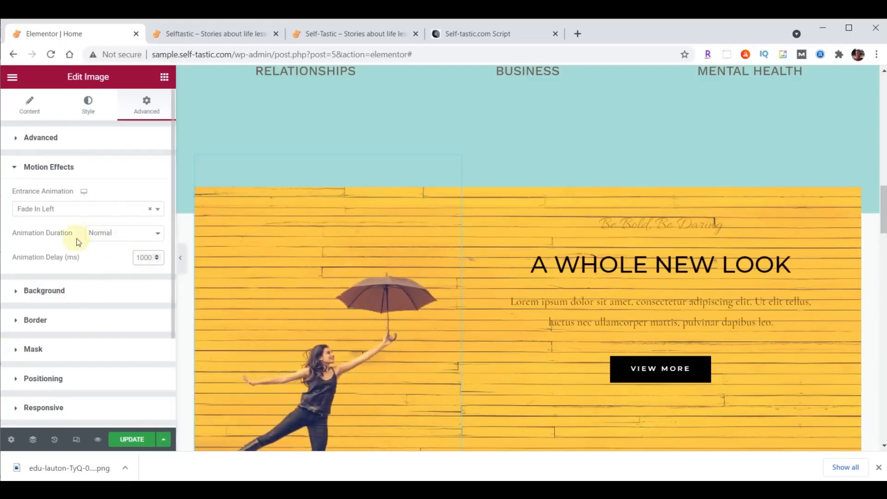
left_click(122, 234)
left_click(120, 245)
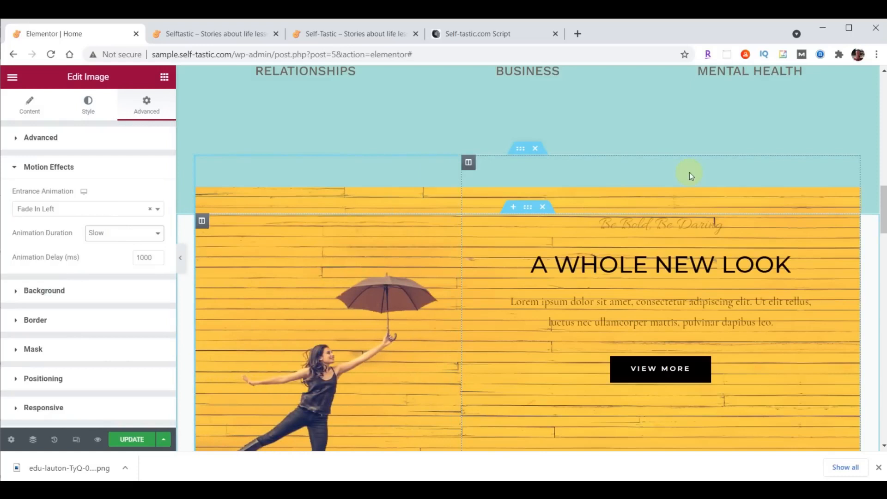
left_click(128, 440)
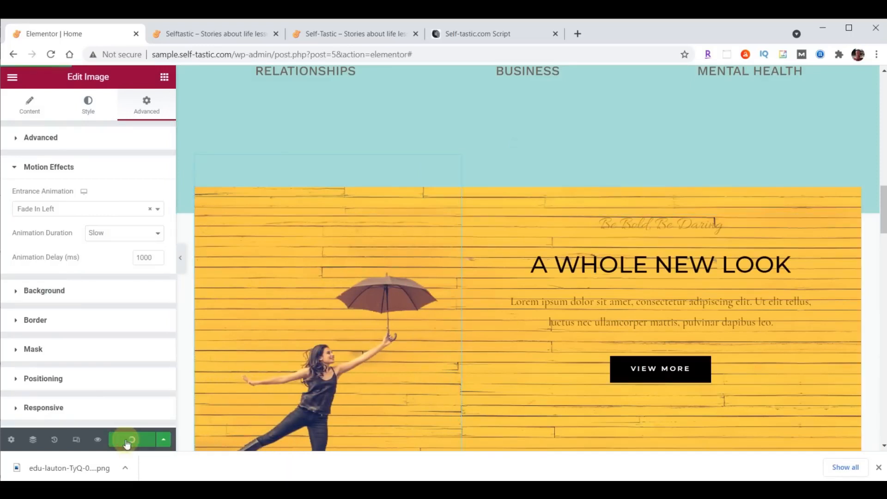
Reload the live site to check the umbrella girl on the wood section, then go back to the editor
left_click(222, 33)
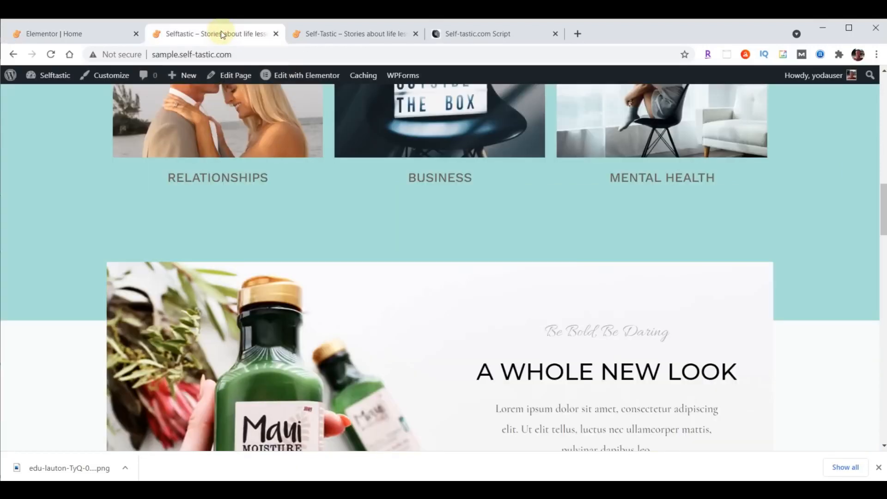
left_click(50, 54)
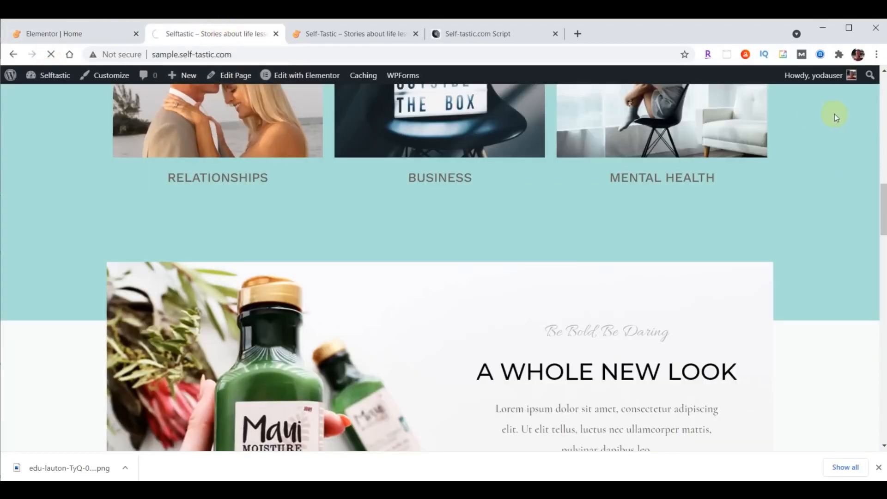
scroll(835, 114, "down", 4)
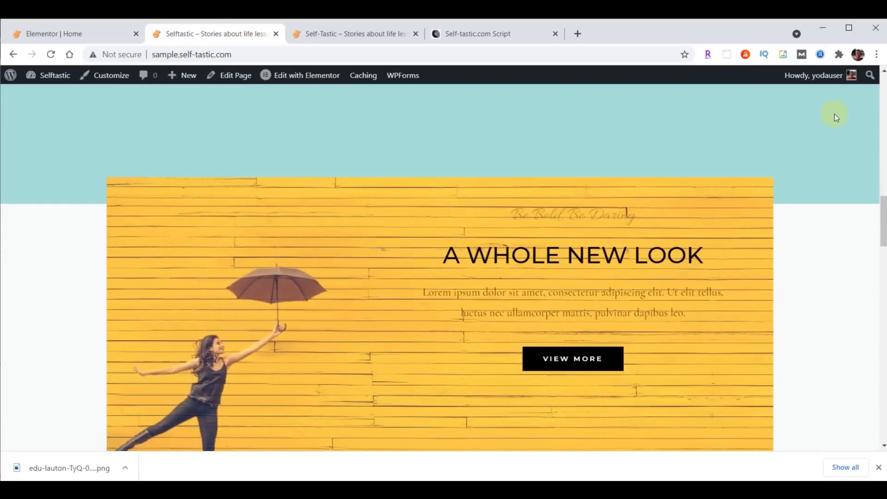
scroll(834, 114, "up", 3)
scroll(835, 115, "up", 2)
scroll(834, 115, "down", 2)
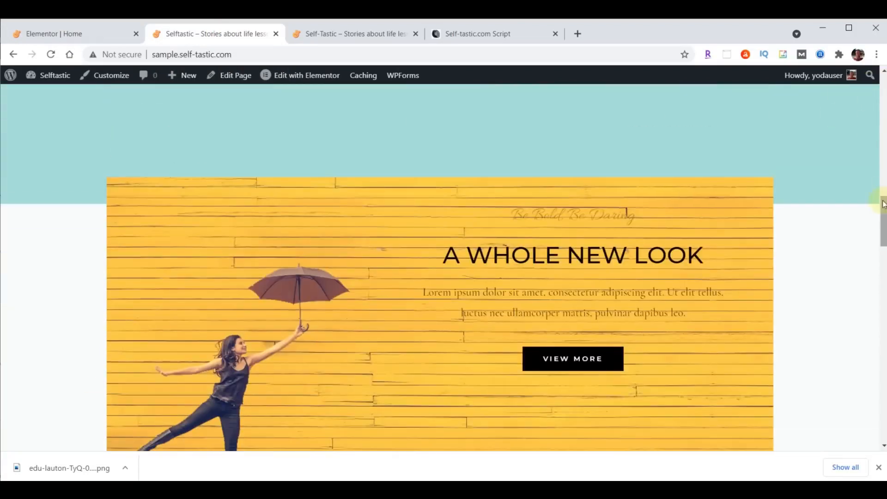
scroll(835, 115, "up", 1)
left_click(84, 36)
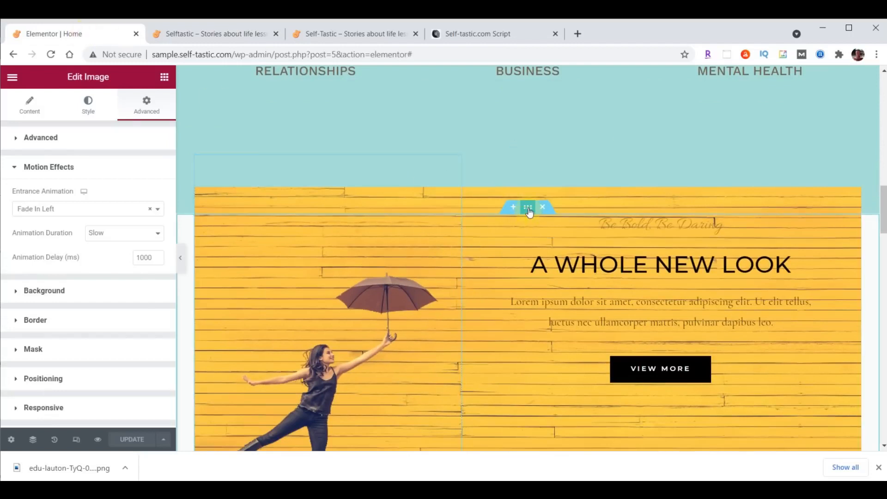
Give the yellow banner's section a light teal #8DD7D6 background colour
left_click(530, 212)
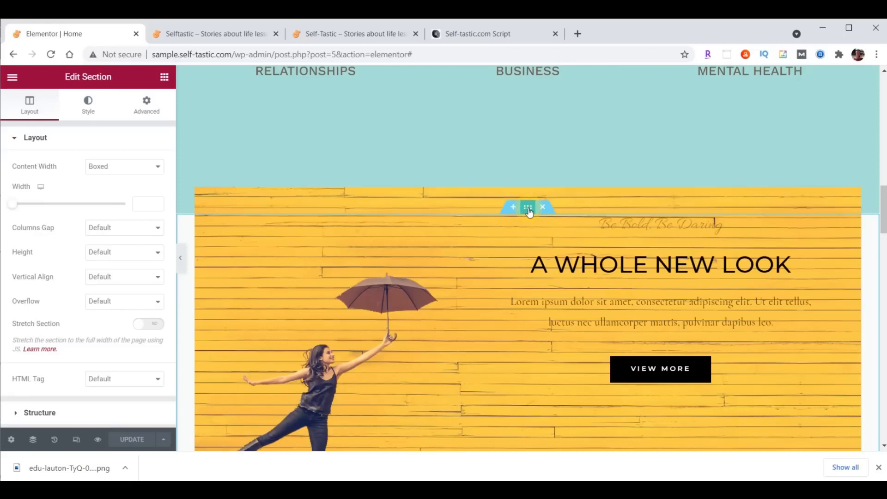
left_click(90, 112)
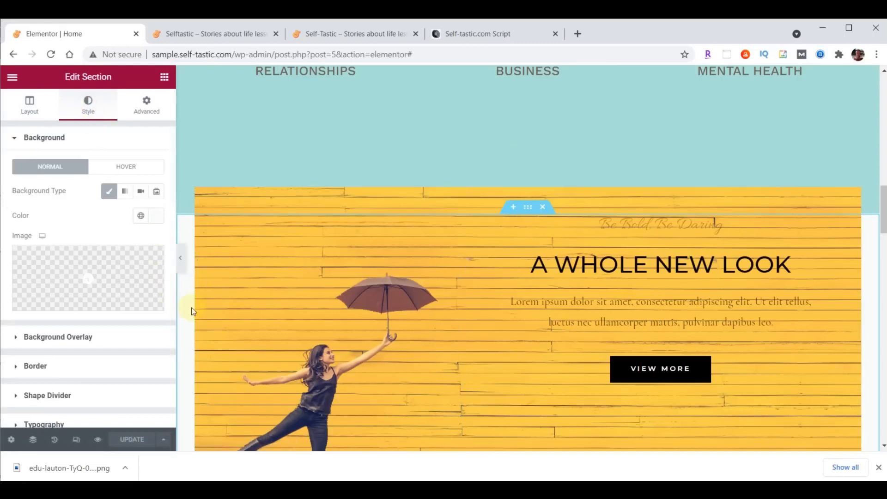
left_click(152, 215)
left_click(79, 394)
type("#8DD7D6")
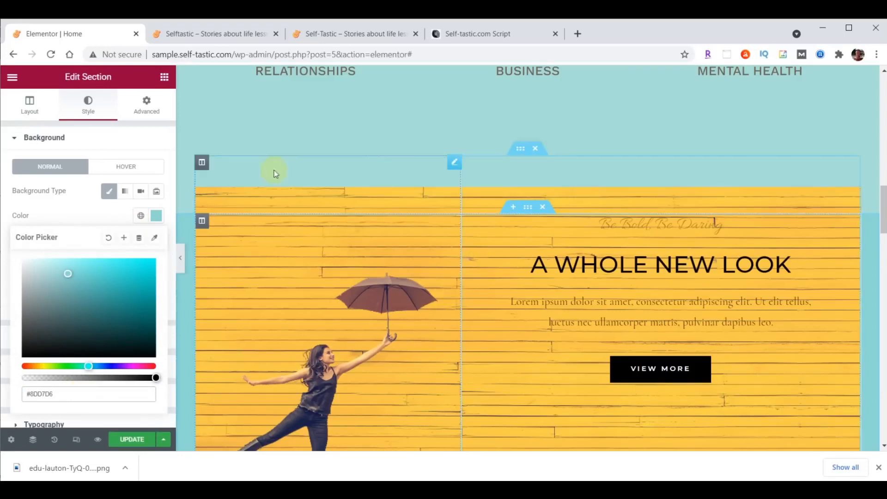
Set the section padding to 35 top and 0 bottom, then view the live self-tastic.com site
left_click(147, 116)
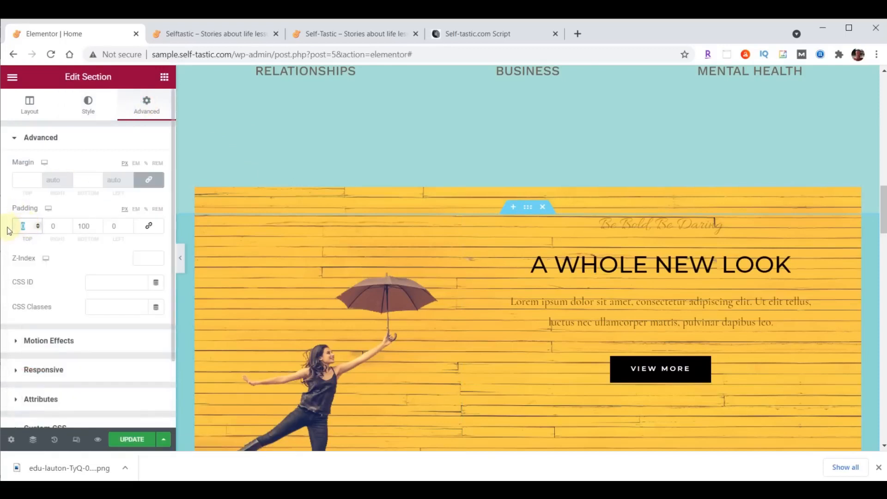
type("35")
double_click(81, 227)
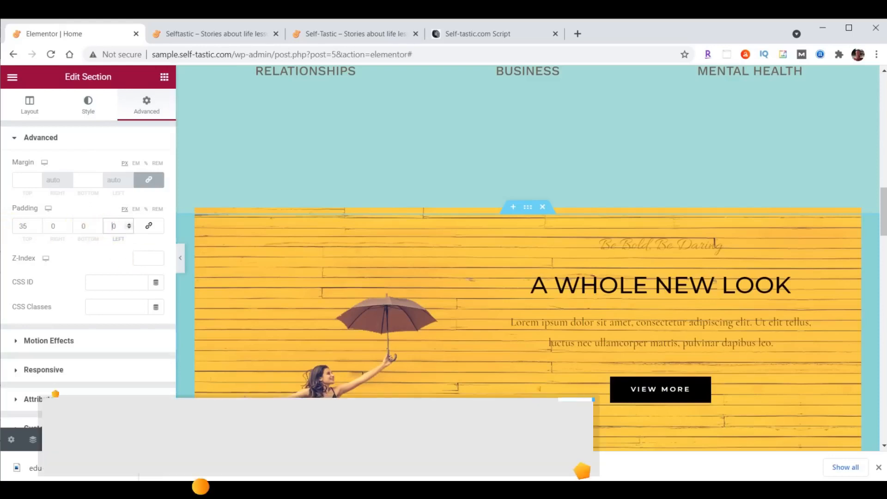
left_click(340, 32)
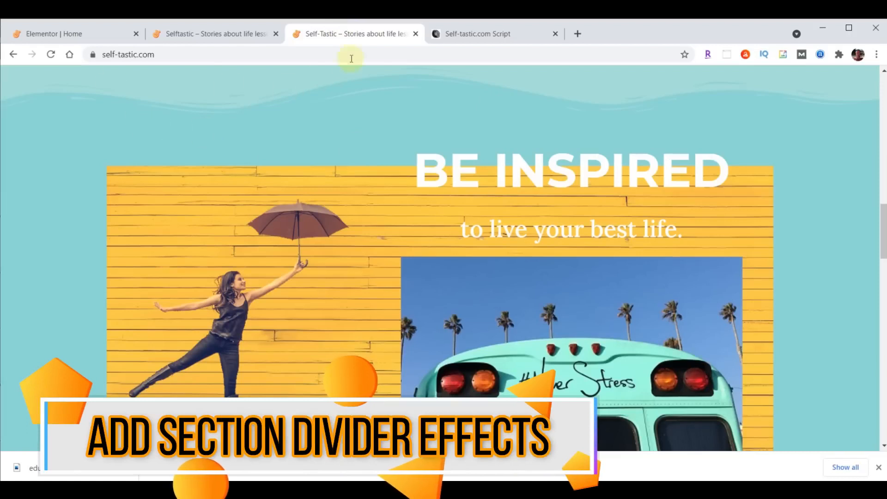
Add a Waves Brush bottom shape divider to the category images section
left_click(96, 33)
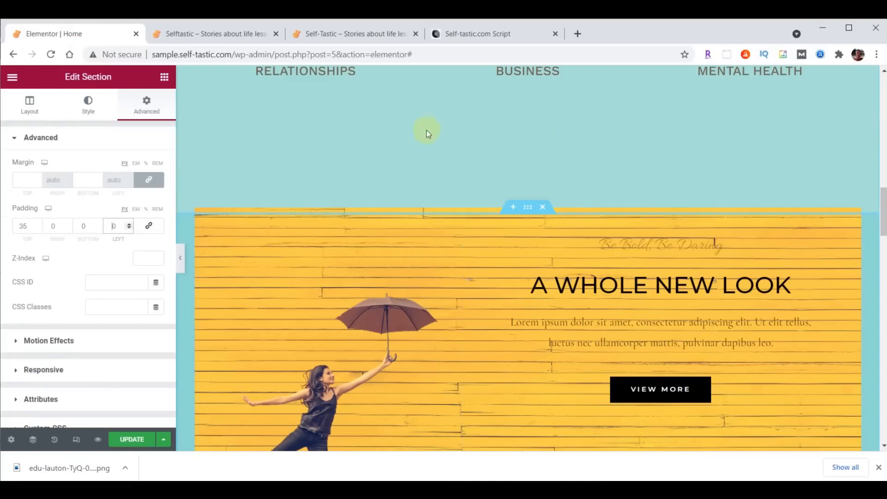
scroll(687, 297, "up", 8)
scroll(684, 298, "up", 3)
left_click(529, 130)
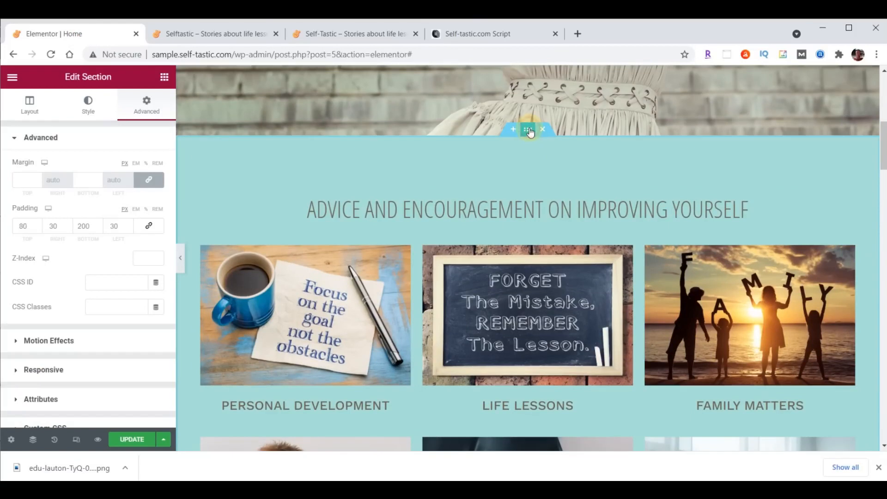
left_click(88, 111)
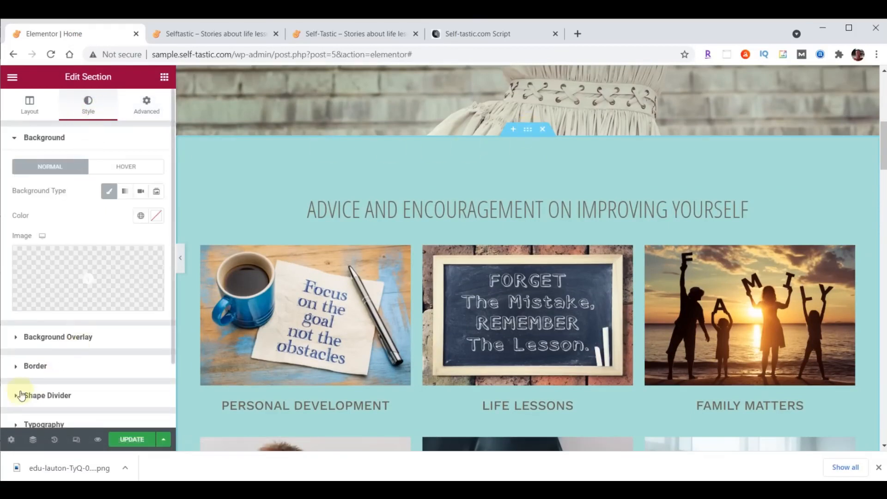
left_click(69, 397)
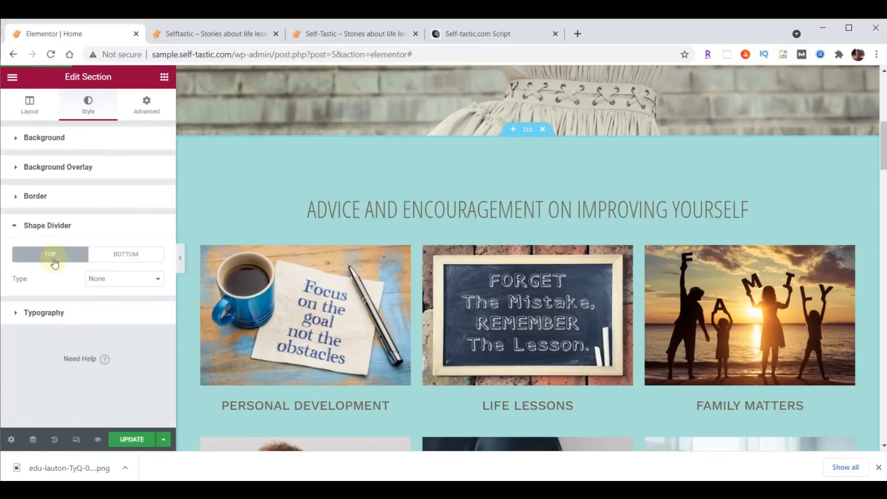
left_click(119, 254)
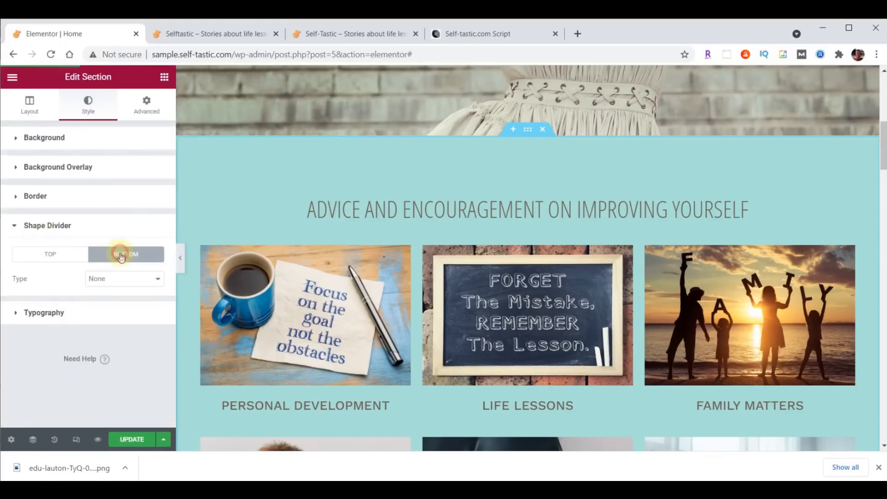
left_click(125, 280)
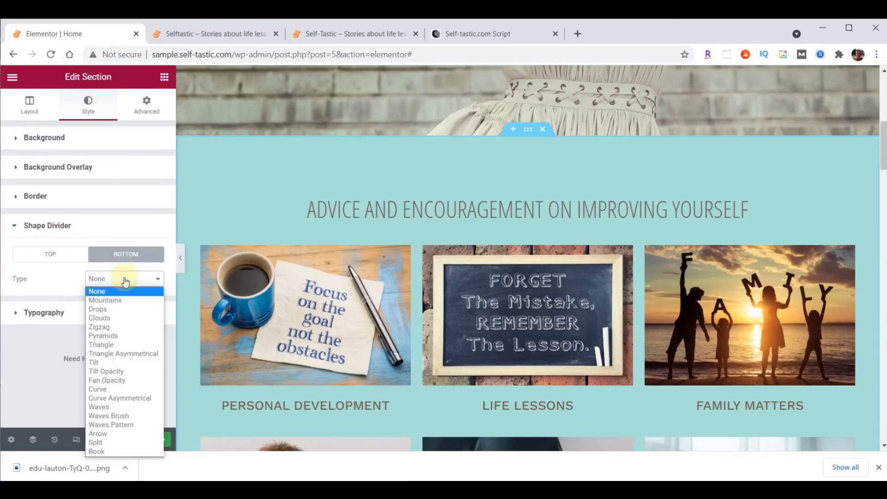
left_click(126, 418)
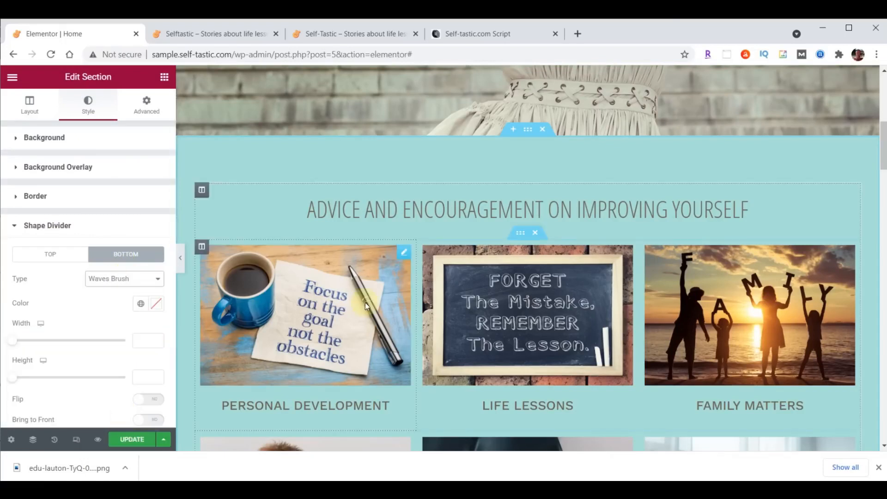
Compare Drops, Pyramids, Triangle Asymmetrical and Fan Opacity dividers before settling on Waves Brush
scroll(365, 303, "down", 6)
scroll(367, 306, "down", 1)
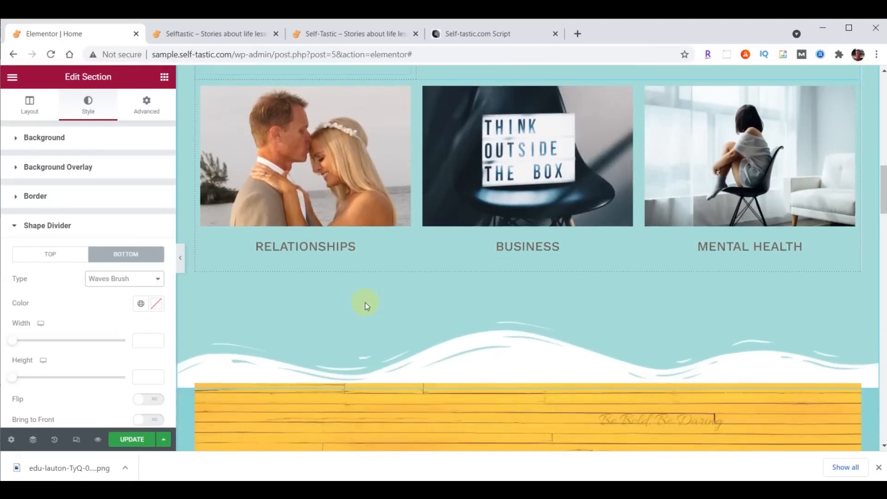
left_click(123, 278)
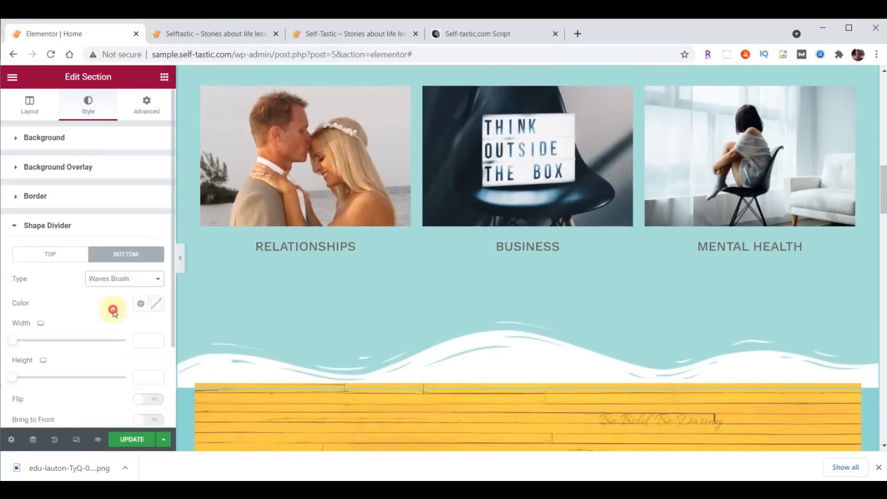
left_click(114, 311)
left_click(113, 281)
left_click(112, 335)
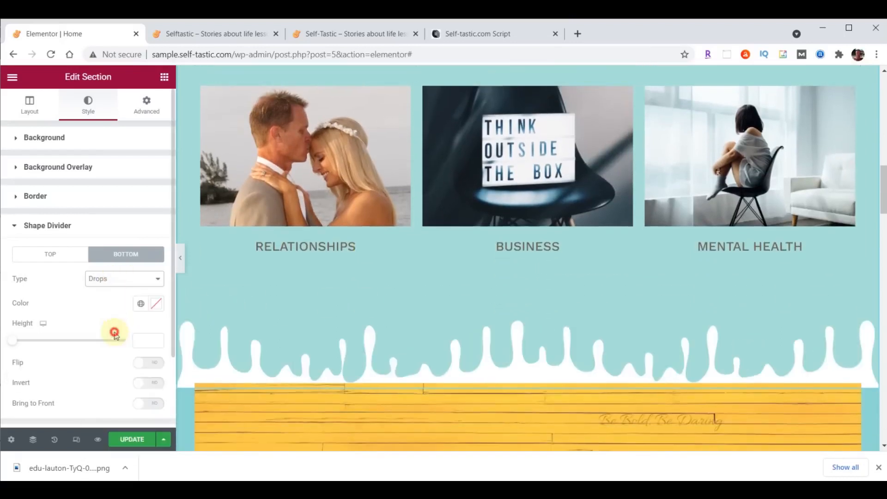
left_click(111, 282)
left_click(119, 353)
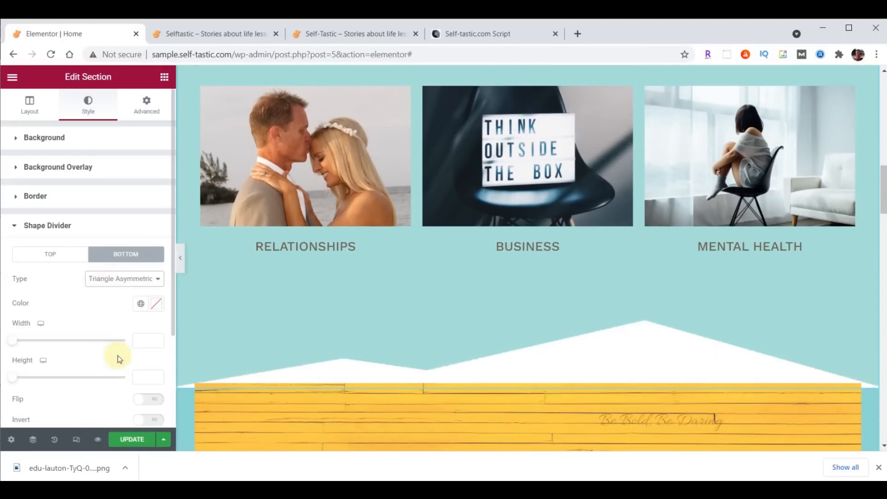
left_click(123, 282)
left_click(120, 379)
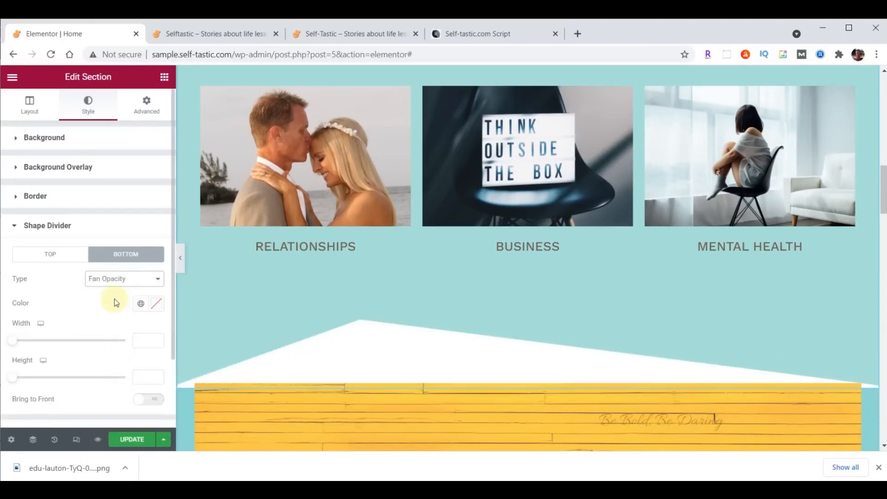
left_click(113, 279)
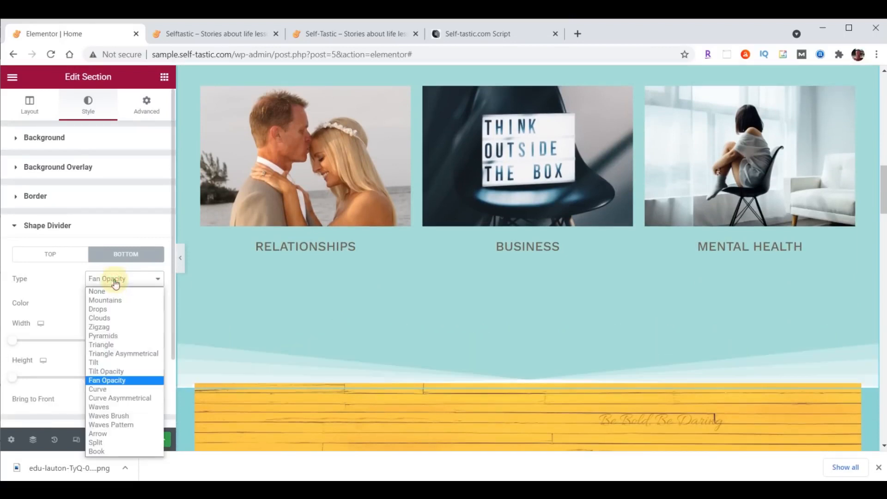
left_click(120, 416)
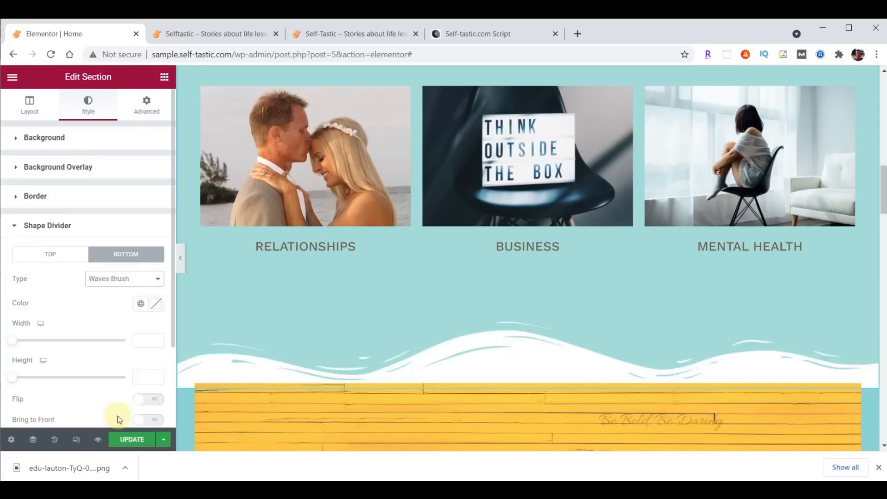
Colour the wave divider teal #8DD7D6 and set its height to 60
left_click(157, 306)
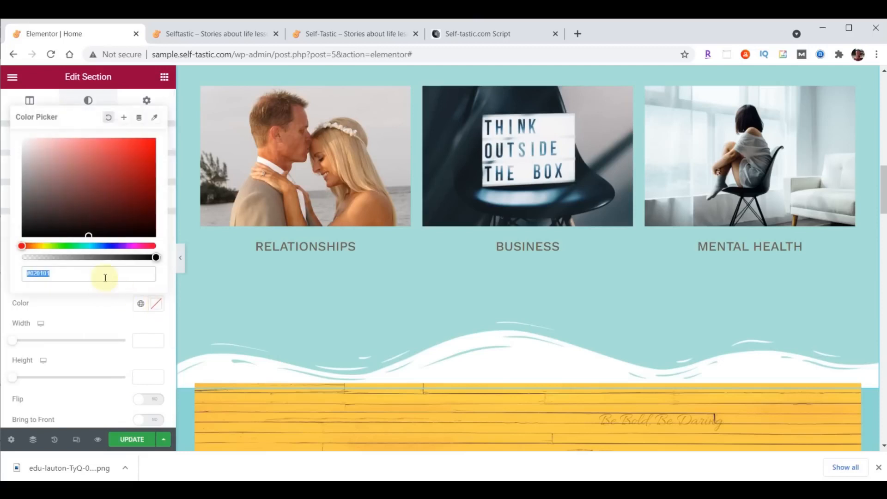
type("#8DD7D6")
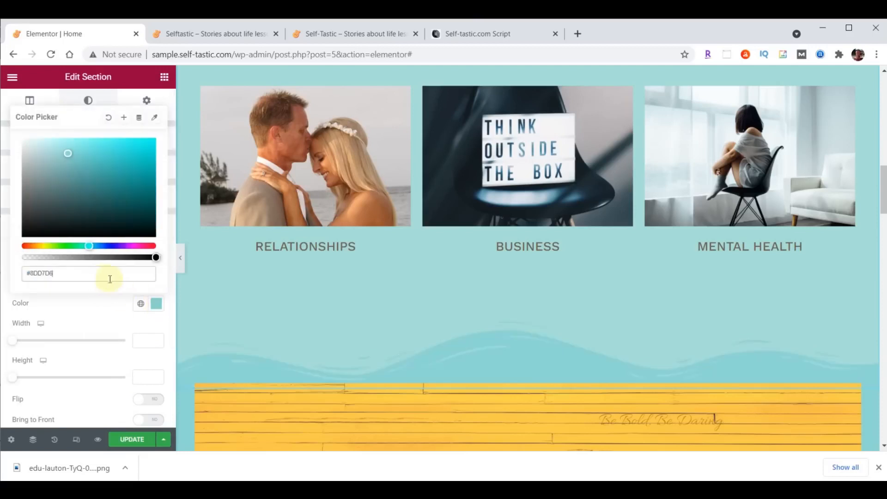
scroll(430, 393, "down", 4)
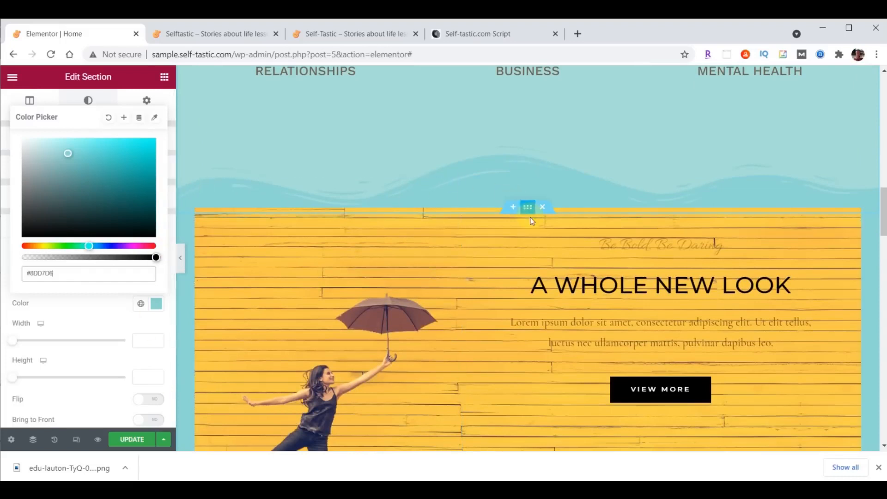
scroll(532, 220, "up", 1)
left_click(144, 376)
type("60")
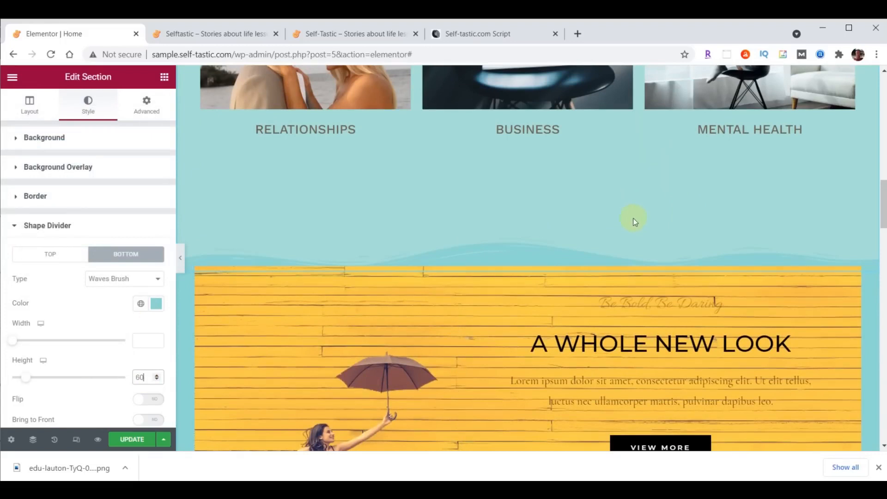
scroll(655, 322, "up", 10)
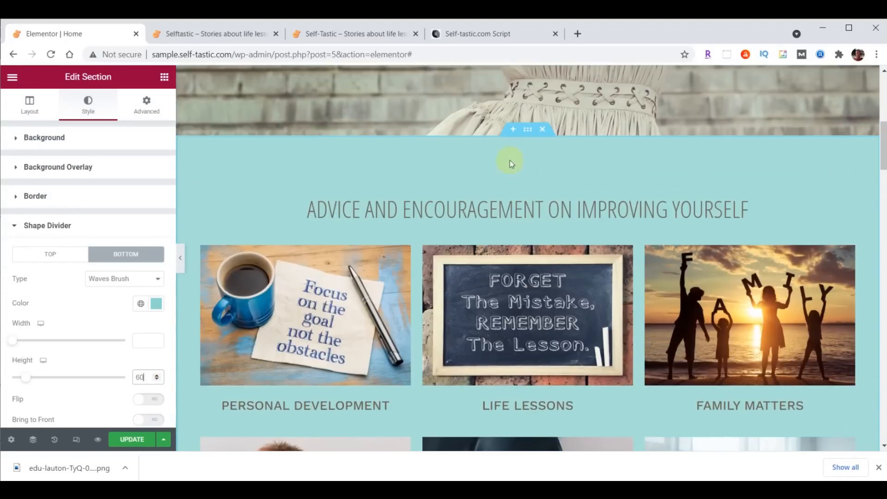
Reduce the bottom padding from 200 to 100
left_click(148, 104)
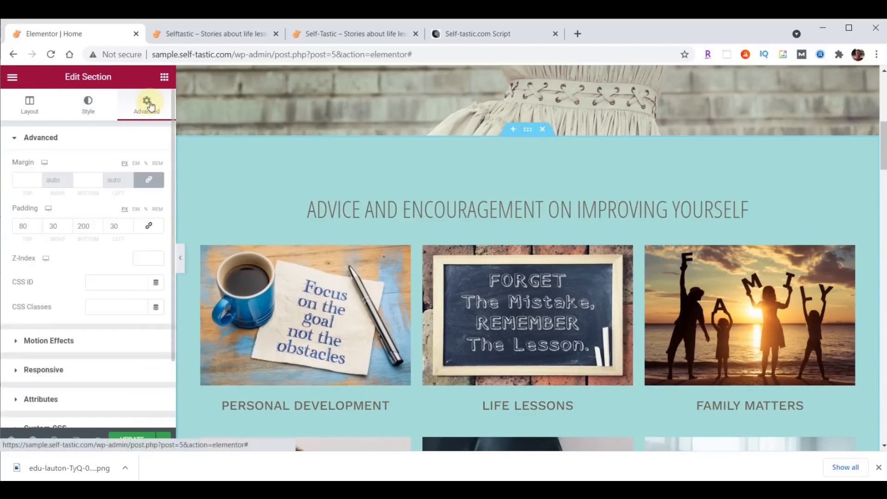
left_click(82, 226)
key("BackSpace")
type("1")
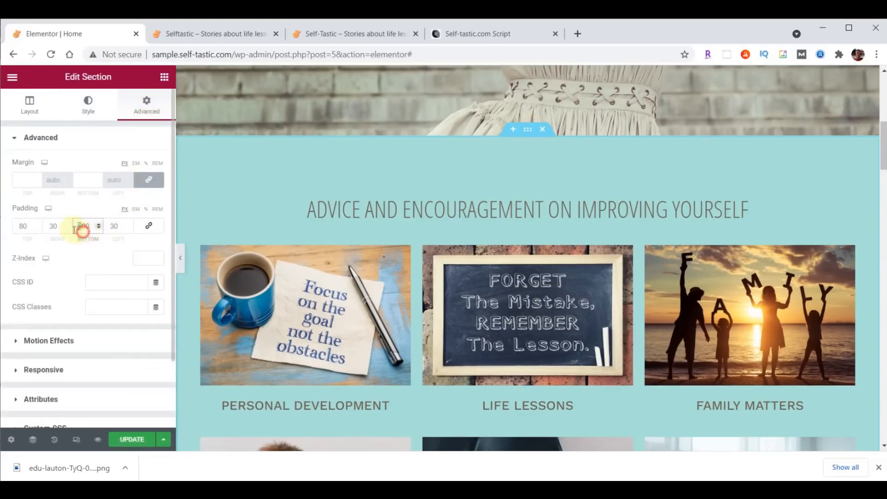
Move Be Bold, Be Daring below A WHOLE NEW LOOK and delete the lorem ipsum paragraph
scroll(596, 234, "down", 7)
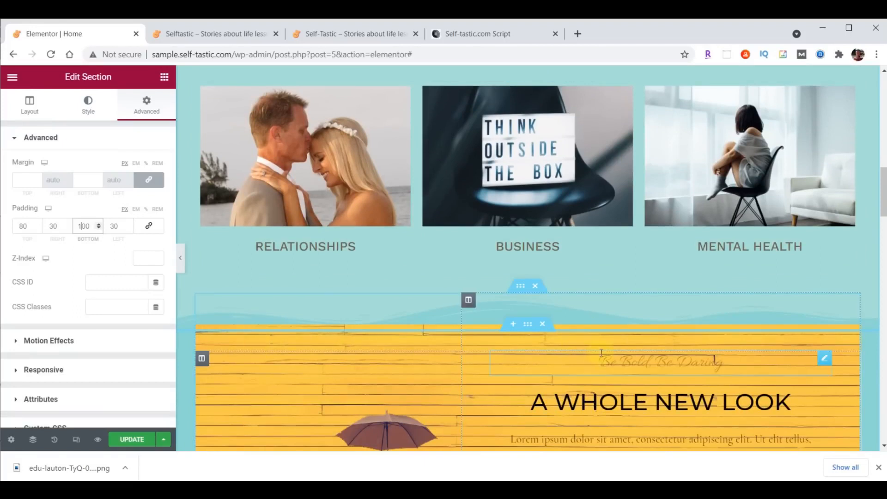
scroll(678, 354, "down", 3)
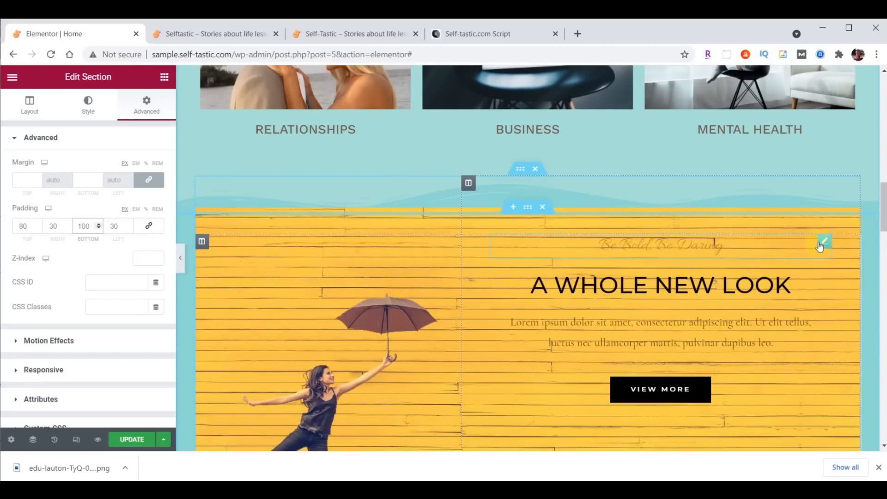
left_click_drag(824, 245, 803, 356)
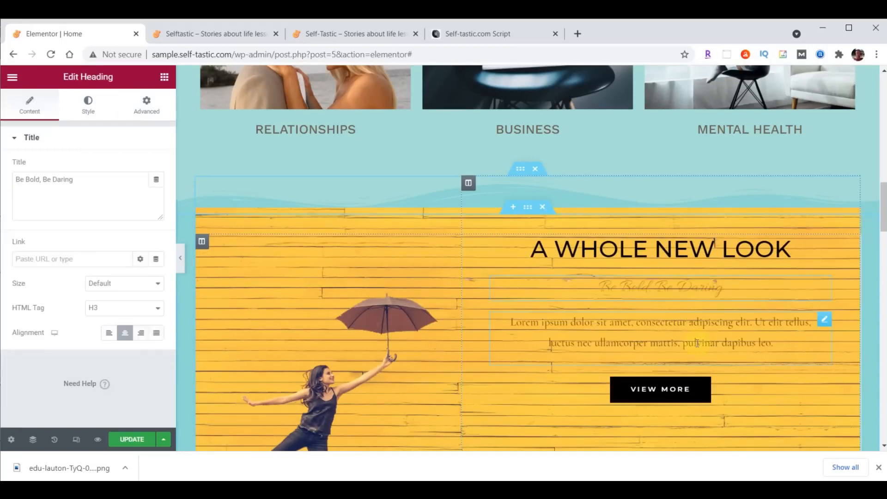
right_click(824, 325)
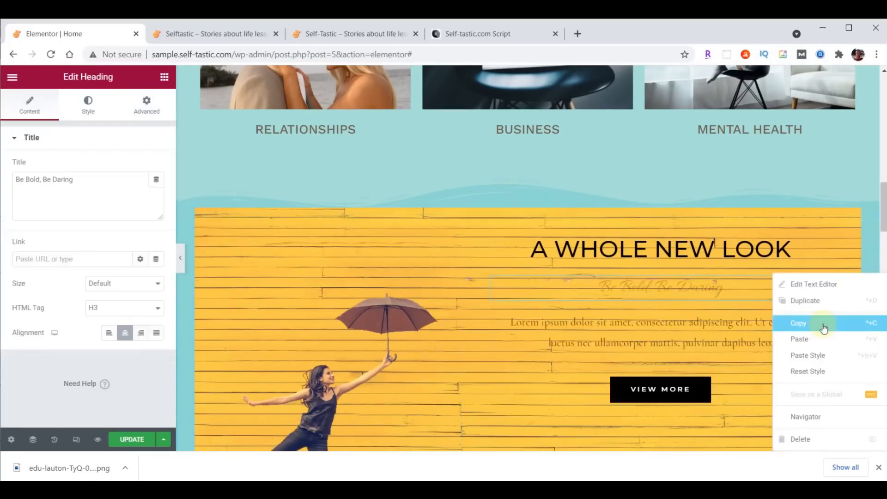
left_click(806, 439)
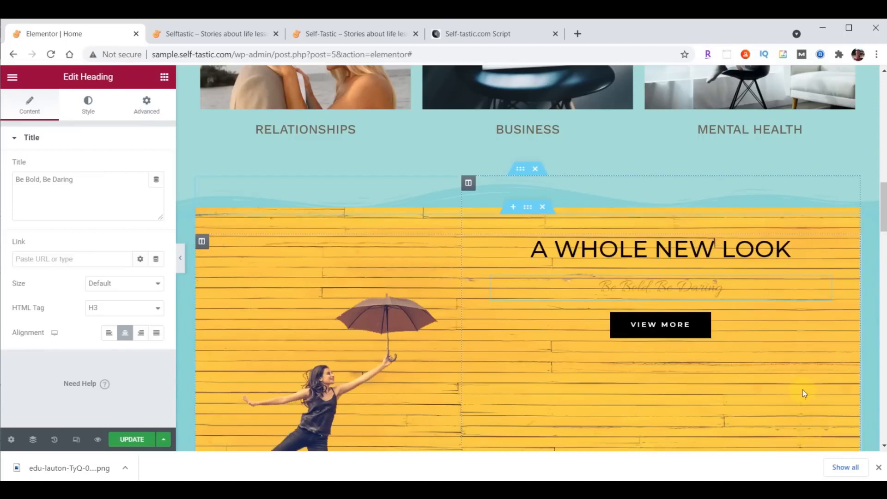
Move the VIEW MORE button into the SEASON SALE column
scroll(802, 379, "down", 5)
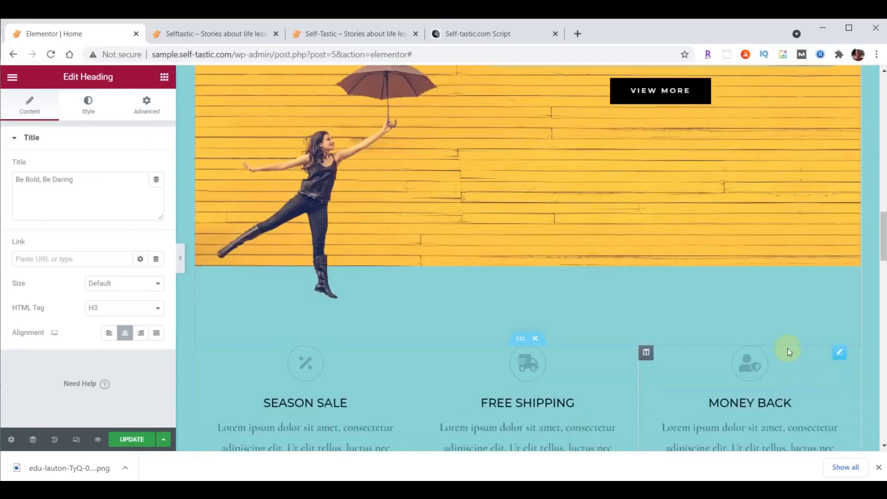
left_click_drag(703, 99, 312, 329)
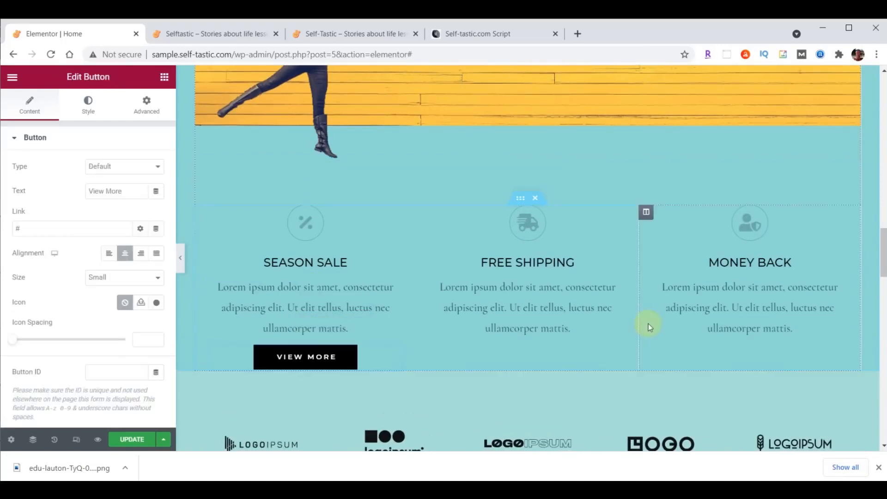
scroll(845, 395, "up", 6)
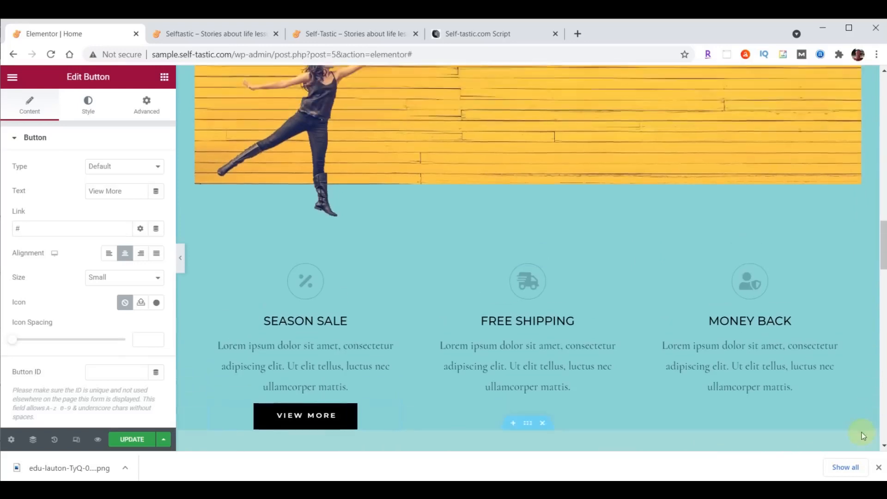
Rename the A WHOLE NEW LOOK heading to Be Inspired and colour it white #FFFFFF
left_click(691, 168)
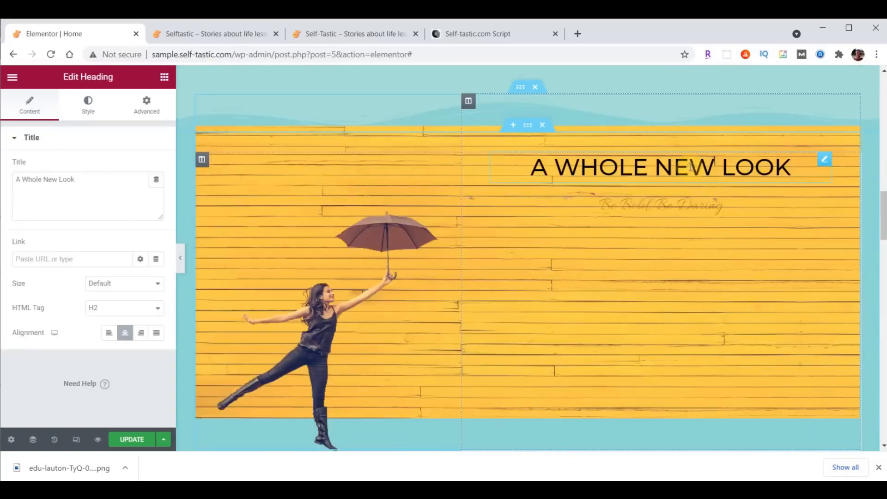
left_click(31, 190)
left_click_drag(18, 184, 83, 182)
type("Be Inspired")
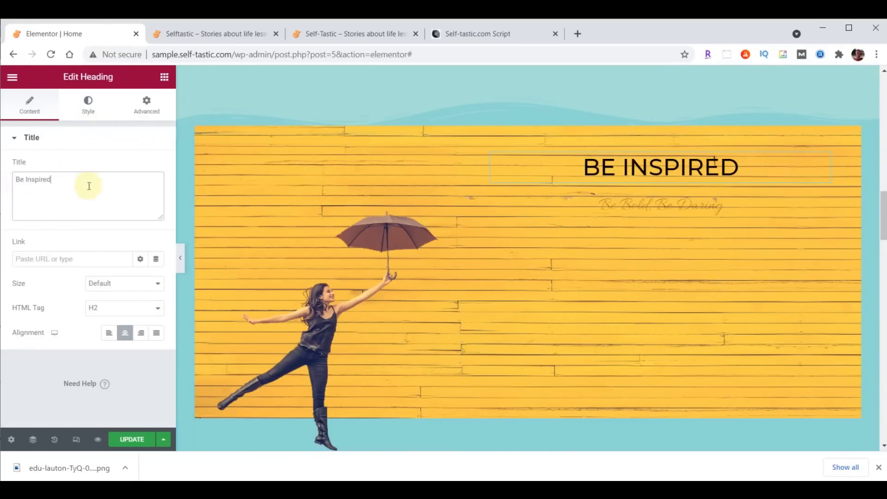
left_click(88, 105)
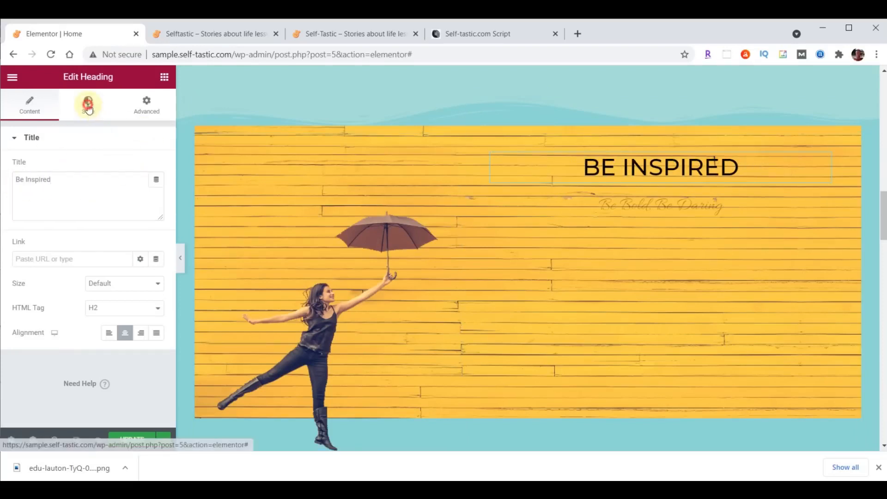
left_click(162, 170)
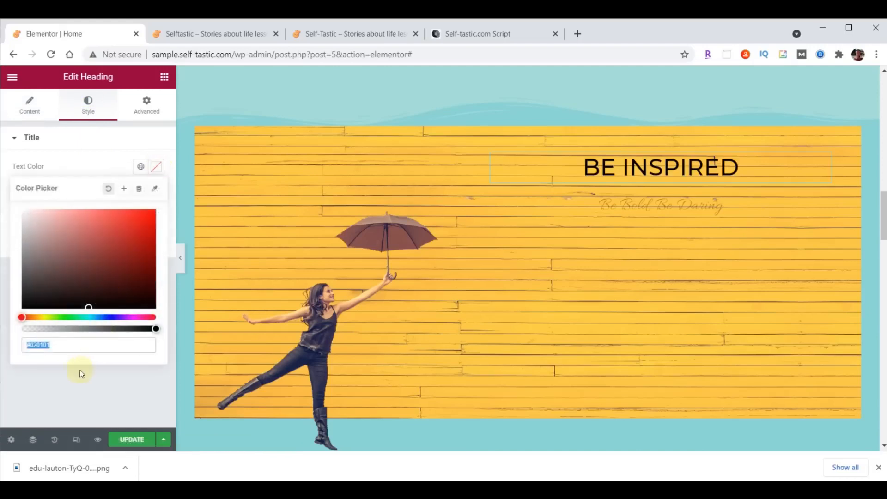
type("#FFFFFF")
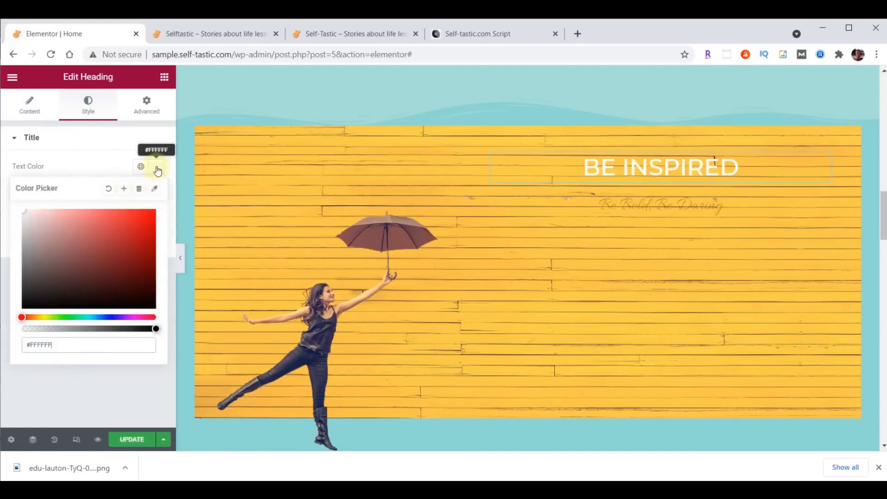
left_click(158, 170)
Set the heading typography to Montserrat, 80 px, weight 700
left_click(157, 192)
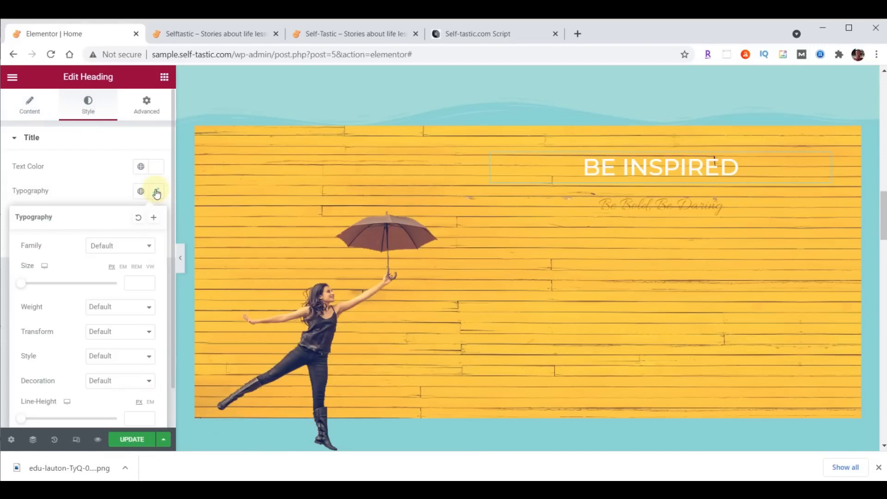
left_click(123, 246)
type("mont")
left_click(119, 321)
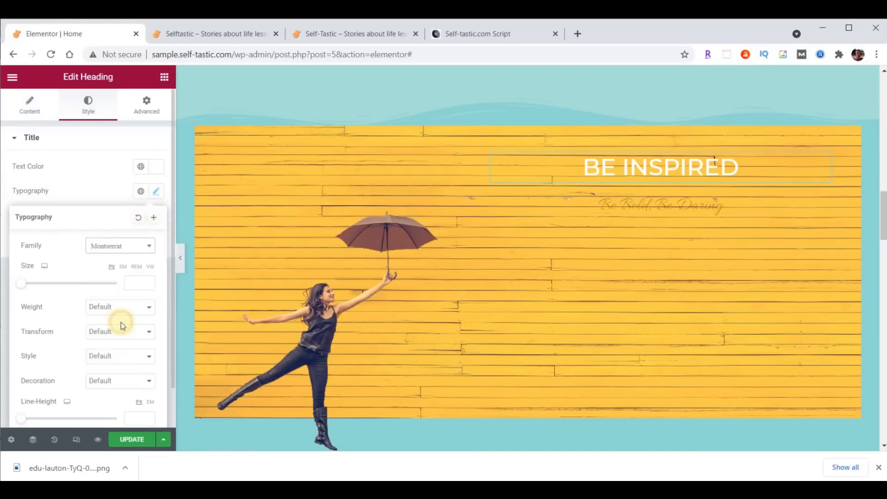
left_click(132, 283)
type("80")
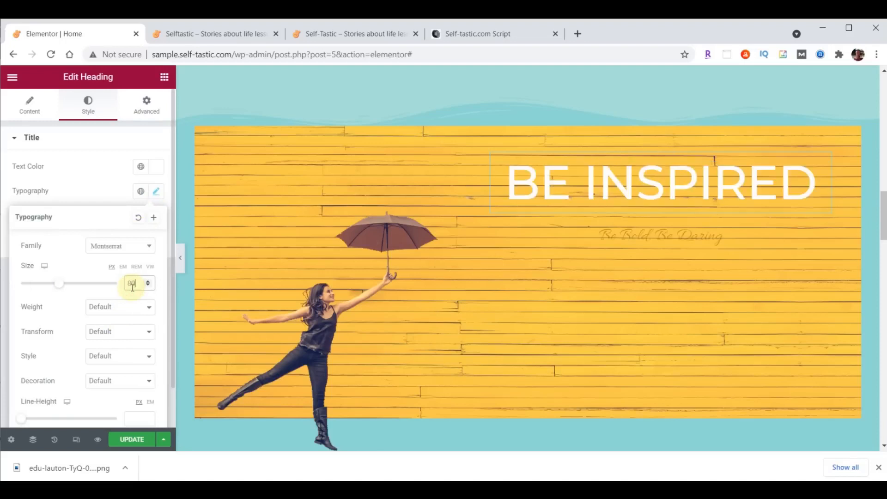
left_click(127, 308)
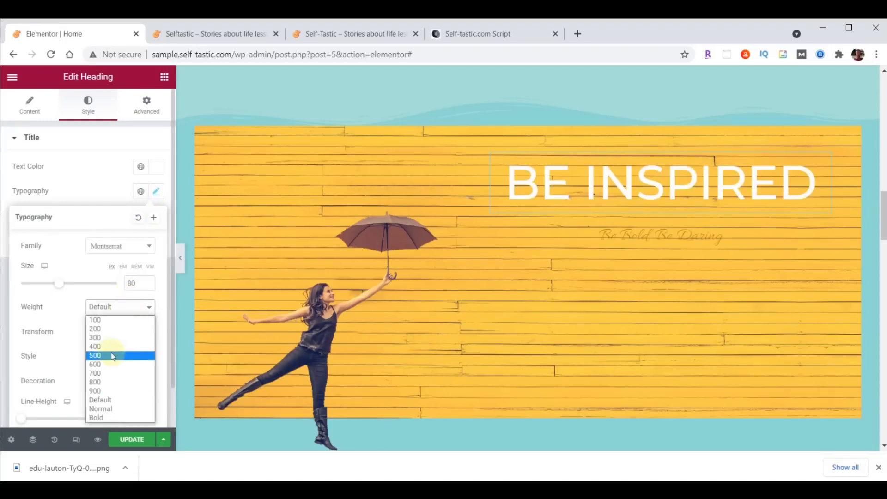
left_click(110, 373)
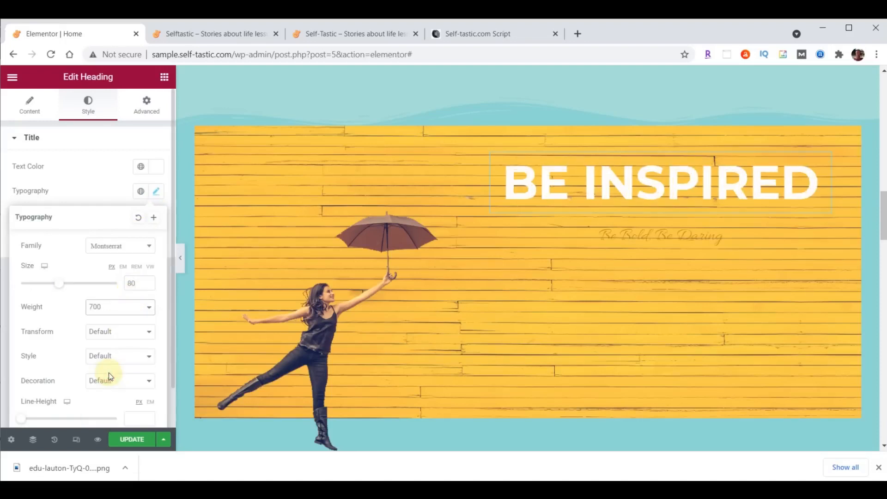
left_click(825, 166)
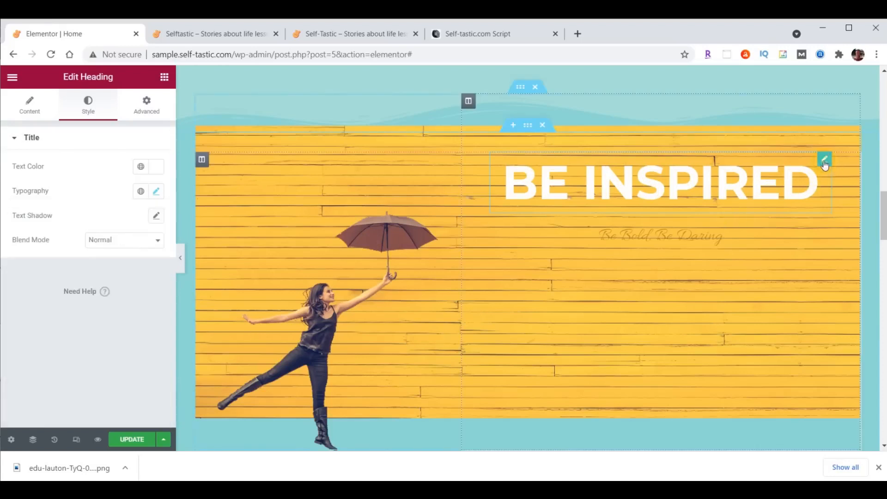
Give the heading a separate 29 px bottom margin
left_click(153, 110)
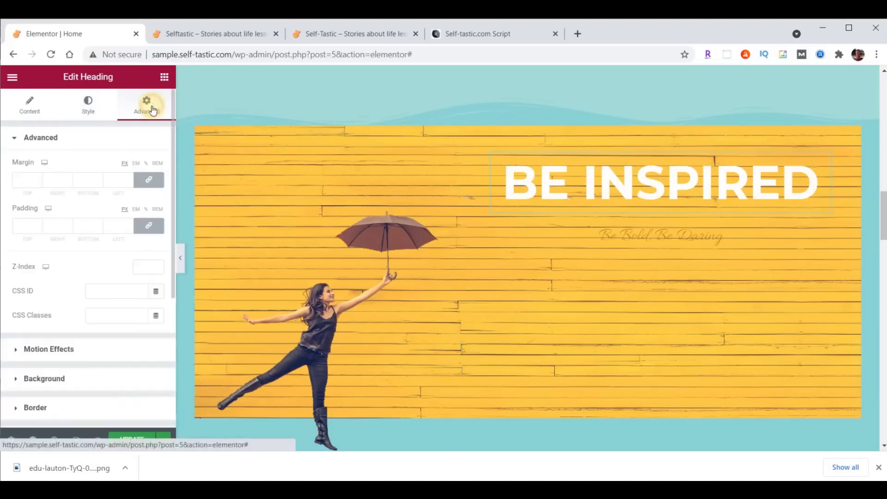
left_click(150, 180)
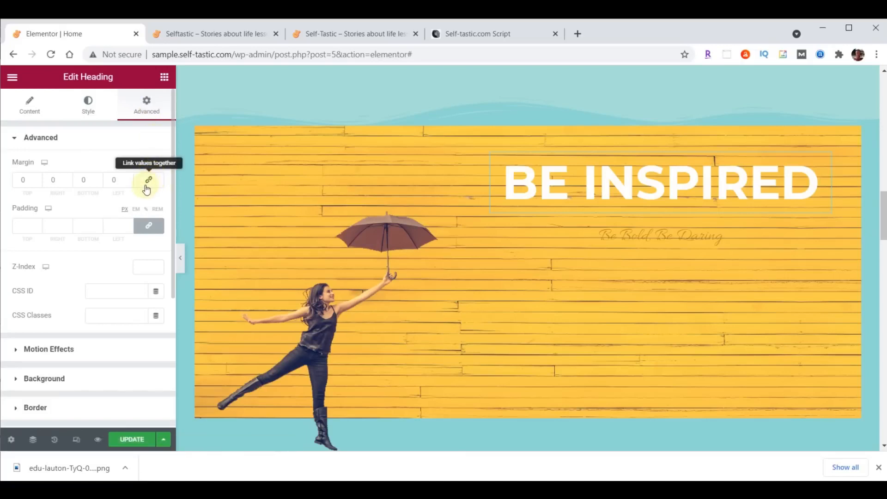
double_click(89, 180)
type("29")
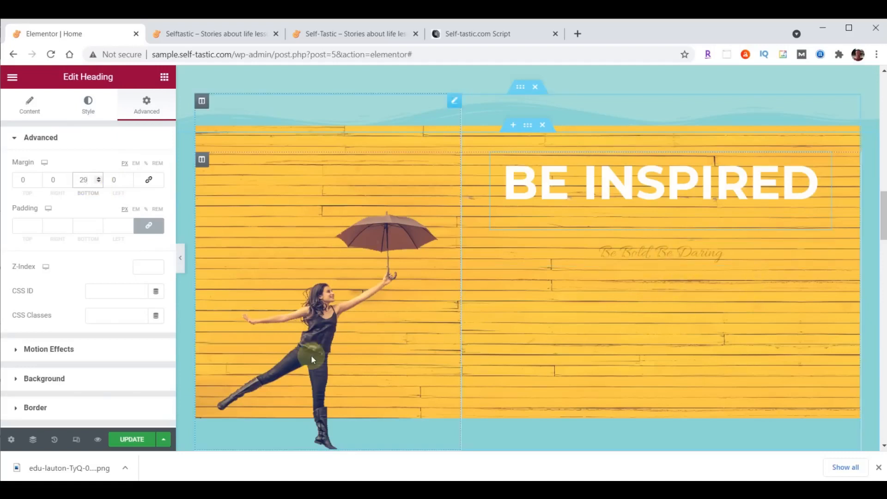
left_click(687, 252)
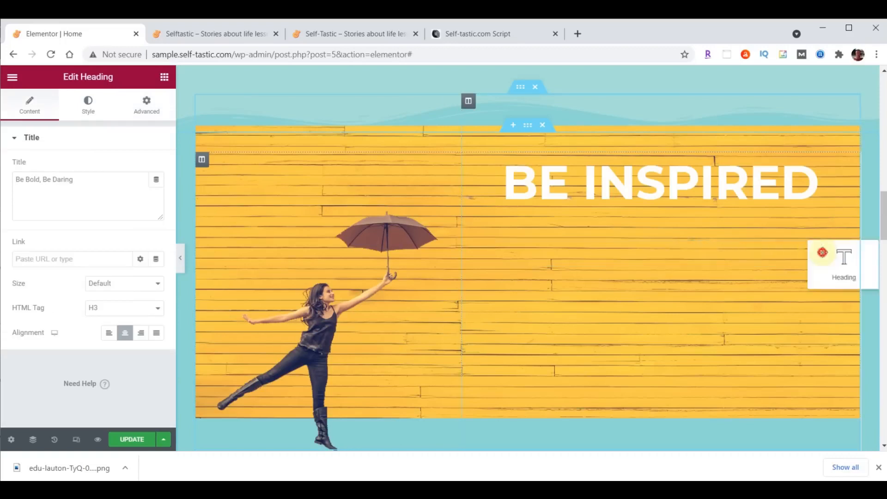
Change the subtitle text to 'to live your best life' and colour it white #FFFFFF
left_click_drag(16, 180, 103, 174)
type("to live your best life")
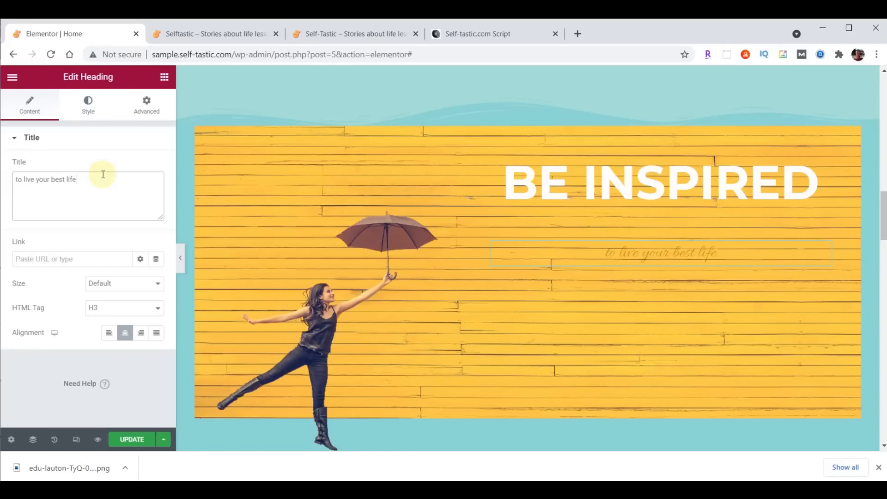
left_click(97, 113)
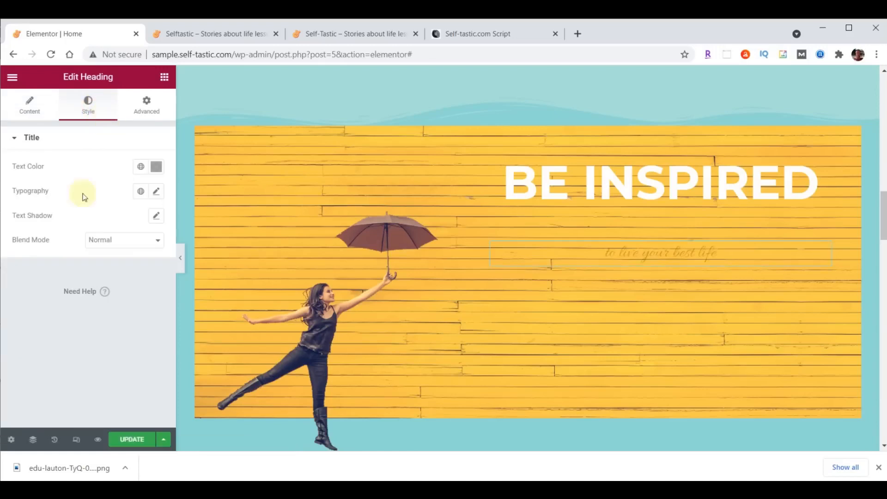
left_click(154, 169)
type("#FFFFFF")
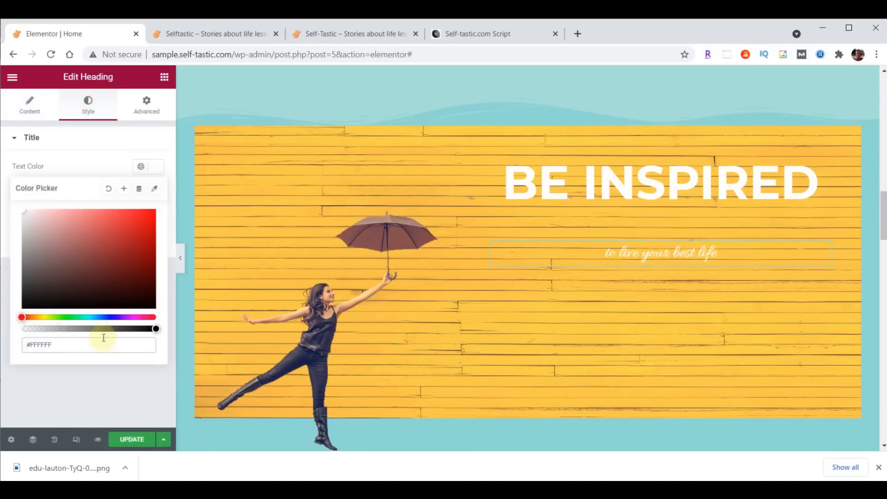
left_click(157, 168)
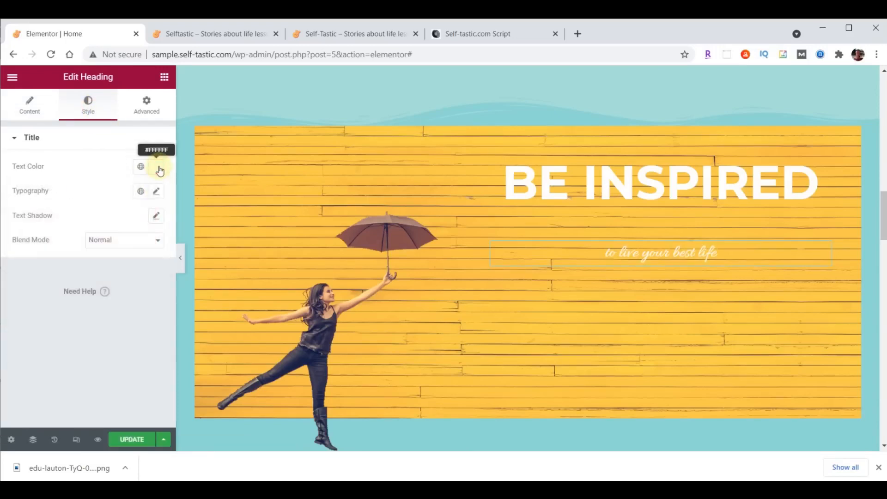
Set the subtitle typography to Lora, size 40, weight 500
left_click(156, 191)
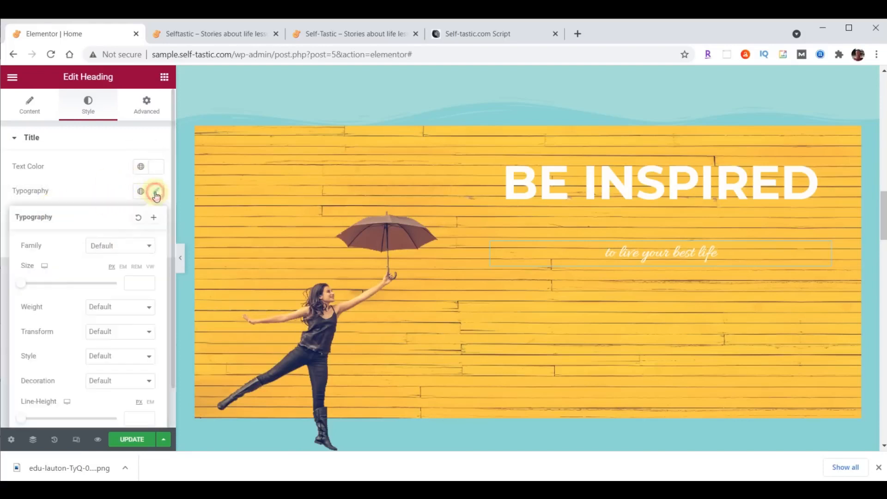
left_click(119, 245)
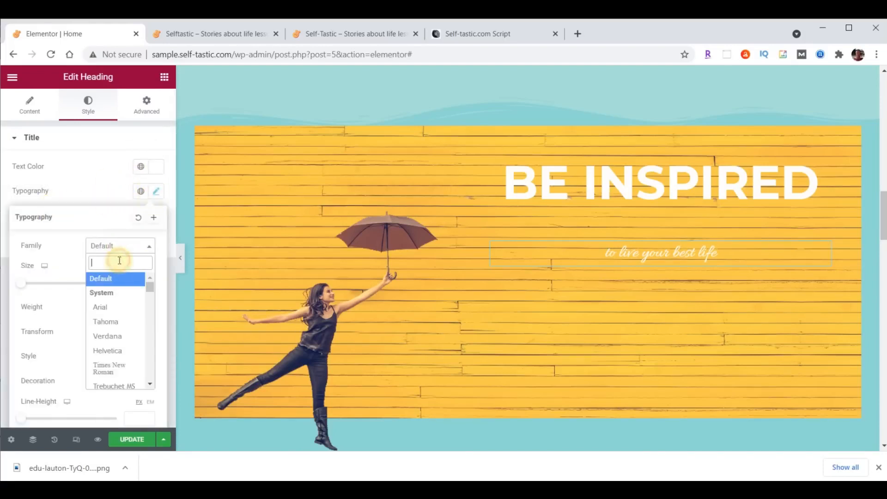
type("lora")
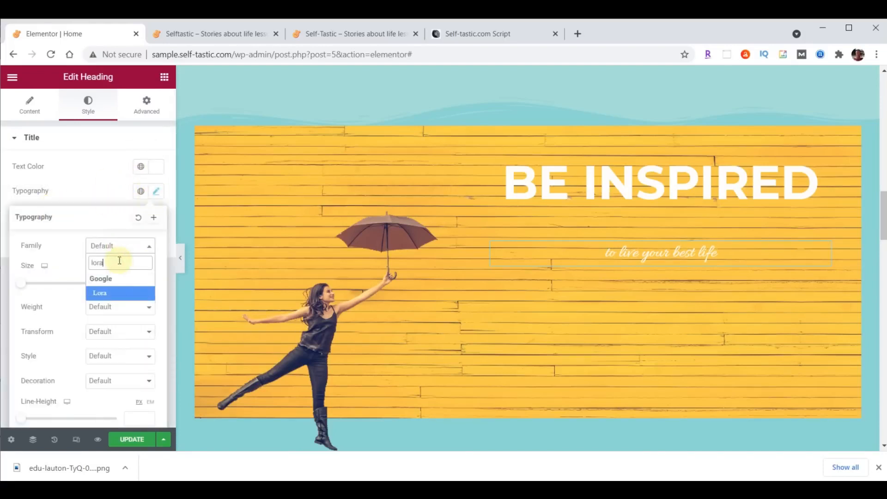
left_click(112, 285)
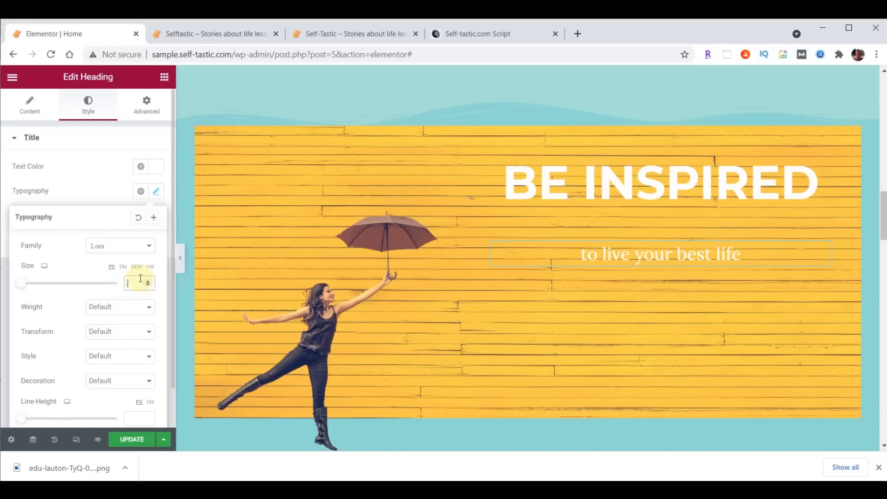
type("40")
left_click(137, 307)
left_click(96, 358)
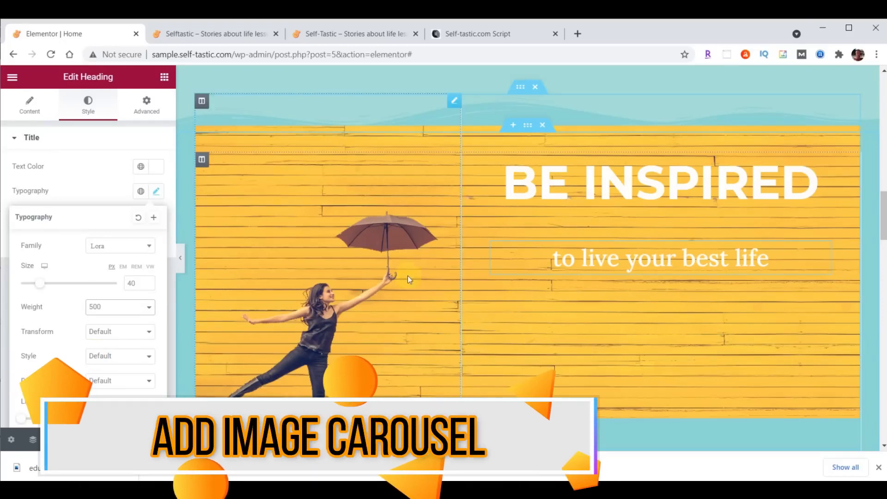
Search widgets for 'image' and place an Image Carousel below the 'to live your best life' subtitle
left_click(166, 80)
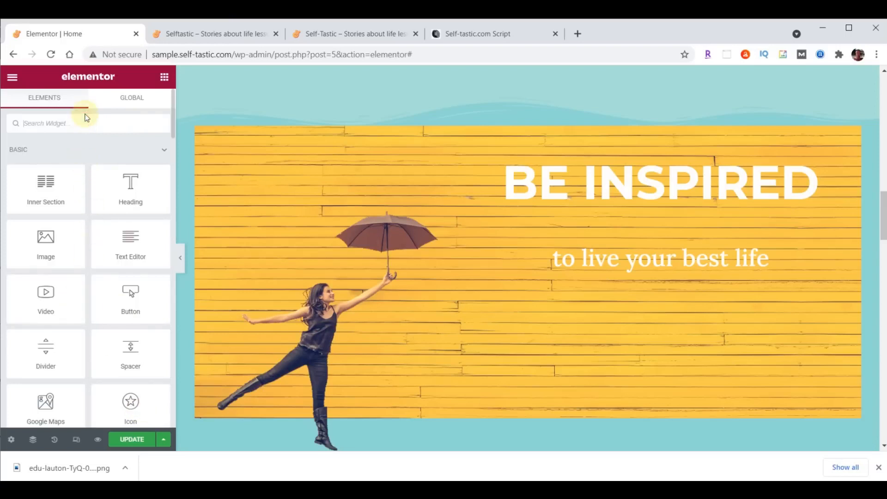
type("image")
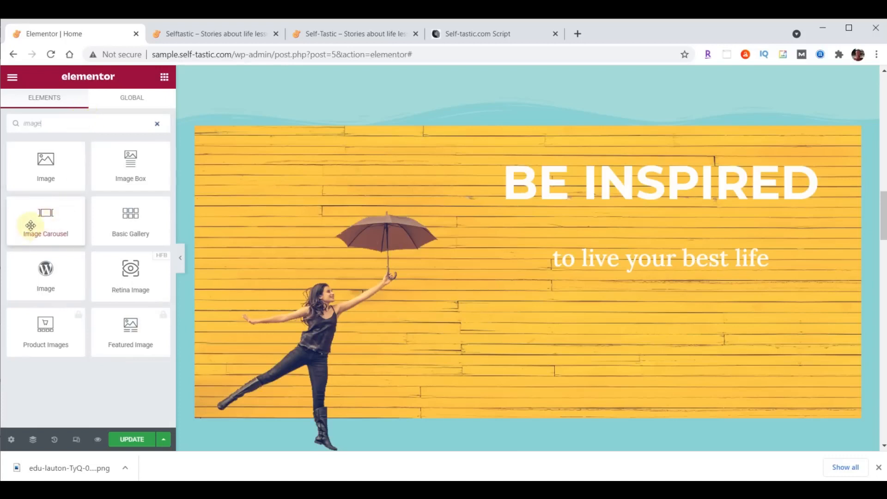
left_click_drag(42, 214, 676, 272)
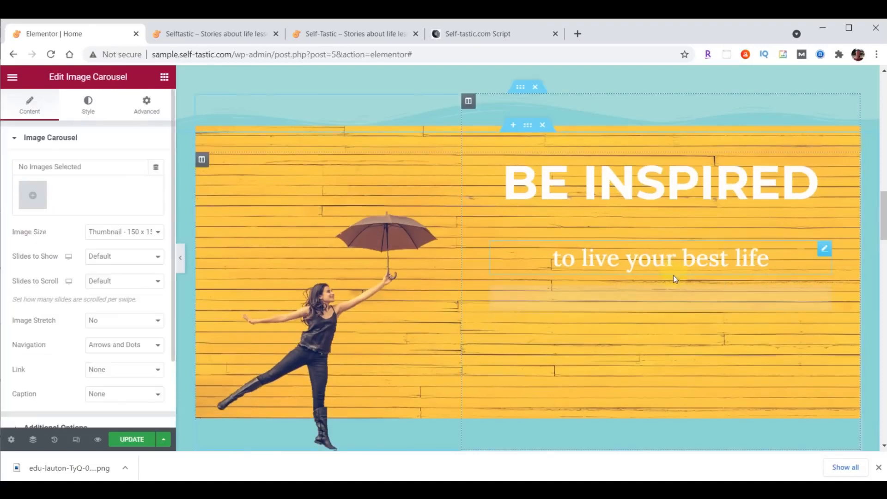
Upload inspirational-01 through inspirational-06 and insert them as the carousel's gallery
left_click(33, 196)
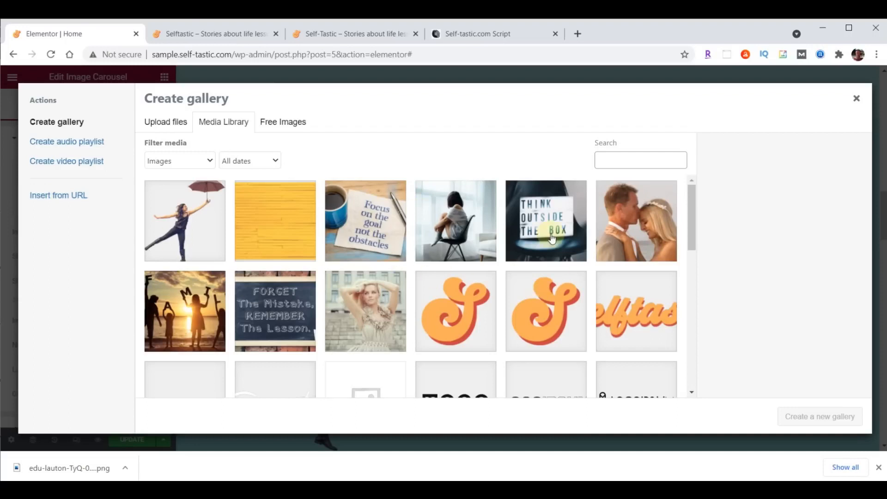
key("alt+Tab")
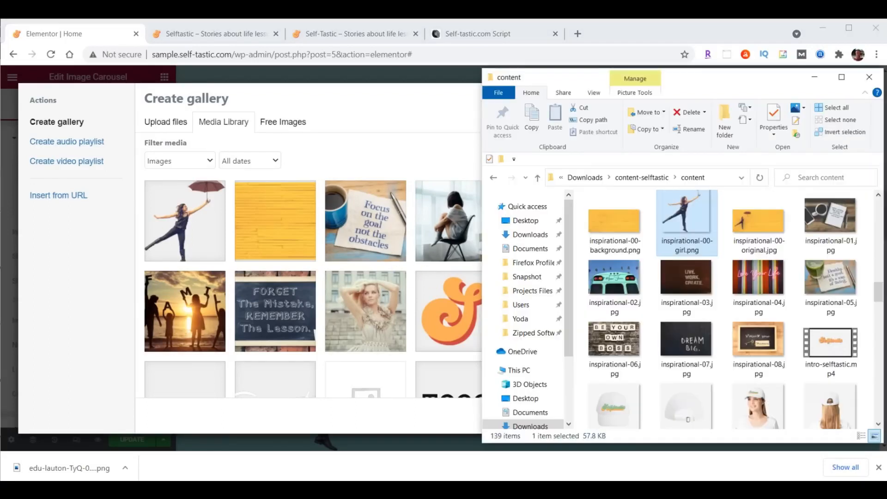
left_click(830, 218)
left_click(616, 356, "shift")
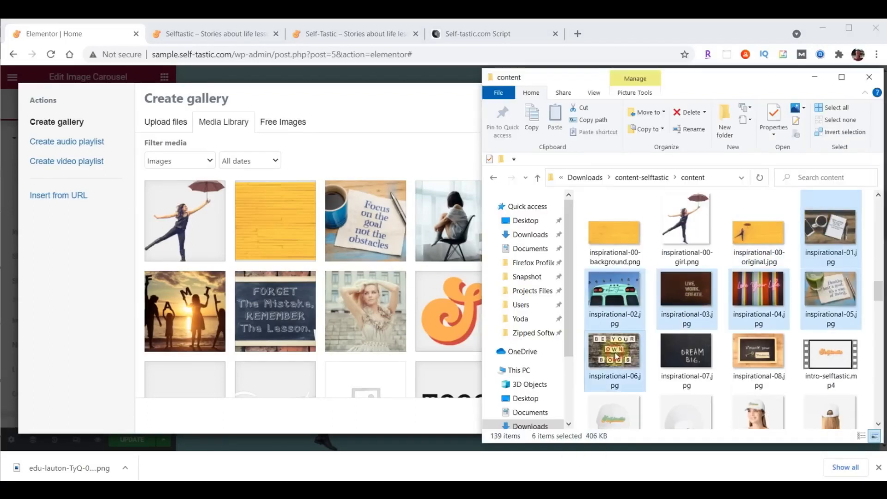
left_click_drag(616, 356, 282, 265)
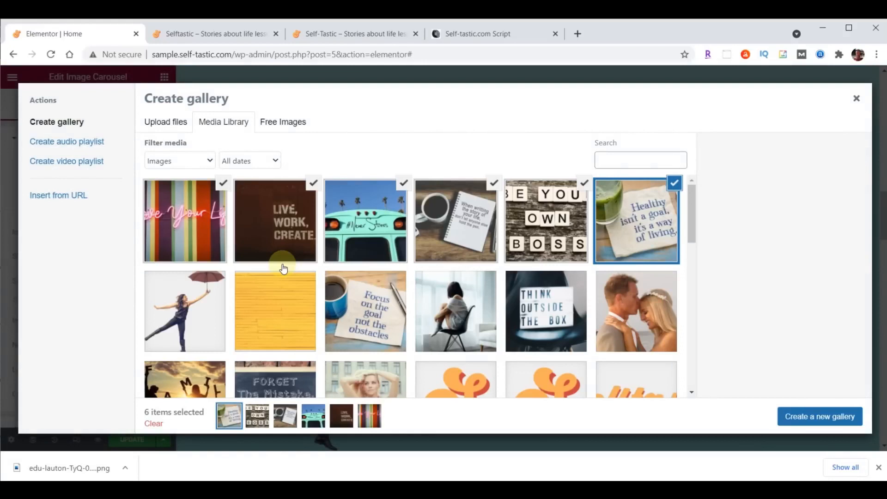
left_click(824, 418)
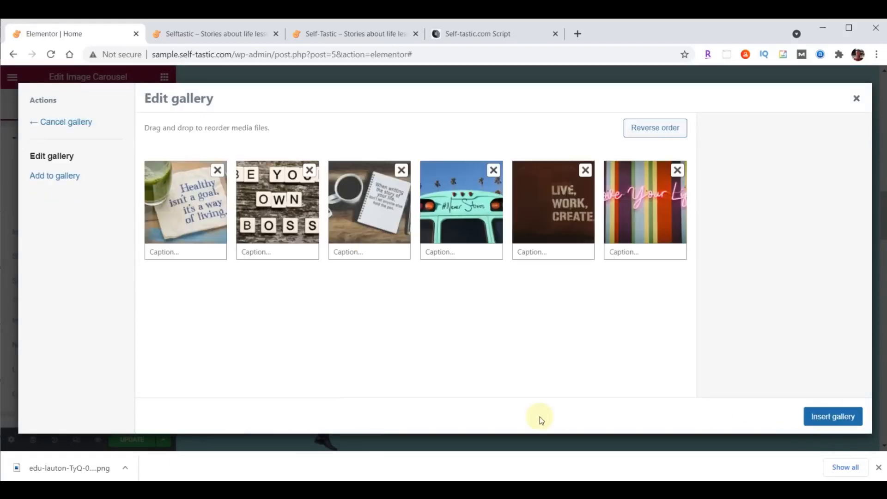
left_click(831, 419)
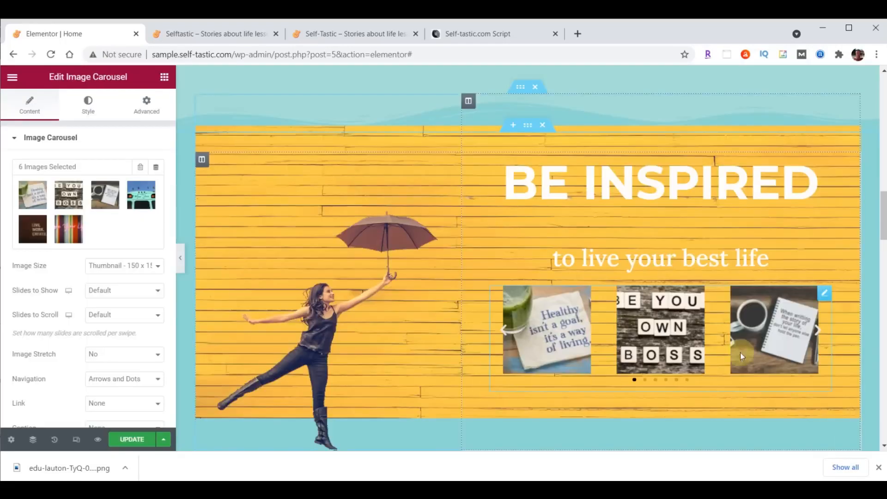
Set carousel images to Large 1024 x 1024, one slide shown, with Image Stretch on
left_click(95, 268)
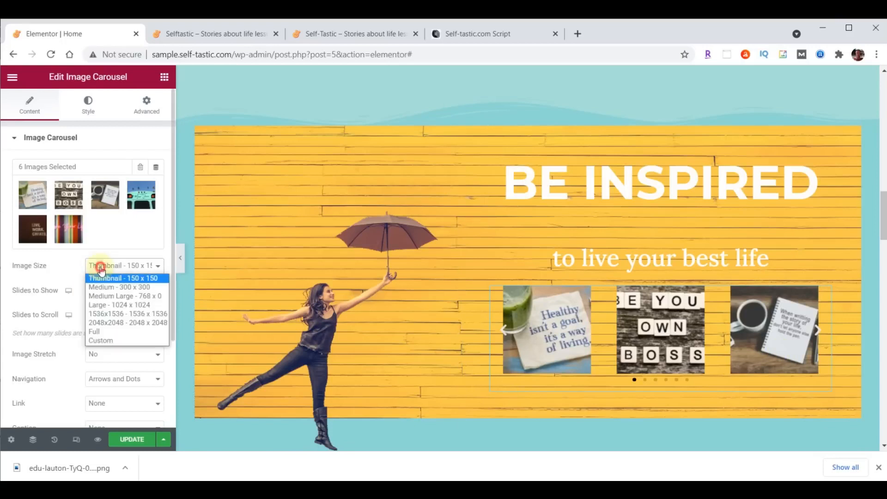
left_click(111, 305)
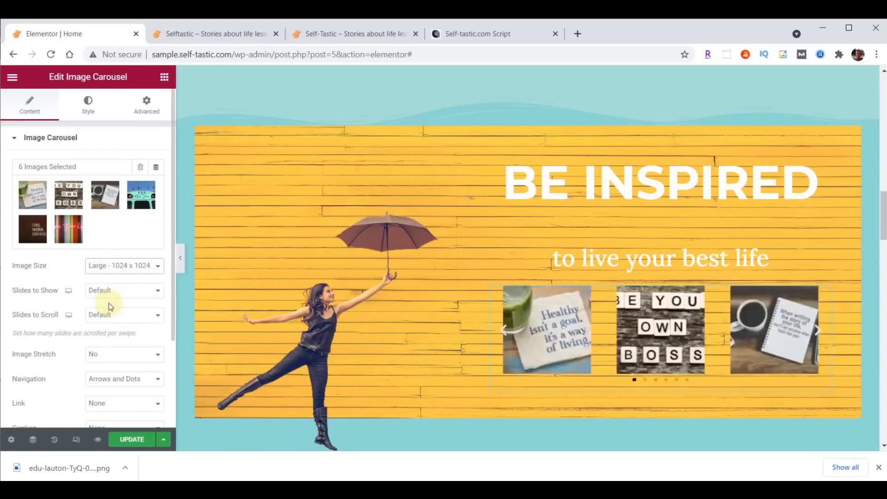
left_click(109, 291)
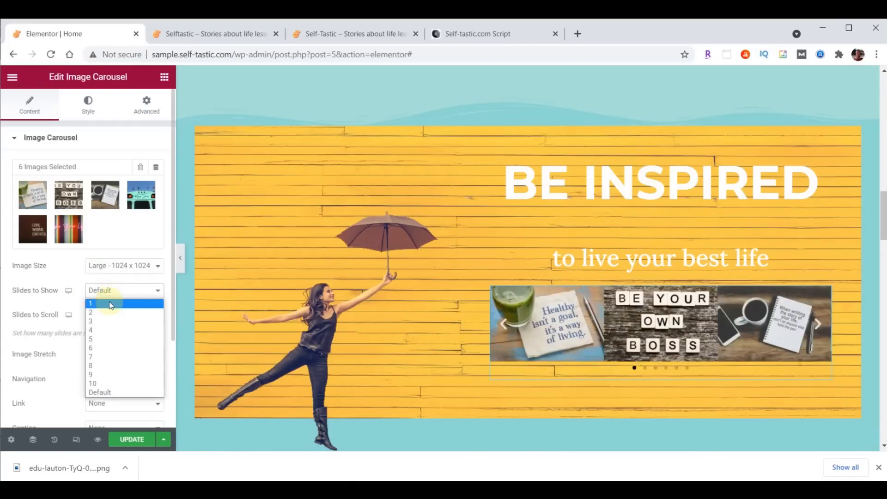
left_click(110, 304)
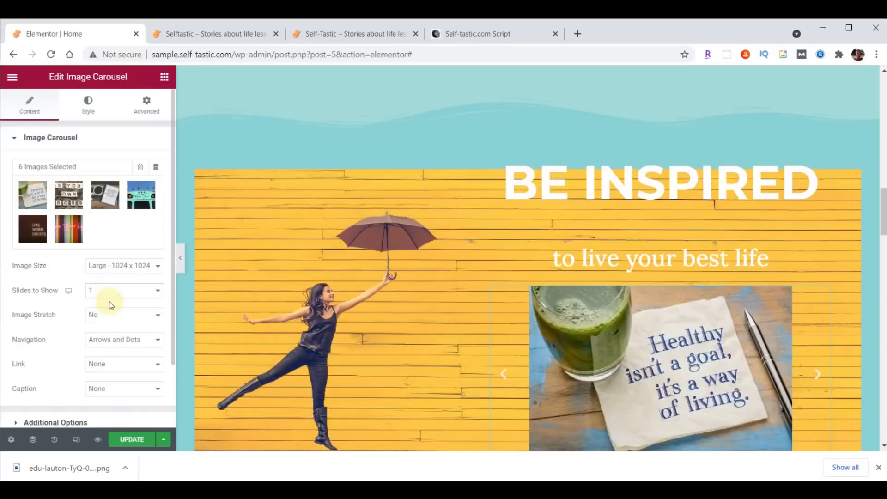
left_click(109, 314)
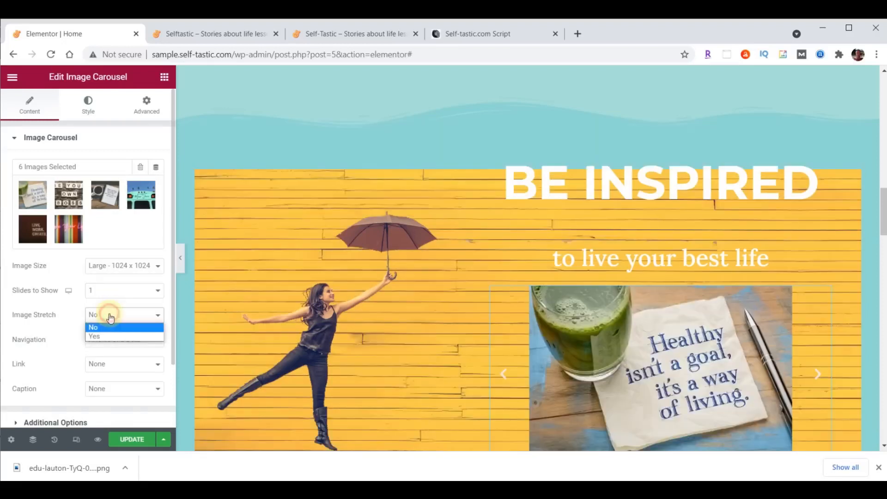
left_click(111, 335)
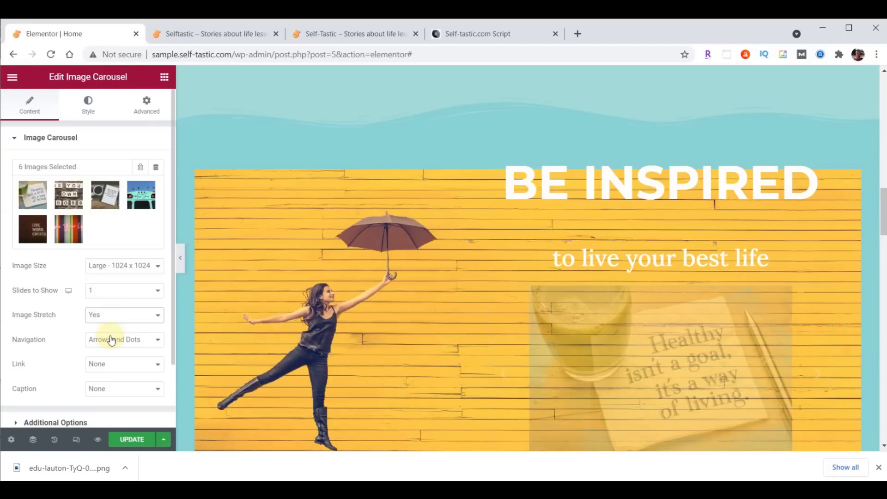
Preview another slide and set carousel Navigation to None, removing arrows and dots
scroll(396, 336, "down", 3)
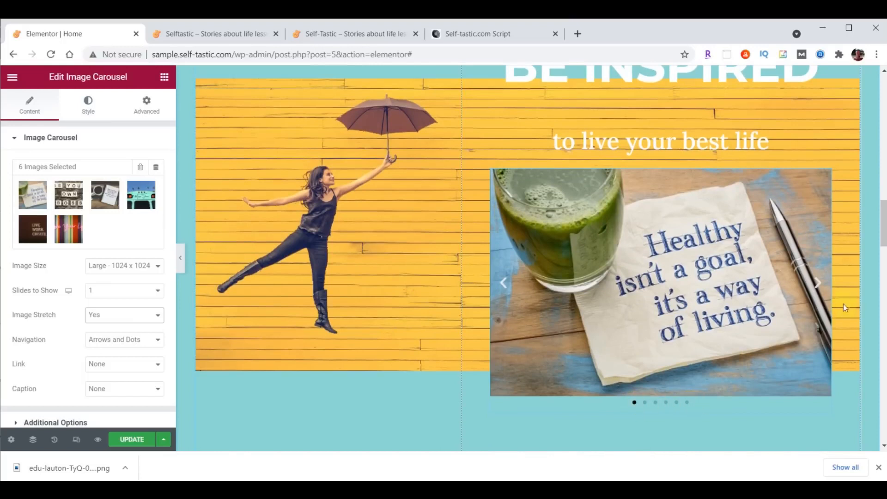
left_click(818, 283)
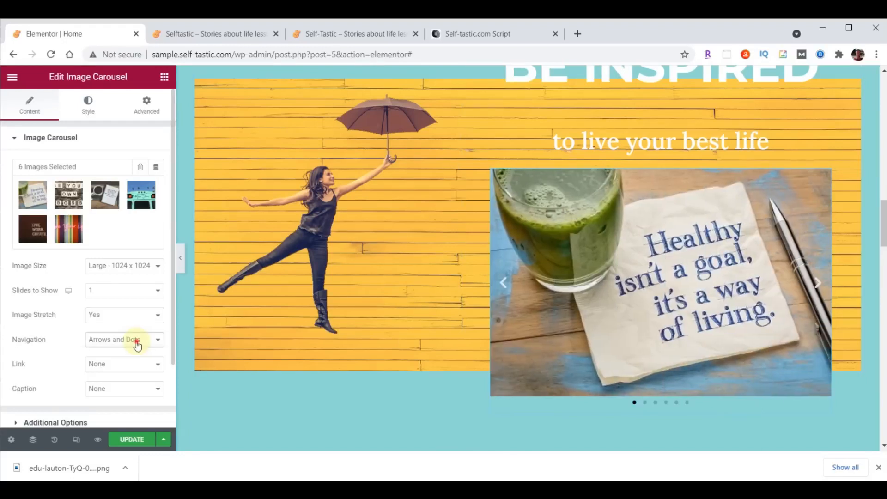
left_click(137, 344)
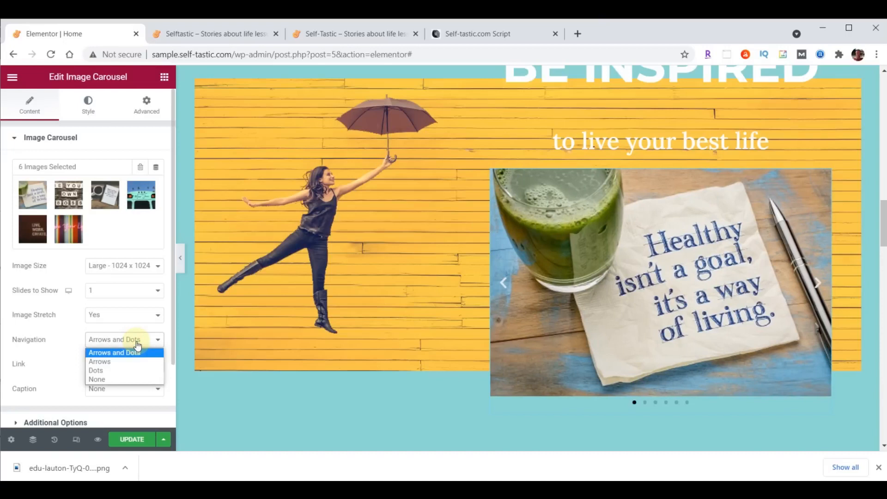
left_click(124, 379)
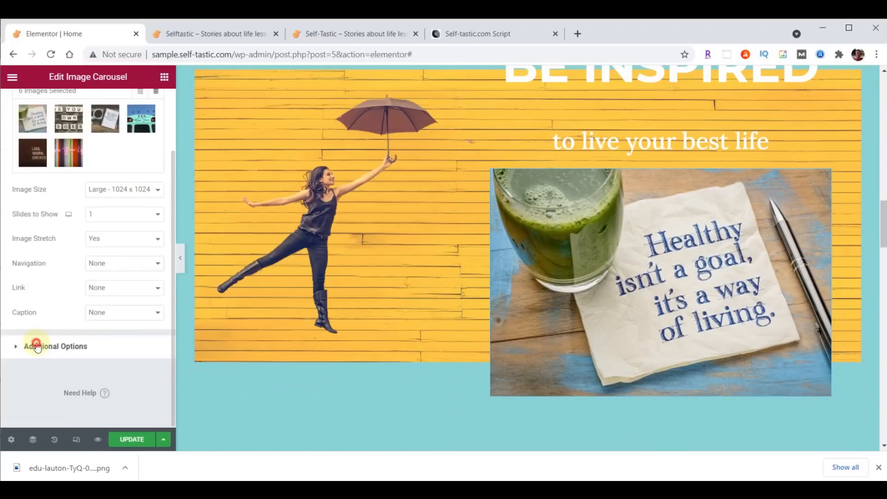
In Additional Options set Pause on Hover to No and Effect to Fade, then update the page
left_click(38, 347)
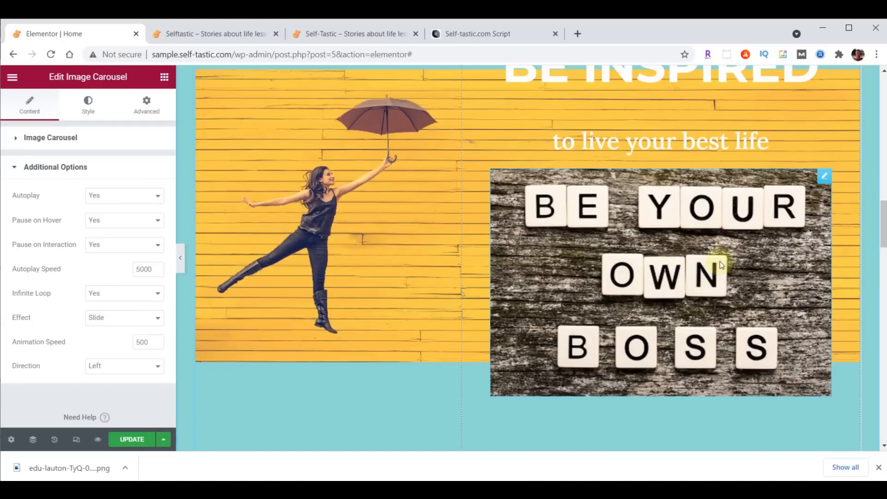
left_click(105, 220)
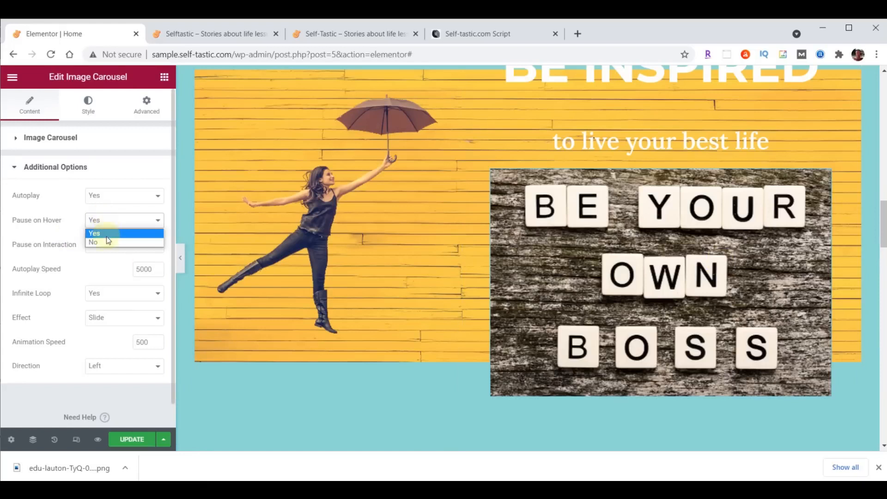
left_click(104, 242)
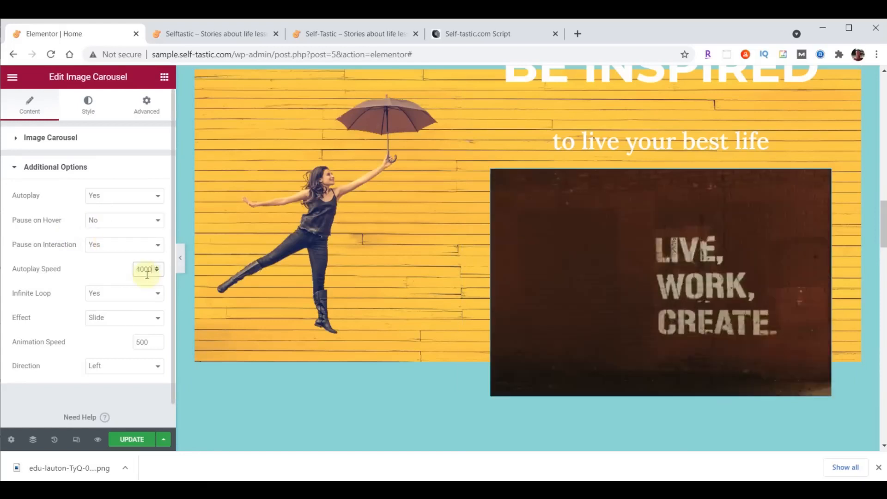
left_click(120, 325)
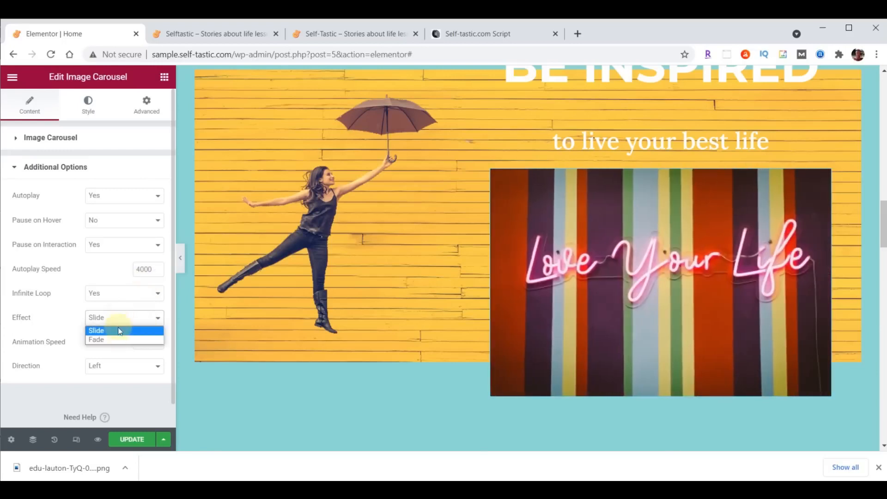
left_click(116, 339)
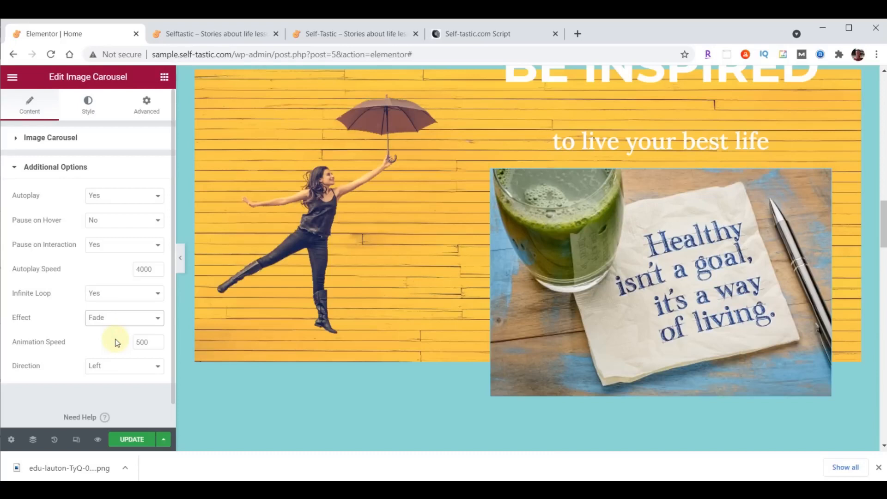
scroll(418, 344, "up", 6)
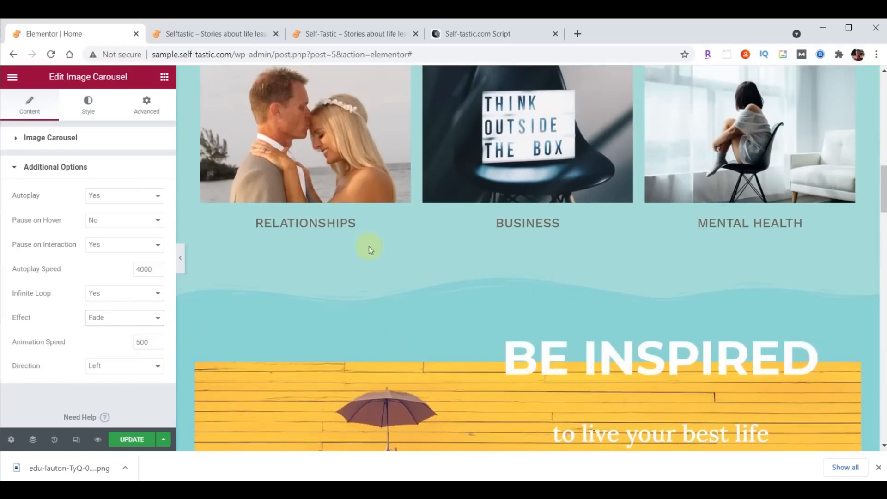
left_click(134, 440)
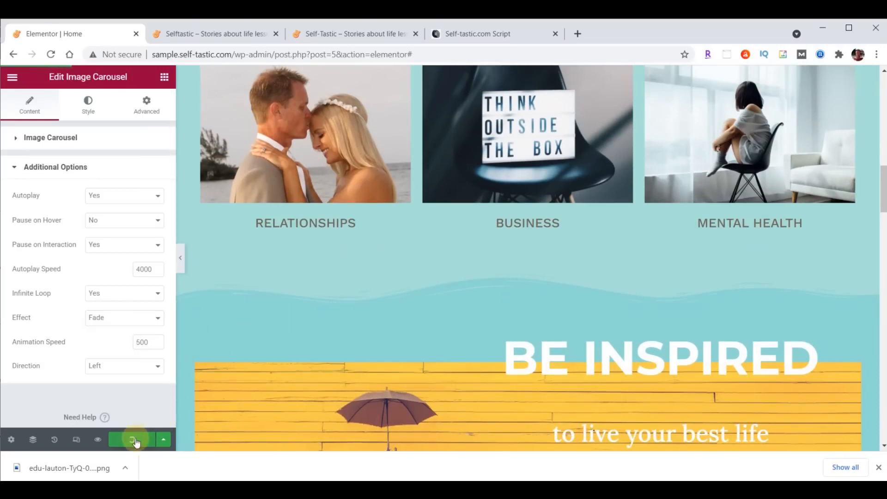
left_click(225, 36)
left_click(50, 55)
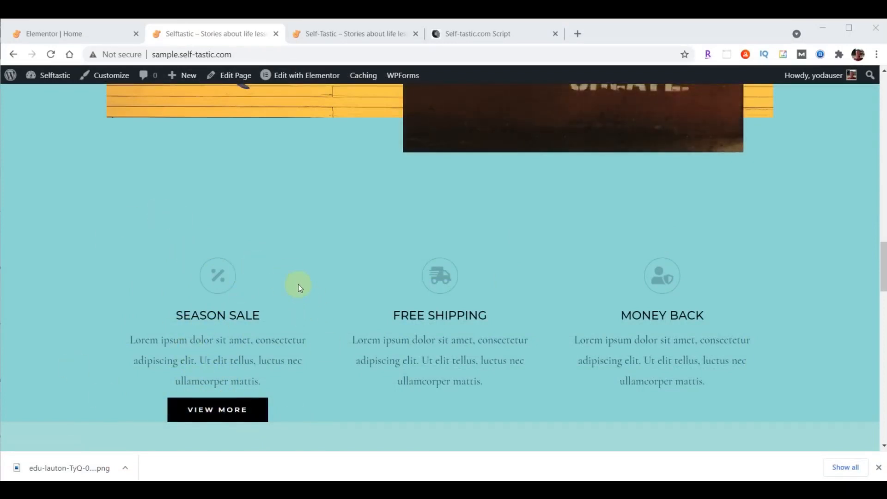
left_click(74, 34)
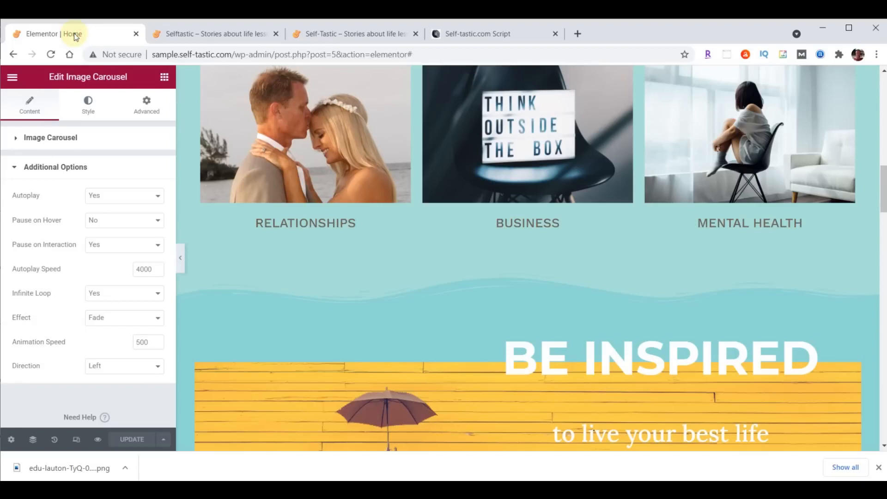
scroll(617, 292, "down", 10)
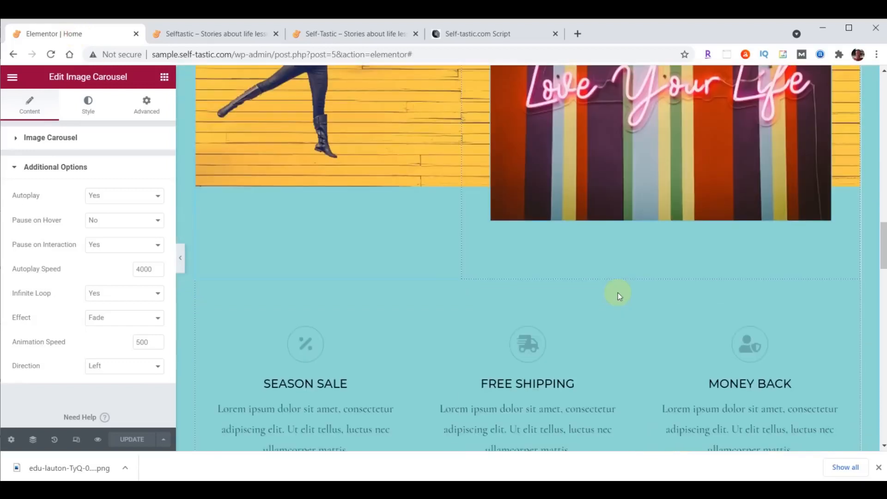
scroll(617, 292, "down", 2)
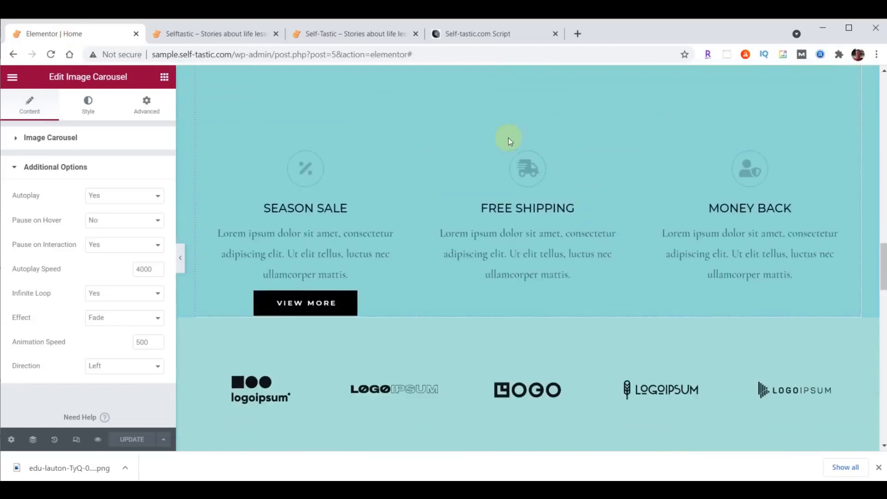
Move the Season Sale features row into the logo section and delete the logo Image Carousel
left_click_drag(517, 144, 531, 237)
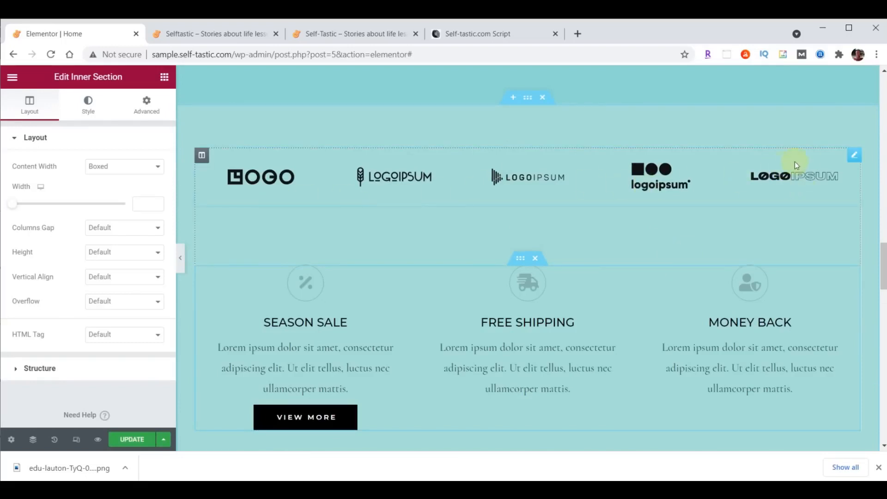
right_click(854, 158)
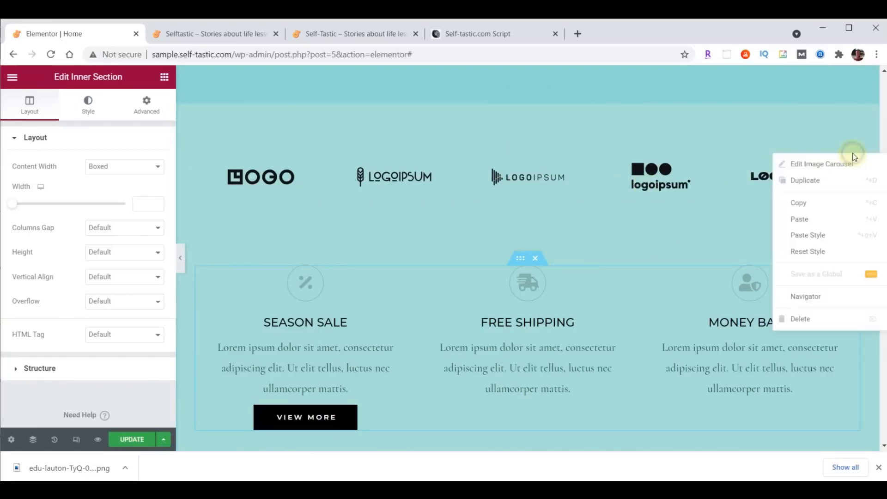
left_click(793, 317)
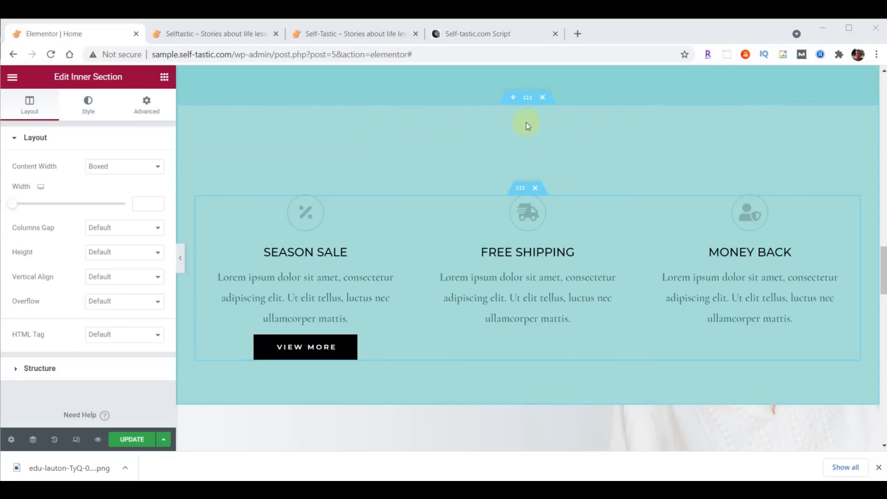
Add a Waves Brush top shape divider to the features section
left_click(528, 98)
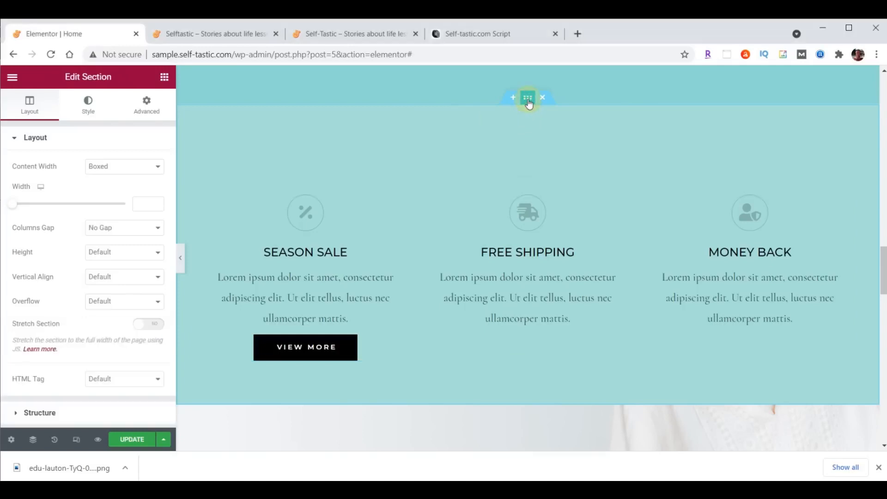
left_click(87, 109)
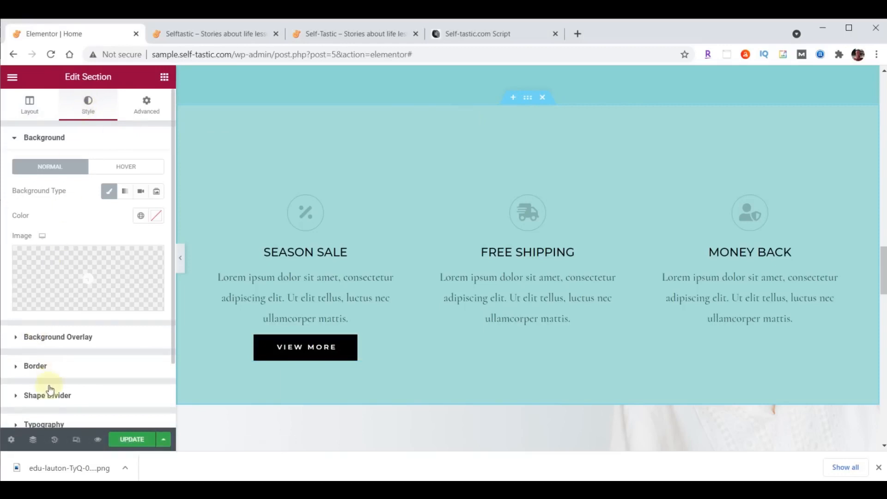
left_click(48, 396)
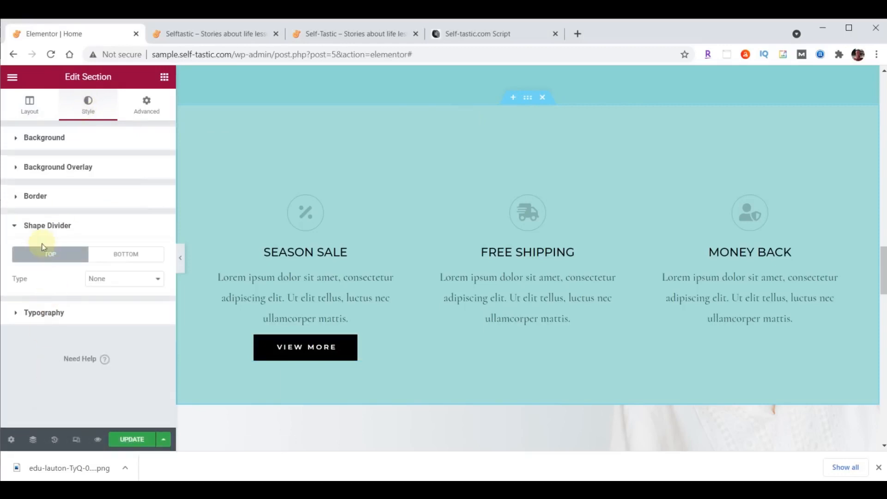
left_click(133, 280)
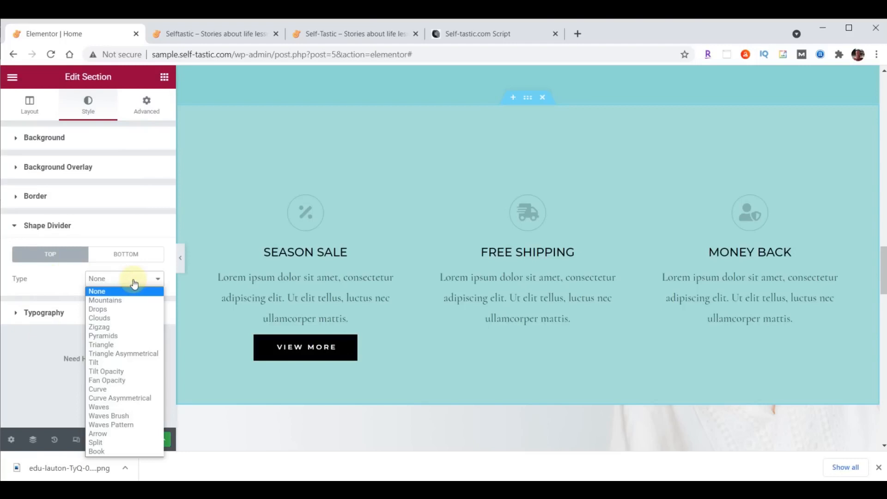
left_click(124, 416)
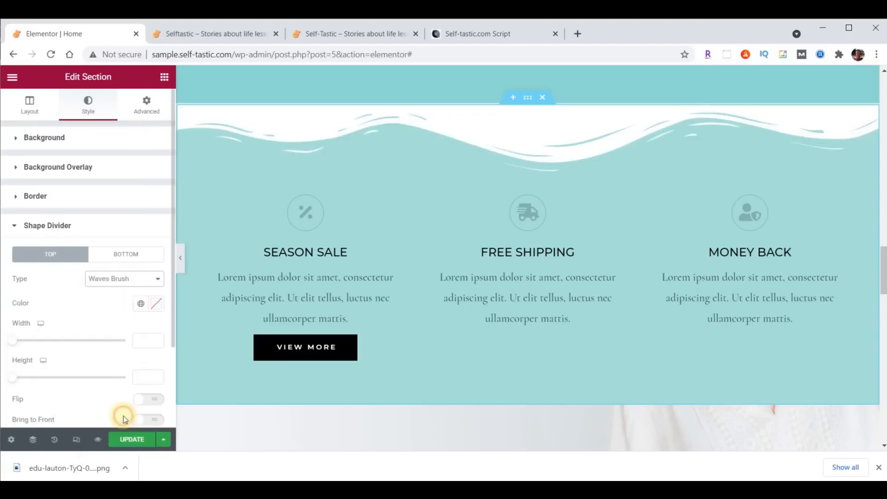
Color the divider teal #8DD7D6 and set its height to 60
left_click(156, 304)
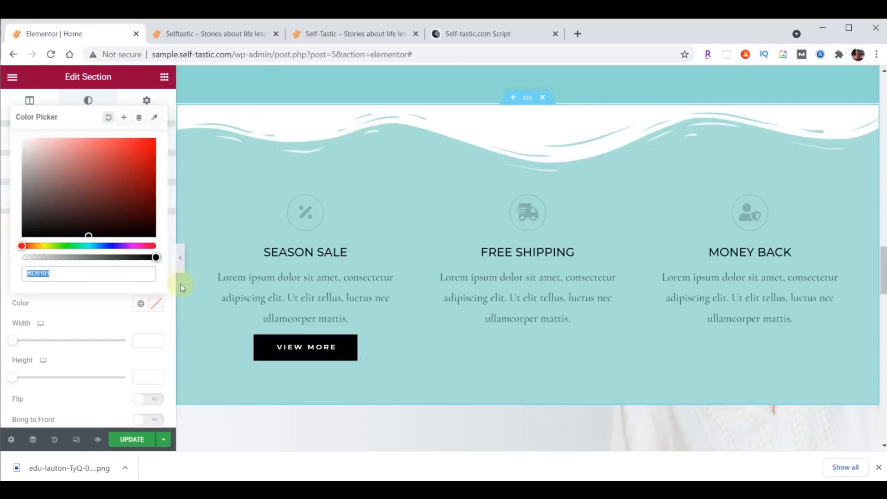
type("#8DD7D6")
left_click(158, 303)
left_click(150, 376)
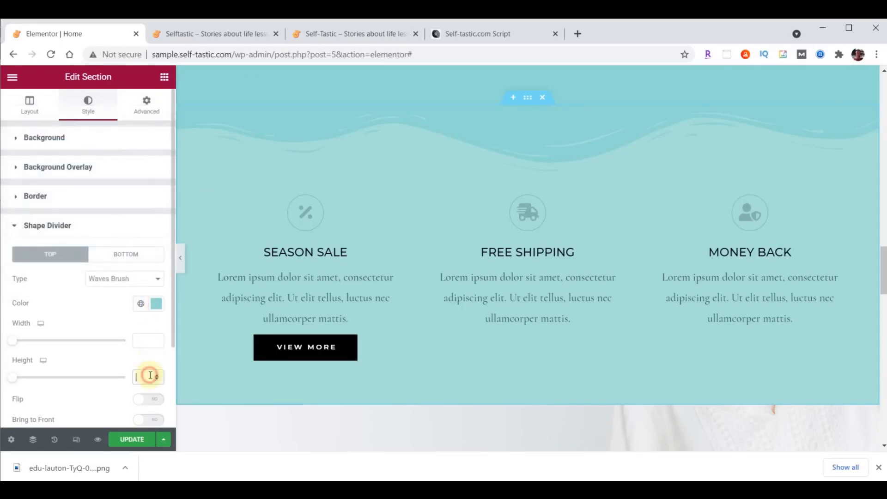
type("60")
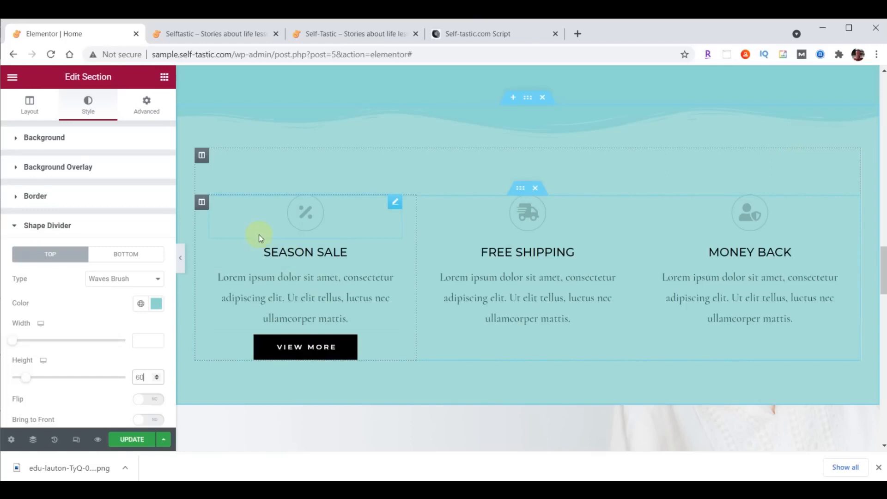
left_click(202, 204)
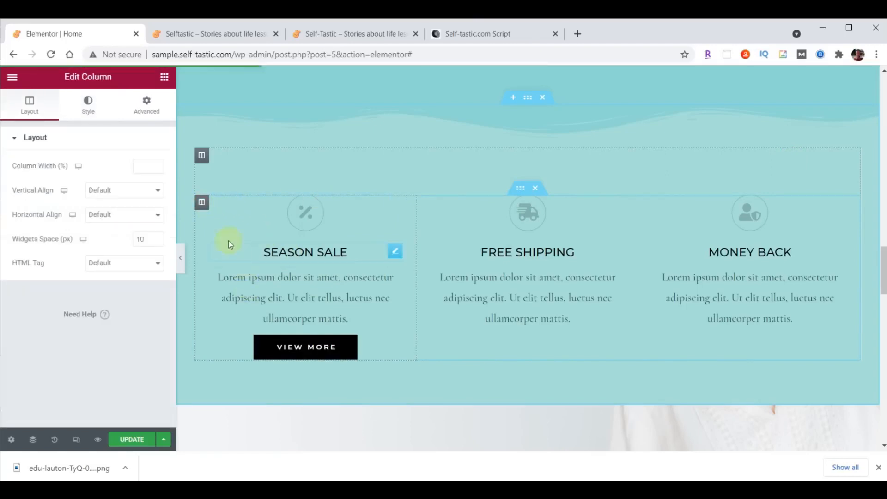
Change the Season Sale column's right and left padding from 25 to 20
left_click(150, 111)
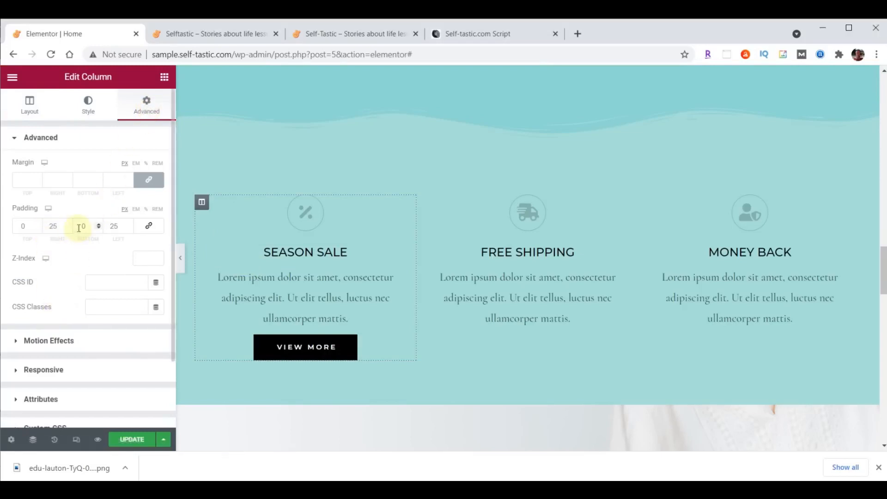
left_click_drag(49, 226, 69, 227)
type("20")
double_click(113, 225)
type("20")
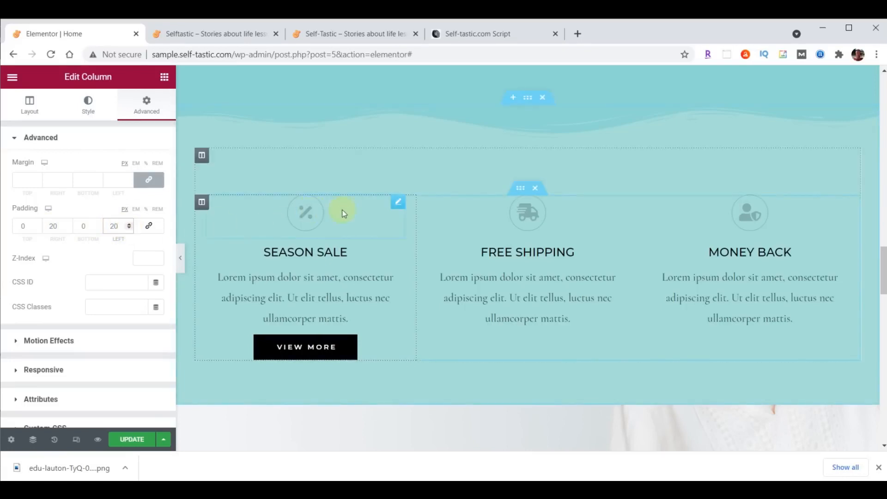
left_click(399, 202)
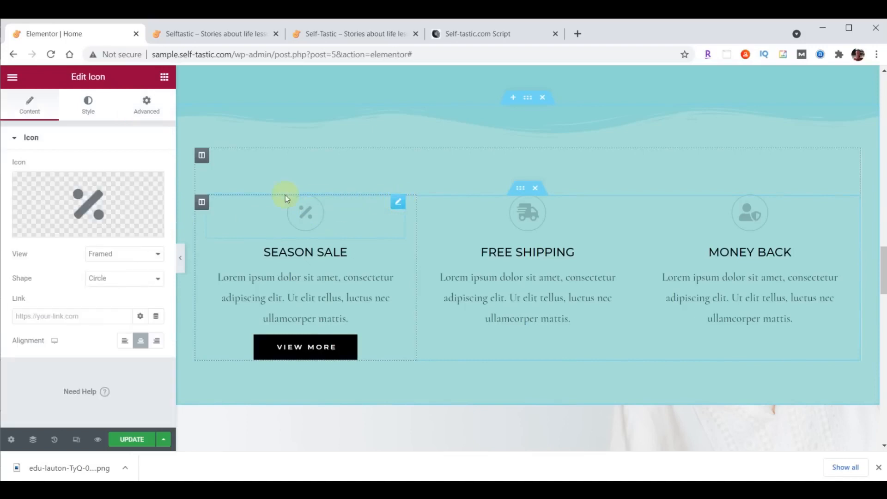
Color the Season Sale icon and heading text dark brown #473C31
left_click(87, 105)
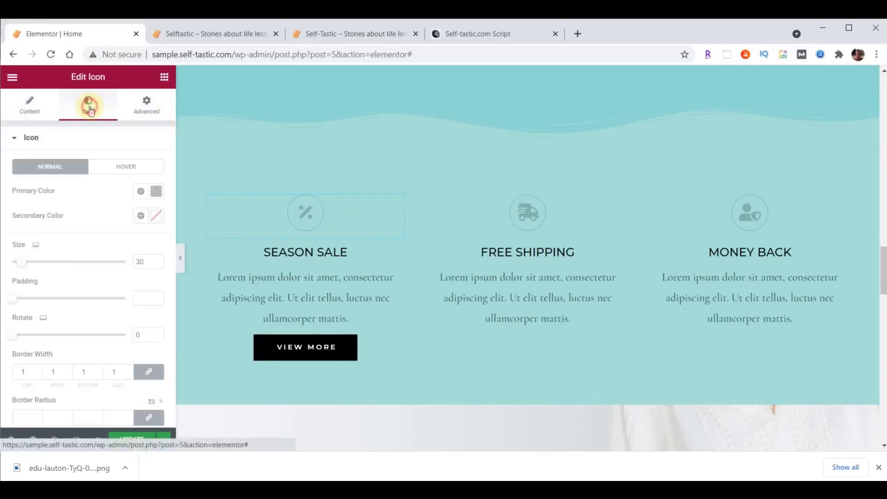
left_click(156, 190)
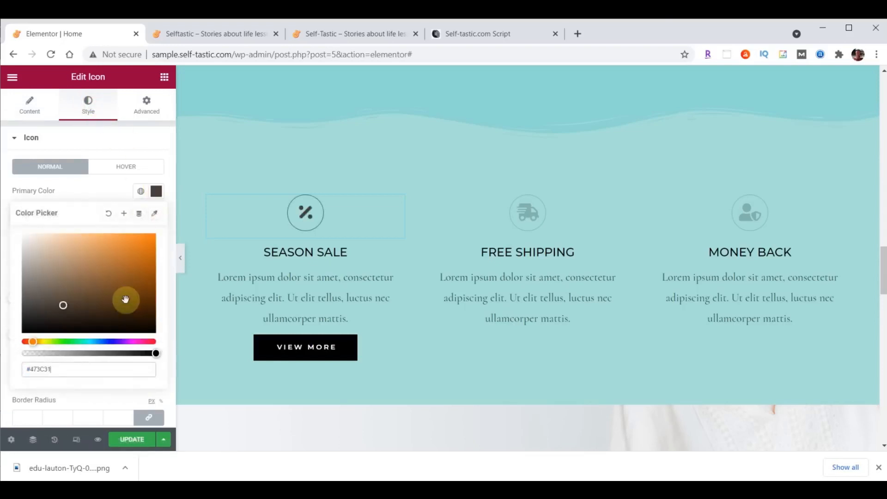
left_click(398, 252)
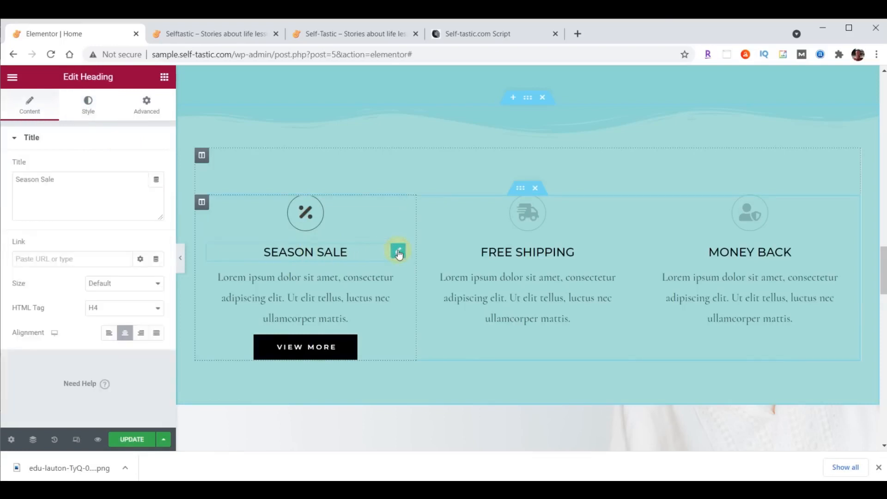
left_click(101, 108)
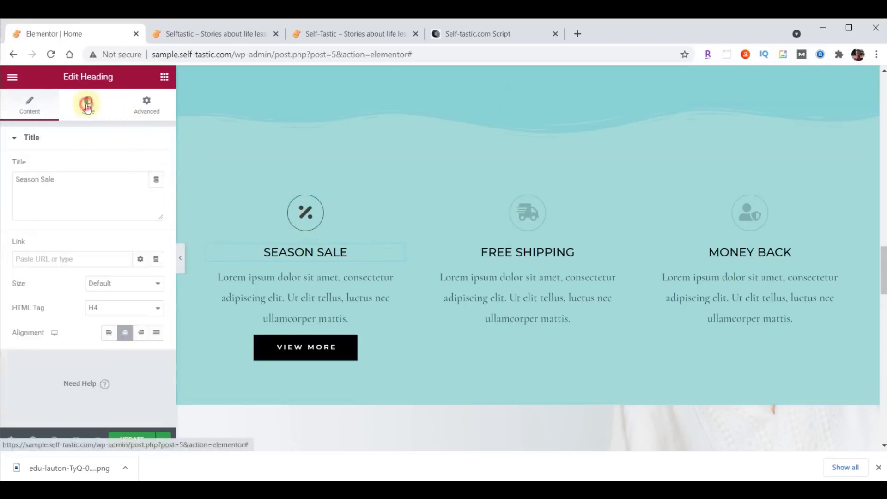
left_click(158, 168)
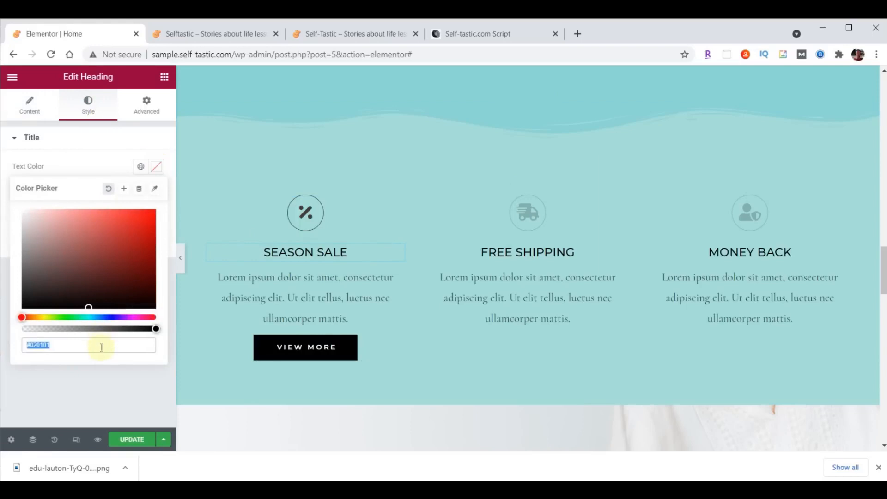
type("#473C31")
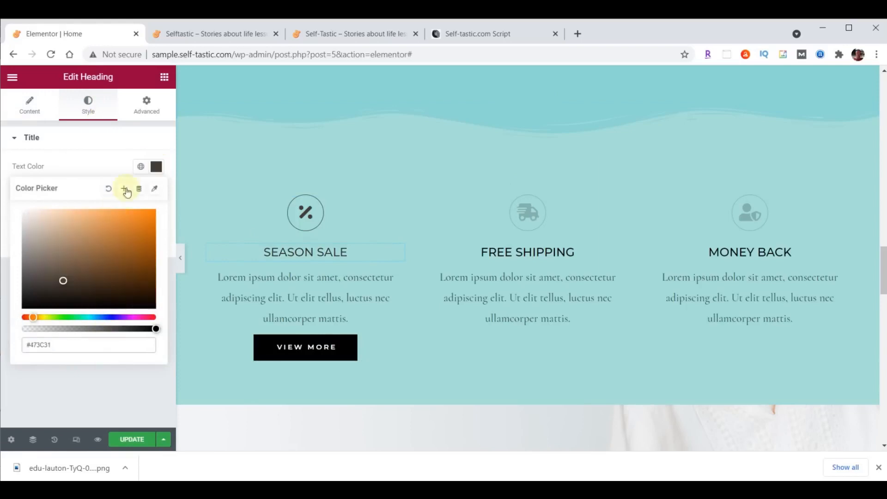
left_click(157, 167)
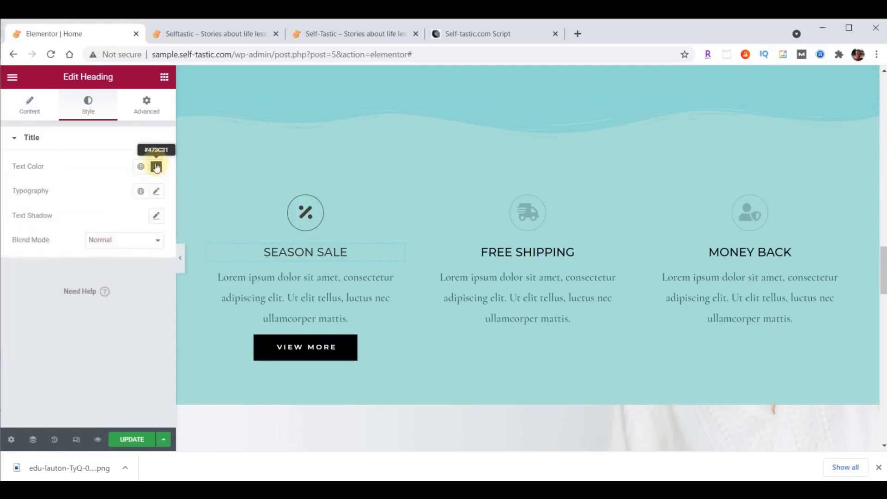
Set the heading typography to Montserrat, size 32, weight 300
left_click(156, 192)
left_click(121, 252)
type("mont")
left_click(116, 322)
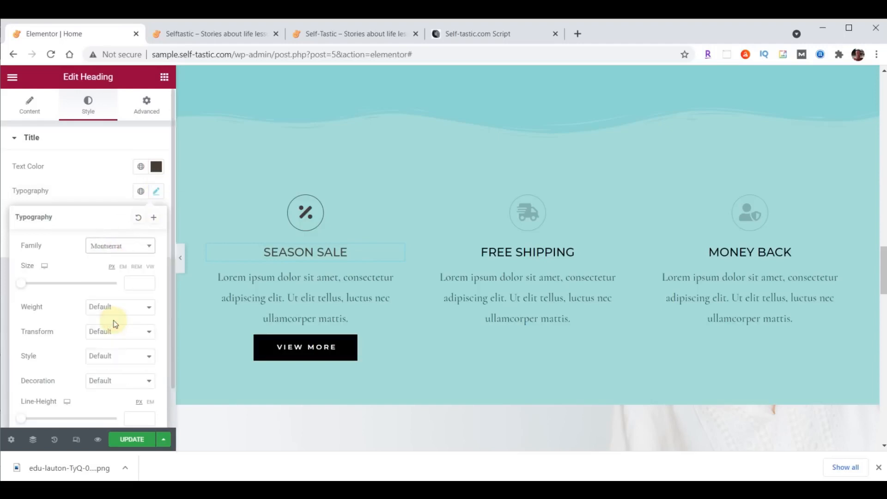
left_click(141, 282)
type("32")
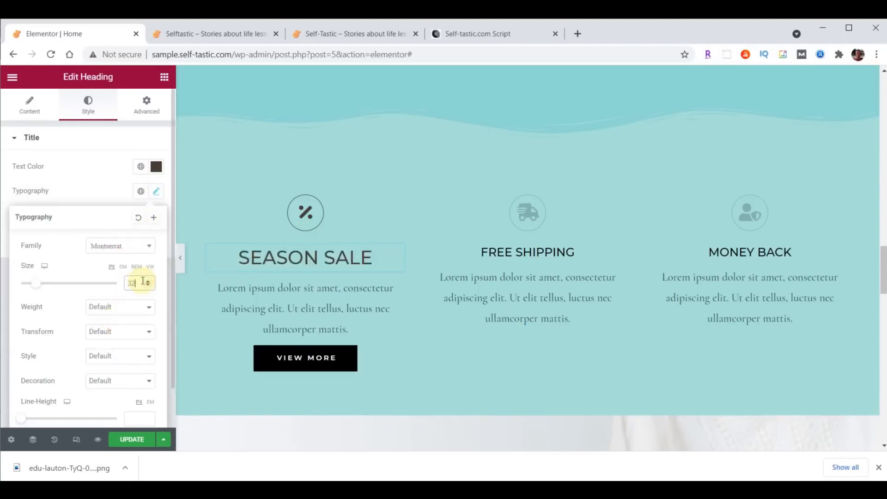
left_click(131, 307)
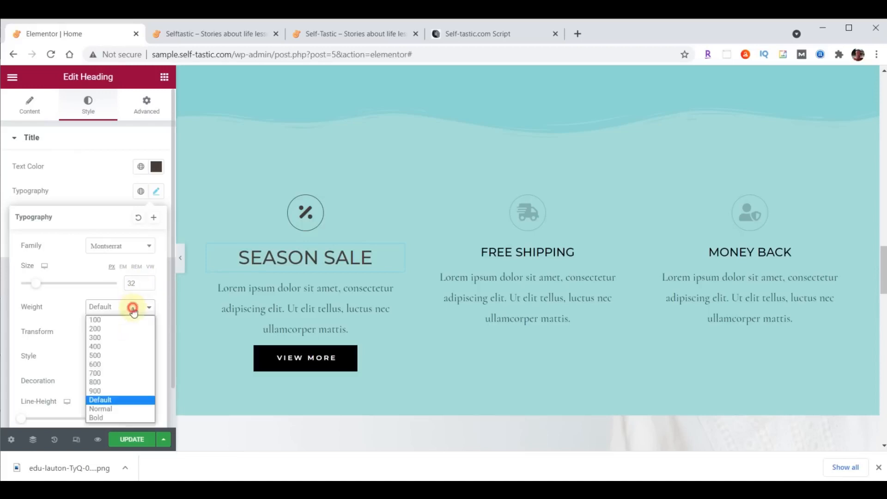
left_click(116, 338)
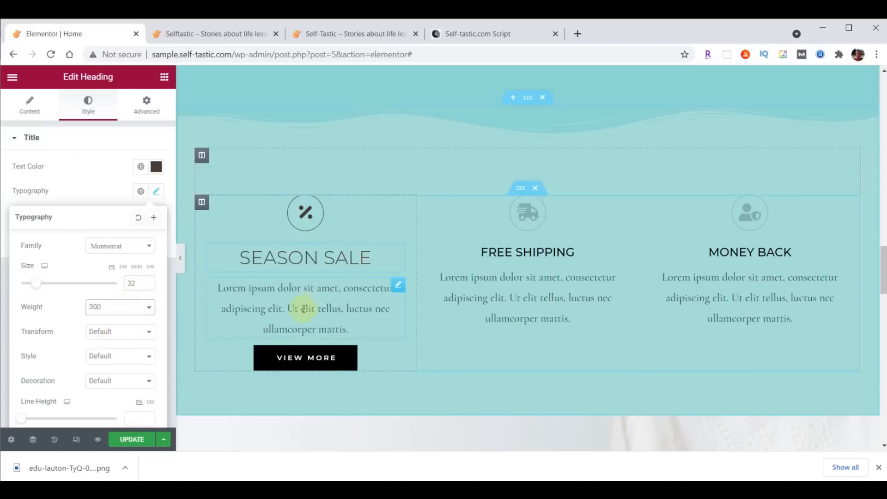
Justify the Season Sale paragraph text
left_click(400, 289)
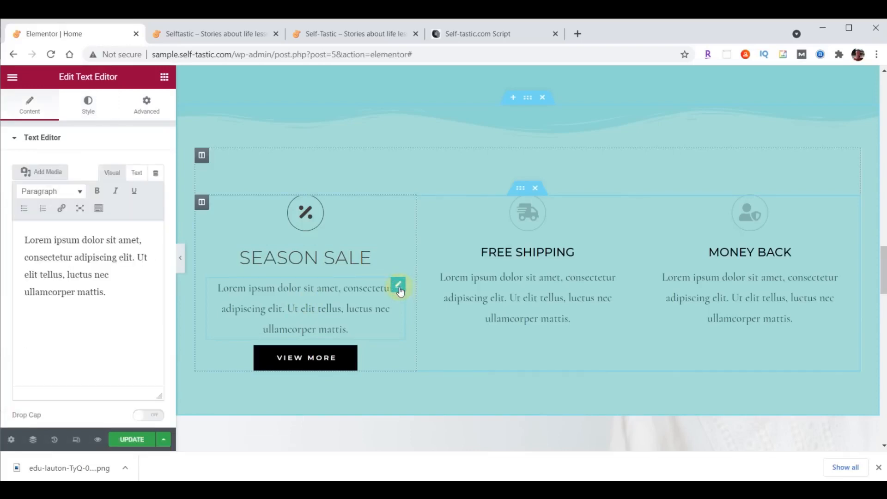
left_click(86, 110)
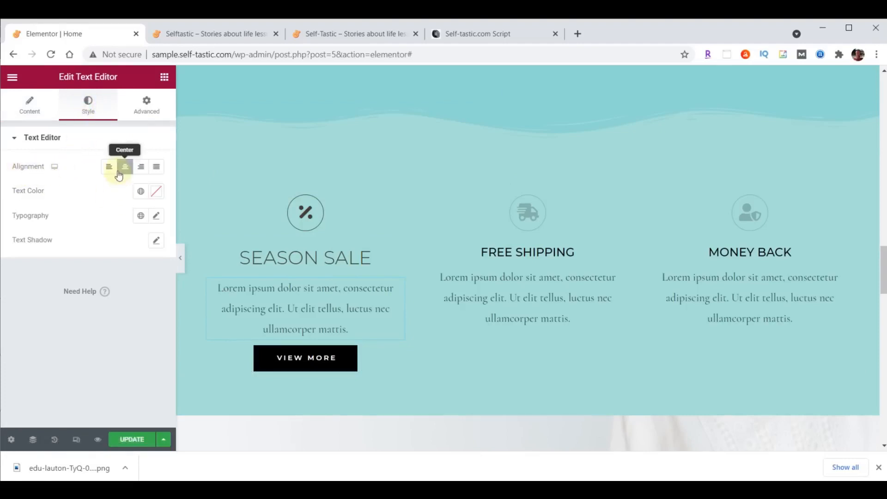
left_click(157, 167)
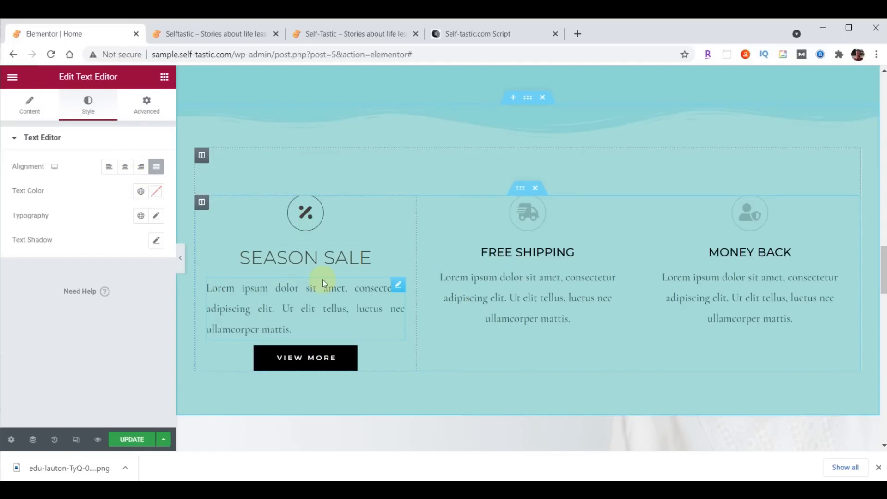
Set the paragraph font to Raleway, size 21, weight 200
left_click(157, 216)
left_click(128, 271)
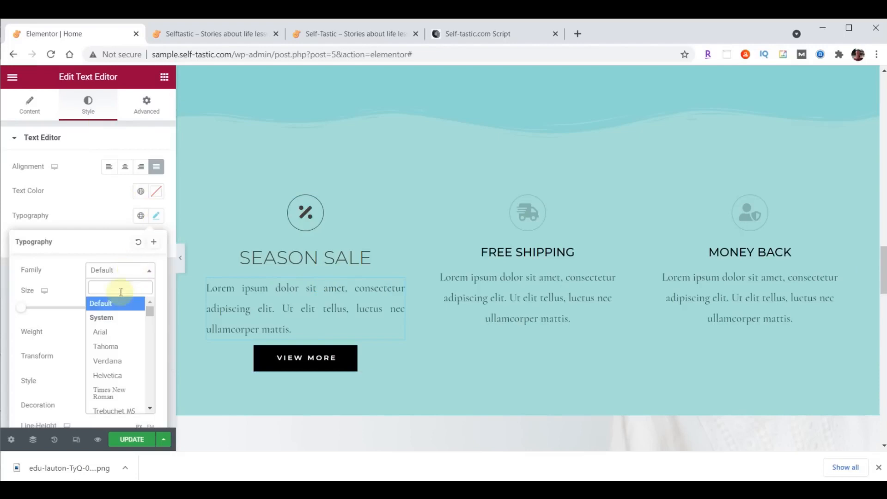
type("Rale")
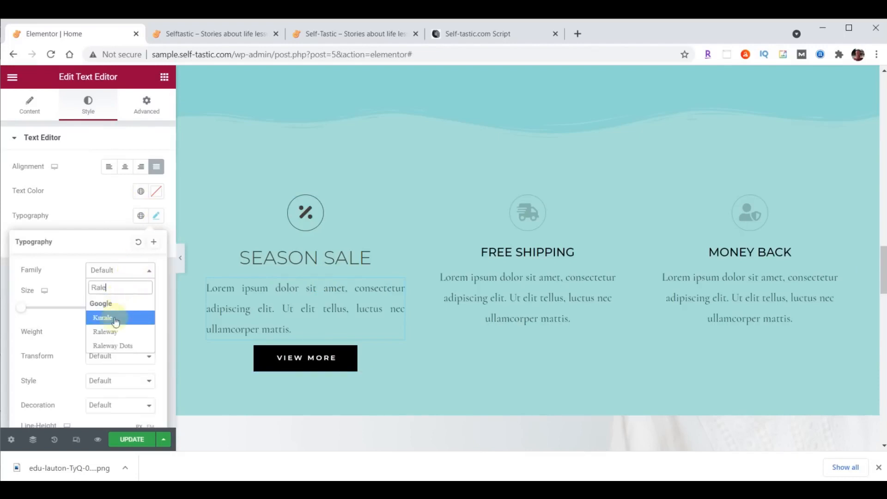
left_click(111, 333)
left_click(132, 308)
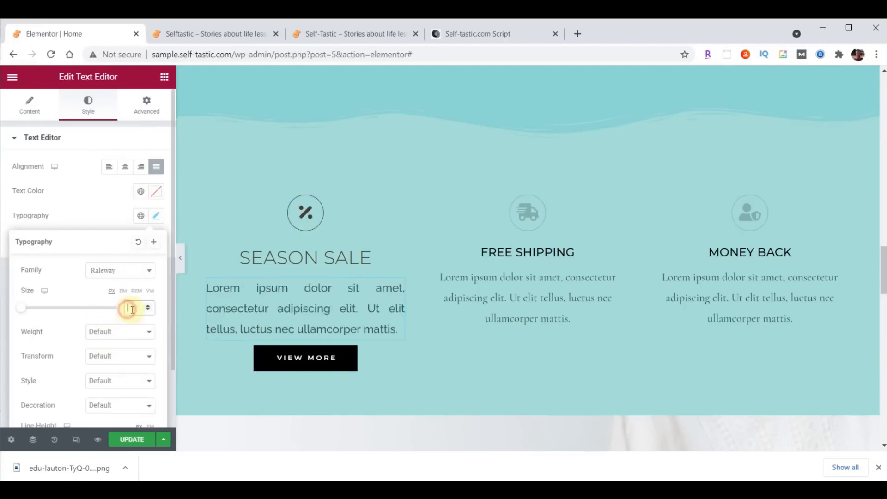
type("21")
left_click(124, 333)
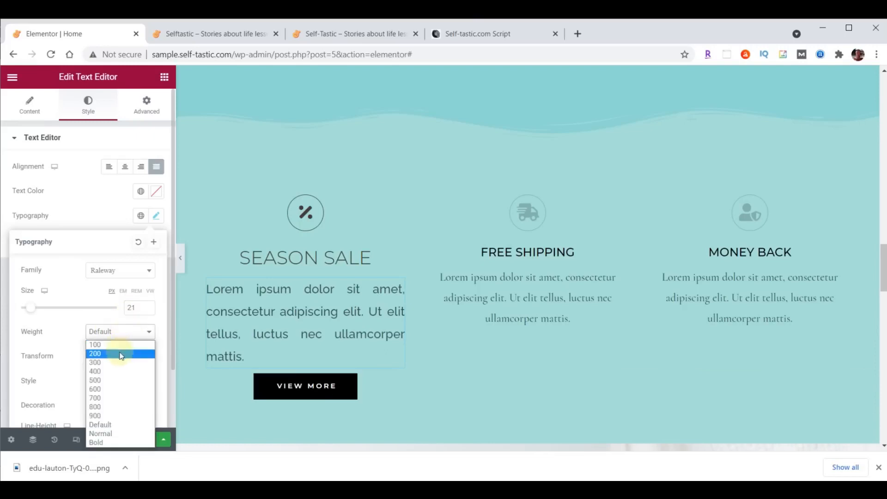
left_click(119, 353)
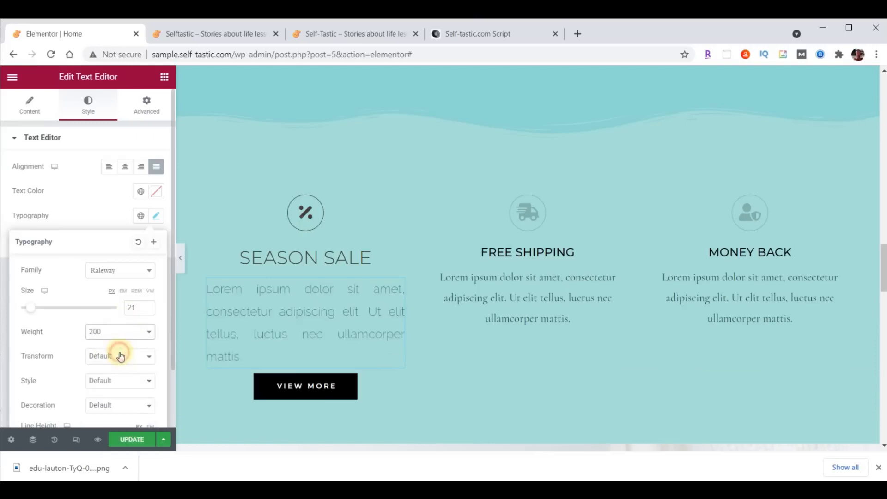
Color the paragraph text dark brown #473C31
left_click(157, 192)
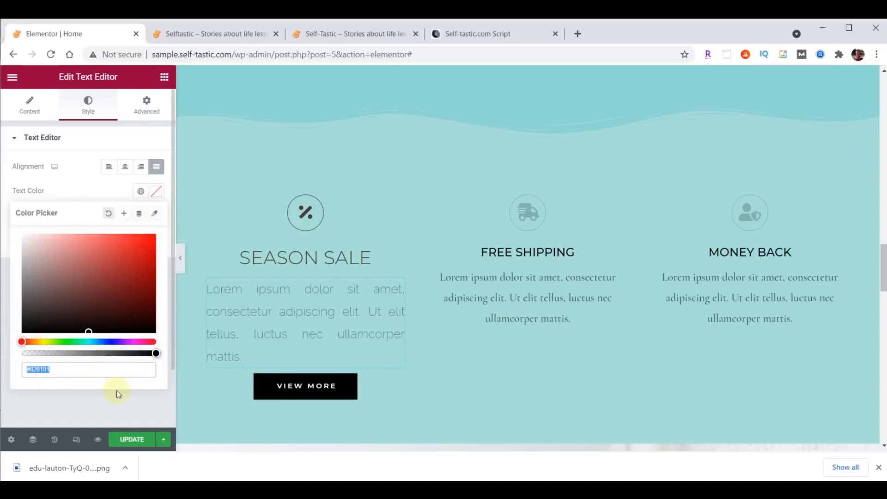
type("#473C31")
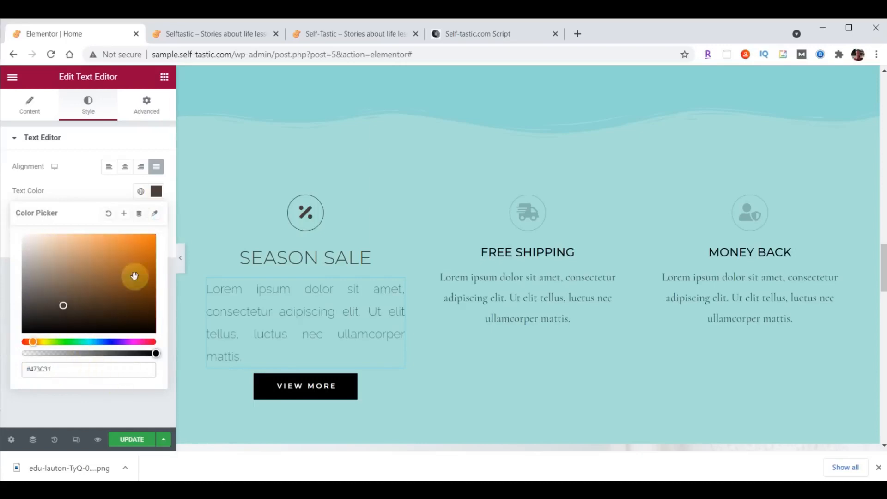
left_click(156, 191)
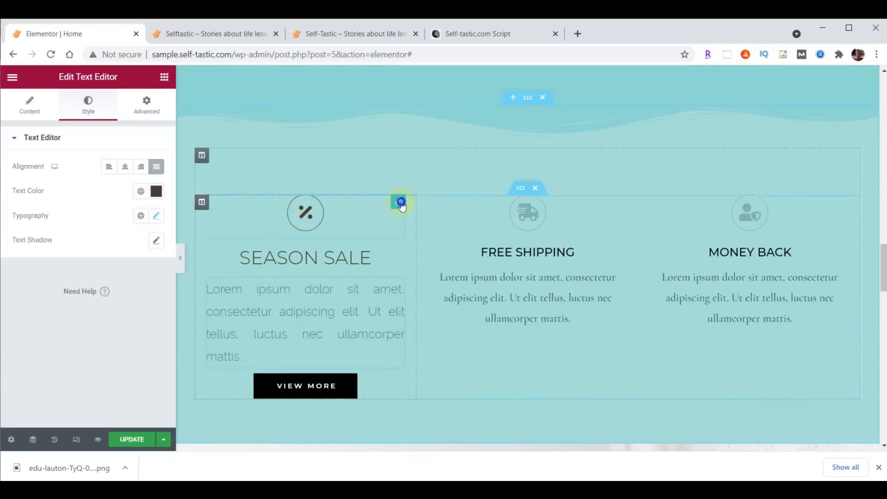
Copy the Season Sale icon and paste its style onto the Free Shipping and Money Back icons
right_click(402, 206)
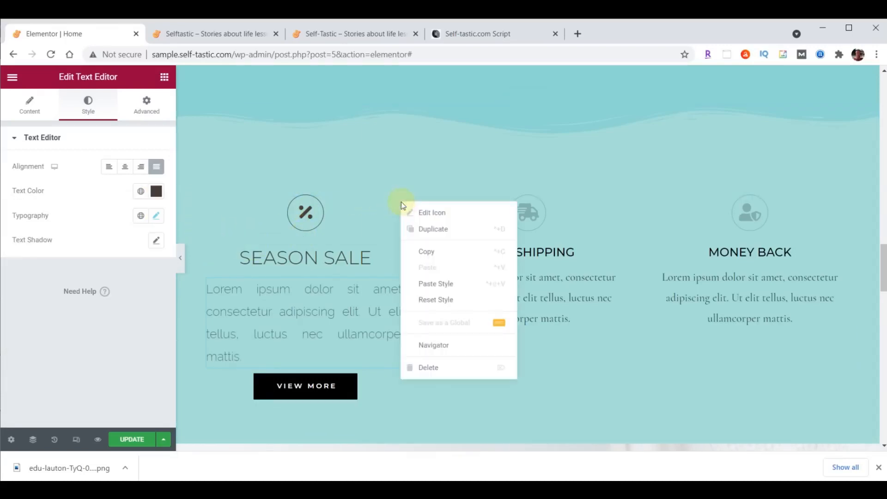
left_click(426, 252)
right_click(621, 206)
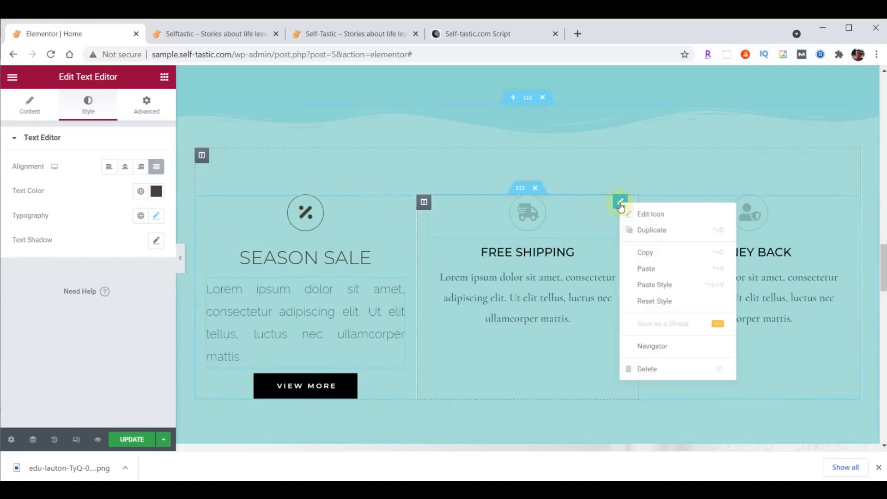
left_click(653, 284)
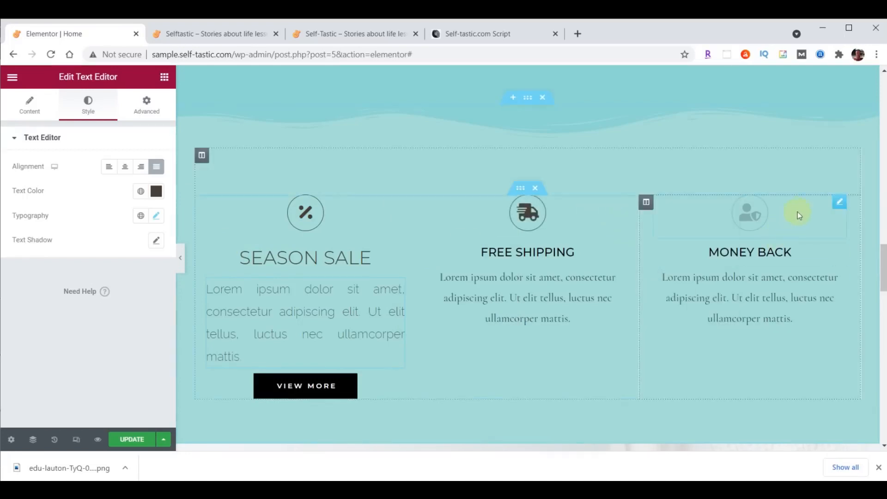
right_click(841, 210)
left_click(823, 286)
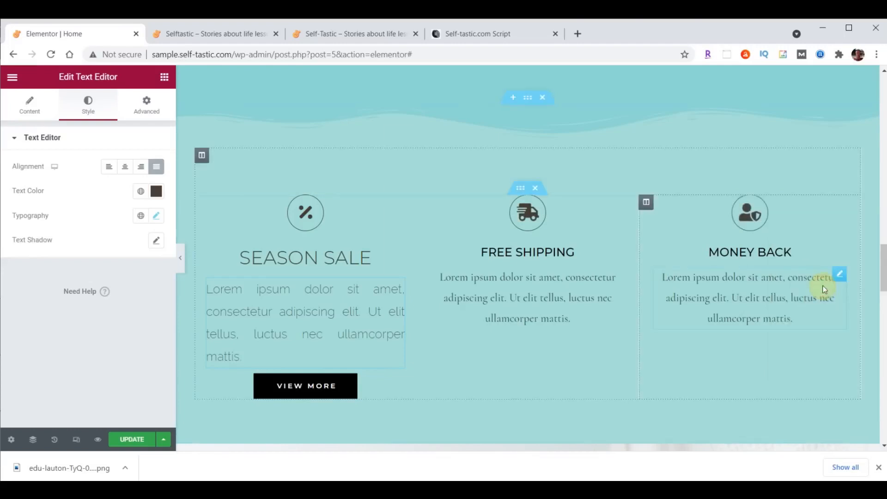
Paste the Season Sale heading style onto the Free Shipping and Money Back headings
left_click(344, 259)
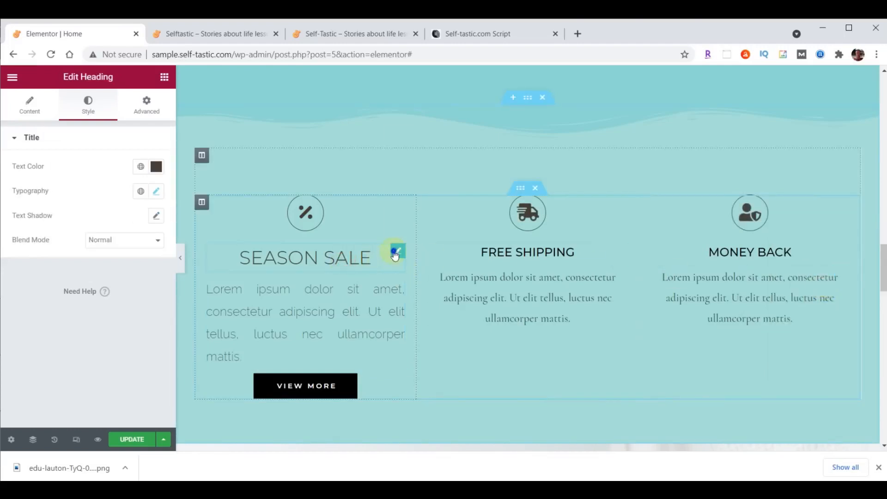
right_click(395, 252)
left_click(417, 302)
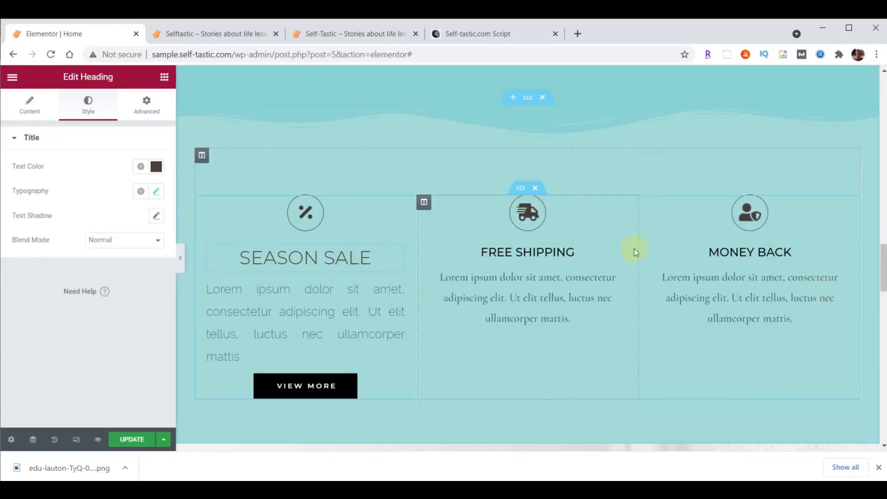
right_click(621, 253)
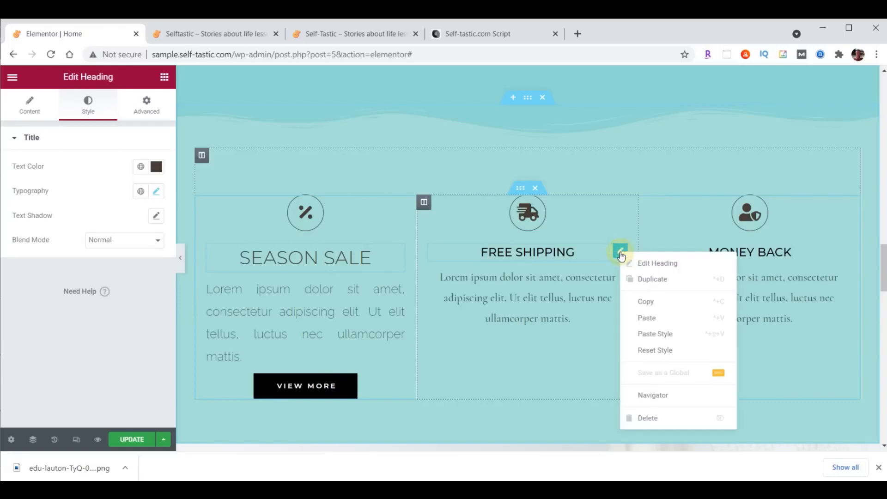
left_click(660, 333)
right_click(839, 260)
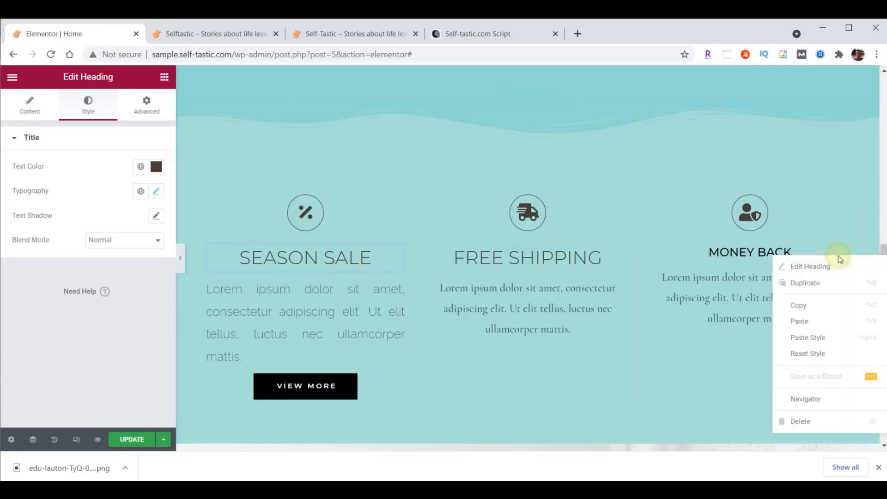
left_click(828, 339)
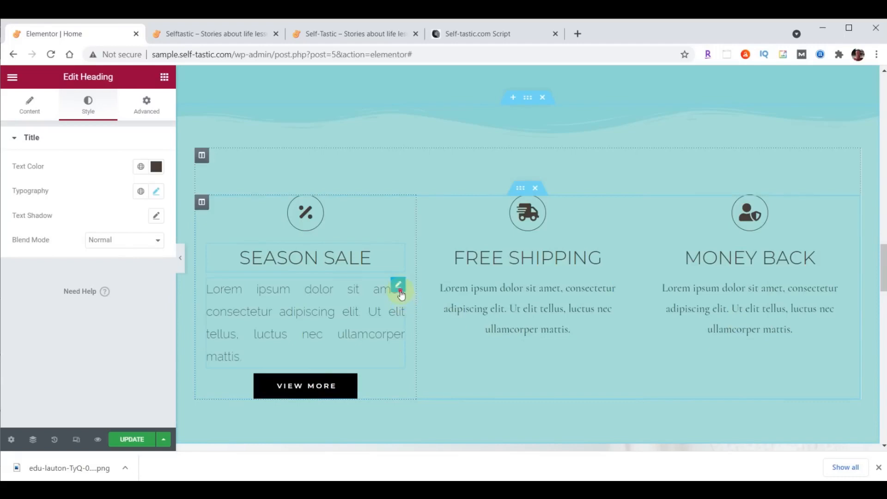
Paste the Season Sale description style onto the Free Shipping and Money Back descriptions
left_click(398, 284)
right_click(401, 291)
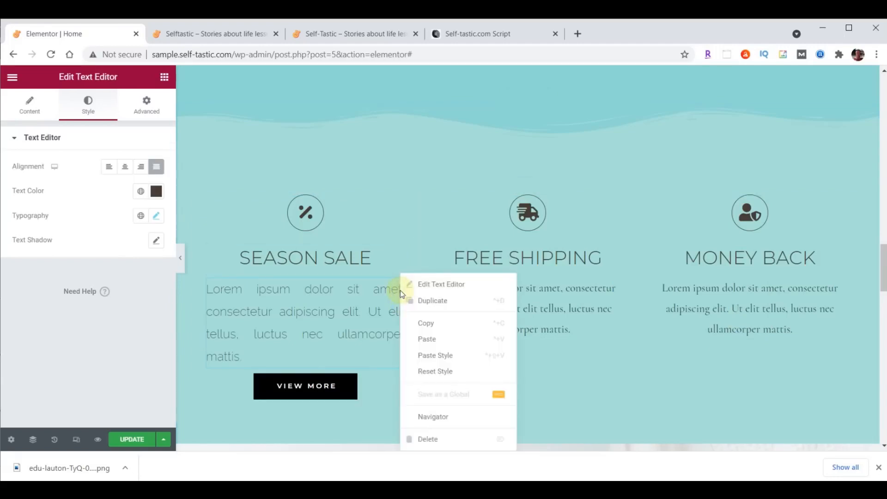
left_click(425, 320)
right_click(619, 283)
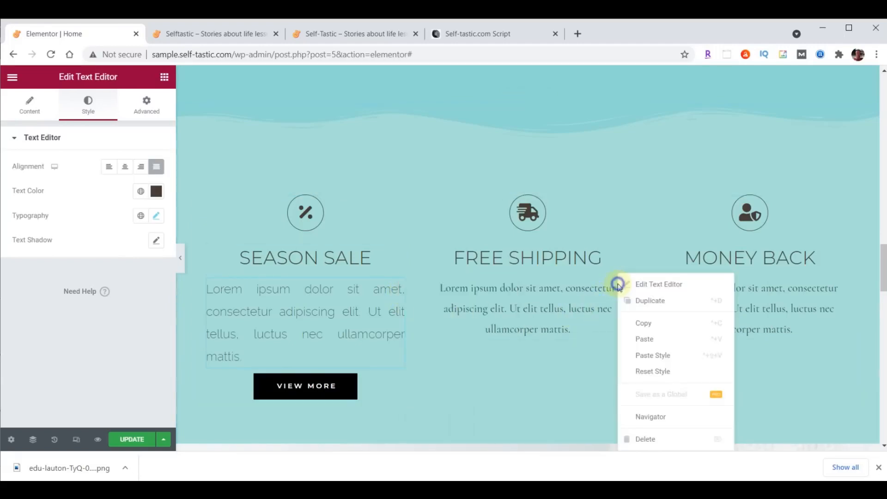
left_click(662, 357)
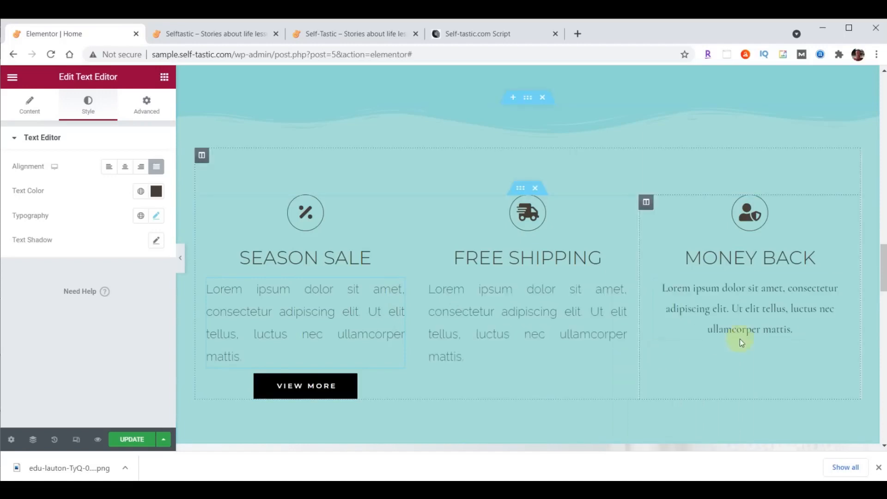
right_click(838, 290)
left_click(838, 354)
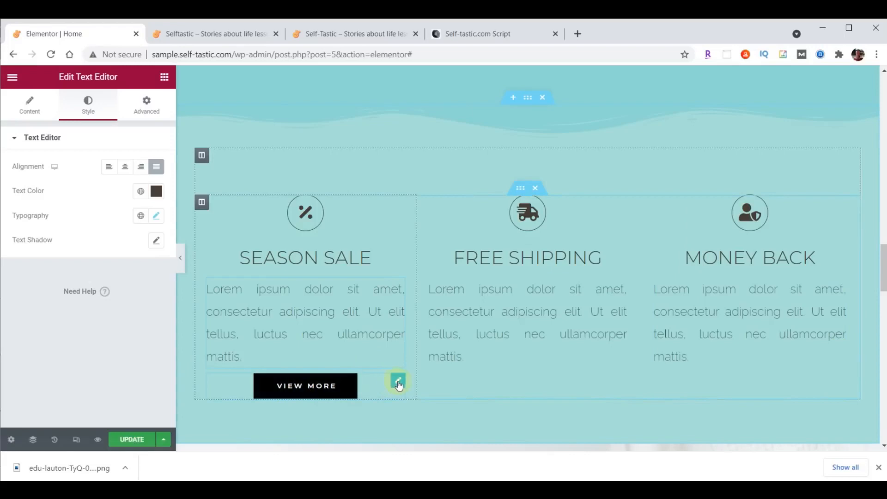
Set the VIEW MORE button's background colour to dark grey #333333 under Style
left_click(398, 382)
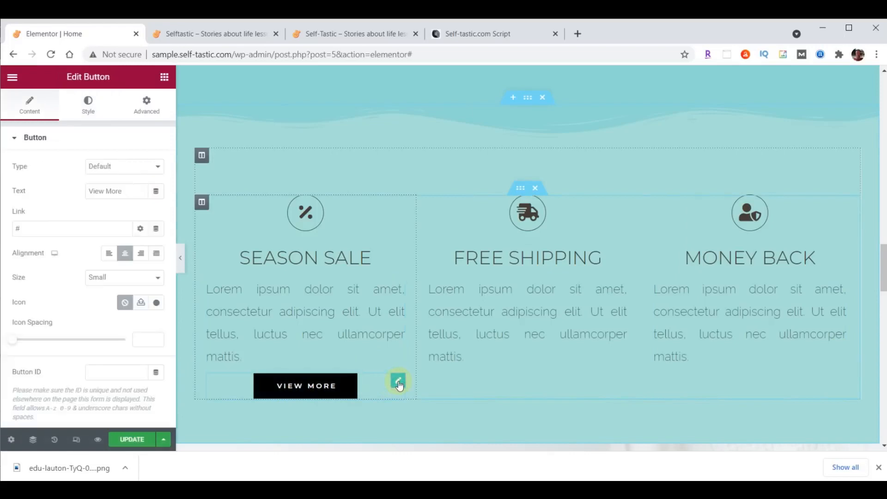
left_click(83, 101)
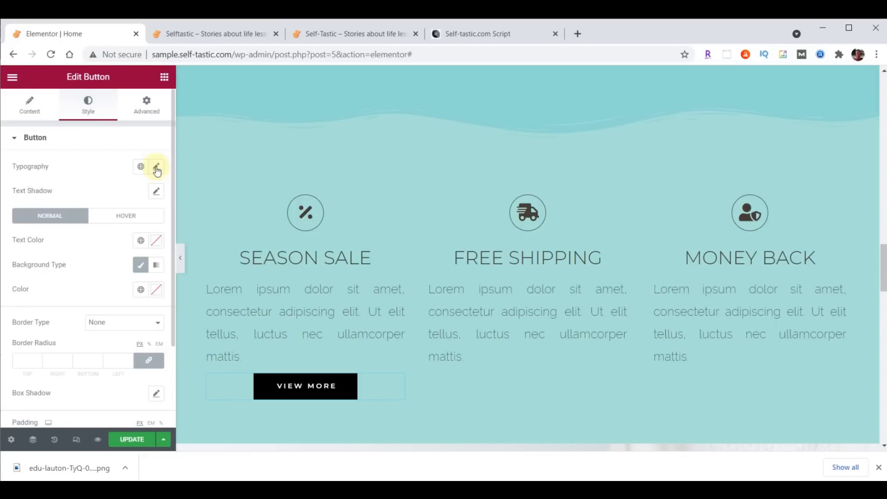
left_click(157, 289)
key("ctrl+v")
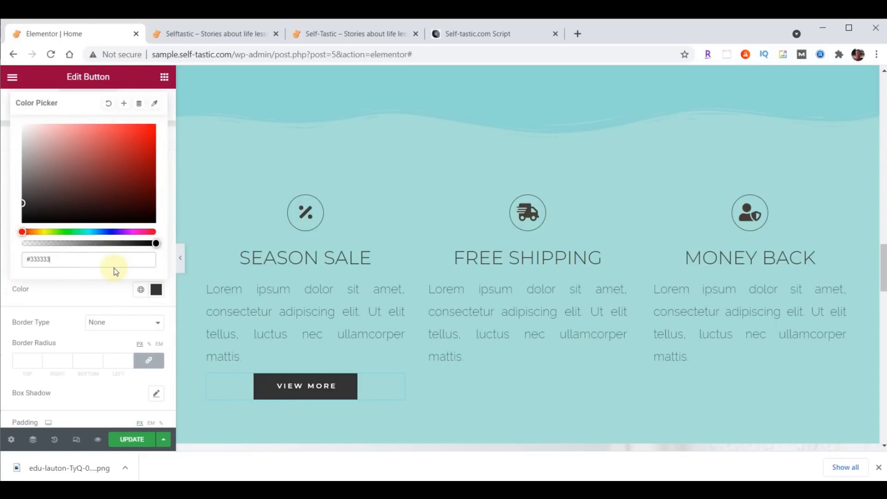
left_click(155, 290)
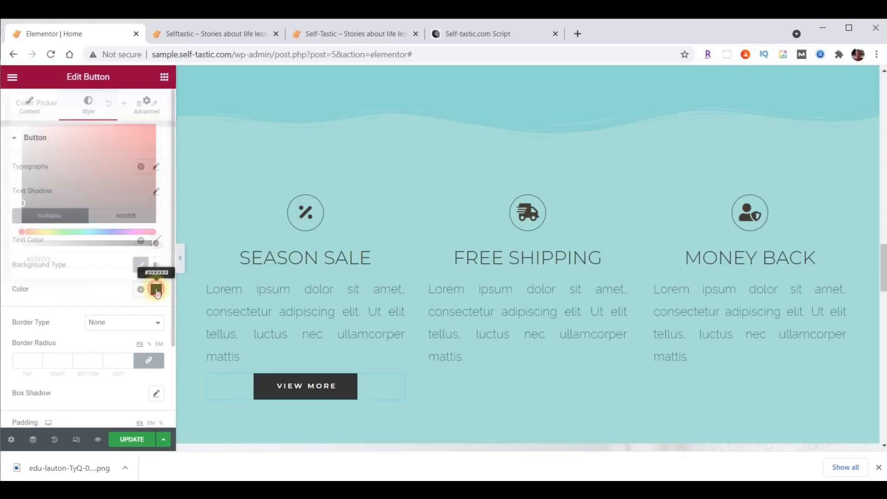
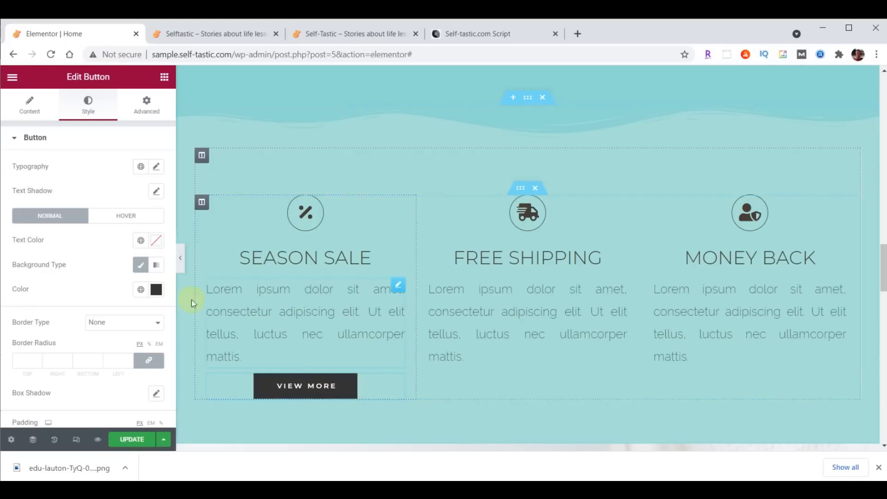
Set the VIEW MORE button's Hover Animation to Grow in its Hover style state
left_click(126, 217)
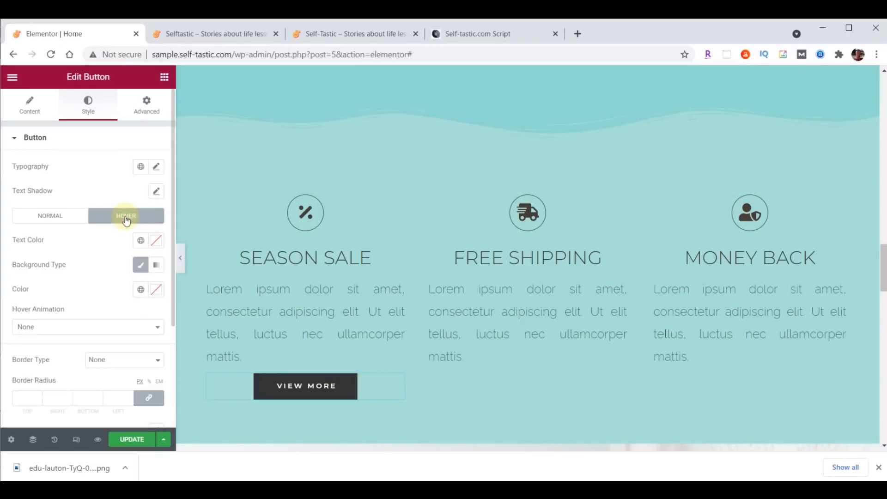
left_click(109, 328)
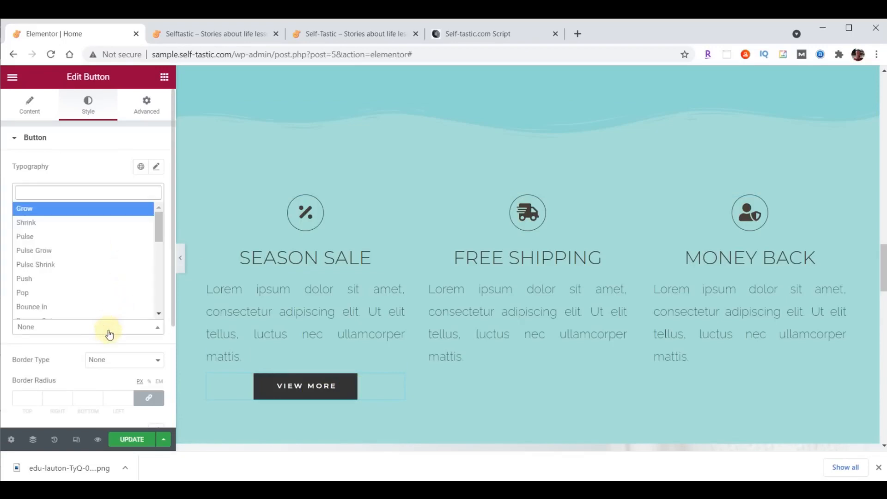
left_click(84, 208)
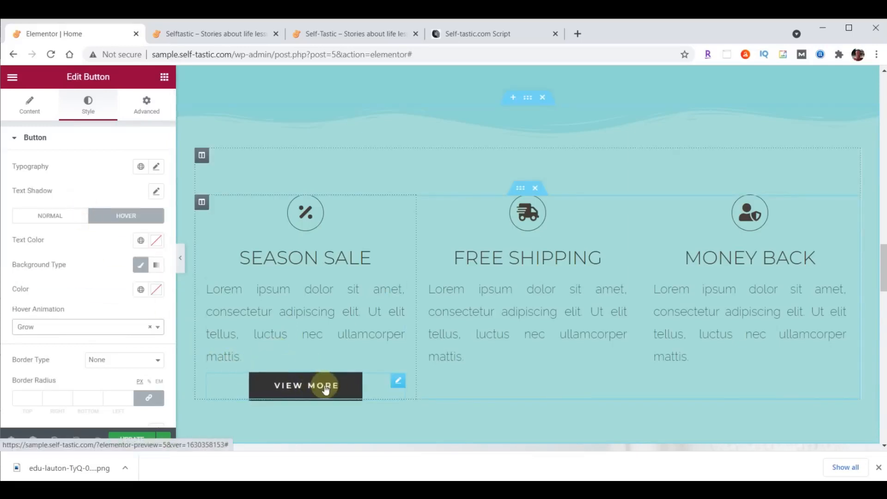
Duplicate the VIEW MORE button twice and move the copies into the Free Shipping and Money Back columns
right_click(398, 380)
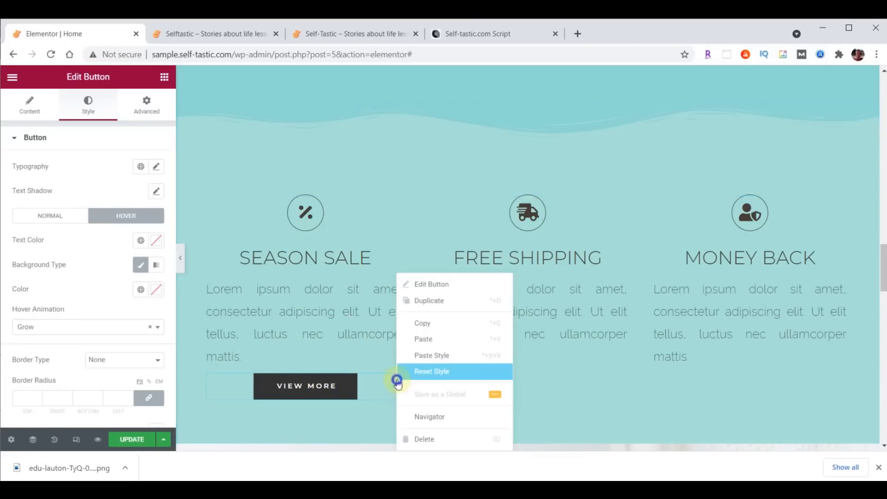
left_click(426, 319)
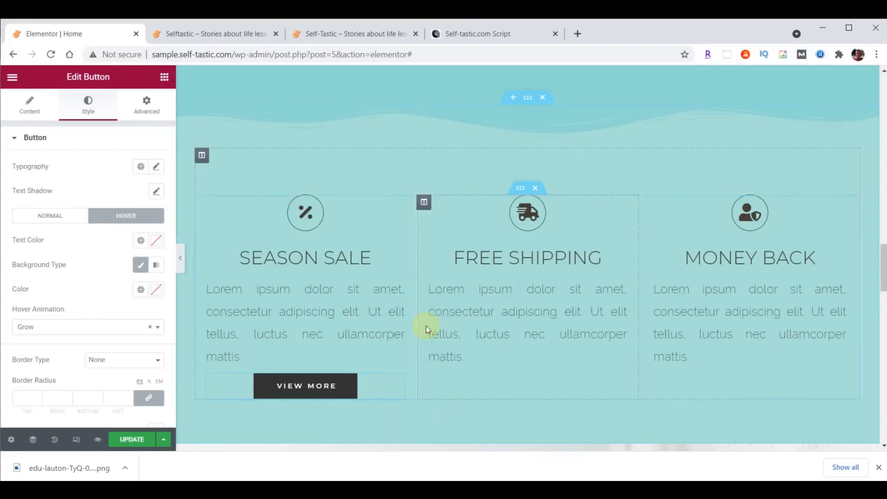
right_click(396, 380)
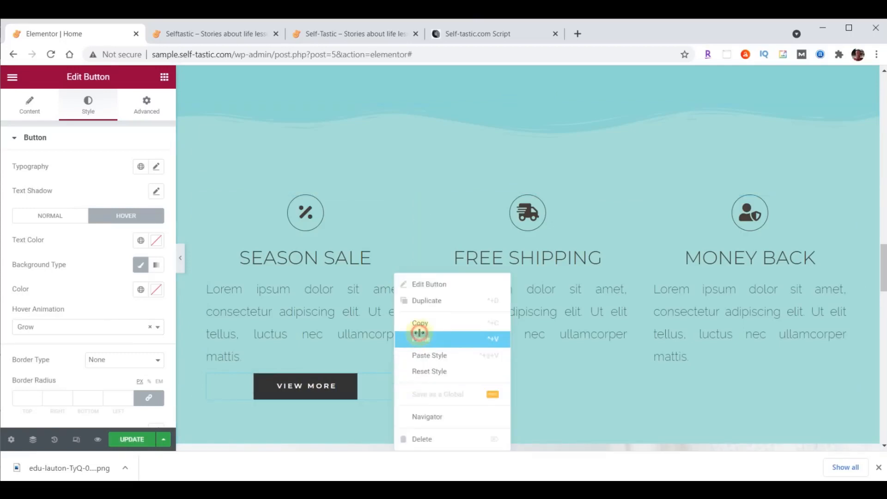
left_click(420, 338)
right_click(400, 378)
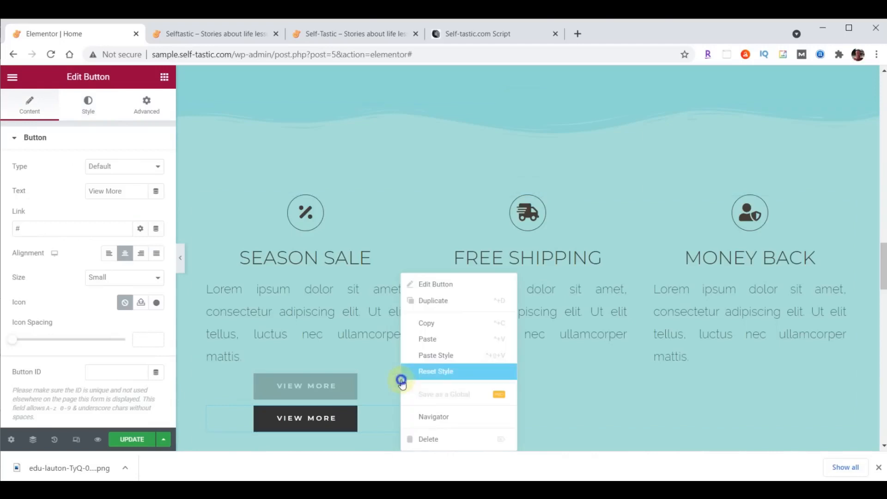
left_click(429, 345)
left_click_drag(396, 384, 514, 364)
left_click_drag(400, 383, 723, 374)
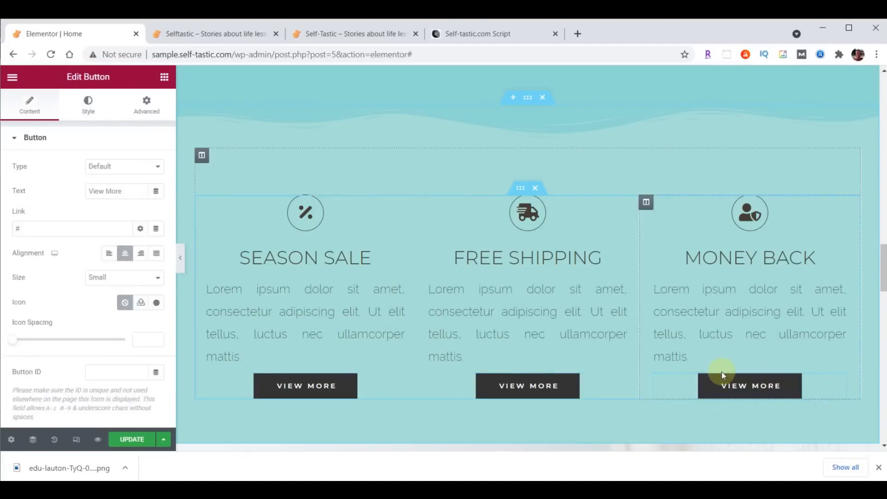
left_click_drag(884, 267, 884, 275)
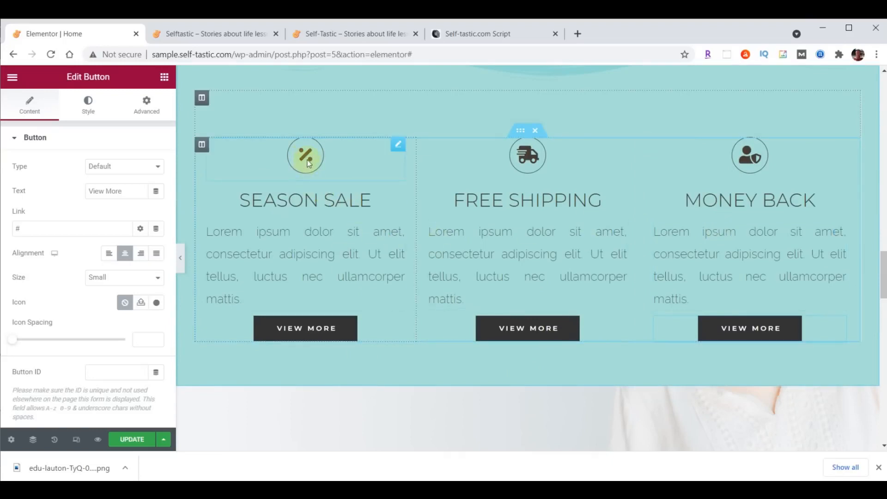
Replace the Season Sale icon with the solid Heart icon from the Icon Library
left_click(399, 146)
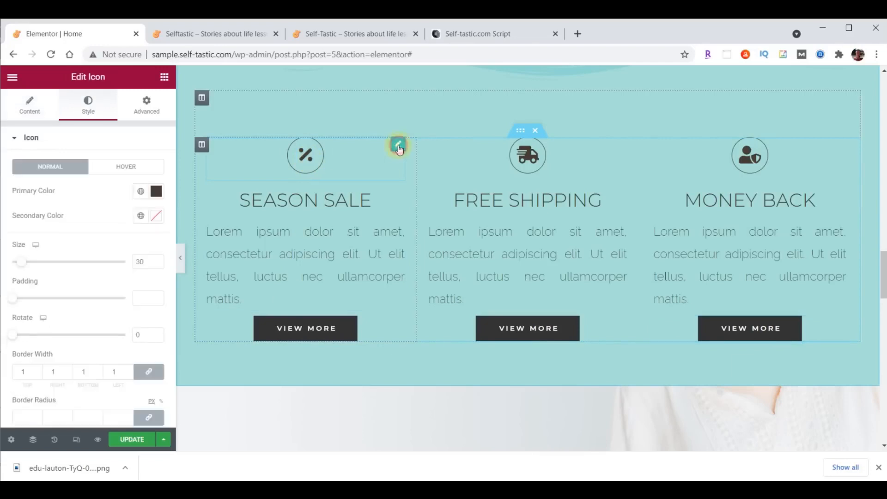
left_click(30, 105)
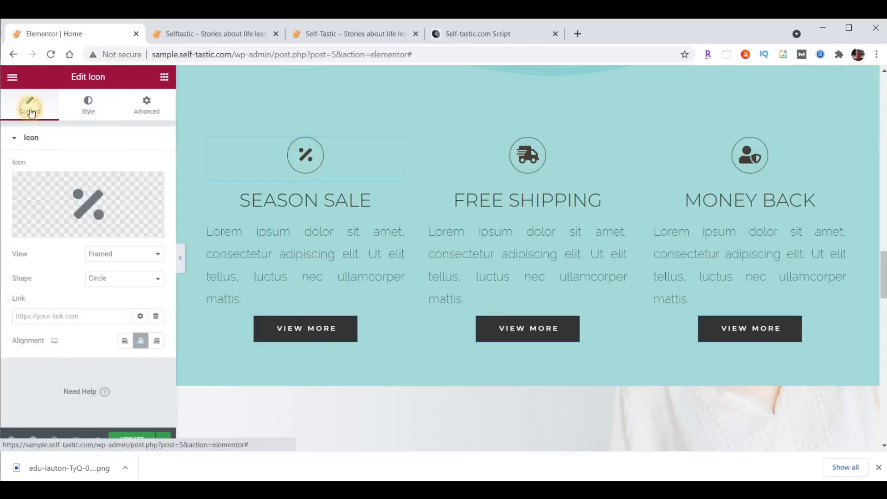
left_click(90, 199)
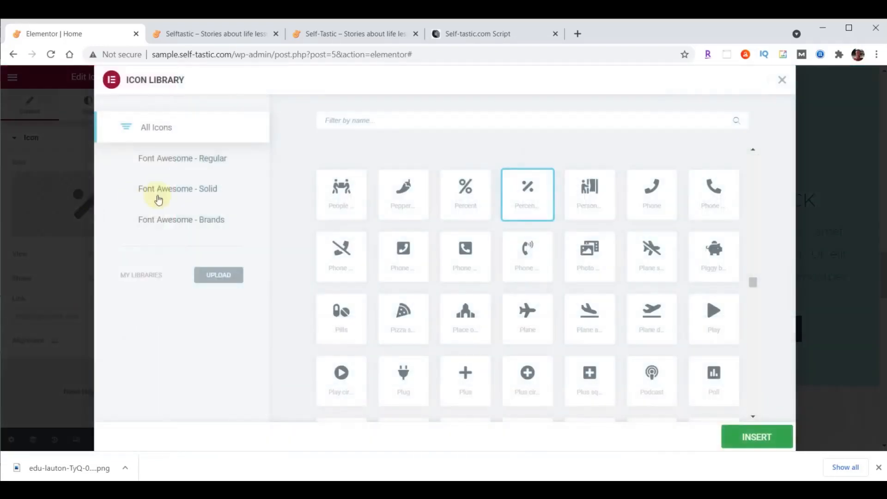
left_click(350, 120)
type("Heart")
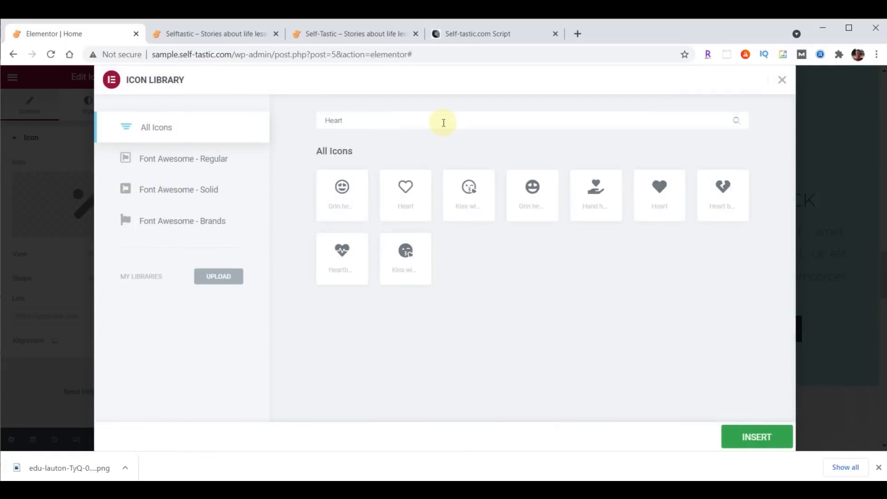
left_click(662, 190)
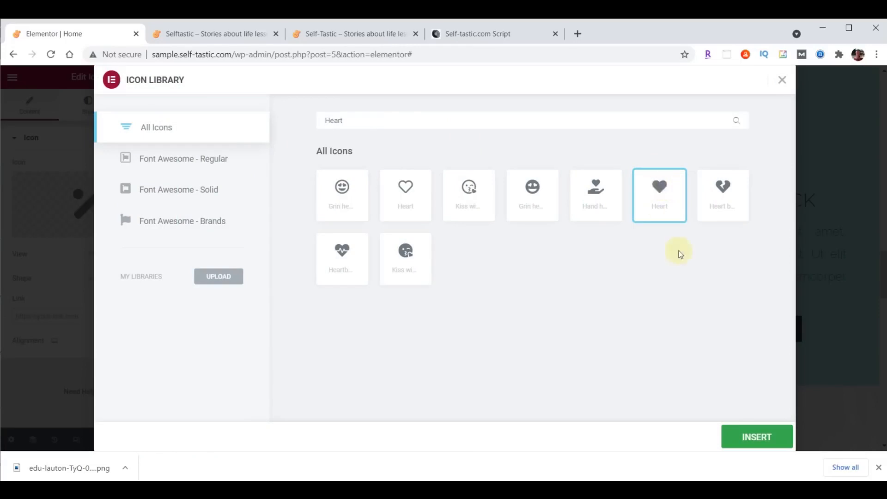
double_click(660, 190)
Replace the Free Shipping truck icon with a speech-bubble comment icon
left_click(530, 155)
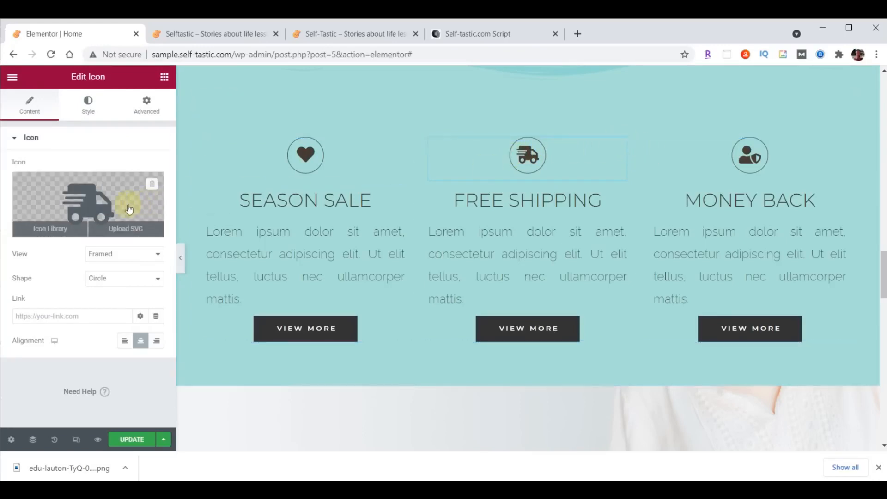
left_click(88, 201)
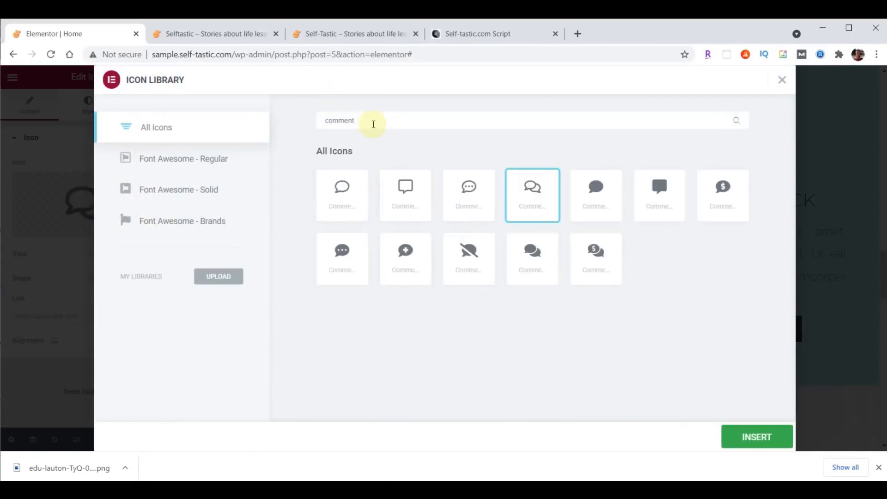
left_click(469, 183)
left_click(755, 439)
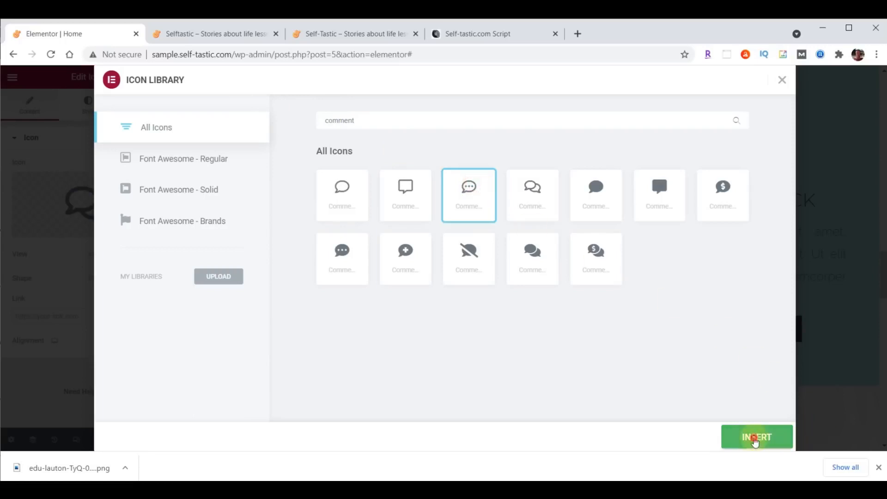
Replace the Money Back icon with the circled question mark icon
left_click(753, 158)
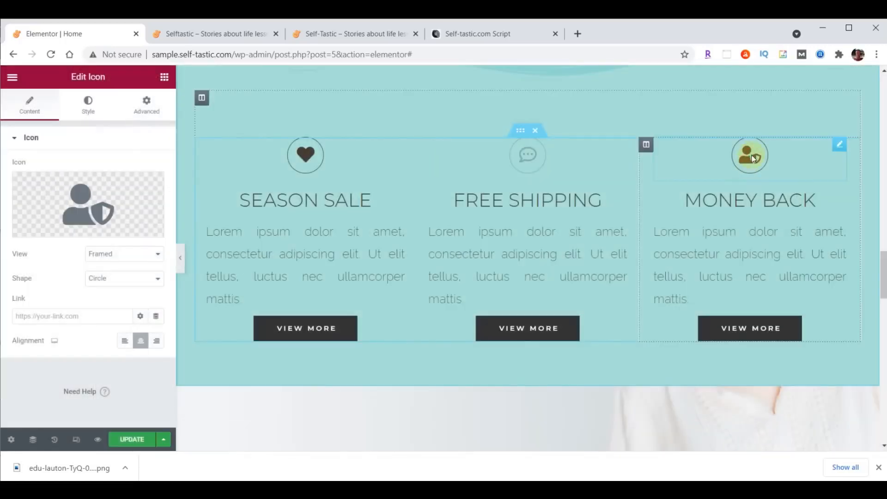
left_click(84, 203)
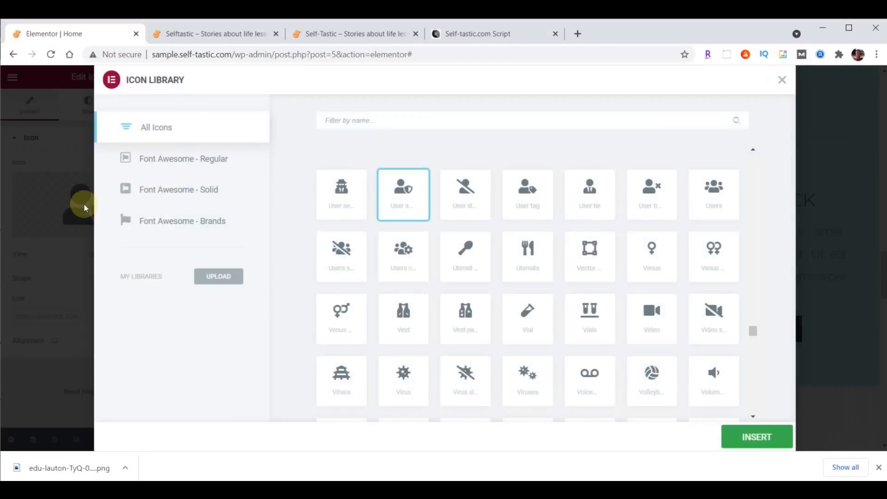
left_click(409, 120)
type("Question")
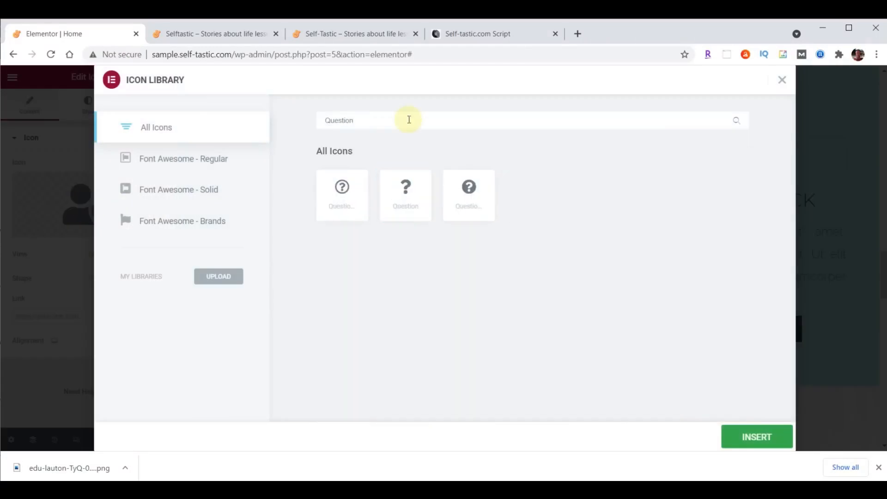
left_click(339, 187)
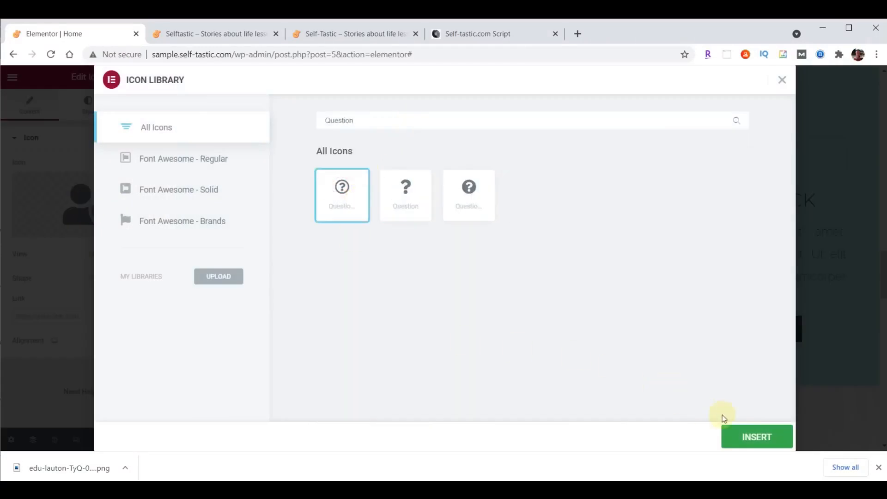
left_click(753, 437)
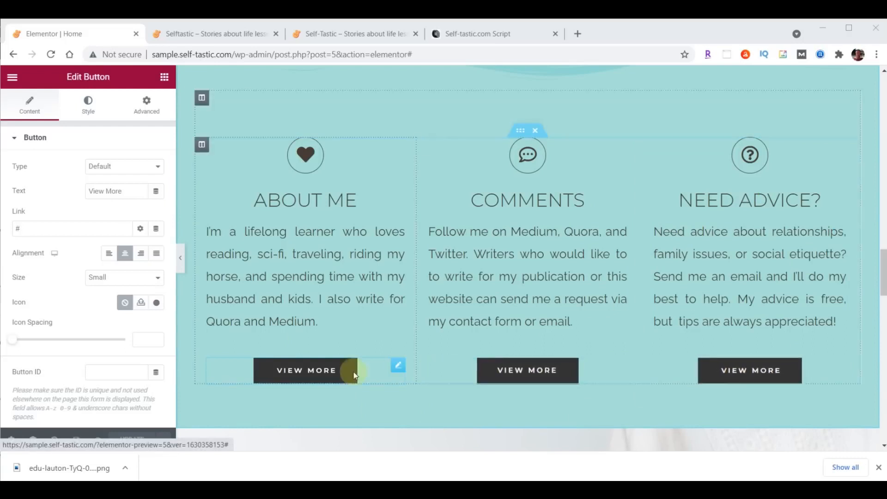
Relabel the About Me button 'Learn More' and link it to /about/
left_click(325, 379)
left_click_drag(125, 191, 61, 198)
type("Learn More")
double_click(62, 227)
type("/about/")
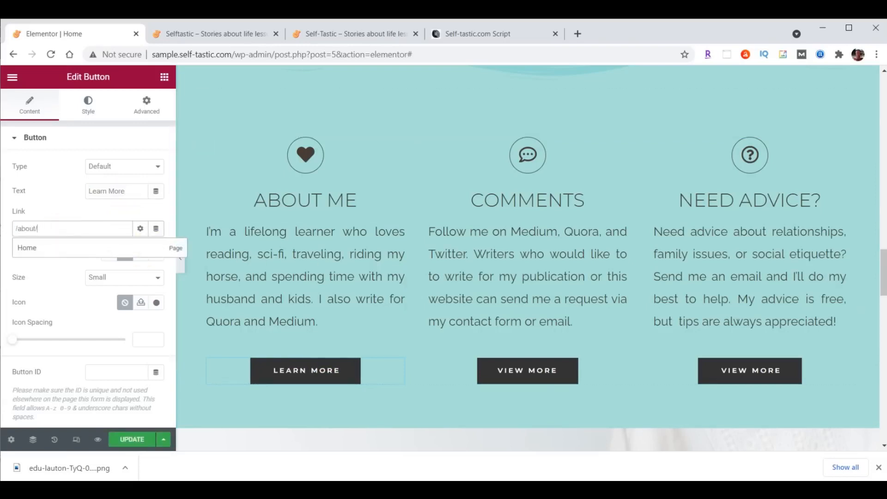
Relabel the Comments button 'Contact Me' and replace its # link with the contact link
left_click(532, 370)
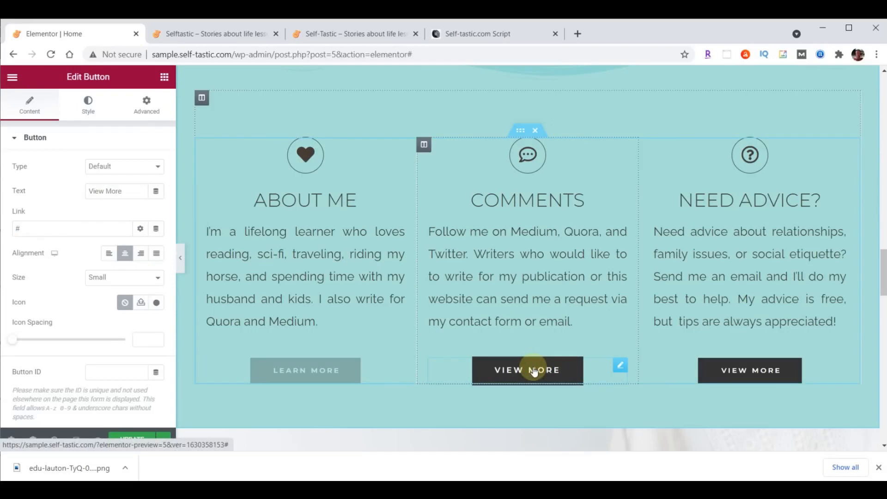
left_click_drag(129, 189, 58, 193)
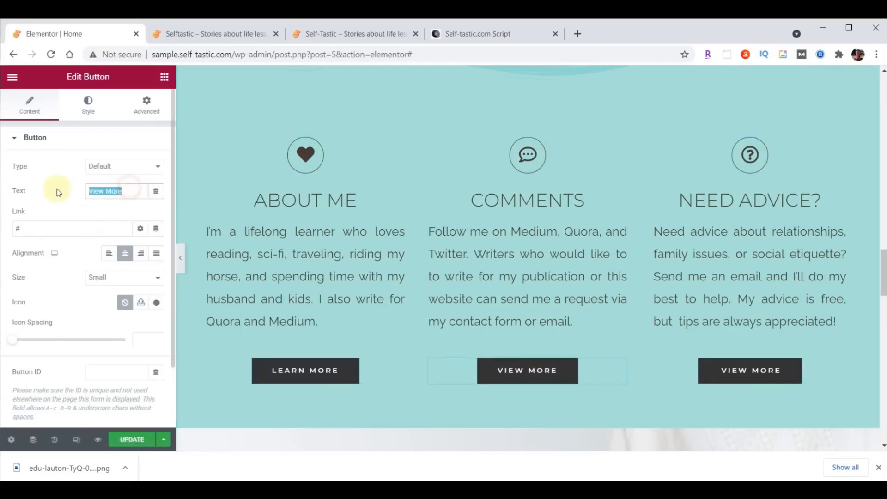
type("Contact Me")
left_click(54, 228)
key("BackSpace")
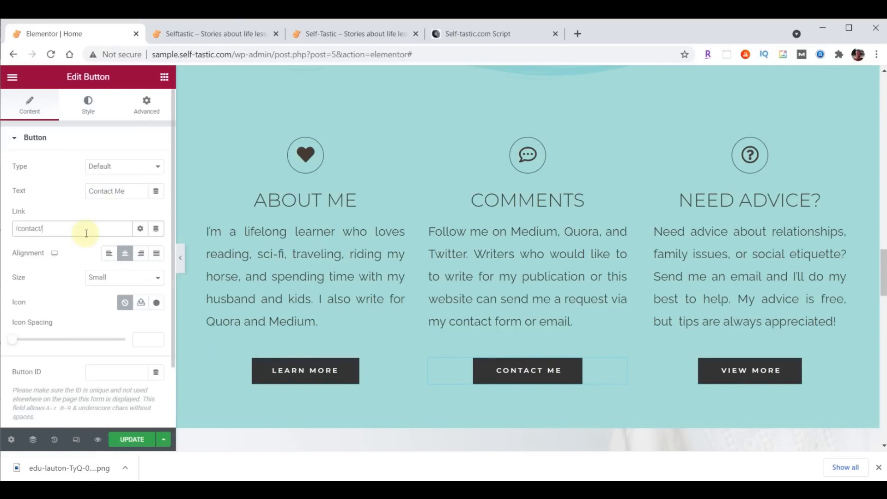
Relabel the Need Advice button 'Tips Here' with the PayPal tips link, then save the page
left_click(736, 373)
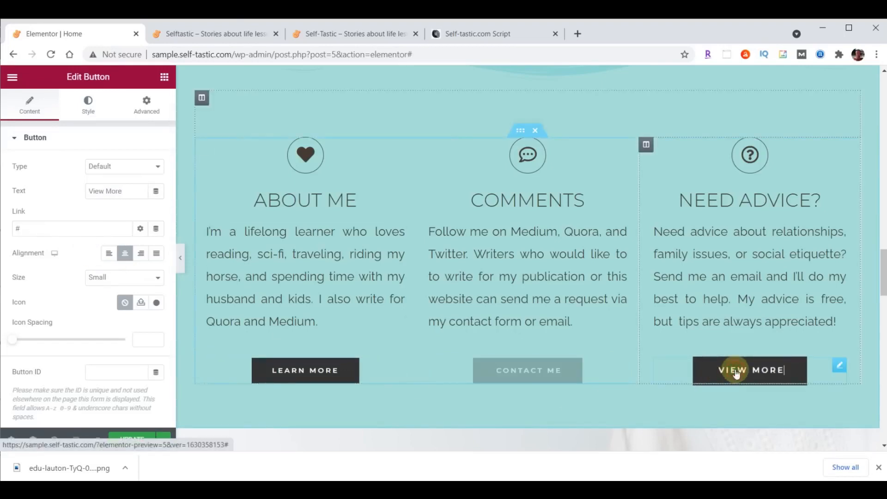
left_click_drag(130, 191, 73, 191)
type("Tips Here")
left_click(39, 228)
type("https://paypal.me/TipsHere")
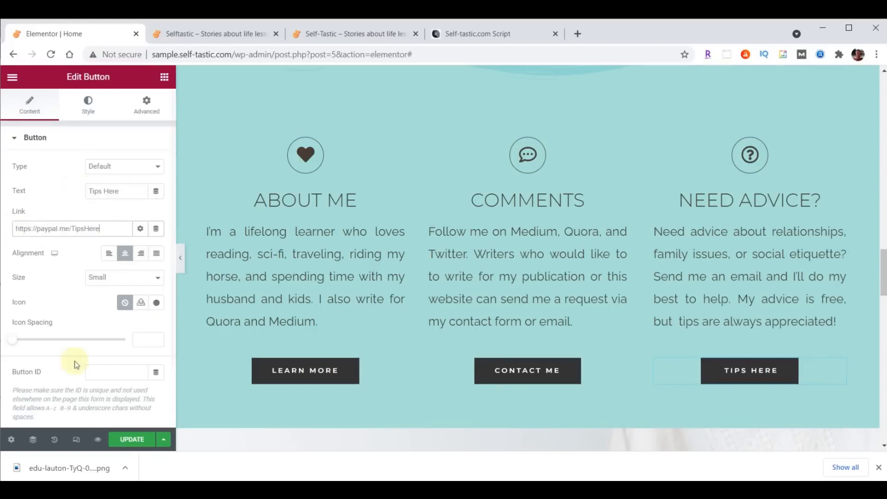
left_click(132, 439)
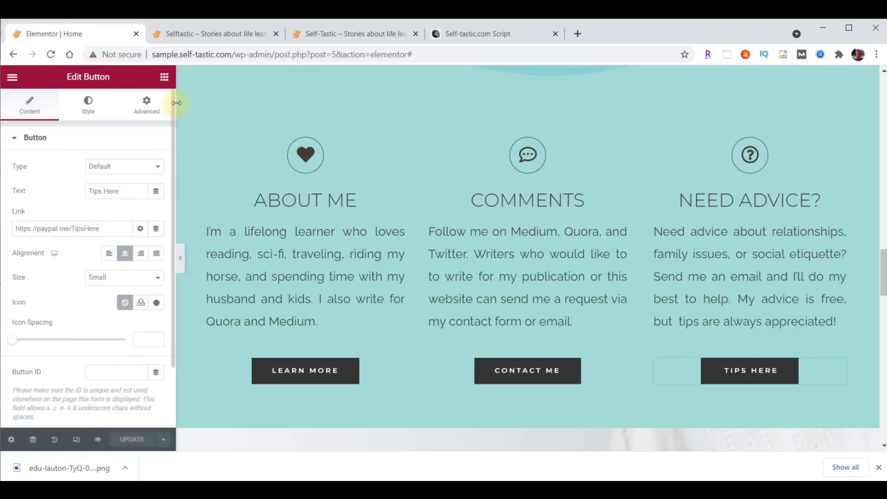
left_click(218, 38)
Reload the live home page and scroll down to check the LEARN MORE, CONTACT ME and TIPS HERE buttons
left_click(51, 54)
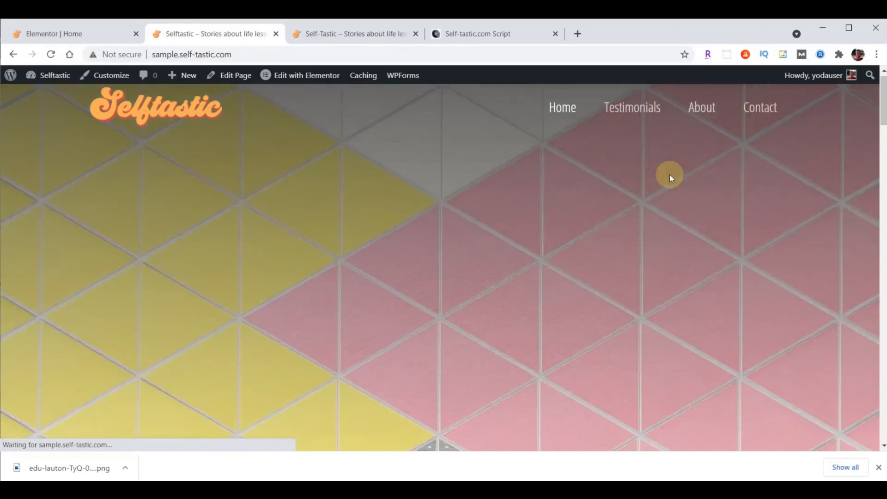
scroll(670, 175, "down", 20)
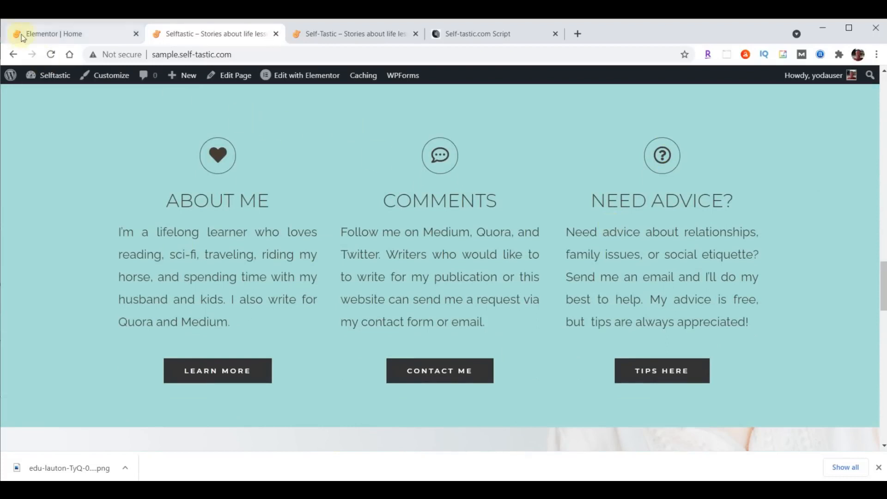
left_click(61, 37)
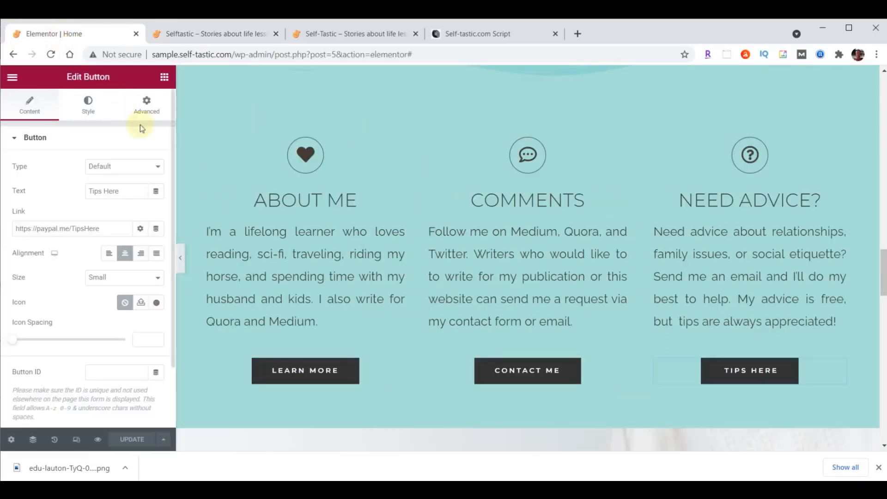
Give the About Me column a Fade In Left entrance animation
left_click(201, 147)
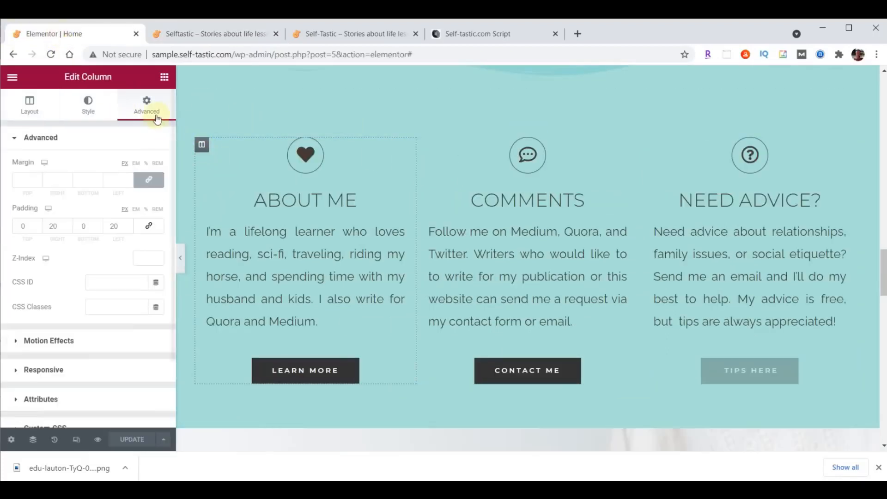
left_click(51, 341)
left_click(52, 209)
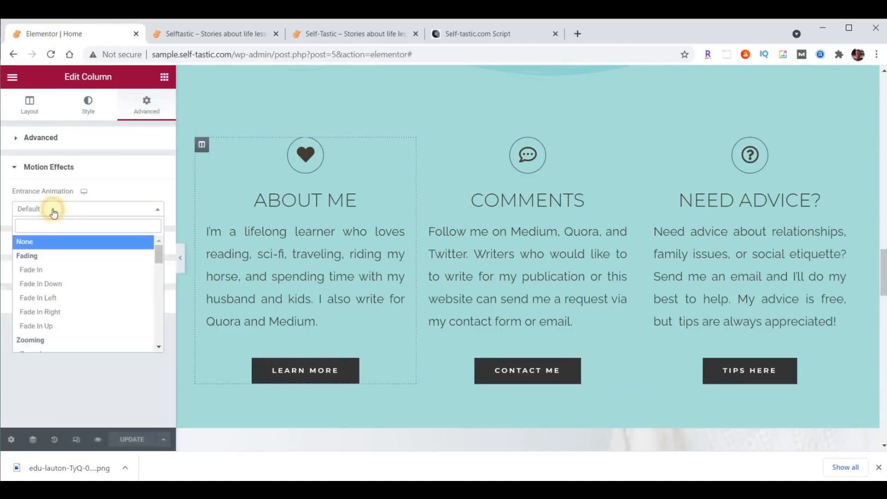
left_click(37, 299)
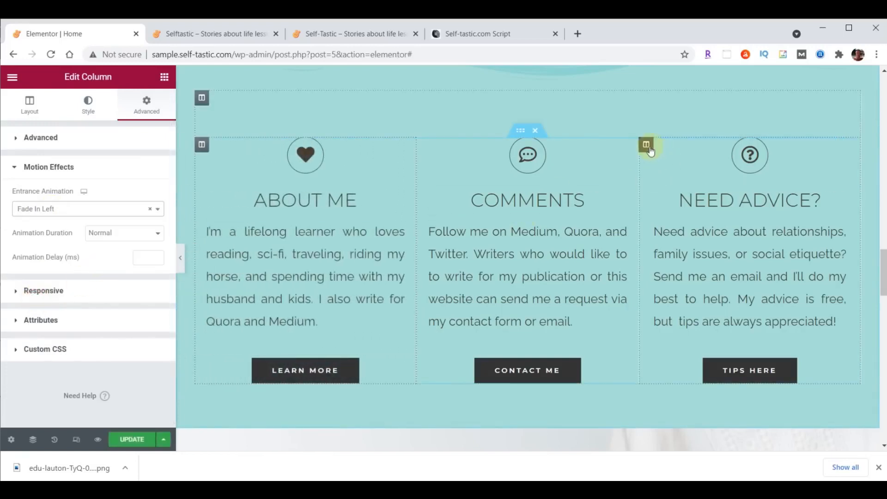
Give the Need Advice column a Fade In Right entrance animation
left_click(647, 147)
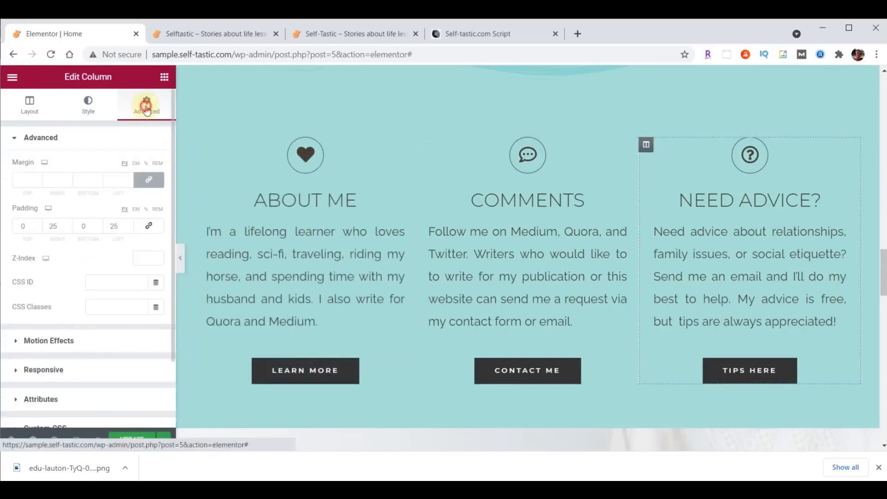
left_click(53, 341)
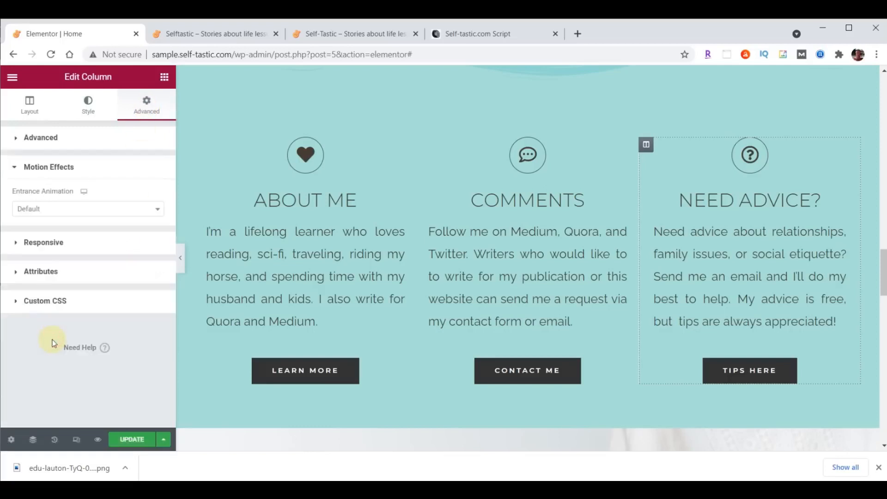
left_click(41, 212)
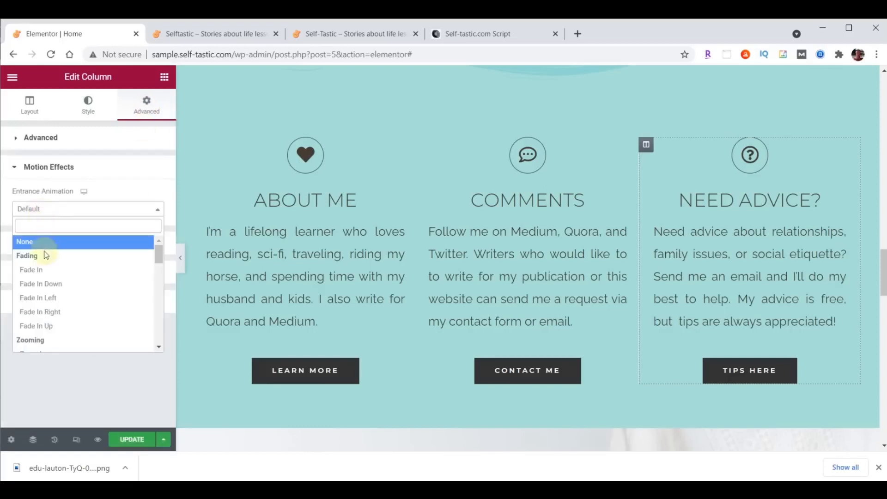
left_click(44, 312)
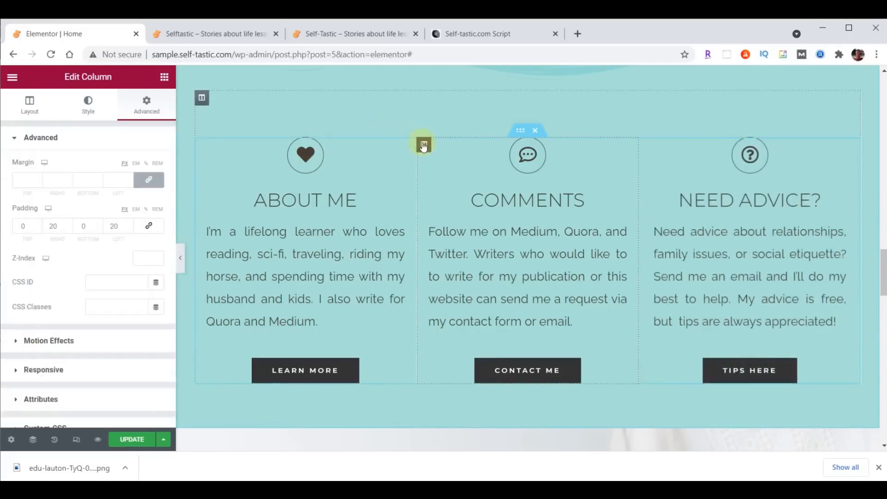
Give the Comments column a Zoom In entrance animation and save the page
left_click(62, 342)
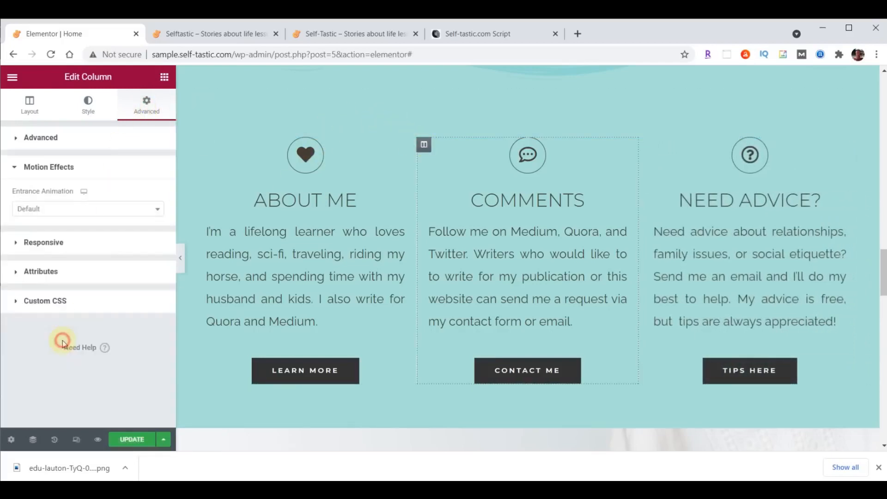
left_click(38, 211)
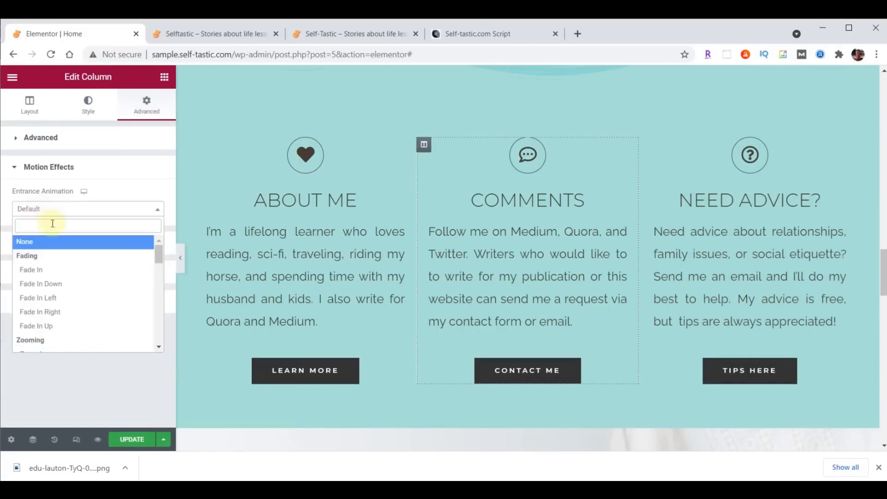
scroll(59, 250, "down", 2)
left_click(43, 294)
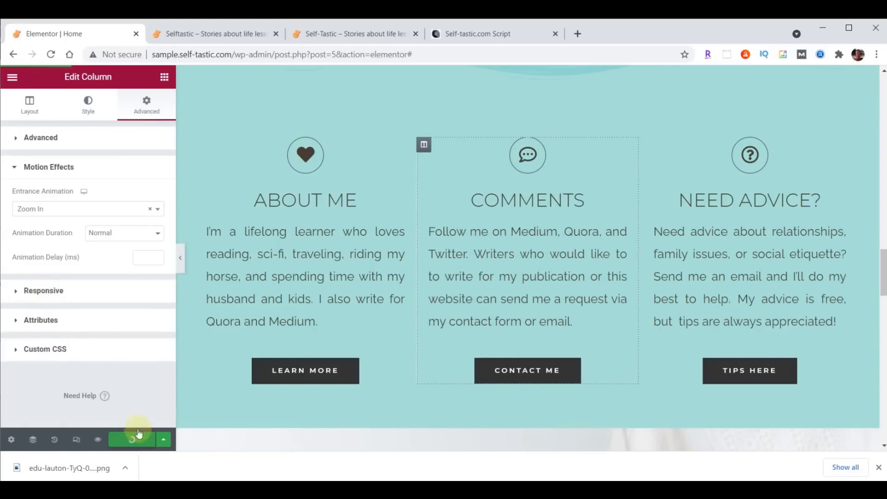
left_click(216, 37)
left_click(52, 56)
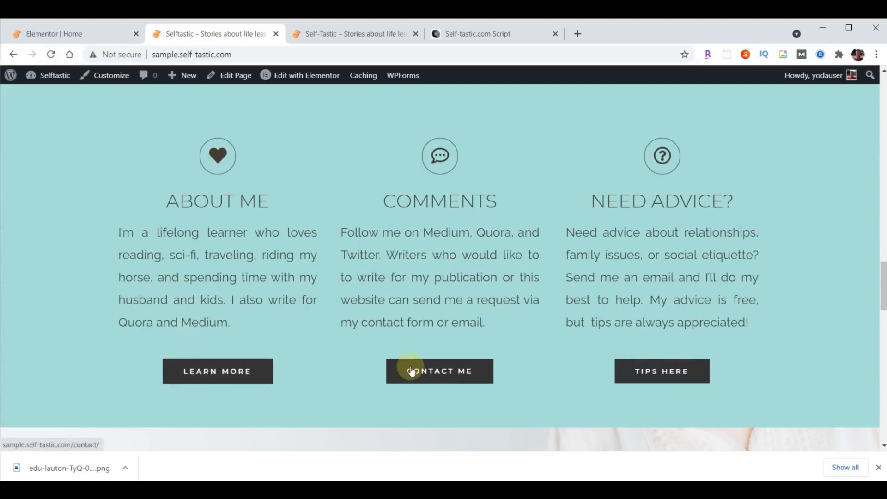
Compare the reloaded live home page against the original site
left_click(365, 33)
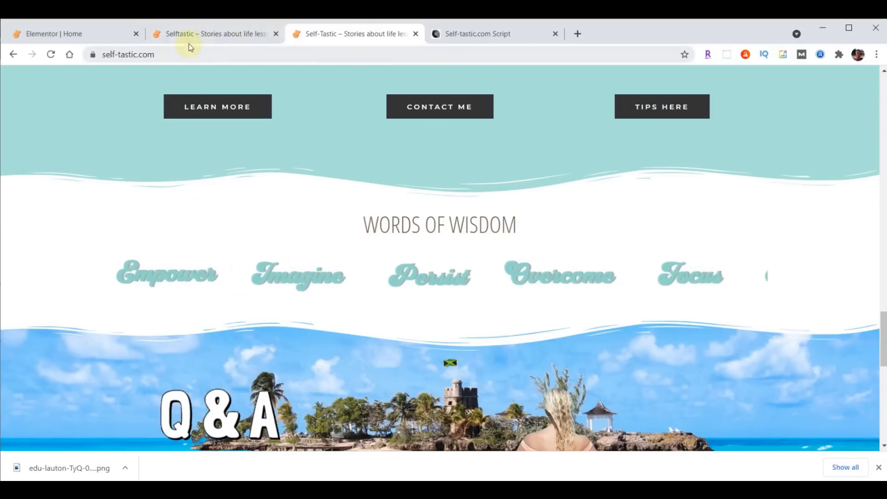
left_click(176, 34)
scroll(488, 233, "down", 6)
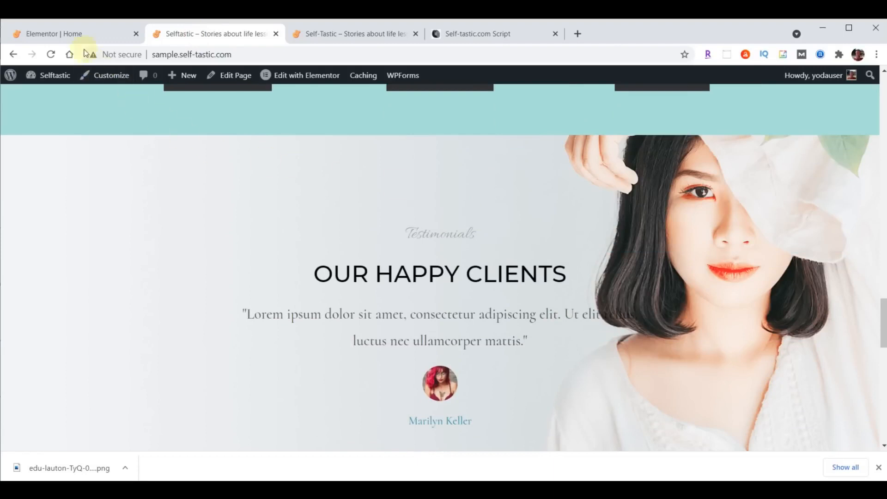
Insert a new empty section above the OUR HAPPY CLIENTS testimonials
left_click(77, 34)
scroll(594, 181, "down", 6)
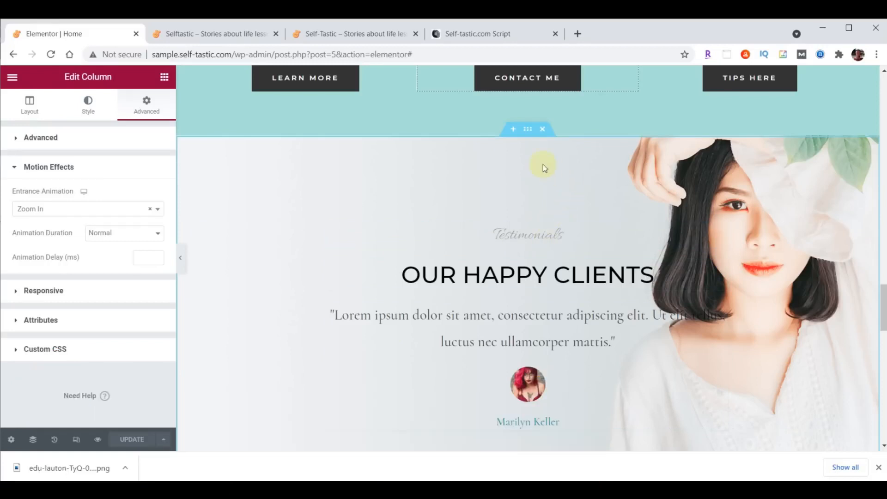
left_click(513, 130)
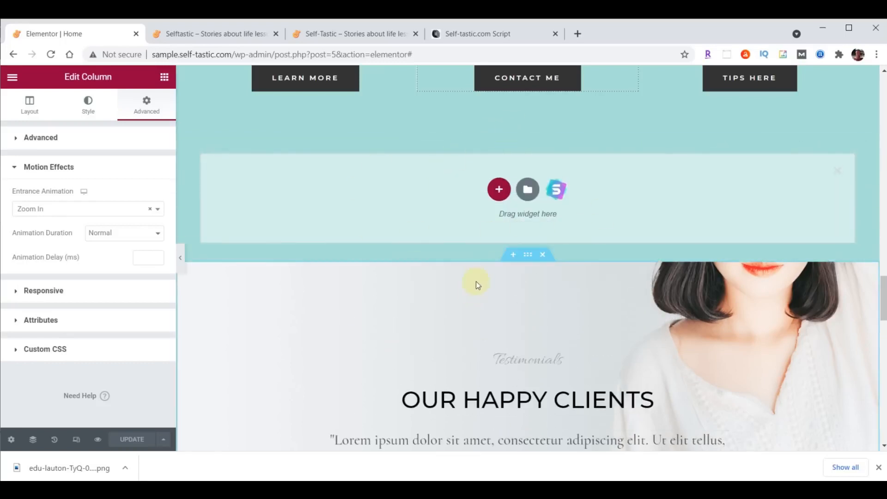
Make the new section one column with a Classic #FFFFFF background
left_click(499, 189)
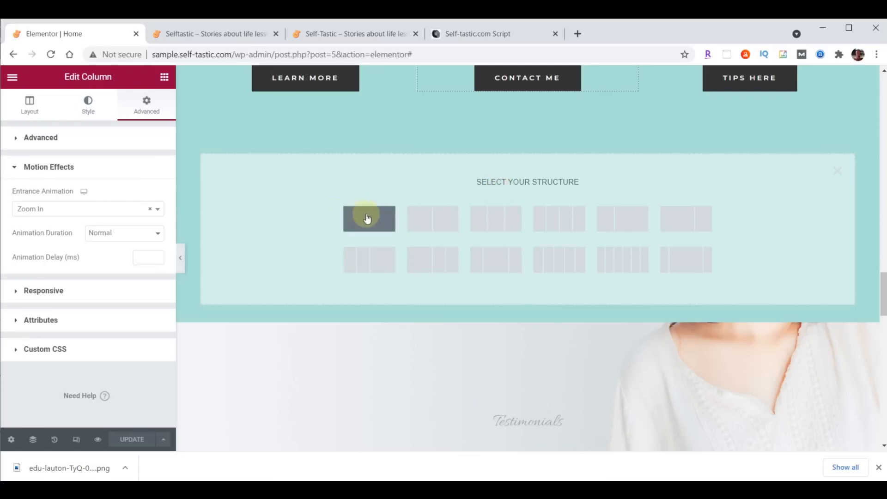
left_click(367, 218)
left_click(529, 130)
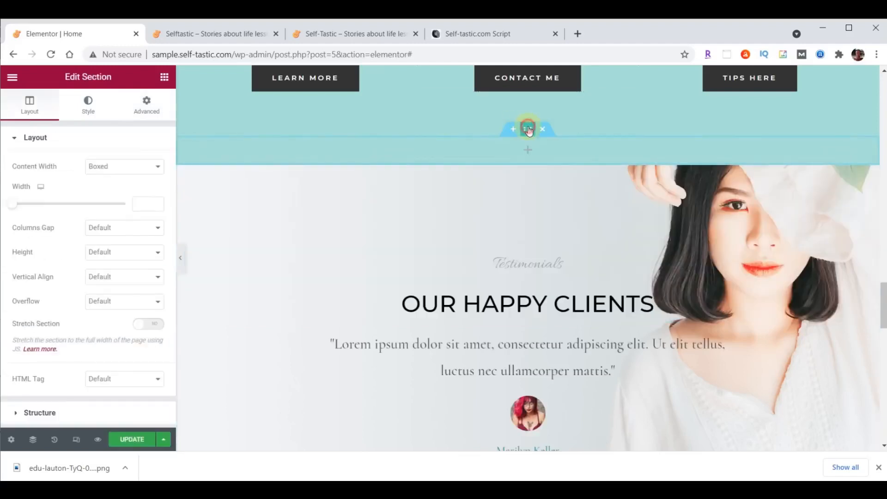
left_click(89, 105)
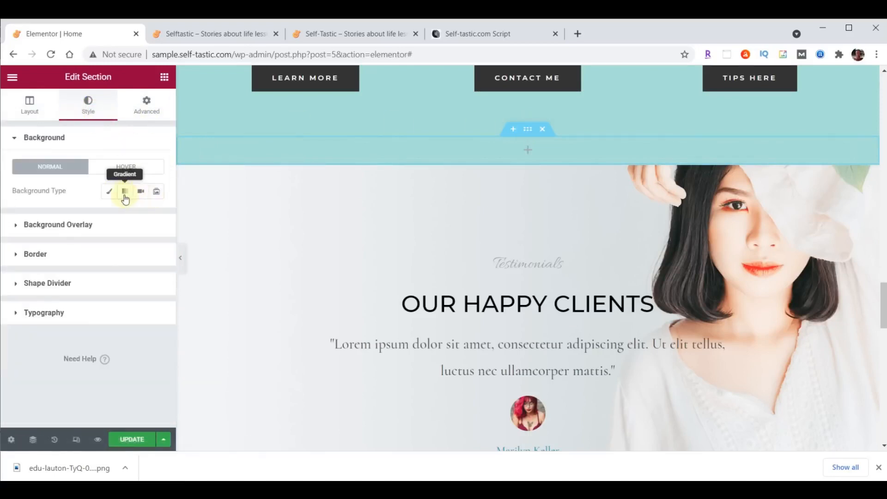
left_click(108, 191)
left_click(156, 219)
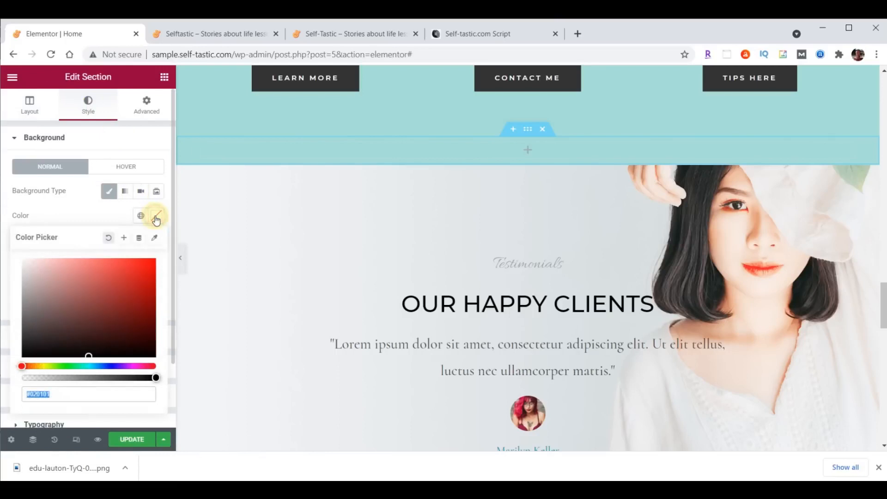
type("#FFFFFF")
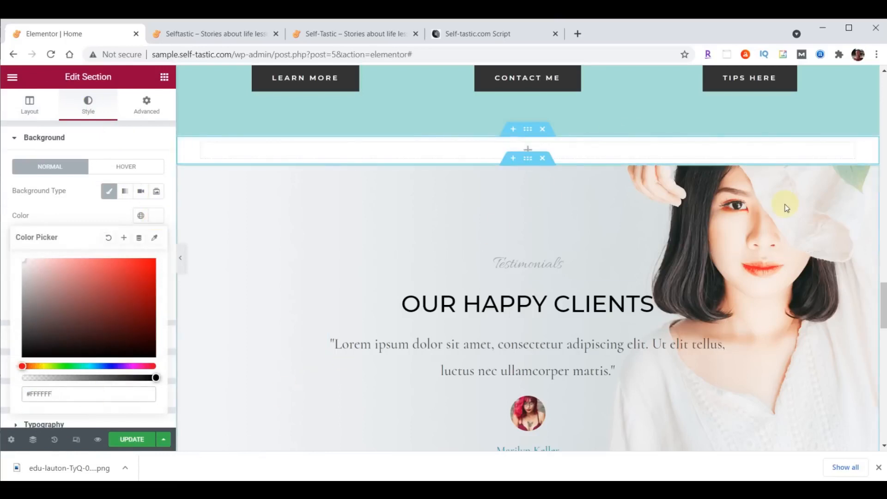
Copy the Advice and Encouragement heading and paste it into the empty white section
scroll(787, 204, "up", 10)
scroll(712, 243, "up", 10)
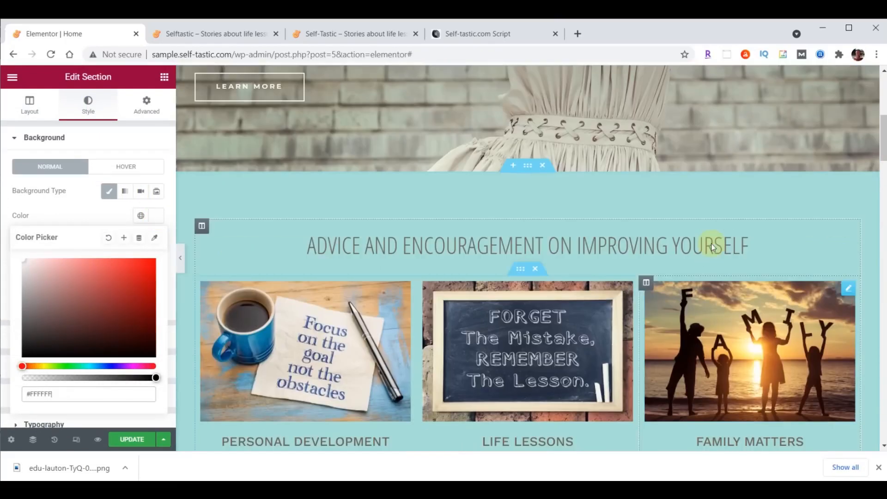
right_click(854, 227)
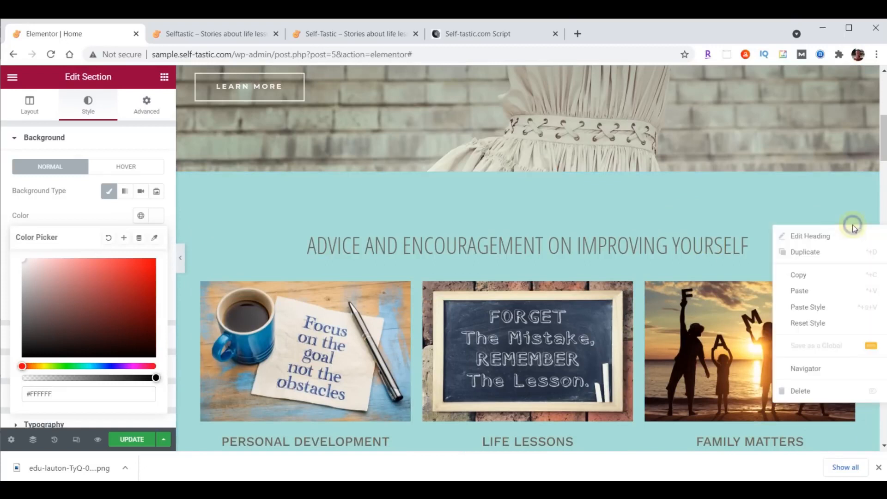
left_click(807, 275)
scroll(682, 259, "down", 4)
scroll(684, 260, "down", 20)
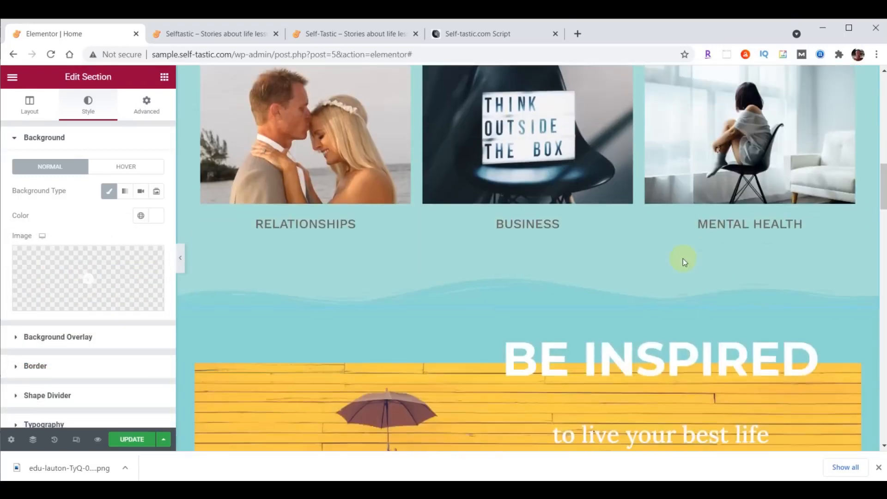
scroll(683, 258, "down", 6)
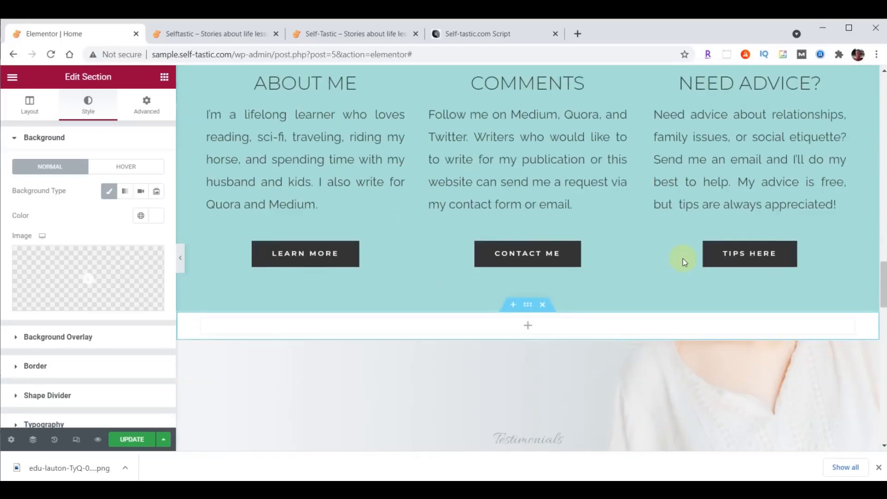
right_click(549, 212)
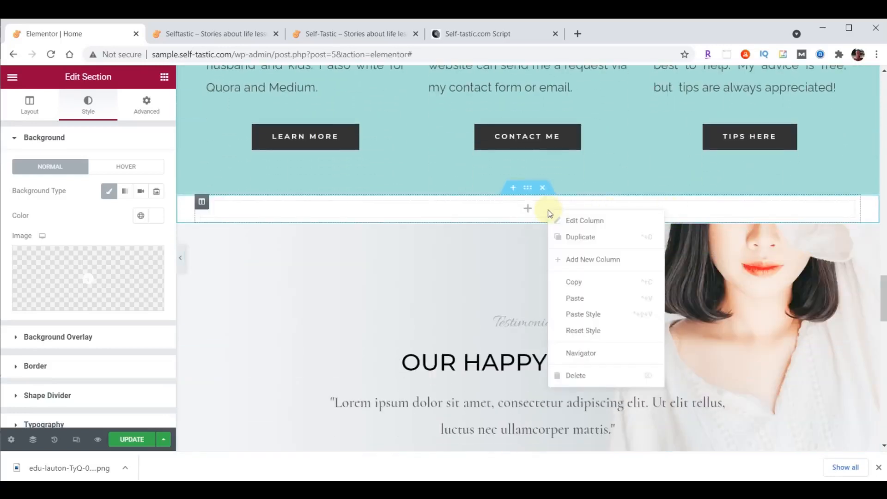
left_click(573, 297)
Change the pasted heading's title to 'Words Of Wisdom'
left_click(18, 180)
left_click_drag(18, 178, 70, 199)
left_click(36, 186)
left_click_drag(15, 178, 86, 195)
key("ctrl+v")
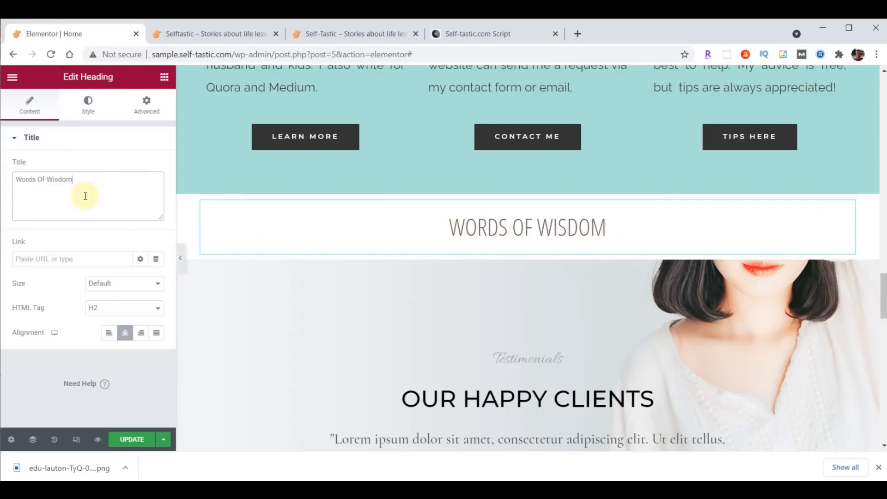
left_click(165, 80)
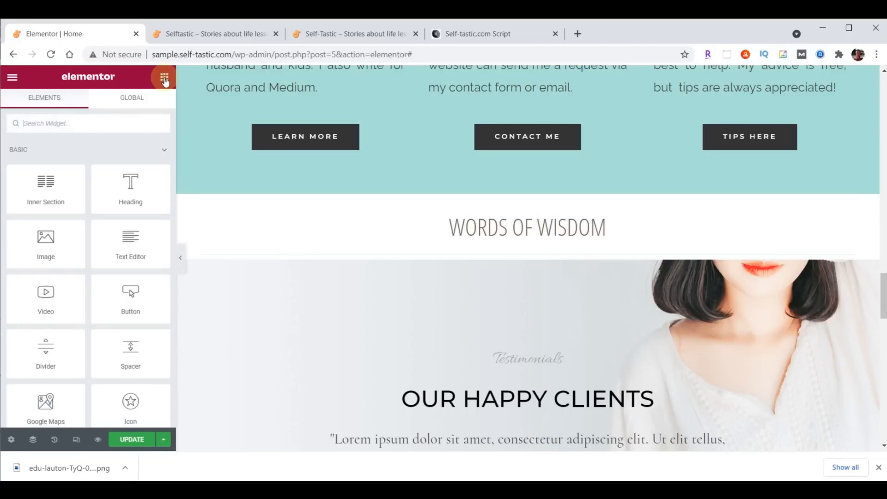
Drag an Image Carousel below the Words Of Wisdom heading and start its gallery from the images folder
left_click(78, 125)
type("image")
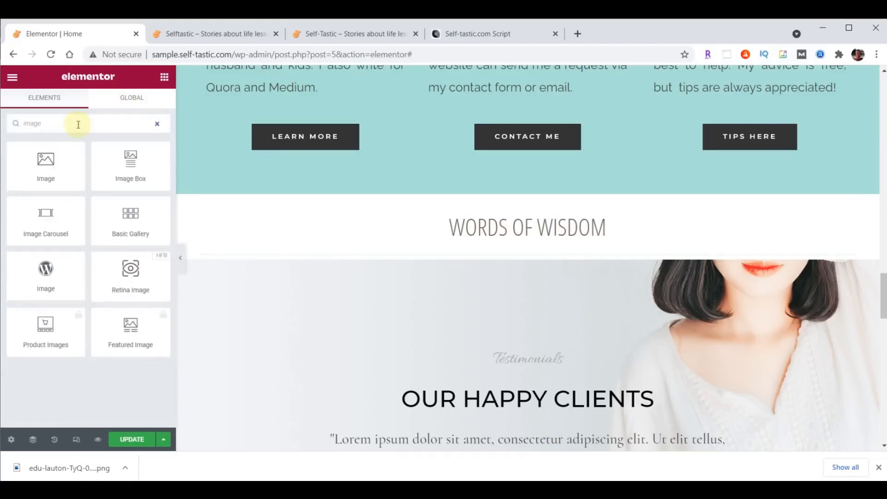
left_click_drag(61, 222, 518, 252)
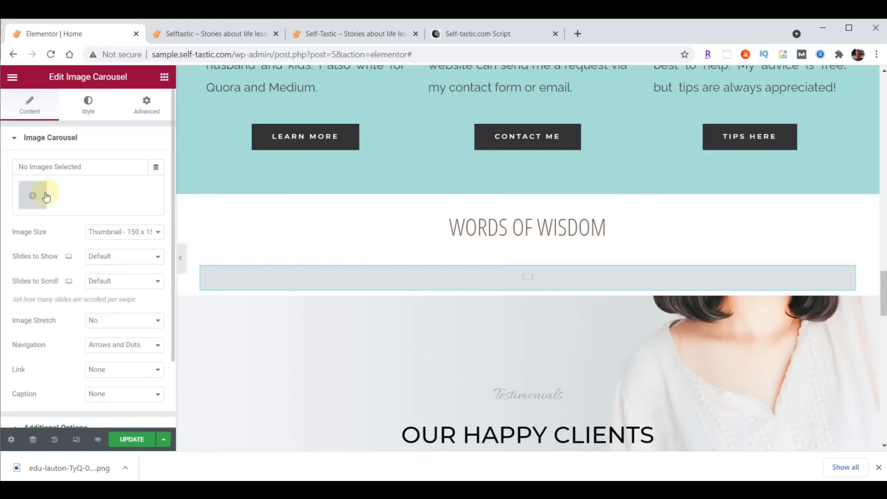
left_click(29, 195)
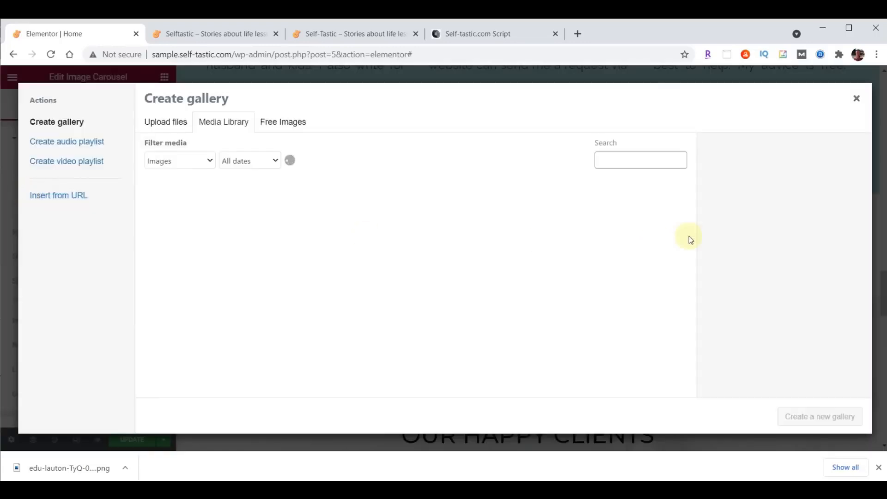
left_click(376, 490)
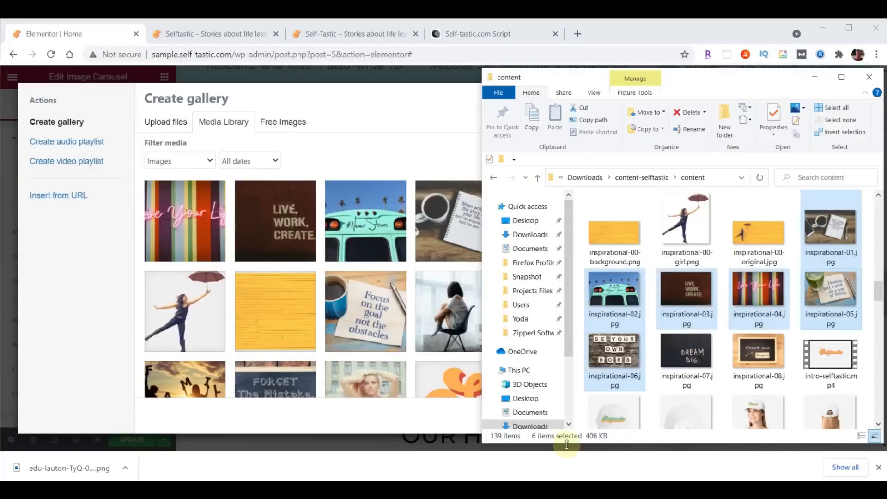
Upload words-of-wisdom-01 to -14.gif from File Explorer into the Elementor media library
left_click_drag(878, 291, 878, 403)
left_click(687, 240)
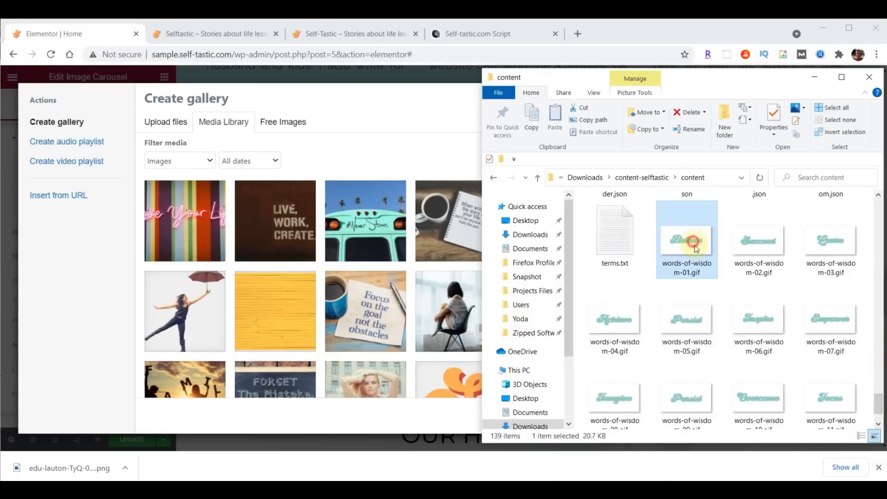
scroll(730, 300, "down", 2)
left_click(760, 379, "shift")
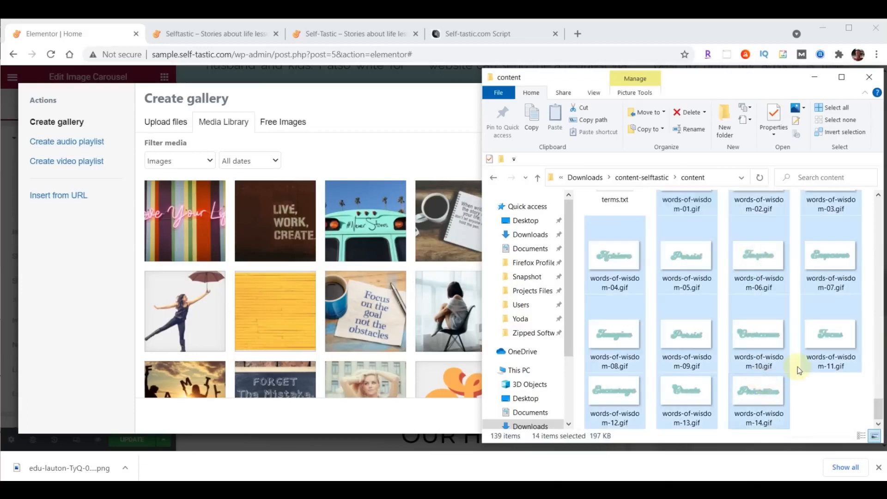
left_click_drag(779, 394, 314, 280)
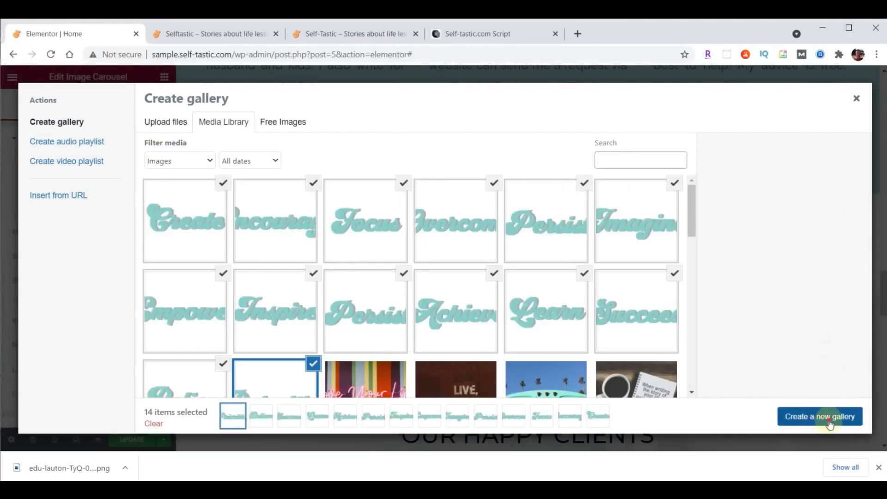
Insert a gallery of the 14 GIFs into the carousel, with Full image size and 5 slides shown
left_click(830, 423)
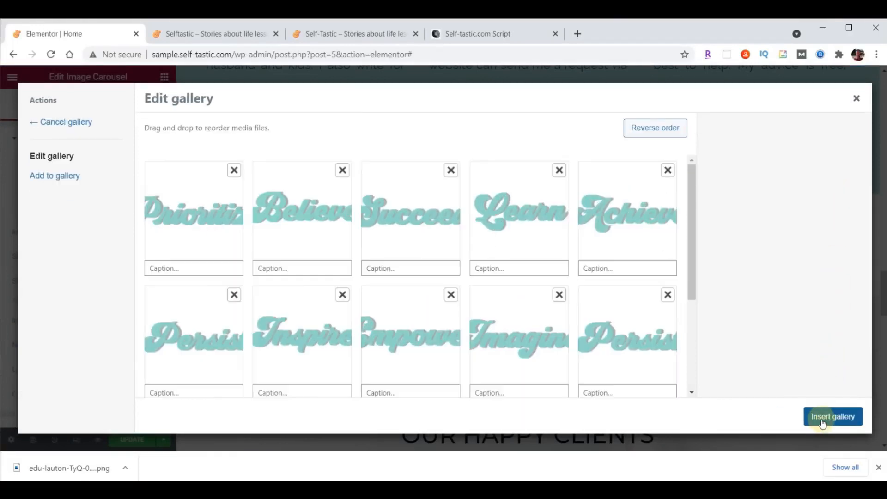
left_click(823, 422)
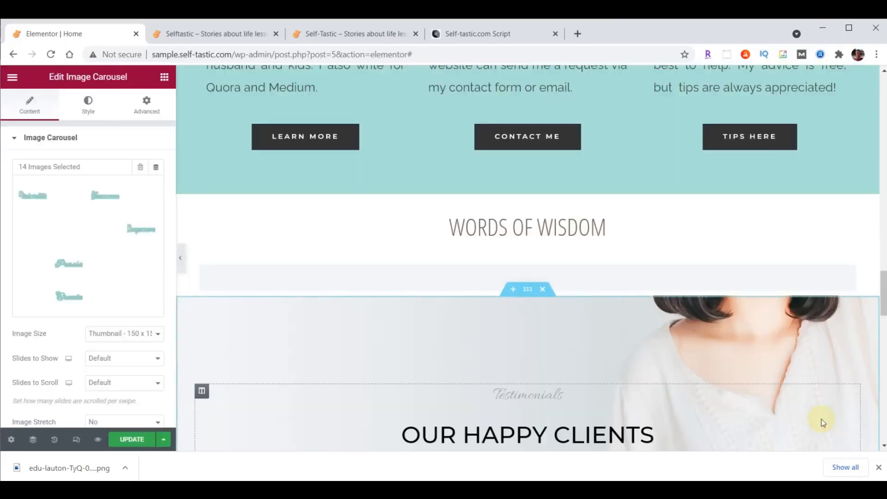
left_click(107, 336)
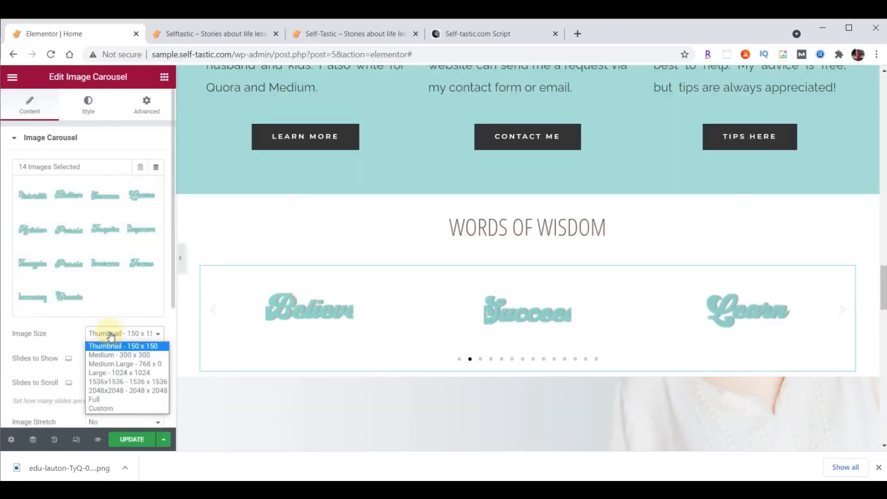
left_click(115, 399)
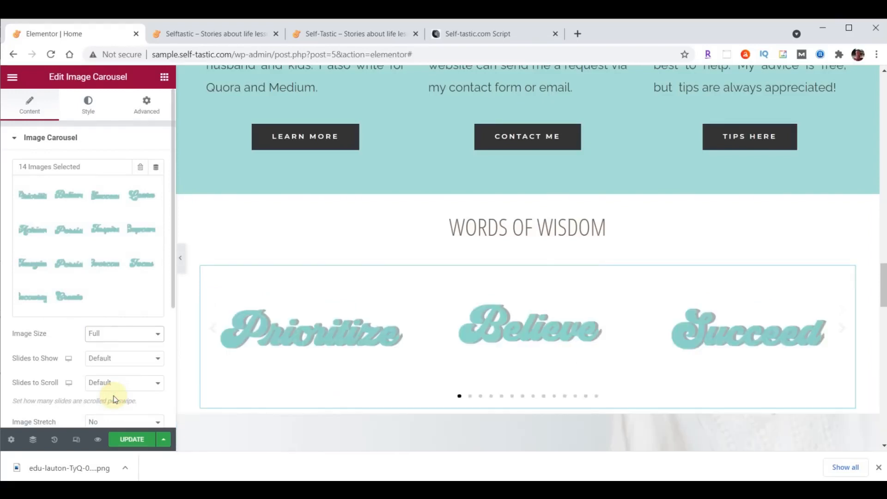
left_click(158, 358)
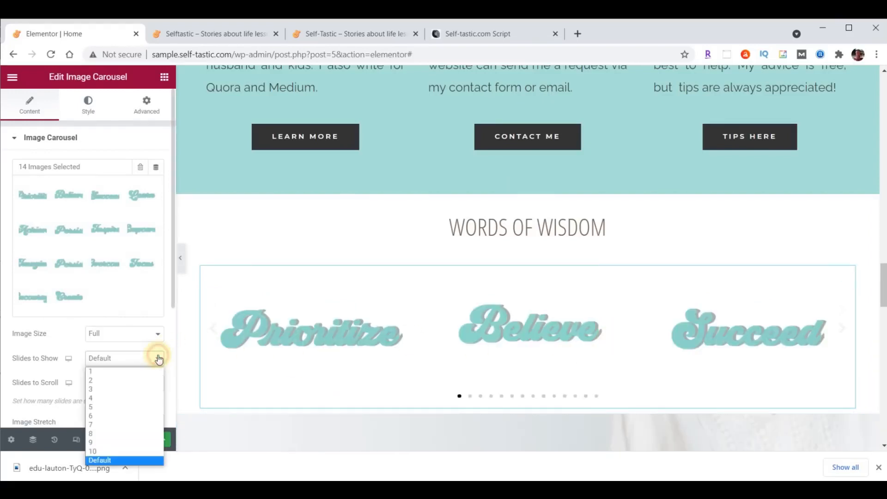
left_click(129, 406)
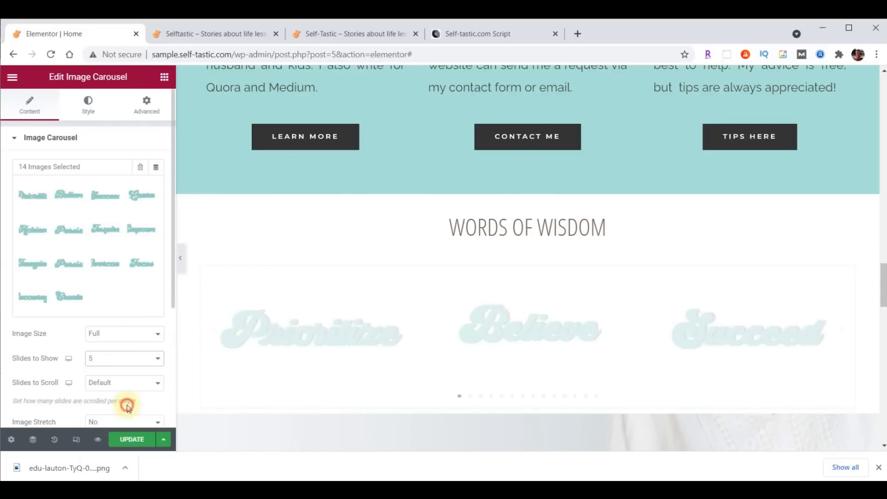
Set the carousel to scroll 1 slide, with Navigation None and Pause on Hover No
left_click(137, 386)
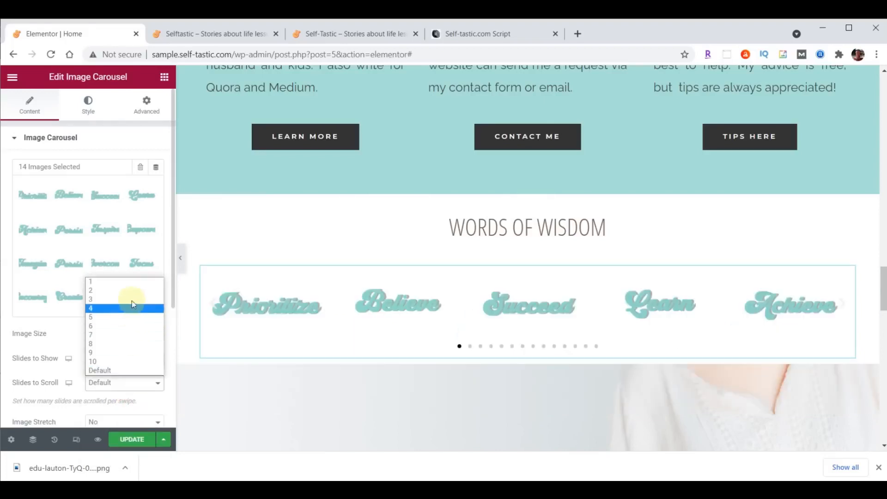
left_click(125, 283)
scroll(120, 277, "down", 4)
left_click(119, 265)
left_click(111, 302)
left_click(52, 347)
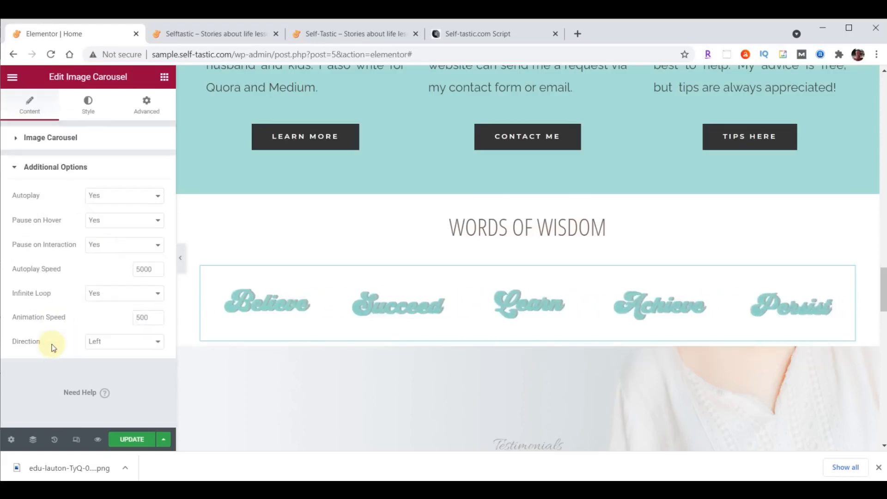
left_click(114, 221)
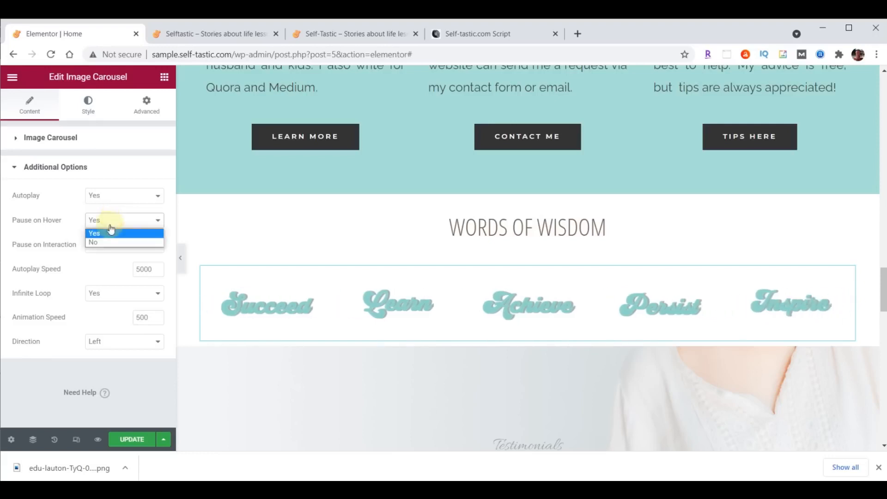
left_click(106, 241)
Set the carousel animation speed to 2000, update the page, and view the live home page
left_click(152, 268)
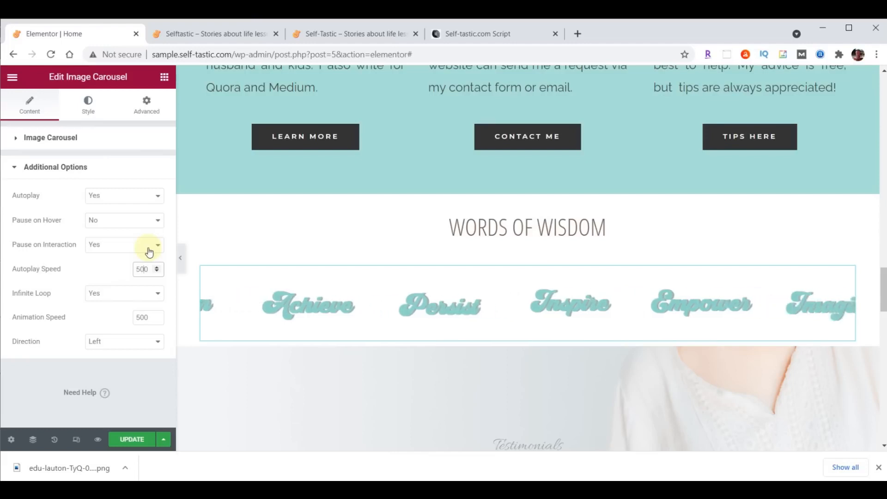
double_click(147, 317)
type("2000")
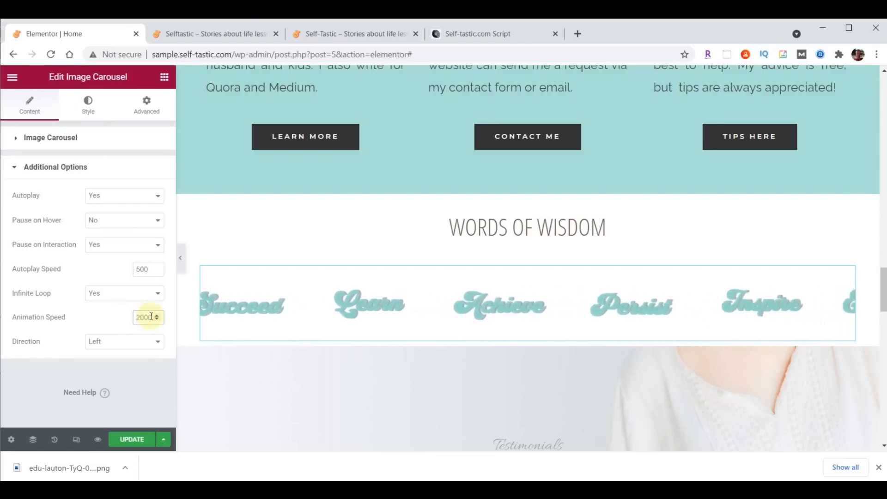
left_click(134, 440)
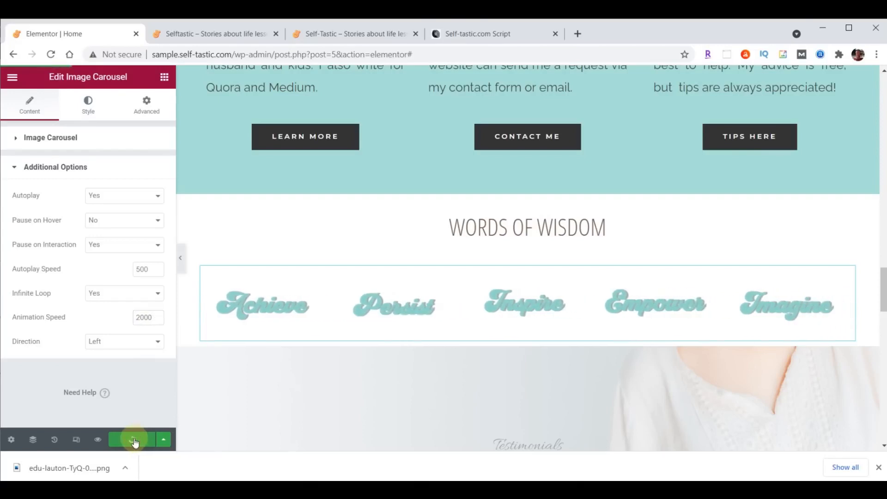
left_click(228, 32)
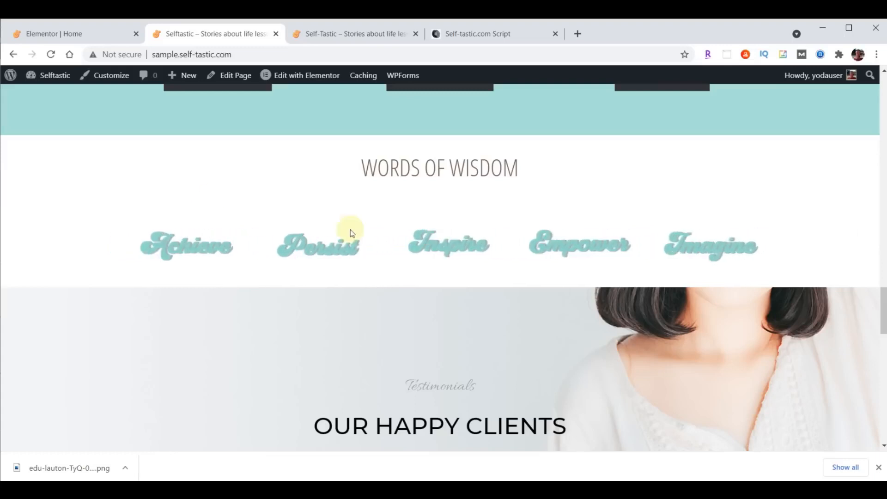
Switch from the live site back to the Elementor Home page editor tab
left_click(63, 34)
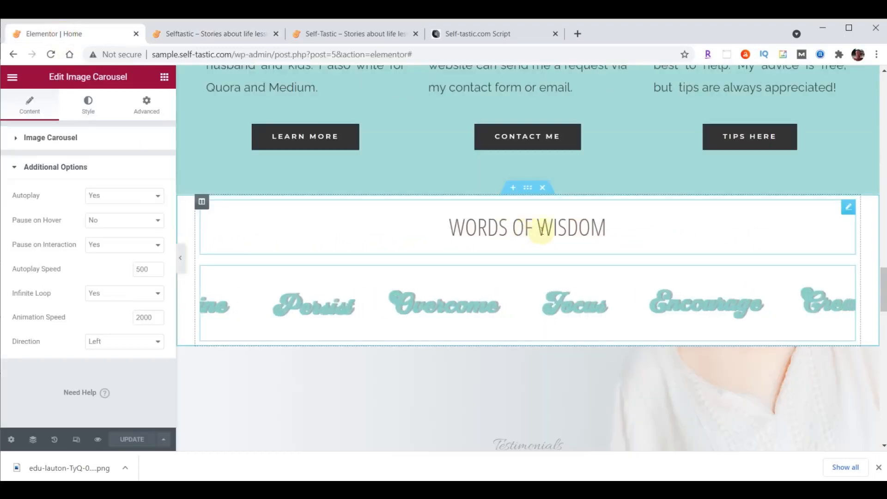
Unlink the Words of Wisdom heading's padding and set its top padding to 70
left_click(850, 208)
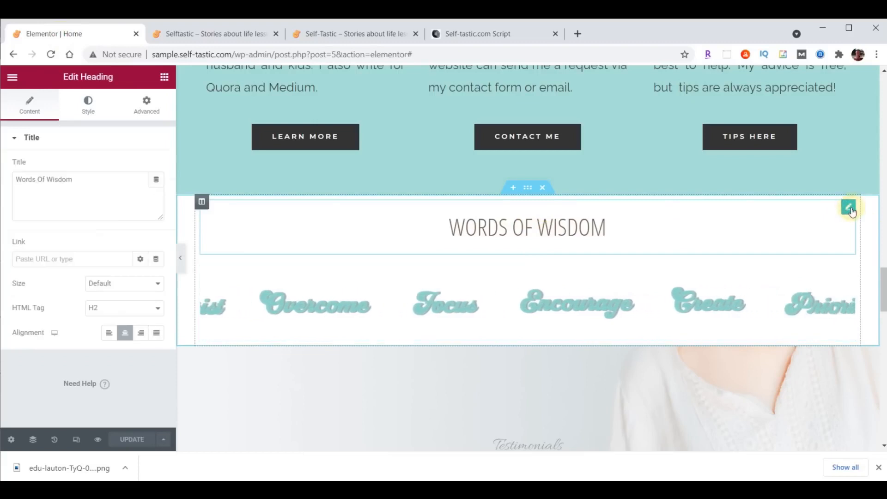
left_click(145, 108)
left_click(33, 227)
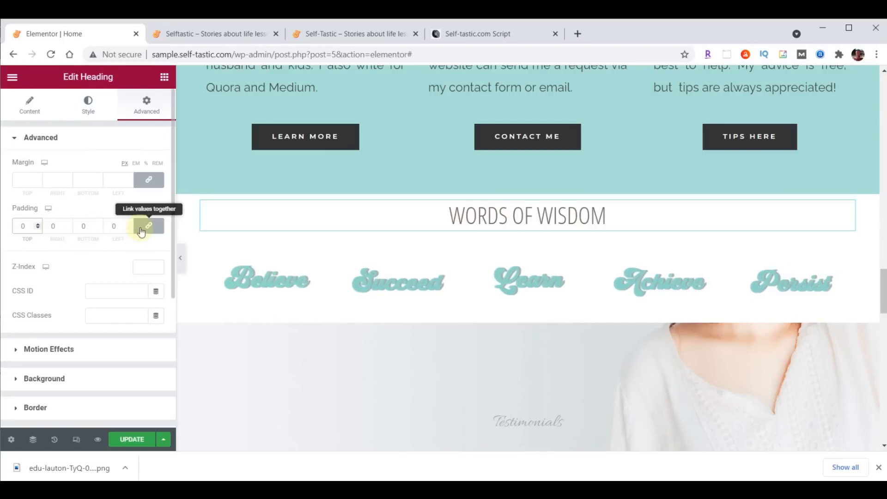
left_click(144, 229)
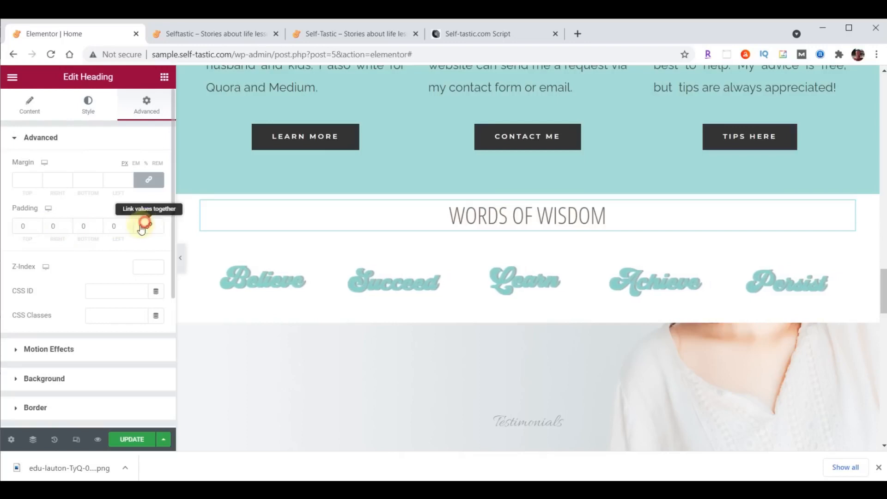
left_click(18, 226)
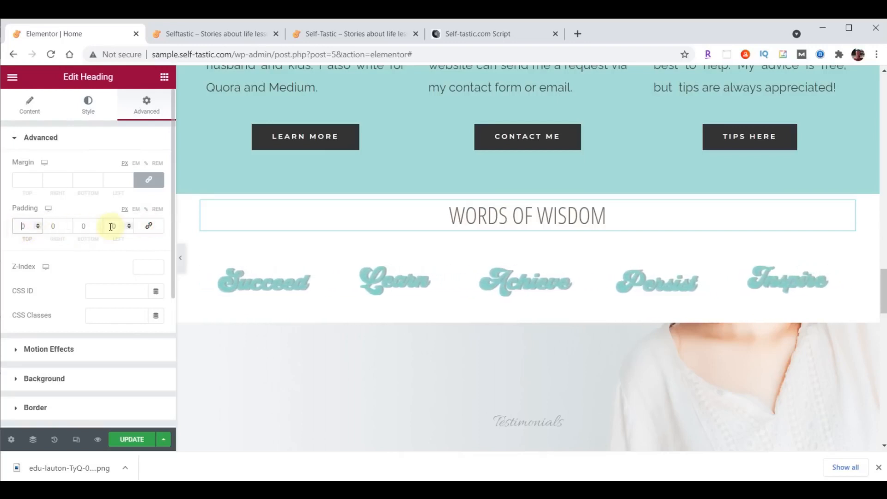
type("7")
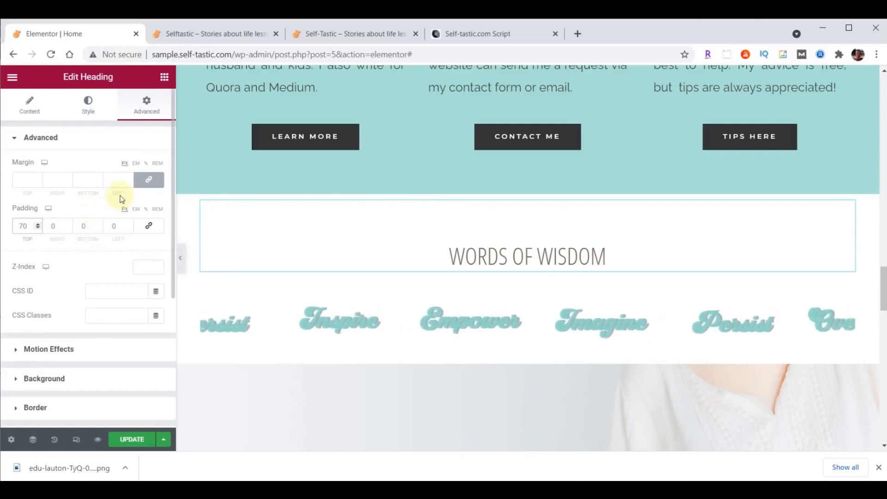
Unlink the heading's margin and step its bottom margin down to -25
left_click(149, 180)
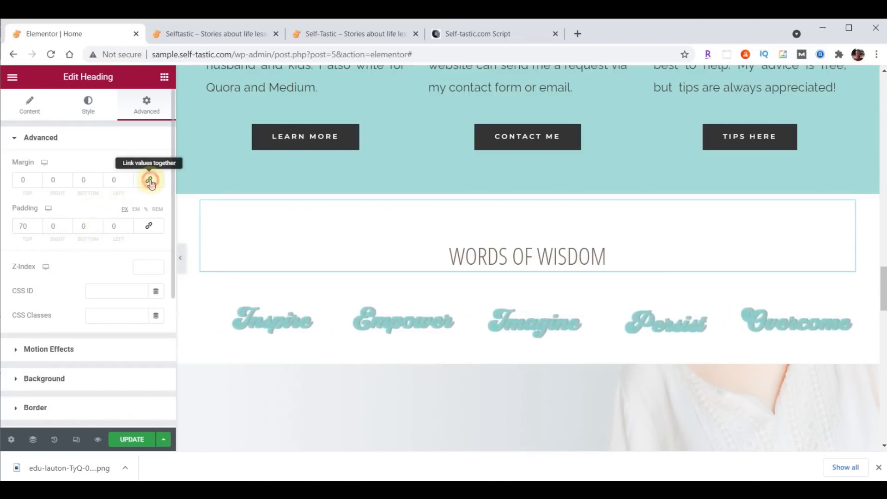
left_click(98, 182)
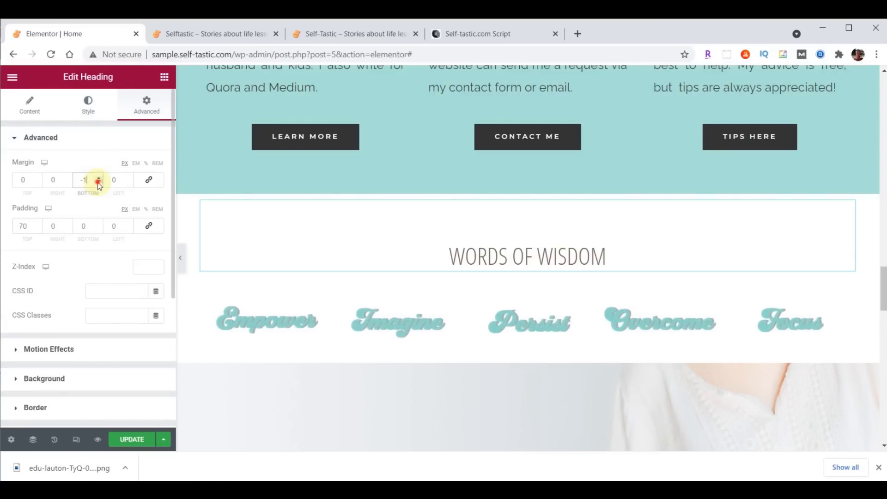
left_click(98, 183)
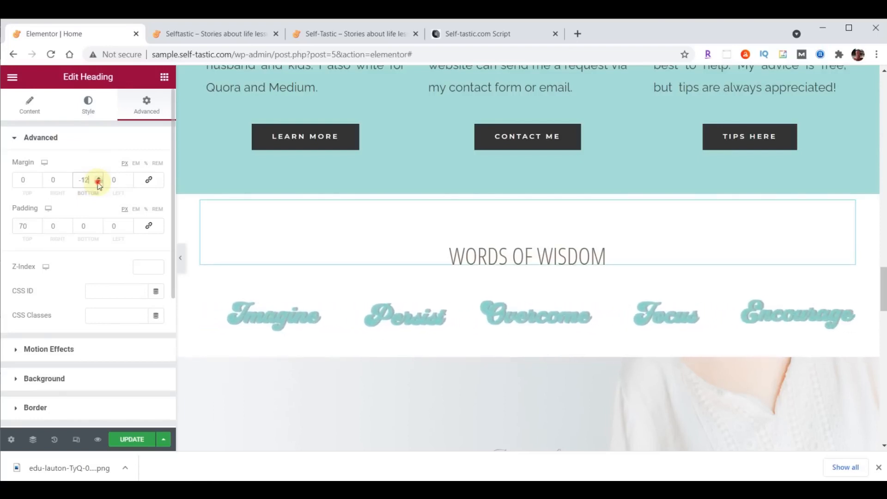
left_click(97, 183)
left_click(98, 183)
left_click(98, 182)
left_click(98, 182)
left_click(98, 182)
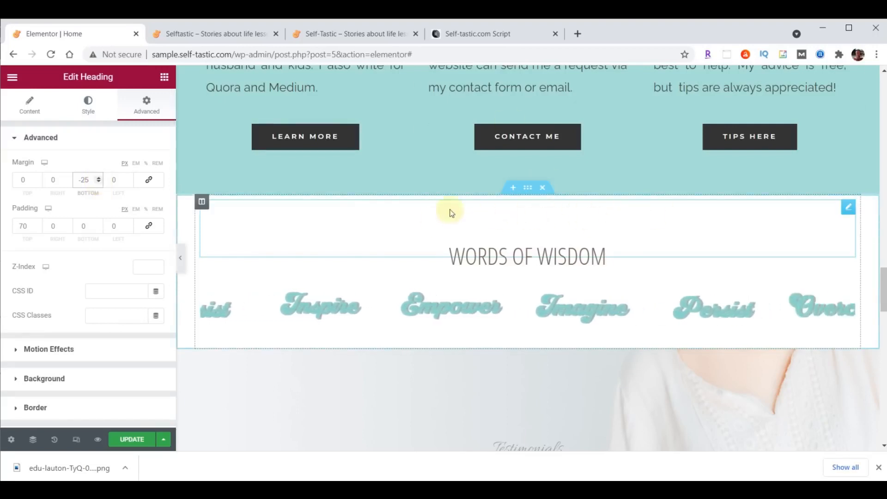
left_click(528, 189)
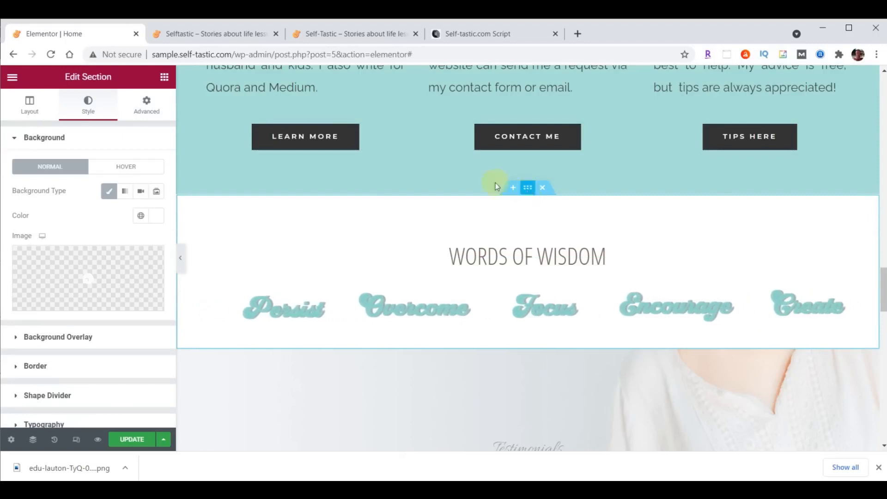
Add a wave top shape divider to the section, coloured teal #A8E0D9
left_click(63, 396)
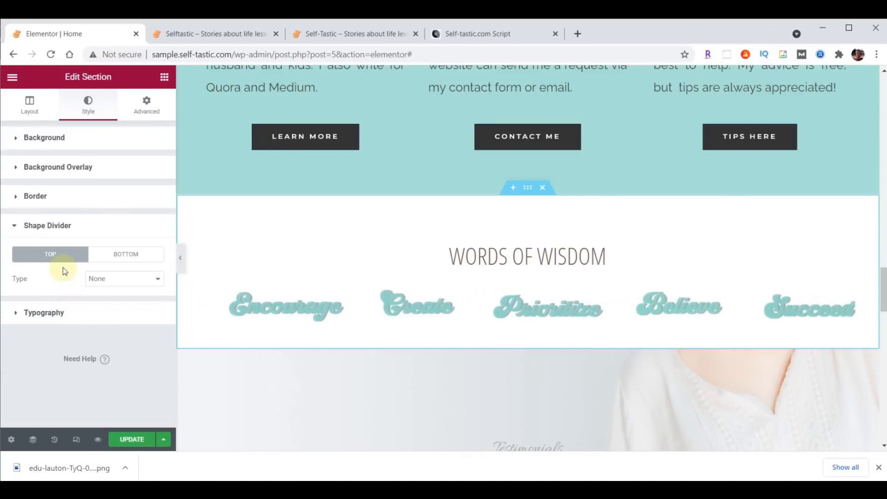
left_click(107, 281)
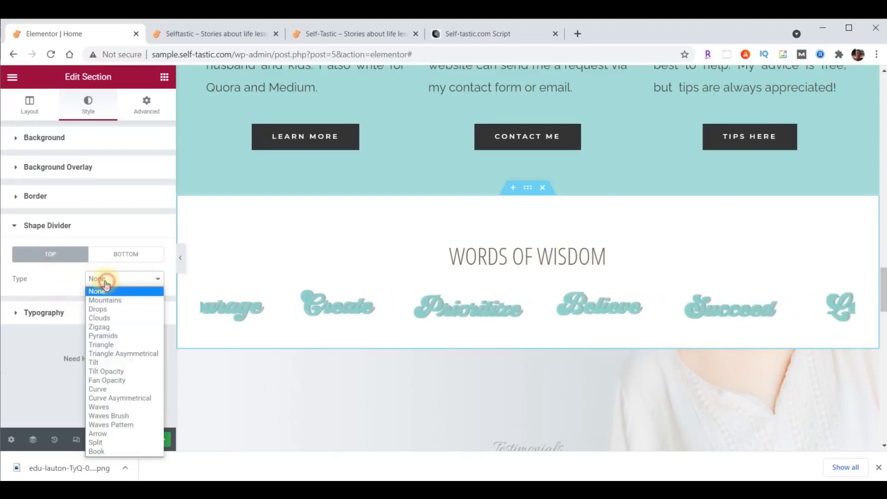
left_click(115, 407)
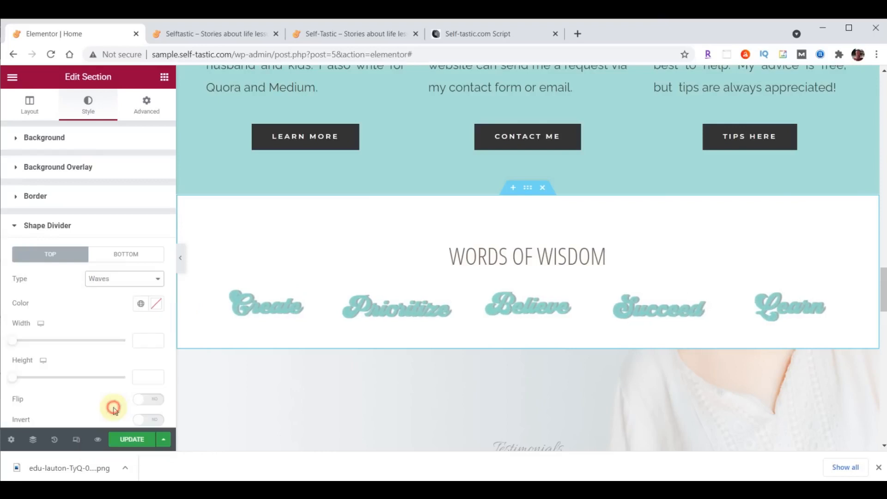
left_click(154, 306)
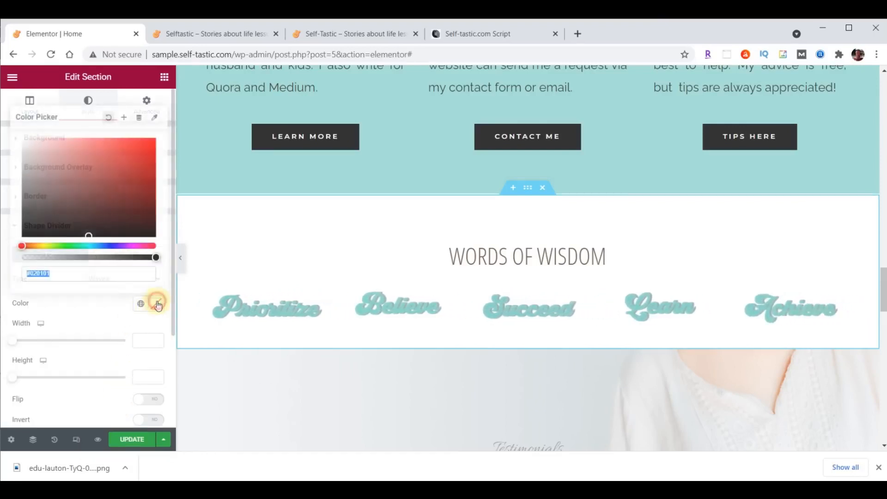
type("#A8E0D9")
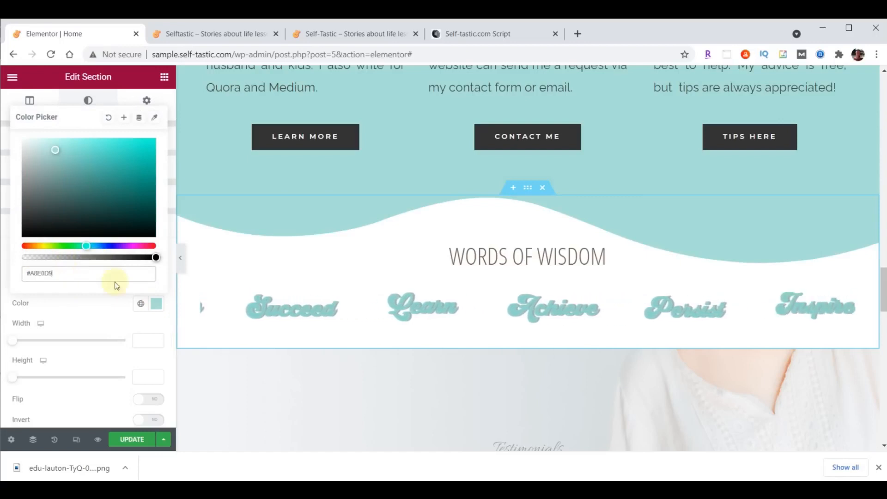
left_click(154, 303)
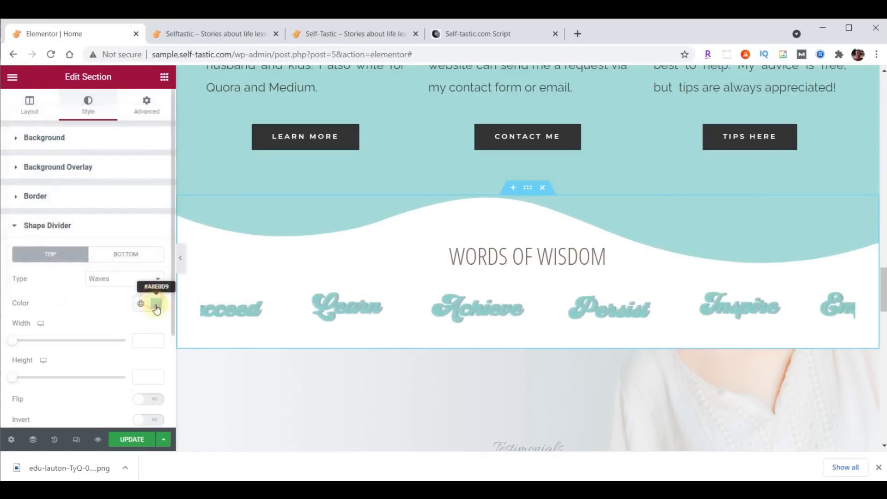
Change the divider shape to Waves Brush, set its height to 60, and save the page
left_click(136, 283)
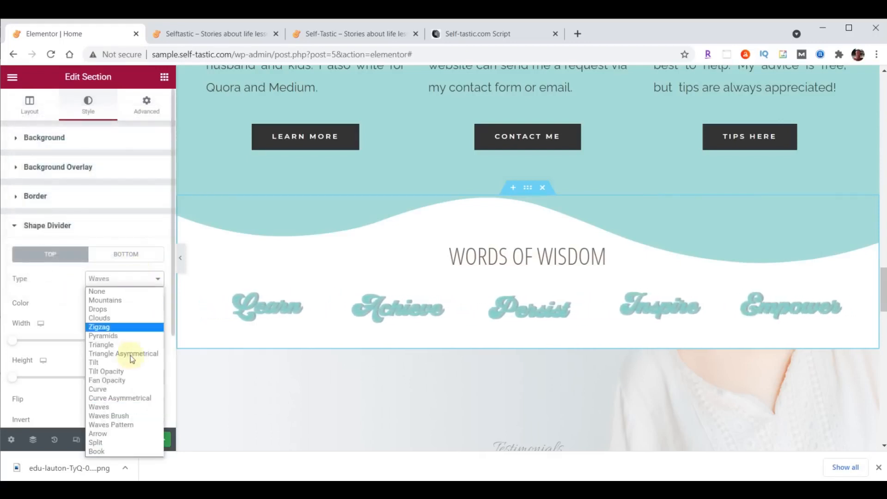
left_click(132, 412)
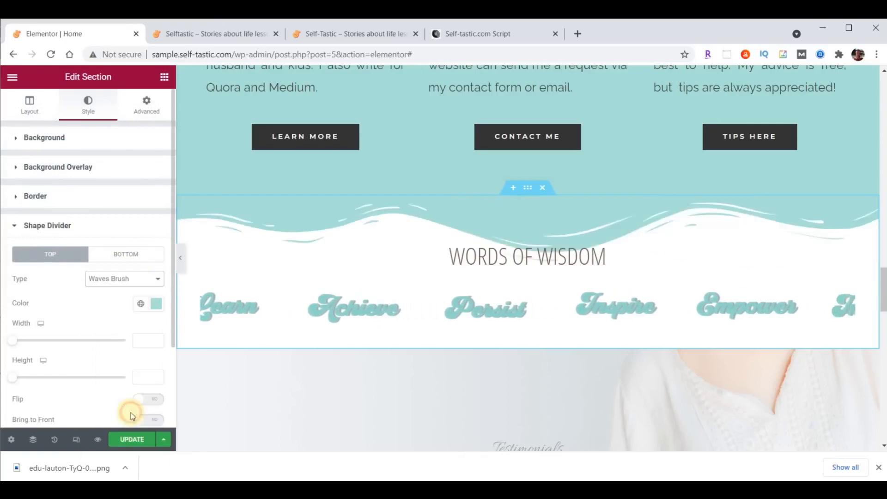
left_click(147, 379)
type("80")
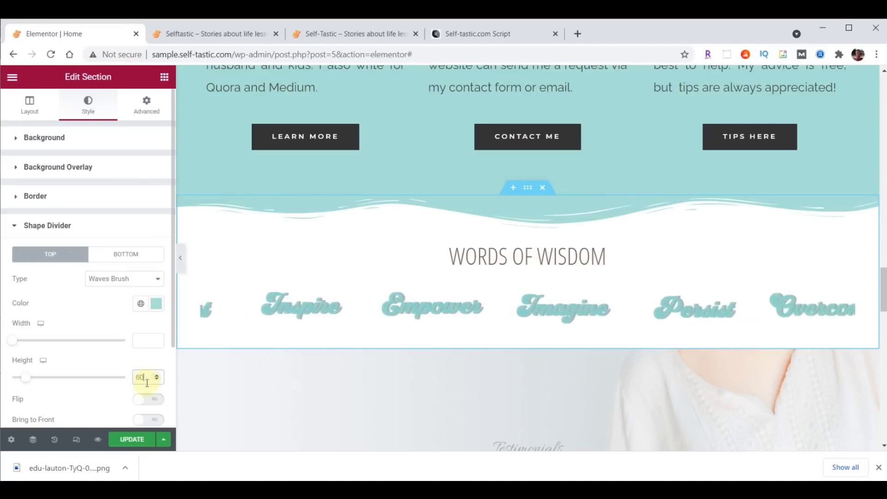
left_click(129, 441)
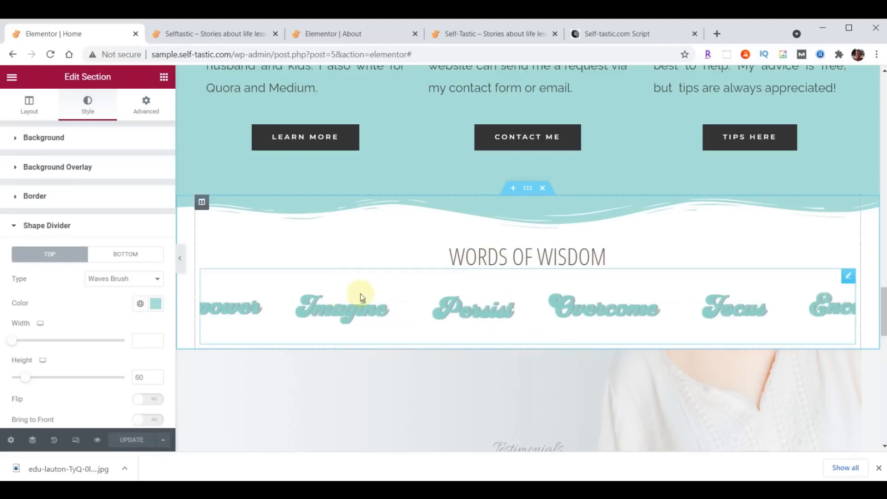
Save the Words of Wisdom section as template 'Selftastic - Words of Wisdom' and close the library
right_click(527, 188)
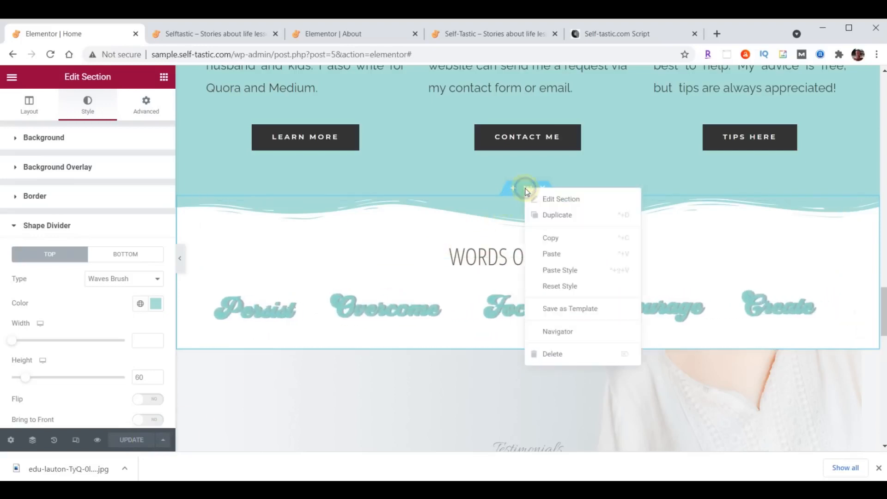
left_click(558, 308)
left_click(404, 306)
type("Selftastic - Words of Wisdom")
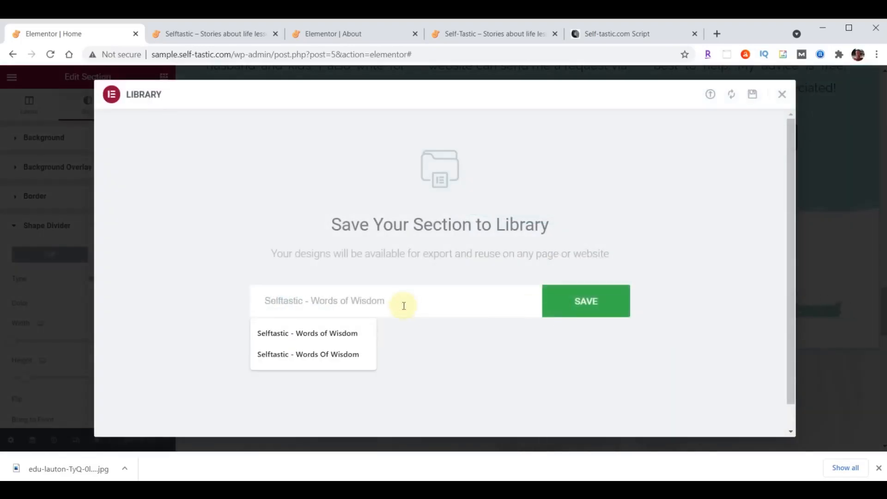
left_click(588, 307)
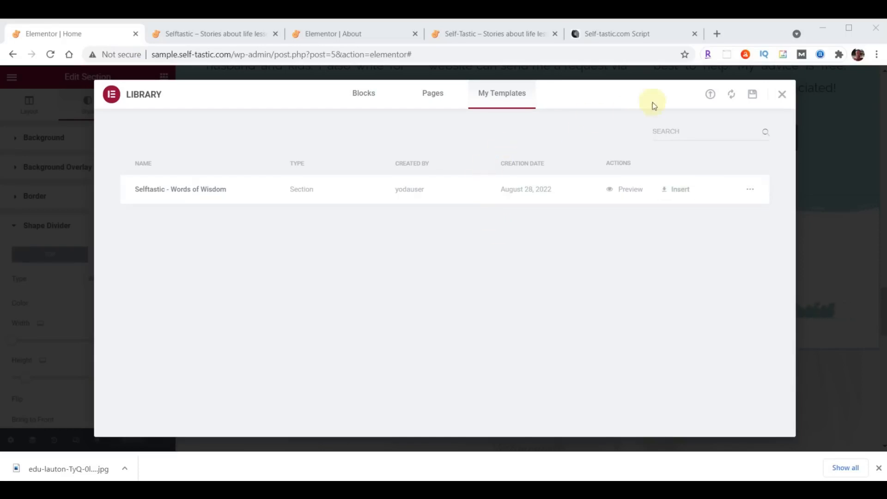
left_click(782, 94)
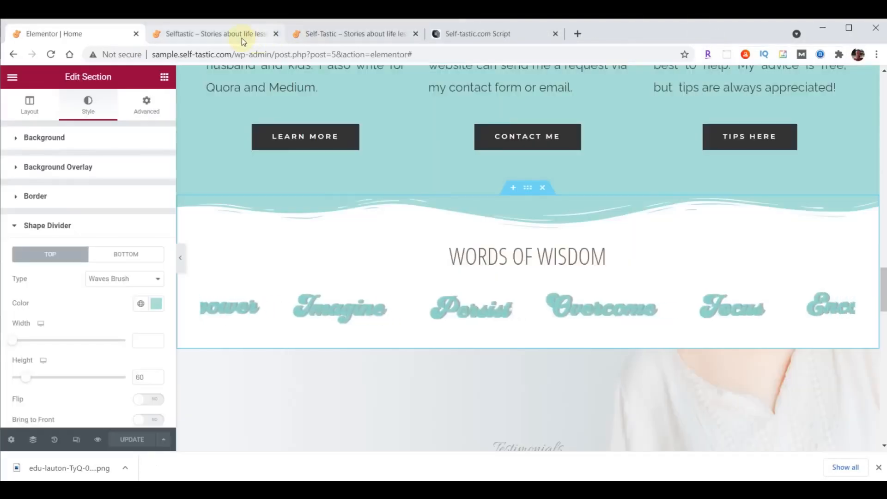
left_click(227, 36)
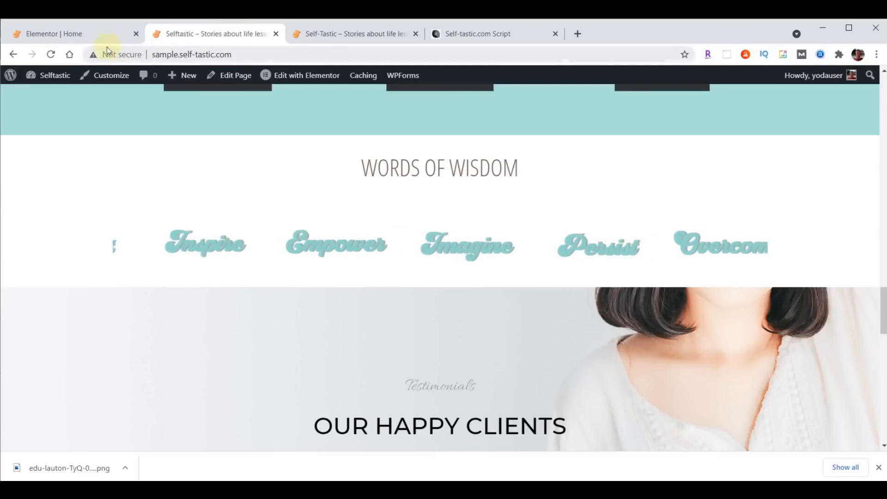
left_click(52, 54)
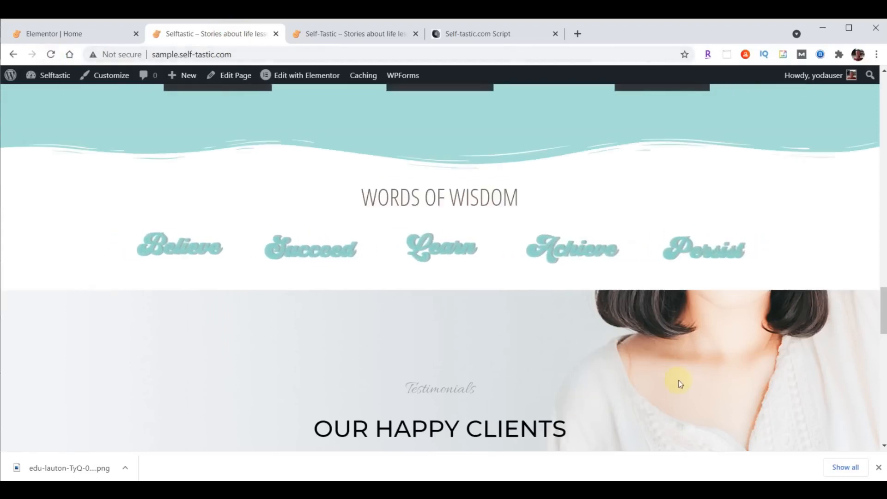
left_click(354, 34)
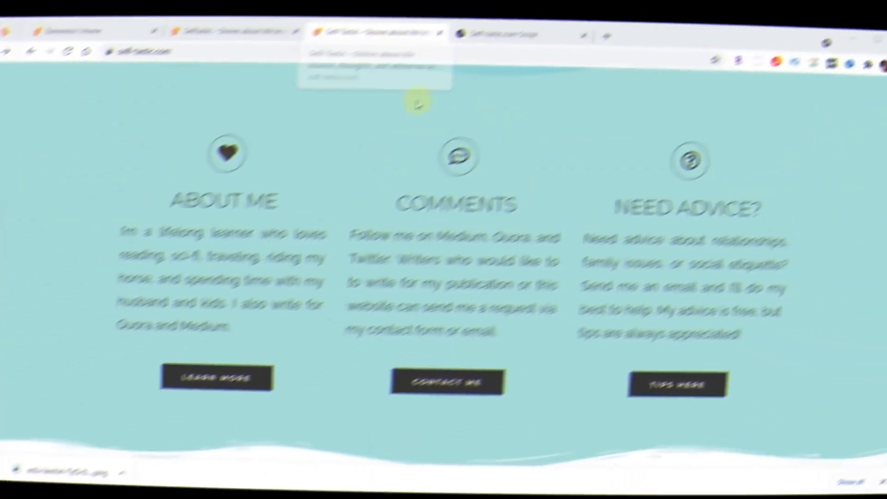
scroll(765, 144, "down", 7)
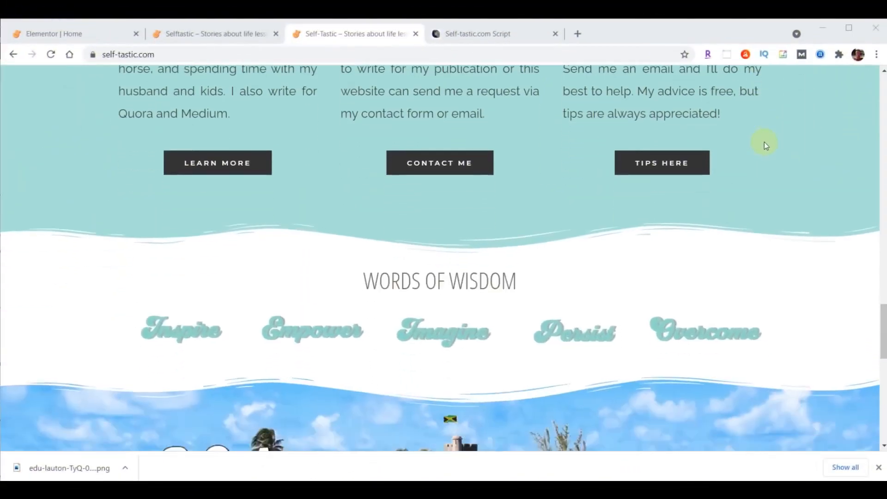
scroll(764, 145, "down", 4)
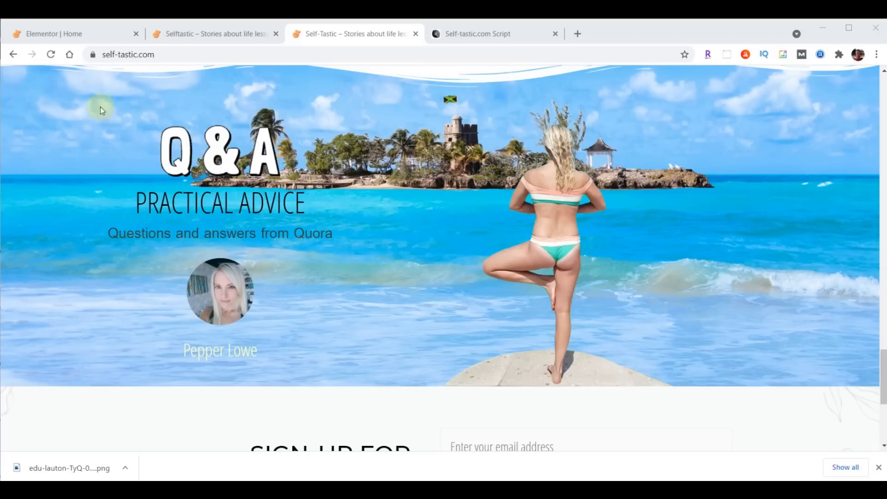
left_click(75, 33)
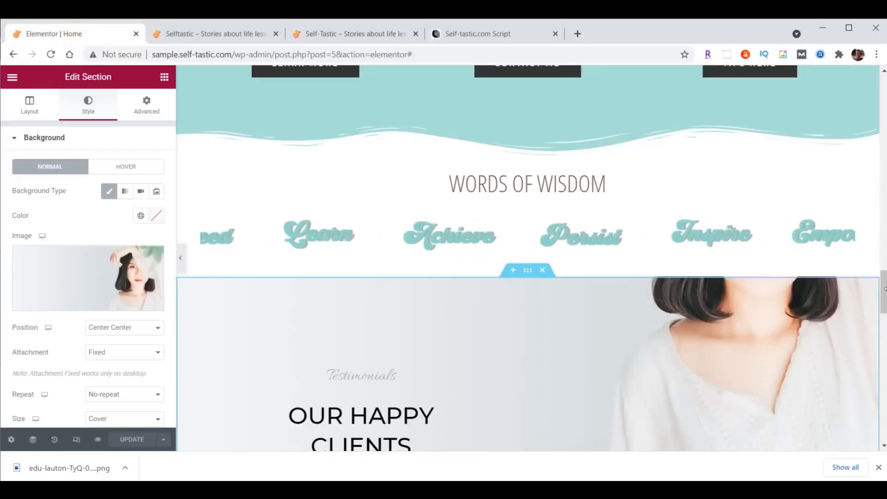
Scroll to the LEARN MORE button and copy it
scroll(884, 310, "down", 3)
left_click_drag(884, 310, 883, 316)
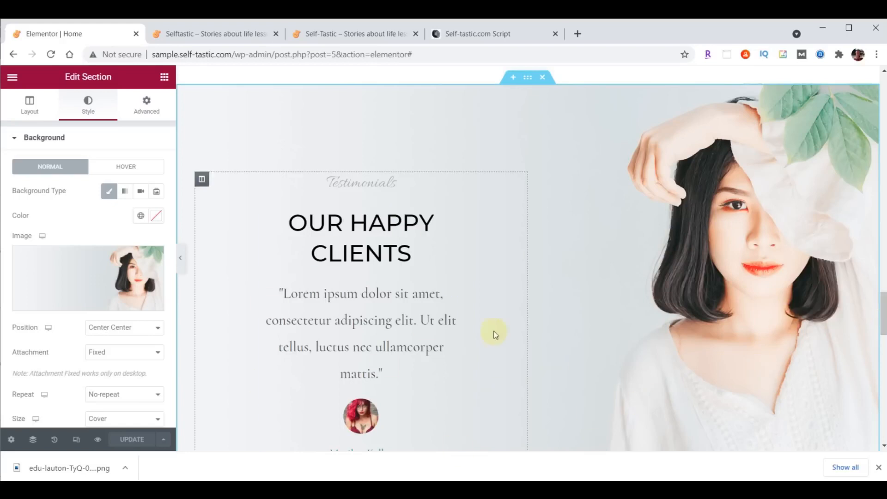
scroll(506, 310, "down", 3)
scroll(491, 322, "up", 10)
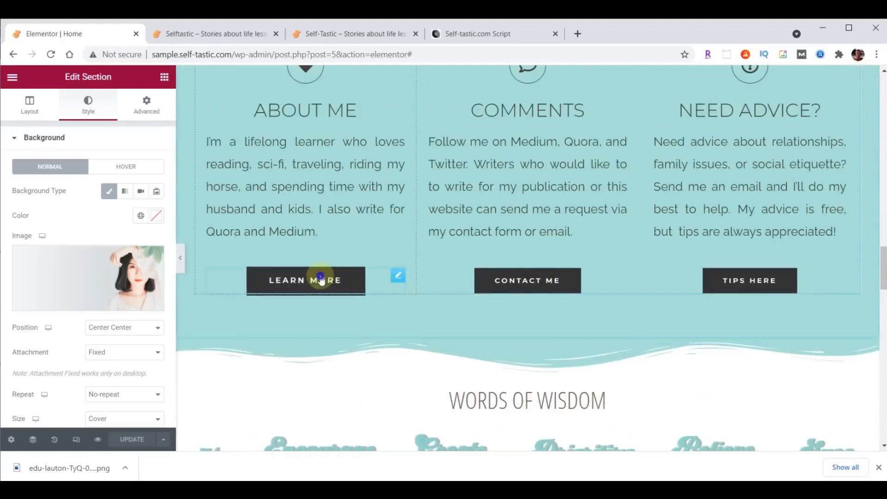
right_click(321, 281)
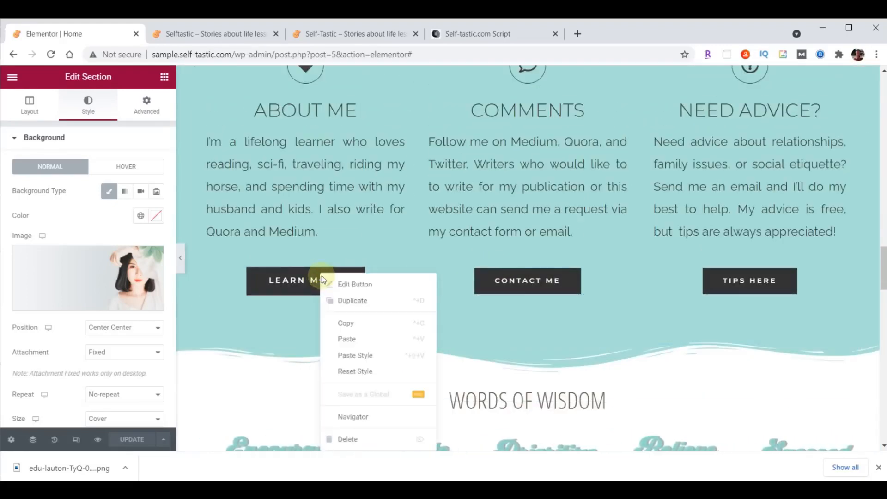
left_click(357, 322)
Paste the button beneath the testimonial quote and relabel it More Testimonials
scroll(442, 307, "down", 9)
scroll(443, 311, "down", 6)
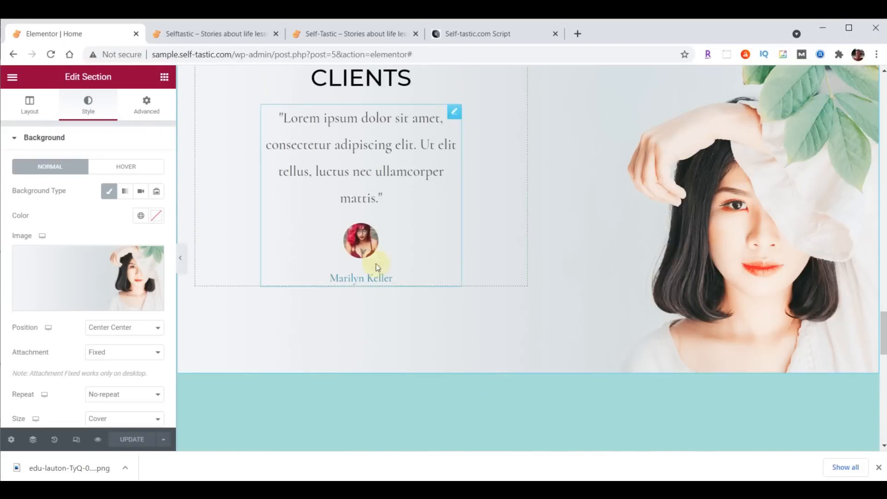
right_click(367, 245)
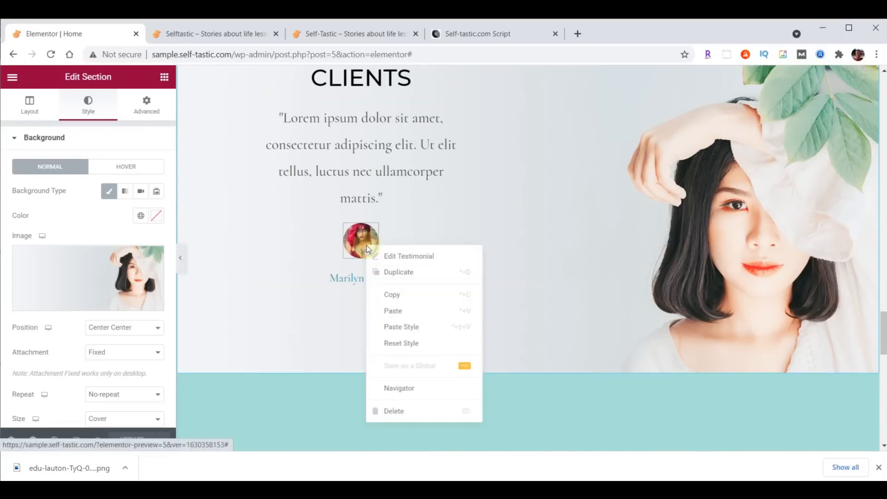
left_click(404, 311)
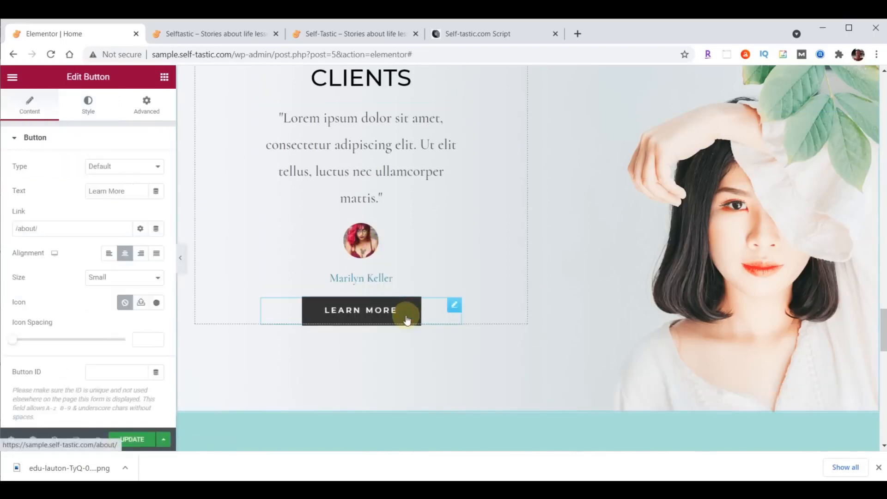
left_click(357, 316)
left_click(17, 113)
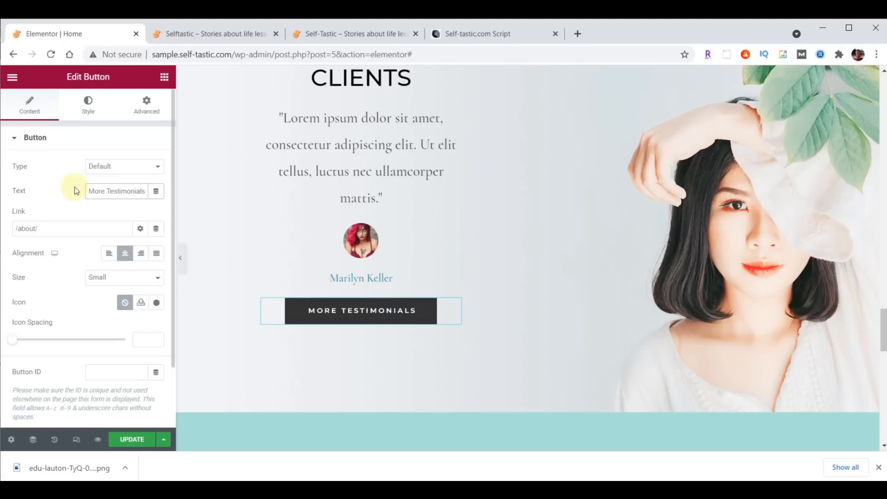
scroll(712, 185, "up", 3)
scroll(481, 317, "up", 1)
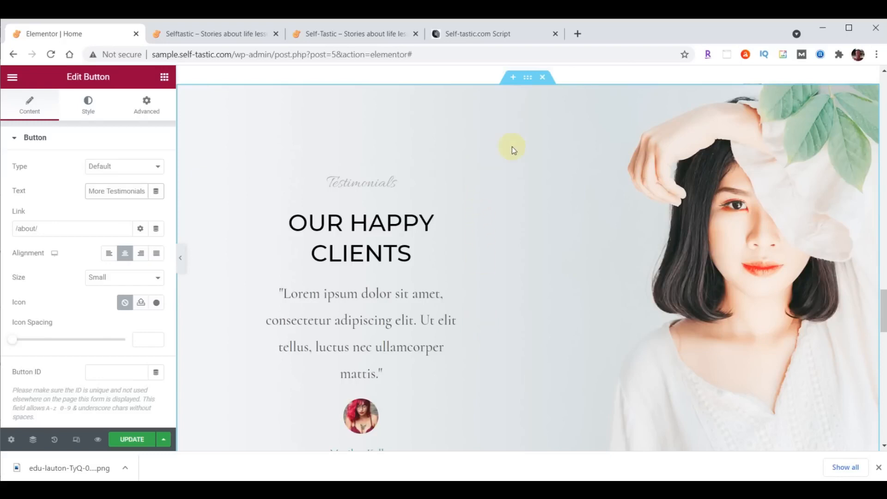
Delete the Testimonials and Latest Products sections and add a two-column section above the sign-up form
left_click(543, 77)
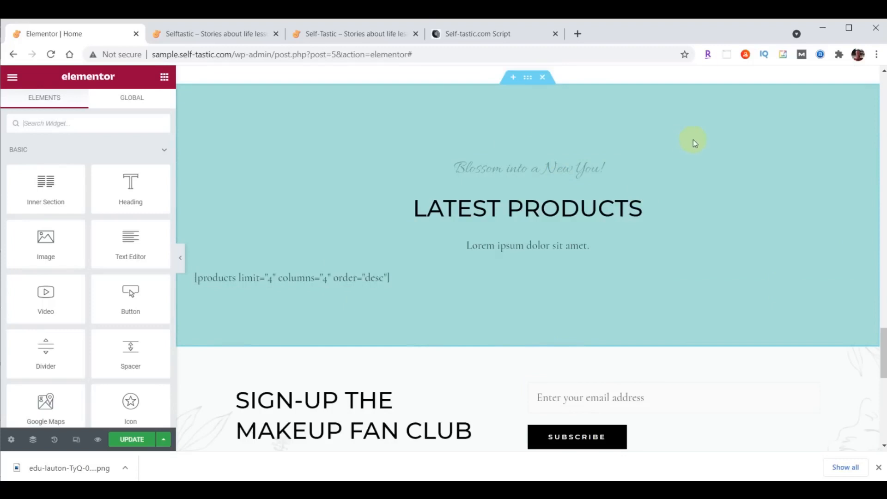
left_click(545, 77)
scroll(749, 170, "up", 2)
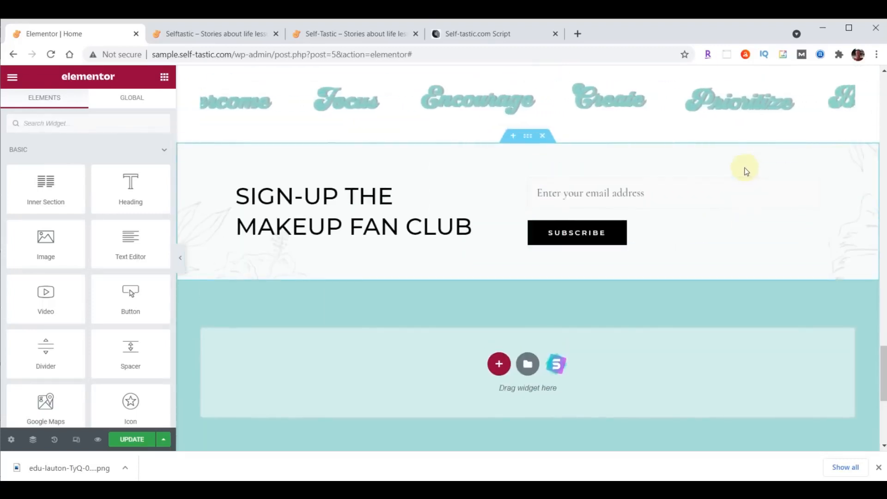
left_click(512, 136)
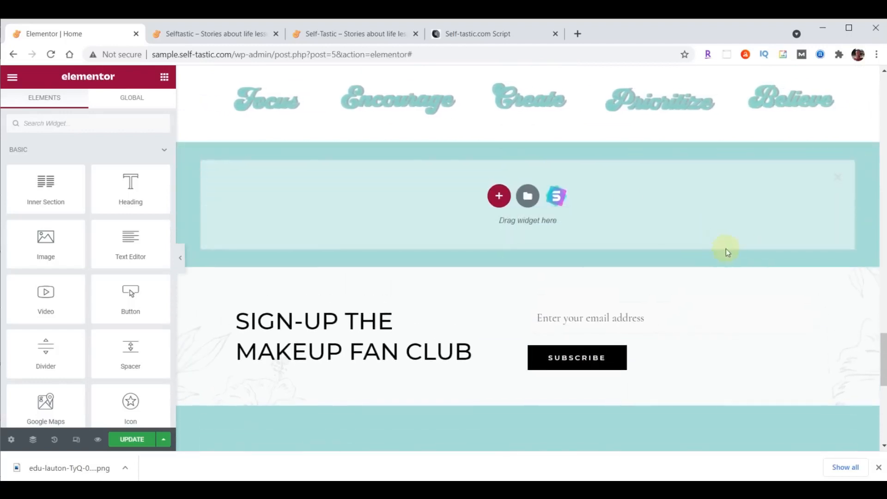
scroll(883, 353, "down", 2)
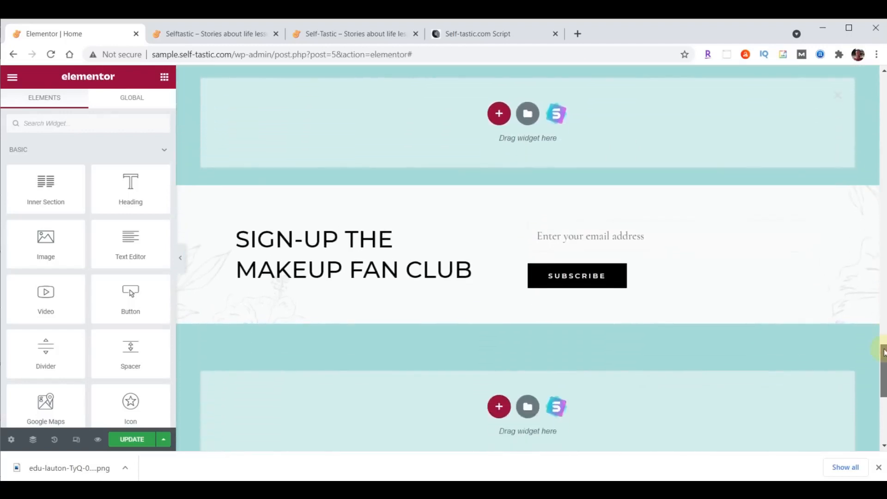
left_click(498, 113)
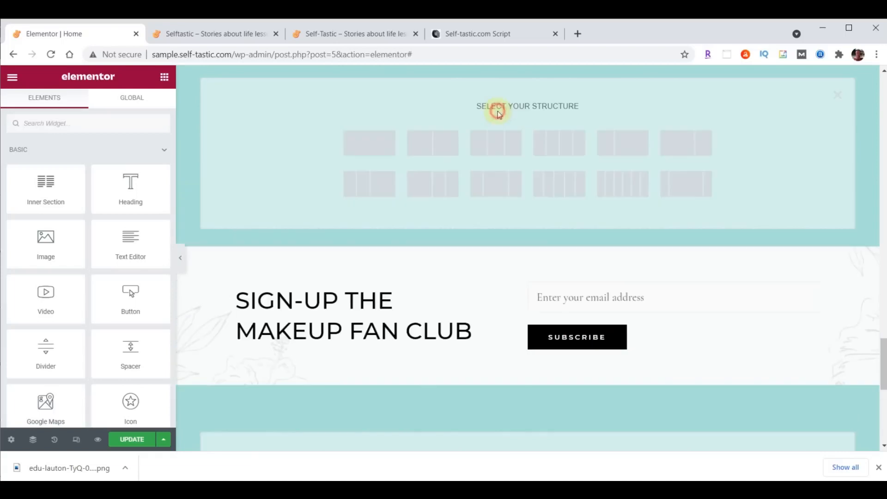
left_click(445, 146)
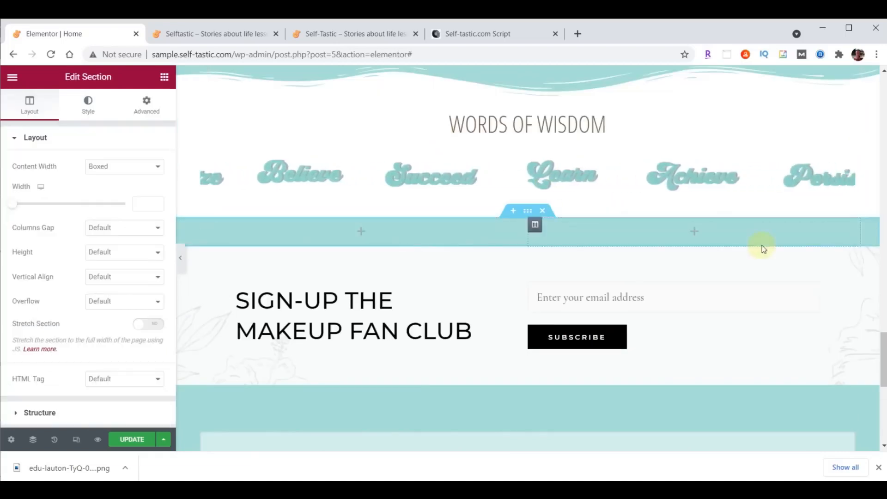
Make the new section full width and give it a Classic background type
scroll(761, 245, "down", 3)
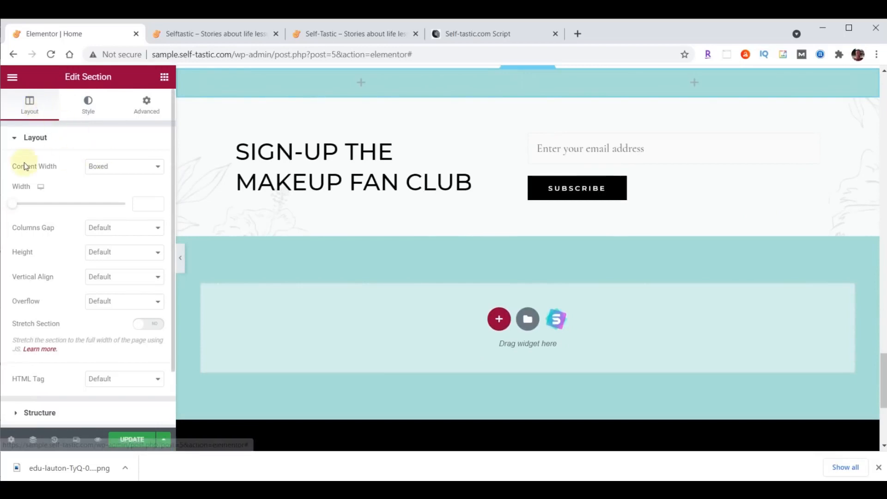
left_click(119, 167)
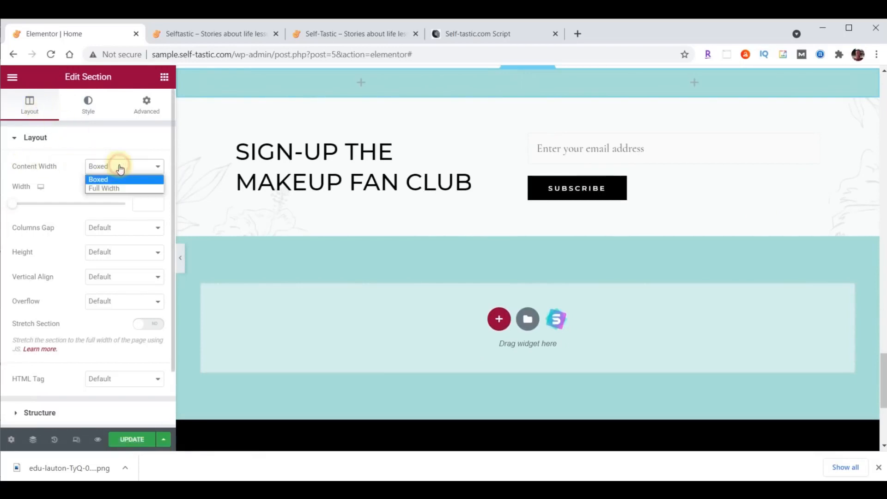
left_click(110, 188)
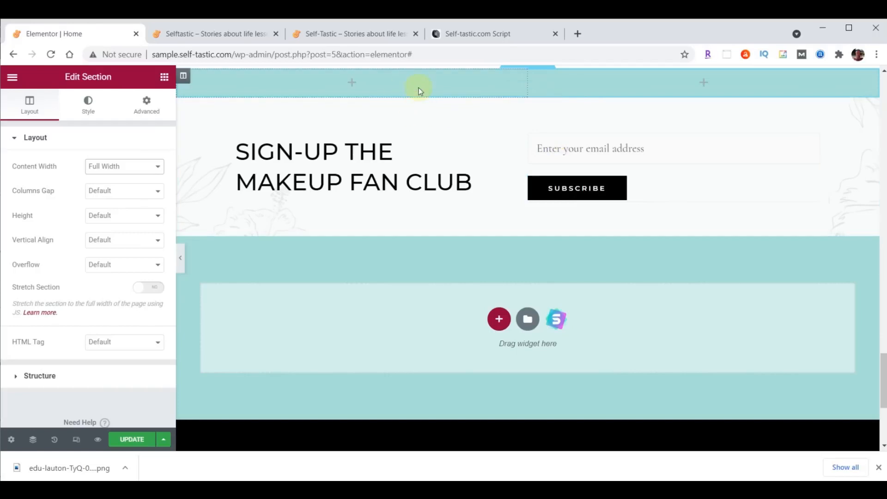
left_click(183, 75)
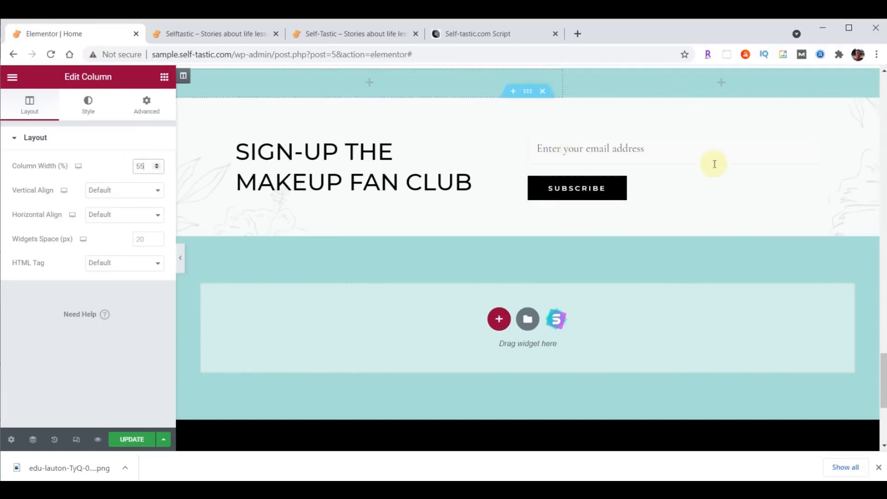
left_click(529, 77)
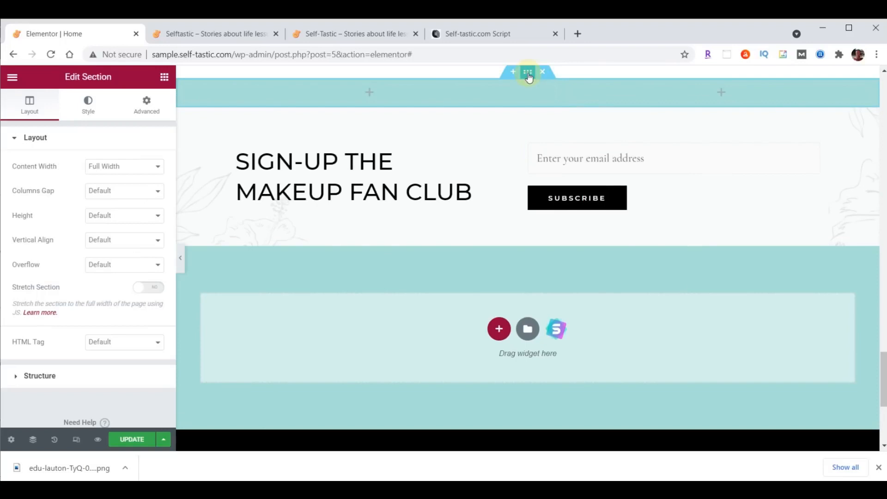
left_click(90, 105)
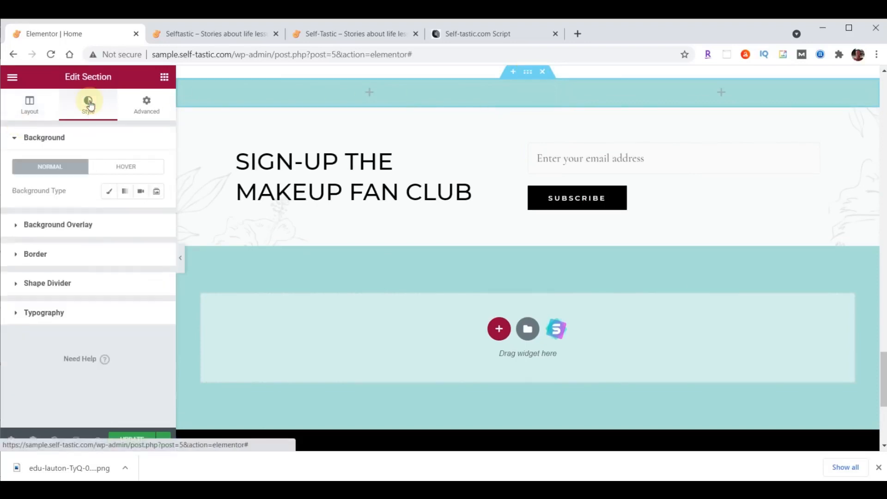
left_click(109, 194)
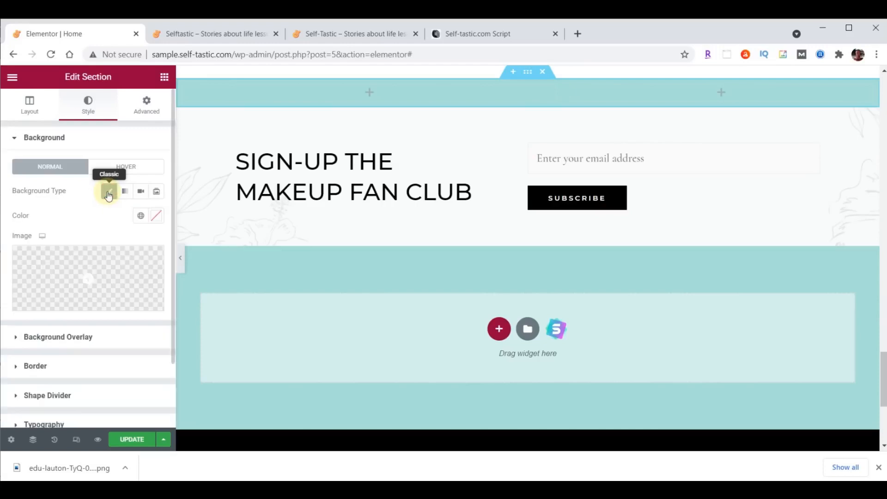
Upload practical-advice-beach.png to the media library and insert it as the section background
left_click(96, 272)
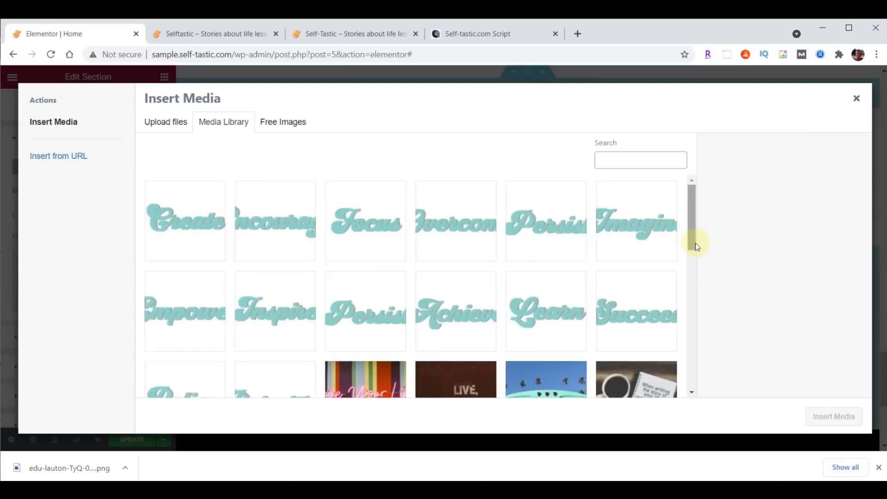
left_click(504, 489)
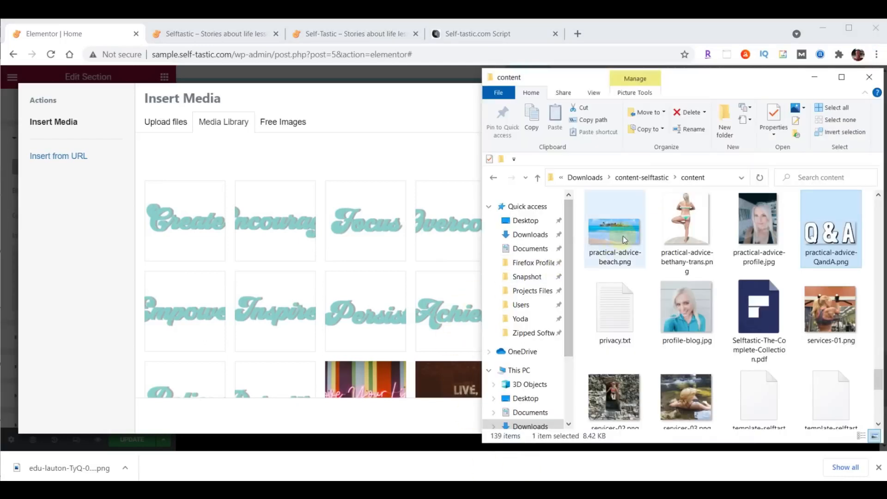
left_click_drag(623, 237, 313, 237)
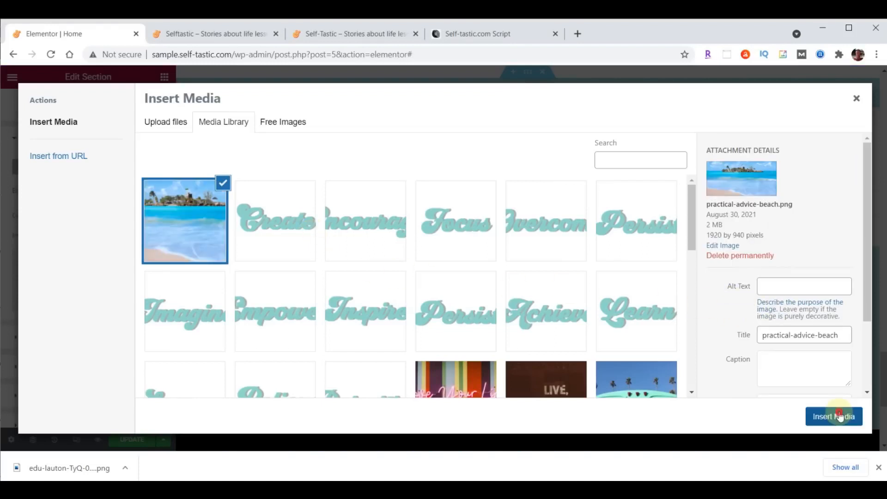
left_click(839, 415)
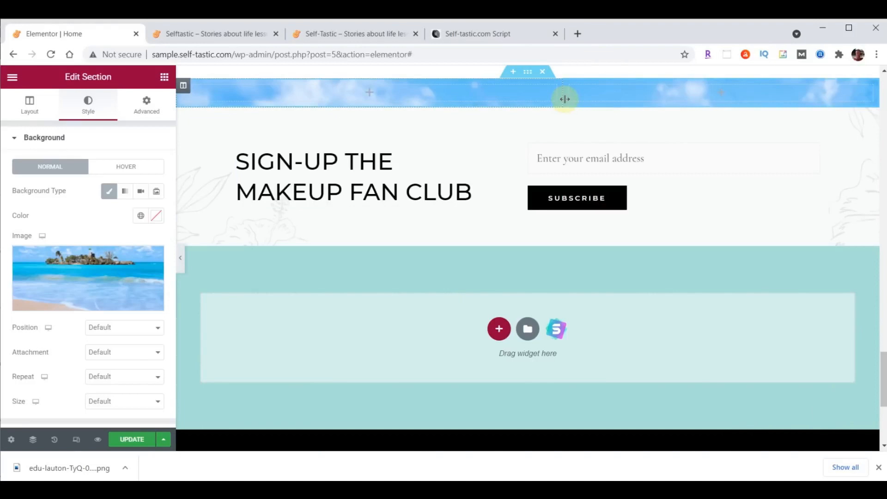
Set the beach background position to Top Center and size to Cover
left_click(100, 329)
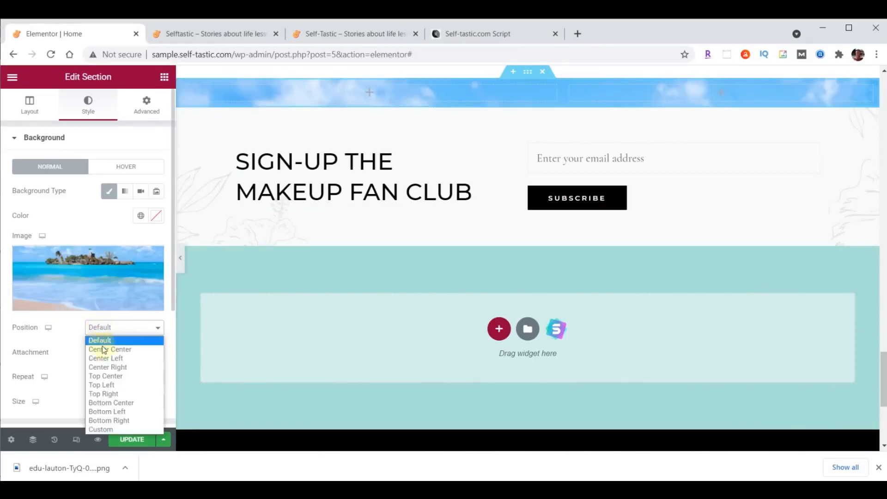
left_click(107, 376)
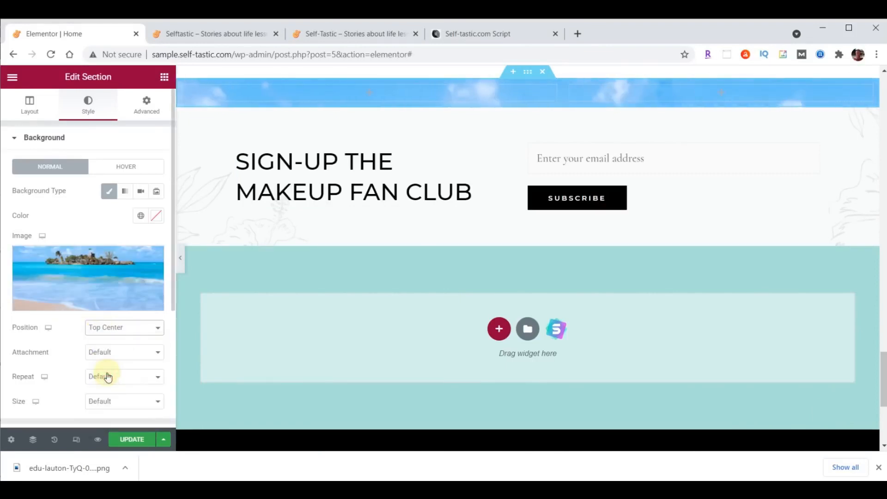
left_click(114, 405)
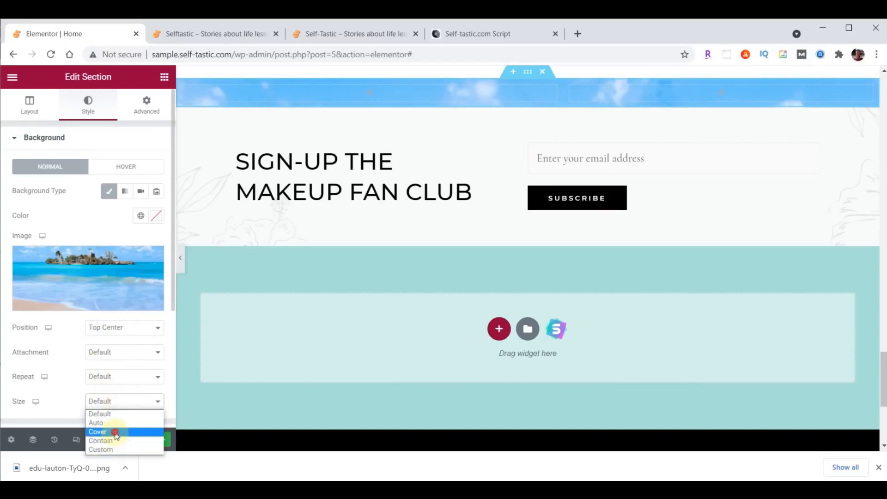
left_click(115, 433)
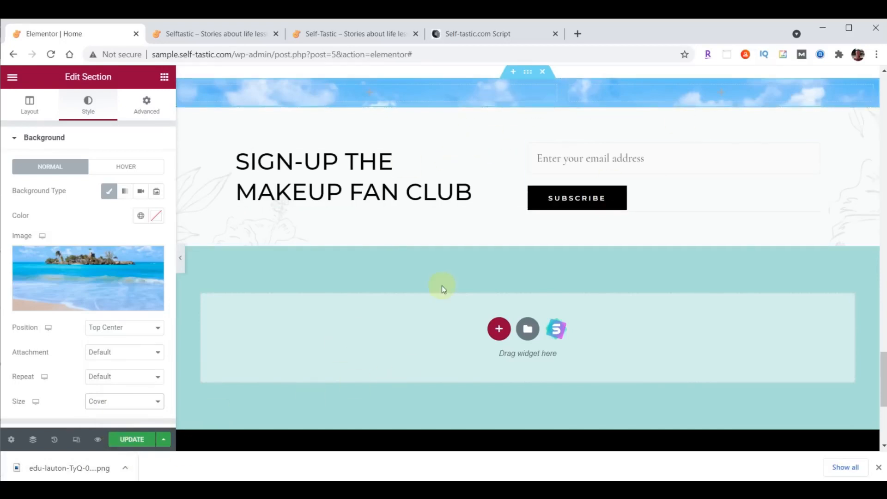
Add an Image widget to the section showing the uploaded practical-advice-QandA.png
left_click(166, 79)
left_click_drag(45, 238, 365, 87)
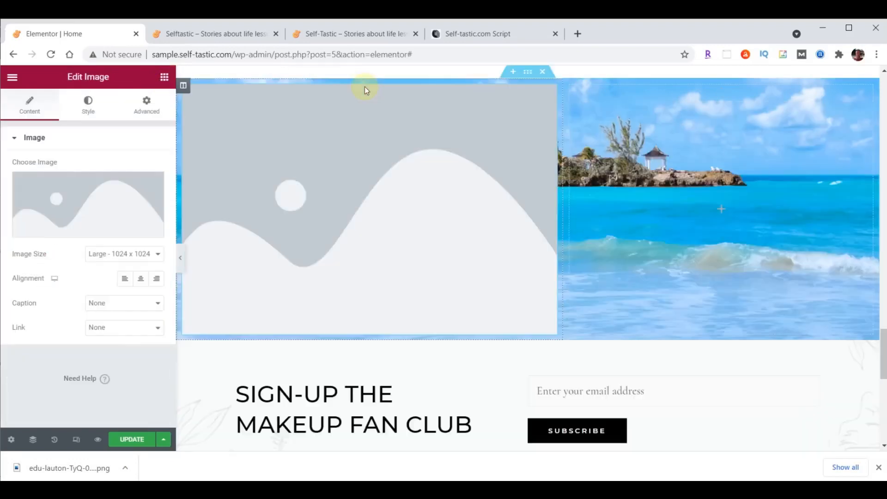
left_click(75, 198)
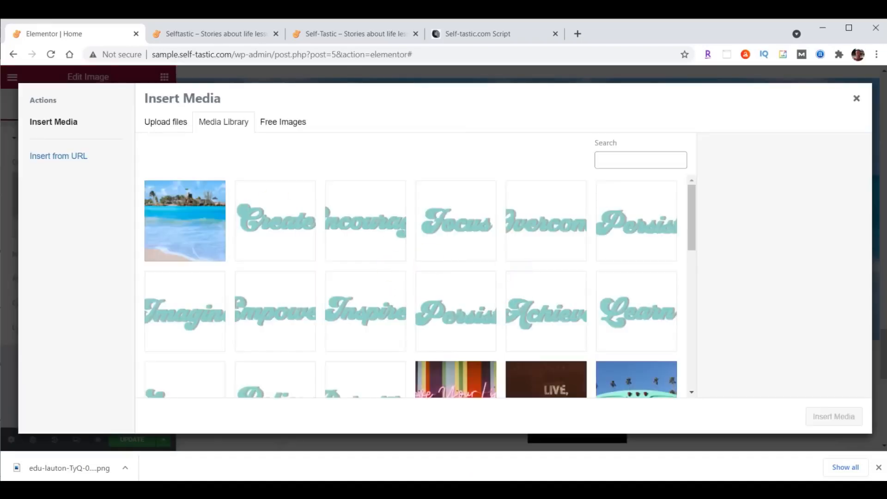
key("alt+Tab")
left_click_drag(830, 231, 284, 224)
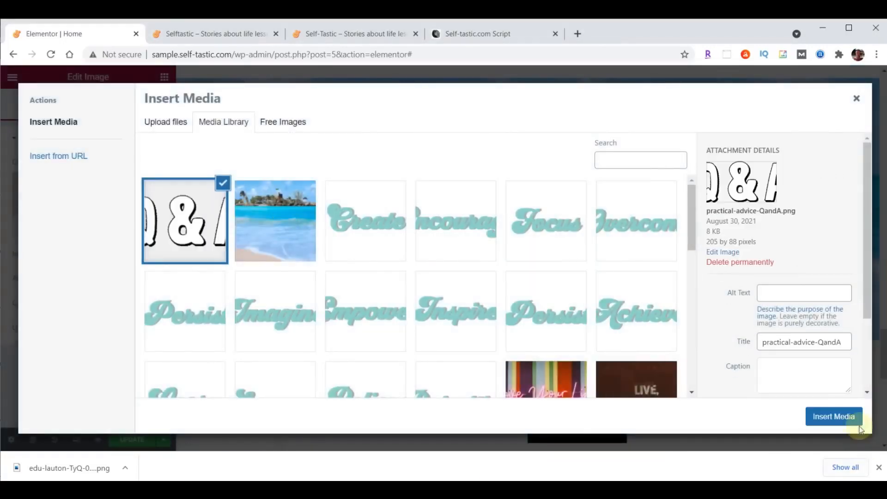
left_click(842, 409)
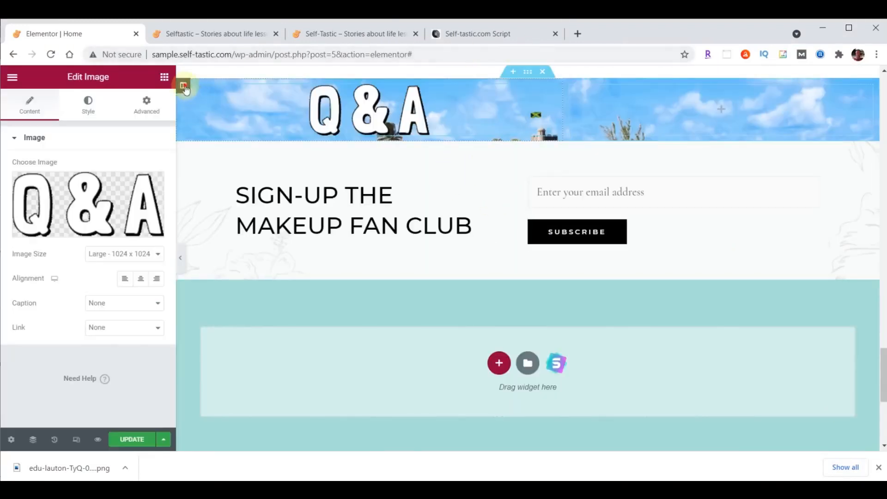
Give the Q&A image's column 90 top padding and 40 bottom padding
left_click(183, 86)
left_click(147, 103)
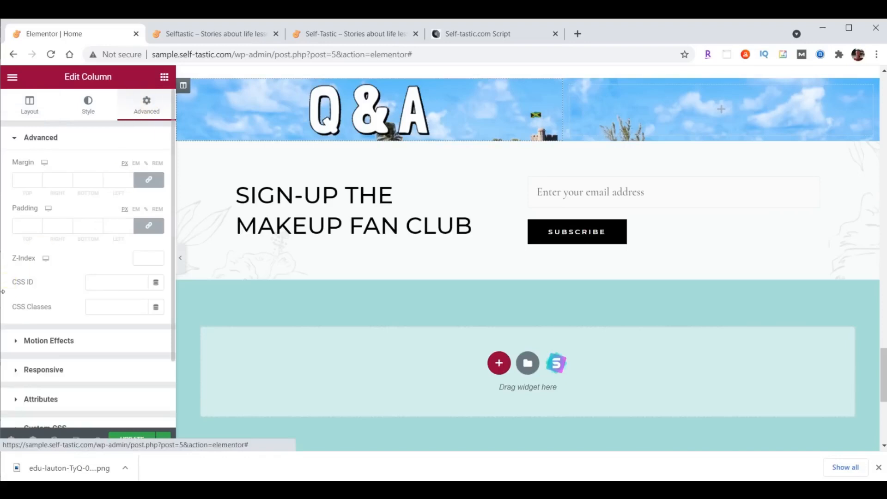
left_click(145, 227)
left_click(23, 227)
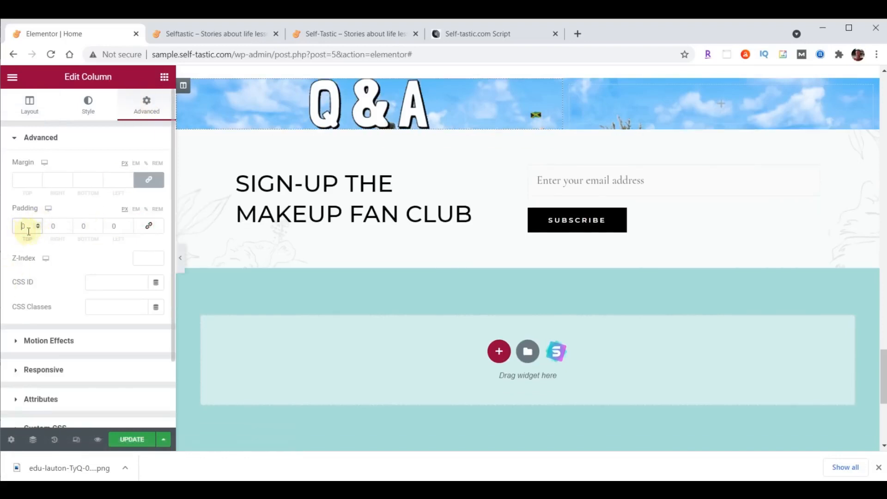
type("9")
left_click(80, 226)
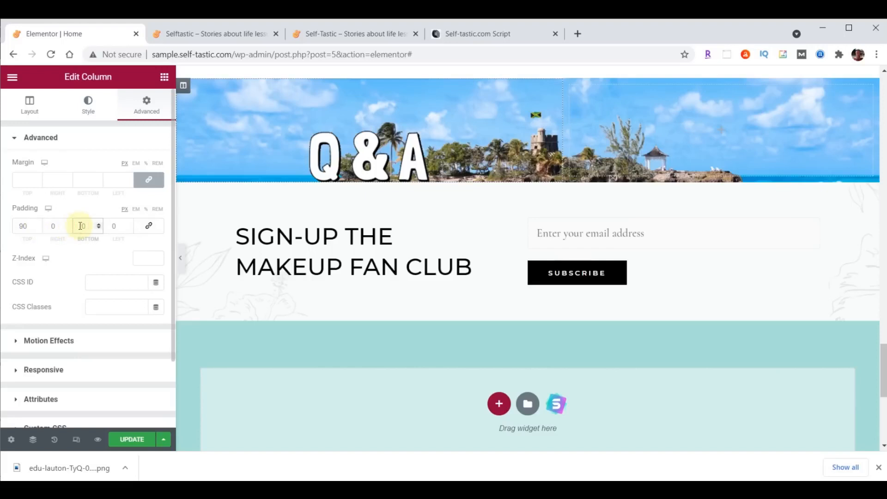
type("5")
key("BackSpace")
type("4")
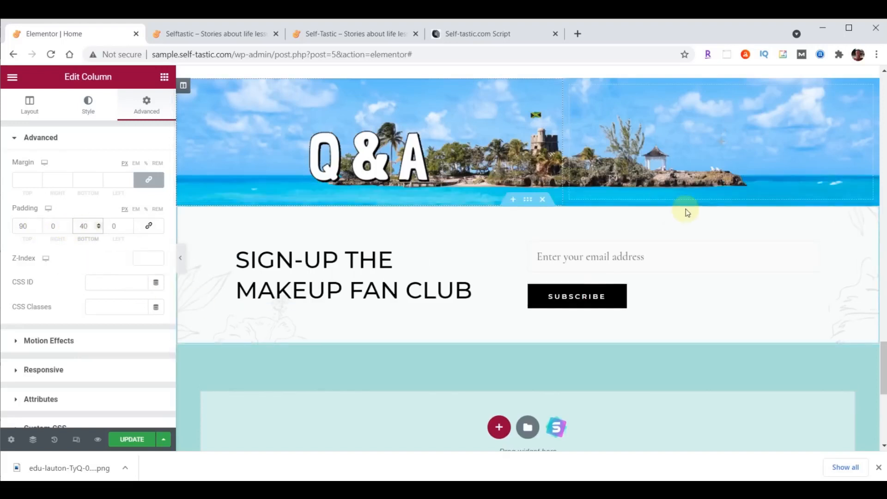
scroll(786, 291, "up", 3)
scroll(842, 92, "up", 1)
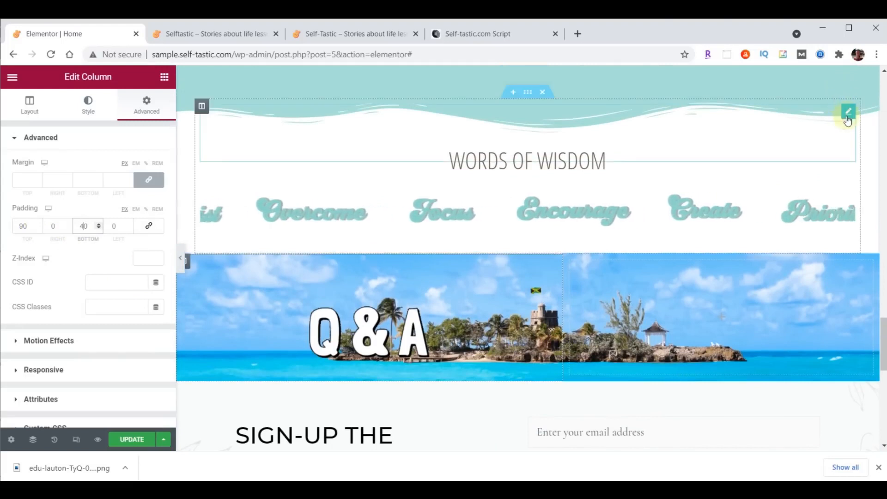
Copy the WORDS OF WISDOM heading and paste it below the Q&A image
right_click(850, 119)
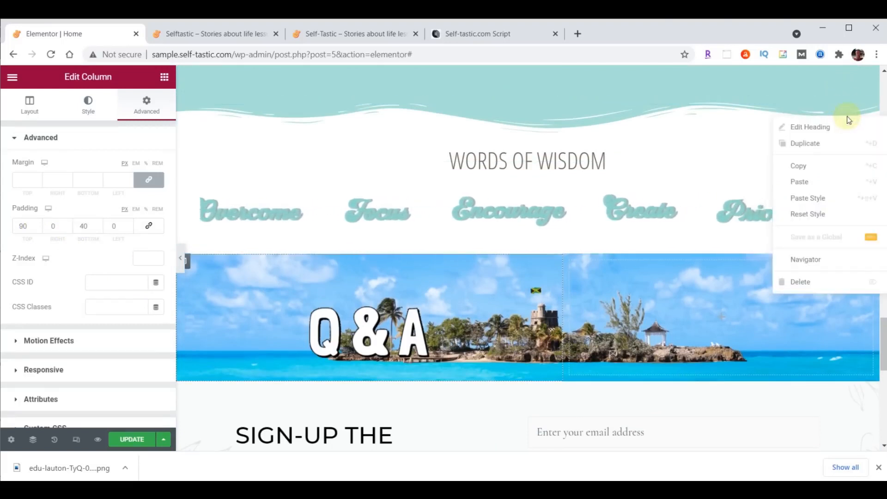
left_click(806, 166)
scroll(782, 206, "down", 1)
scroll(782, 206, "down", 3)
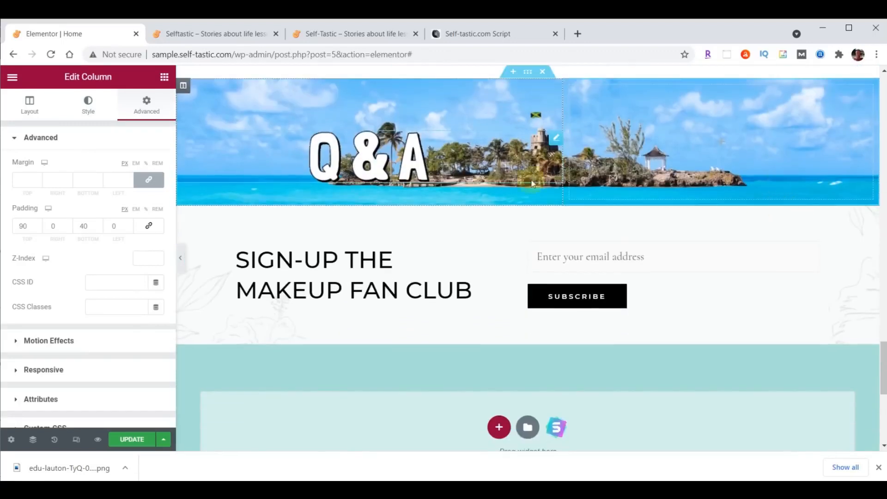
right_click(416, 165)
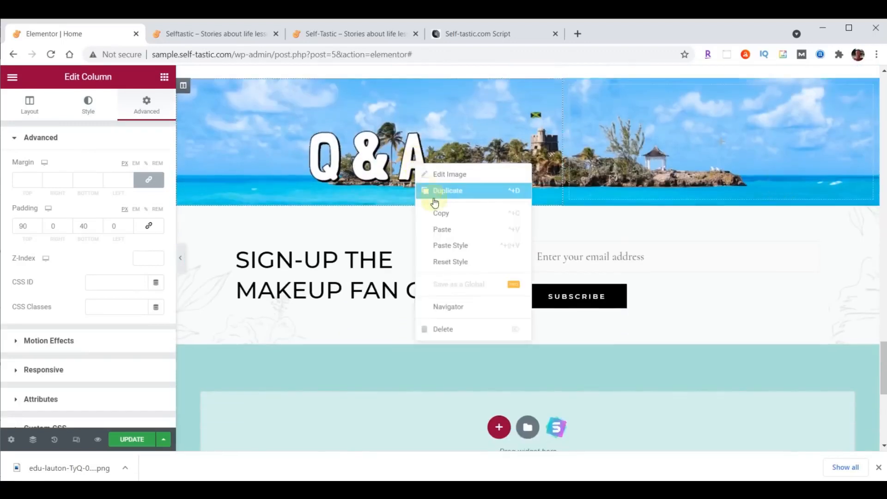
left_click(444, 229)
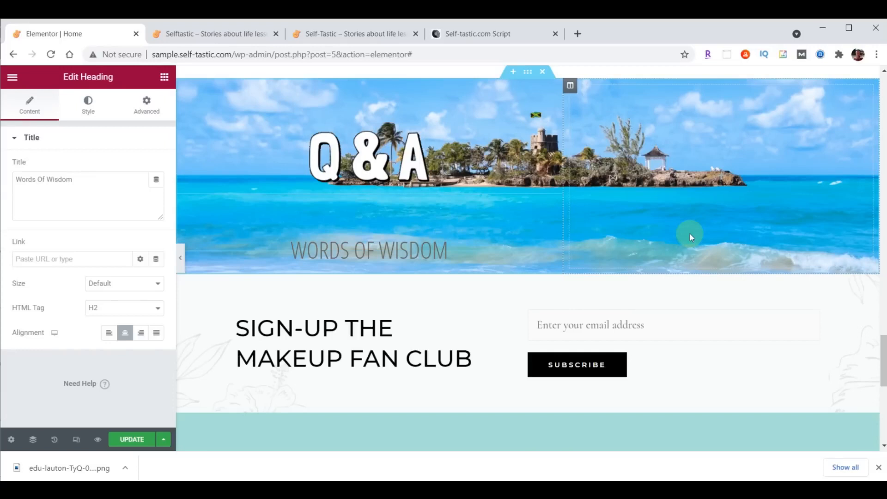
Colour the pasted heading black and set its font size to 50
left_click(99, 115)
left_click(155, 165)
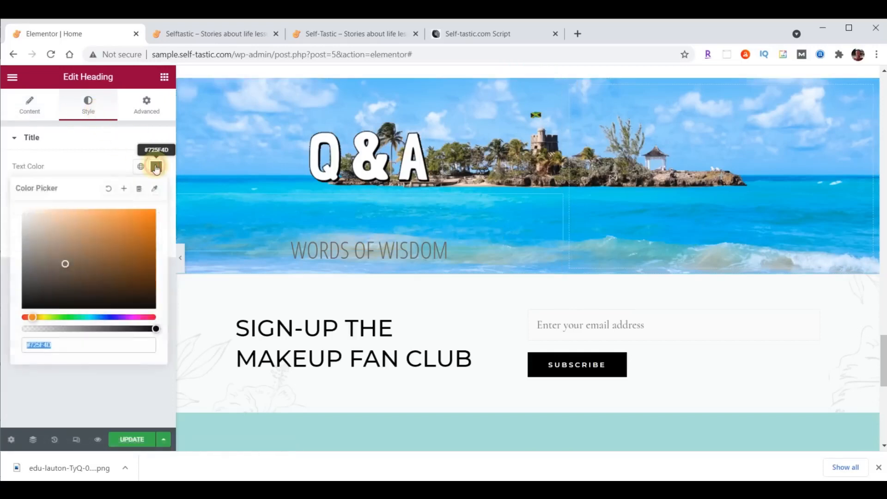
left_click(141, 304)
left_click(160, 192)
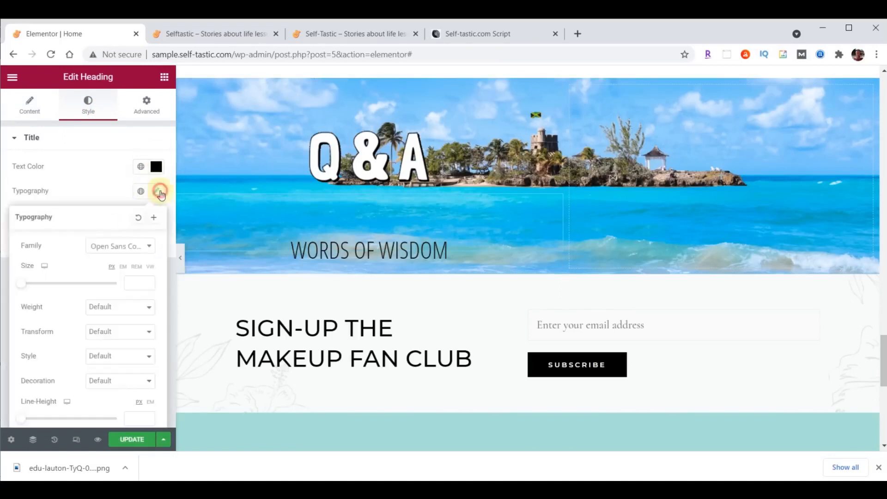
left_click(138, 283)
type("50")
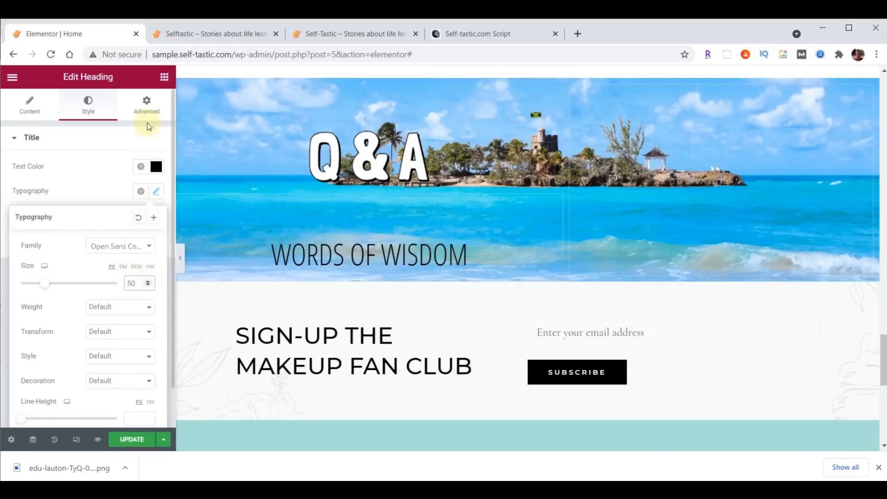
left_click(165, 78)
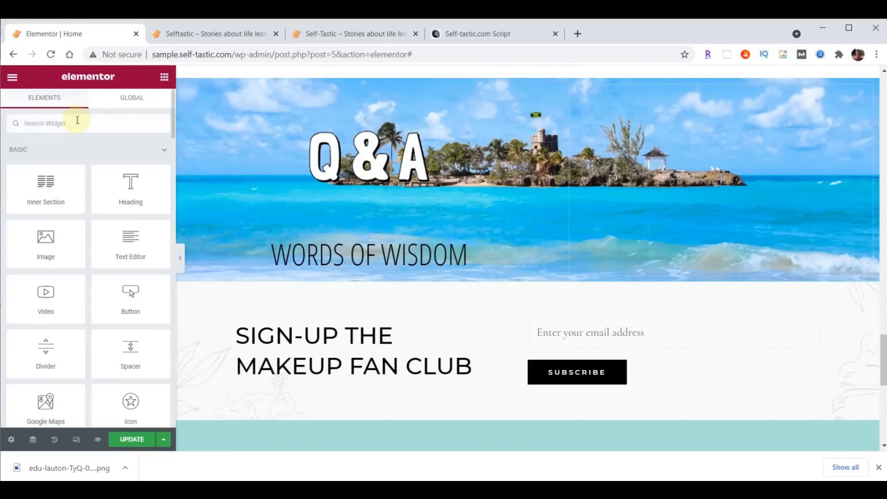
Add a testimonial widget to the beach section using the uploaded profile photo
type("test")
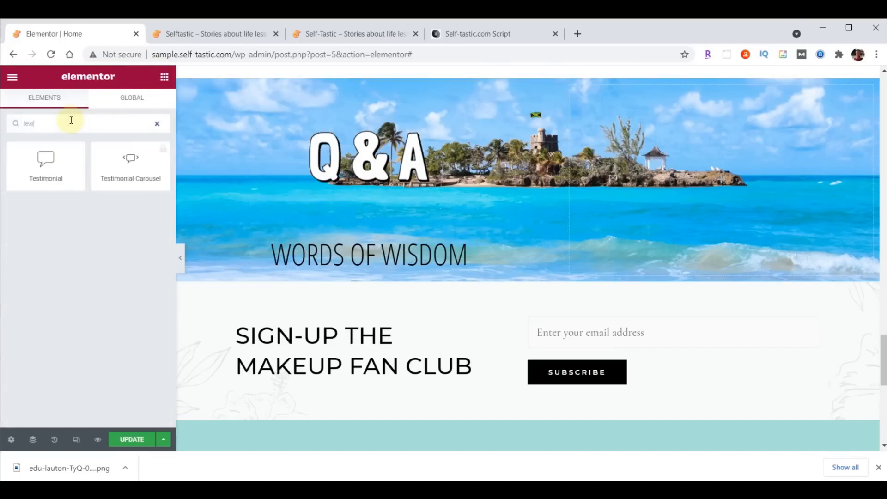
left_click_drag(46, 158, 401, 259)
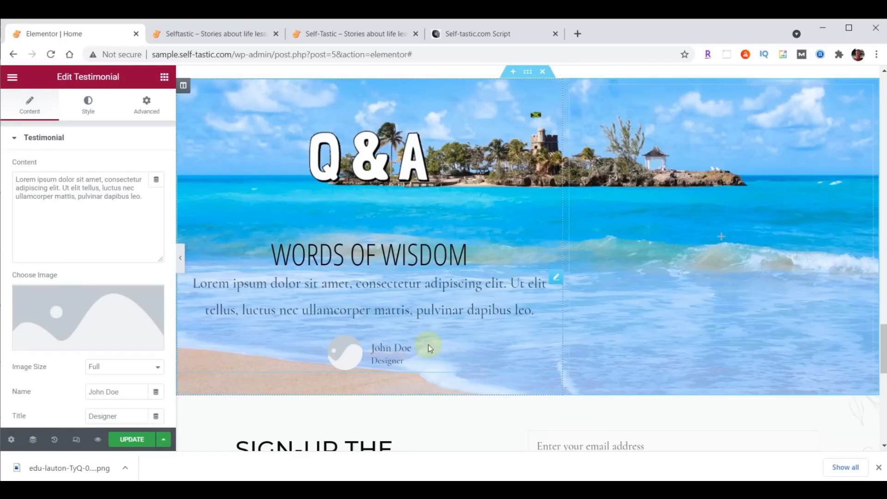
left_click(82, 322)
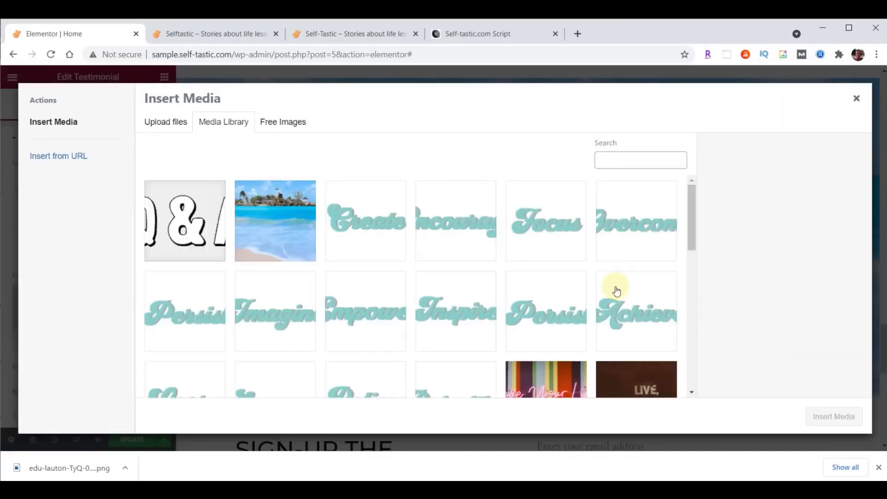
left_click(492, 489)
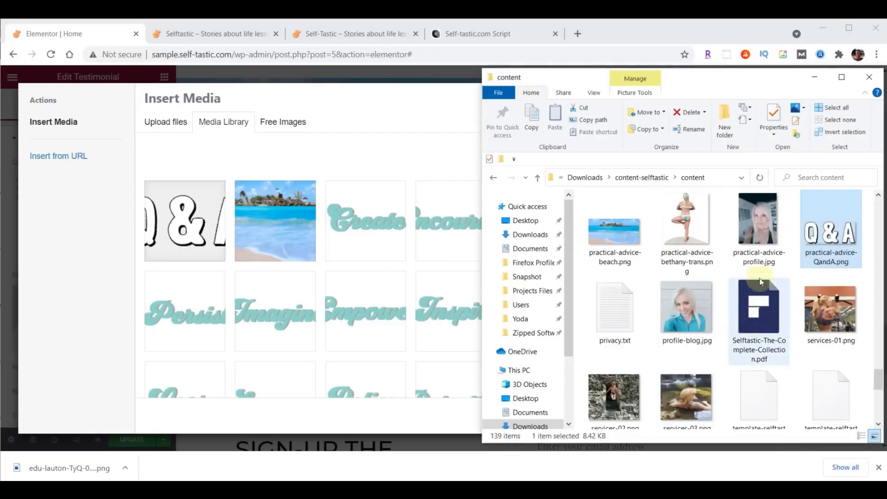
left_click(760, 227)
left_click_drag(760, 225, 257, 251)
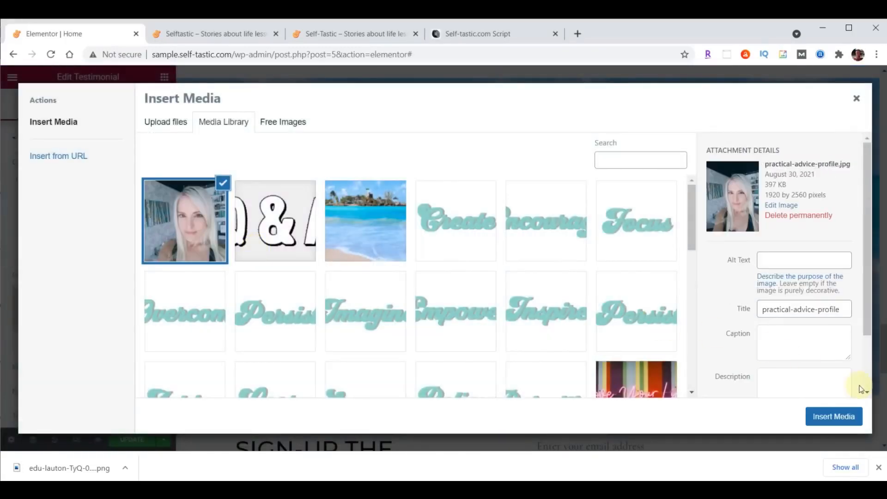
left_click(835, 418)
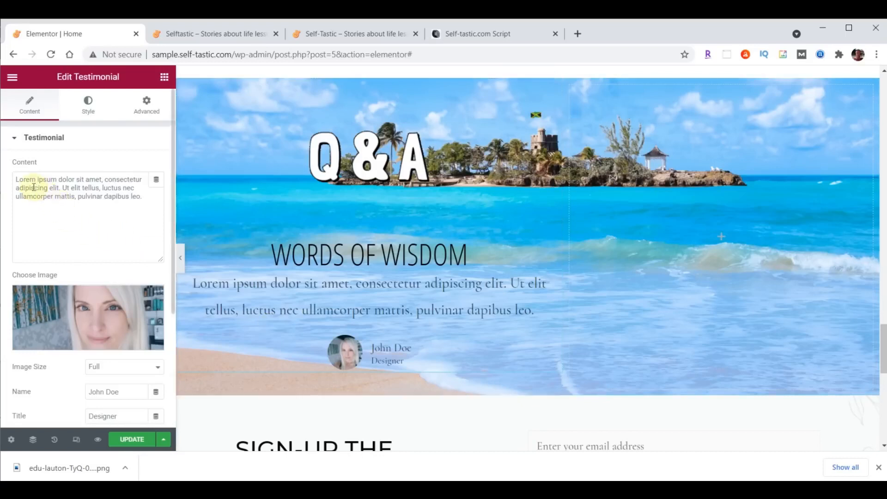
Set the quote to 'Questions and answers from Quora', replace the author name, and put the image on Top
left_click_drag(16, 180, 156, 198)
key("ctrl+v")
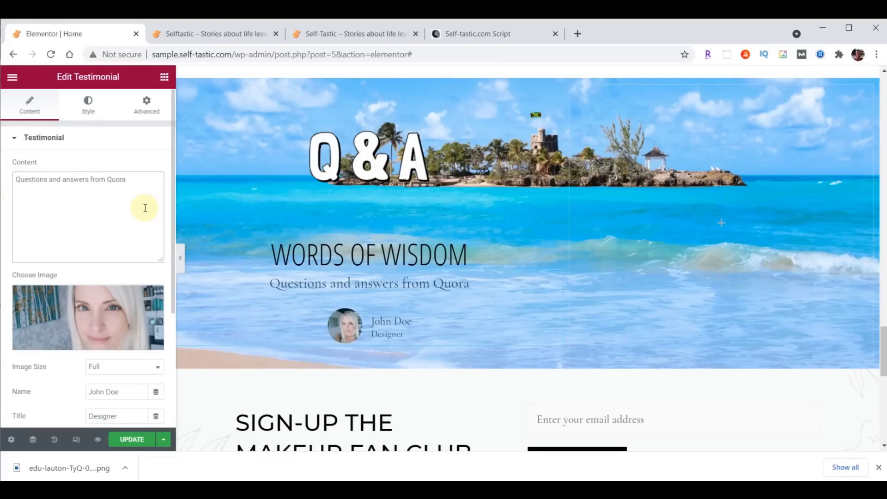
scroll(146, 208, "down", 3)
left_click_drag(127, 246, 59, 245)
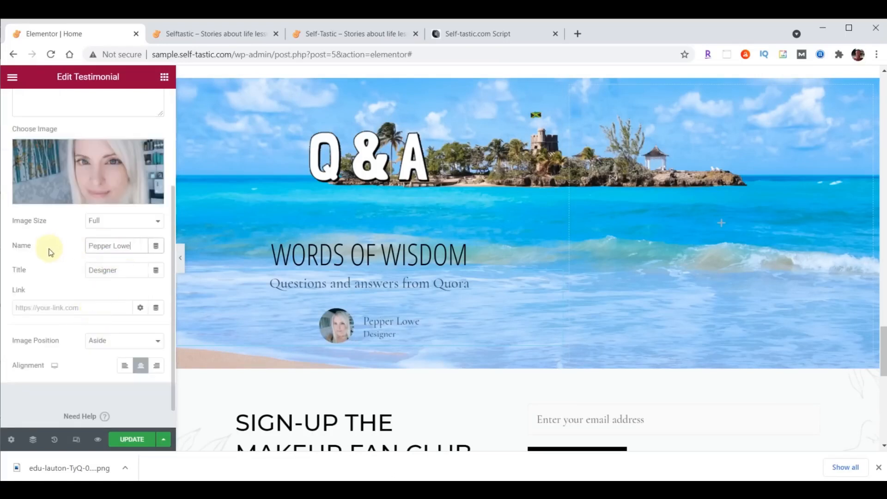
left_click(108, 343)
left_click(99, 362)
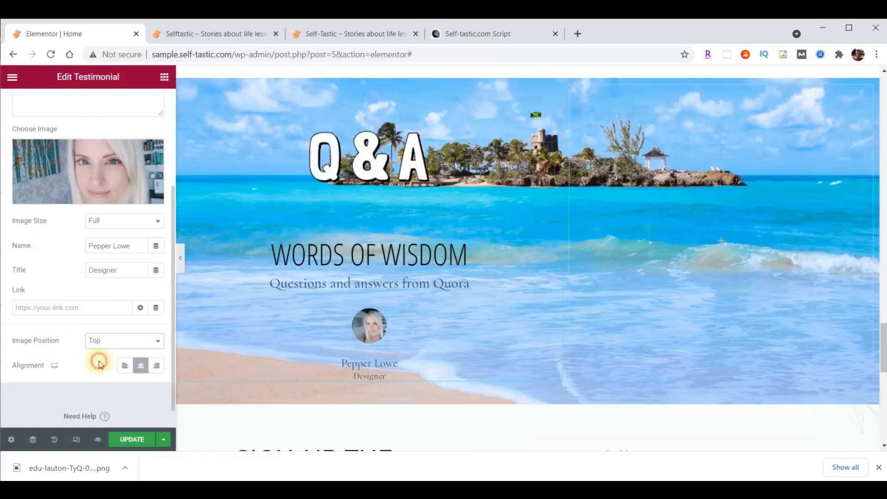
scroll(102, 134, "up", 3)
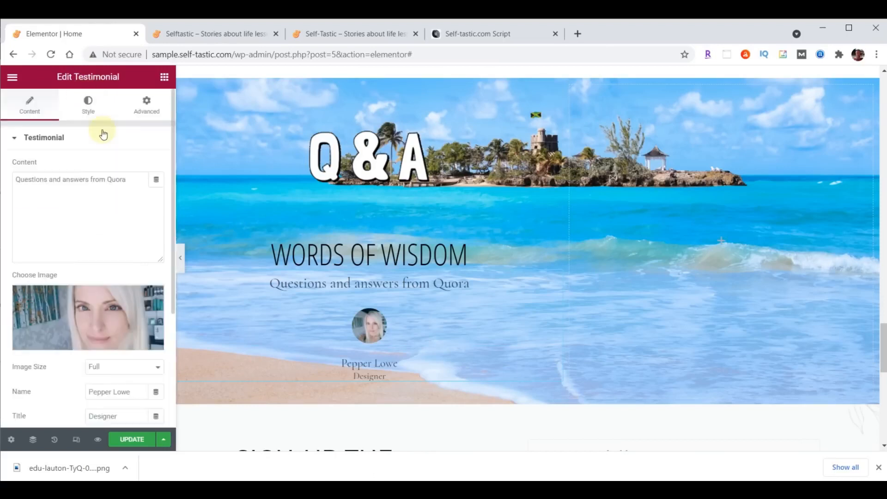
Set the testimonial image size to 115 and the quote font to Droid Arabic Kufi in #473C31
left_click(88, 106)
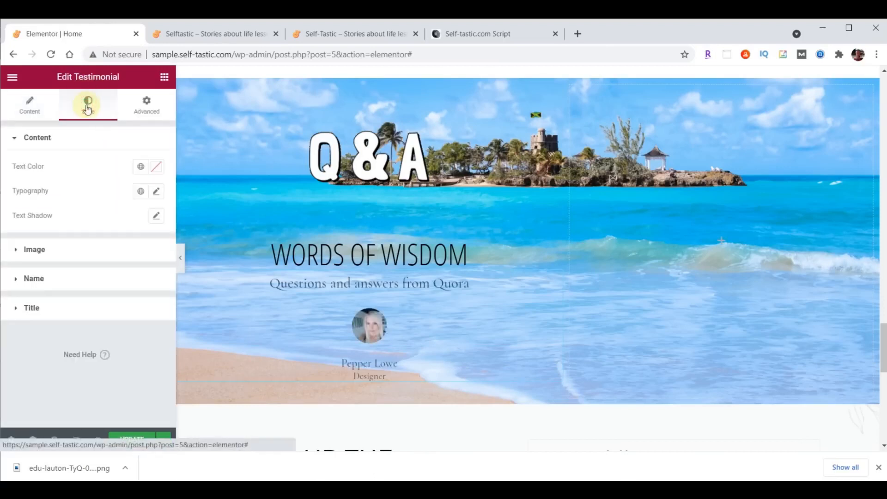
left_click(35, 248)
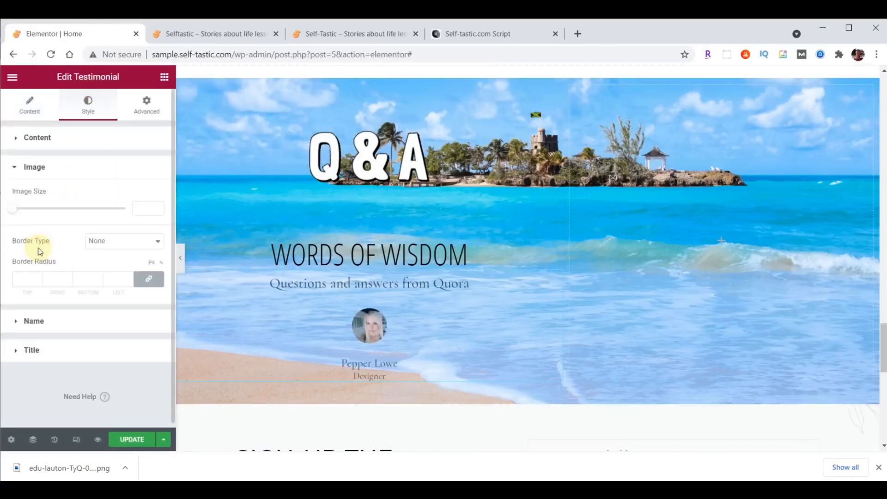
left_click(139, 209)
type("115")
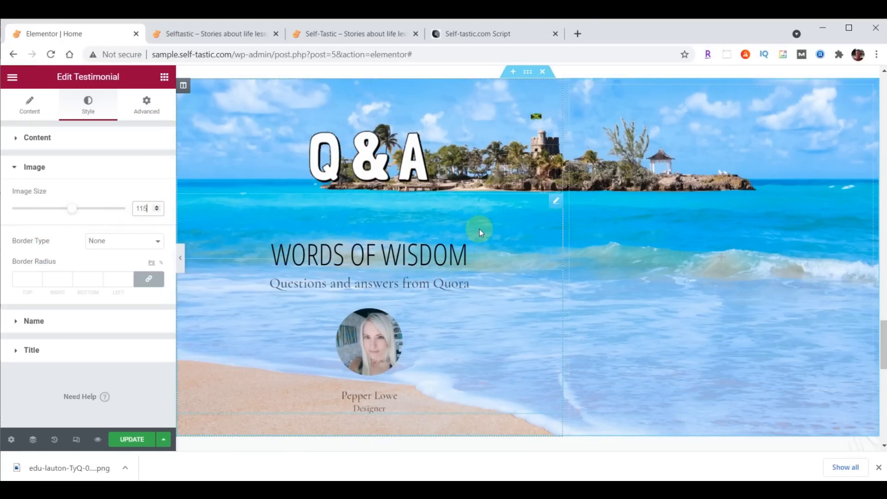
left_click(40, 139)
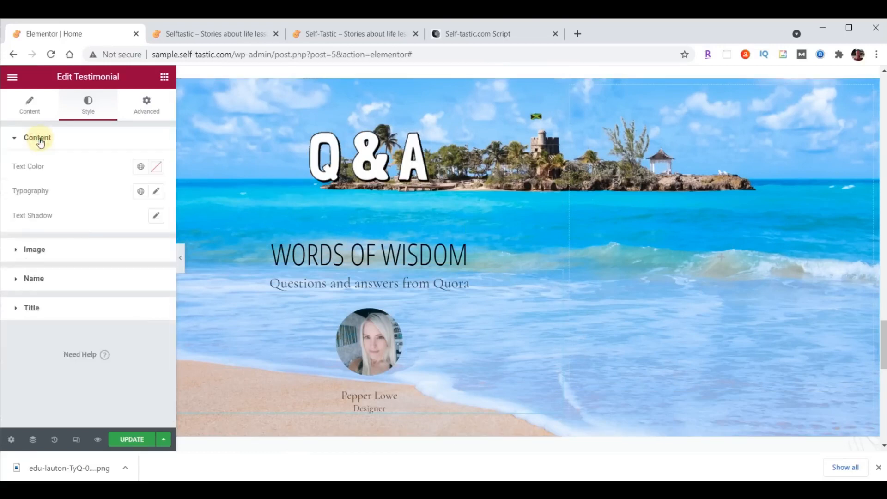
left_click(157, 192)
left_click(123, 245)
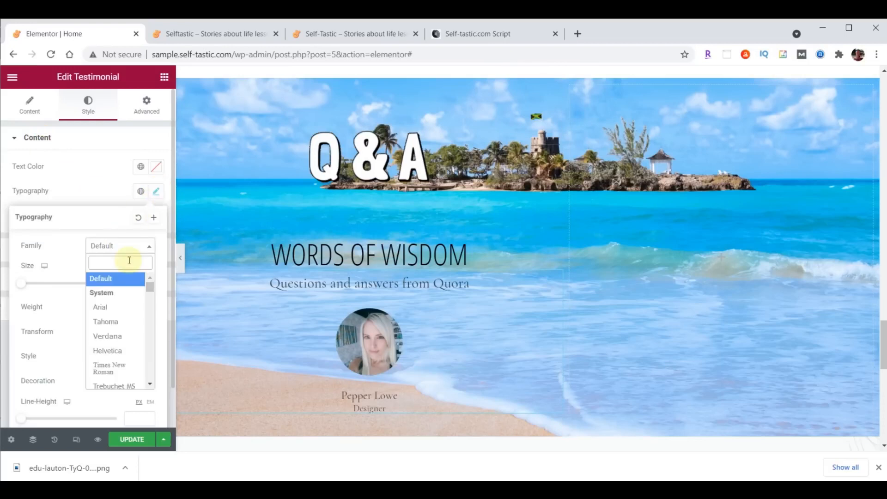
type("droid")
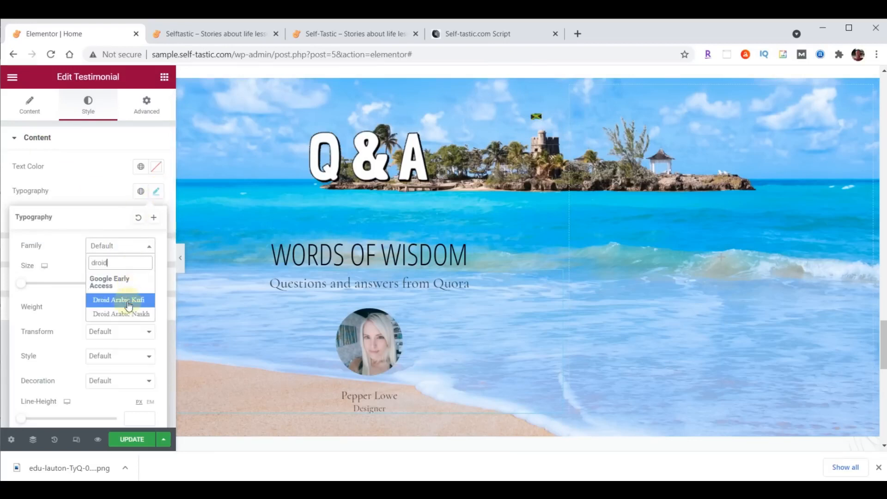
left_click(128, 303)
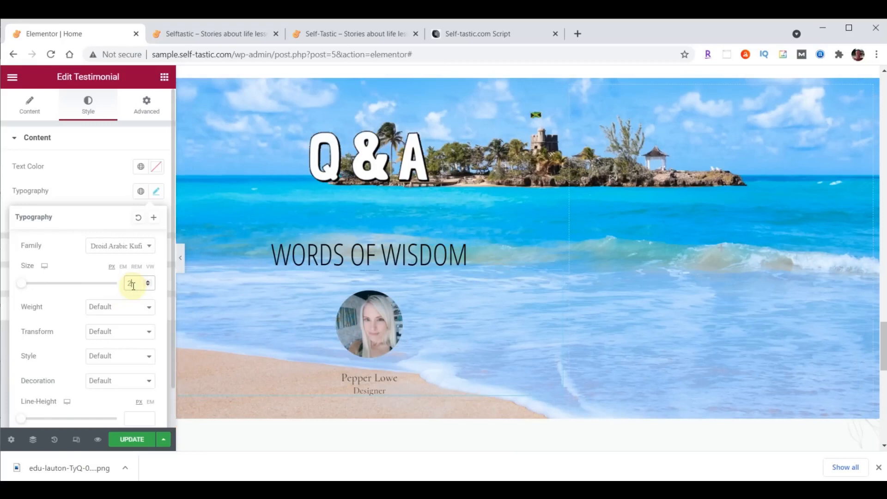
left_click(157, 169)
type("#473C31")
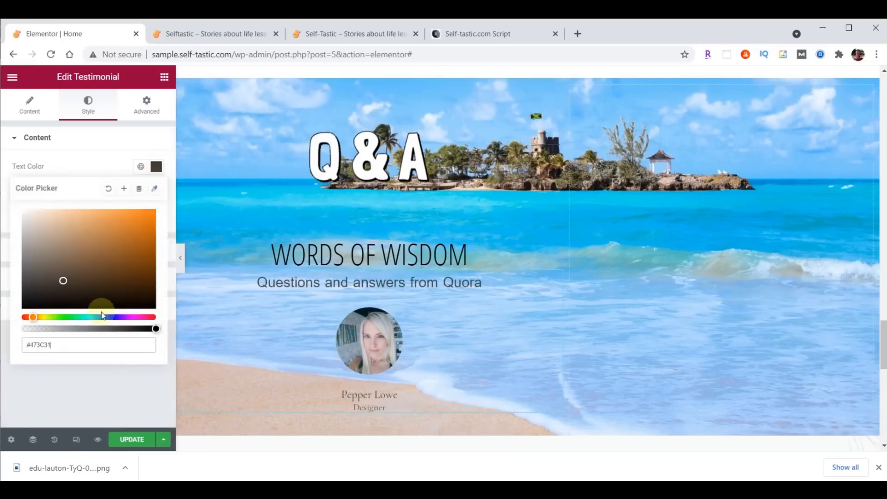
left_click(167, 170)
Style the author name in Open Sans Condensed, size 30, pale yellow #FFFFC0
left_click(64, 277)
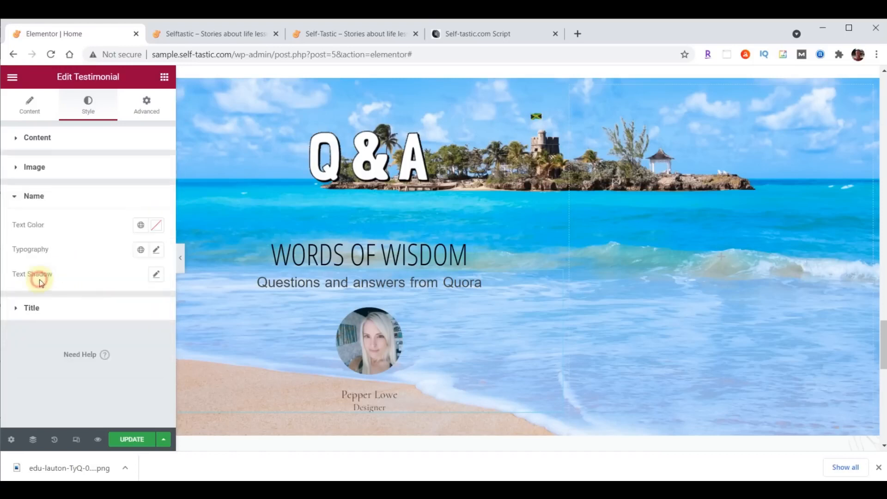
left_click(157, 250)
left_click(120, 305)
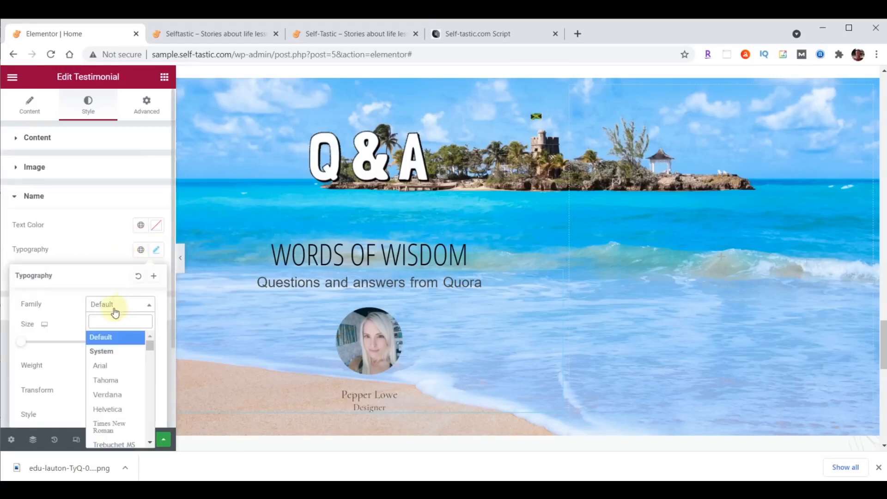
type("Open")
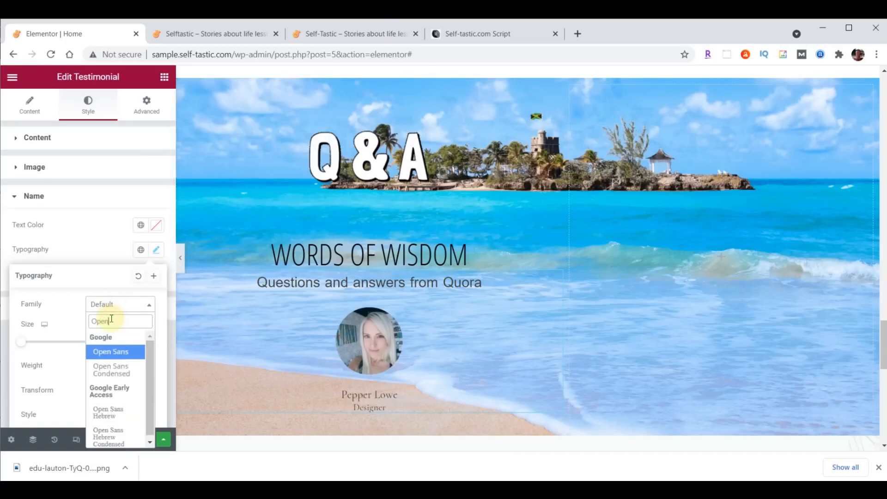
left_click(111, 370)
left_click(132, 342)
type("30")
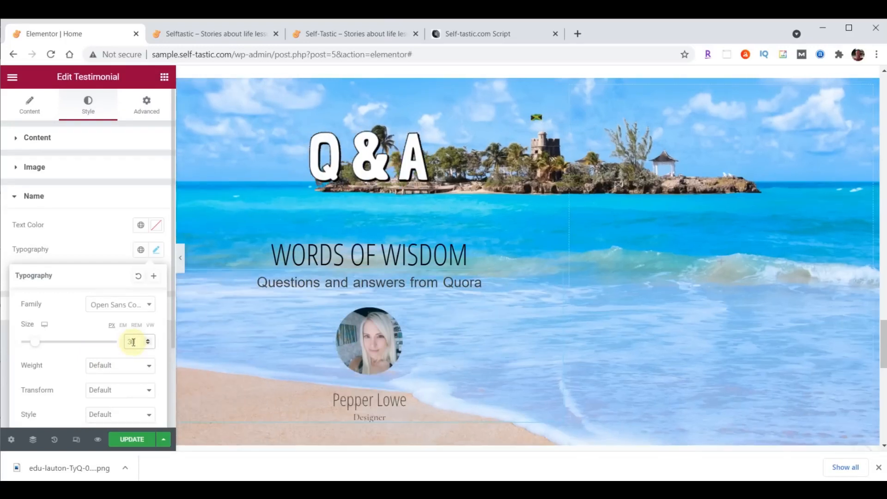
left_click(156, 226)
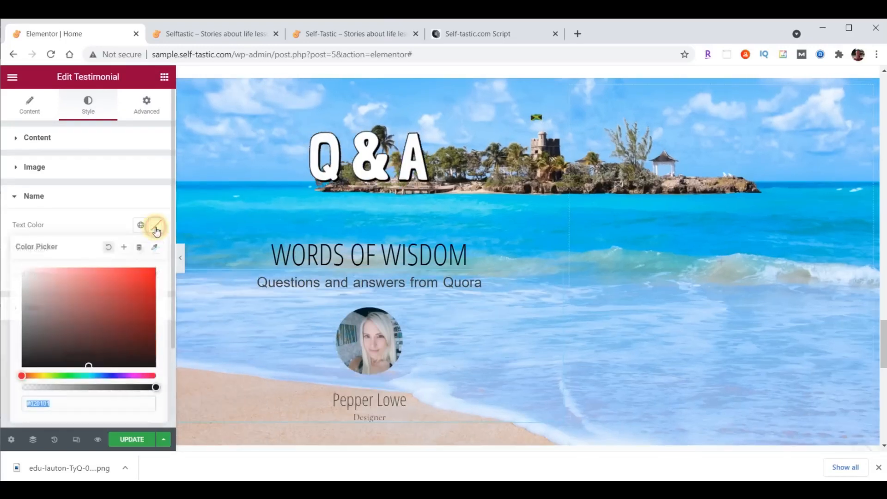
type("#FFFFC0")
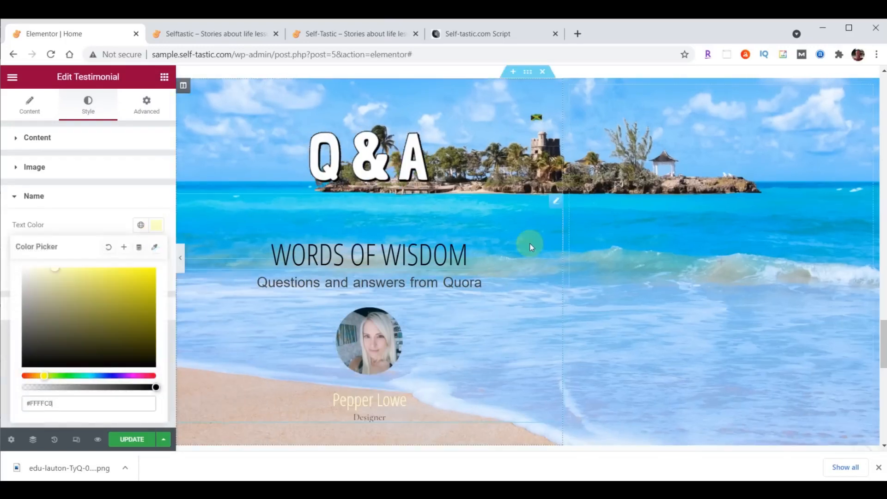
scroll(530, 245, "down", 2)
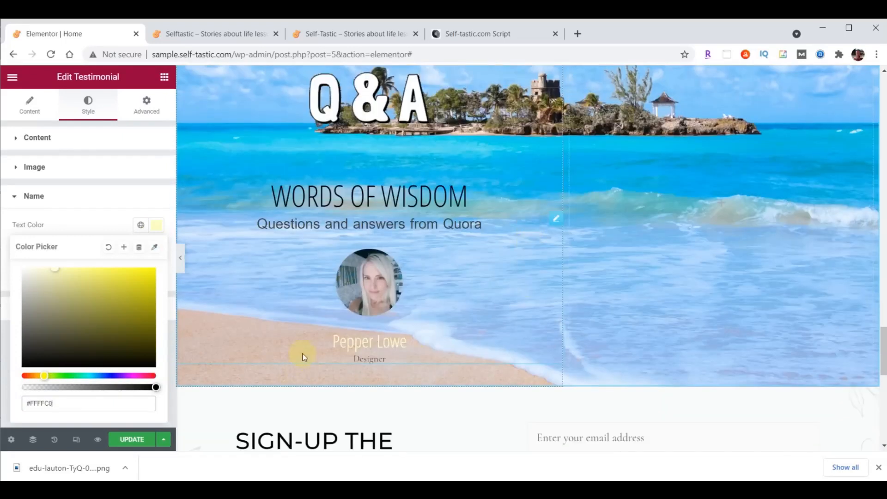
Delete the Designer title from the testimonial
left_click(30, 104)
scroll(93, 222, "down", 2)
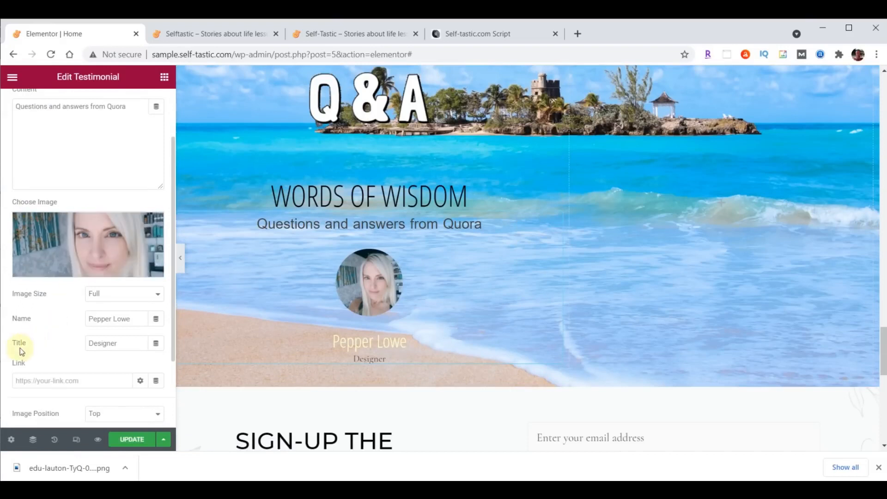
left_click_drag(122, 345, 73, 349)
key("BackSpace")
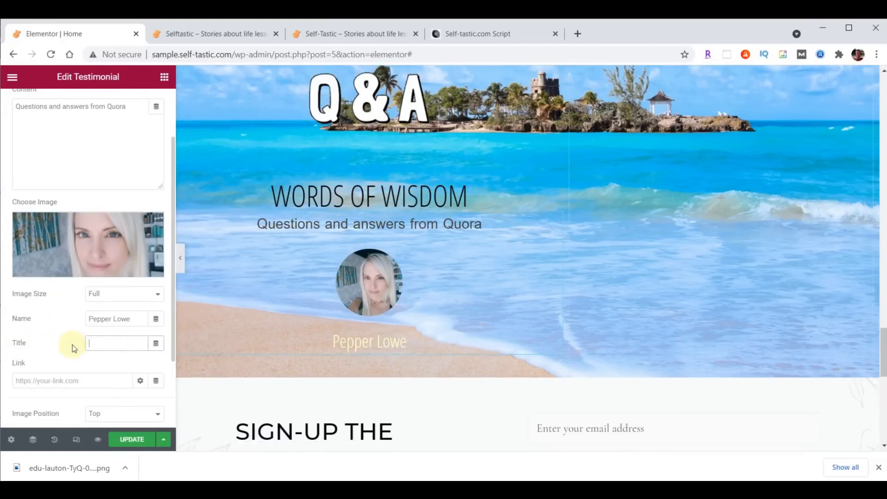
scroll(732, 227, "up", 1)
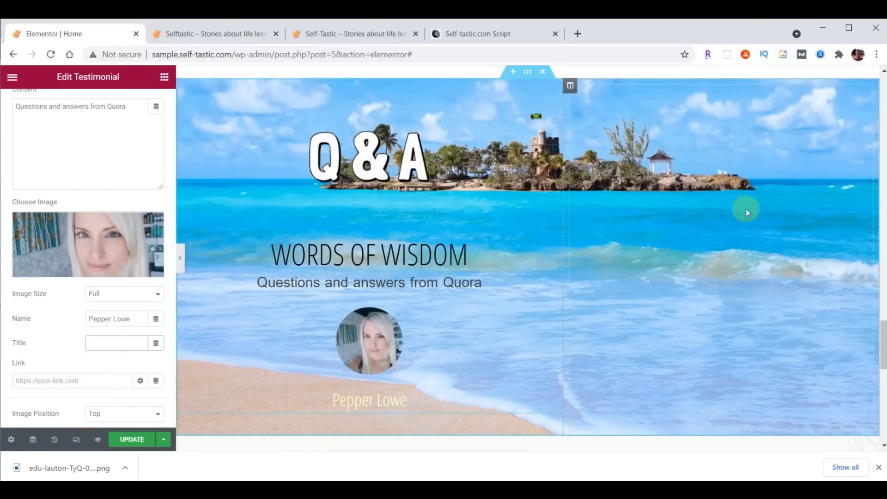
Bottom-align the testimonial column's content
left_click(569, 88)
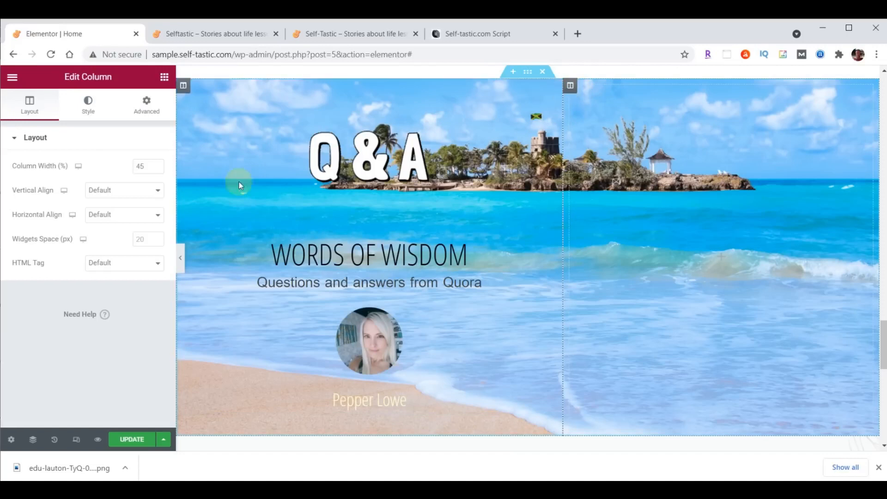
left_click(108, 191)
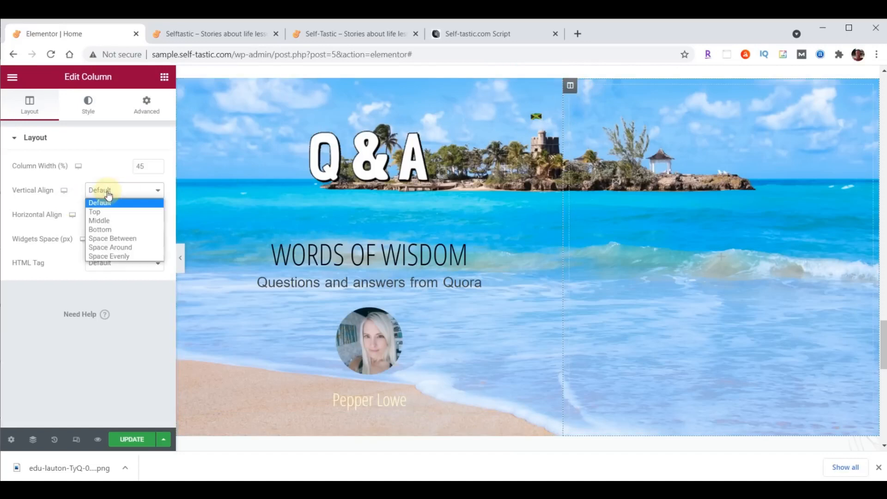
left_click(107, 229)
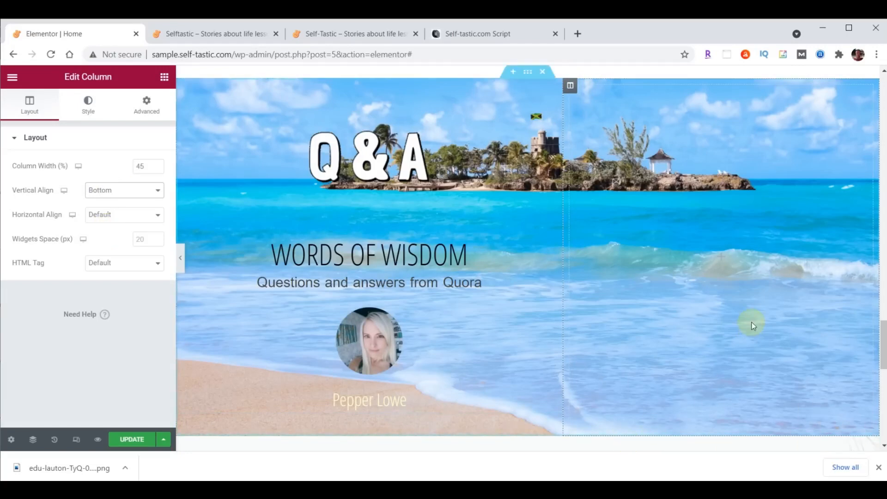
Set the column margin and padding to 0 and drop a new image widget onto the island area
left_click(146, 110)
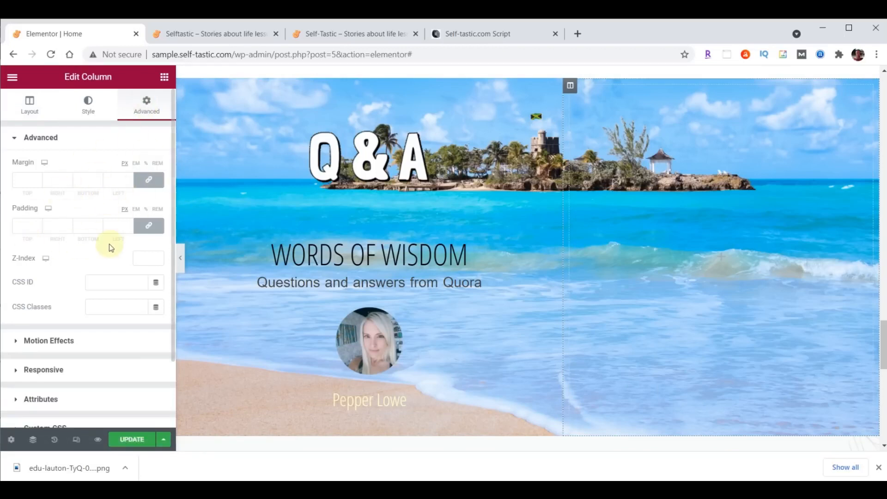
left_click(149, 183)
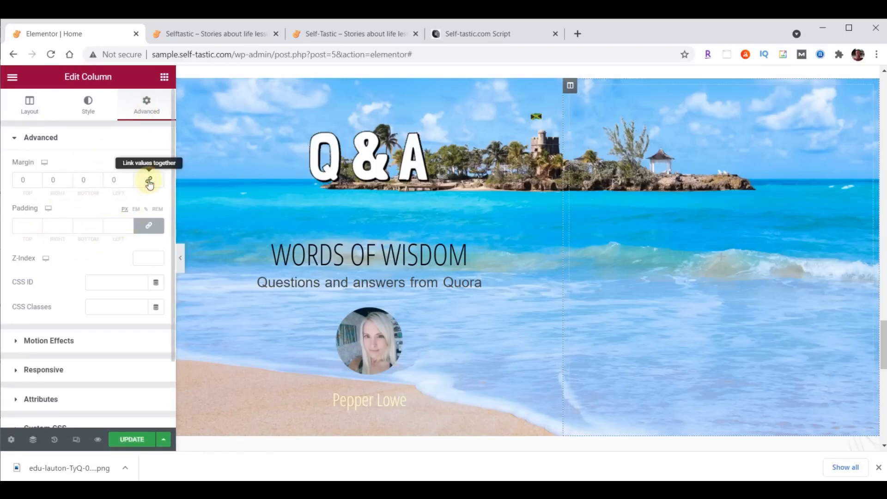
left_click(148, 229)
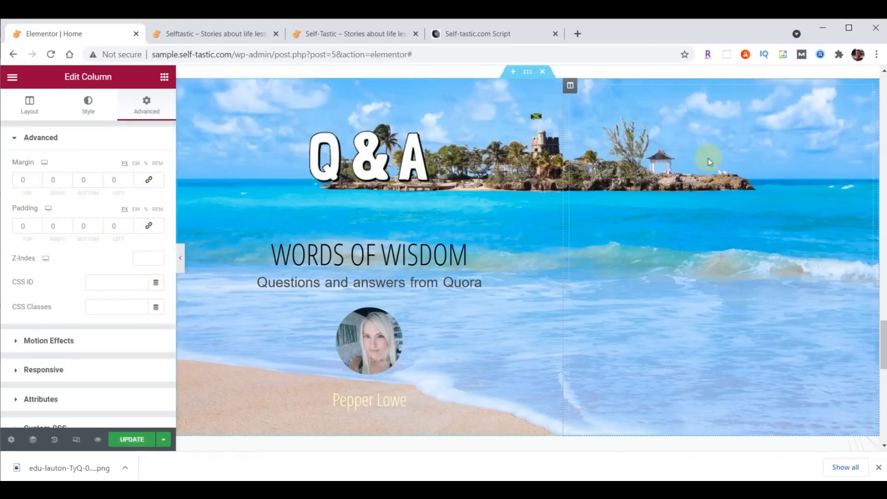
left_click(165, 78)
left_click_drag(80, 242, 660, 204)
Insert the uploaded yoga-pose photo bethany-trans.png at Full size, aligned left
left_click(85, 207)
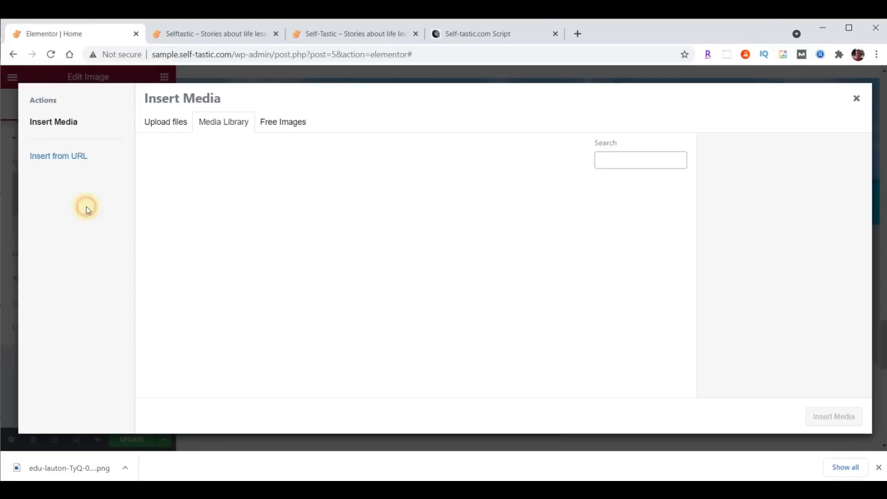
mouse_move(376, 489)
left_click(482, 455)
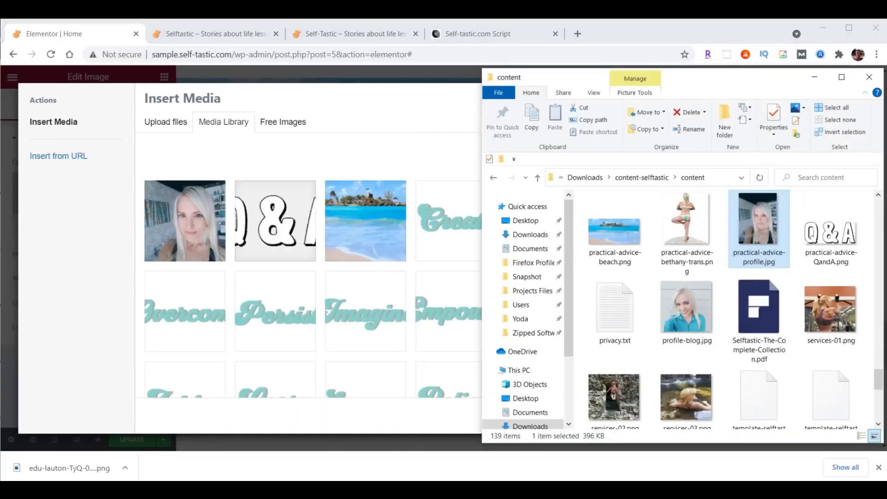
left_click_drag(687, 220, 301, 237)
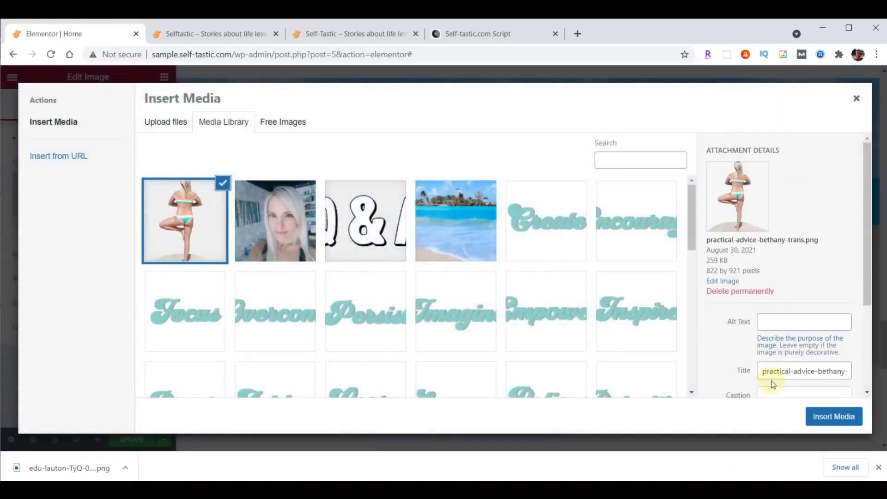
left_click(837, 417)
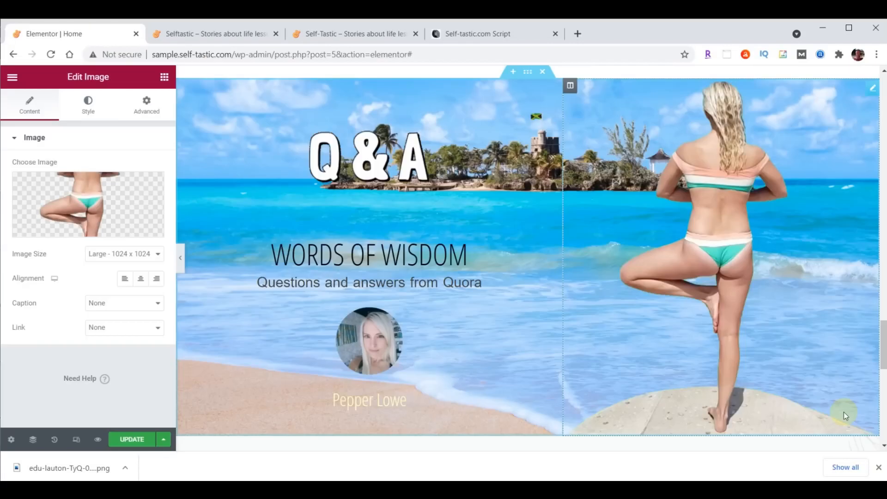
left_click(137, 255)
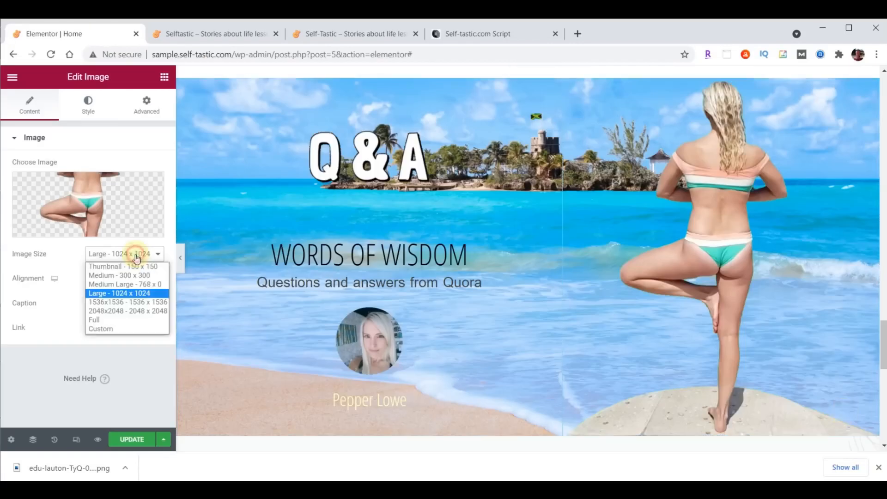
left_click(129, 319)
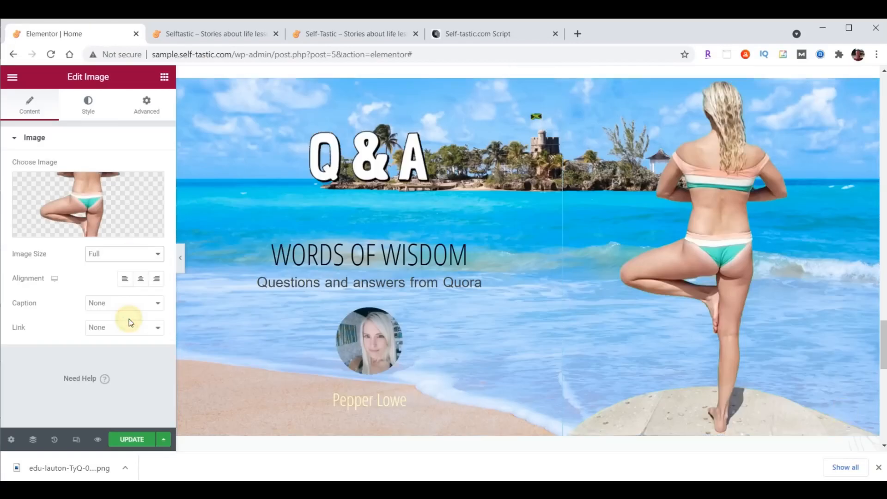
left_click(129, 287)
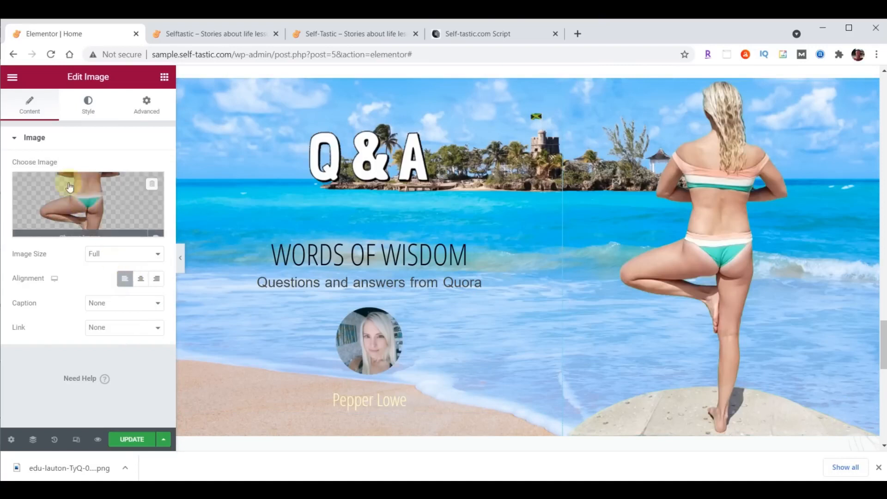
Set the image width and max width to 400 px
left_click(86, 110)
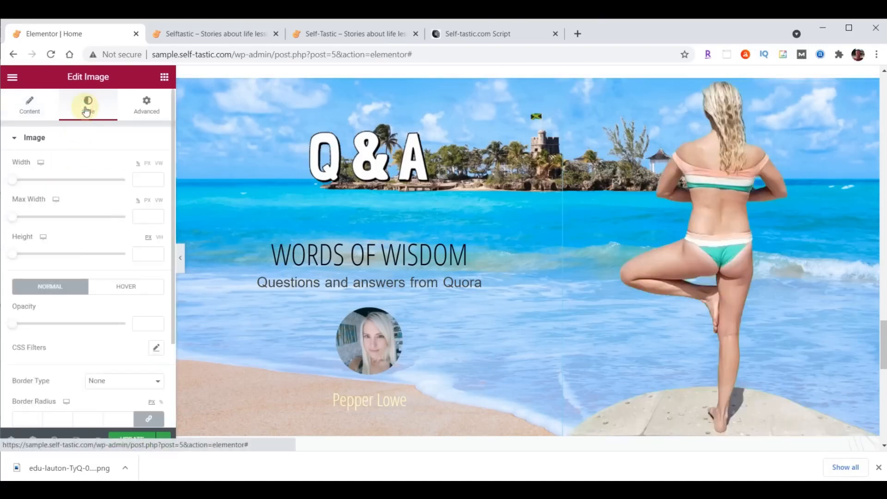
left_click(144, 179)
type("400")
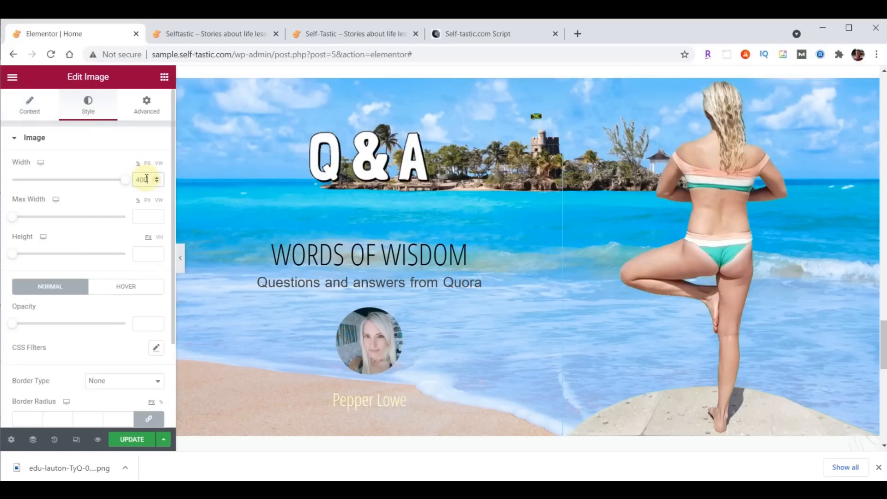
left_click(148, 218)
type("400")
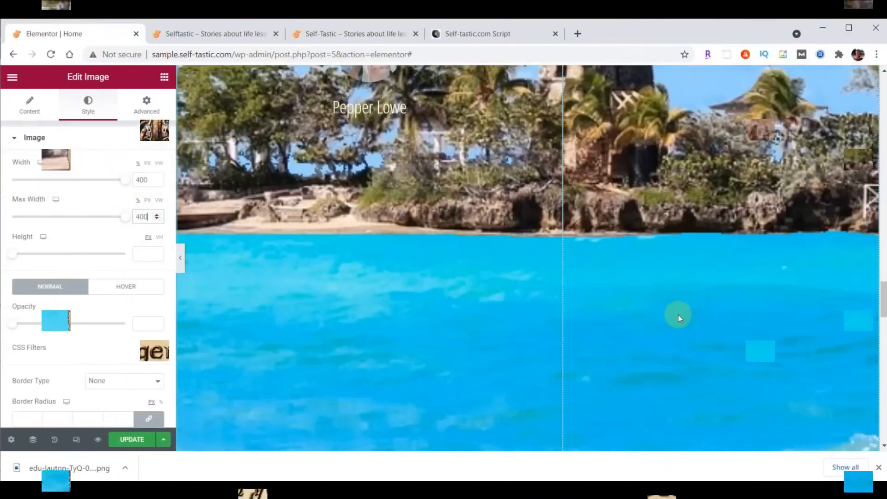
scroll(678, 315, "up", 4)
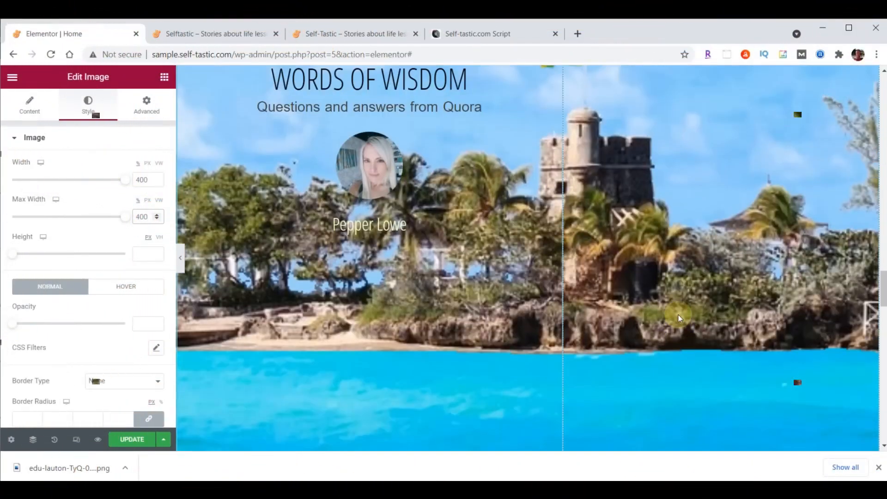
scroll(678, 314, "up", 4)
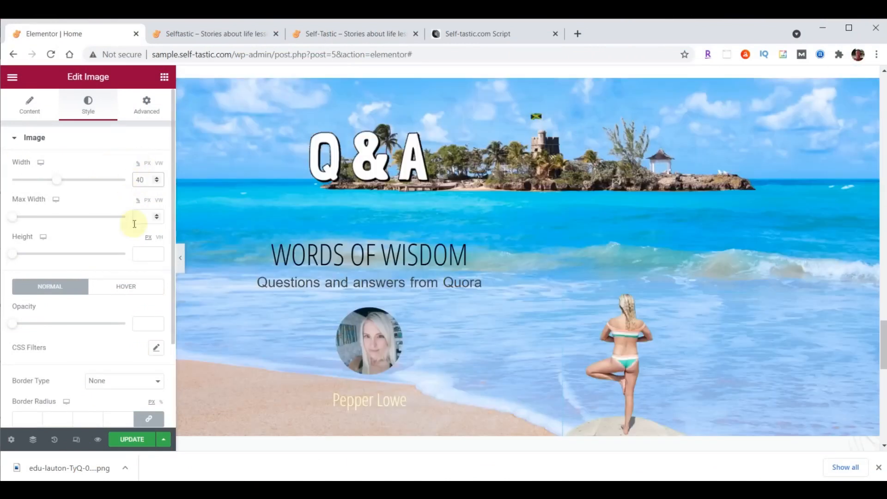
left_click(147, 163)
double_click(140, 180)
type("400")
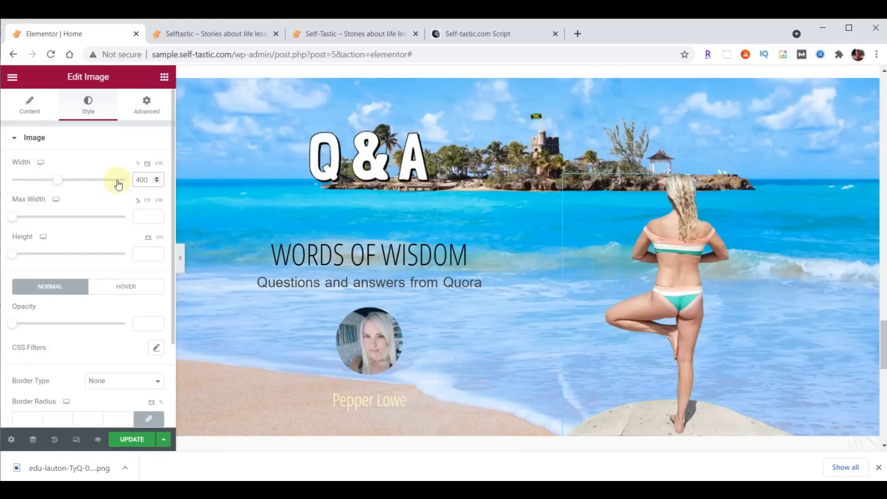
Give the yoga photo a slow Fade In Right entrance animation with a 1000 ms delay
left_click(148, 117)
left_click(56, 345)
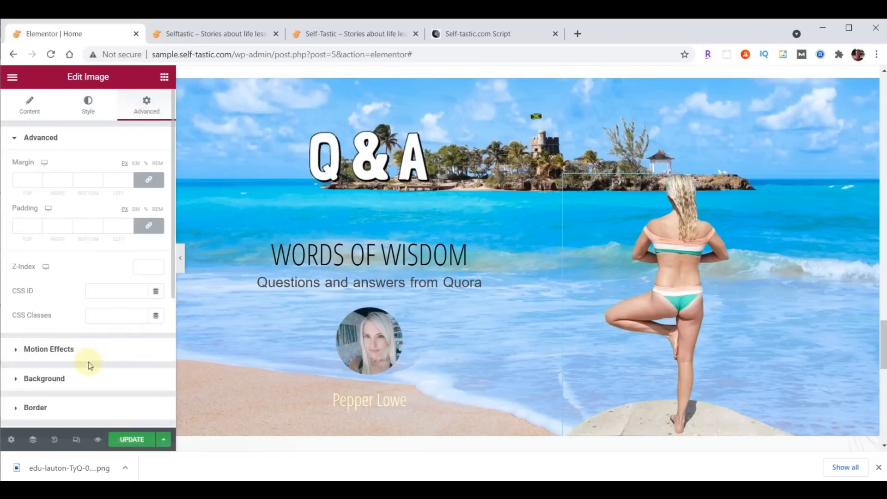
left_click(59, 212)
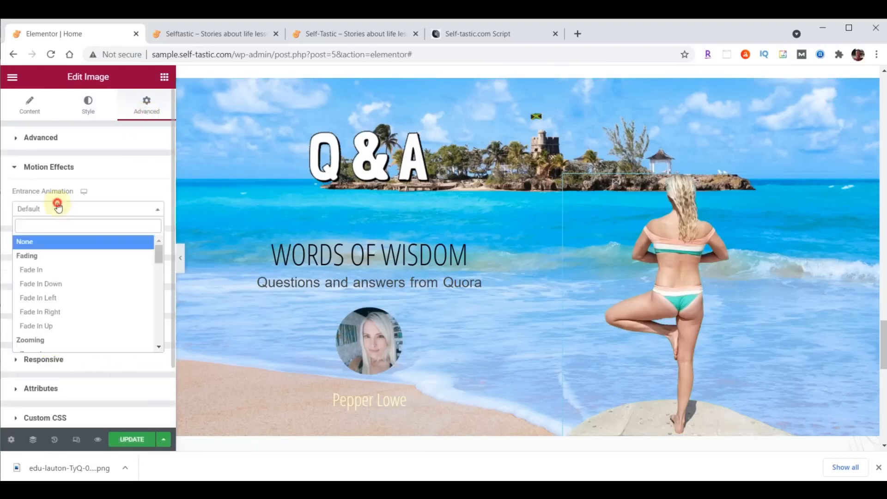
left_click(46, 312)
left_click(107, 233)
left_click(106, 248)
left_click(142, 258)
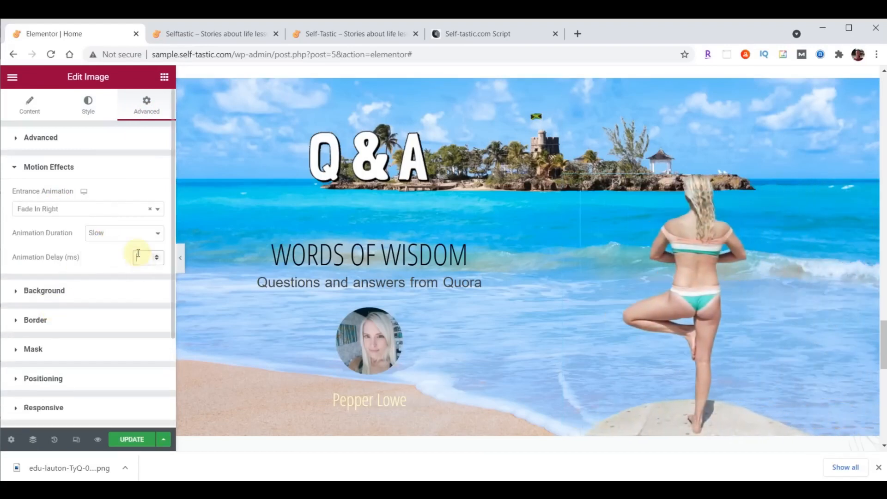
type("1000")
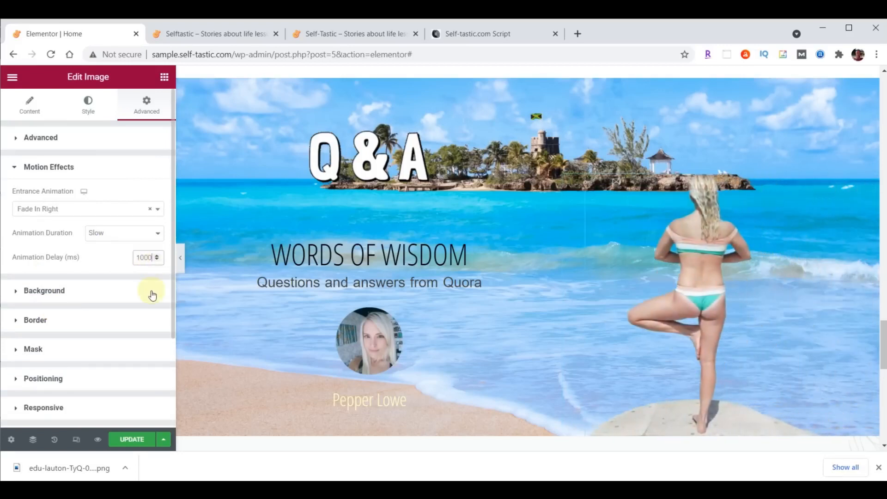
Save the page and check the Q&A section on the reloaded live site
left_click(132, 439)
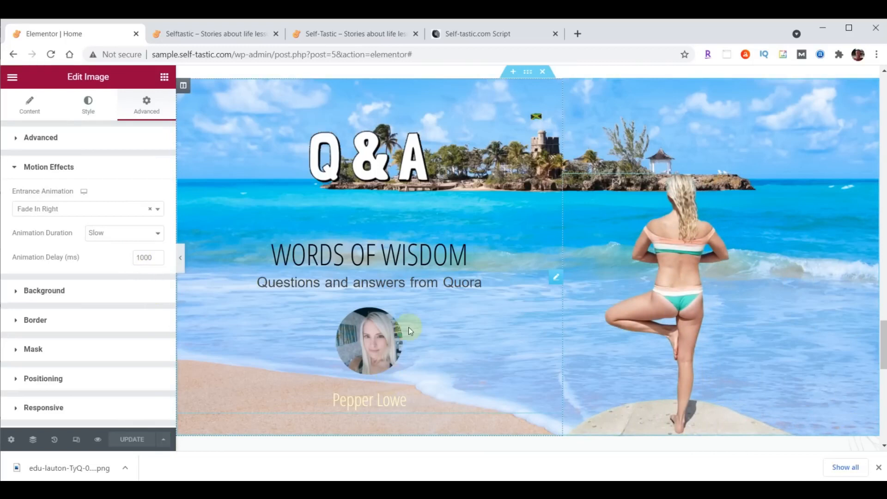
left_click(199, 41)
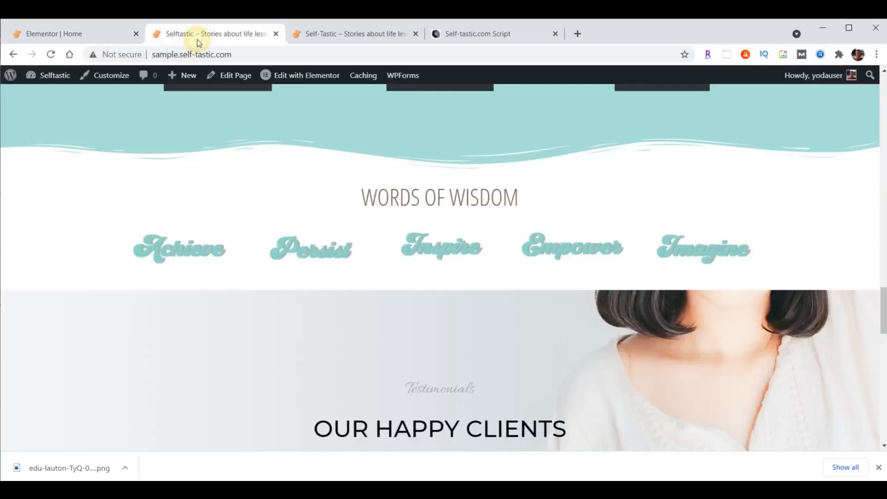
left_click(51, 54)
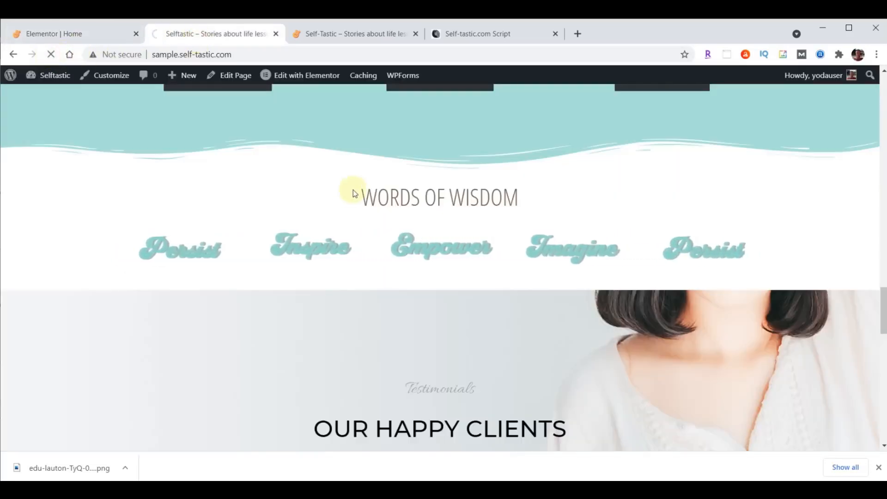
scroll(724, 276, "down", 3)
scroll(723, 272, "down", 1)
scroll(722, 273, "down", 1)
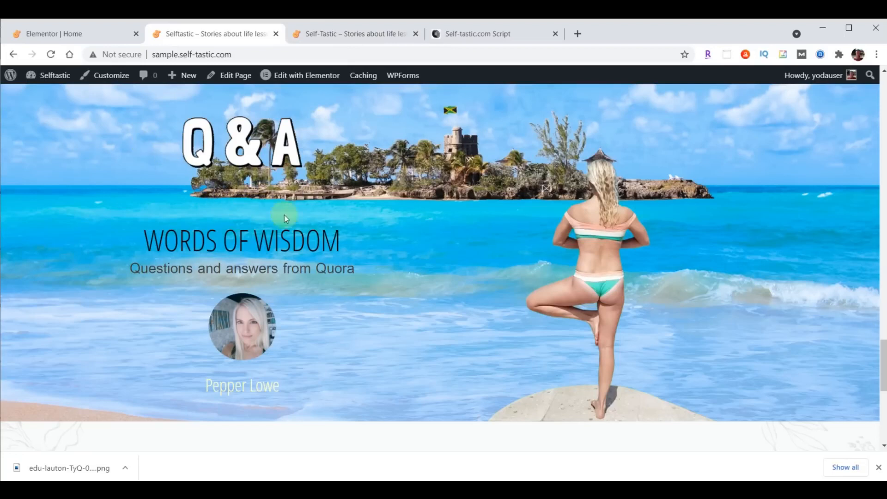
left_click(90, 34)
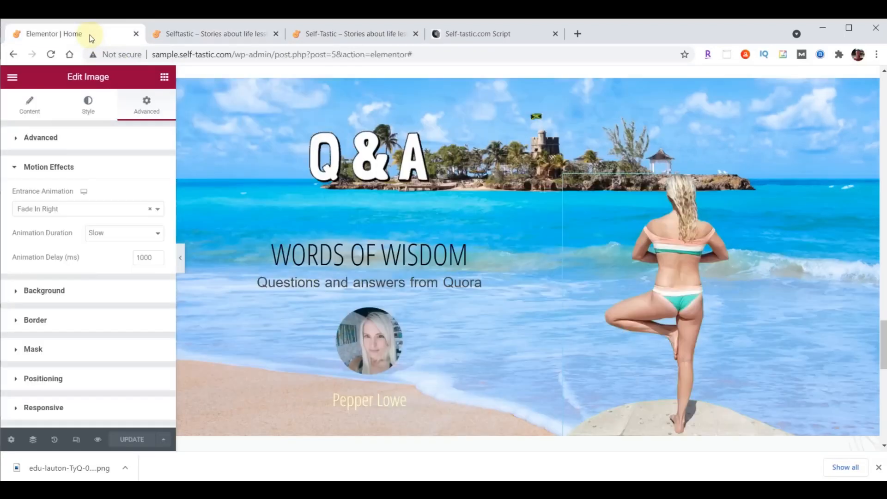
Change the WORDS OF WISDOM heading's top padding from 70 to 0 and save
left_click(555, 202)
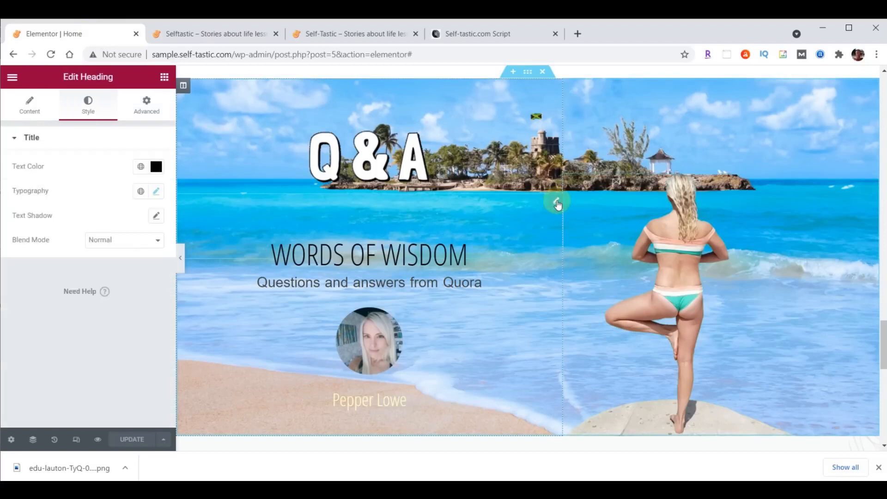
left_click(387, 238)
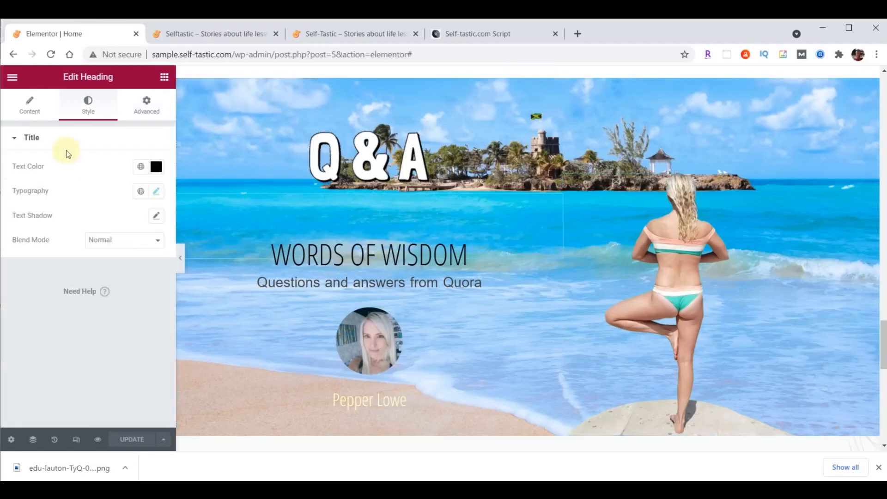
left_click(148, 111)
double_click(22, 226)
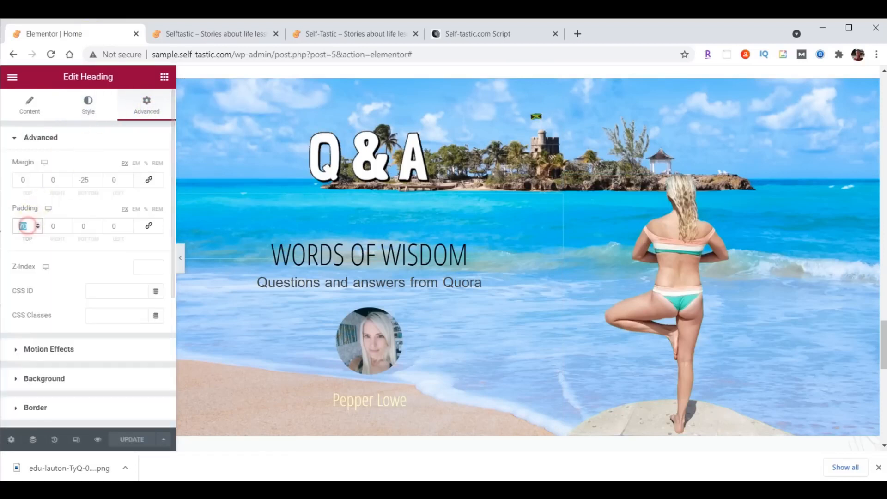
type("0")
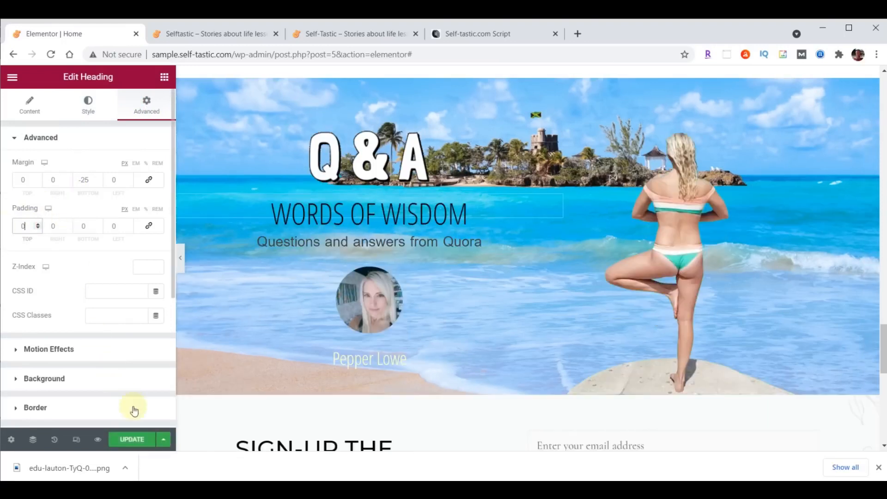
left_click(129, 439)
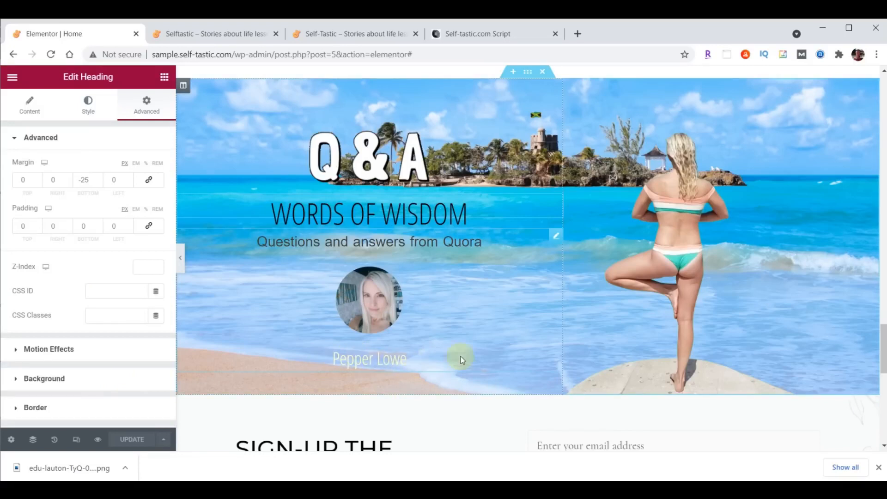
Link the profile testimonial to /contact/ and save
left_click(553, 238)
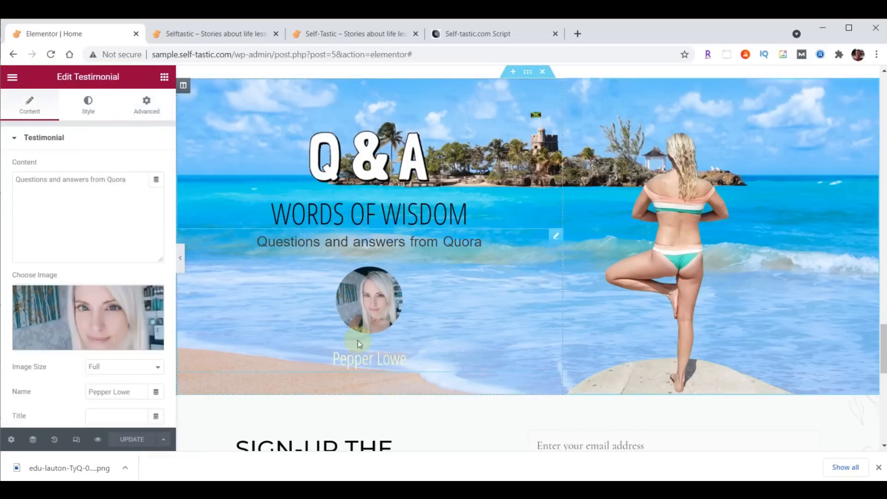
scroll(64, 388, "down", 3)
left_click(94, 304)
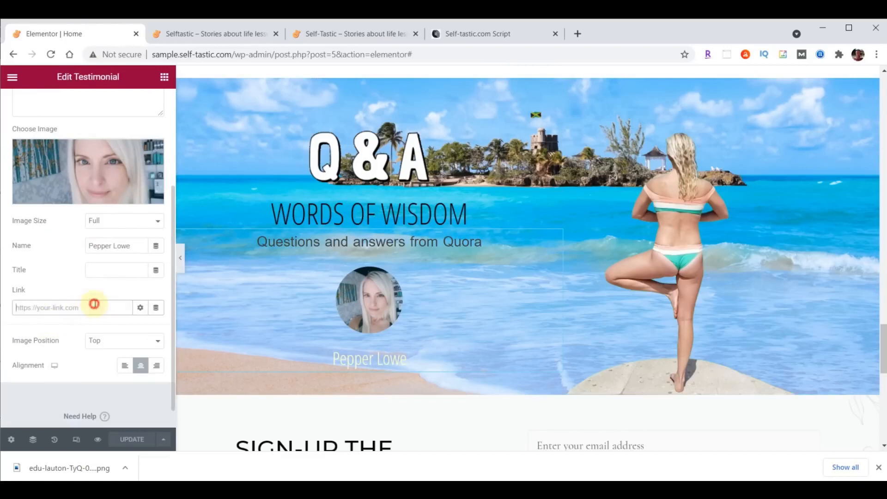
type("/contact/")
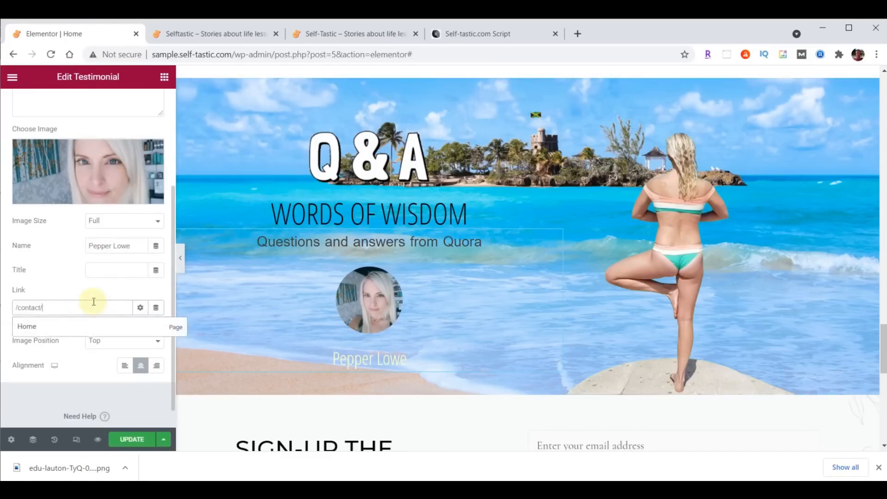
left_click(131, 440)
Review the reloaded live sign-up section and footer, then go back to the Home page editor
left_click(220, 36)
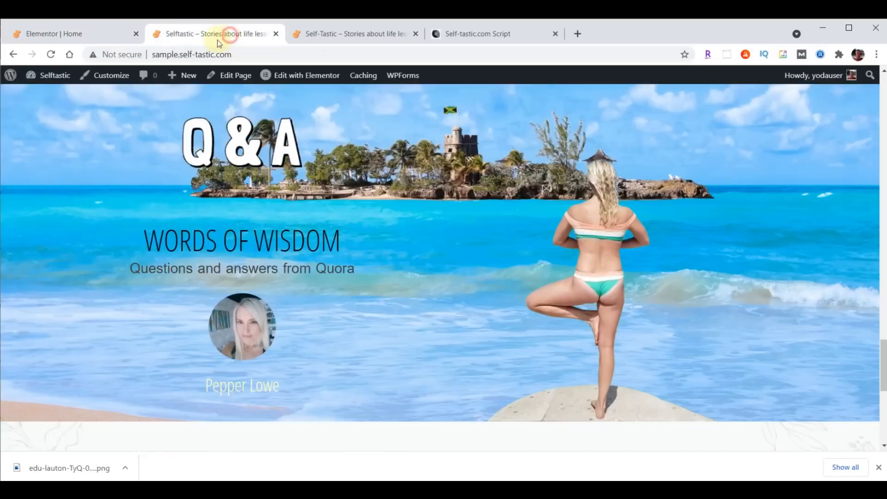
left_click(51, 54)
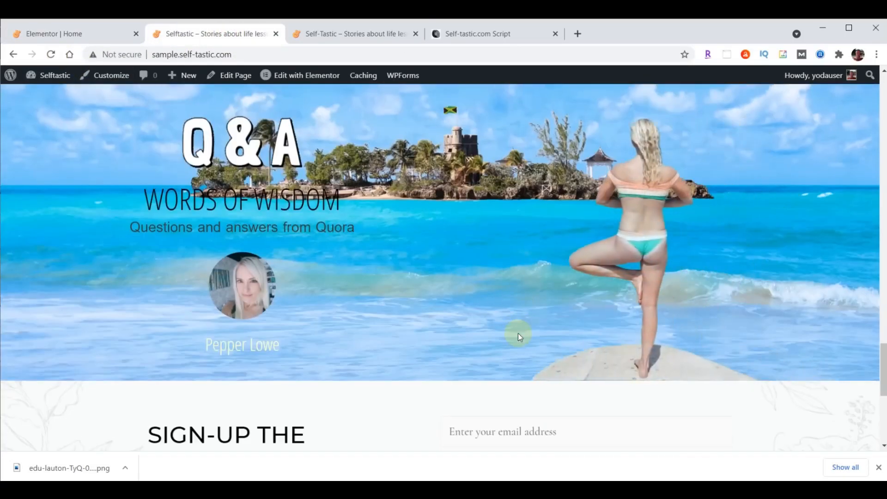
scroll(751, 321, "down", 3)
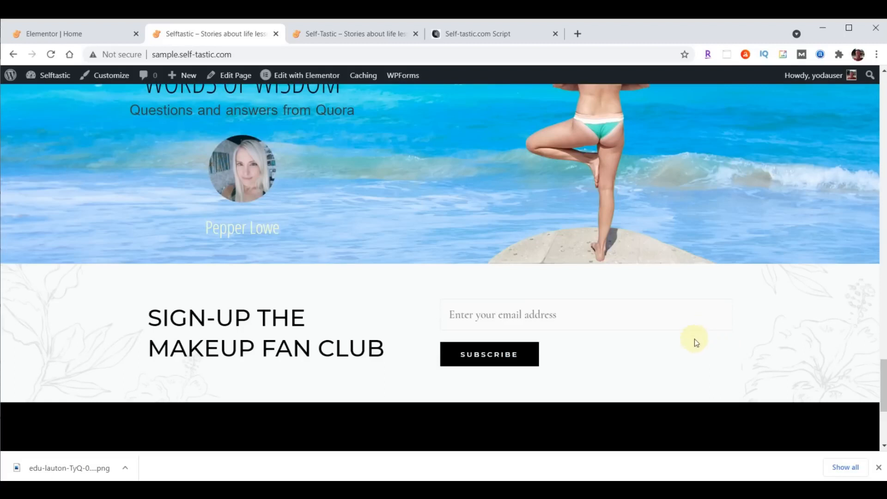
left_click(371, 46)
scroll(705, 235, "down", 6)
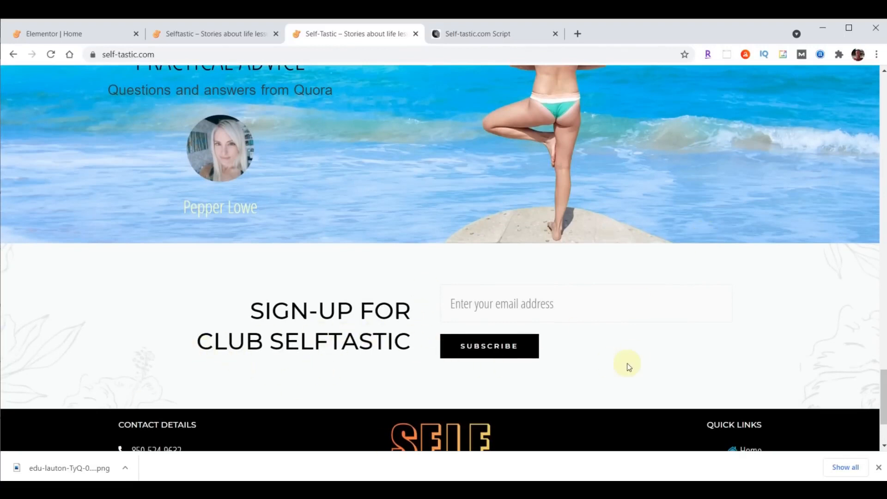
left_click(83, 31)
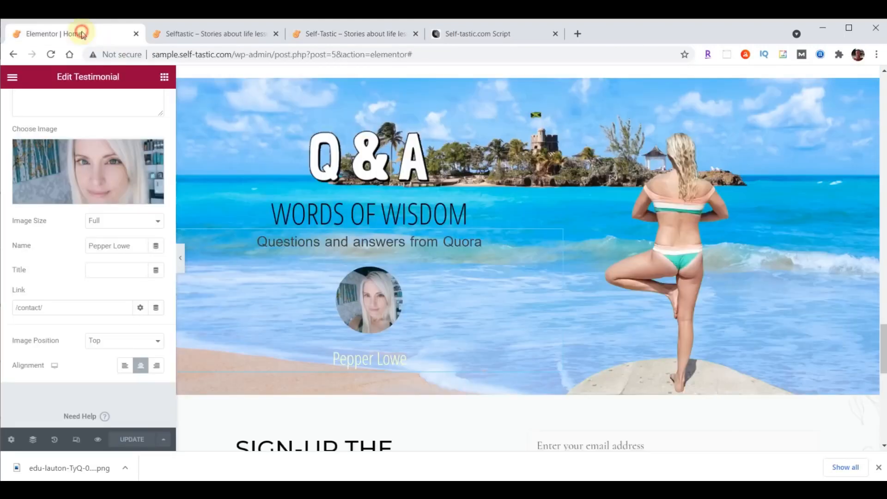
Change the sign-up heading title to 'Sign-up For<br>Club Selftastic' and right-align it
scroll(736, 334, "down", 4)
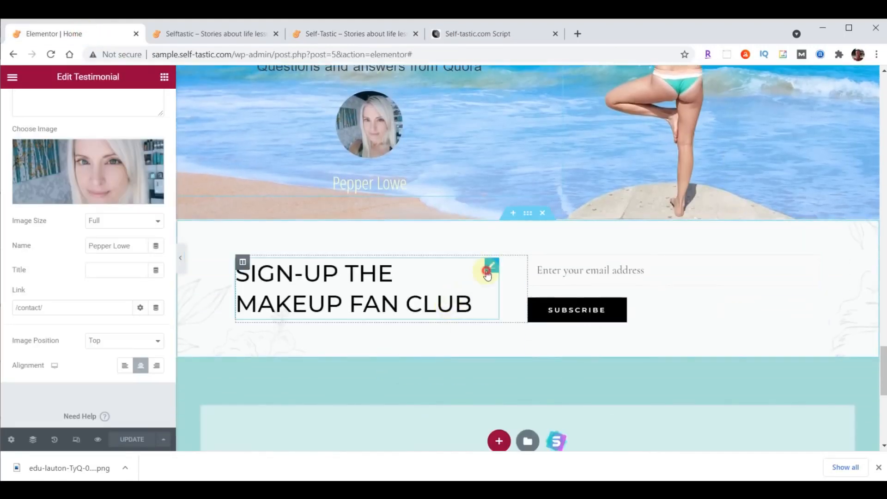
left_click(488, 273)
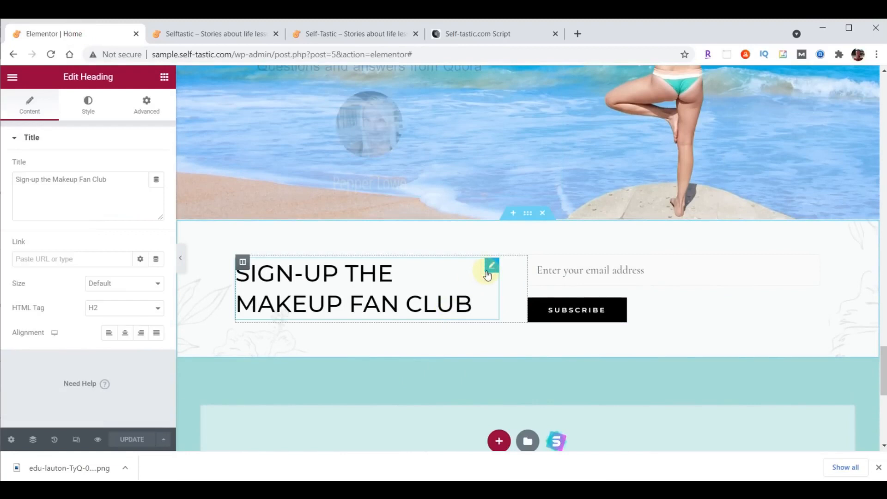
triple_click(110, 179)
type("Sign-up For<br>Club Selftastic")
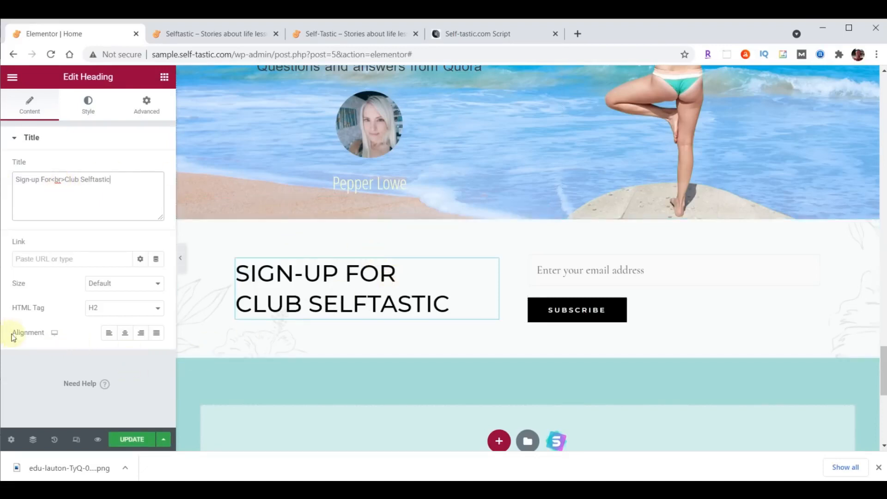
left_click(141, 335)
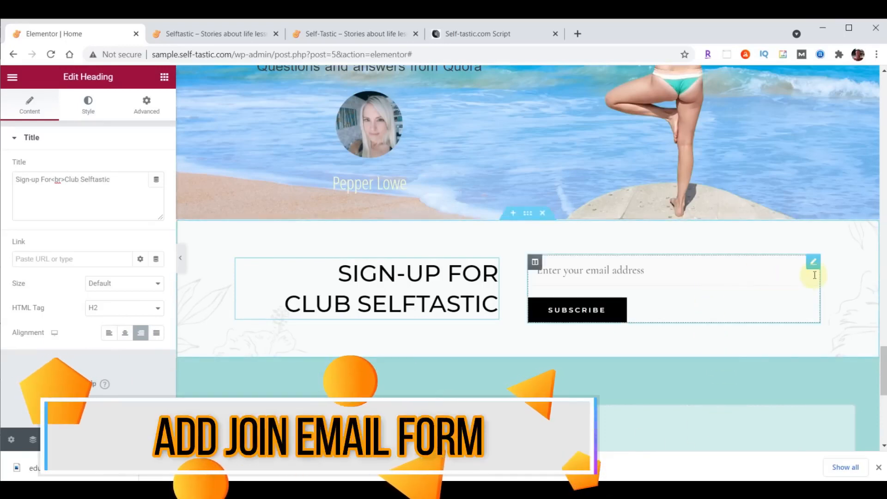
Replace the old shortcode form with a WPForms widget showing the Signup Form
left_click(814, 263)
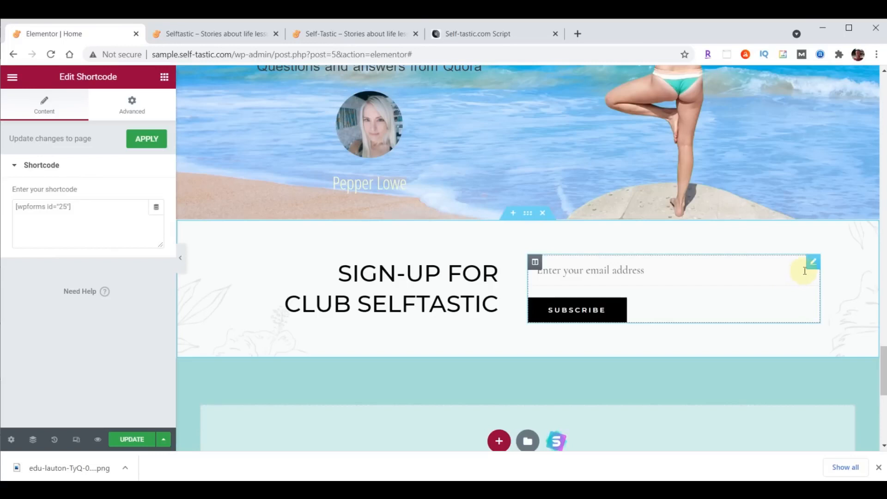
right_click(813, 265)
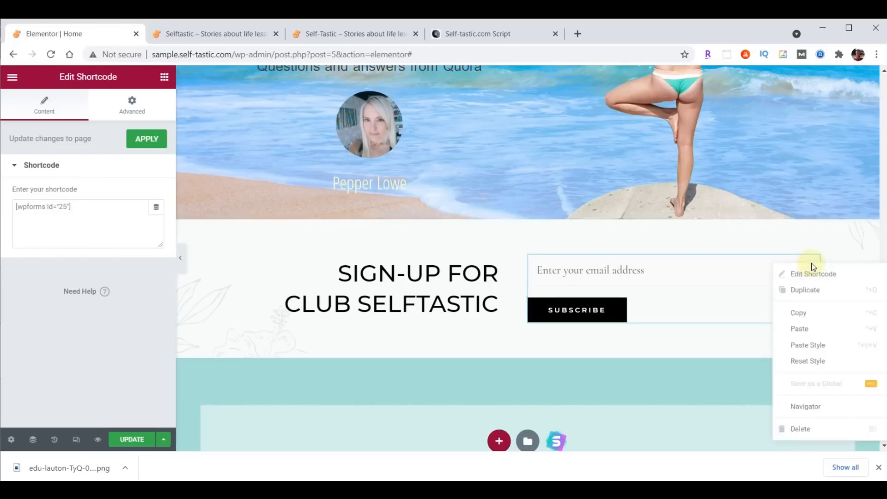
left_click(812, 429)
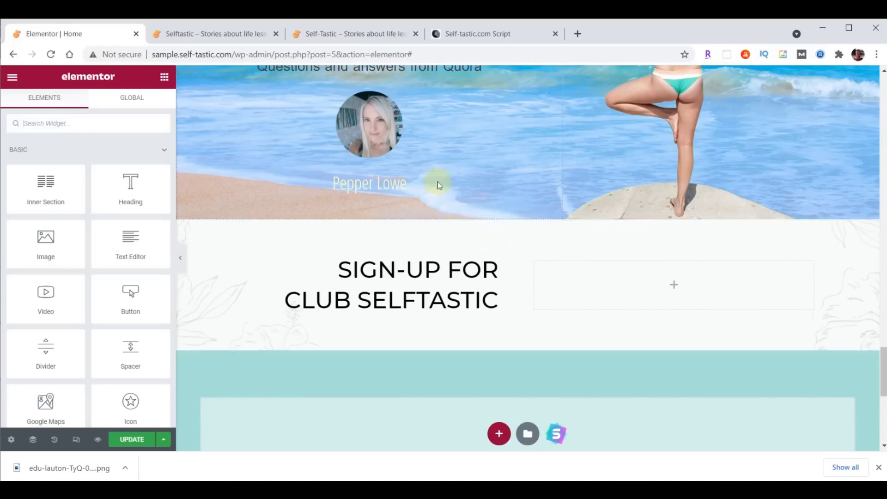
left_click(52, 118)
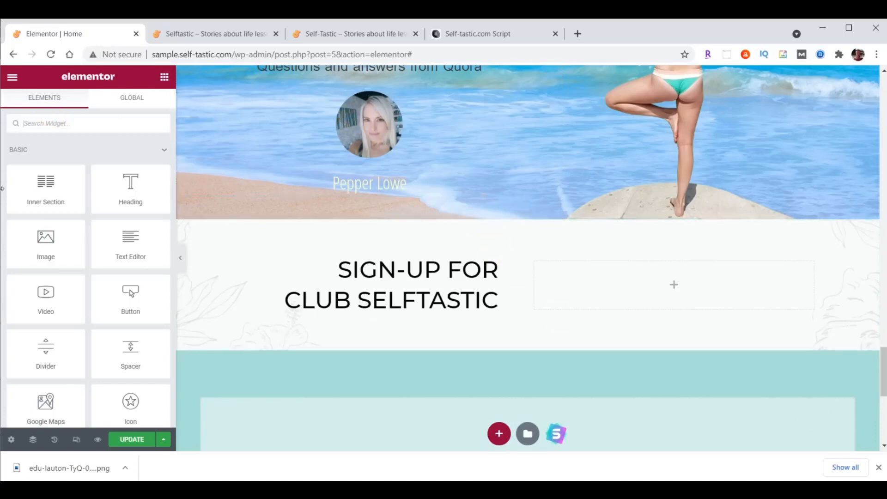
type("wpforms")
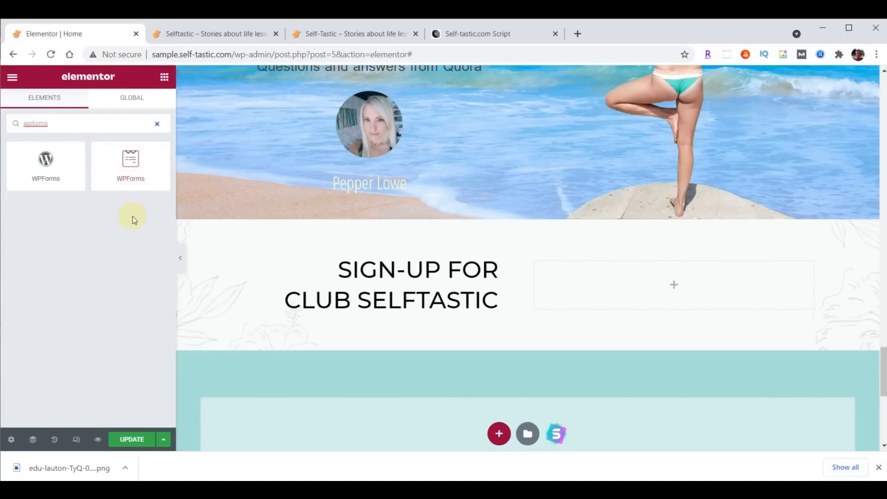
left_click_drag(129, 162, 679, 271)
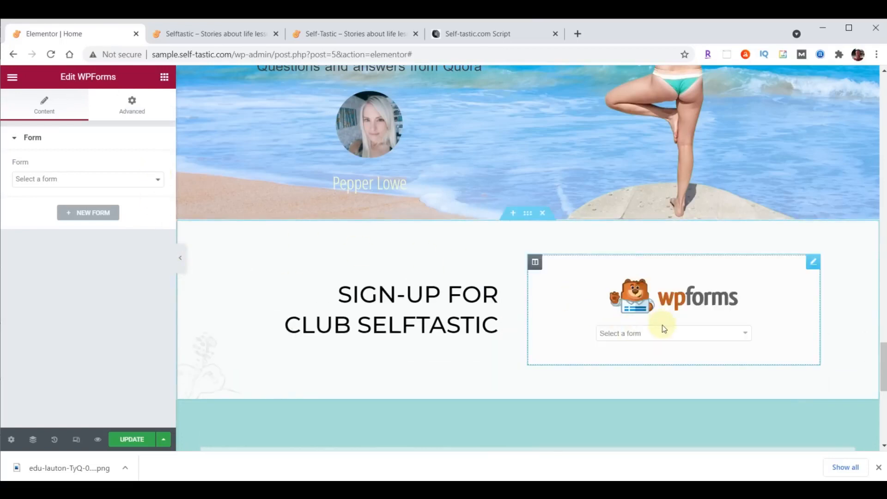
left_click(745, 333)
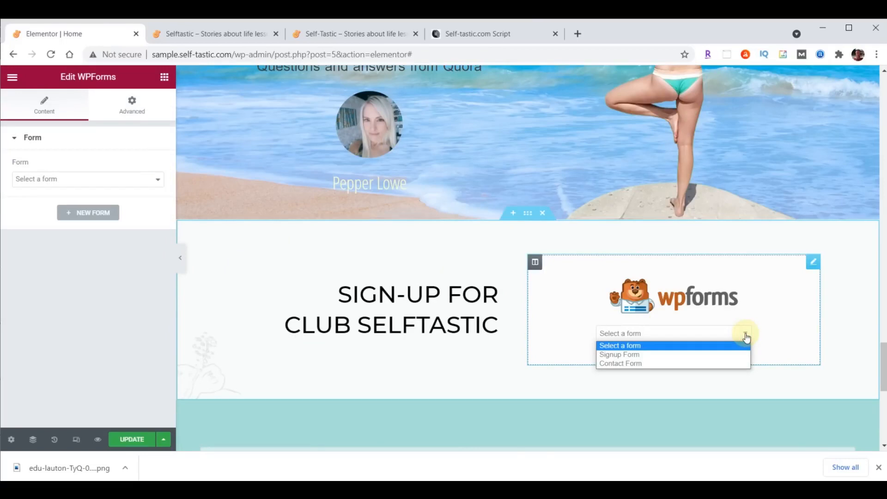
left_click(642, 355)
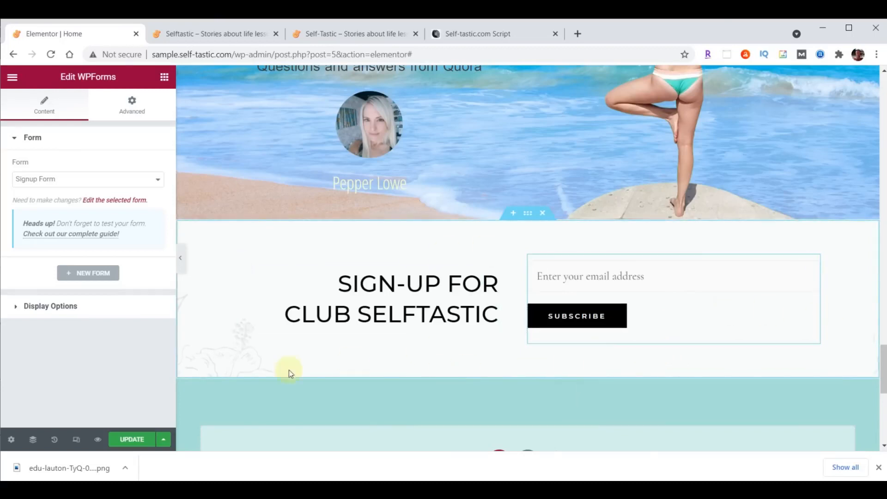
Save the page and reload the live site to check the new form
left_click(129, 439)
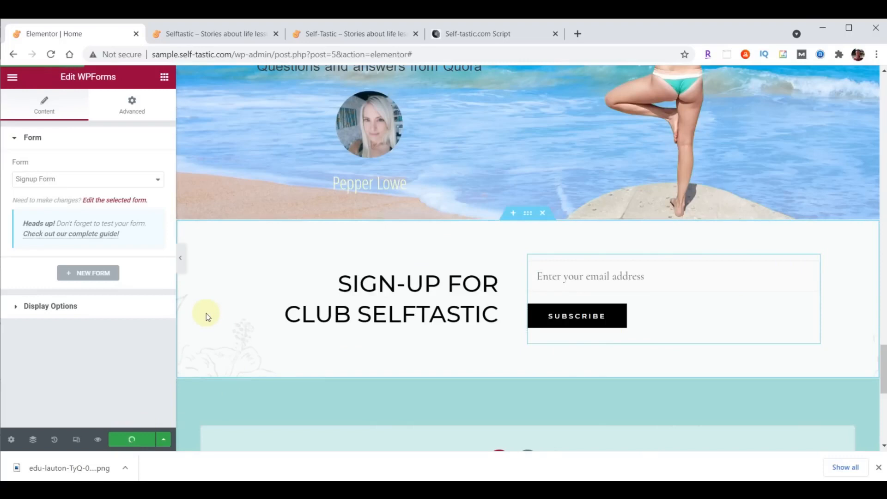
left_click(206, 34)
left_click(52, 53)
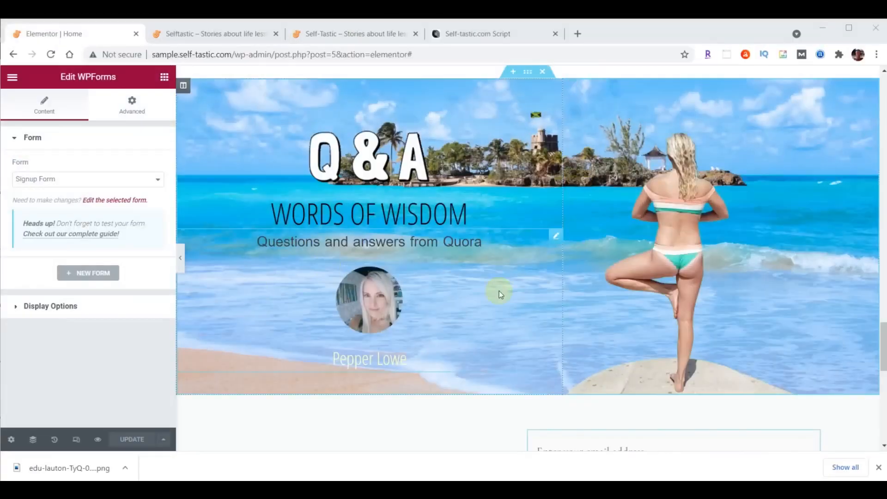
Replace the WORDS OF WISDOM heading title with 'Practical Advice' and save the page with UPDATE
left_click(345, 221)
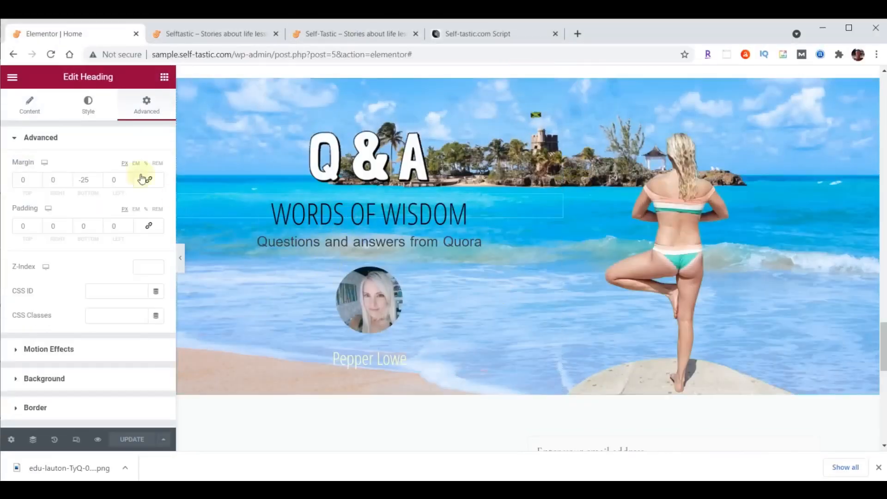
left_click(35, 106)
left_click_drag(79, 181, 10, 180)
type("Practical Advice")
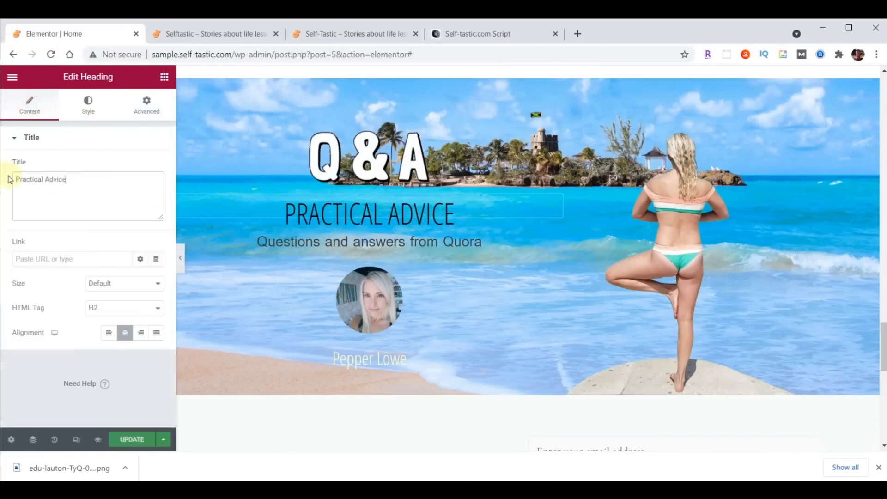
left_click(132, 439)
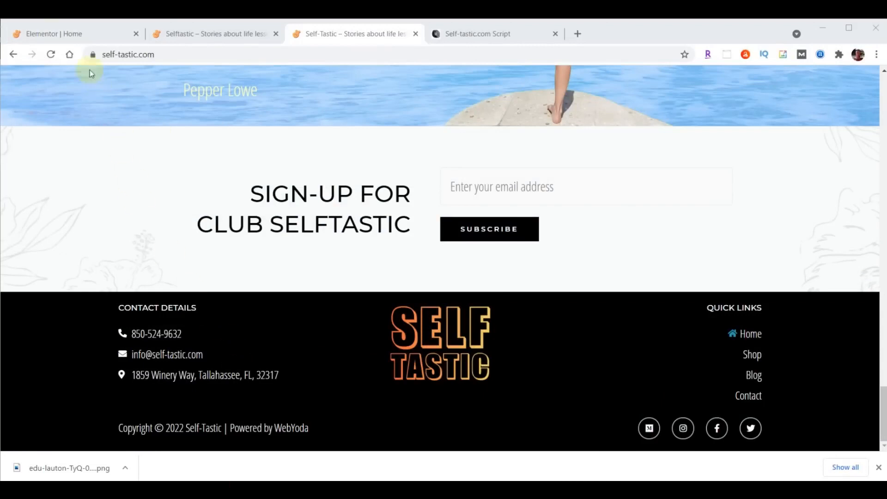
Exit Elementor via its main menu to the Home page's WordPress Edit Page screen
left_click(70, 34)
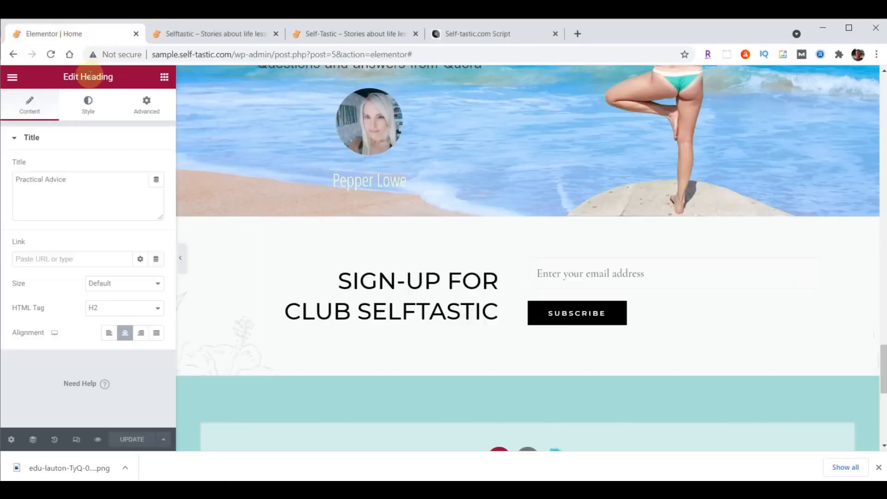
left_click(13, 78)
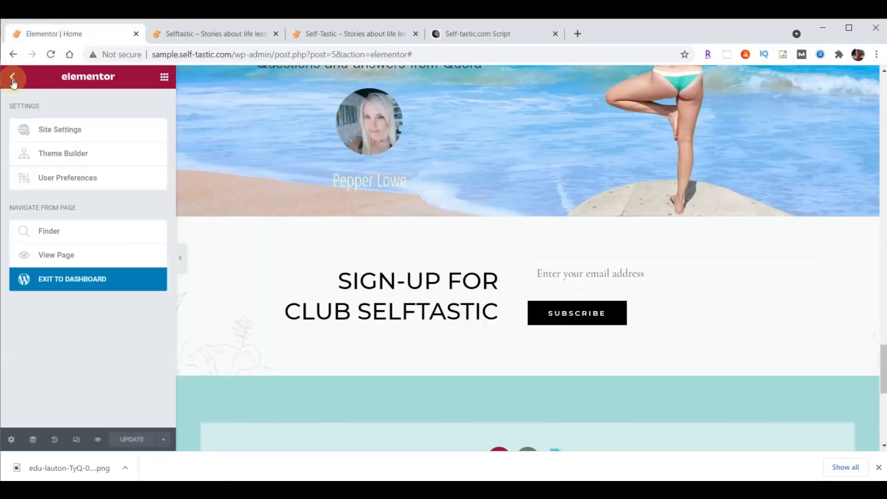
left_click(71, 283)
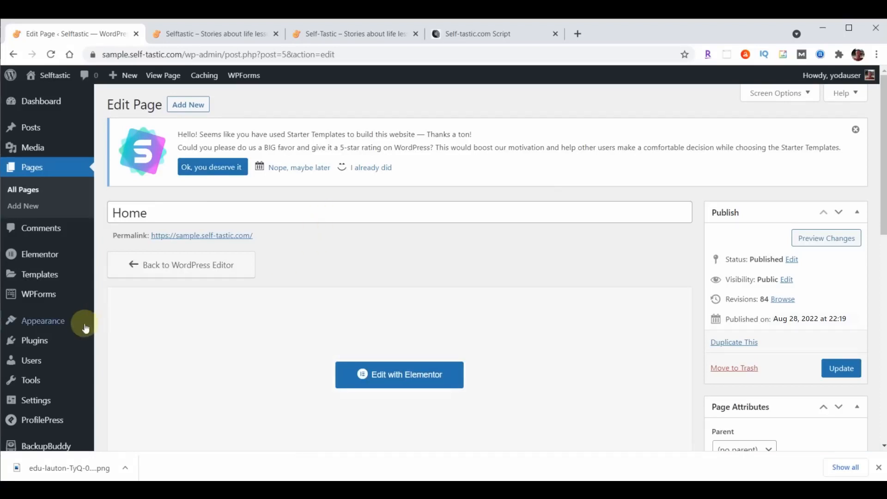
mouse_move(47, 323)
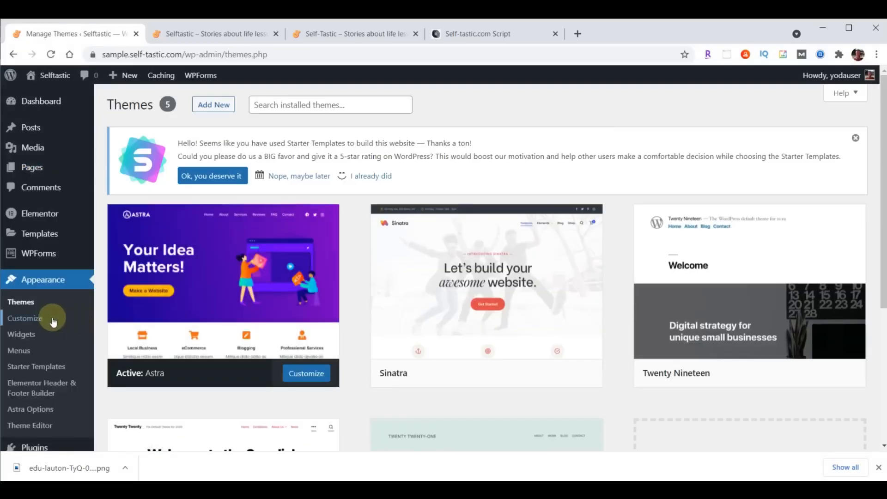
In the Customizer footer builder, delete Widgets 1–3, Social and Copyright, publish, and close
left_click(39, 320)
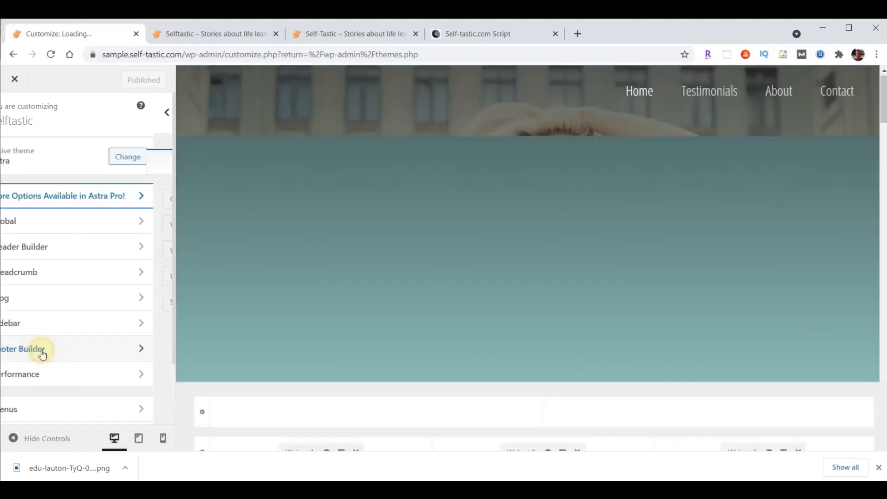
left_click(42, 353)
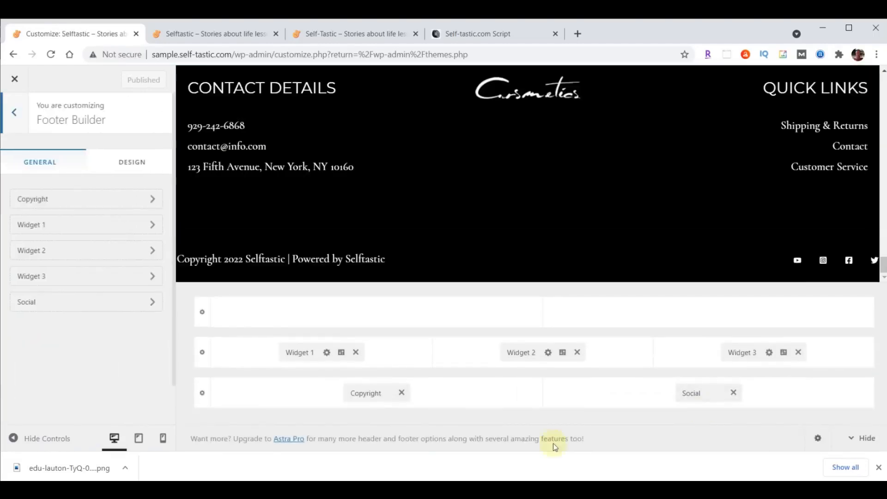
left_click(356, 352)
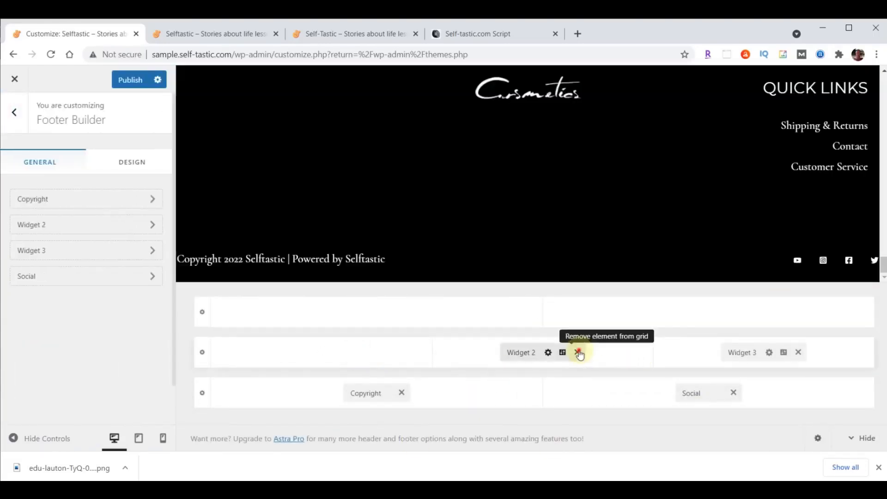
left_click(577, 352)
left_click(798, 352)
left_click(734, 392)
left_click(402, 393)
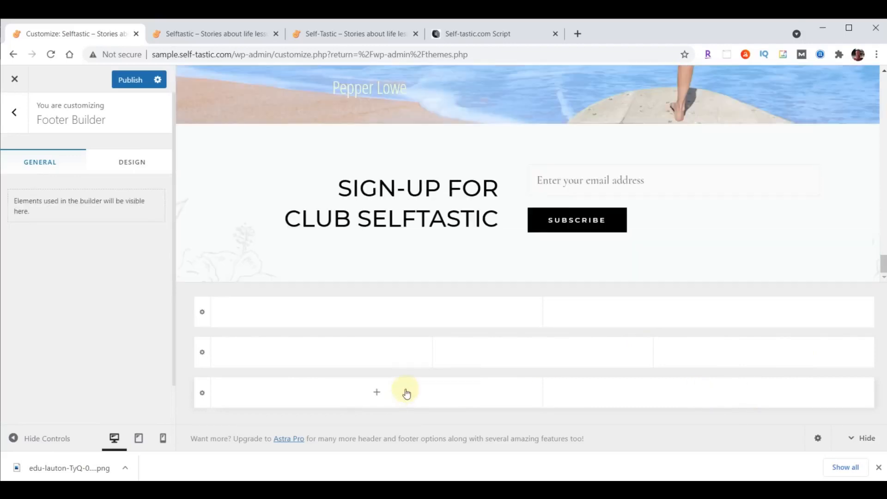
left_click(113, 85)
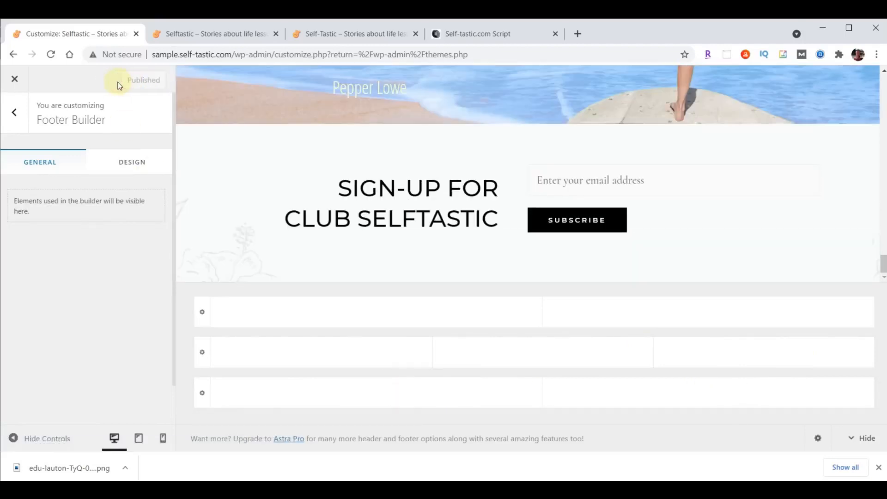
left_click(13, 81)
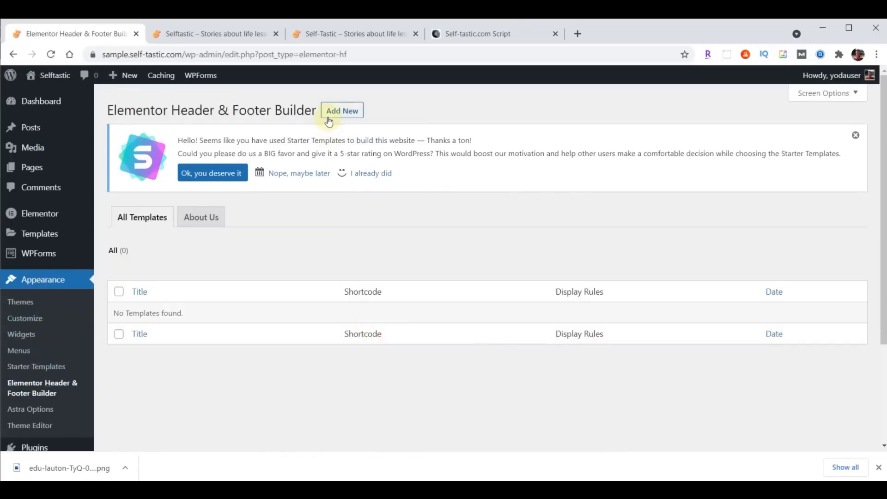
Start a new header/footer template, answering Intermediate and Myself/My company before skipping onboarding
left_click(336, 114)
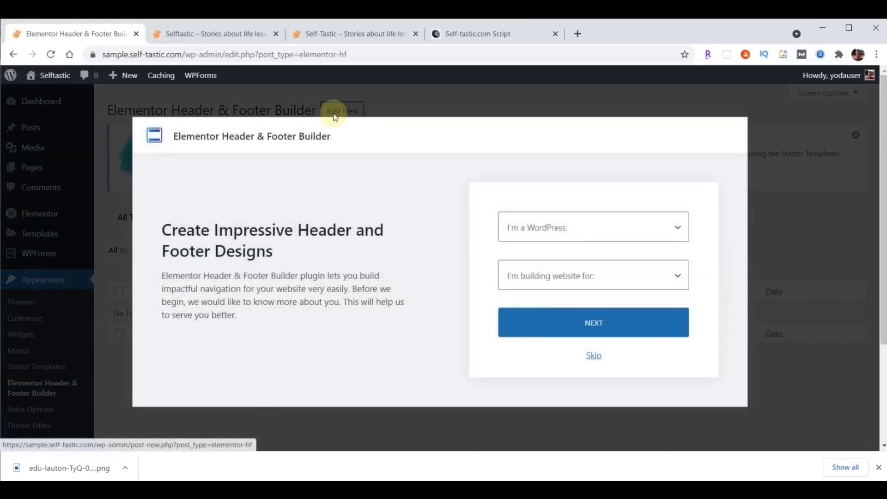
left_click(616, 231)
left_click(558, 272)
left_click(551, 278)
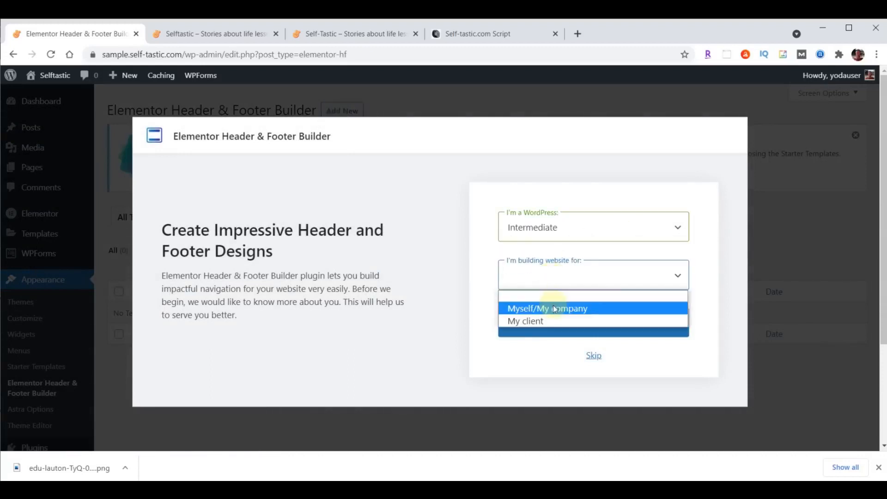
left_click(553, 308)
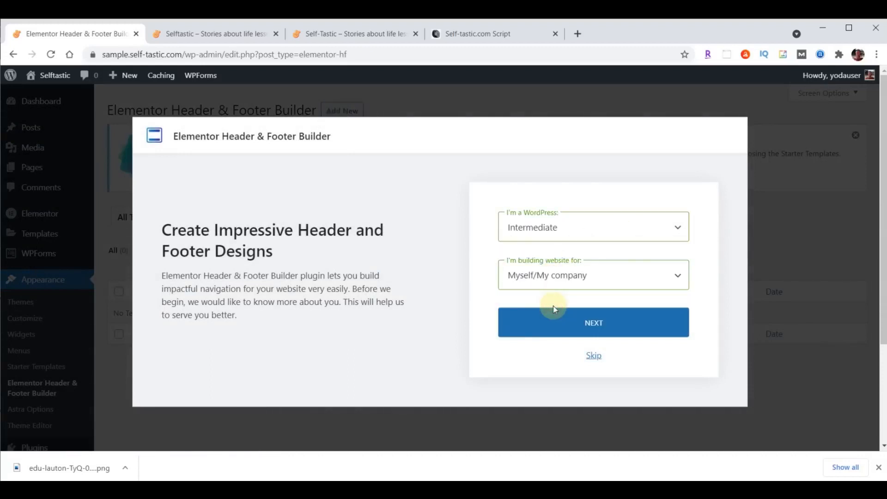
left_click(593, 355)
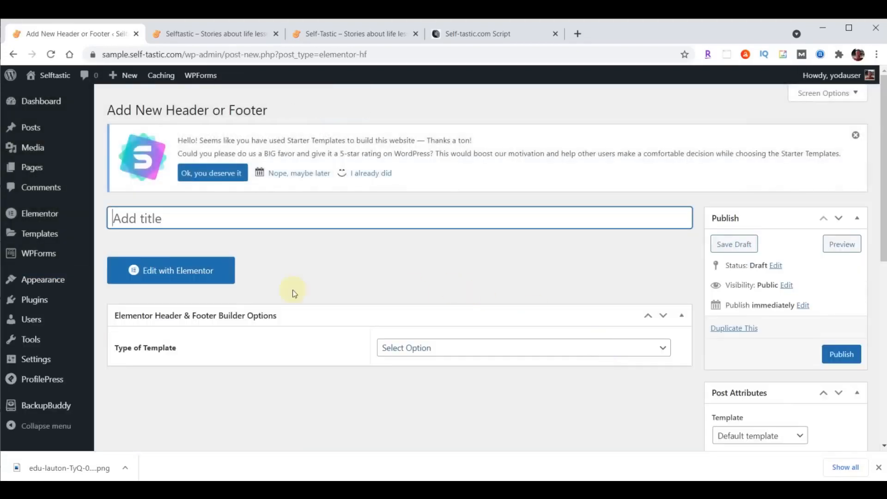
Title the template 'Website Footer', set its type to Footer, displayed on the Entire Website
type("Website Footer")
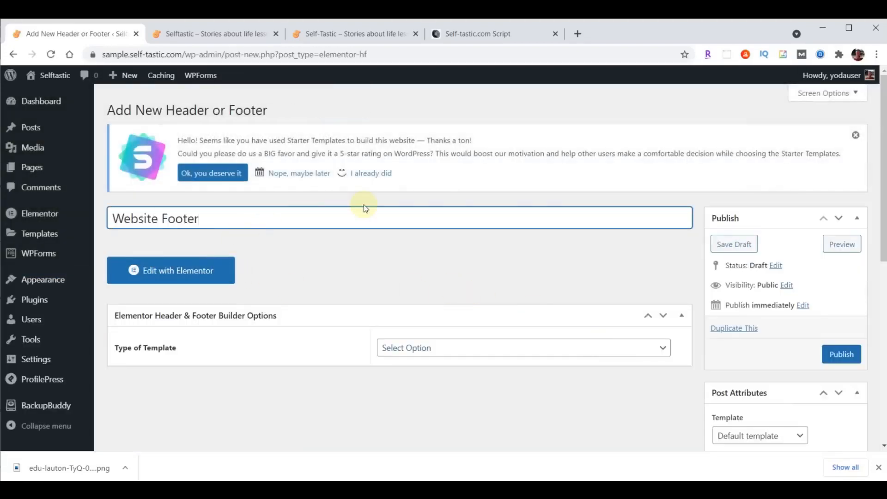
left_click(471, 348)
left_click(453, 399)
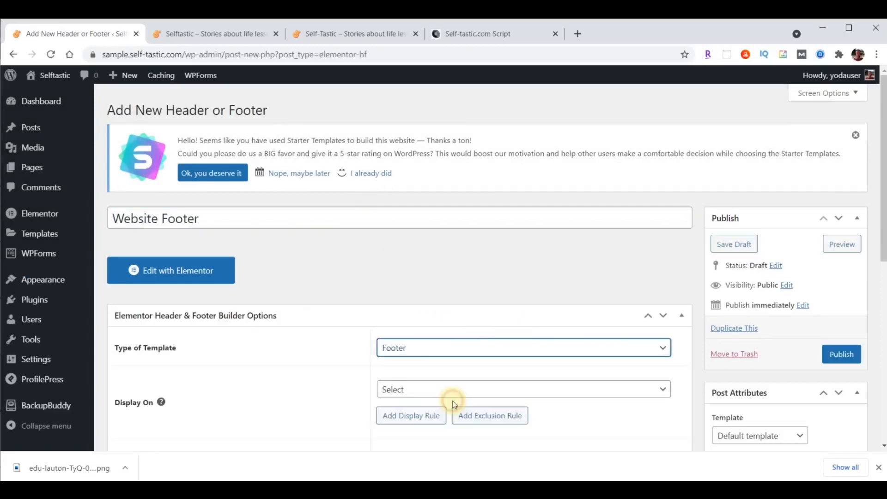
left_click(538, 393)
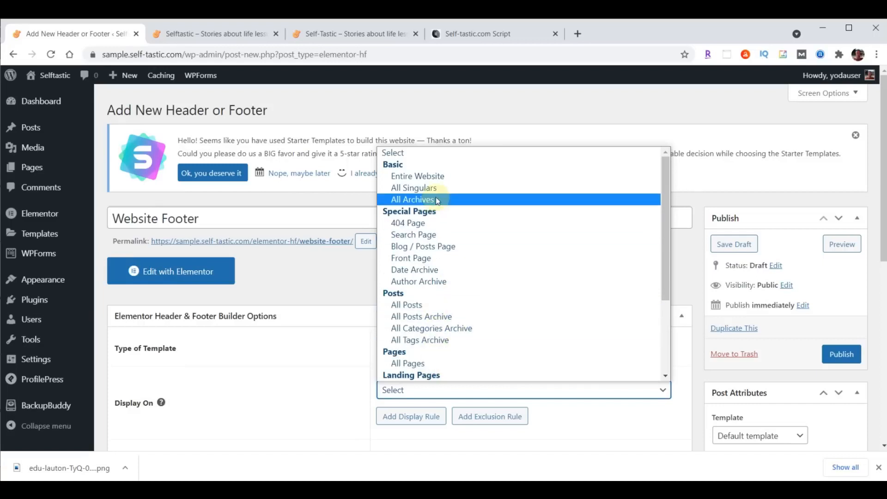
left_click(445, 176)
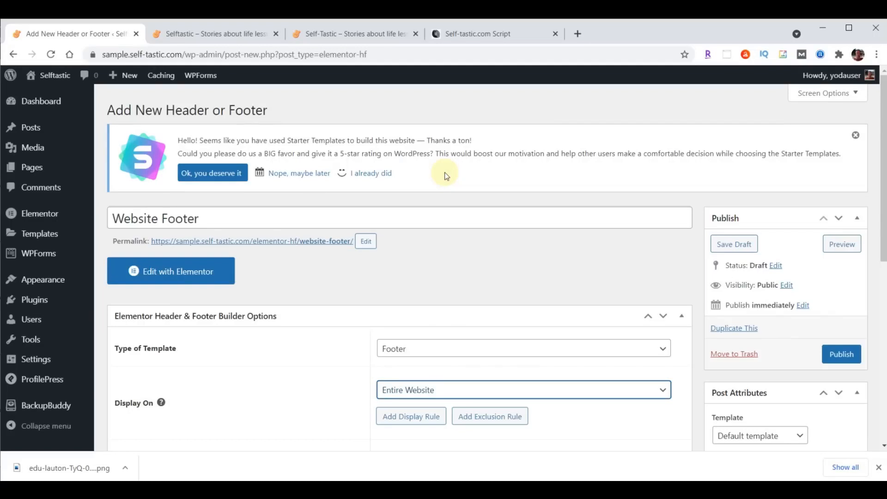
scroll(638, 263, "down", 4)
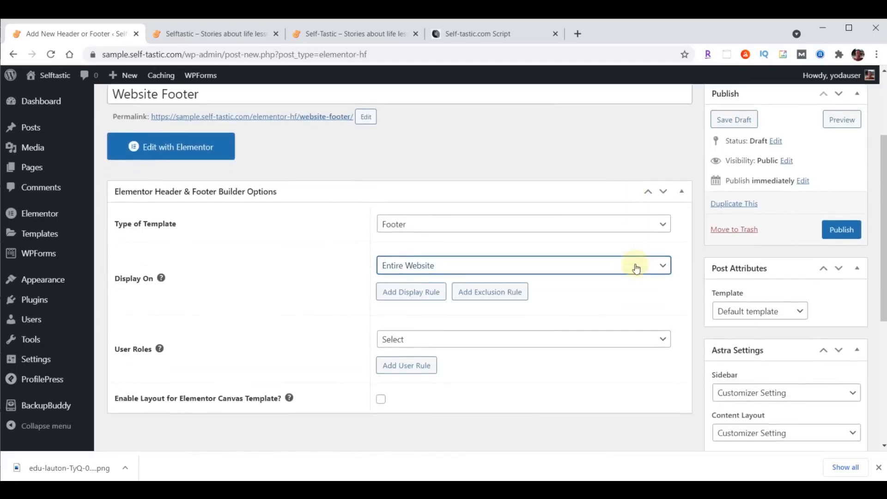
Show it to All user roles, enable Canvas layout, publish, and open it with Elementor
left_click(464, 289)
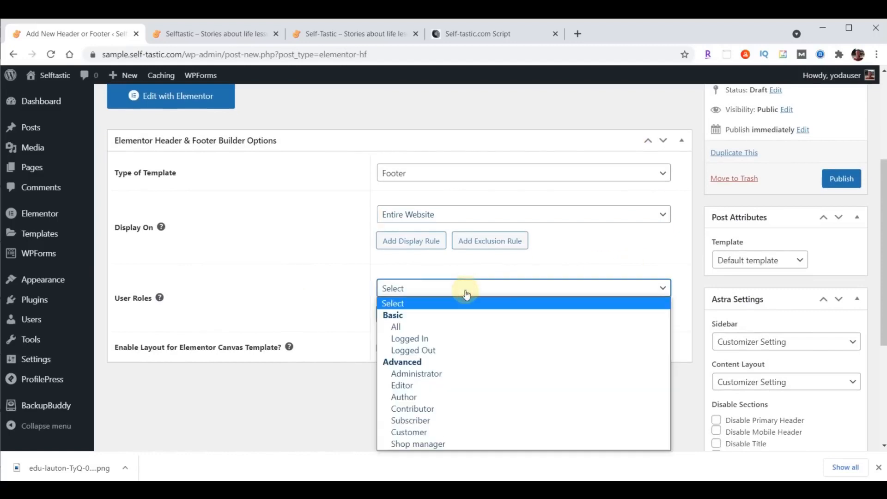
left_click(421, 326)
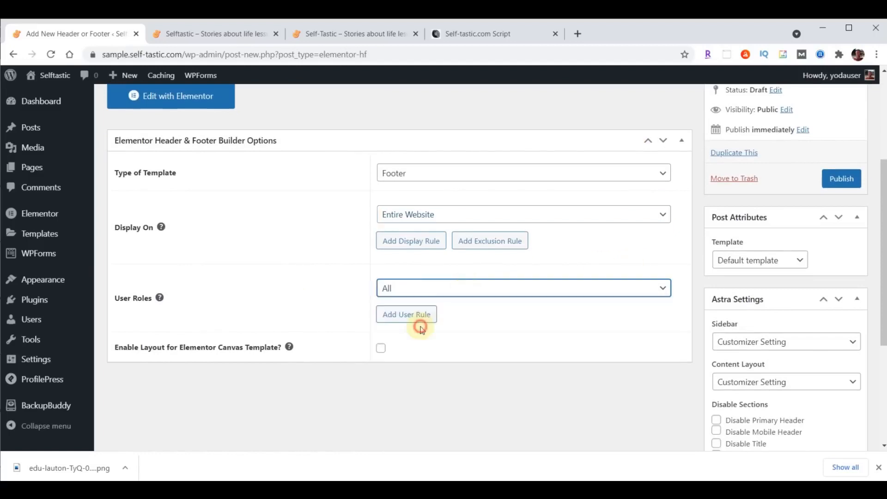
left_click(382, 349)
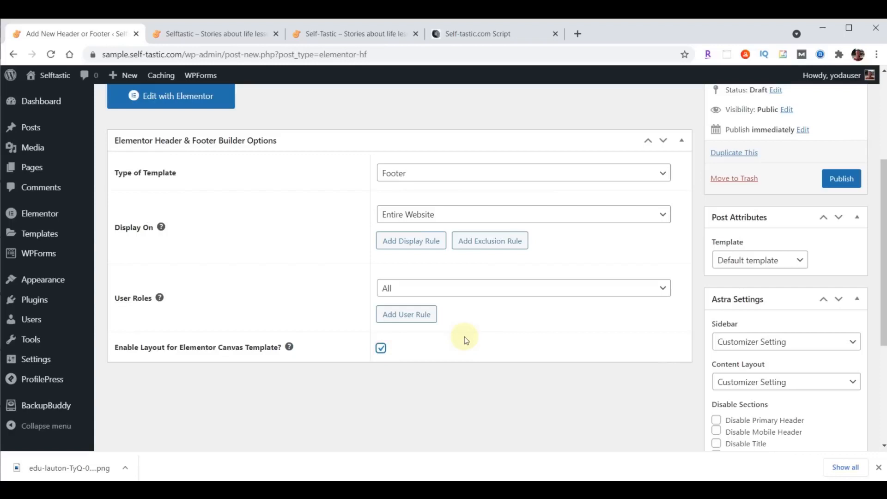
left_click(840, 179)
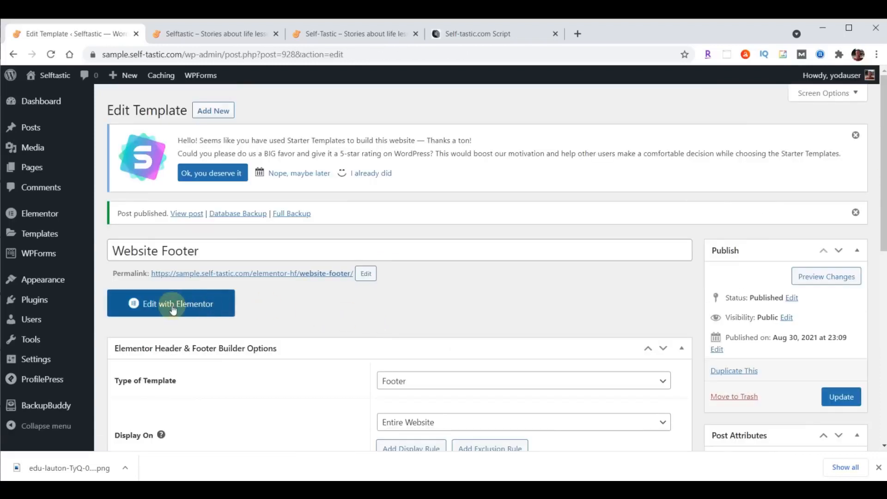
left_click(173, 307)
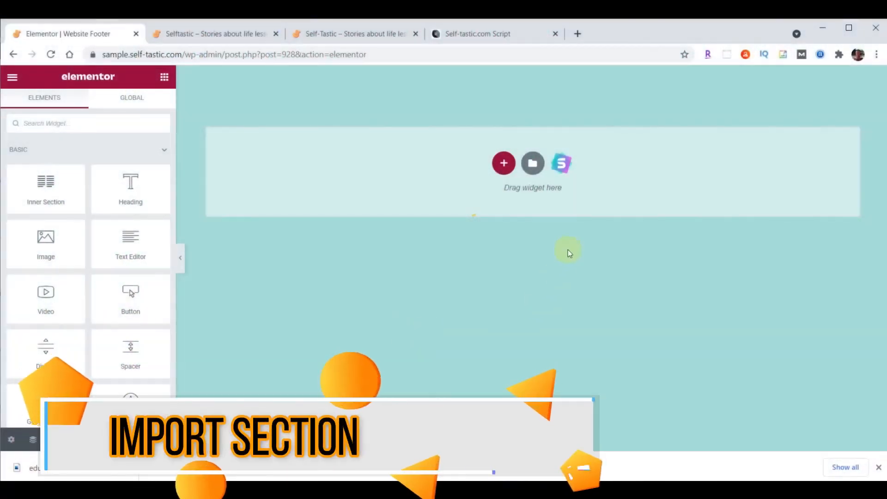
Import template-selftastic-website-footer.json into the template library by dragging it from File Explorer
left_click(533, 166)
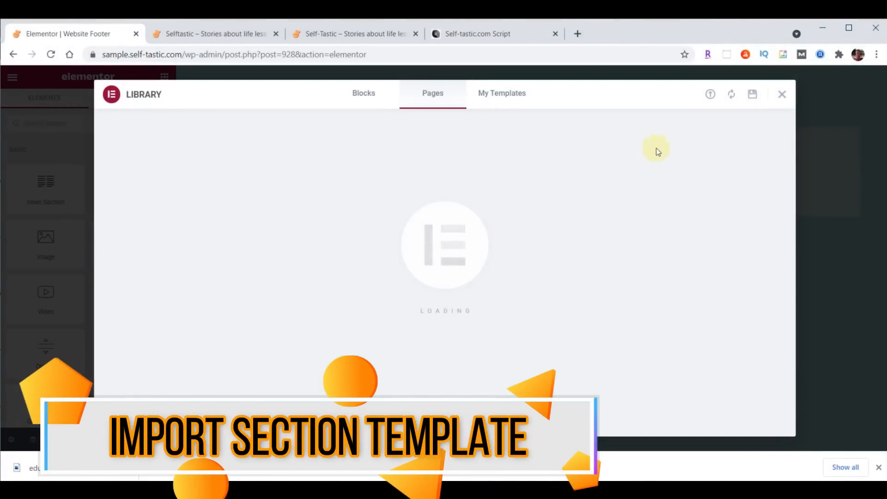
left_click(710, 95)
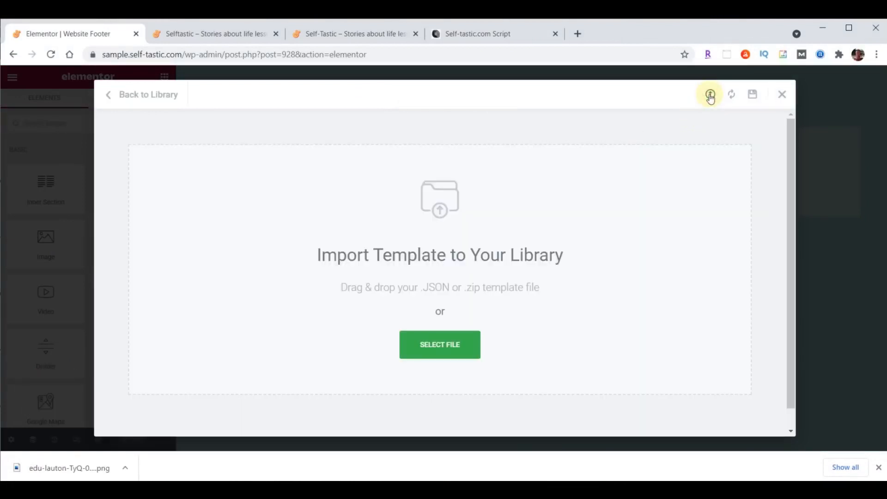
left_click(376, 490)
left_click(486, 451)
scroll(770, 264, "down", 3)
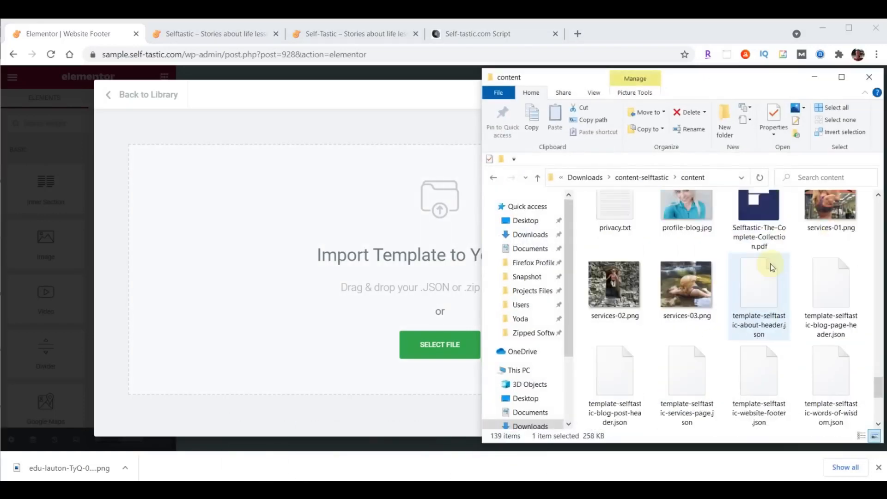
scroll(771, 277, "down", 3)
scroll(836, 375, "up", 2)
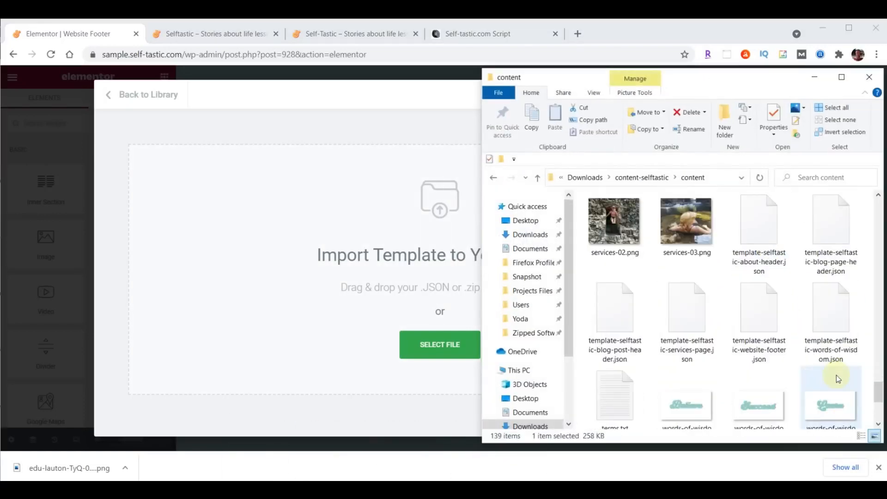
left_click_drag(764, 307, 431, 348)
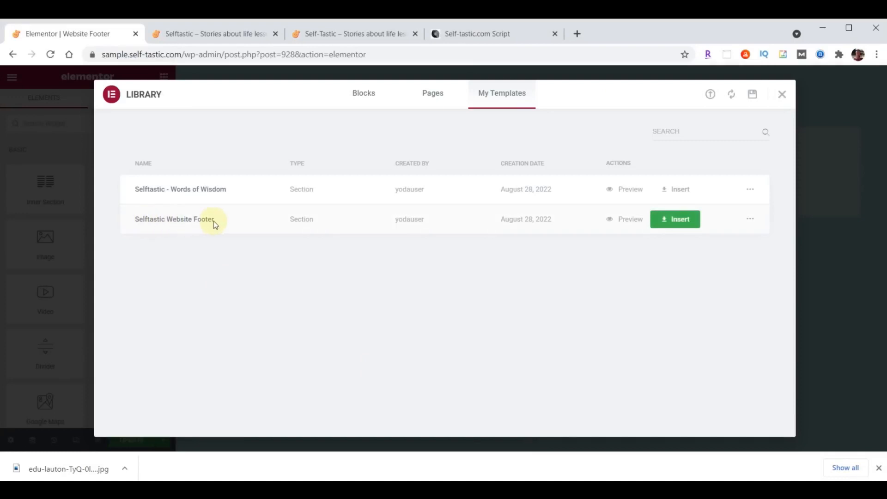
Insert the Selftastic Website Footer section and relabel its About quick link as Shop
left_click(681, 220)
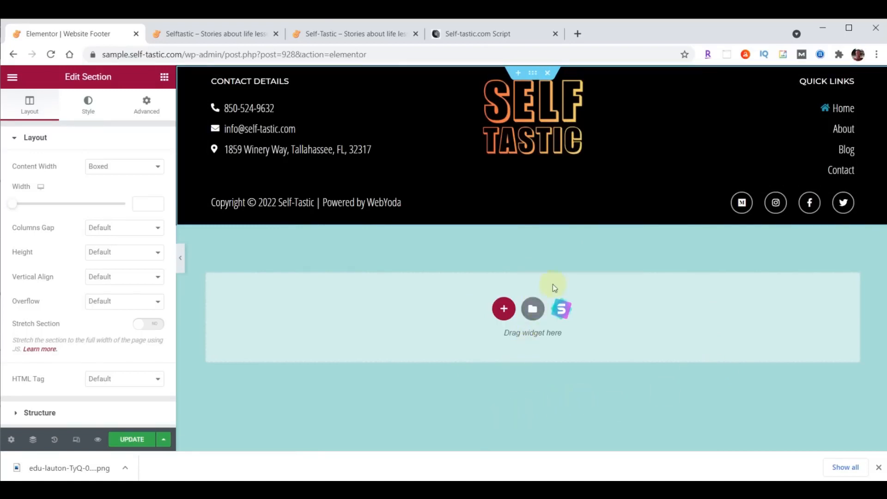
left_click(845, 131)
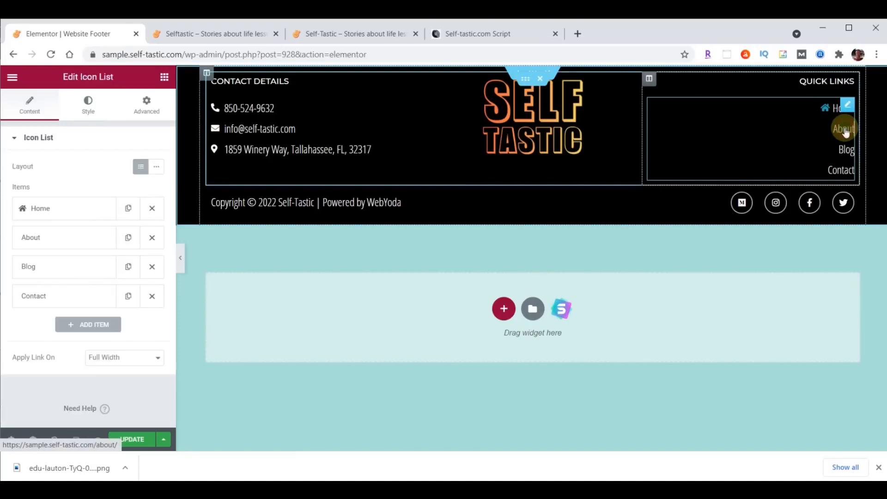
left_click(44, 240)
double_click(55, 281)
type("Shop")
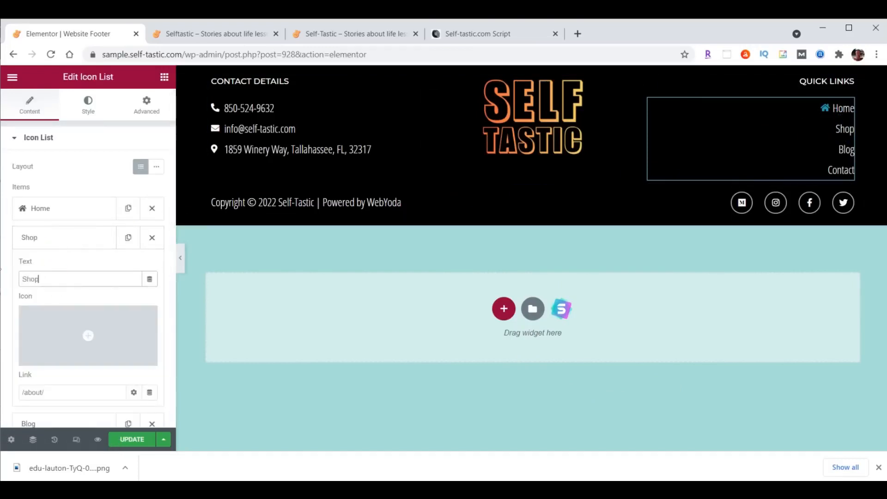
Point the Shop quick link to /shop and save the footer template with UPDATE
left_click(31, 392)
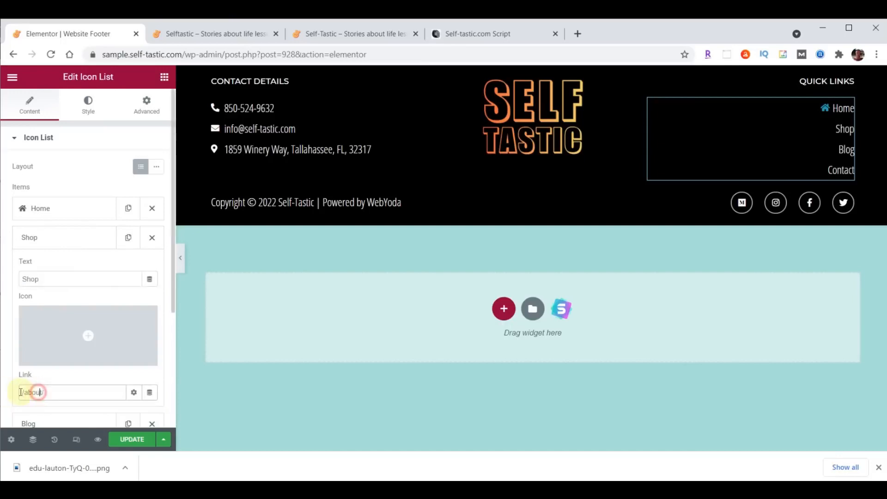
type("//")
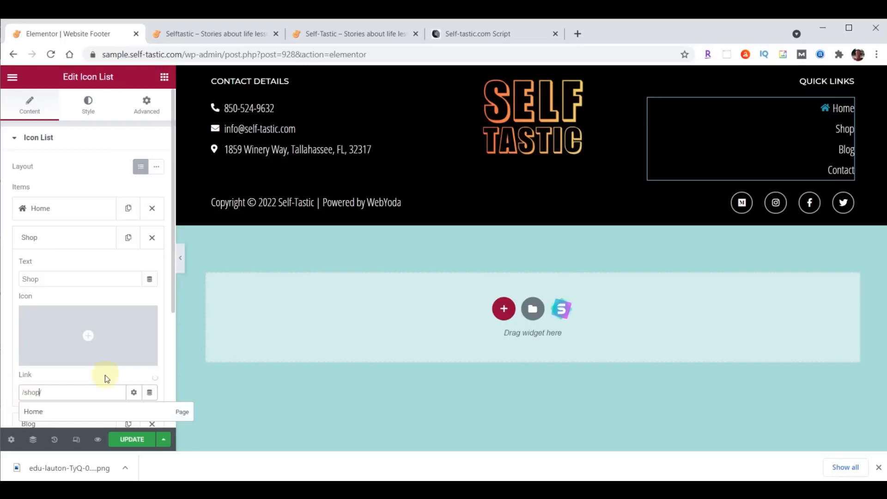
left_click(76, 237)
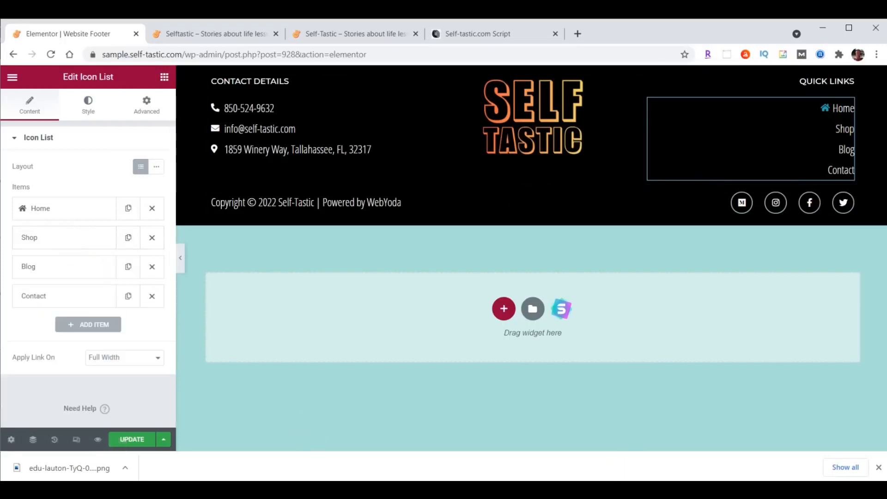
left_click(130, 440)
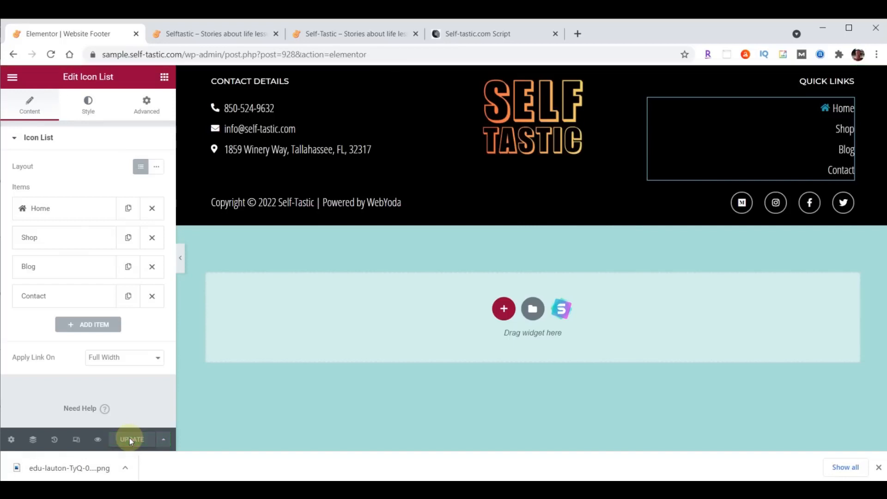
Reload the live Selftastic home page and scroll down to check the new black footer
left_click(217, 34)
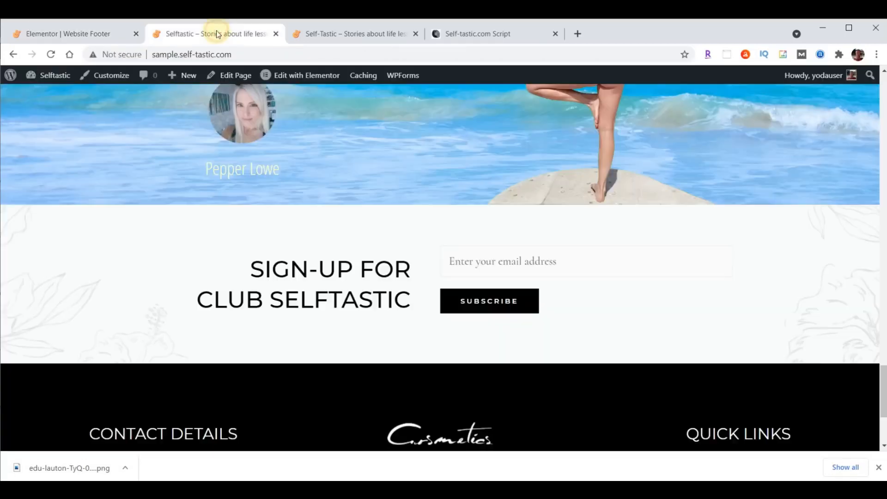
left_click(51, 54)
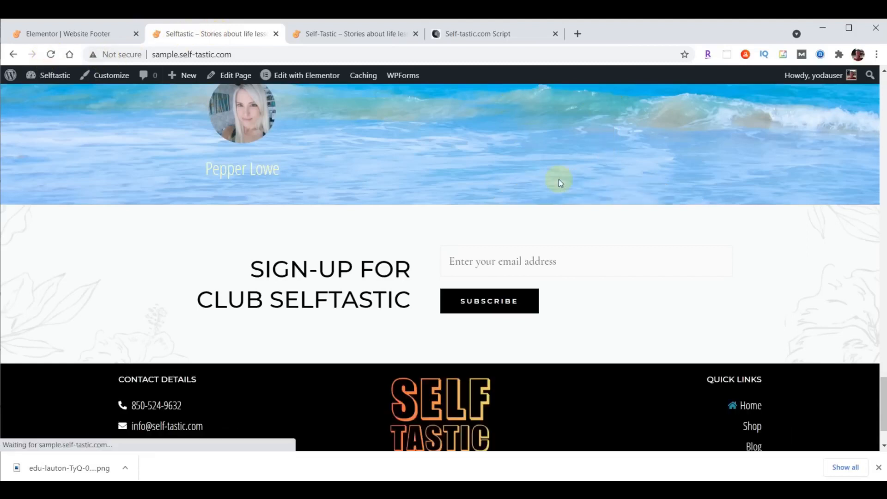
scroll(558, 179, "down", 2)
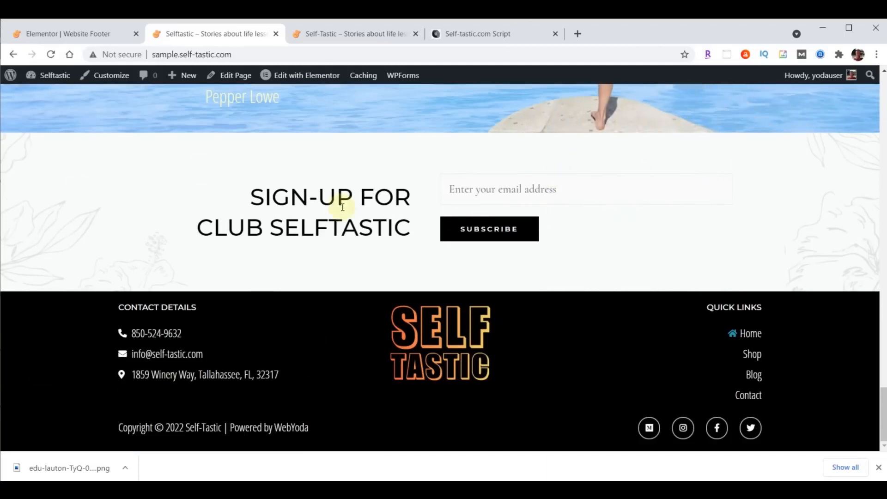
scroll(340, 209, "up", 20)
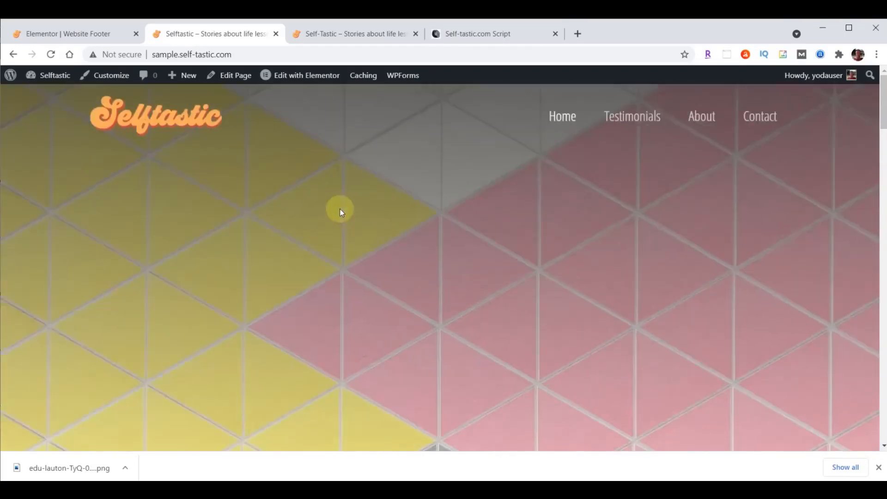
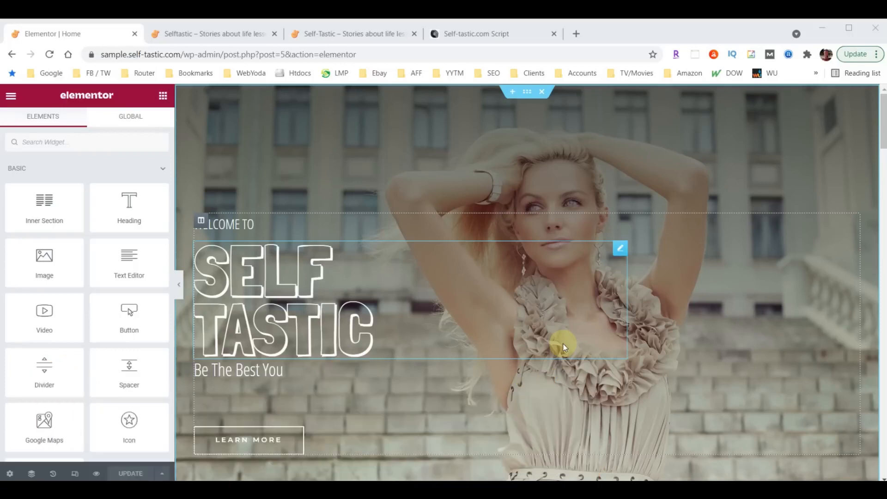
Switch the editor preview from desktop to tablet, then to 360 px mobile width
left_click(76, 476)
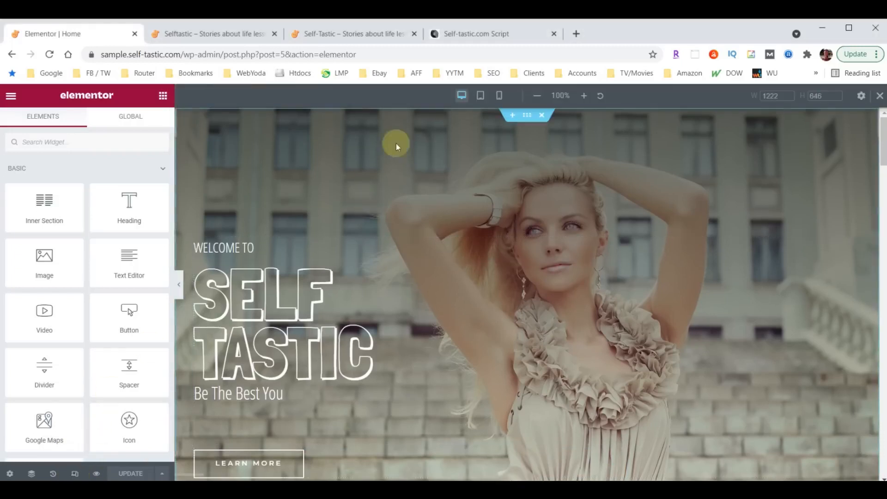
left_click(481, 97)
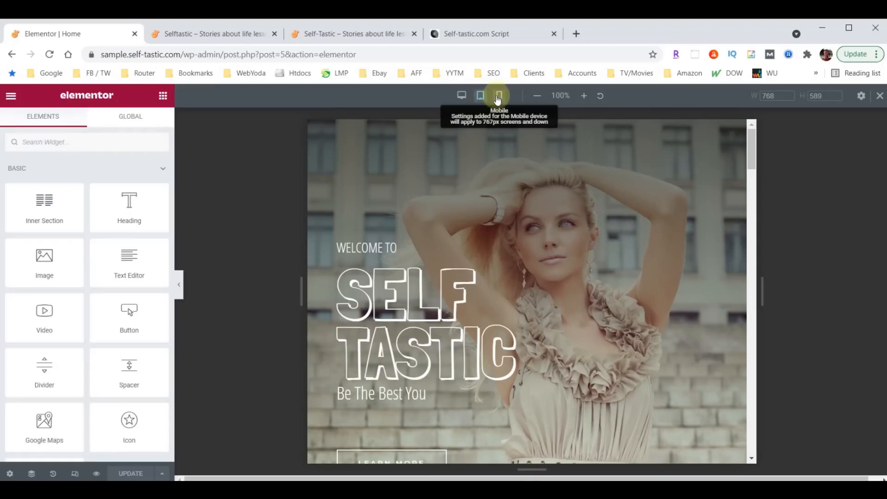
left_click(499, 97)
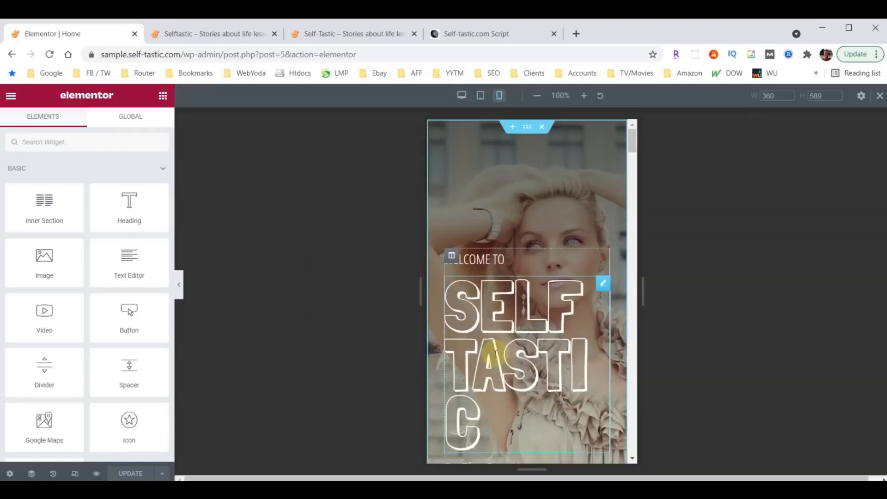
Set the SELF TASTIC hero heading's mobile font size to 100 so it reads SELF / TASTIC
left_click(603, 284)
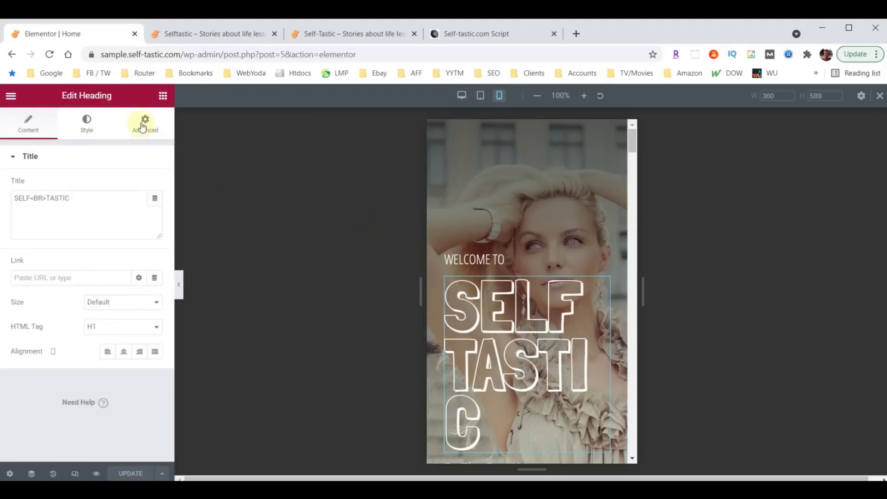
left_click(87, 123)
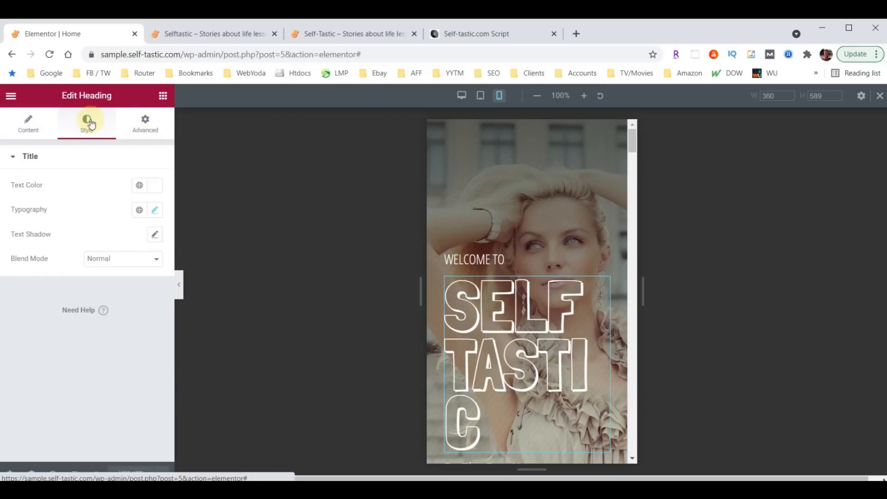
left_click(156, 211)
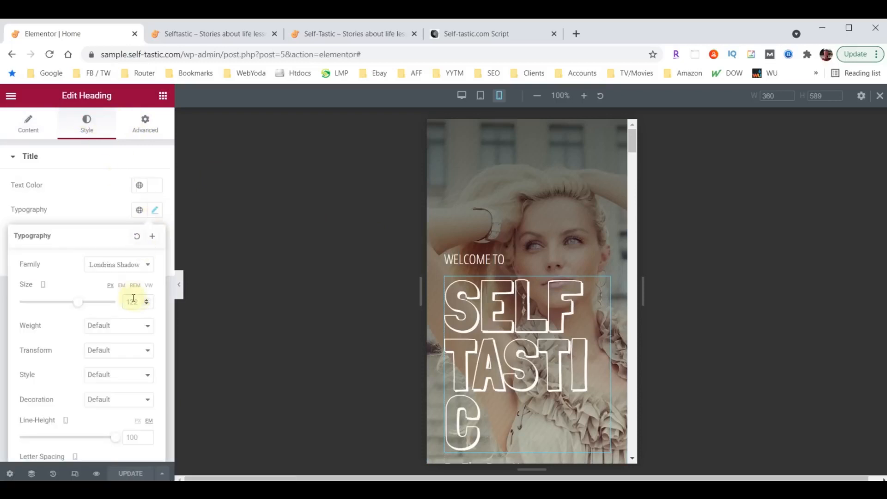
type("100")
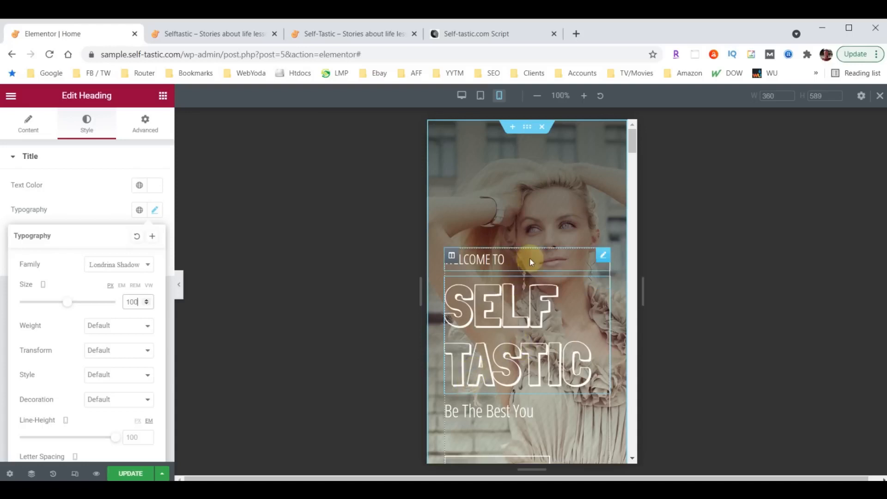
scroll(532, 261, "down", 1)
scroll(532, 259, "down", 6)
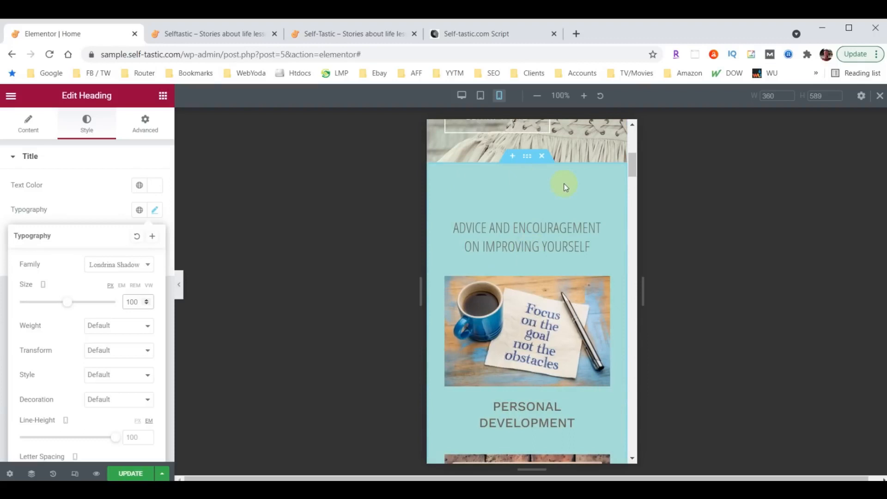
scroll(549, 238, "down", 10)
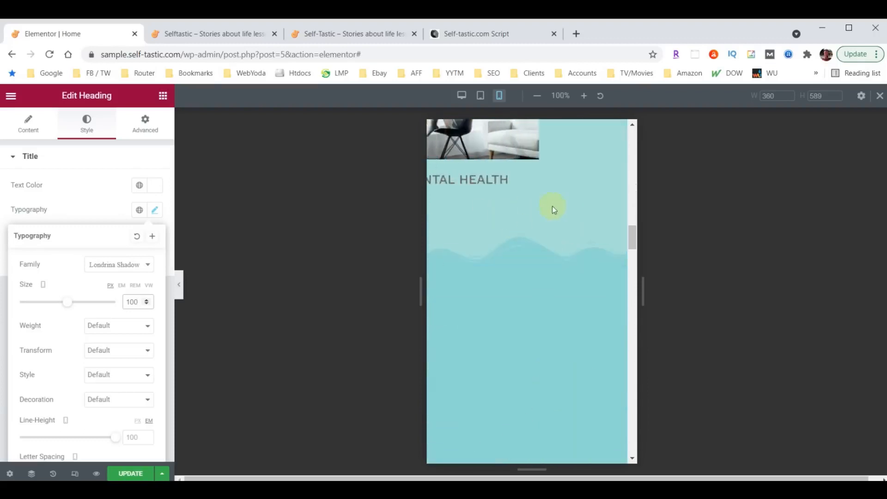
scroll(525, 222, "up", 5)
scroll(530, 250, "up", 6)
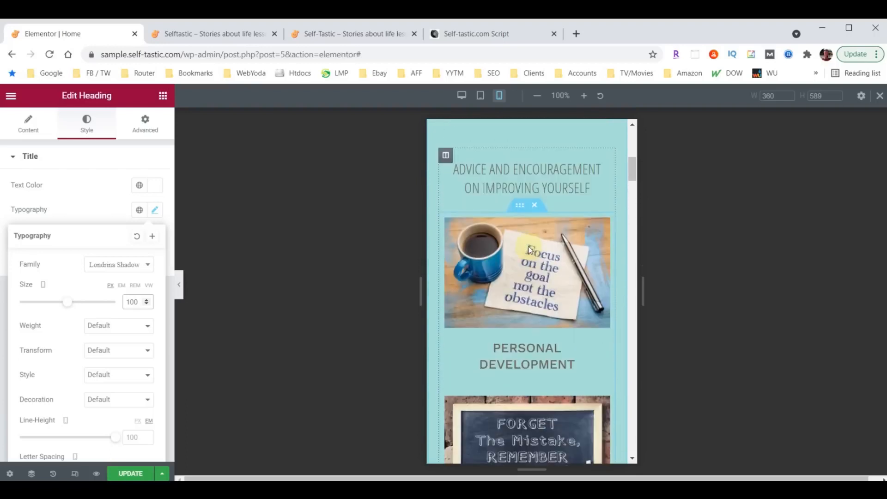
left_click(531, 244)
Set the Advice and Encouragement section's mobile top and bottom padding to 40
left_click(525, 216)
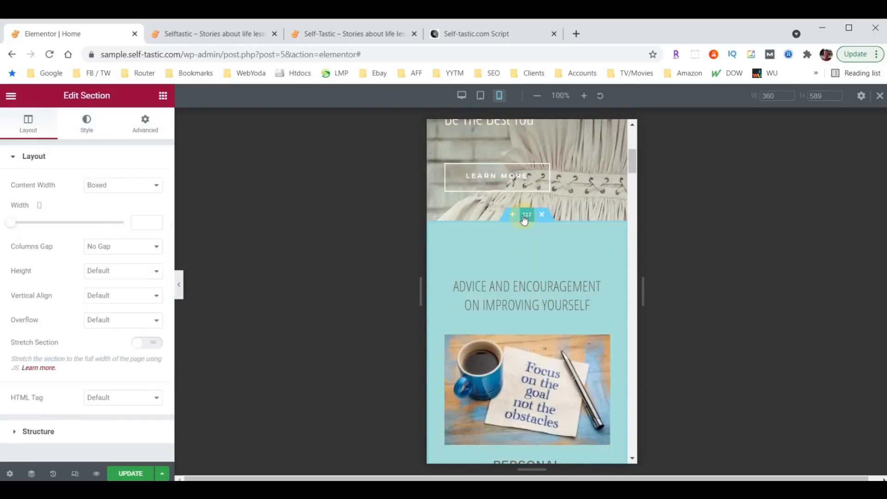
left_click(144, 121)
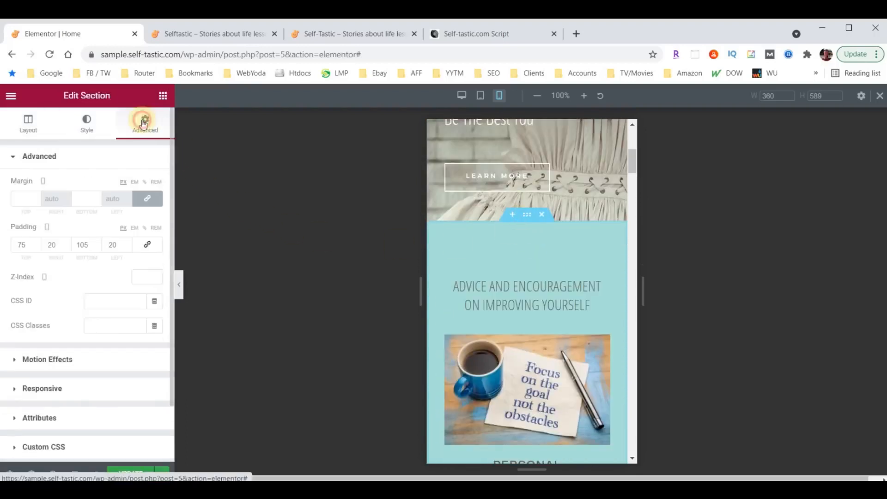
left_click(25, 244)
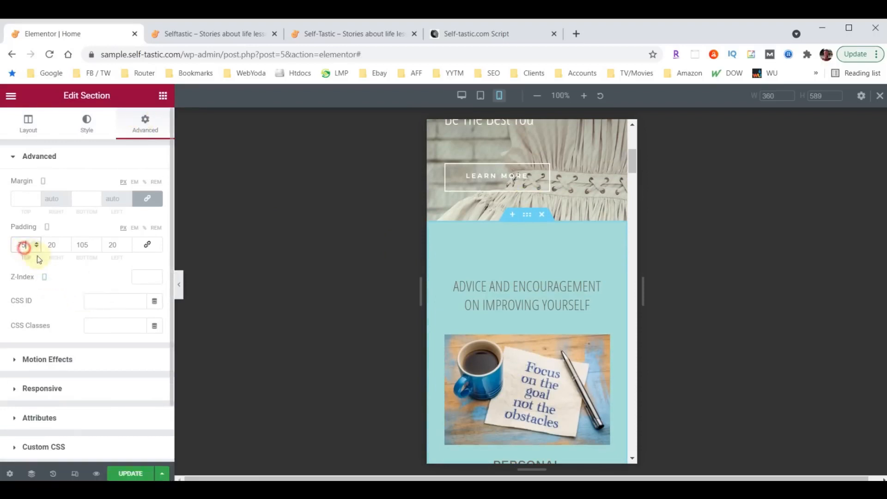
type("40")
double_click(82, 245)
type("40")
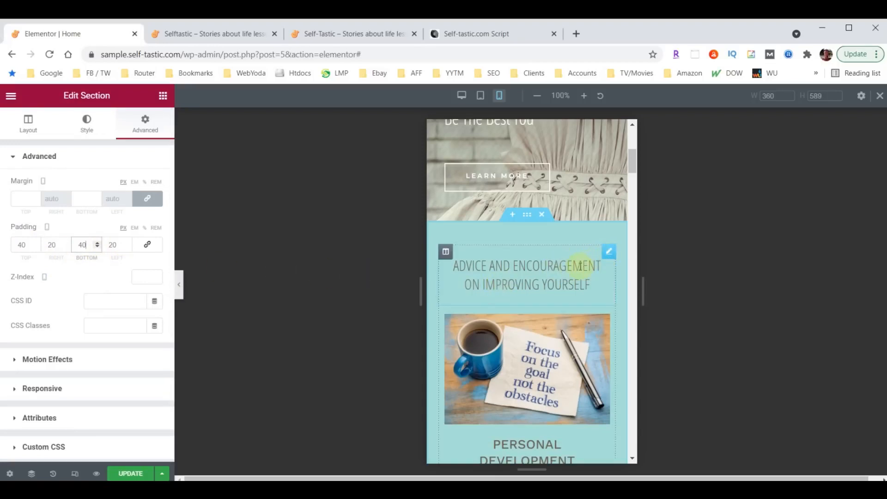
Set the Advice and Encouragement heading's mobile font size to 26
left_click(608, 253)
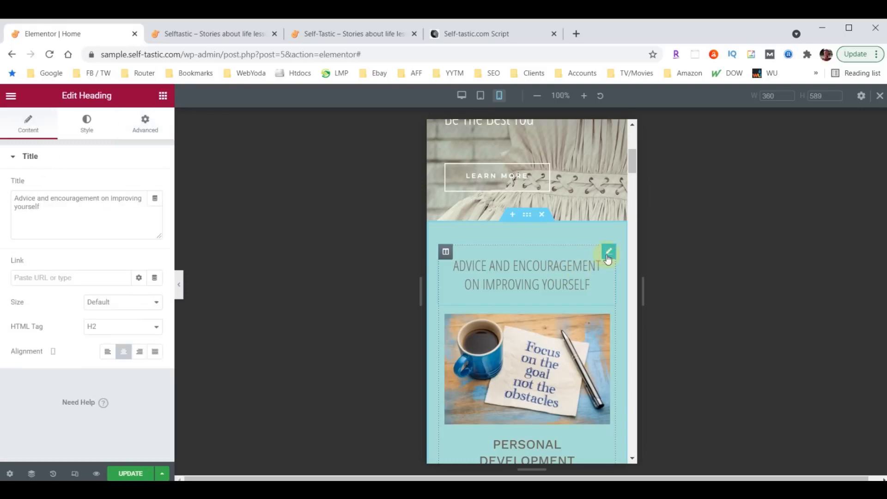
left_click(91, 128)
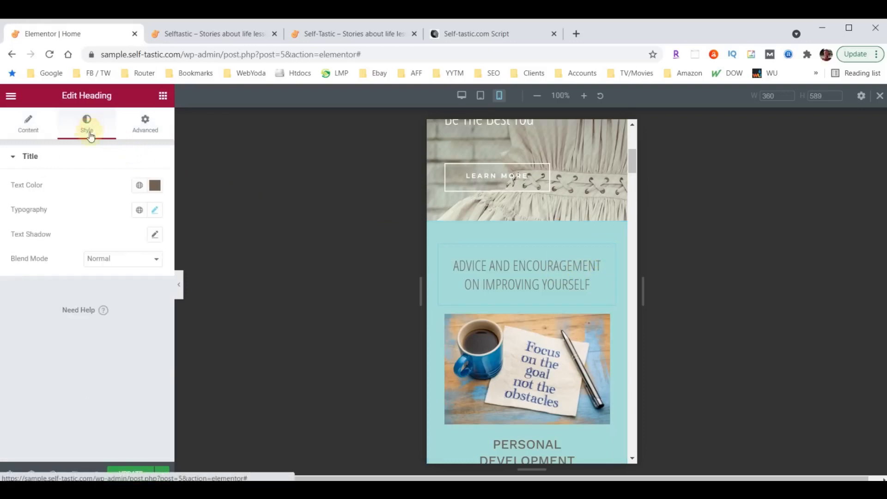
left_click(154, 210)
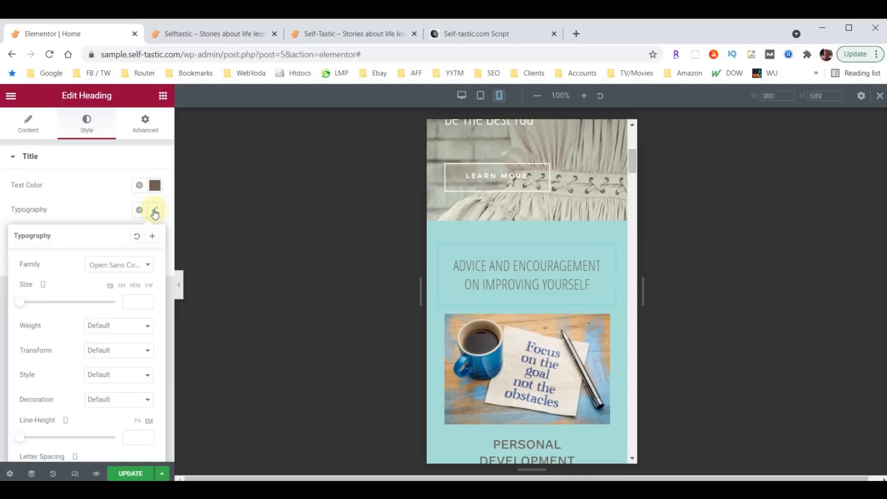
left_click(136, 301)
type("26")
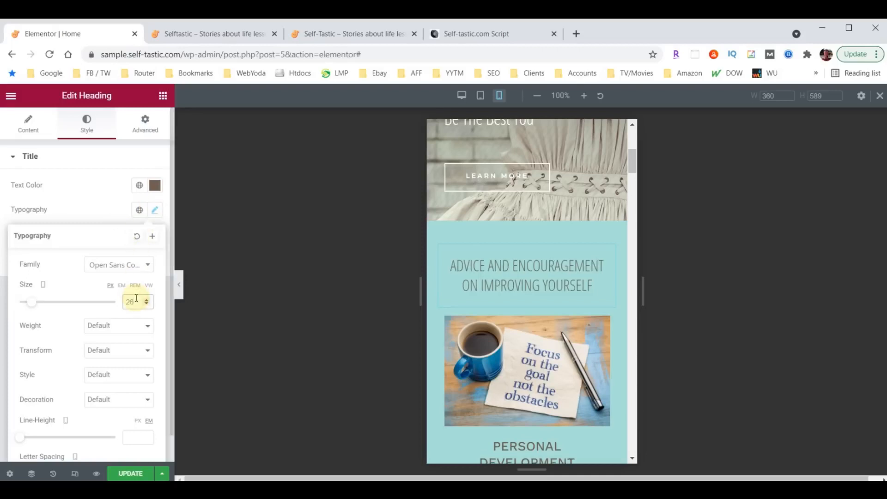
scroll(527, 295, "down", 8)
scroll(533, 295, "down", 10)
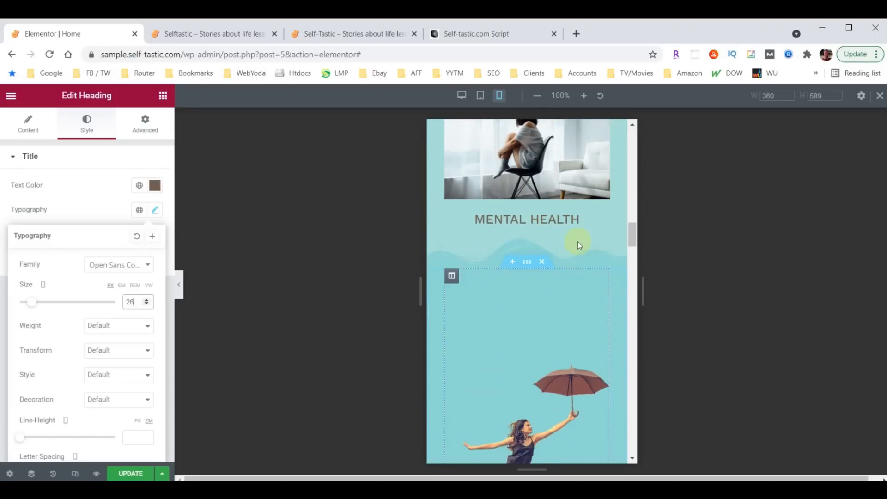
scroll(575, 242, "up", 5)
scroll(563, 275, "up", 8)
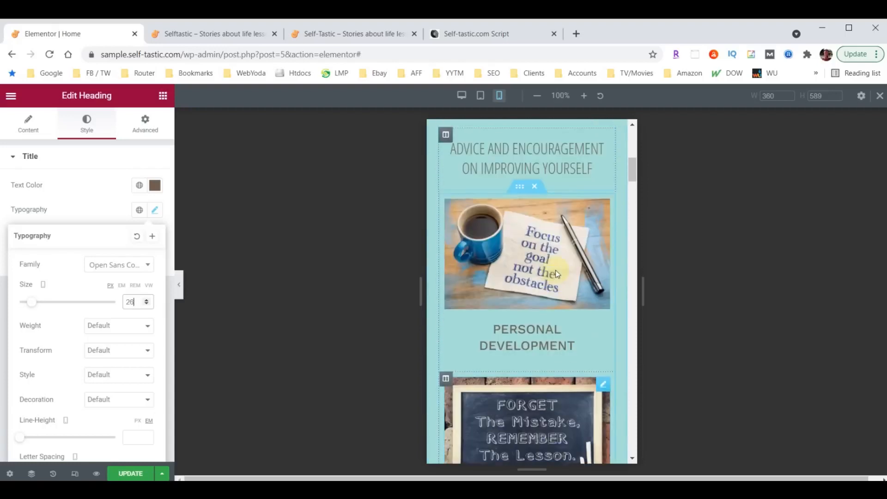
Set the Advice and Encouragement section's bottom wave divider height to 30 on mobile
left_click(527, 214)
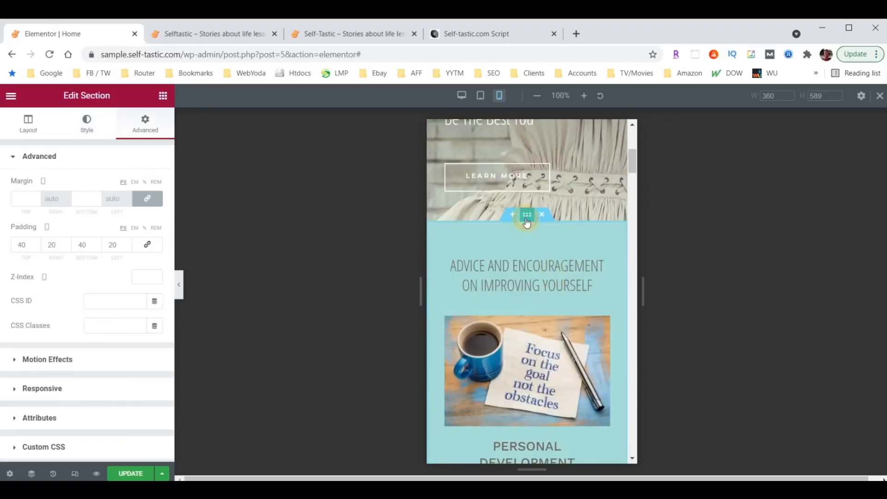
left_click(86, 124)
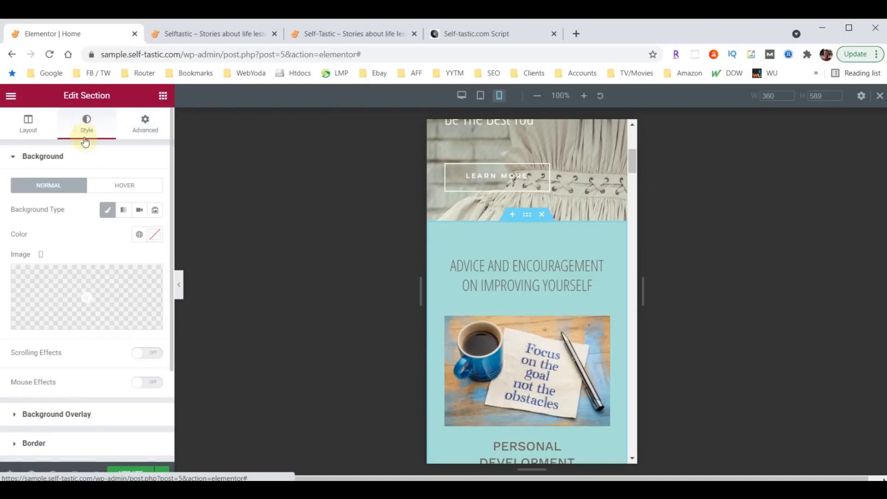
scroll(81, 295, "down", 3)
left_click(40, 351)
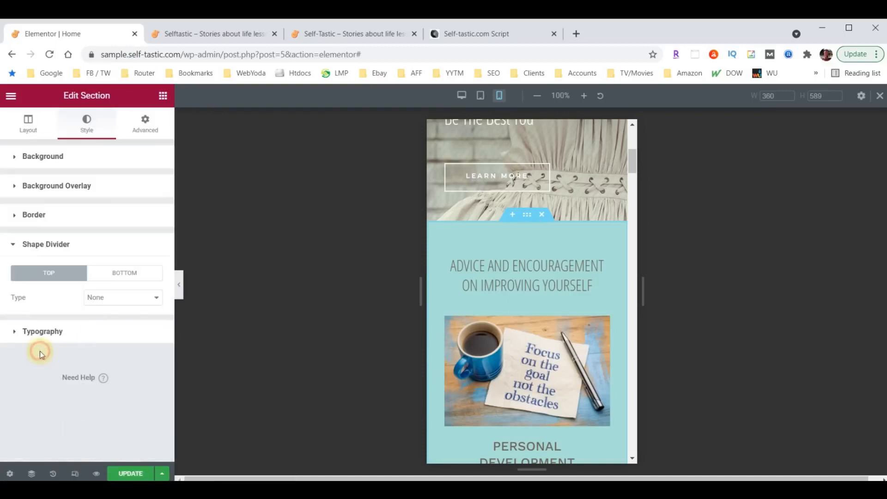
left_click(124, 274)
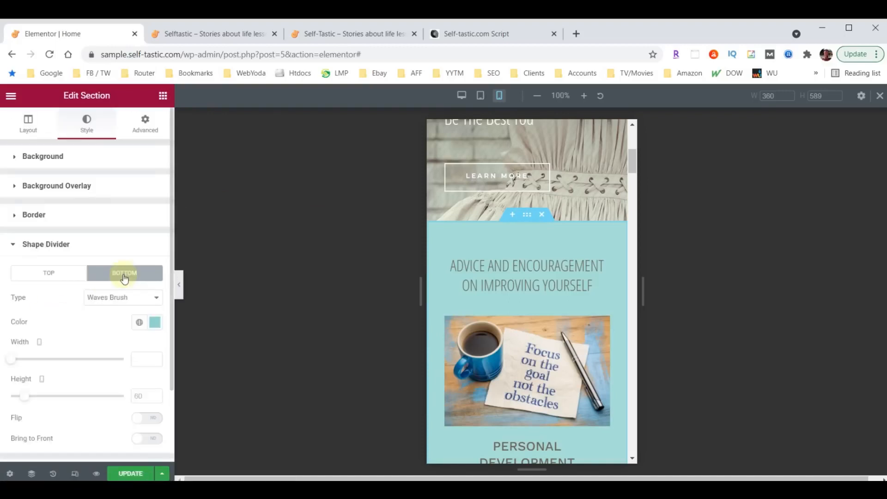
left_click(143, 395)
type("30")
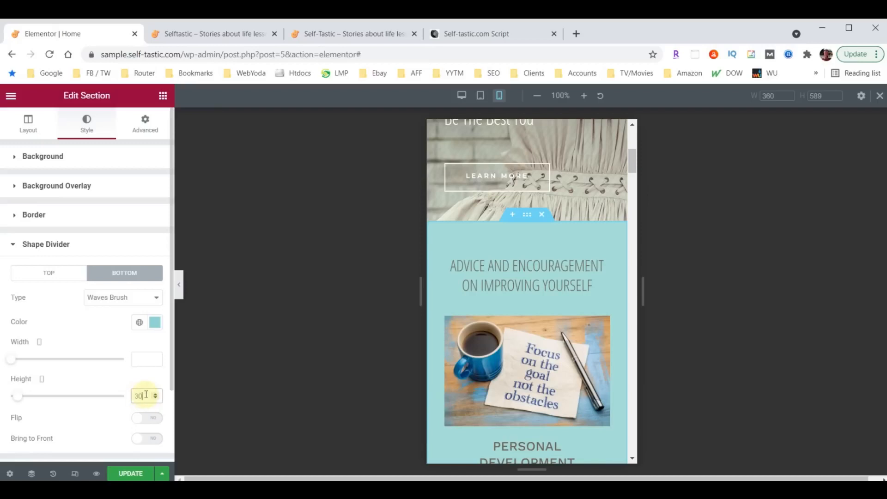
scroll(518, 315, "down", 10)
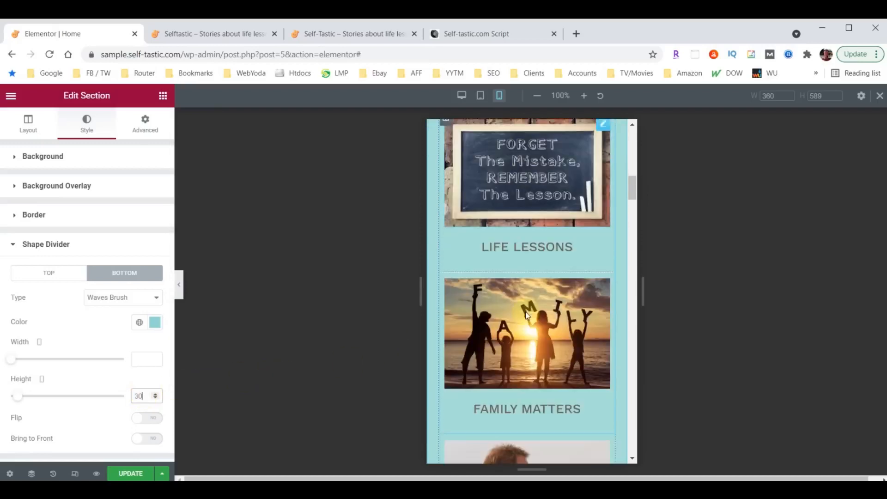
scroll(525, 307, "down", 10)
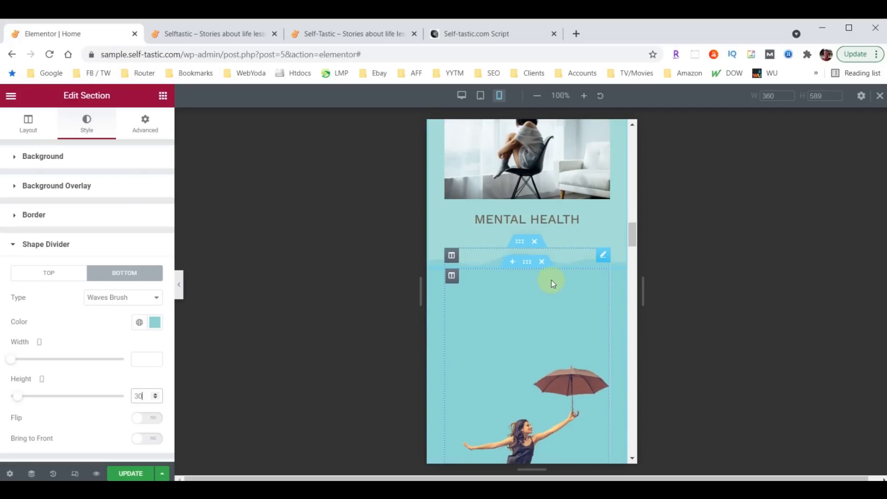
scroll(551, 280, "down", 10)
scroll(550, 280, "down", 10)
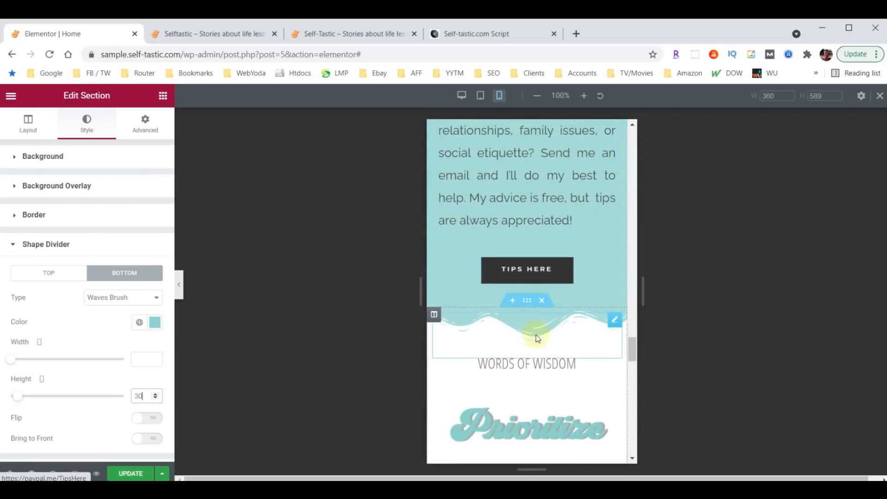
Set the Words of Wisdom section's top wave divider height to 30
left_click(527, 301)
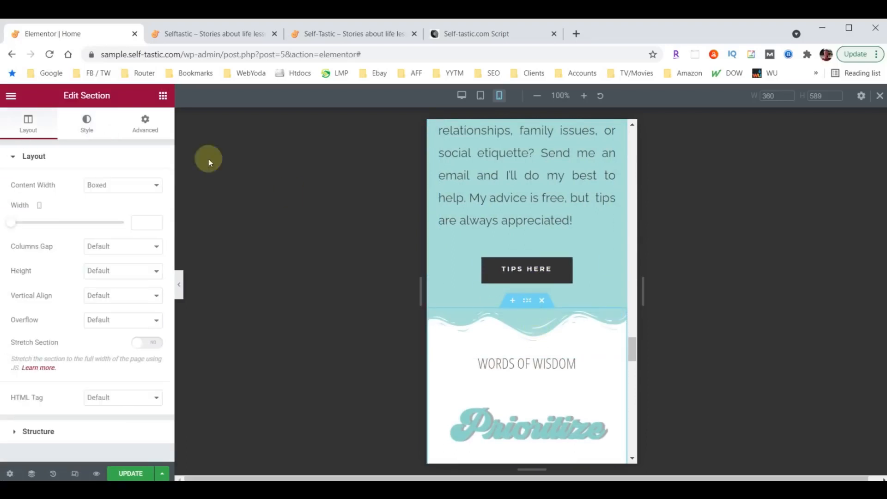
left_click(86, 129)
left_click(35, 352)
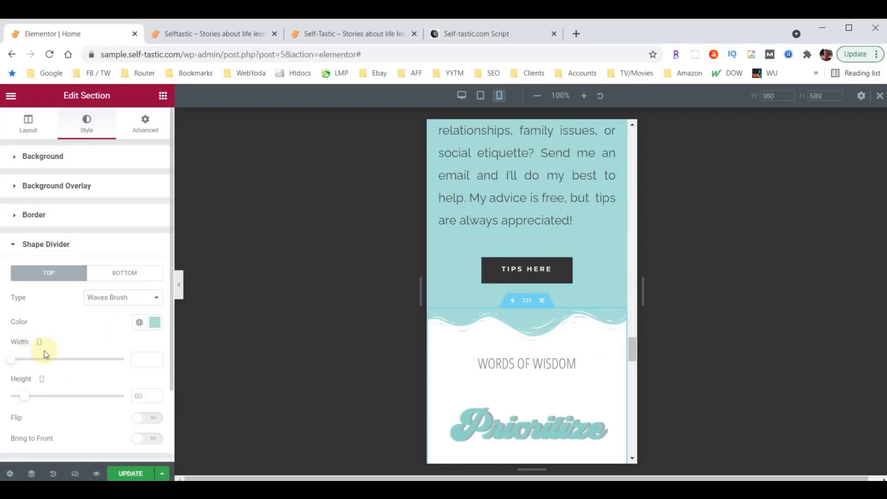
left_click(142, 396)
type("30")
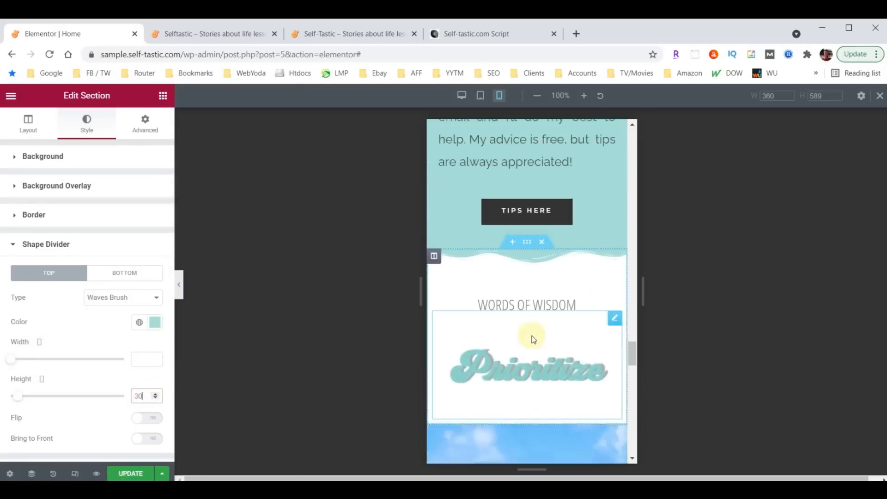
scroll(531, 336, "up", 15)
scroll(531, 334, "up", 2)
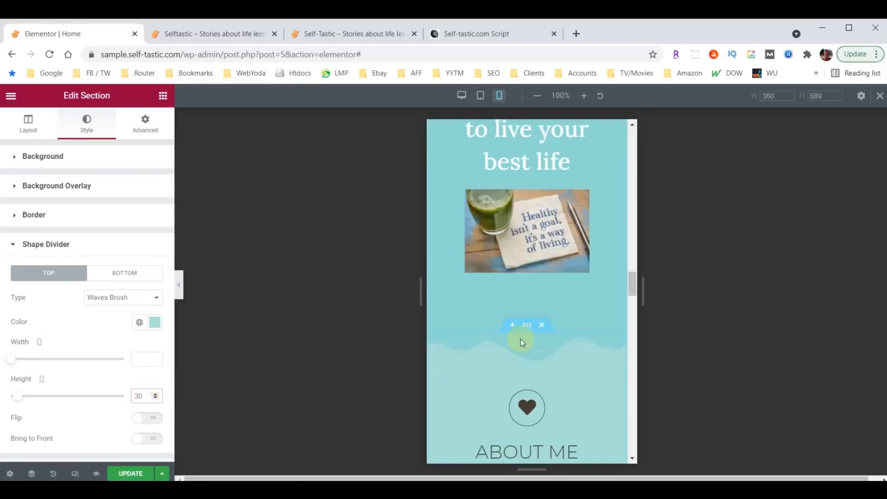
Set the About Me section's top wave divider height to 30
left_click(531, 328)
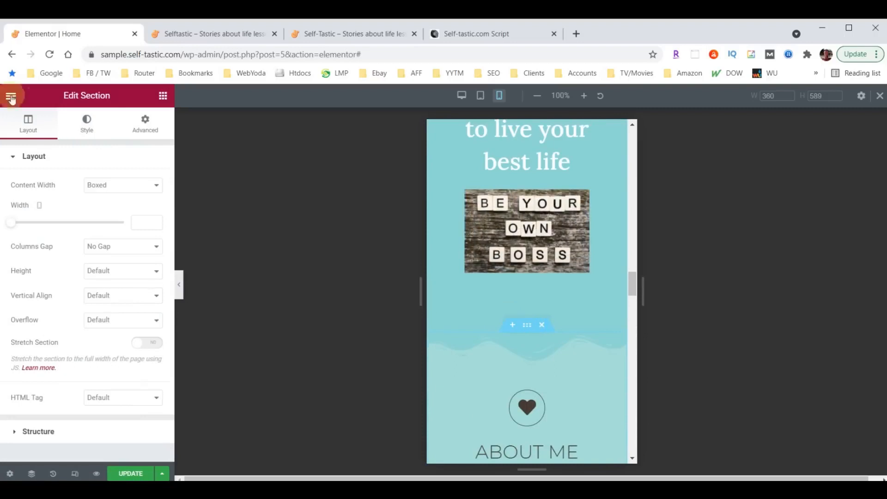
left_click(86, 125)
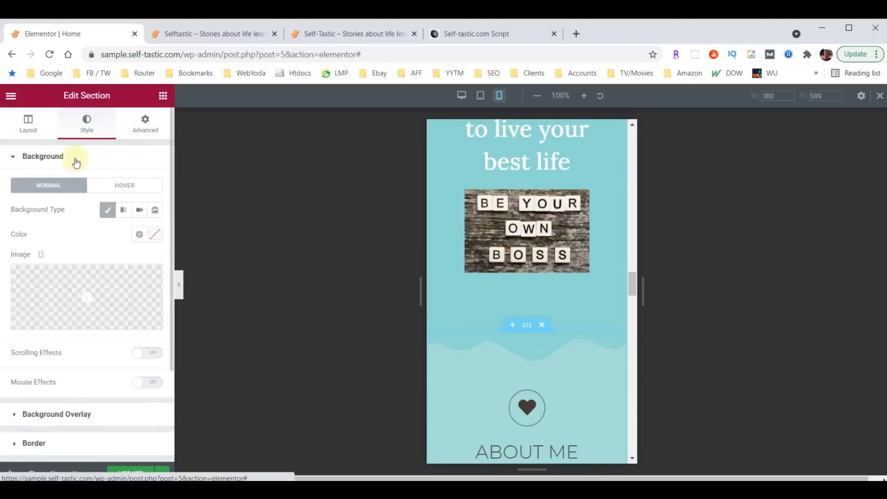
scroll(55, 333, "down", 3)
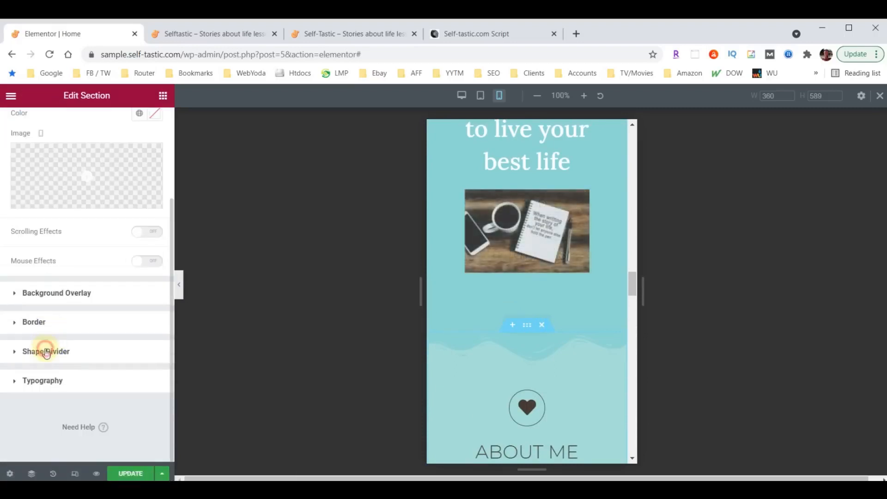
left_click(44, 350)
left_click(139, 396)
type("30")
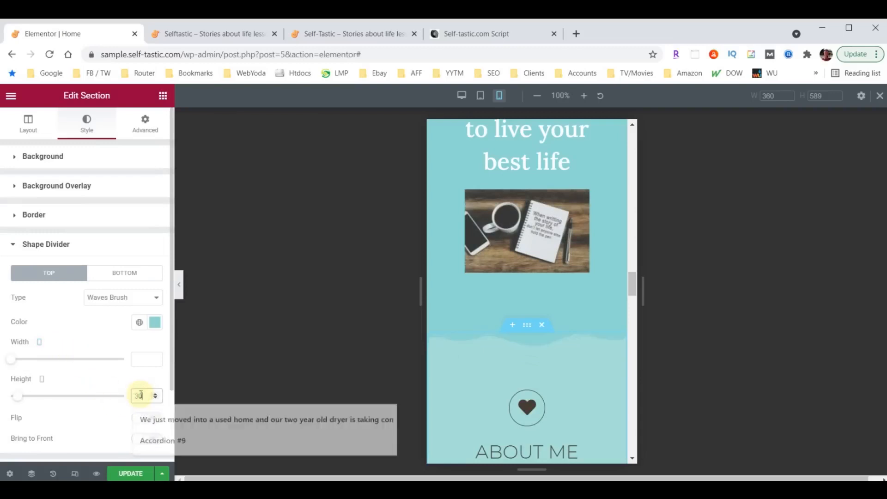
scroll(569, 337, "up", 10)
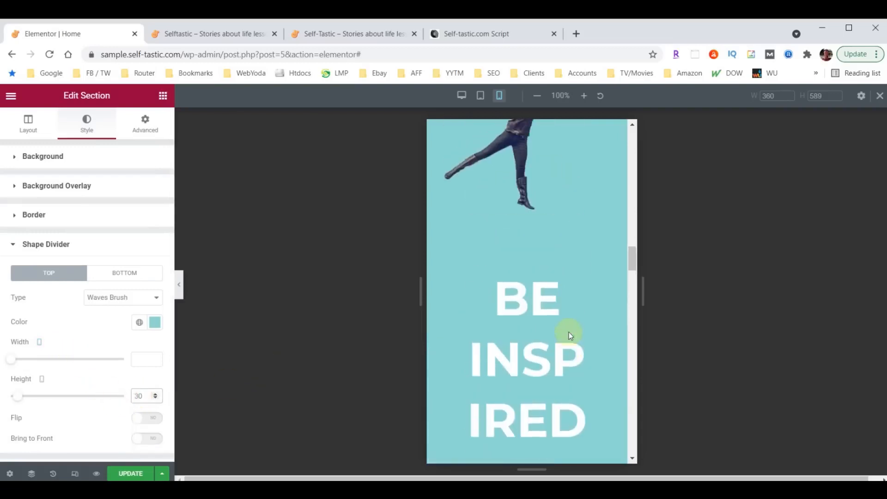
scroll(572, 325, "up", 5)
scroll(536, 260, "down", 10)
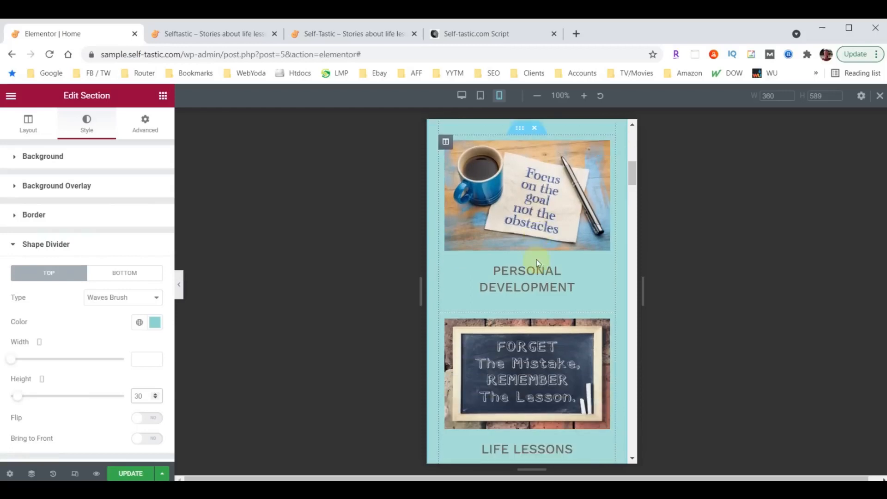
scroll(535, 258, "down", 10)
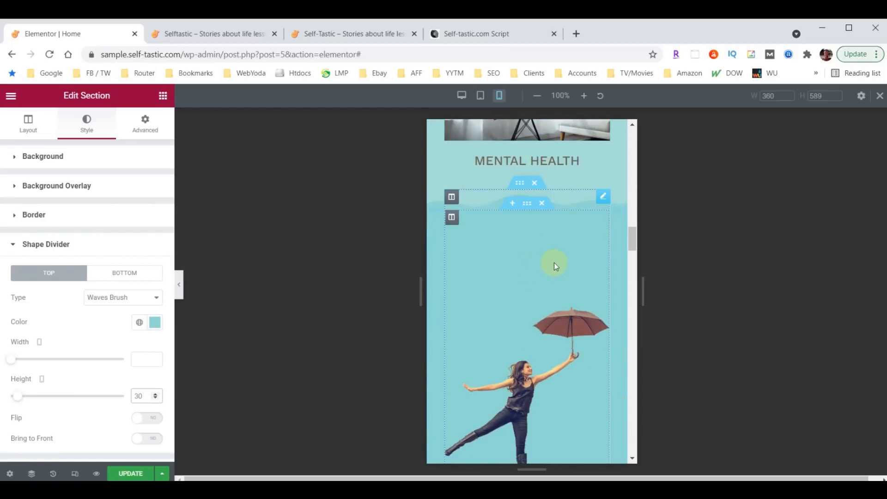
scroll(570, 281, "down", 3)
scroll(565, 290, "up", 4)
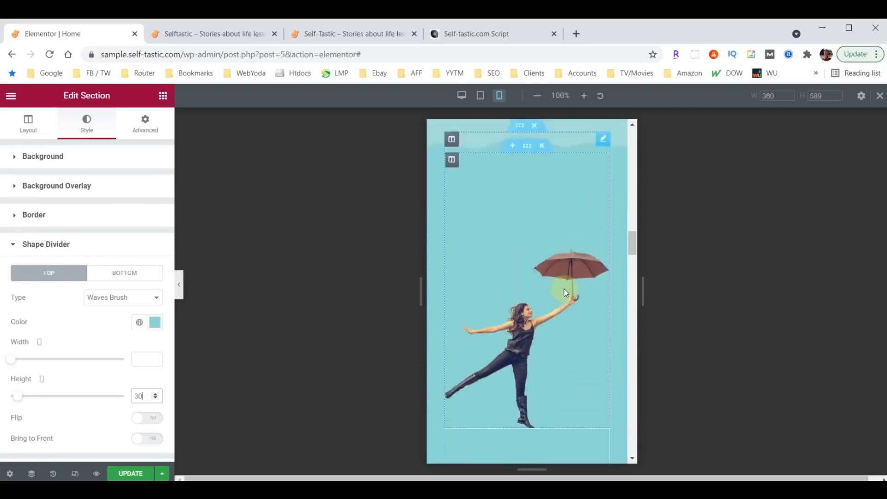
left_click(603, 255)
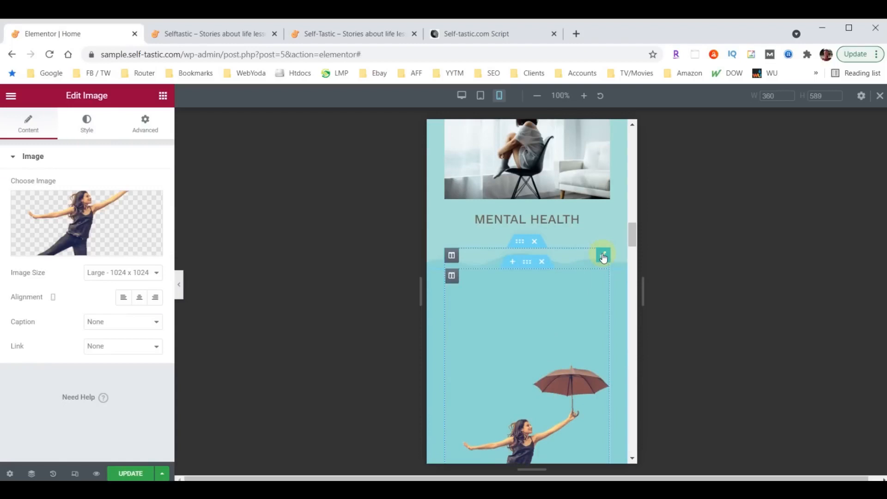
Unlink the umbrella image's padding and set it to 60 top, 30 right/left, 0 bottom
left_click(149, 127)
left_click(27, 245)
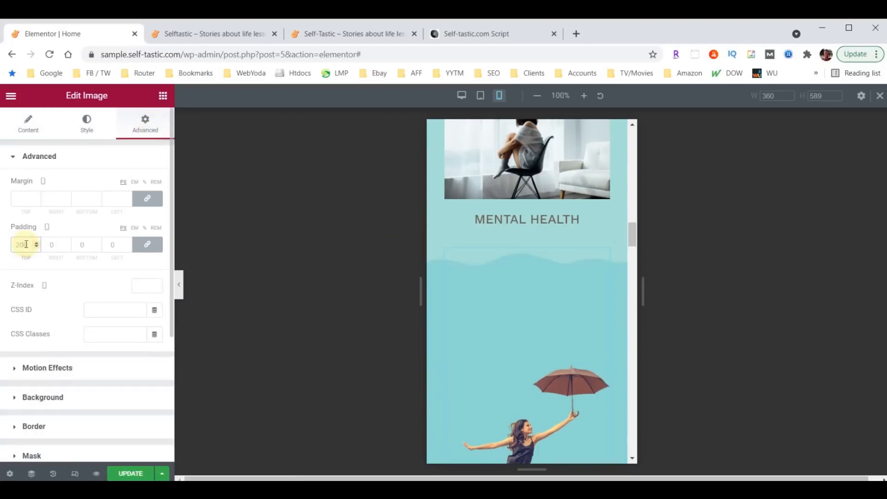
type("60")
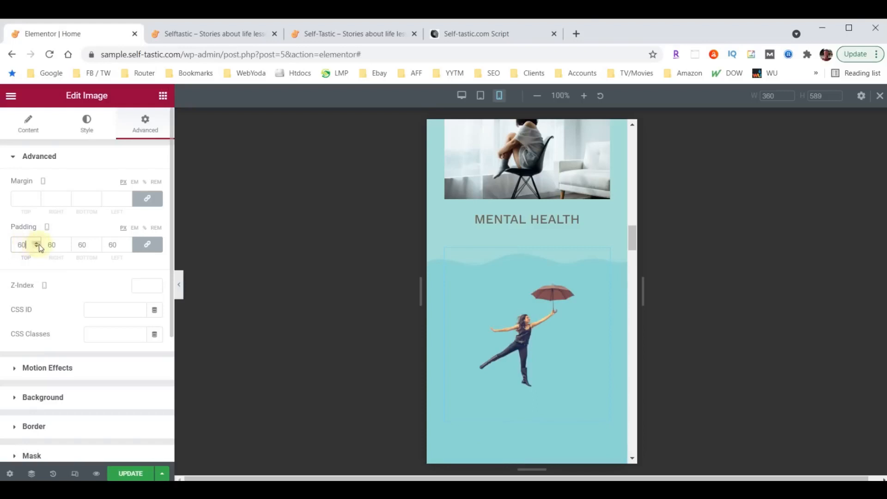
left_click(147, 244)
left_click(52, 245)
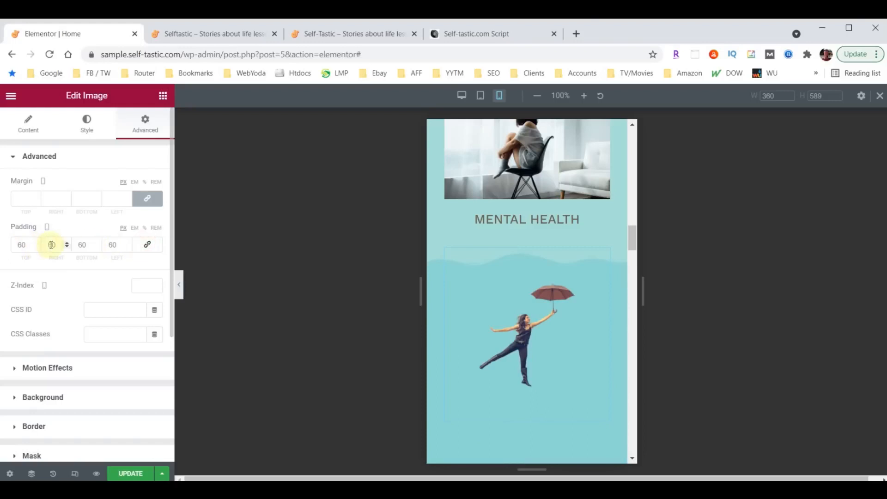
left_click_drag(51, 245, 47, 246)
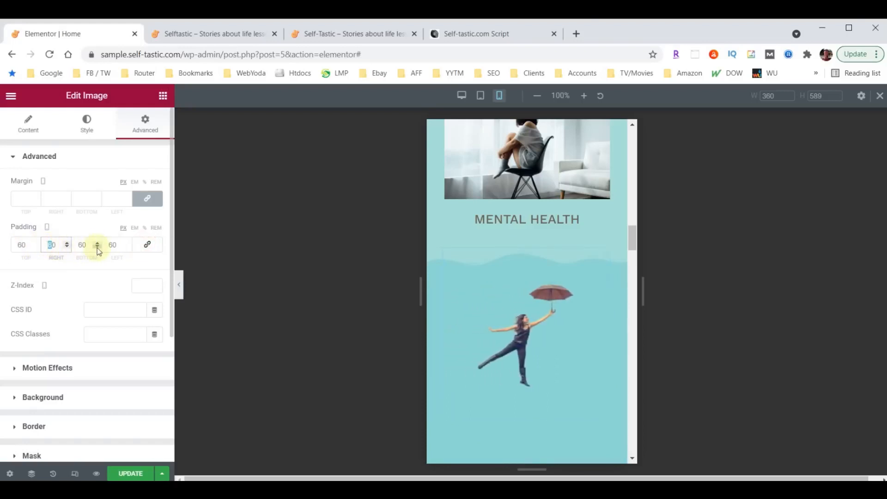
type("3")
left_click(112, 246)
type("30")
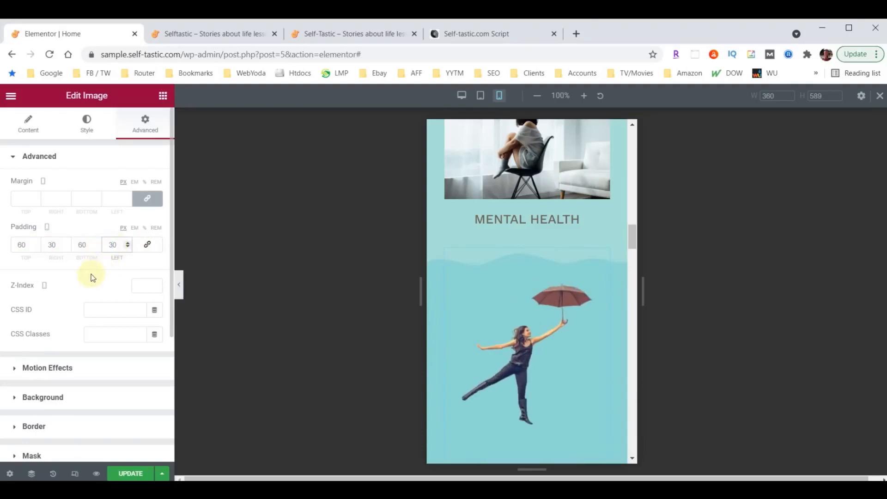
left_click_drag(79, 244, 77, 243)
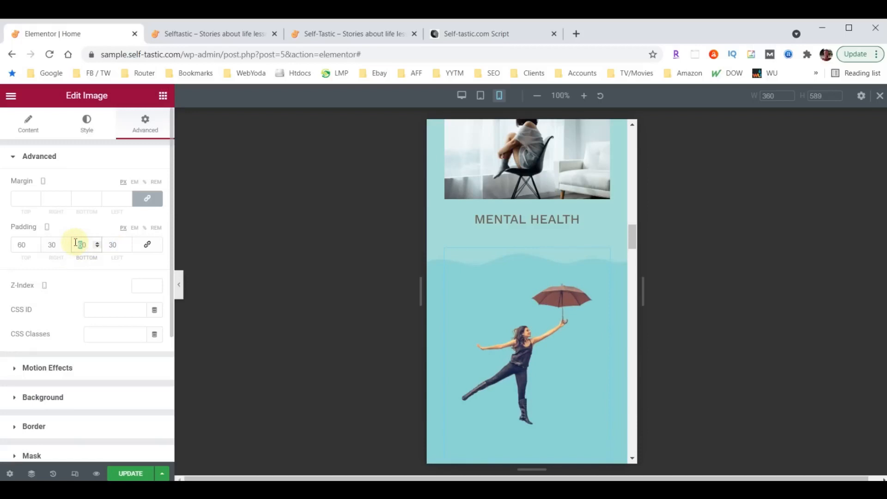
key("BackSpace")
scroll(505, 380, "down", 3)
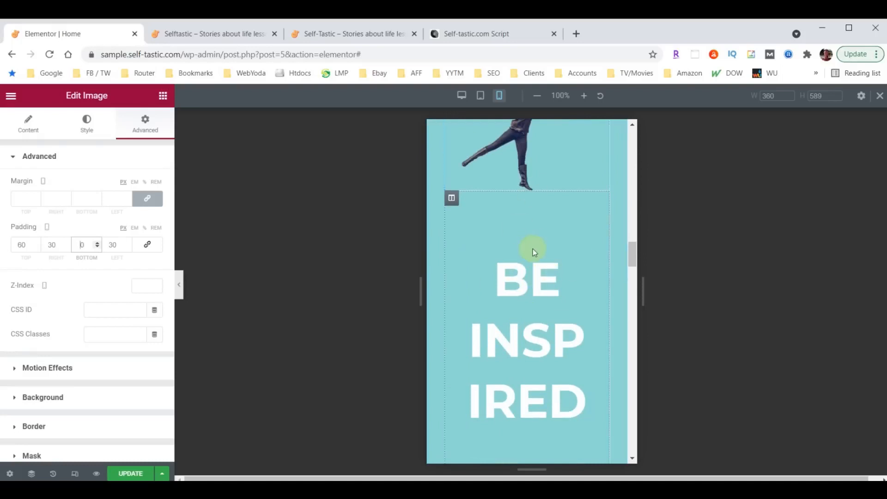
Set all sides of the Be Inspired column's mobile padding to 10
left_click(452, 199)
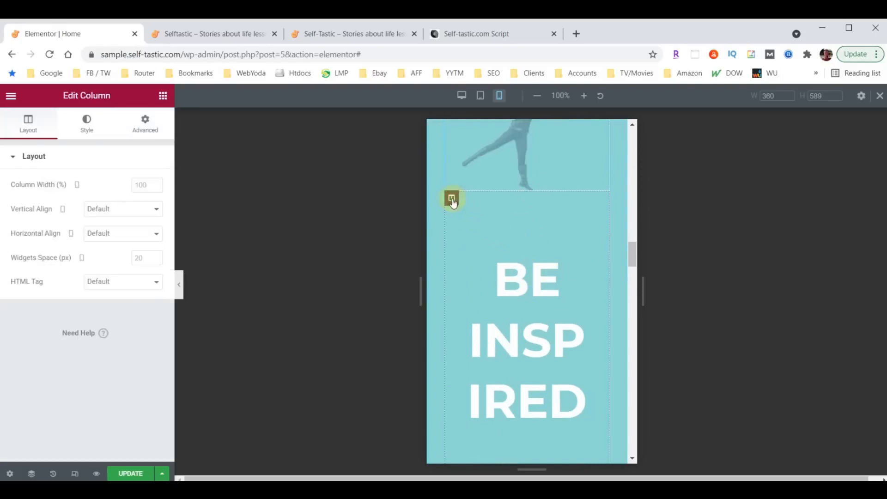
left_click(146, 125)
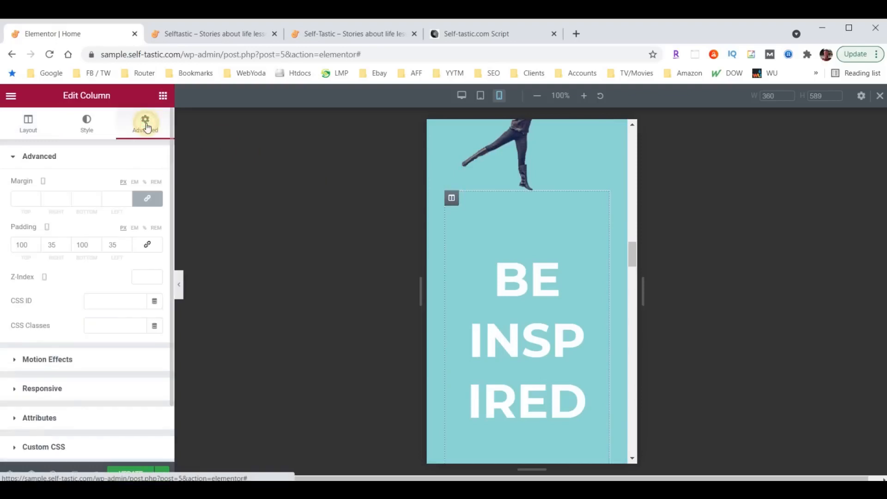
left_click(44, 247)
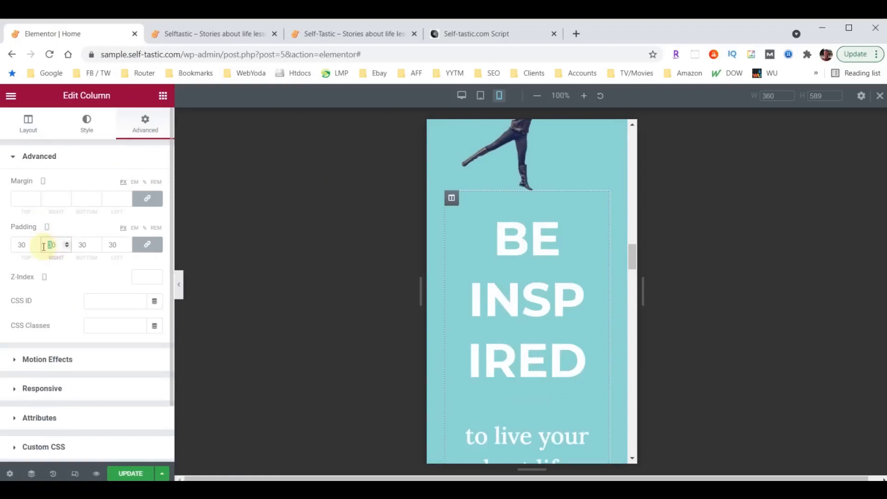
type("10")
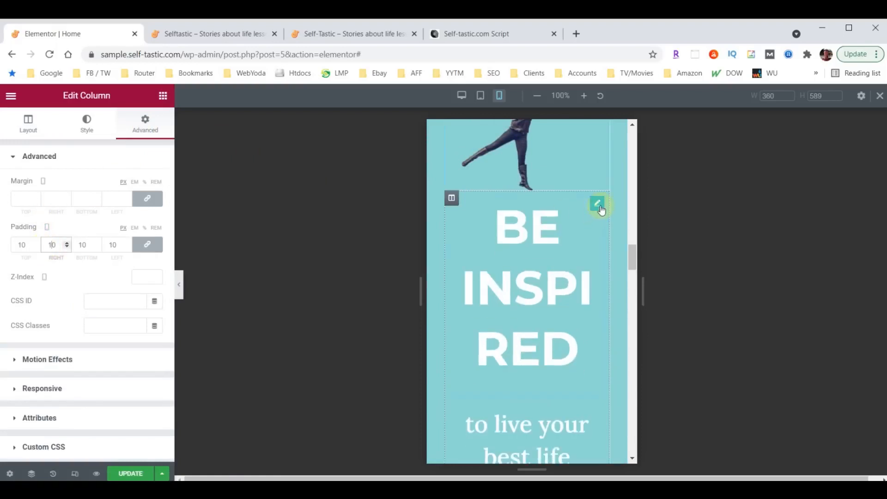
Set the BE INSPIRED heading's mobile font size to 38
left_click(598, 203)
left_click(85, 123)
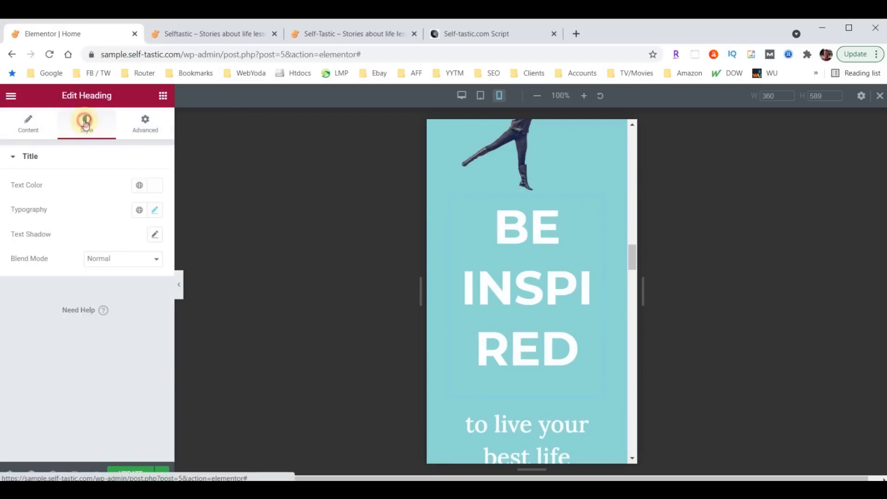
left_click(156, 210)
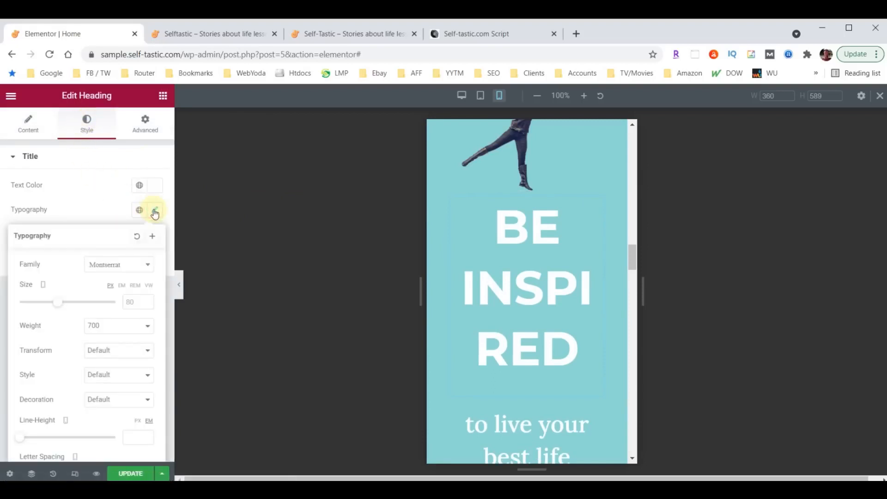
type("40")
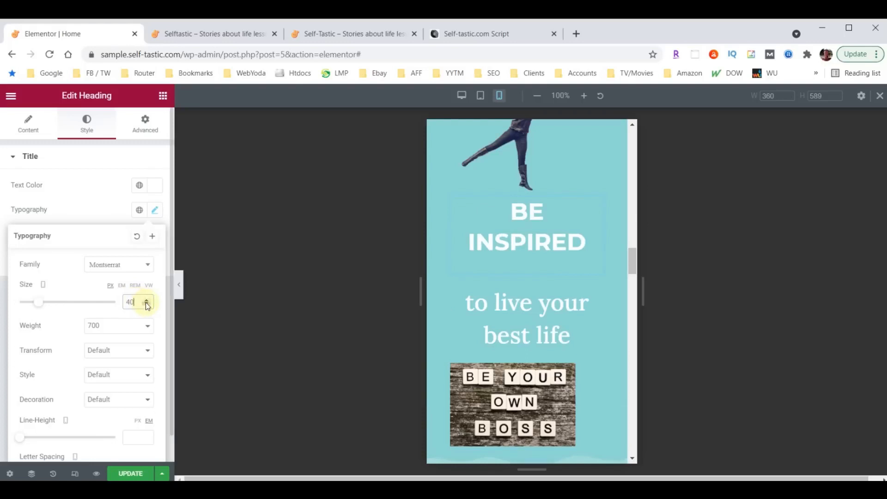
left_click(147, 305)
left_click(147, 305)
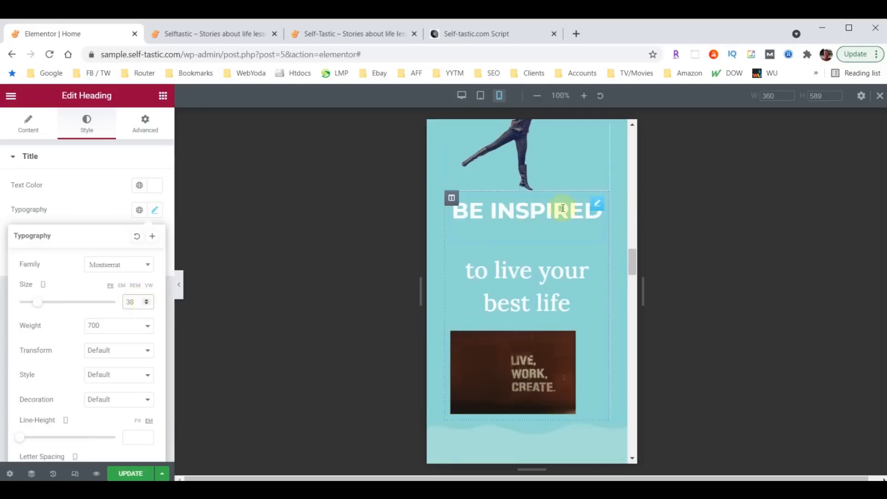
Unlink the column's padding and raise only its top value to 30
left_click(452, 197)
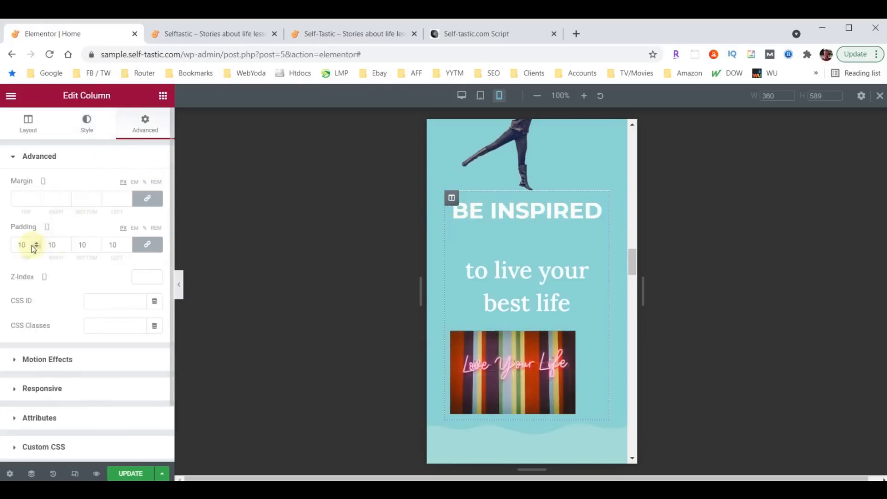
left_click(148, 243)
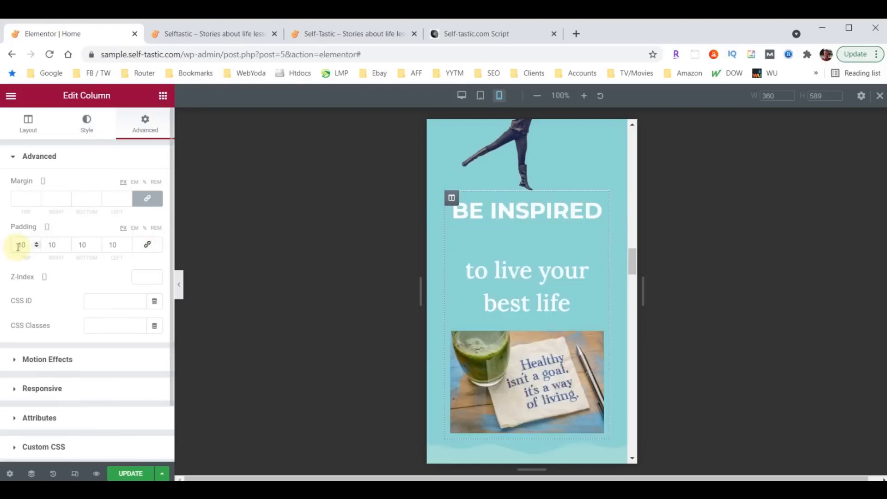
left_click_drag(23, 246, 2, 248)
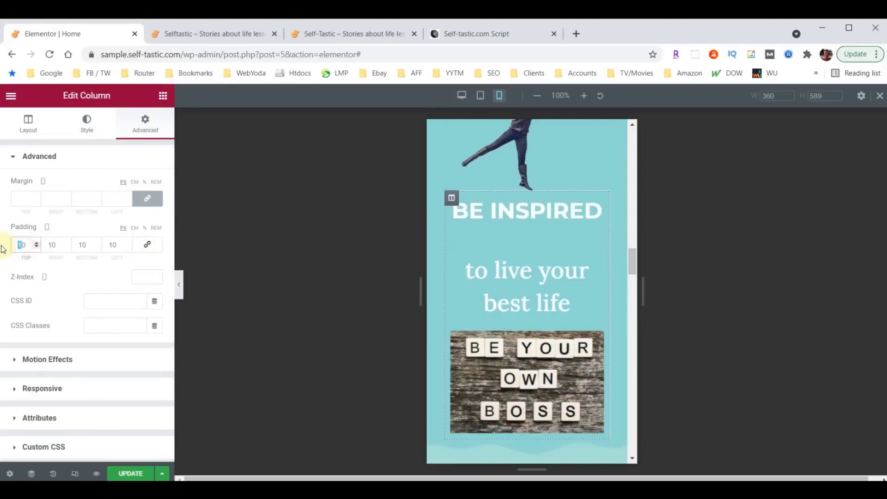
type("3")
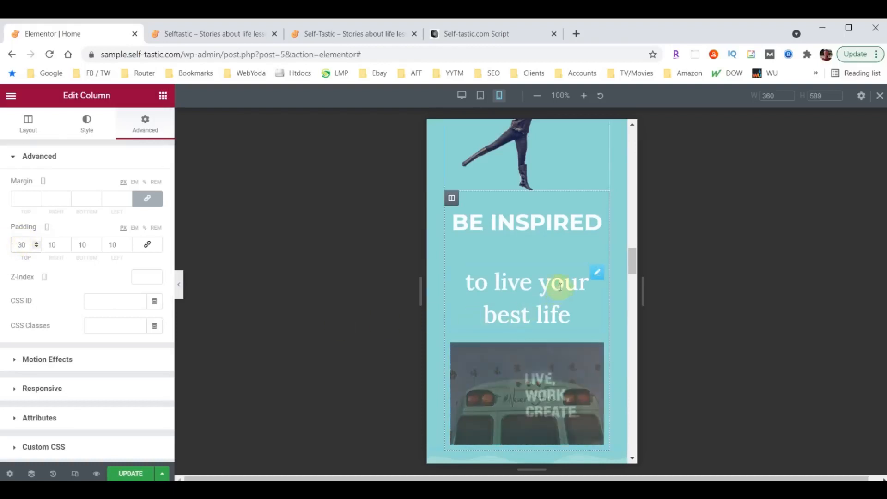
Set the 'to live your best life' heading's mobile font size to 28
left_click(597, 273)
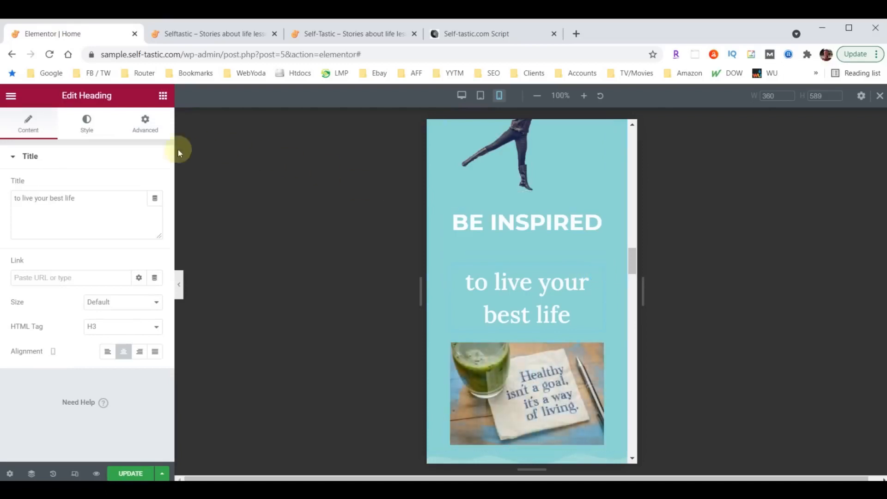
left_click(87, 129)
left_click(155, 209)
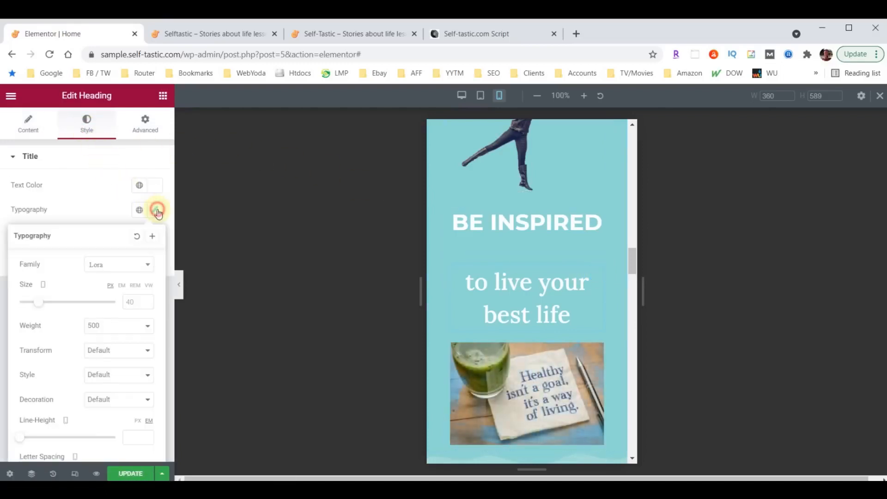
left_click(128, 302)
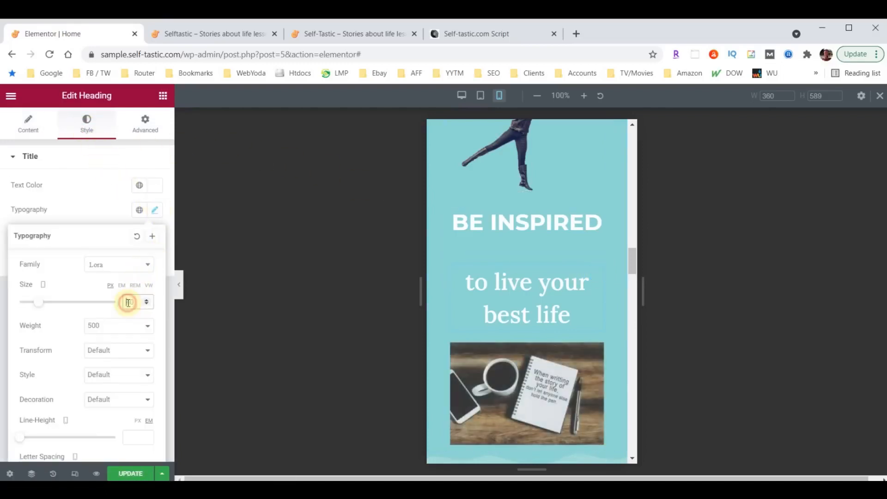
type("28")
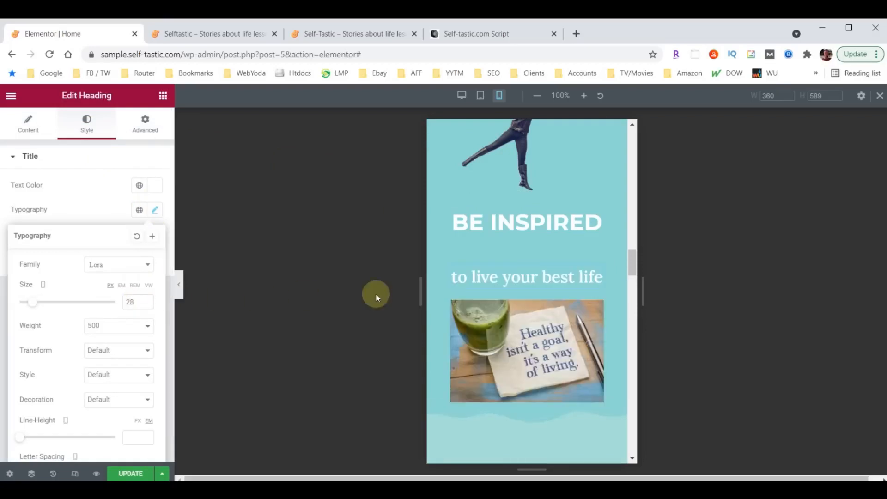
Change the heading's bottom margin from 29 to 0
left_click(598, 217)
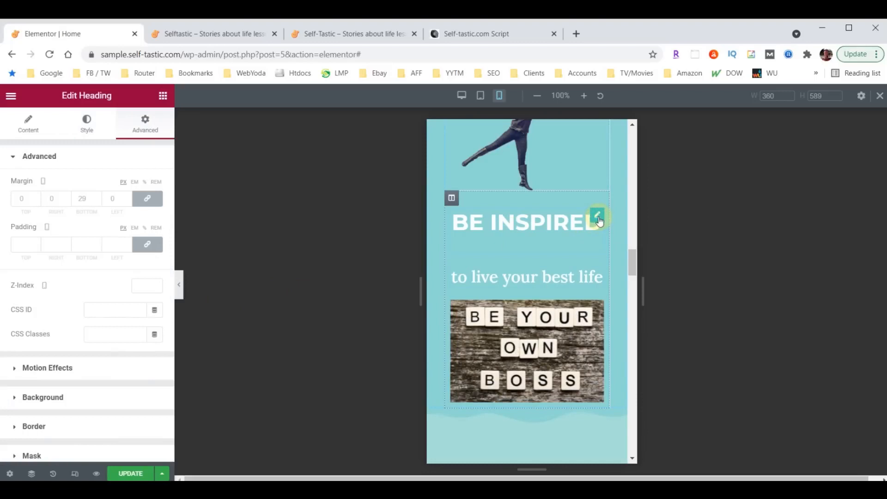
left_click(146, 125)
left_click(77, 202)
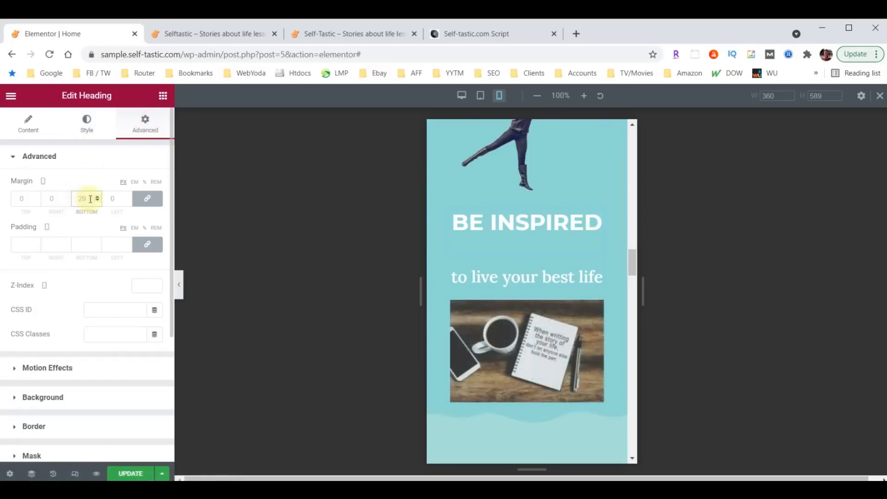
type("0")
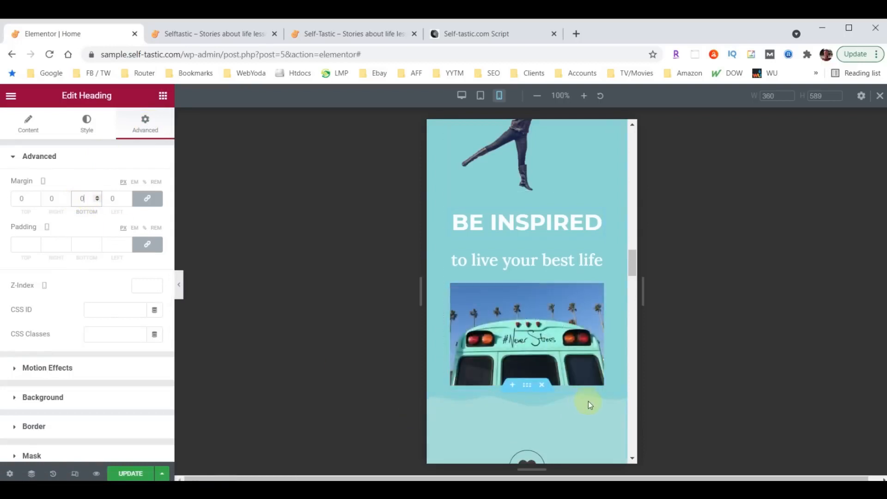
scroll(589, 401, "down", 3)
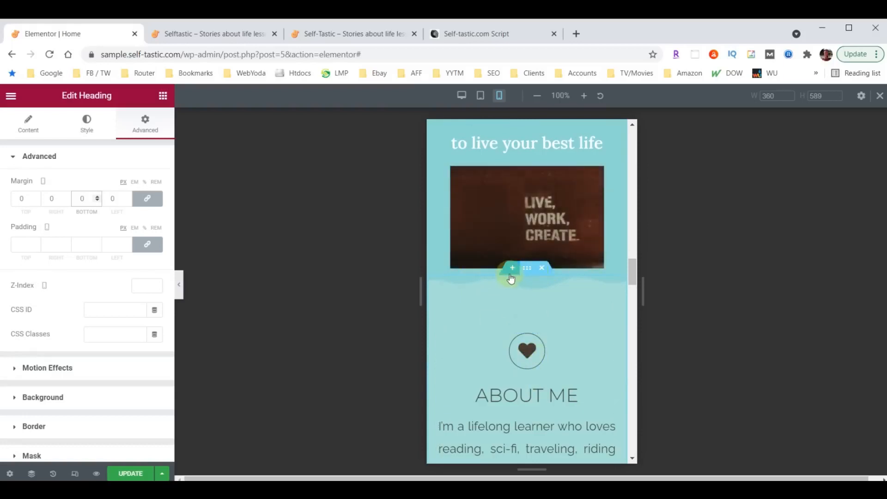
scroll(508, 249, "up", 3)
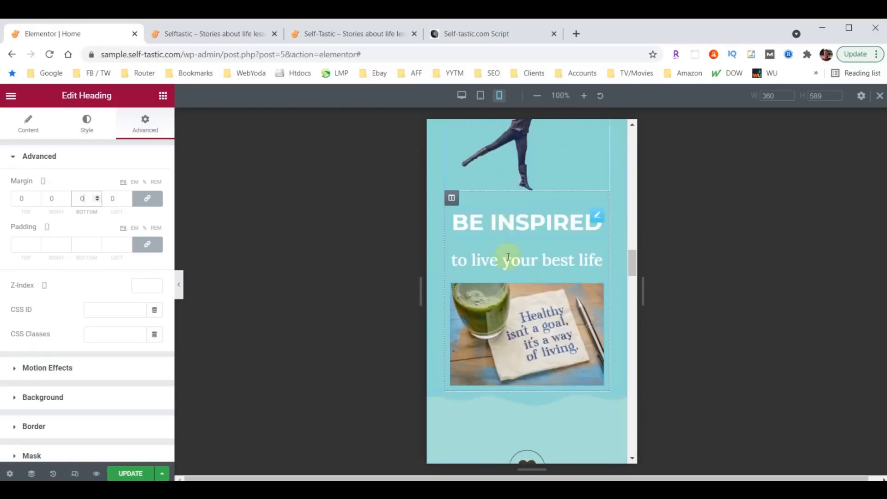
left_click(451, 199)
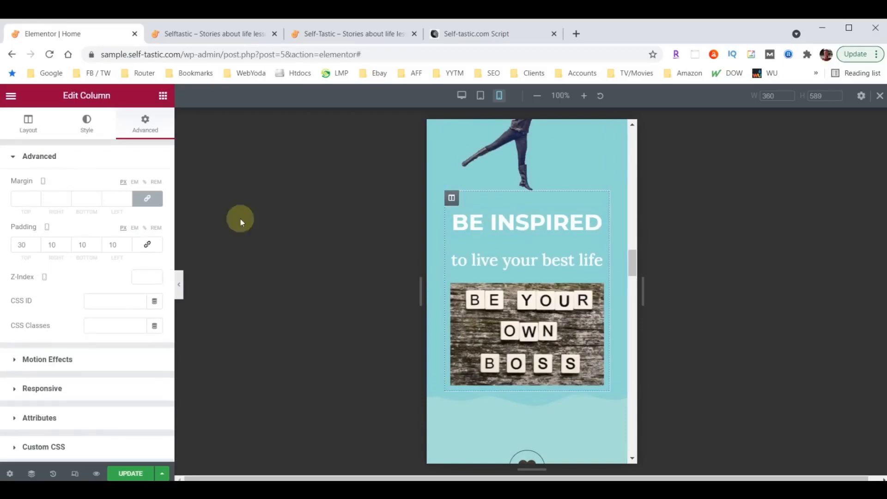
Raise the Be Inspired column's mobile bottom padding from 10 to 50
double_click(85, 244)
type("50")
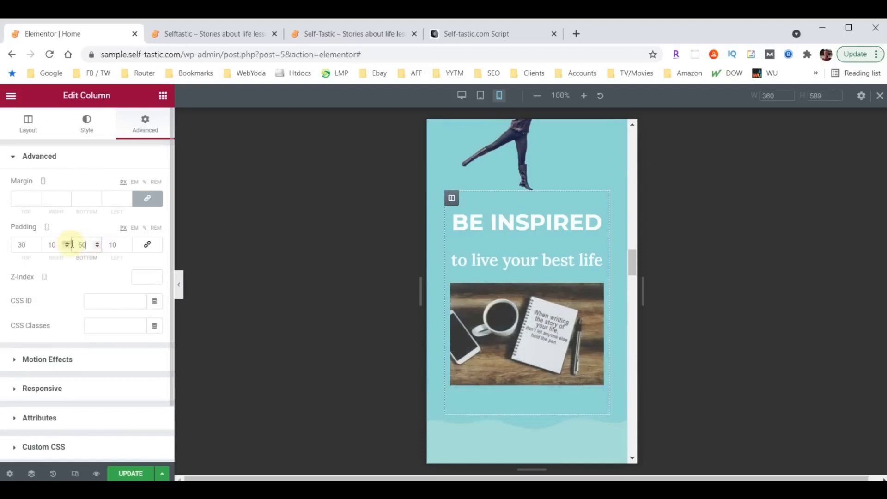
scroll(596, 291, "down", 1)
scroll(553, 371, "down", 1)
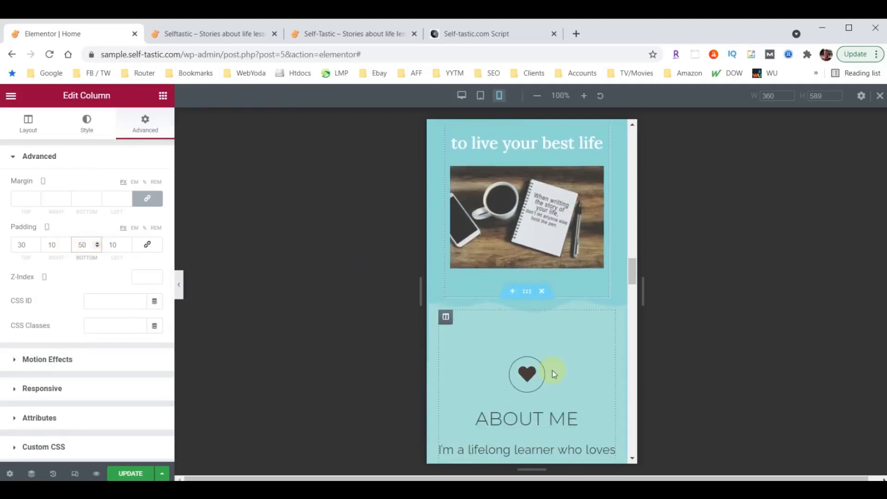
scroll(569, 350, "down", 2)
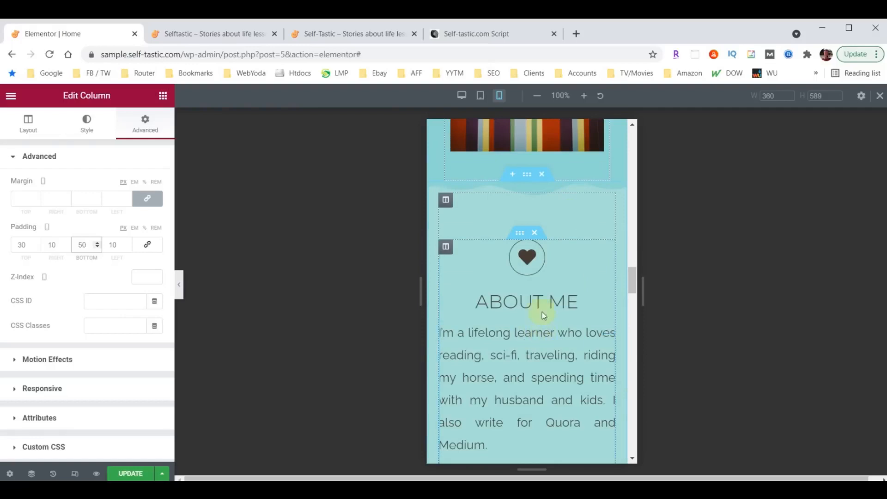
scroll(552, 276, "down", 4)
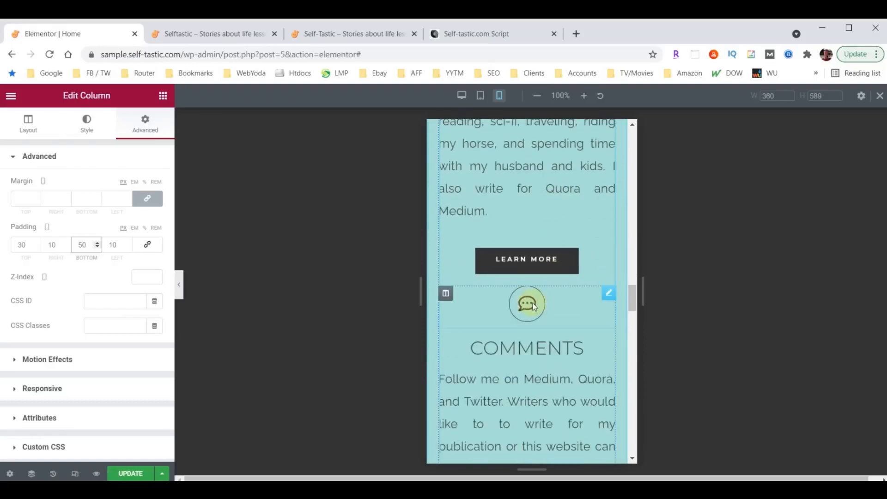
Give the Comments icon an unlinked top margin of 60 on mobile
left_click(609, 294)
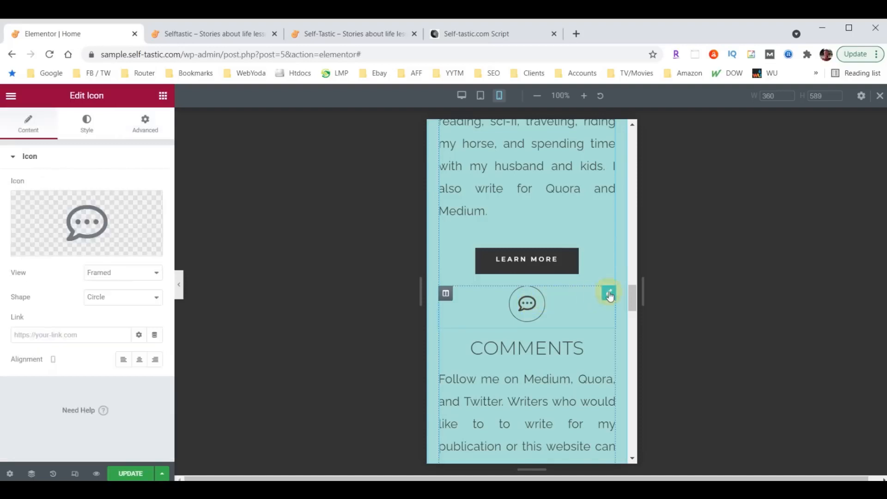
left_click(148, 125)
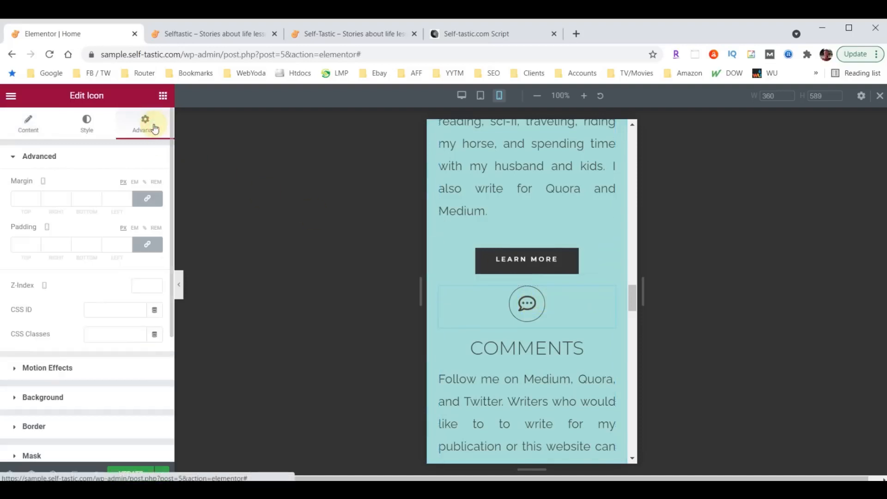
left_click(149, 199)
left_click(21, 199)
type("600")
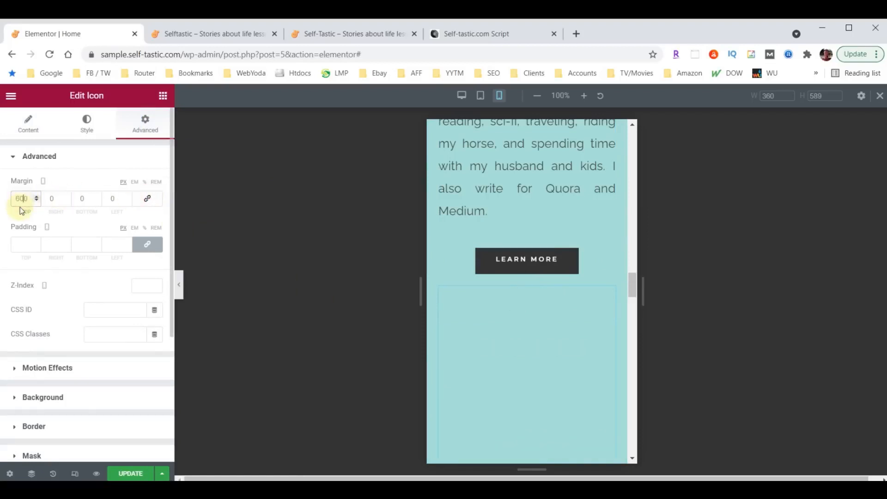
key("BackSpace")
scroll(554, 272, "down", 5)
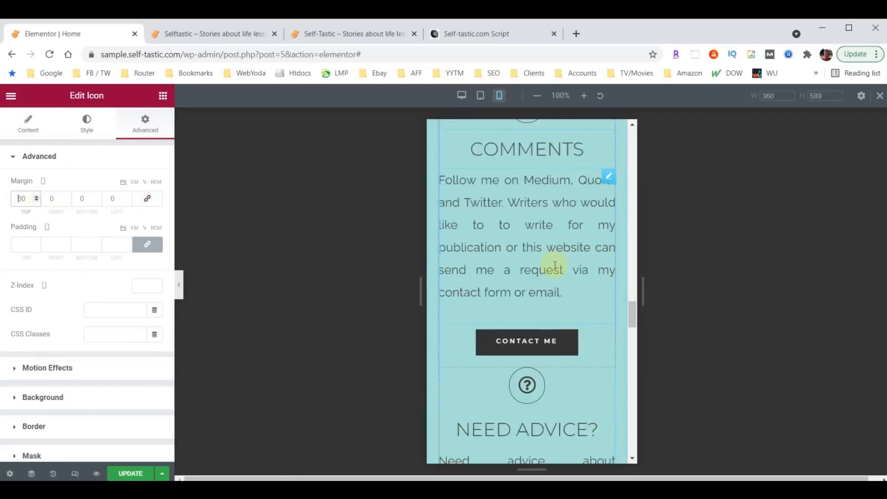
scroll(536, 296, "down", 1)
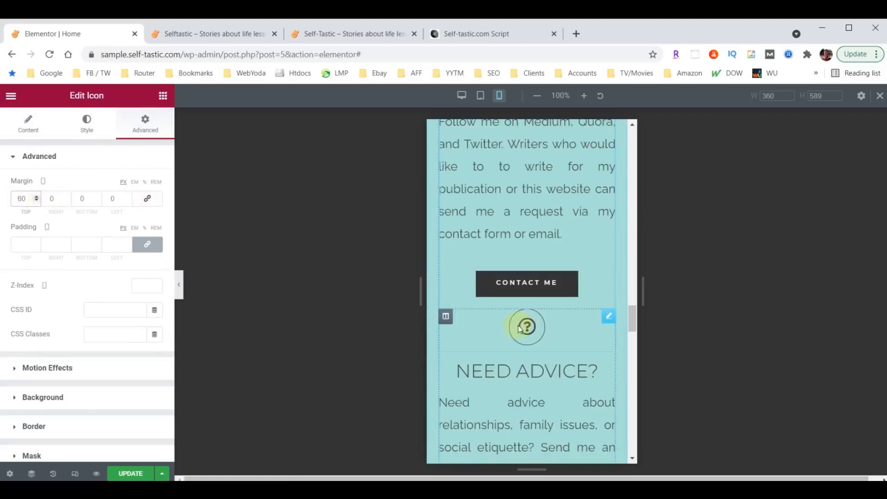
Give the Need Advice icon an unlinked top margin of 60 as well
left_click(608, 319)
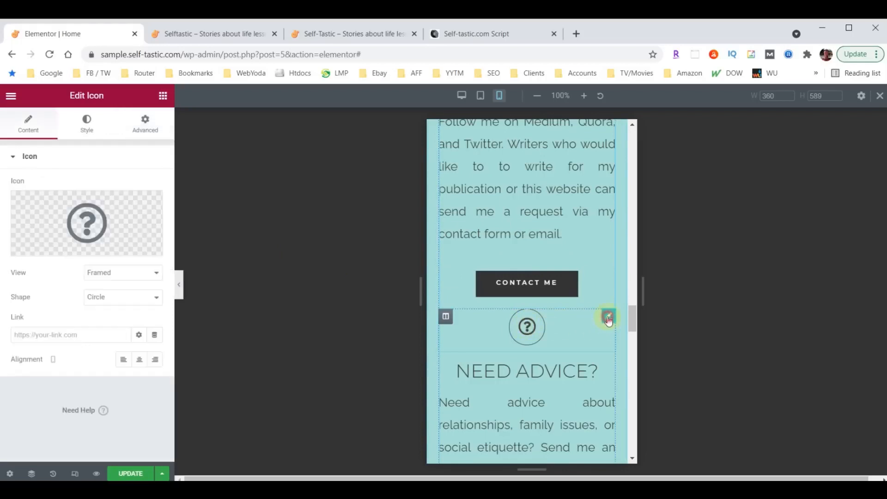
left_click(144, 126)
left_click(147, 199)
left_click(22, 198)
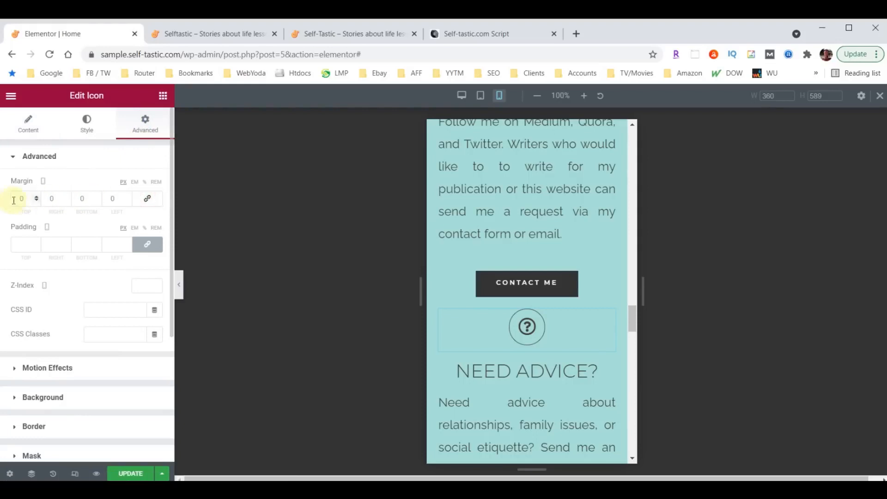
type("60")
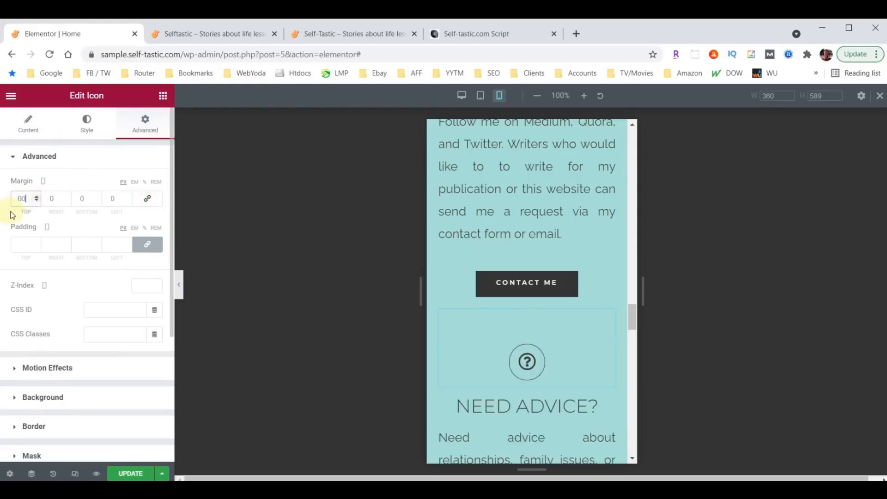
scroll(569, 312, "down", 9)
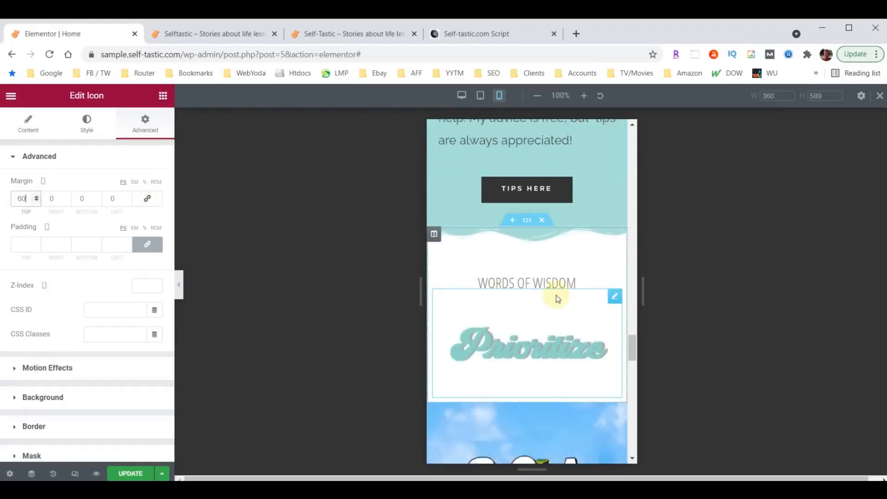
Set the WORDS OF WISDOM heading's mobile font size to 40 and review the mobile preview
left_click(543, 282)
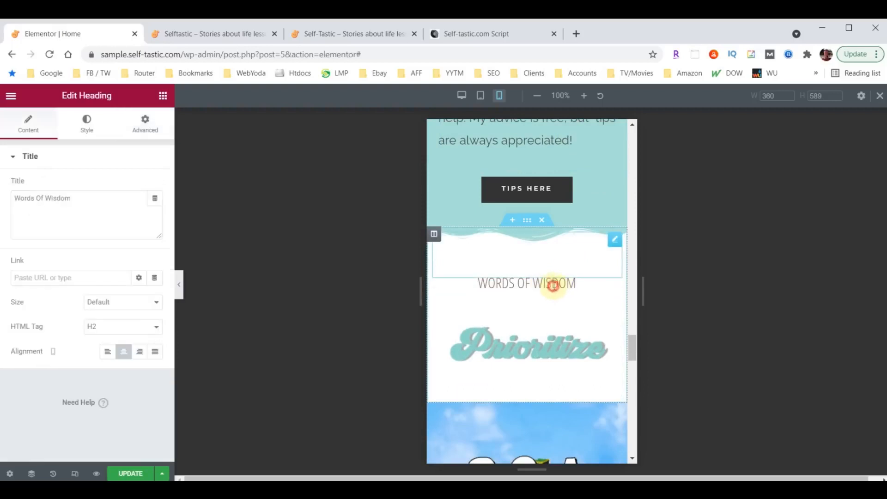
left_click(88, 123)
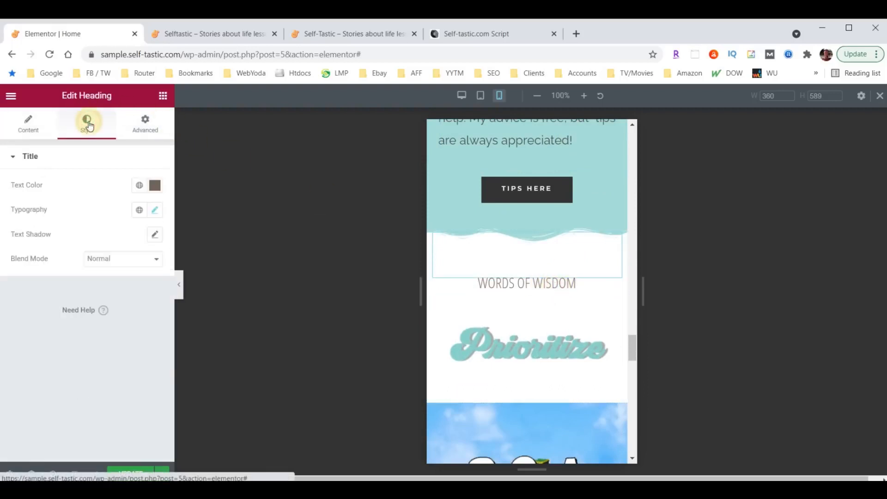
left_click(156, 211)
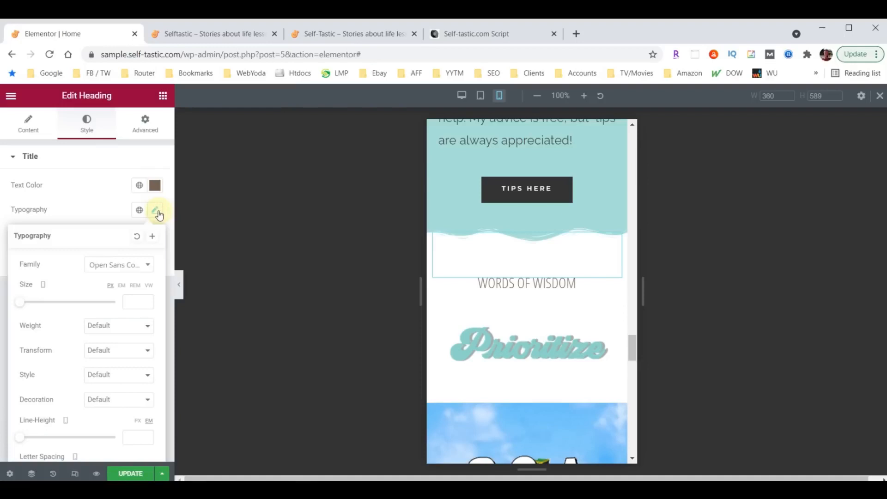
type("40")
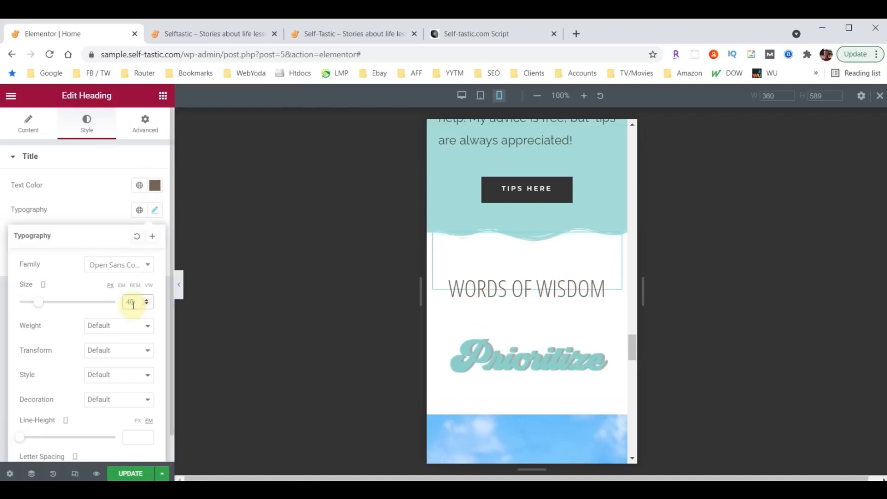
scroll(566, 313, "down", 4)
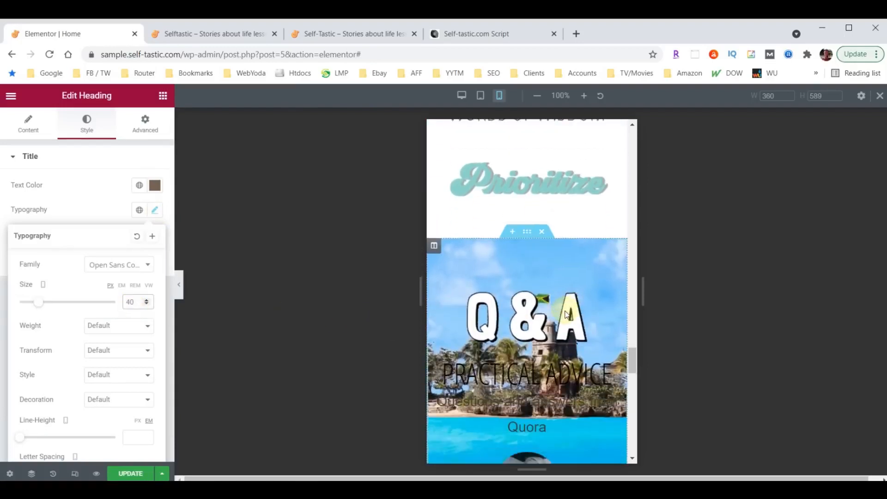
scroll(567, 314, "down", 8)
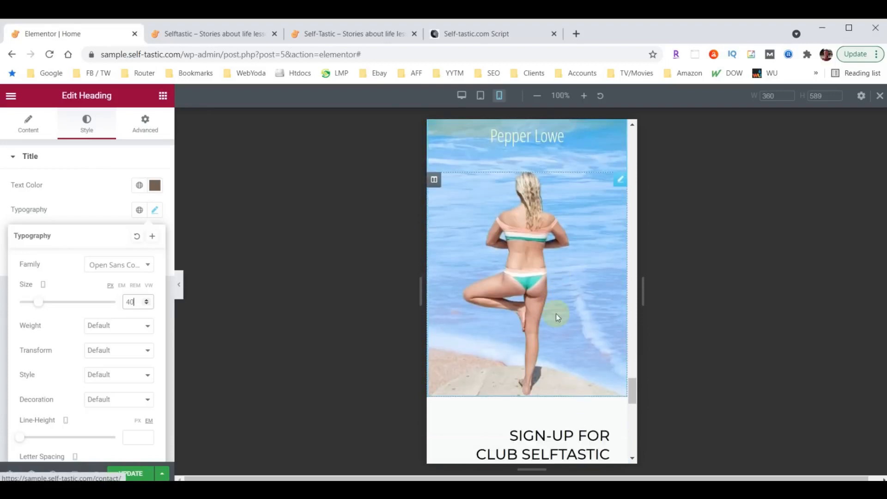
scroll(544, 311, "up", 6)
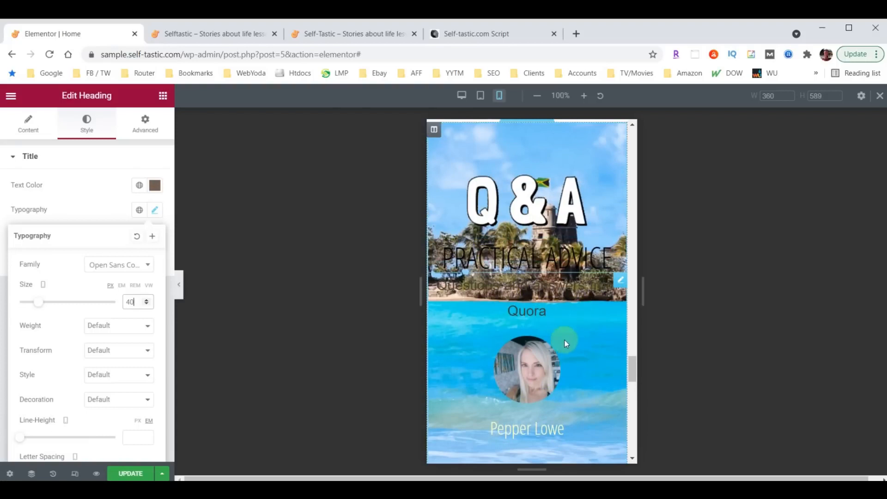
scroll(560, 296, "down", 3)
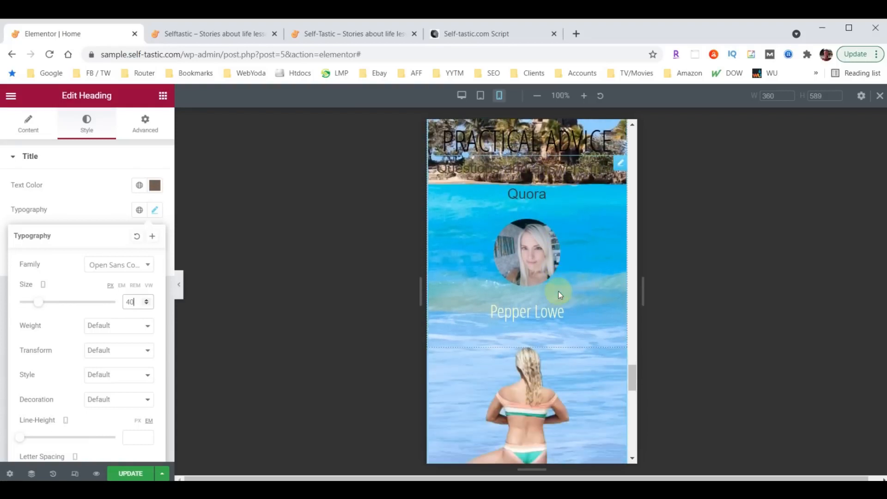
scroll(558, 291, "down", 5)
scroll(562, 340, "up", 4)
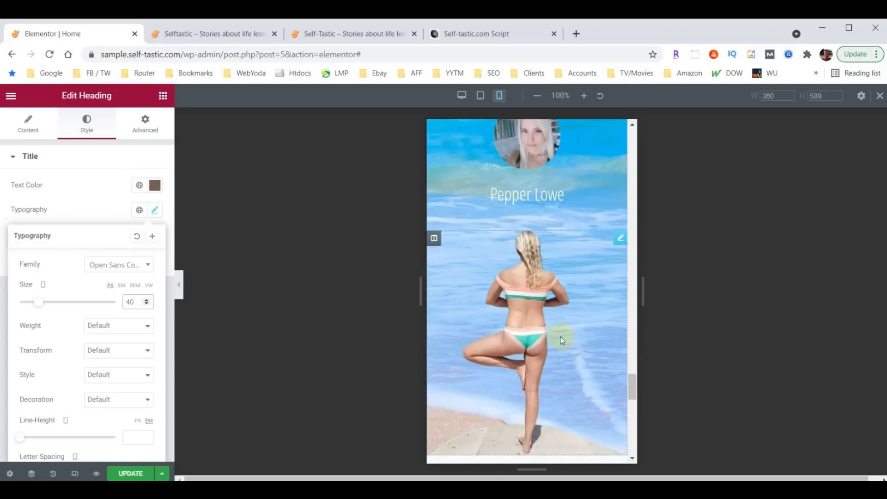
scroll(562, 341, "up", 5)
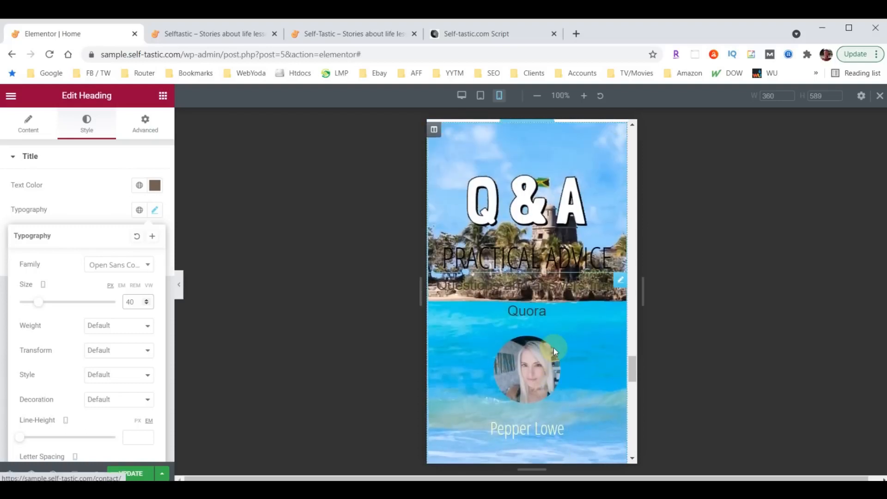
scroll(553, 348, "up", 2)
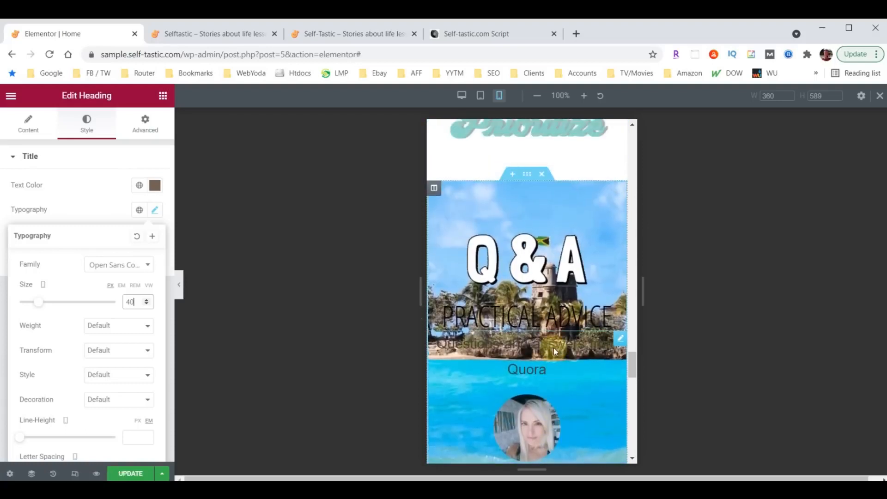
Set the Q&A section's Advanced > Responsive option Hide On Mobile to Hide
left_click(527, 175)
left_click(141, 126)
scroll(133, 292, "down", 2)
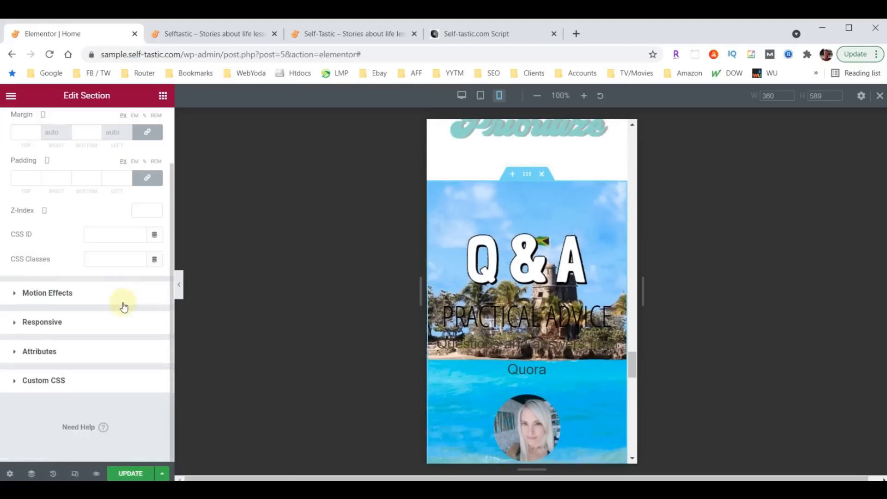
left_click(33, 323)
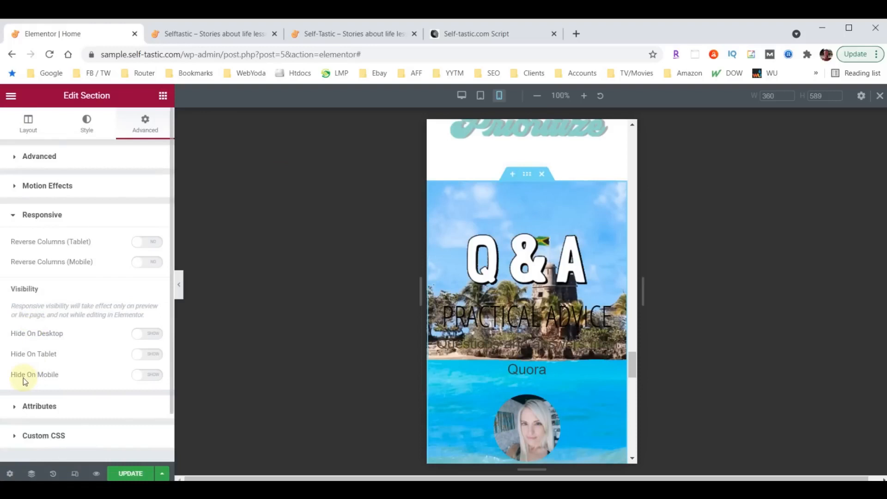
left_click(155, 378)
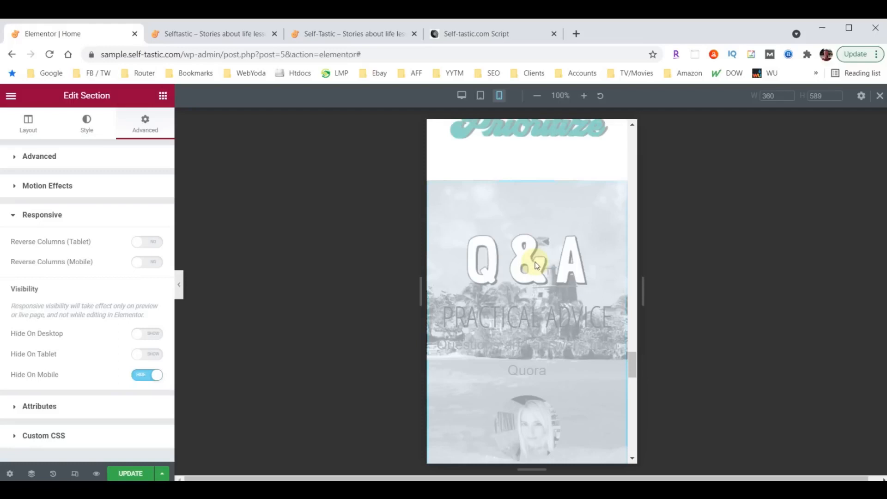
scroll(536, 265, "down", 10)
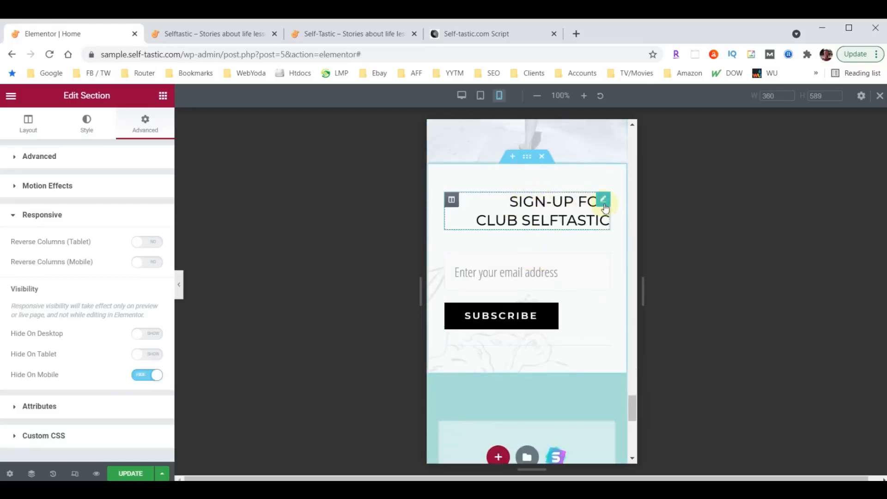
Center-align the SIGN-UP FOR CLUB SELFTASTIC heading in the mobile layout
left_click(604, 203)
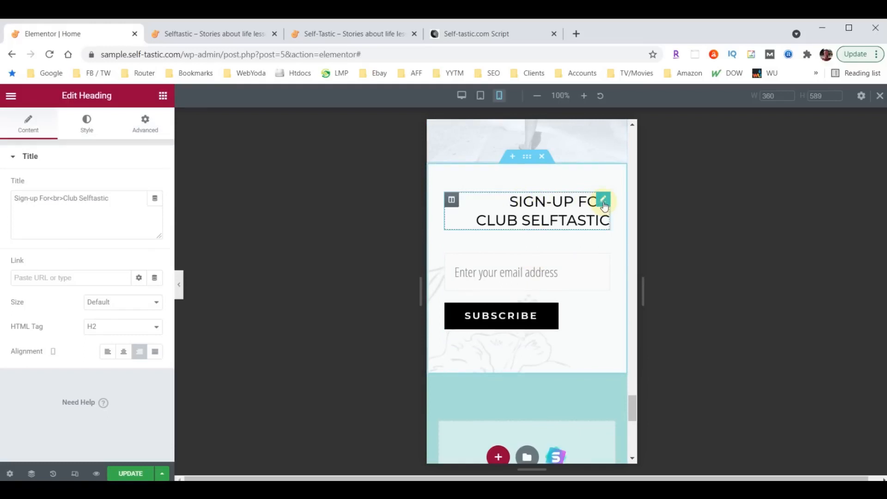
left_click(122, 355)
scroll(499, 343, "down", 2)
scroll(526, 336, "up", 1)
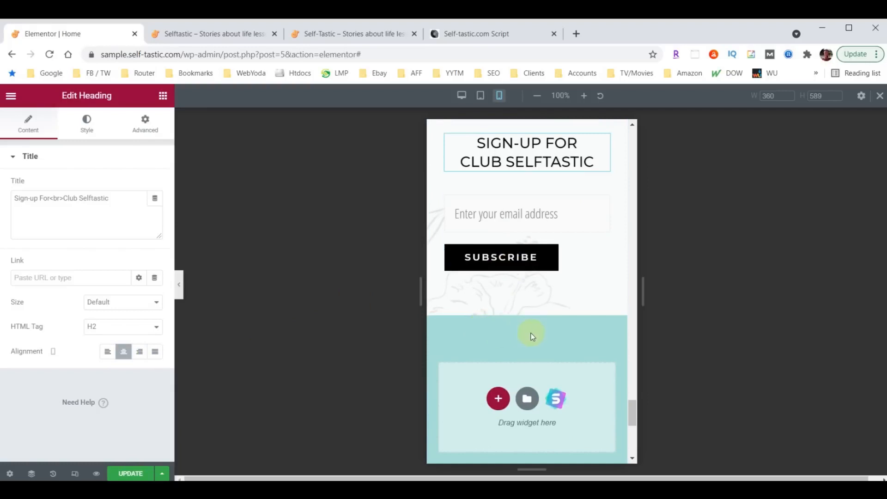
scroll(532, 337, "down", 5)
scroll(549, 346, "up", 1)
scroll(549, 345, "up", 3)
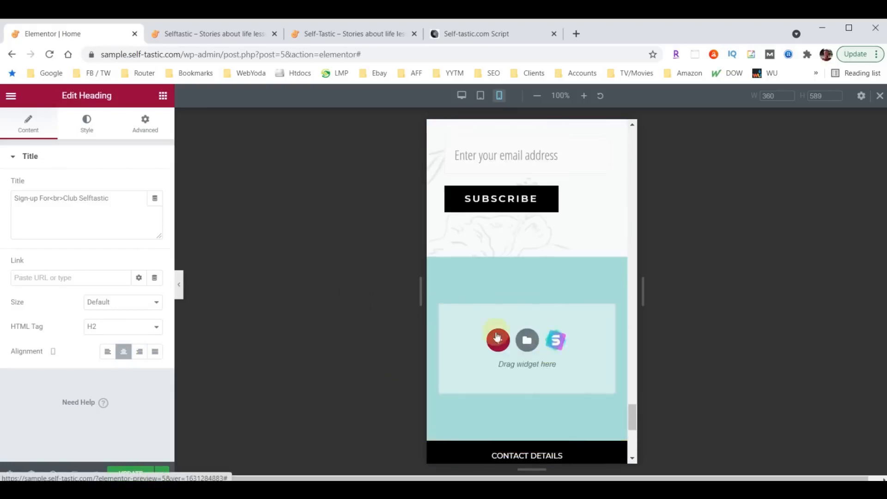
Hide the editor panel to preview the mobile page, then restore the panel
left_click(179, 288)
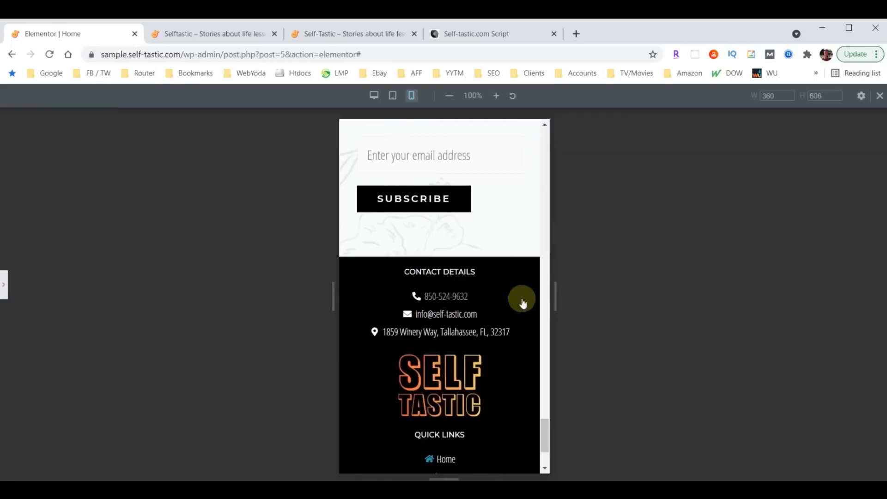
scroll(448, 320, "up", 10)
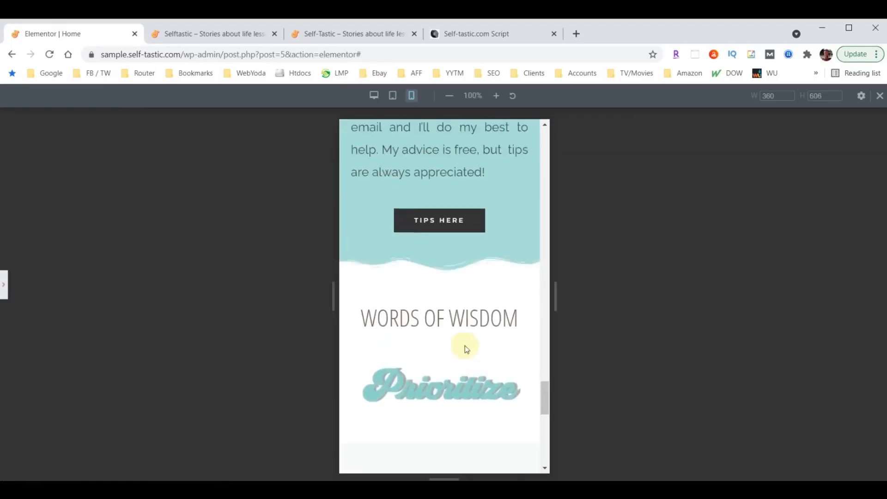
scroll(467, 360, "up", 10)
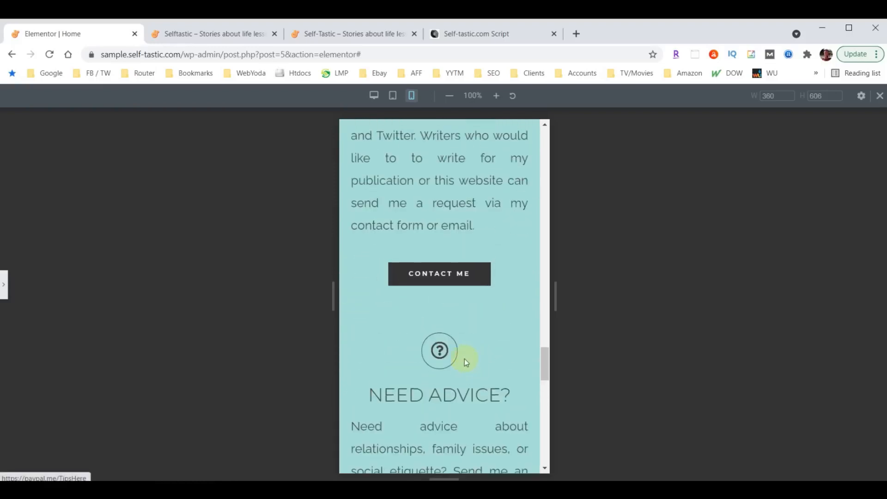
scroll(463, 353, "up", 10)
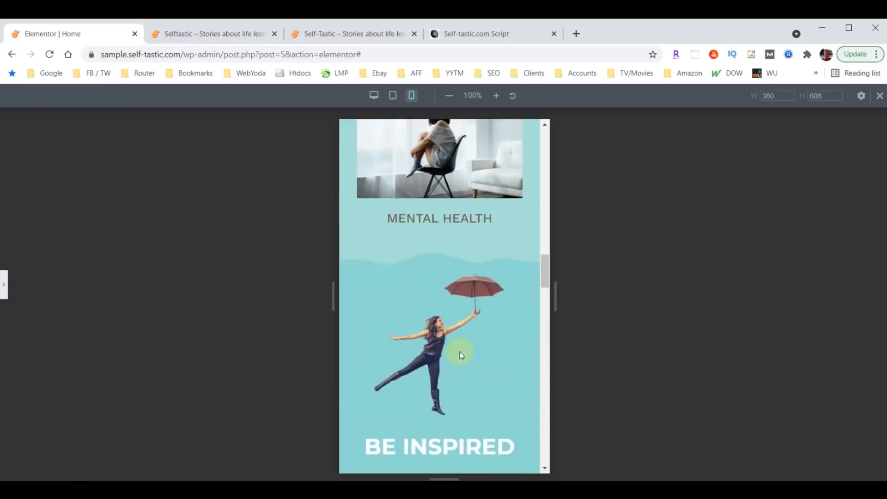
scroll(459, 352, "up", 10)
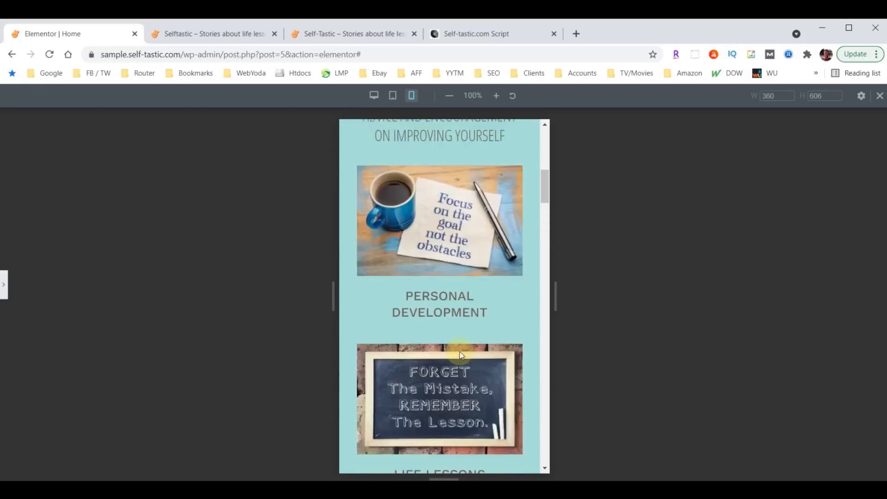
scroll(461, 323, "up", 3)
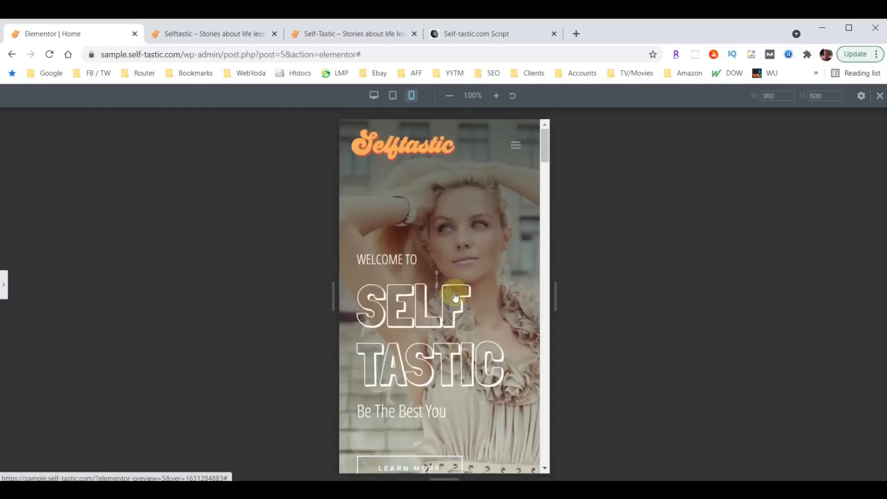
left_click(4, 285)
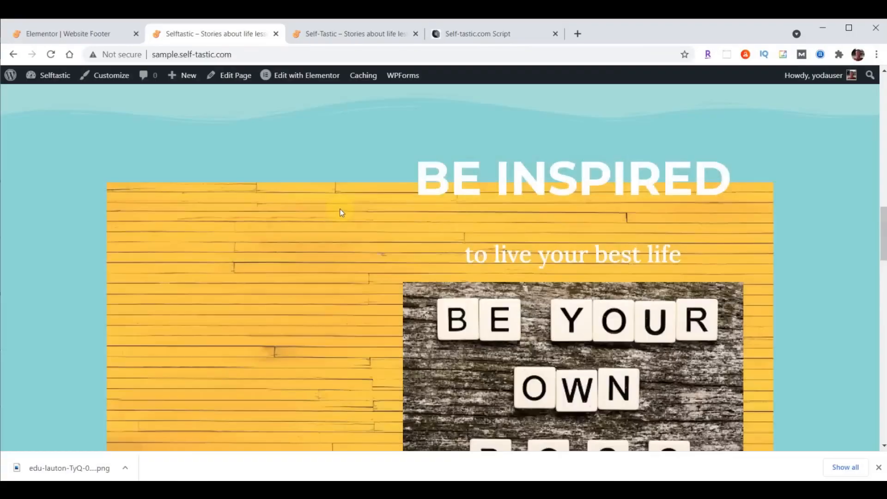
Exit the Website Footer editor to the WordPress dashboard and open BackupBuddy's Backups page
scroll(340, 209, "up", 5)
scroll(340, 209, "up", 5)
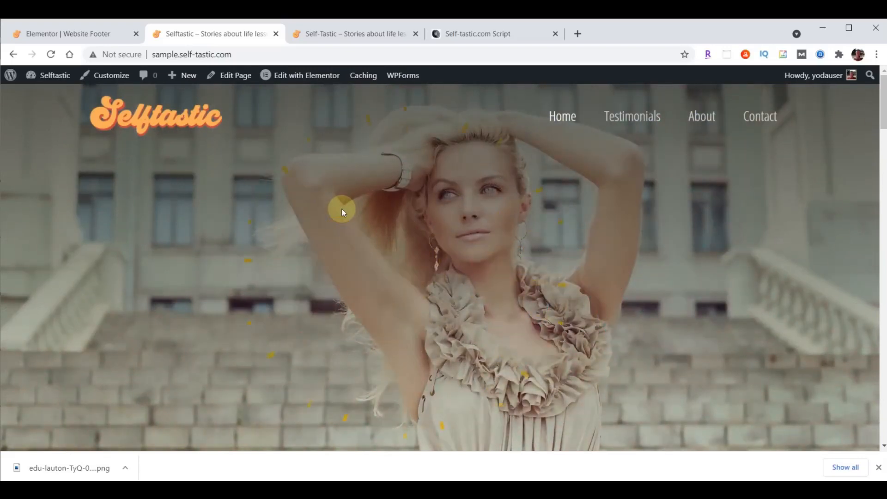
left_click(56, 36)
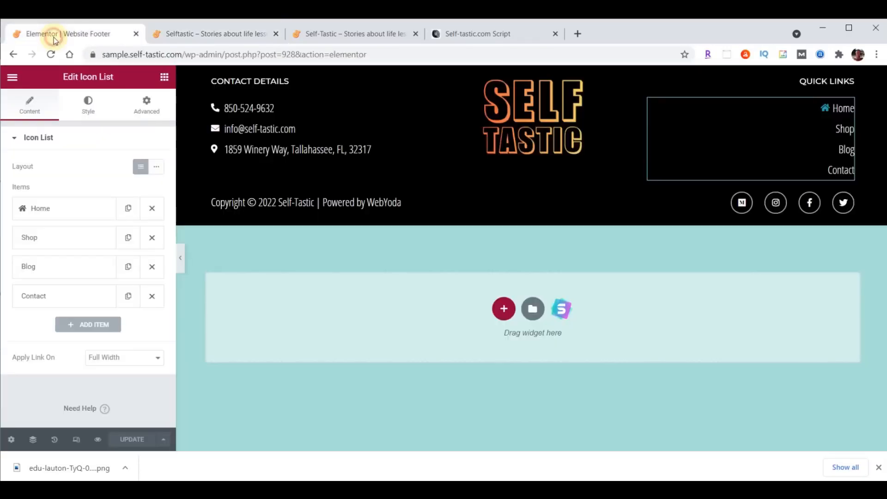
left_click(13, 77)
left_click(61, 277)
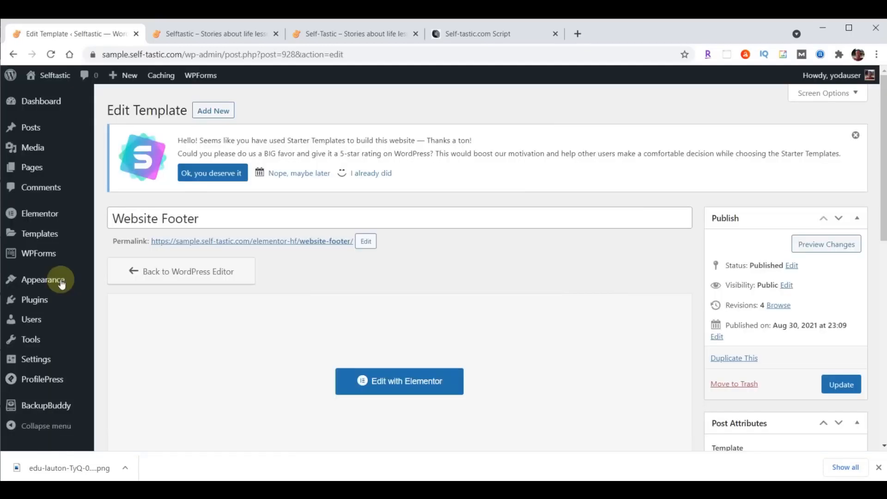
left_click(48, 406)
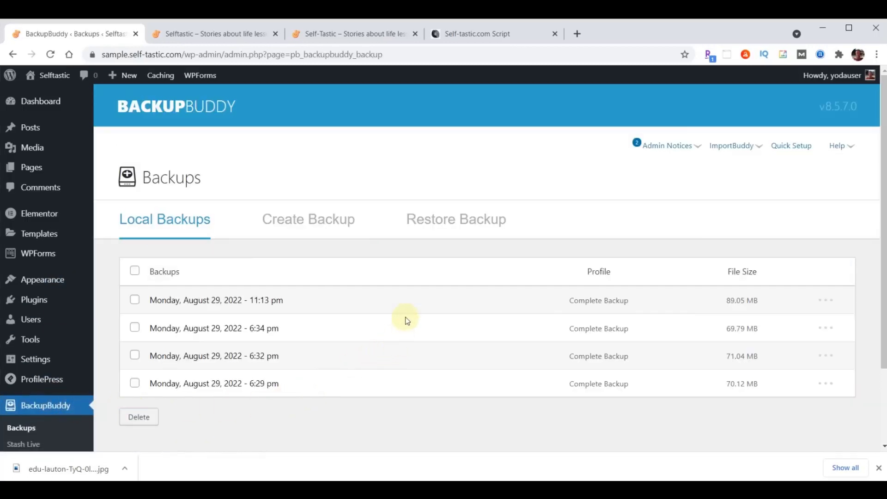
Run a complete BackupBuddy site backup and download the finished 89.05 MB zip file
left_click(325, 221)
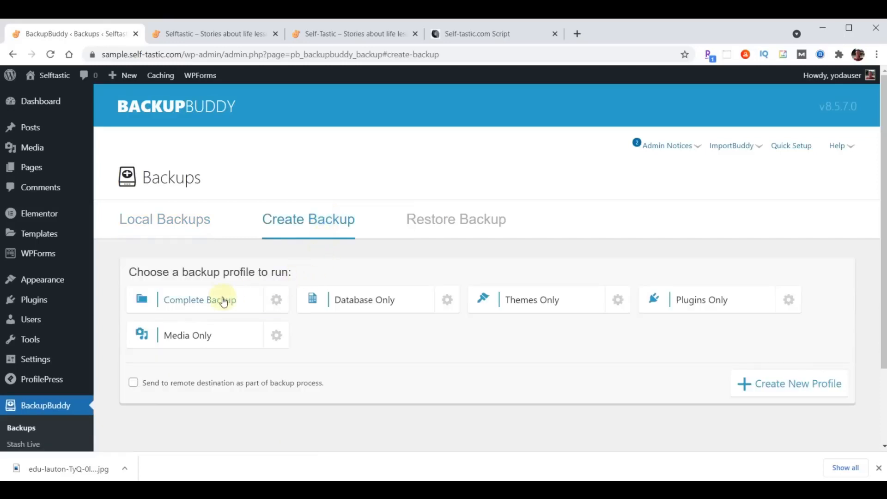
left_click(205, 303)
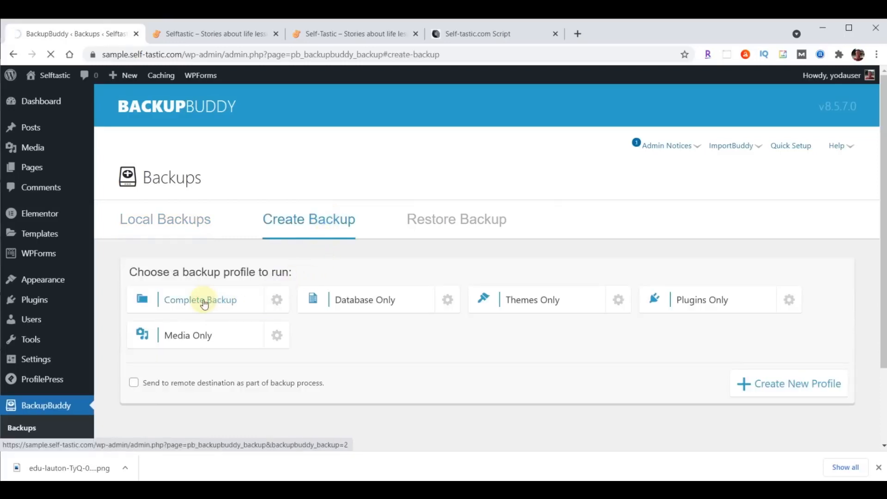
scroll(649, 350, "down", 3)
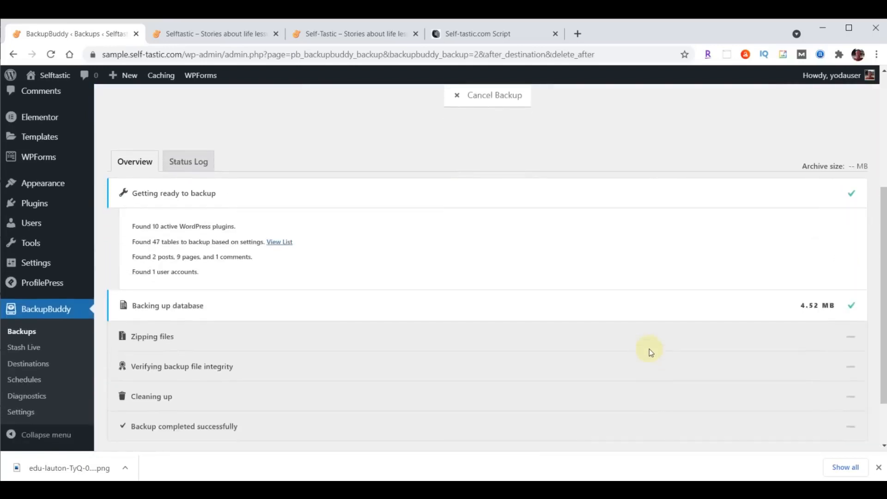
scroll(650, 350, "down", 2)
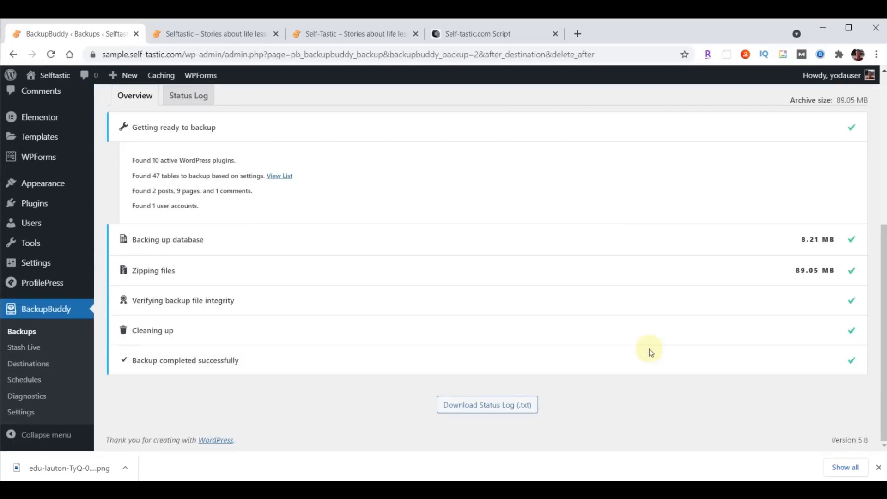
scroll(617, 337, "up", 8)
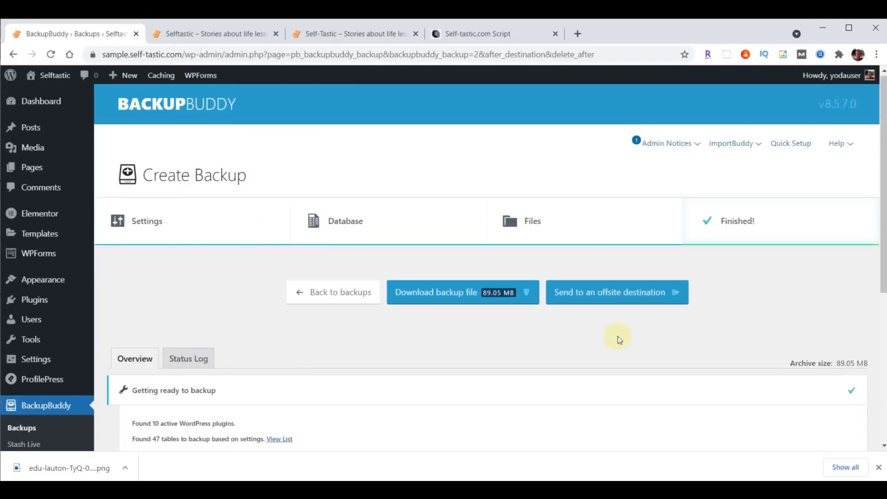
left_click(461, 305)
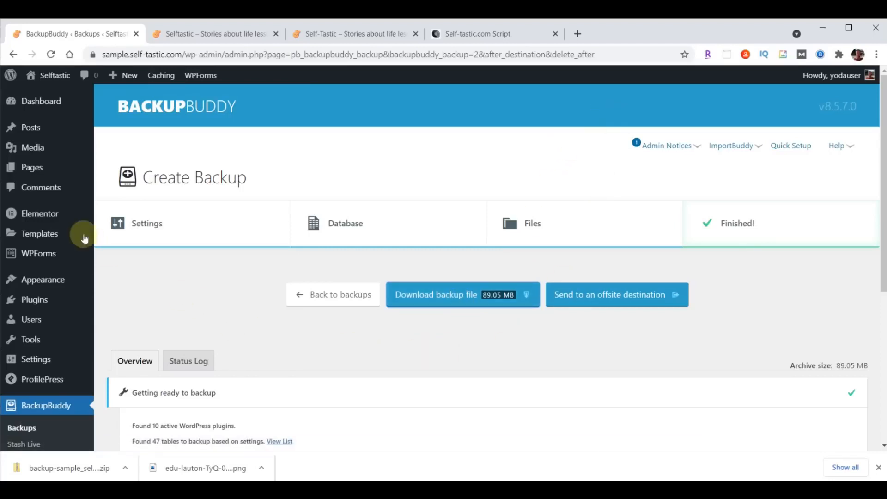
Return to the dashboard, dismiss the downloads bar, and open the About page with Elementor
left_click(42, 102)
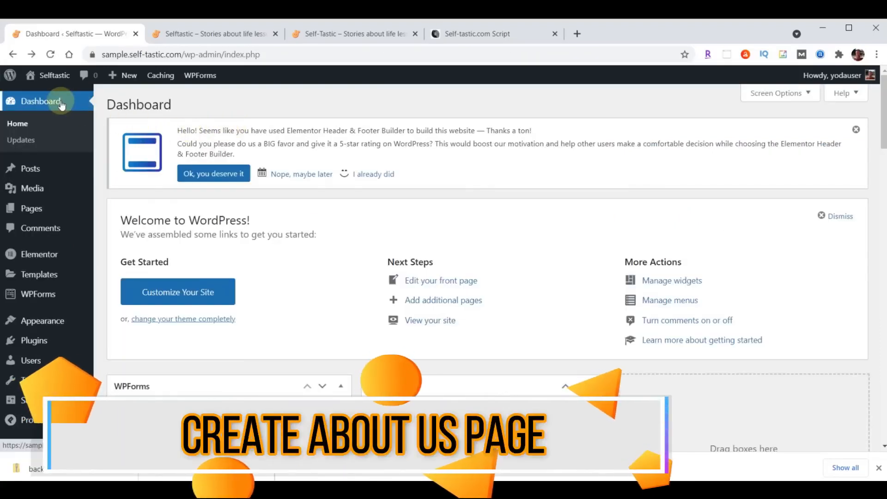
left_click(879, 468)
mouse_move(34, 211)
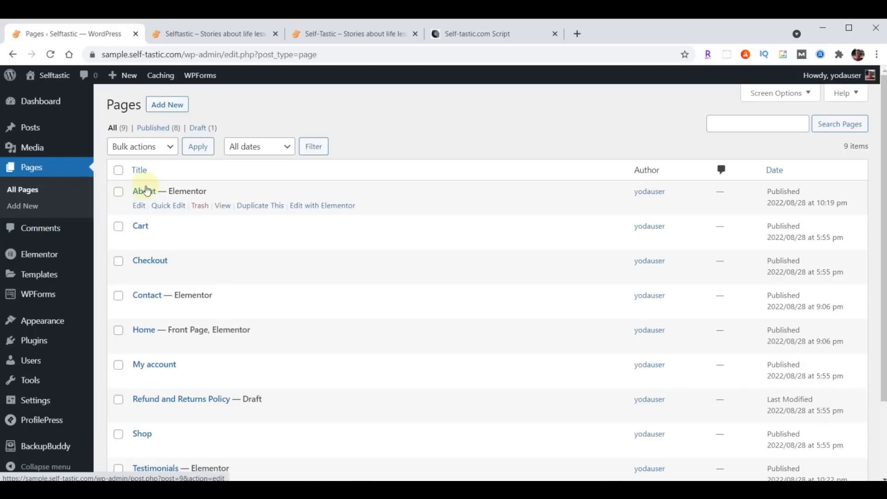
left_click(303, 208)
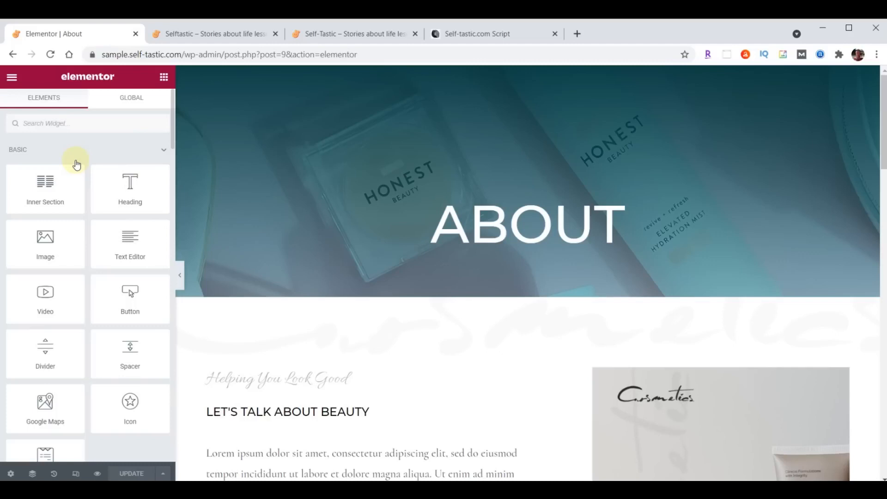
Browse the live Self-Tastic About page's teal About Me section, then return to the Elementor tab
left_click(343, 36)
scroll(643, 354, "up", 10)
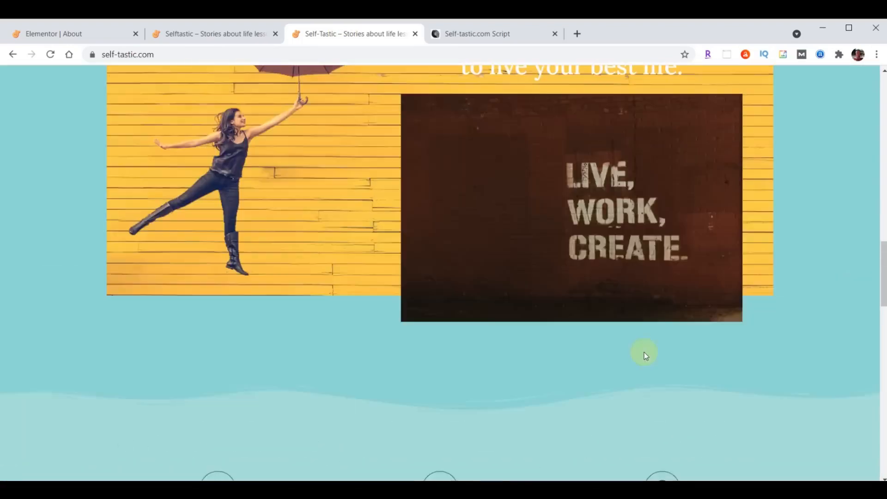
scroll(644, 354, "up", 6)
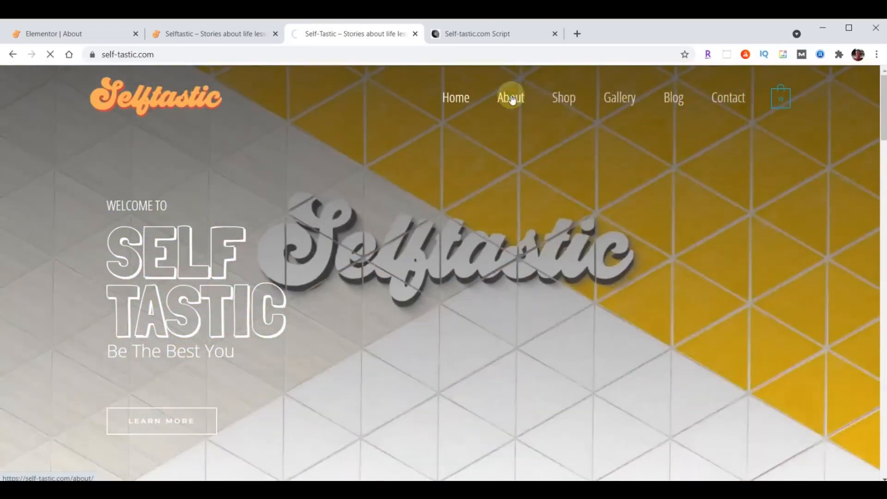
left_click(511, 98)
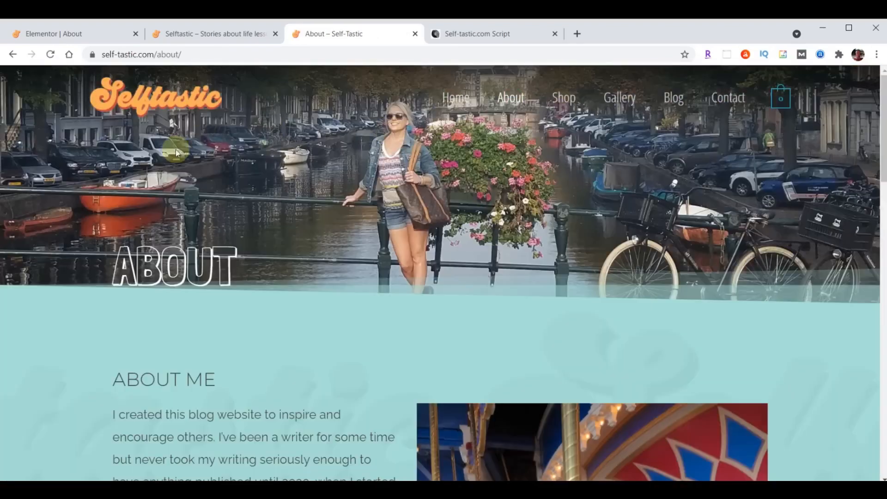
scroll(561, 182, "down", 6)
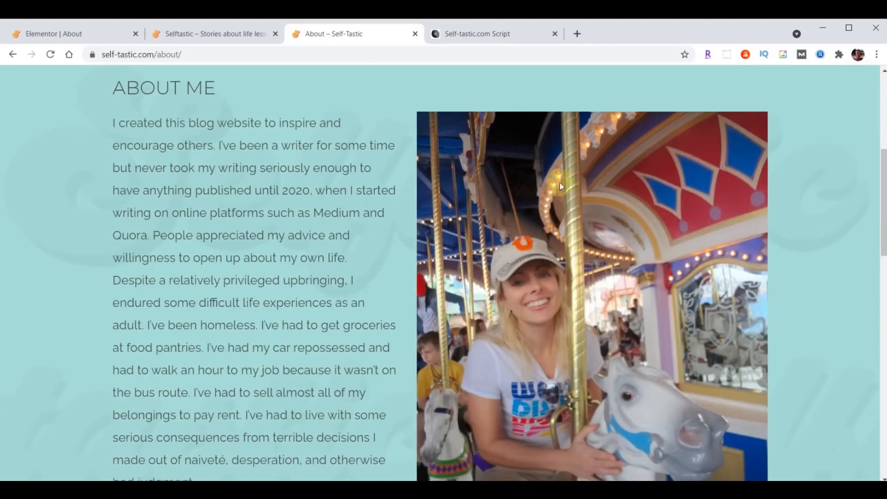
scroll(271, 284, "down", 4)
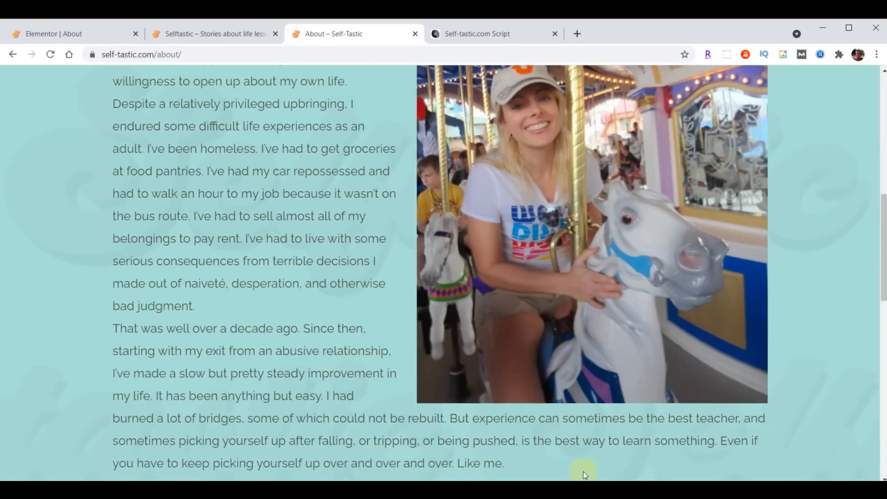
scroll(291, 281, "up", 5)
scroll(291, 281, "down", 1)
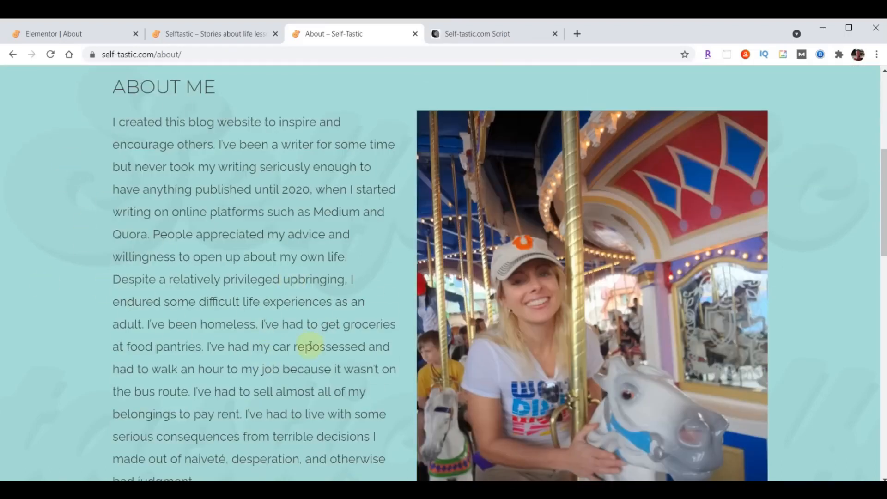
scroll(289, 340, "up", 7)
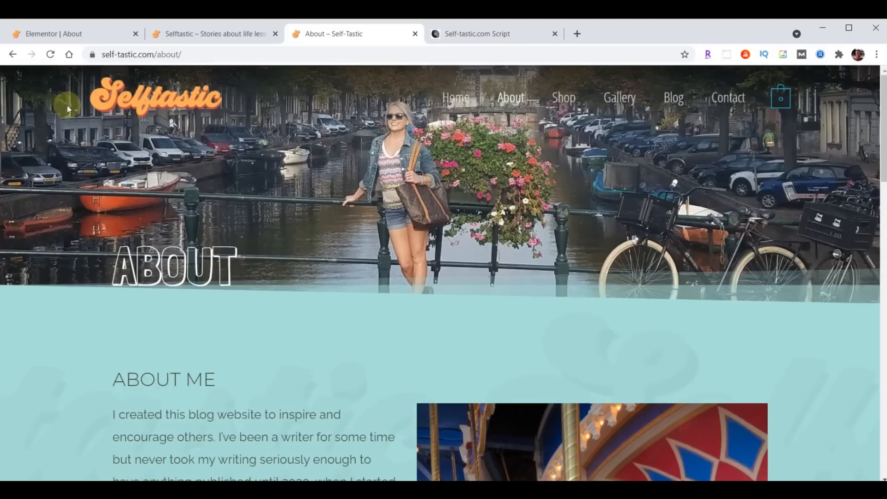
left_click(66, 35)
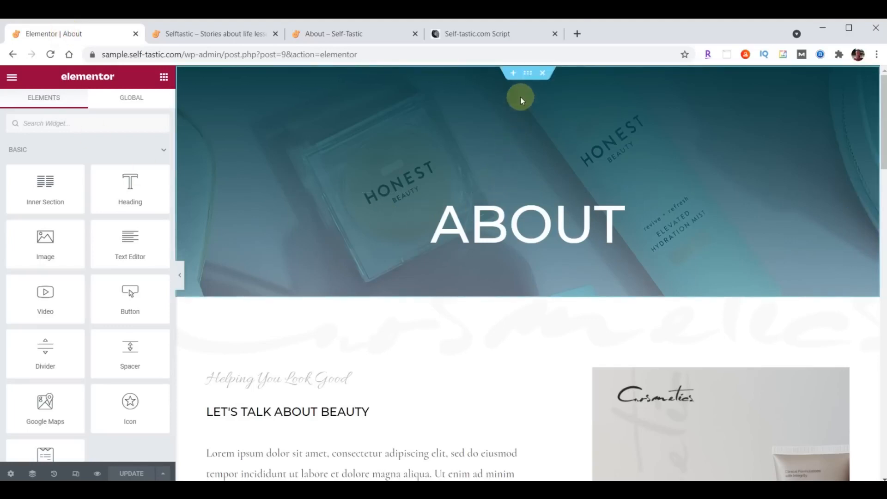
Upload header-about.jpg to the media library and set it as the ABOUT header's background image
left_click(527, 73)
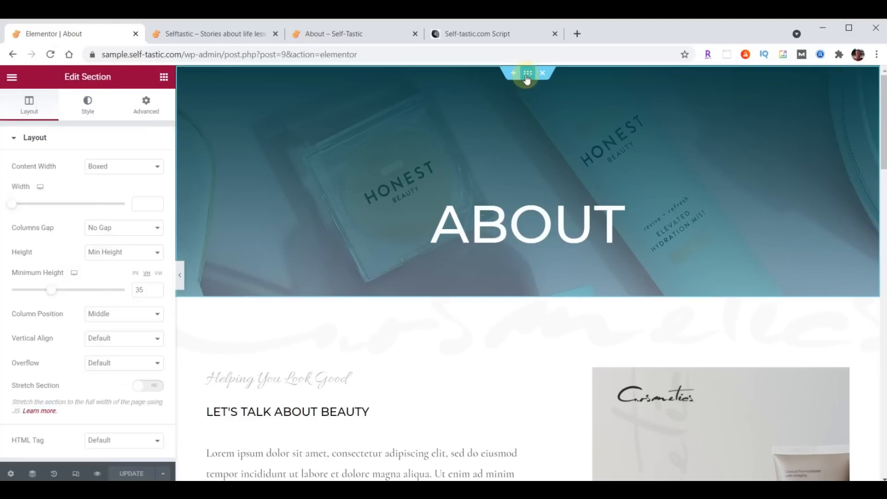
left_click(88, 110)
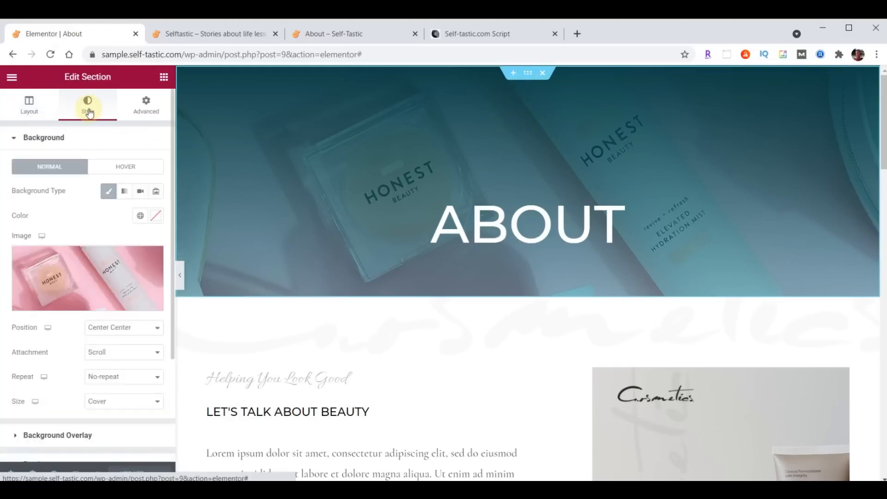
left_click(90, 274)
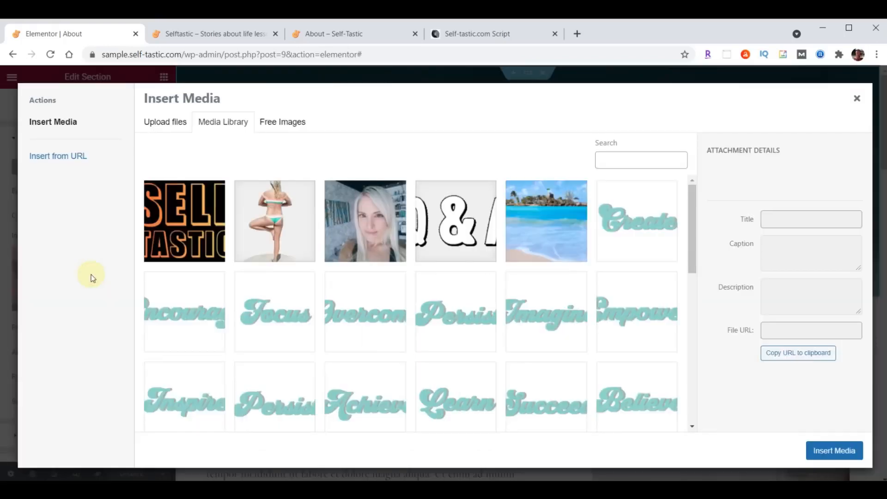
key("alt+Tab")
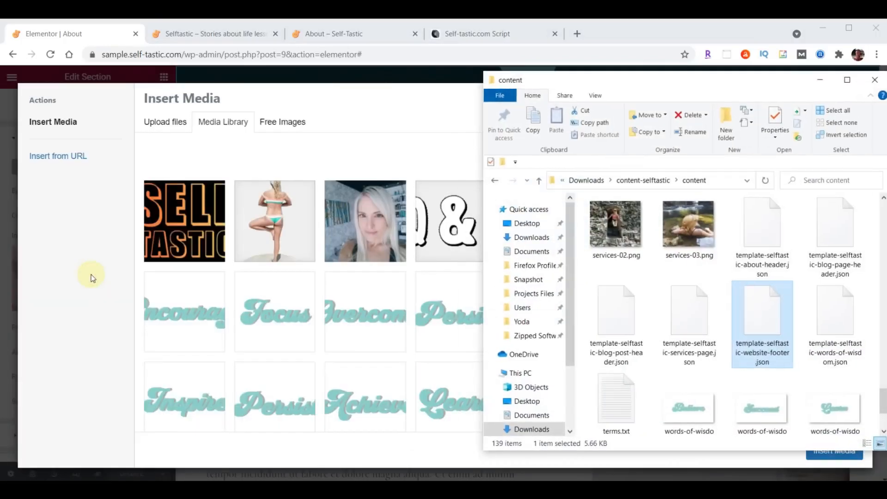
scroll(720, 304, "up", 10)
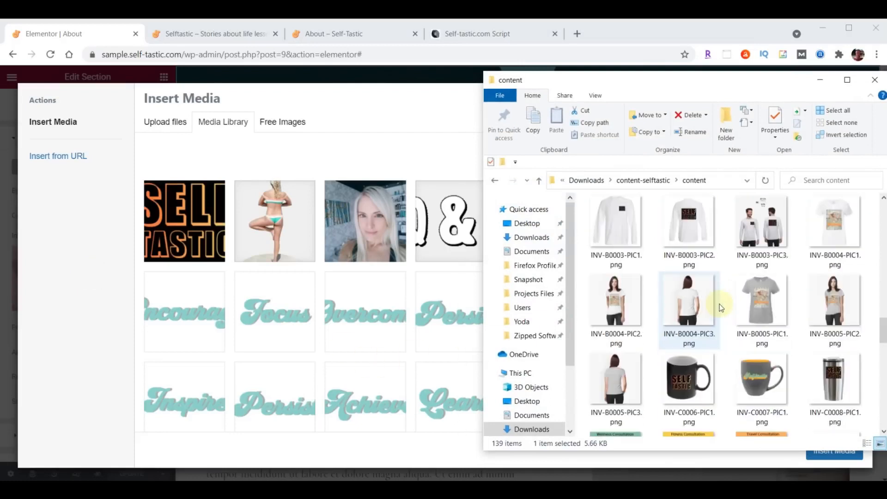
scroll(721, 307, "up", 5)
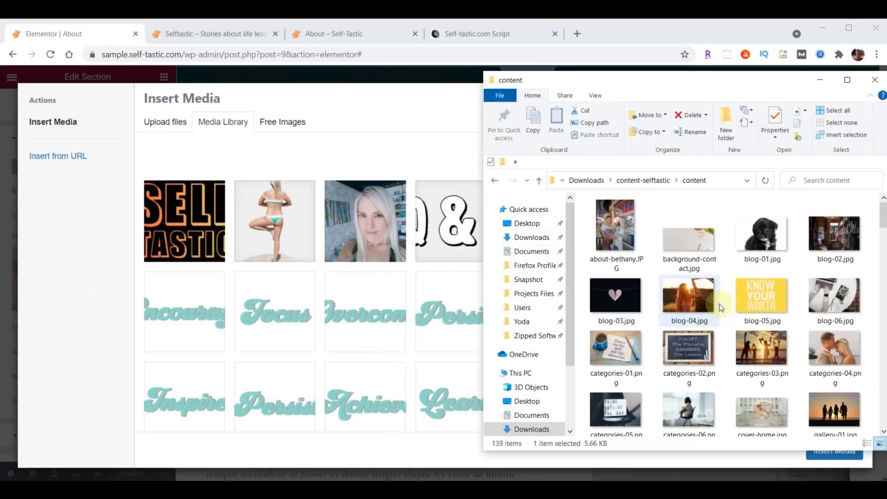
scroll(723, 296, "down", 8)
scroll(724, 296, "down", 6)
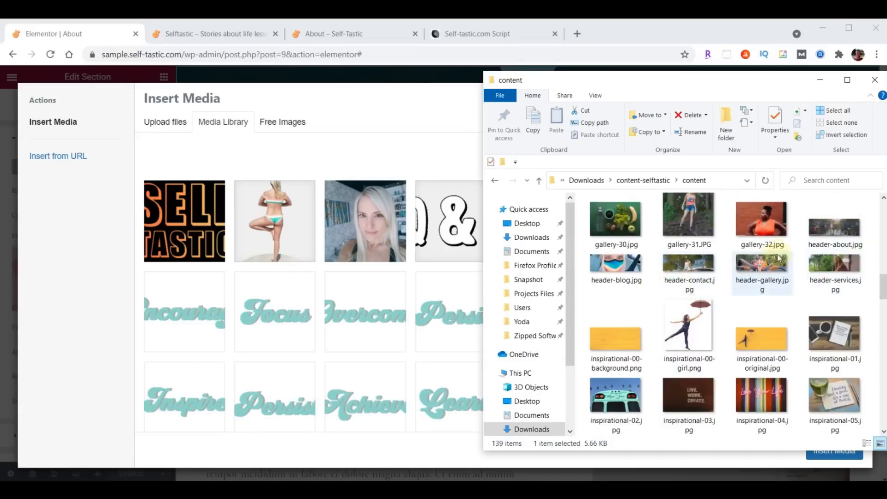
left_click_drag(839, 231, 317, 292)
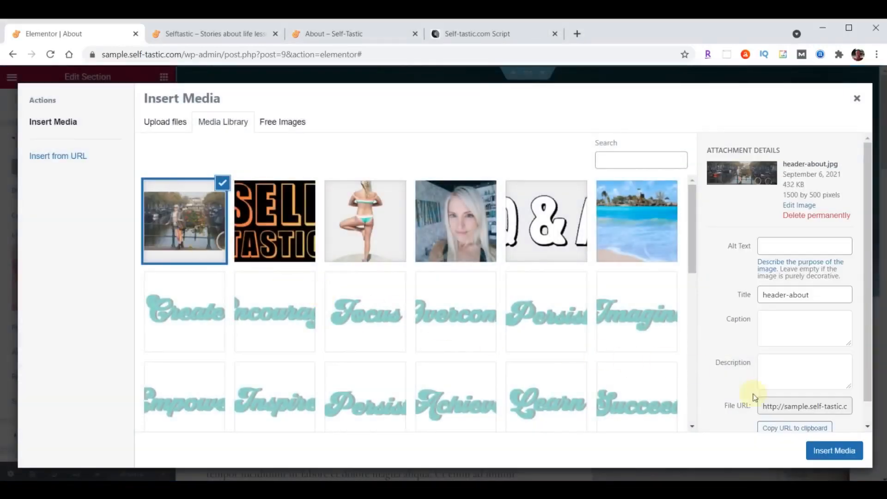
left_click(840, 456)
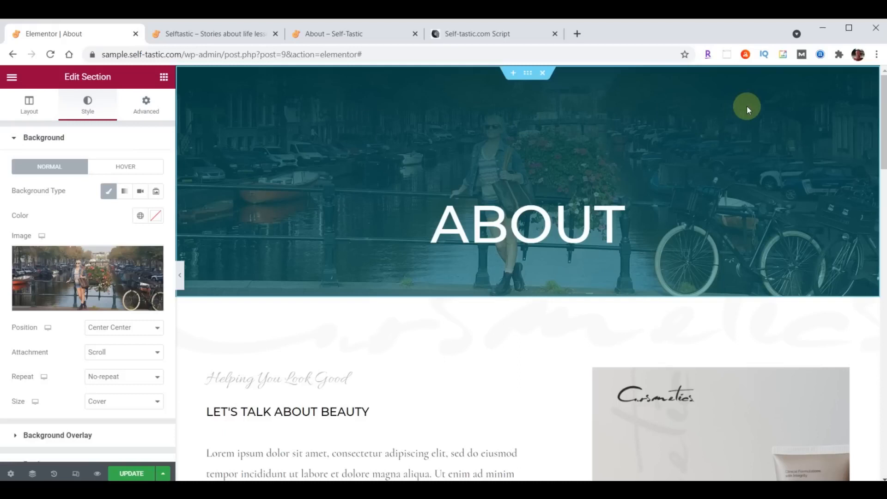
Set the header overlay gradient colours to #000000B3 and a fully transparent second colour
scroll(98, 270, "down", 2)
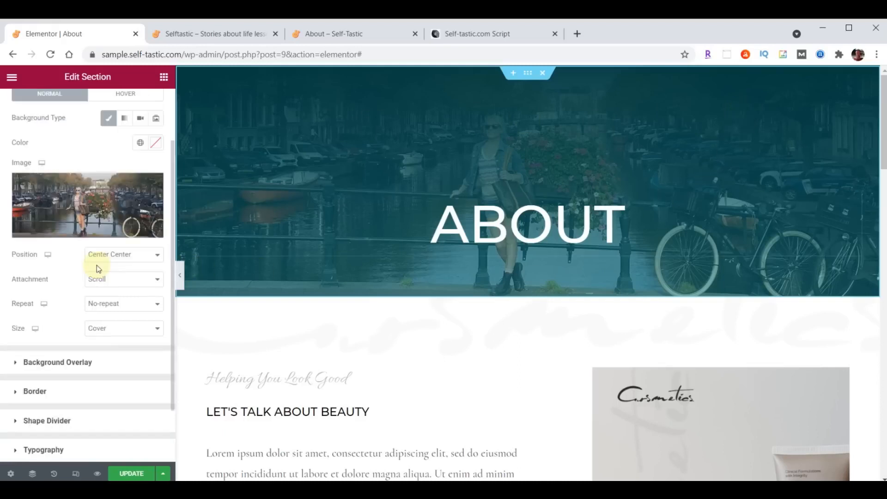
left_click(16, 362)
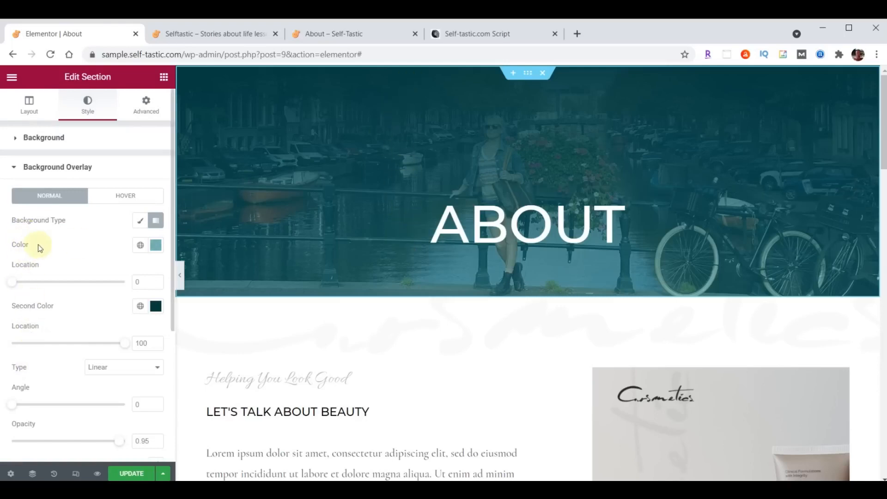
left_click(156, 245)
type("#000000B3")
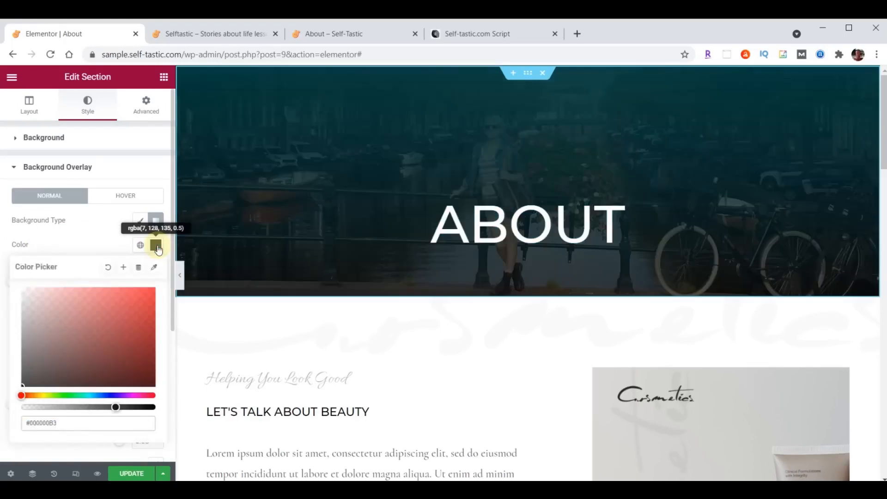
left_click(156, 245)
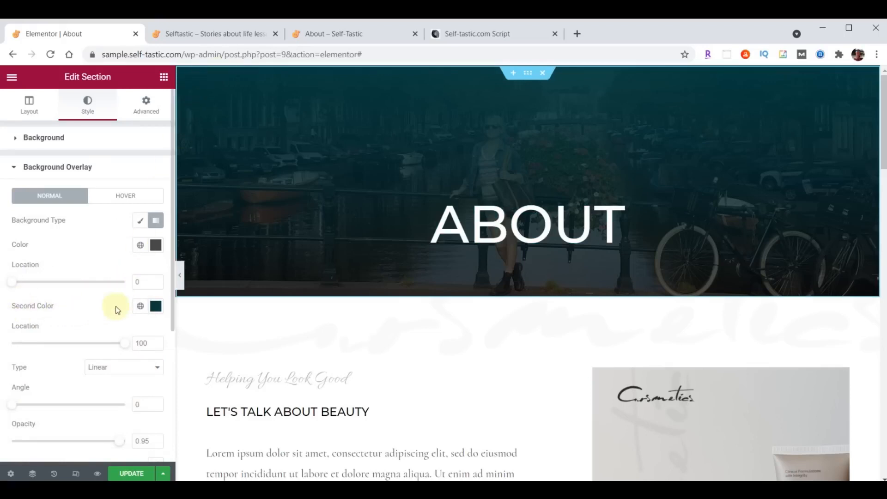
left_click(156, 306)
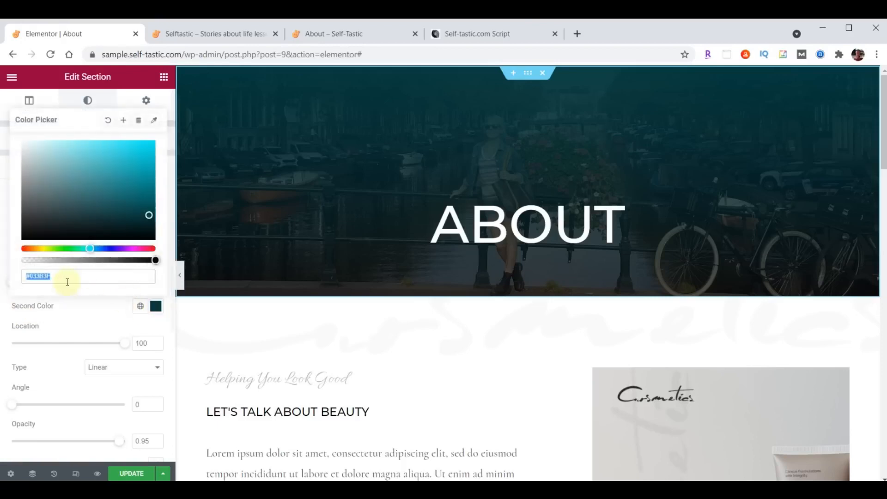
left_click(85, 273)
type("00")
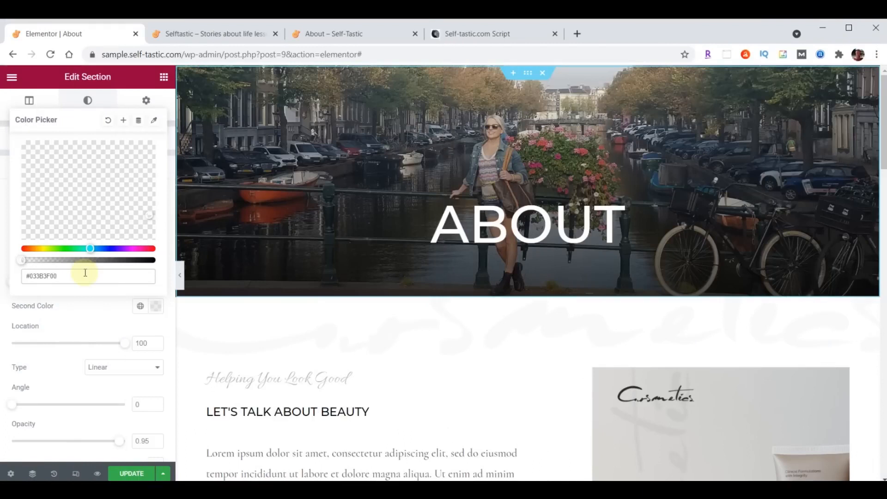
left_click(154, 307)
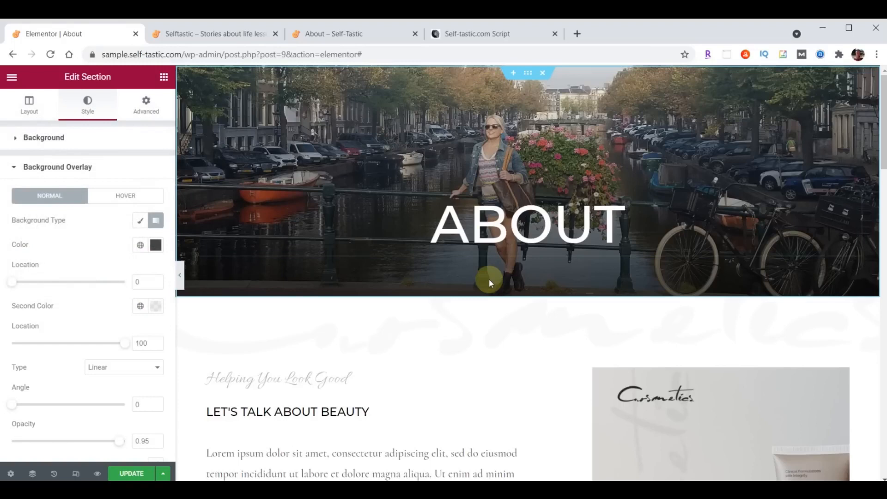
Set the overlay gradient angle to 180 and second stop location to 24, then update the page
left_click(136, 405)
type("1")
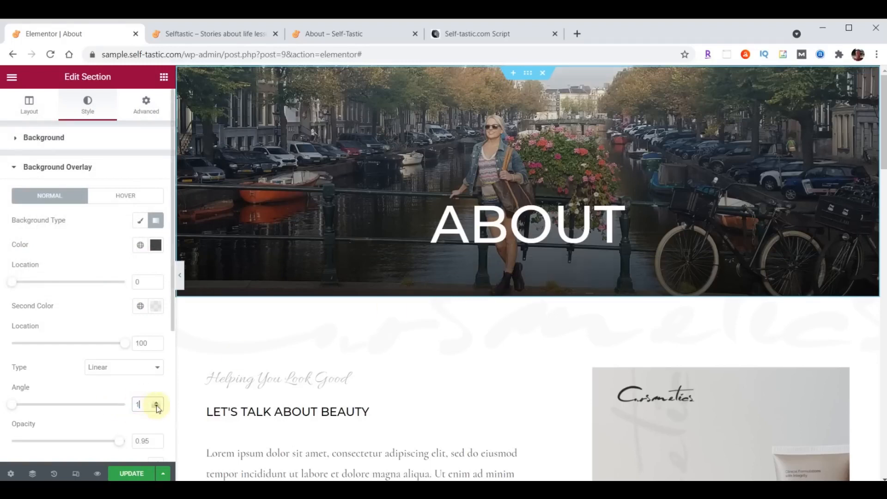
type("80")
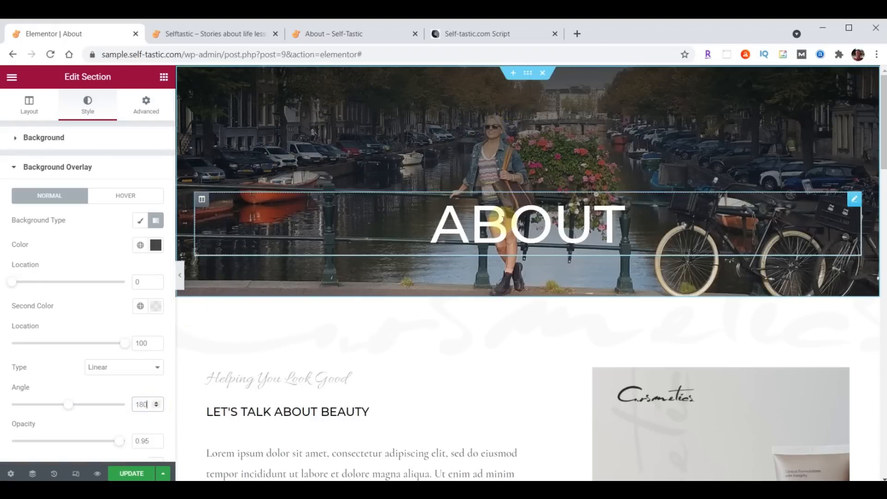
double_click(137, 344)
type("24")
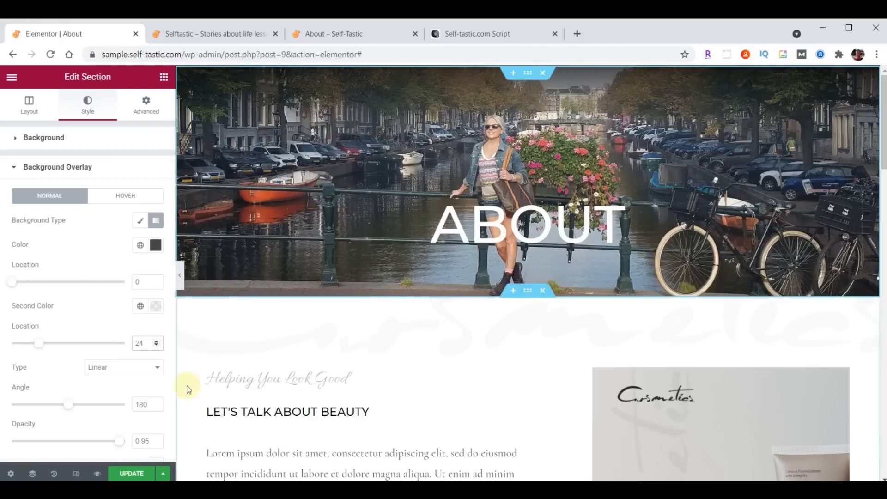
left_click(133, 474)
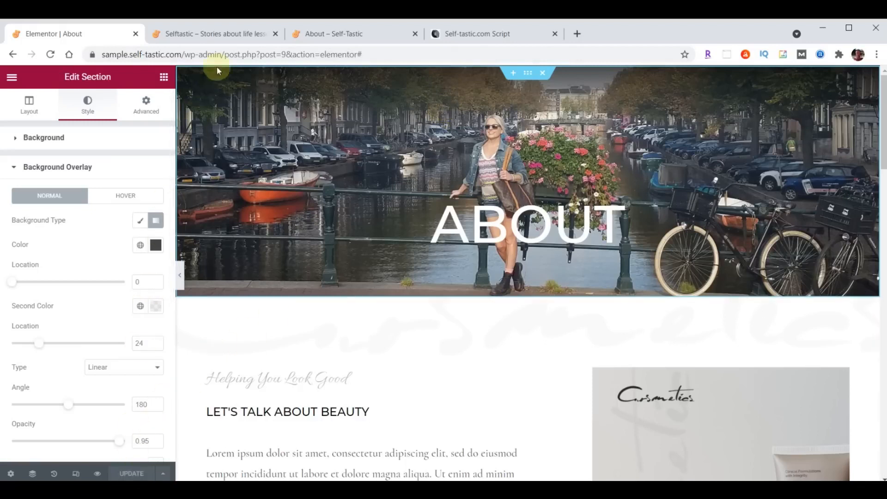
Load the live About page to check the canal-photo hero, then return to the About editor
left_click(216, 34)
scroll(620, 301, "up", 4)
scroll(620, 298, "up", 10)
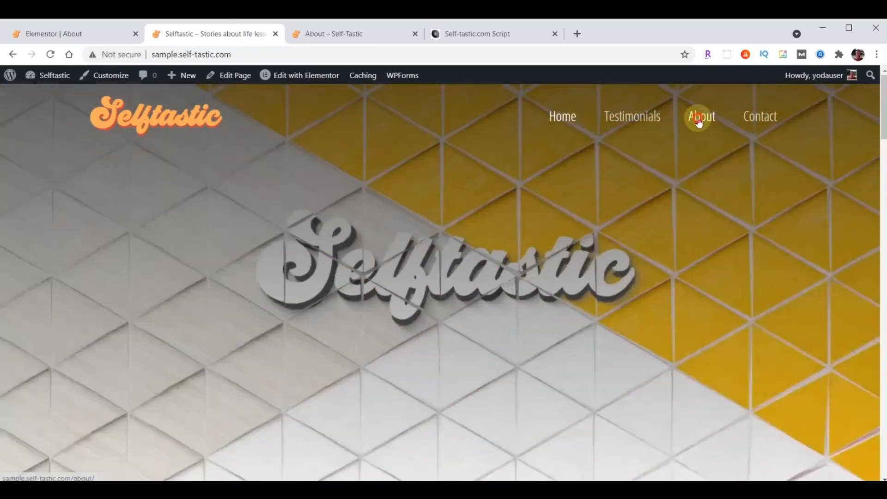
left_click(700, 119)
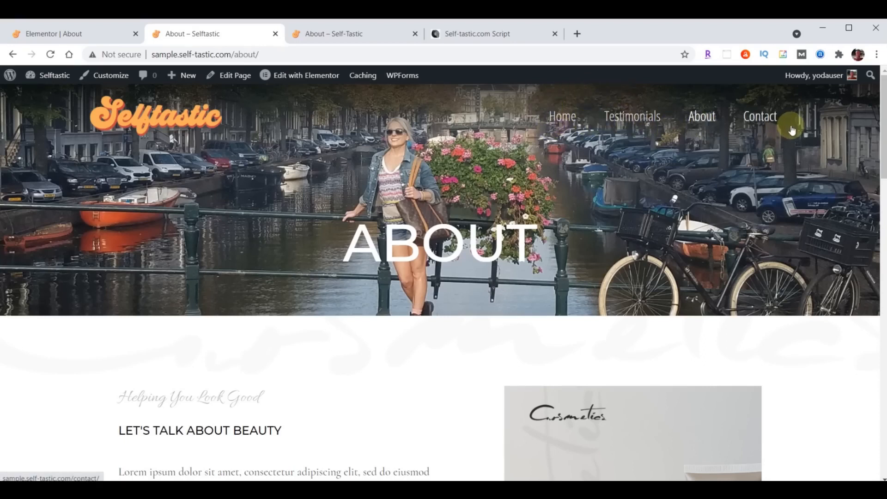
left_click(65, 34)
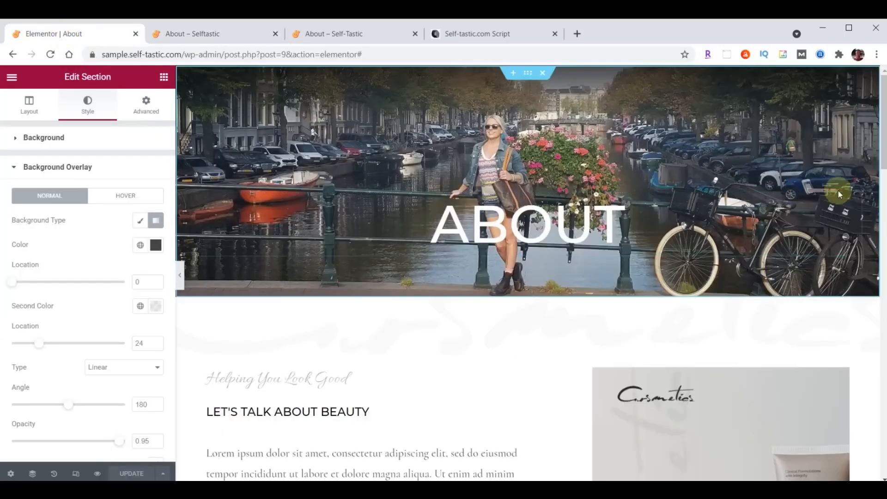
Left-align the ABOUT heading
left_click(855, 199)
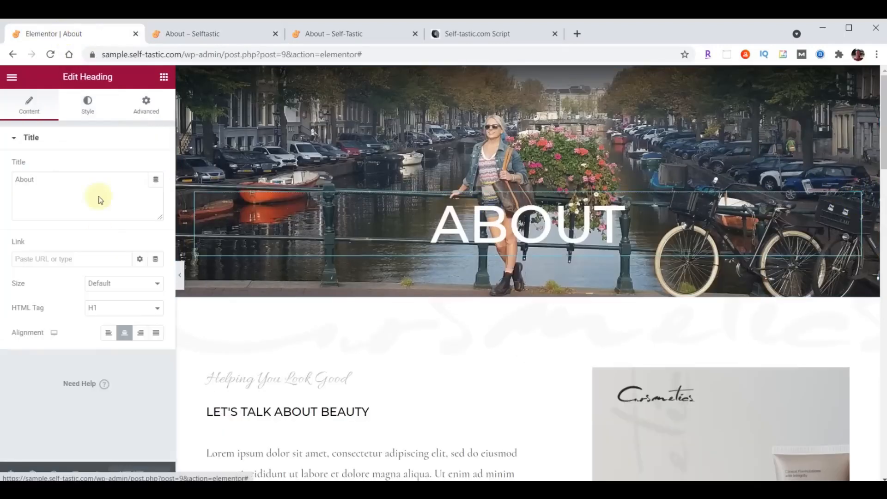
left_click(108, 333)
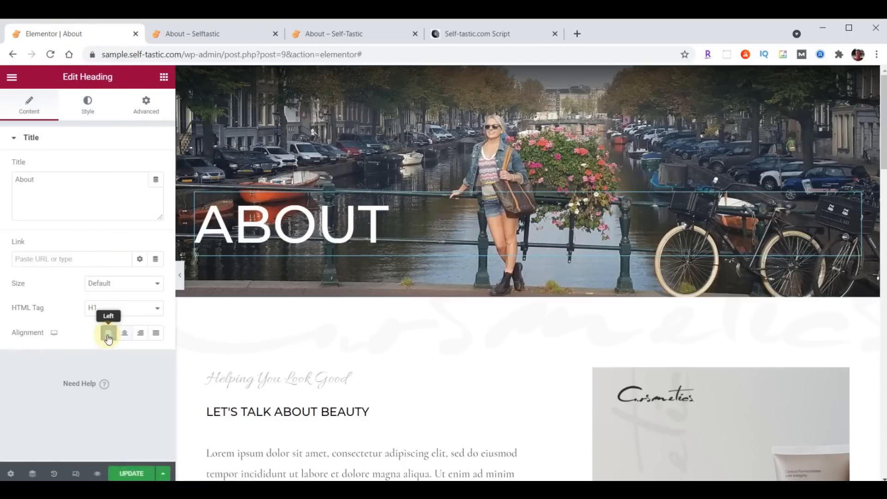
left_click(87, 107)
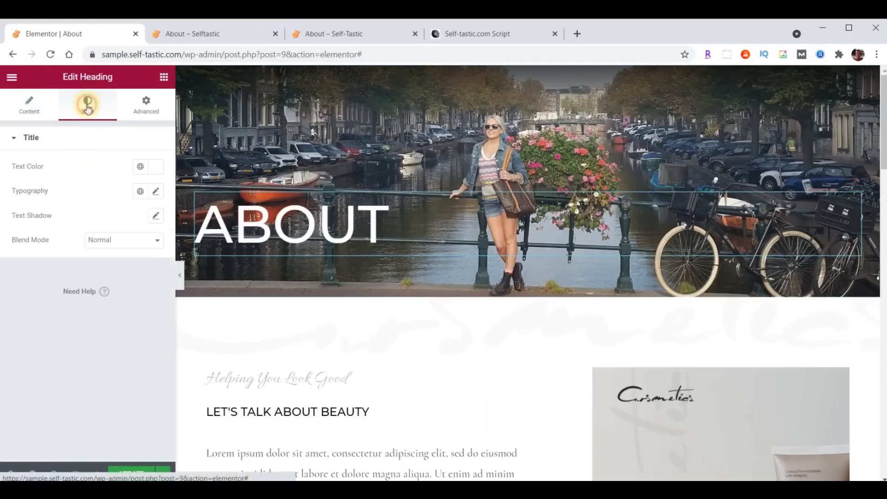
left_click(153, 167)
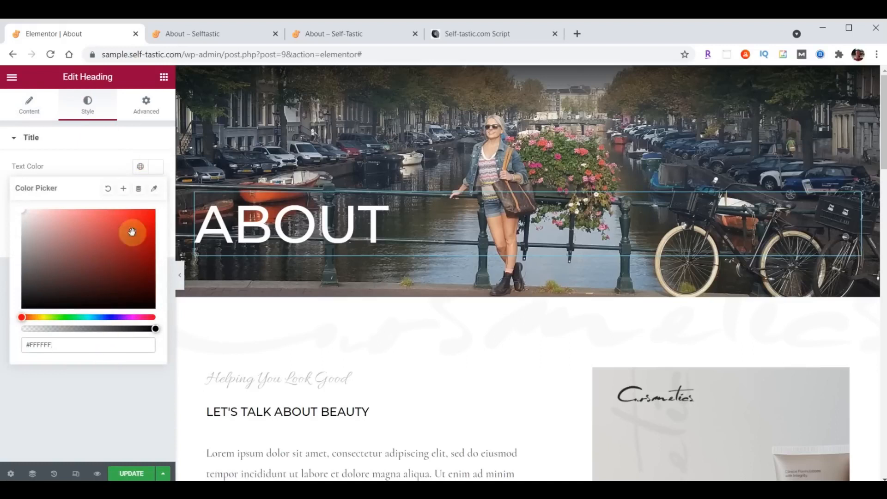
left_click(160, 167)
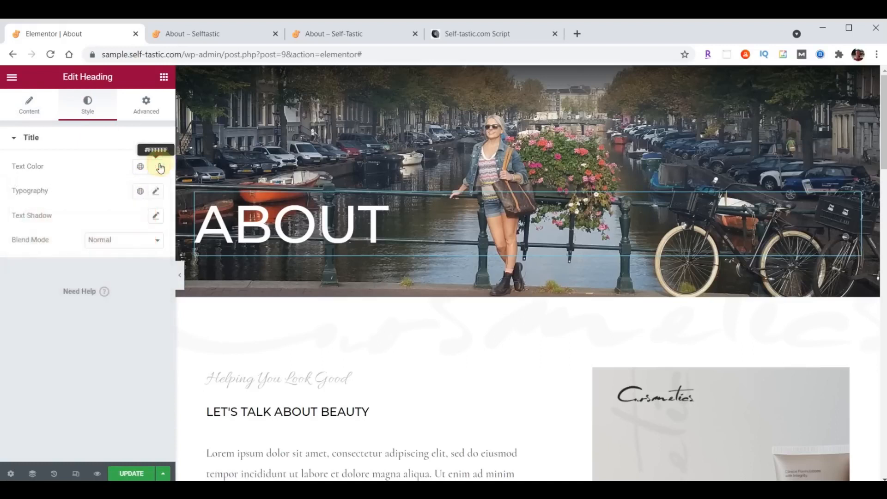
Set the ABOUT heading's font family to Londrina Shadow and change its font size
left_click(156, 191)
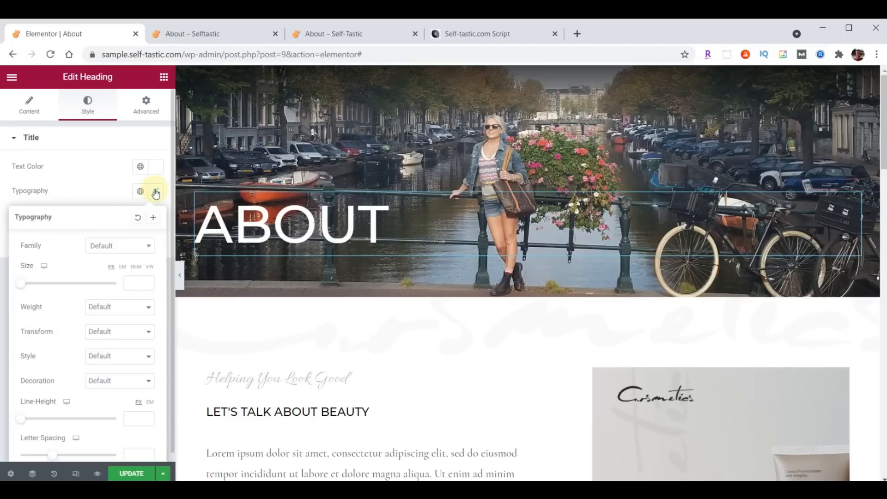
left_click(111, 246)
type("Londrina")
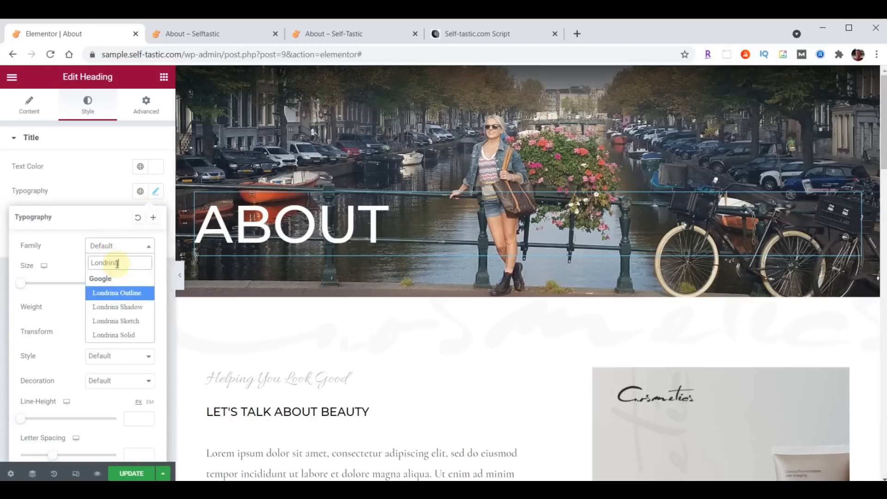
left_click(116, 307)
left_click(133, 282)
type("100")
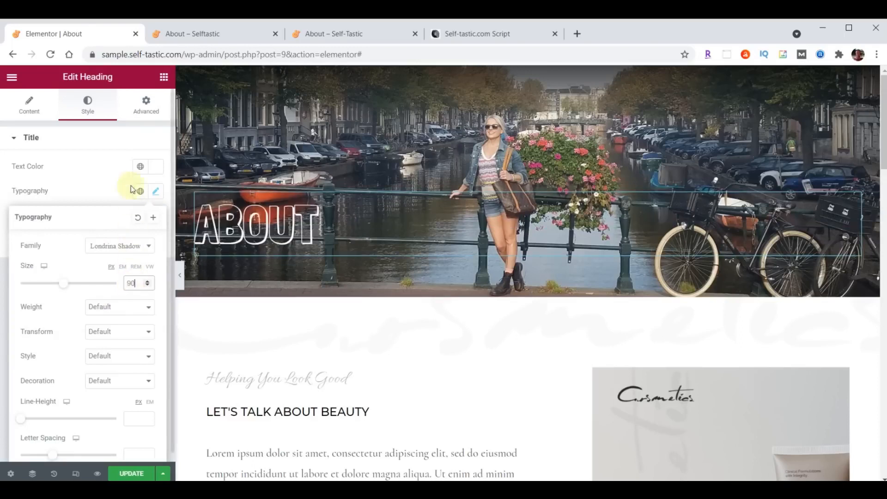
Give the heading 150 px top padding with padding values unlinked, and update the page
left_click(149, 110)
left_click(151, 225)
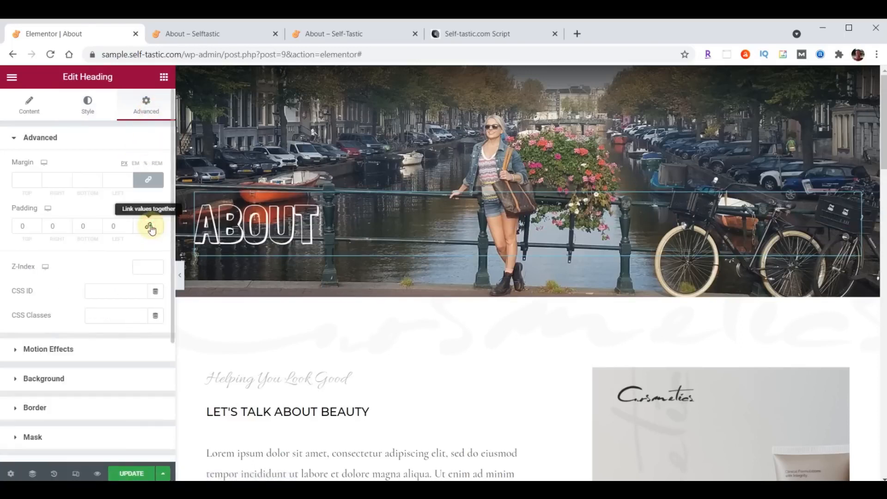
left_click(16, 226)
type("1")
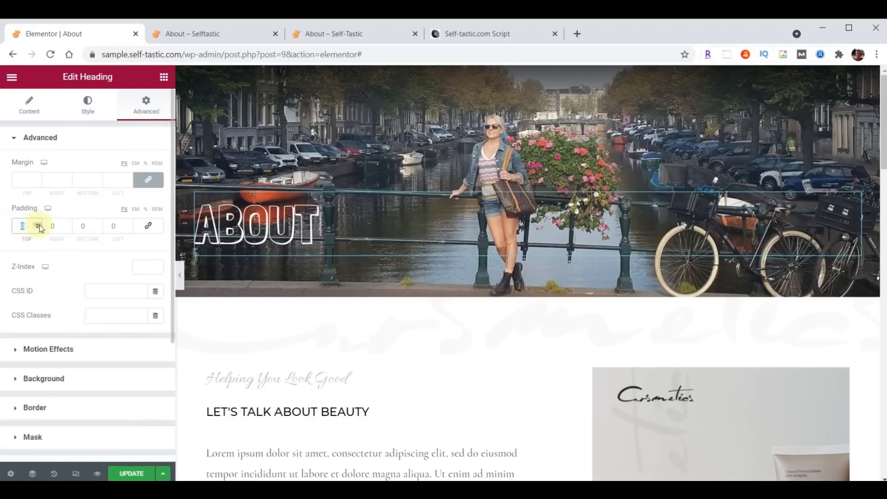
type("50")
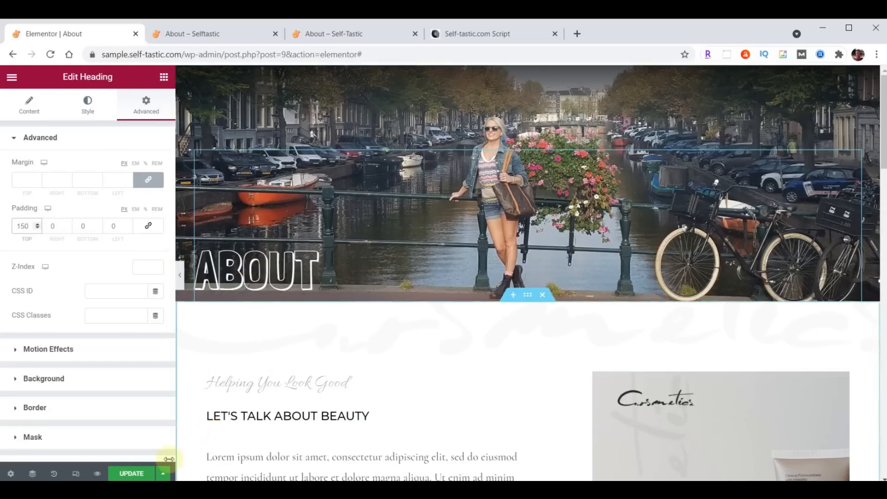
left_click(128, 472)
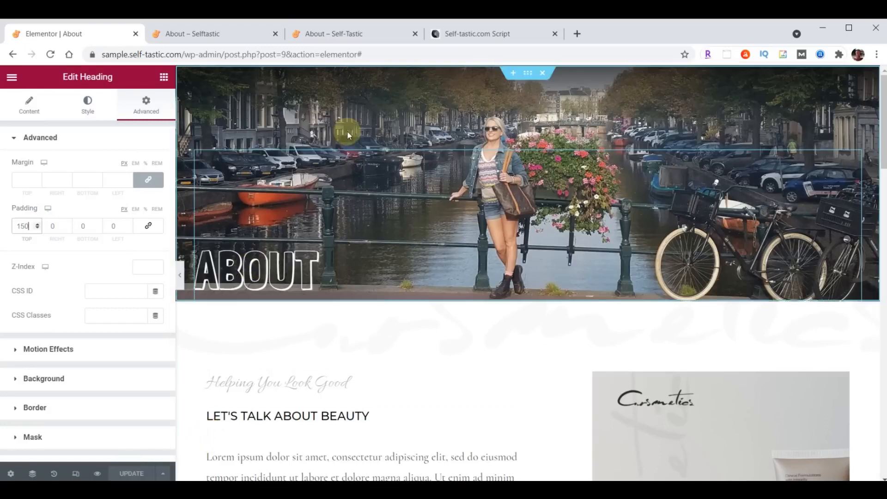
Compare the live About hero, then open the ABOUT hero section's settings showing 35 vh minimum height
left_click(335, 37)
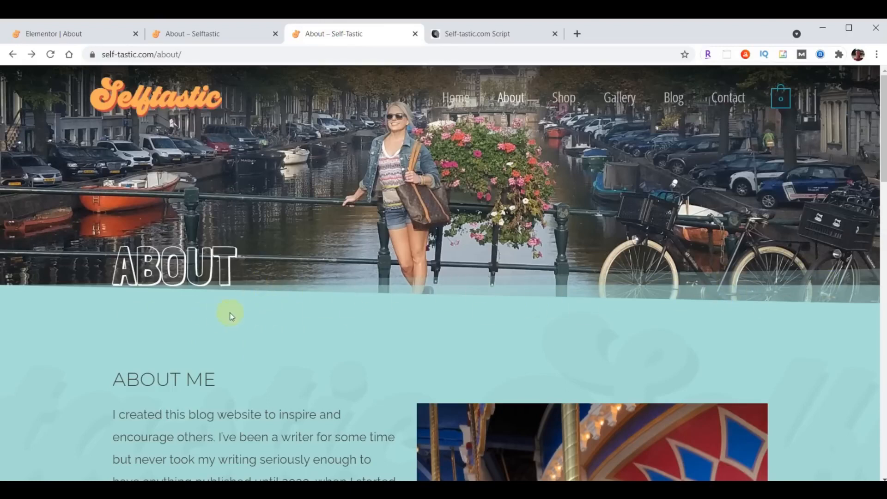
left_click(65, 36)
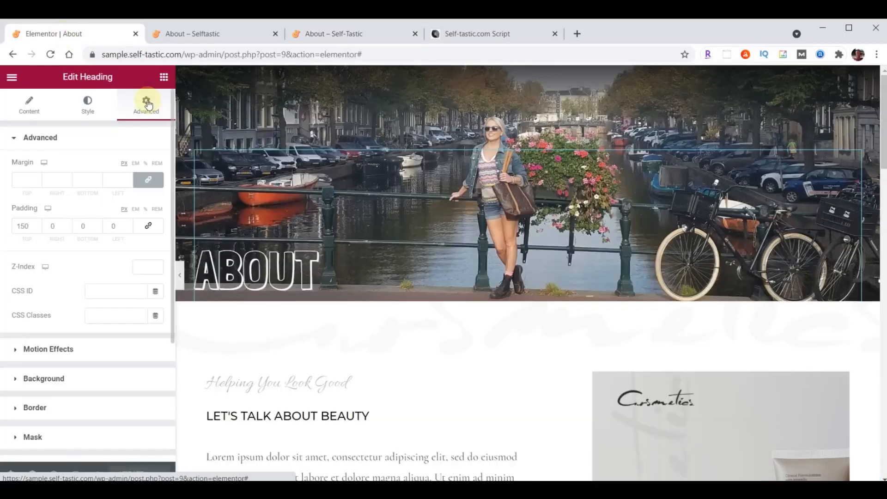
left_click(528, 73)
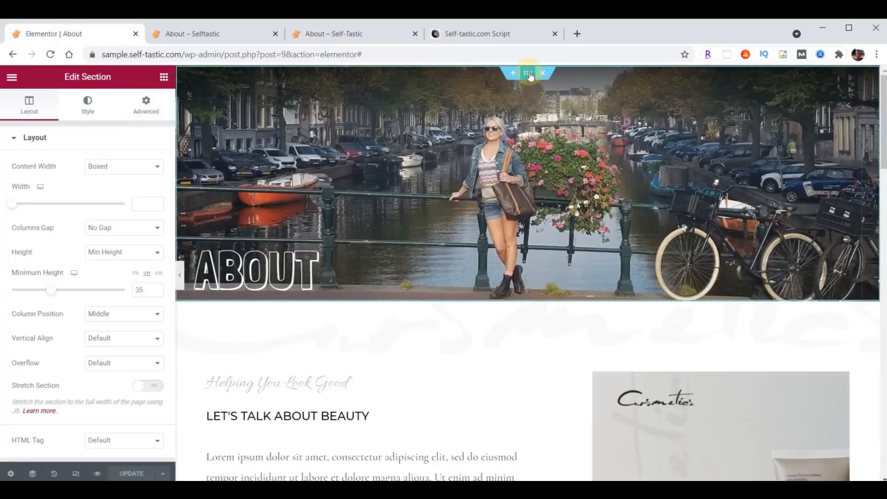
left_click(88, 104)
Add a bottom Tilt Opacity shape divider to the hero, coloured with the copied light teal
scroll(74, 279, "down", 3)
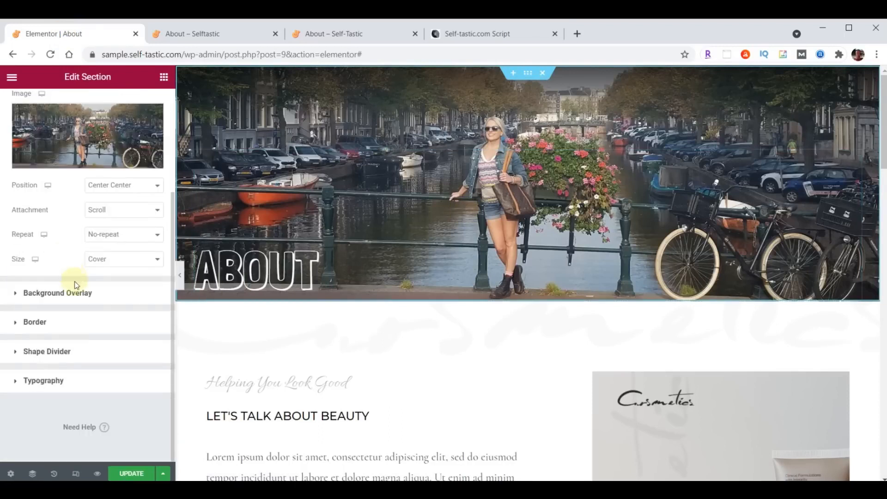
left_click(55, 351)
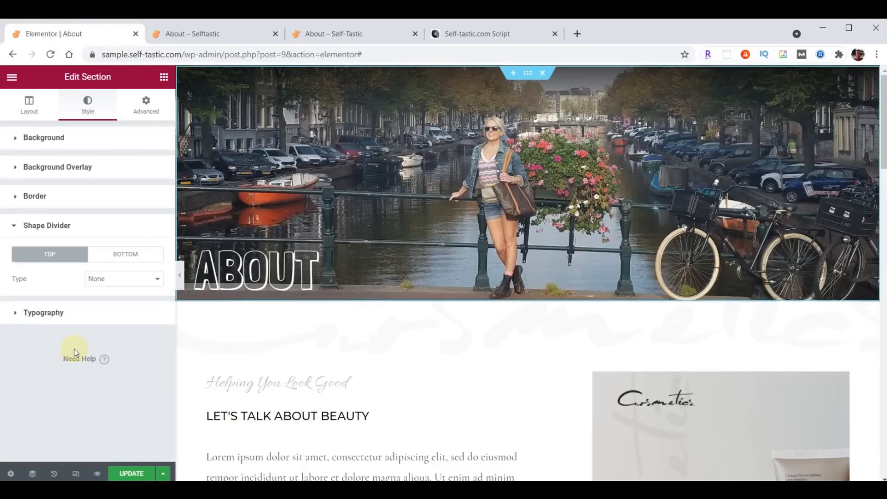
left_click(121, 255)
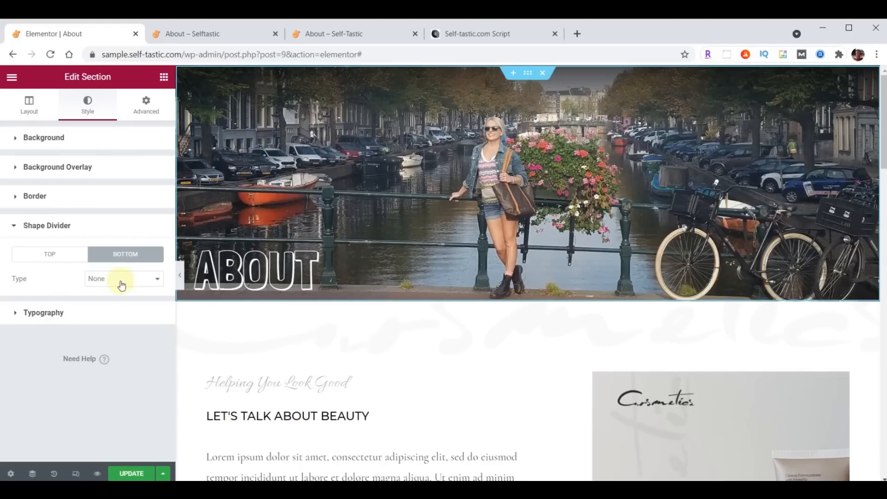
left_click(119, 280)
left_click(120, 374)
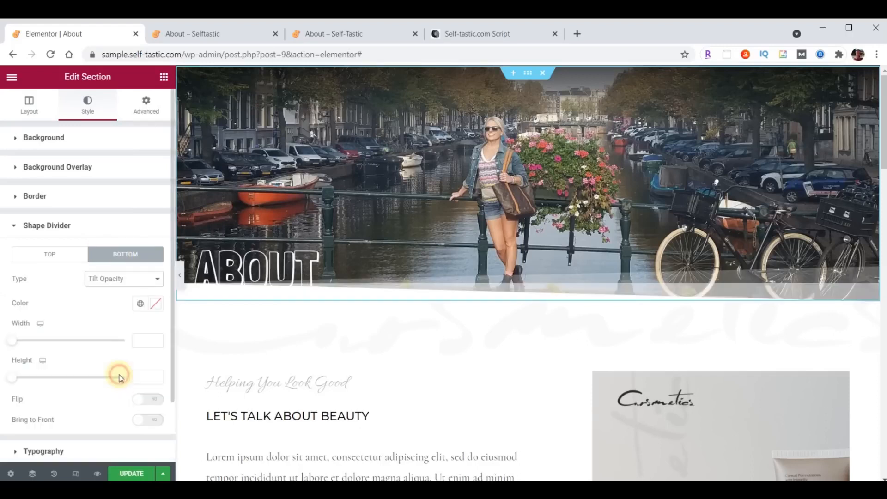
left_click(153, 308)
key("ctrl+v")
left_click(154, 307)
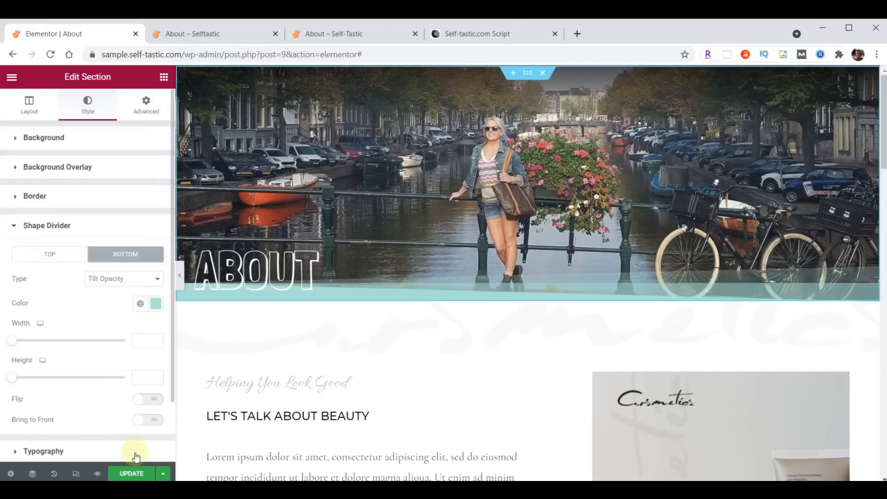
Save the page and reload the live About page to confirm the divider
left_click(131, 474)
left_click(230, 33)
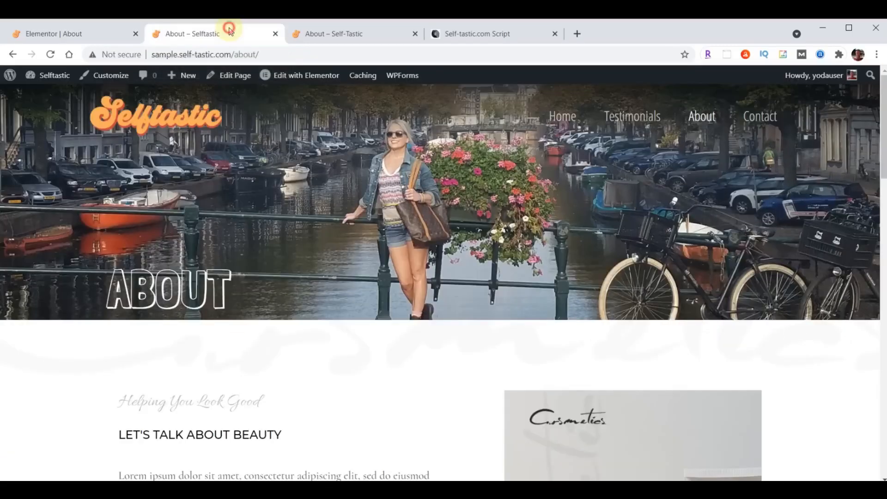
left_click(52, 55)
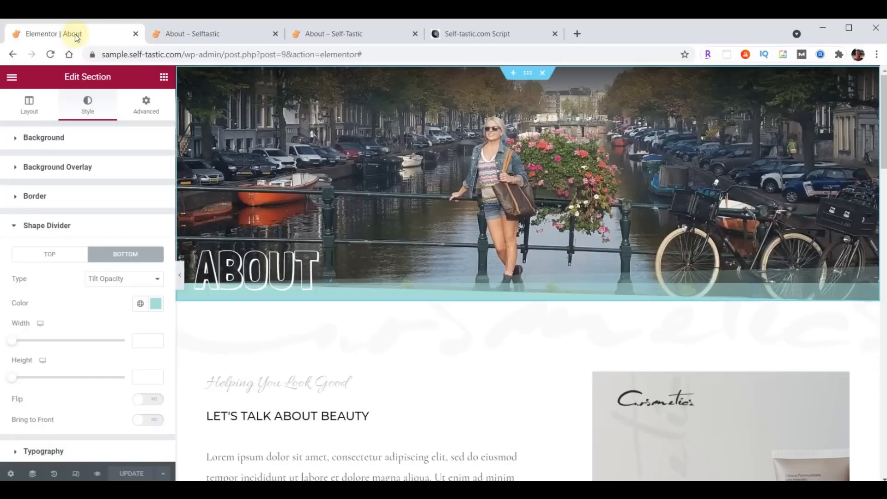
Save the hero section as the template 'Selftastic About Header' and close the library
right_click(527, 77)
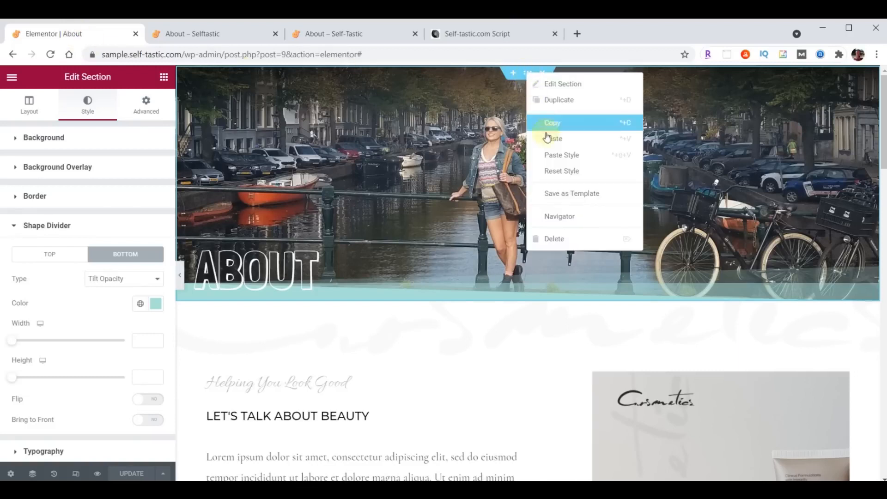
left_click(565, 199)
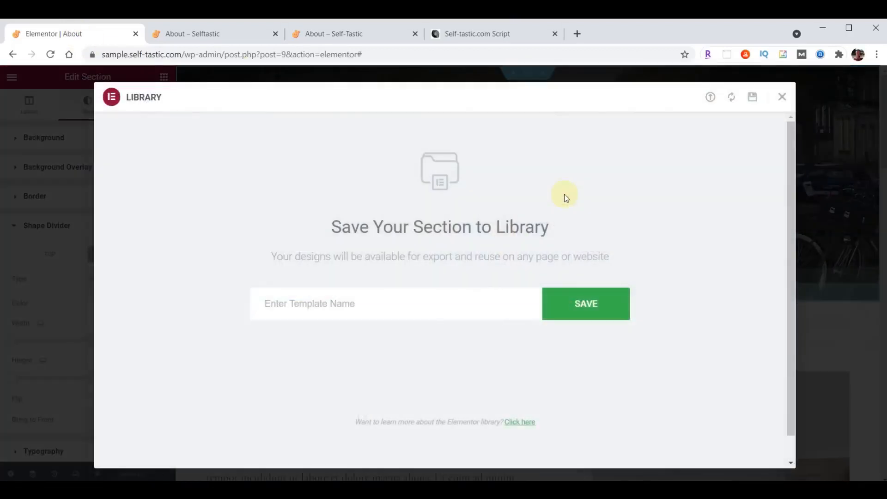
left_click(396, 301)
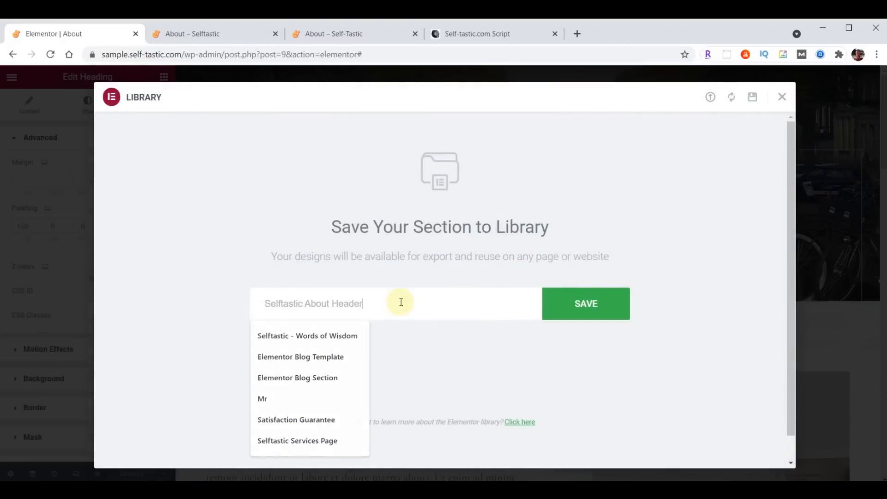
type("Selftastic About Header")
left_click(584, 304)
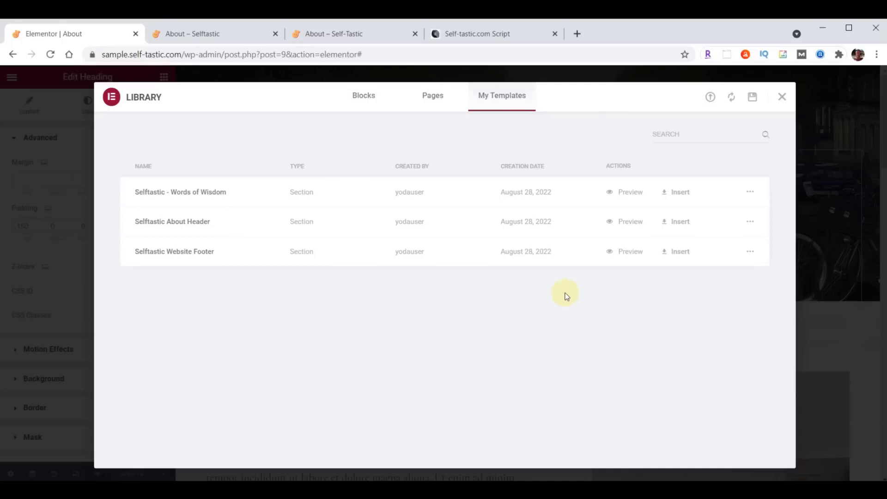
left_click(780, 97)
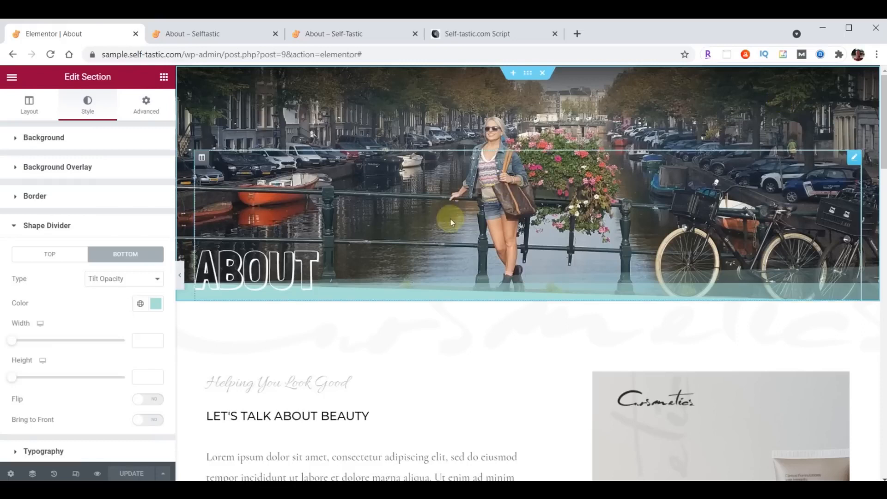
Set the "Let's talk about beauty" section's background colour to light teal #A8E0D9
scroll(450, 226, "down", 3)
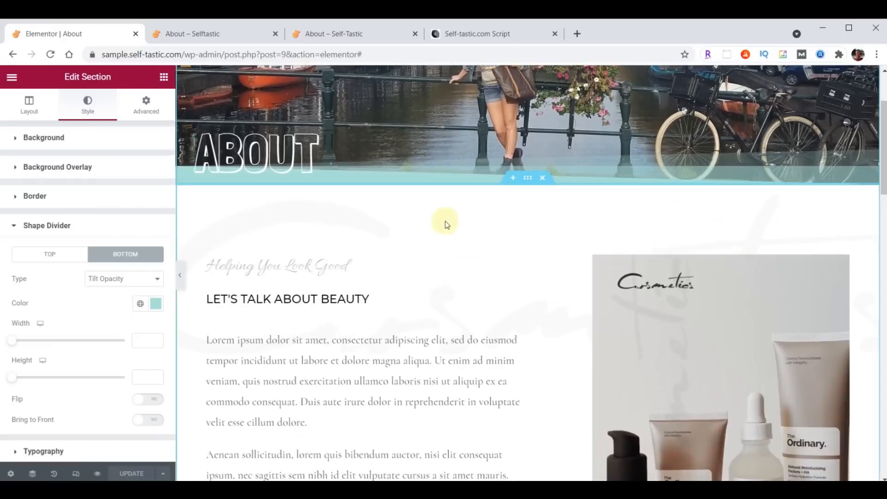
left_click(527, 181)
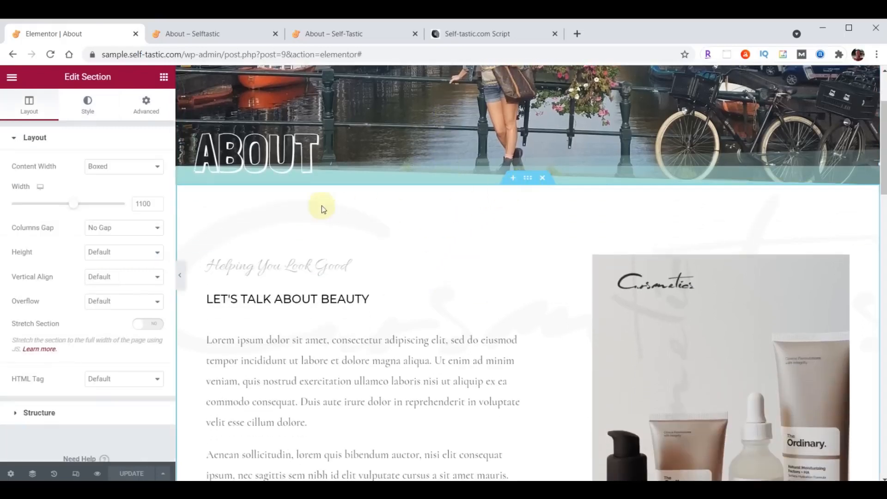
left_click(81, 108)
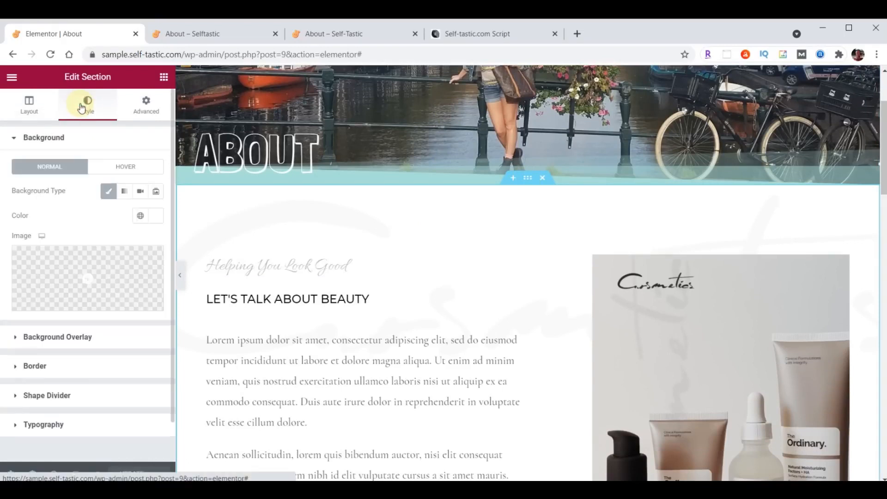
left_click(151, 217)
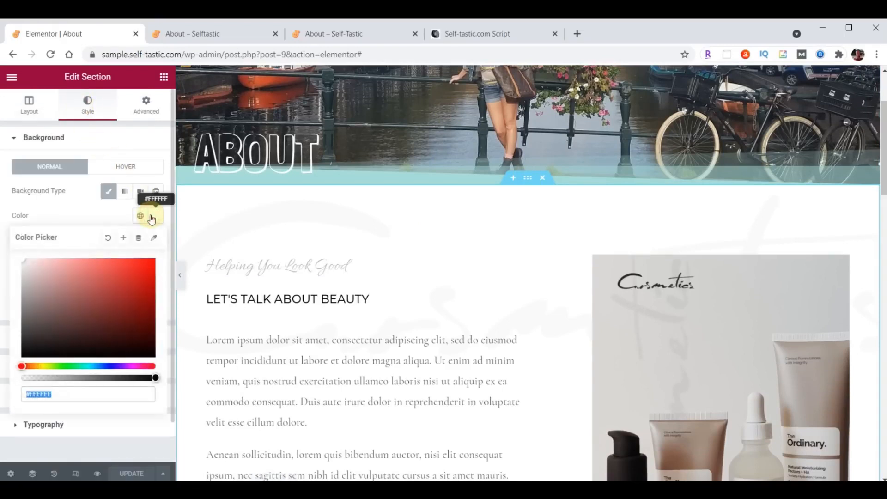
type("#A8E0D9")
left_click(151, 217)
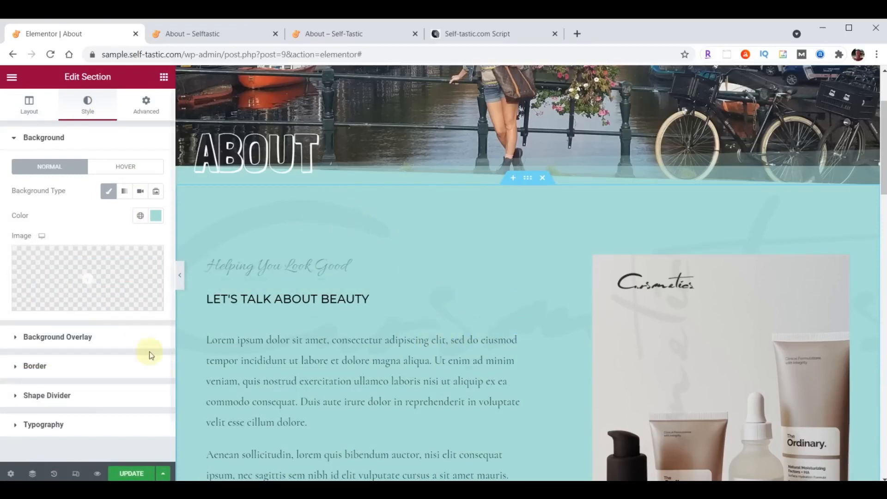
Upload logo-background.png and use it as the section's background overlay image
left_click(49, 338)
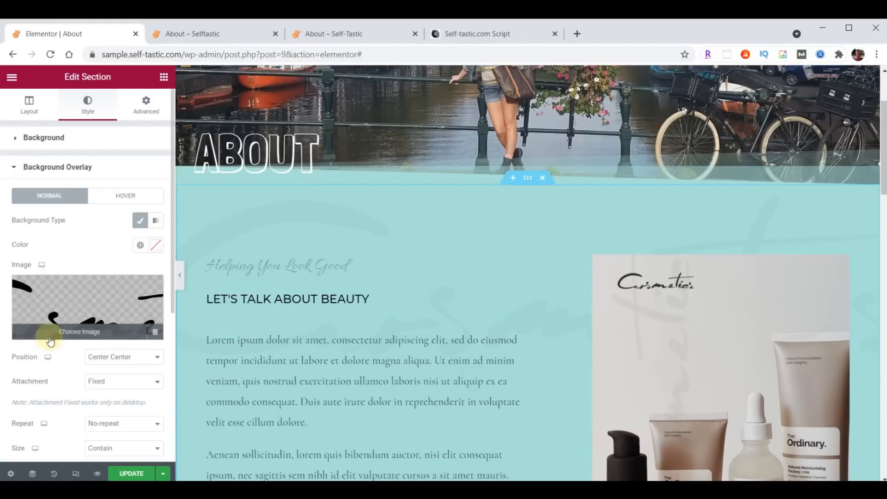
left_click(72, 311)
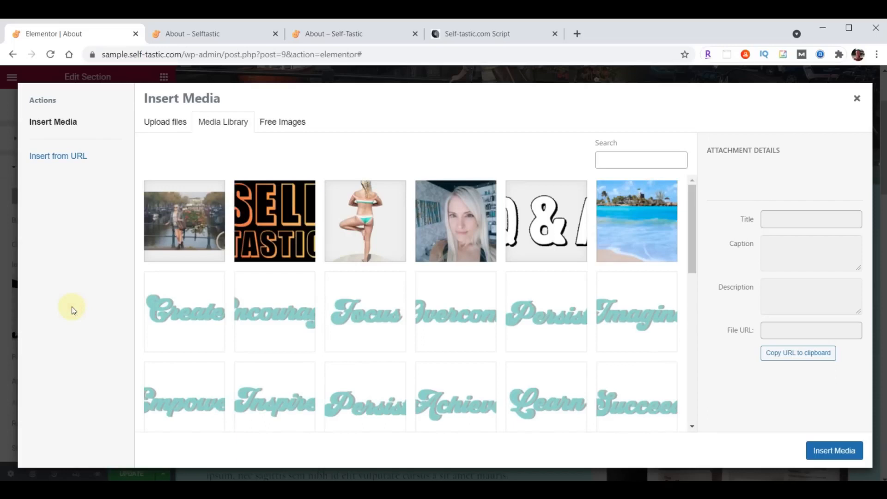
key("alt+Tab")
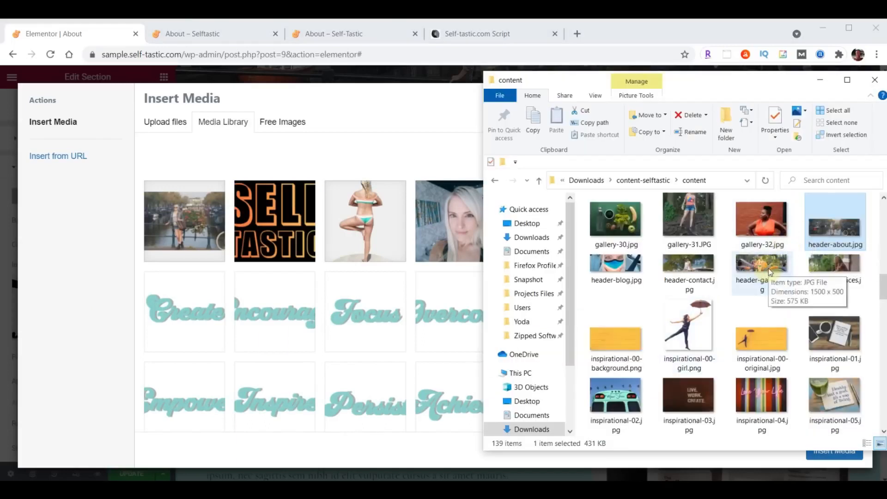
scroll(768, 268, "down", 5)
scroll(769, 272, "down", 10)
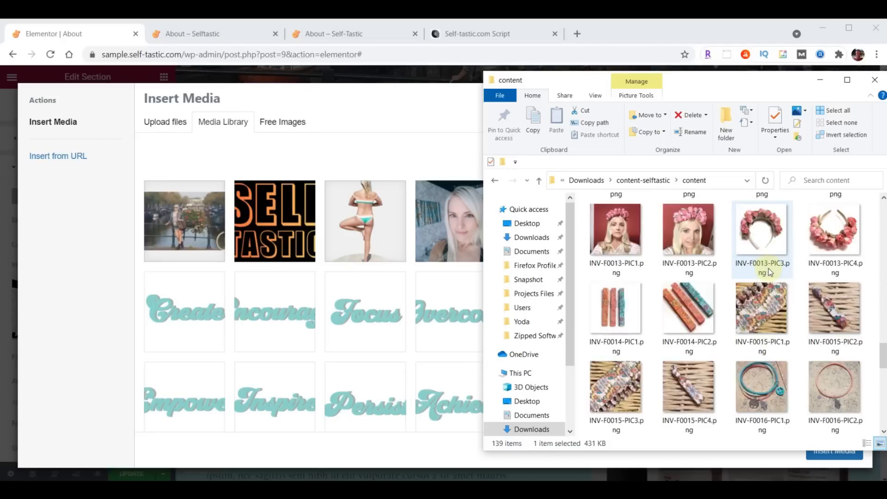
left_click_drag(786, 254, 413, 299)
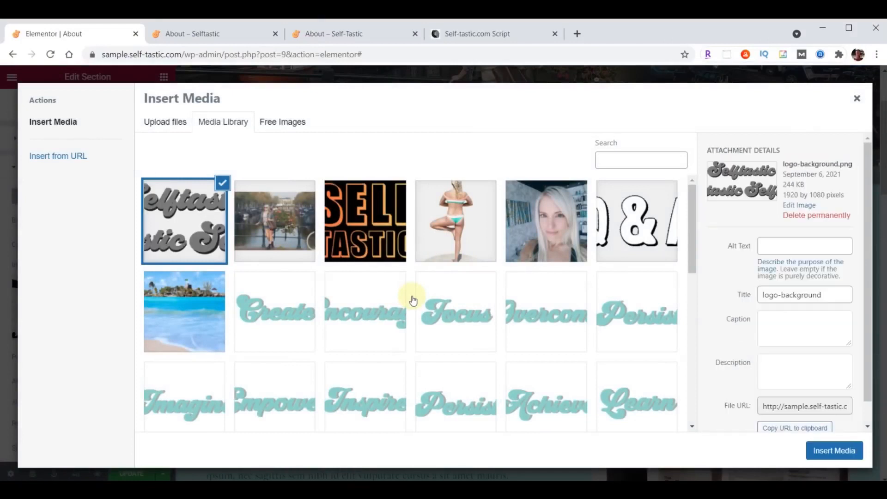
left_click(834, 451)
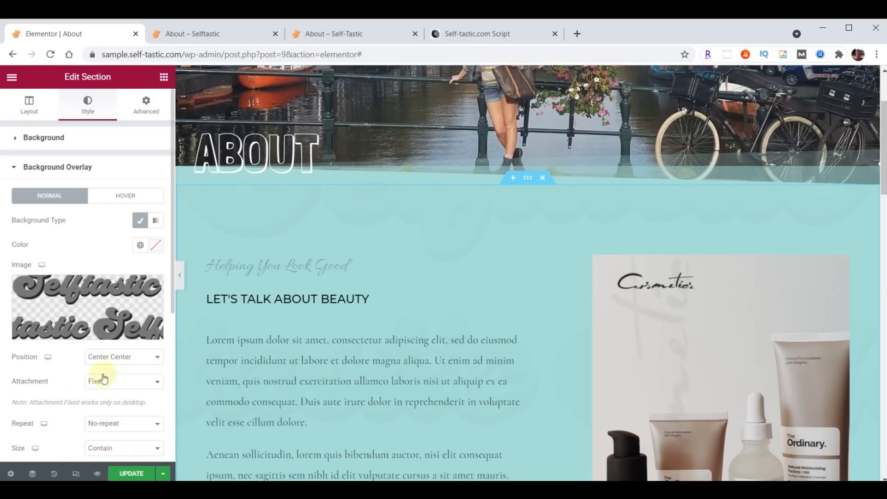
Set the overlay to Top Left position, Cover size and 0.05 opacity
left_click(118, 358)
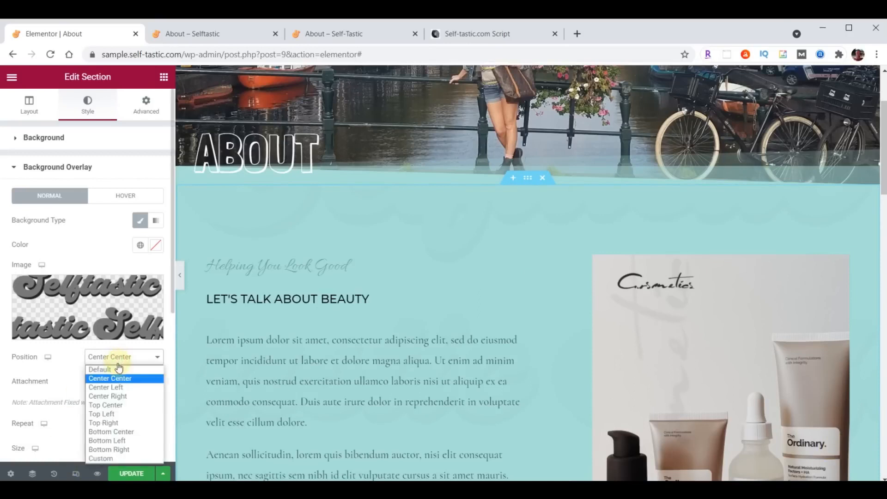
left_click(111, 414)
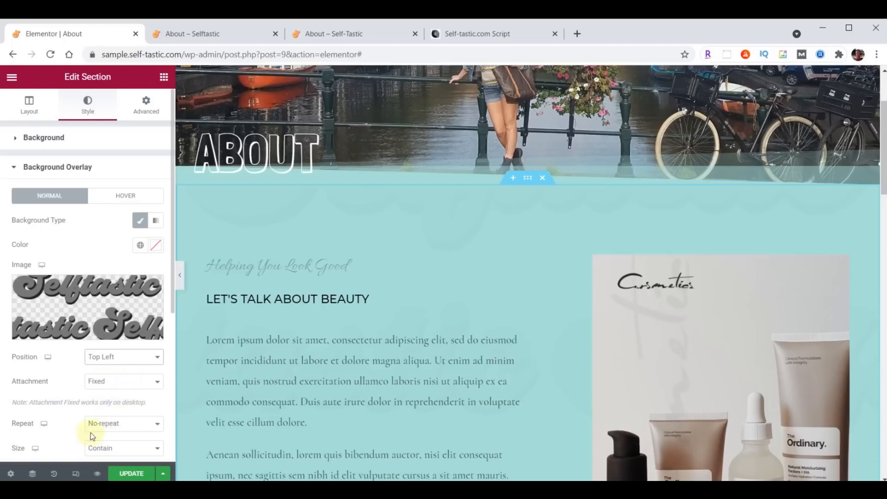
scroll(146, 433, "down", 3)
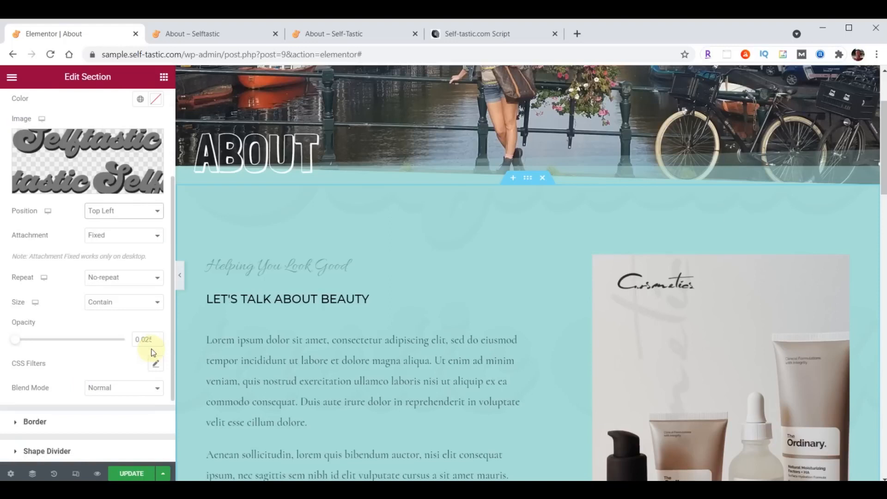
left_click(119, 303)
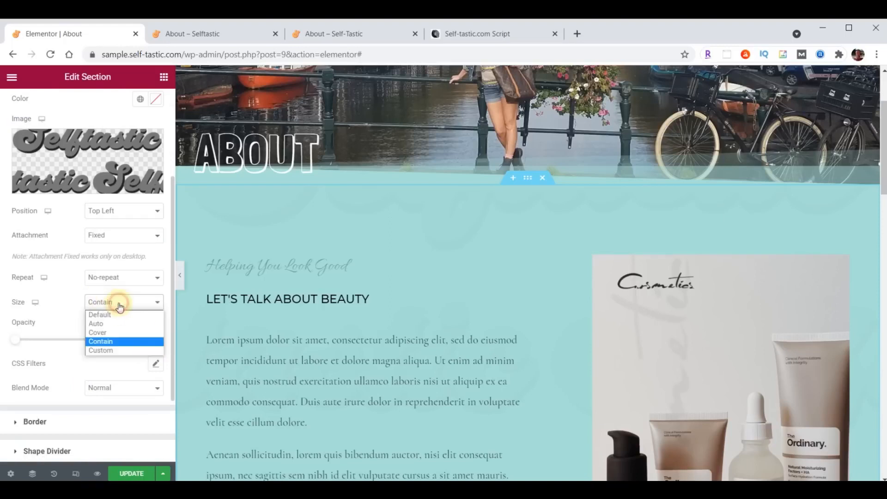
left_click(115, 333)
double_click(137, 341)
type(".05")
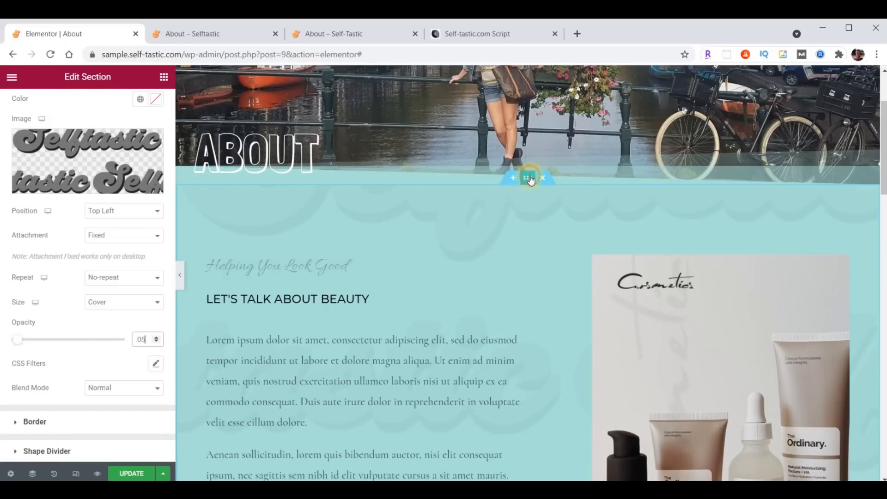
scroll(129, 207, "up", 3)
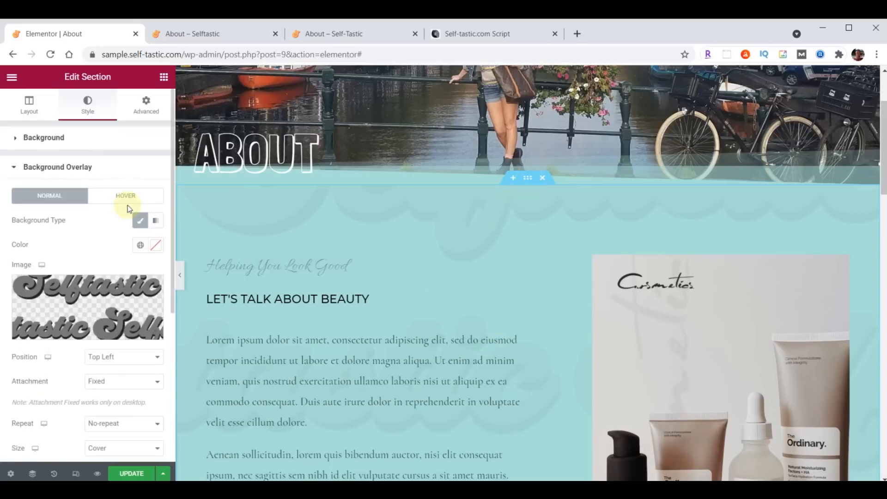
Change the teal section's padding from 120 top and 220 bottom to 100 each
left_click(146, 105)
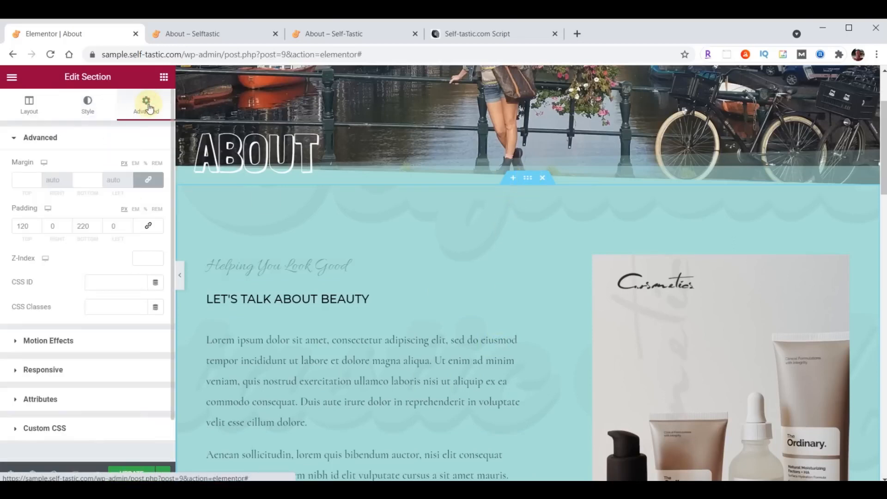
left_click_drag(29, 226, 8, 227)
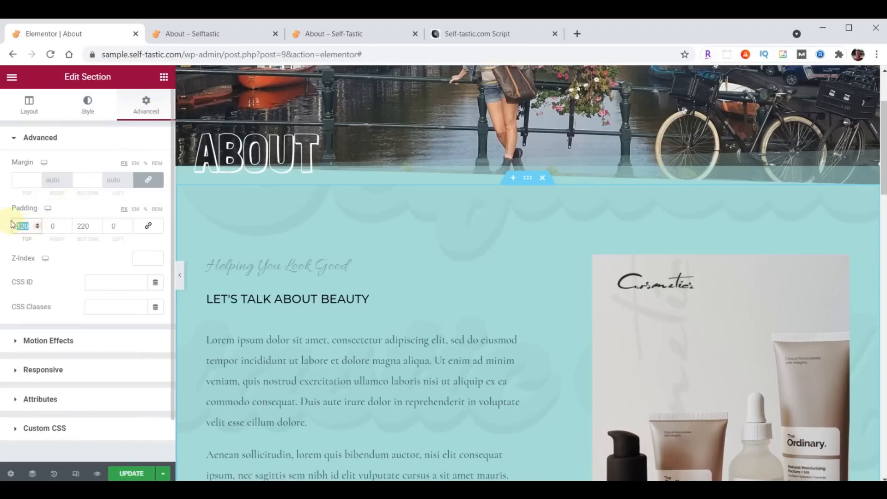
type("100")
left_click(79, 228)
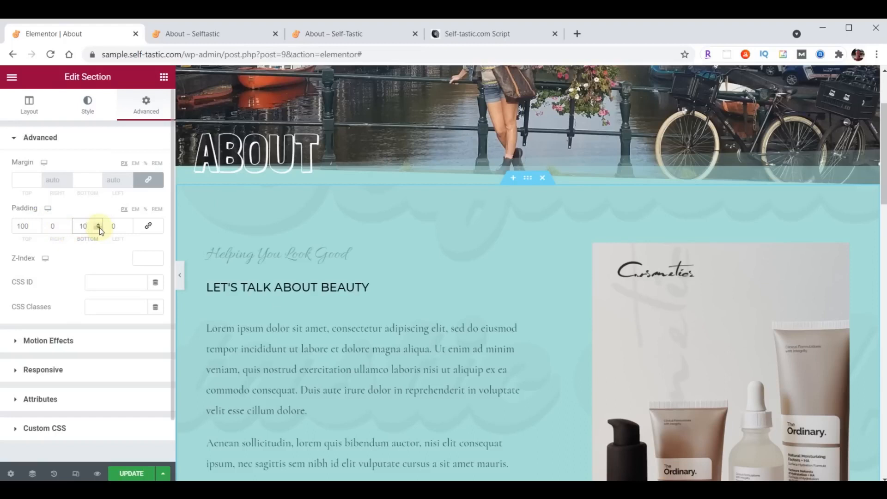
scroll(519, 252, "up", 3)
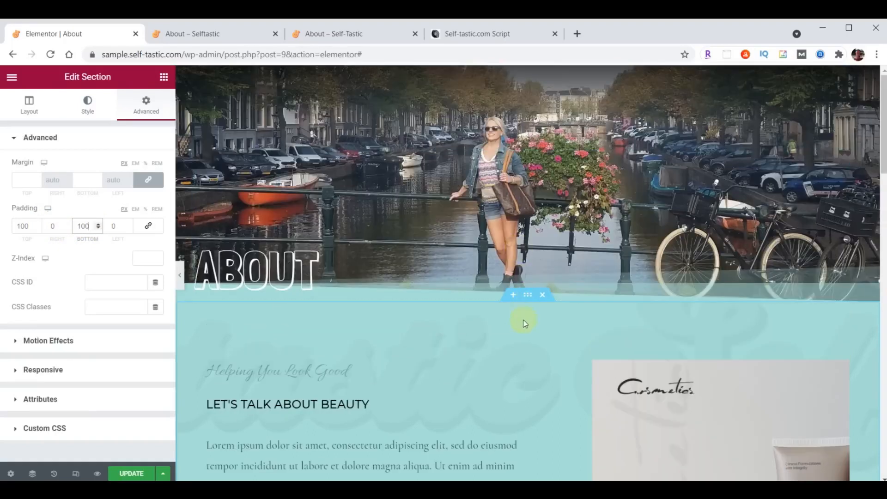
scroll(524, 324, "down", 3)
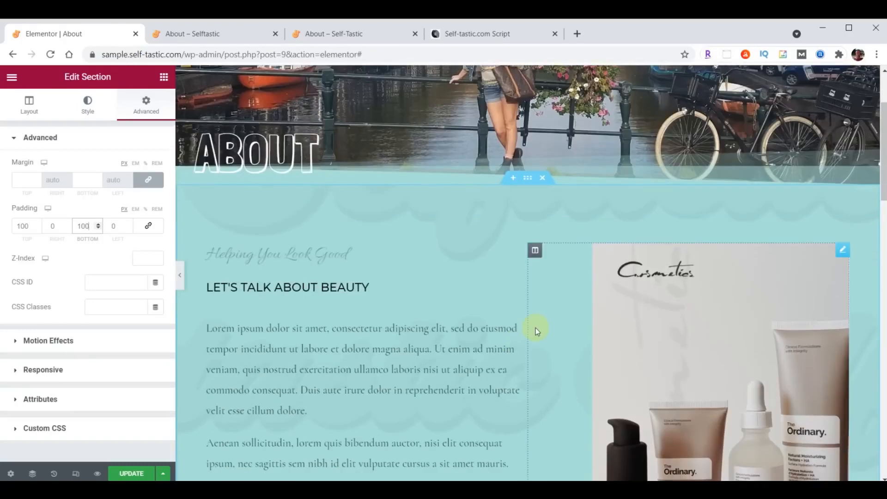
Delete the image column, the product image section and the logo section
right_click(535, 251)
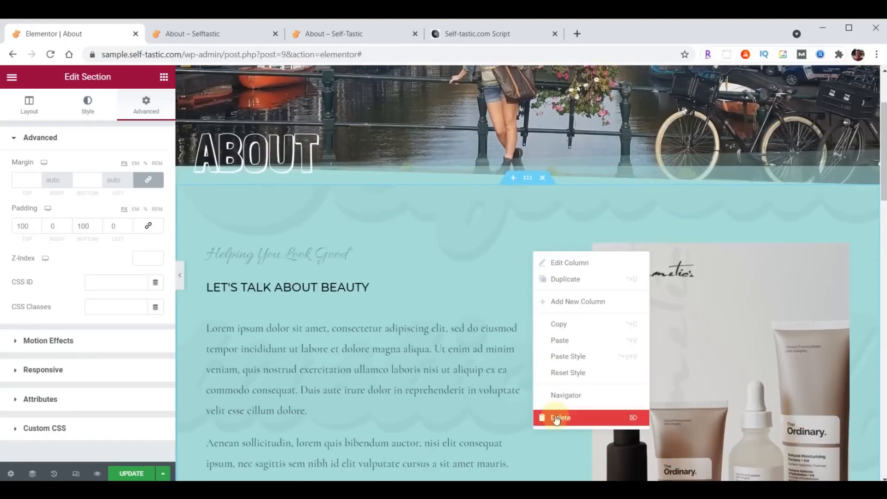
left_click(557, 418)
scroll(556, 420, "down", 9)
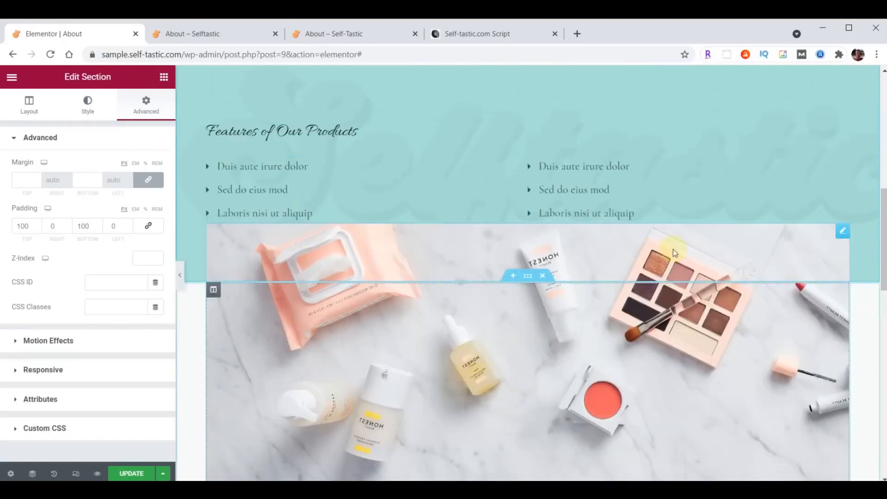
left_click(545, 276)
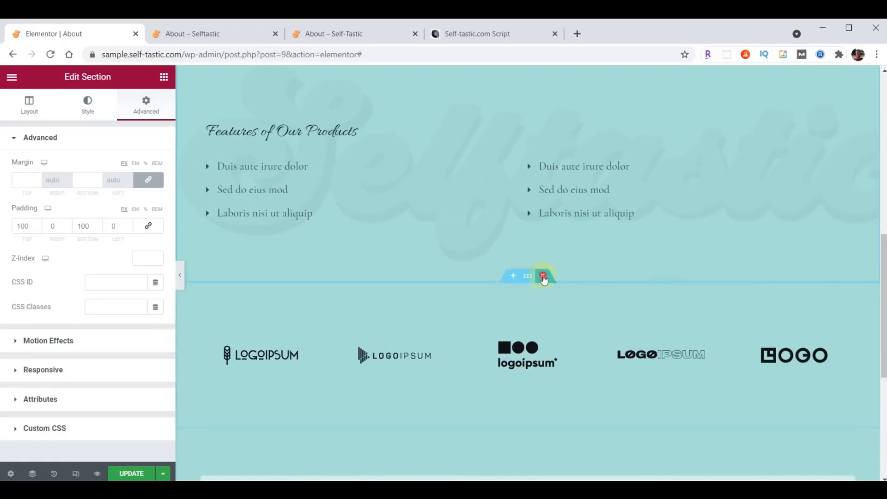
left_click(543, 276)
scroll(573, 341, "up", 5)
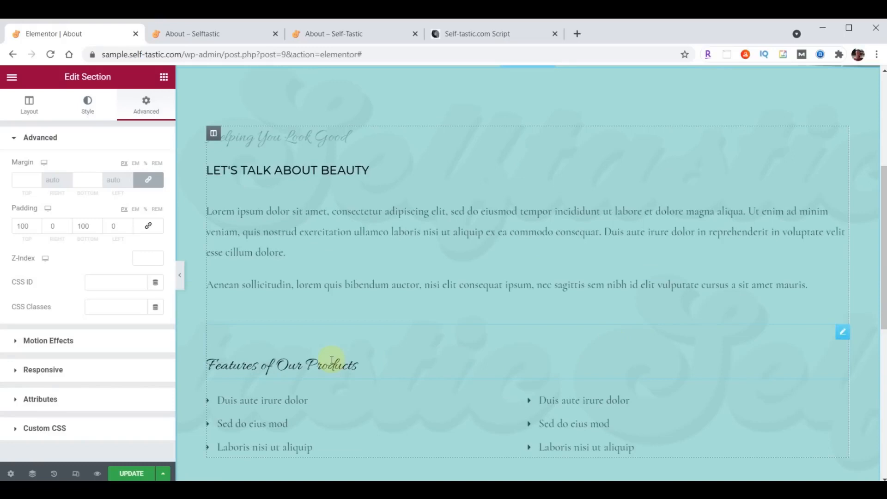
Delete the Features of Our Products and Helping You Look Good headings, the bullet lists and inner section
right_click(841, 336)
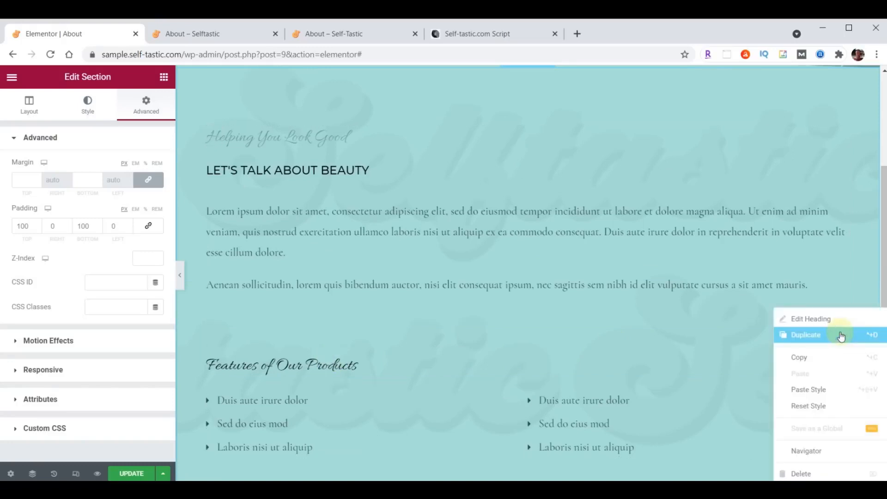
left_click(787, 471)
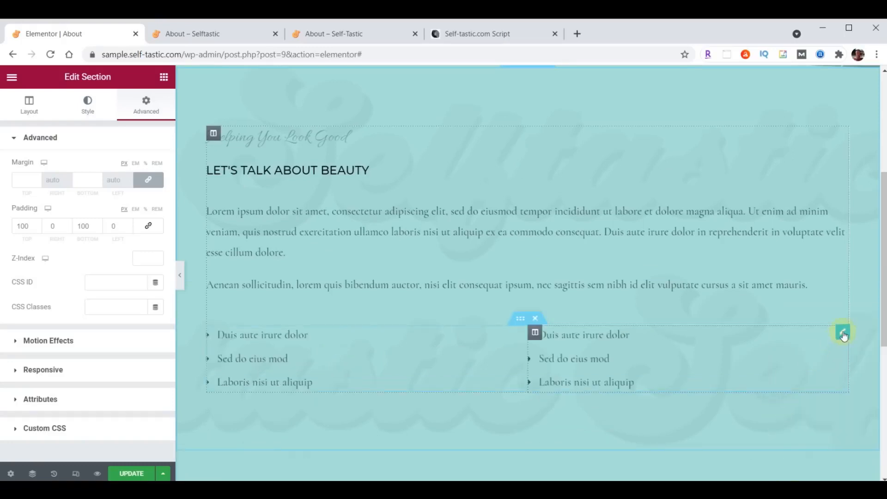
right_click(841, 333)
left_click(801, 473)
right_click(836, 133)
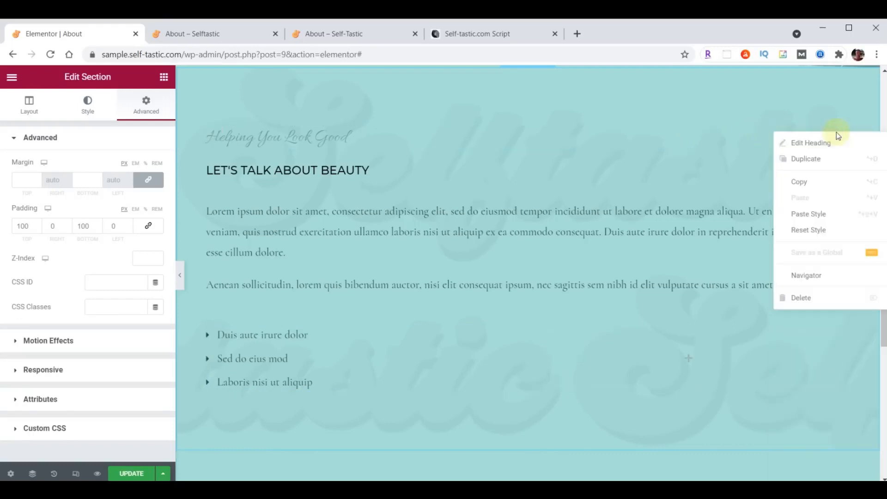
left_click(808, 297)
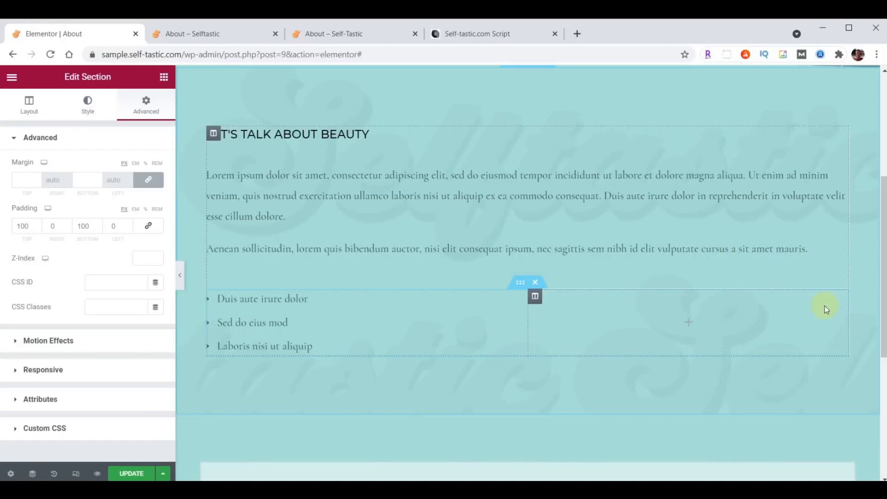
left_click(535, 283)
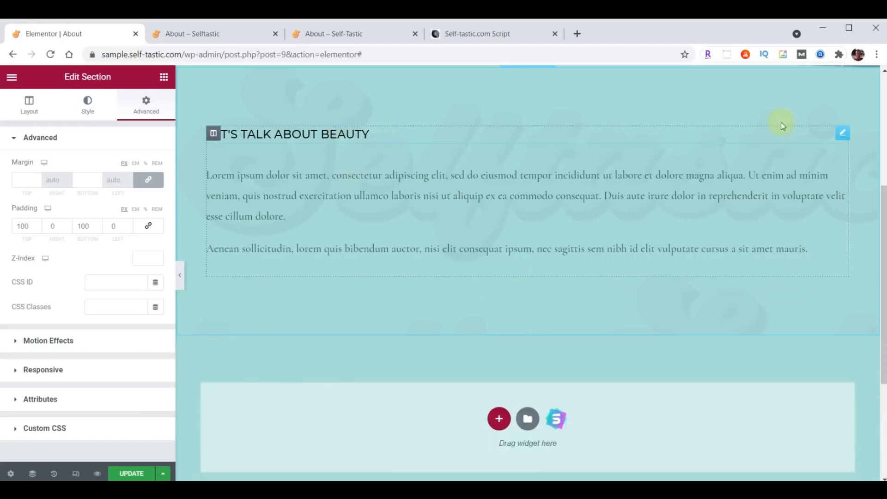
Change the teal section heading's title to 'About Me'
left_click(842, 136)
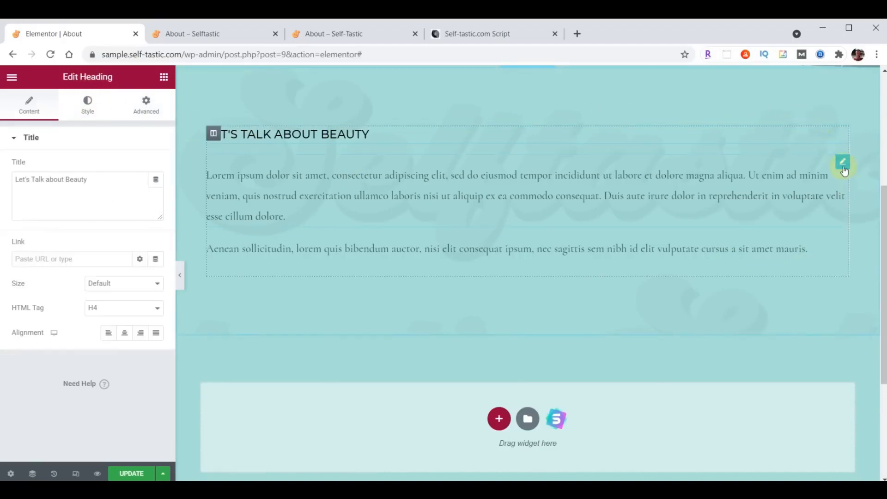
left_click(843, 163)
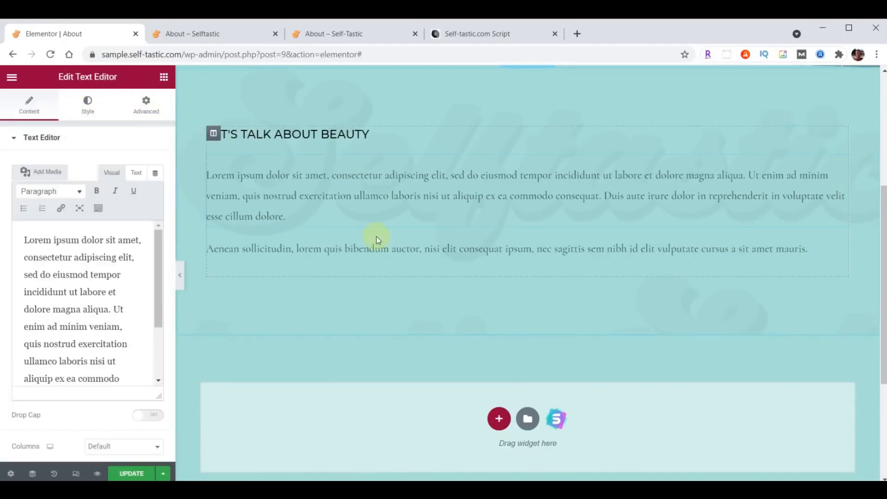
left_click(165, 77)
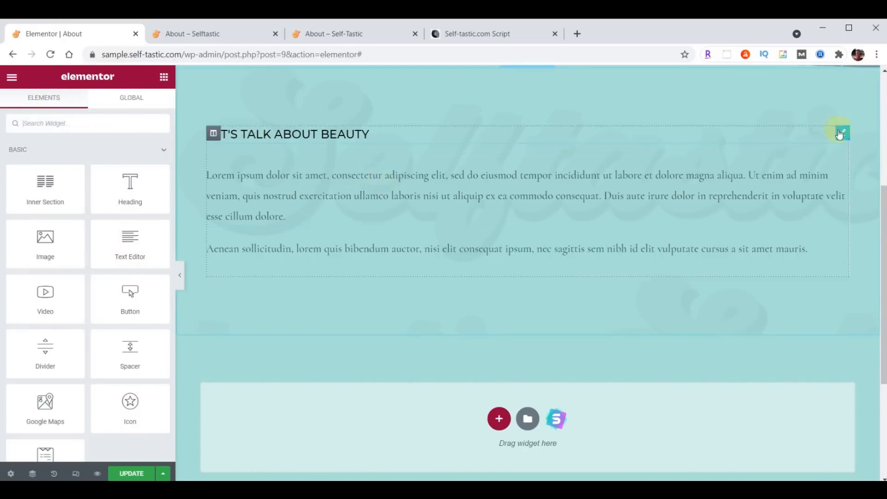
left_click(840, 135)
left_click(104, 180)
key("ctrl+a")
type("About Me")
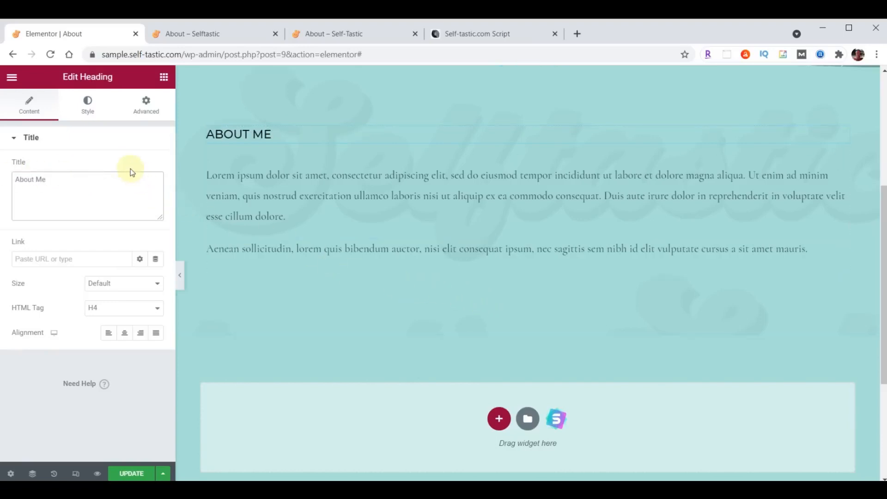
Set the heading's typography to Montserrat with weight 300
left_click(88, 105)
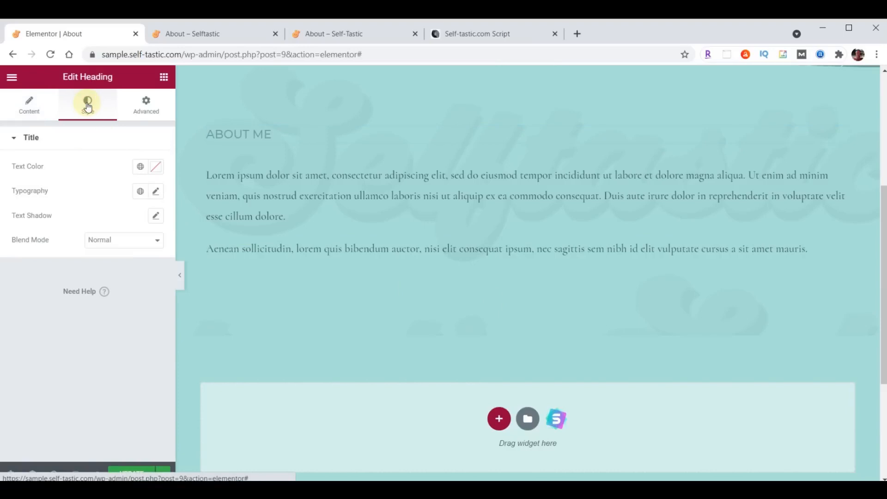
left_click(157, 191)
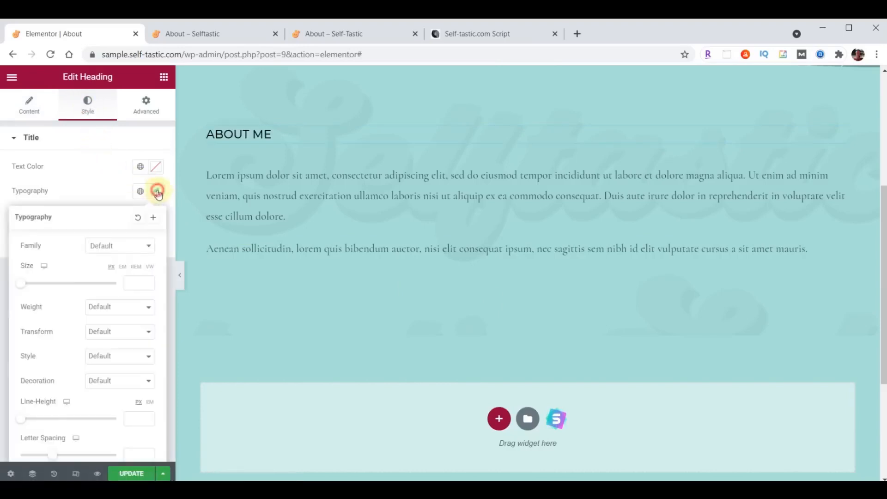
left_click(134, 247)
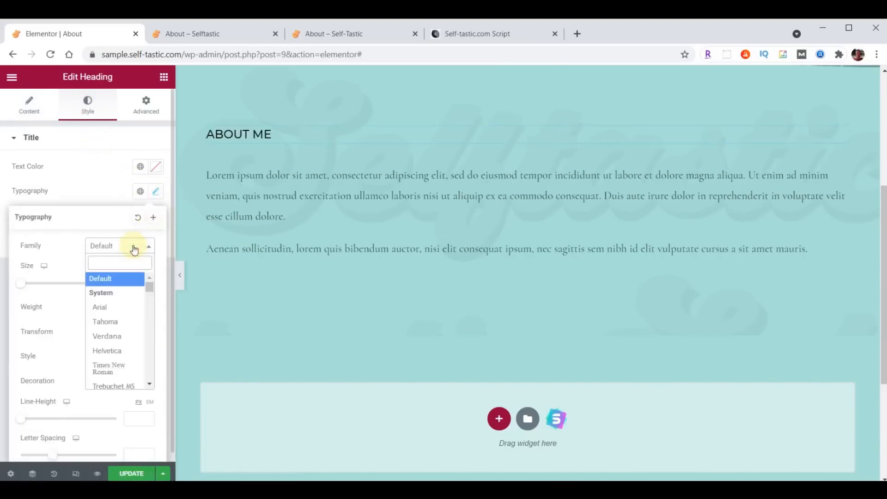
type("Montserrat")
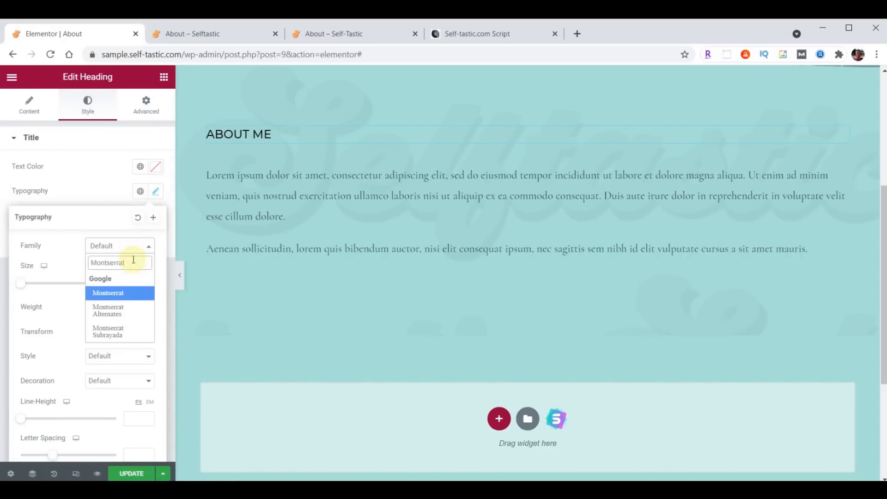
key("Return")
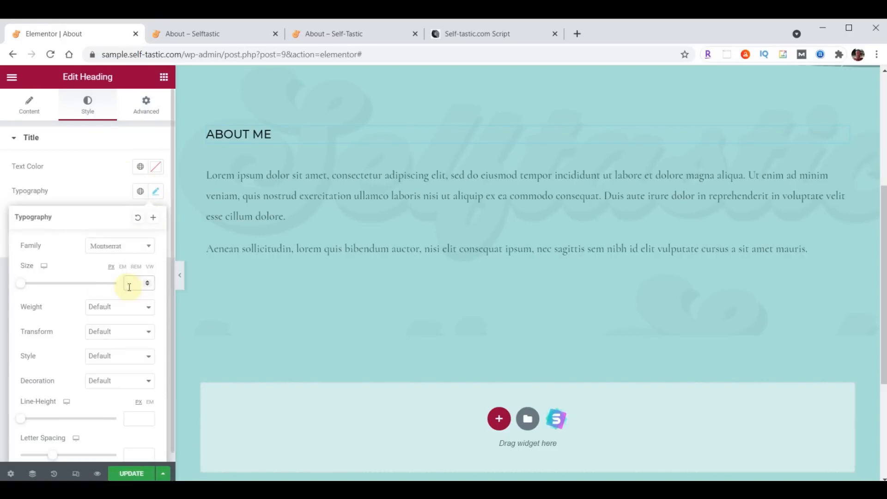
left_click(120, 308)
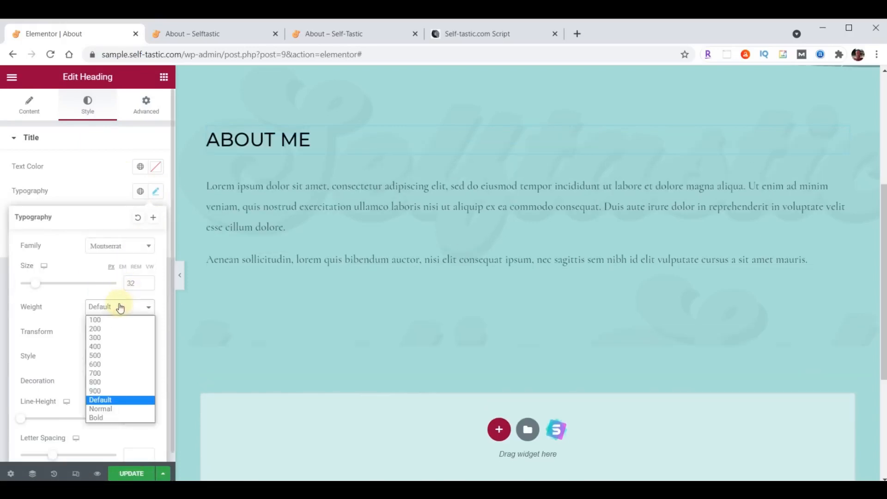
left_click(113, 338)
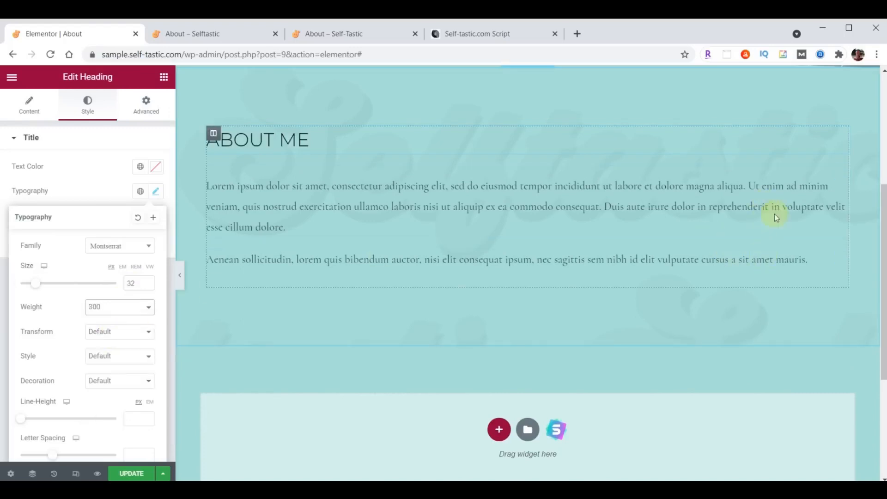
Delete the second lorem paragraph and check the remaining paragraph's text colour
right_click(844, 258)
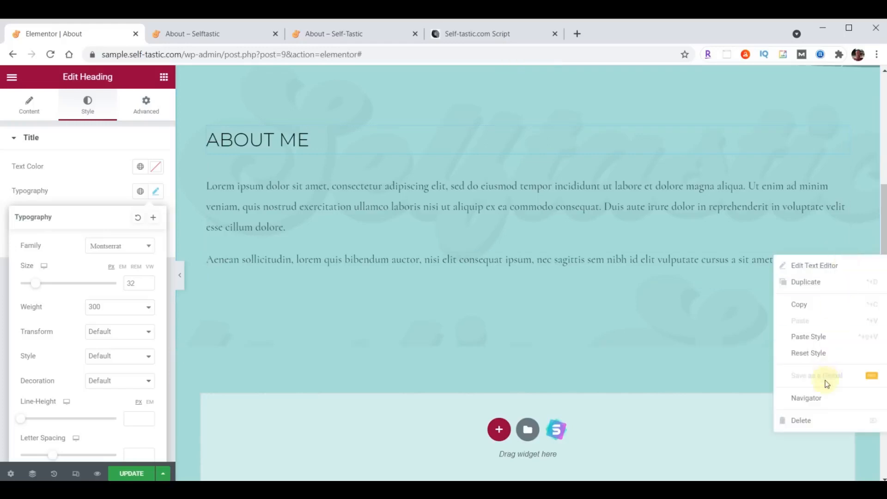
left_click(818, 417)
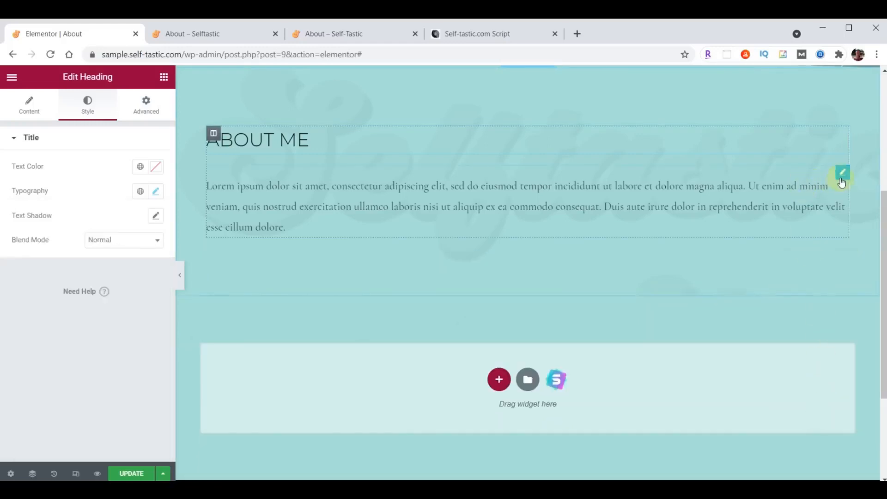
left_click(842, 178)
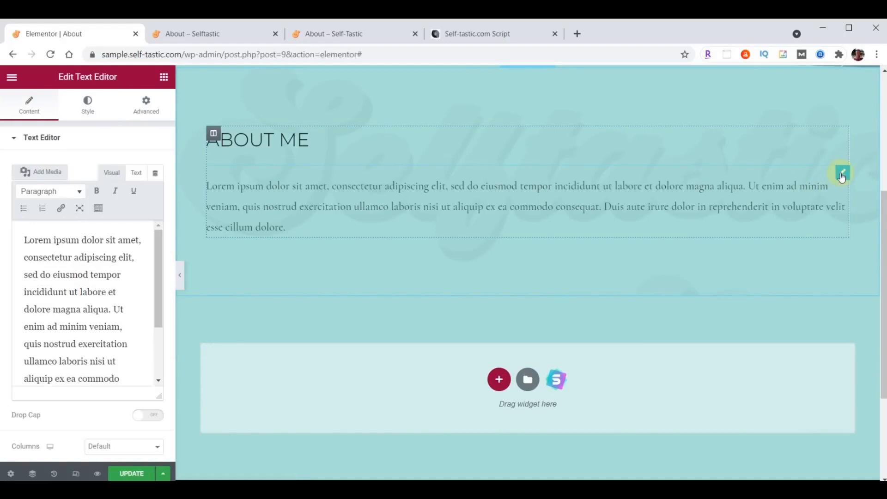
left_click(88, 102)
left_click(155, 191)
left_click(156, 192)
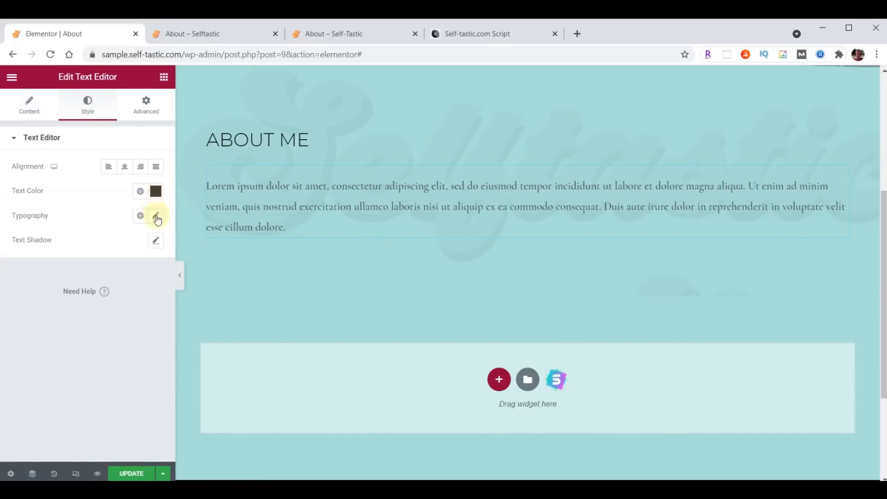
Set the paragraph's typography to Raleway, size 21, weight 400
left_click(156, 216)
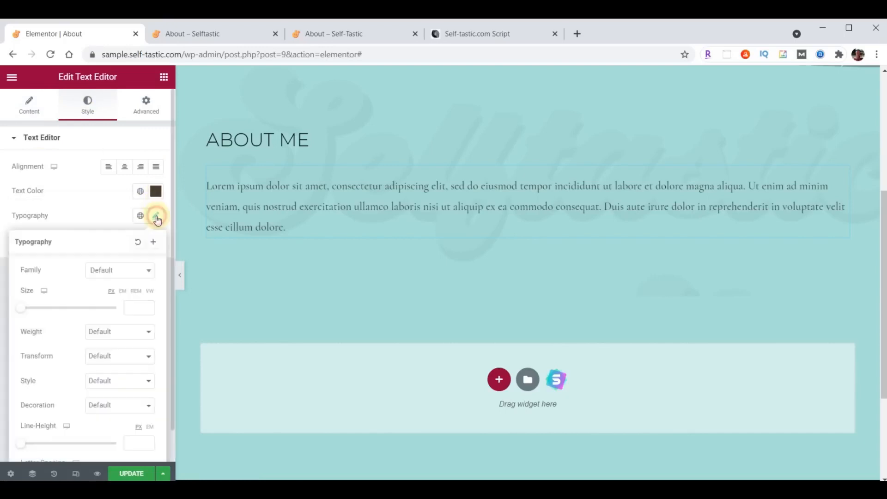
left_click(119, 270)
type("Raleway")
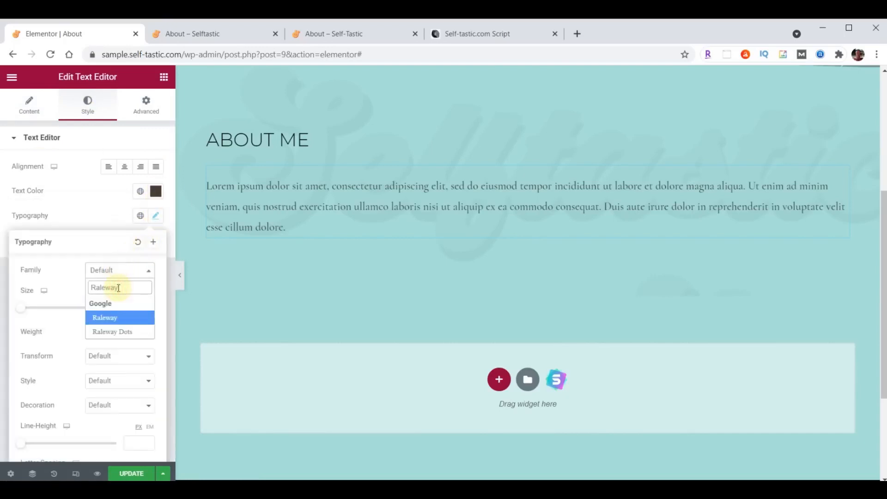
left_click(131, 307)
type("21")
left_click(111, 331)
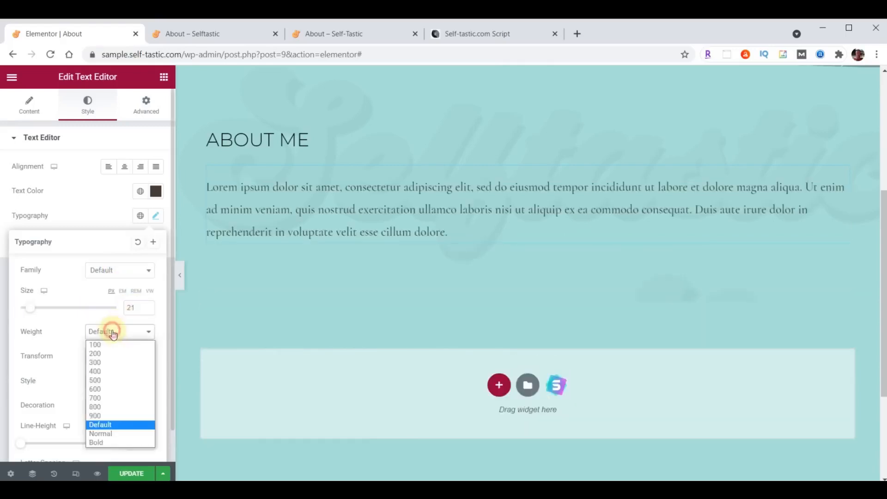
left_click(103, 372)
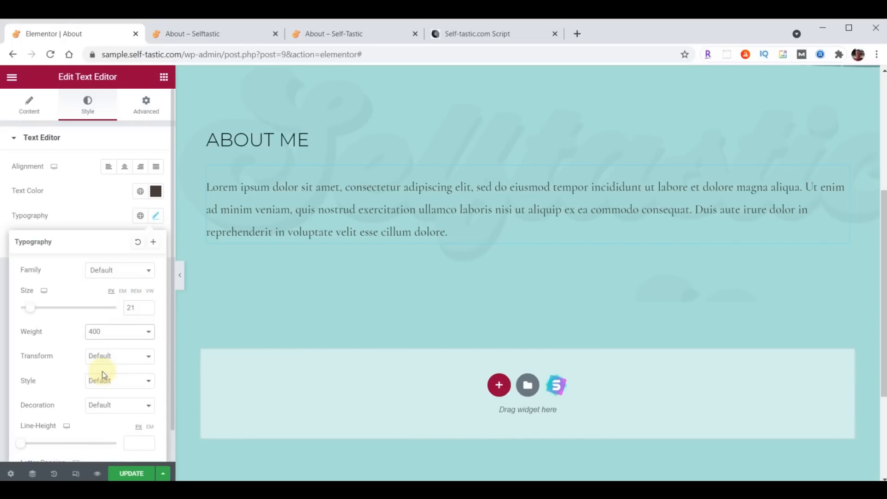
left_click(26, 114)
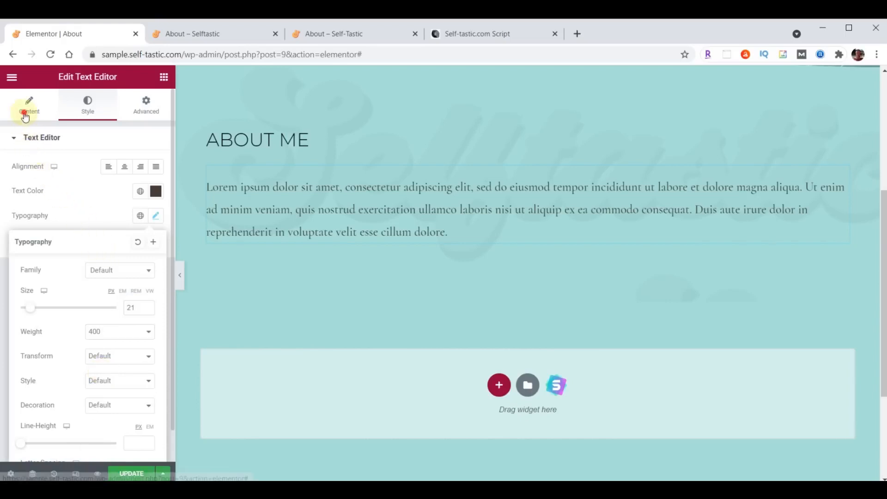
Replace the lorem ipsum placeholder with the pasted multi-paragraph blog bio
left_click(65, 270)
key("ctrl+a")
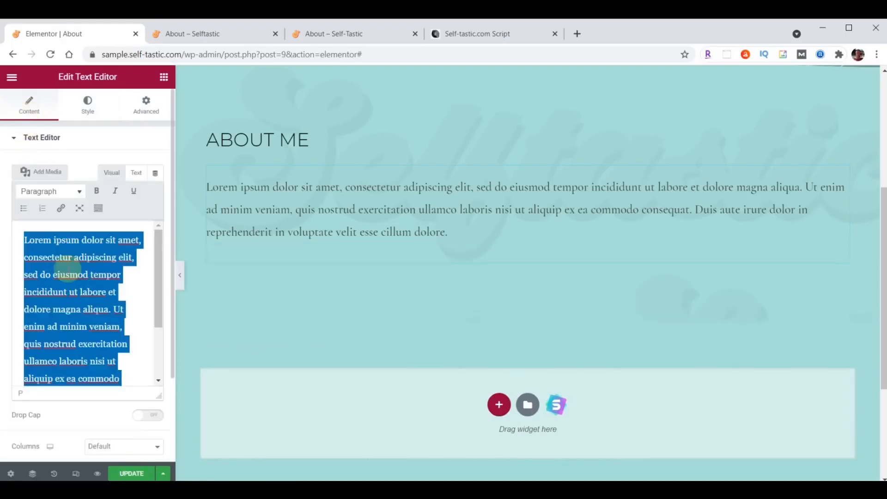
key("ctrl+v")
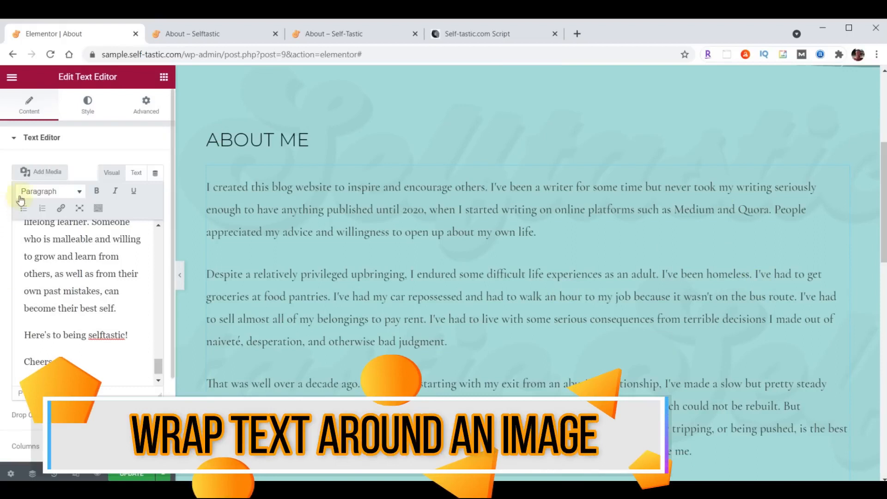
Upload about-bethany.jpg to the media library, then remove the copy inserted at the bio's end
left_click(48, 172)
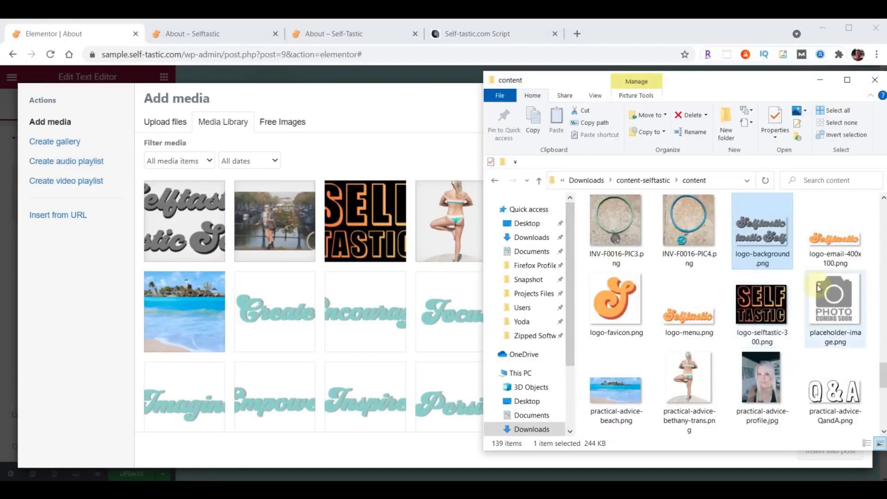
scroll(820, 288, "up", 15)
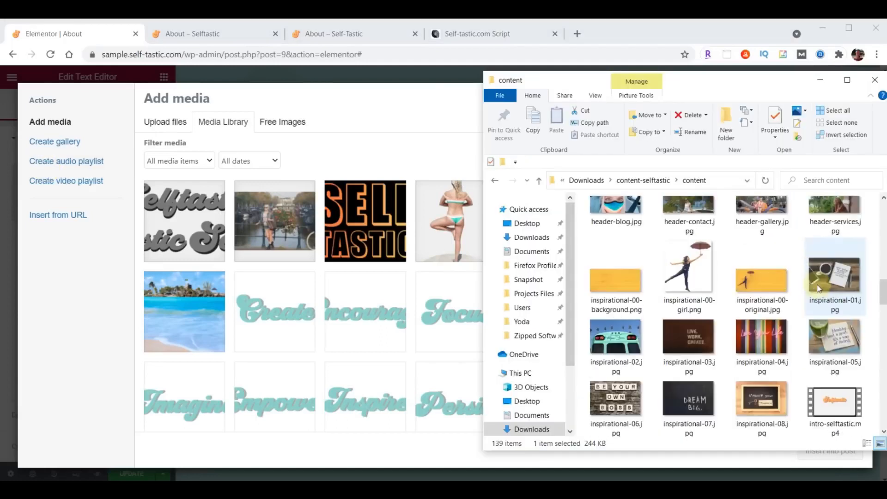
left_click_drag(613, 222, 332, 274)
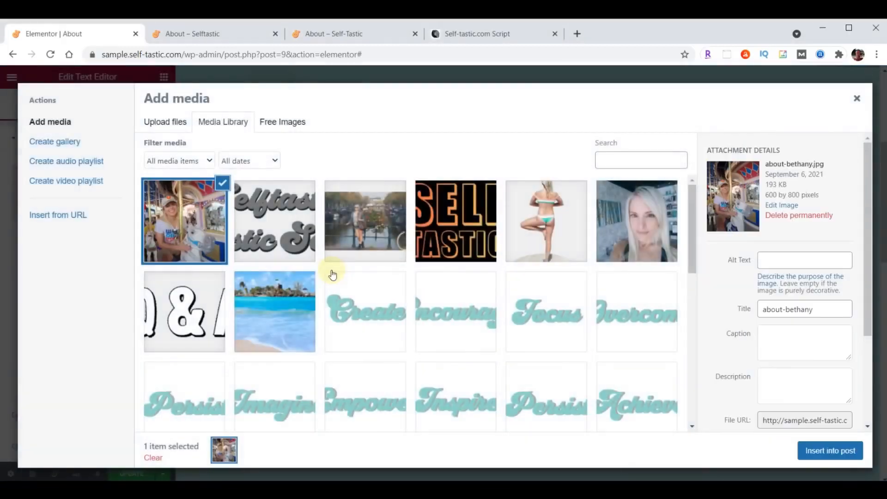
left_click(830, 452)
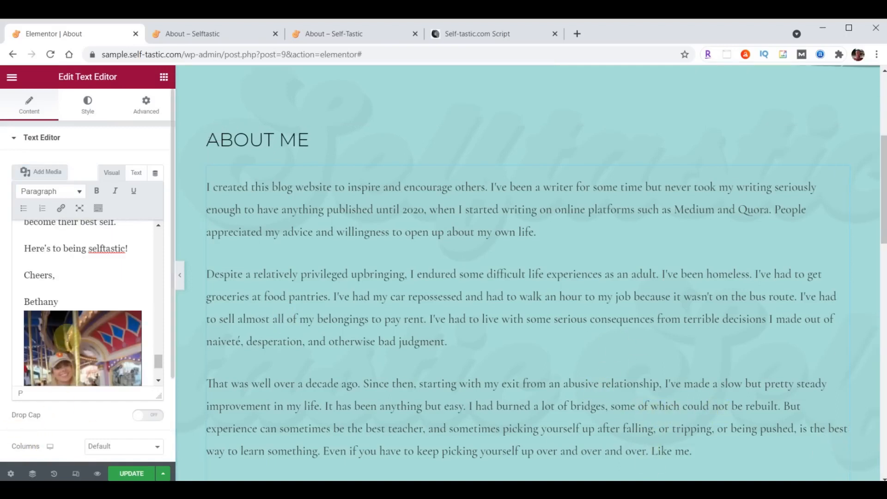
left_click(67, 337)
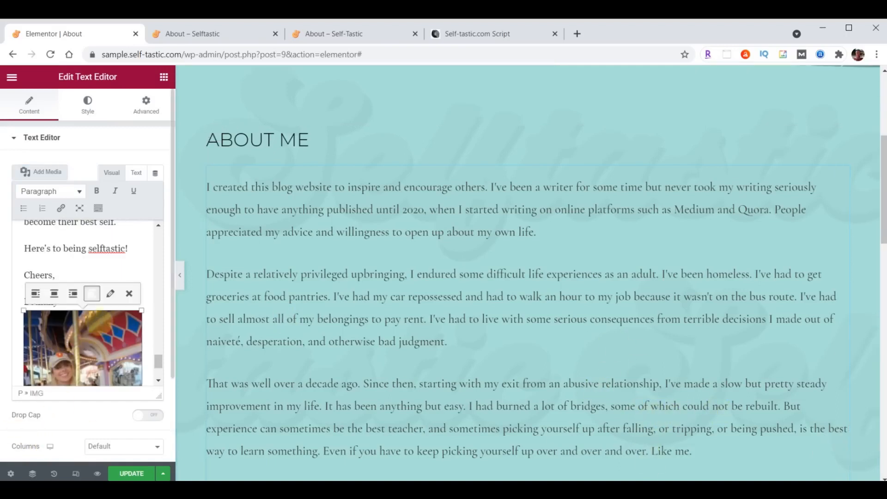
left_click(132, 294)
scroll(57, 332, "up", 5)
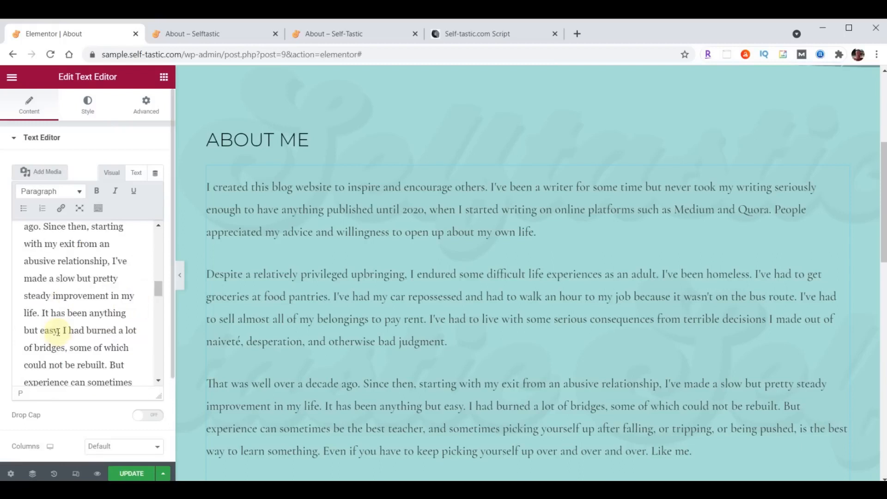
scroll(58, 331, "up", 10)
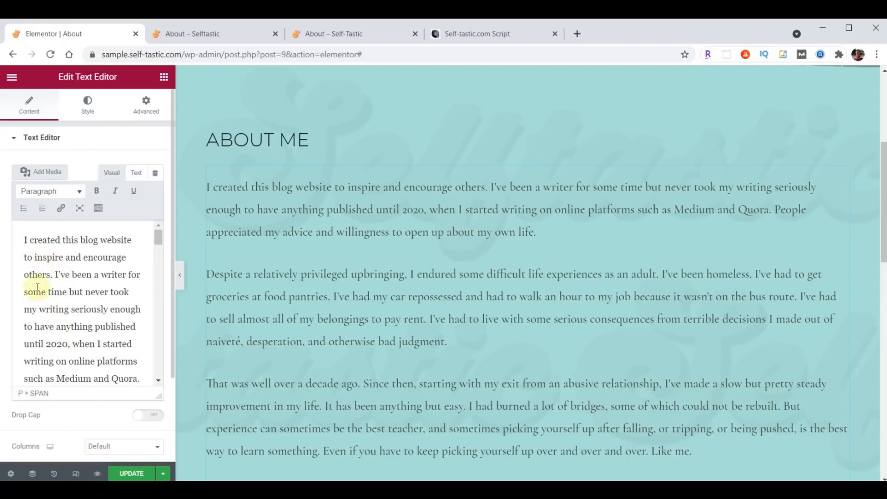
Insert the about-bethany.jpg photo from the media library into the About Me bio
left_click(44, 173)
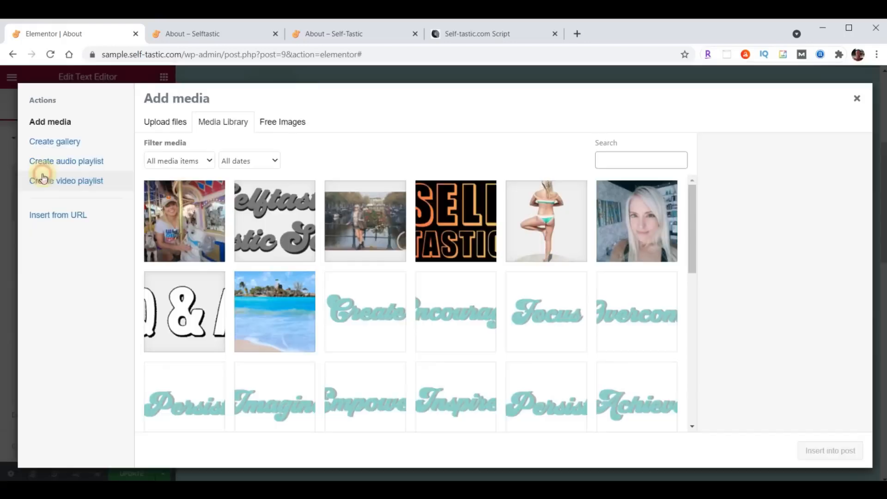
left_click(184, 206)
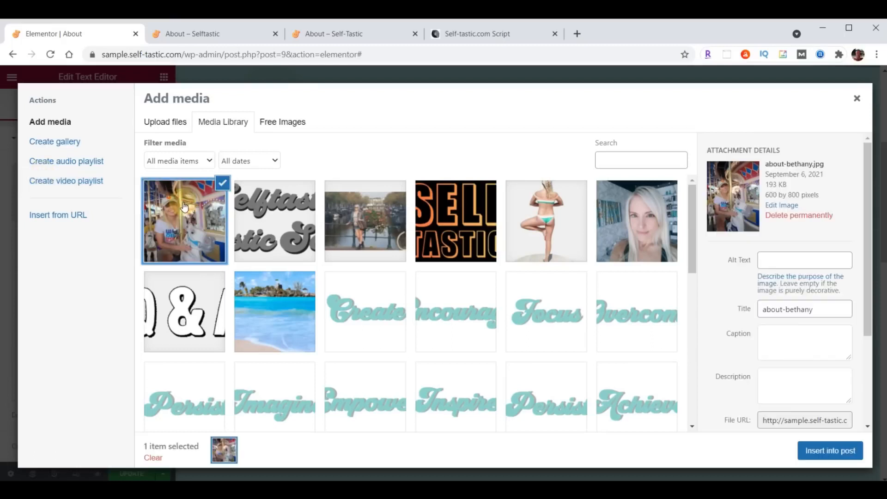
left_click(830, 451)
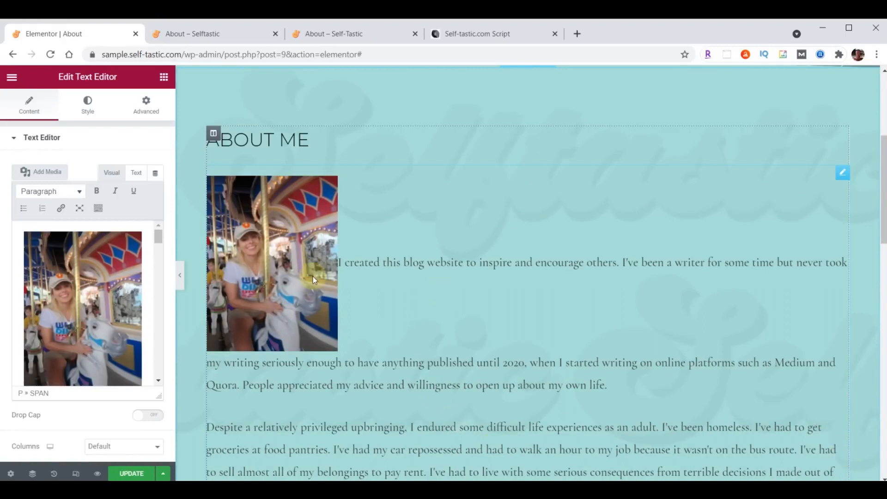
Align the photo right and set it to Full Size 600 × 800 with no link
left_click(77, 289)
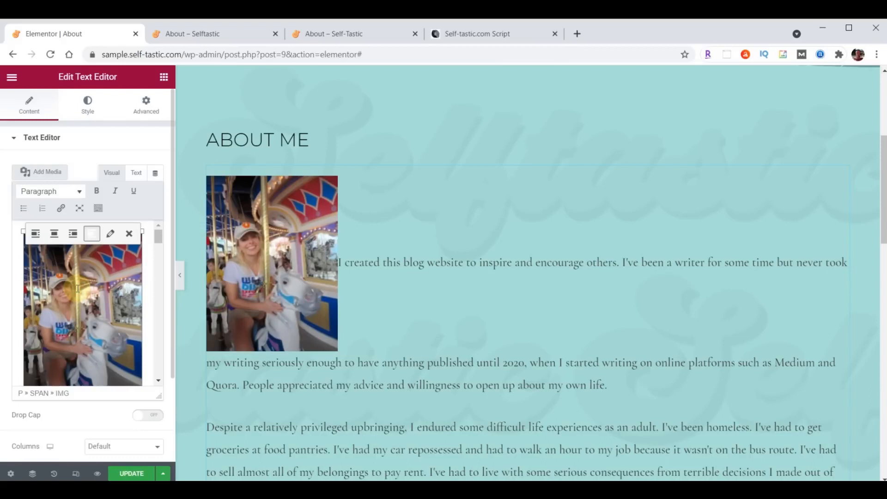
left_click(73, 234)
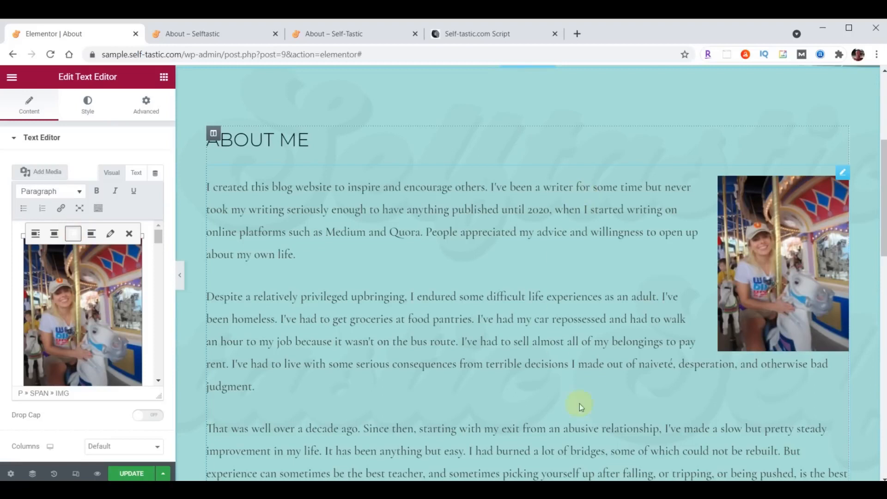
left_click(111, 234)
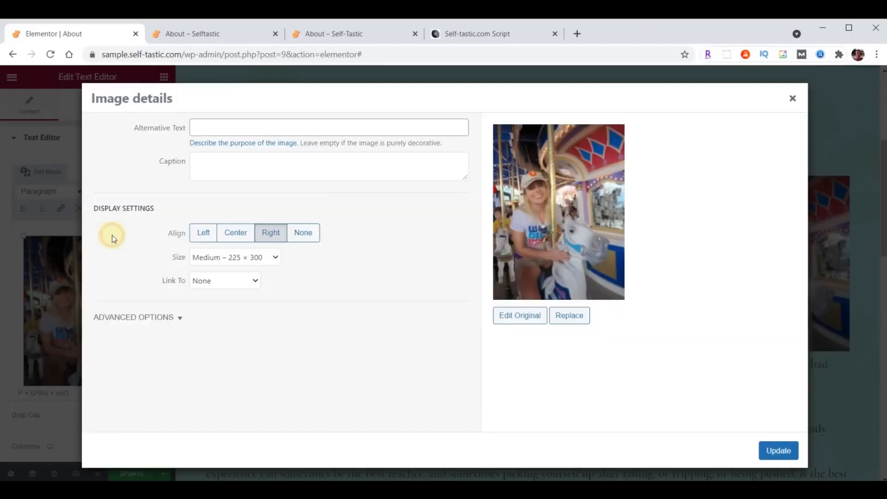
left_click(276, 259)
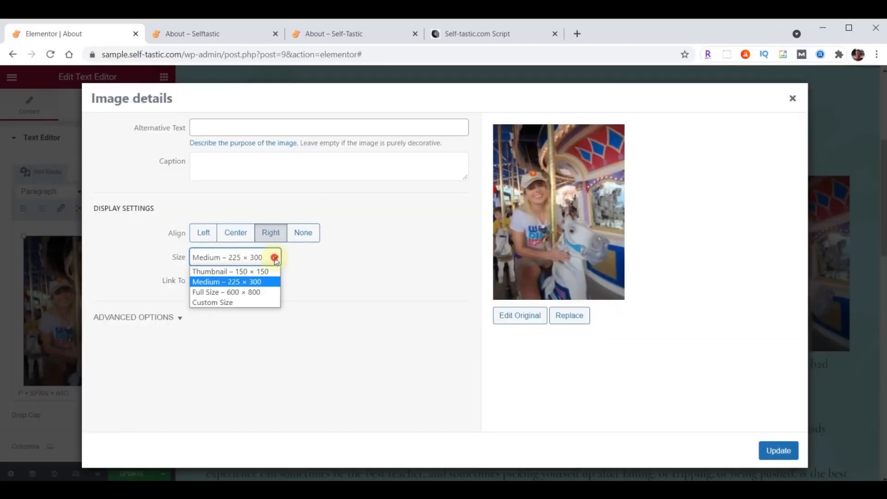
left_click(208, 292)
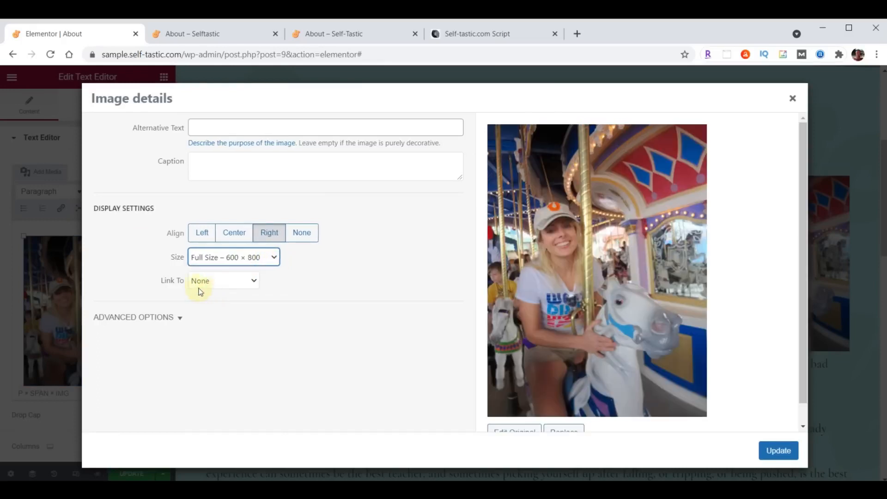
left_click(204, 282)
left_click(200, 281)
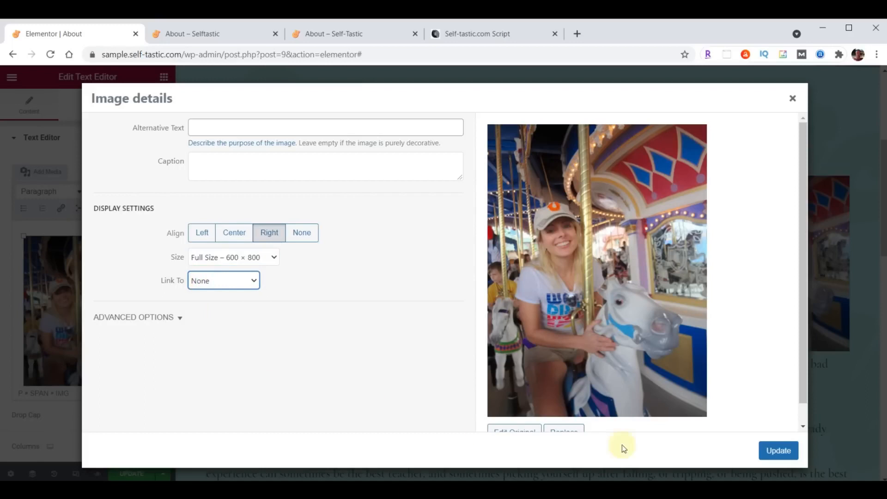
left_click(786, 461)
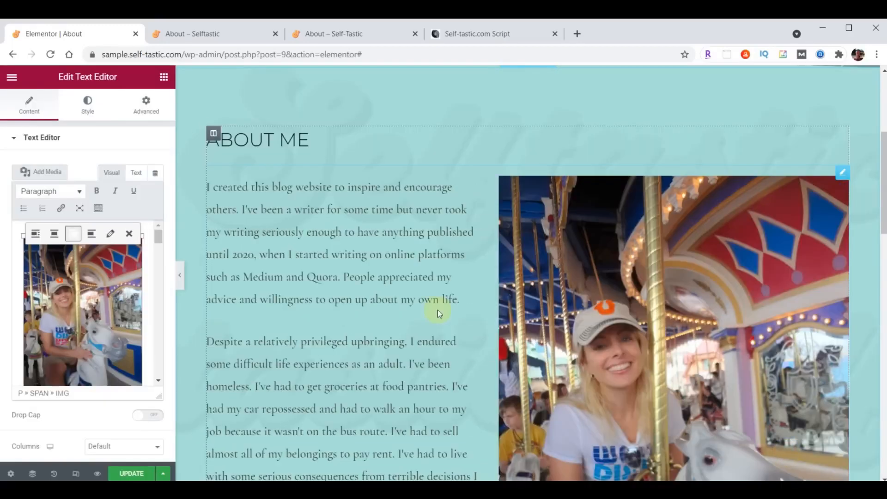
Save the page with UPDATE and switch to the live About tab
scroll(437, 311, "down", 3)
scroll(437, 311, "down", 7)
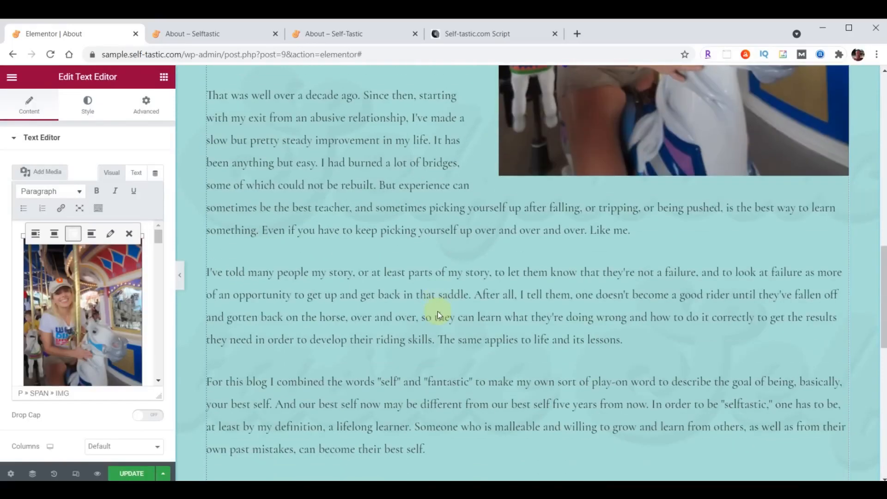
left_click(127, 475)
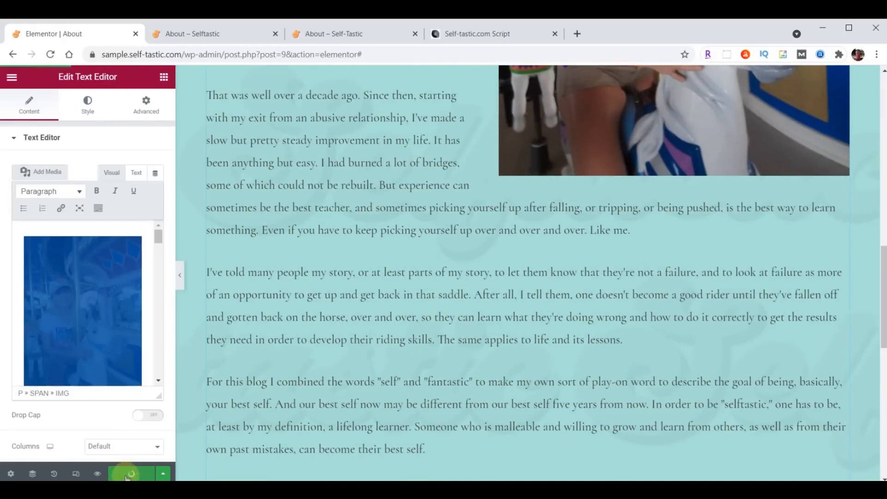
left_click(204, 34)
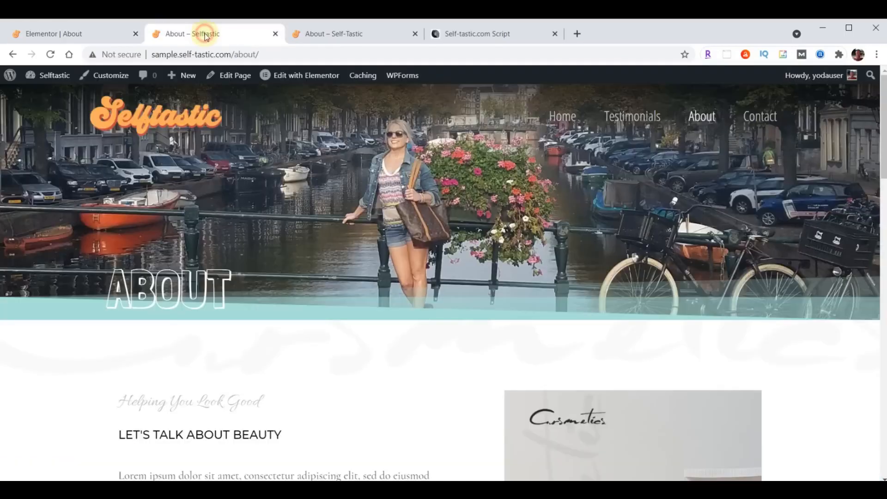
Reload the live About page and scroll through to confirm the wrapped photo
left_click(51, 55)
scroll(434, 277, "down", 15)
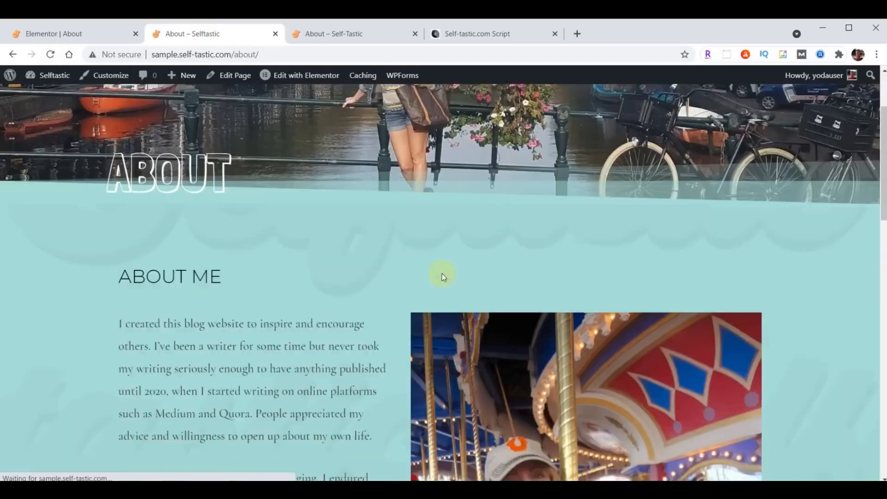
scroll(420, 284, "down", 8)
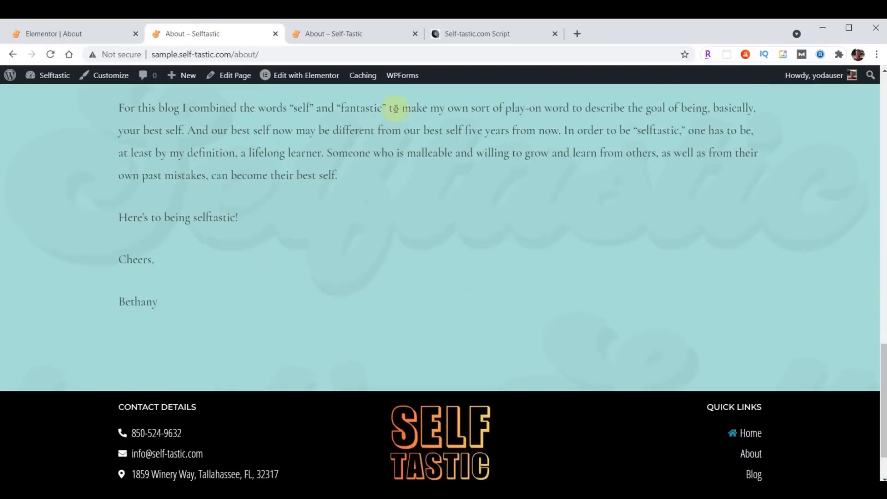
Compare against the Self-Tastic reference Words of Wisdom section, then return to the Elementor editor
left_click(356, 33)
scroll(531, 305, "down", 20)
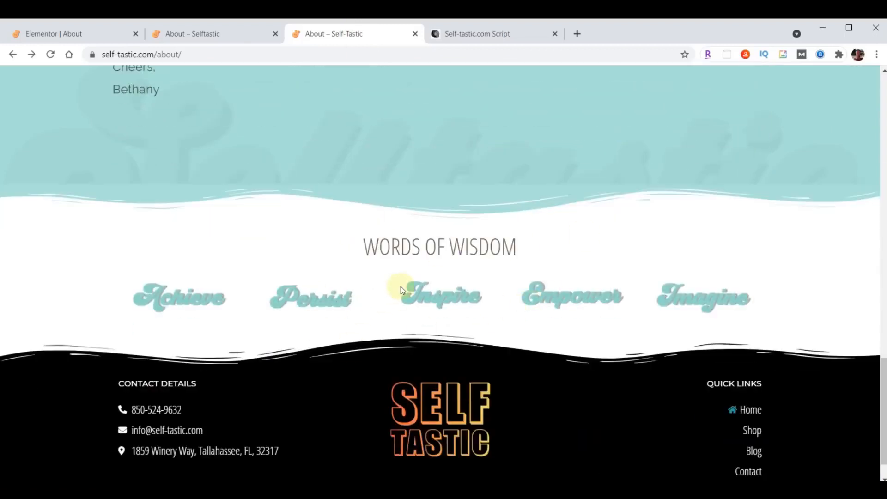
left_click(62, 35)
scroll(548, 253, "down", 8)
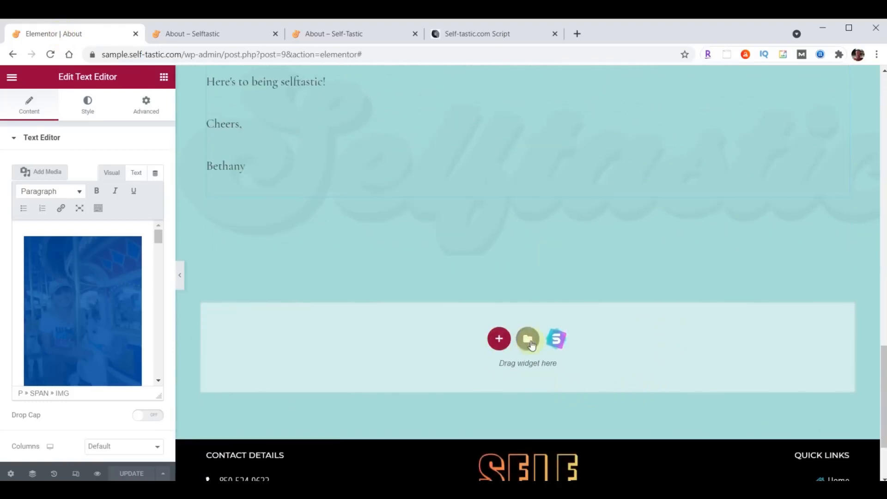
Insert the saved 'Selftastic - Words of Wisdom' template section below the bio
left_click(525, 341)
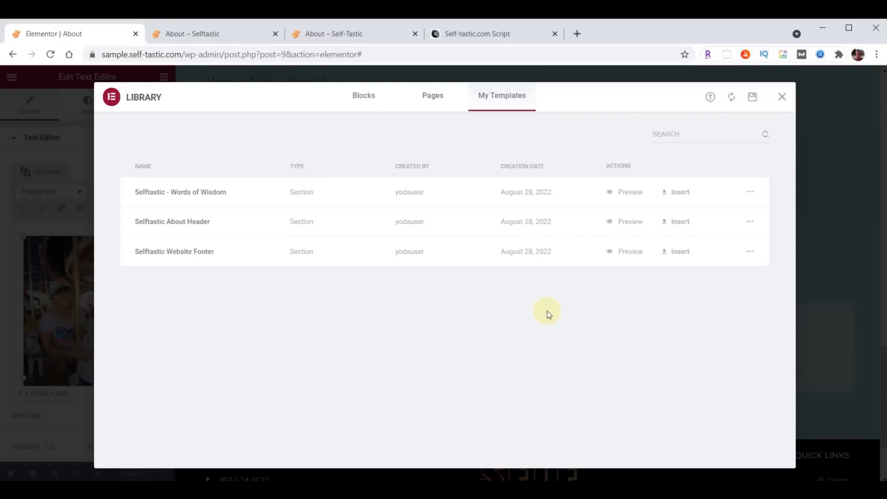
left_click(679, 194)
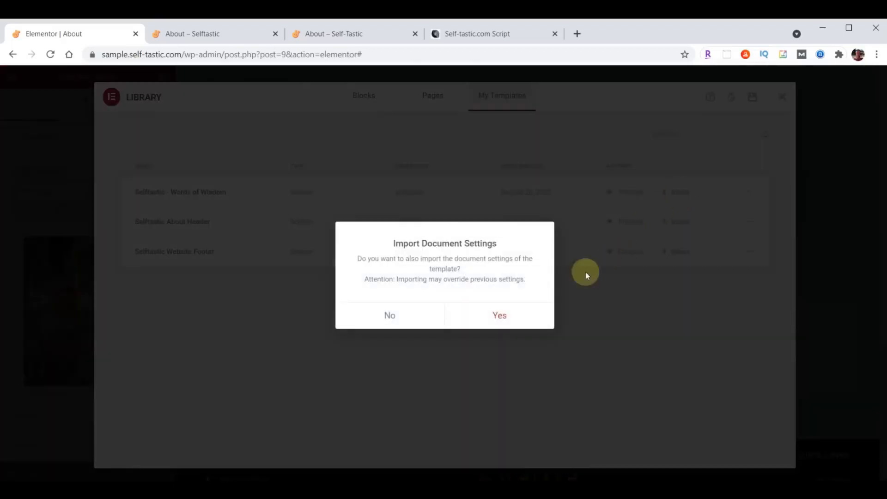
left_click(394, 316)
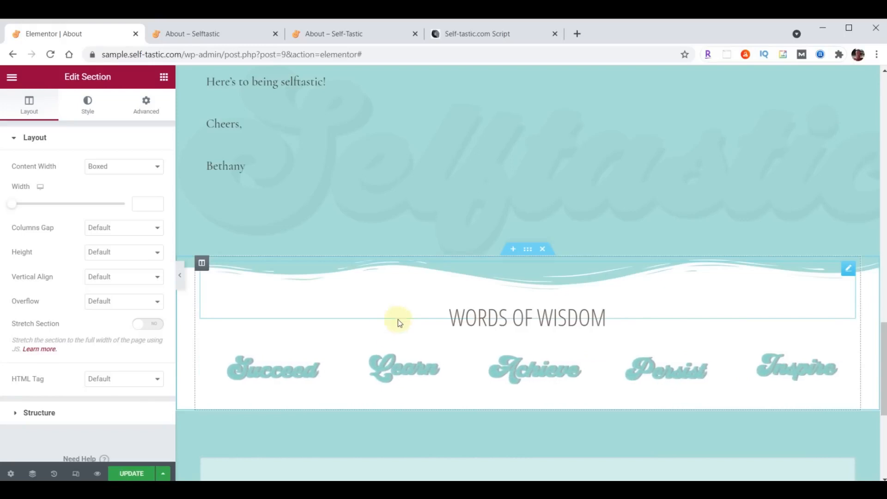
Save the page, reload the live About page to check it, and return to the editor
left_click(131, 473)
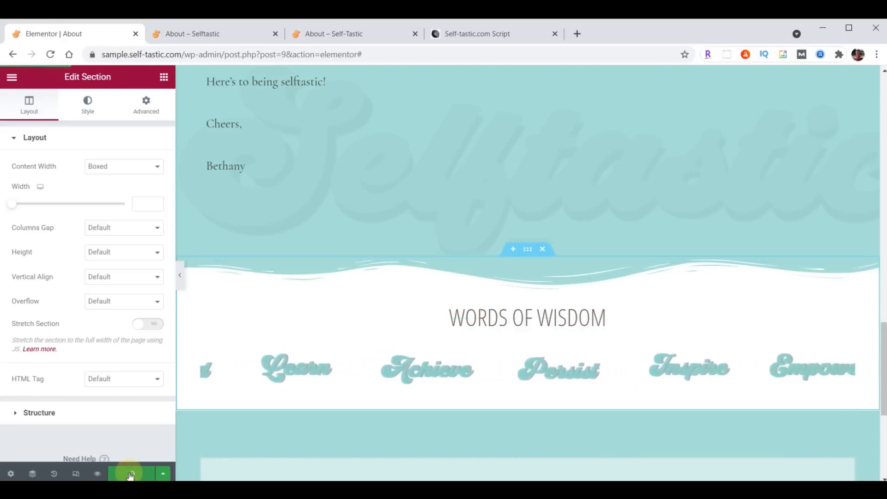
left_click(217, 39)
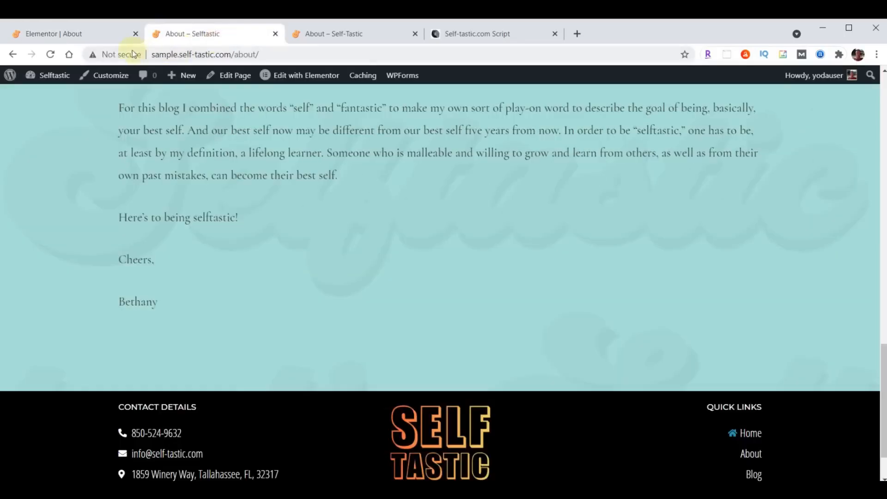
left_click(51, 54)
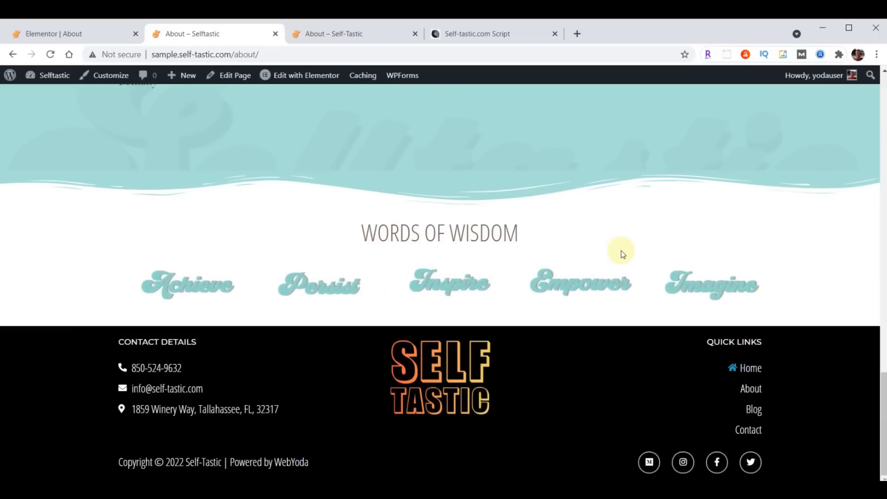
left_click(48, 35)
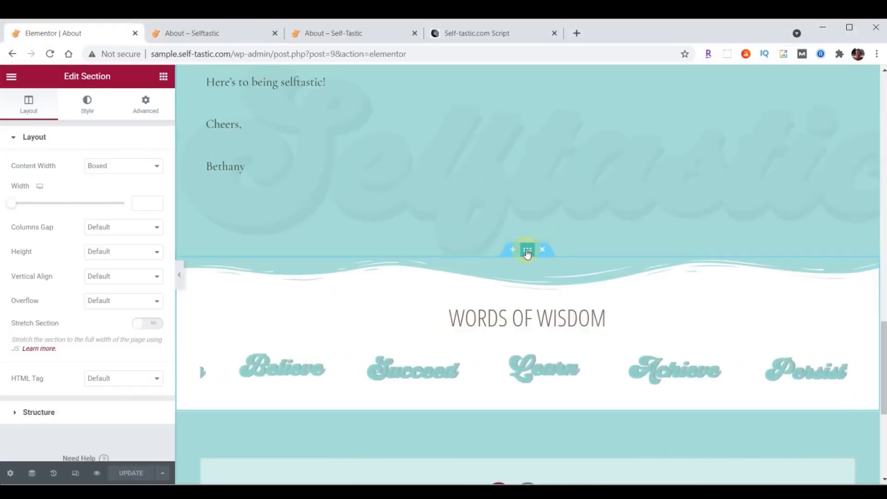
Give the section a bottom Waves Brush shape divider in #000000 with height 60
left_click(88, 106)
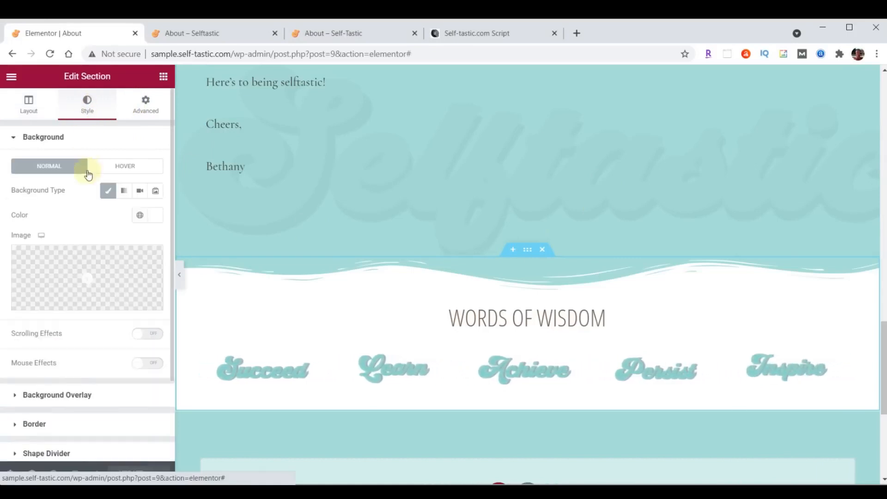
scroll(88, 170, "down", 2)
left_click(34, 352)
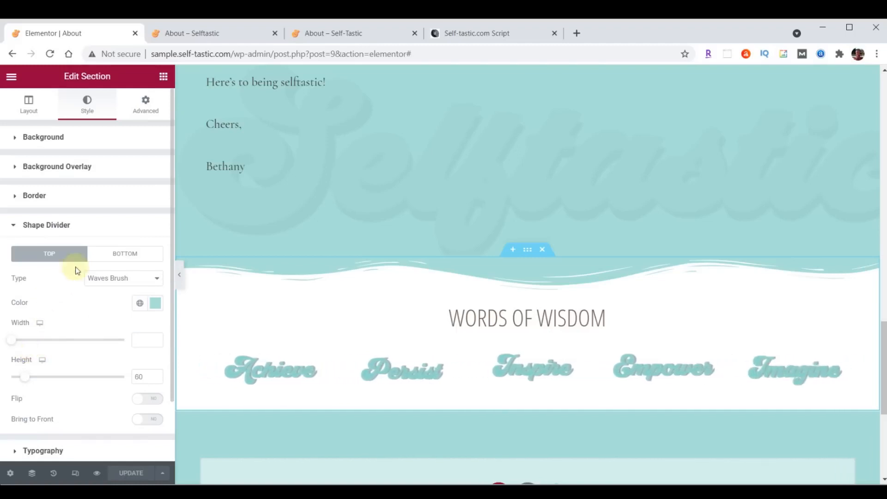
left_click(114, 260)
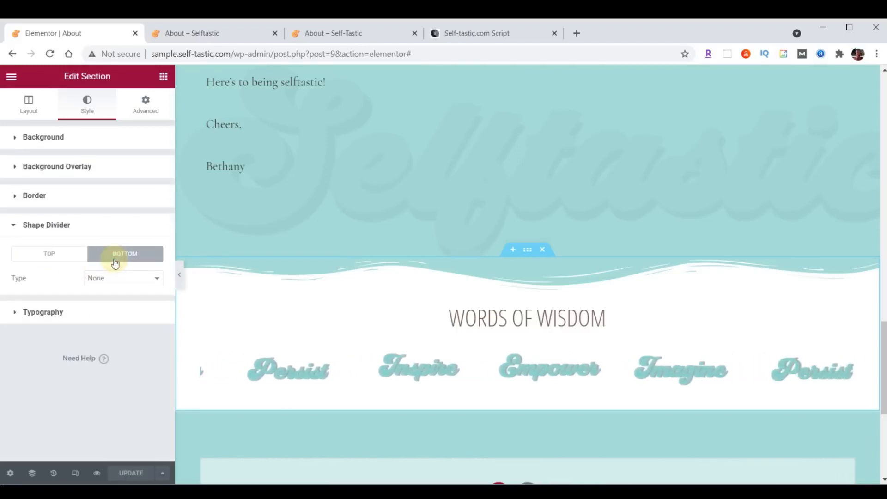
left_click(118, 283)
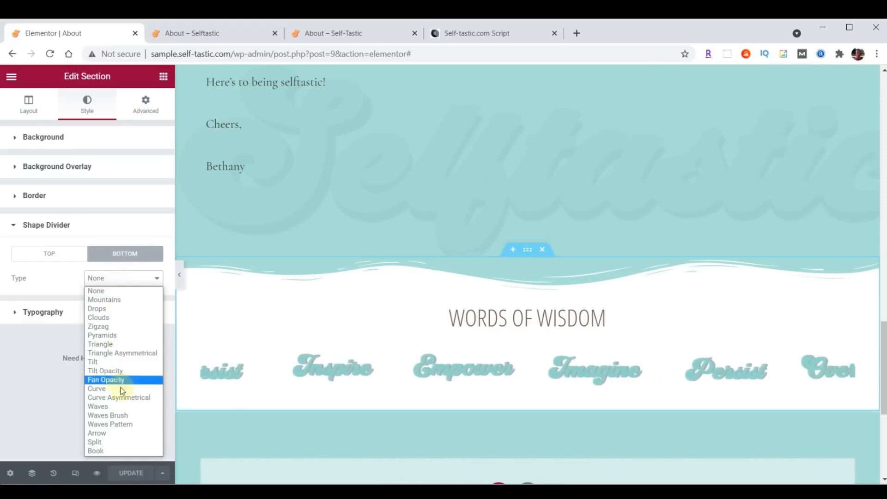
left_click(120, 416)
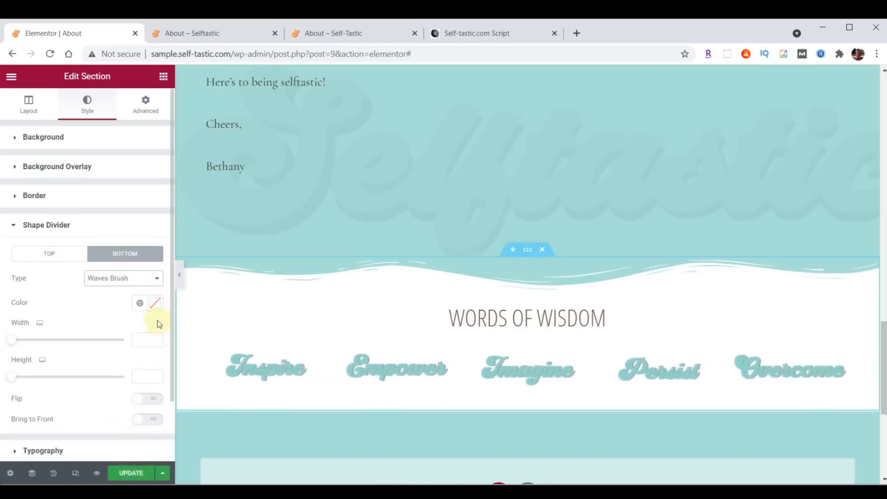
left_click(155, 303)
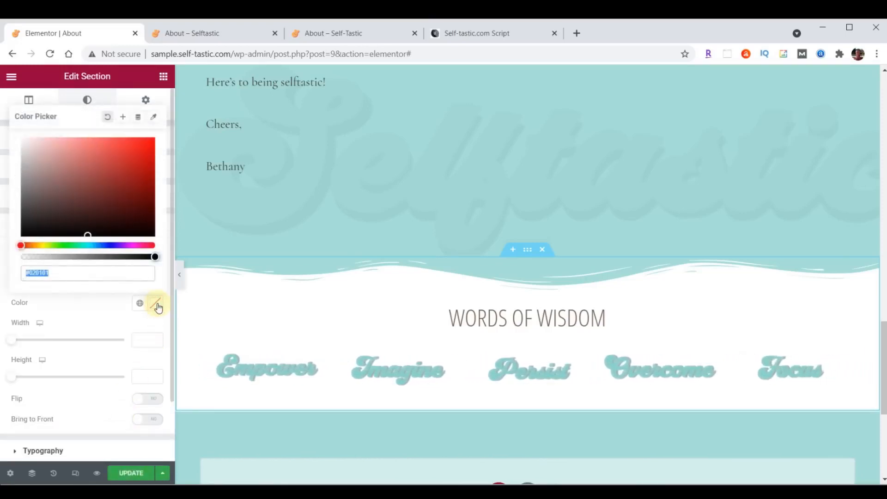
type("#000000")
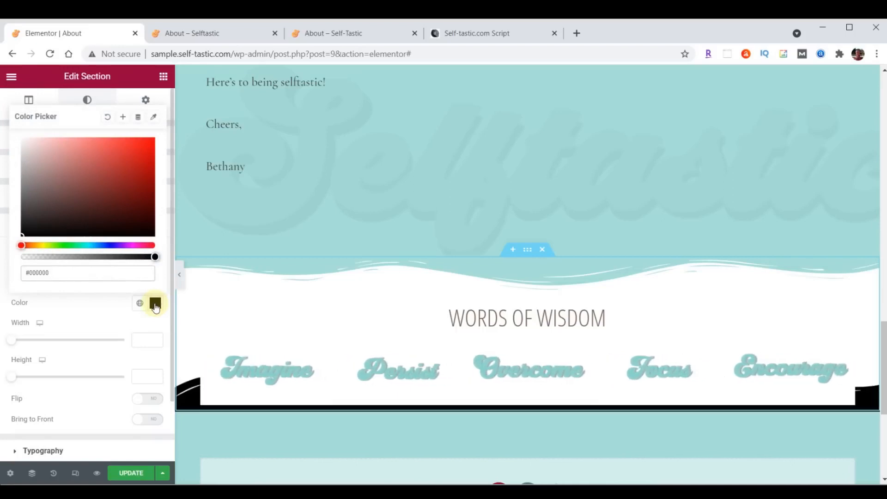
left_click(155, 305)
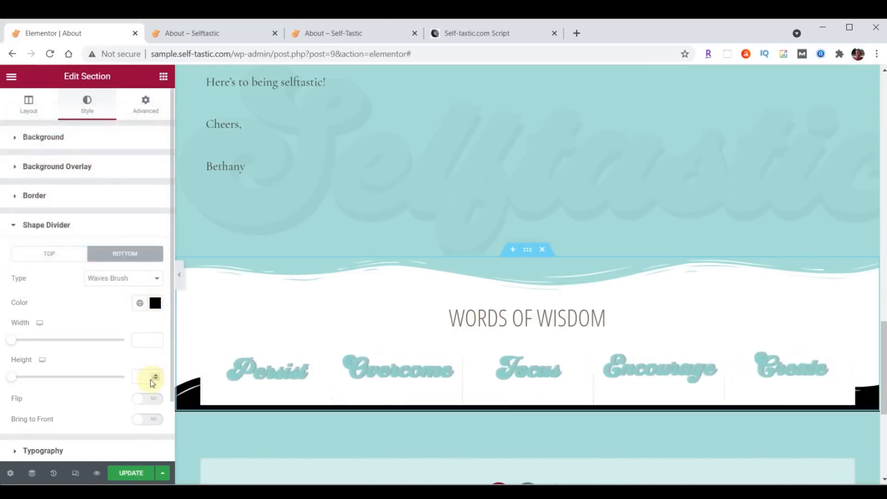
type("60")
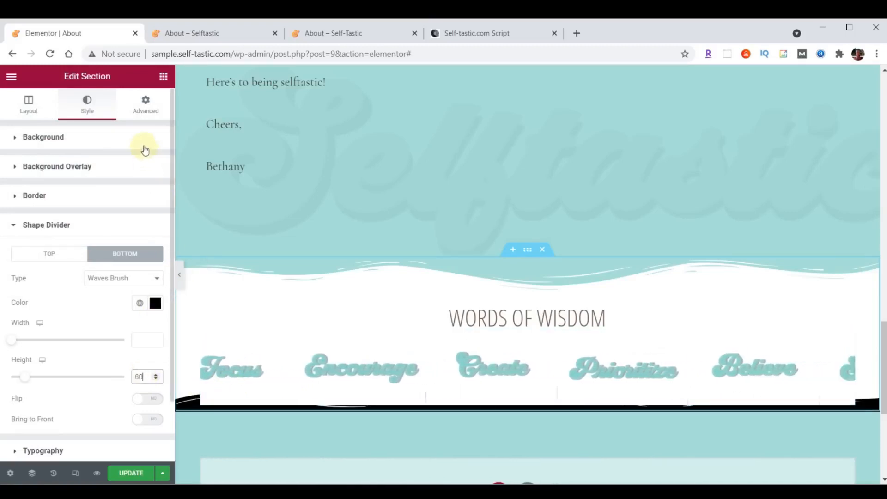
Unlink the section padding, set bottom padding to 80, and save the page
left_click(146, 111)
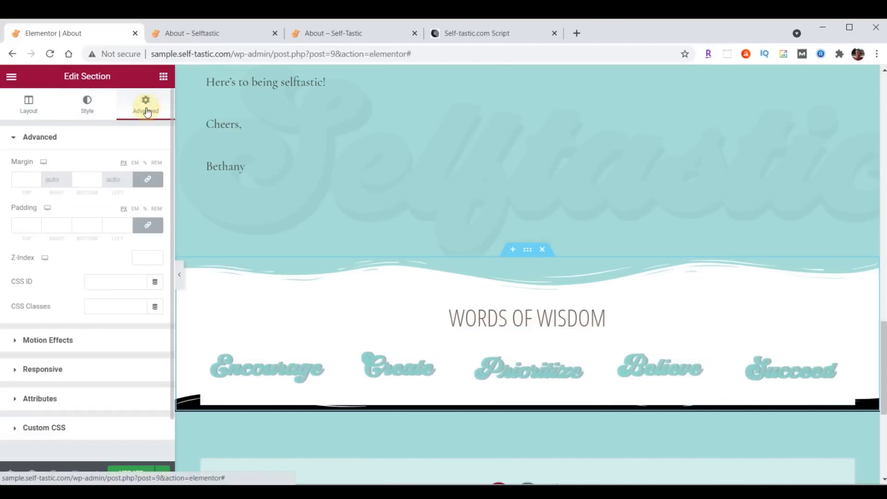
left_click(148, 225)
left_click(83, 226)
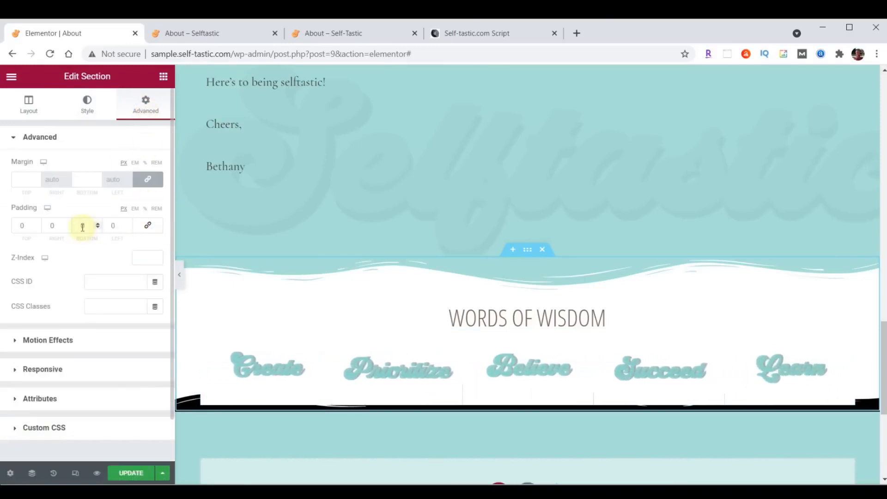
type("80")
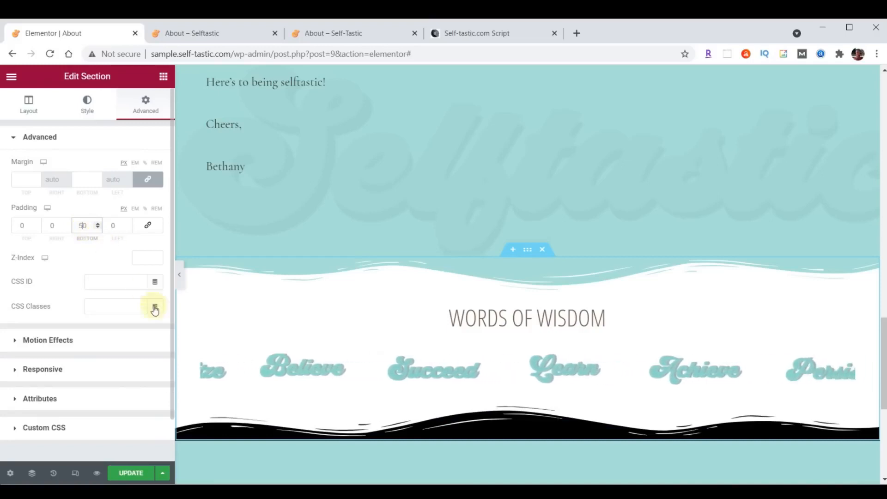
left_click(138, 474)
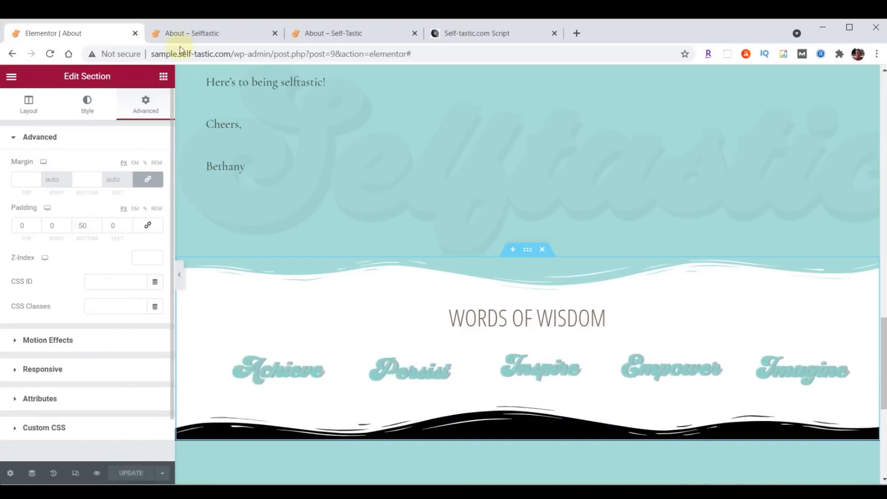
left_click(200, 28)
After checking the live divider, set the About Me bio text's font family to Raleway and save
left_click(51, 54)
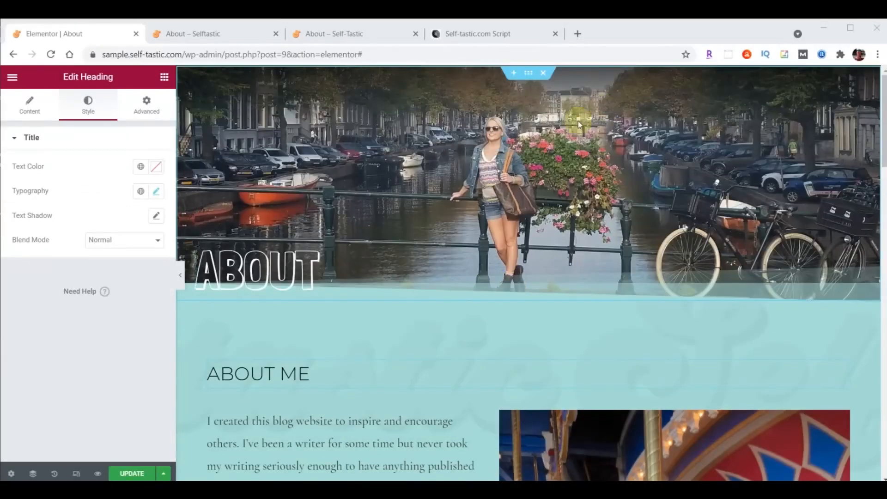
scroll(519, 185, "down", 4)
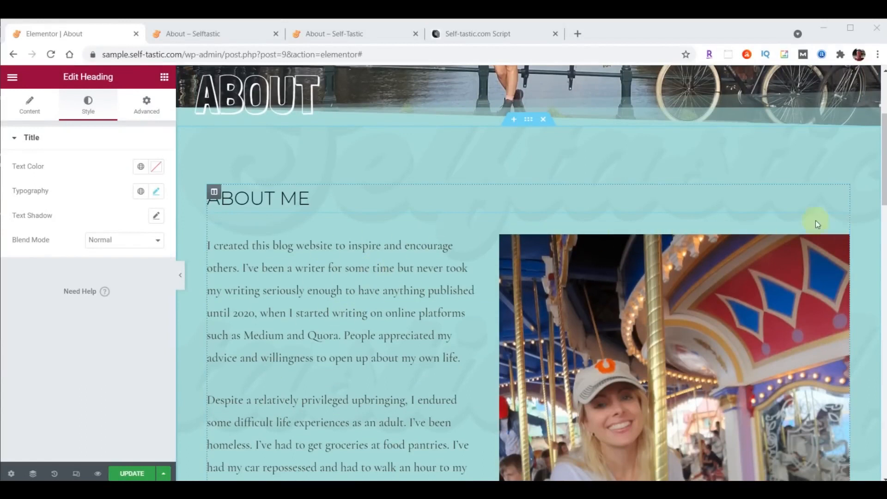
left_click(843, 231)
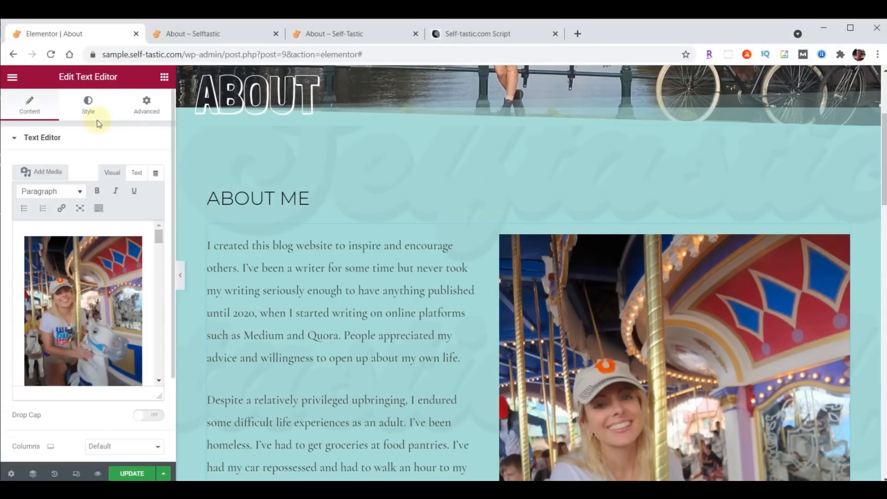
left_click(90, 104)
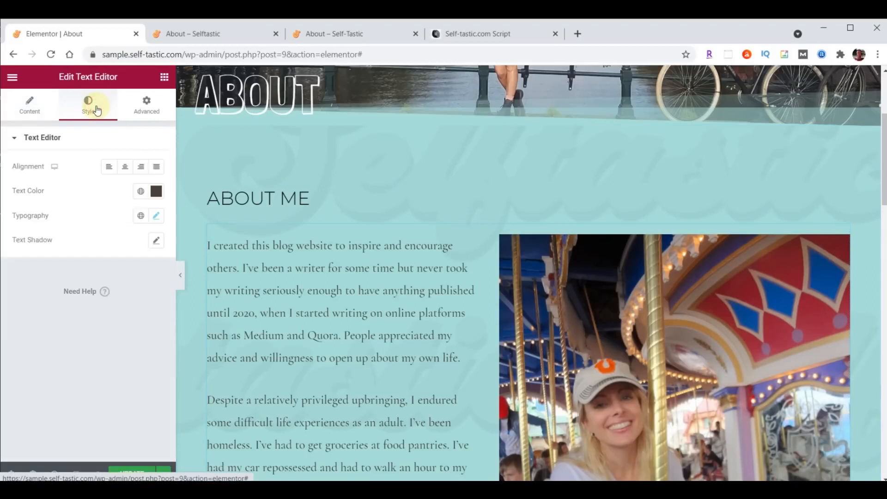
left_click(156, 217)
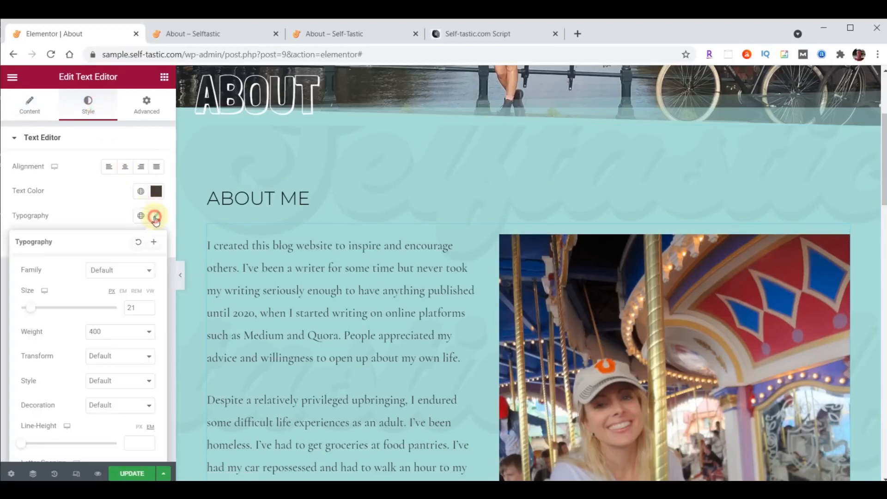
left_click(123, 271)
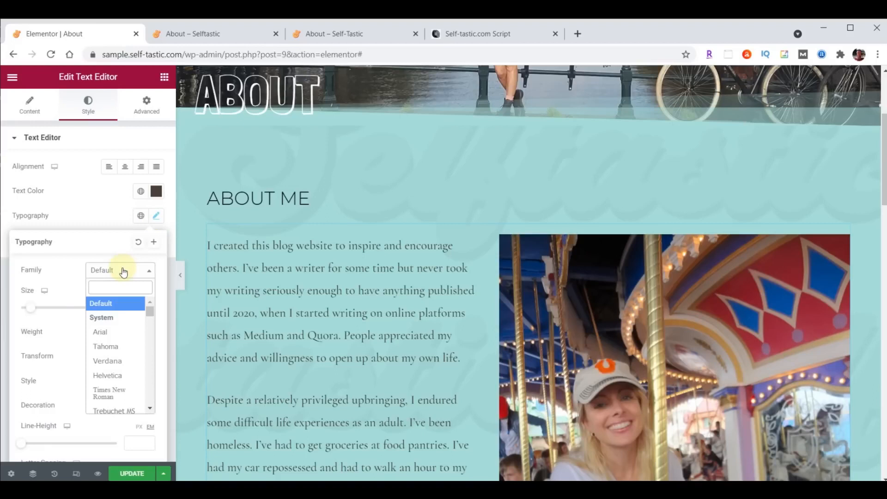
type("ral")
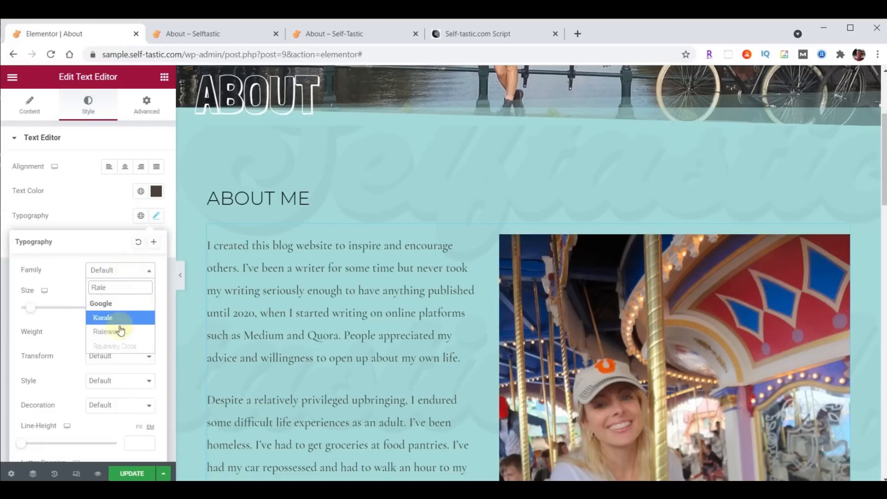
left_click(110, 332)
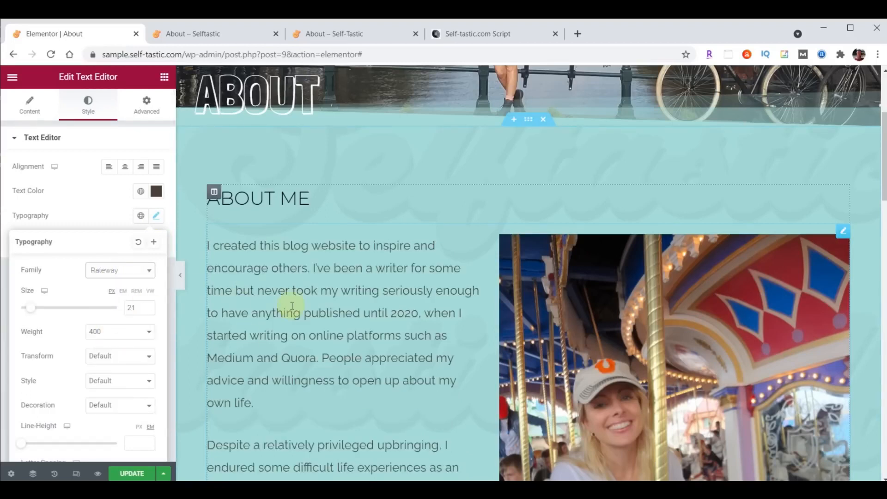
left_click(125, 474)
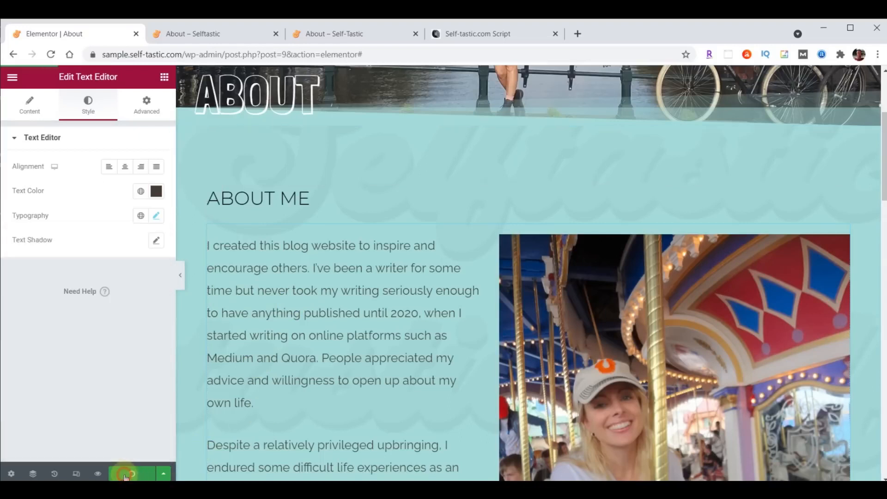
Check the Raleway bio on the live page, then exit Elementor to the WordPress dashboard
left_click(193, 37)
scroll(440, 304, "down", 10)
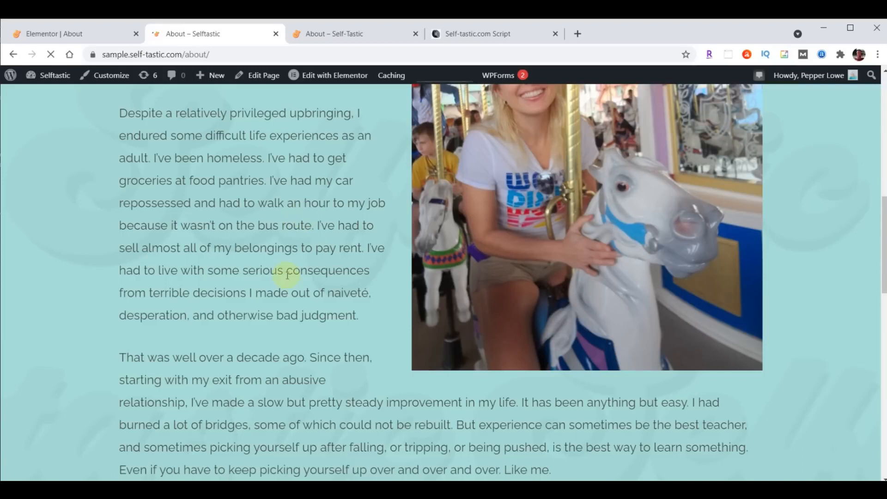
left_click(64, 36)
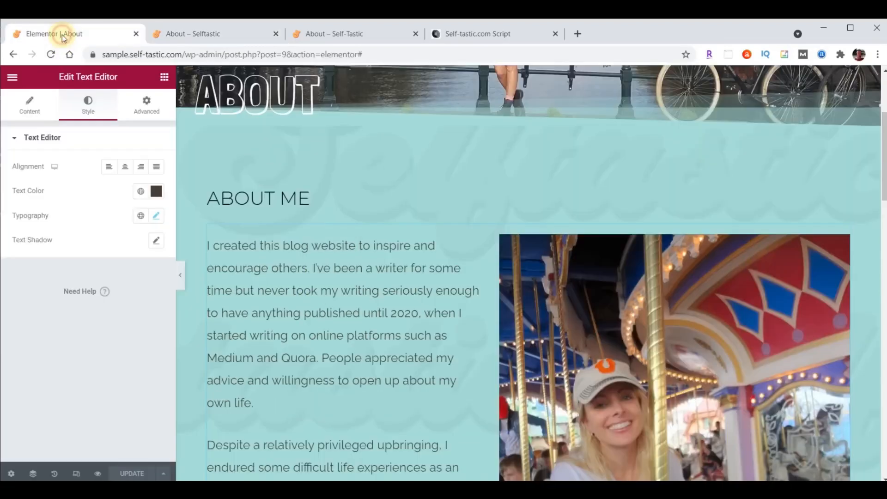
left_click(12, 77)
left_click(58, 280)
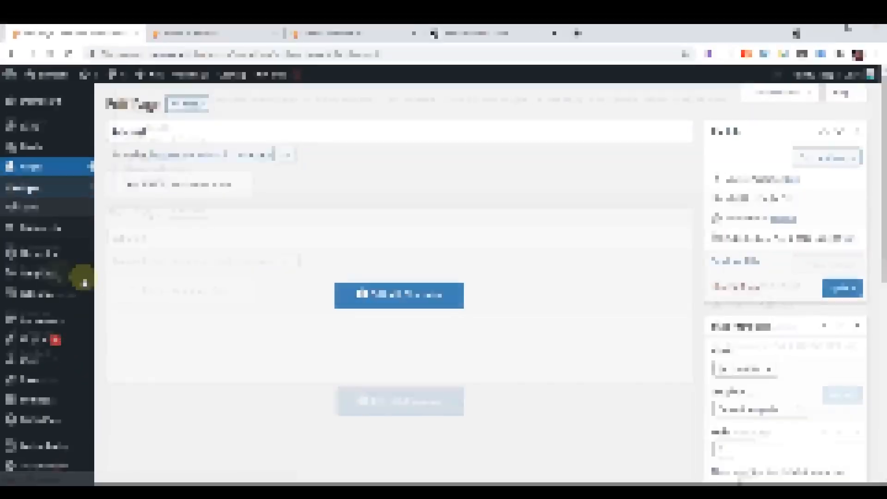
Go to Pages in the admin sidebar to list all 9 site pages
left_click(32, 176)
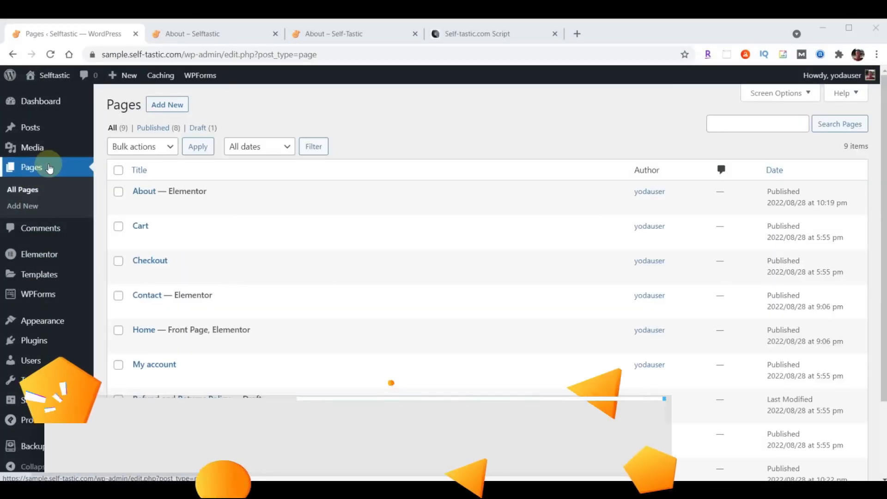
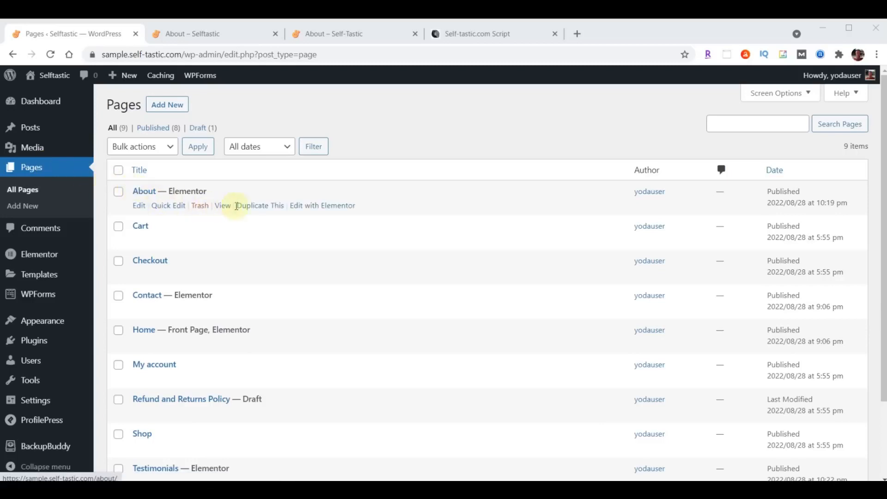
Duplicate the About page and give the copy the title Gallery and the slug gallery
left_click(257, 208)
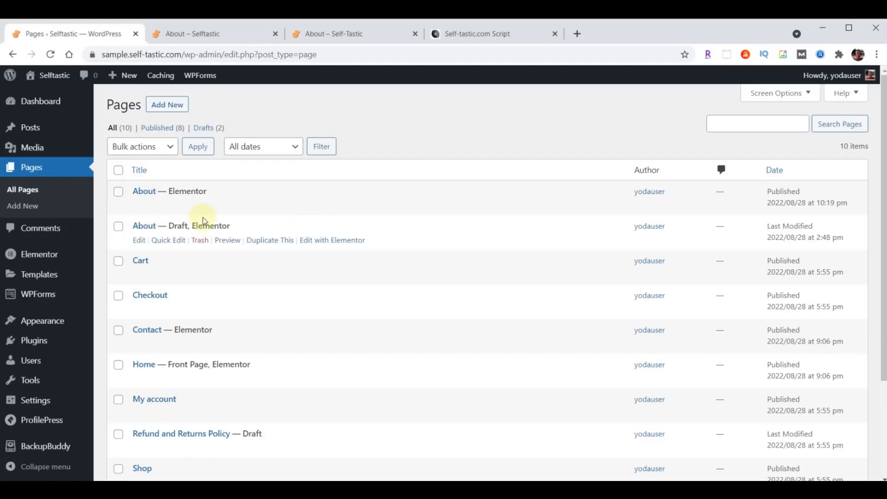
left_click(173, 241)
left_click_drag(161, 242, 248, 246)
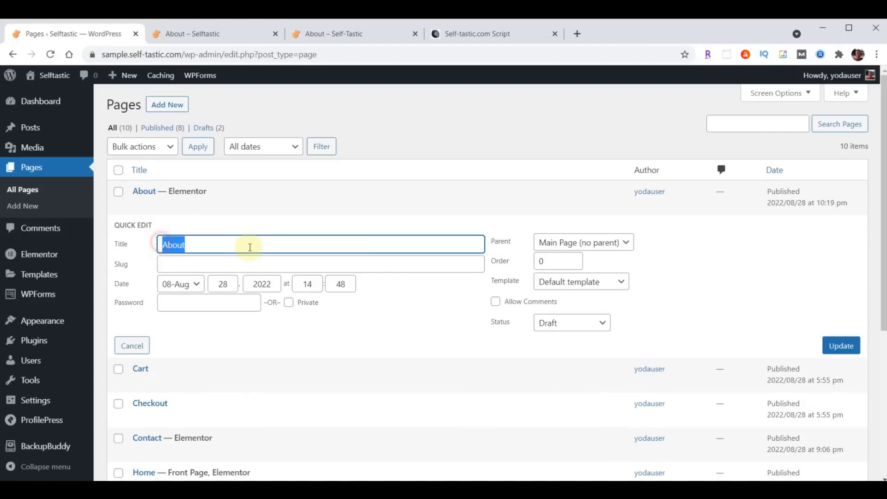
type("Gallery")
left_click(227, 264)
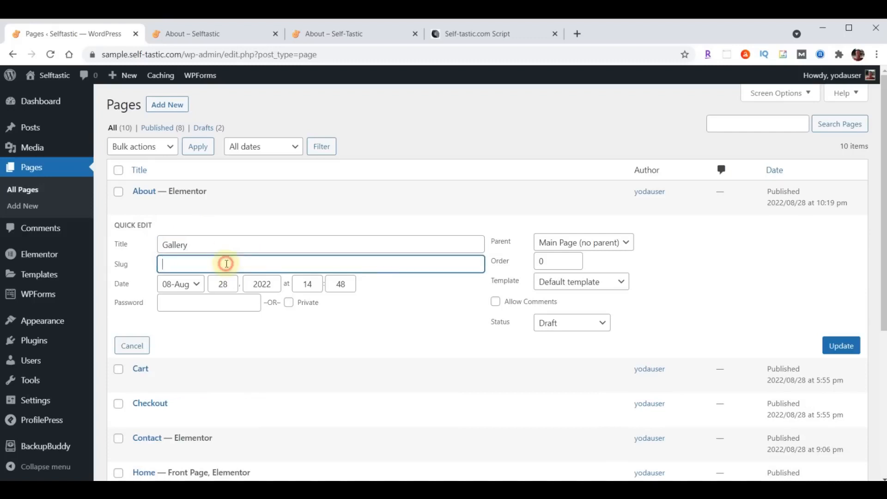
type("Gallery")
key("BackSpace")
type("g")
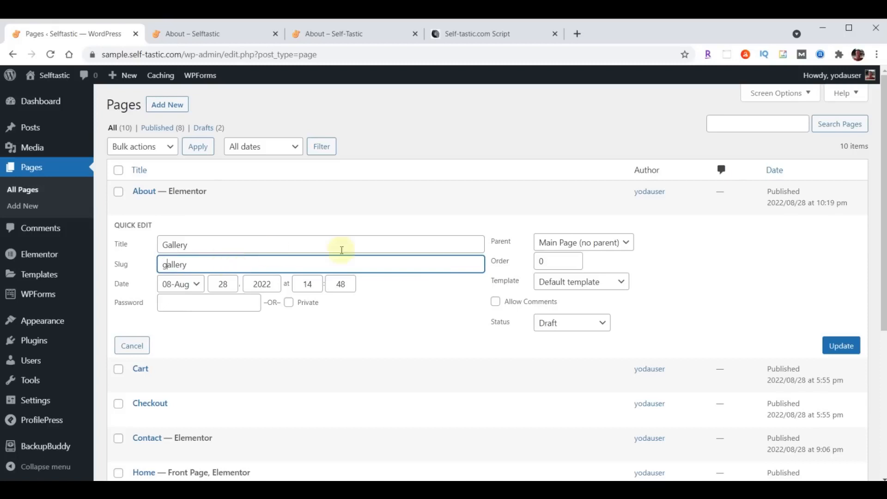
Publish the Gallery page, then make another duplicate of the About page
left_click(571, 325)
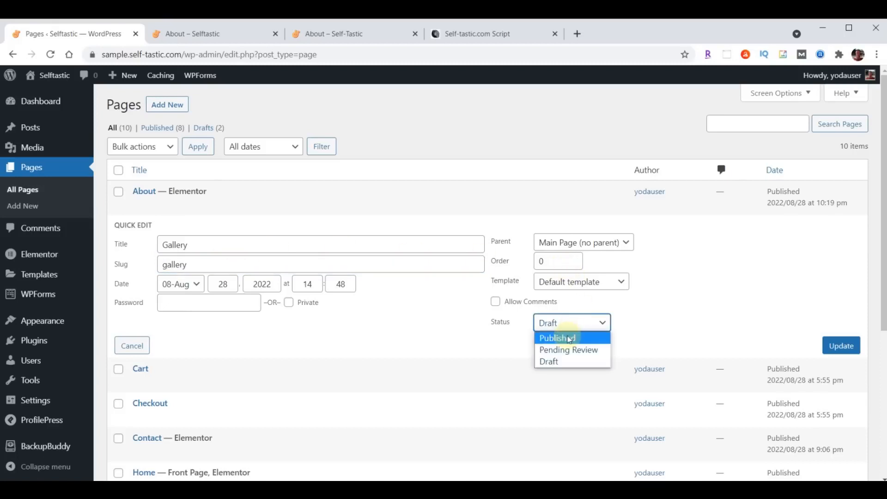
left_click(572, 338)
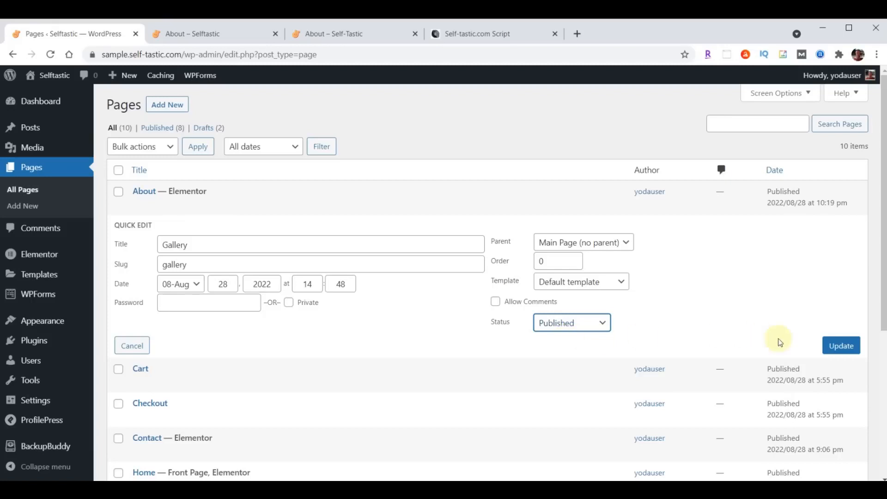
left_click(841, 348)
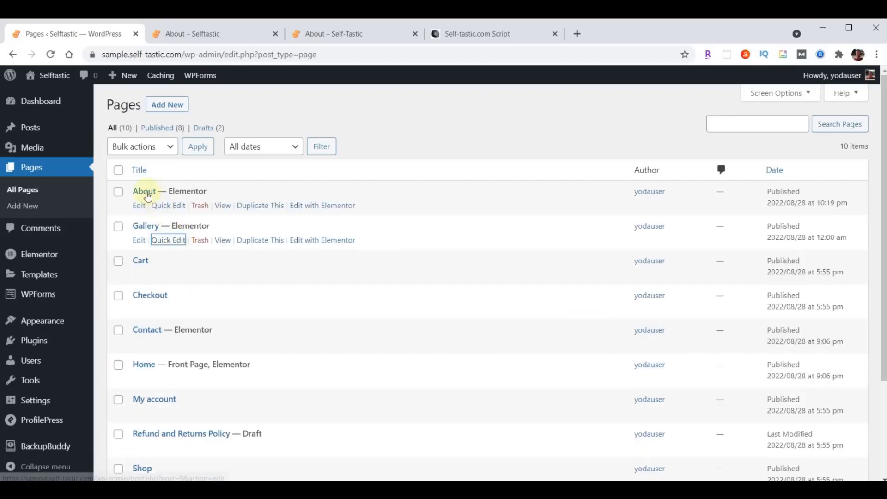
left_click(256, 205)
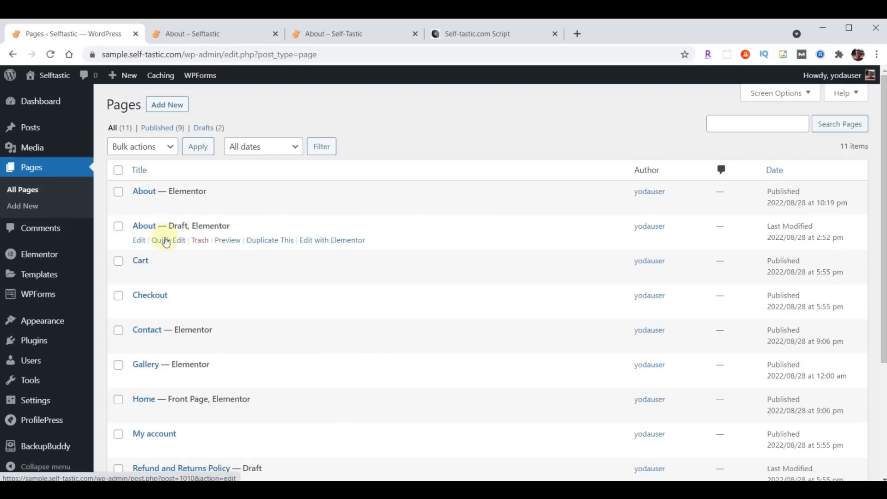
Turn the About copy into a published Blog page with slug blog
left_click(168, 240)
left_click_drag(203, 246, 155, 250)
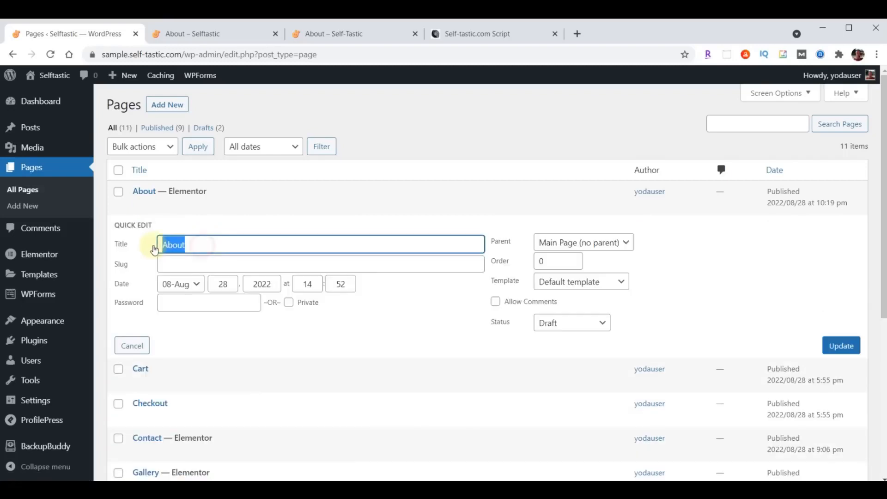
type("Blog")
left_click(184, 264)
type("Blog")
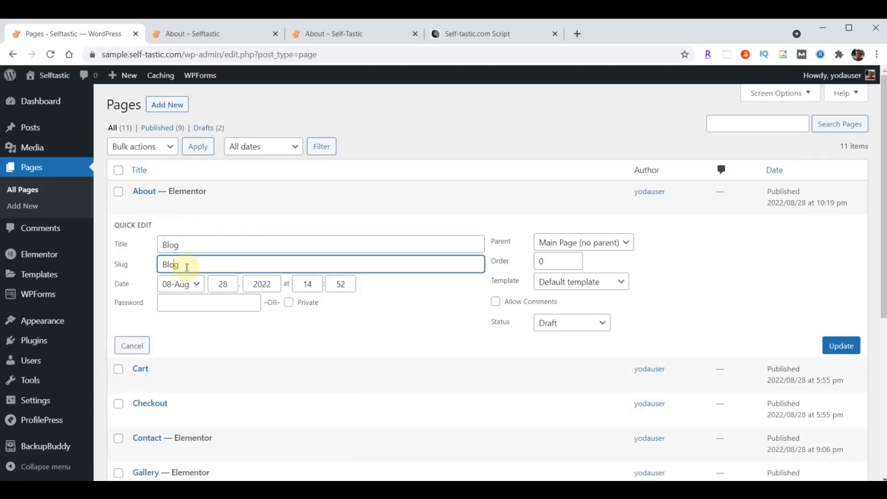
key("Delete")
type("b")
left_click(561, 324)
left_click(565, 341)
left_click(839, 347)
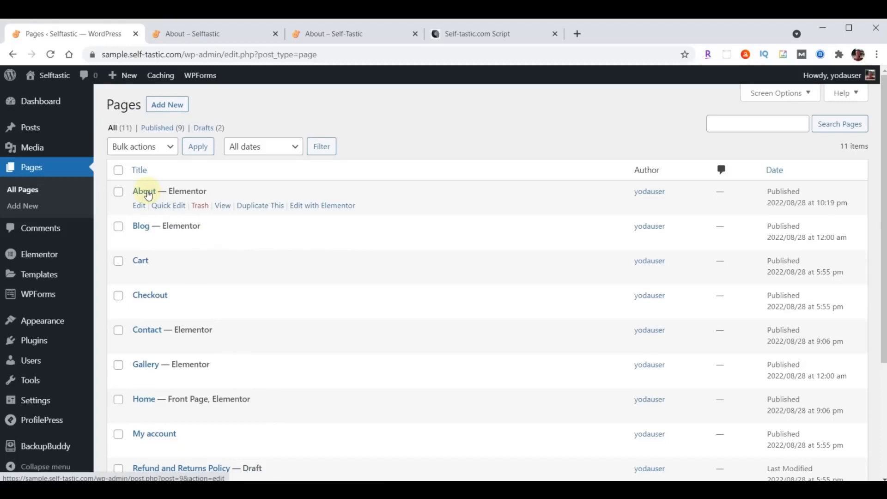
Duplicate About again and publish the copy as Services with slug services
left_click(258, 208)
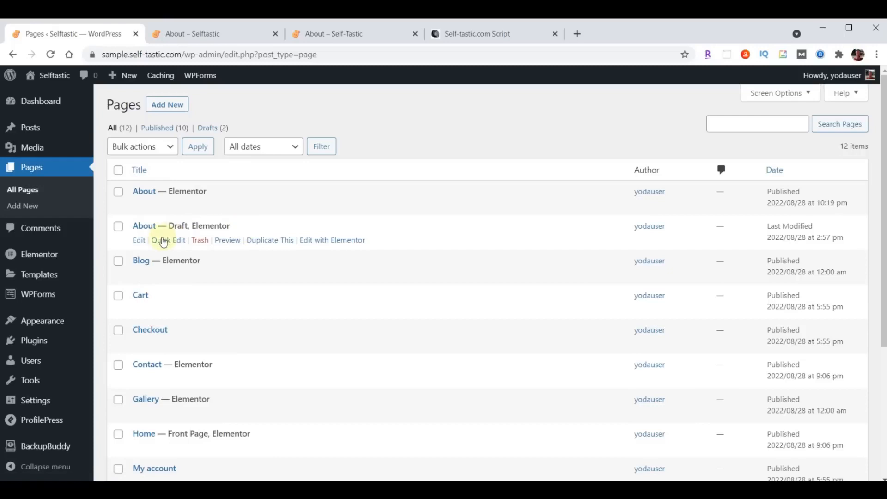
left_click(165, 239)
double_click(203, 245)
type("Services")
left_click(184, 264)
type("Services")
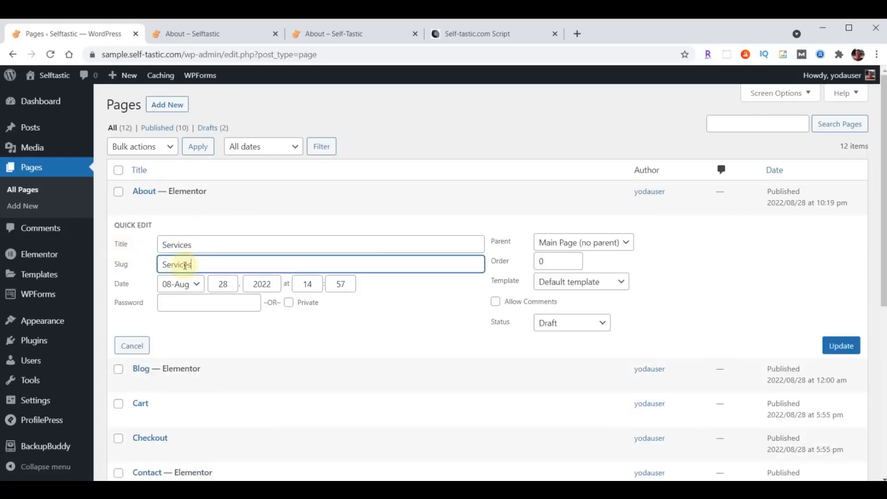
key("Home")
key("Delete")
type("s")
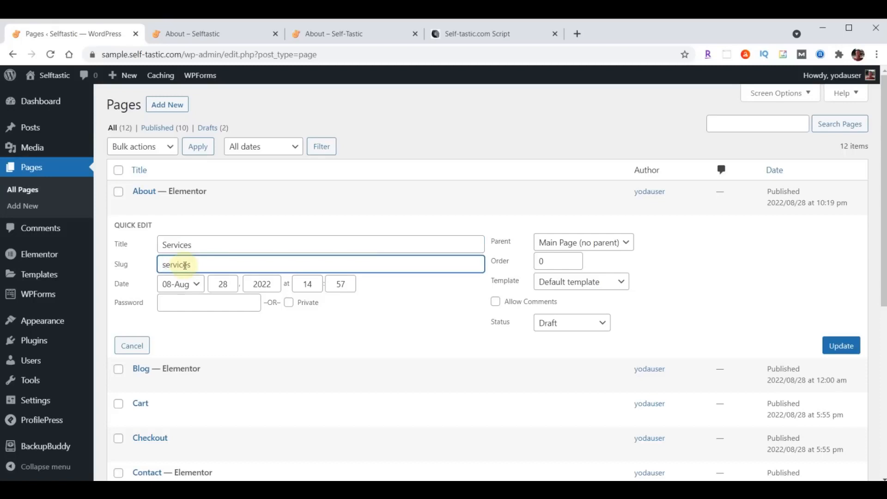
left_click(570, 323)
left_click(565, 339)
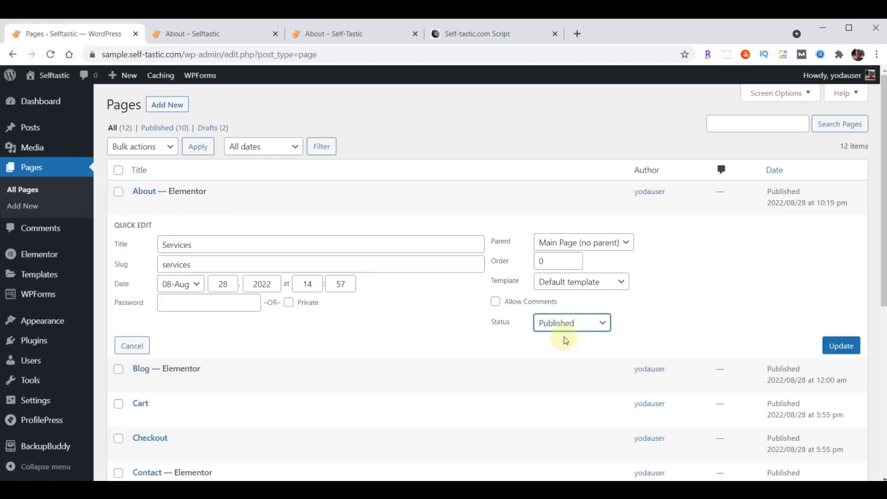
left_click(841, 347)
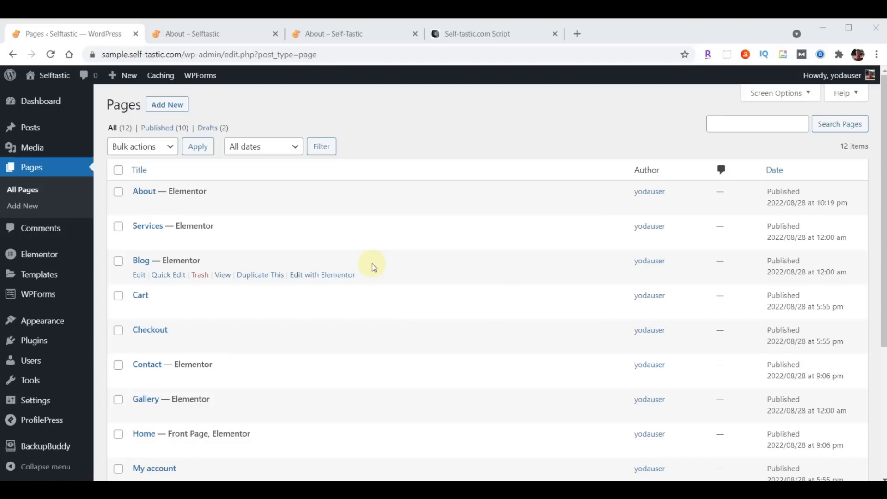
View the live About page and scroll to its top
left_click(330, 33)
scroll(543, 278, "up", 10)
scroll(543, 277, "up", 10)
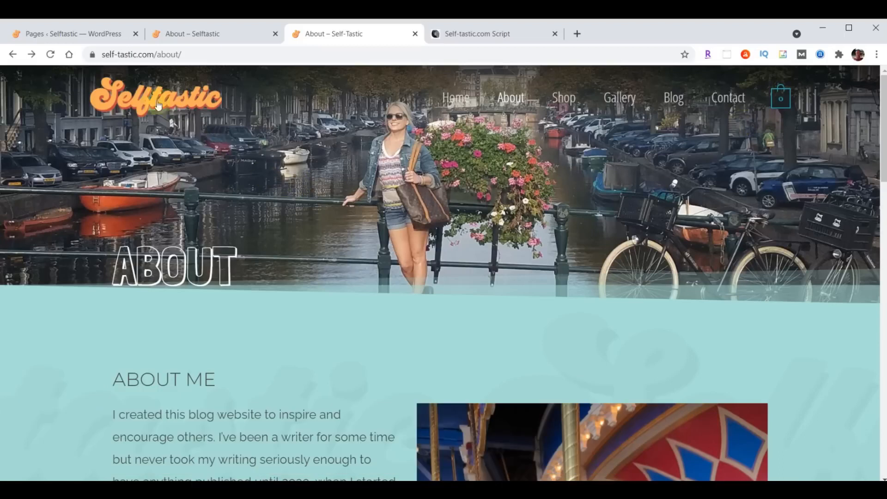
Remove the Testimonials item from the primary menu in Appearance > Menus, then return to the live About page
left_click(73, 37)
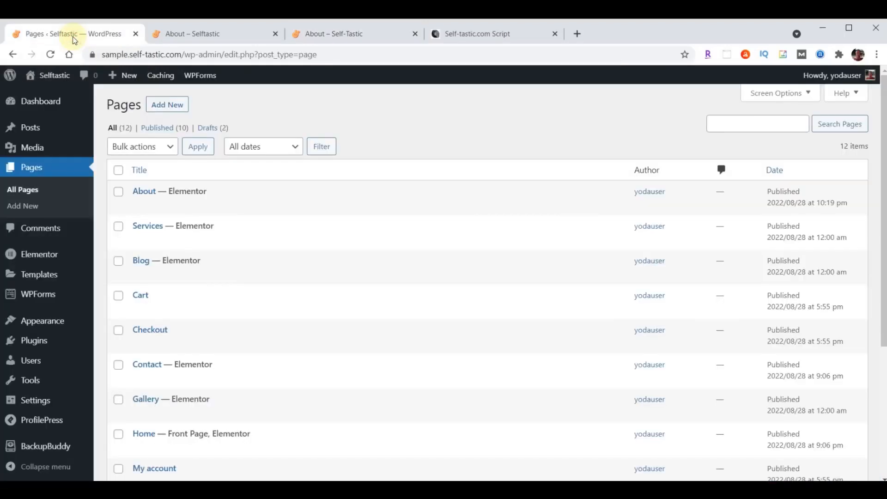
mouse_move(55, 326)
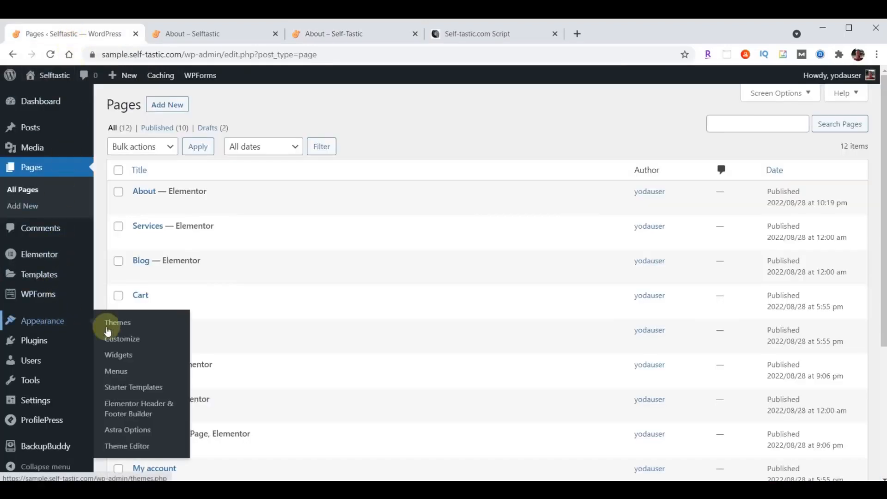
left_click(117, 372)
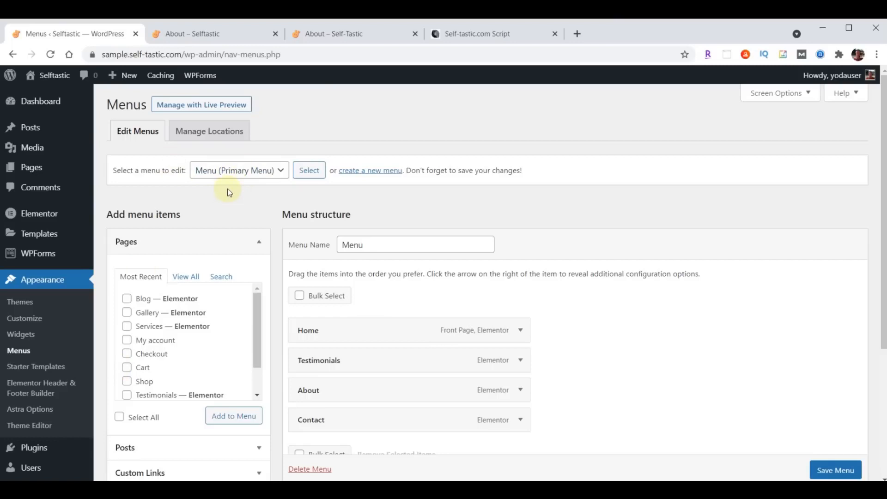
scroll(654, 316, "down", 1)
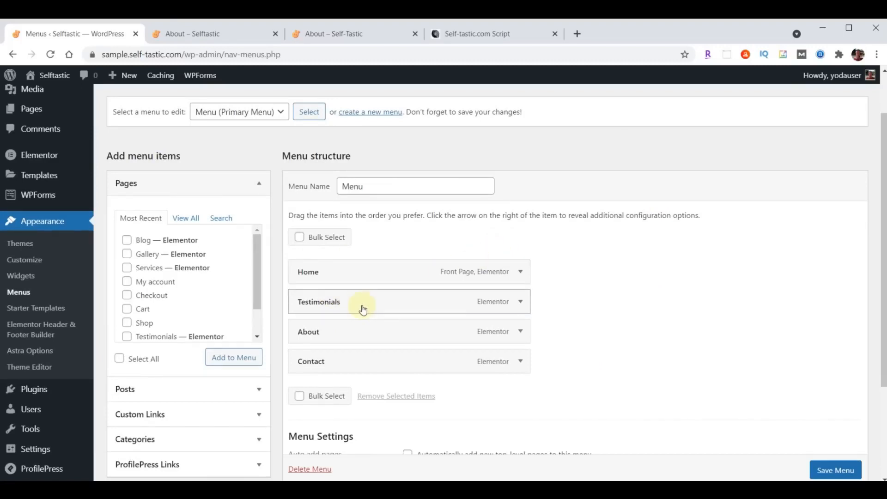
left_click(521, 301)
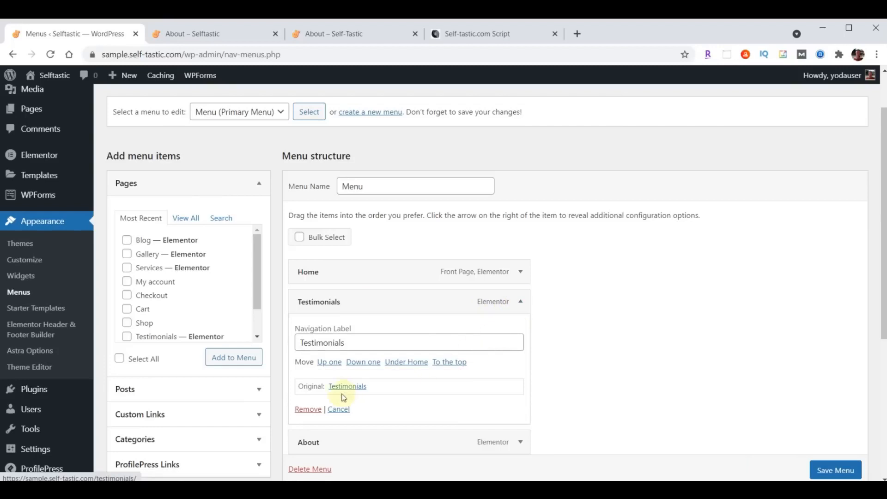
left_click(308, 409)
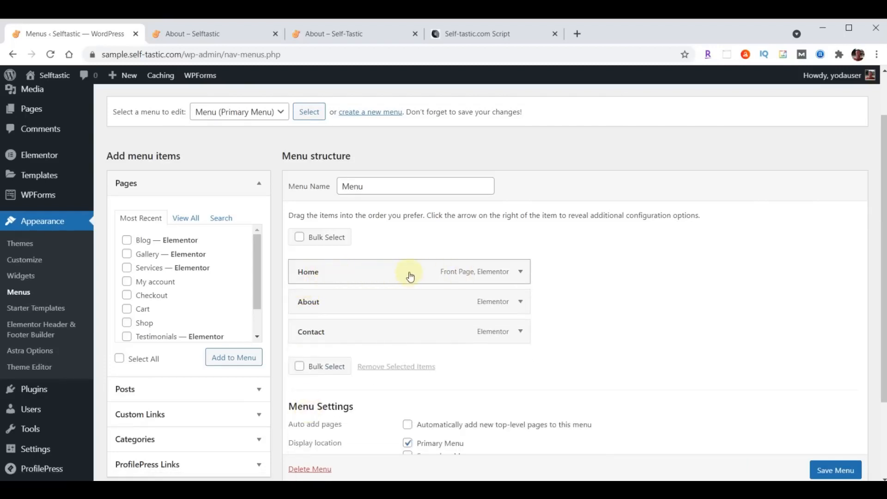
left_click(312, 33)
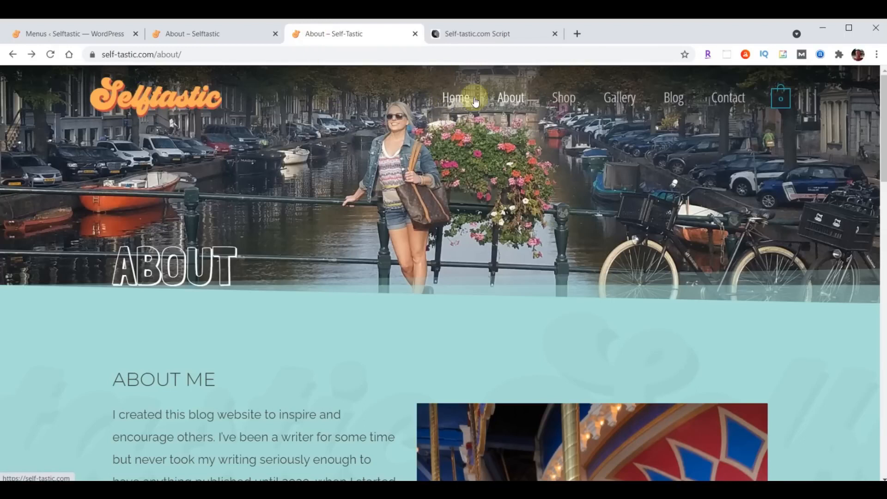
Add the Blog and Gallery pages to the Primary Menu
left_click(69, 32)
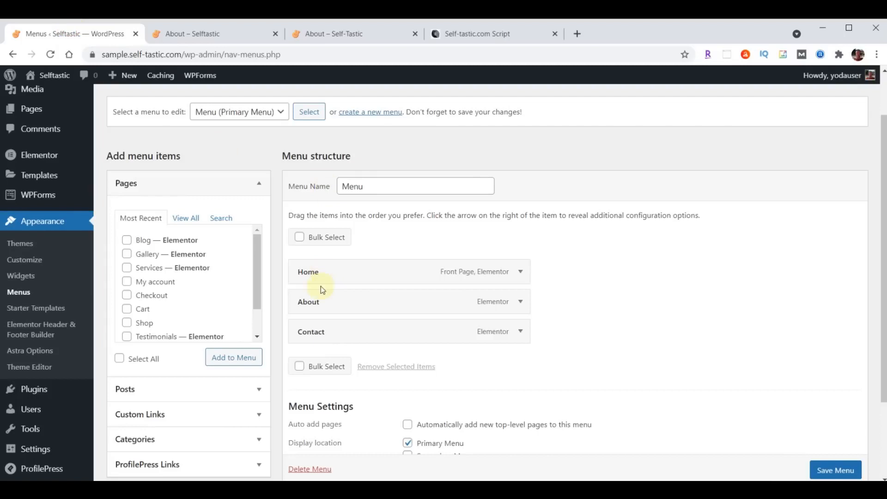
left_click(130, 242)
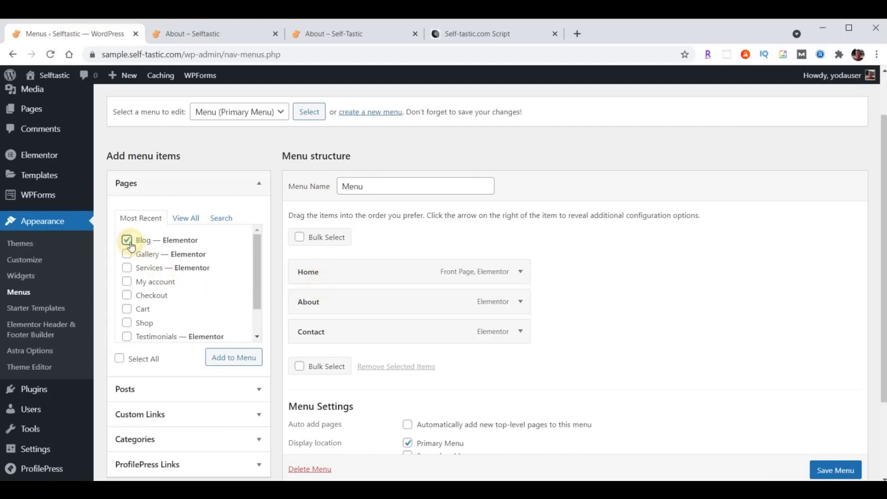
left_click(127, 255)
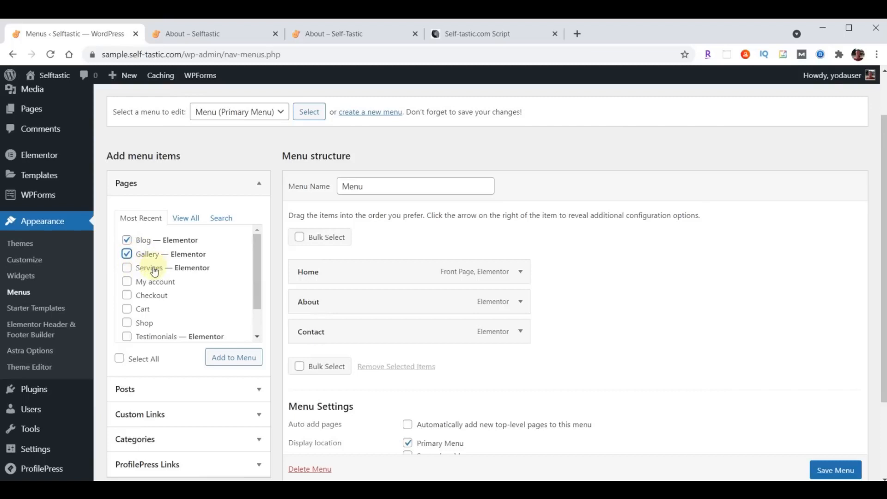
left_click(225, 362)
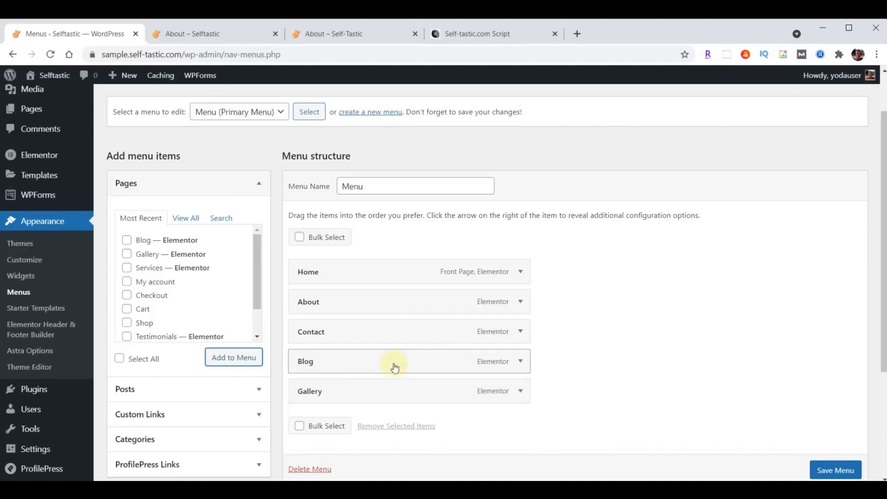
Order the menu as Home, About, Gallery, Blog, Contact and save it
left_click_drag(394, 395, 395, 333)
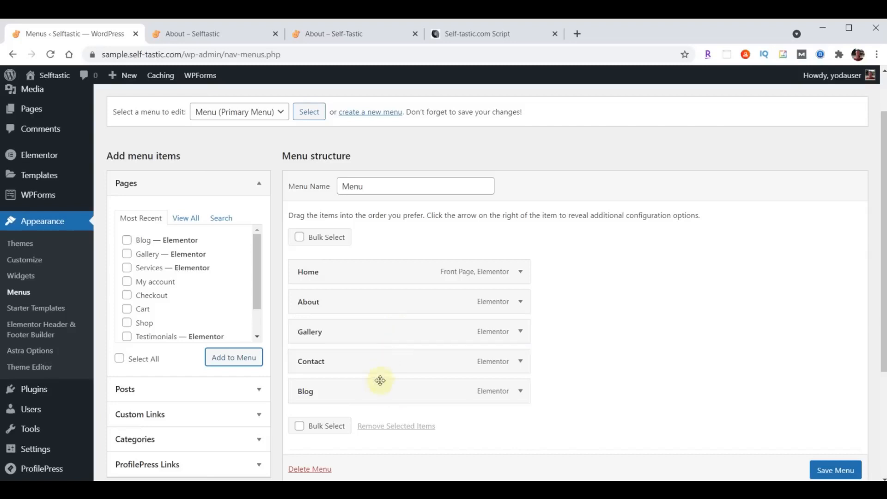
left_click_drag(377, 399, 359, 365)
scroll(631, 318, "down", 3)
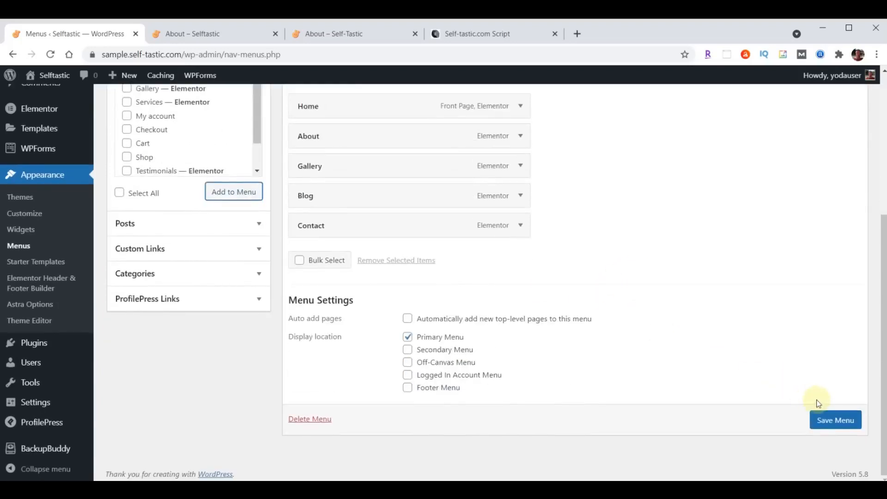
left_click(827, 420)
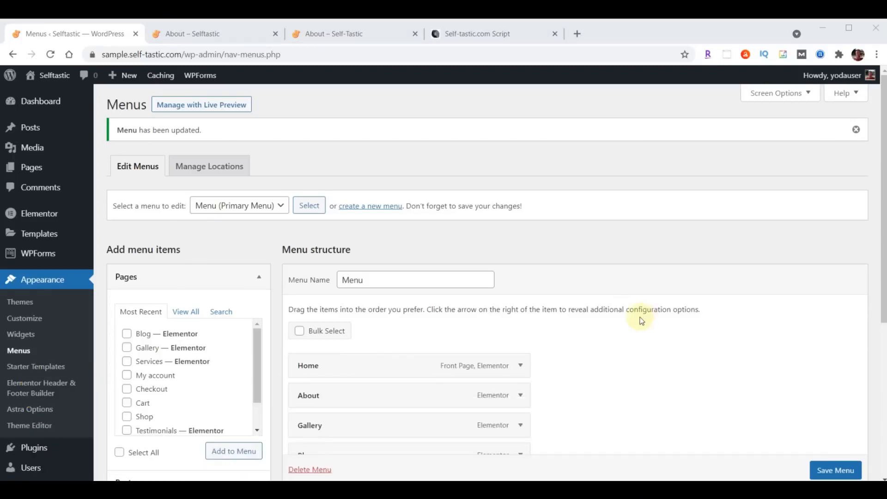
Open the Services page in Elementor from the pages list
left_click(30, 168)
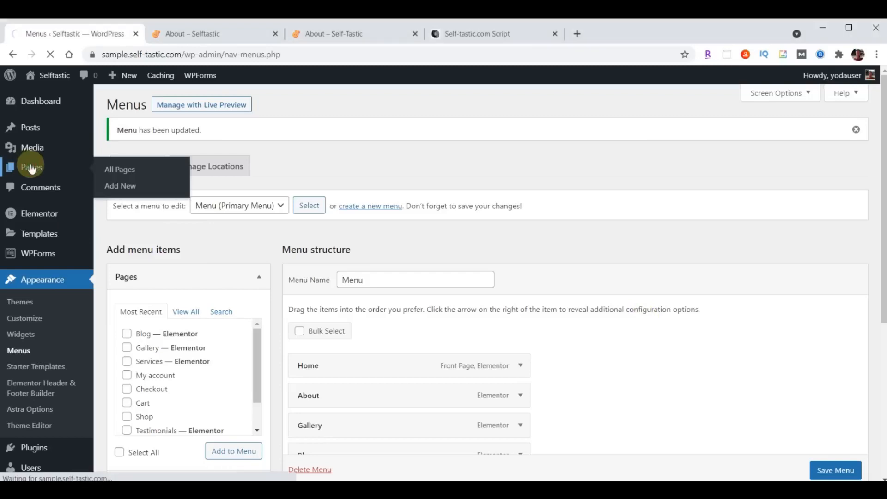
scroll(325, 292, "down", 3)
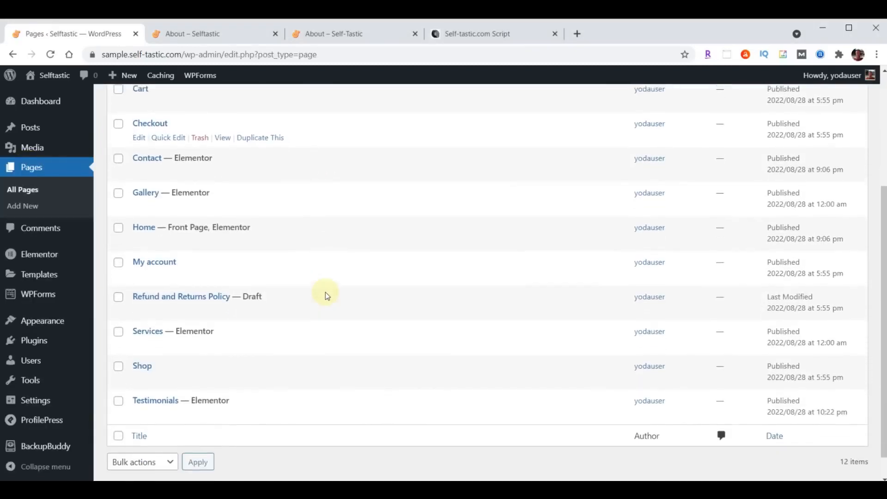
mouse_move(147, 333)
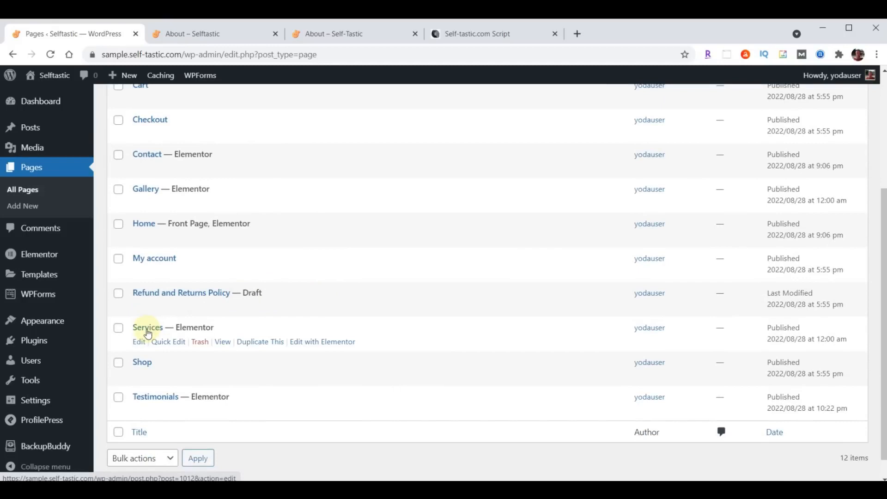
left_click(327, 343)
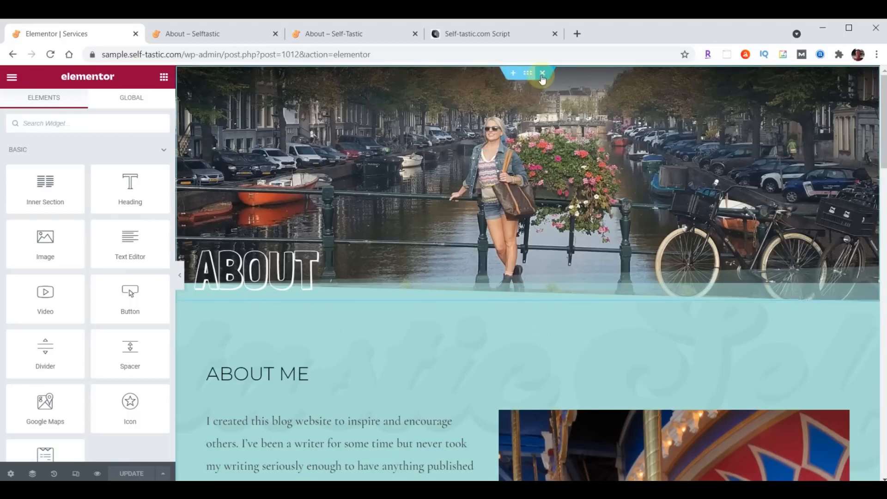
Delete the copied ABOUT hero, ABOUT ME and WORDS OF WISDOM sections
left_click(543, 73)
left_click(543, 74)
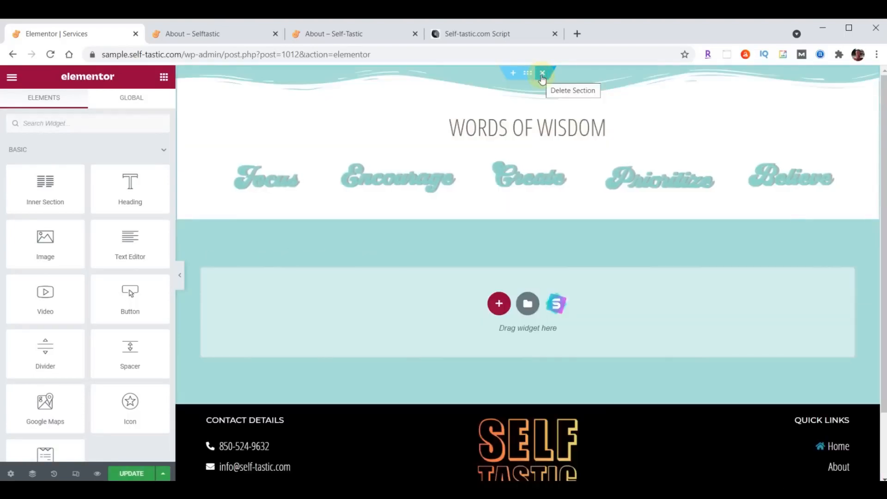
left_click(543, 74)
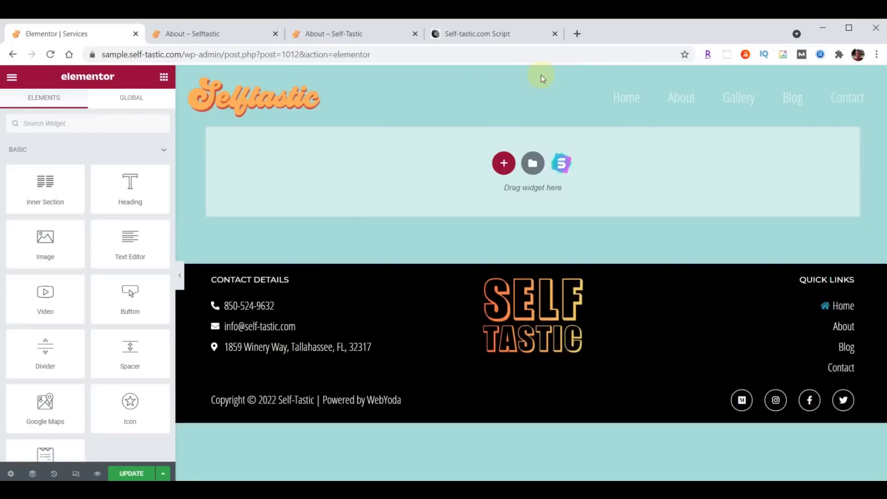
Import template-selftastic-services-page.json into the library and insert the Selftastic Services Page template
left_click(532, 163)
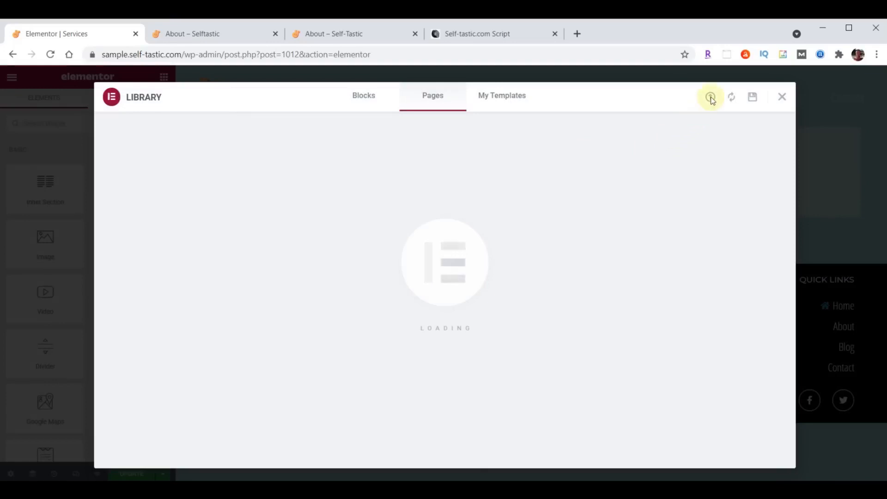
left_click(710, 98)
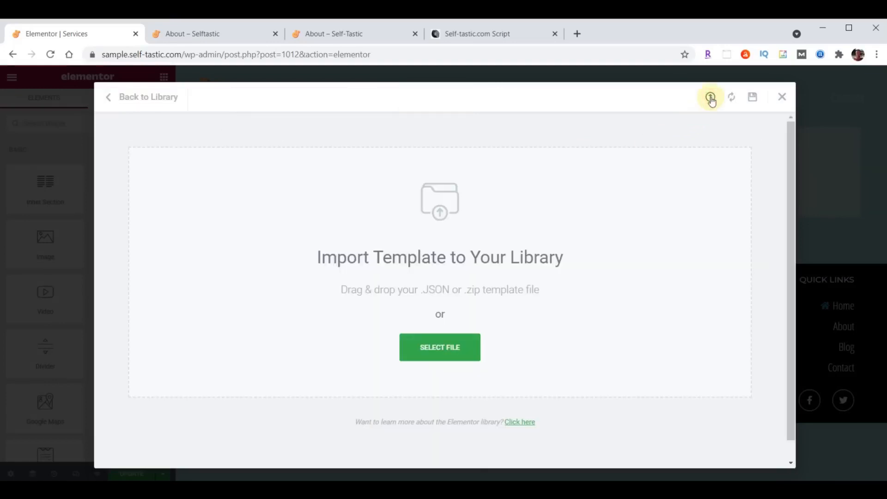
key("alt+Tab")
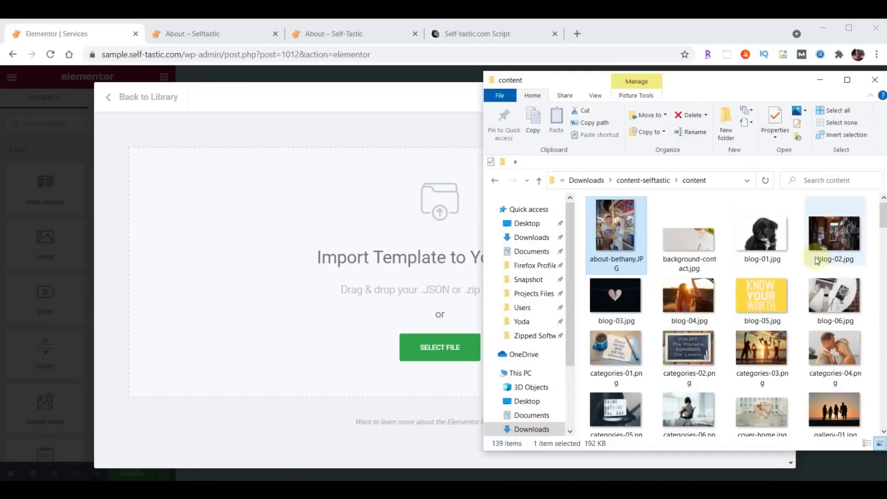
scroll(789, 288, "down", 10)
scroll(790, 290, "down", 5)
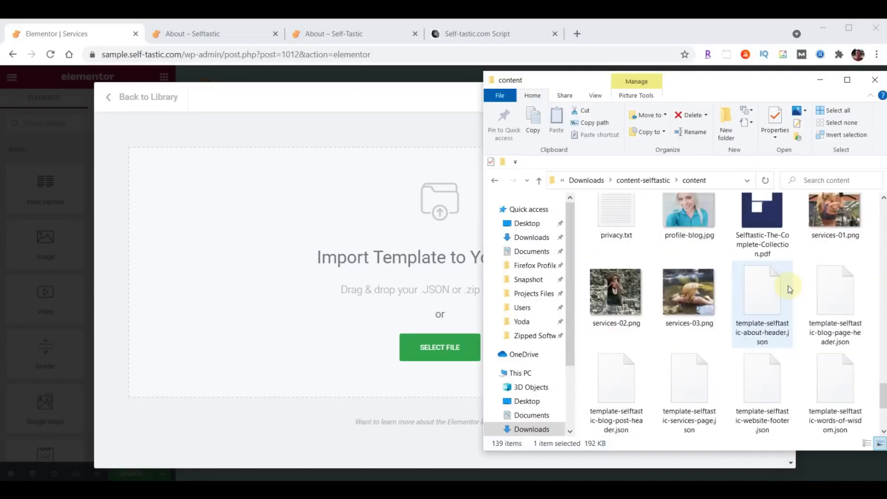
left_click_drag(695, 369, 386, 299)
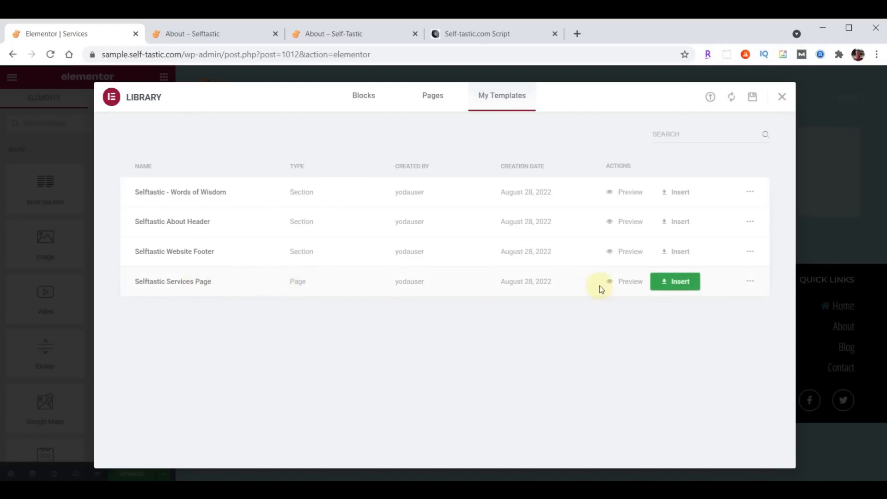
left_click(677, 281)
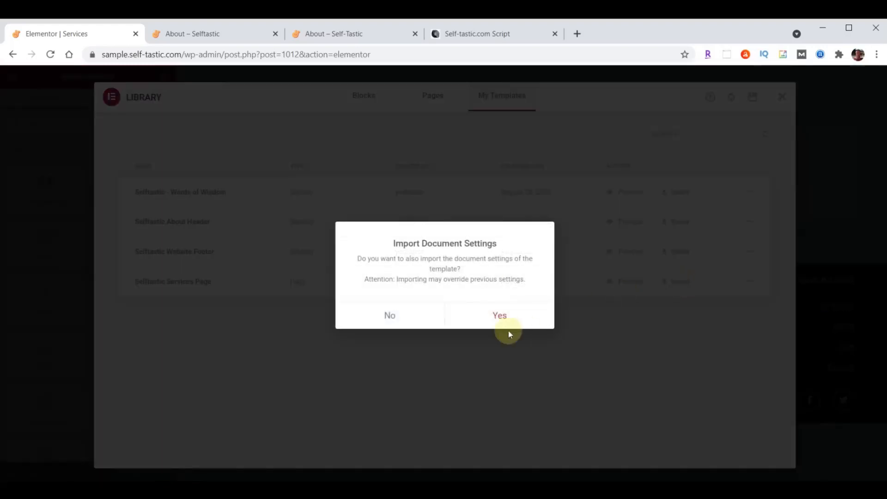
left_click(390, 314)
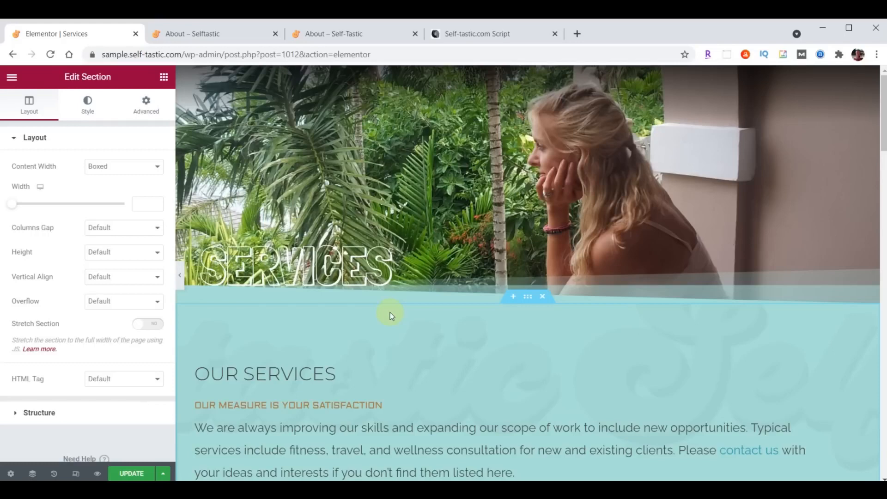
Review the inserted Services content, update the page, and exit to the WordPress dashboard
scroll(390, 312, "down", 15)
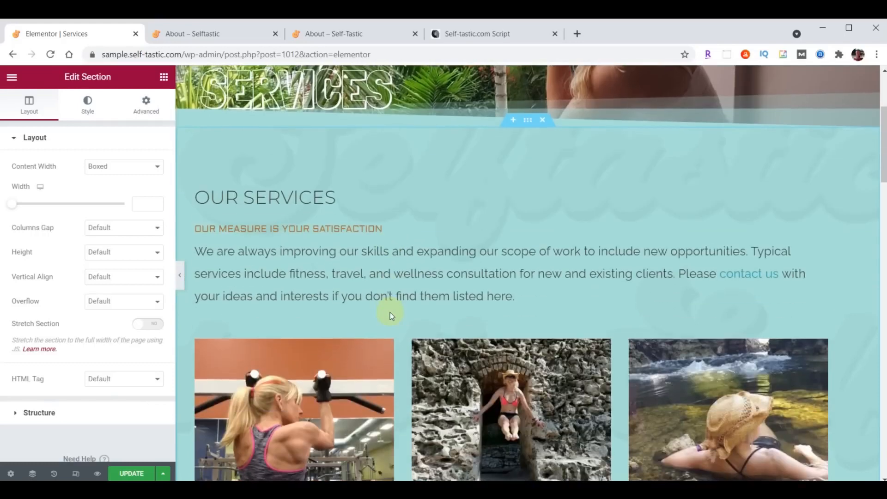
scroll(390, 312, "down", 15)
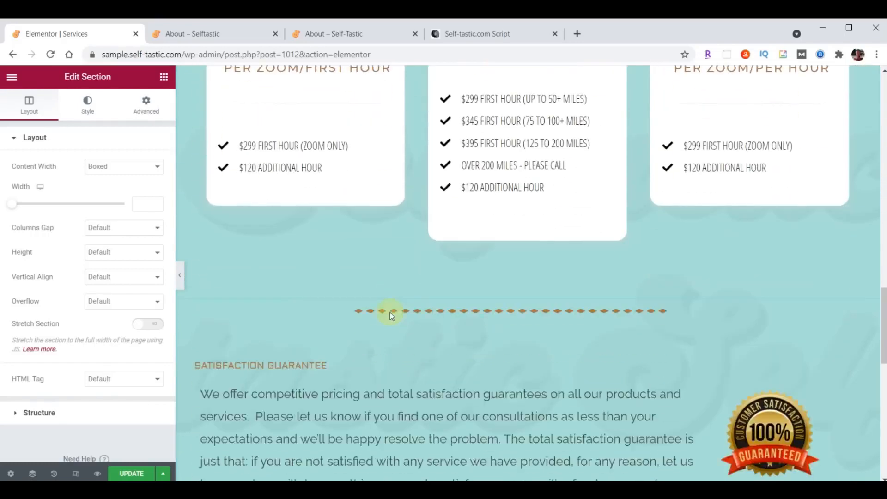
scroll(390, 312, "down", 1)
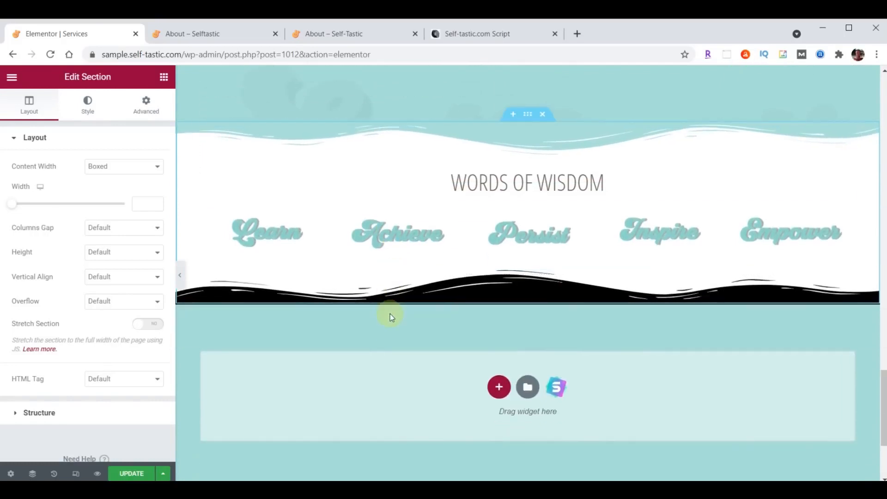
left_click(131, 475)
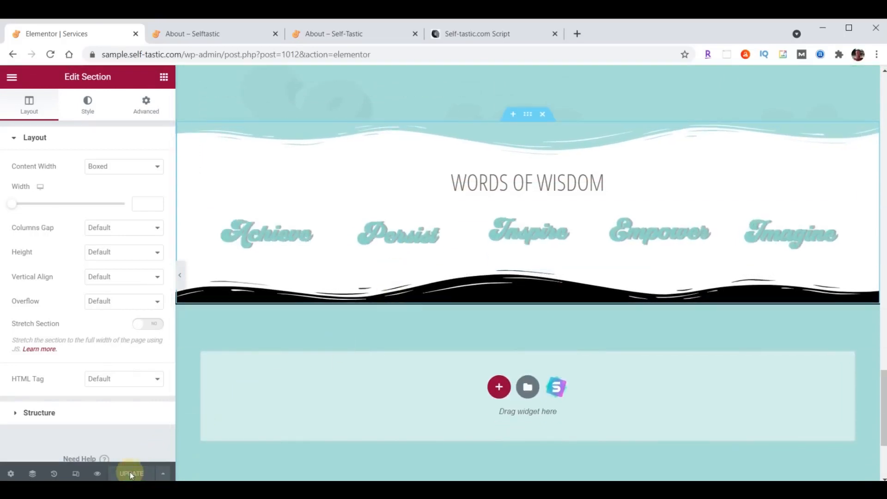
left_click(12, 77)
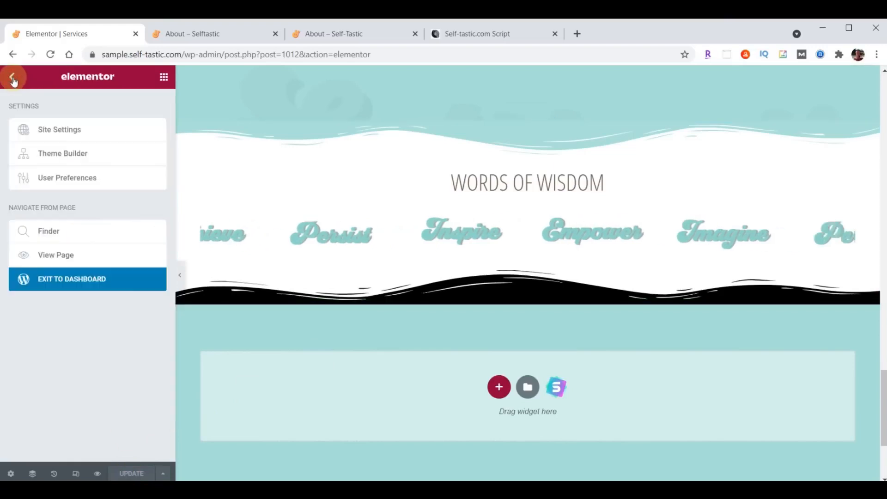
left_click(83, 280)
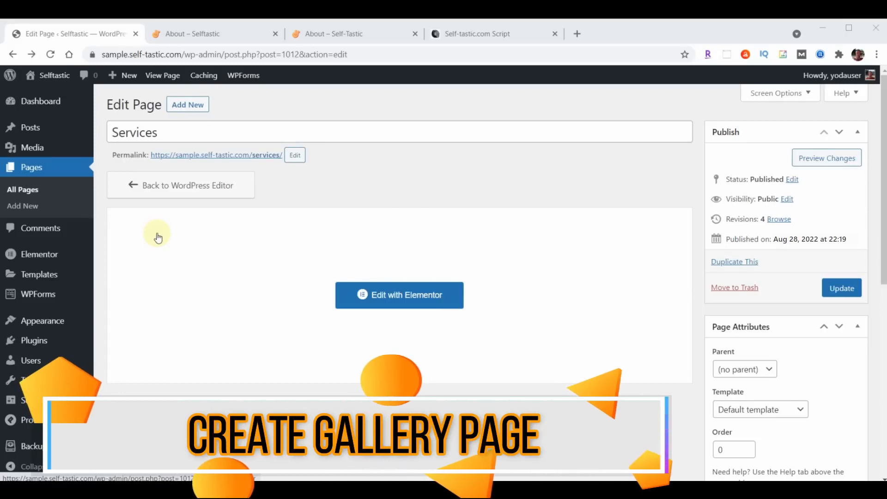
Open Gallery in Elementor, change the hero heading to Gallery, and show the section's Style settings
left_click(36, 170)
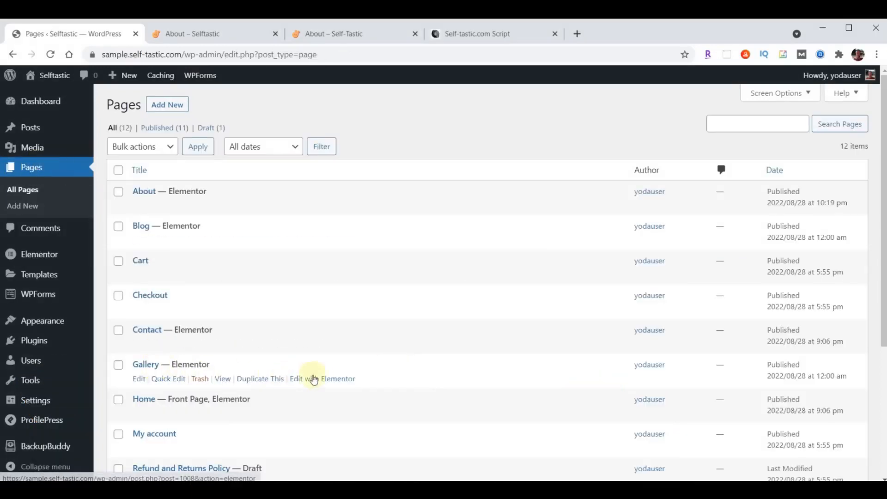
left_click(324, 380)
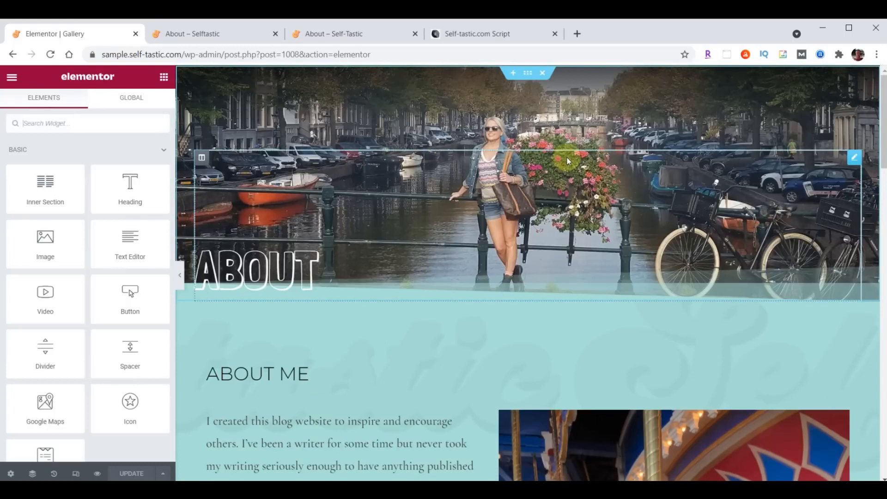
left_click(272, 265)
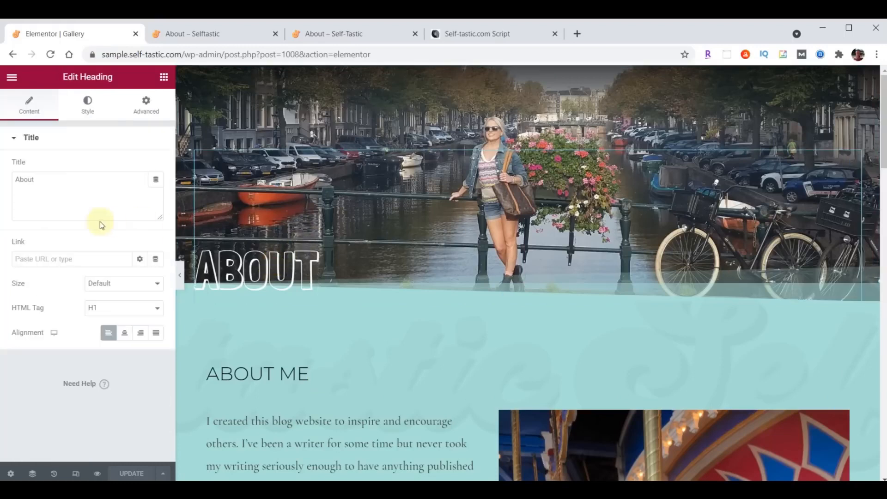
type("Gallery")
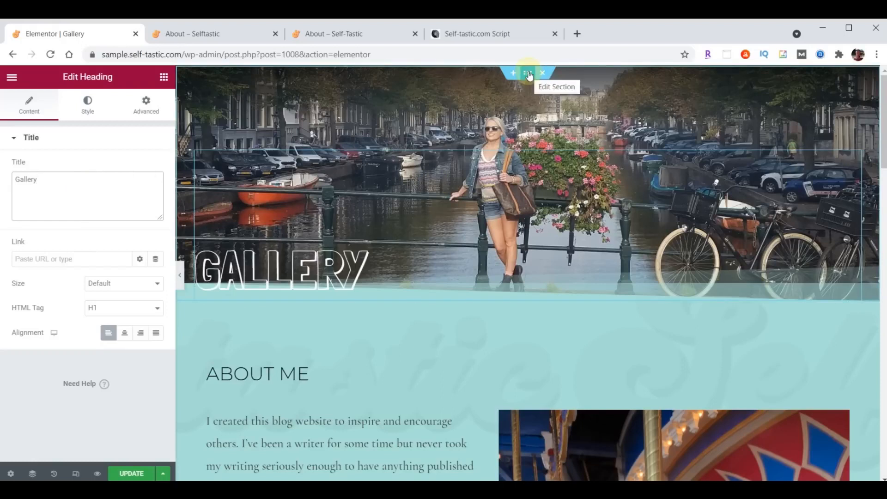
left_click(529, 76)
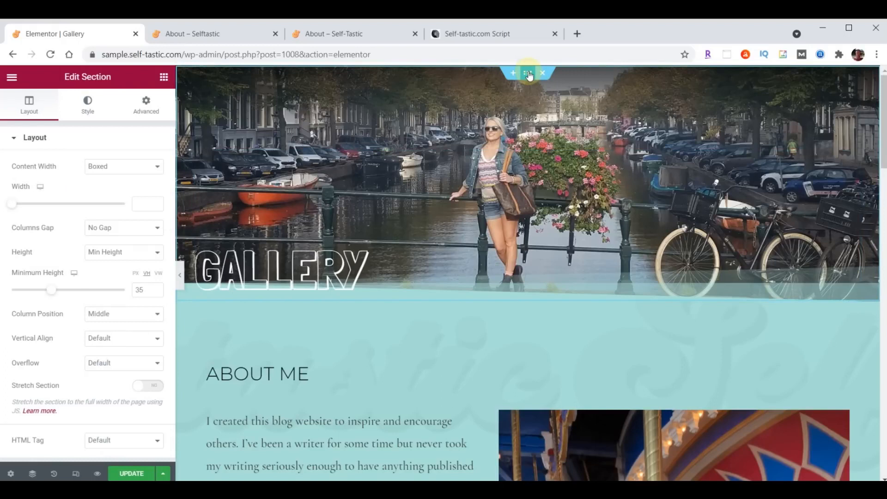
left_click(87, 103)
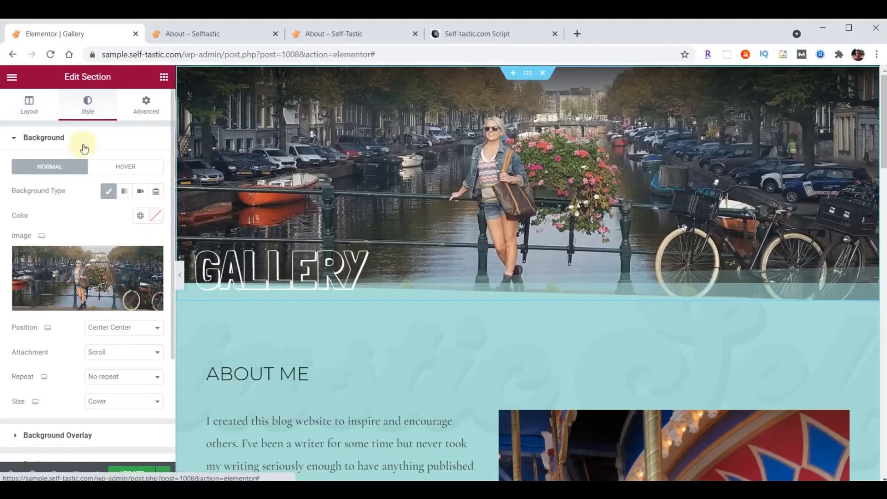
Upload header-gallery.jpg and set it as the Gallery hero's background image
left_click(80, 277)
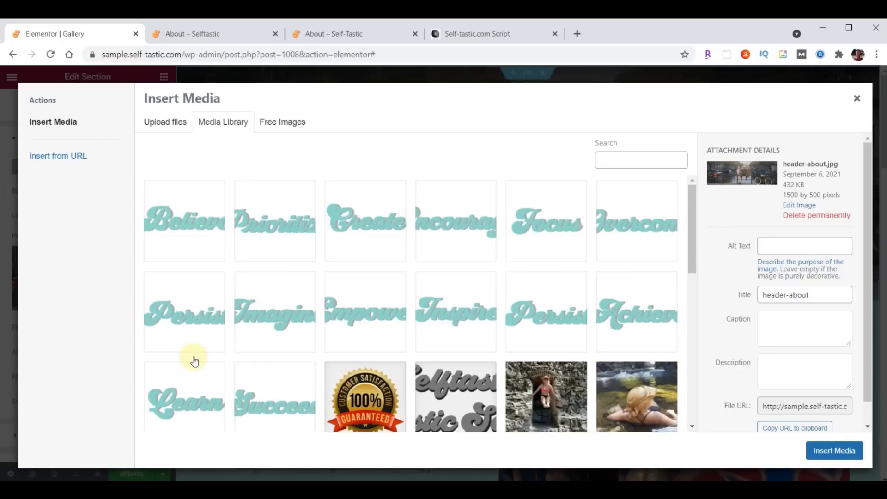
key("alt+Tab")
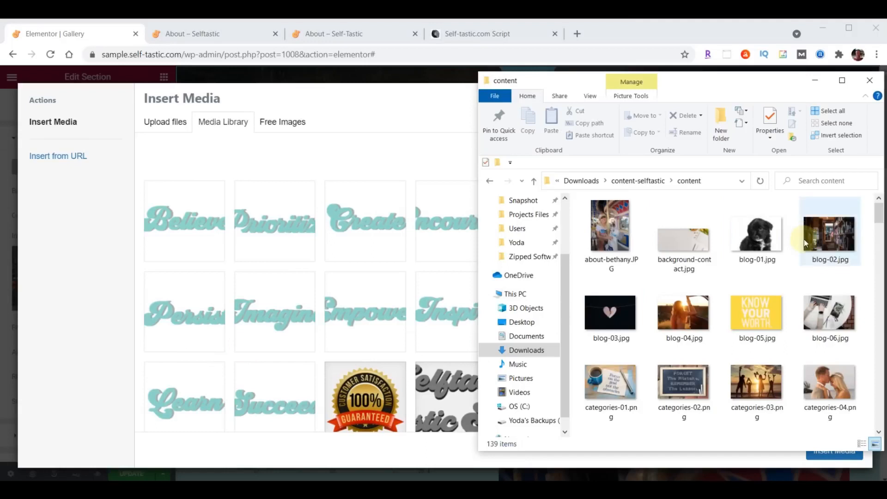
scroll(804, 239, "down", 5)
scroll(804, 239, "down", 5)
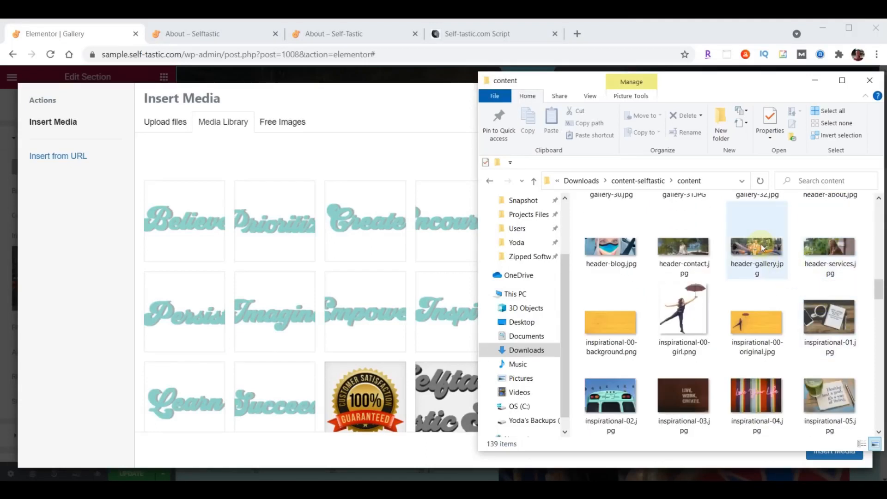
left_click_drag(763, 249, 293, 248)
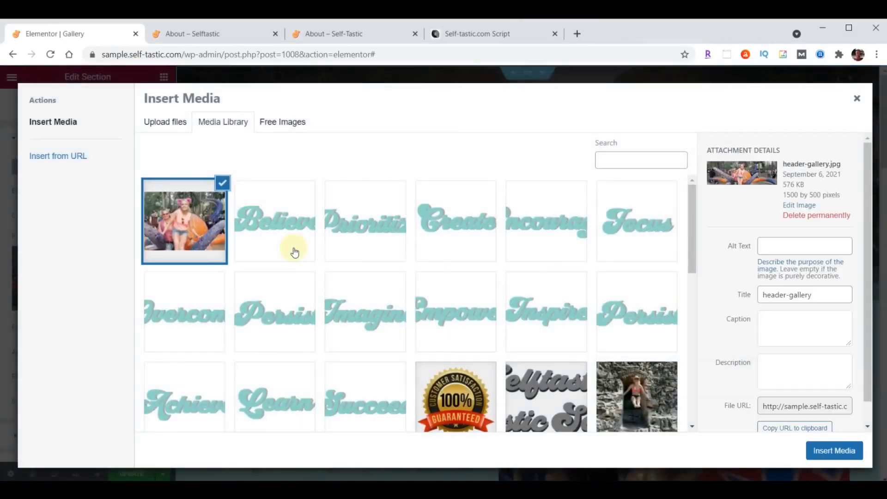
left_click(839, 450)
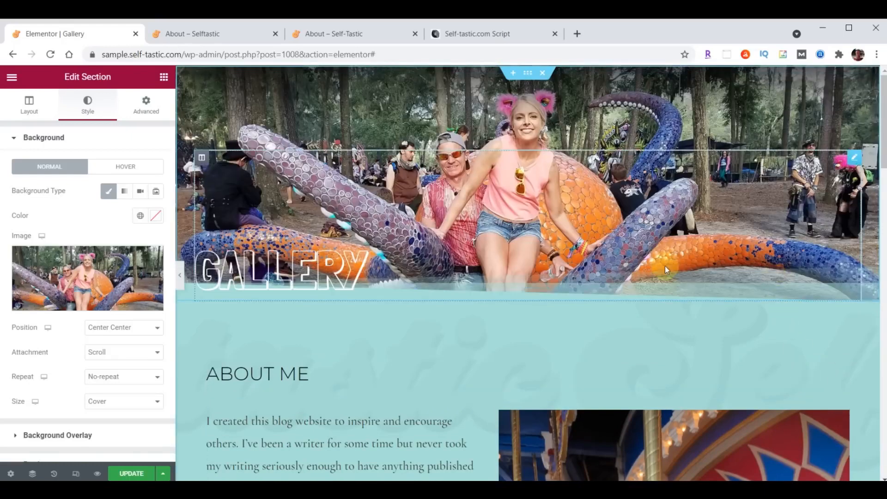
Delete the ABOUT ME heading and the about text with its photo from the teal section
scroll(665, 267, "down", 3)
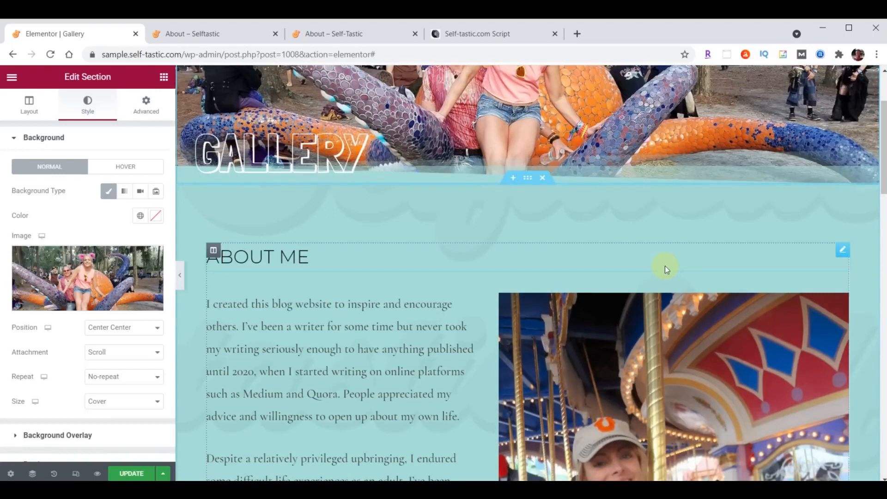
right_click(837, 251)
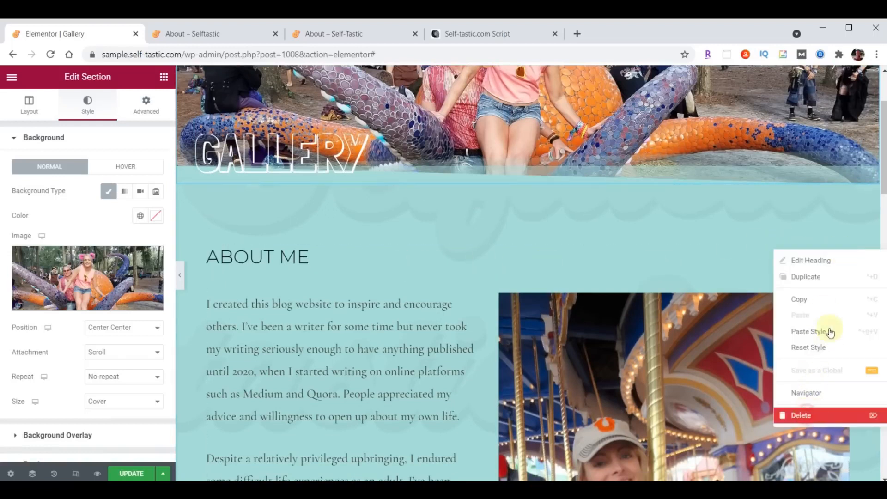
left_click(807, 414)
right_click(843, 253)
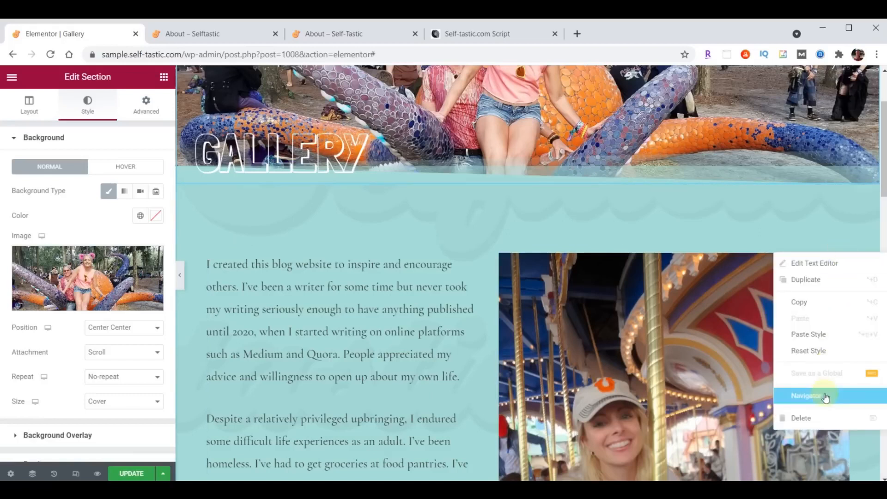
left_click(822, 421)
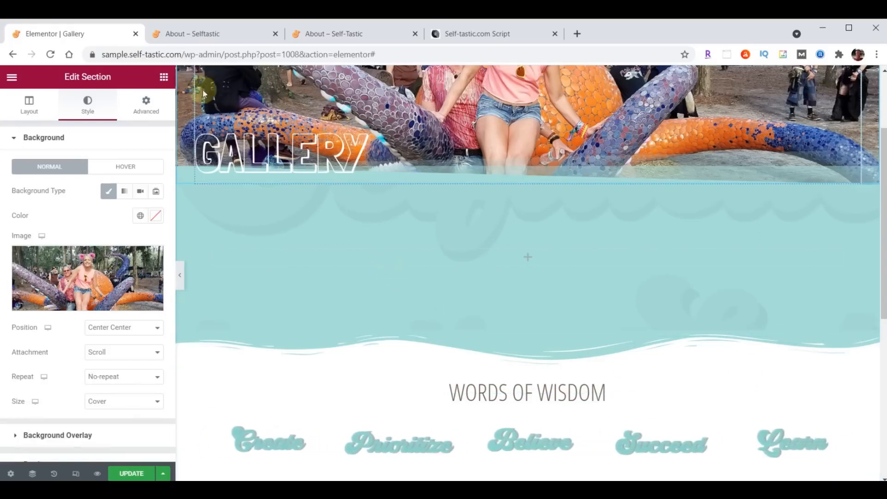
Search widgets for 'gallery' and drop a Basic Gallery into the empty teal section
left_click(164, 78)
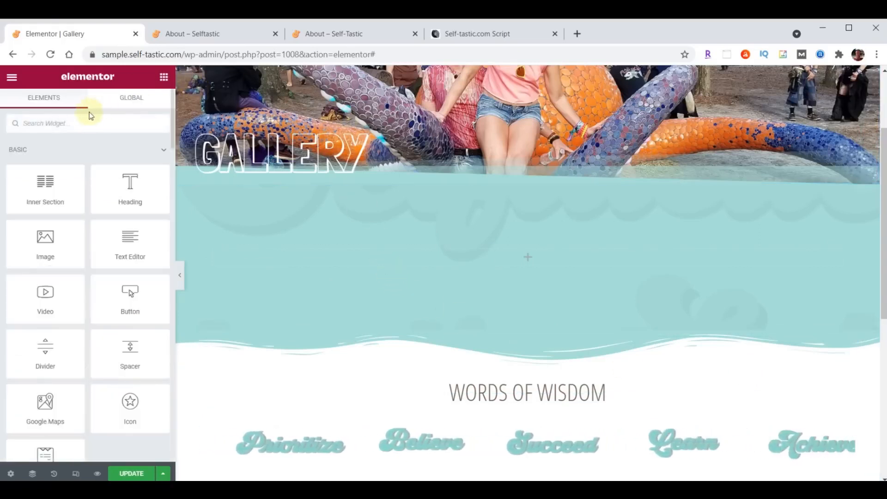
type("gallery")
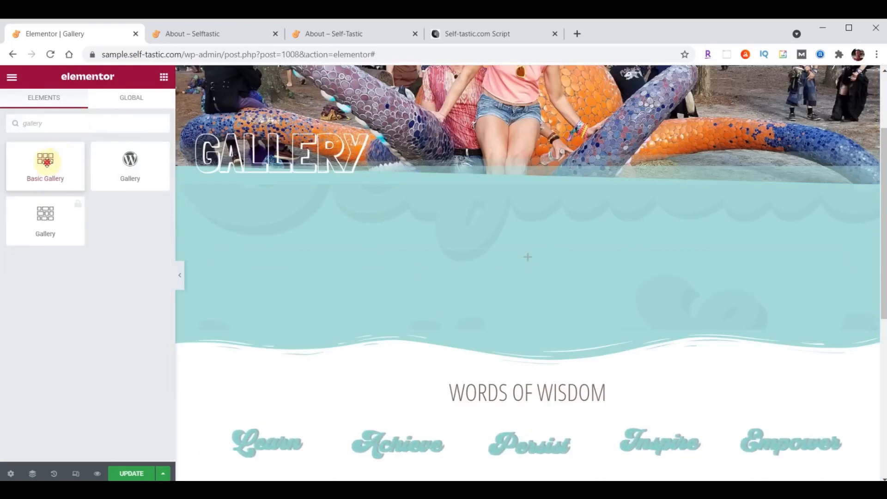
left_click_drag(46, 162, 535, 255)
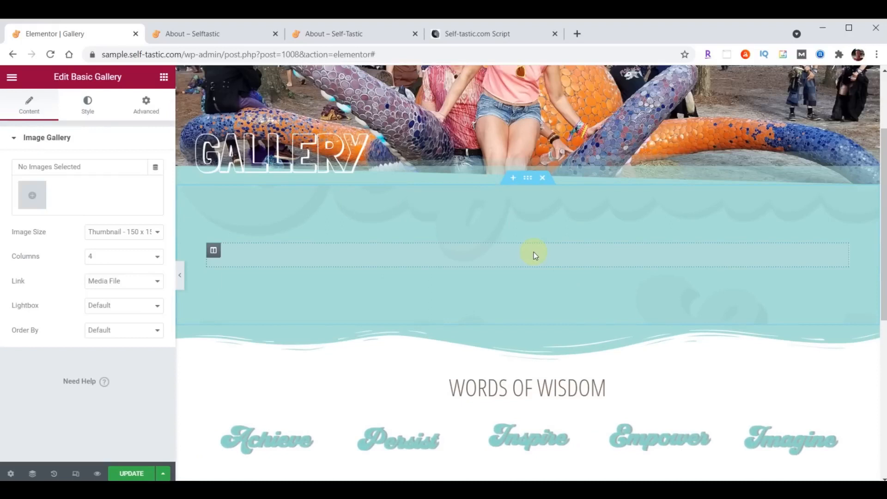
Upload photos gallery-01 through gallery-32 from Explorer into the Basic Gallery picker
left_click(39, 198)
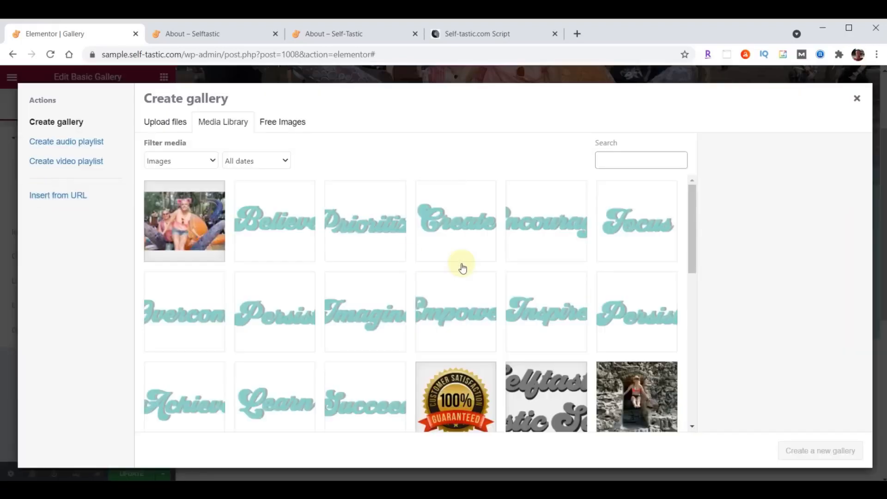
key("alt+Tab")
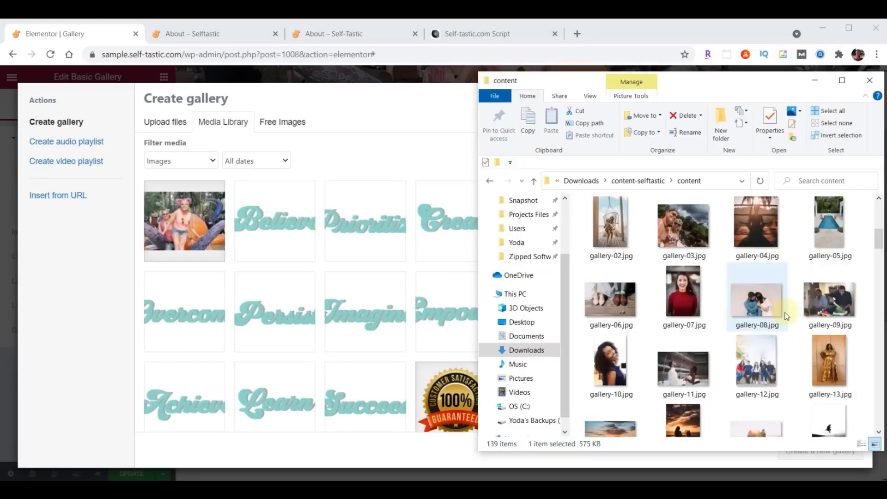
scroll(787, 316, "up", 2)
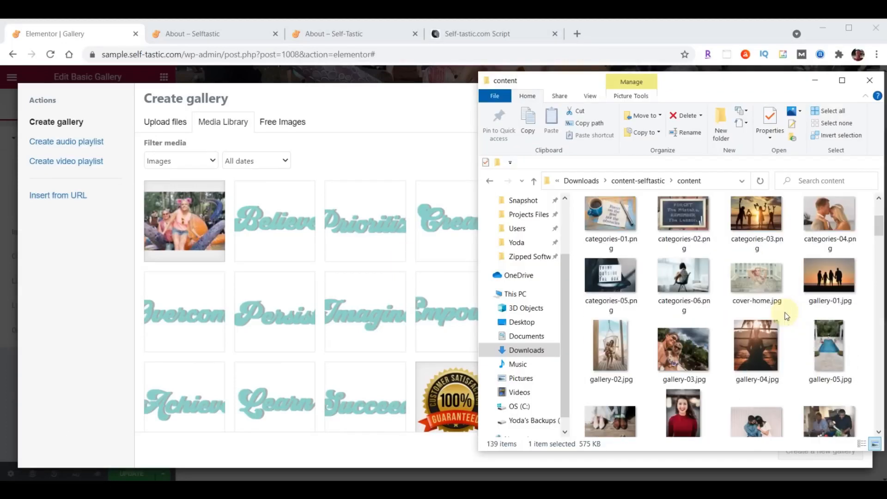
left_click(821, 283)
scroll(821, 283, "down", 5)
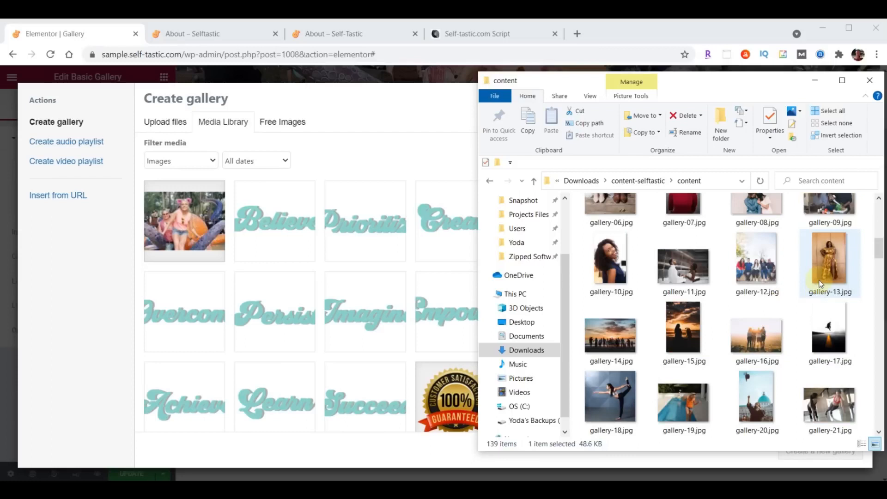
scroll(819, 279, "down", 5)
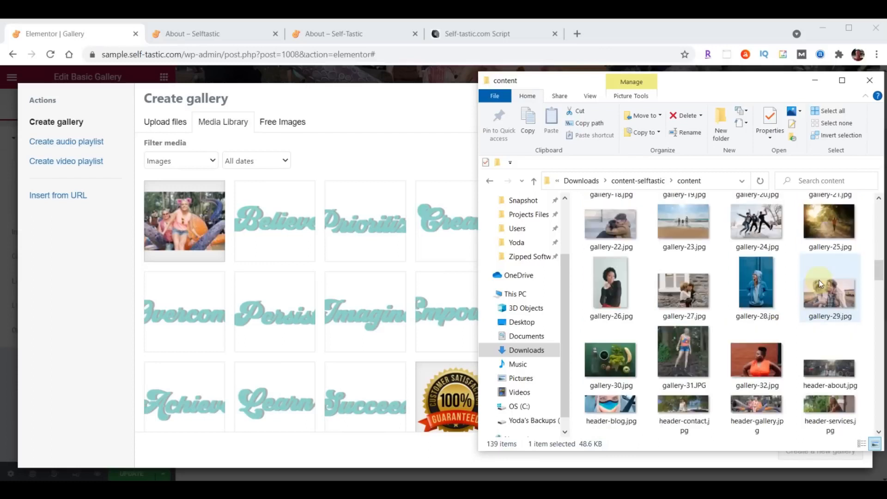
left_click(764, 229, "shift")
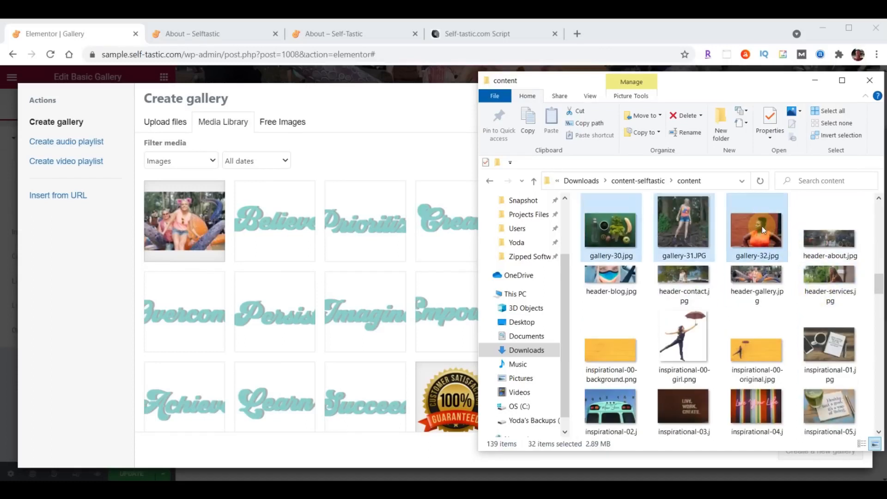
left_click_drag(689, 238, 194, 323)
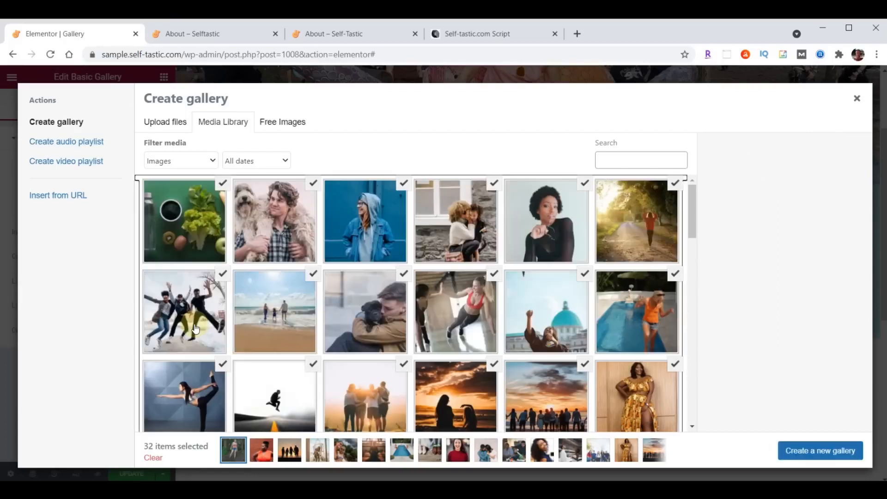
Create a new gallery from the 32 photos, move the sunset photo third, and insert it
left_click(814, 455)
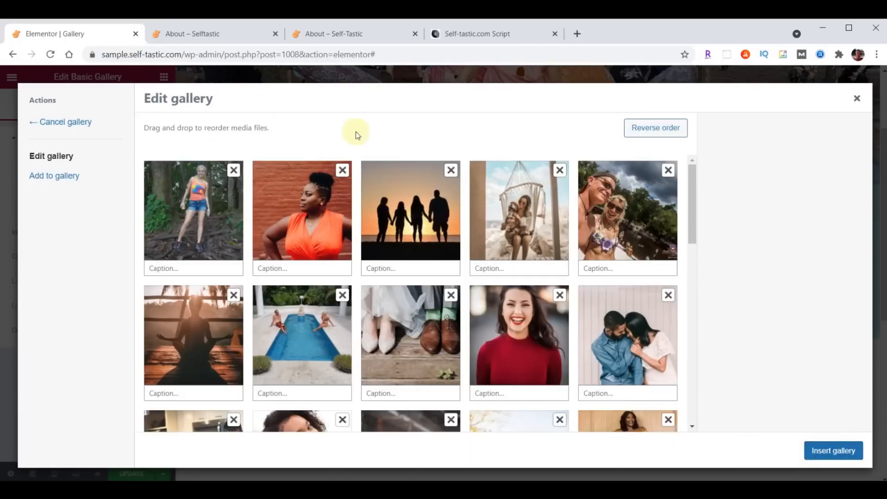
left_click_drag(391, 221, 278, 227)
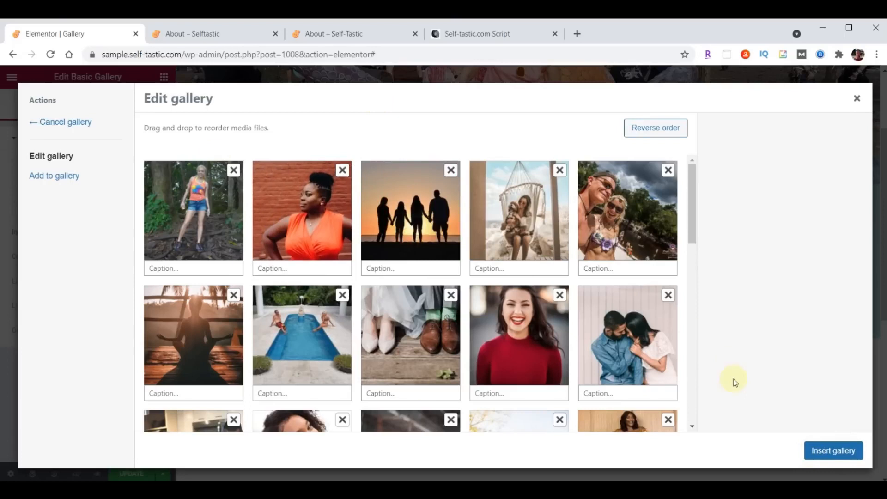
left_click(835, 457)
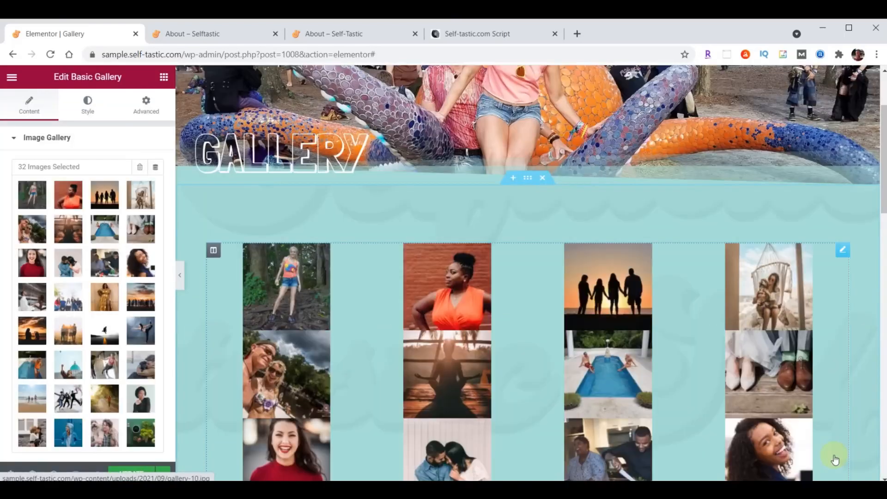
Set gallery Image Size to Medium - 300 x 300, update the page, and view the live About tab
scroll(69, 282, "down", 3)
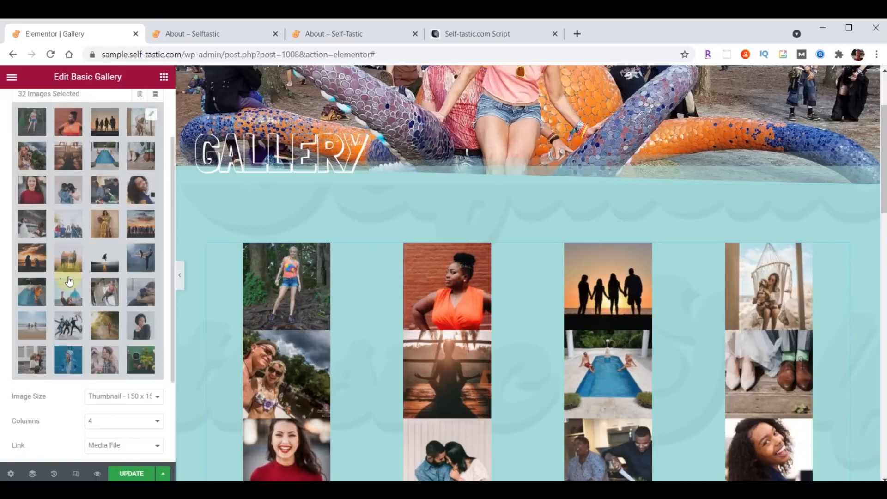
left_click(114, 325)
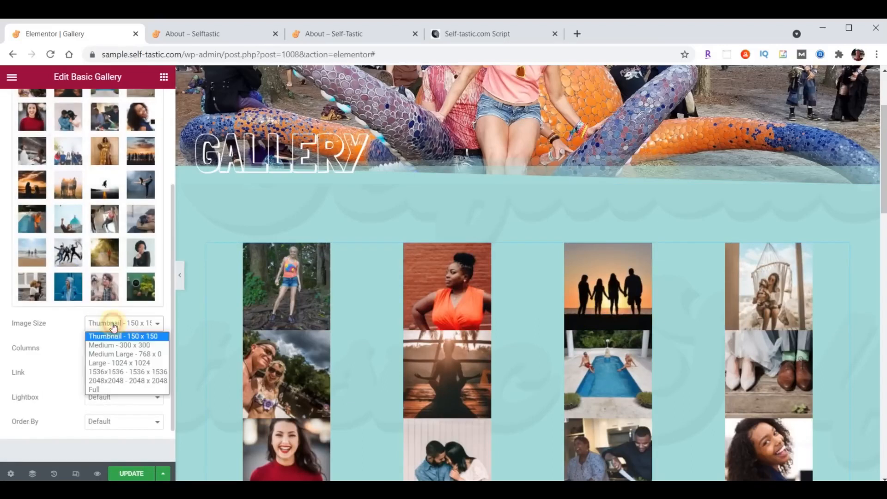
left_click(114, 346)
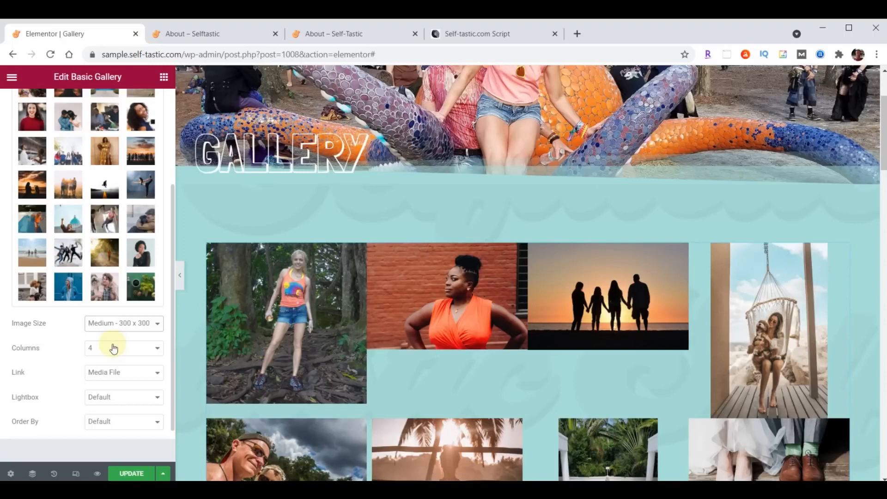
left_click(135, 474)
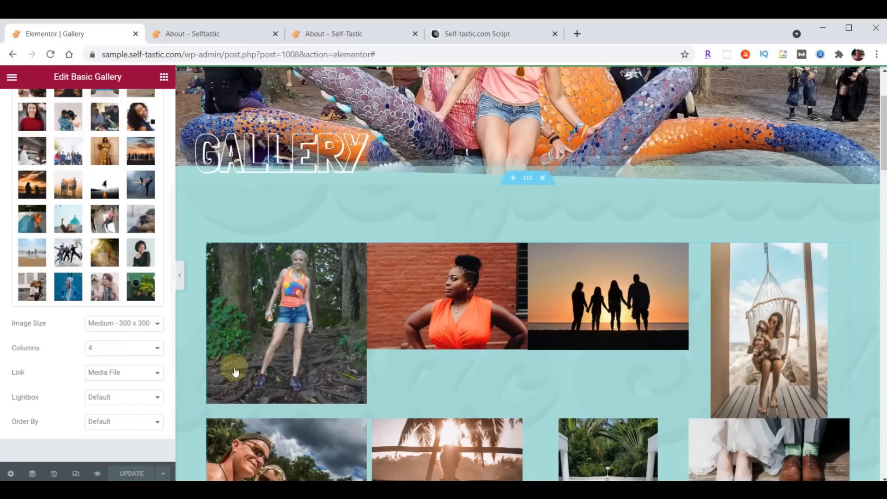
left_click(215, 34)
scroll(614, 276, "up", 10)
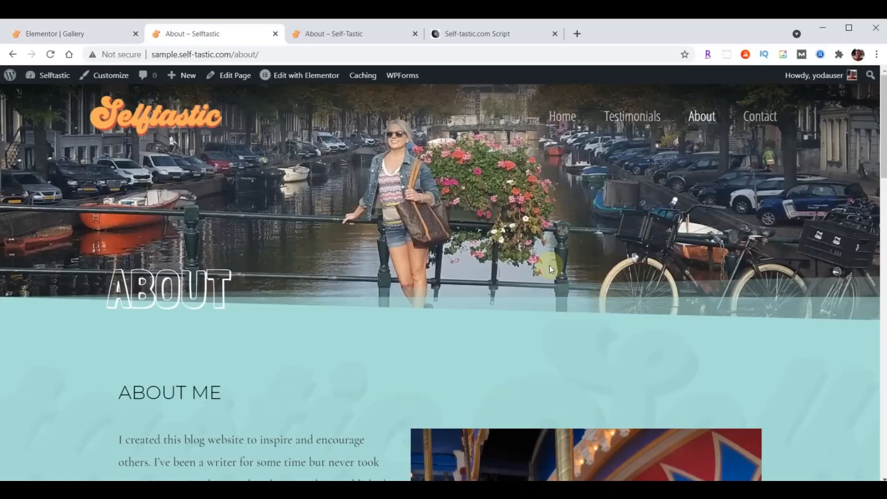
Reload the live page, scroll to the gallery, and page through several enlarged photos
left_click(51, 54)
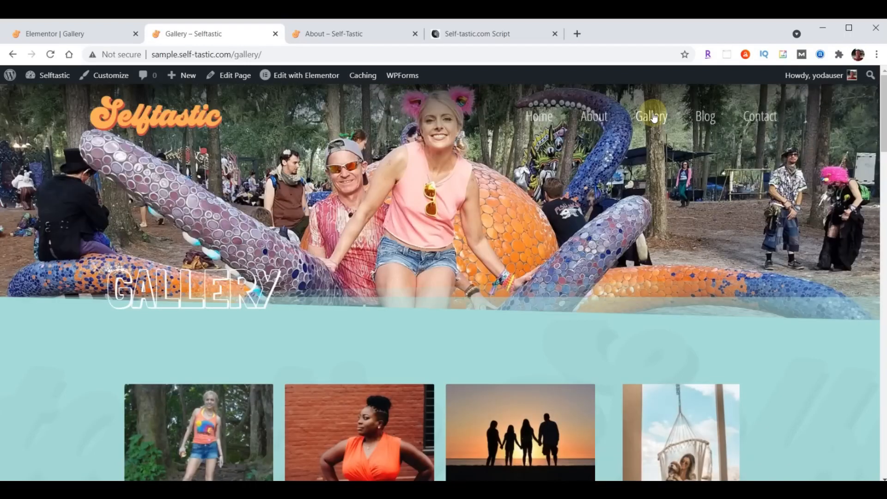
scroll(654, 118, "down", 13)
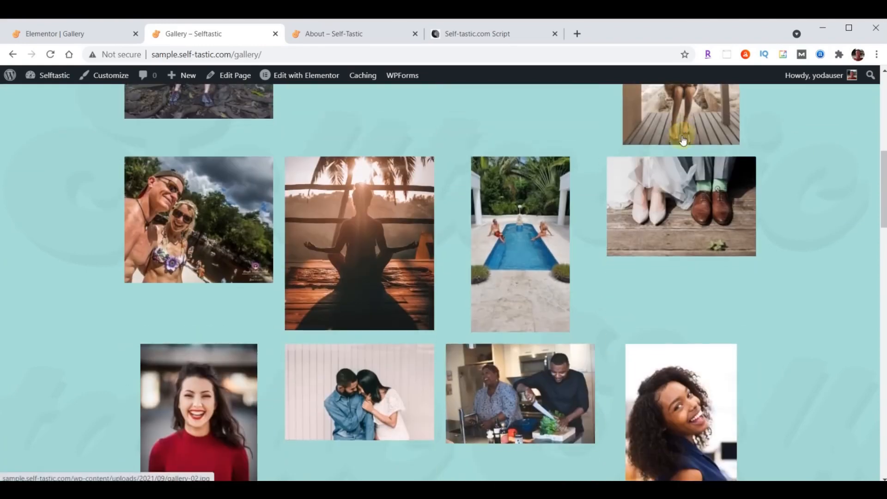
scroll(683, 140, "down", 17)
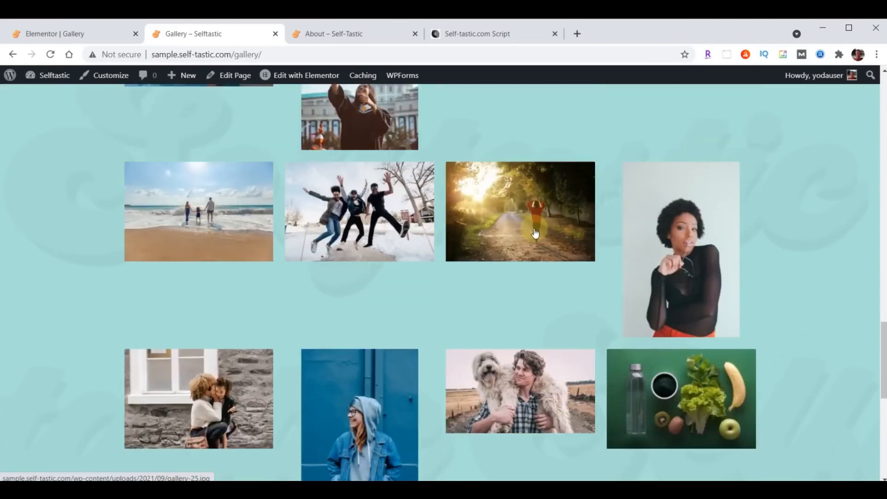
scroll(547, 275, "down", 20)
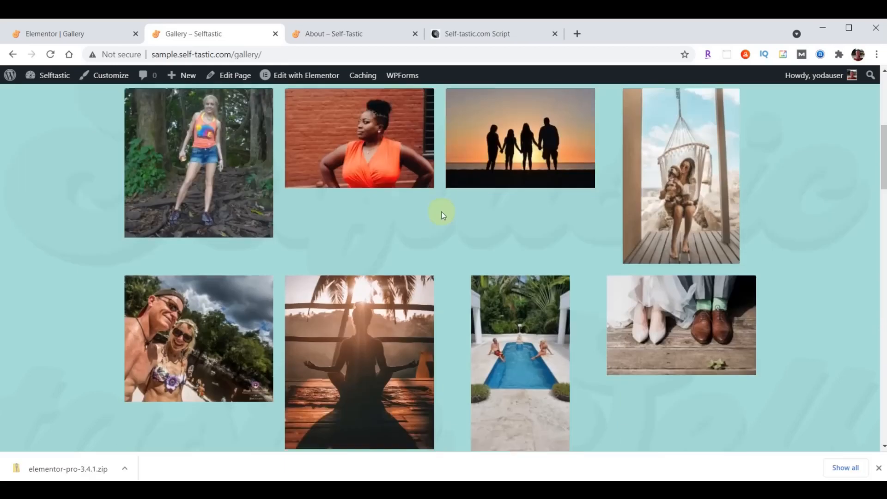
scroll(442, 212, "down", 10)
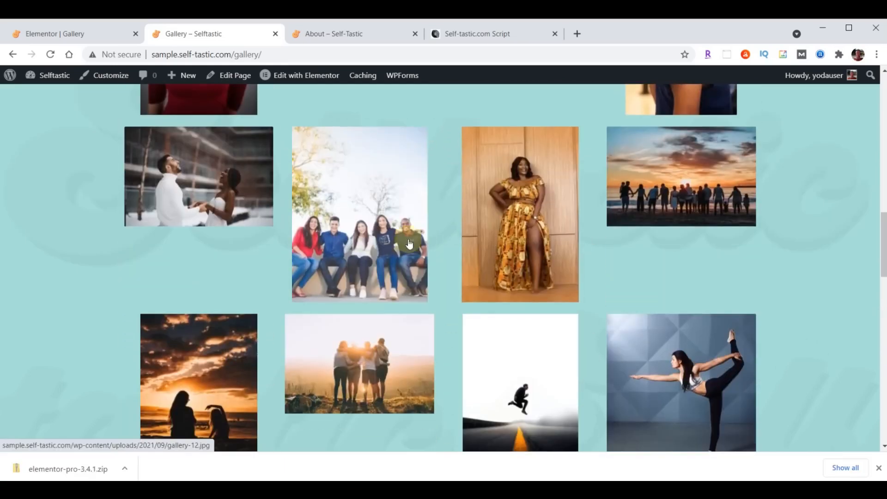
left_click(385, 227)
left_click(813, 268)
left_click(813, 269)
left_click(813, 268)
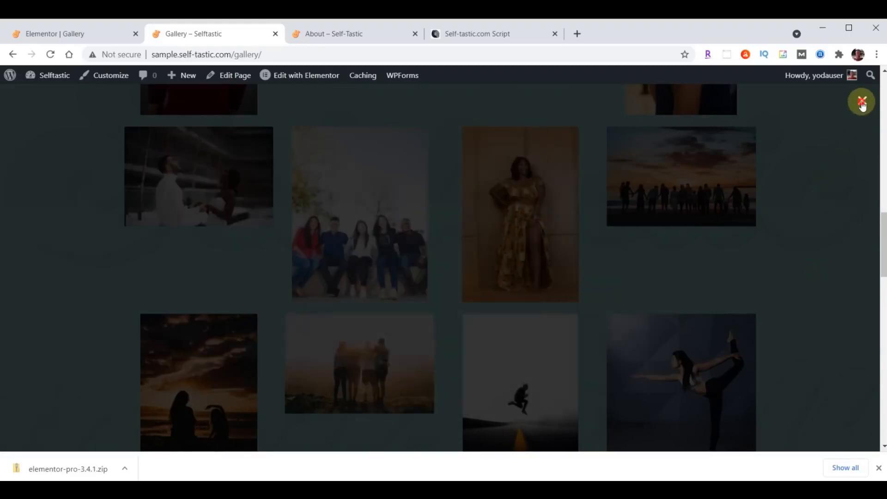
scroll(434, 335, "up", 15)
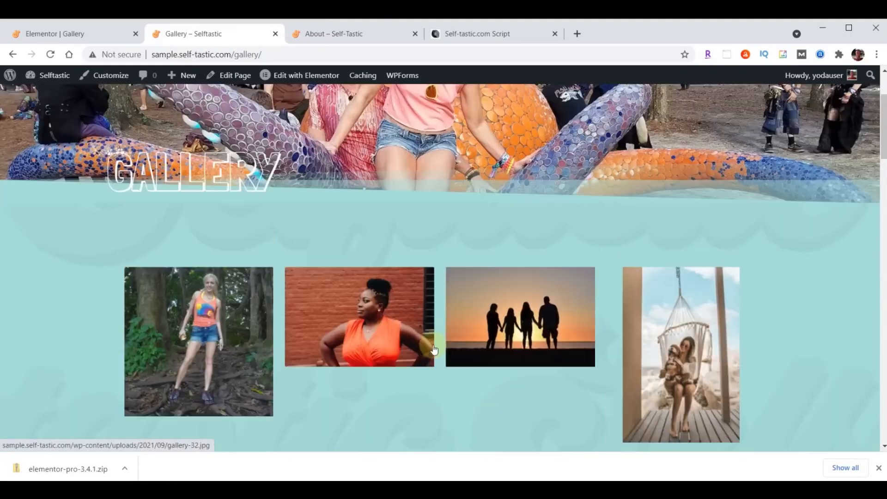
Open the original site's Gallery page, scroll through it, and compare with the new site's gallery
left_click(336, 43)
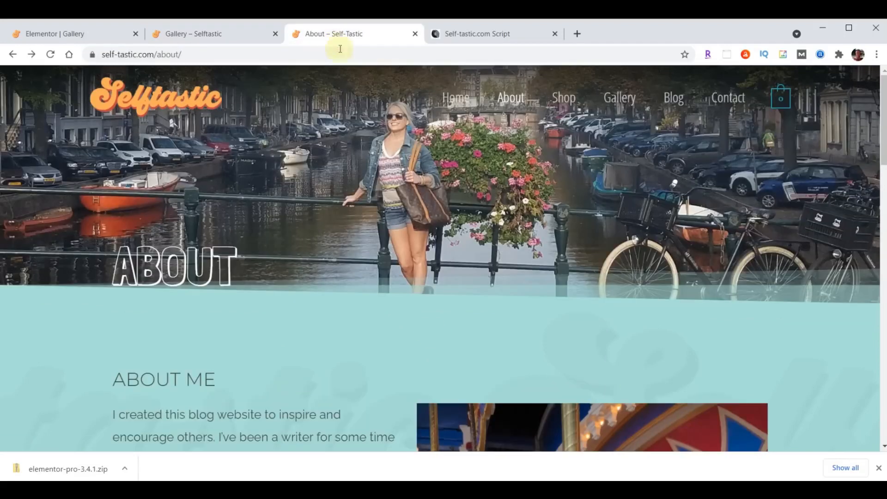
left_click(618, 98)
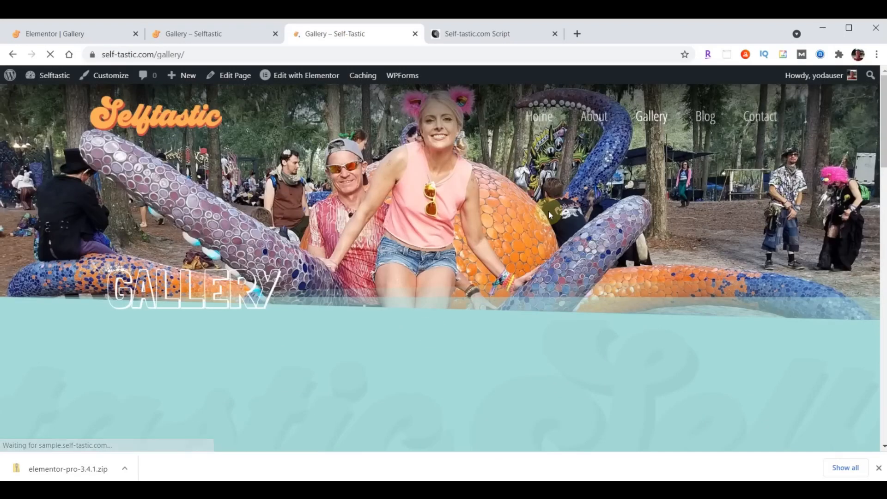
scroll(625, 228, "down", 10)
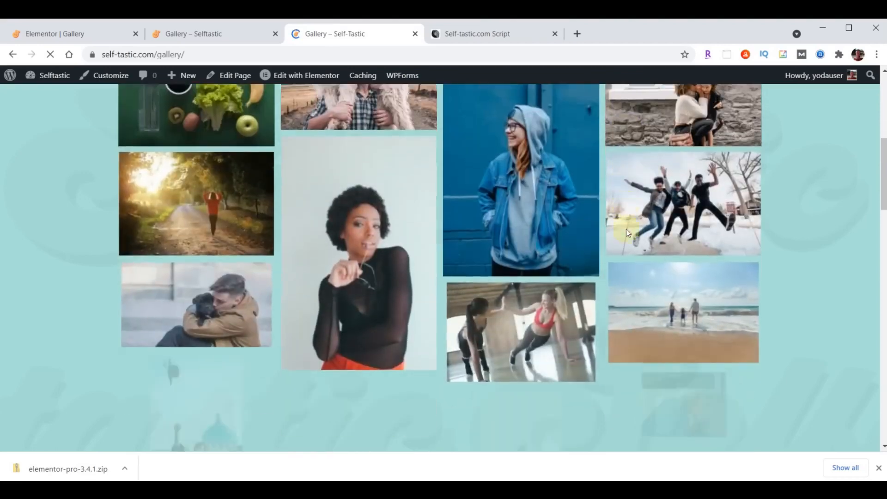
scroll(627, 234, "down", 10)
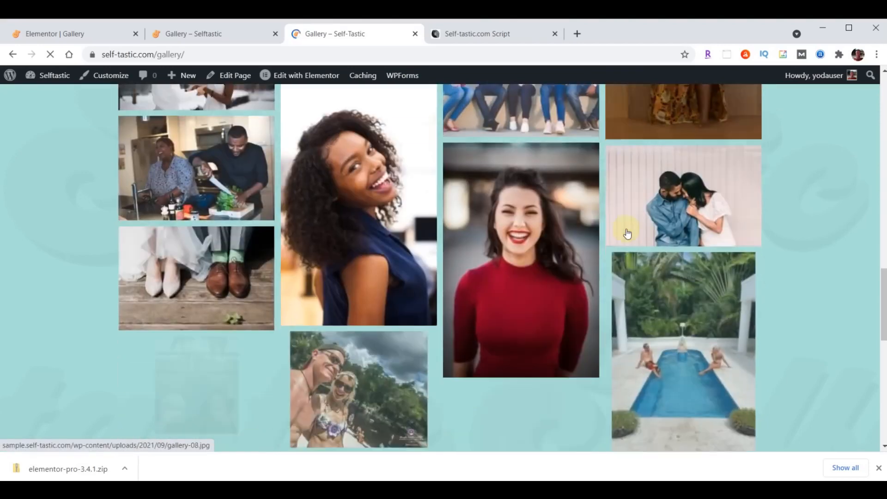
scroll(627, 231, "down", 8)
left_click(188, 40)
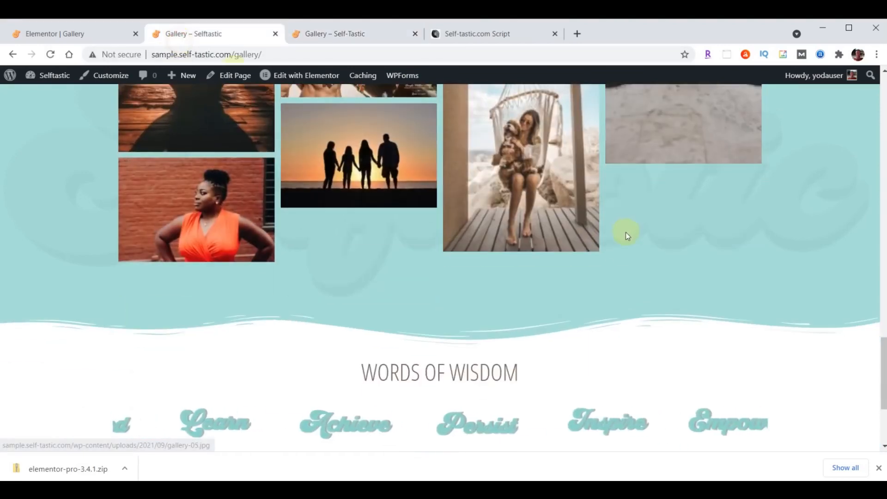
scroll(619, 266, "up", 20)
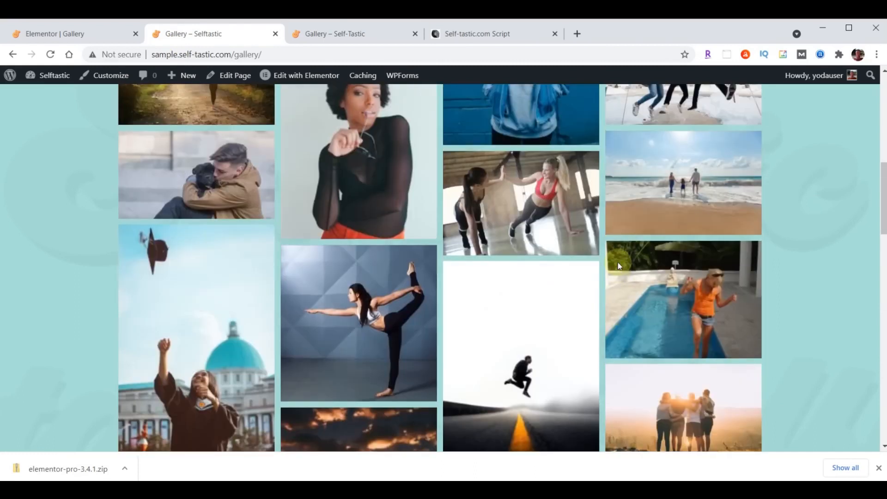
scroll(619, 269, "up", 5)
scroll(618, 265, "down", 10)
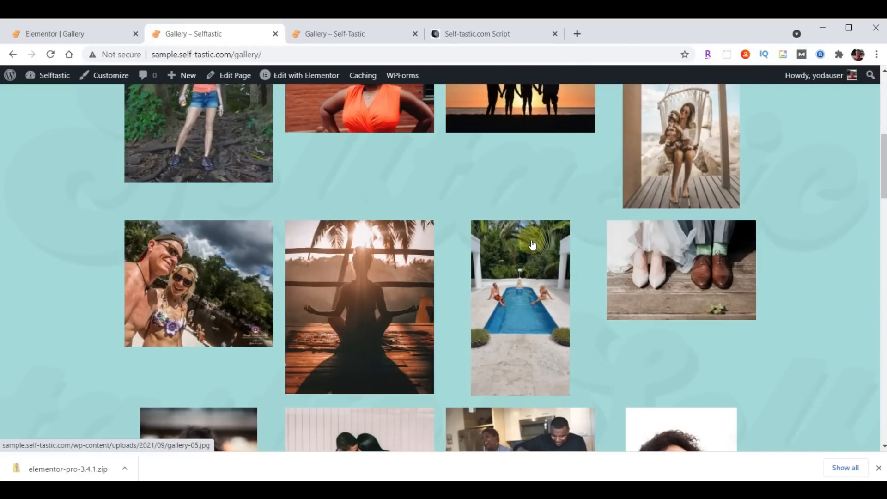
Back in the Gallery page editor, delete the old Basic Gallery widget
left_click(53, 42)
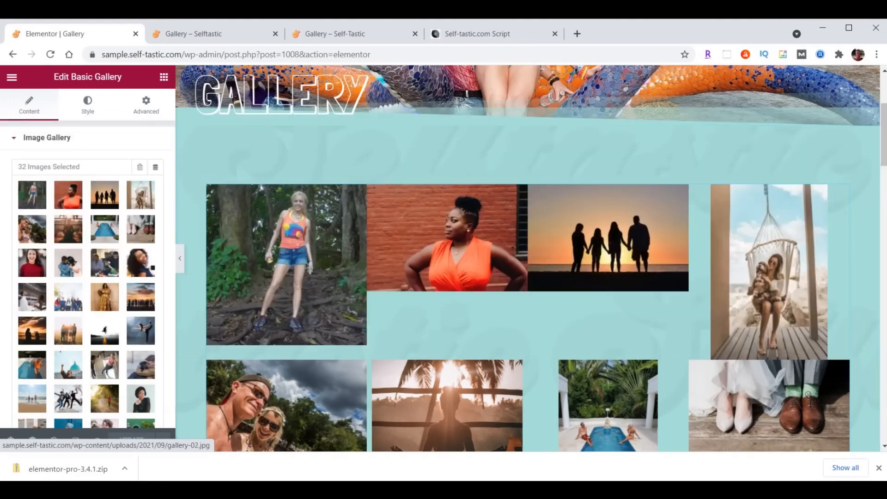
right_click(843, 193)
left_click(825, 360)
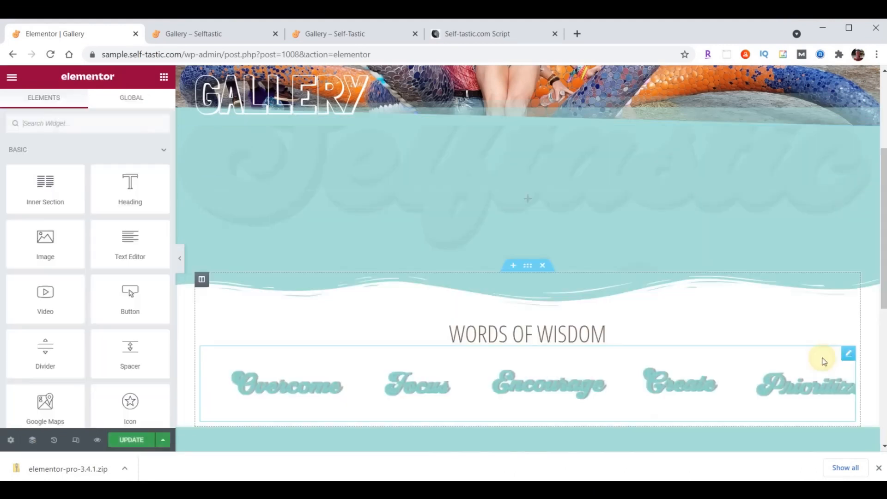
Search widgets for 'gallery', place a Gallery widget in its spot, and open the media library
left_click(72, 130)
type("gallery")
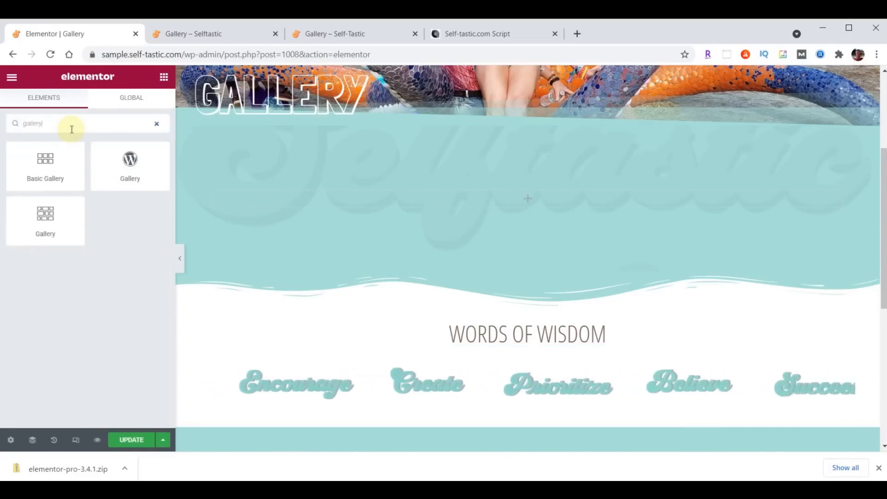
left_click_drag(43, 214, 590, 191)
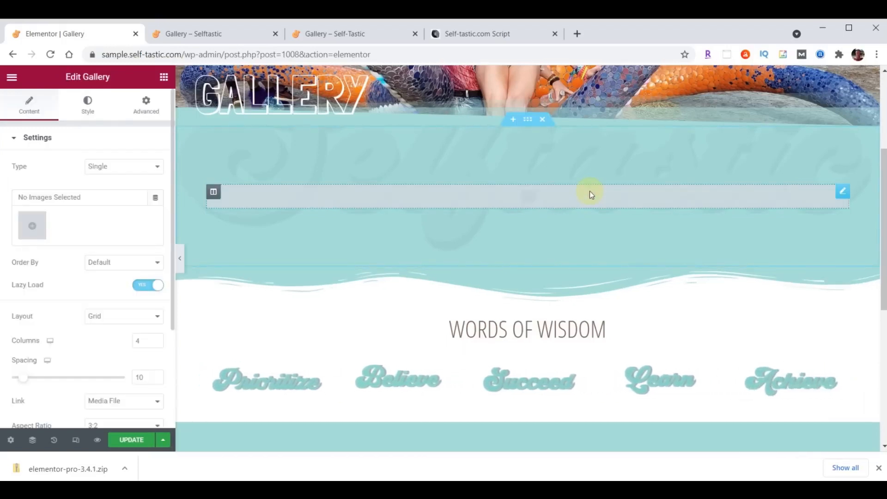
left_click(33, 228)
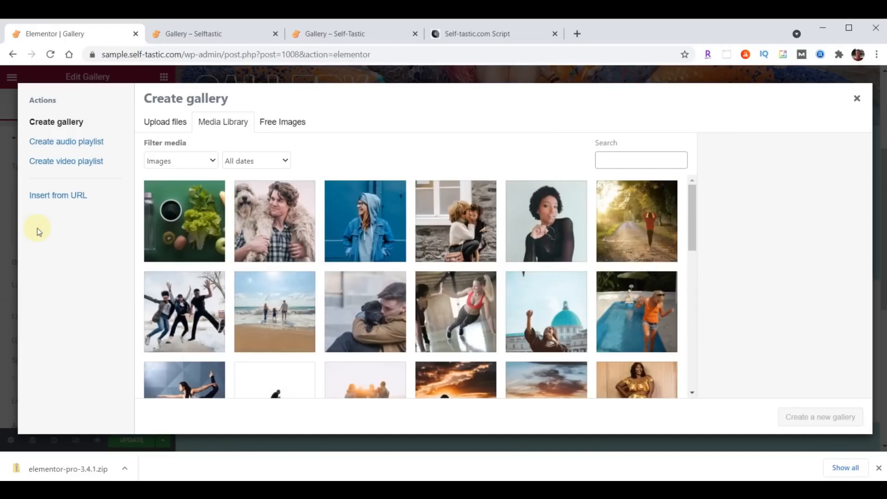
Select 31 photos through the orange-shirt photo, put the vegetables photo first, and insert the gallery
left_click(190, 220)
scroll(542, 222, "down", 3)
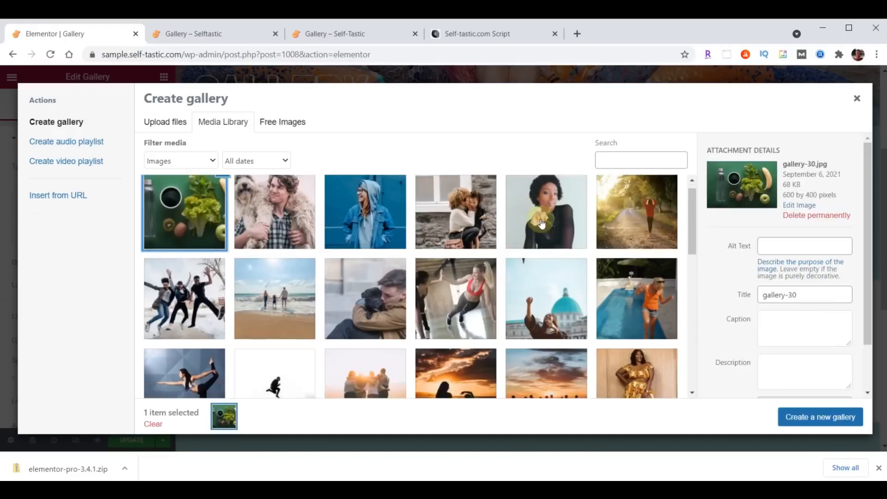
scroll(542, 224, "down", 10)
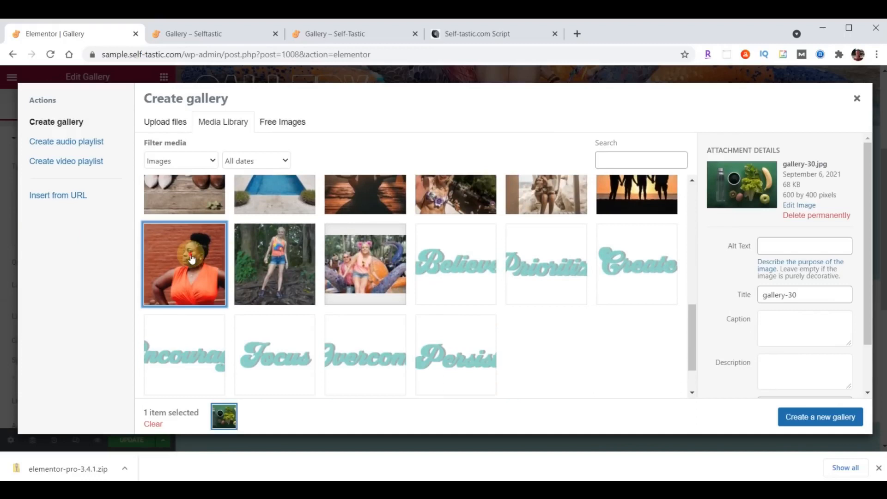
left_click(195, 254, "shift")
left_click(807, 417)
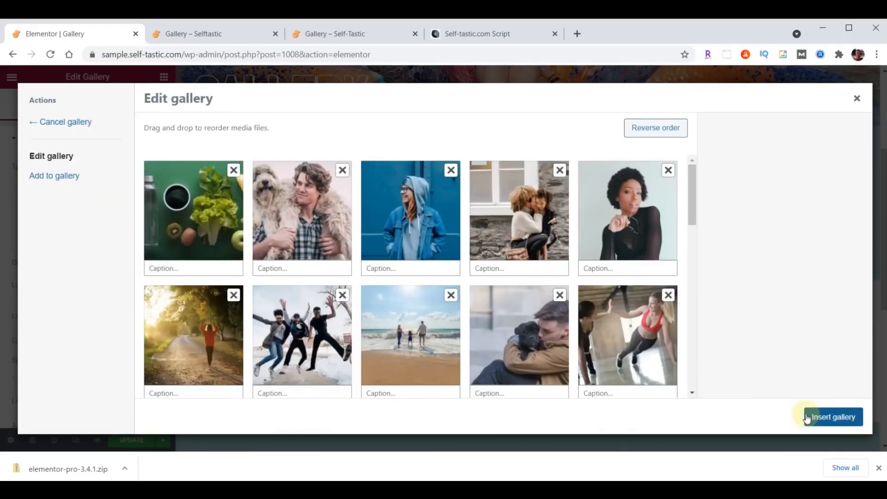
left_click_drag(221, 224, 311, 214)
left_click(831, 419)
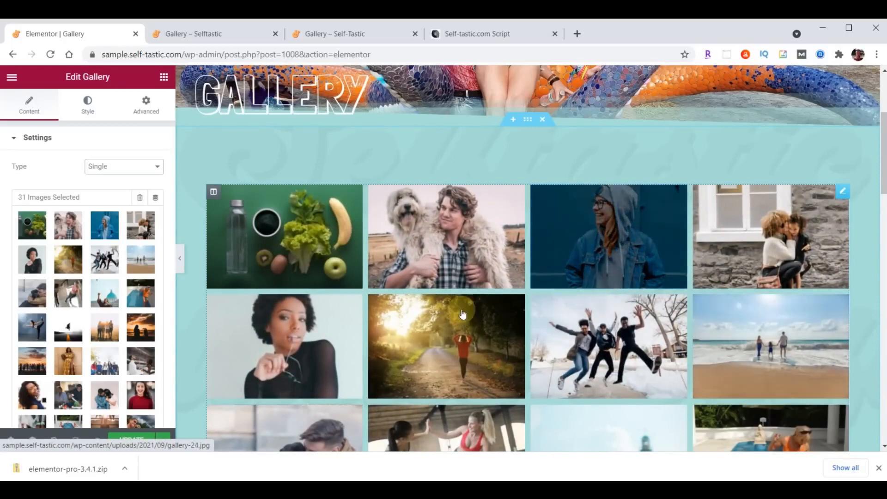
Set the Gallery widget Layout to Masonry and update the page
scroll(111, 283, "down", 5)
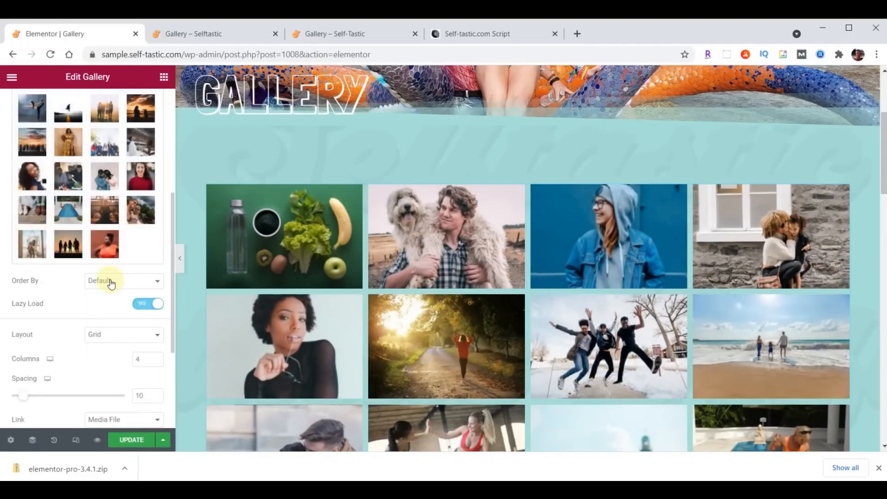
left_click(113, 333)
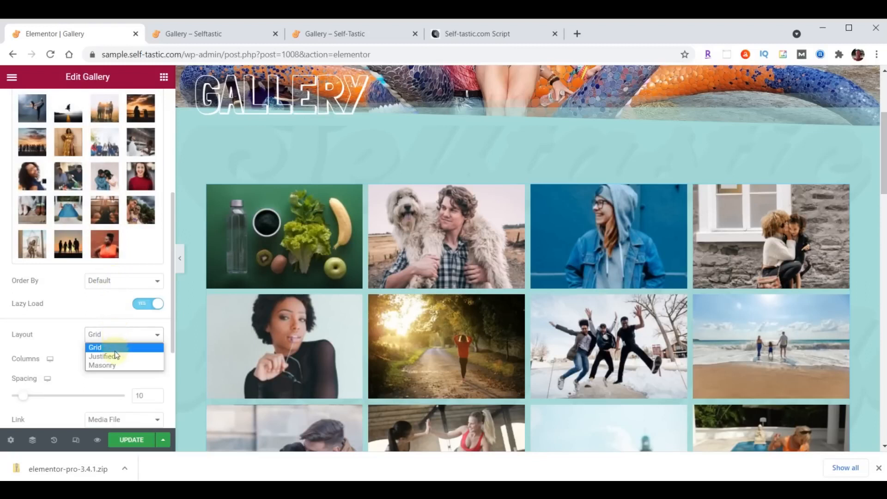
left_click(113, 365)
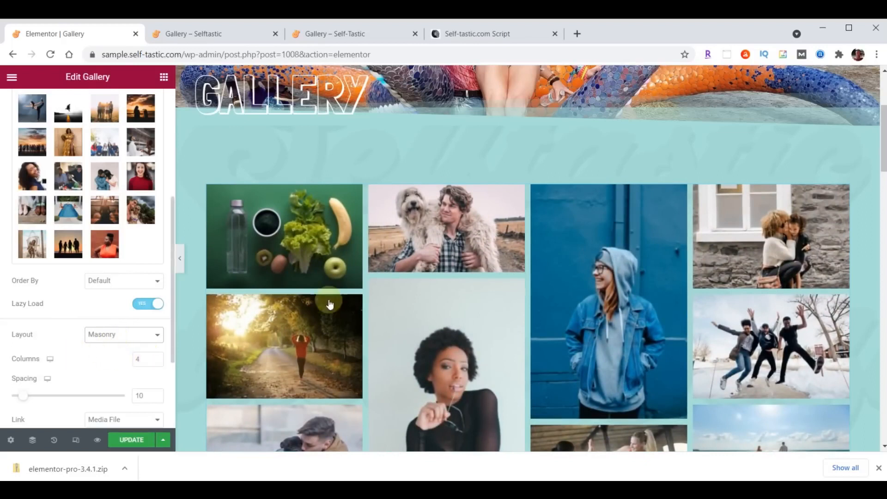
left_click(132, 441)
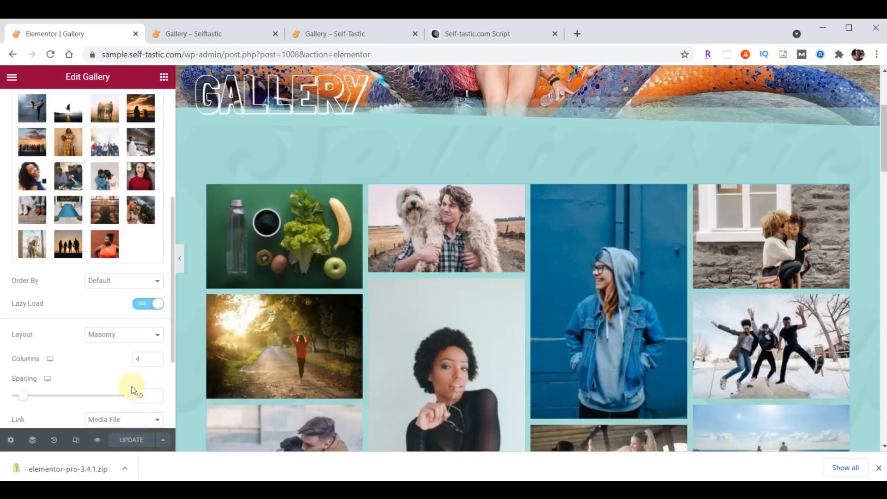
Reload the live Gallery page, scroll through the masonry photos, then return to the Elementor editor
left_click(220, 39)
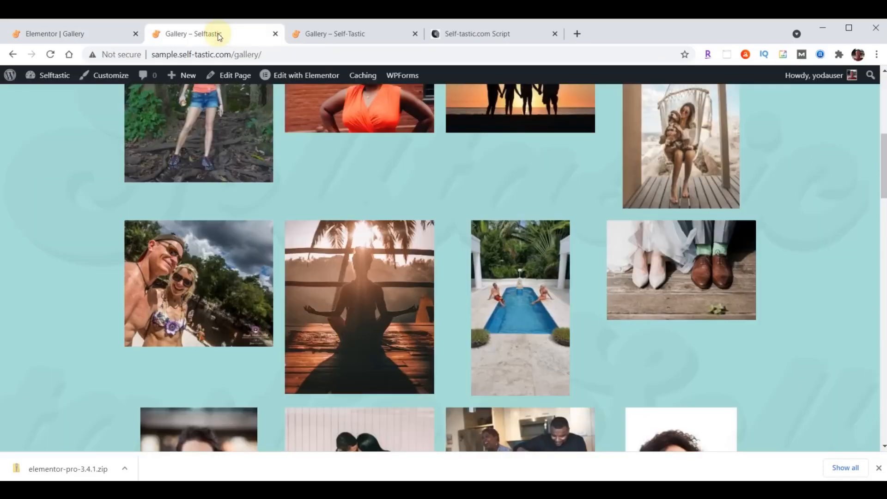
left_click(50, 54)
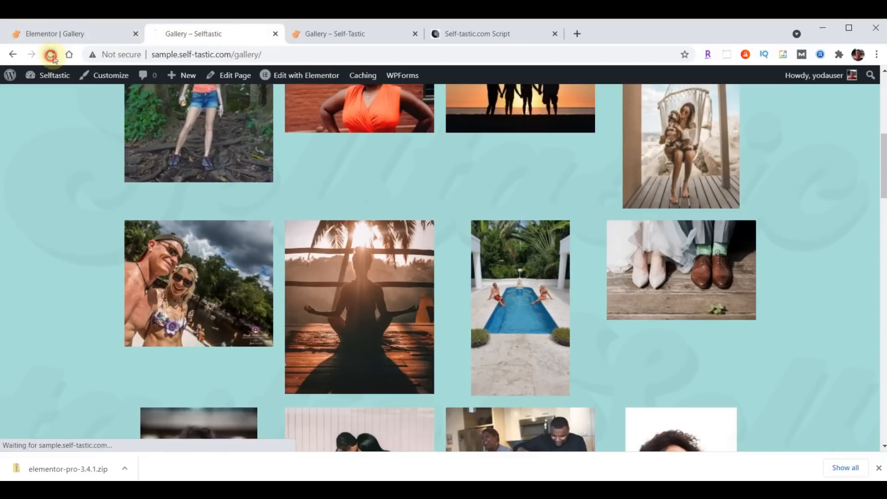
scroll(626, 229, "down", 5)
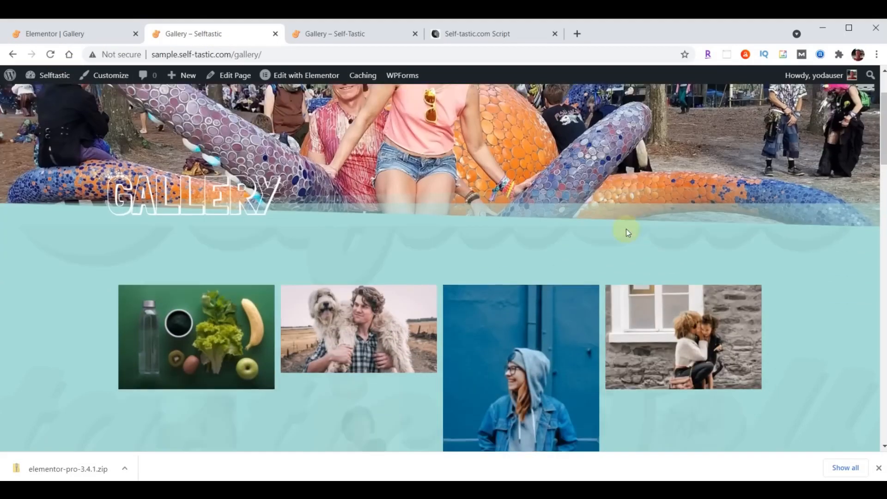
scroll(626, 229, "down", 10)
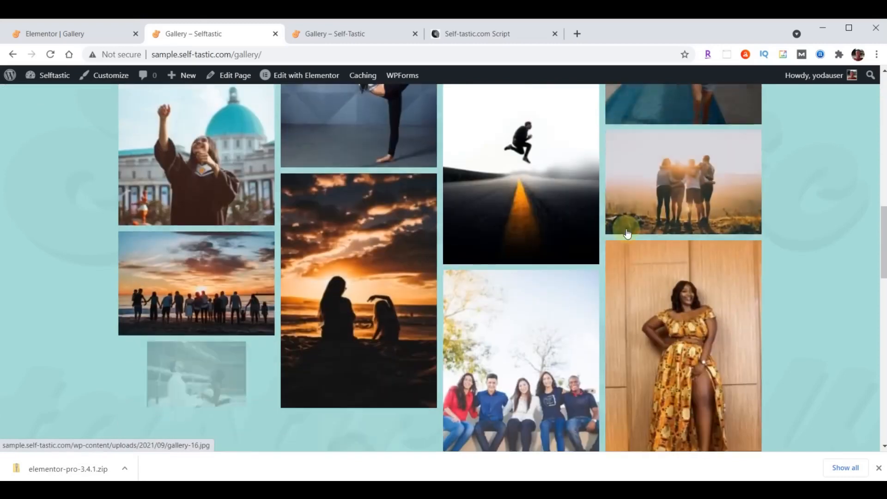
scroll(627, 234, "down", 10)
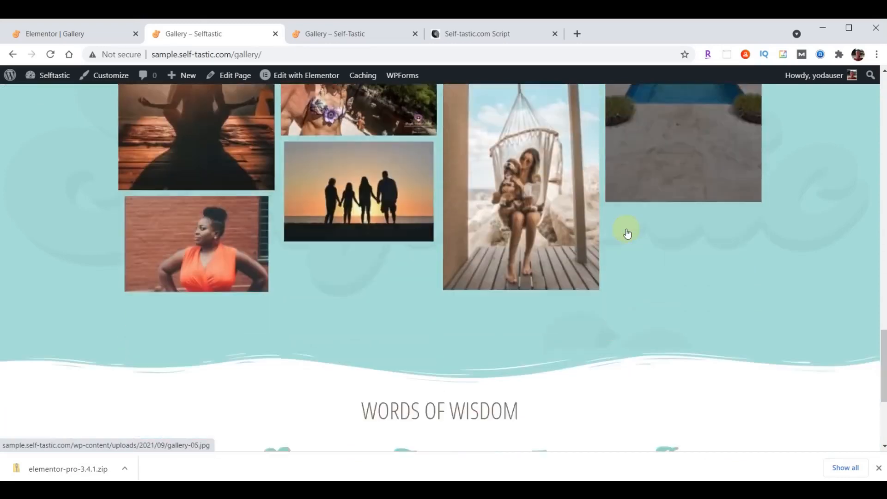
scroll(618, 262, "up", 15)
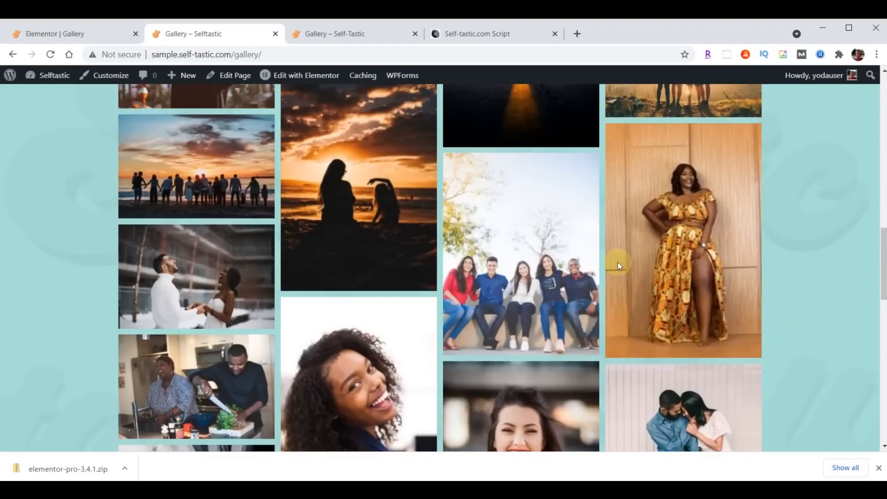
scroll(618, 262, "up", 8)
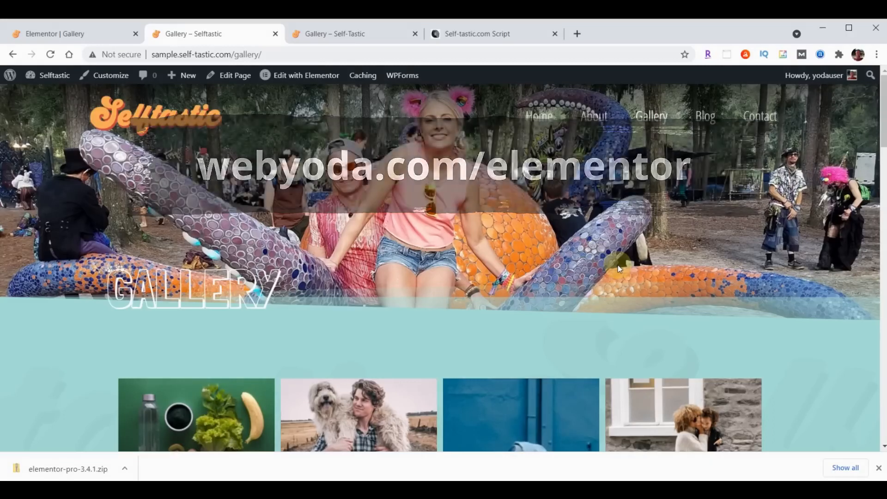
left_click(70, 28)
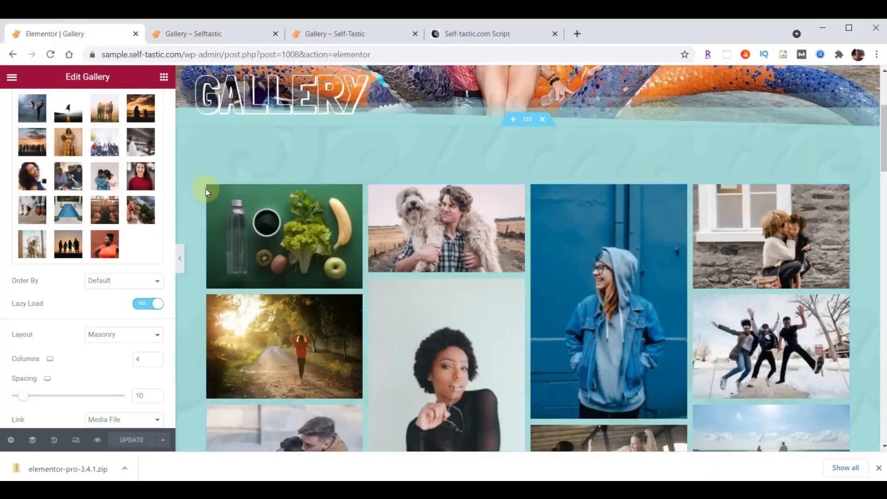
Exit Elementor to the WordPress dashboard and add a new Elementor Header & Footer Builder template
left_click(12, 80)
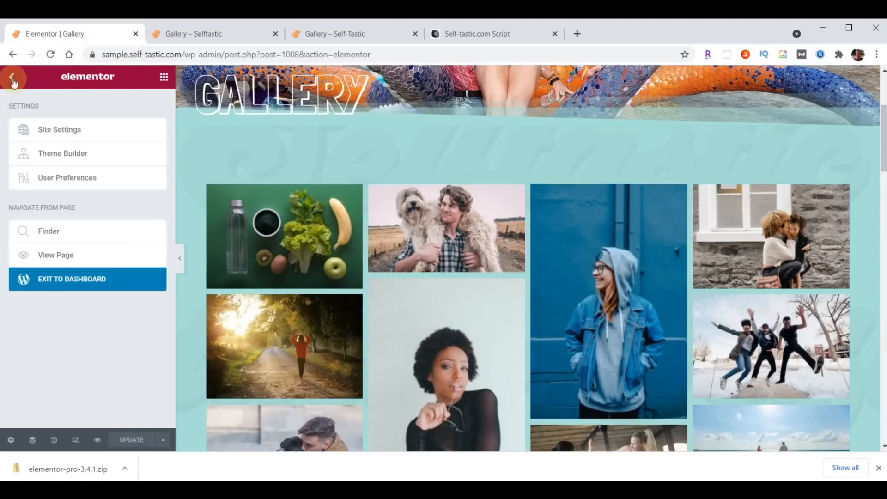
left_click(76, 279)
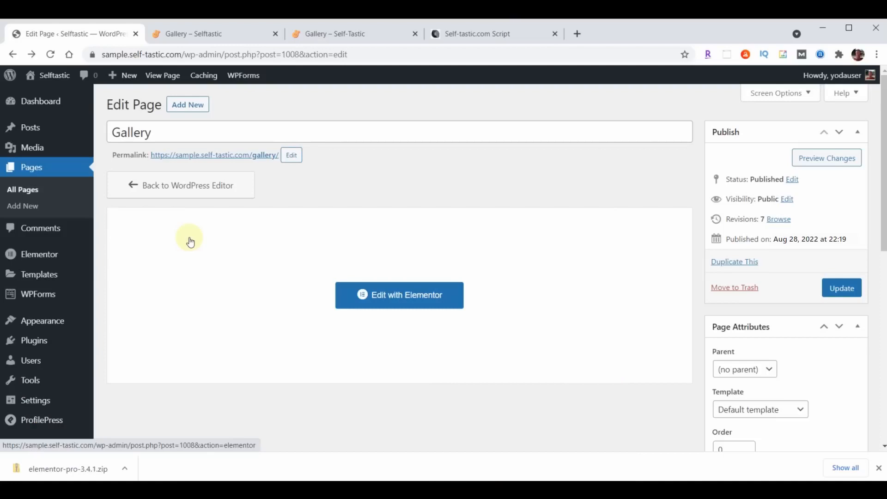
mouse_move(41, 319)
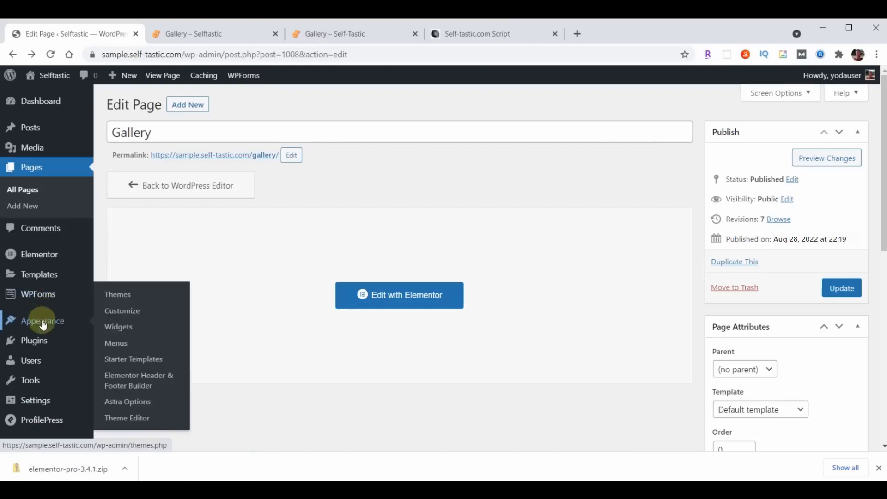
left_click(135, 382)
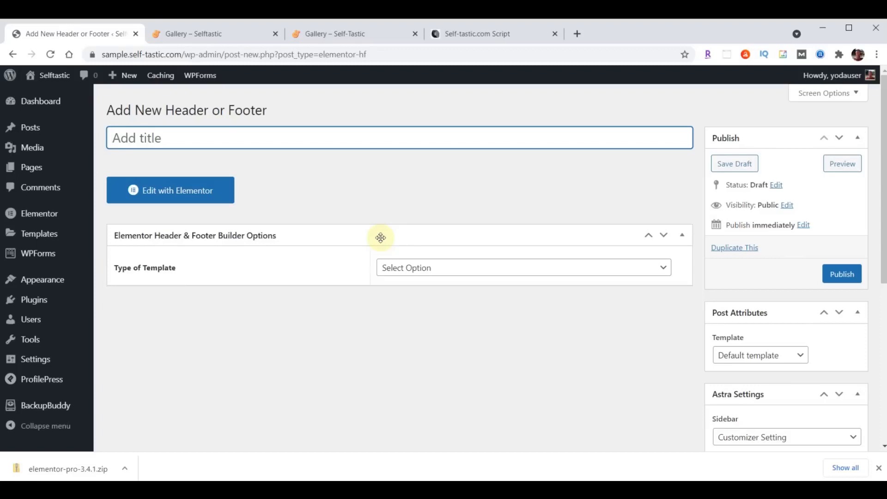
Title the template 'Blog Page Header' and set its type to Header
left_click(224, 138)
type("Blog Page Header")
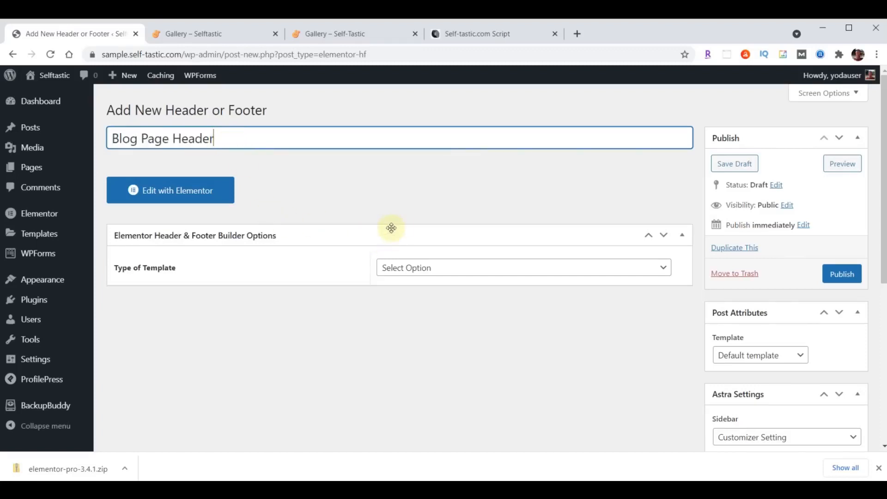
left_click(472, 270)
left_click(442, 295)
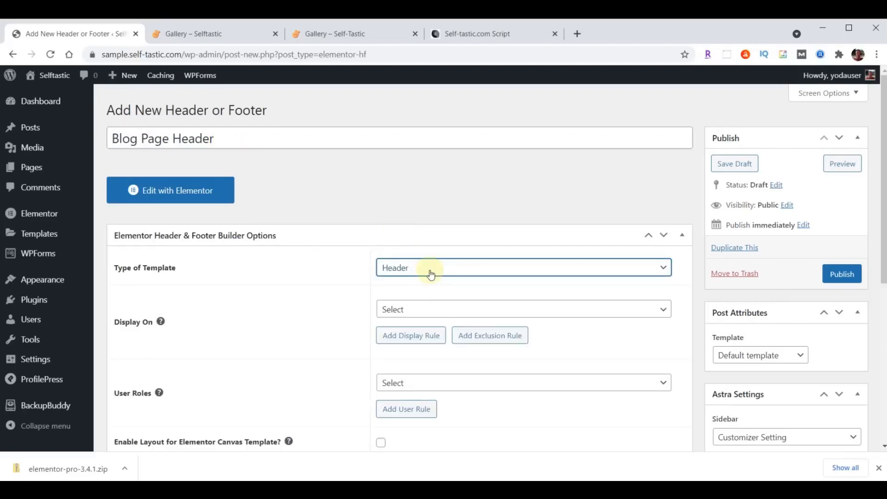
Display it on Blog / Posts Page for All user roles, enable Canvas layout, and publish
left_click(434, 309)
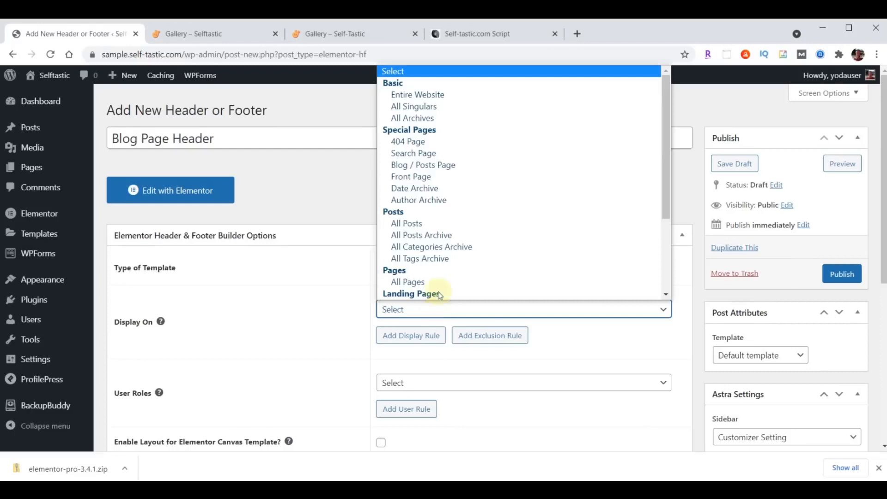
left_click(438, 167)
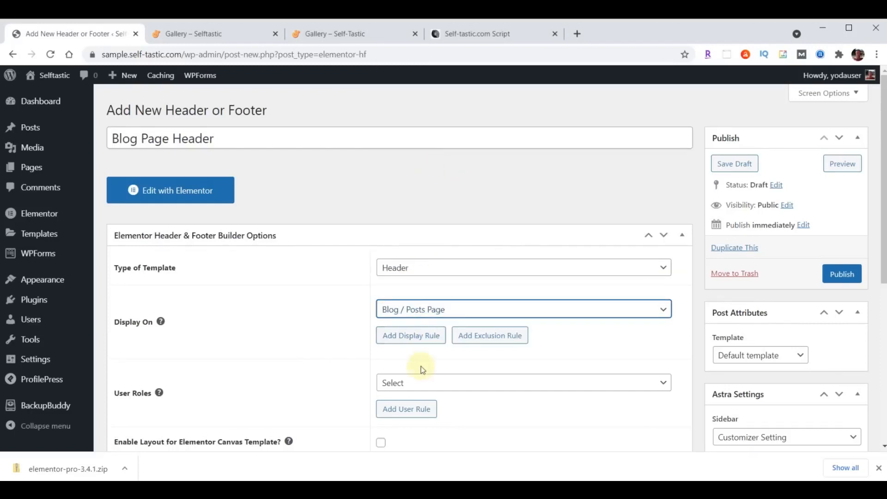
left_click(416, 383)
left_click(419, 251)
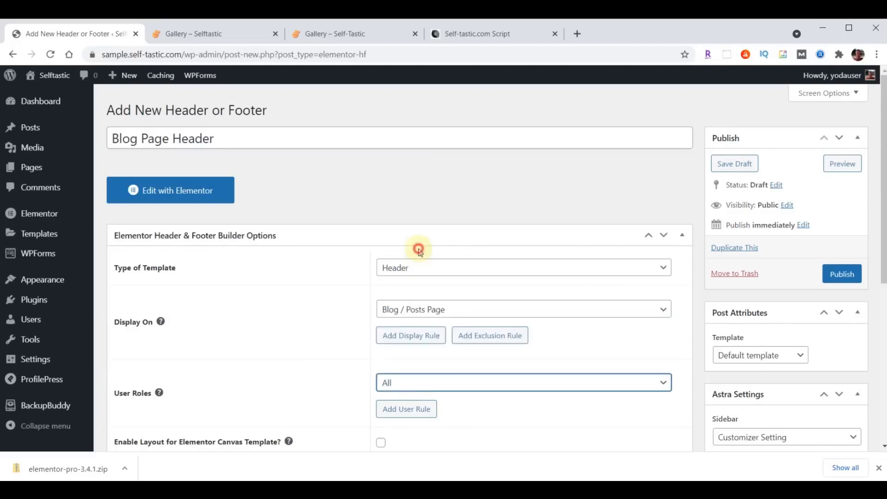
scroll(317, 299, "down", 3)
left_click(381, 326)
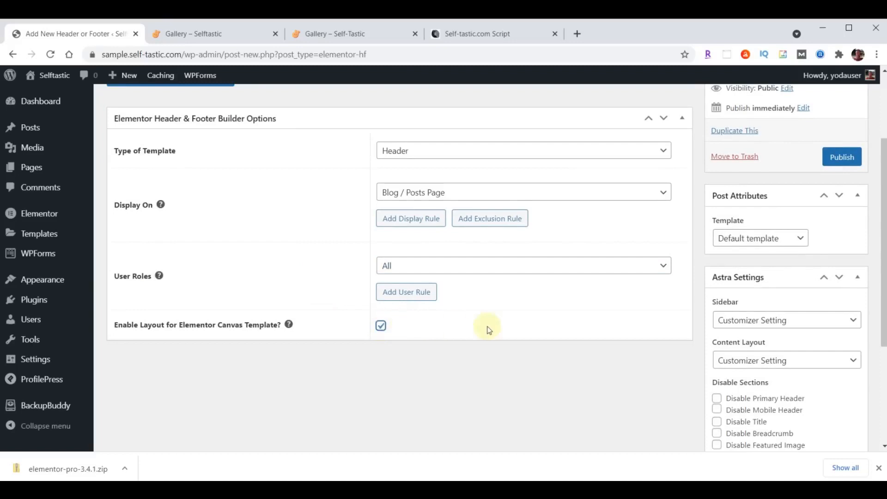
left_click(843, 158)
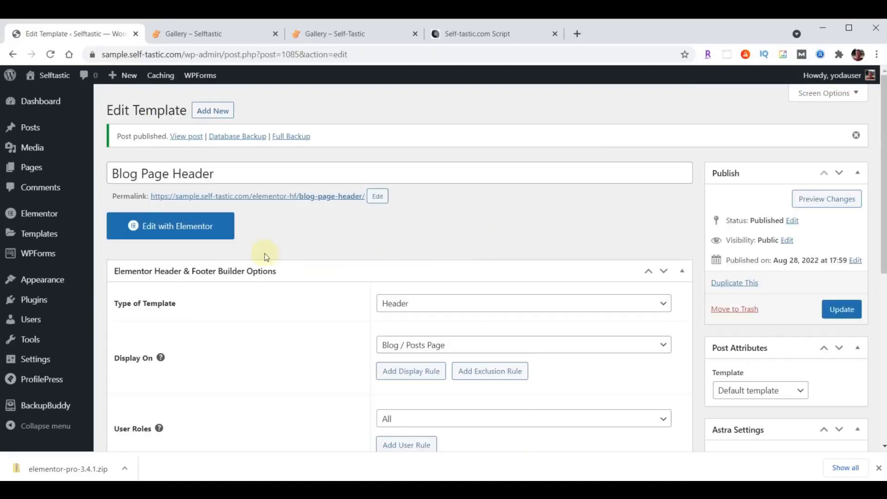
Edit Blog Page Header with Elementor and import the blog-page-header JSON into the template library
left_click(196, 225)
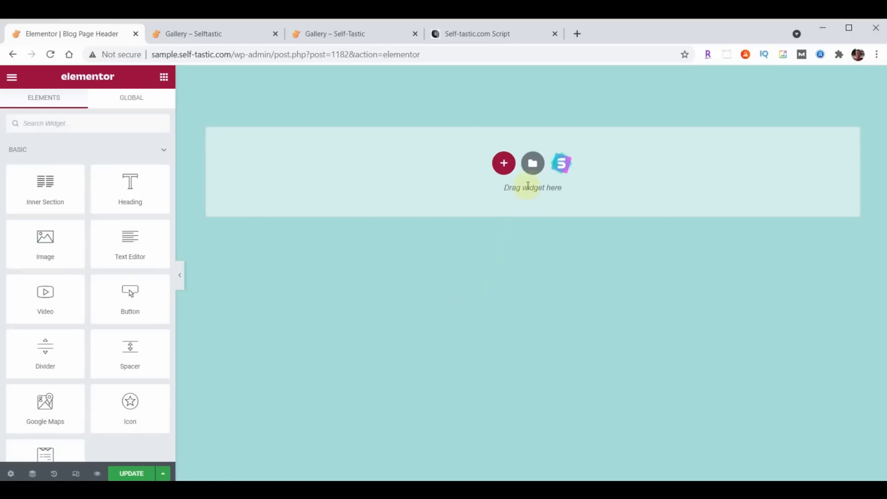
left_click(533, 166)
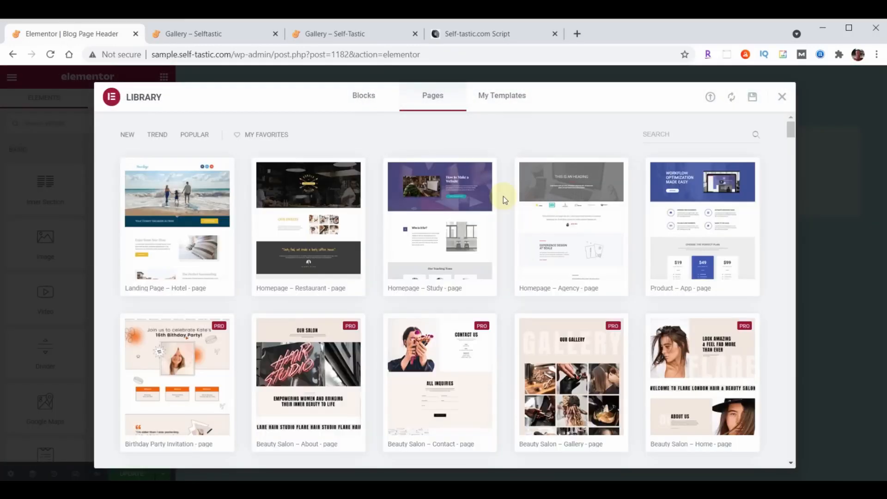
left_click(711, 97)
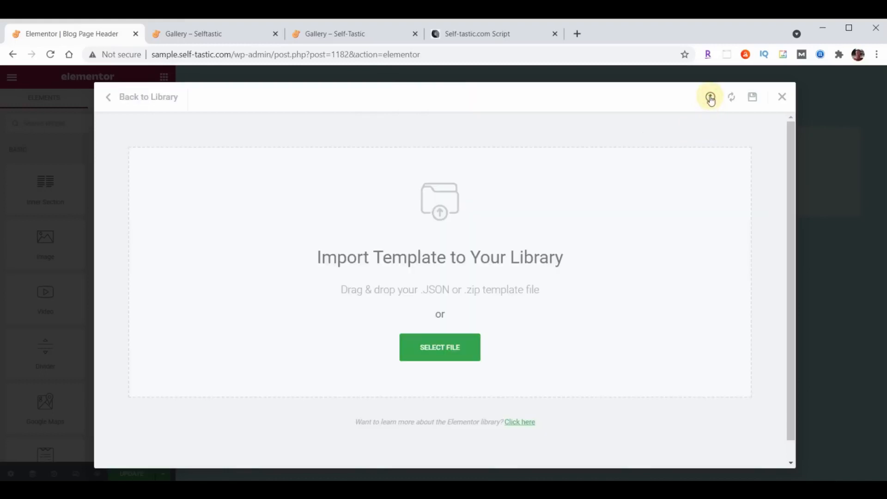
key("alt+Tab")
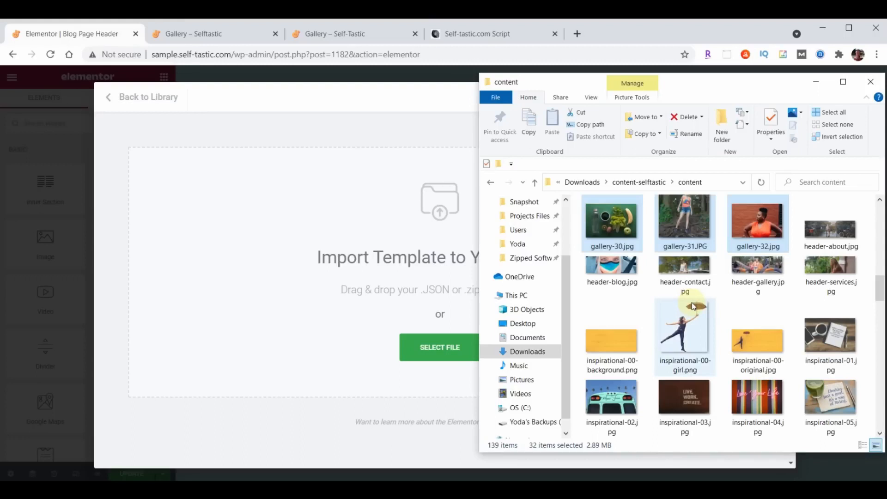
scroll(798, 248, "down", 5)
scroll(797, 248, "down", 5)
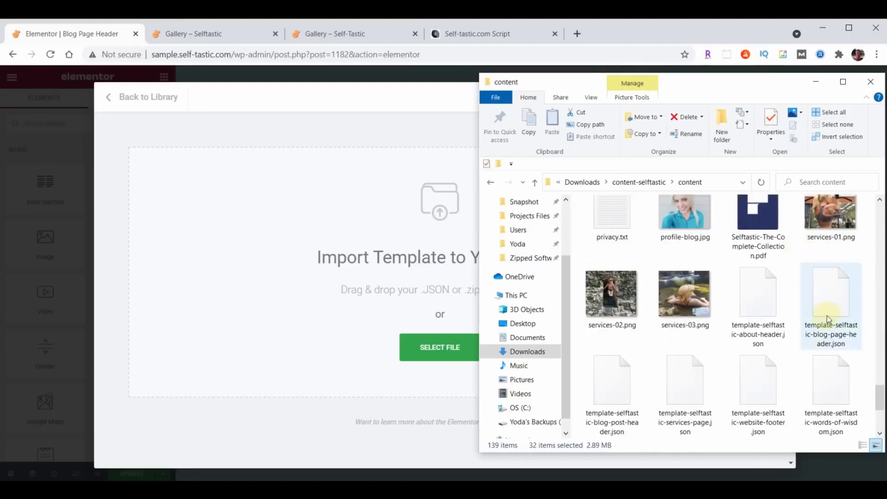
left_click_drag(836, 311, 353, 286)
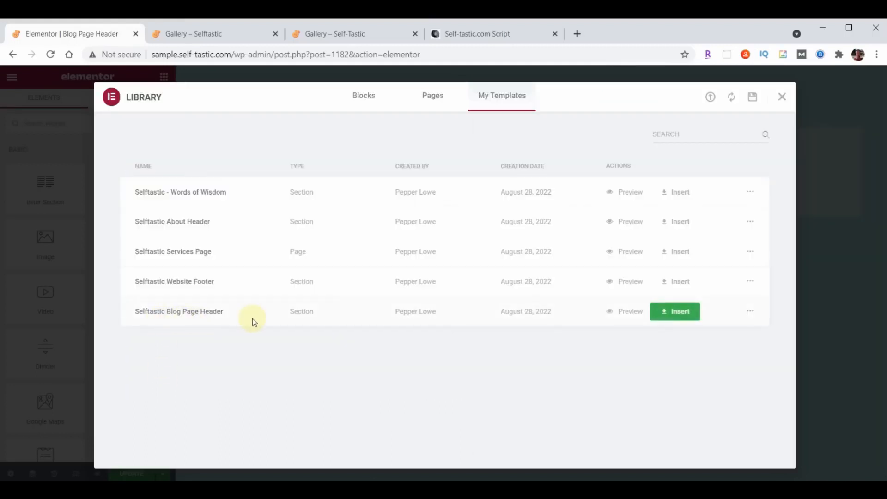
Insert the Selftastic Blog Page Header design without its page settings, then update
left_click(694, 311)
left_click(391, 317)
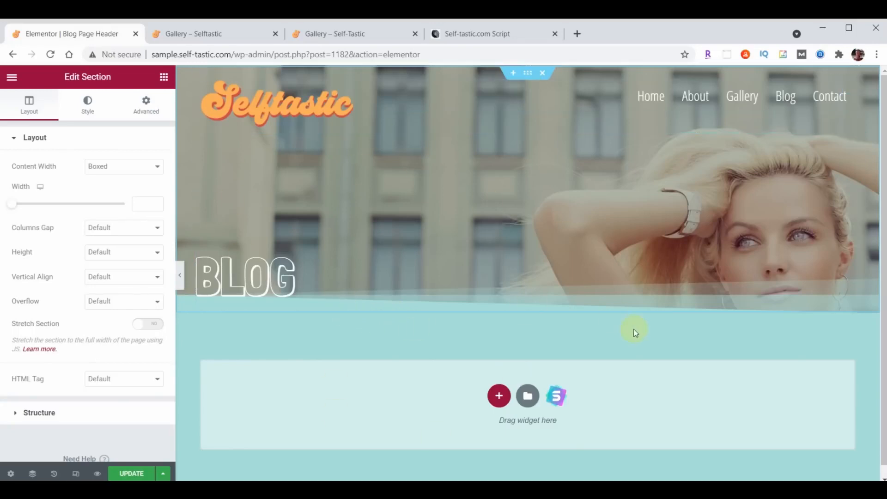
left_click(131, 473)
Return to the dashboard and start a new template titled 'Blog Post Header'
left_click(12, 77)
left_click(91, 278)
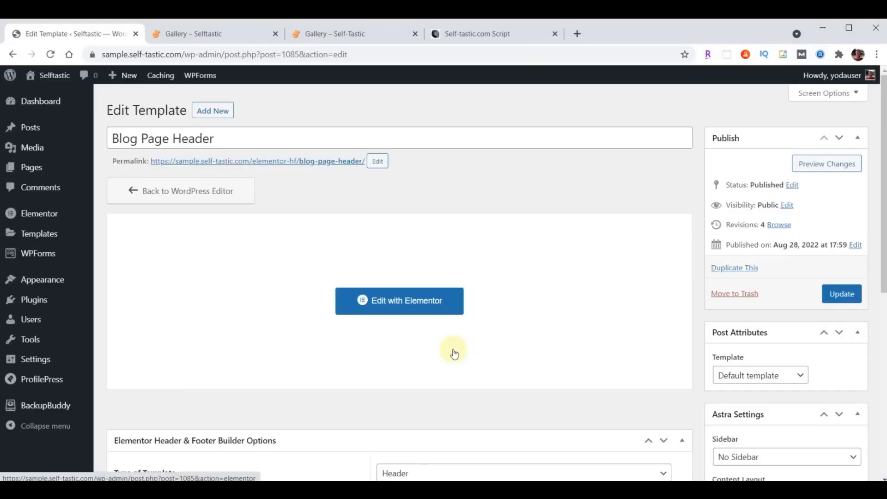
left_click(221, 112)
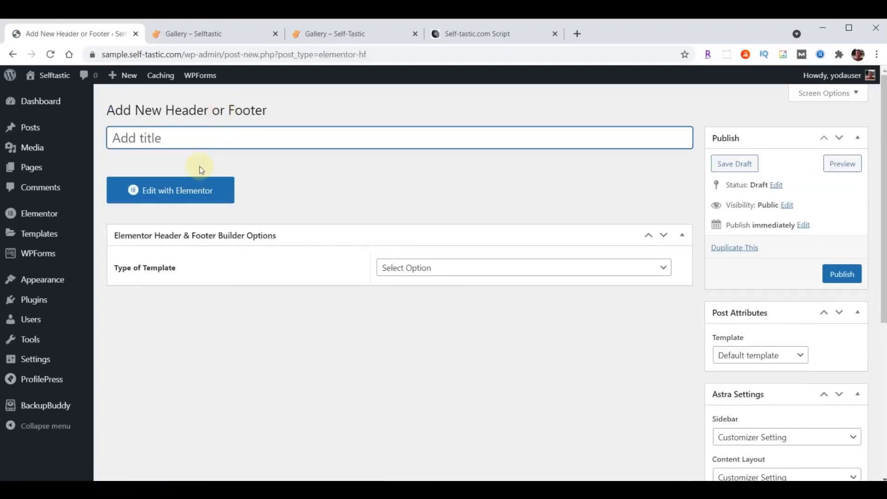
type("Blog Post Header")
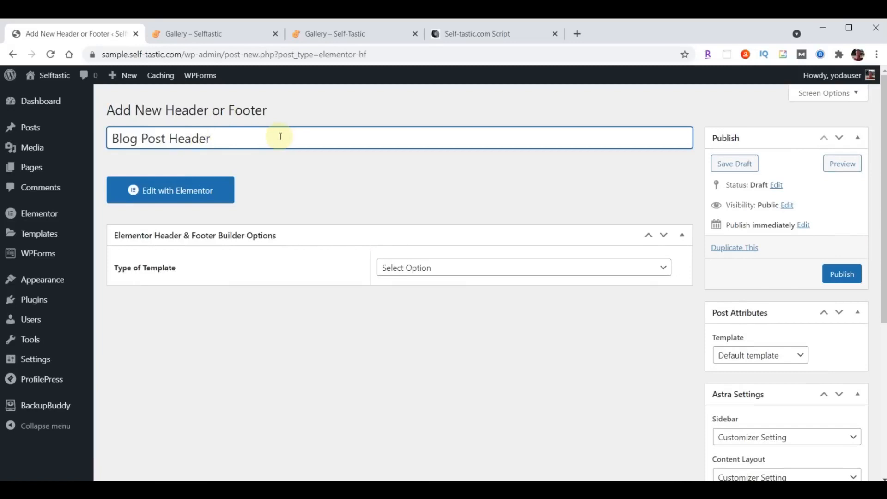
Make it a Header shown on All Posts to all roles with Canvas, publish, and edit in Elementor
left_click(482, 270)
left_click(460, 294)
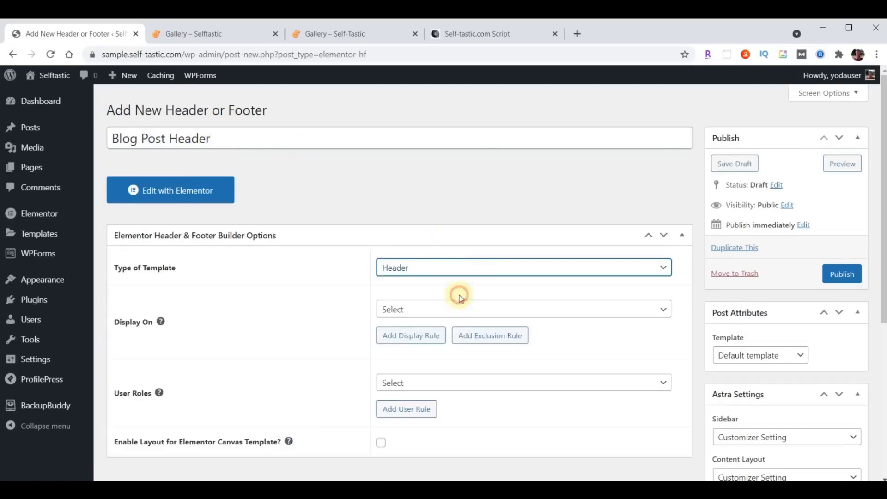
left_click(461, 313)
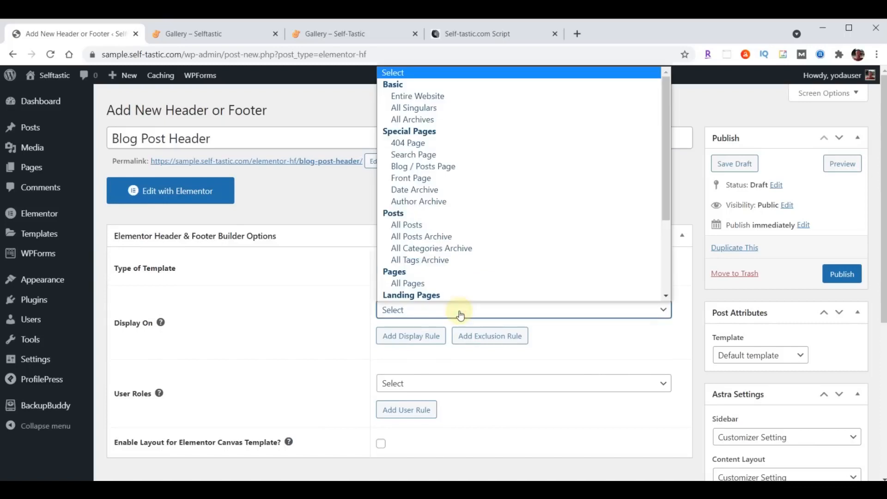
left_click(421, 224)
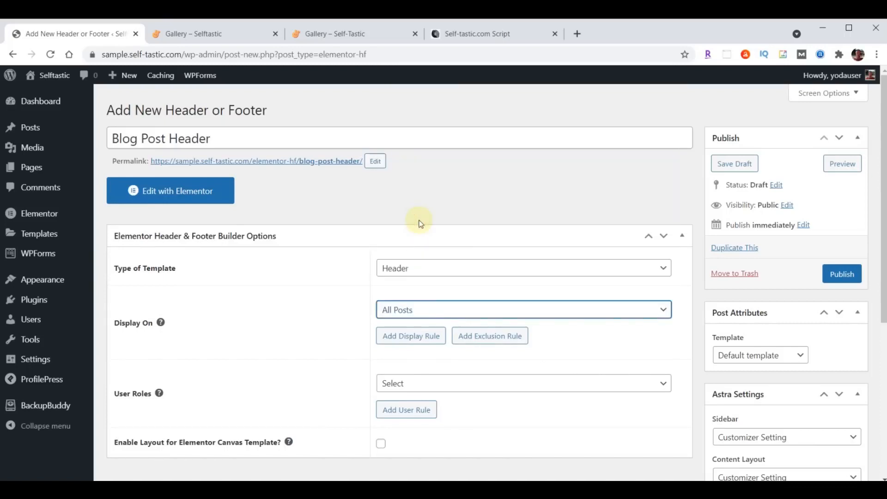
scroll(462, 222, "down", 3)
left_click(433, 268)
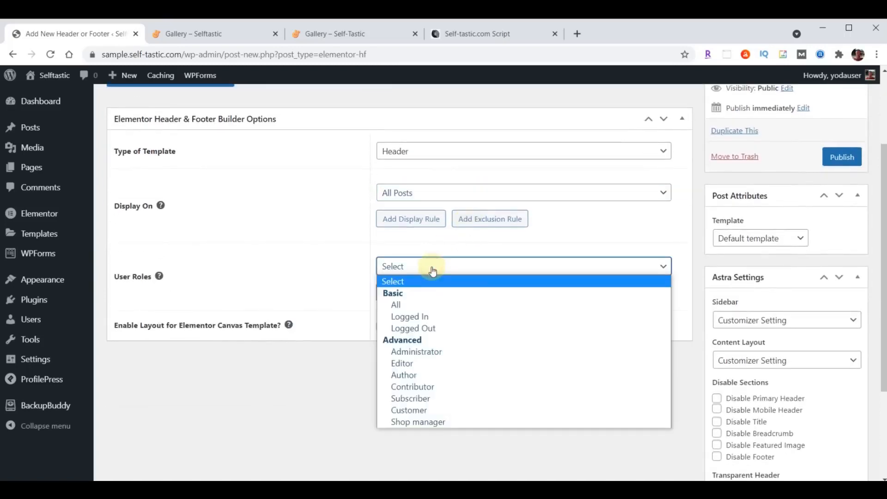
left_click(422, 304)
left_click(381, 328)
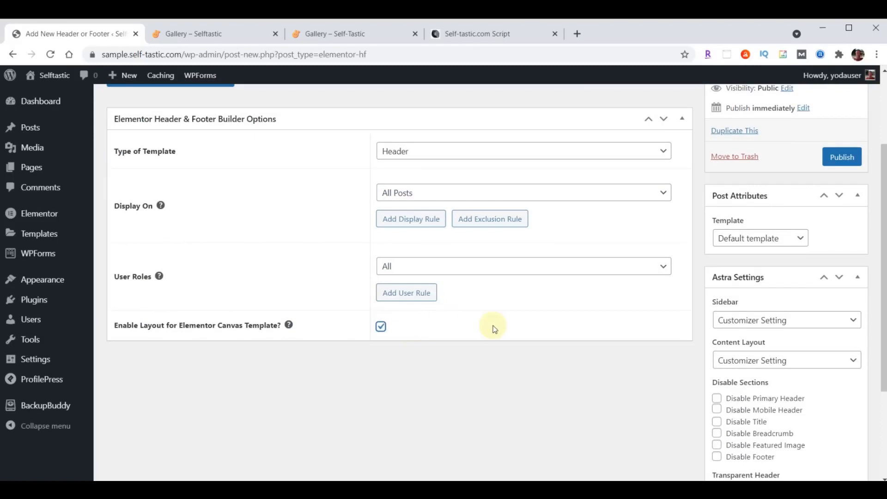
left_click(843, 157)
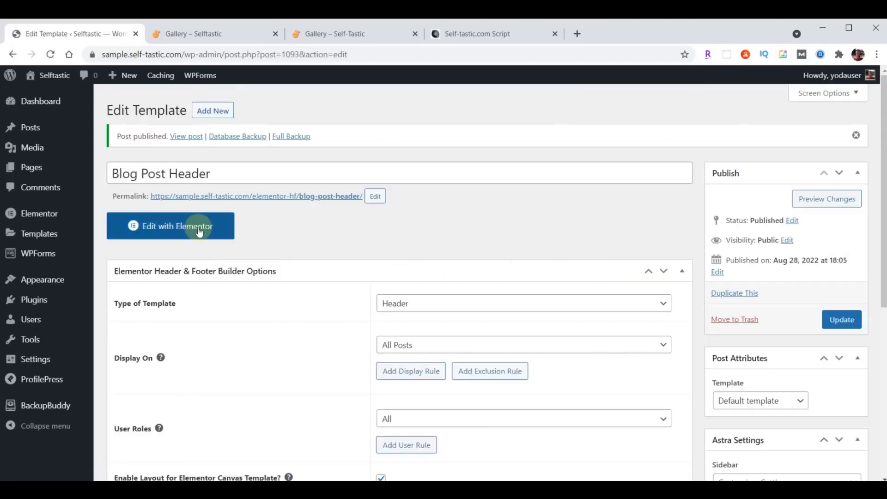
left_click(186, 228)
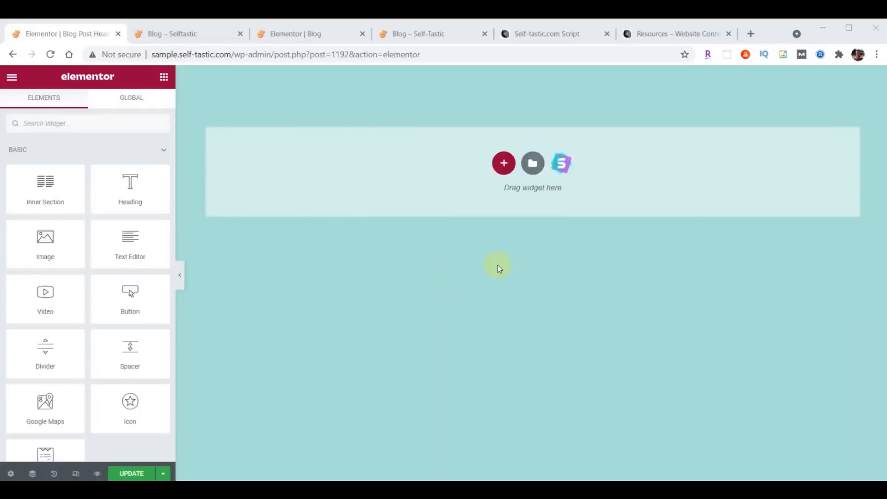
Import the blog post header JSON and insert the Selftastic Blog Post Header design without its settings
left_click(533, 164)
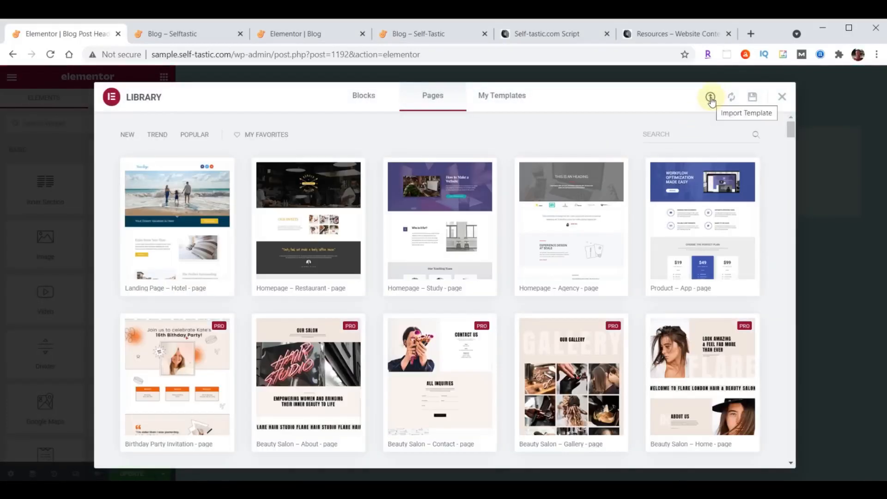
left_click(711, 98)
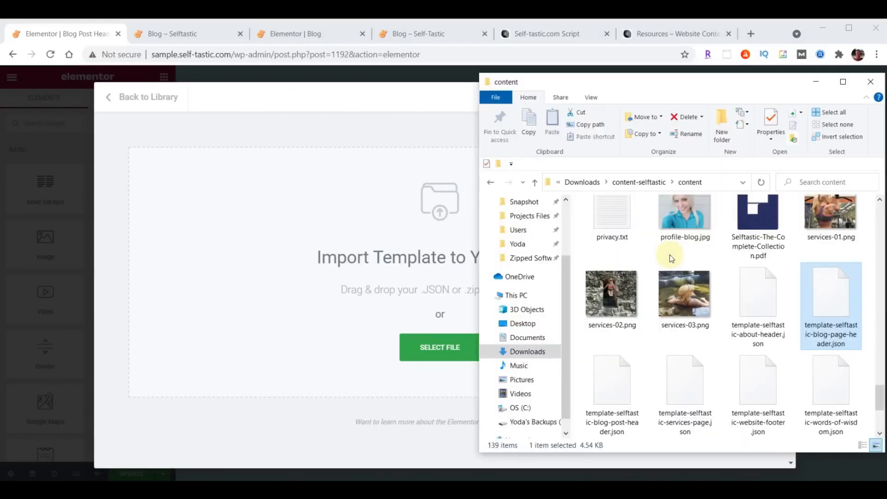
left_click(618, 390)
left_click_drag(594, 379, 387, 234)
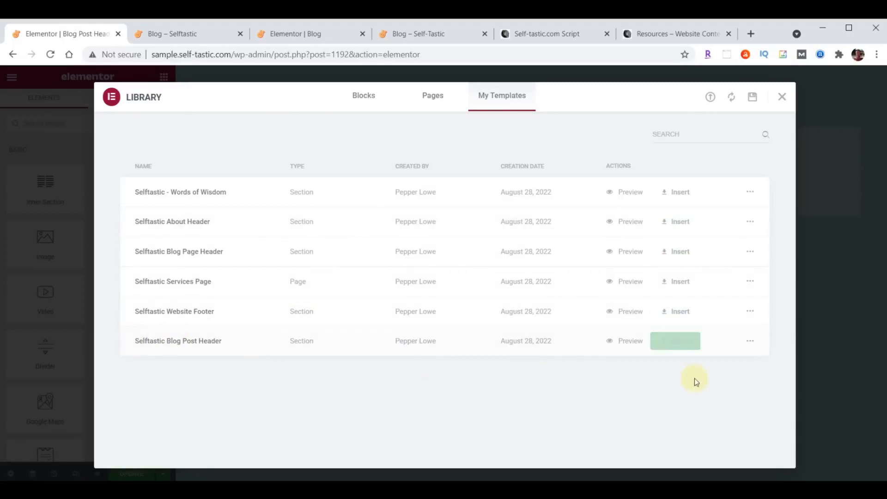
left_click(684, 344)
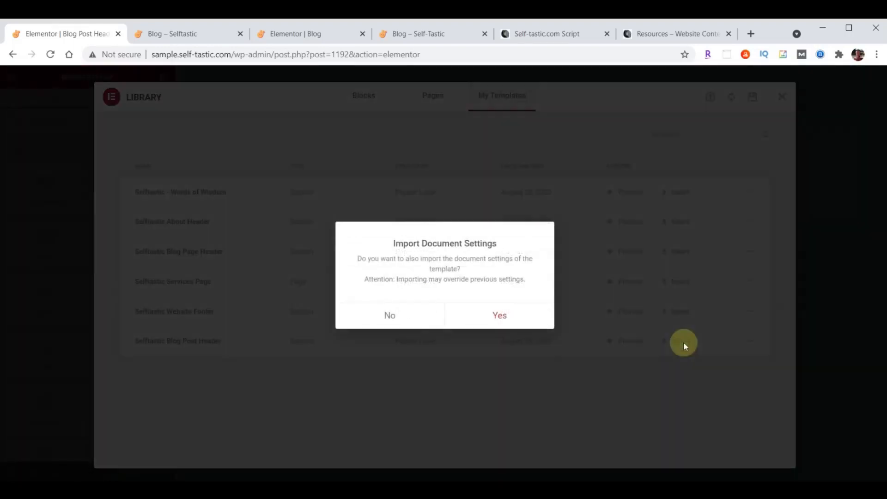
left_click(389, 318)
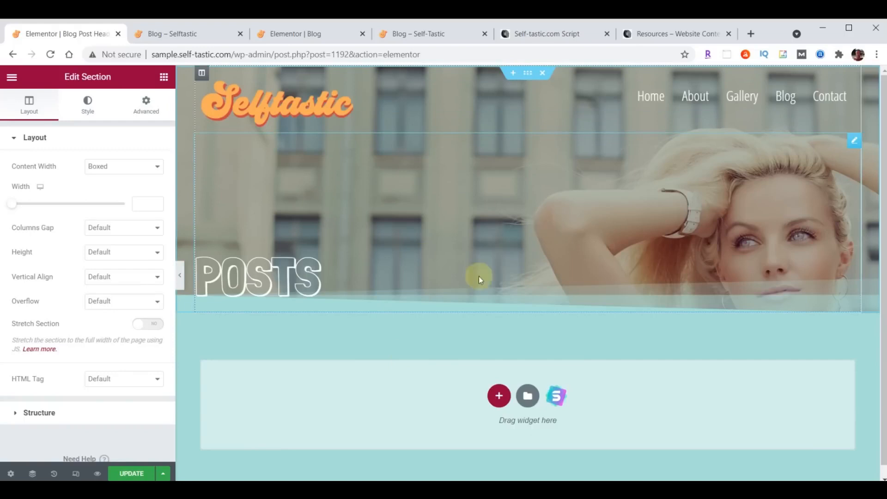
Save the header and exit Elementor back to the dashboard
left_click(129, 473)
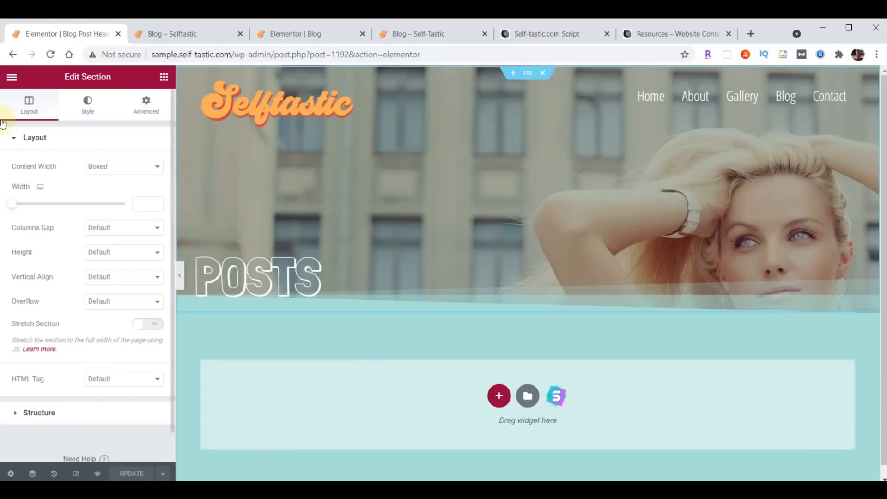
left_click(12, 77)
left_click(77, 281)
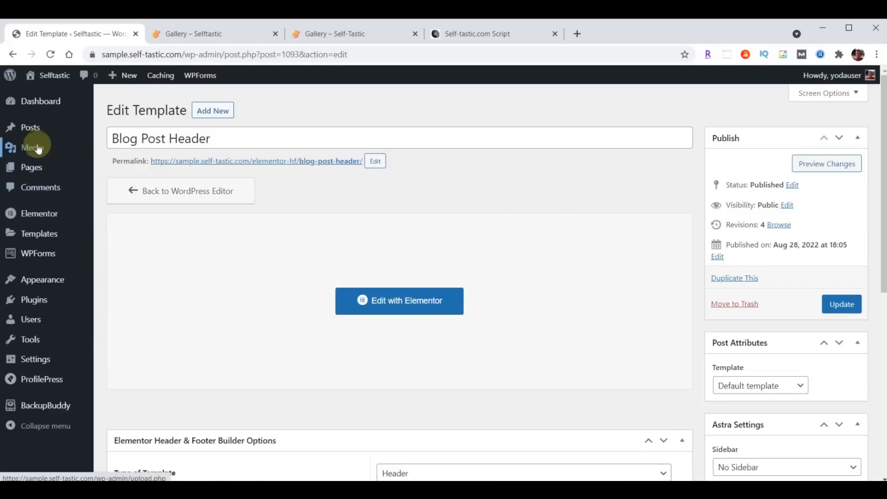
Bulk-trash the Hello world! post from the Posts list
left_click(30, 133)
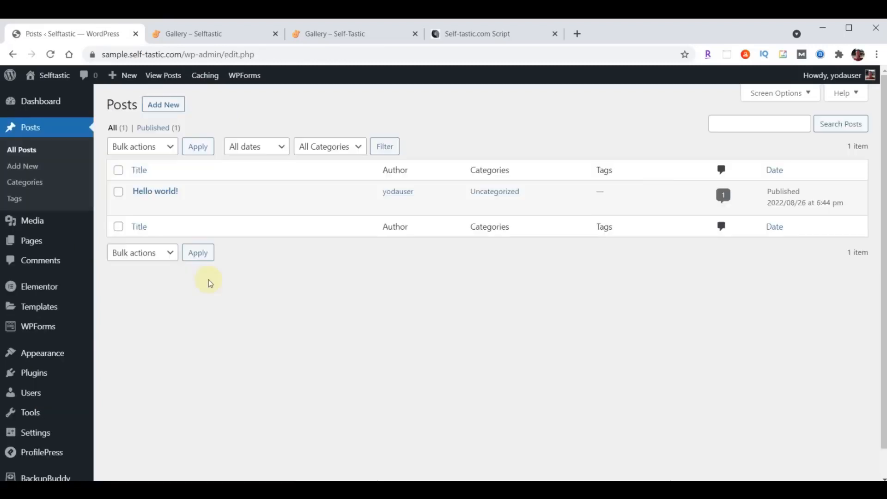
left_click(118, 170)
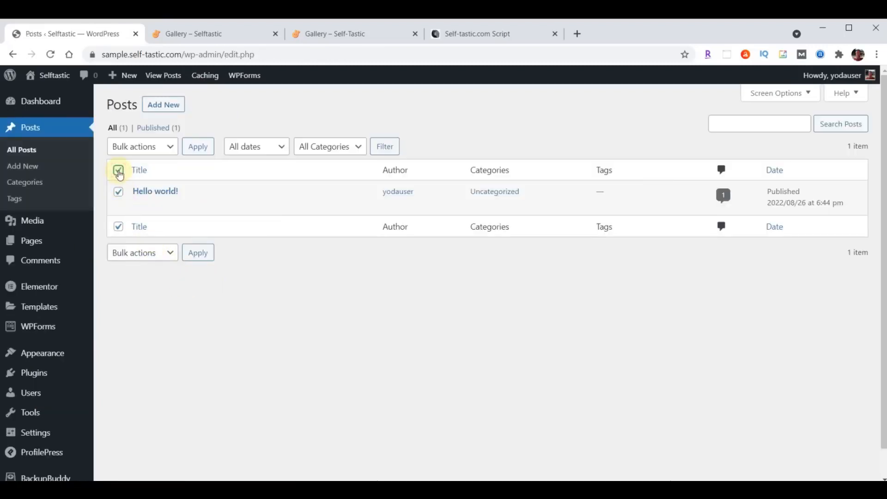
left_click(169, 147)
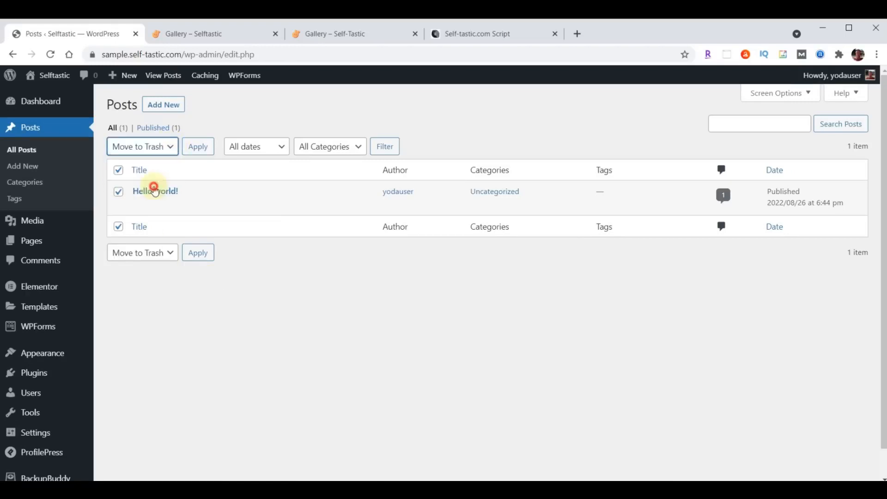
left_click(153, 184)
left_click(201, 152)
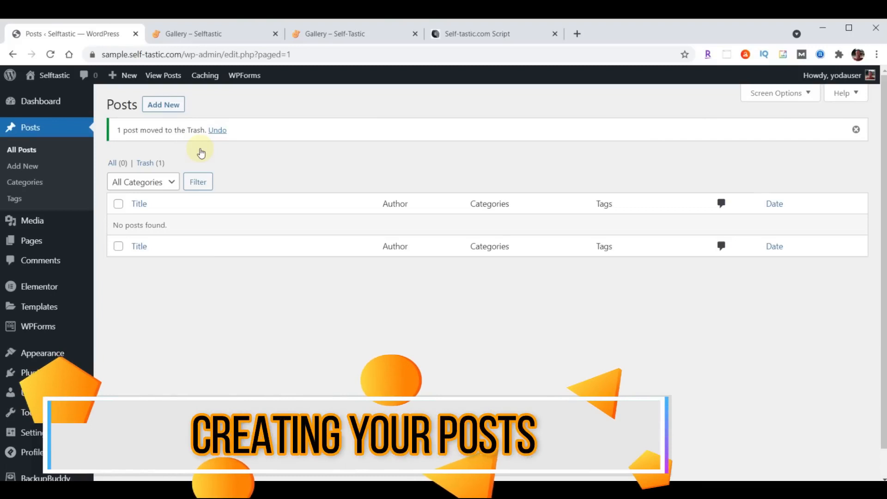
Create a post titled 'What Our Kids Learned After Fostering a Puppy for a Weekend' with the pasted article body
left_click(174, 104)
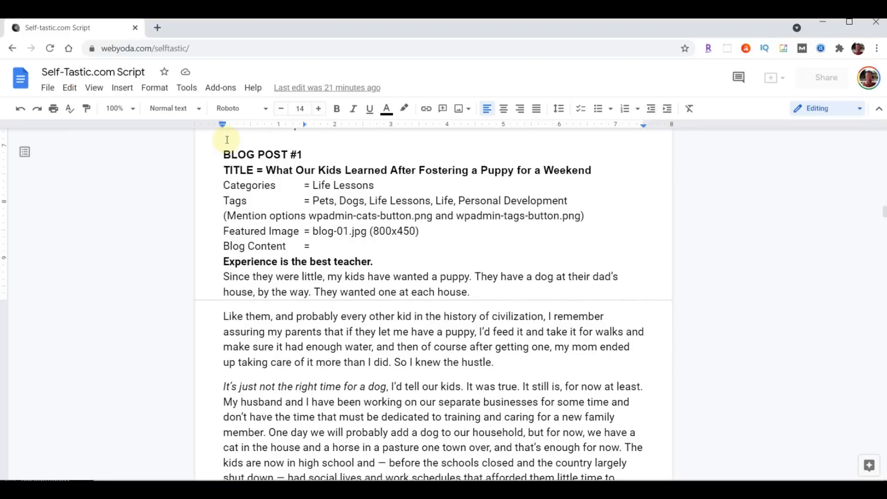
left_click_drag(267, 167, 591, 171)
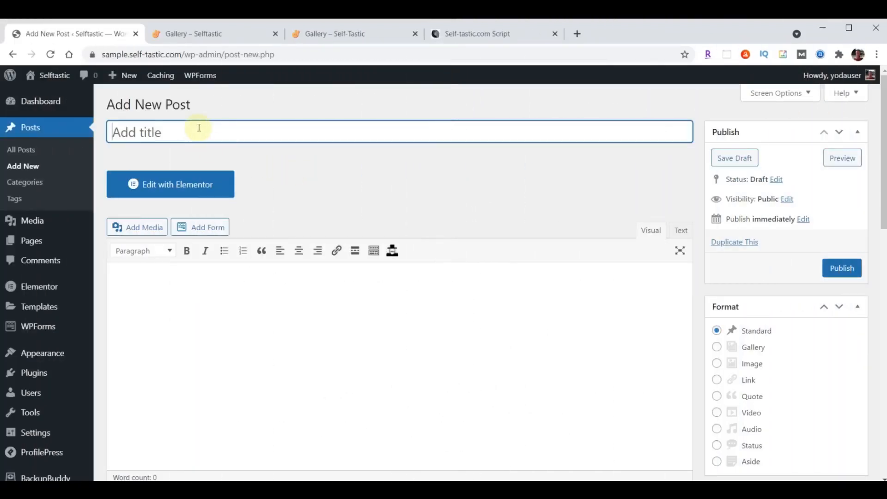
type("What Our Kids Learned After Fostering a Puppy for a Weekend")
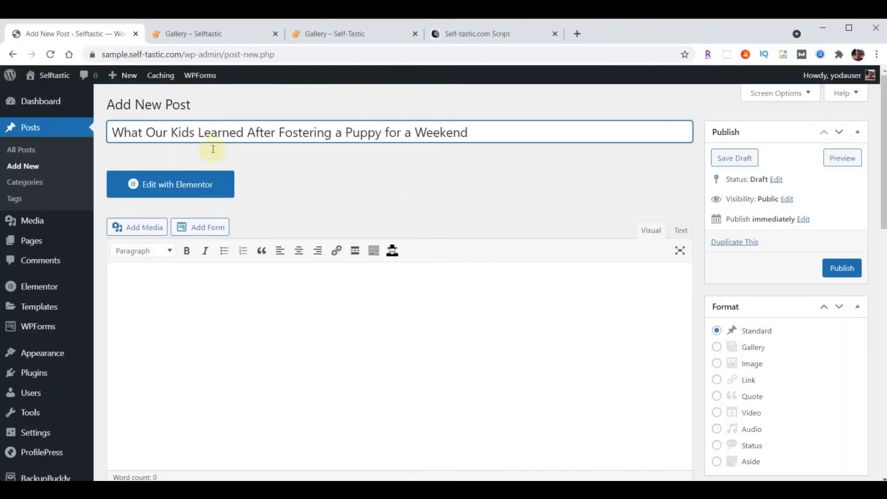
scroll(248, 344, "down", 1)
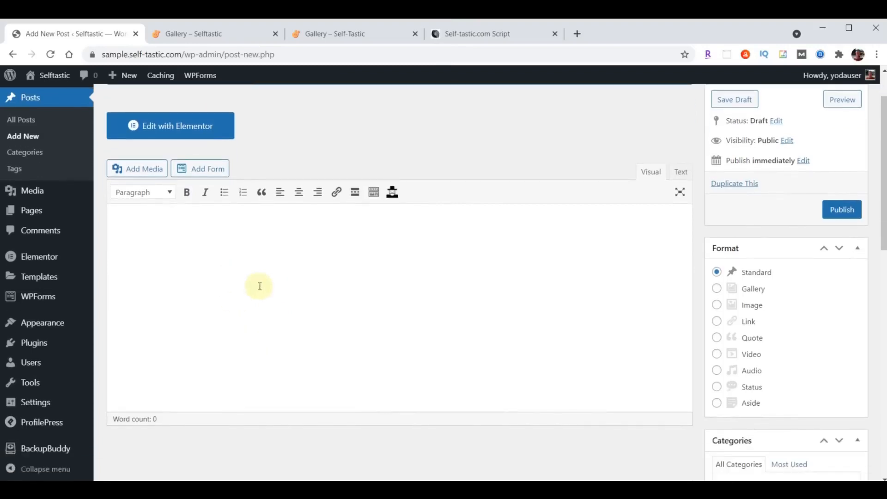
left_click(192, 260)
key("ctrl+v")
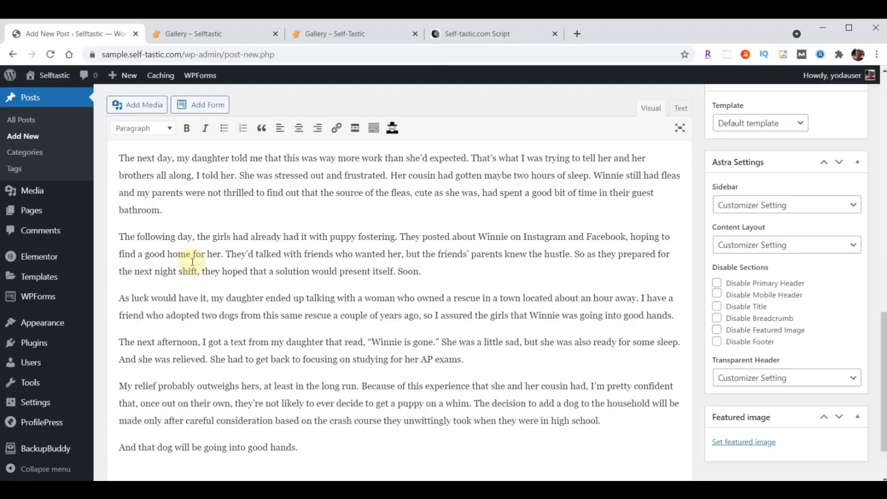
scroll(212, 277, "up", 15)
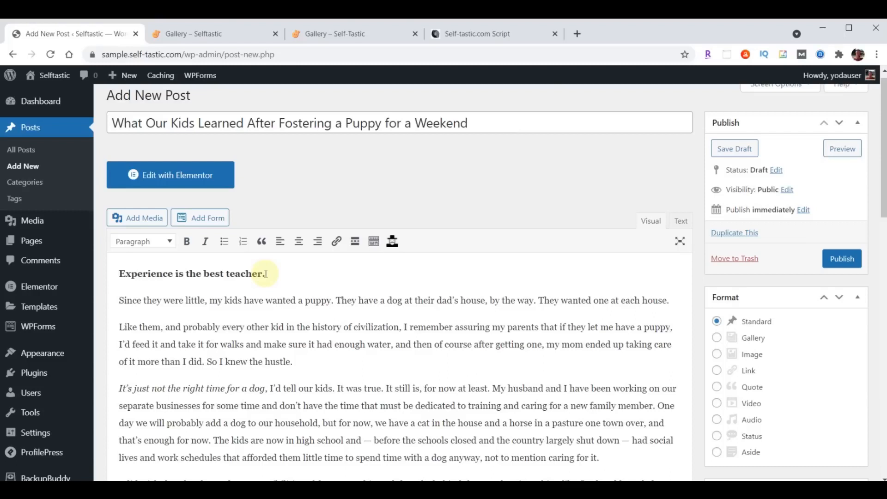
scroll(291, 300, "up", 1)
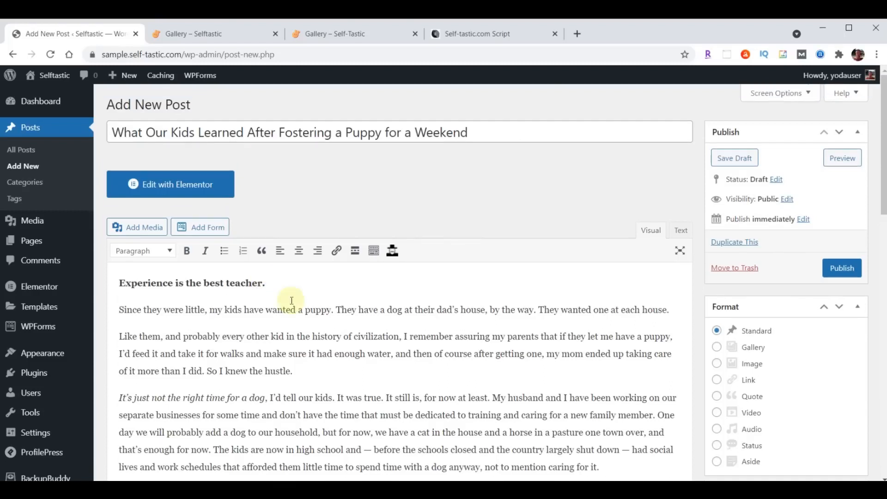
scroll(531, 240, "down", 6)
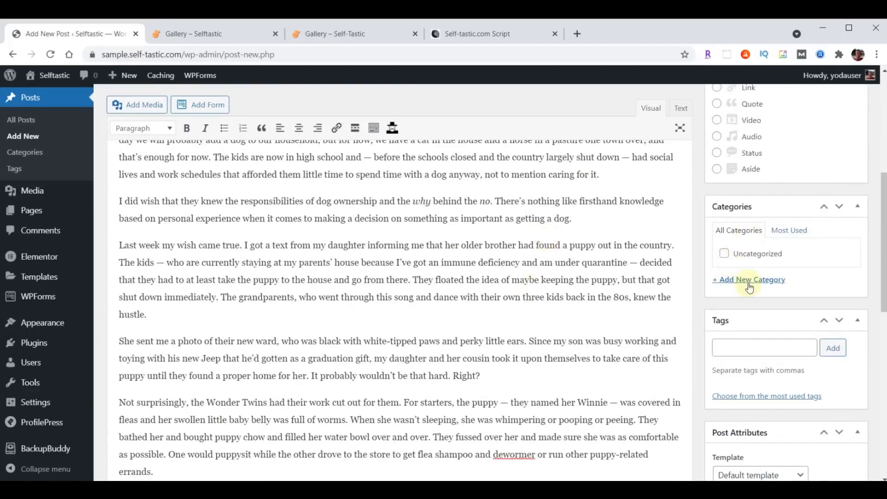
Create and assign a new 'Life Lessons' category to the post
left_click(747, 280)
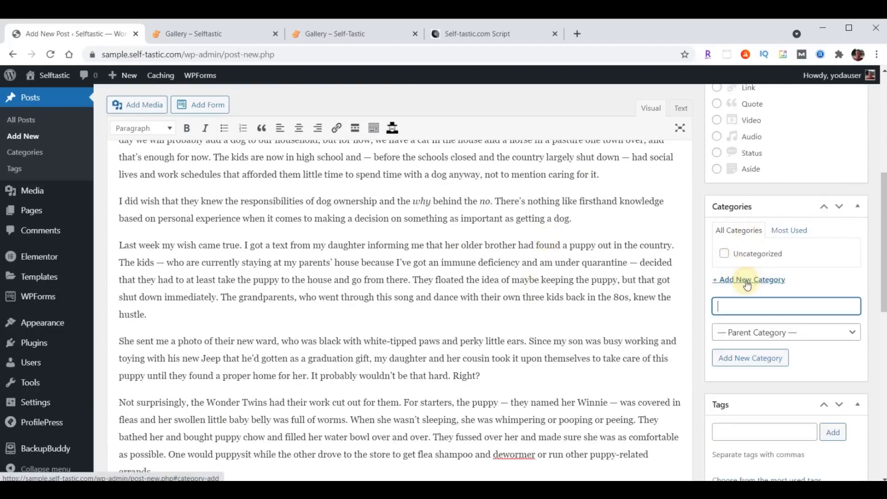
type("Life Lessons")
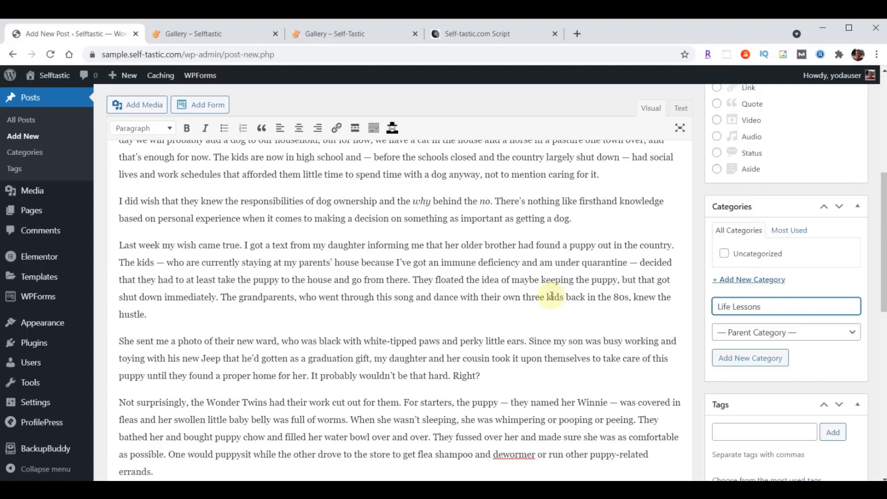
key("Return")
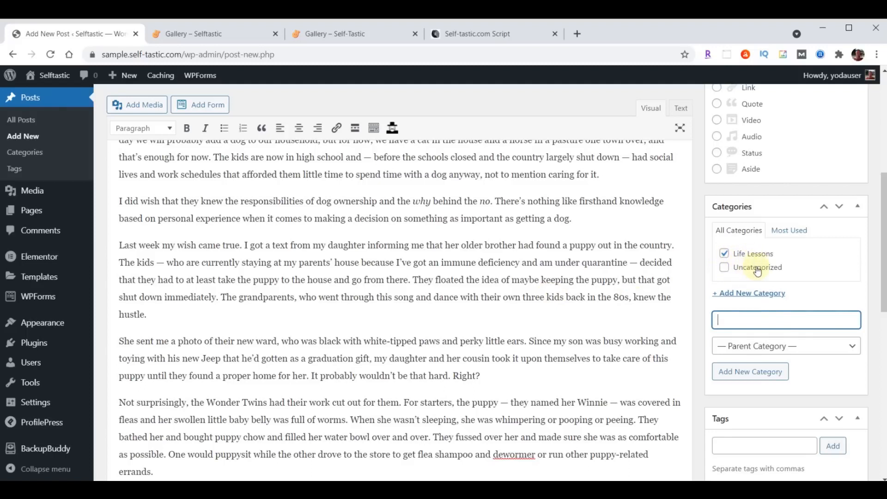
scroll(562, 264, "down", 3)
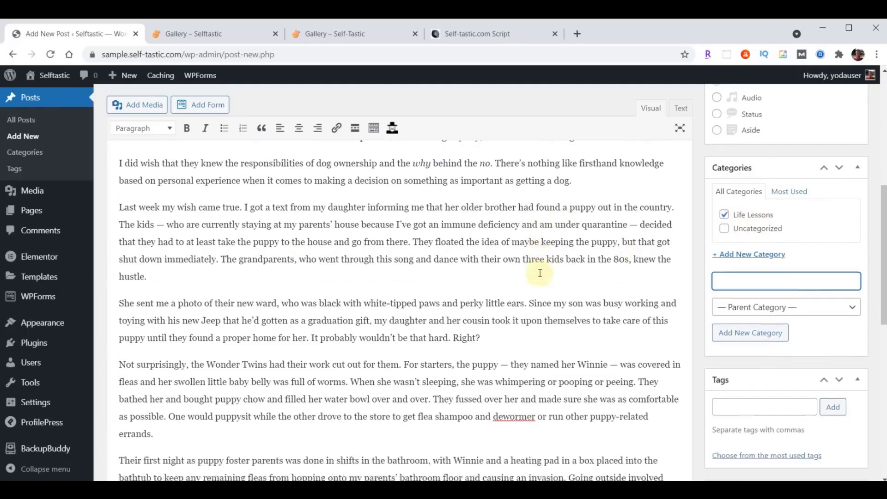
scroll(540, 273, "down", 1)
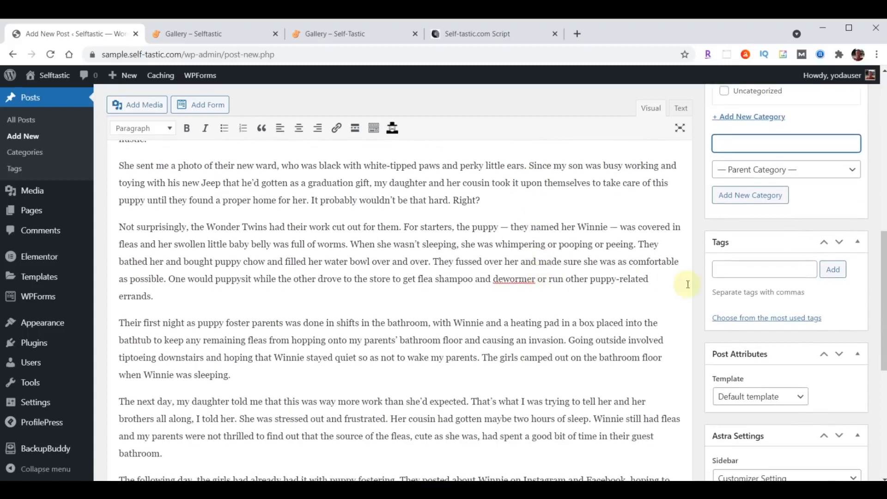
Add the tags Pets, Dogs, Life Lessons, Life and Personal Development
left_click(737, 272)
type("Pets, Dogs, Life Lessons, Life, Personal Development")
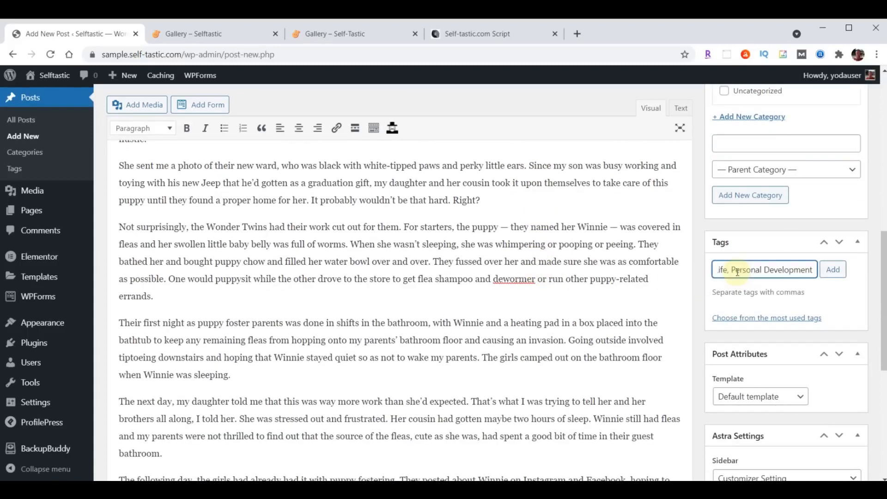
left_click(833, 270)
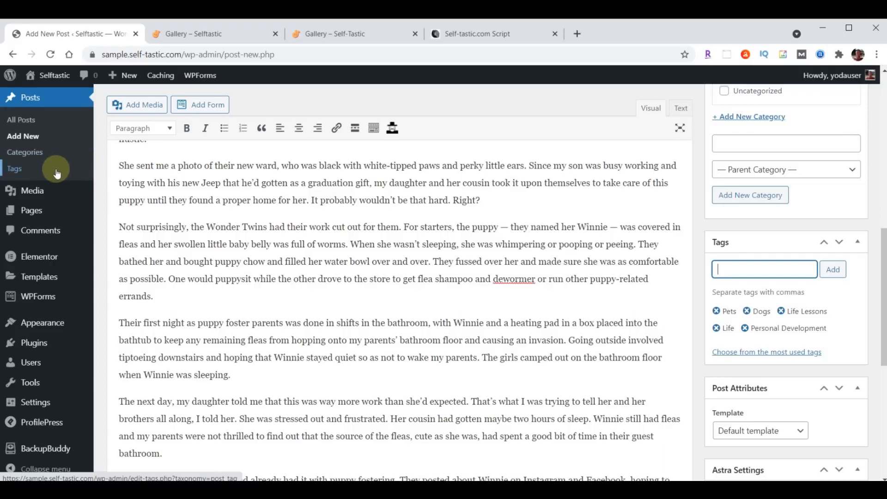
scroll(574, 287, "down", 7)
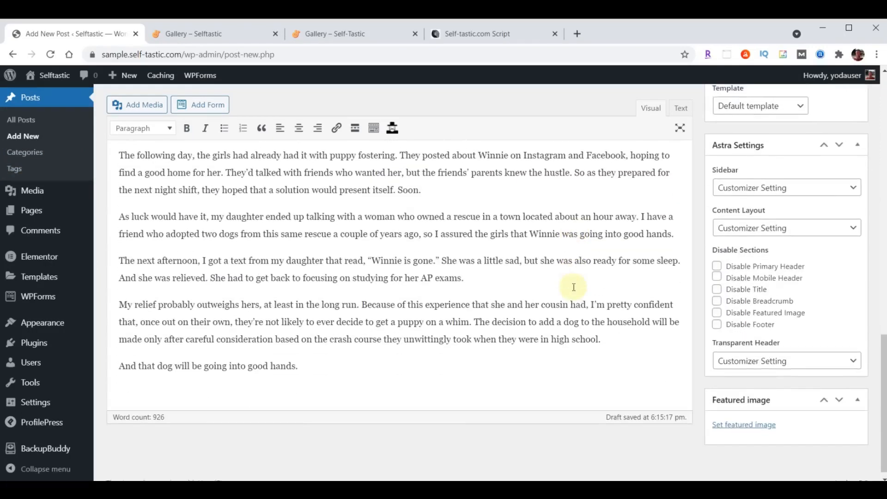
scroll(573, 288, "down", 1)
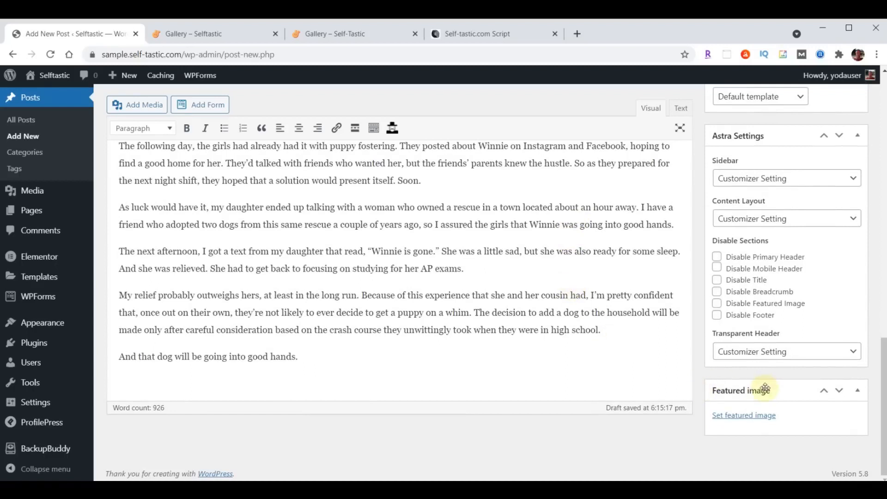
Upload blog-01.jpg through blog-06.jpg into the Media Library
left_click(742, 416)
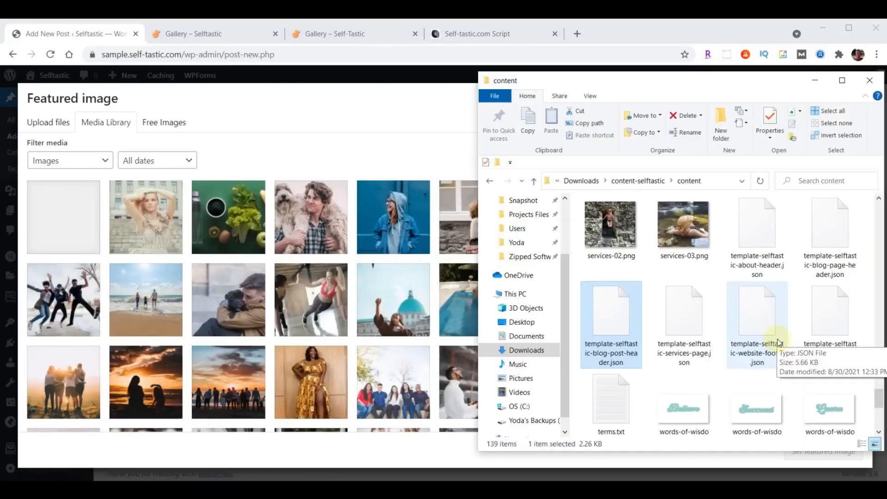
scroll(756, 322, "up", 1)
scroll(755, 318, "up", 15)
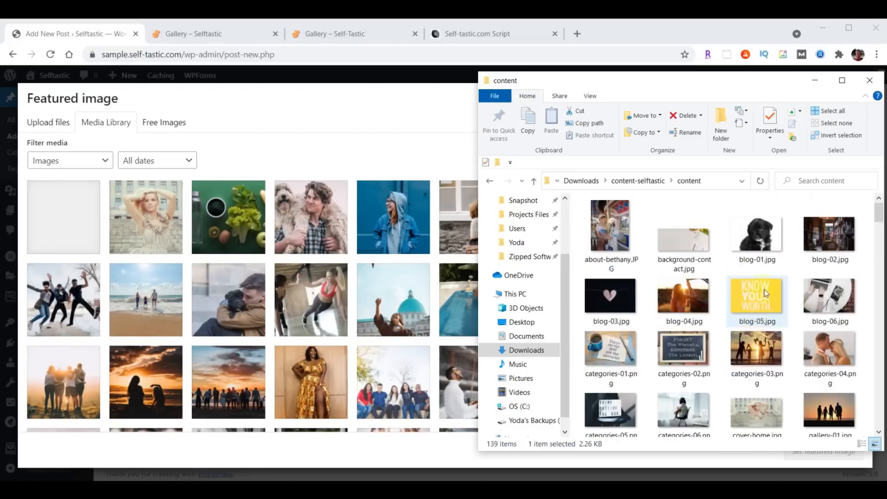
left_click(757, 233)
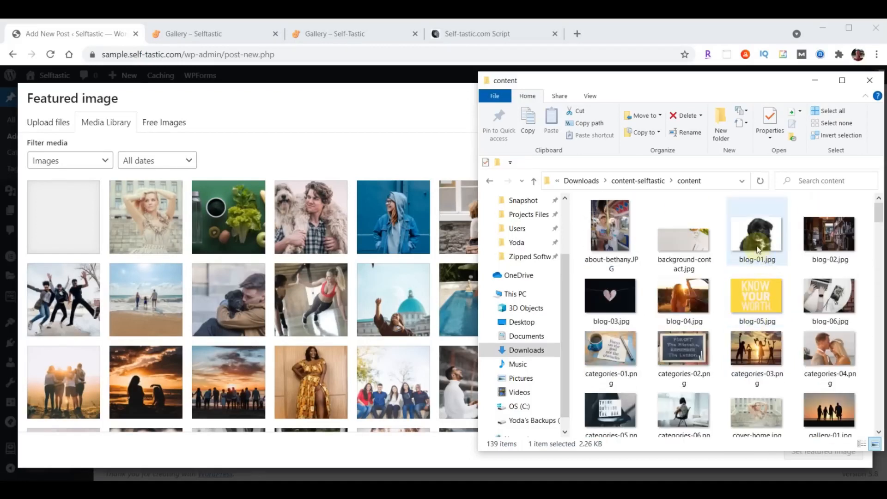
left_click(838, 287, "shift")
left_click_drag(838, 288, 275, 292)
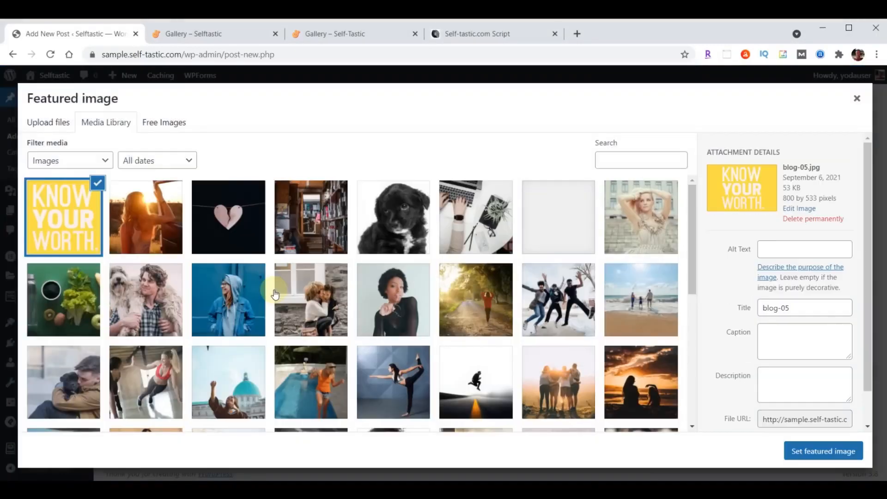
Set the black puppy photo blog-01.jpg as the featured image
left_click(402, 216)
left_click(823, 451)
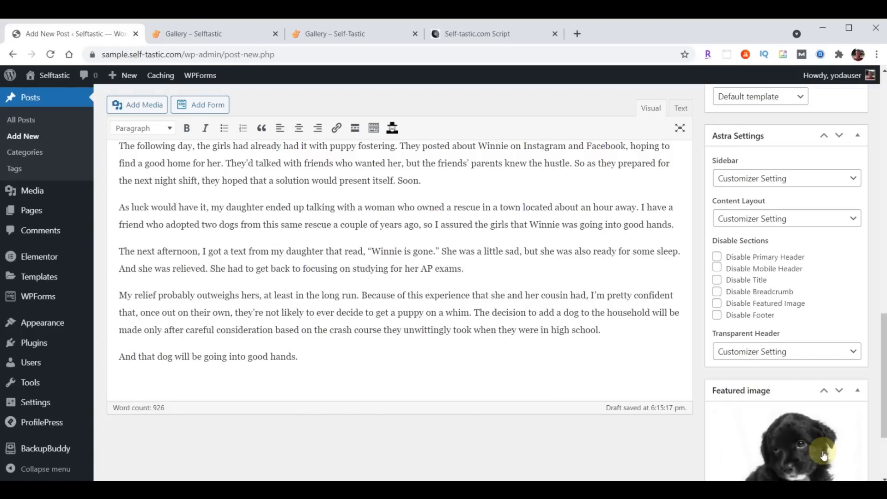
scroll(653, 388, "up", 20)
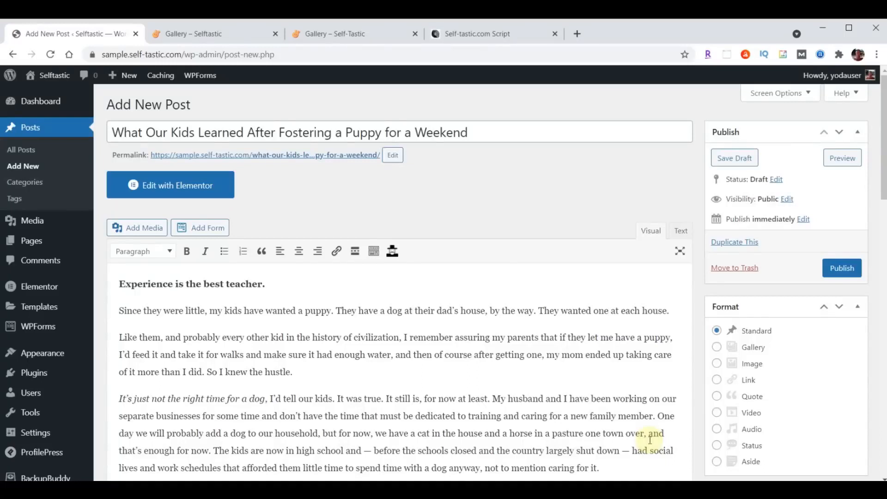
Publish the puppy post and review it live in a new tab
left_click(843, 272)
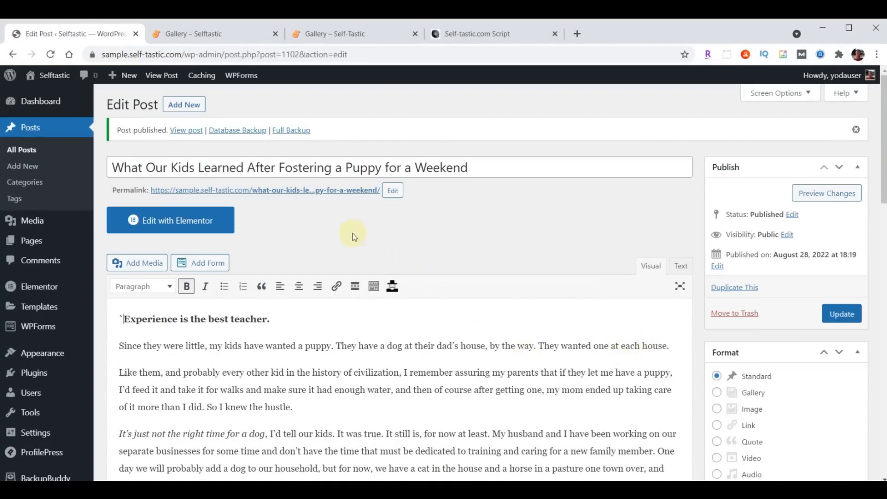
right_click(294, 195)
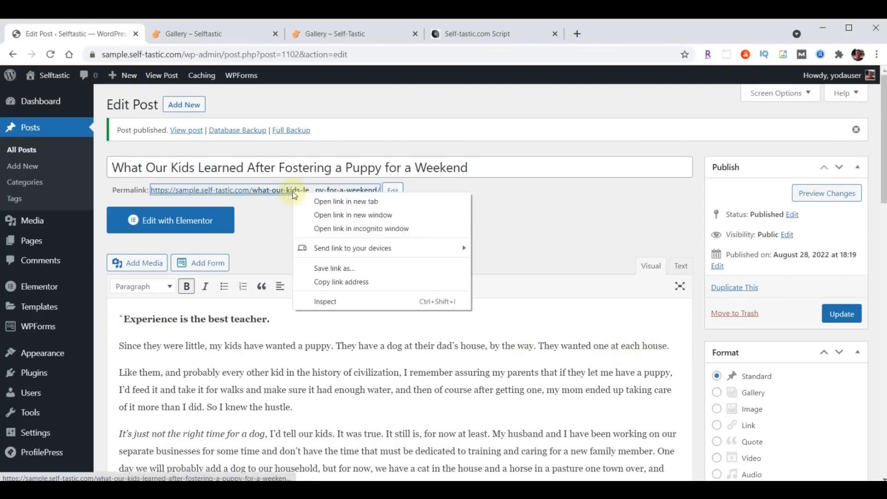
left_click(336, 201)
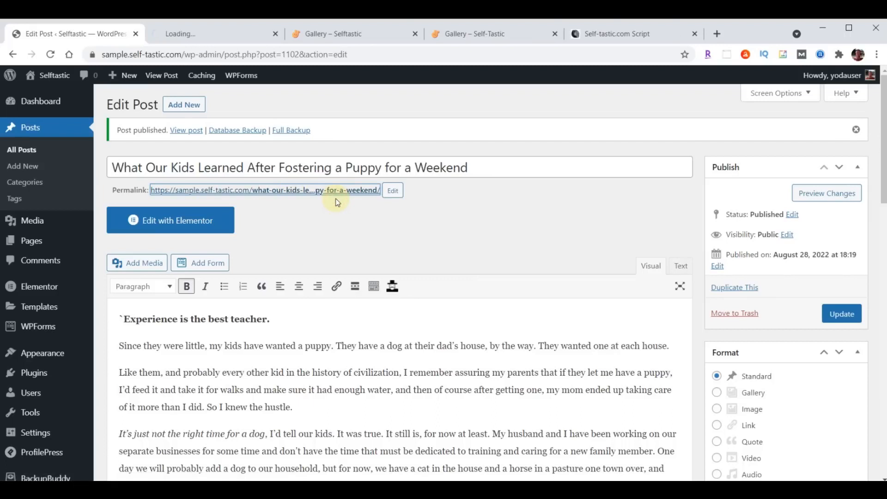
left_click(207, 35)
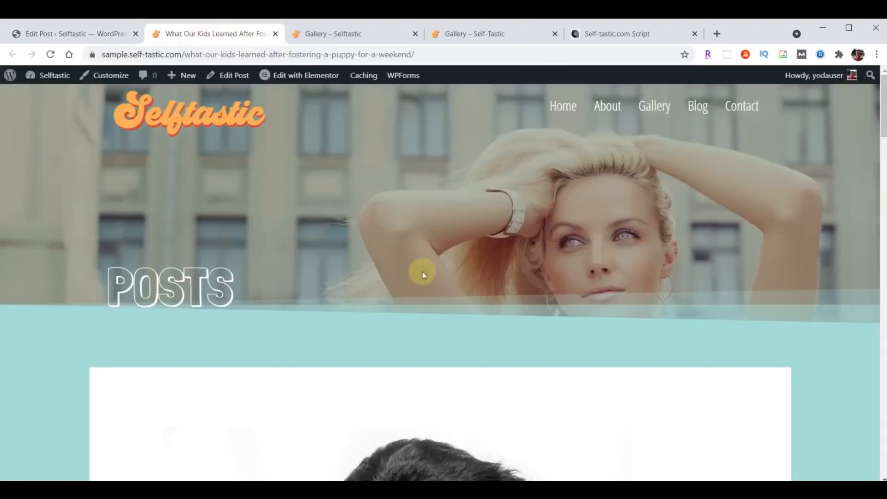
scroll(686, 198, "down", 15)
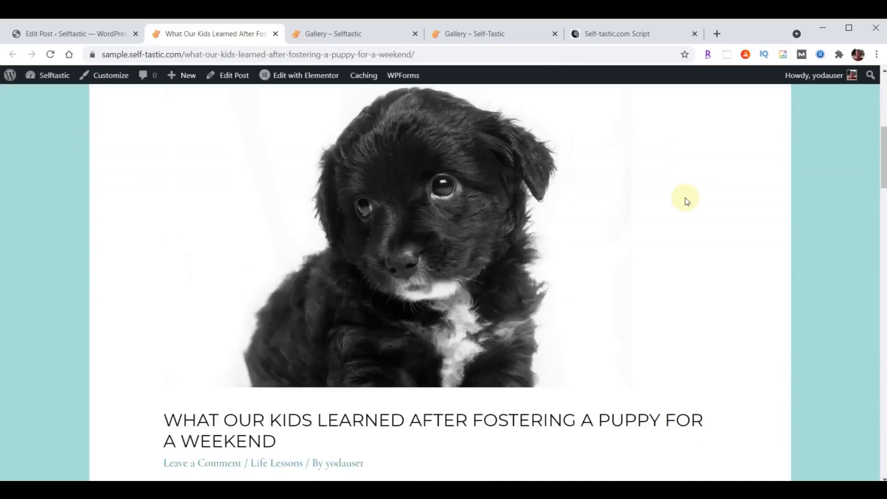
scroll(687, 202, "down", 20)
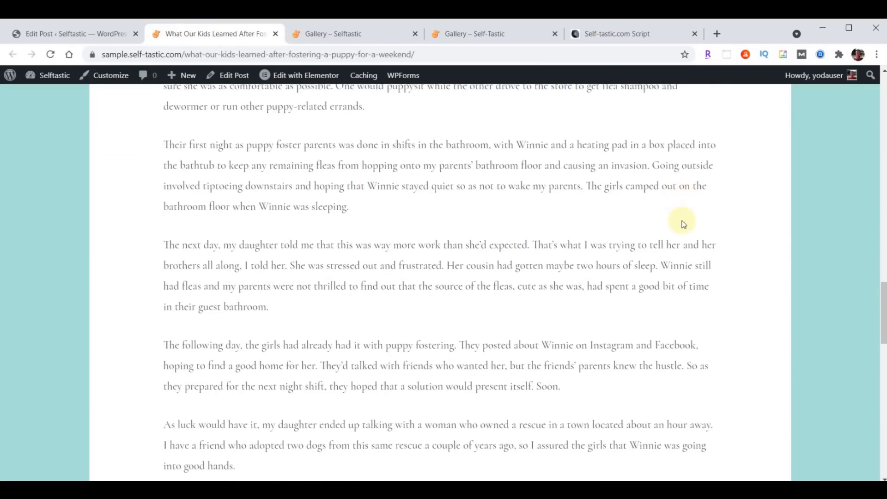
scroll(678, 251, "up", 20)
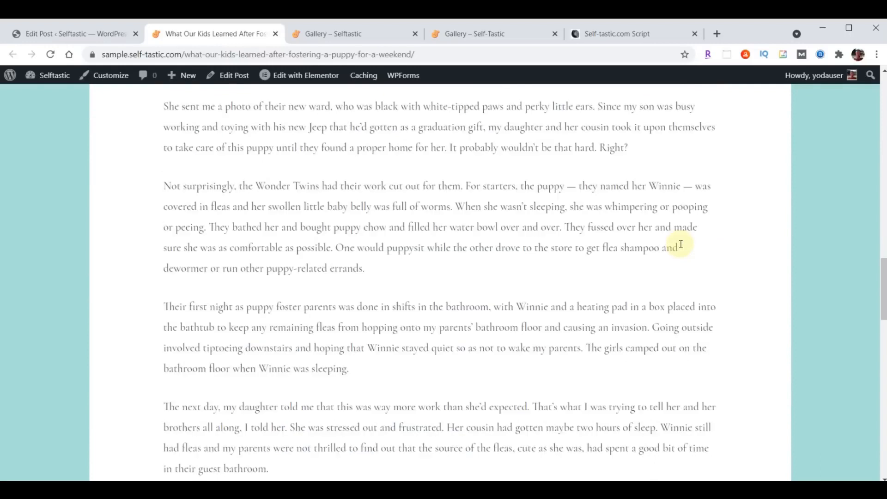
scroll(681, 244, "up", 3)
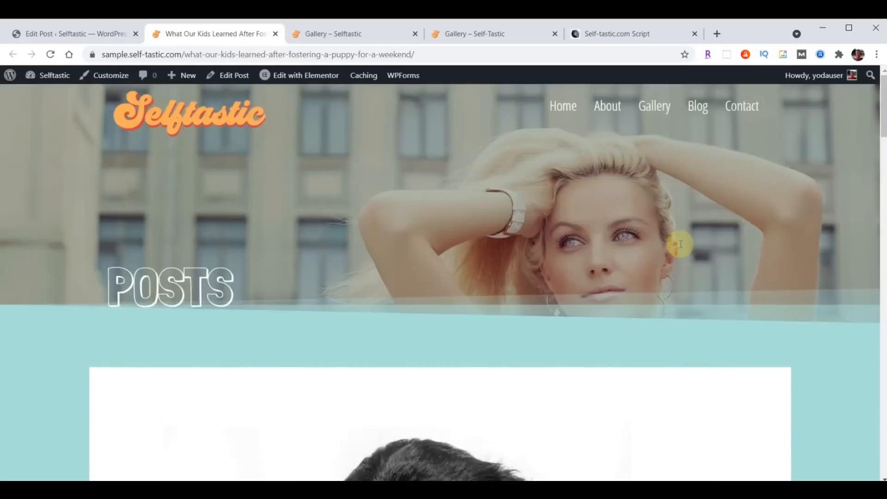
Start a new post with the pasted 'Am I Really a Secret Hoarder?' title and article text
left_click(276, 34)
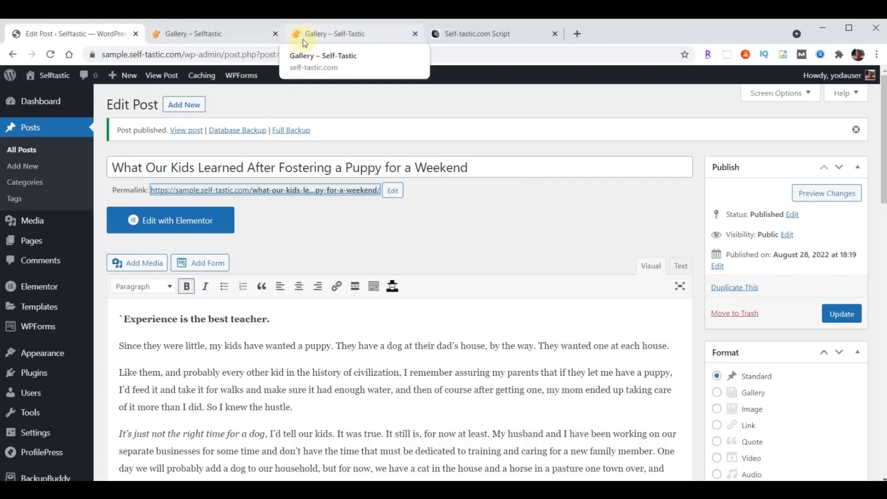
left_click(181, 107)
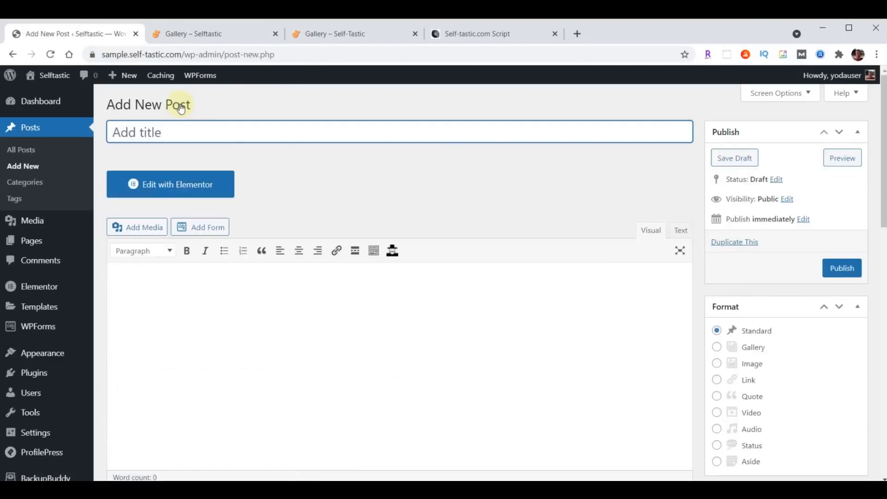
left_click(181, 130)
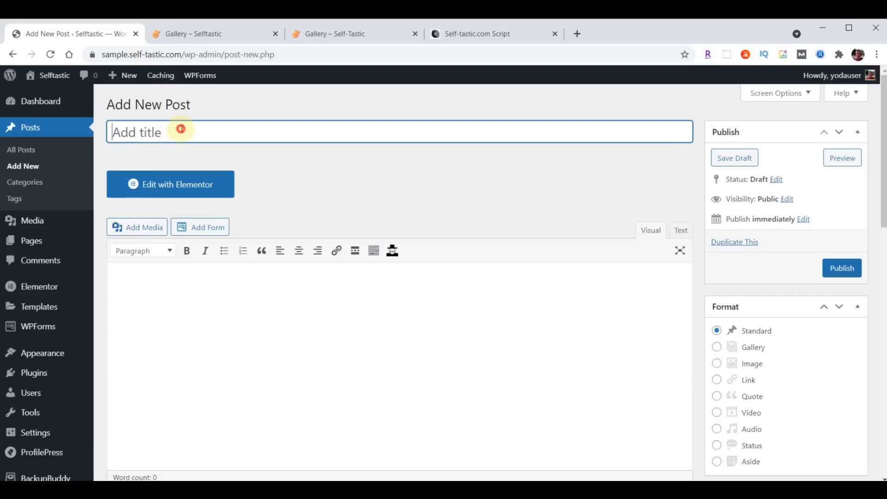
key("ctrl+v")
scroll(323, 305, "down", 2)
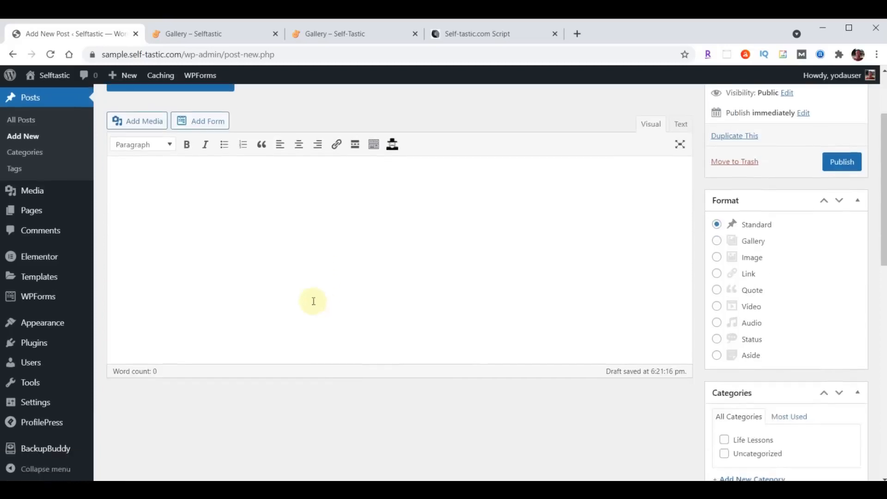
left_click(254, 191)
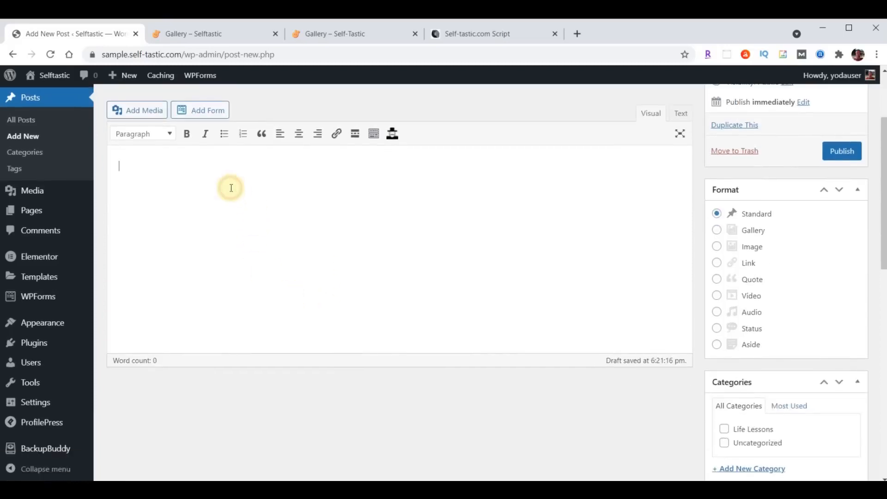
key("ctrl+v")
scroll(714, 204, "up", 6)
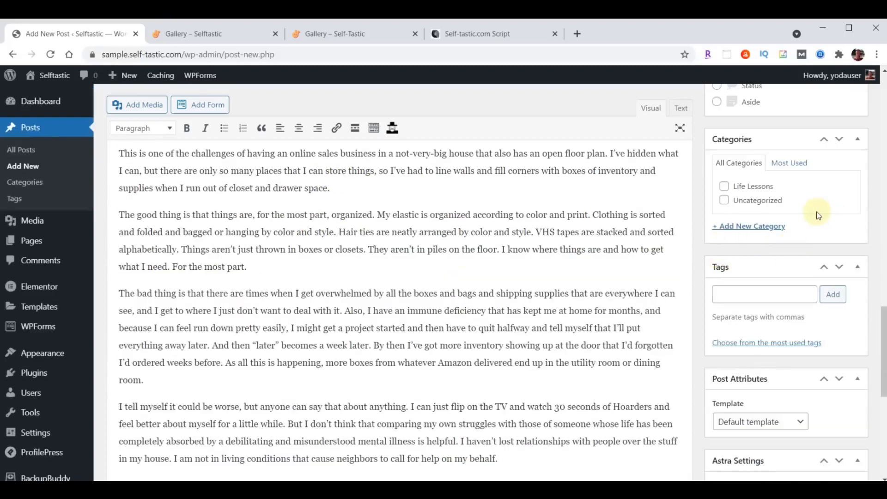
Categorize it under Life Lessons plus new Business, Mental Health and Personal Development categories
left_click(724, 186)
left_click(752, 227)
type("Business")
key("Return")
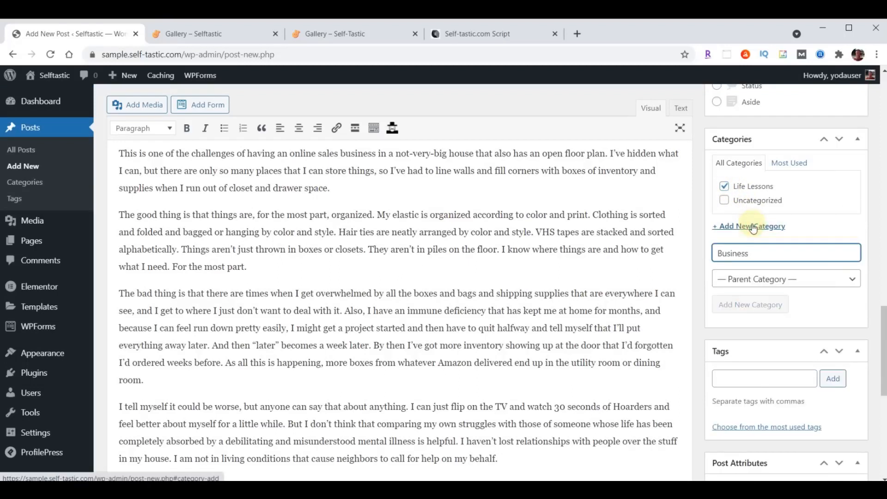
type("Mental Health")
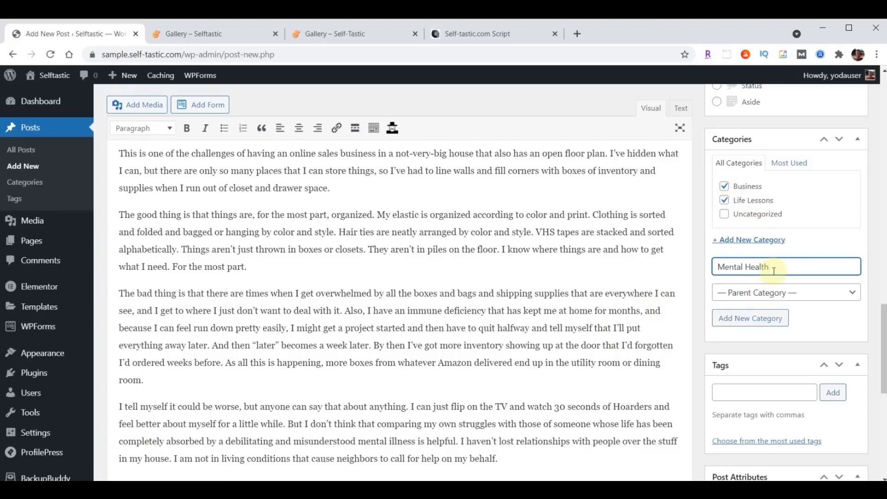
key("Return")
type("Personal Development")
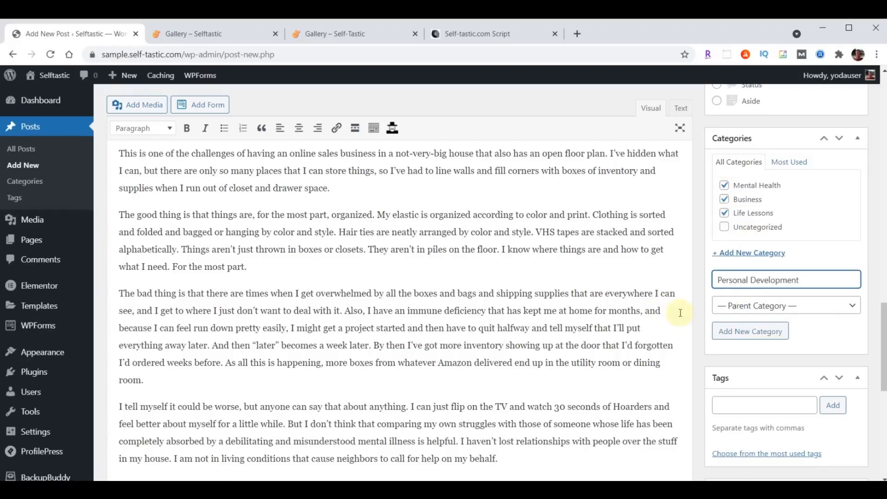
key("Return")
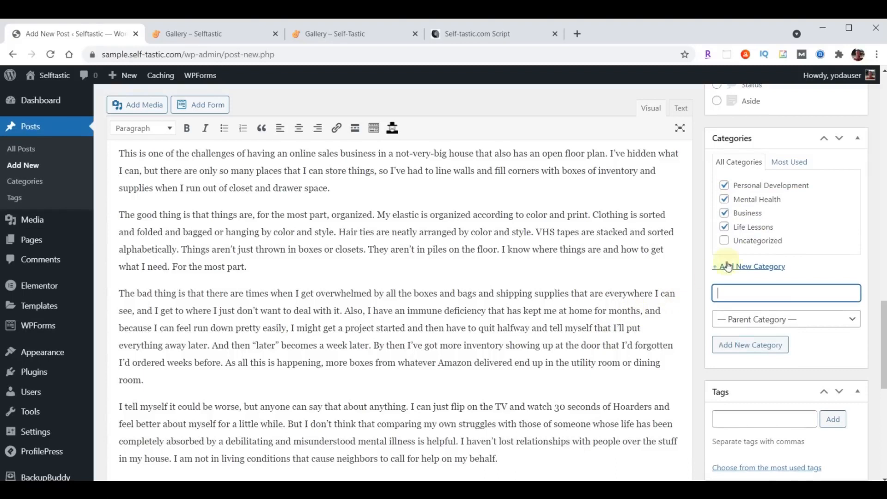
scroll(790, 247, "down", 3)
Paste and add the post's five tags
left_click(754, 302)
type("Self Improvement, Money")
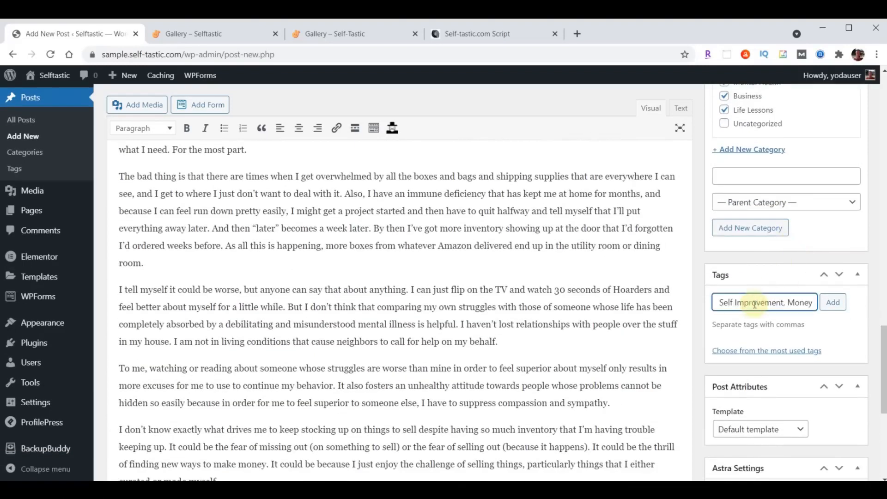
left_click(834, 303)
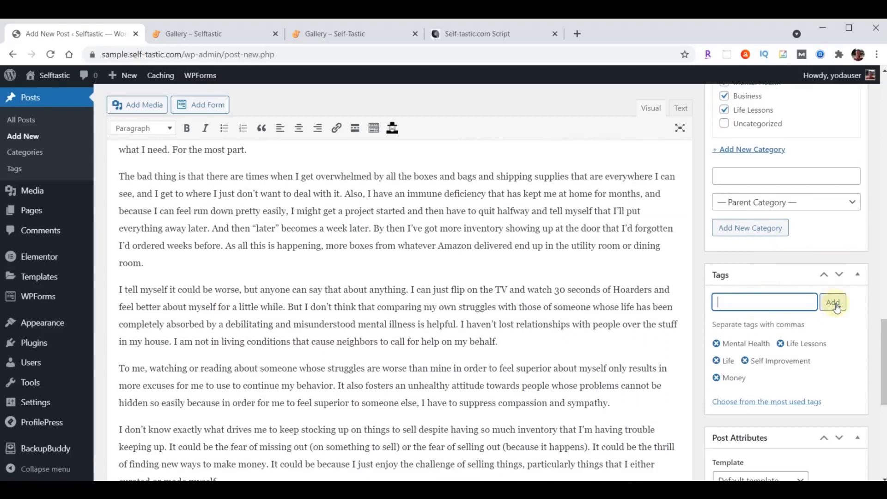
scroll(838, 306, "down", 8)
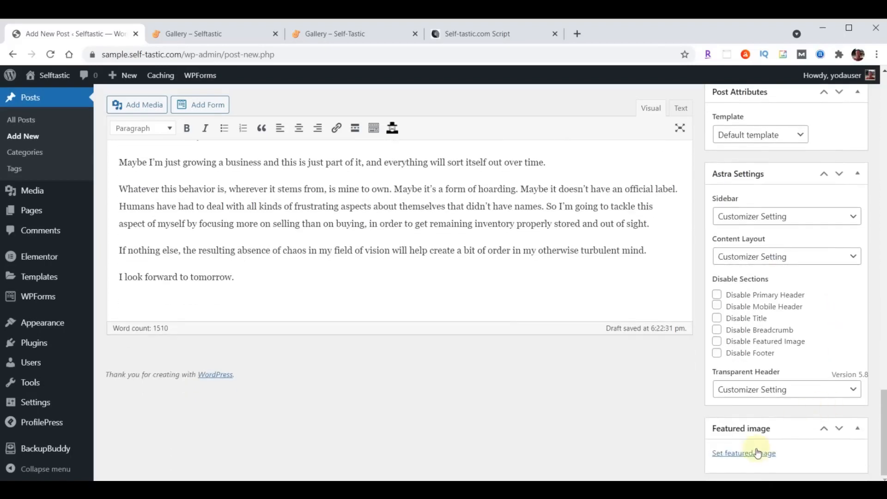
Set bookshelf photo blog-02.jpg as featured image and publish the hoarder post
left_click(748, 454)
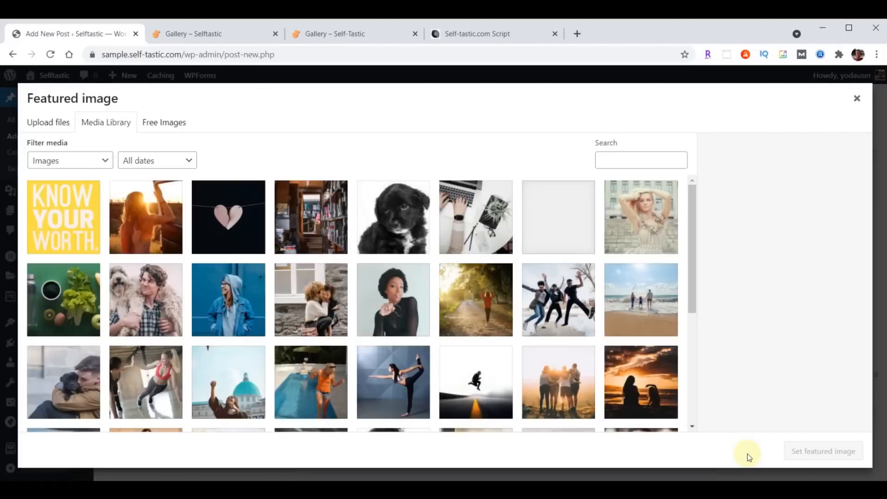
left_click(304, 219)
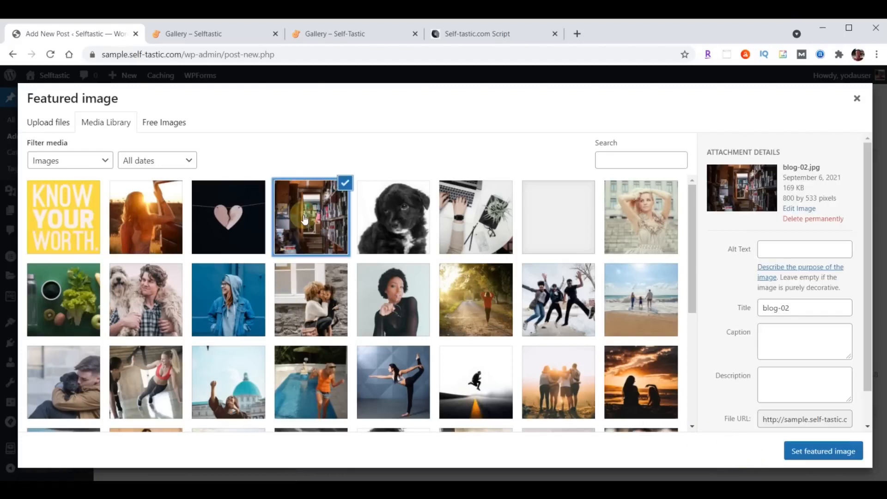
left_click(846, 451)
scroll(820, 451, "down", 3)
scroll(820, 454, "up", 10)
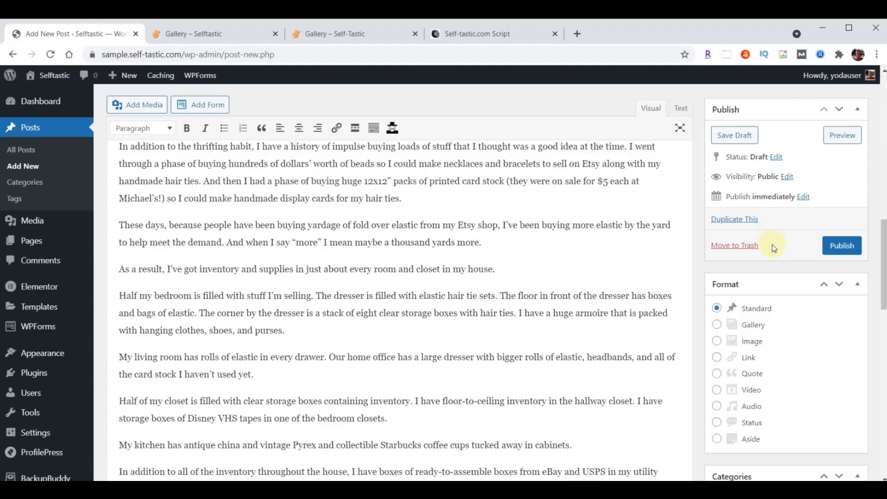
left_click(837, 245)
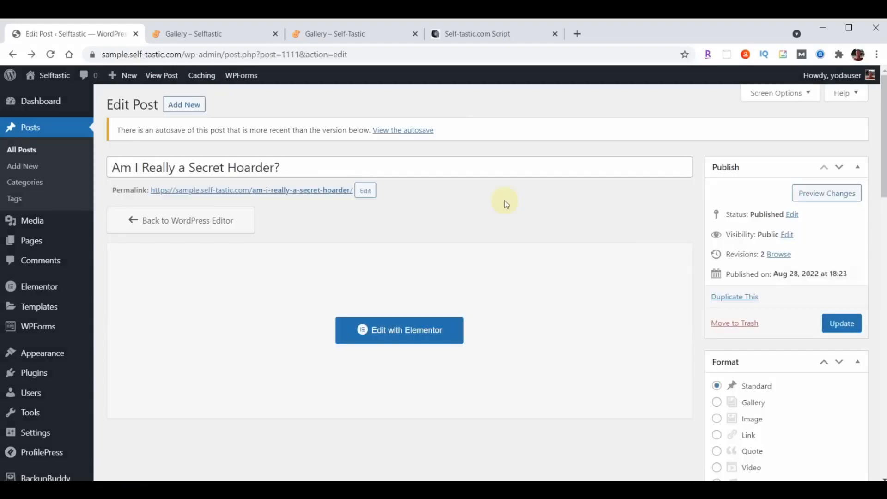
Open the hoarder post's permalink in a new tab and scroll through the live post
right_click(292, 191)
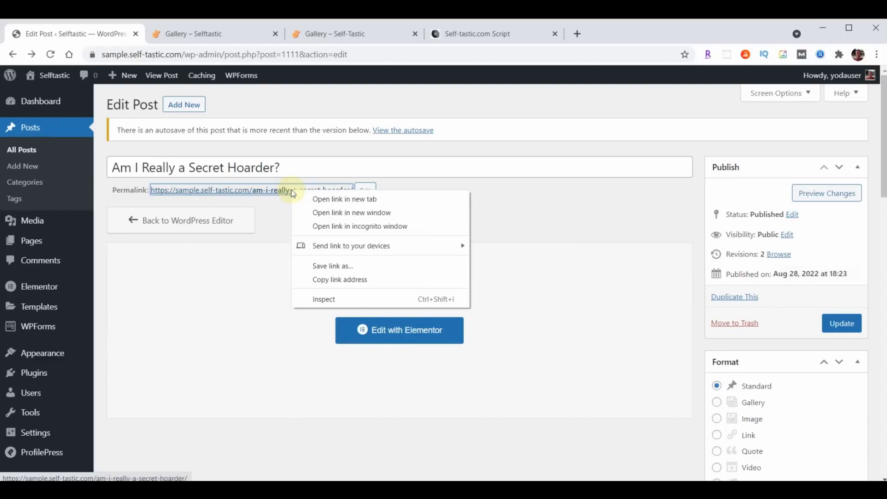
left_click(326, 199)
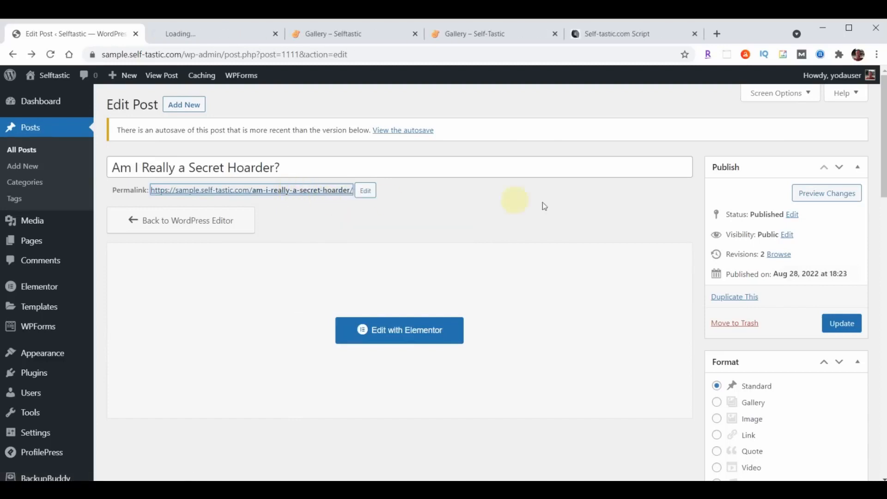
left_click(210, 34)
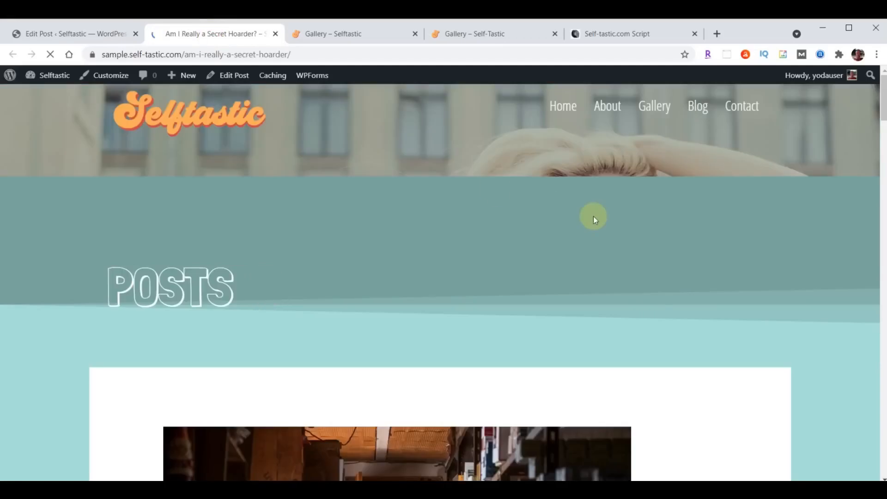
scroll(798, 230, "down", 4)
scroll(788, 247, "down", 20)
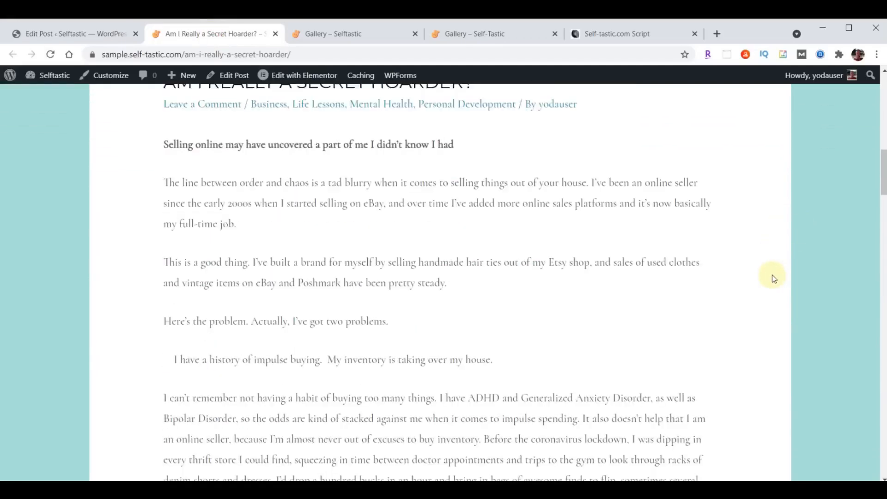
scroll(775, 281, "down", 15)
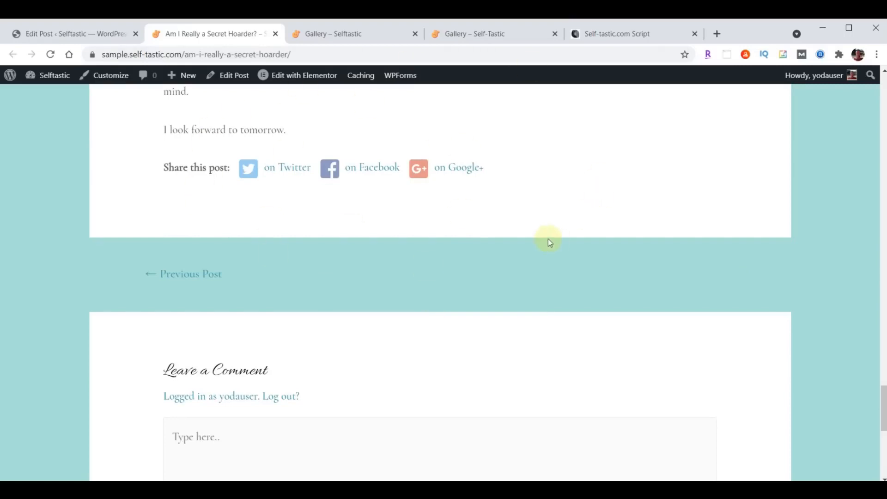
scroll(549, 240, "up", 20)
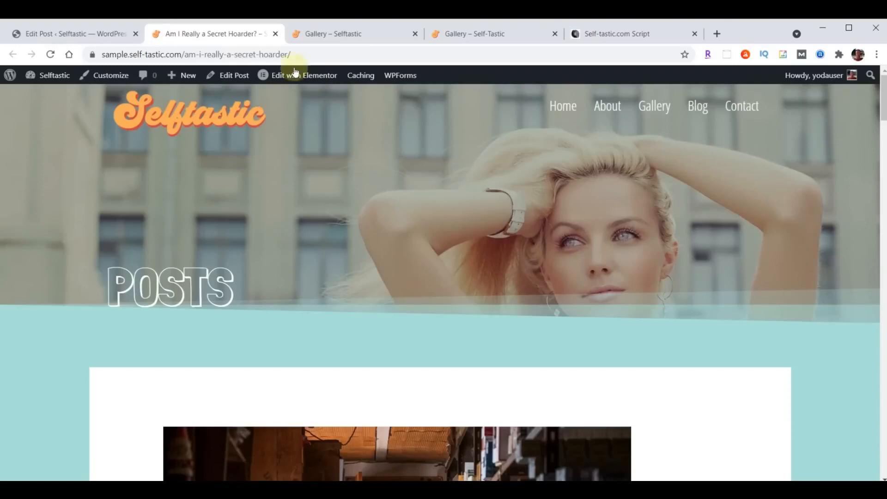
Open the published 7 Free Books on Blogging for Beginners post in a new tab and scroll to its title and byline
left_click(275, 34)
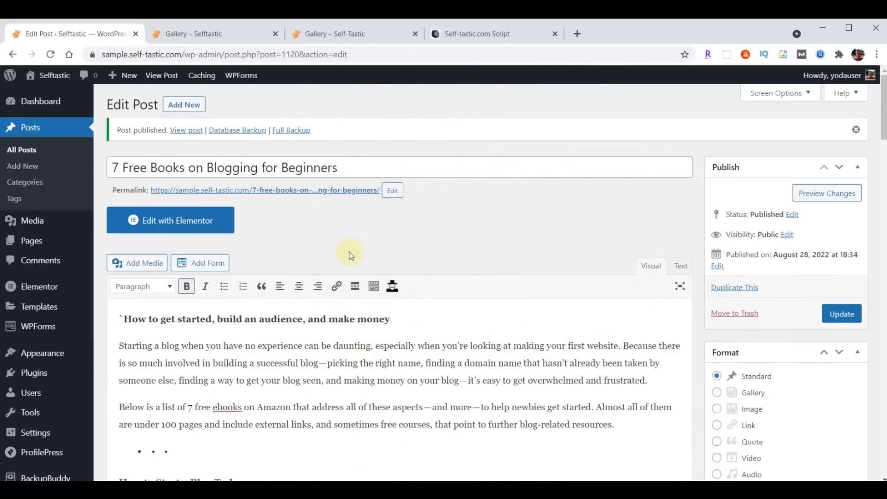
right_click(286, 194)
left_click(337, 199)
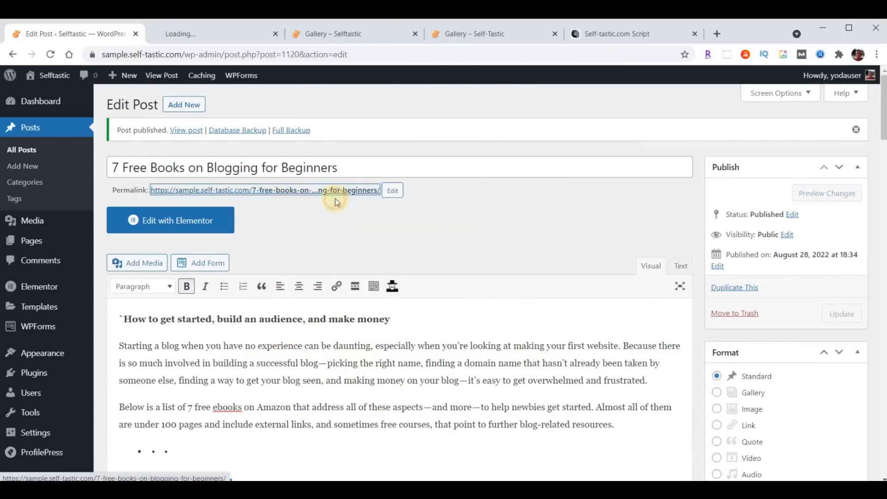
left_click(214, 33)
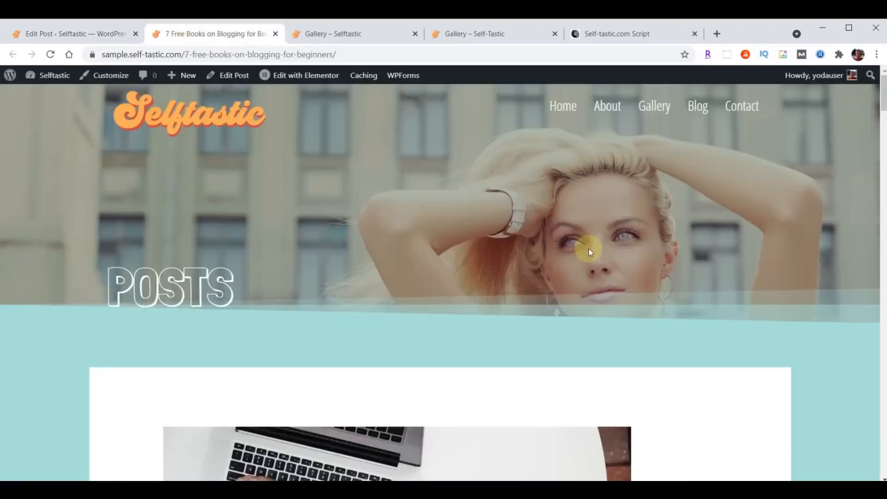
scroll(622, 284, "down", 6)
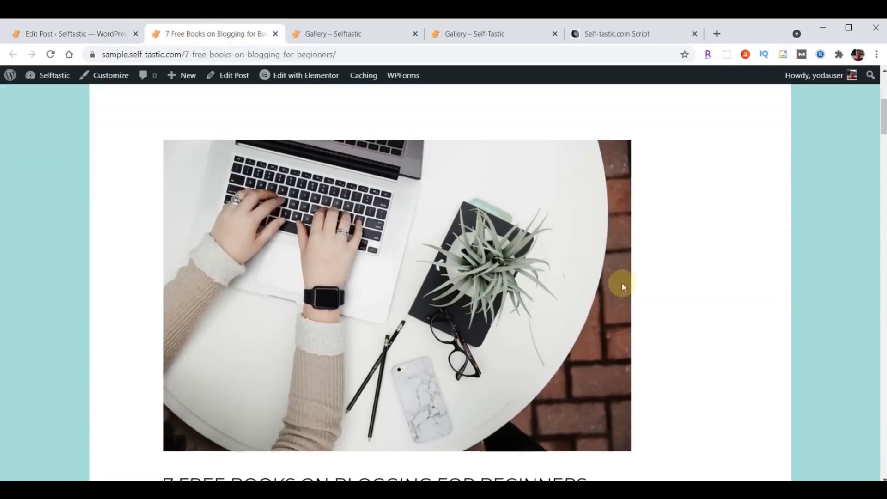
scroll(622, 284, "down", 4)
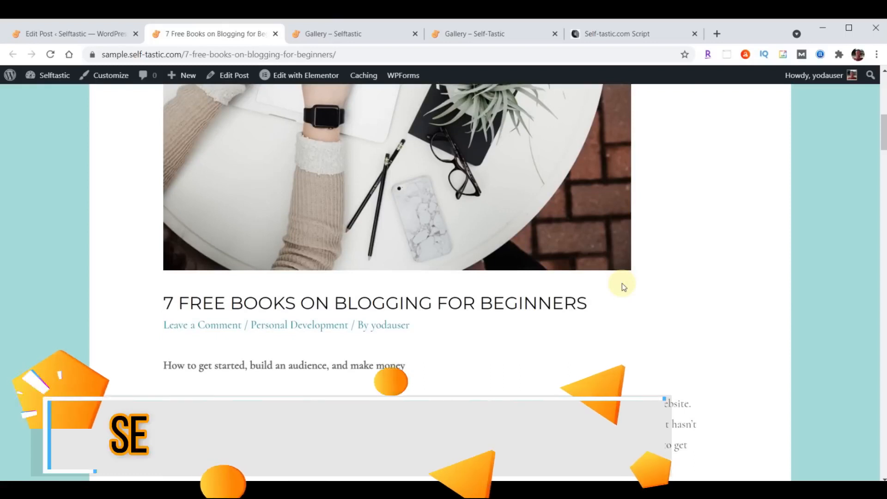
scroll(622, 284, "up", 8)
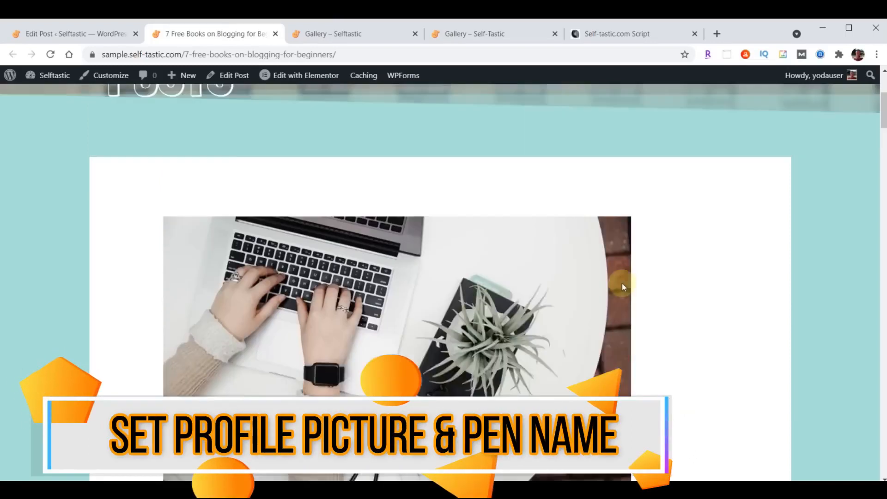
scroll(621, 289, "down", 8)
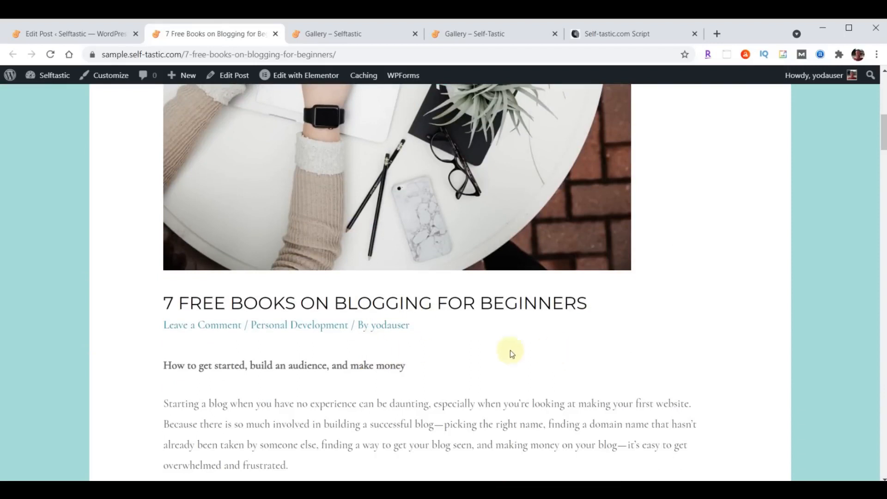
Visit the author archive from the post byline, come back, and return to the Edit Post tab
left_click(382, 326)
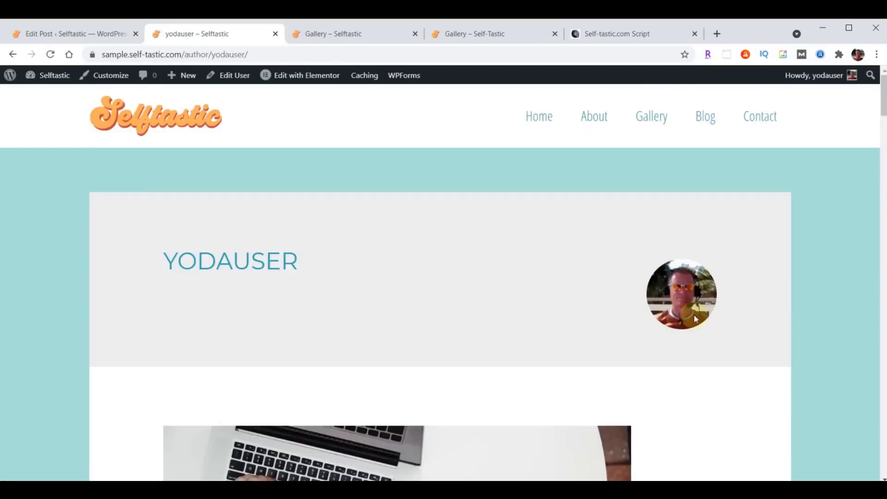
left_click(12, 55)
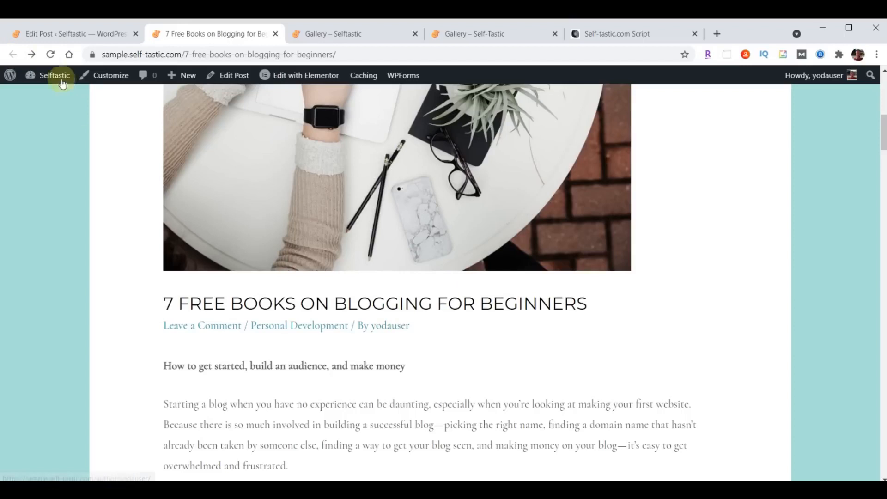
left_click(47, 34)
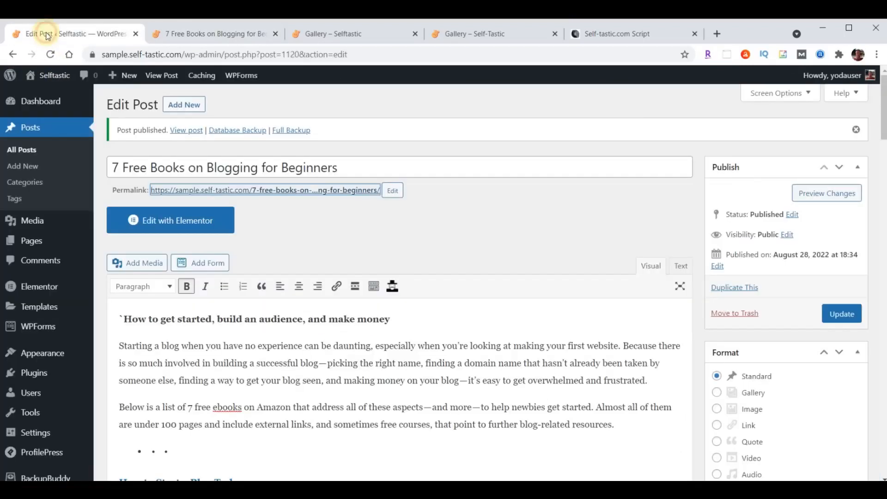
In ProfilePress Profile & Cover Photo settings, tick Disable Gravatar to use only local avatars
left_click(32, 375)
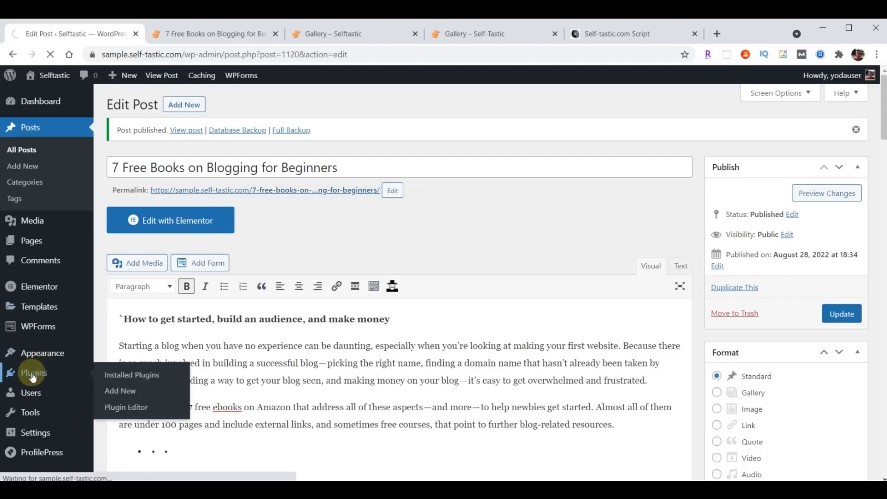
scroll(276, 329, "down", 5)
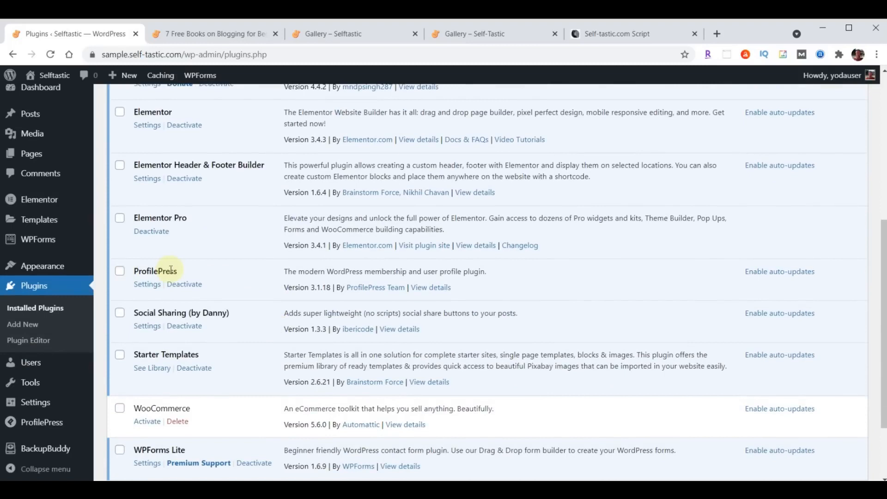
left_click(147, 285)
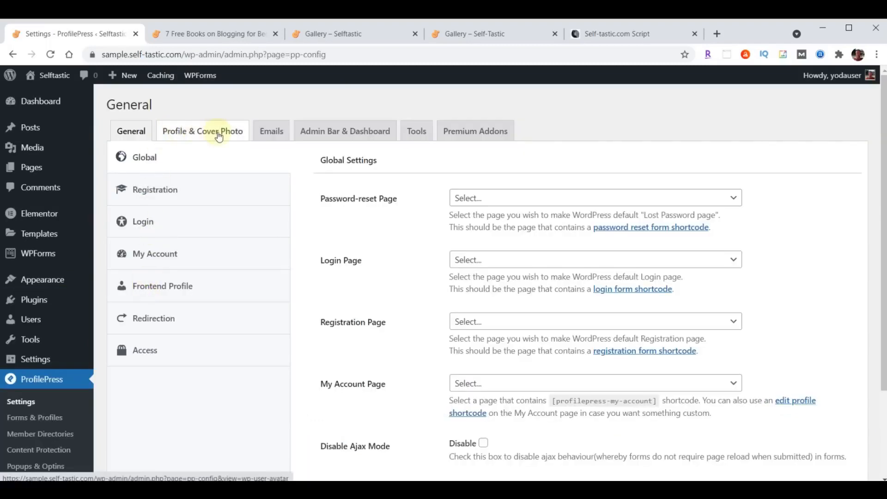
left_click(220, 134)
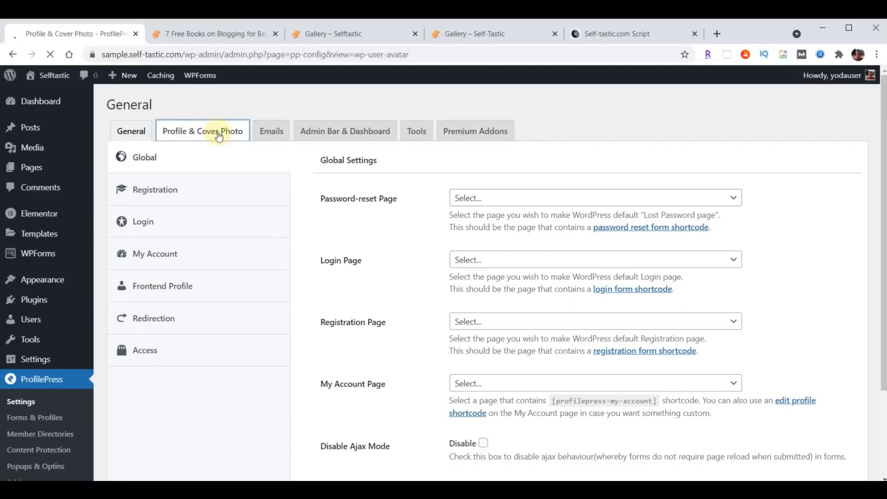
scroll(614, 189, "down", 3)
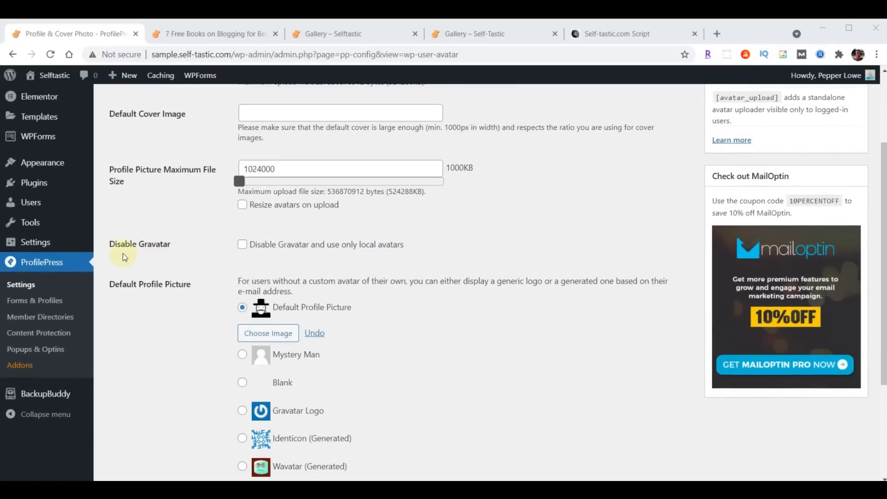
left_click(242, 247)
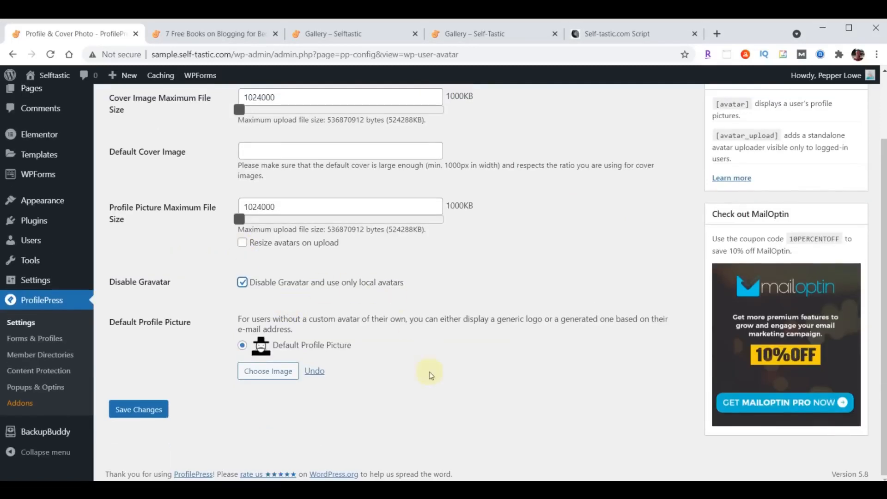
Upload profile-blog.jpg as the default profile picture and save the ProfilePress settings
left_click(264, 375)
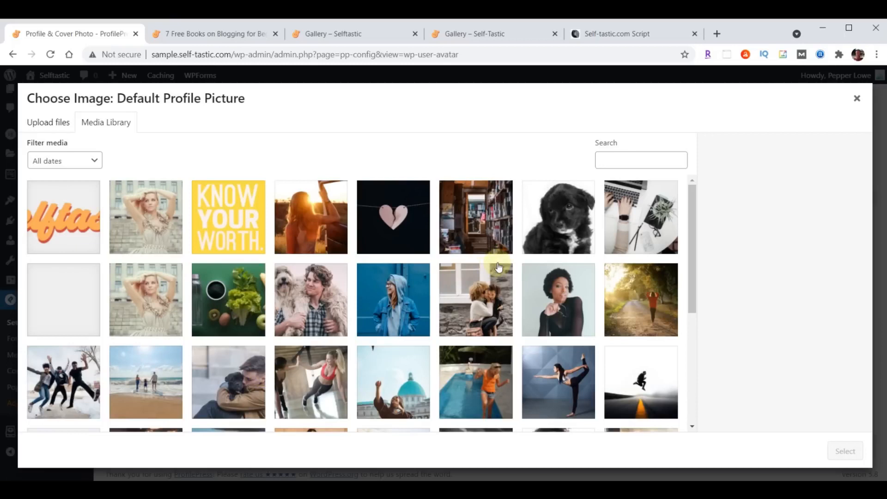
key("alt+Tab")
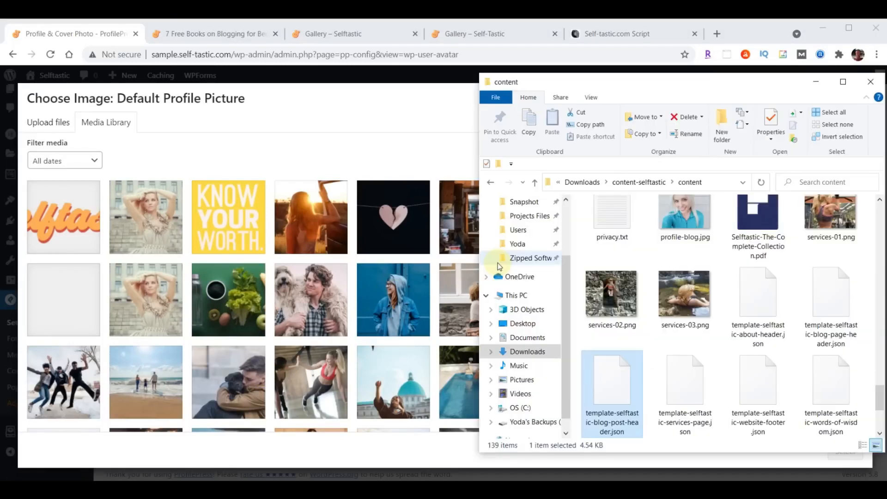
scroll(600, 301, "up", 1)
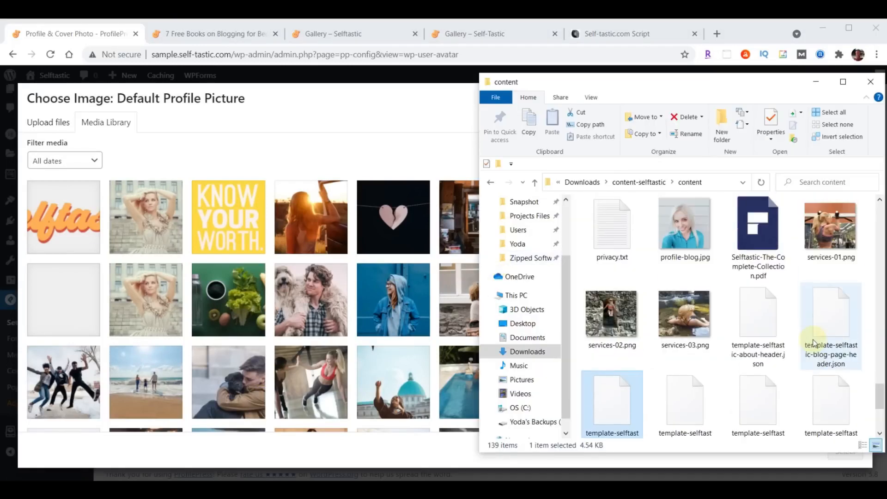
left_click_drag(686, 222, 230, 254)
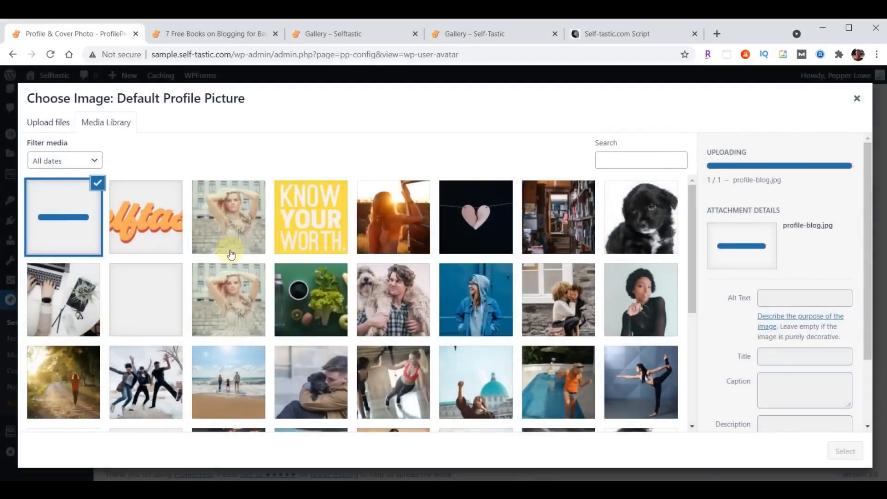
left_click(840, 449)
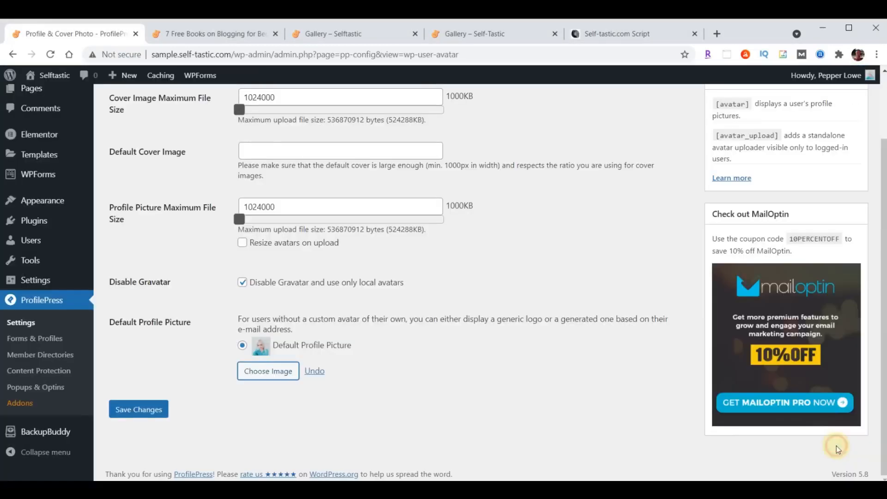
left_click(145, 410)
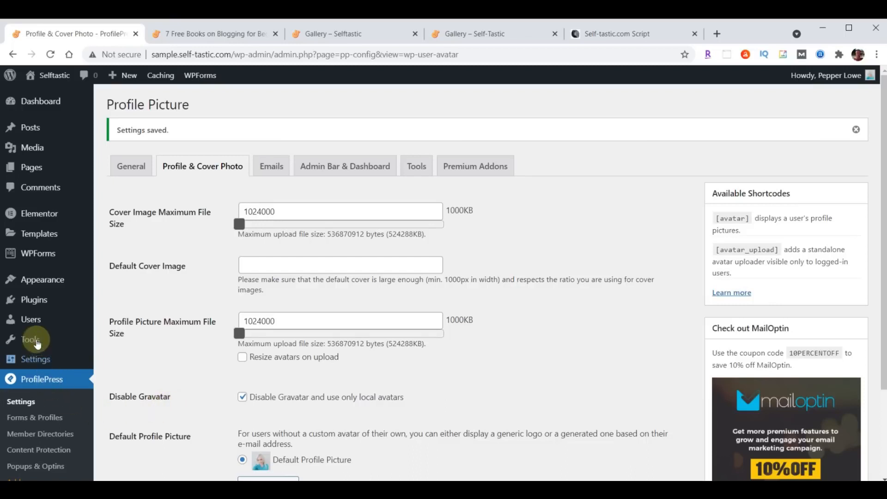
In the user's profile, set the nickname and public display name to the author's name
left_click(31, 319)
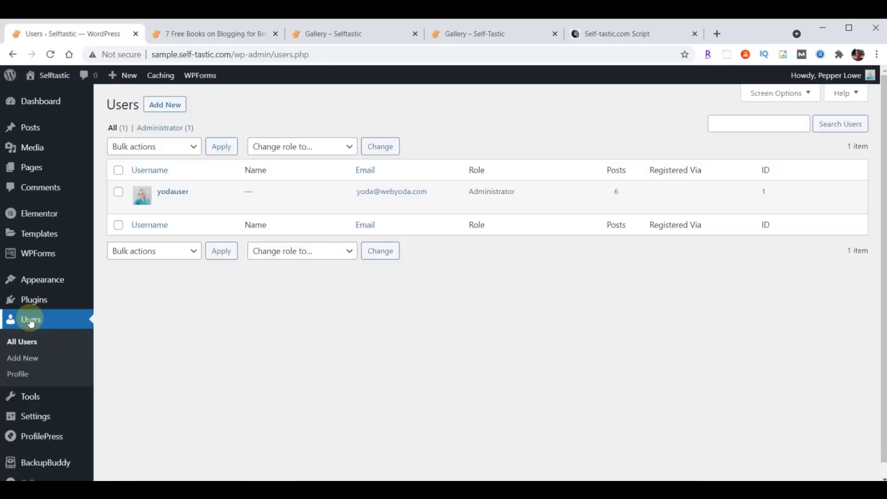
left_click(173, 191)
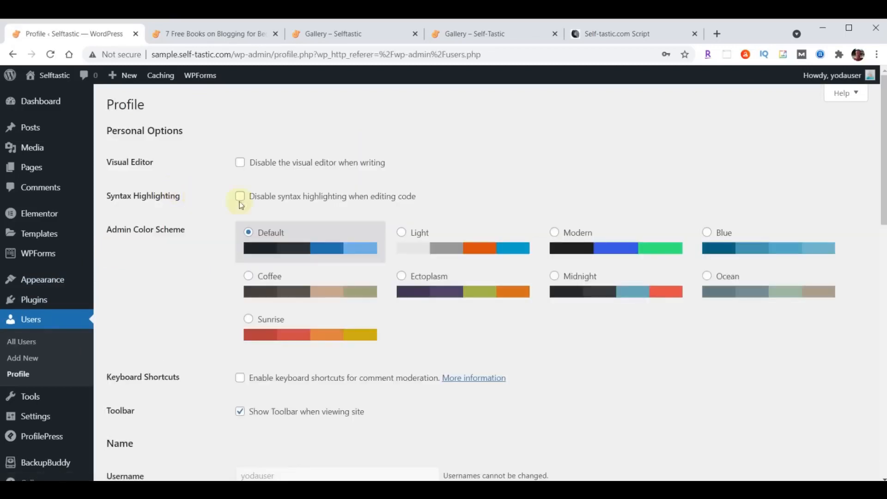
scroll(434, 230, "down", 2)
scroll(436, 226, "down", 5)
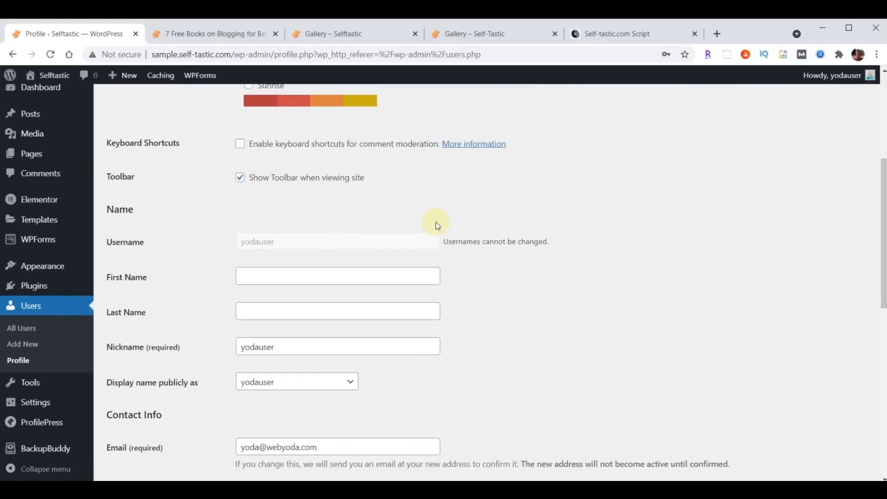
double_click(323, 291)
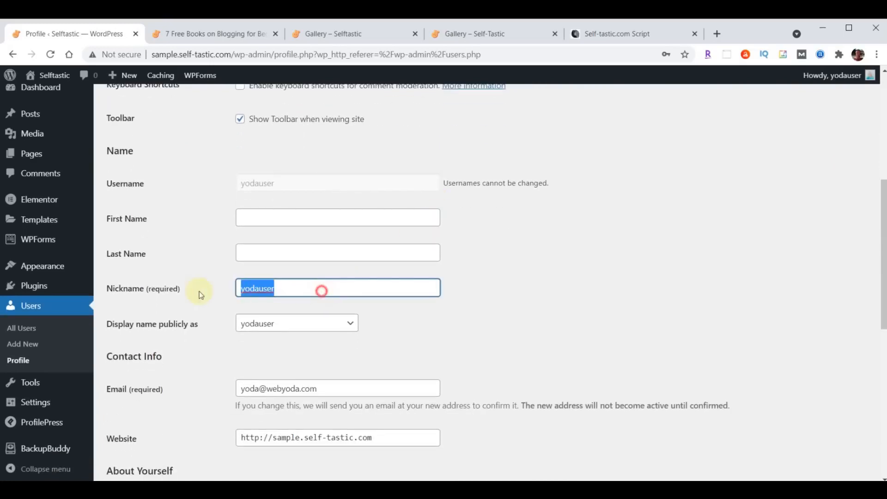
left_click(273, 312)
left_click(274, 323)
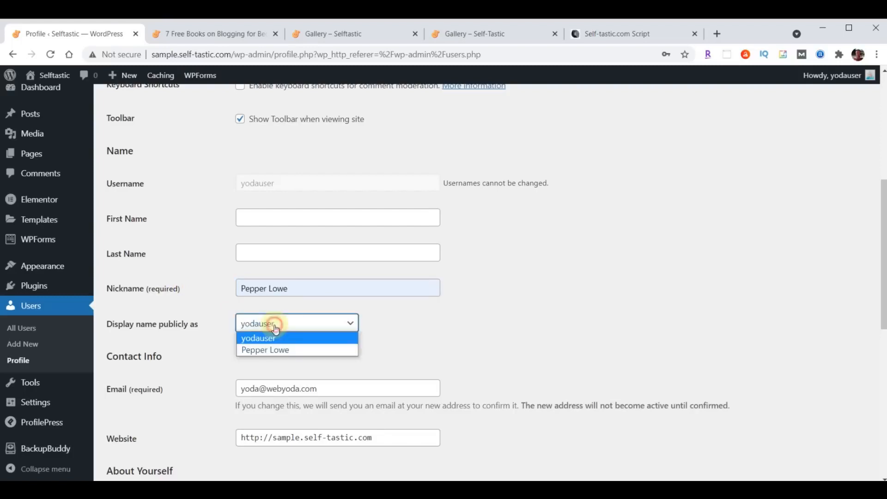
left_click(277, 349)
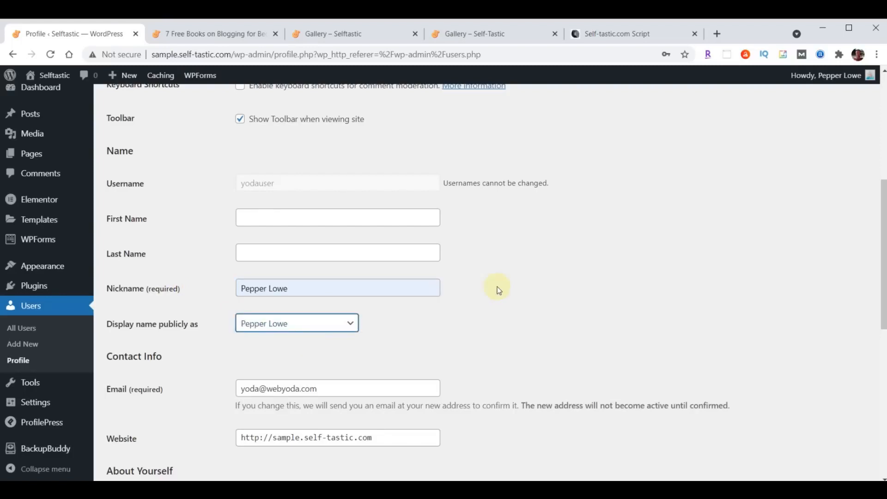
Paste the author bio into Biographical Info and update the profile
scroll(501, 282, "down", 5)
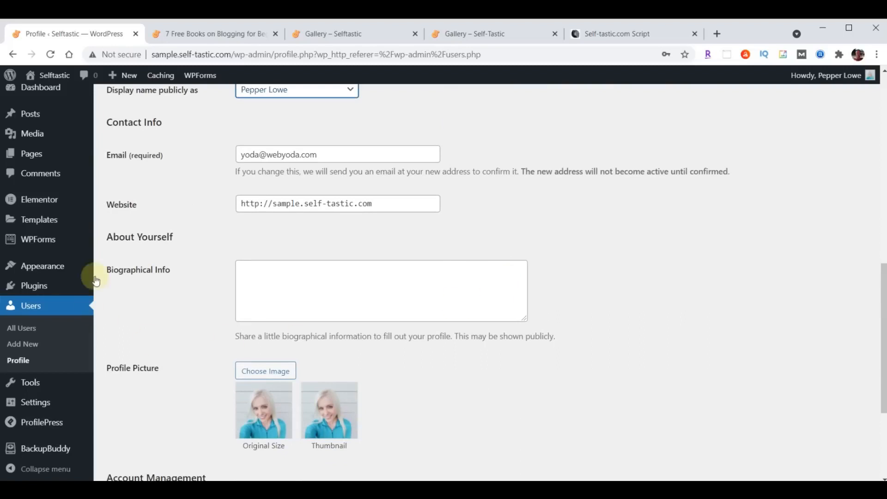
left_click(359, 278)
type("I created this blog website to inspire and encourage others. I've been a writer for some time but never took my writing seriously enough to have anything published until 2020, when I started writing on online platforms such as Medium and Quora. People appreciated my advice and willingness to open up about my own life.")
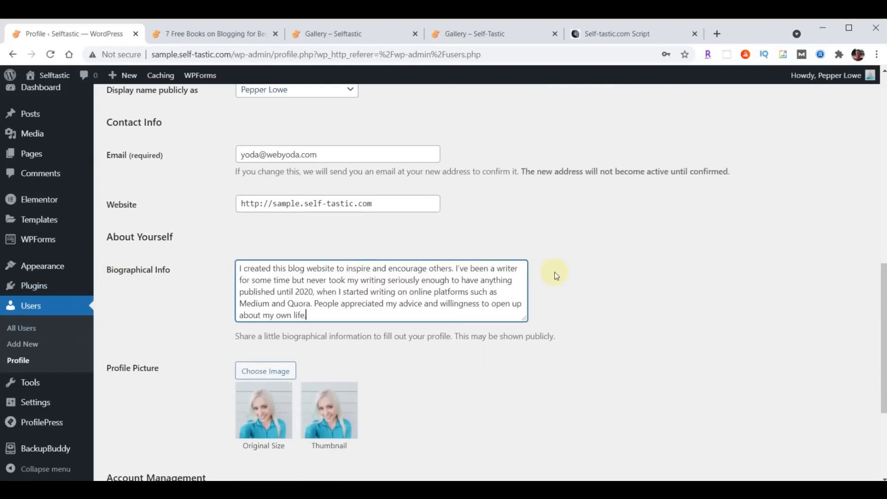
scroll(556, 276, "down", 4)
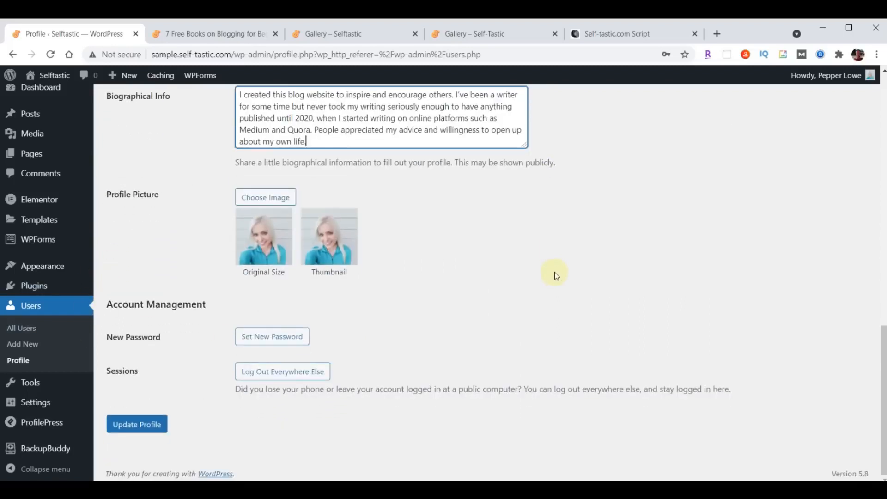
left_click(137, 424)
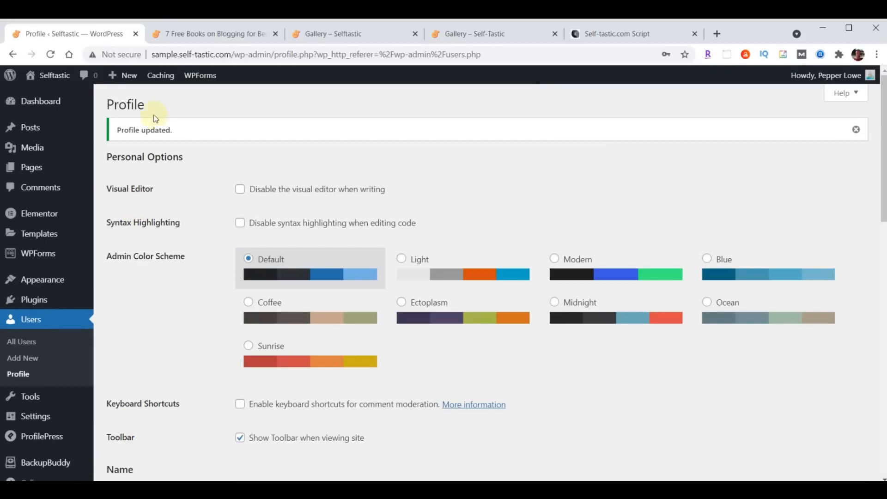
left_click(229, 33)
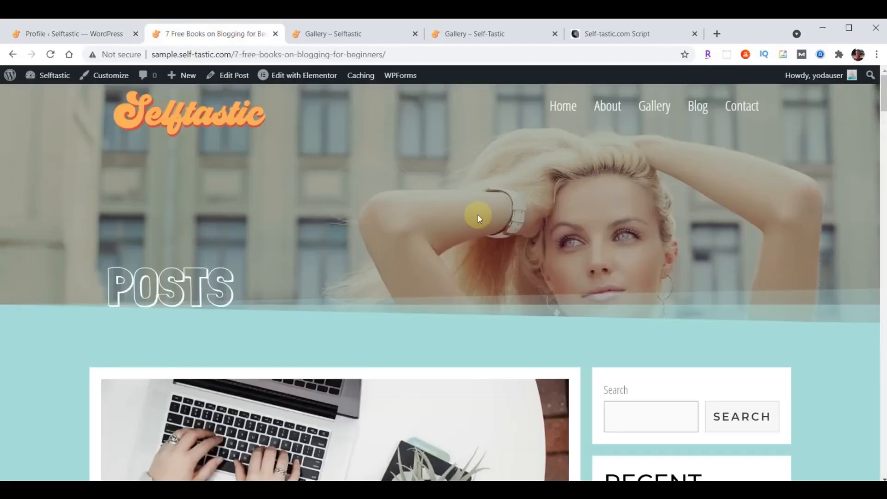
Reload the post to show the new author byline and check the author's archive page
scroll(478, 215, "down", 8)
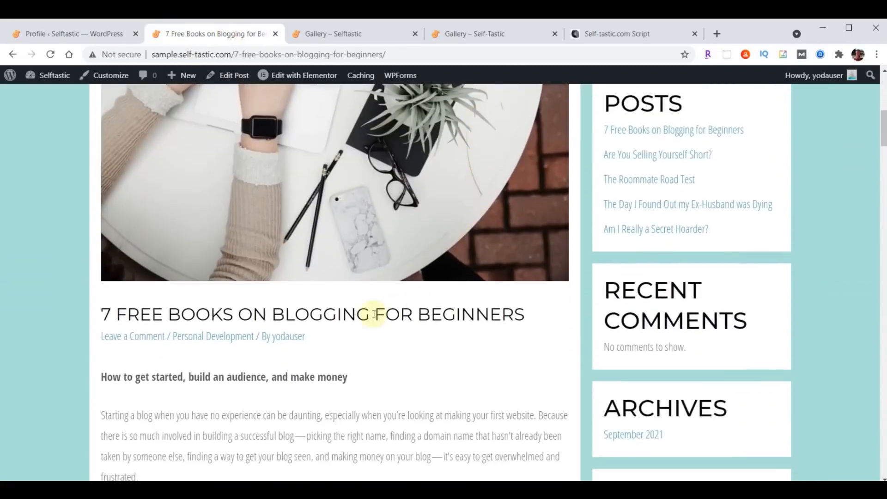
left_click(46, 56)
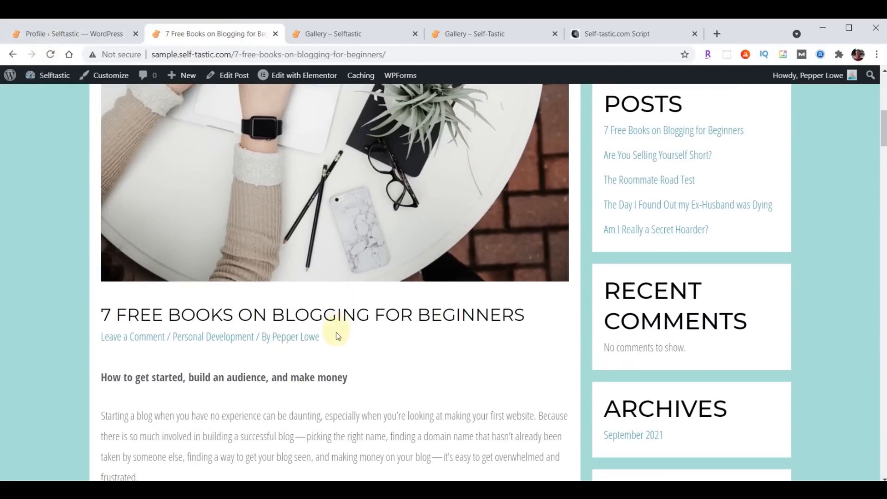
left_click(301, 341)
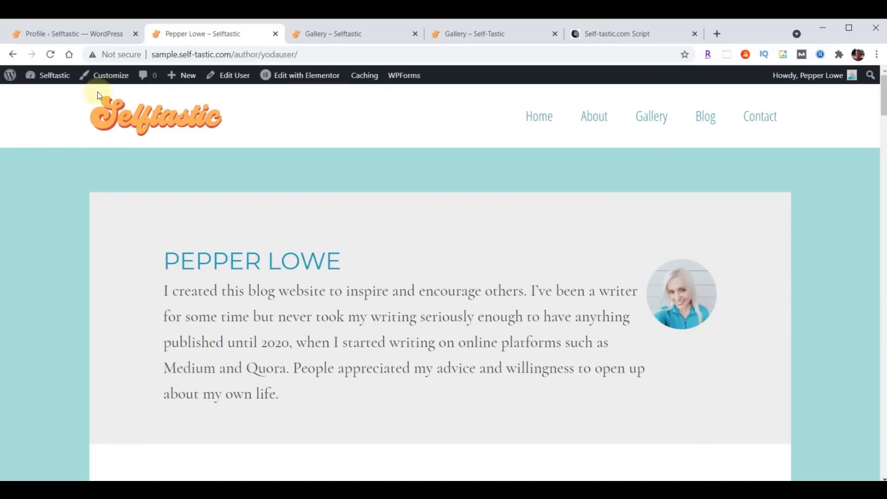
left_click(12, 54)
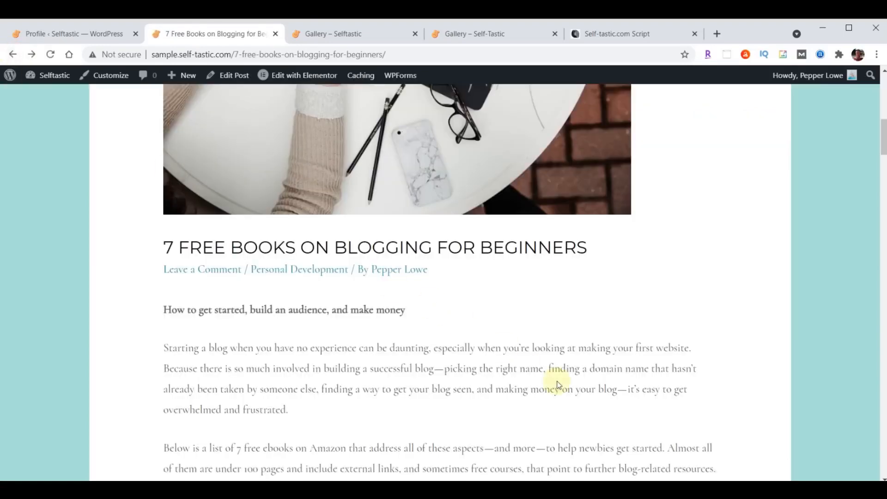
Scroll through the post to review its author byline and book list
scroll(567, 379, "up", 6)
scroll(569, 382, "up", 4)
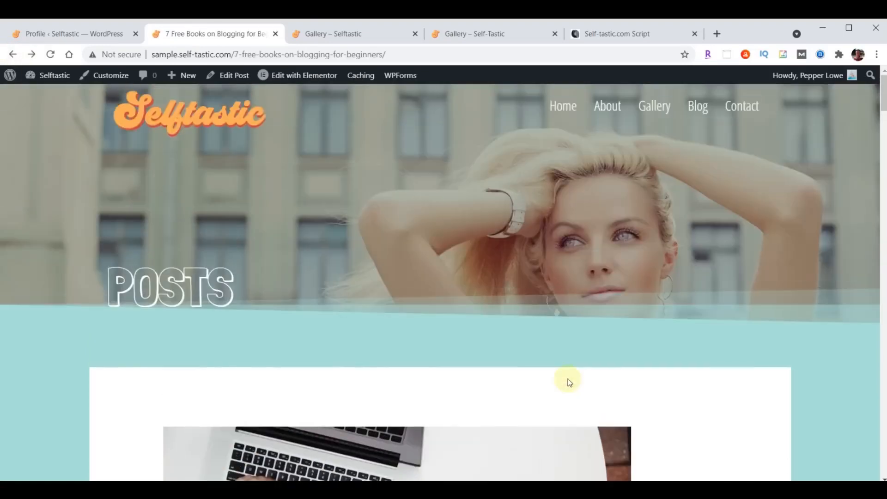
scroll(575, 329, "down", 18)
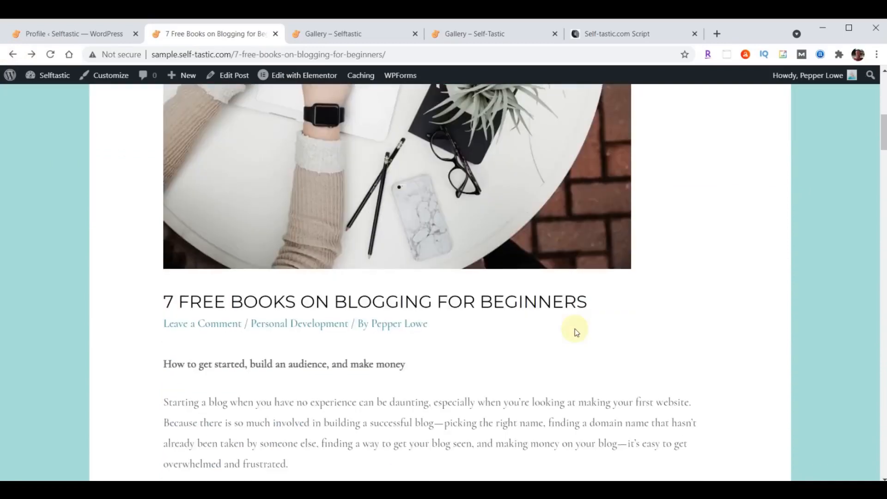
scroll(575, 329, "down", 20)
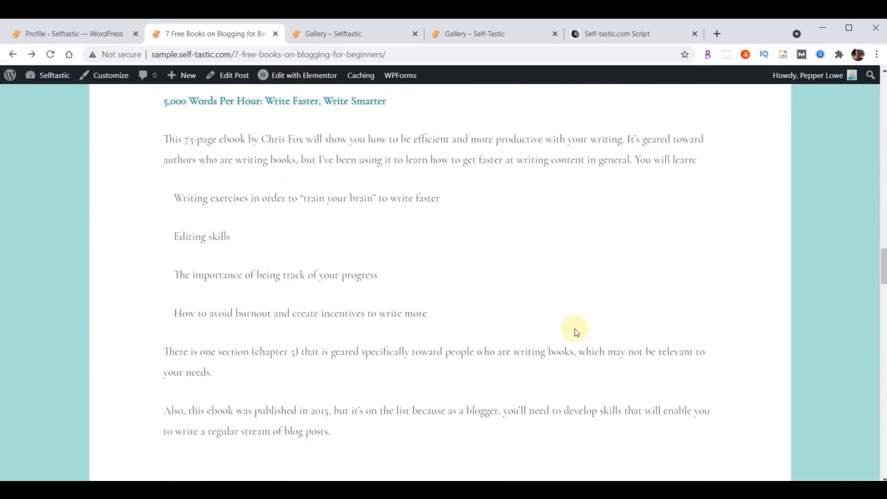
scroll(575, 329, "down", 5)
scroll(574, 329, "up", 20)
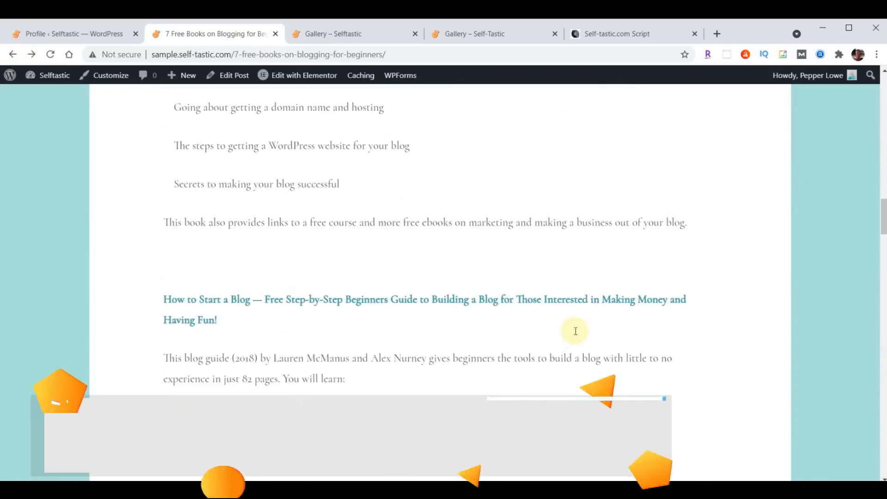
scroll(575, 330, "up", 8)
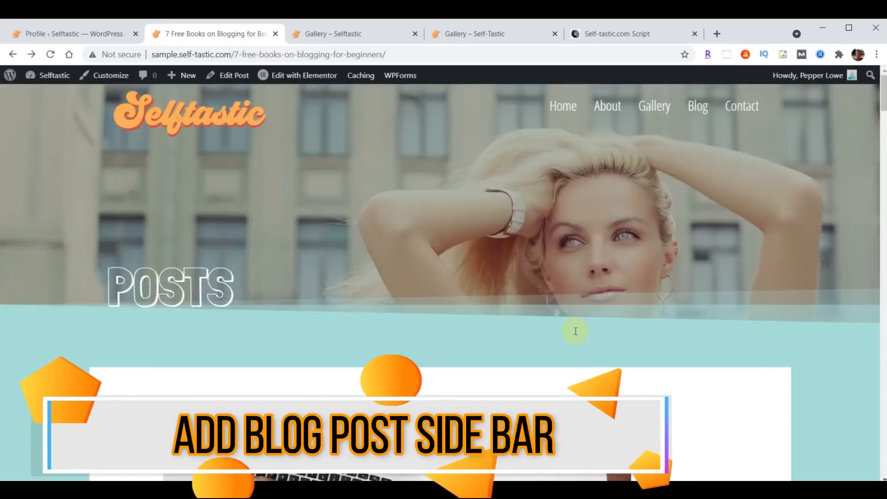
scroll(417, 290, "down", 8)
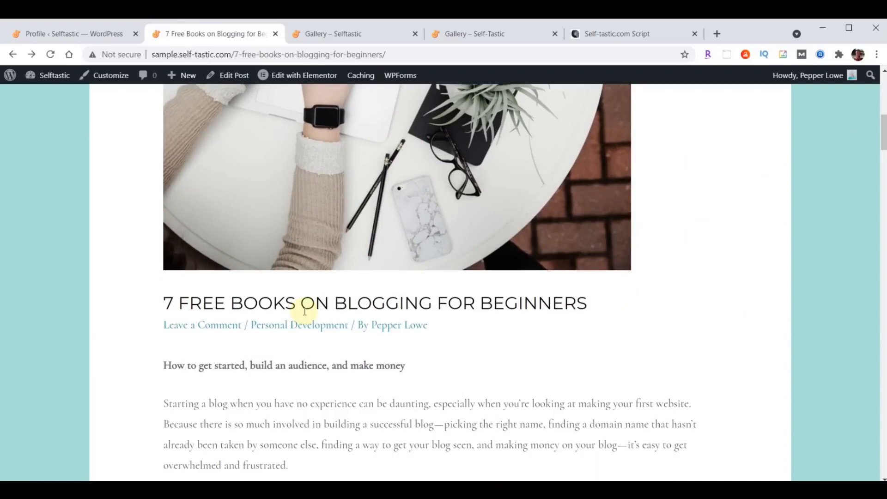
scroll(390, 307, "up", 8)
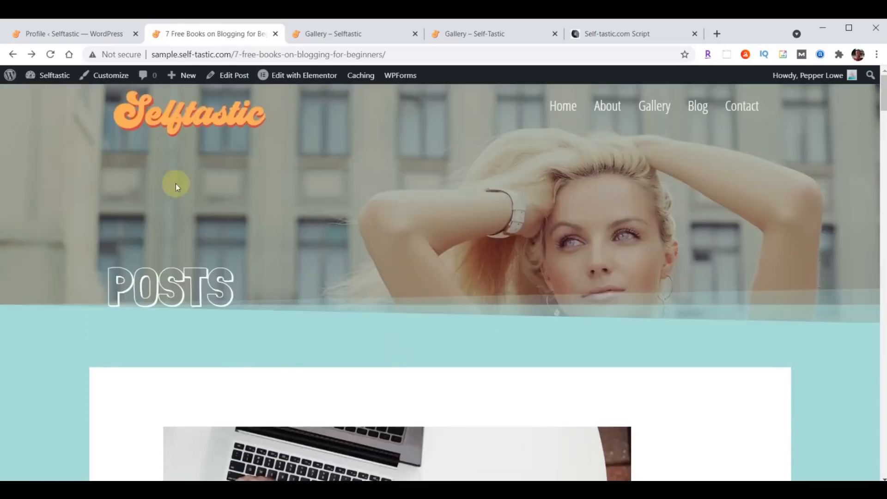
In the Customizer's Sidebar settings, set Blog Posts to Right Sidebar and publish
left_click(63, 34)
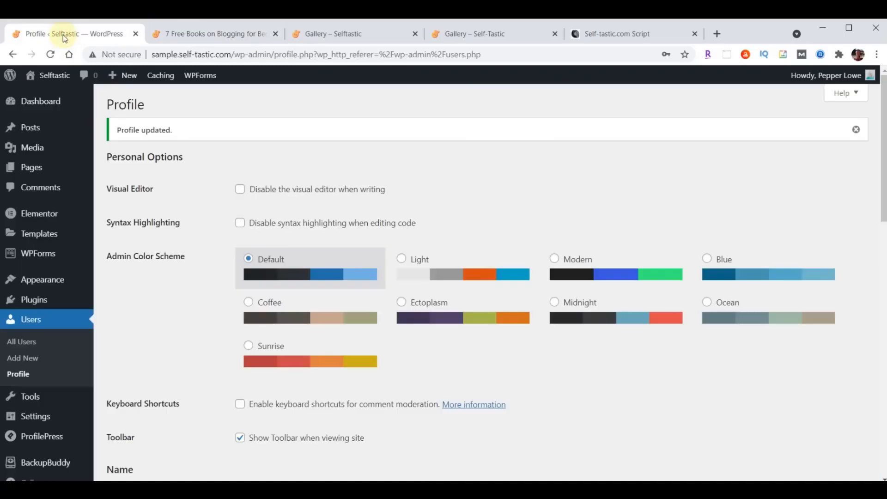
mouse_move(40, 279)
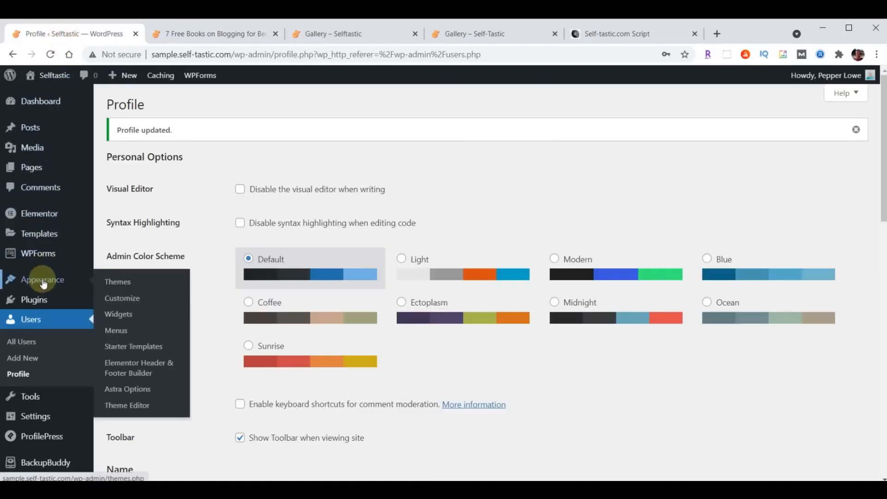
left_click(123, 300)
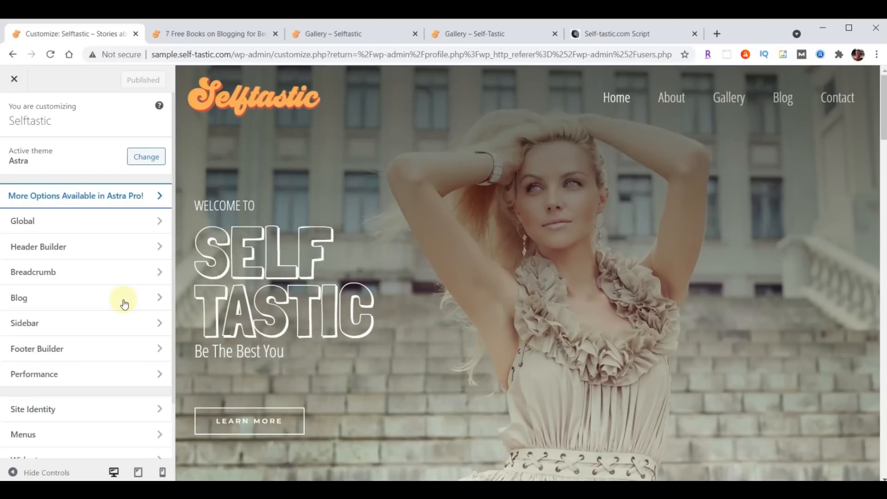
left_click(35, 324)
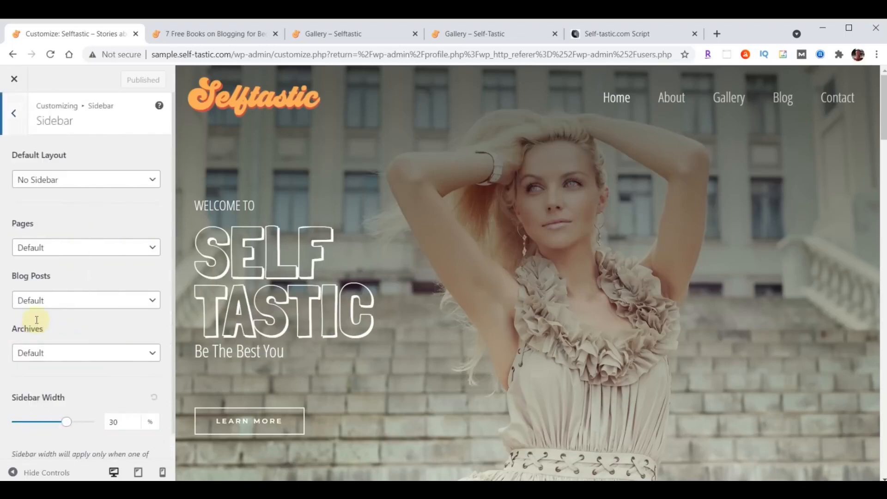
left_click(68, 303)
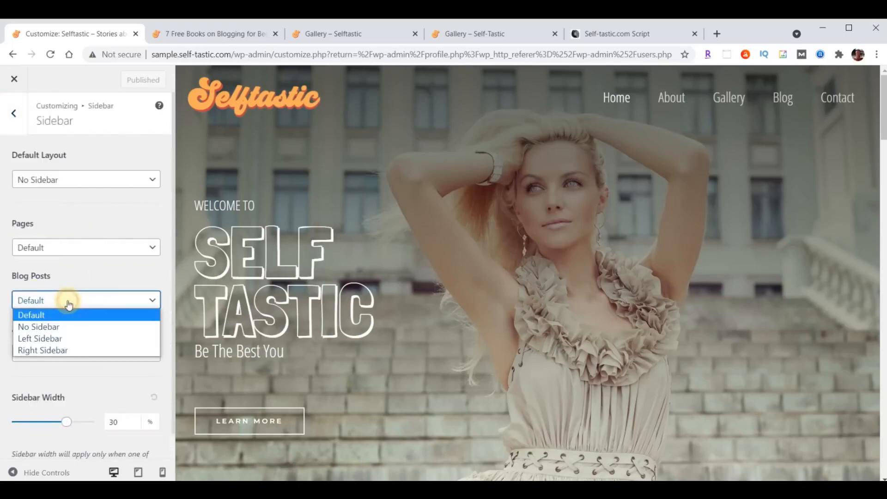
left_click(57, 350)
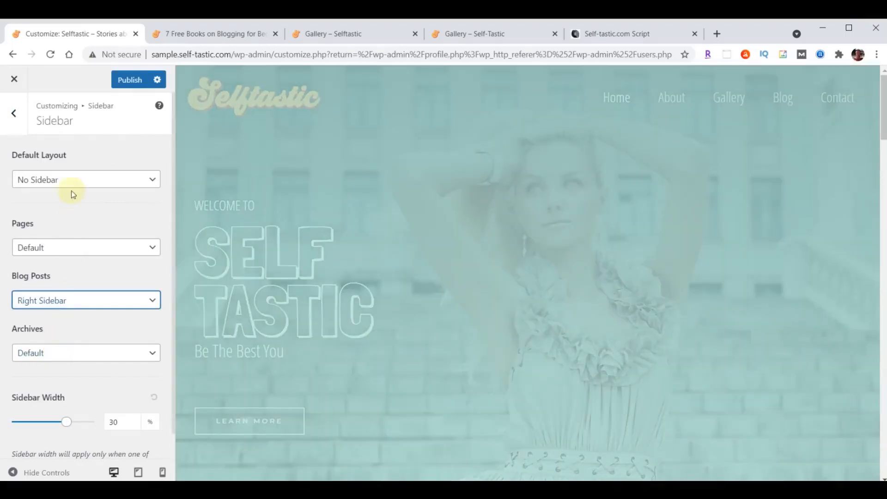
left_click(130, 80)
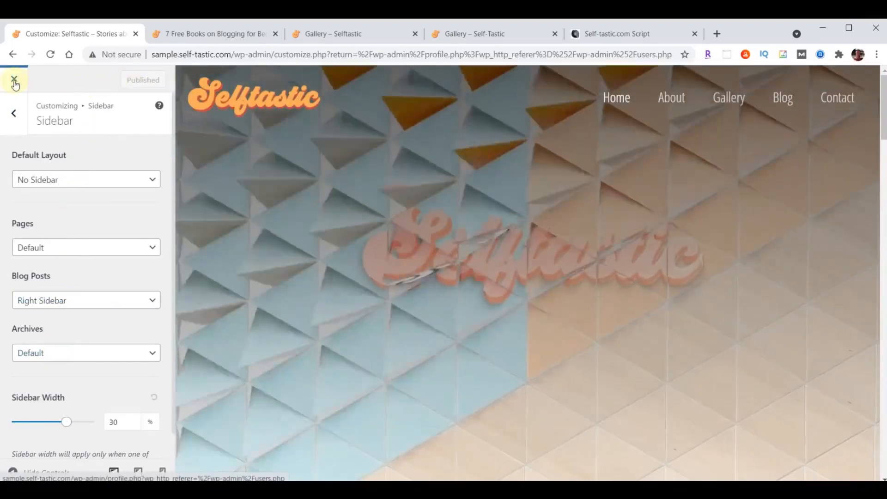
Close the Customizer and go to Appearance > Widgets
left_click(15, 82)
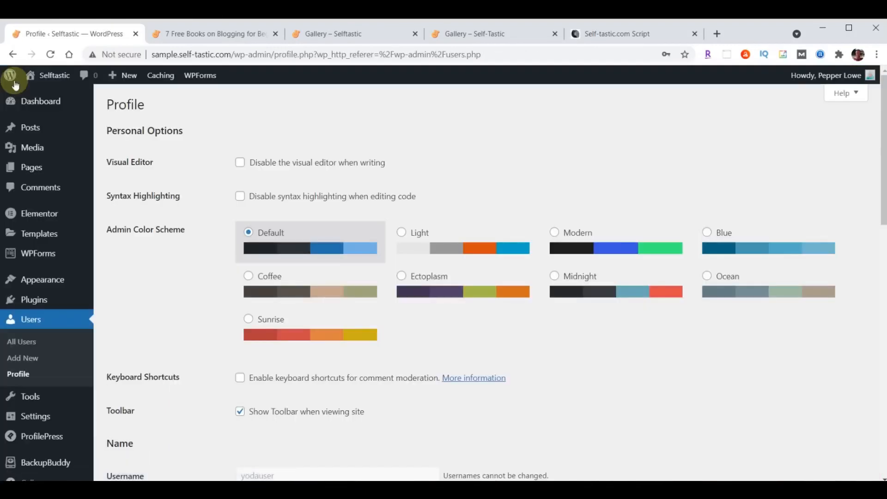
mouse_move(31, 279)
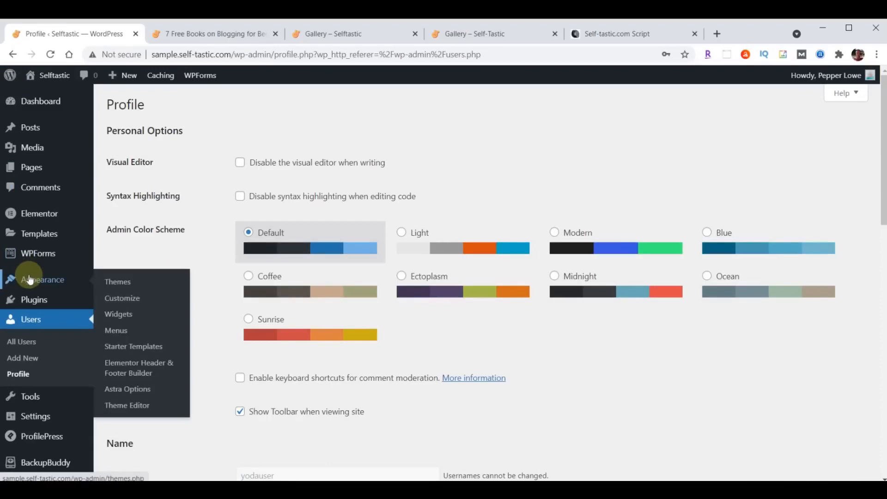
left_click(127, 319)
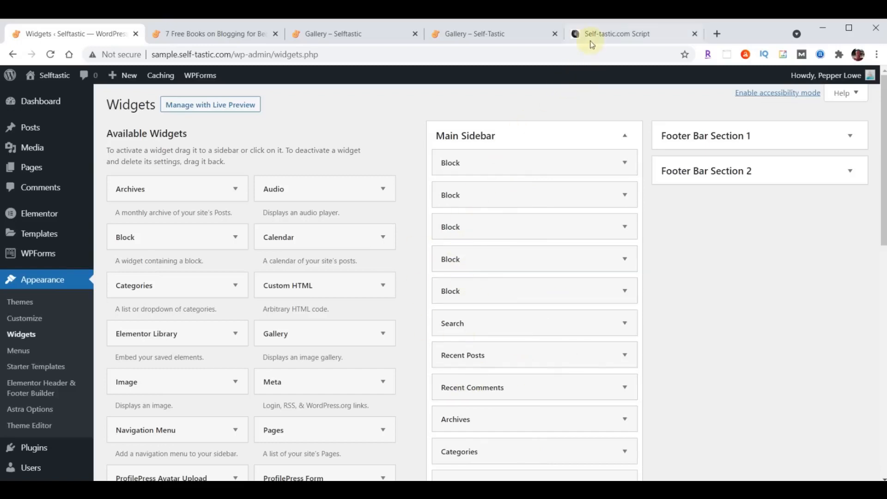
Delete all five Block widgets from the Main Sidebar, leaving only the classic widgets
left_click(626, 36)
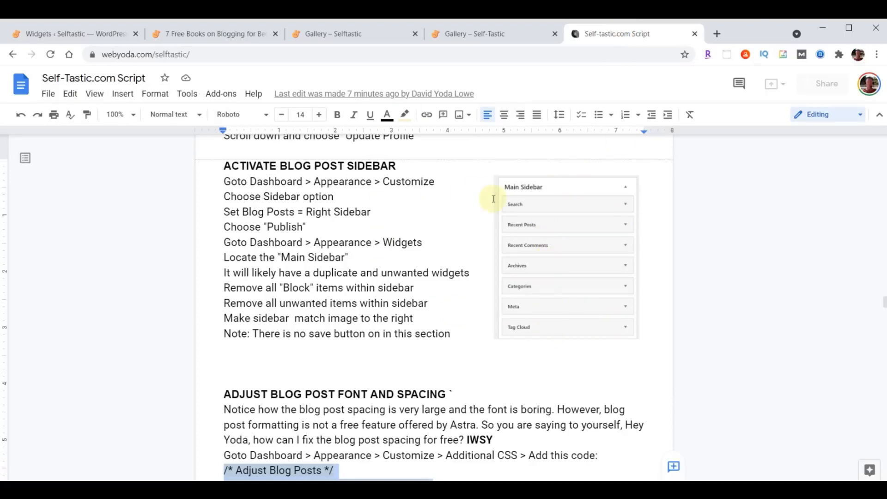
key("ctrl+1")
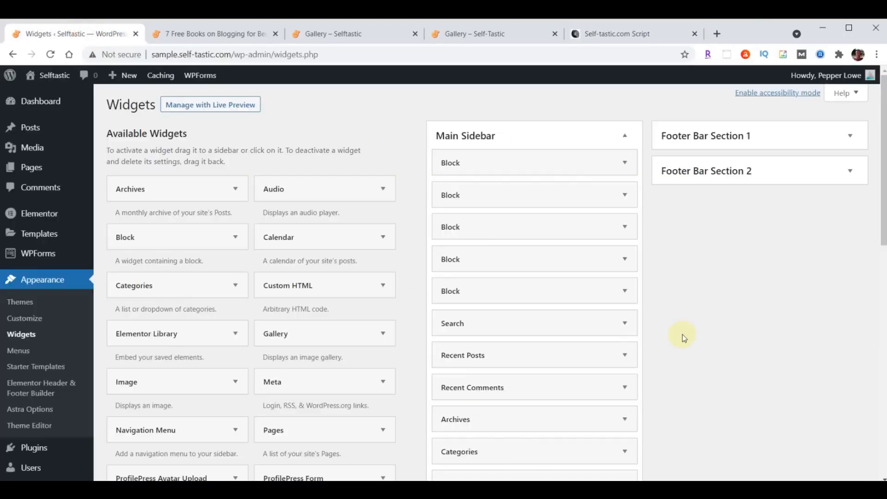
left_click(627, 164)
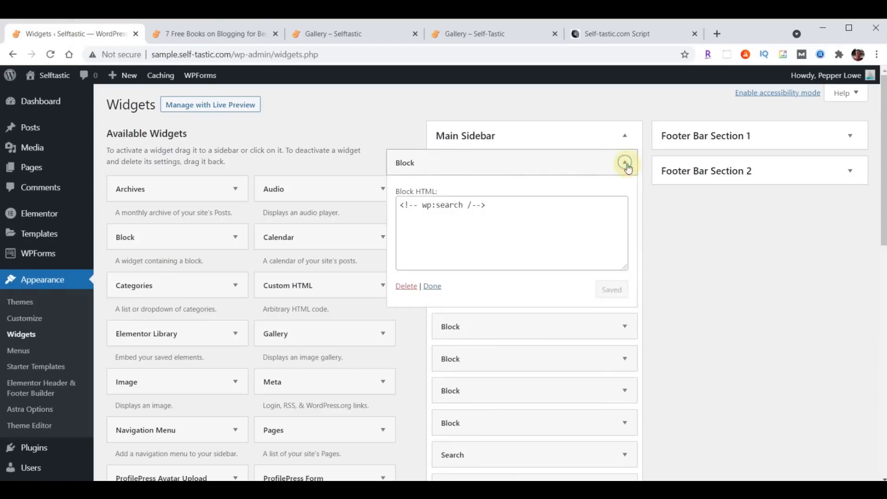
left_click(407, 287)
left_click(627, 163)
left_click(406, 286)
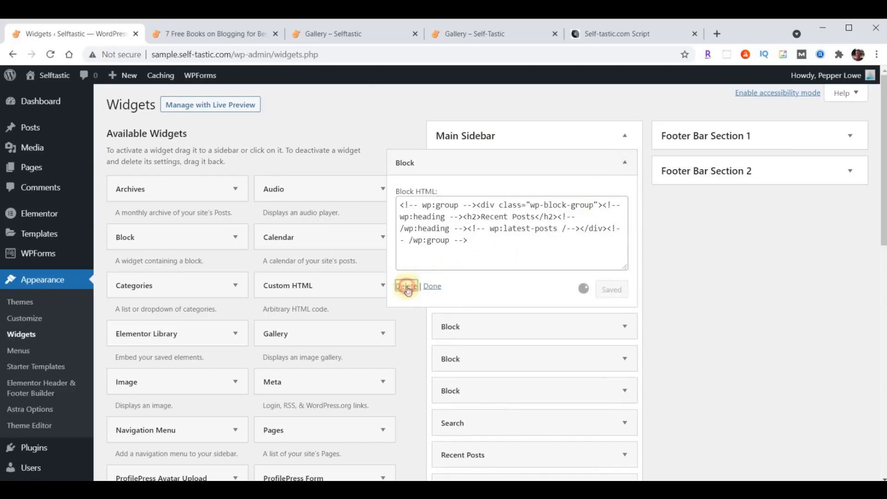
left_click(597, 163)
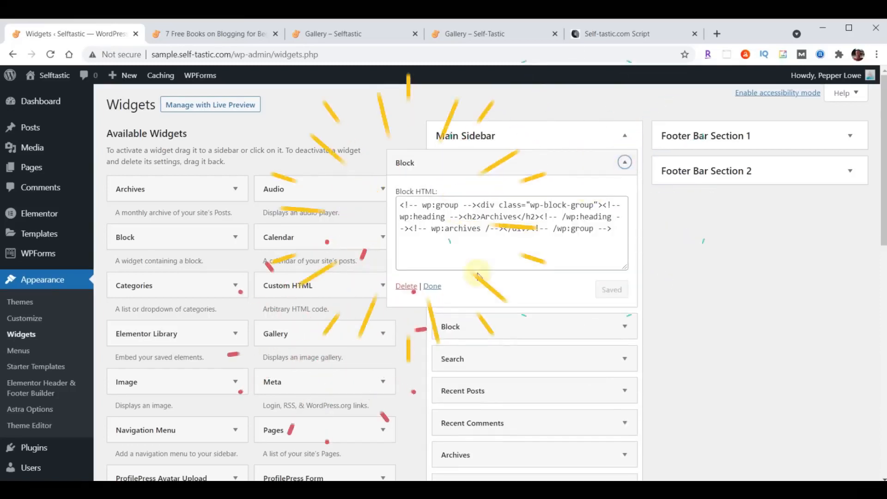
left_click(623, 162)
left_click(408, 287)
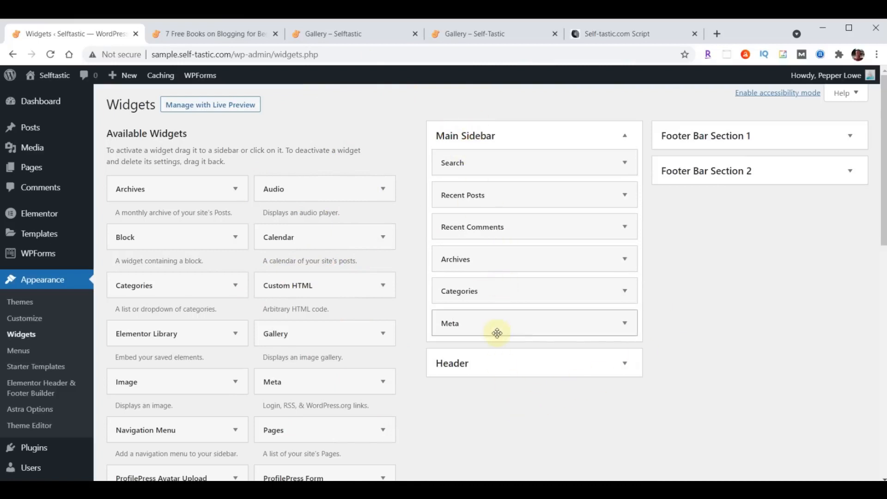
Add a Tag Cloud widget to the Main Sidebar
left_click(596, 36)
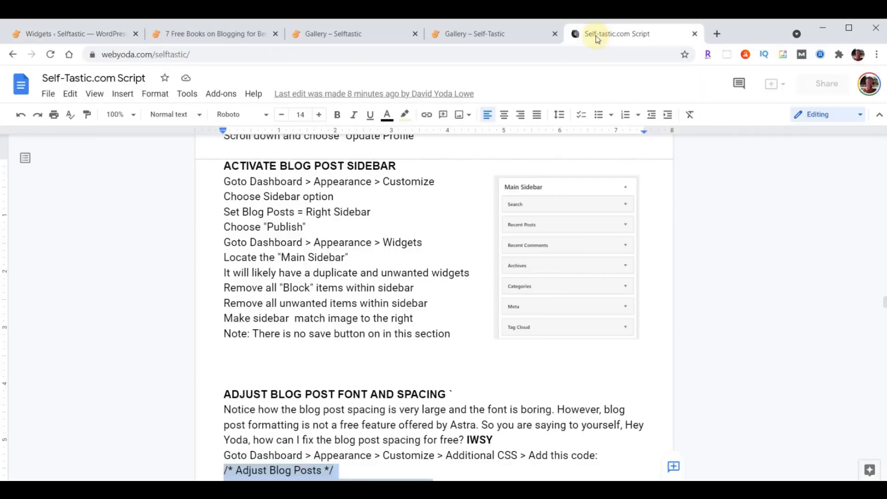
left_click(91, 35)
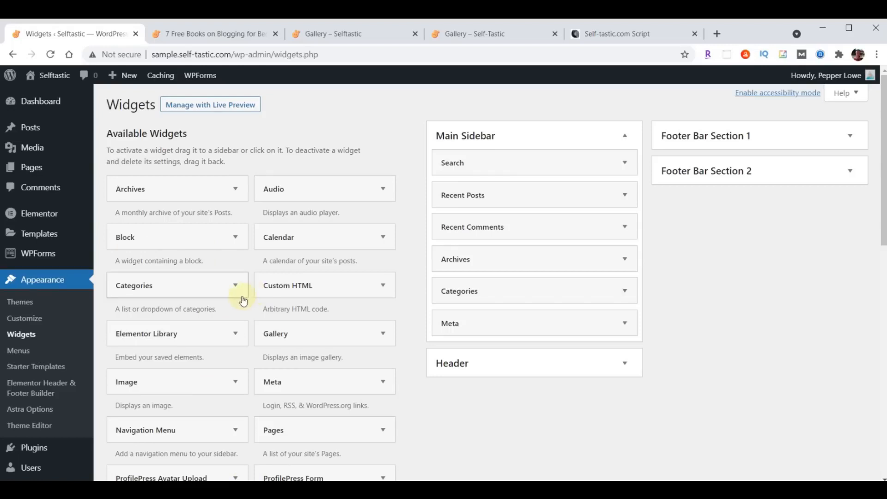
scroll(242, 300, "down", 3)
scroll(242, 300, "down", 5)
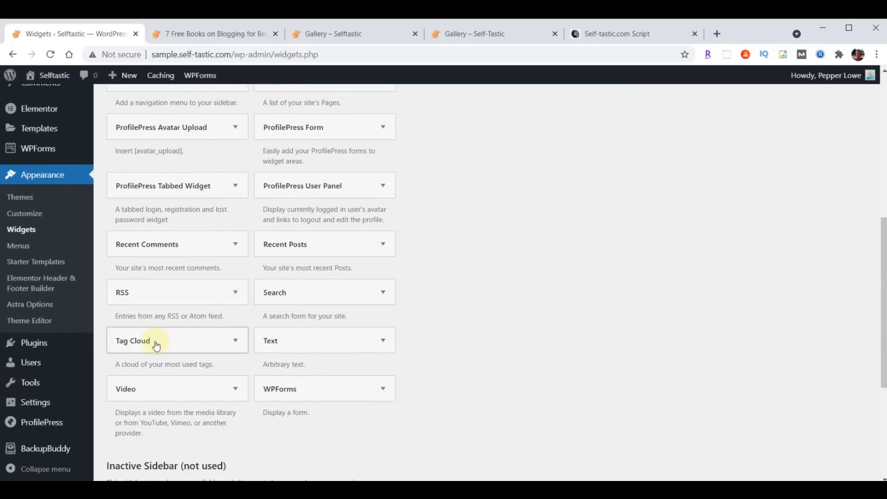
left_click(231, 344)
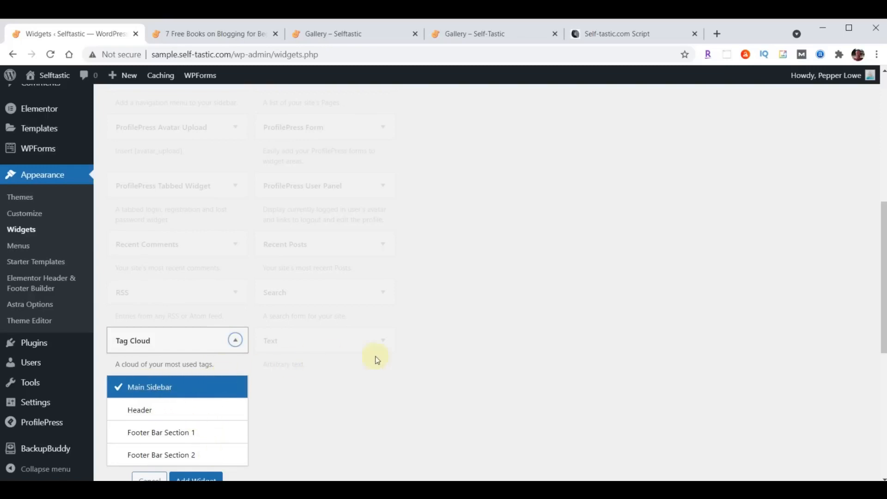
scroll(393, 361, "down", 1)
left_click(190, 423)
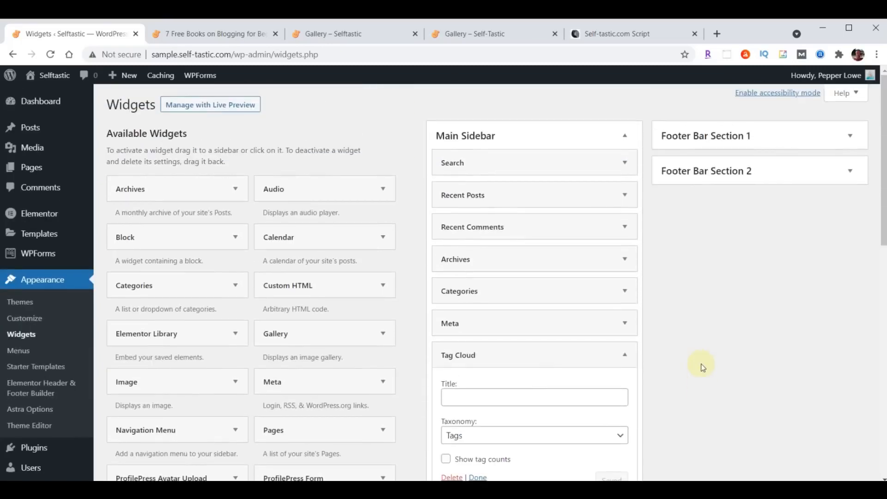
Collapse the Tag Cloud widget, move it below Meta, and compare the sidebar with the script
scroll(701, 364, "down", 1)
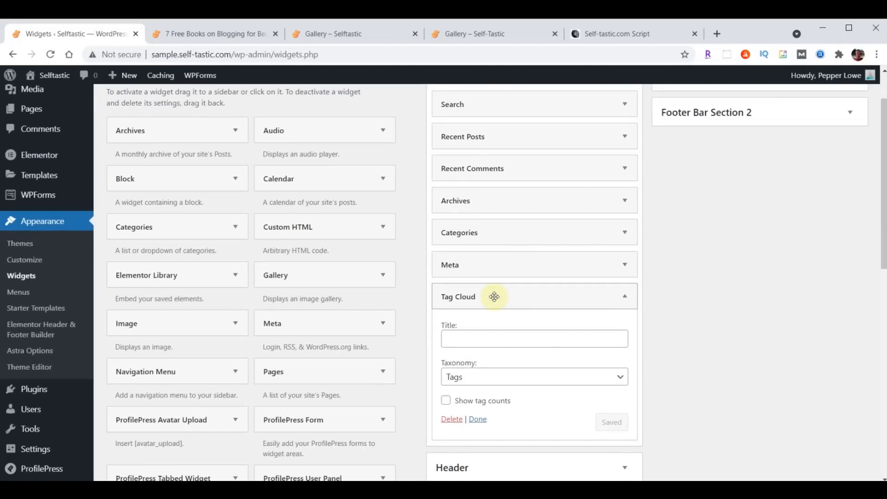
scroll(692, 312, "down", 1)
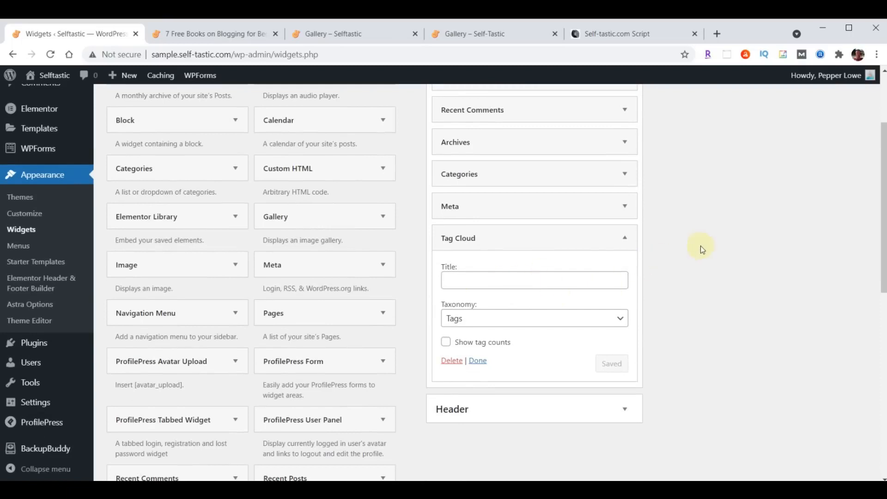
left_click(627, 239)
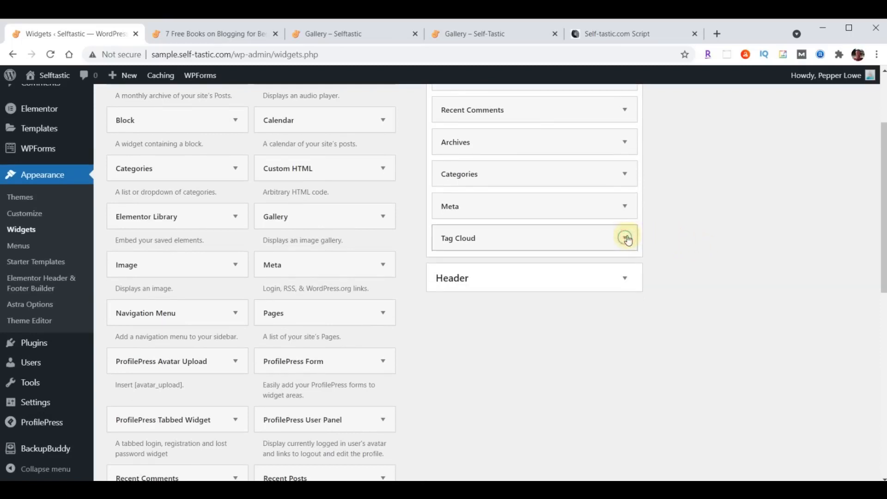
mouse_move(548, 235)
left_mouse_down()
mouse_move(549, 200)
mouse_move(549, 238)
left_mouse_up()
scroll(676, 386, "up", 2)
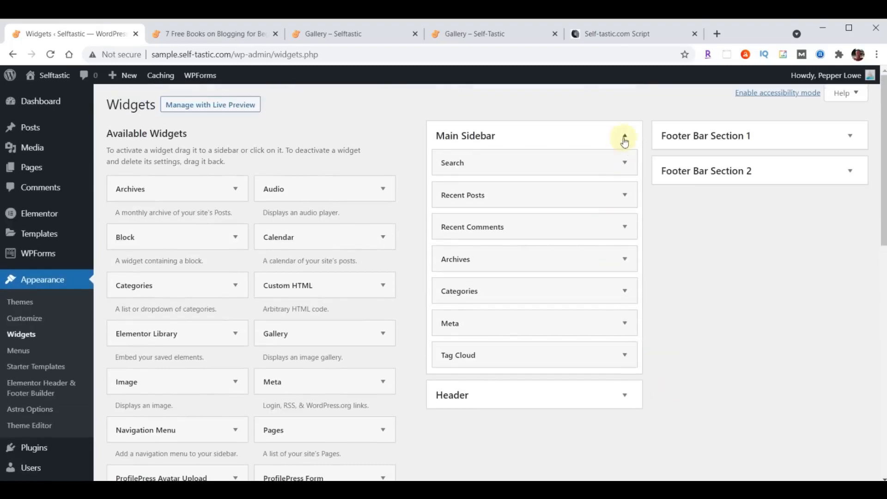
left_click(613, 36)
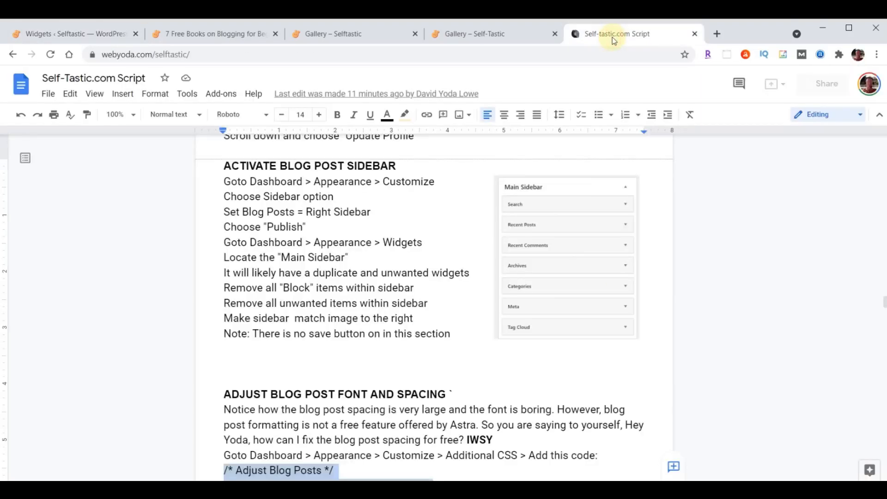
left_click(77, 35)
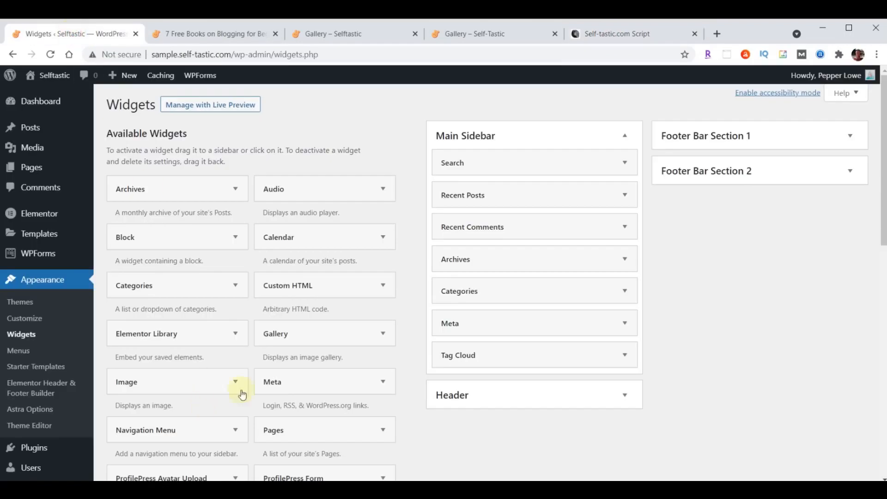
scroll(346, 400, "down", 3)
scroll(240, 368, "up", 4)
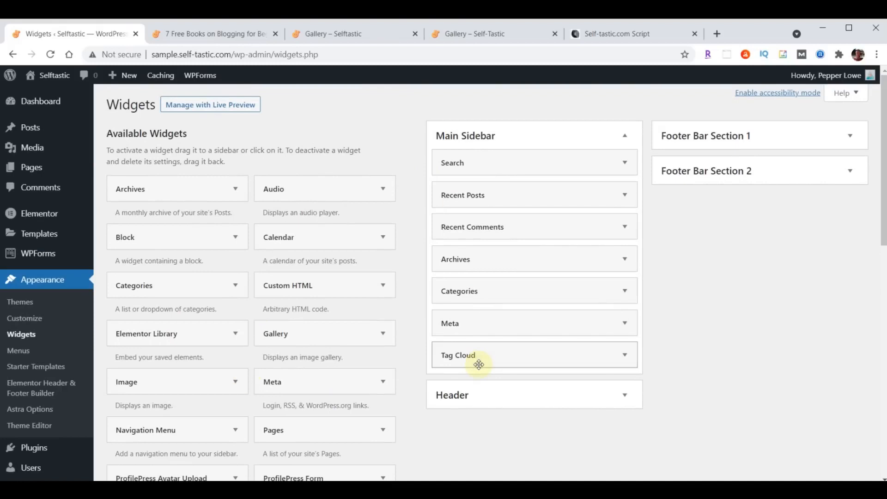
scroll(693, 334, "down", 10)
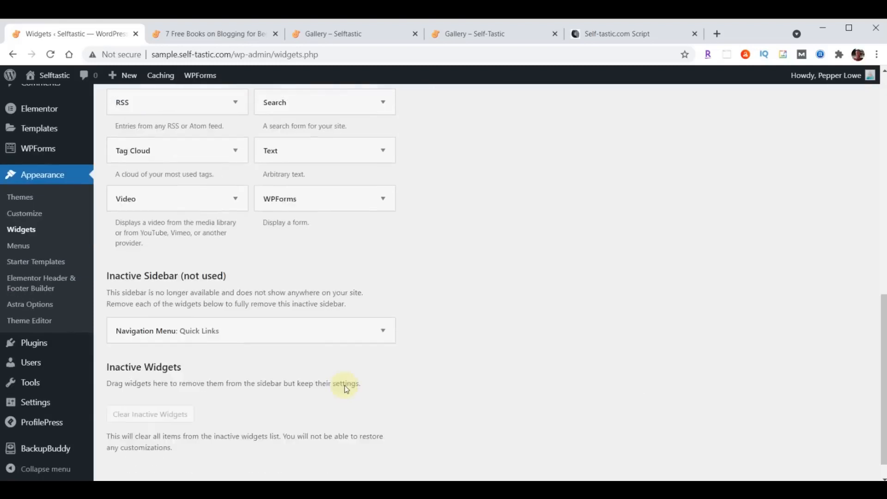
scroll(363, 426, "up", 10)
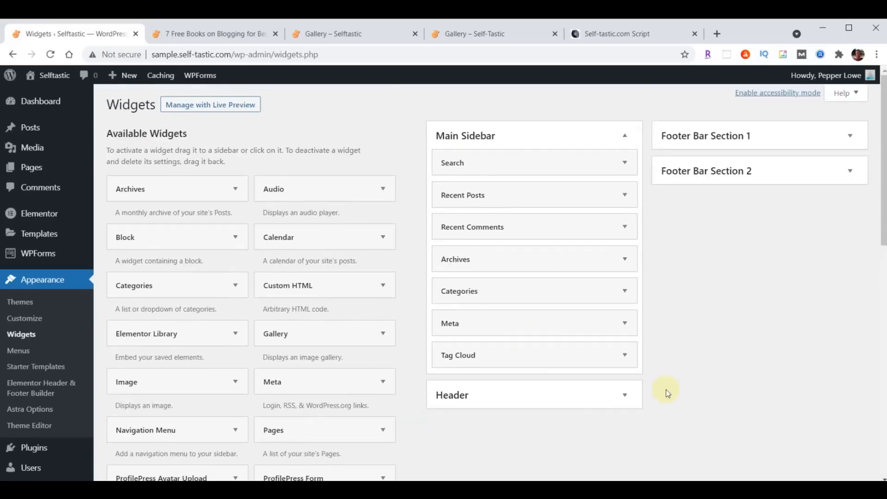
Reload the '7 Free Books on Blogging for Beginners' post and scroll through its updated sidebar widgets
left_click(194, 36)
left_click(50, 55)
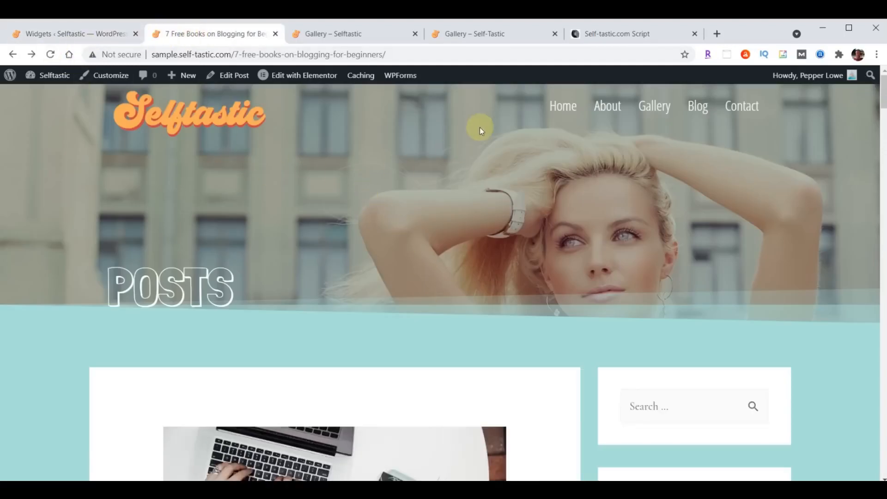
scroll(538, 174, "down", 4)
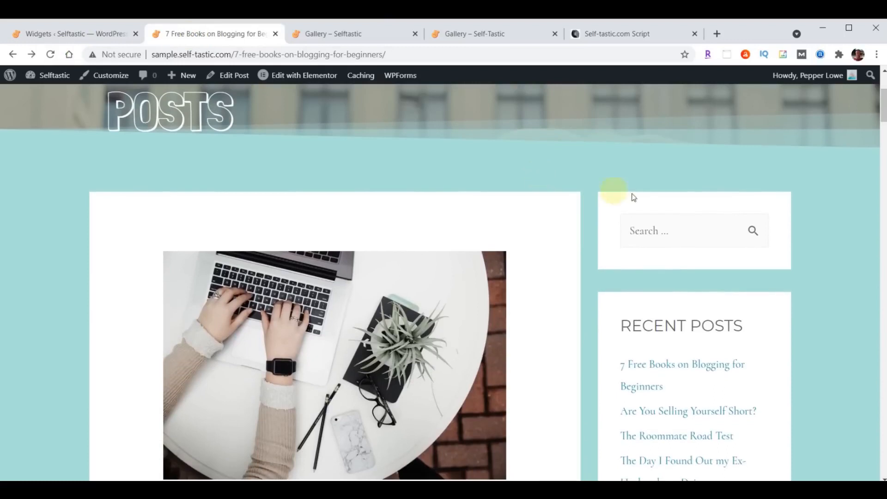
scroll(817, 212, "down", 4)
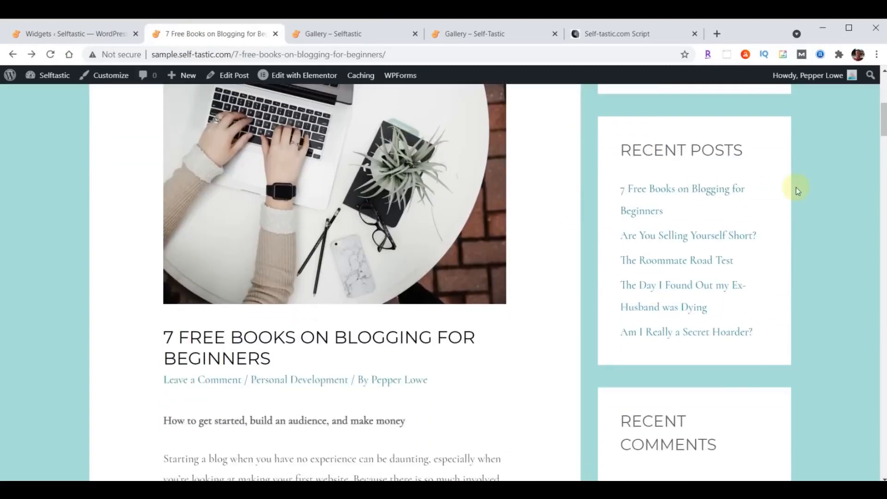
scroll(797, 192, "down", 4)
scroll(691, 271, "down", 3)
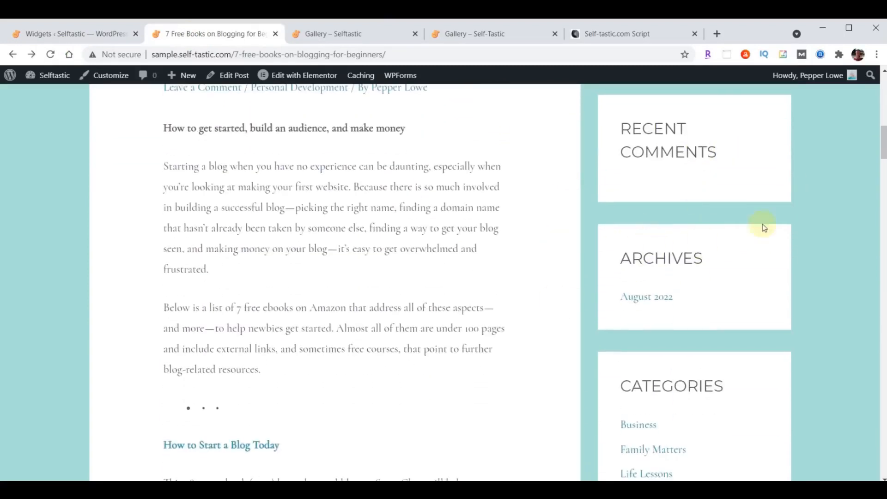
scroll(785, 208, "down", 5)
scroll(835, 215, "down", 4)
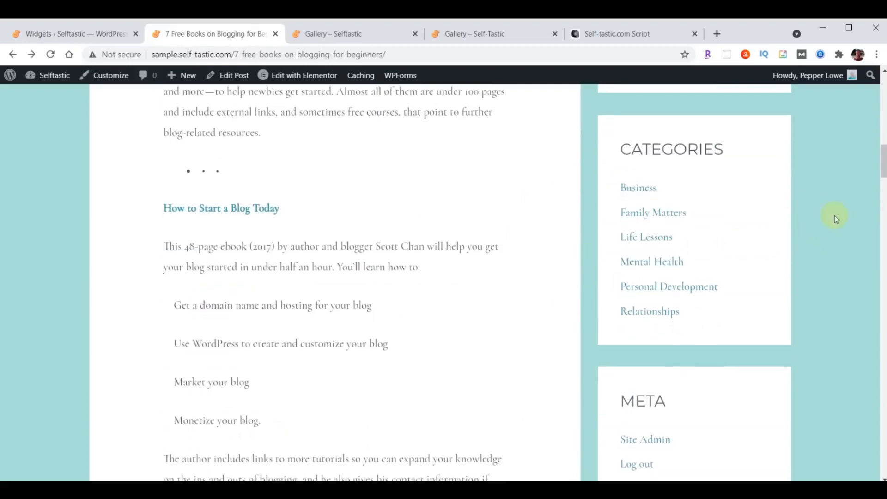
scroll(827, 217, "down", 6)
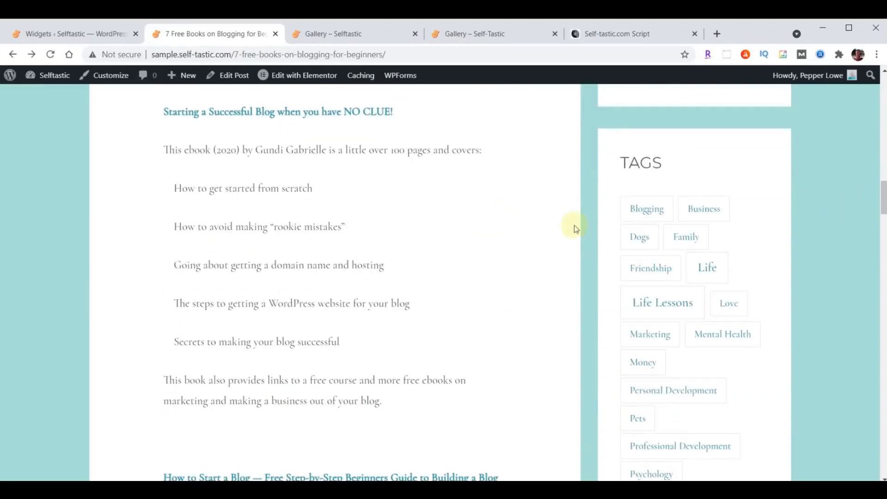
scroll(288, 332, "up", 20)
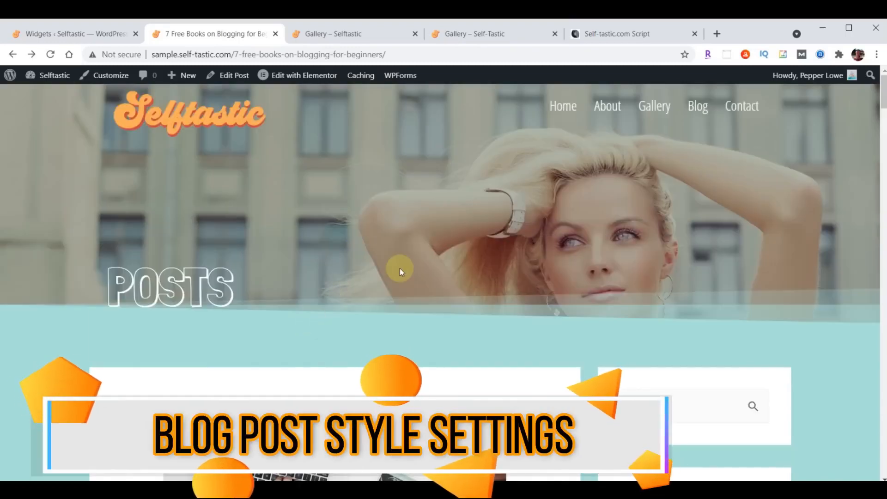
scroll(476, 194, "down", 6)
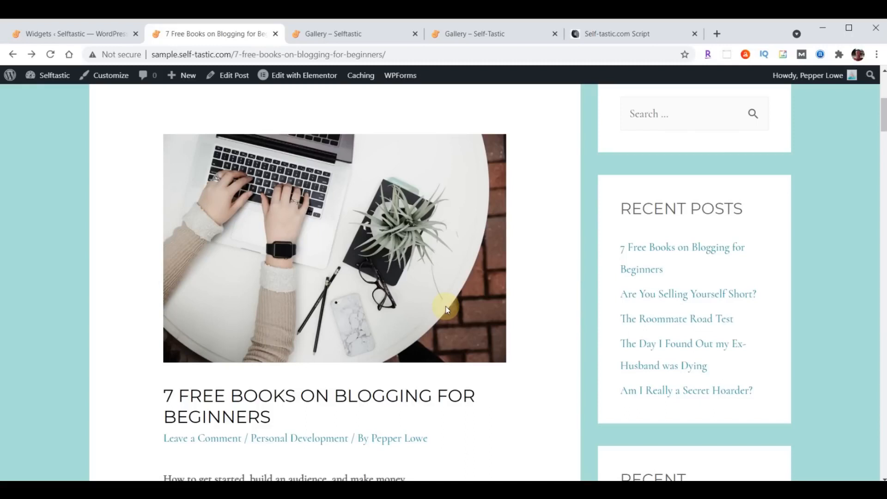
scroll(448, 310, "up", 1)
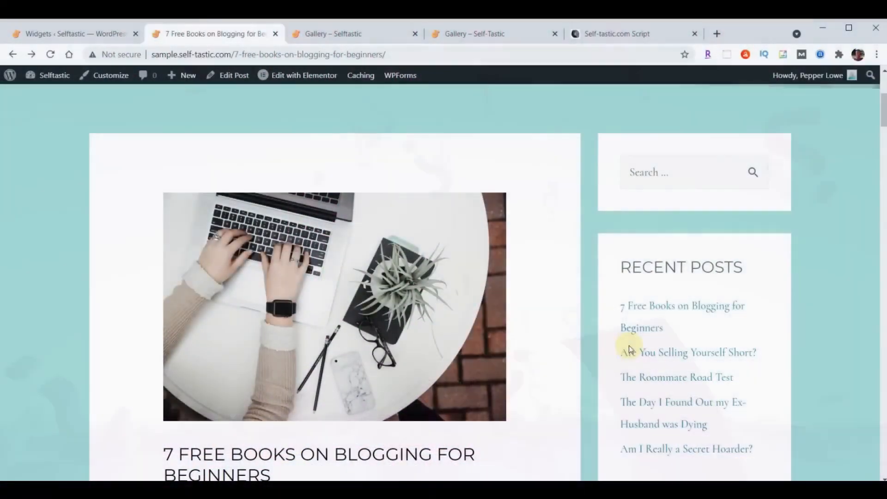
Select and copy the Adjust Blog Posts CSS block from the script document
left_click(609, 37)
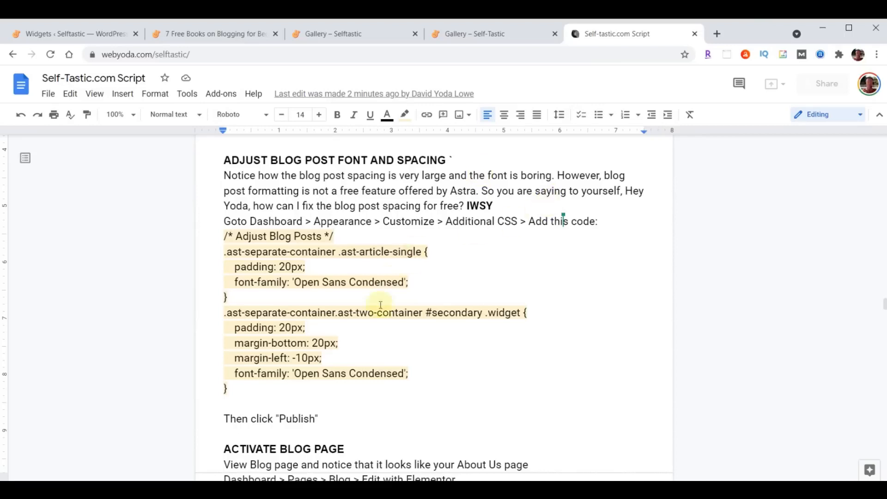
left_click_drag(225, 235, 444, 392)
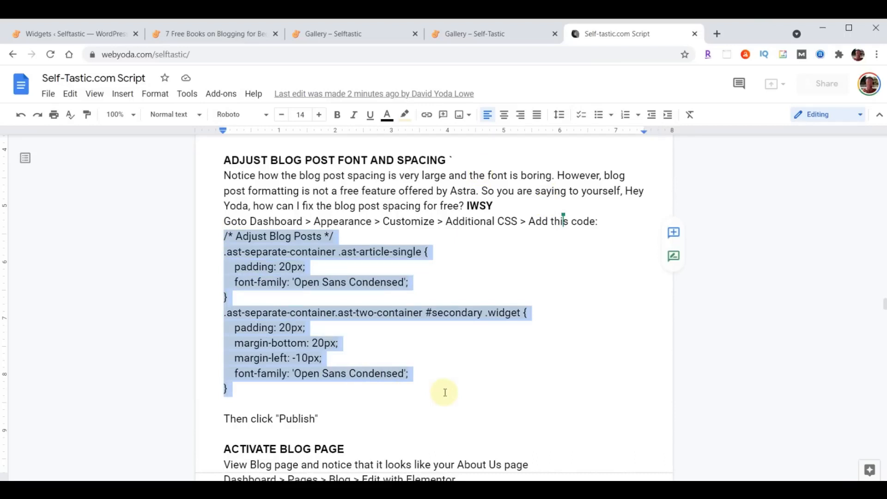
left_click(396, 359)
left_click_drag(220, 236, 445, 383)
key("ctrl+c")
Paste the CSS into the Customizer's Additional CSS and publish it
left_click(61, 35)
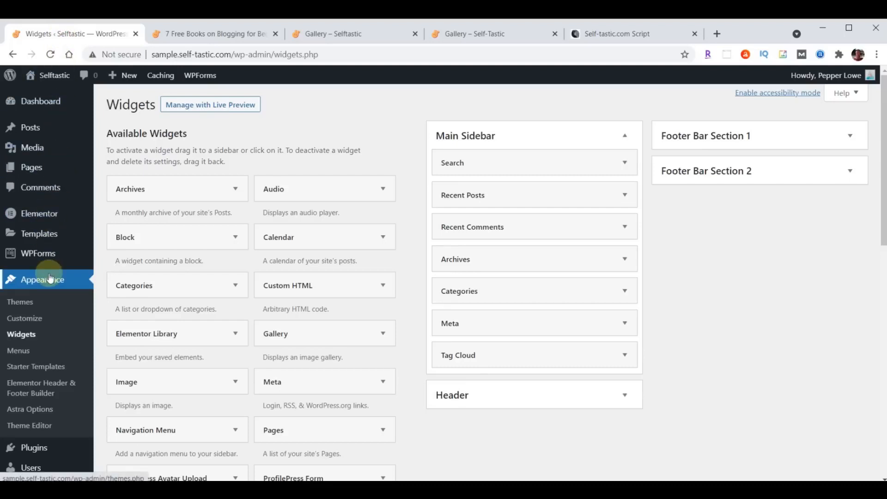
left_click(27, 322)
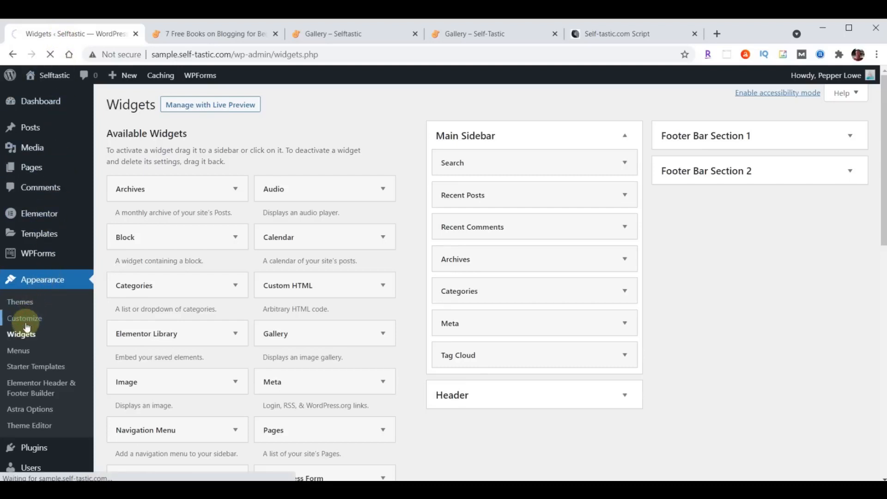
scroll(109, 253, "down", 1)
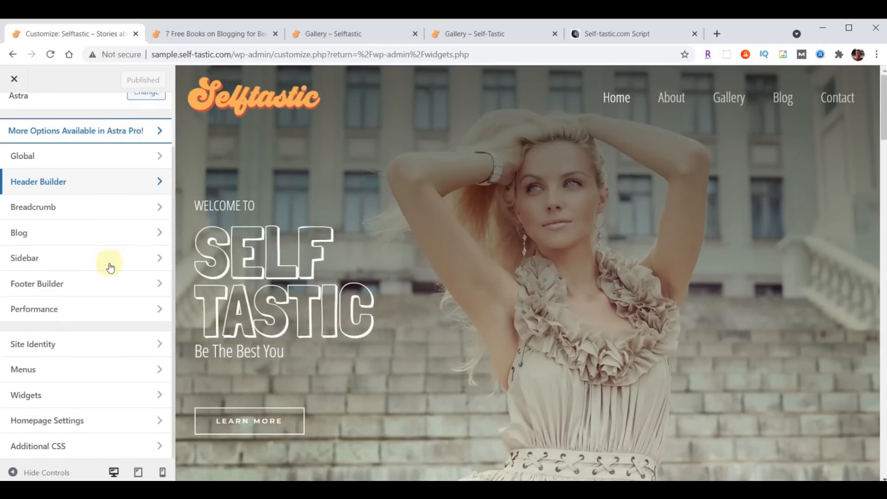
left_click(77, 448)
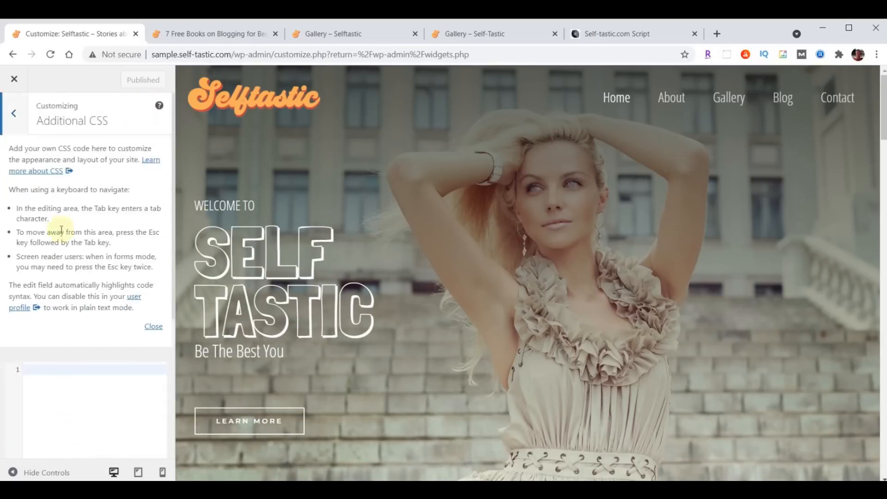
left_click(154, 327)
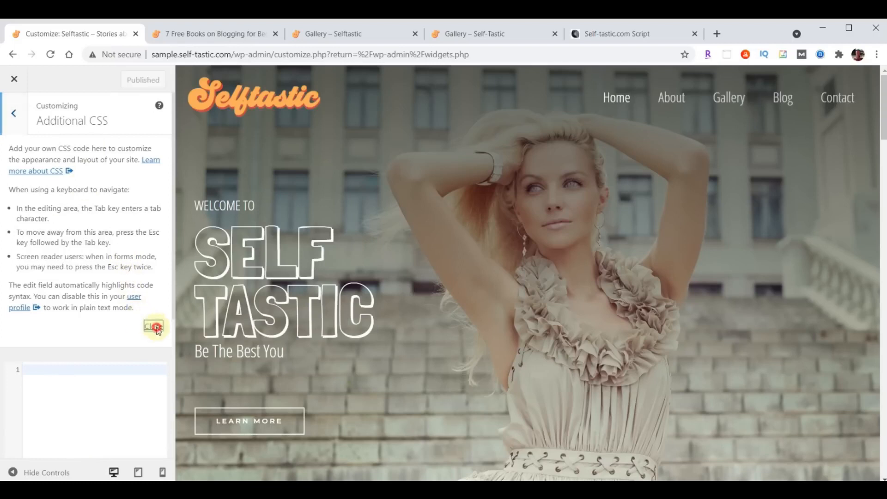
left_click(75, 160)
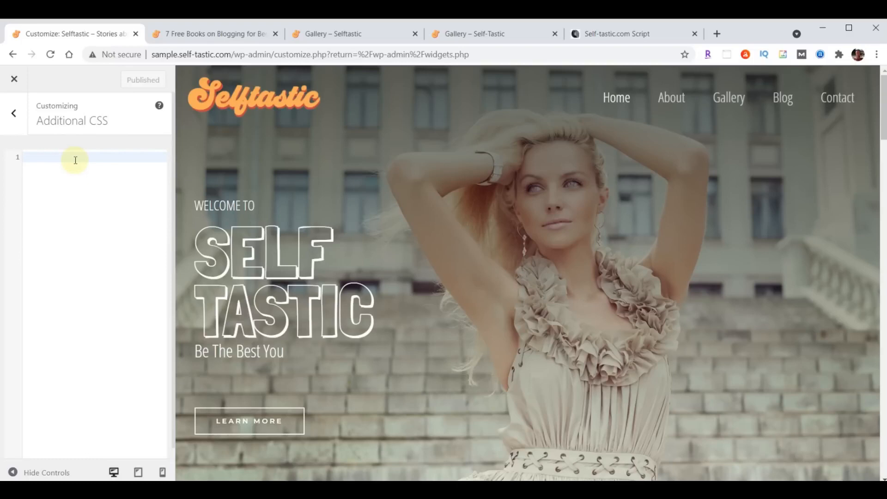
key("ctrl+v")
left_click(126, 79)
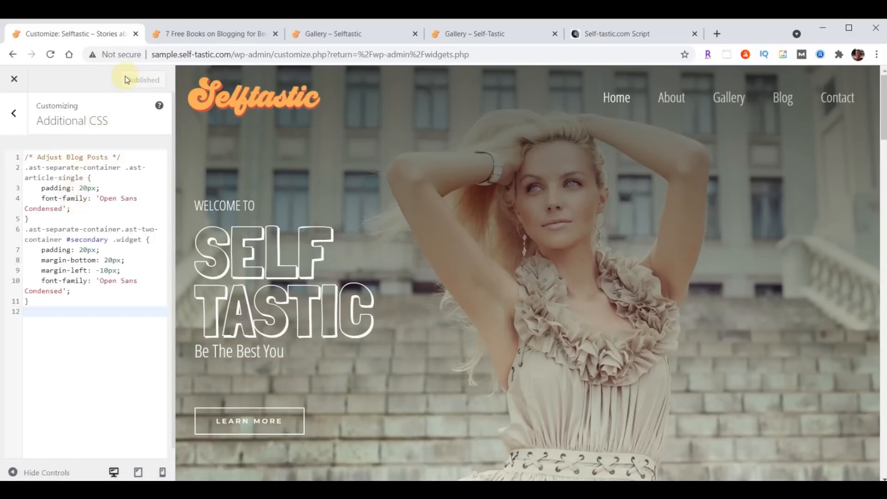
Reload the blog post and scroll through it to check the new font and padding
left_click(214, 33)
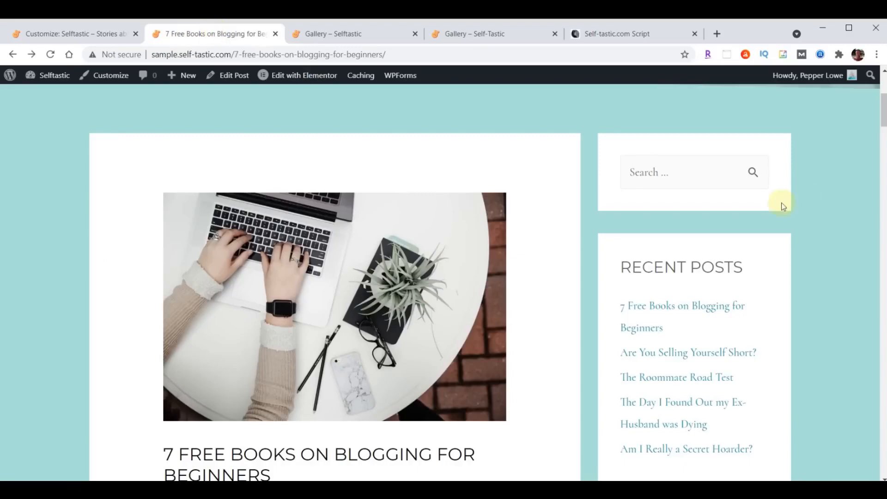
scroll(723, 250, "down", 8)
scroll(620, 340, "up", 3)
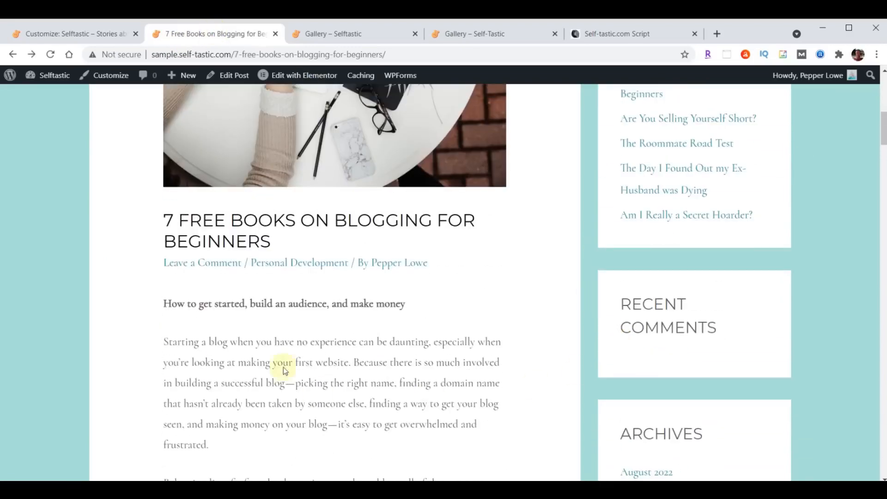
scroll(528, 278, "up", 4)
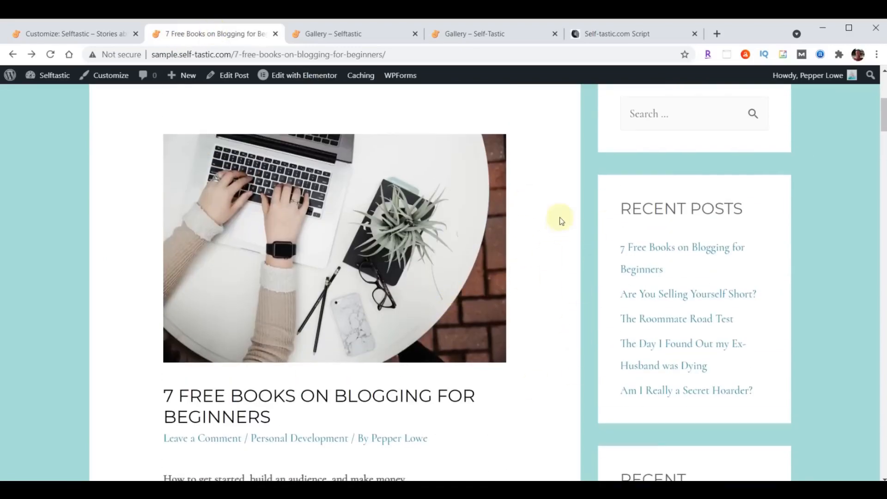
left_click(51, 57)
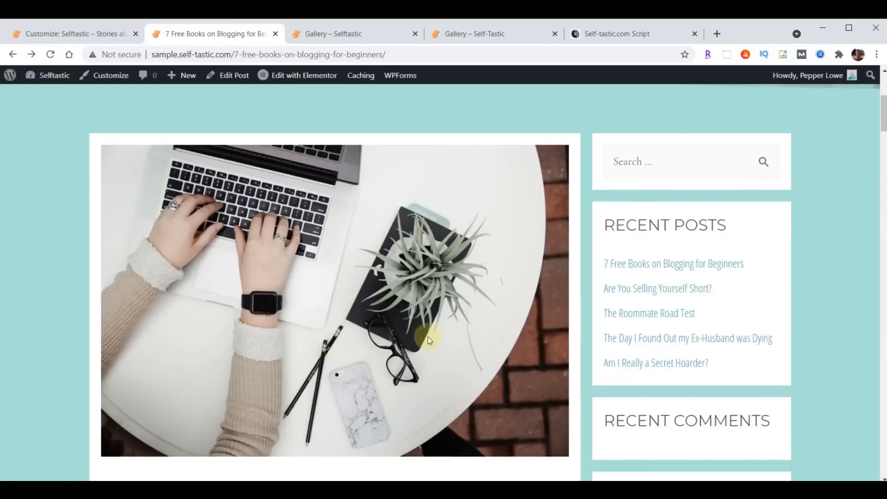
scroll(428, 336, "down", 5)
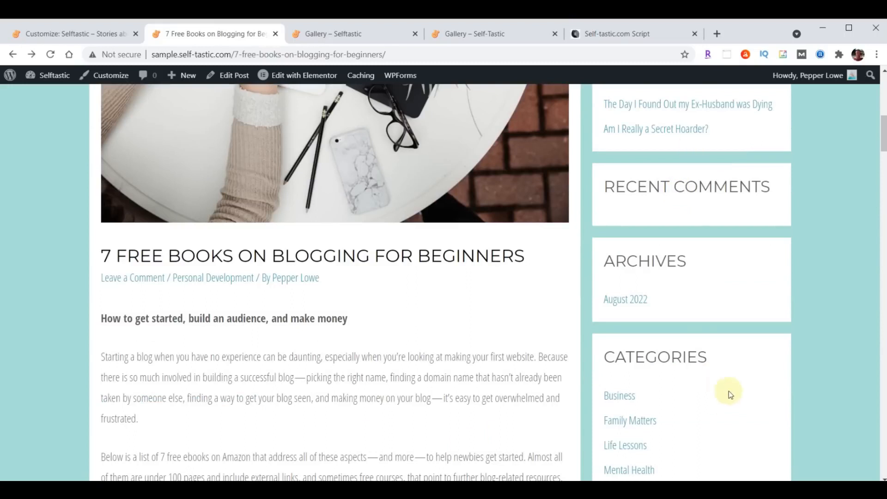
scroll(459, 354, "down", 11)
scroll(467, 382, "down", 6)
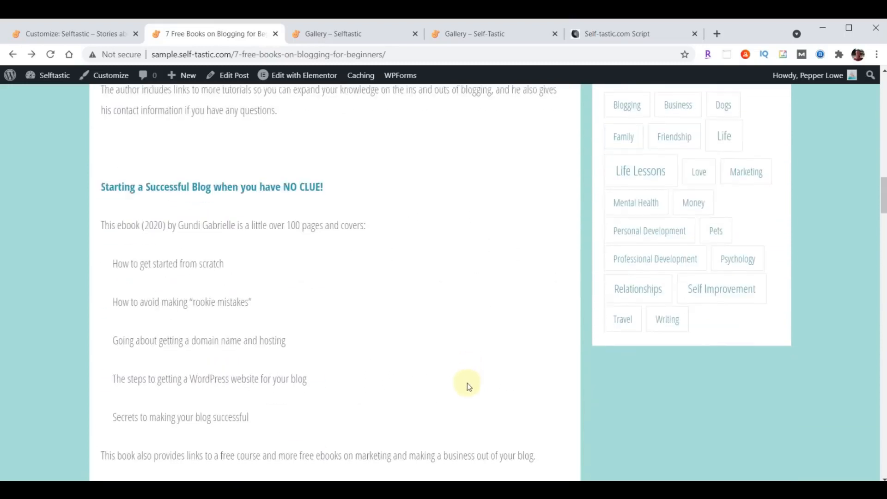
Close the Gallery tab and open the site's Blog page from the menu
scroll(467, 400, "up", 18)
scroll(469, 412, "up", 8)
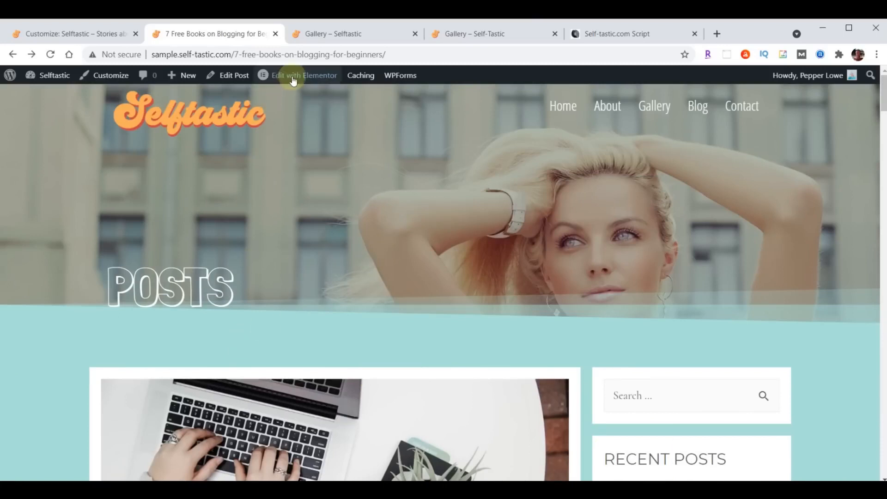
left_click(416, 34)
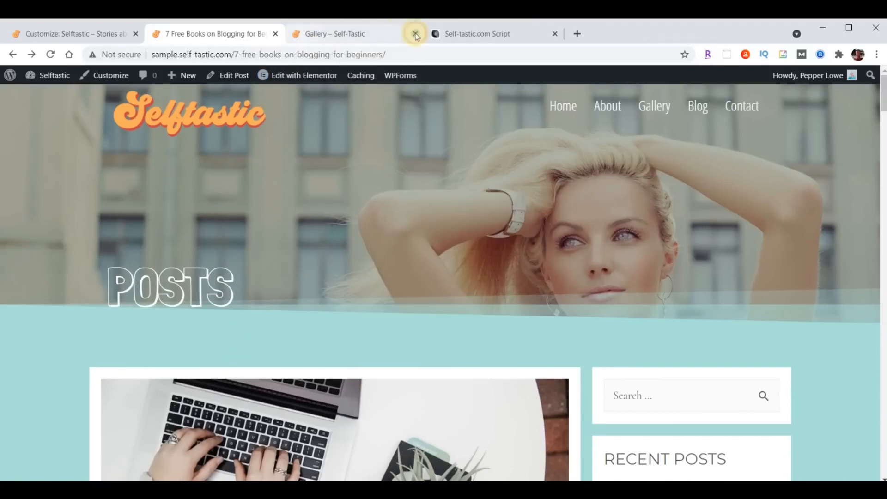
left_click(695, 106)
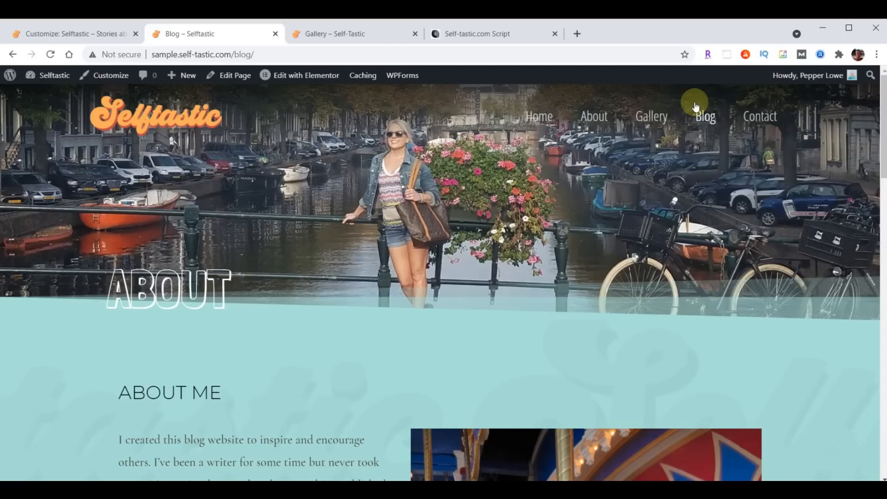
Close the Customizer and open the Blog page in Elementor
left_click(61, 35)
left_click(14, 80)
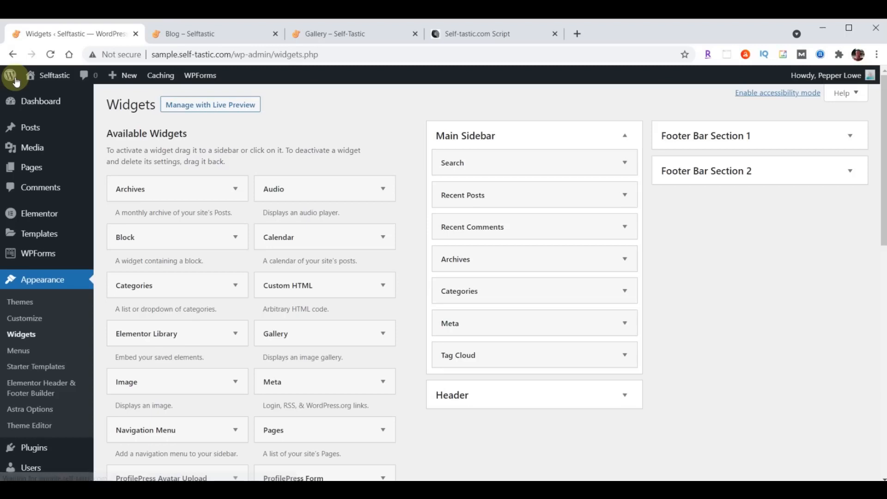
mouse_move(33, 172)
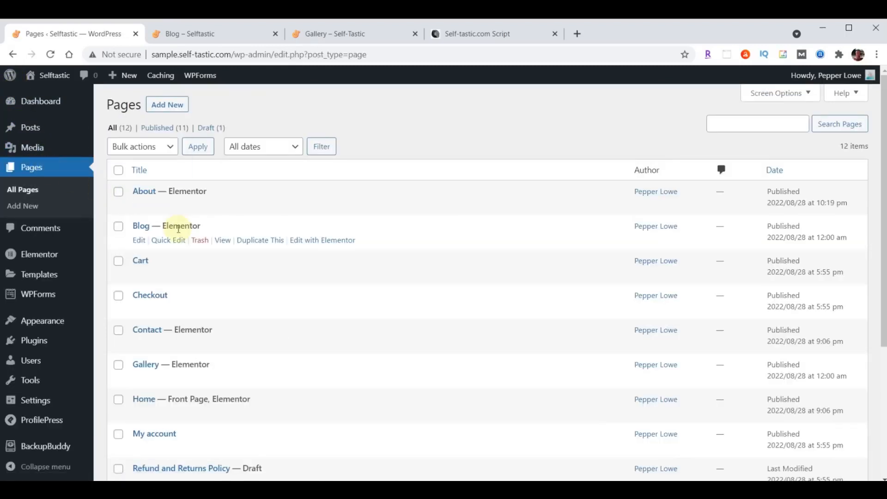
left_click(331, 243)
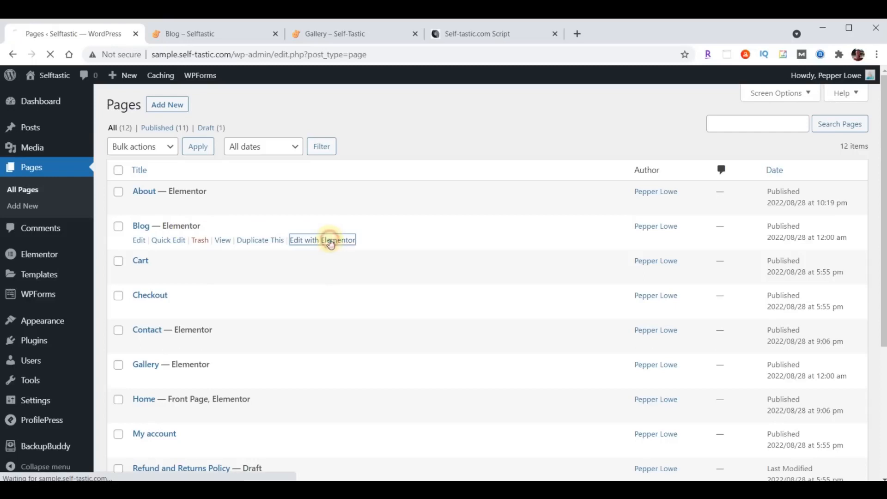
Delete the ABOUT hero section, update the page, and exit to the dashboard
mouse_move(447, 197)
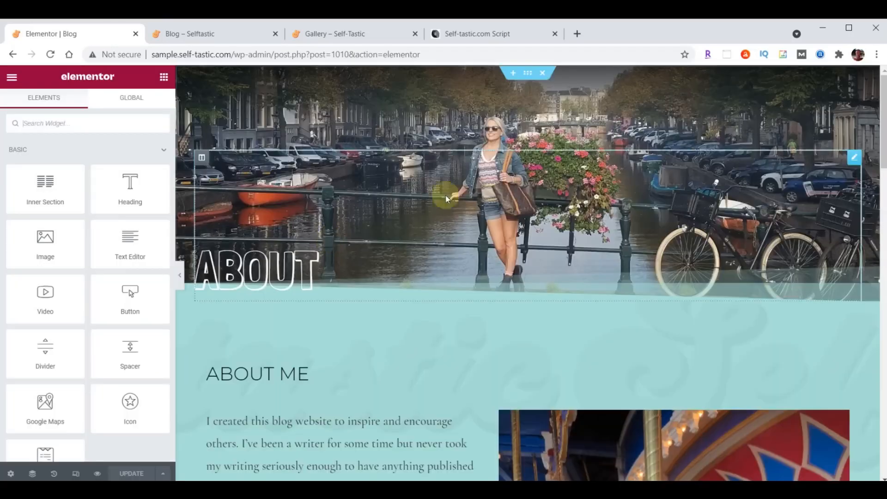
left_click(543, 74)
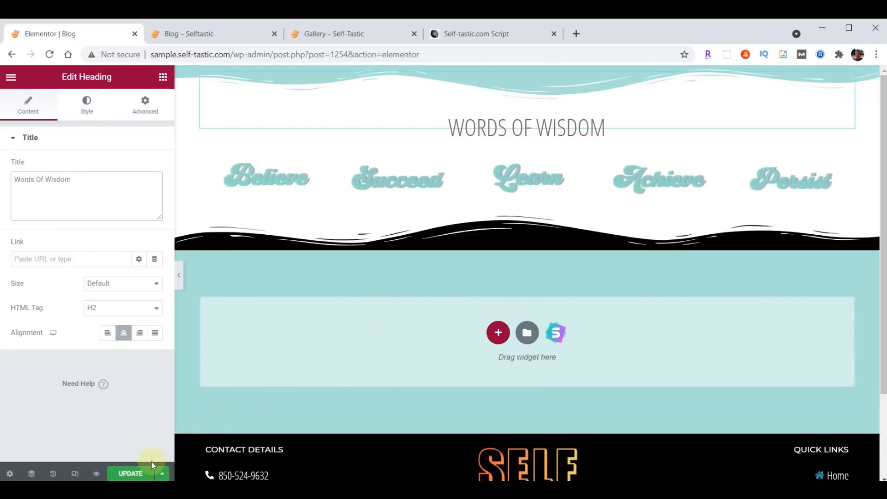
left_click(131, 474)
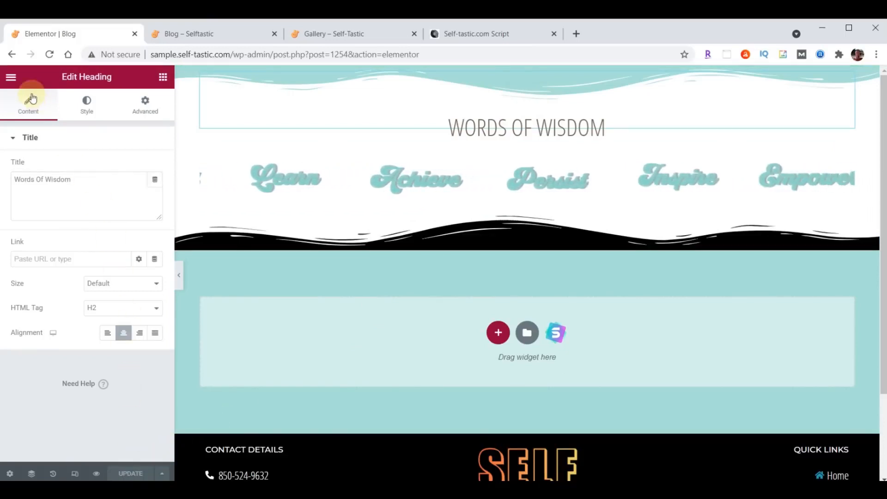
left_click(11, 77)
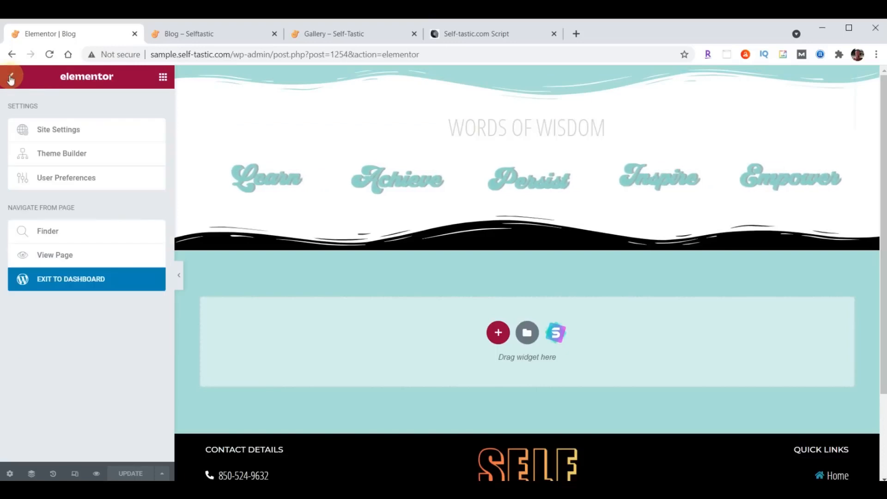
left_click(107, 283)
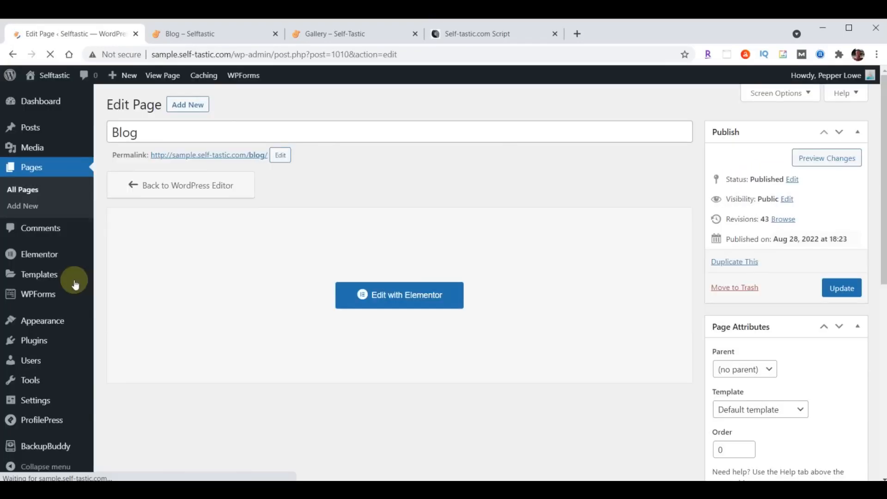
In the Customizer's Homepage Settings, make Blog the posts page and publish
mouse_move(47, 325)
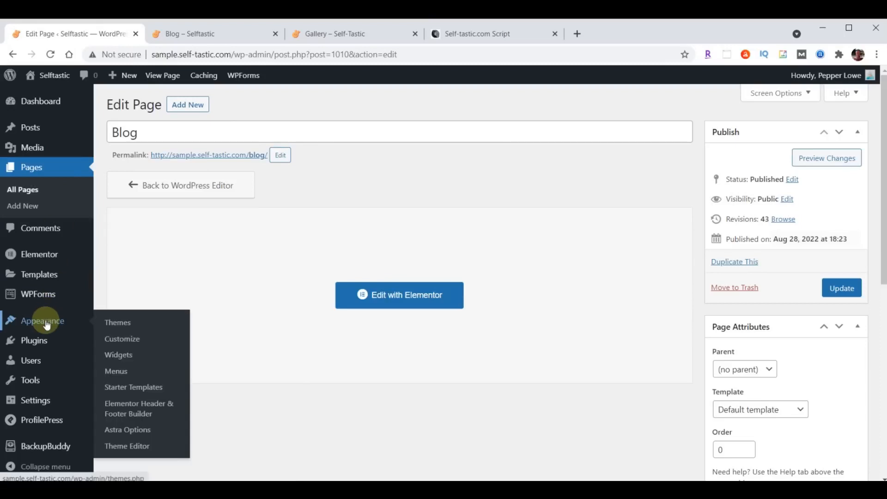
left_click(116, 342)
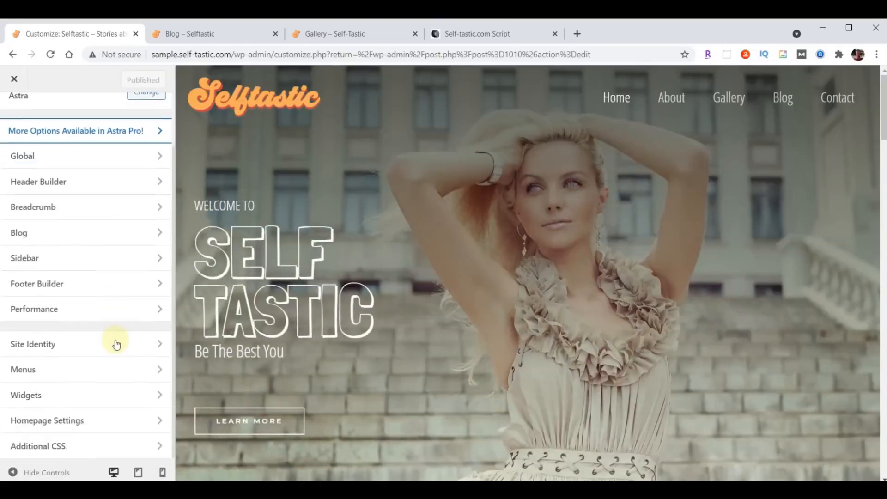
left_click(50, 421)
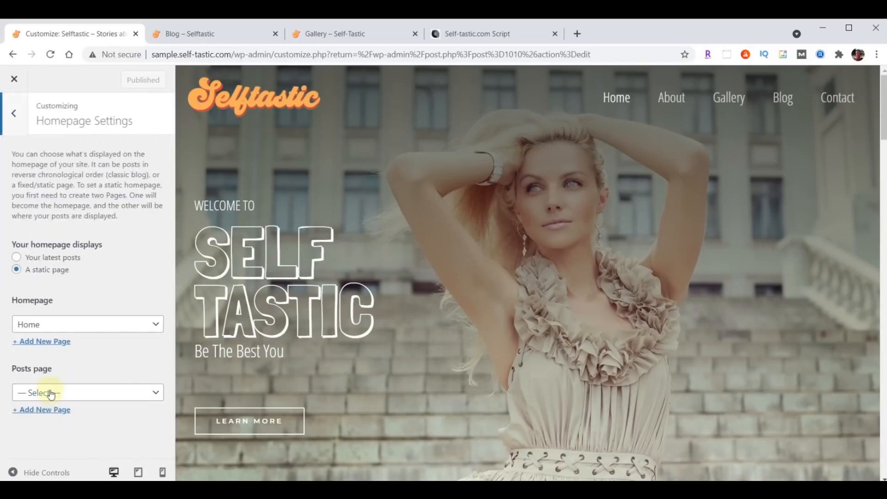
left_click(51, 393)
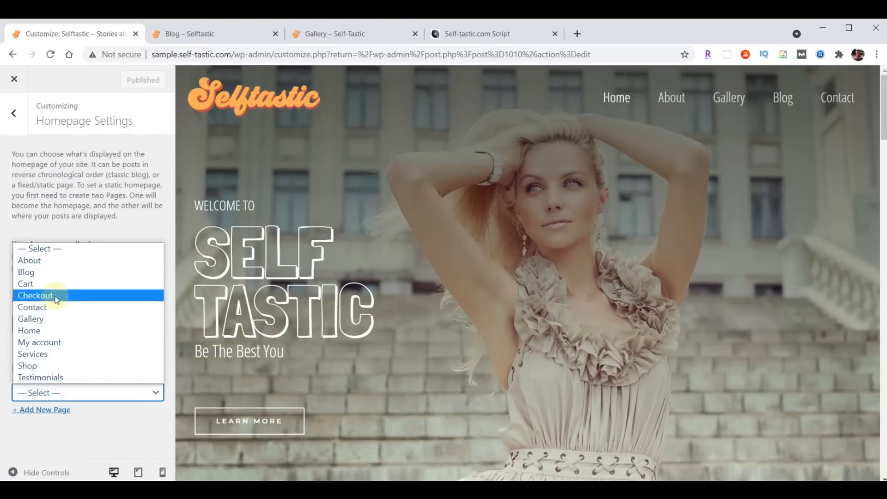
left_click(50, 274)
left_click(124, 84)
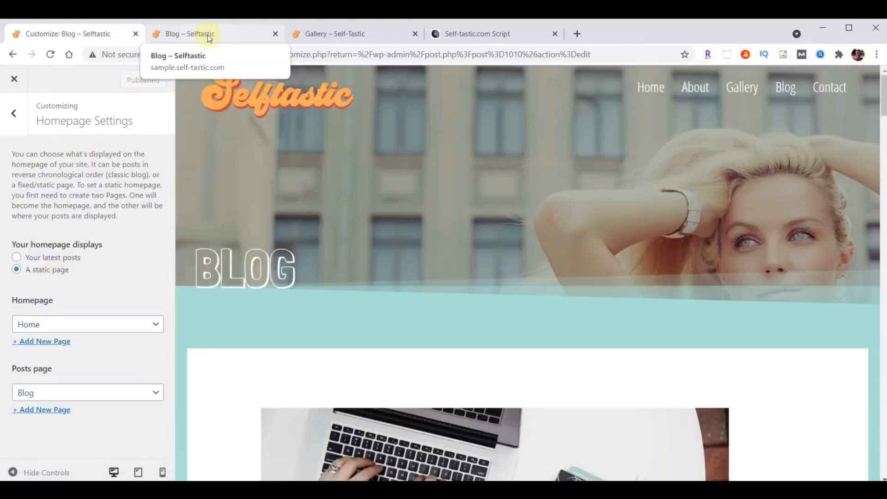
Switch to the live Blog page tab and scroll through its posts and back up
left_click(209, 42)
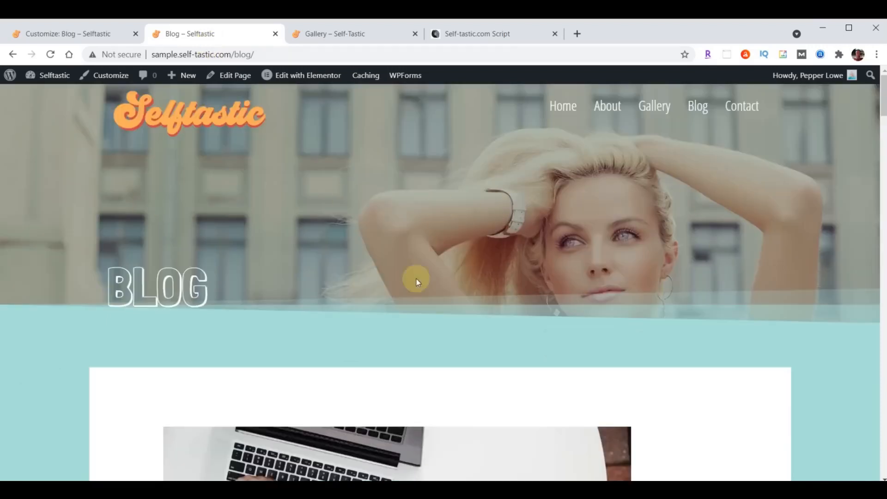
scroll(701, 199, "down", 15)
scroll(704, 213, "down", 20)
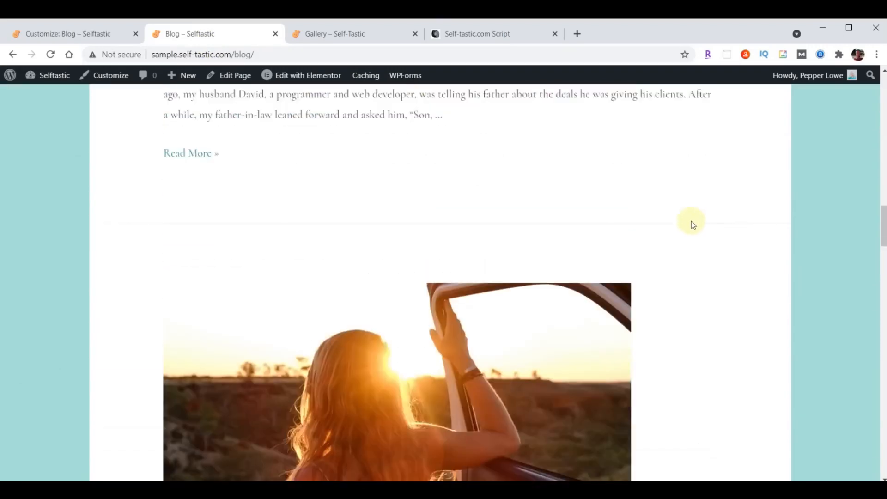
scroll(684, 246, "down", 10)
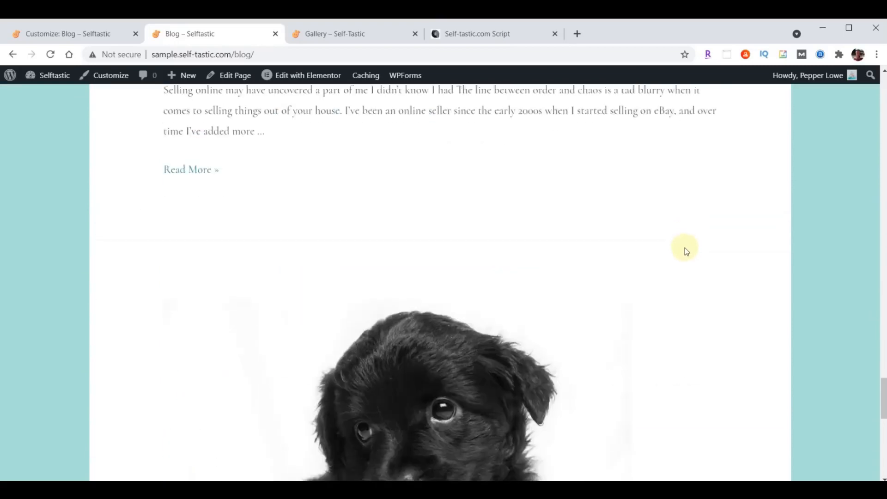
scroll(657, 274, "up", 12)
scroll(656, 273, "up", 20)
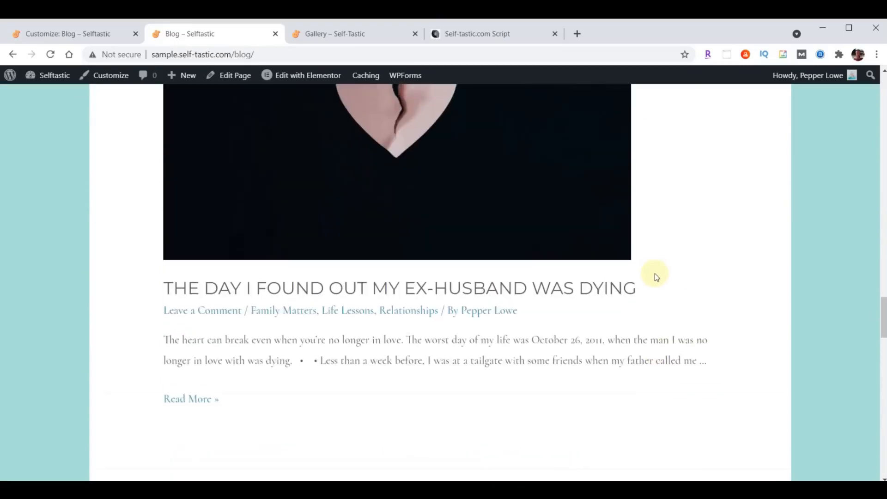
scroll(656, 274, "up", 15)
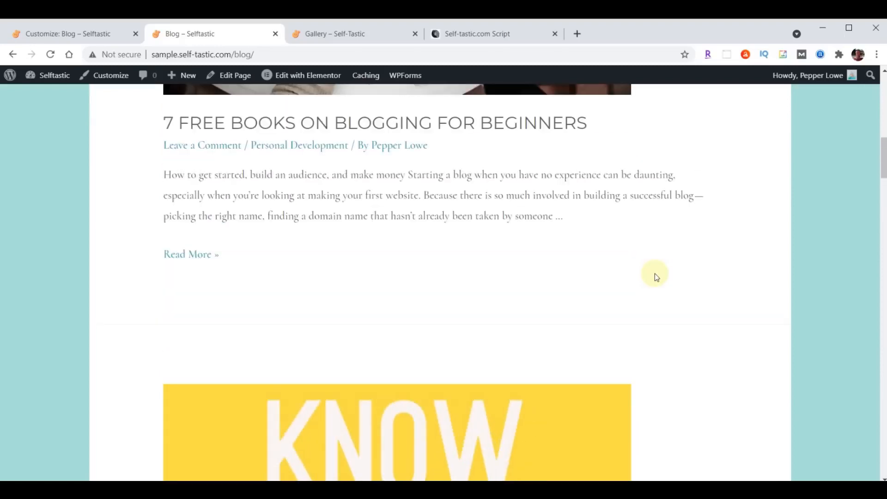
scroll(655, 274, "down", 12)
scroll(656, 276, "up", 12)
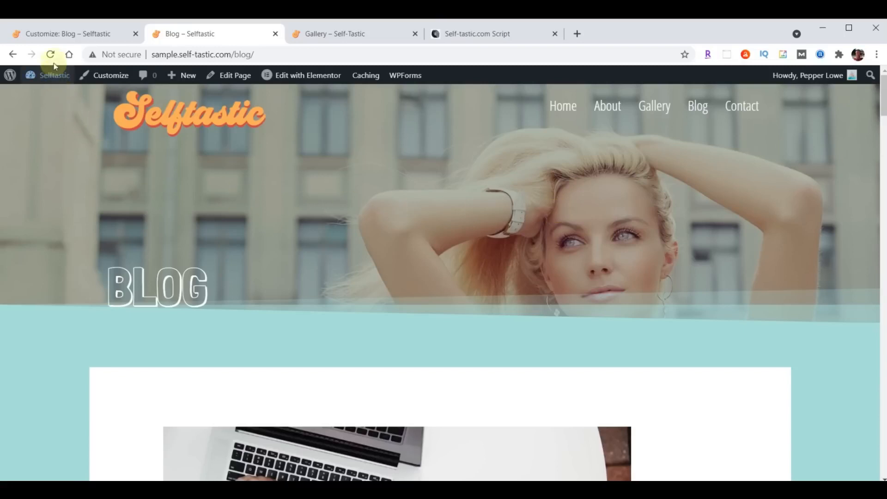
Reset the Posts page to '— Select —', publish, and close the Customizer
left_click(51, 36)
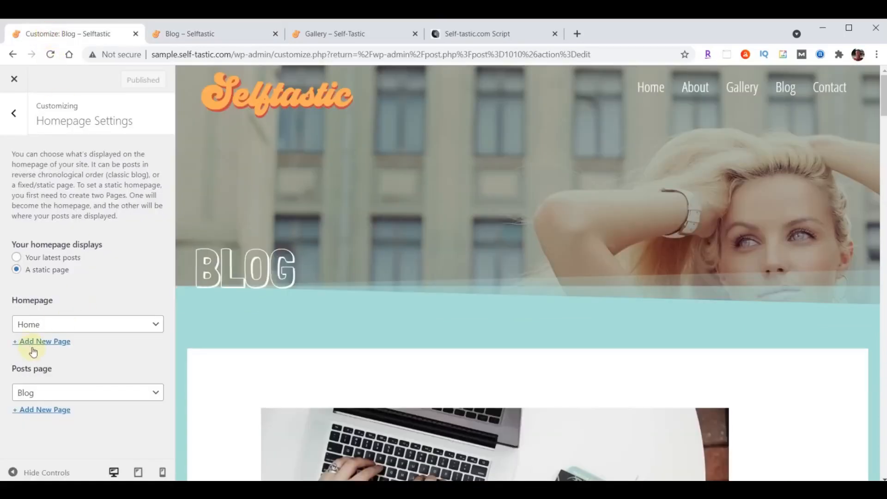
left_click(82, 392)
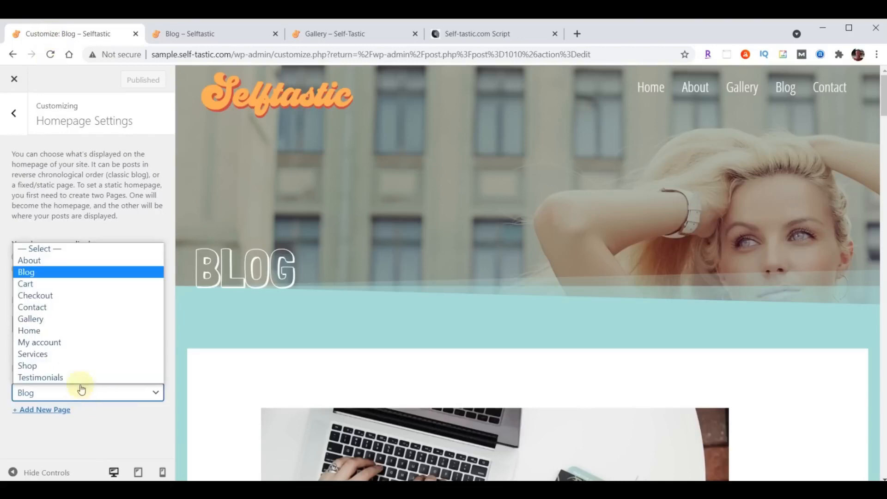
left_click(52, 248)
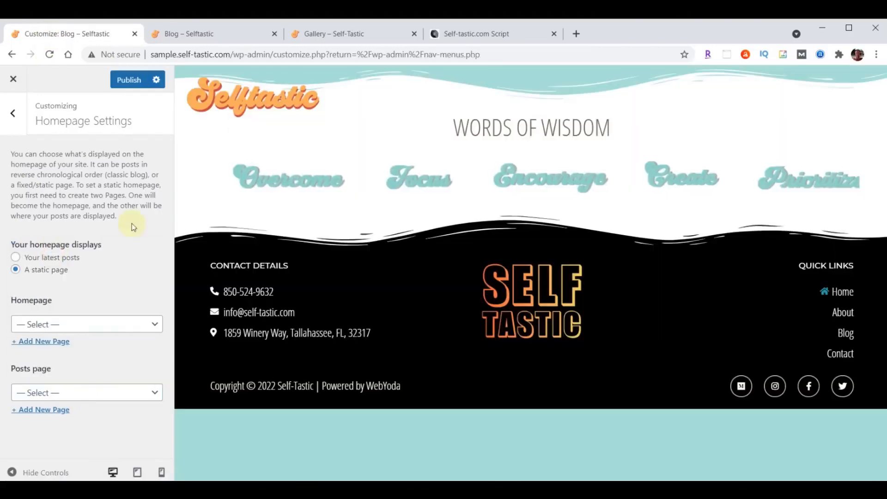
left_click(133, 83)
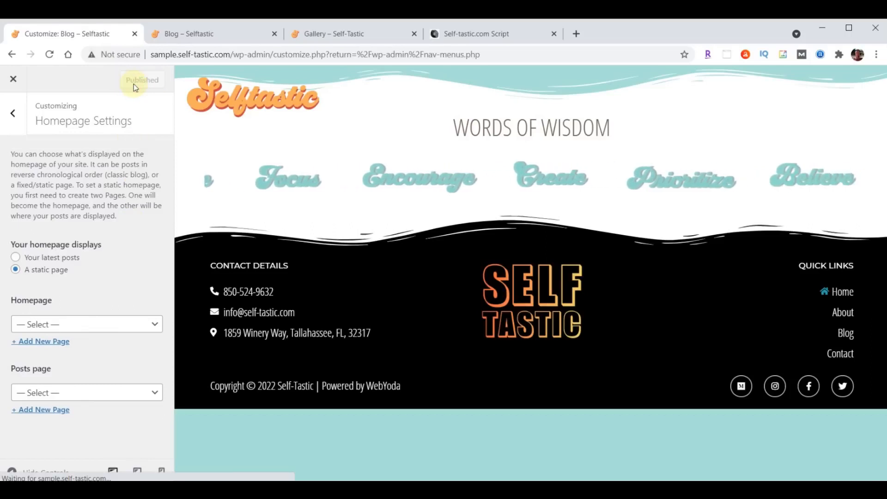
left_click(14, 79)
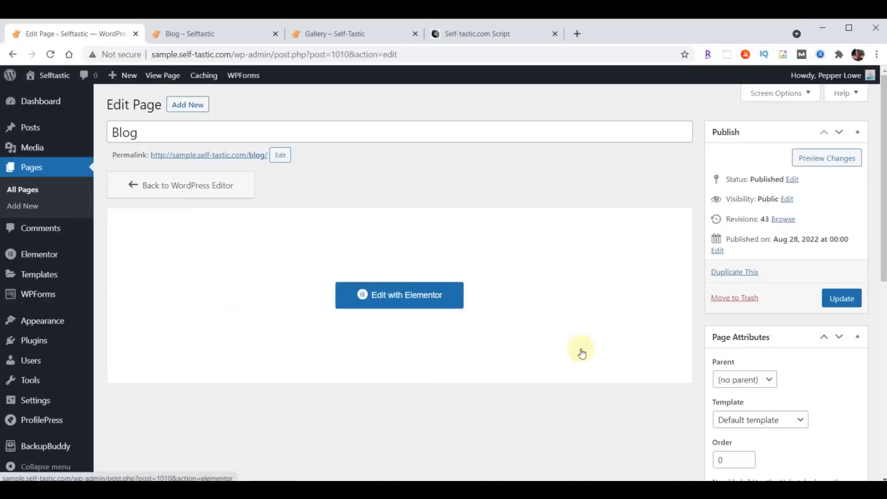
Insert the Selftastic Blog Page Header template atop the Blog page and delete its logo-and-menu row
left_click(379, 295)
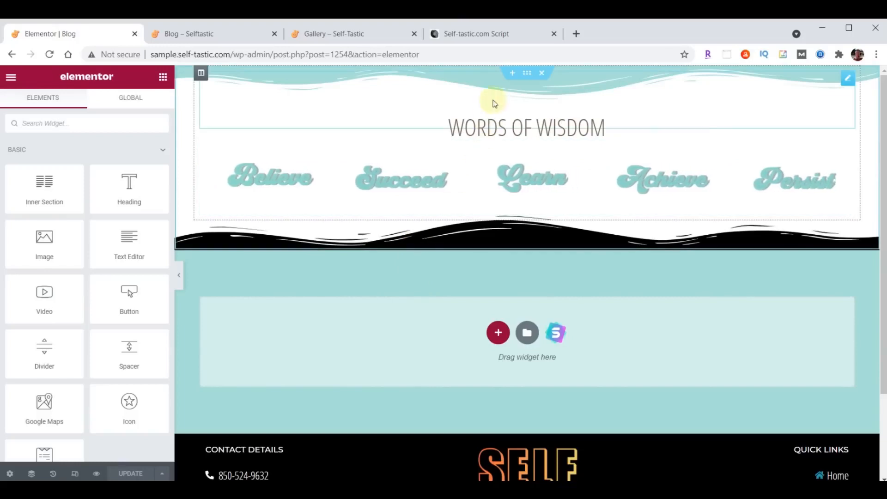
left_click(515, 72)
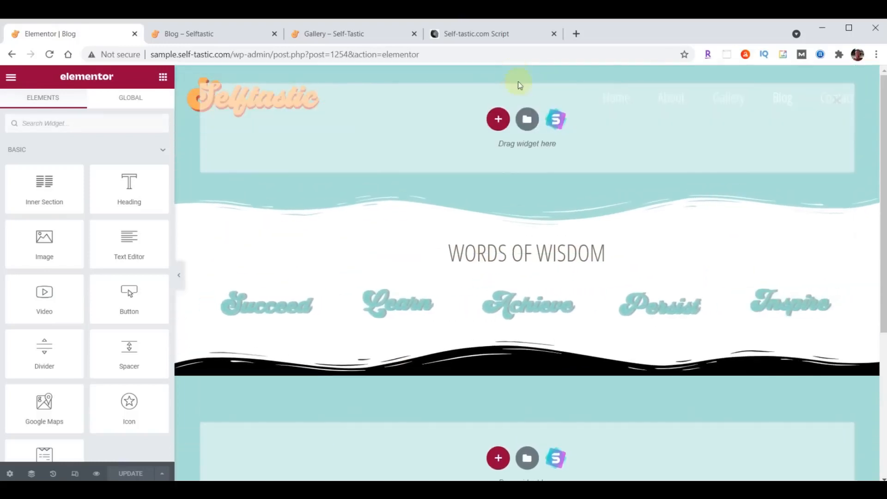
left_click(527, 121)
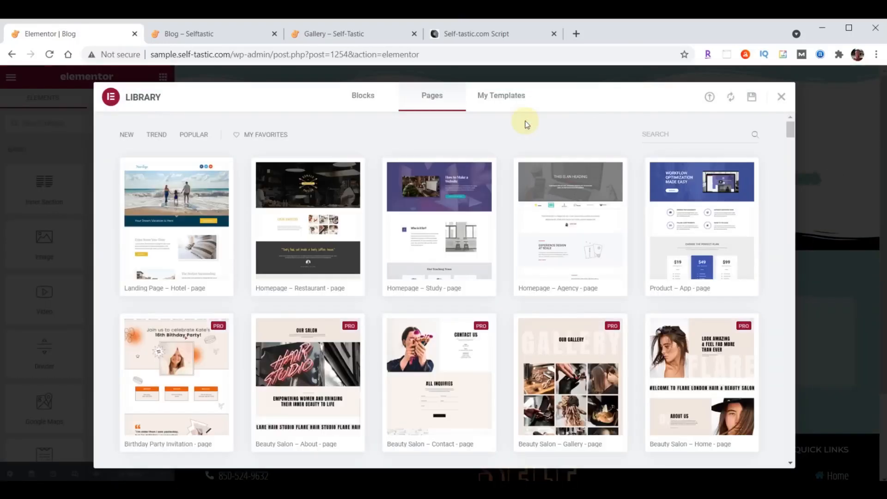
left_click(509, 97)
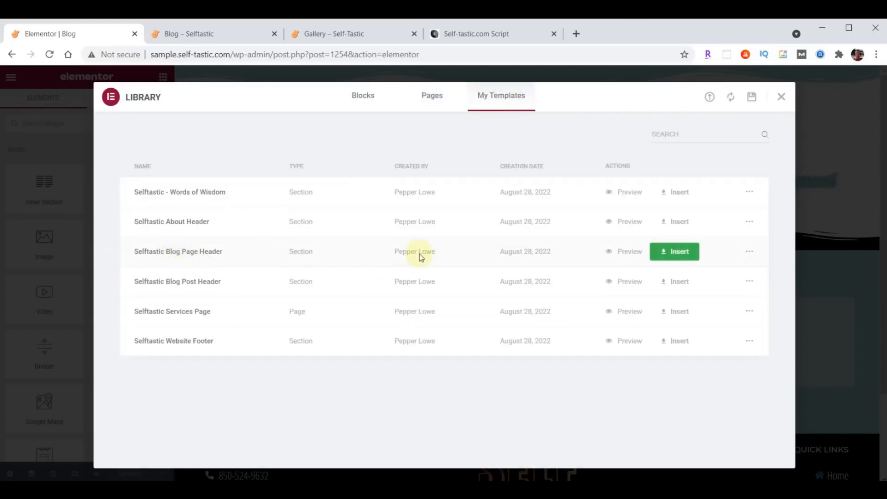
left_click(682, 251)
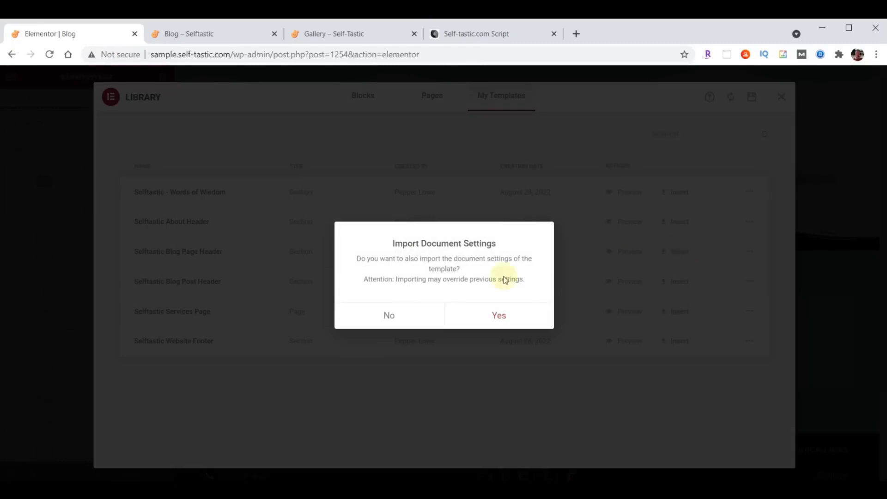
left_click(390, 313)
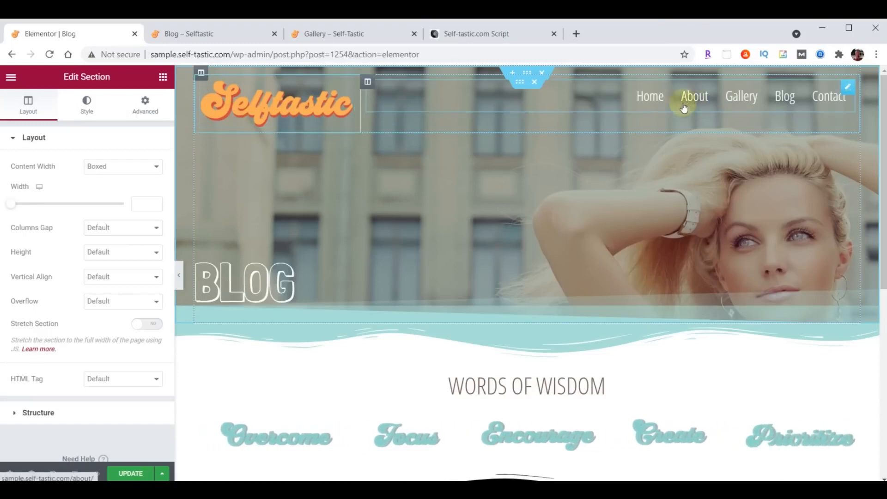
left_click(533, 83)
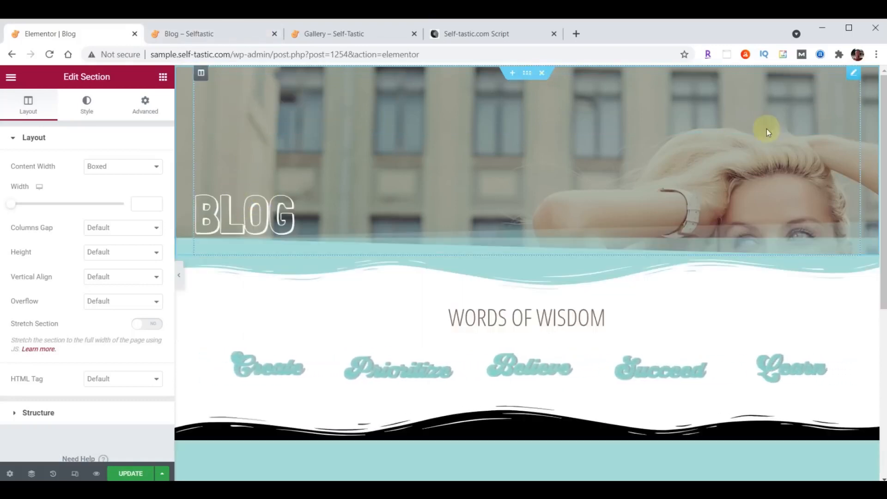
Change the BLOG heading's top padding from 200 to 300
left_click(343, 226)
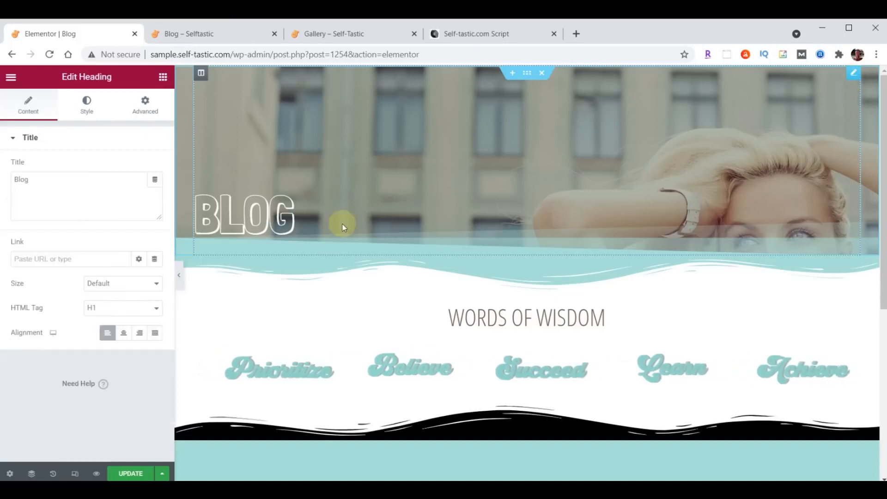
left_click(146, 102)
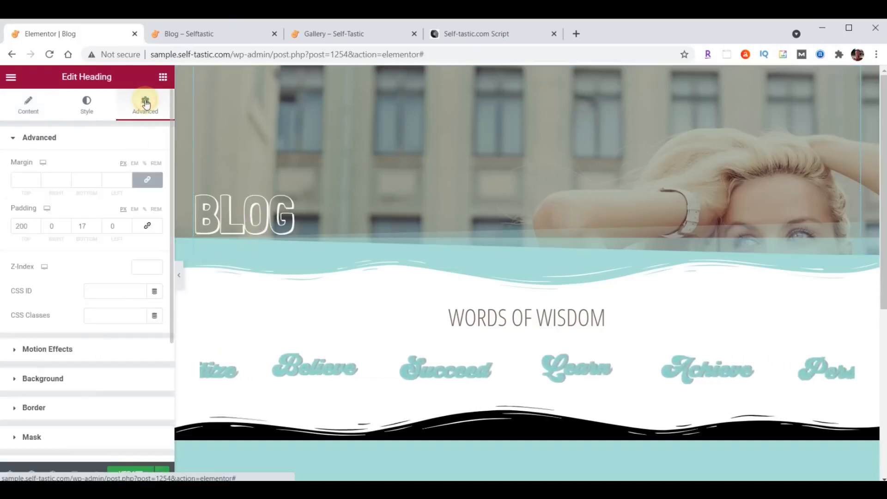
double_click(23, 226)
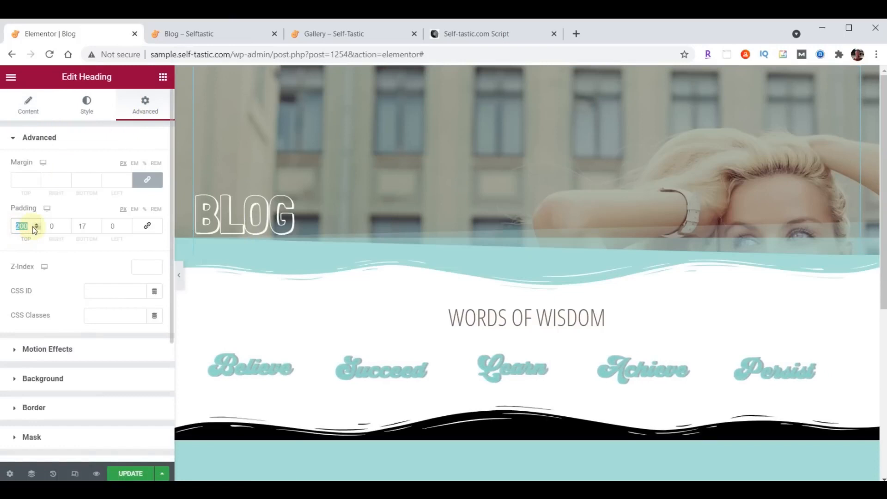
type("300")
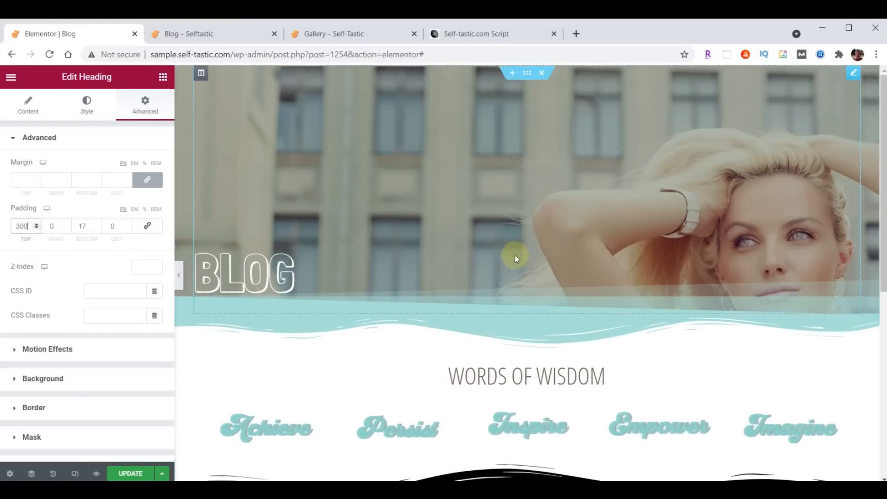
Add an empty single-column section above Words of Wisdom
left_click(512, 321)
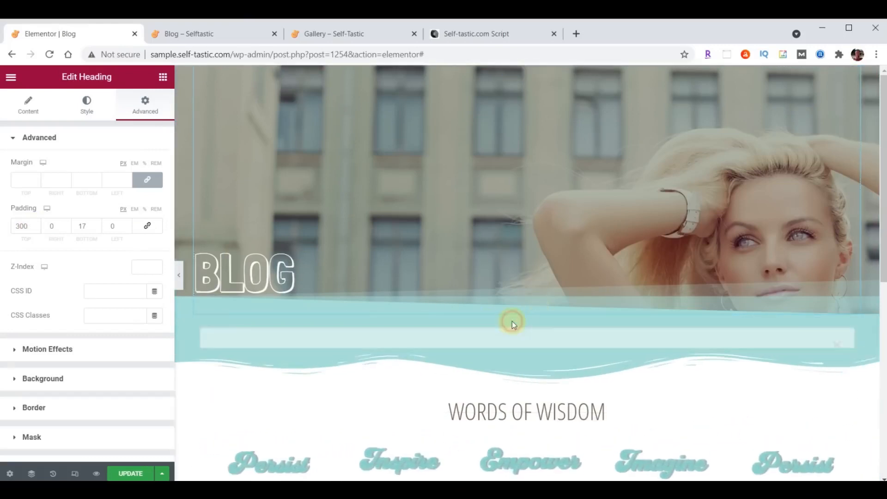
left_click(498, 368)
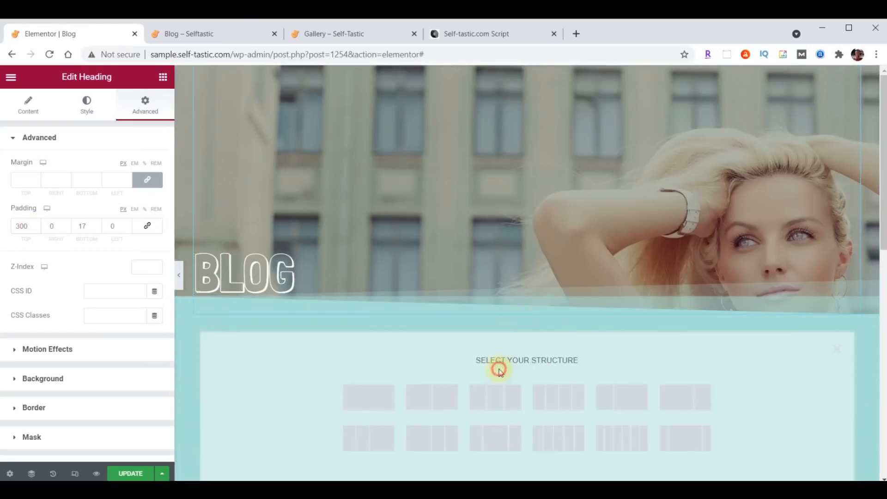
left_click(365, 398)
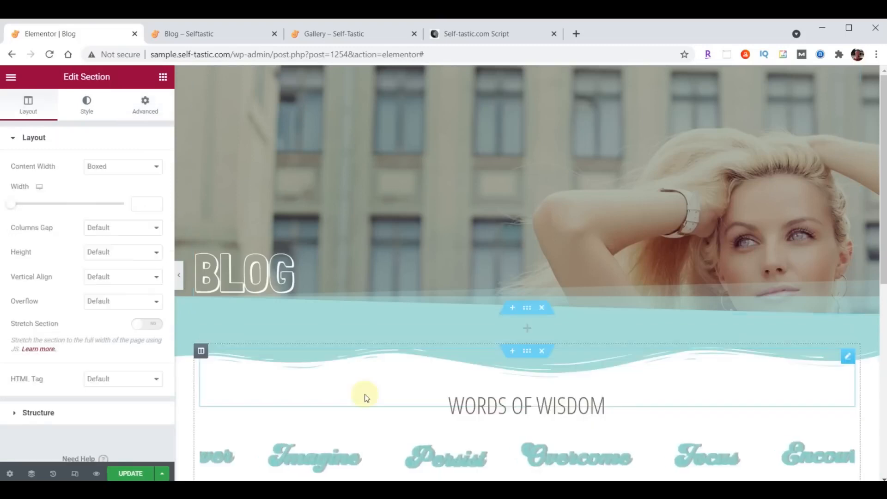
Add a Posts widget to the new teal section and display the posts with the Cards skin
left_click(163, 82)
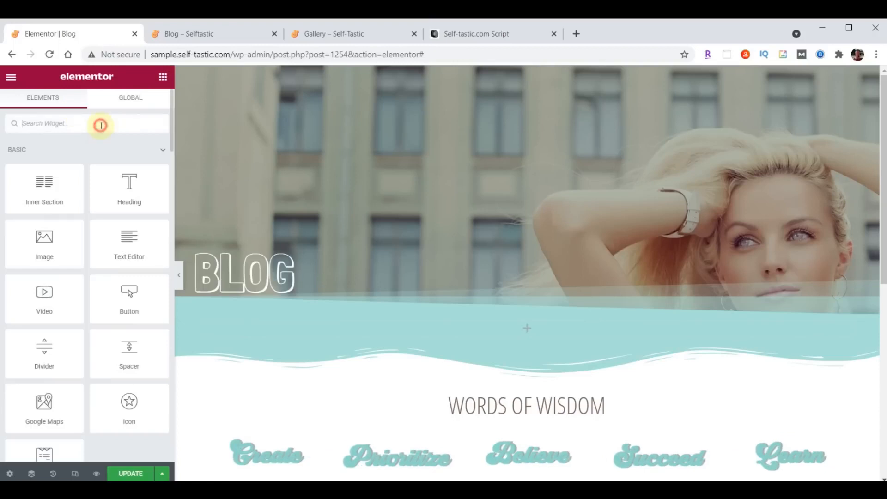
type("Posts")
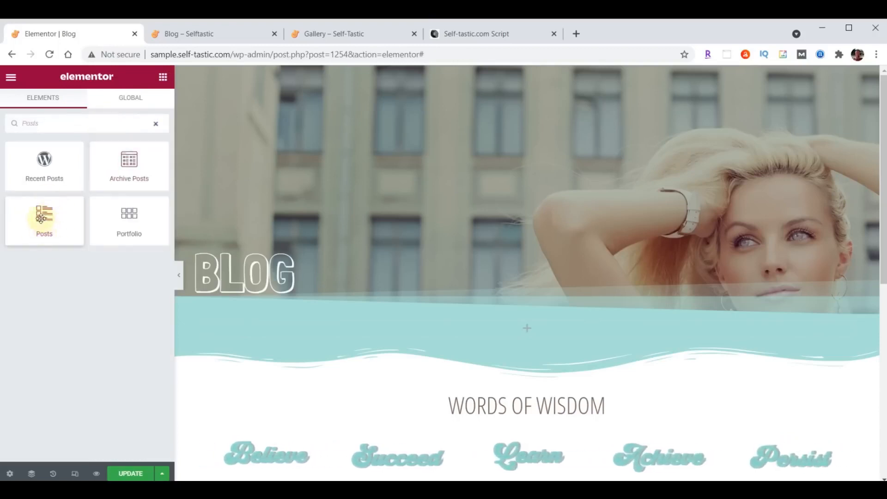
left_click_drag(48, 219, 532, 328)
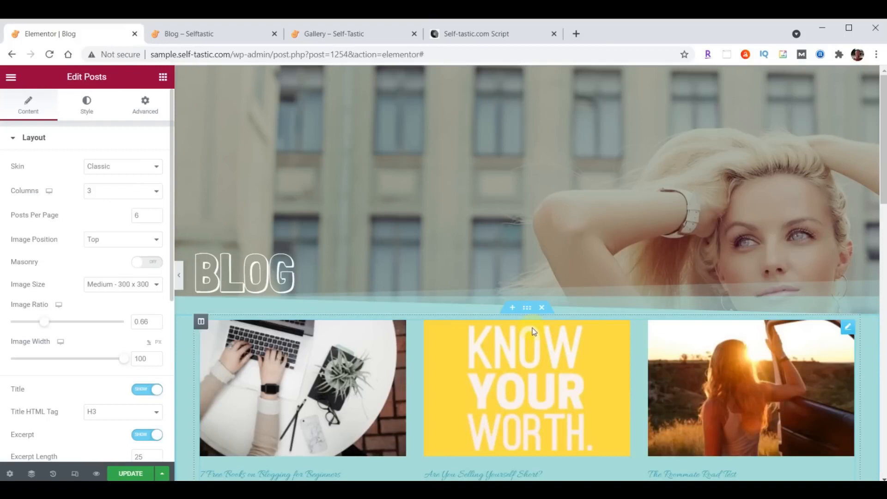
scroll(533, 328, "down", 1)
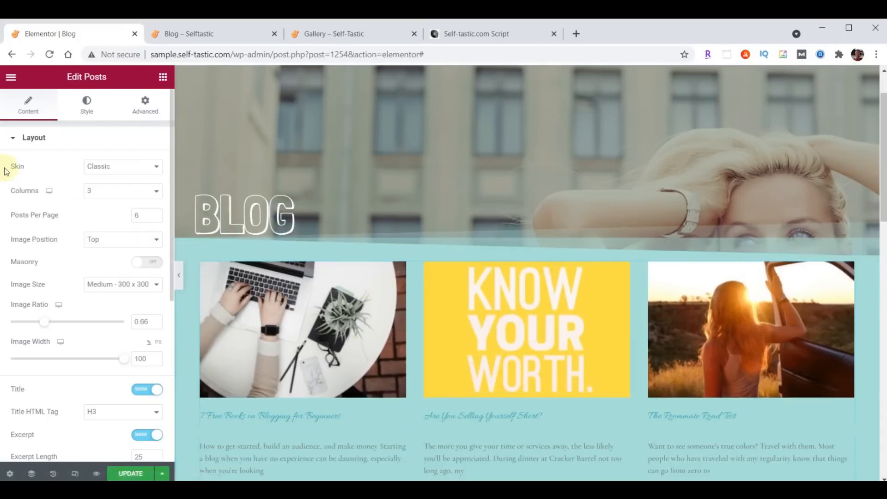
left_click(134, 170)
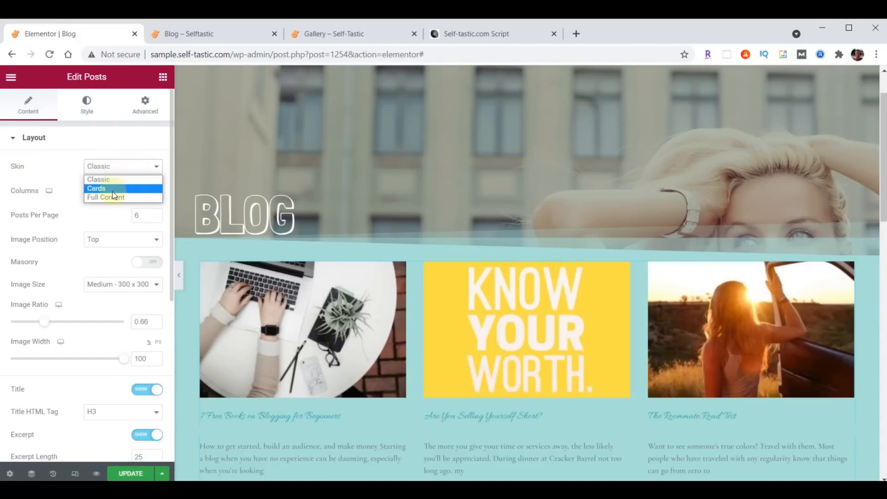
left_click(99, 184)
scroll(456, 231, "down", 1)
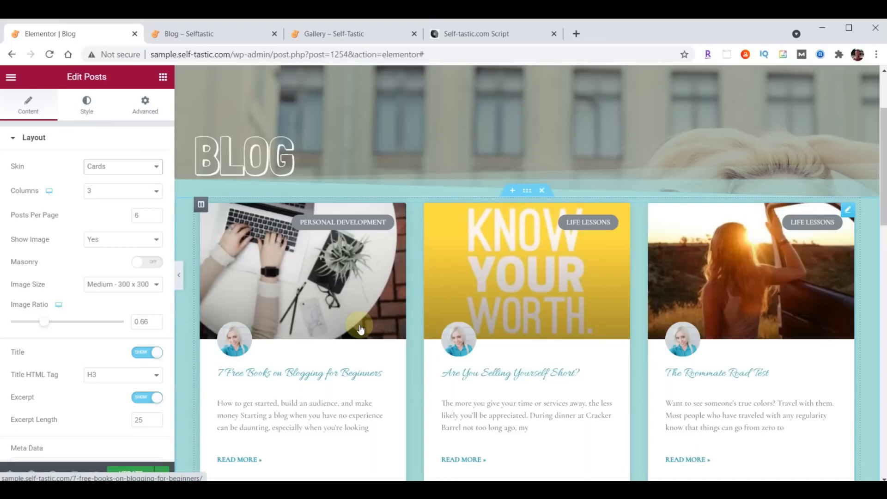
Set the post titles' typography to Open Sans Condensed at size 24
left_click(89, 111)
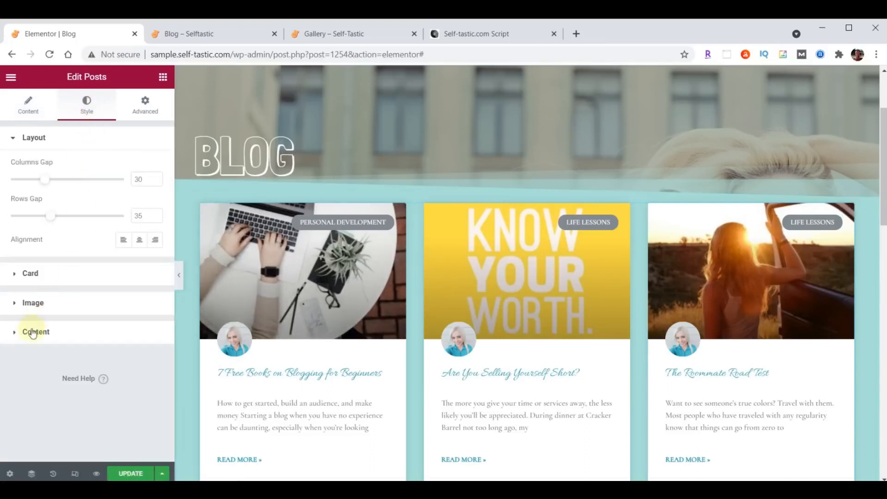
left_click(31, 334)
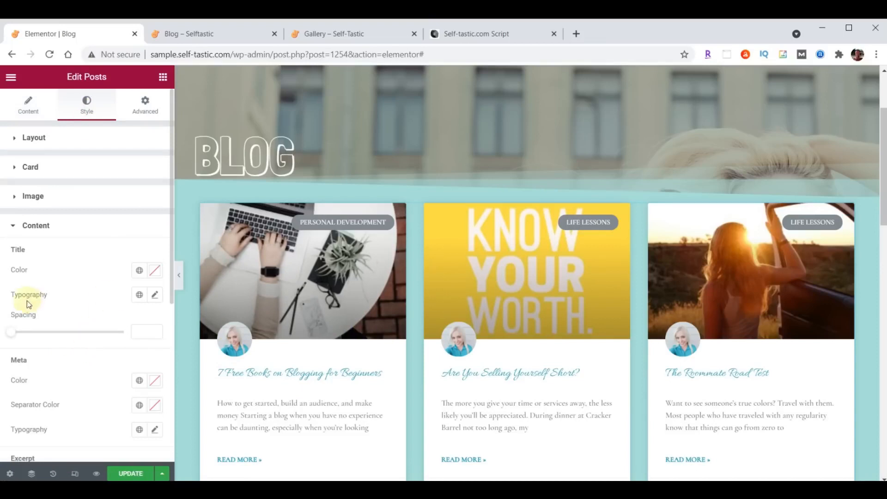
left_click(156, 299)
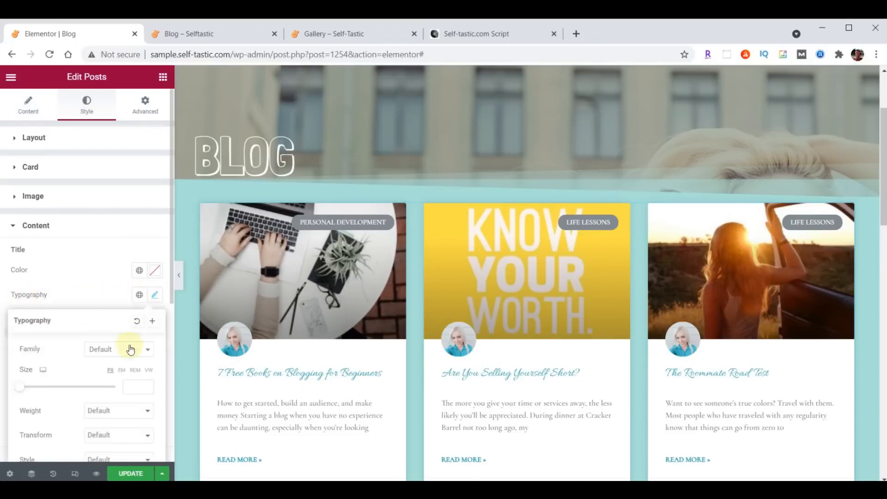
left_click(127, 349)
type("open")
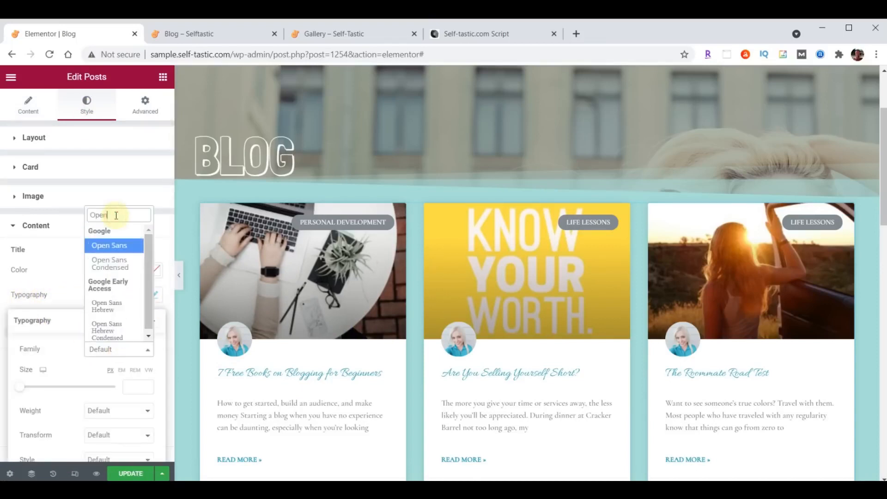
left_click(115, 260)
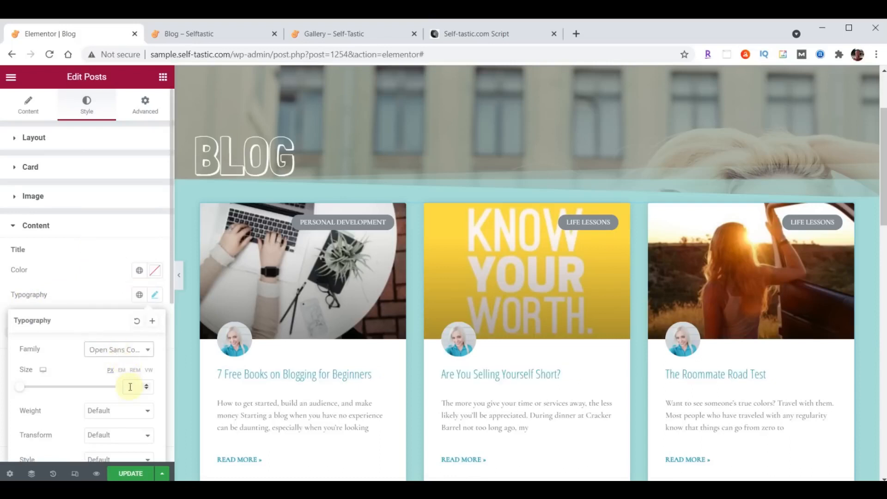
type("24")
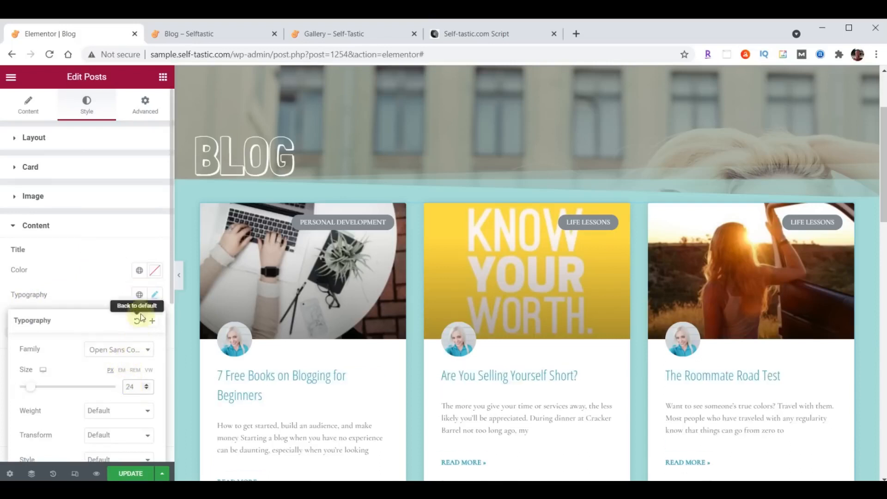
left_click(153, 296)
Set the post excerpts' typography to Open Sans Condensed at size 21
scroll(143, 308, "down", 2)
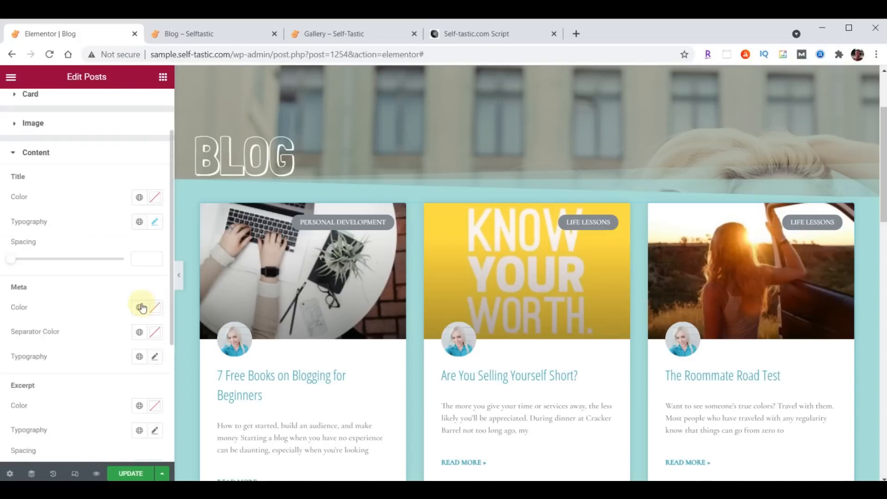
scroll(135, 313, "down", 2)
scroll(110, 322, "down", 2)
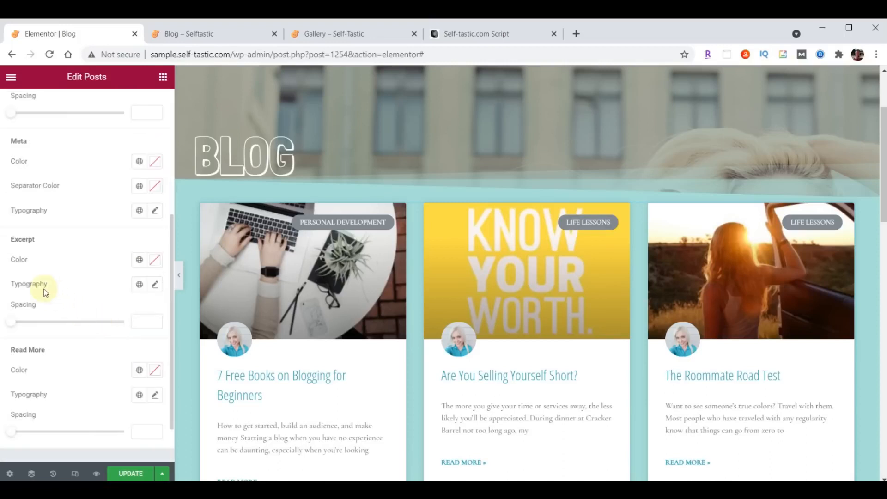
left_click(153, 286)
left_click(103, 339)
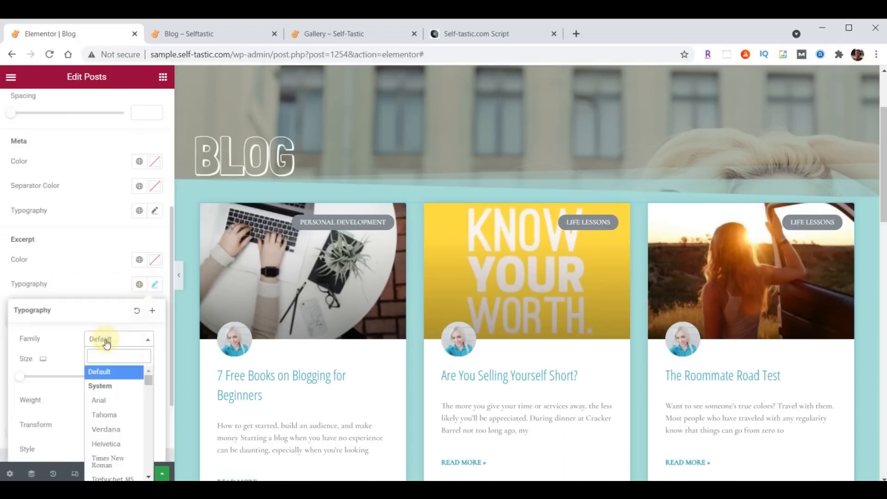
type("Open")
left_click(111, 403)
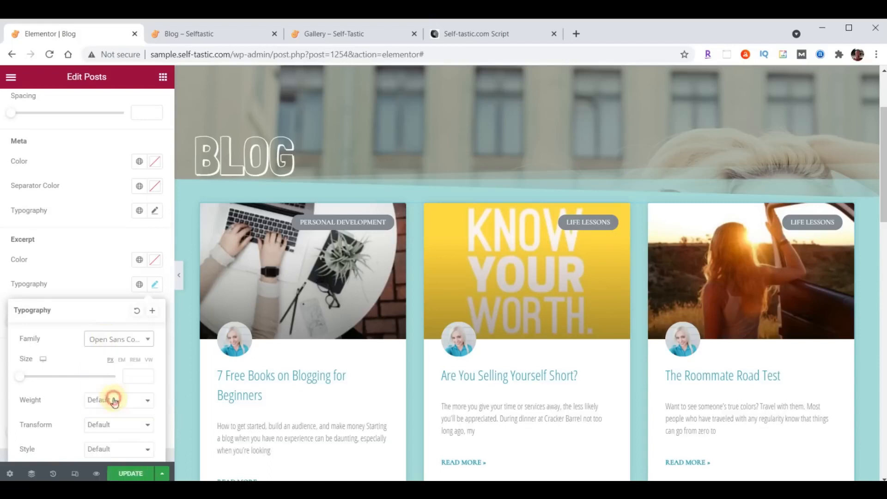
left_click(132, 379)
type("21")
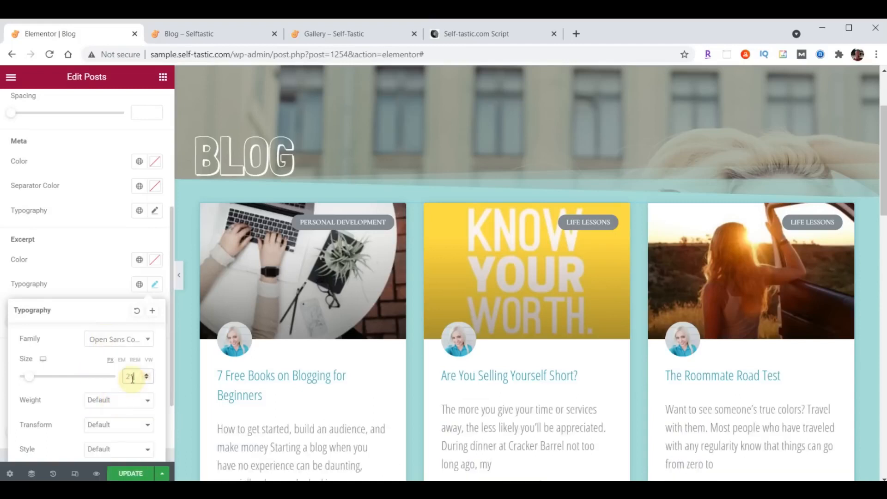
left_click(156, 290)
Set the Read More links to Open Sans Condensed and save the Blog page
scroll(115, 272, "down", 1)
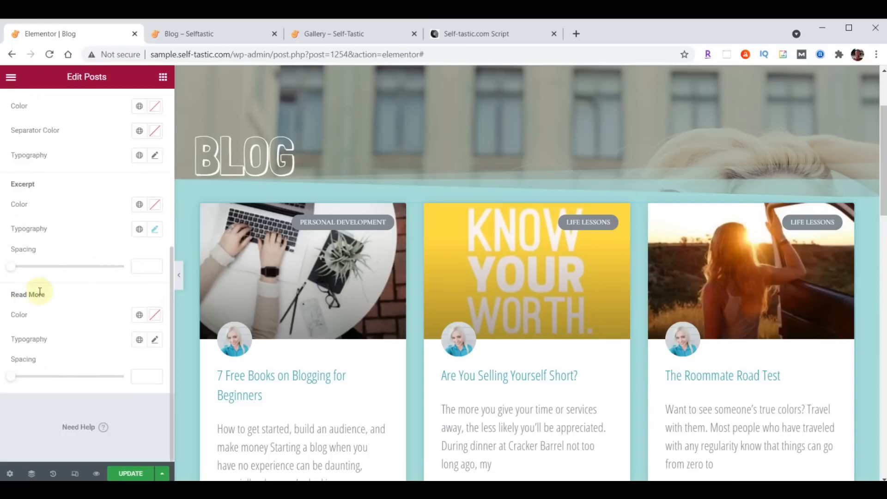
left_click(156, 339)
left_click(116, 394)
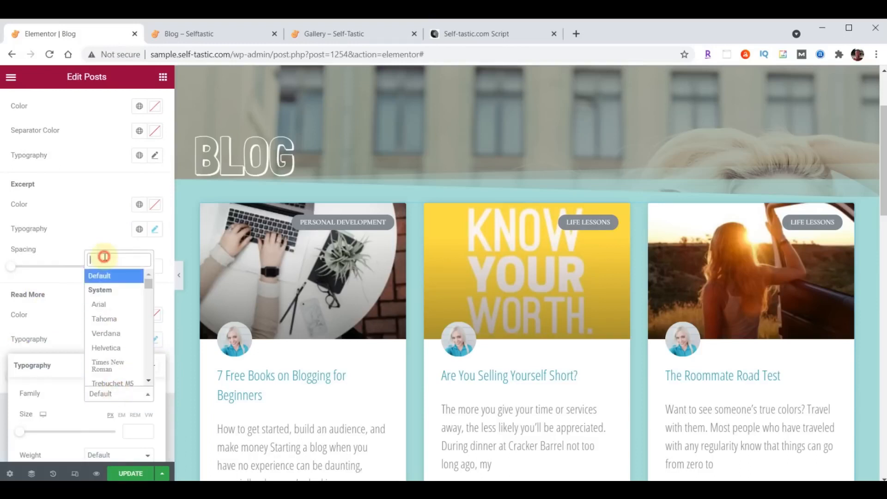
type("Open")
left_click(111, 310)
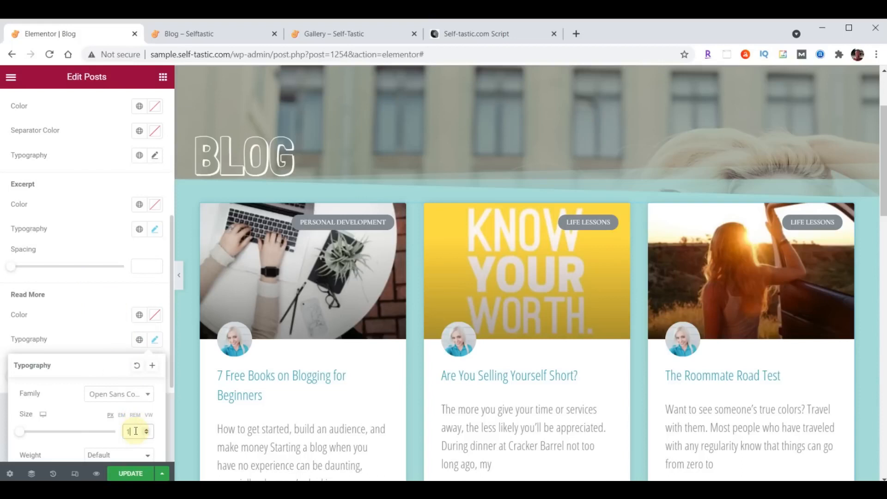
left_click(153, 340)
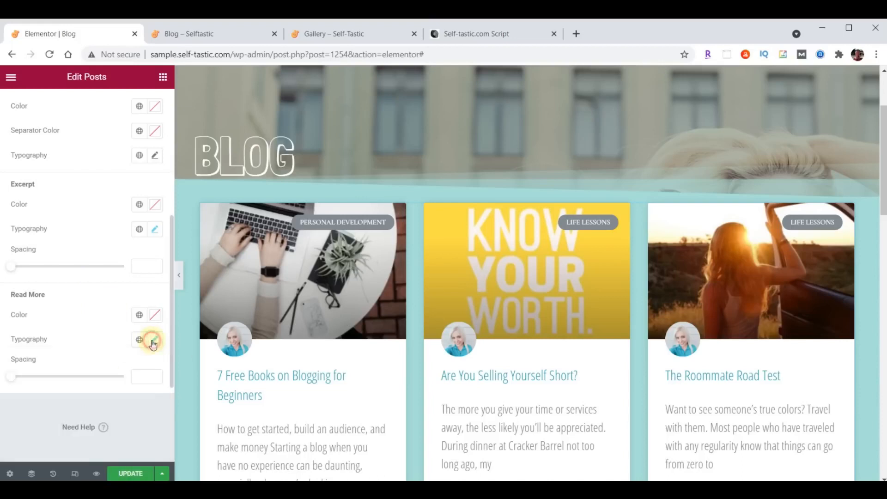
left_click(131, 475)
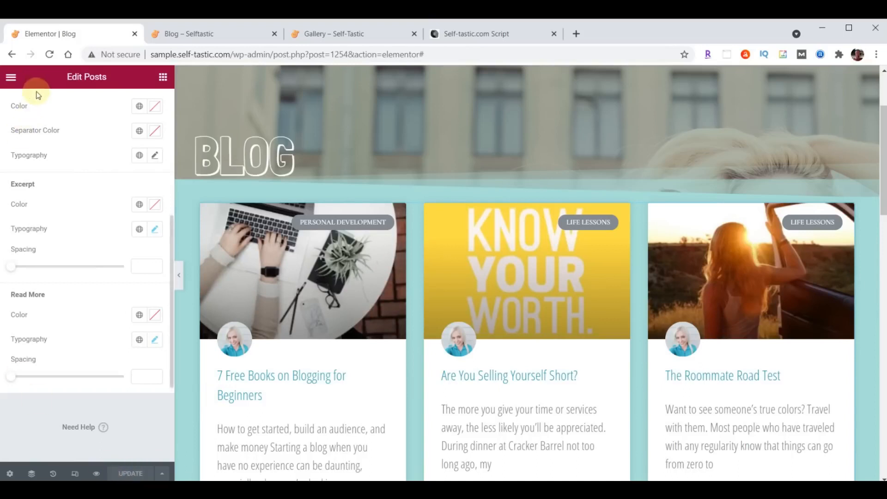
left_click(197, 34)
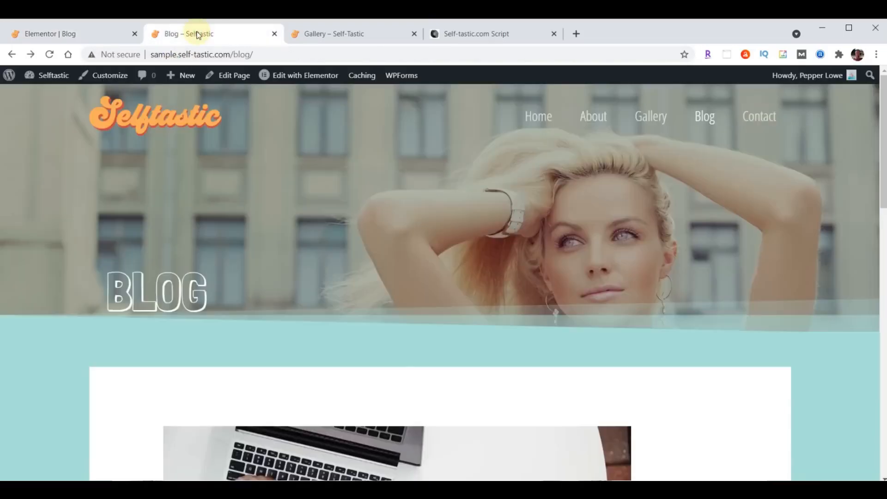
left_click(52, 54)
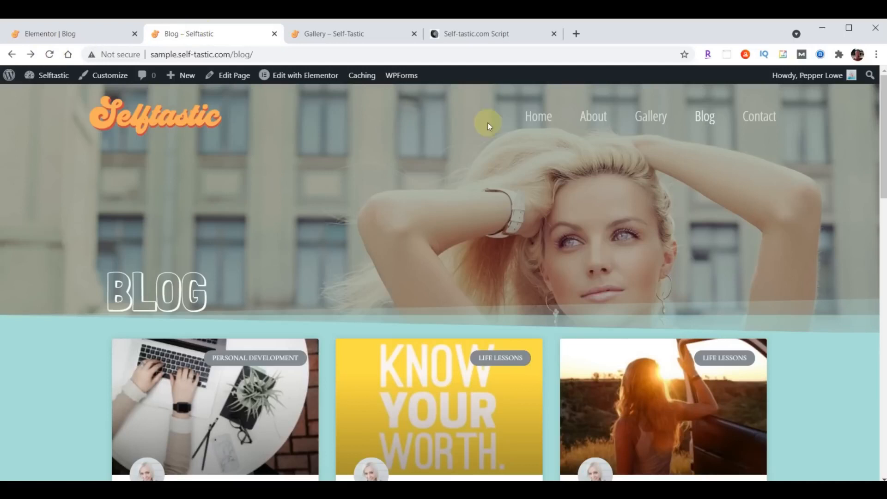
scroll(592, 162, "down", 4)
scroll(593, 166, "down", 10)
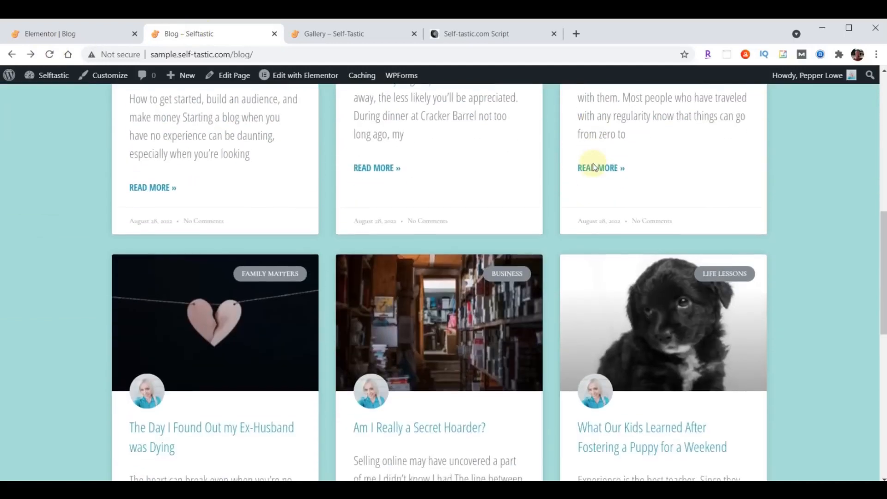
scroll(589, 277, "up", 10)
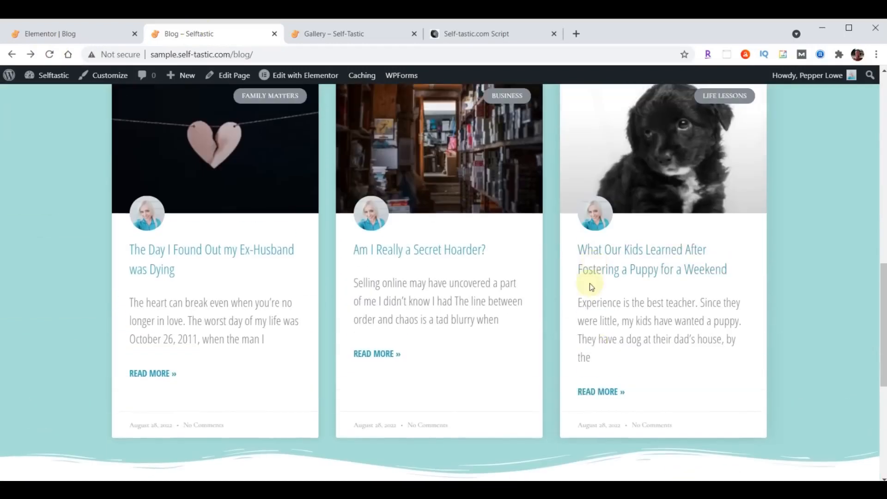
scroll(587, 286, "up", 5)
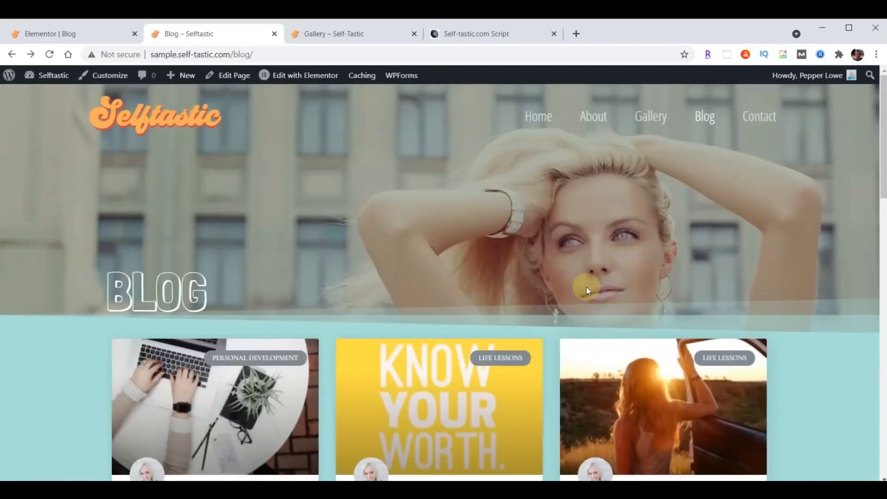
scroll(587, 287, "down", 7)
scroll(587, 288, "down", 3)
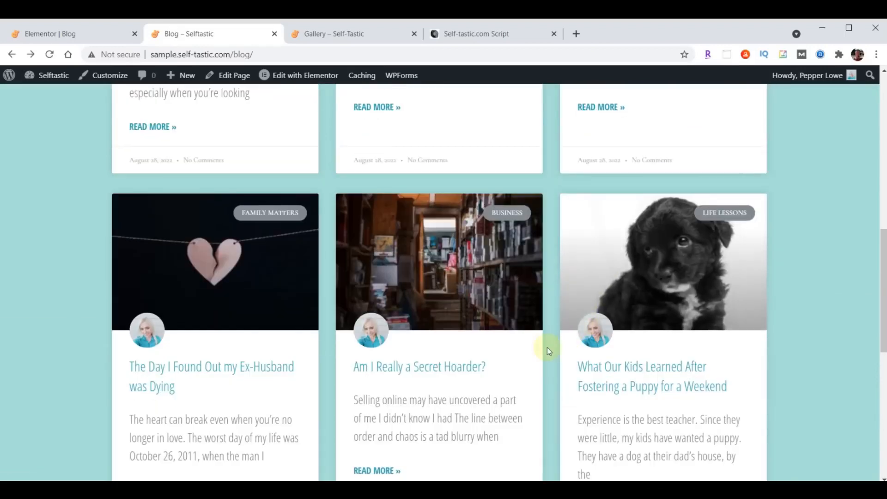
scroll(481, 317, "up", 10)
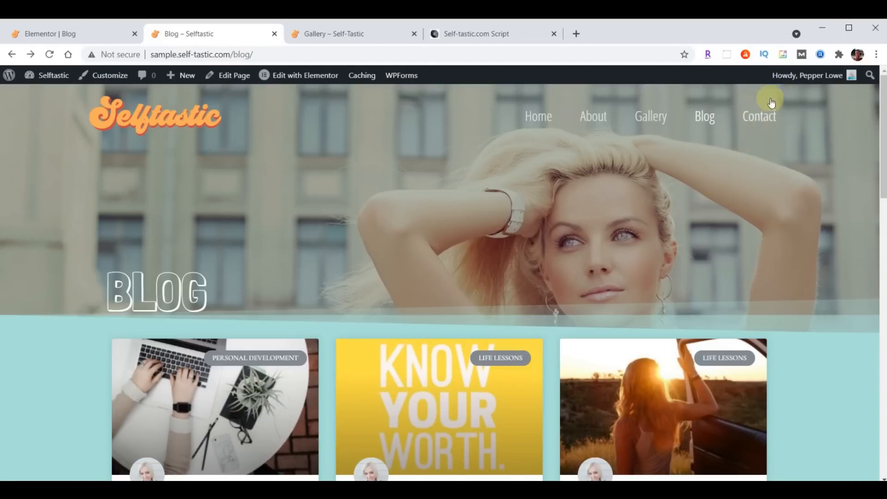
left_click(41, 32)
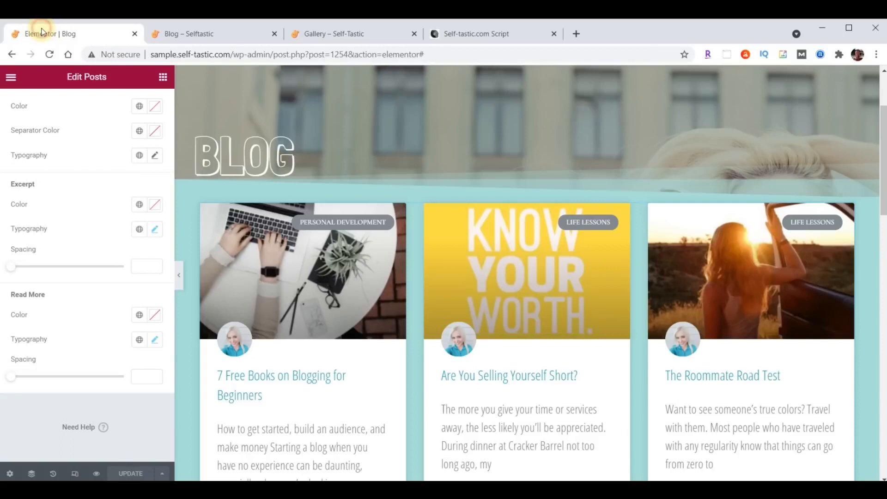
Exit Elementor to the dashboard and open the Contact page from All Pages in Elementor
left_click(11, 77)
left_click(71, 283)
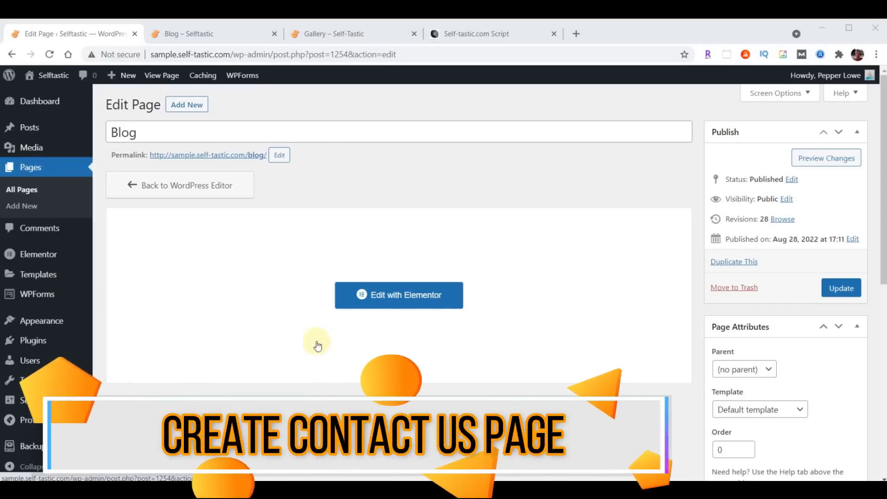
left_click(30, 168)
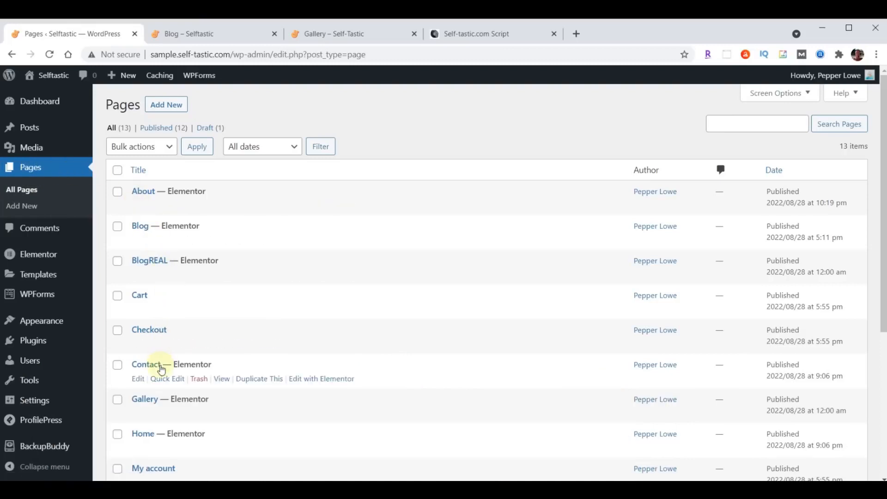
left_click(320, 382)
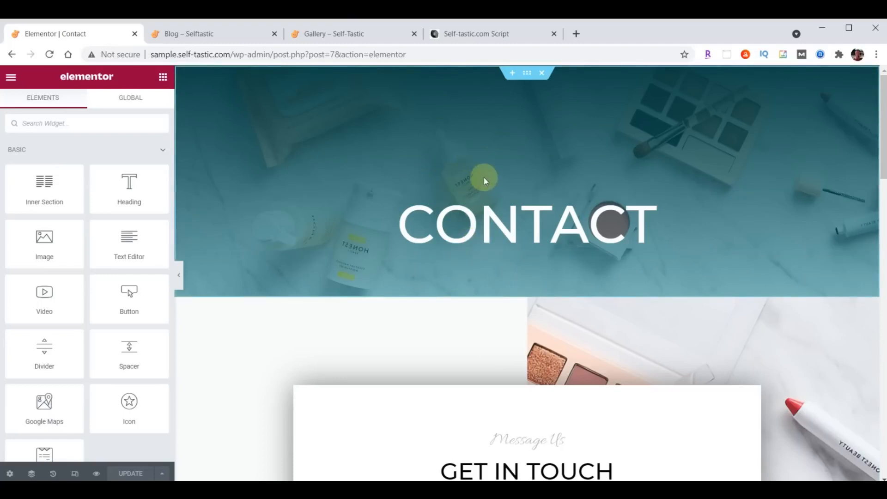
Replace the CONTACT hero with the saved Selftastic About Header template, without its document settings
left_click(542, 74)
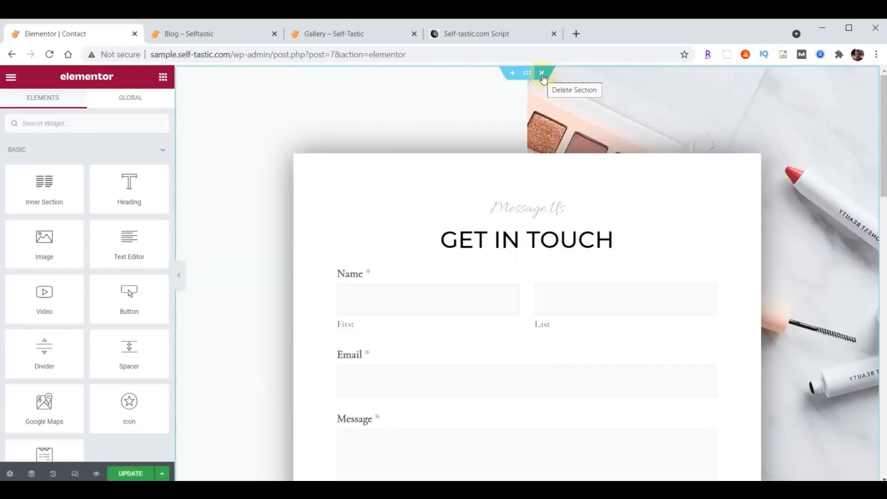
left_click(512, 73)
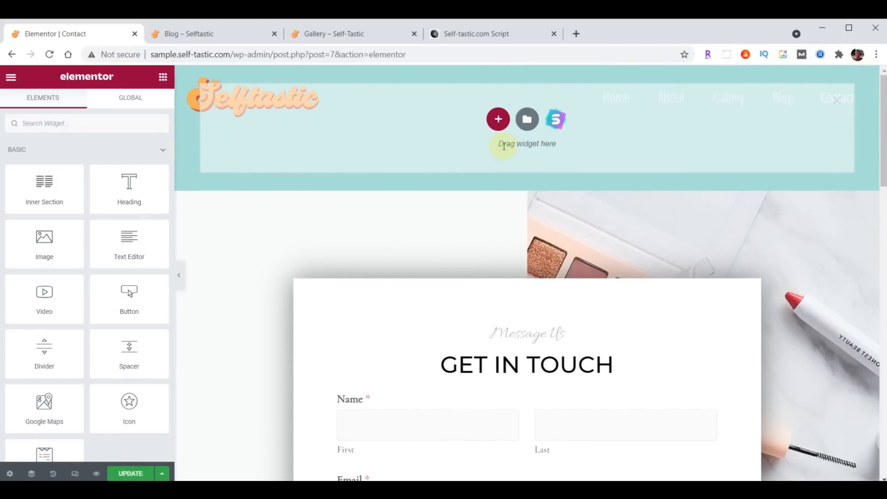
left_click(527, 121)
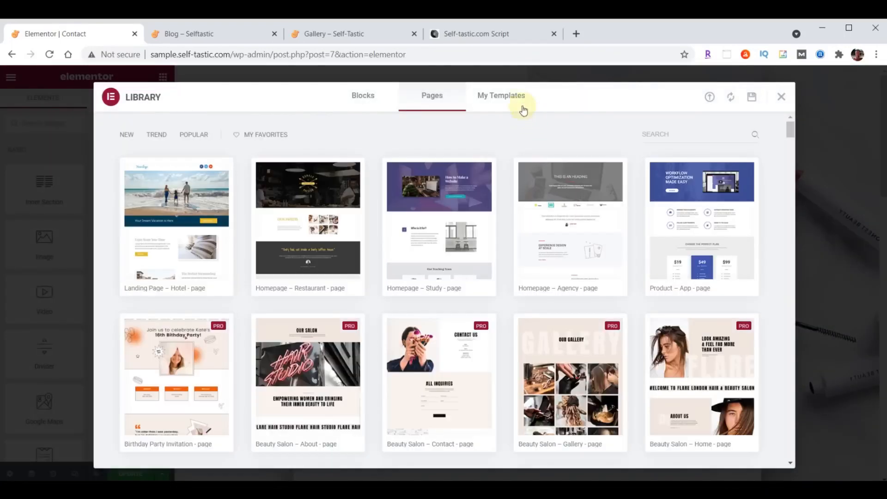
left_click(503, 97)
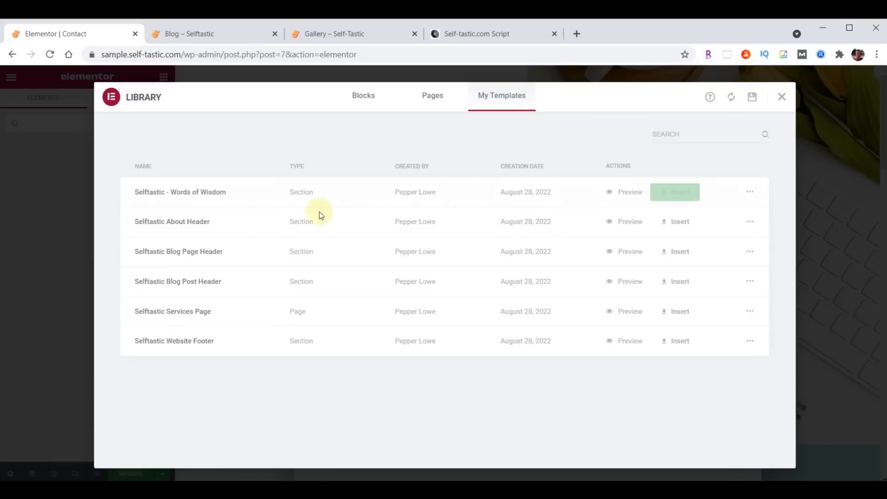
left_click(675, 223)
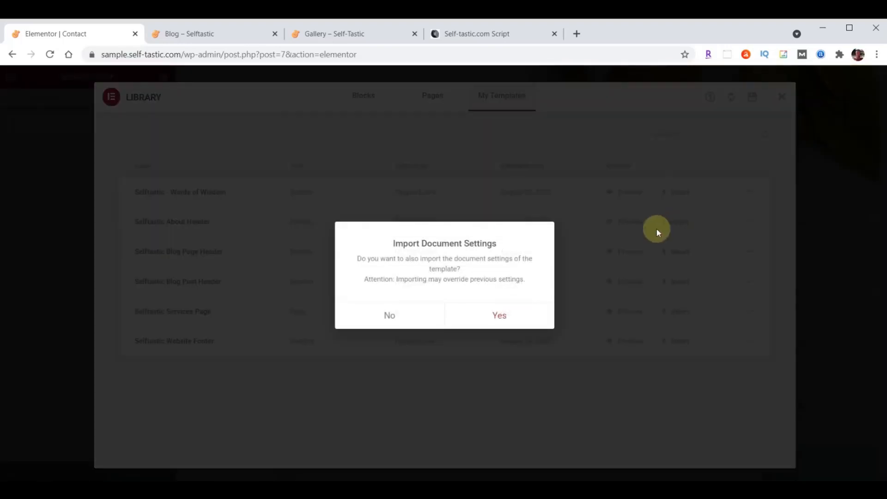
left_click(390, 316)
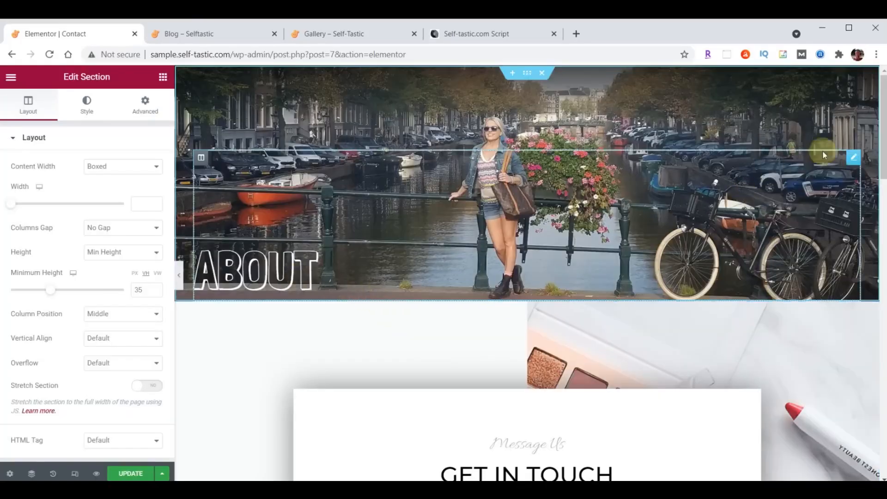
Change the inserted header's heading from About to Contact
left_click(854, 158)
double_click(54, 180)
type("Contact")
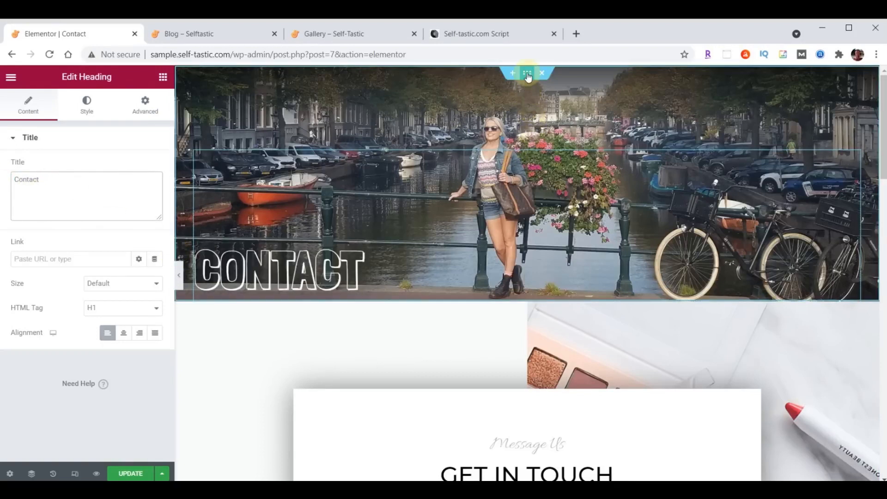
Start choosing a new background image for the Contact header section from the media library
left_click(528, 75)
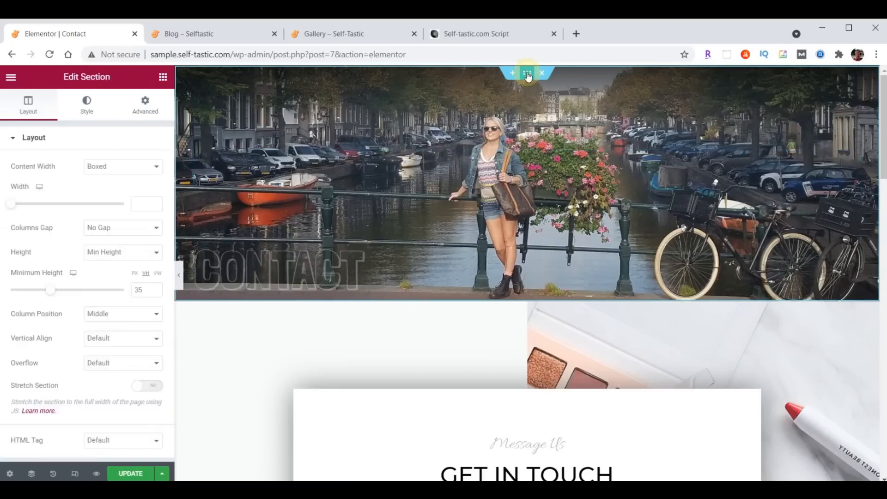
left_click(84, 113)
left_click(76, 272)
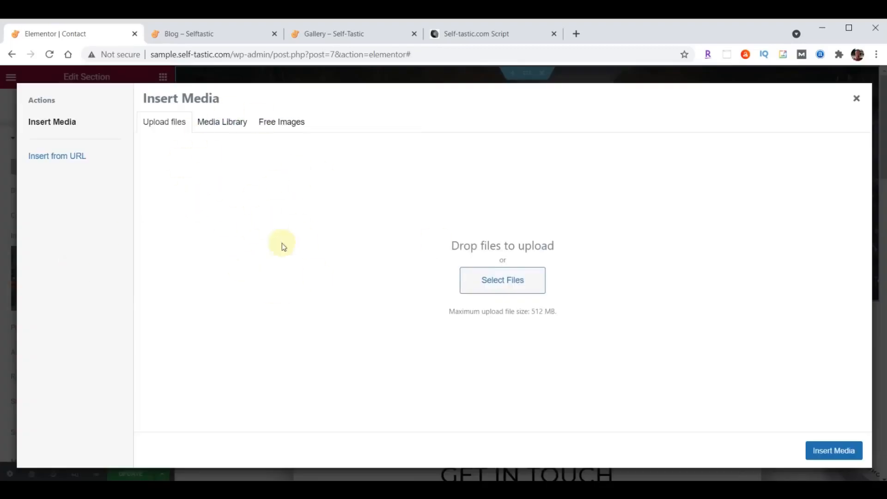
left_click(231, 122)
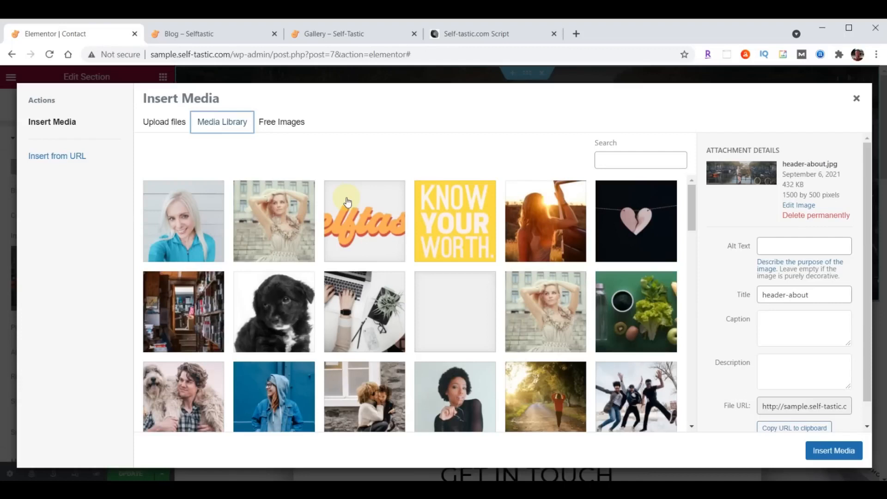
Upload header-contact.jpg from the site images folder and set it as the header background
key("alt+Tab")
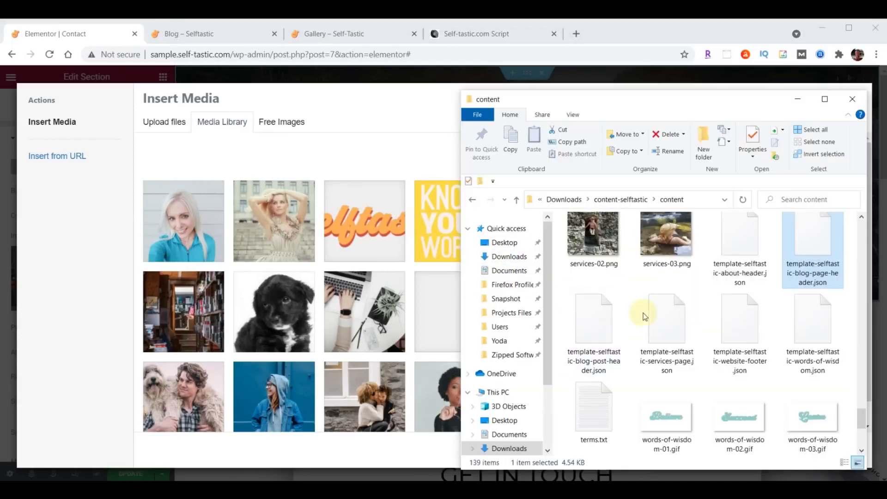
scroll(775, 351, "up", 15)
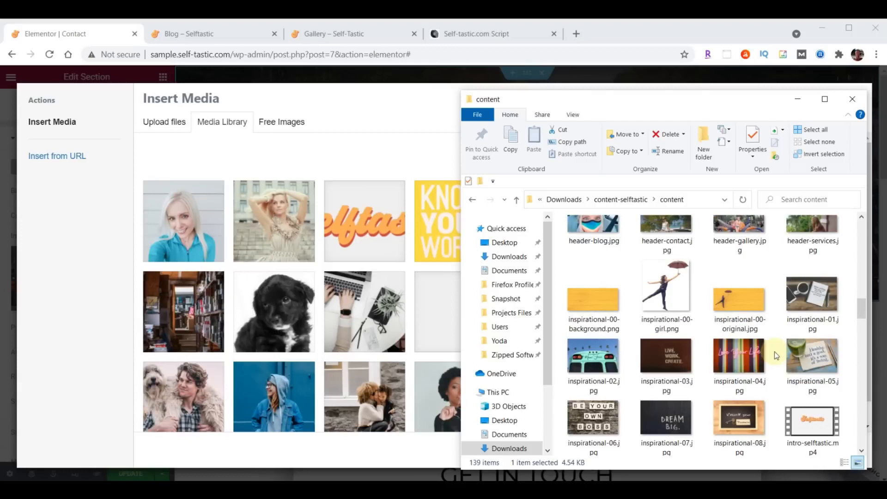
scroll(775, 351, "up", 4)
scroll(774, 351, "down", 3)
left_click_drag(667, 288, 345, 284)
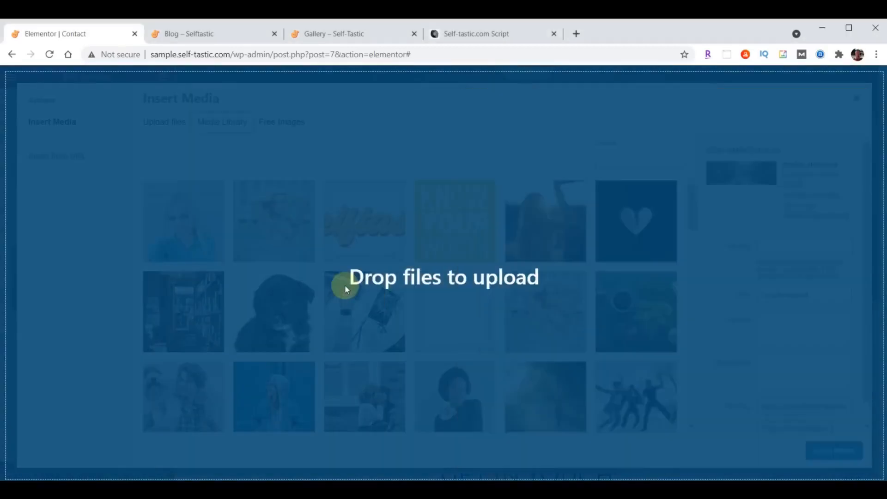
left_click(834, 449)
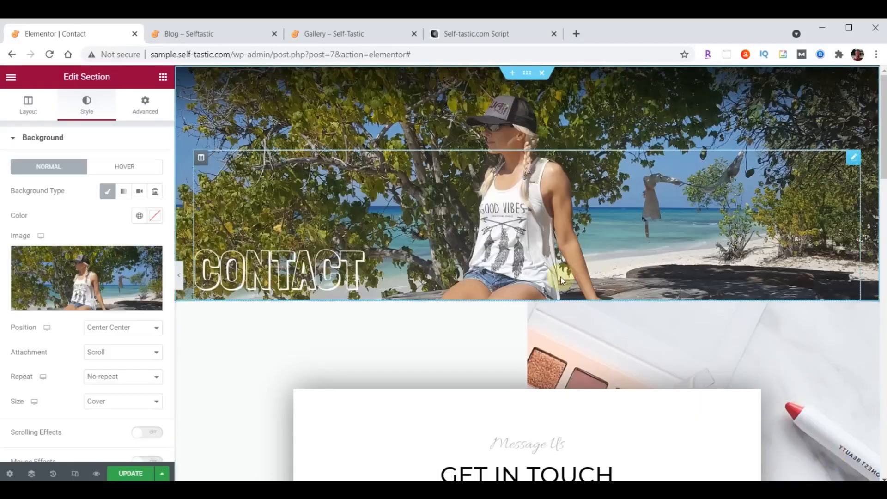
scroll(735, 267, "down", 3)
scroll(733, 265, "down", 2)
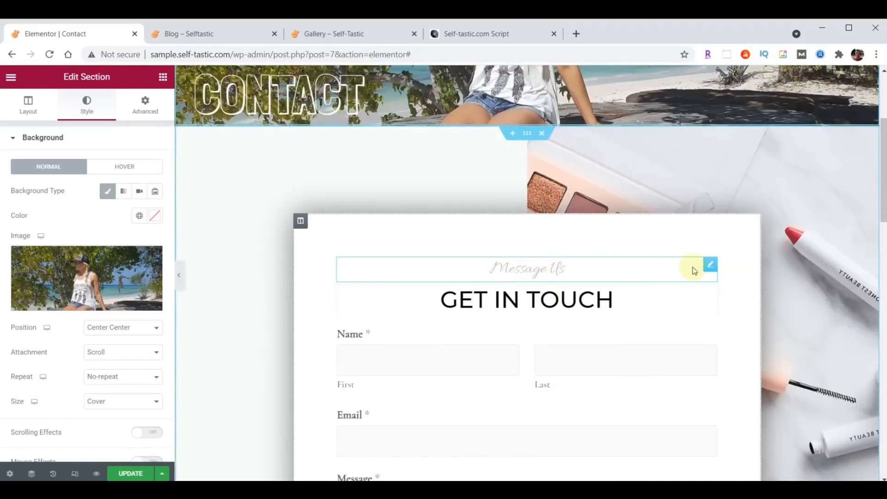
left_click(709, 264)
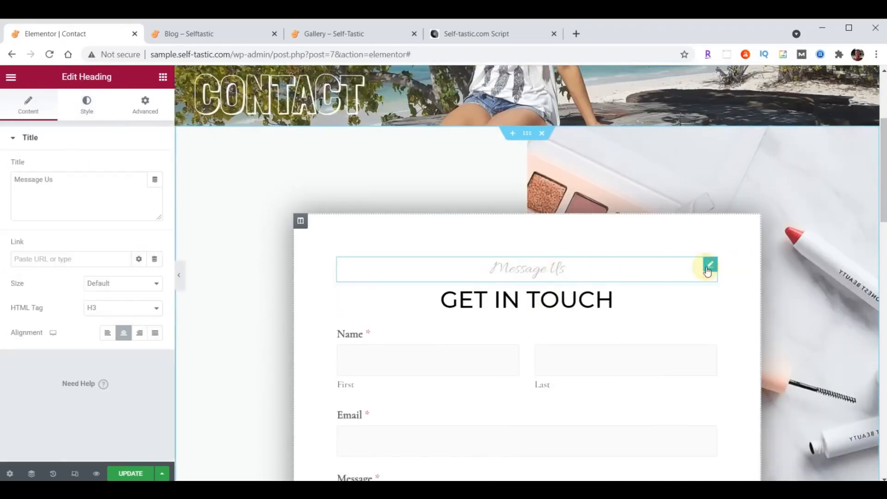
left_click(88, 105)
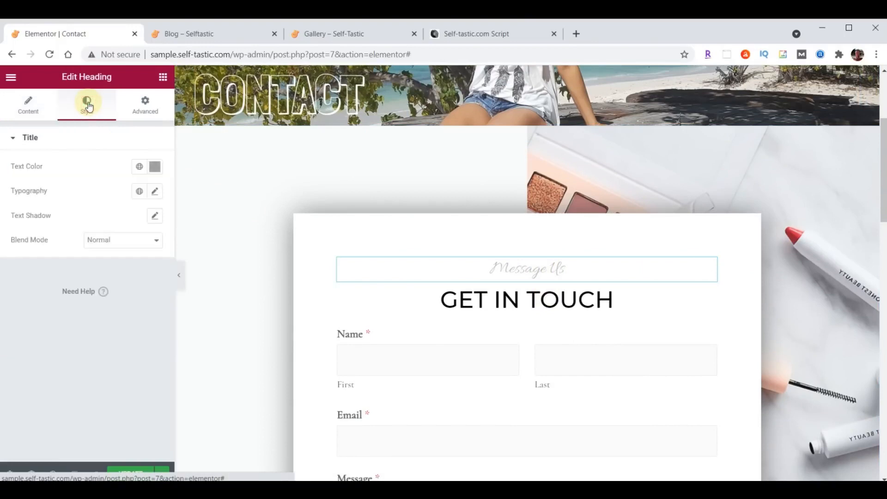
Set the Message Us heading's typography to Open Sans Condensed at 30 px
left_click(154, 191)
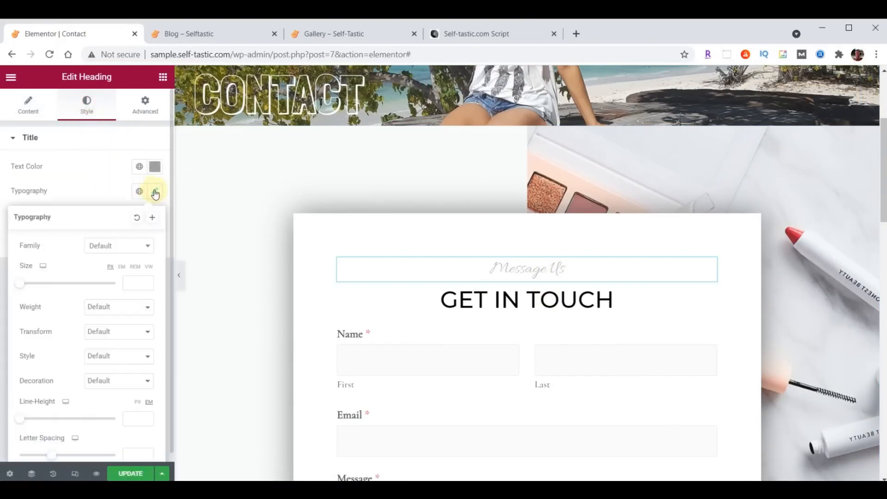
left_click(119, 244)
type("Open")
left_click(109, 313)
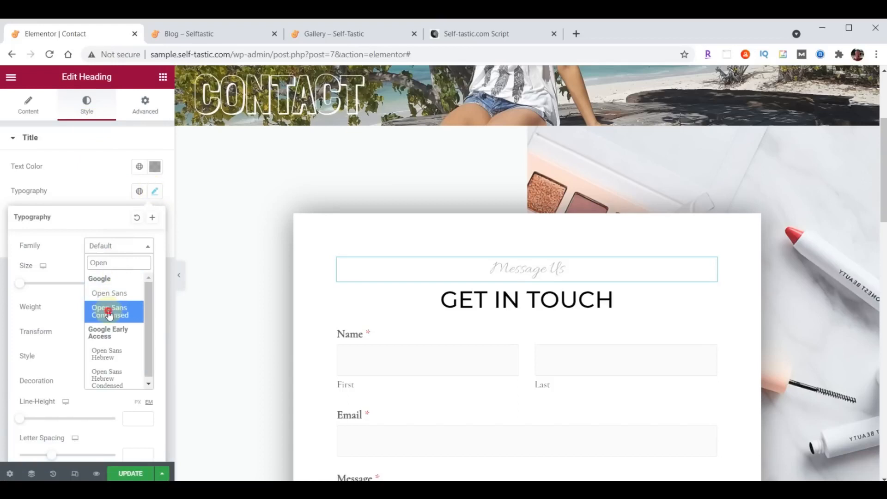
left_click(128, 285)
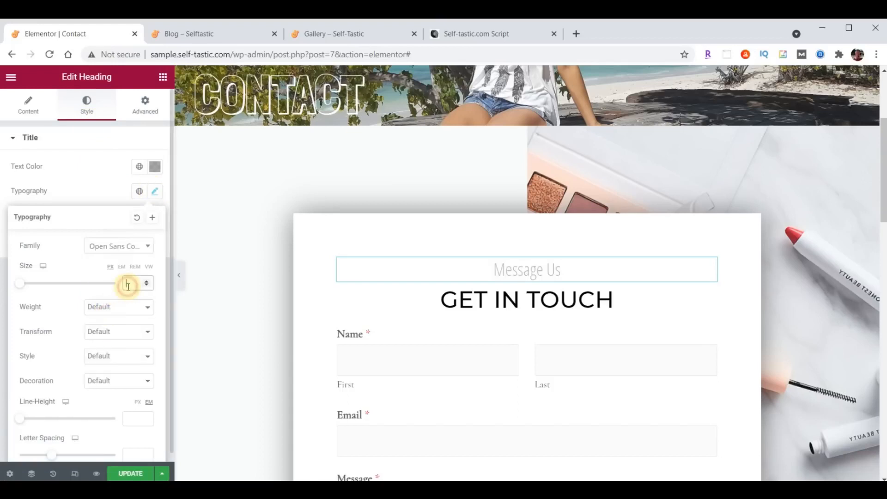
type("30")
left_click(155, 193)
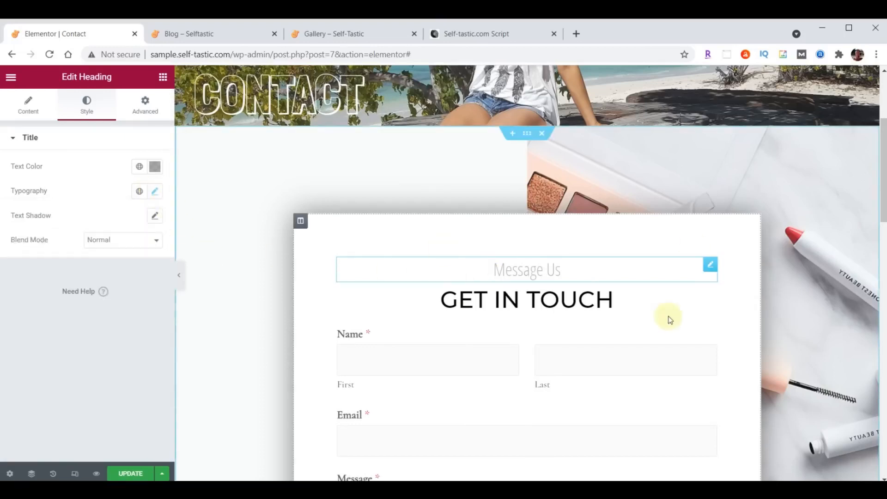
left_click(527, 135)
Upload background-contact.jpg and apply it as the GET IN TOUCH form section's background
left_click(94, 104)
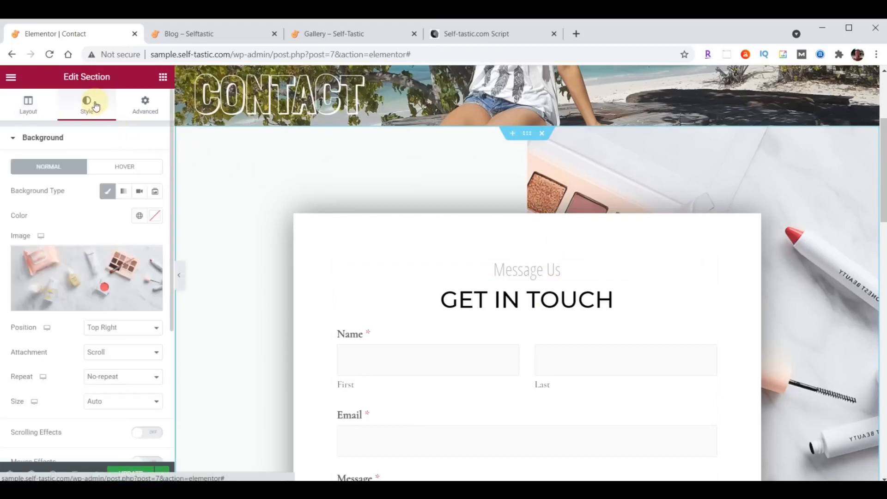
left_click(84, 273)
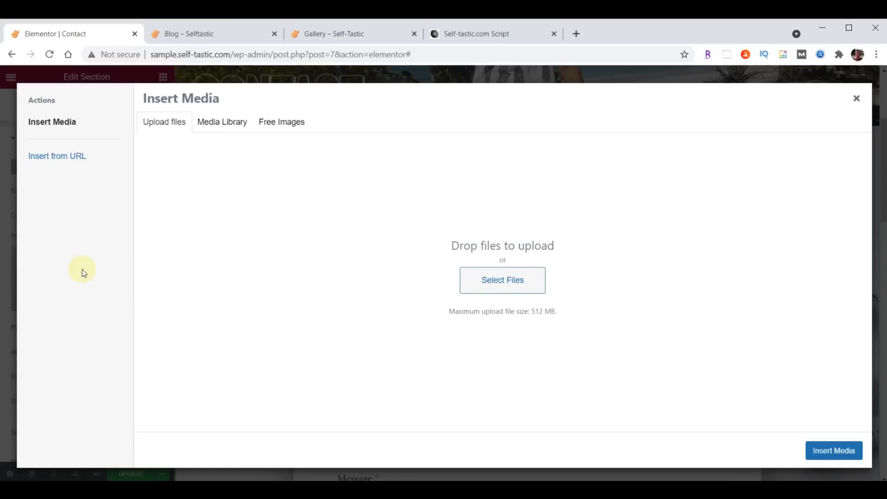
key("alt+Tab")
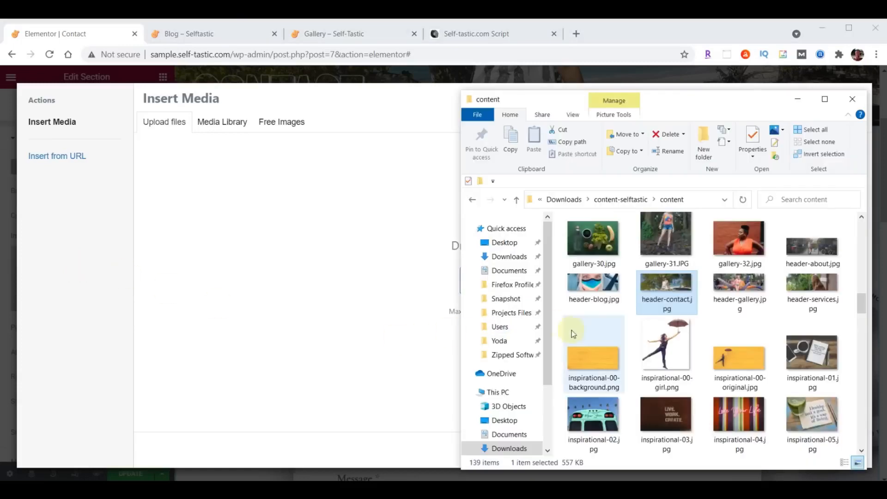
scroll(723, 327, "up", 10)
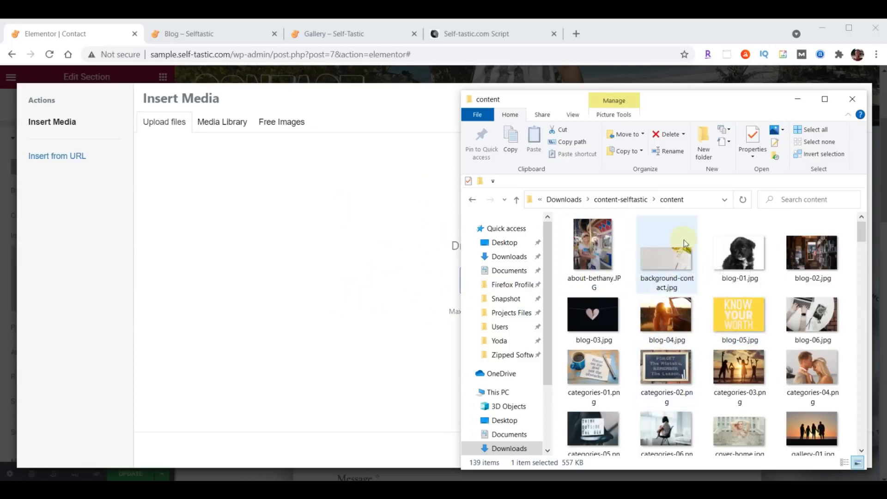
left_click_drag(673, 264, 284, 272)
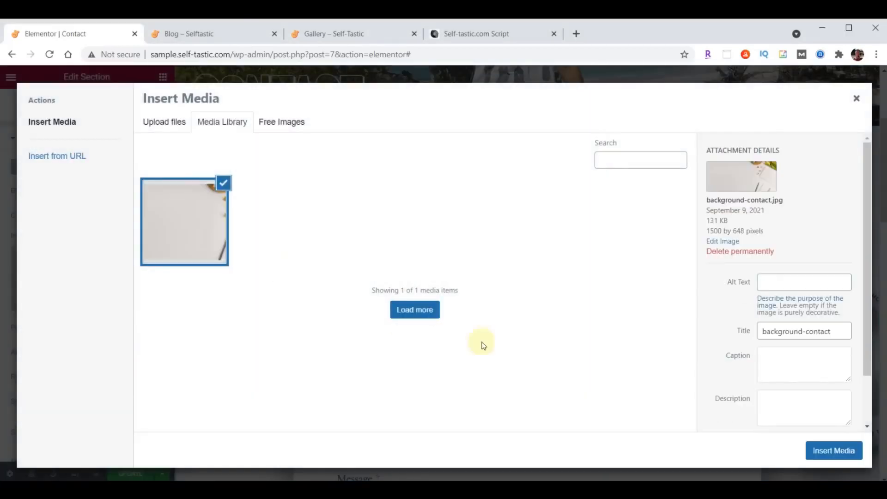
left_click(821, 450)
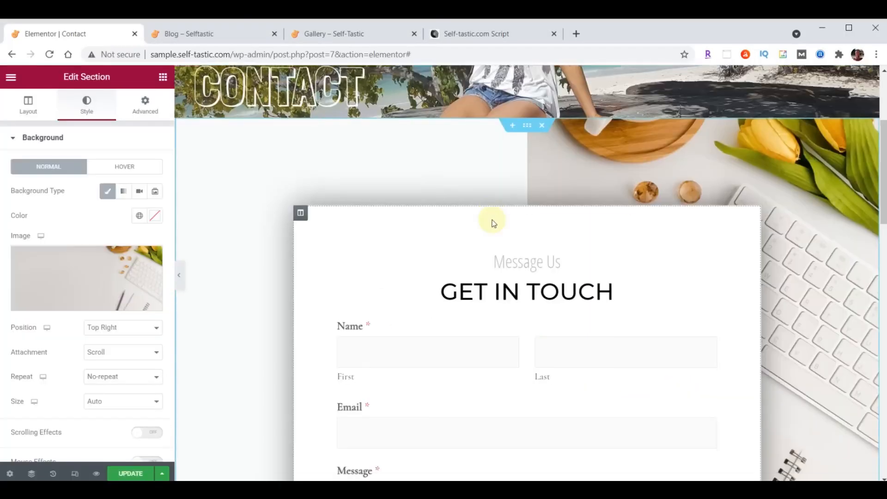
scroll(491, 222, "down", 5)
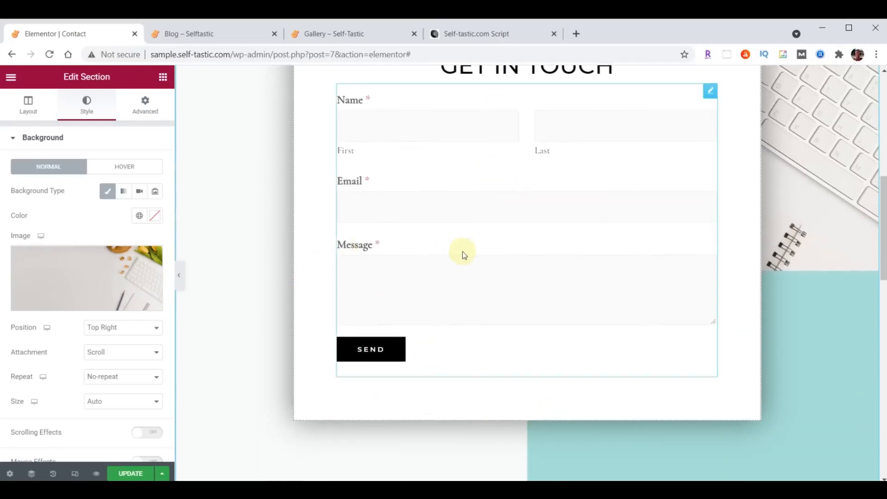
scroll(552, 254, "down", 8)
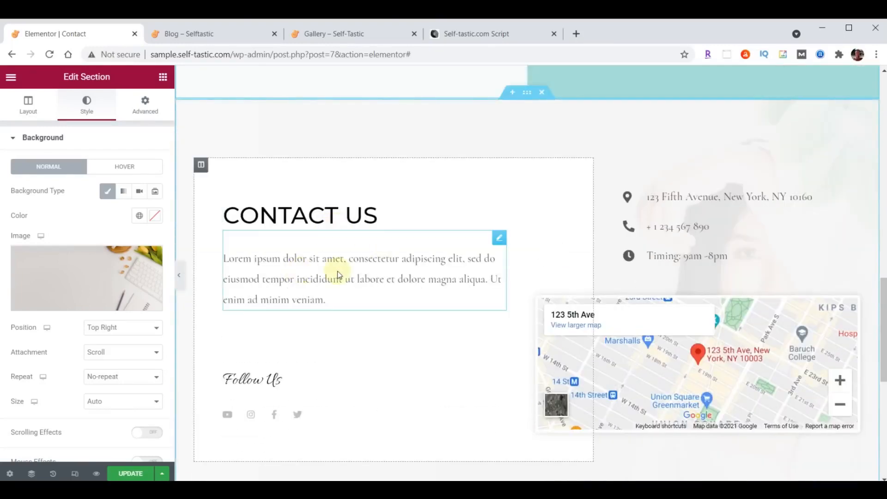
Paste the thank-you text into the Contact Us paragraph and colour it dark grey #222222
left_click(499, 241)
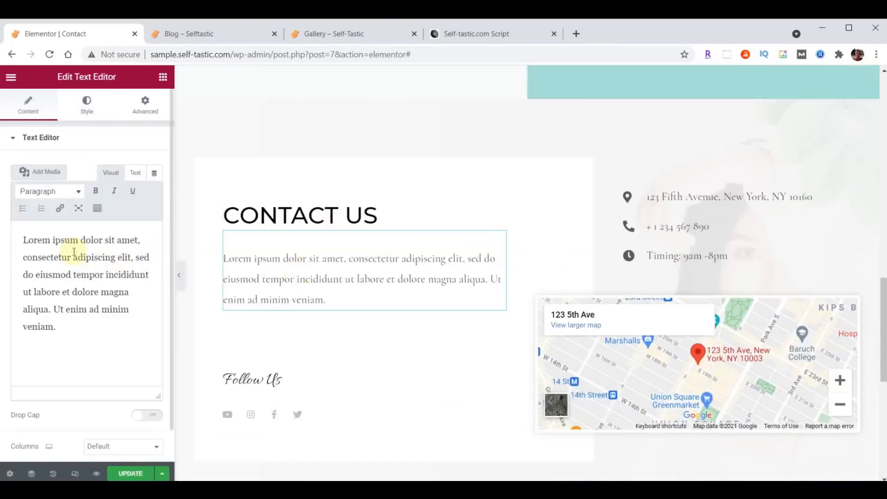
left_click_drag(21, 239, 124, 375)
type("Thanks so much for visiting my site. Please be sure to send me your comments and suggestions. I look forward to hearing from you.")
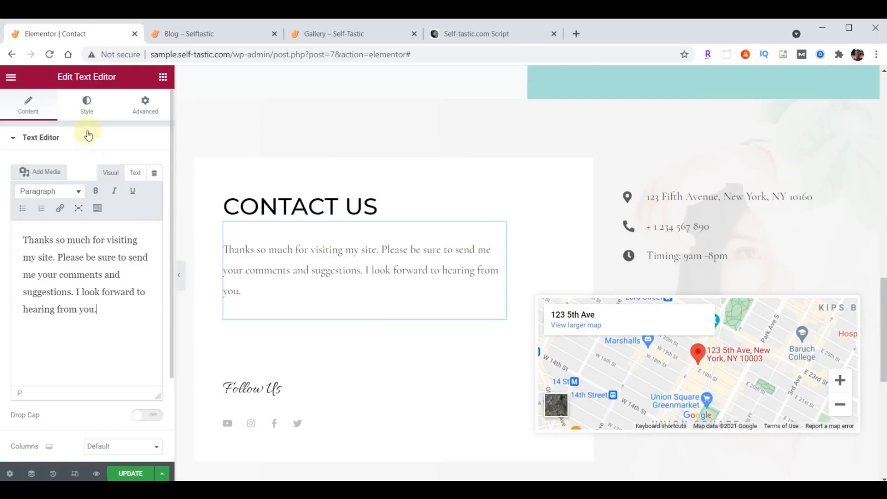
left_click(85, 116)
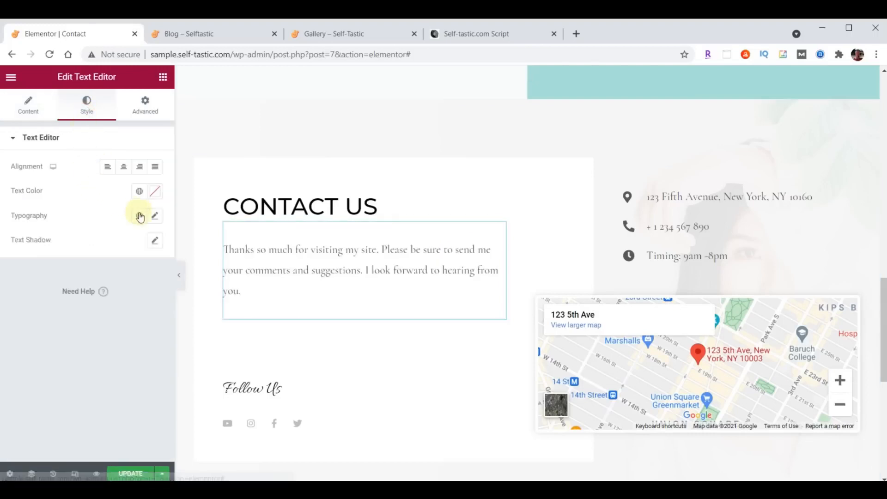
left_click(152, 195)
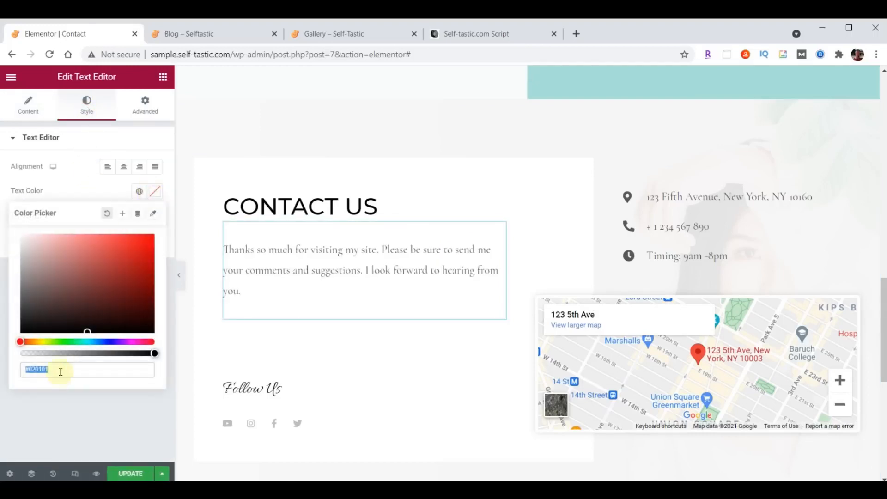
left_click(155, 194)
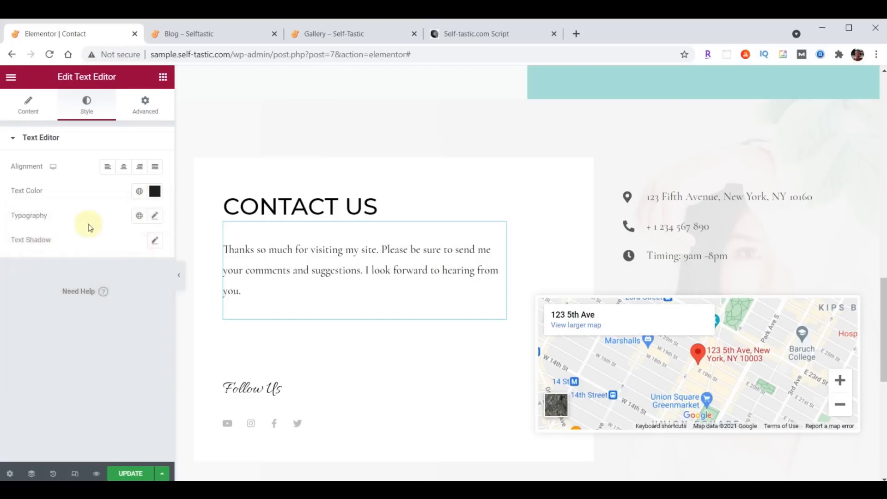
Set the paragraph's typography to Open Sans Condensed, size 21, weight 400
left_click(154, 216)
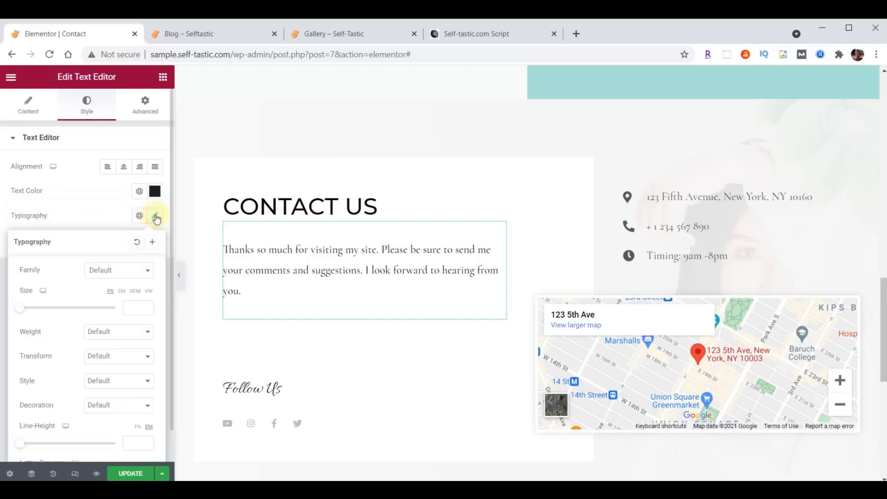
left_click(126, 273)
type("Open")
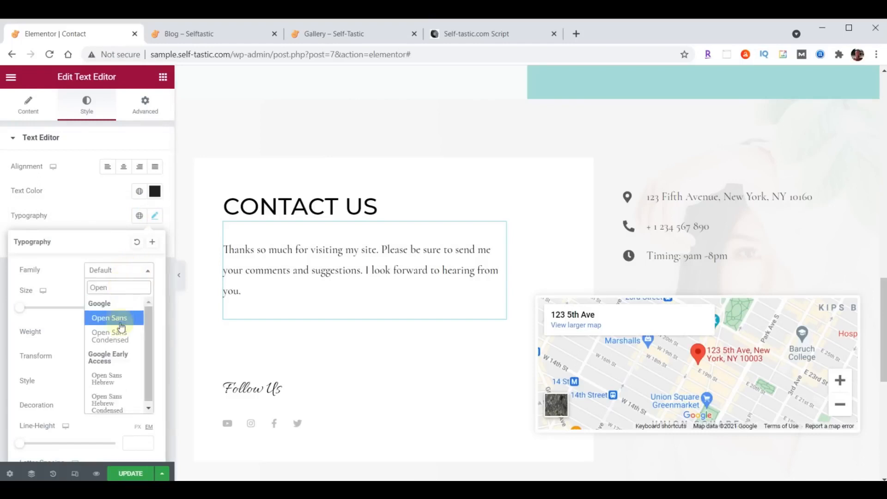
left_click(116, 335)
left_click(129, 308)
type("21")
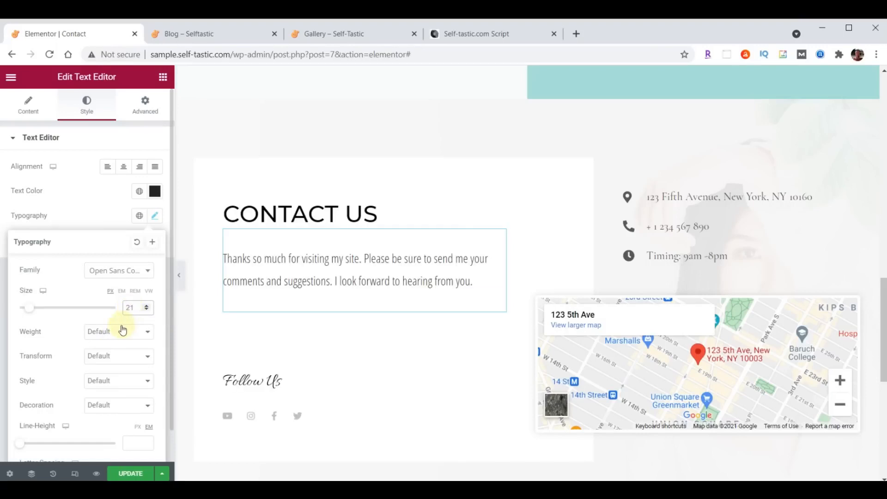
left_click(123, 329)
left_click(114, 368)
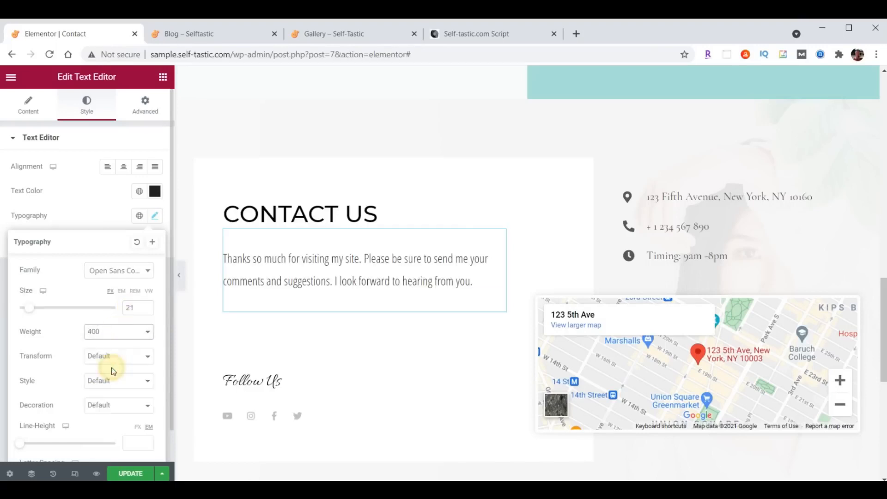
left_click(155, 217)
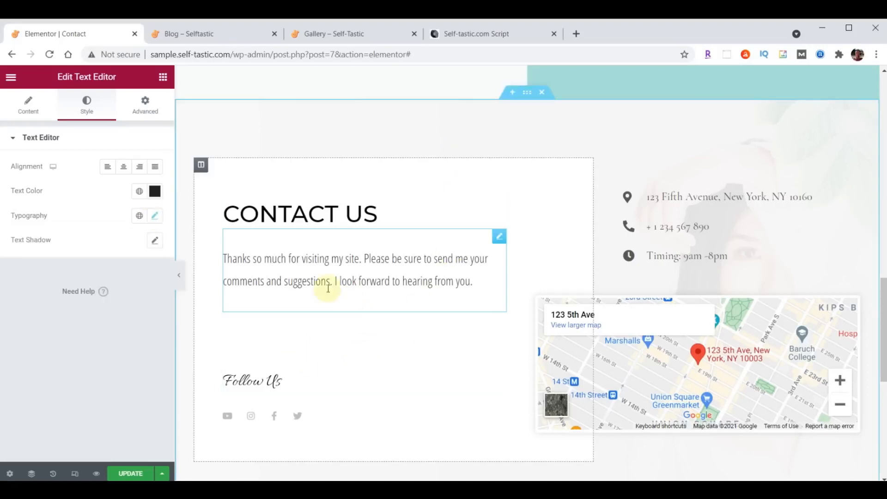
Add an Image widget below the Contact Us paragraph showing the practical-advice-profile portrait
left_click(162, 76)
left_click_drag(42, 239, 336, 297)
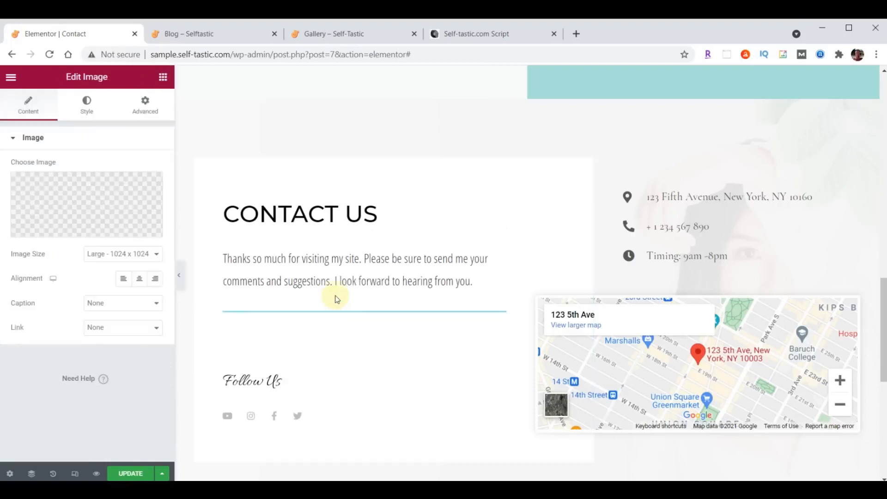
left_click(93, 214)
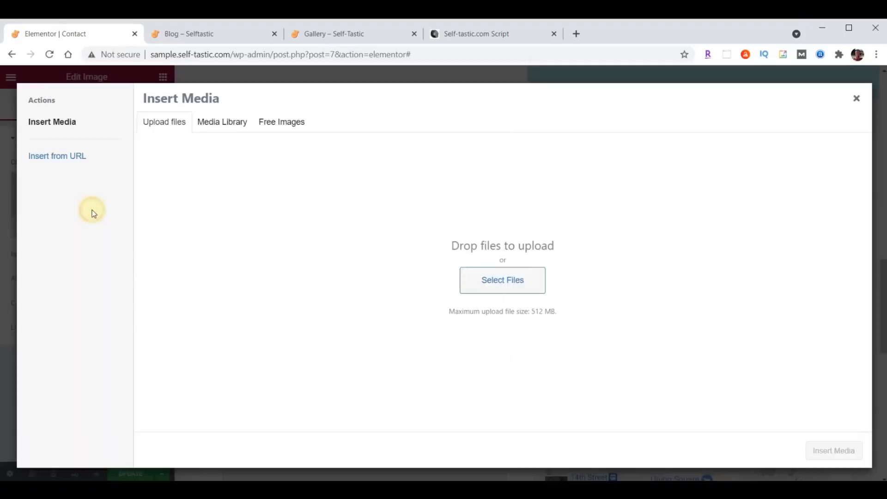
left_click(214, 122)
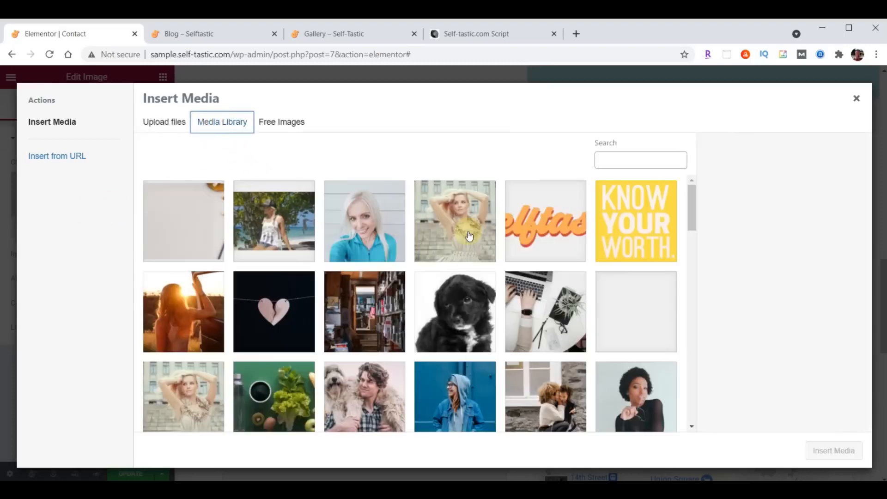
scroll(469, 236, "down", 10)
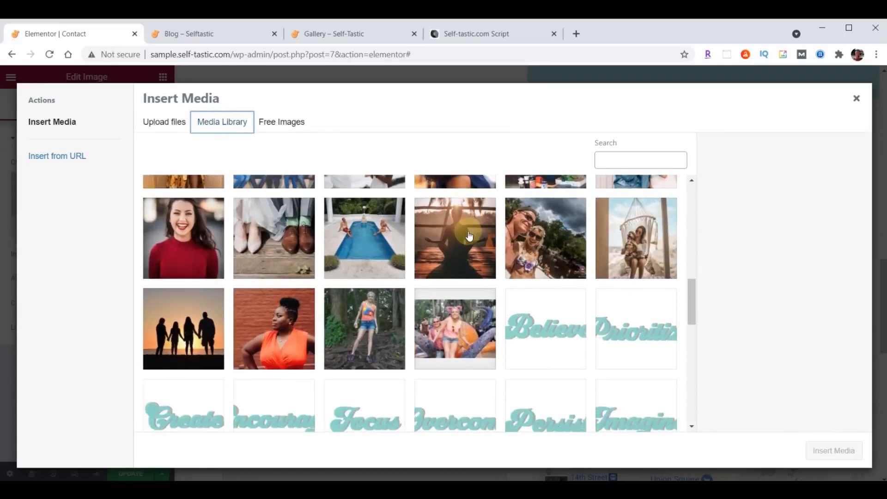
scroll(469, 236, "down", 7)
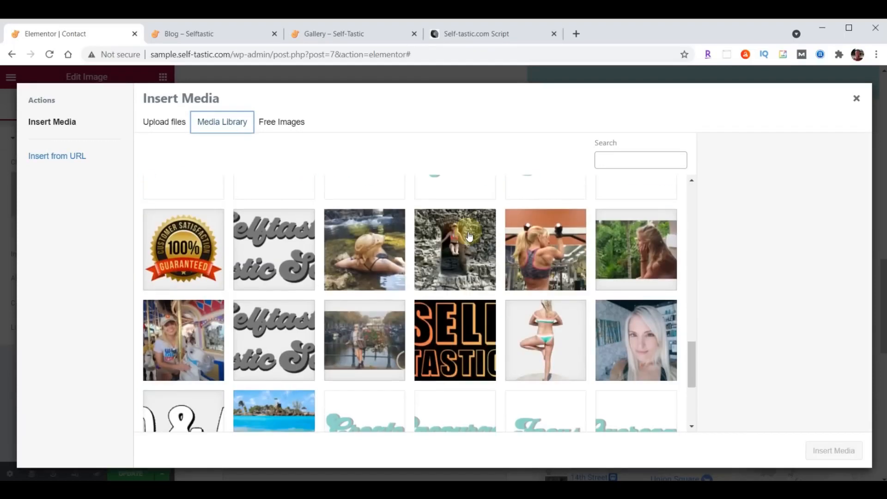
left_click(642, 340)
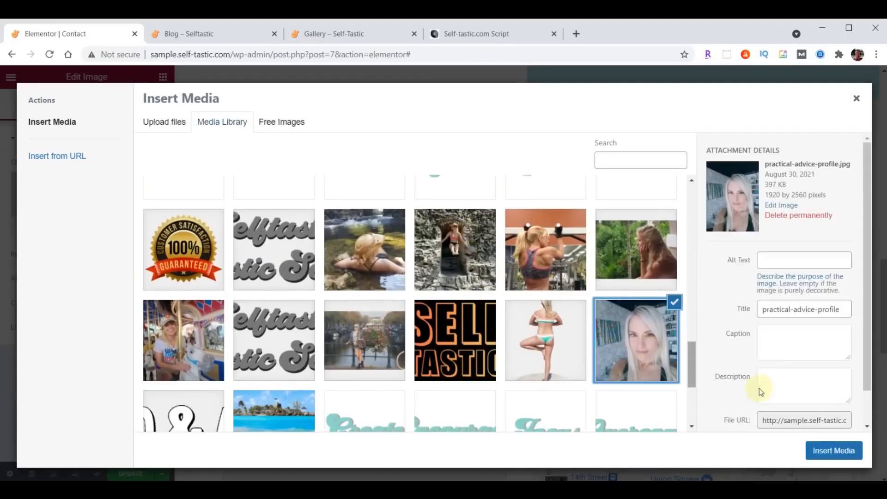
left_click(843, 451)
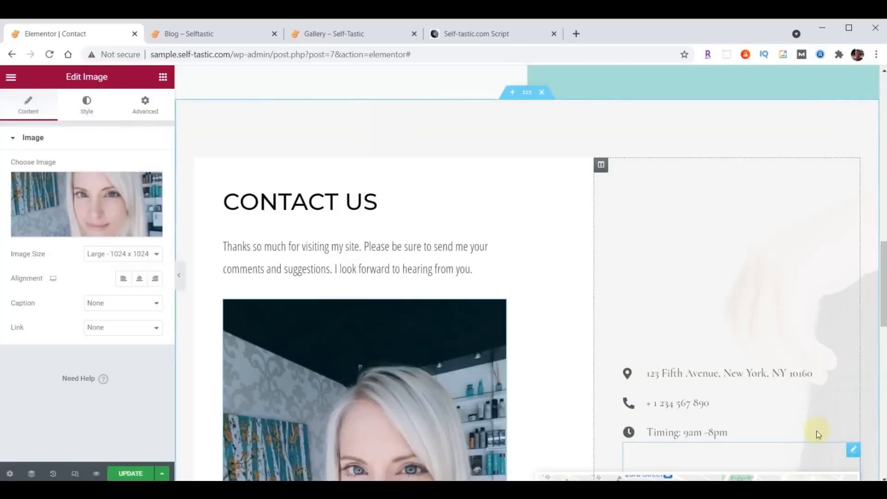
Limit the portrait's maximum width to 75%
scroll(507, 189, "down", 6)
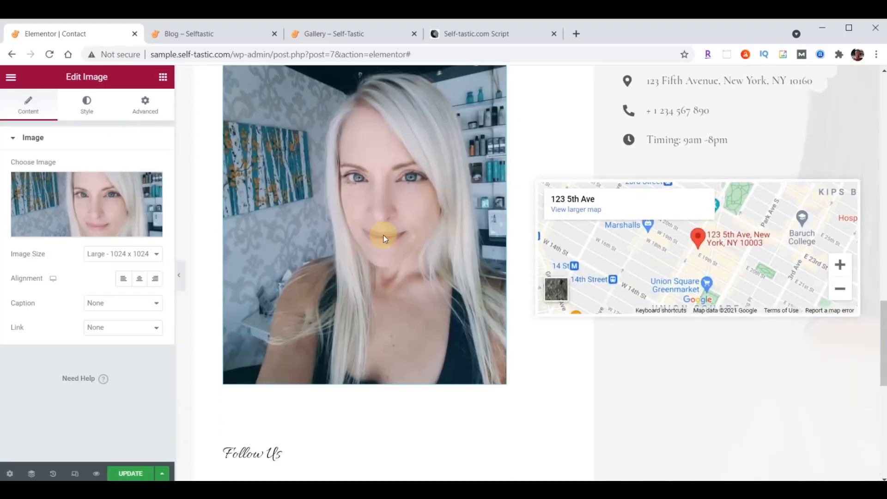
left_click(89, 108)
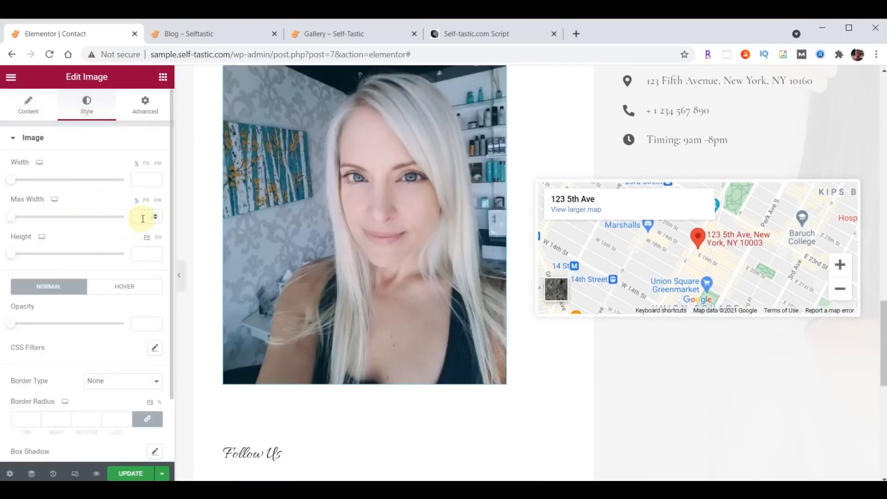
left_click(142, 218)
type("75")
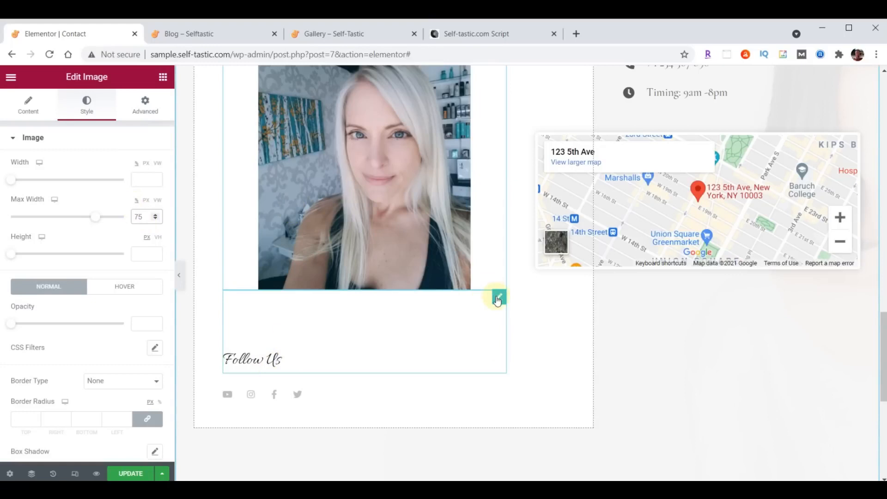
Reduce the Follow Us heading's top margin from 100 to 70
left_click(498, 299)
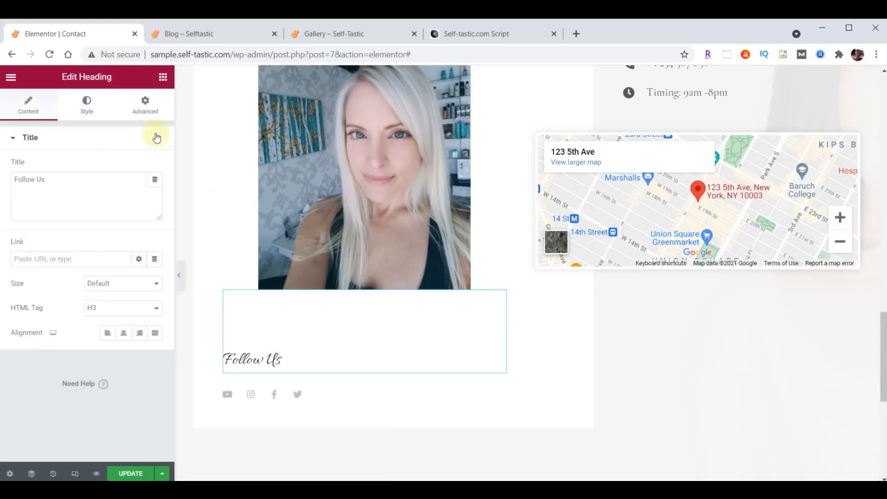
left_click(145, 104)
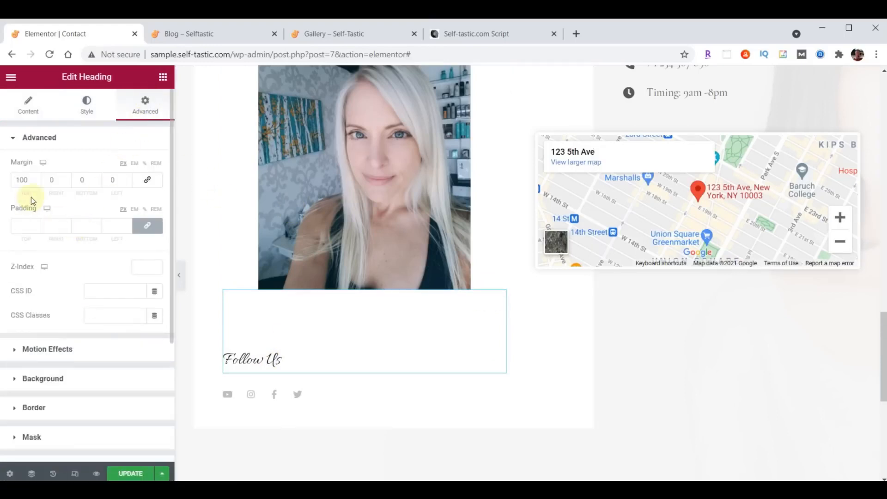
left_click_drag(30, 181, 5, 187)
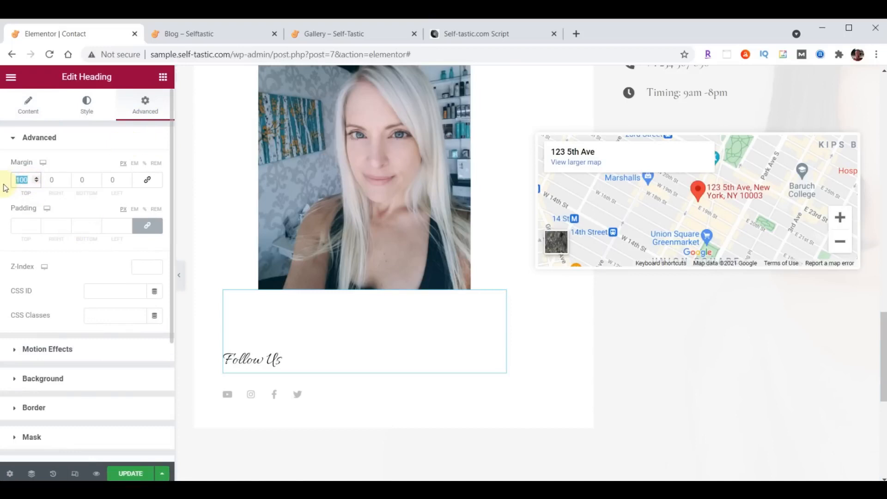
type("70")
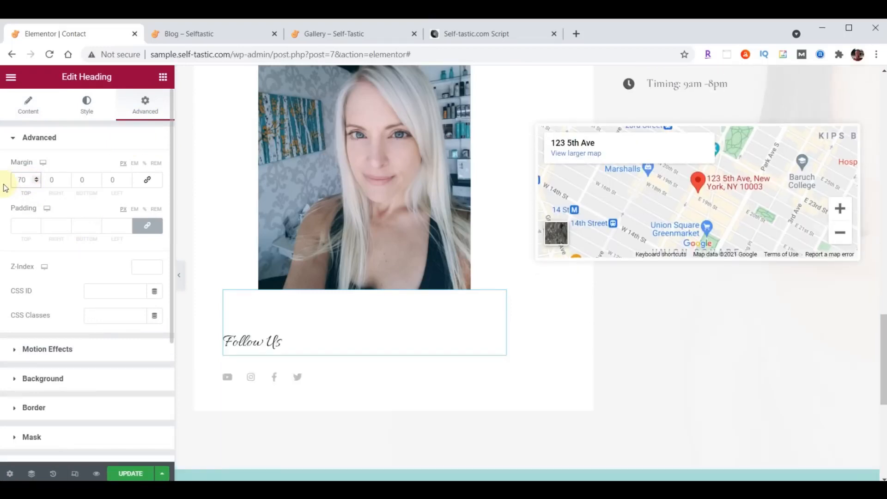
Set the Follow Us heading's typography to Open Sans Condensed at size 30
left_click(87, 104)
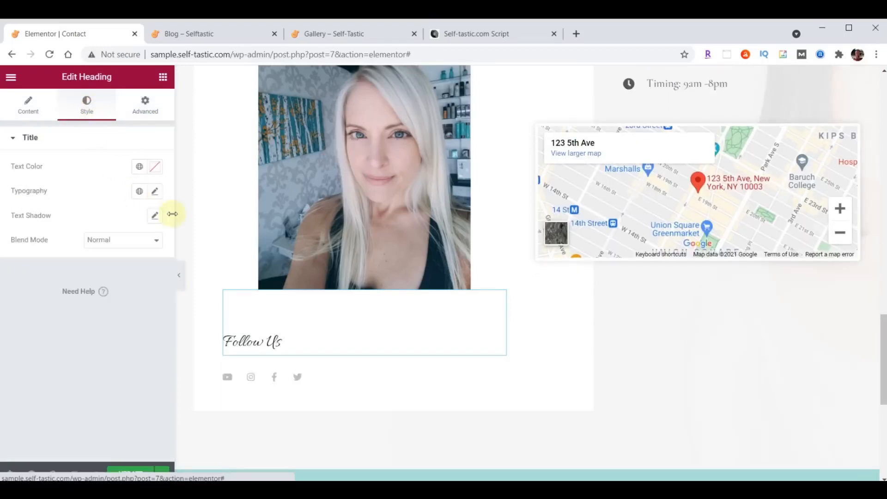
left_click(154, 192)
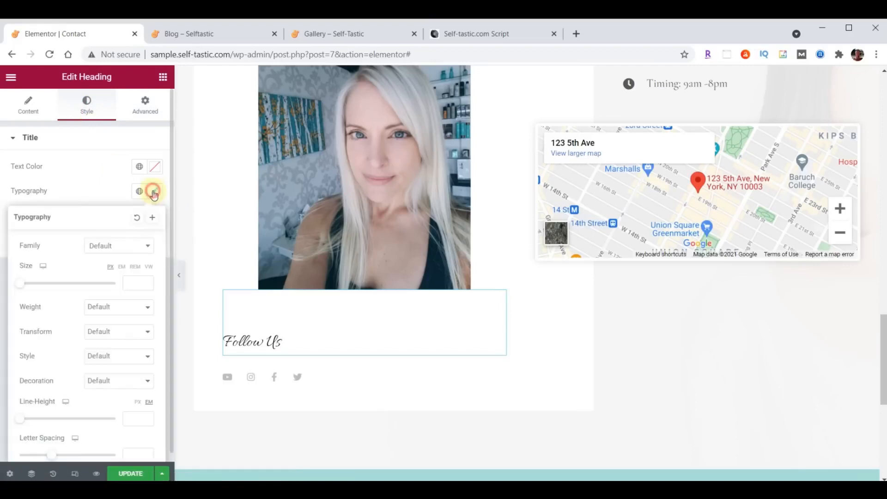
left_click(124, 246)
type("Open")
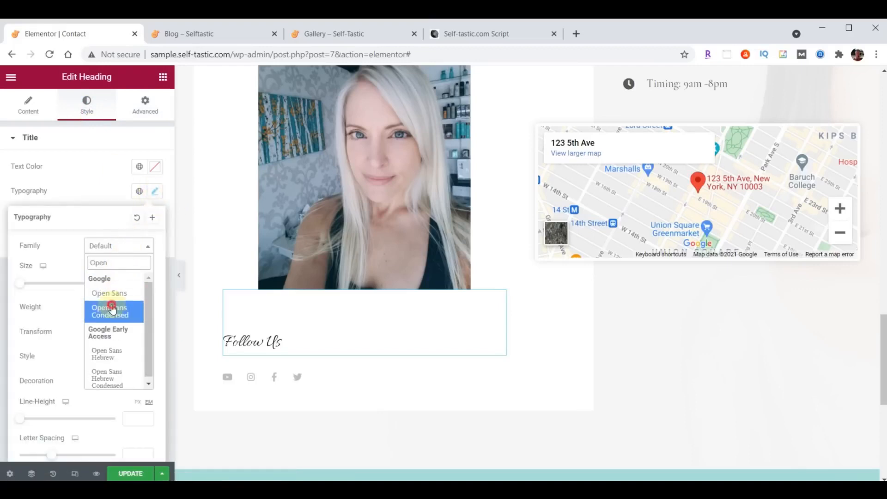
left_click(112, 311)
left_click(130, 284)
type("30")
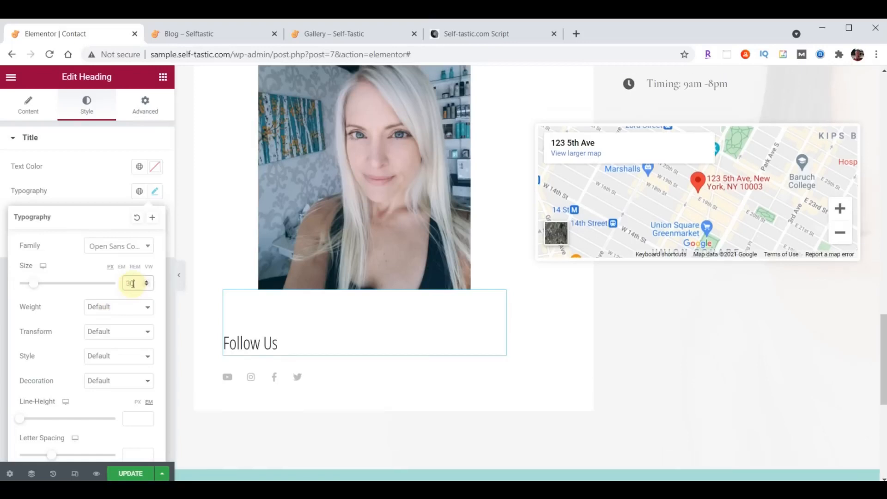
left_click(155, 196)
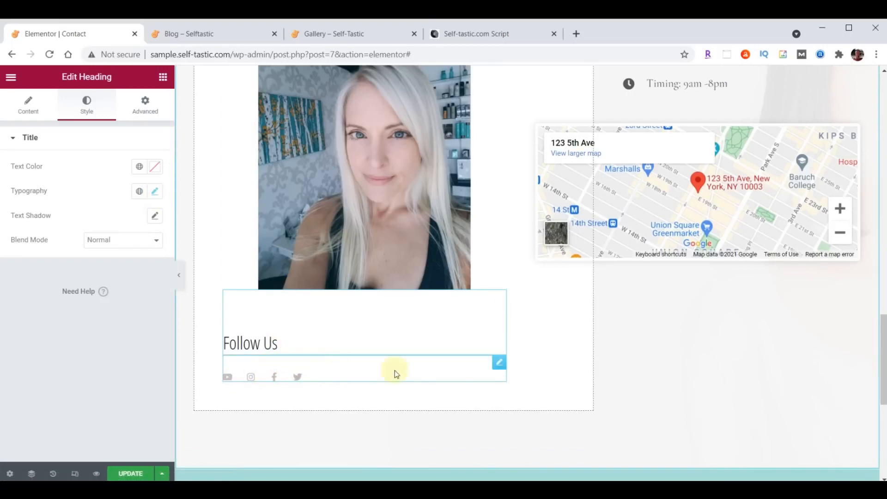
Resize the social icons from 15 to 32 and move Instagram to the end after Twitter
left_click(499, 362)
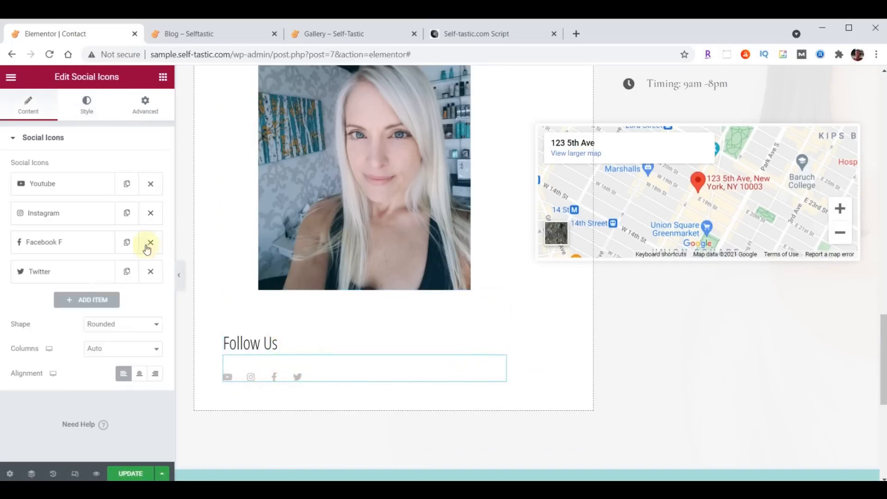
left_click(87, 104)
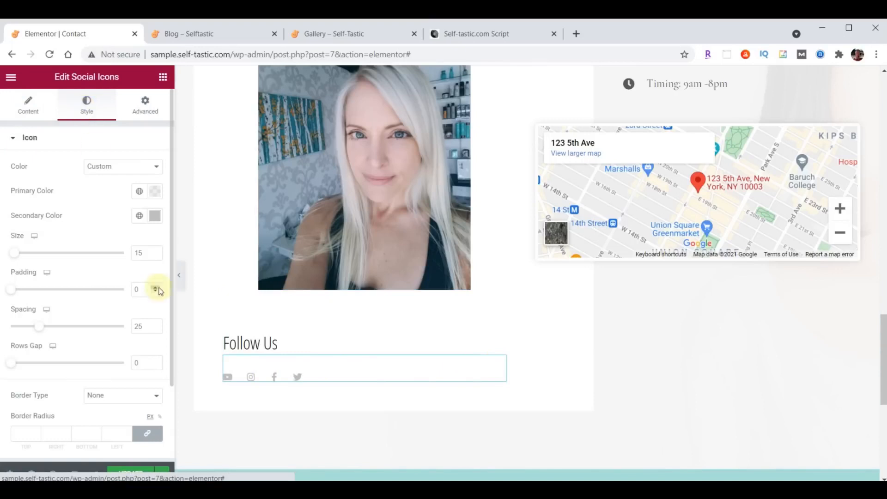
left_click_drag(145, 252, 128, 255)
type("32")
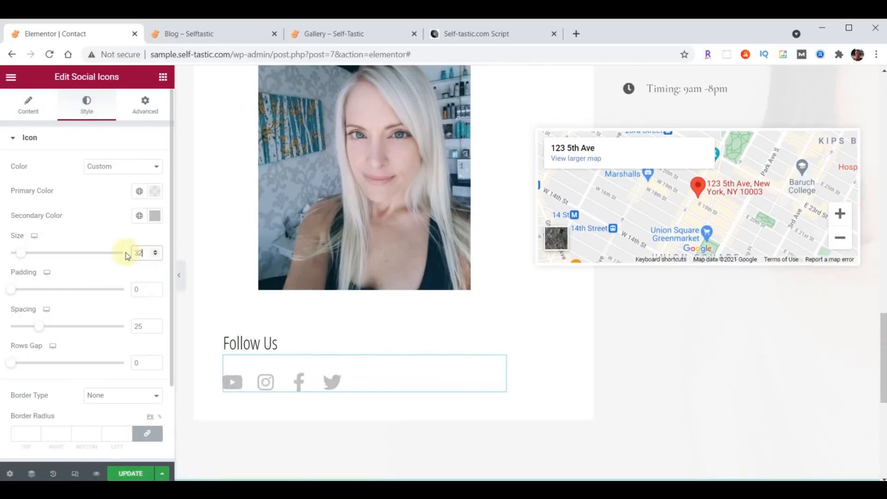
left_click(28, 115)
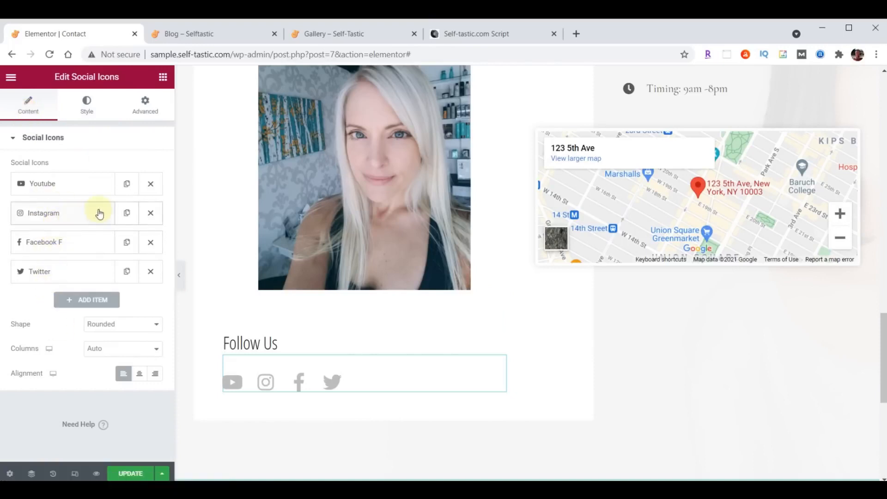
left_click_drag(57, 215, 60, 277)
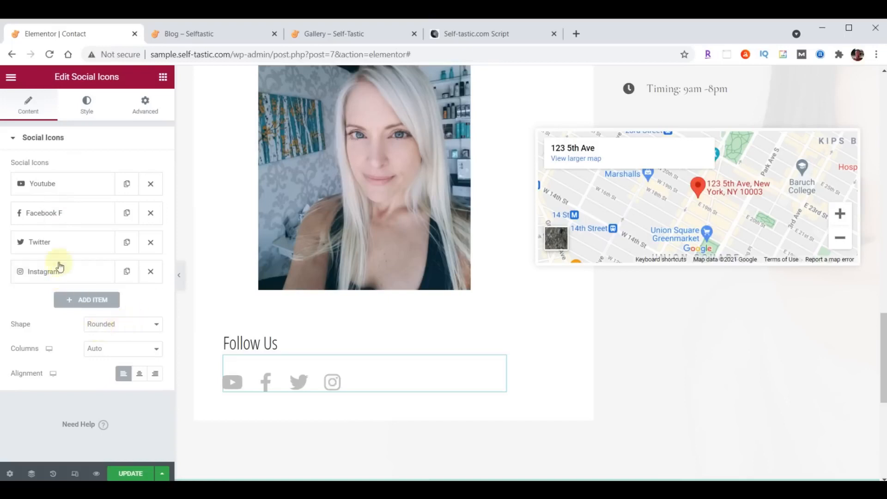
Replace the YouTube social icon with the Medium icon from the Icon Library
left_click(57, 190)
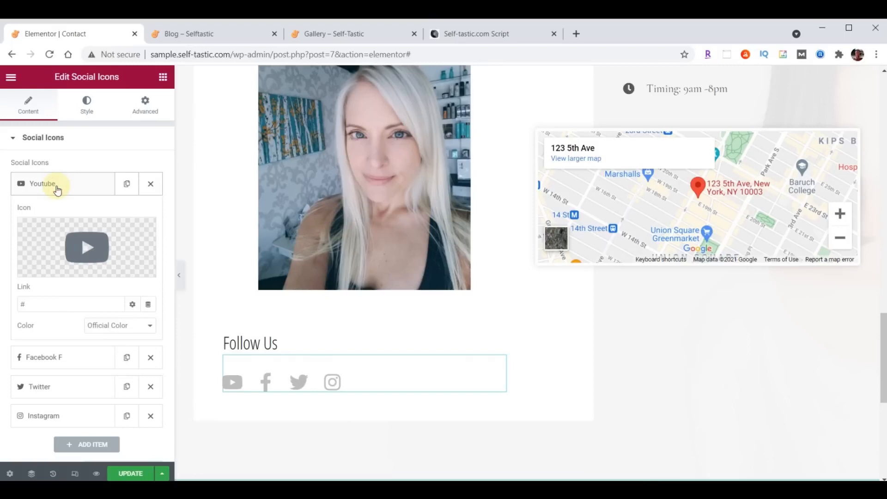
left_click(57, 190)
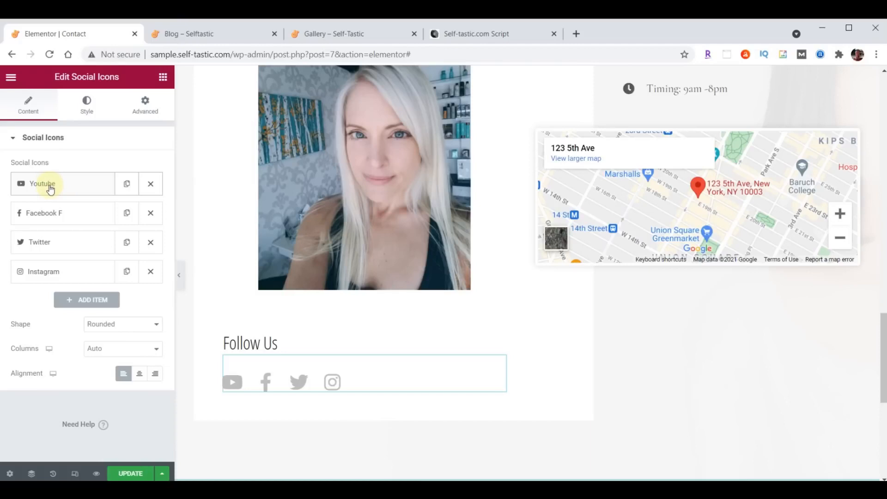
left_click(51, 189)
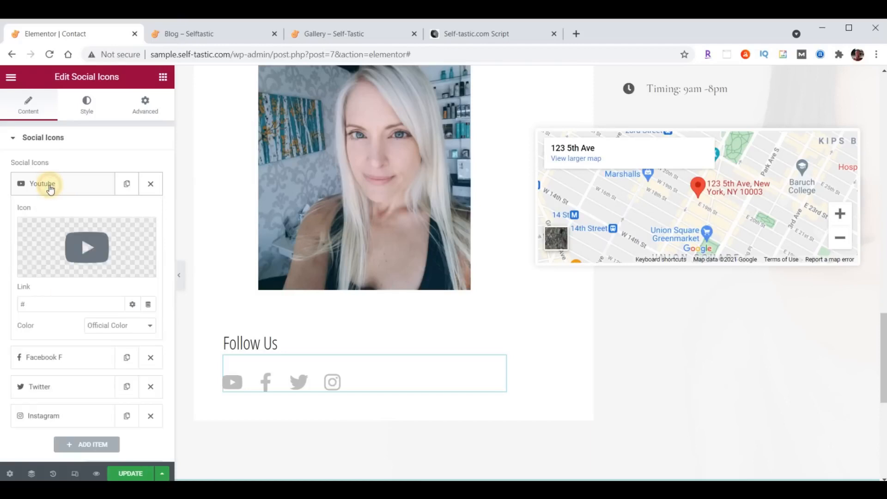
left_click(90, 248)
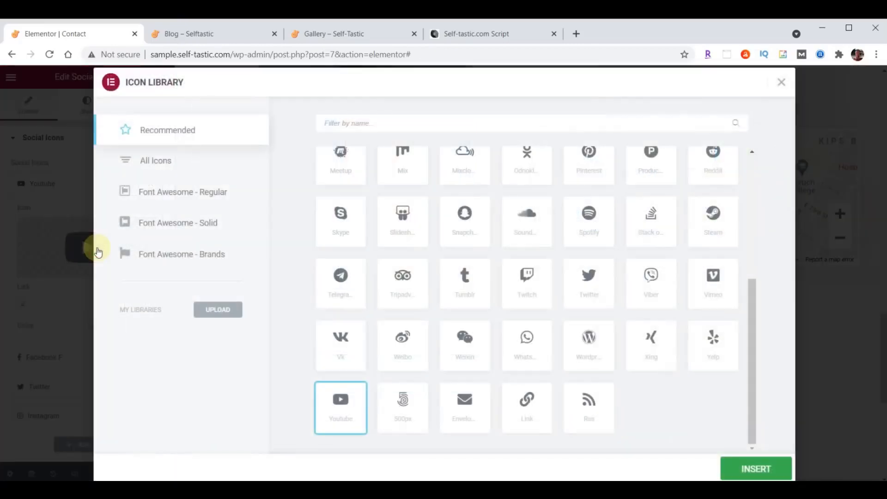
left_click(344, 123)
type("Medium")
left_click(342, 201)
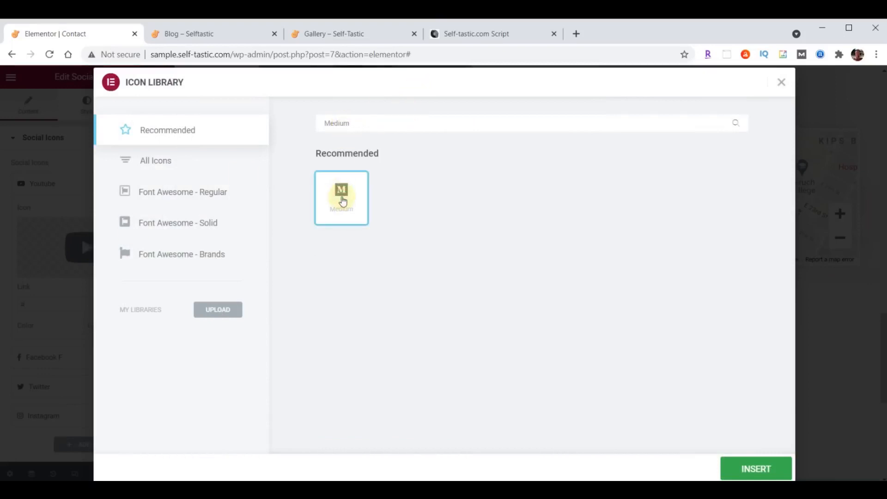
left_click(753, 467)
Link the Medium icon to the Medium profile URL and move it to the end
double_click(37, 302)
key("ctrl+v")
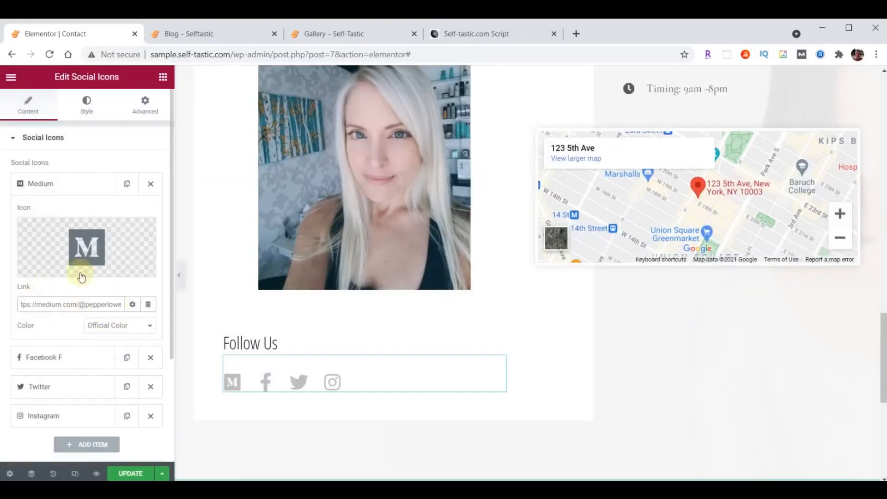
left_click(50, 185)
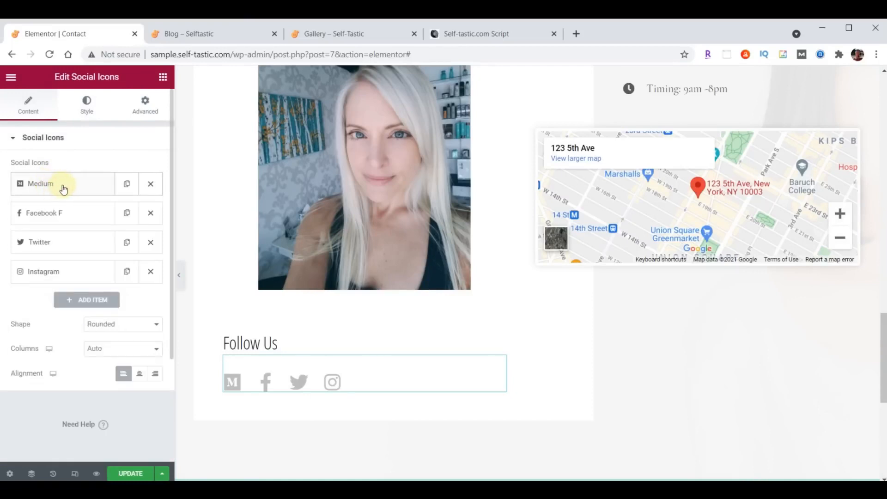
left_click_drag(65, 189, 71, 277)
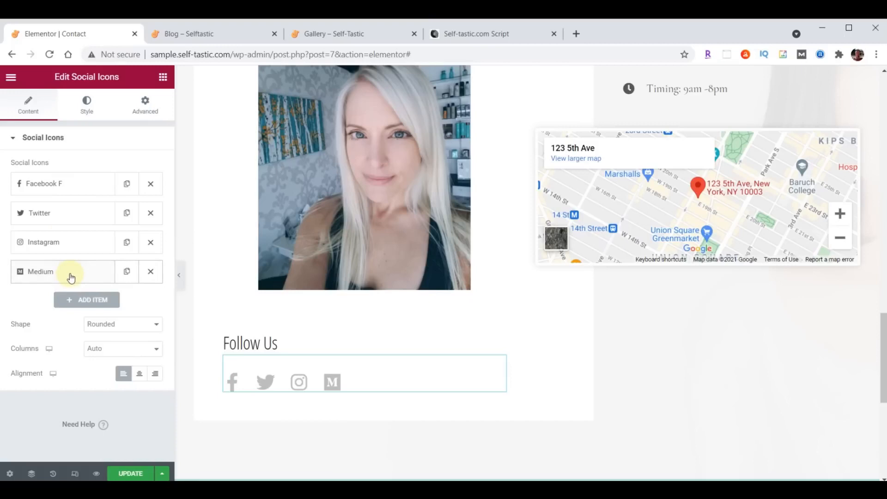
Add the Facebook and Twitter profile links and move Twitter ahead of Facebook
left_click(56, 182)
double_click(63, 301)
key("ctrl+v")
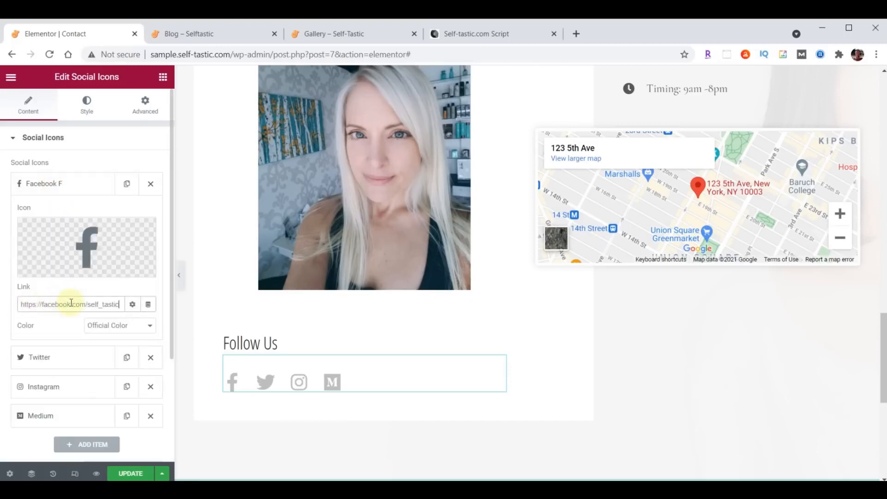
left_click(56, 183)
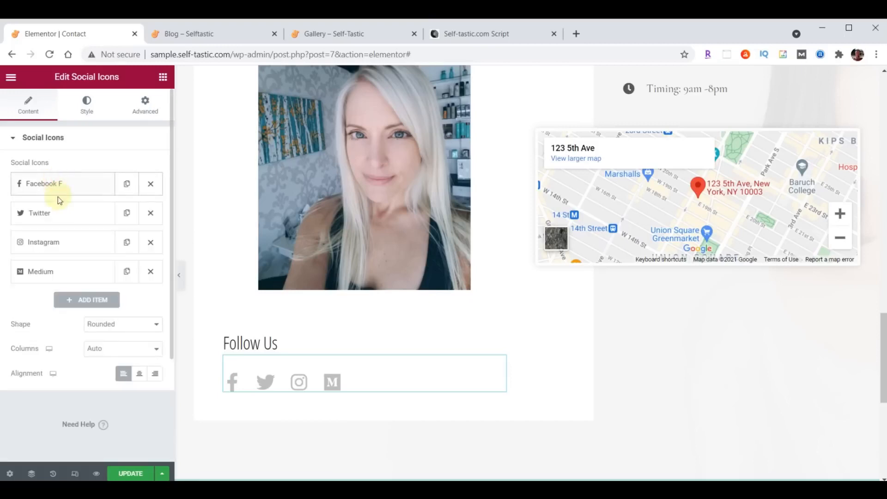
left_click(52, 213)
double_click(53, 333)
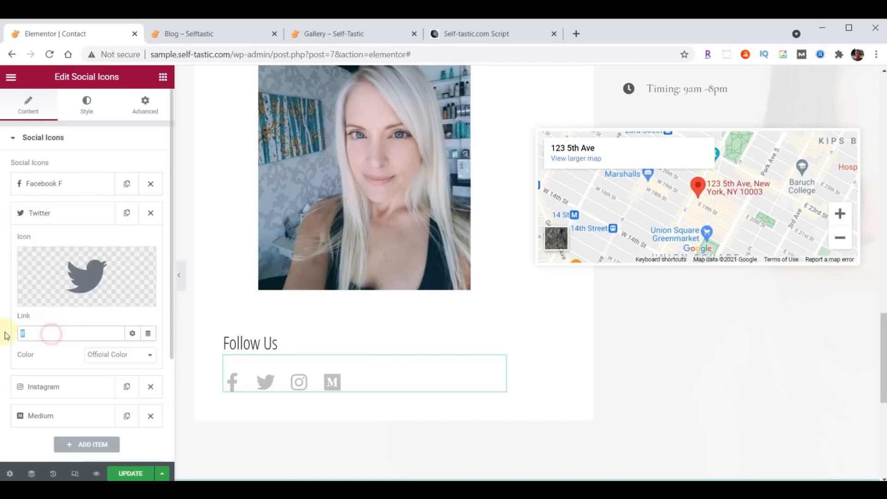
type("https://twitter.com/self_tastic")
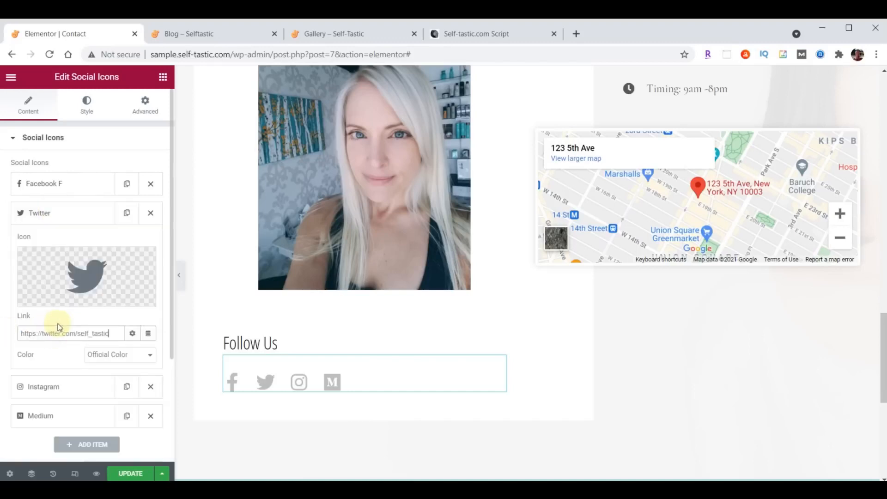
left_click(50, 212)
left_click_drag(50, 212, 53, 185)
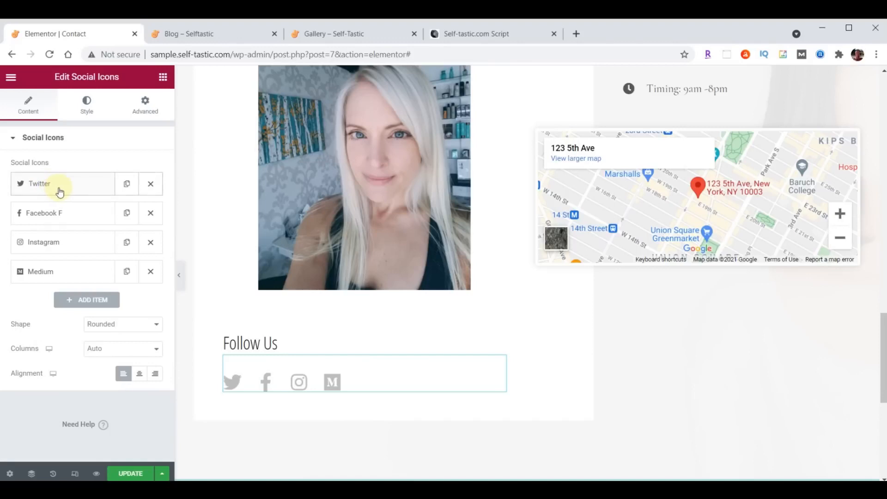
Replace the Instagram icon's placeholder link with the Instagram profile URL
left_click(53, 242)
left_click(51, 359)
key("ctrl+a")
type("https://instagram.com/self_tastic")
left_click(42, 242)
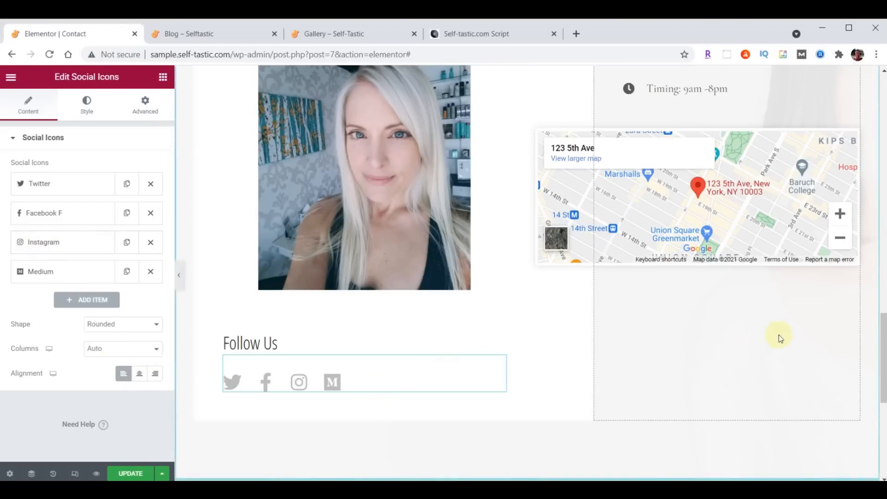
scroll(787, 342, "up", 6)
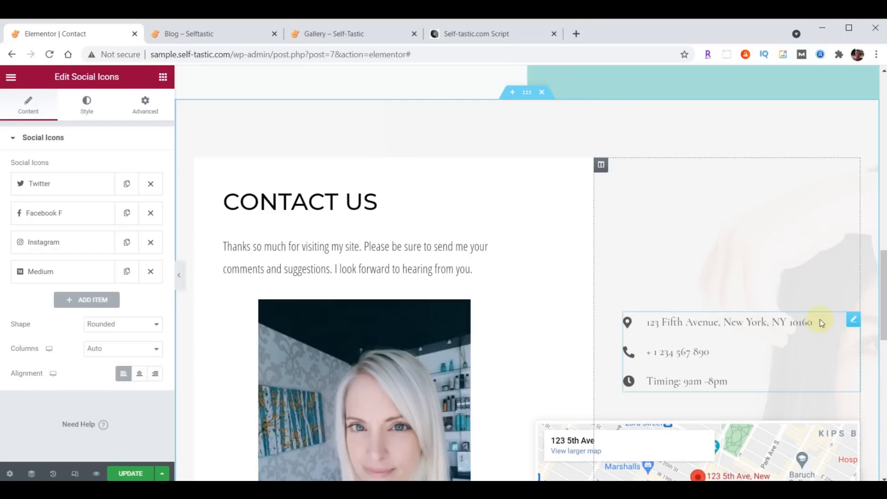
Replace the list's 123 Fifth Avenue address item with the Tallahassee address
left_click(854, 321)
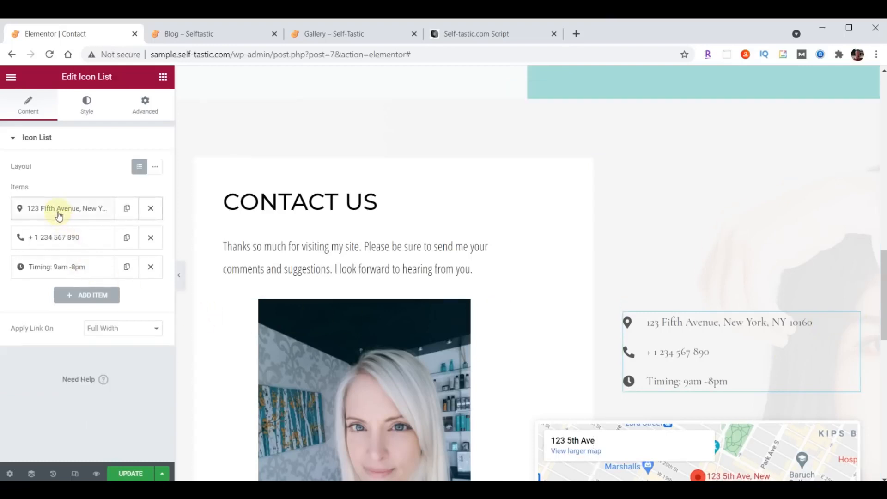
left_click(73, 211)
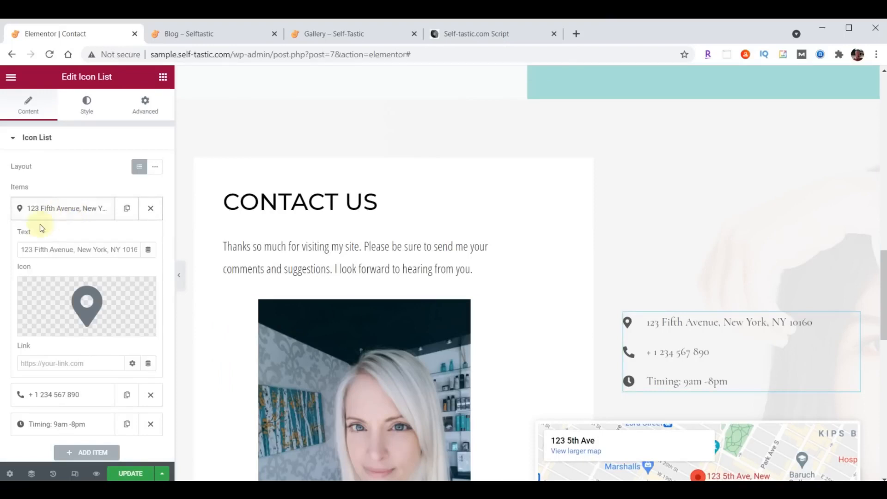
left_click_drag(21, 249, 178, 250)
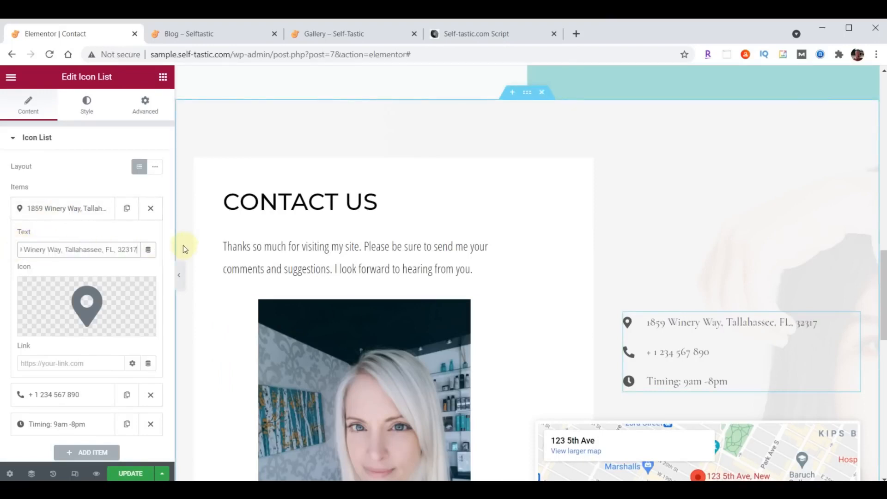
left_click(52, 208)
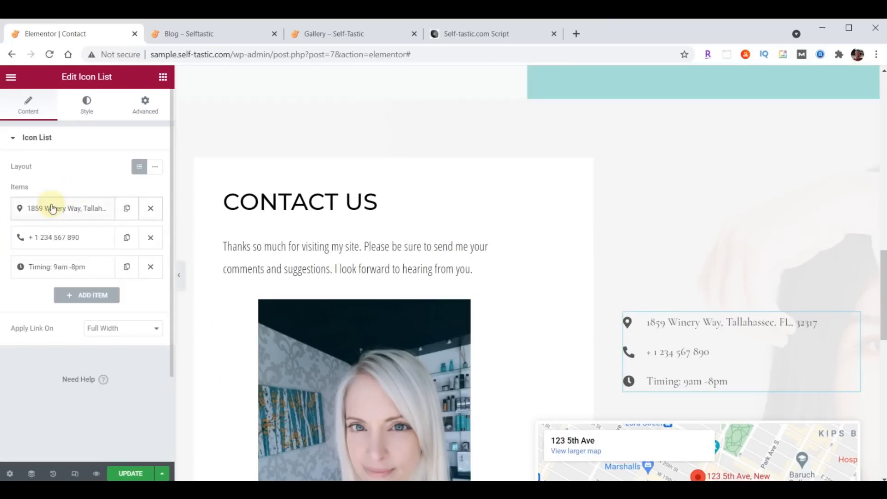
Update the phone item with the new number and the hours to 'Hours 9am-5pm, Mon-Fri'
left_click(54, 237)
left_click(93, 277)
key("ctrl+a")
key("ctrl+v")
left_click(72, 243)
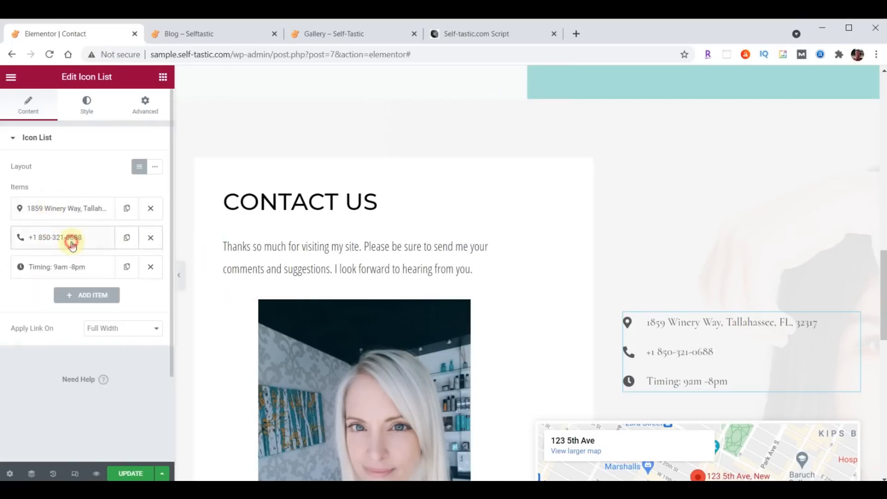
left_click(58, 267)
left_click(93, 303)
key("ctrl+a")
type("Hours 9am-5pm, Mon-Fri")
left_click(71, 271)
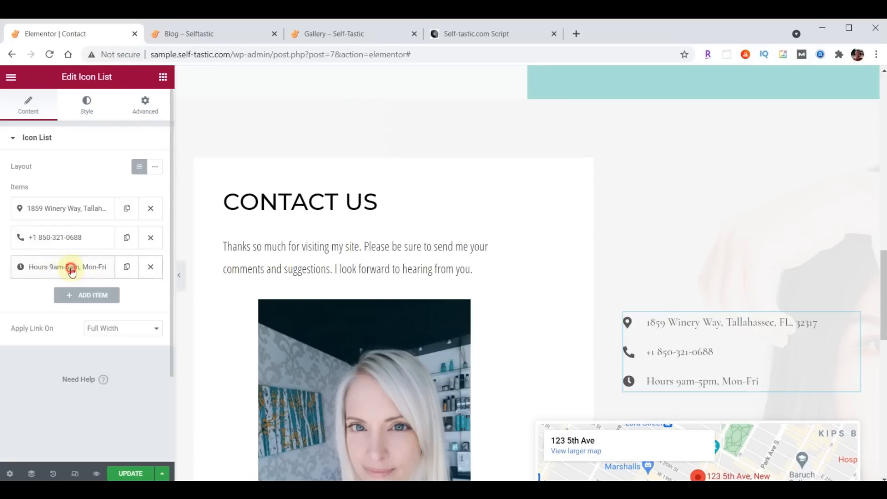
left_click_drag(61, 236, 65, 200)
left_click_drag(60, 234, 89, 206)
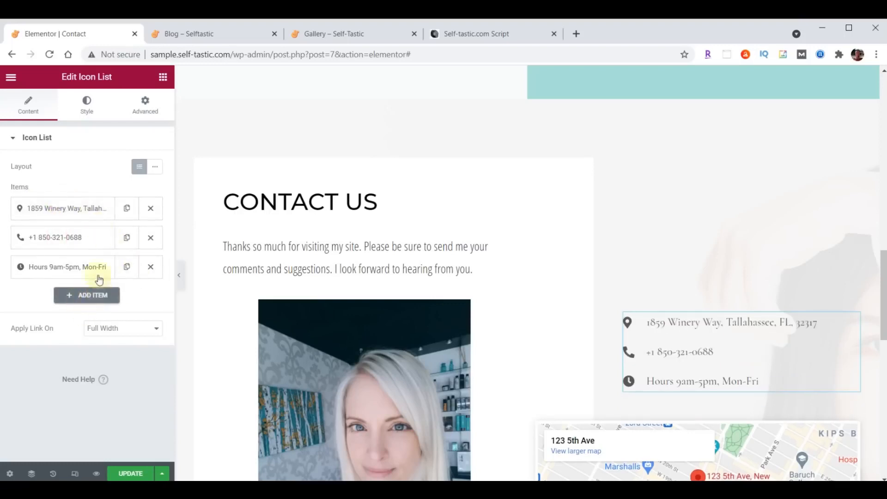
Set the icon list text colour to #222222
left_click(87, 104)
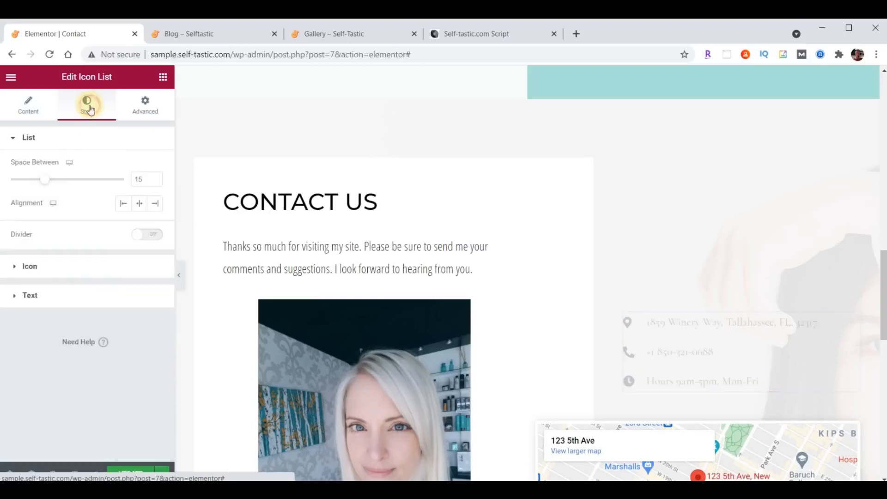
left_click(30, 295)
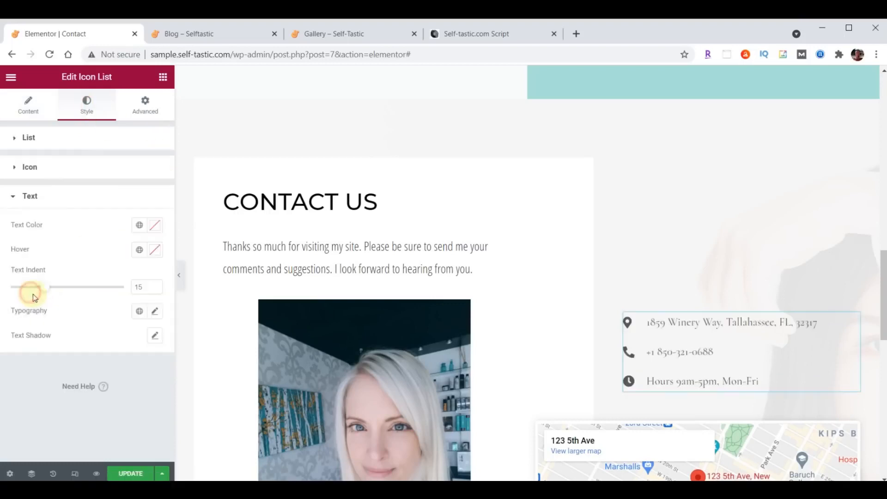
left_click(157, 227)
type("#222222")
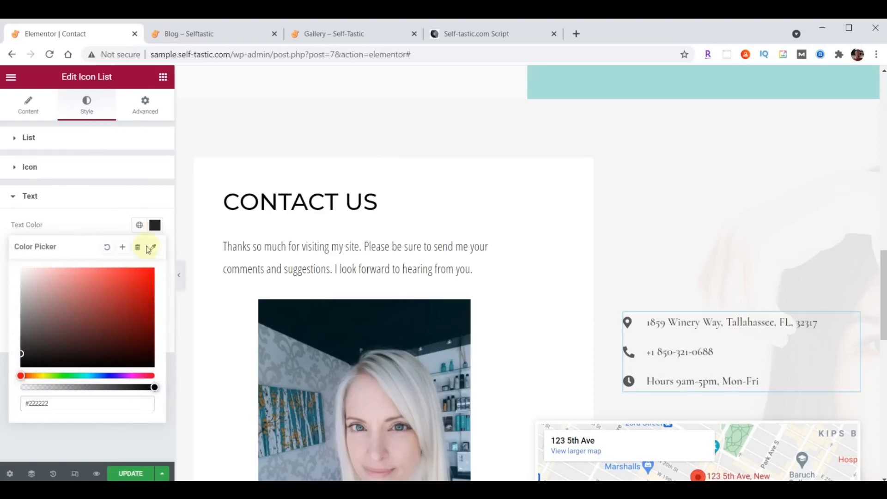
left_click(157, 228)
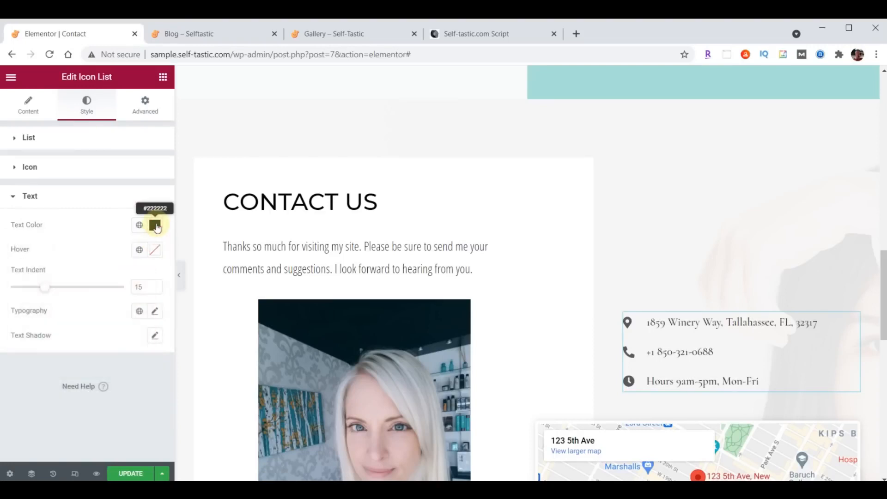
Set the list text typography to Open Sans Condensed, size 21, weight 400
left_click(155, 312)
left_click(113, 370)
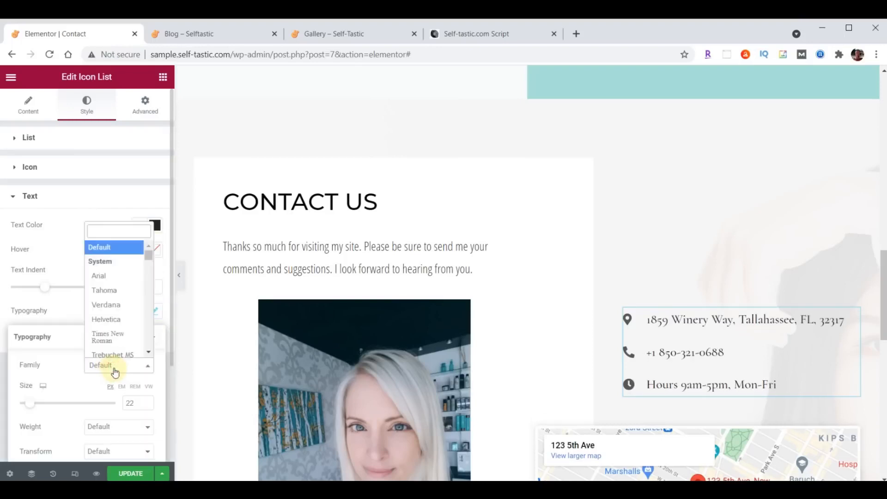
type("Open")
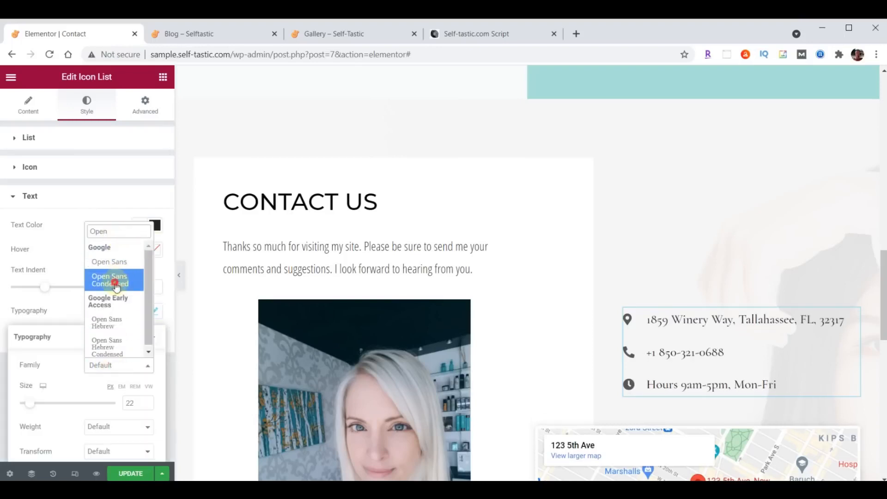
left_click(114, 281)
left_click(131, 404)
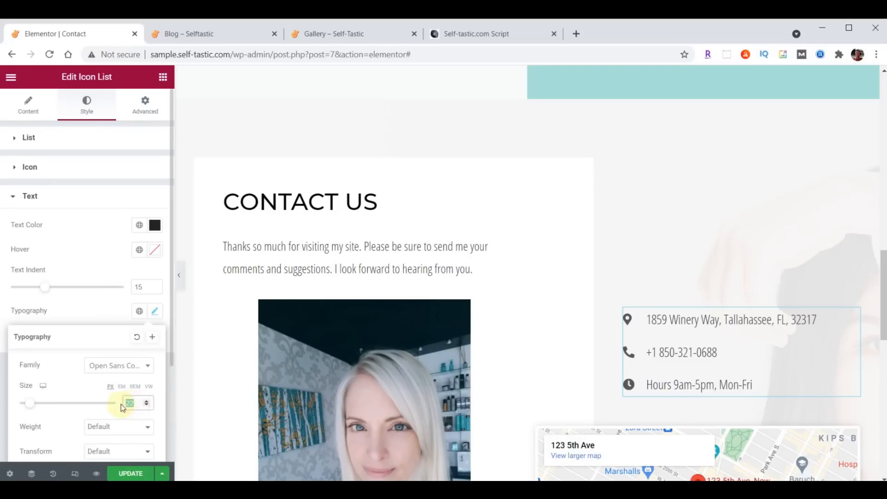
type("21")
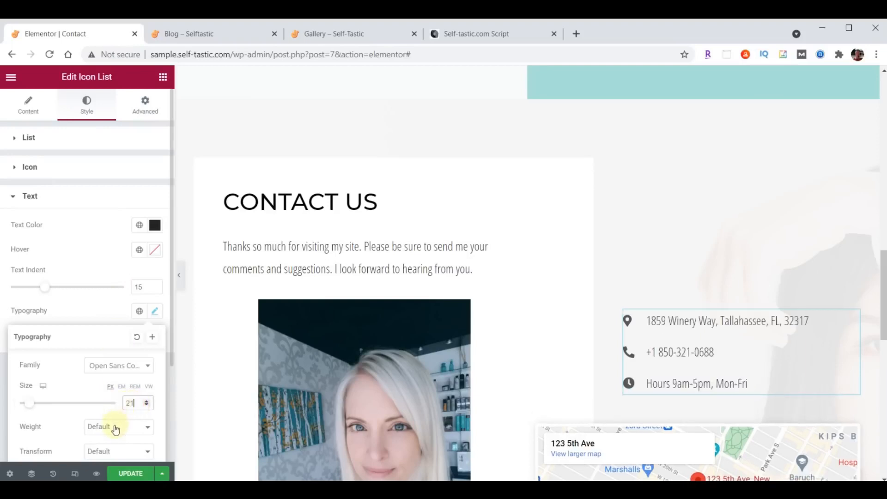
left_click(116, 427)
left_click(113, 342)
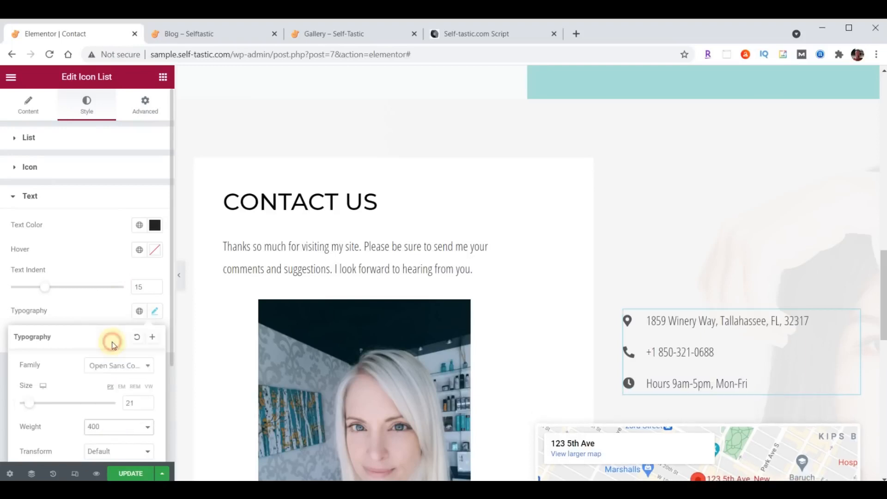
scroll(748, 236, "down", 4)
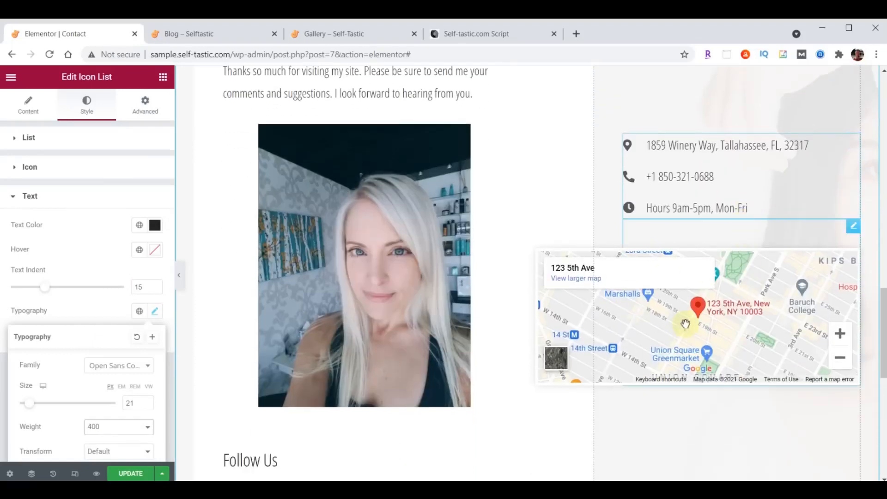
Change the Google Maps widget's location to the Tallahassee address
left_click(854, 229)
left_click(28, 288)
left_click_drag(16, 288, 157, 282)
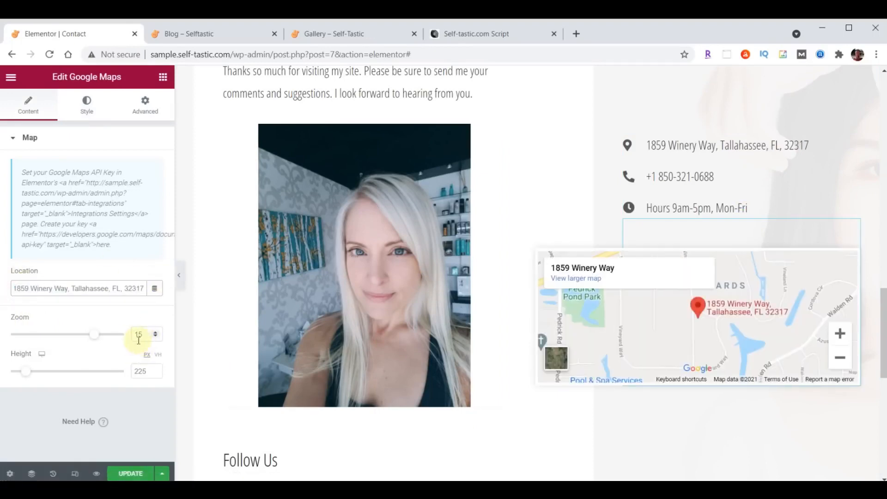
Set the map height to 500, update the page, and view the live Blog tab
scroll(653, 295, "down", 3)
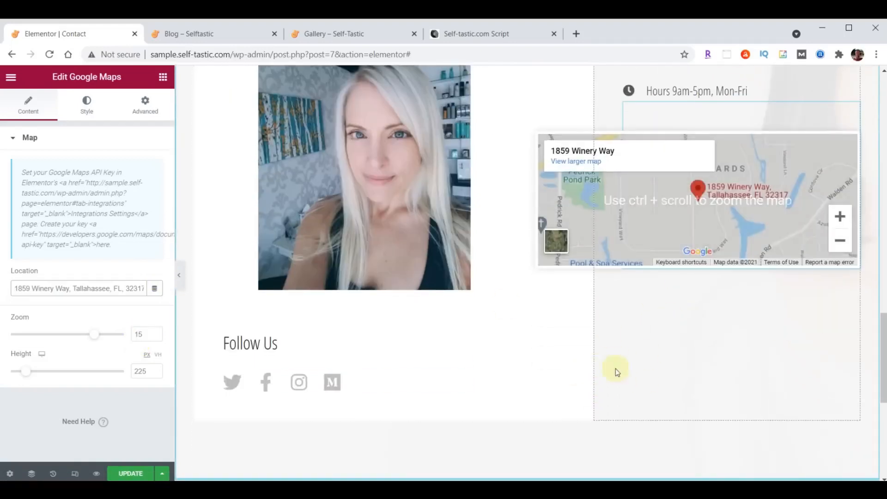
double_click(145, 372)
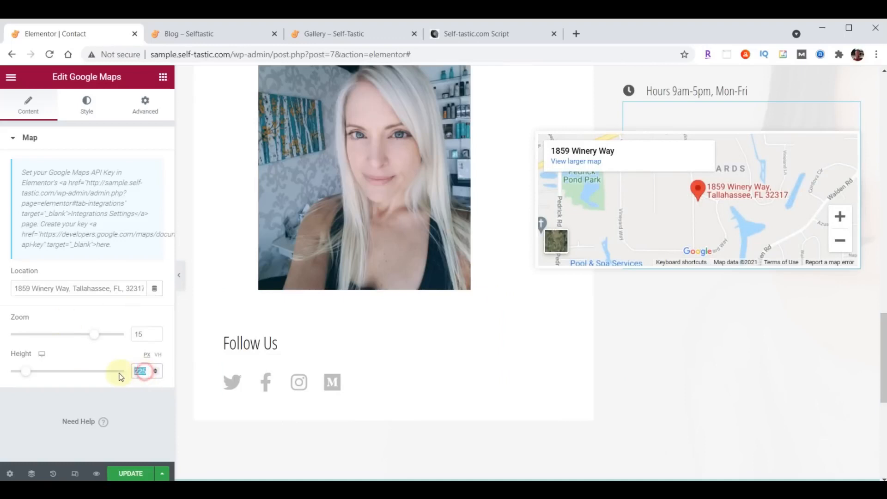
type("500")
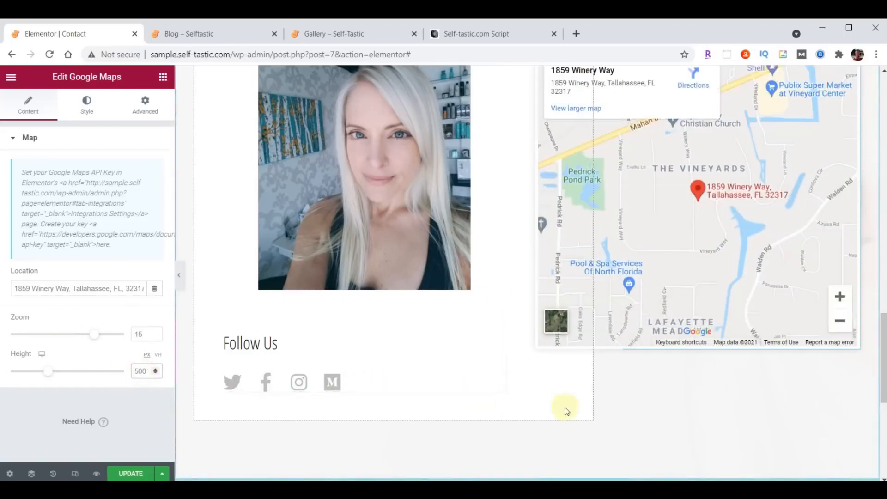
scroll(573, 410, "up", 3)
scroll(541, 404, "down", 4)
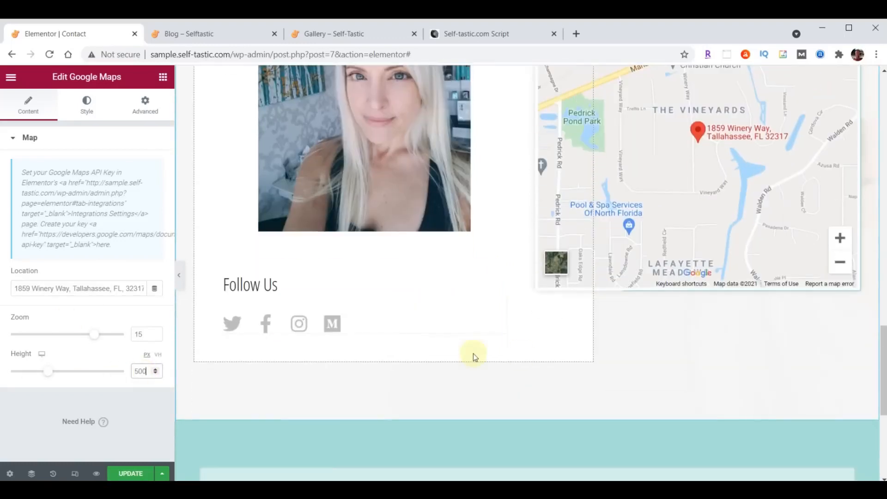
left_click(122, 474)
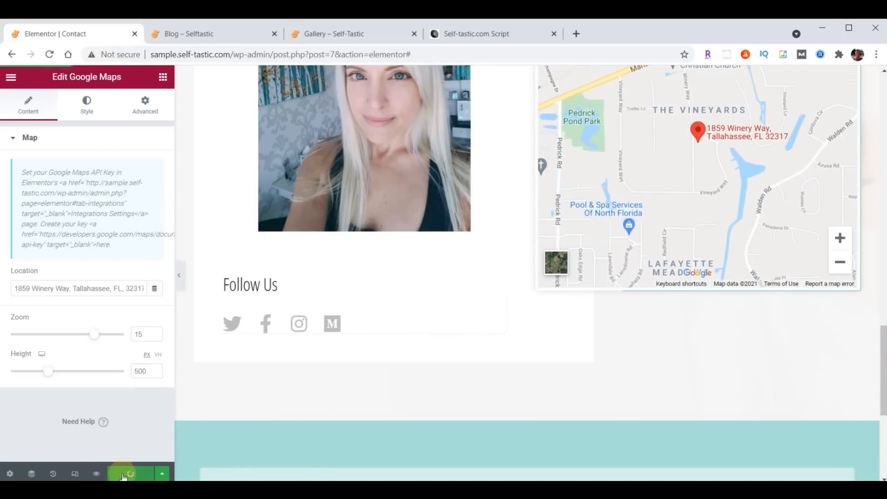
left_click(207, 36)
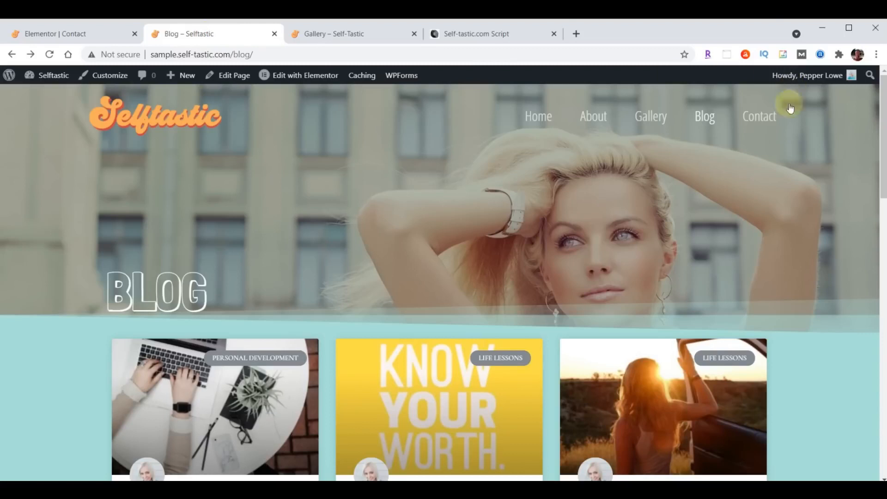
Open the live Contact page and scroll through the GET IN TOUCH form and Tallahassee map
left_click(759, 118)
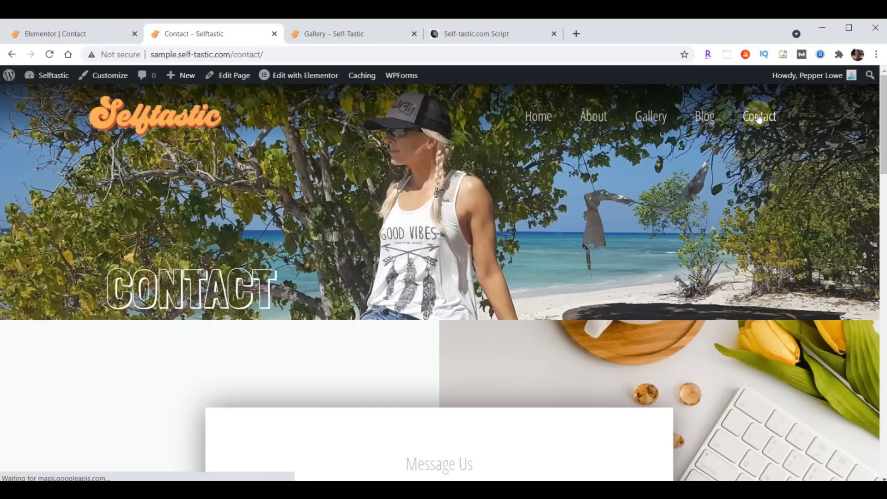
scroll(690, 212, "down", 15)
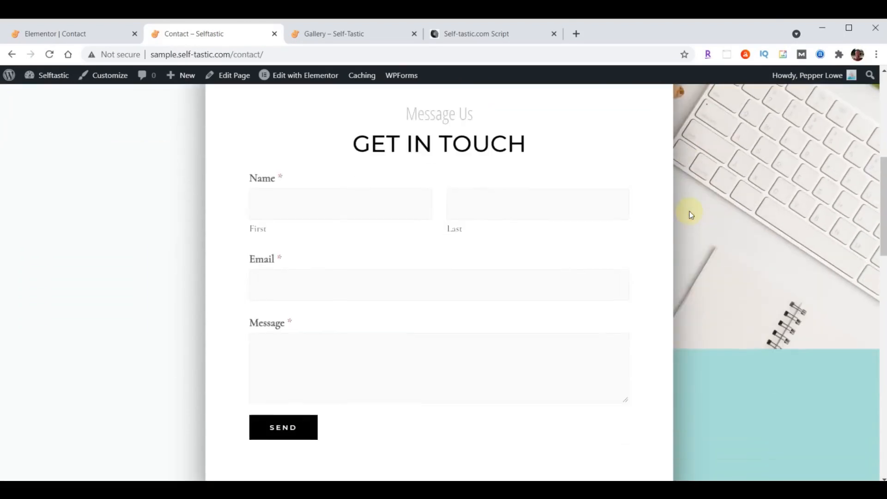
scroll(689, 212, "down", 11)
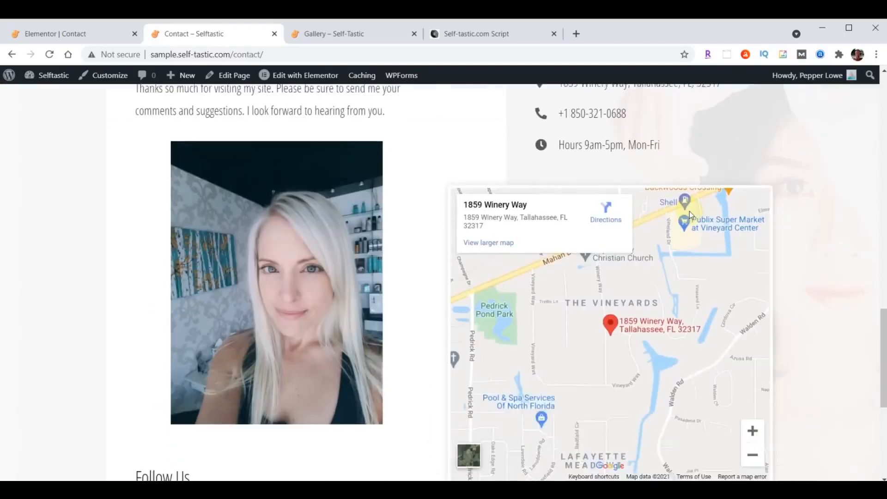
scroll(660, 323, "down", 1)
scroll(661, 328, "up", 12)
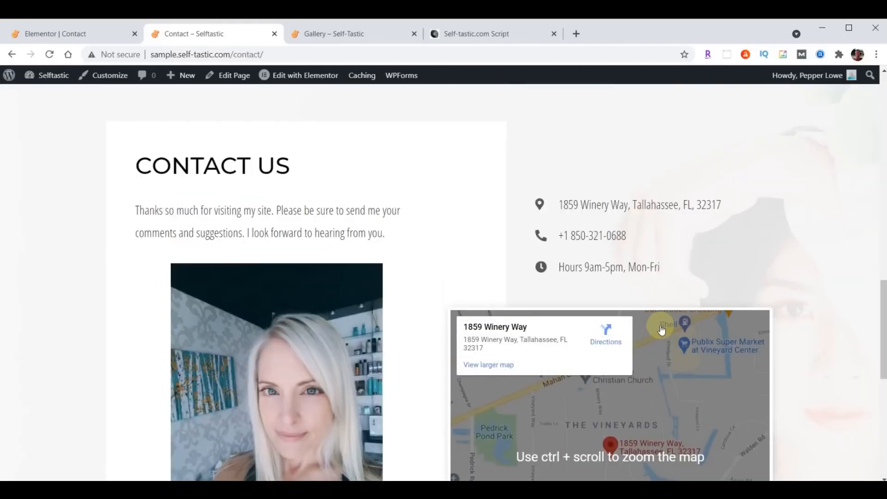
scroll(656, 326, "up", 5)
scroll(657, 326, "up", 7)
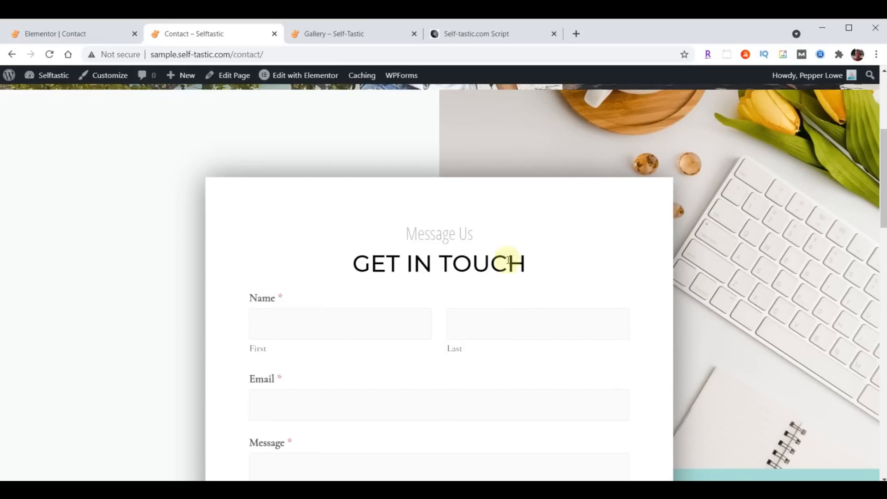
left_click(54, 34)
Exit Elementor to the dashboard and go to the WPForms forms overview
left_click(11, 76)
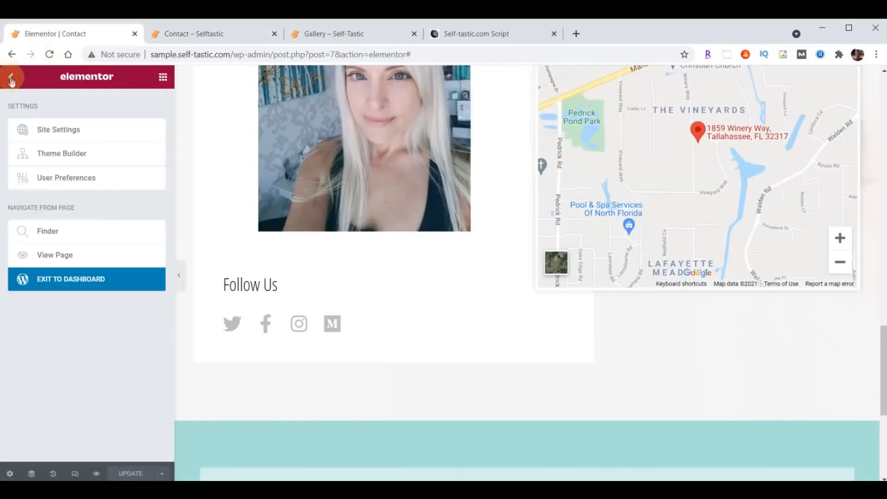
left_click(72, 283)
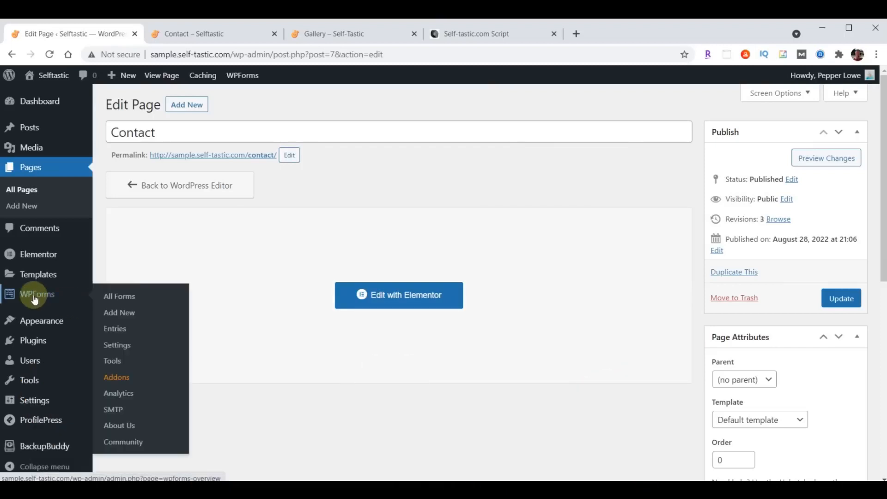
left_click(34, 299)
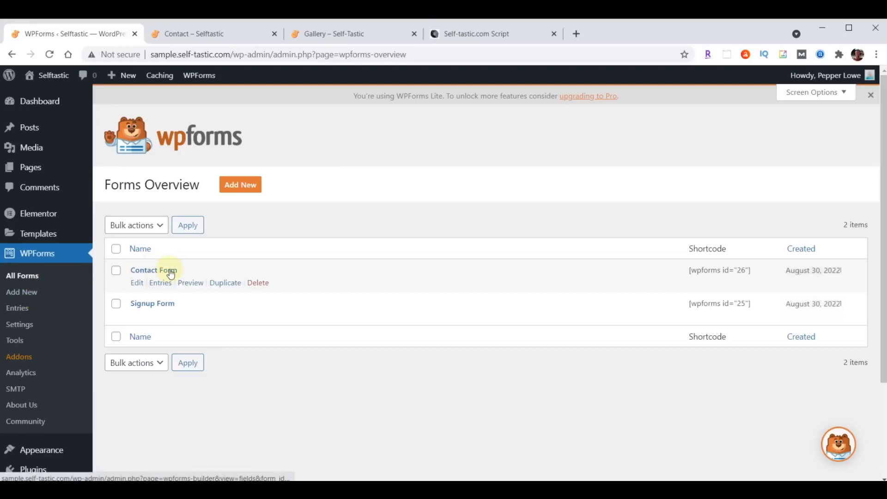
In Contact Form, add a Single Line Text field labelled Subject between Name and Email, sized Large
left_click(155, 271)
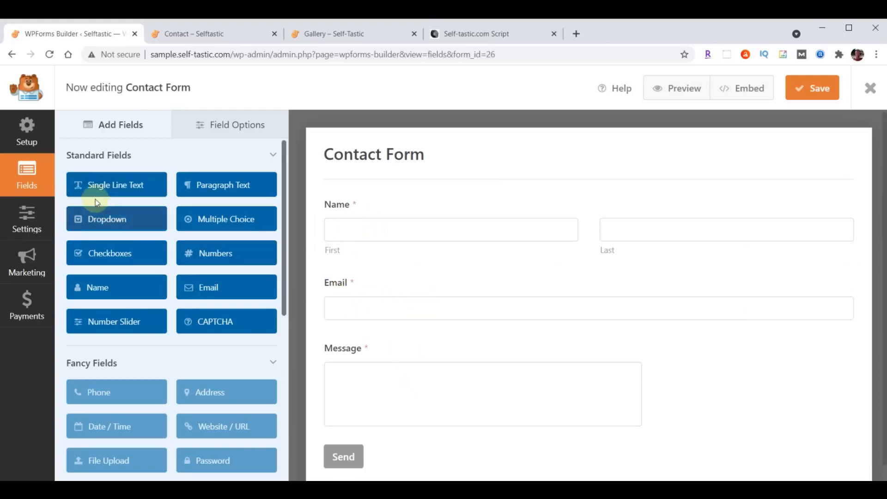
left_click_drag(100, 187, 355, 276)
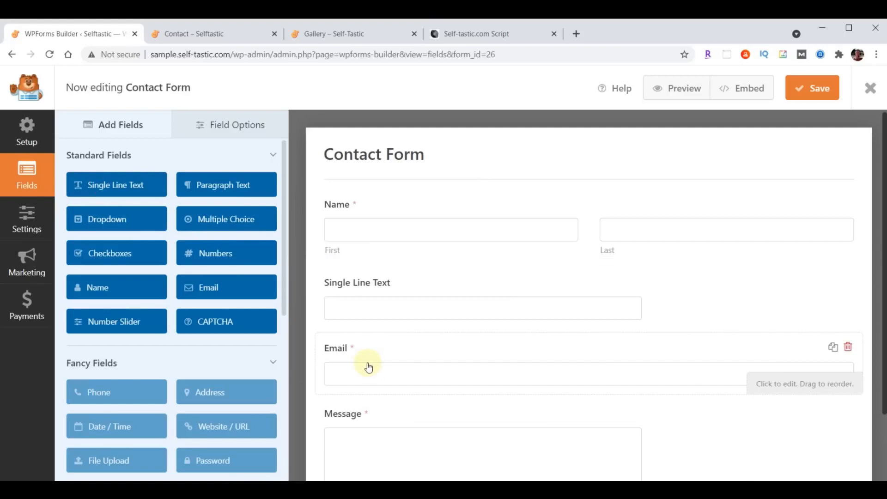
left_click(229, 125)
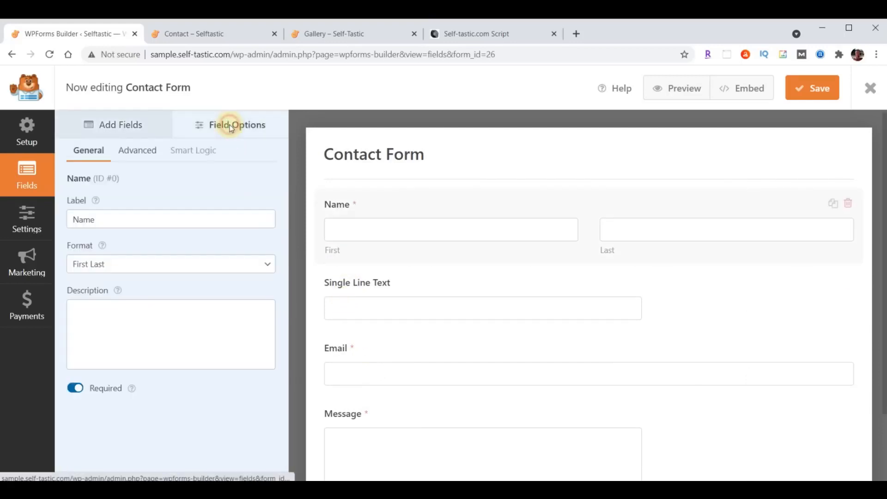
left_click(370, 285)
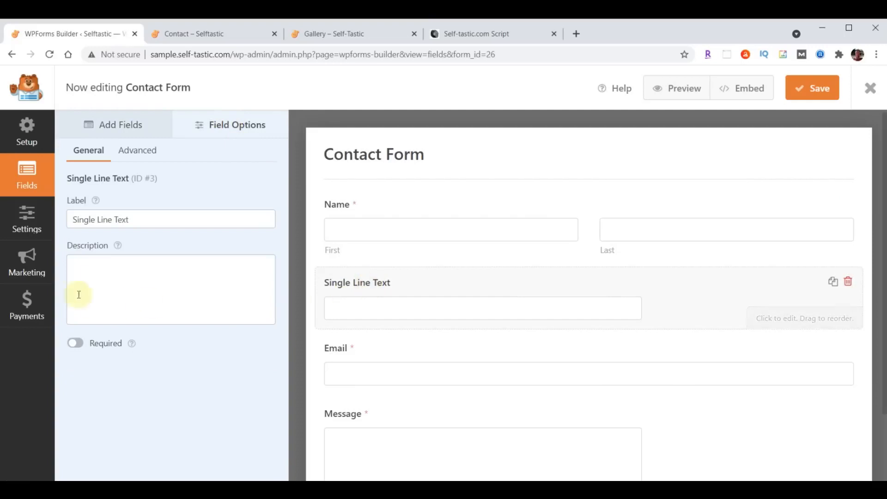
triple_click(73, 227)
type("Subject")
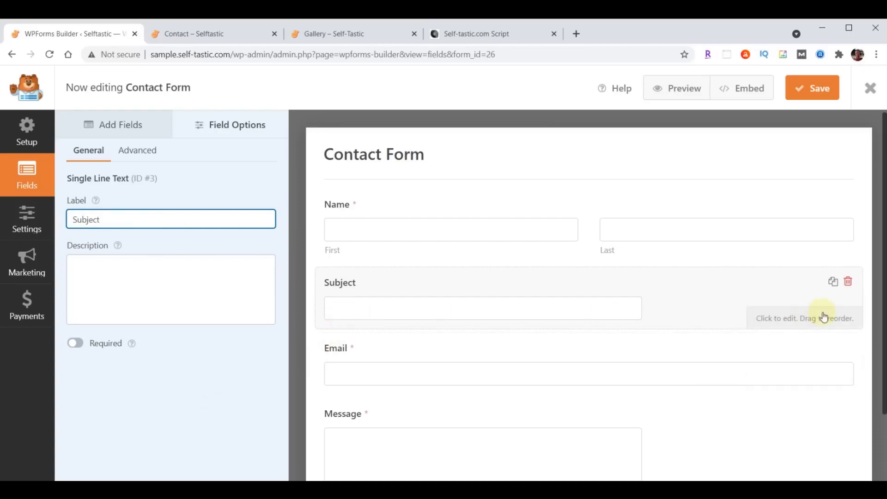
left_click(136, 151)
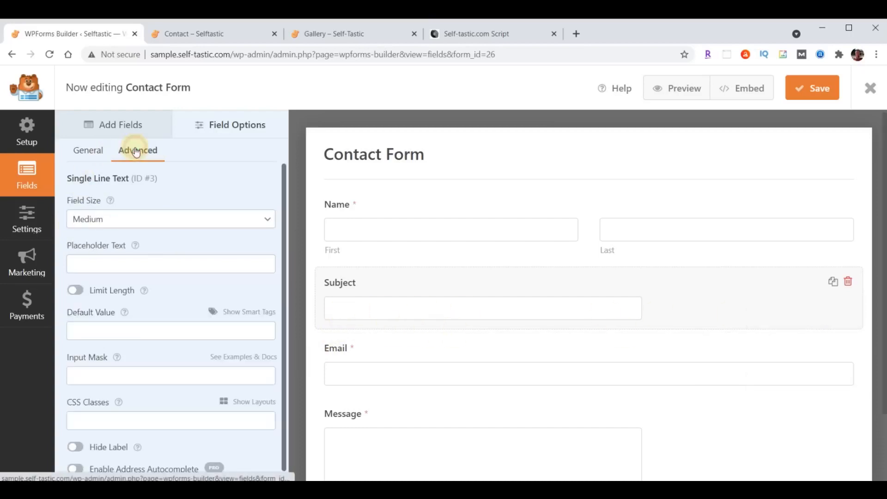
left_click(130, 218)
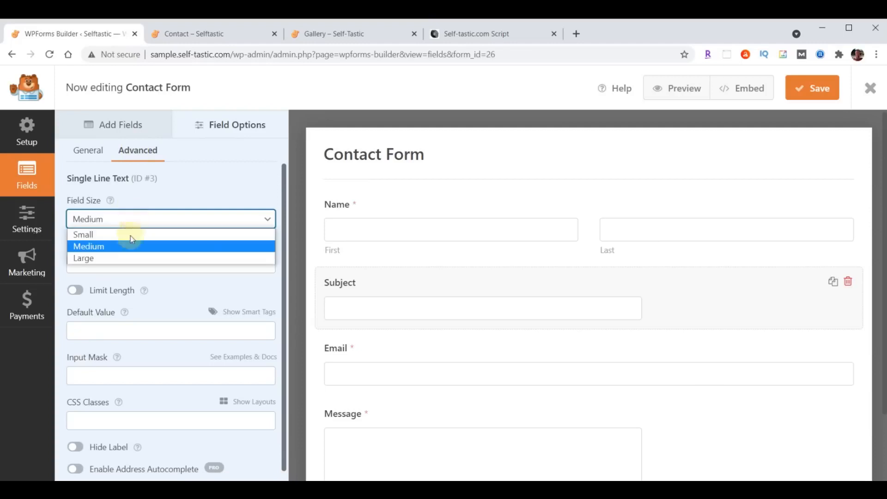
left_click(127, 261)
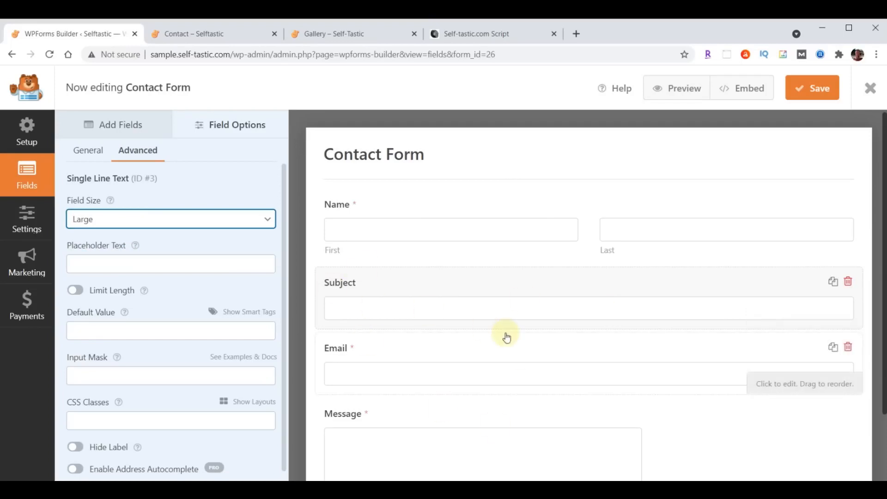
left_click(109, 129)
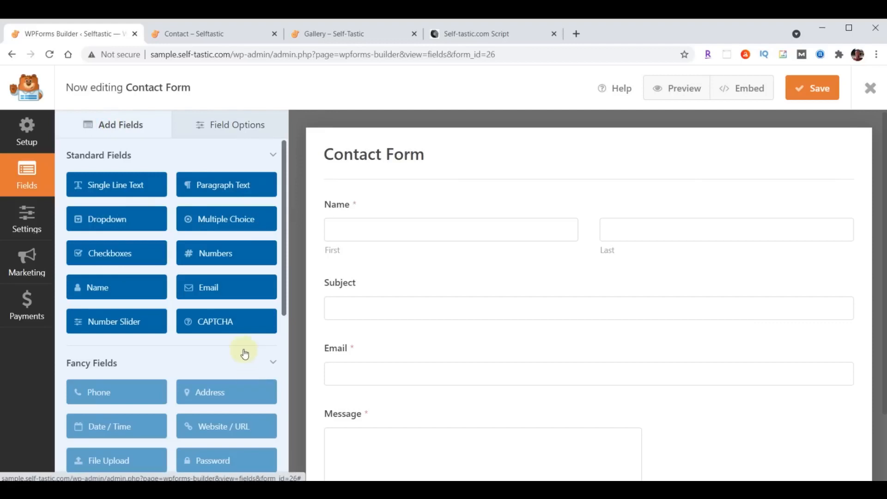
With the Phone field PRO-only, add a Single Line Text field labelled Phone below Subject
scroll(244, 354, "down", 1)
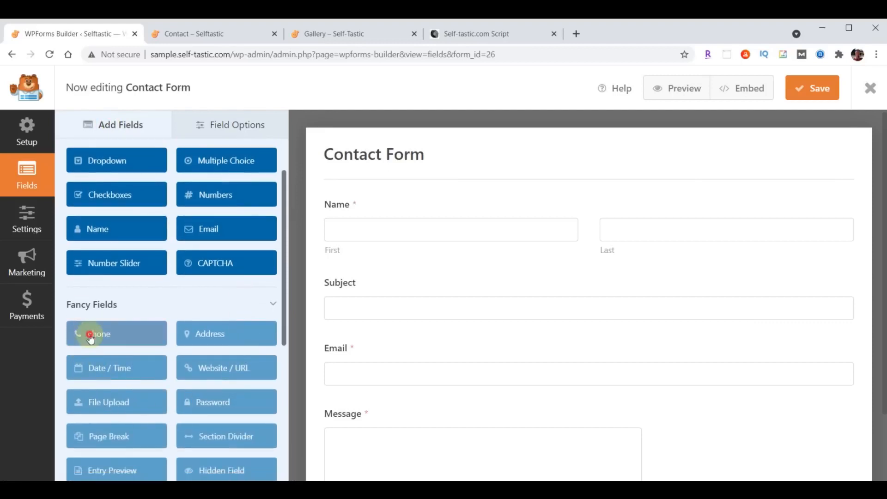
left_click(91, 336)
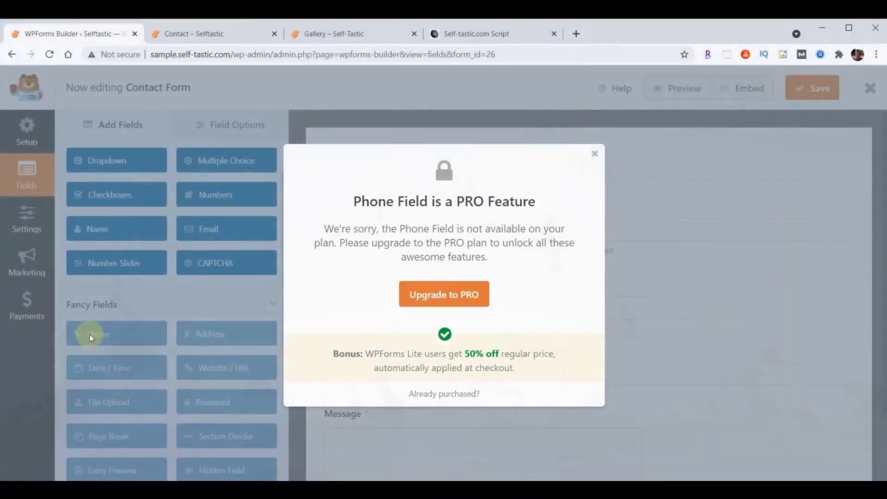
left_click(594, 155)
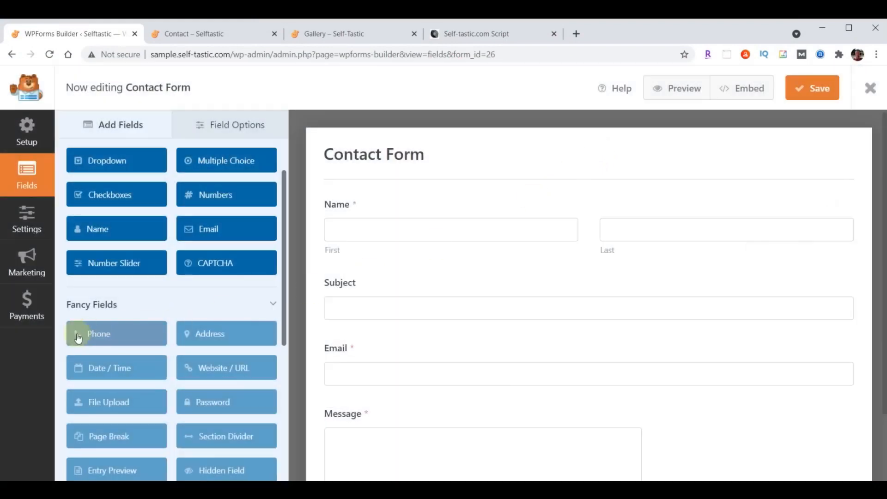
scroll(129, 296, "up", 2)
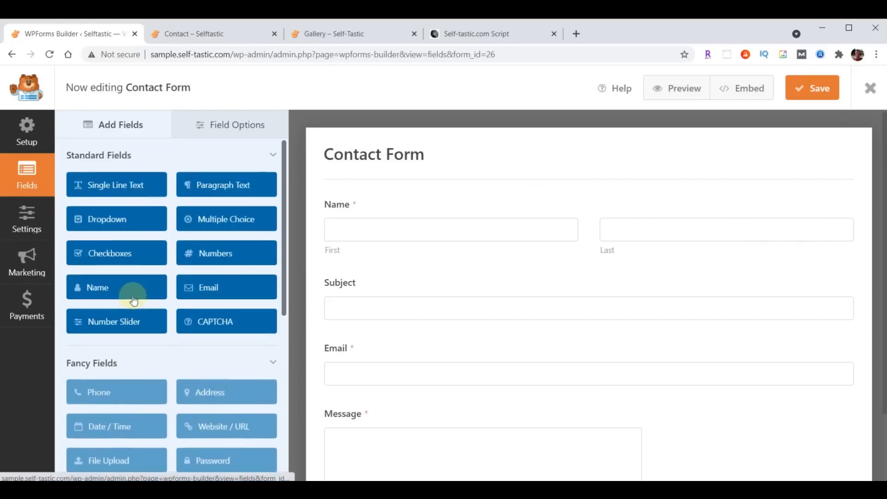
left_click_drag(116, 190, 376, 342)
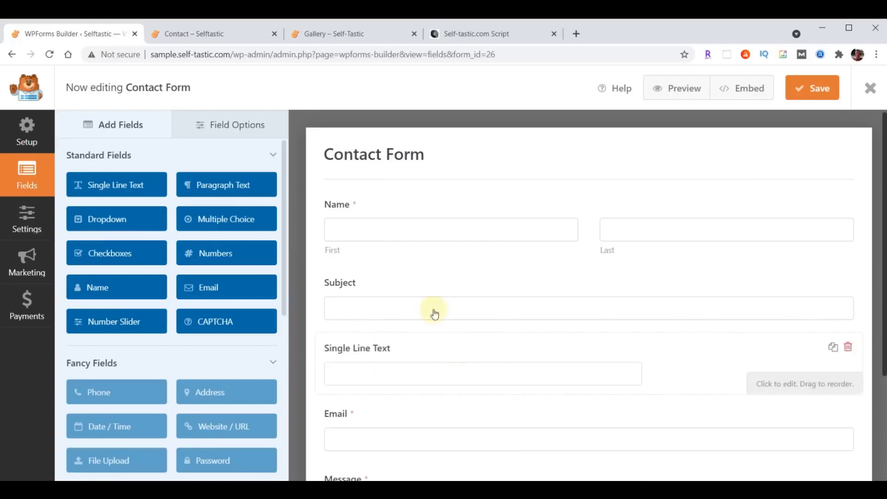
left_click(247, 125)
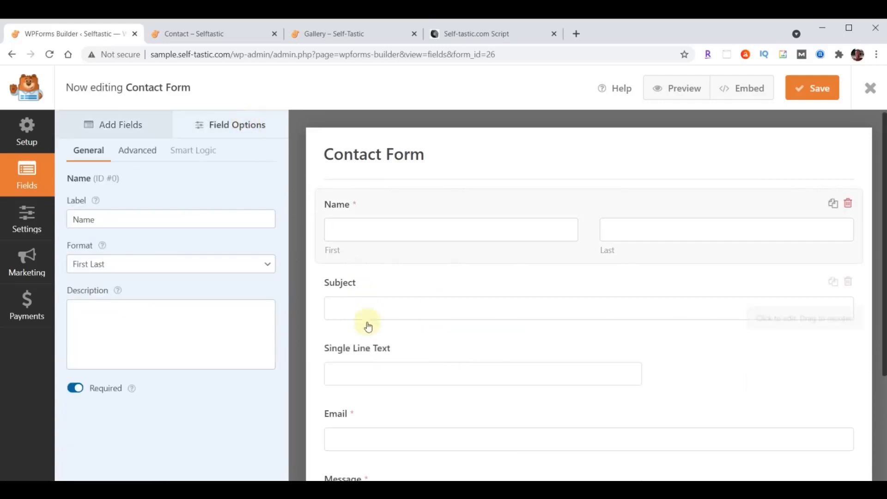
left_click(368, 370)
triple_click(128, 218)
type("Phone")
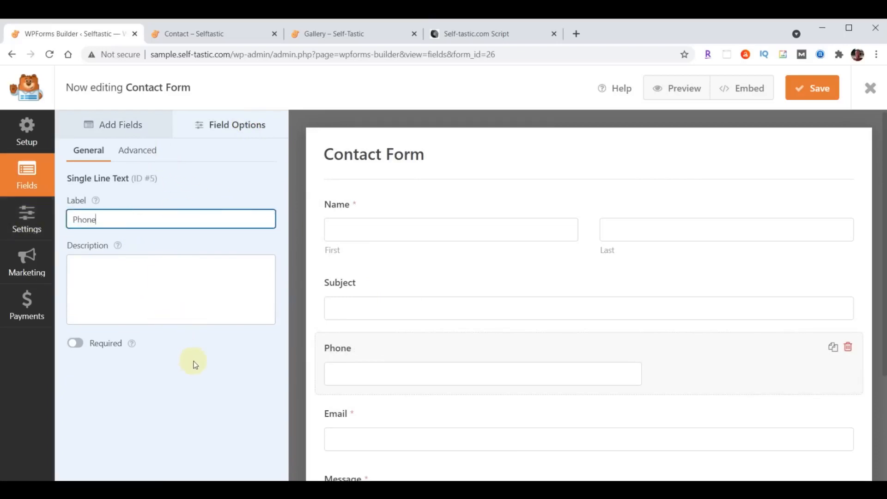
left_click(230, 373)
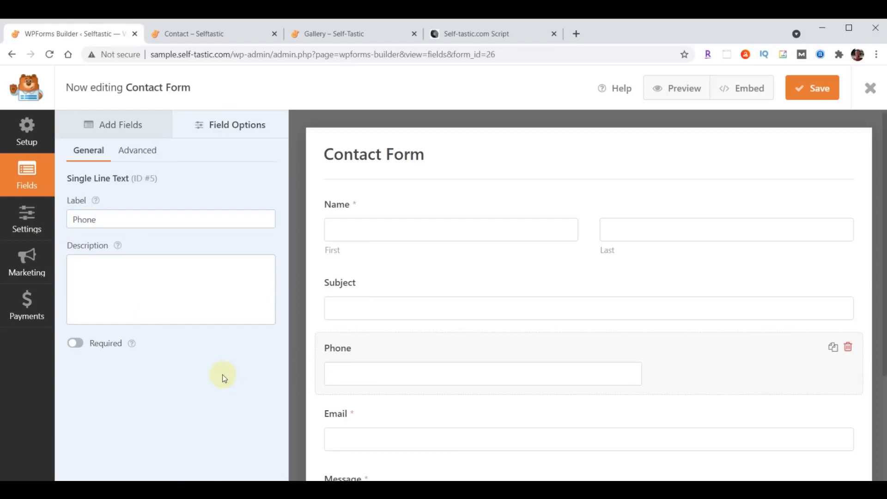
Make the Phone field required and set its field size to Large
scroll(422, 394, "down", 2)
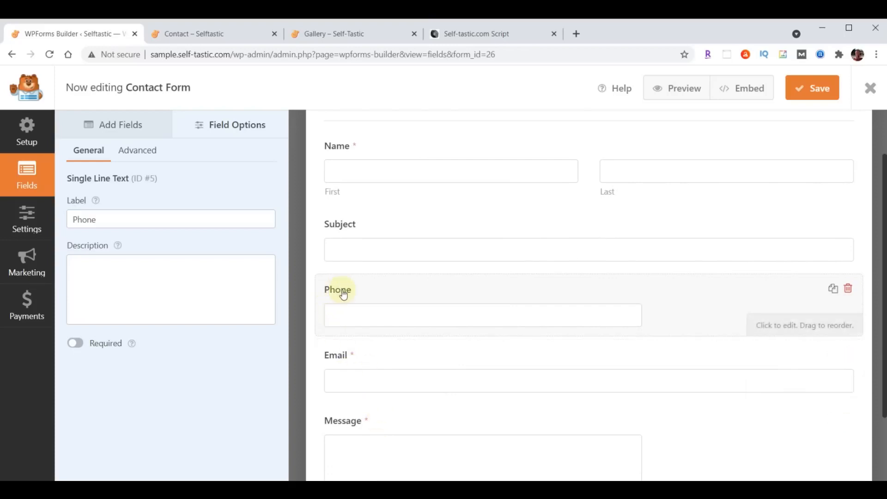
left_click(78, 343)
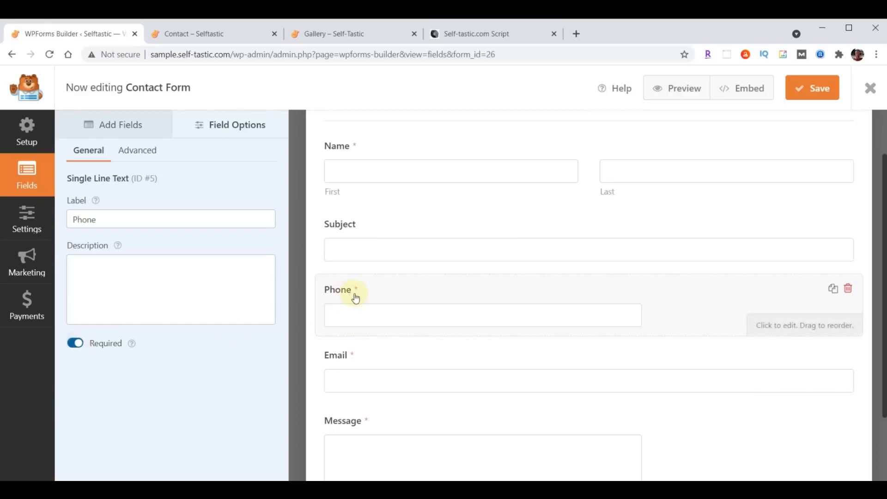
scroll(464, 416, "up", 2)
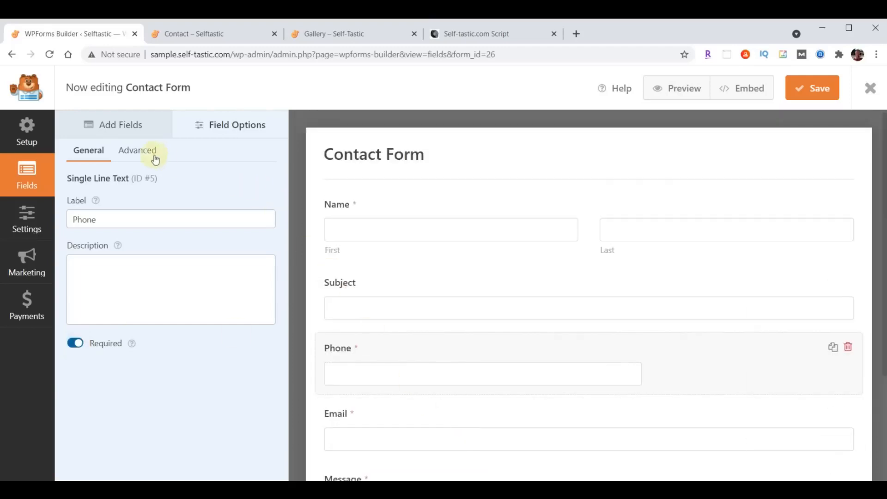
left_click(133, 153)
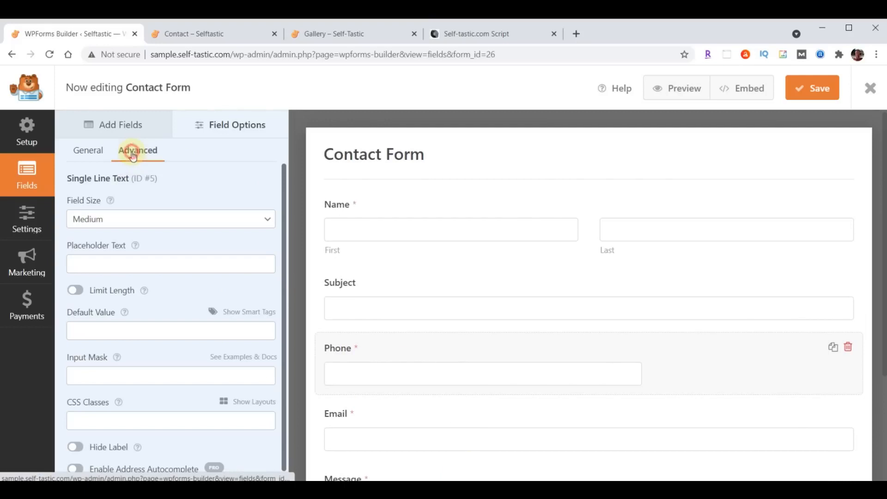
left_click(177, 222)
left_click(156, 257)
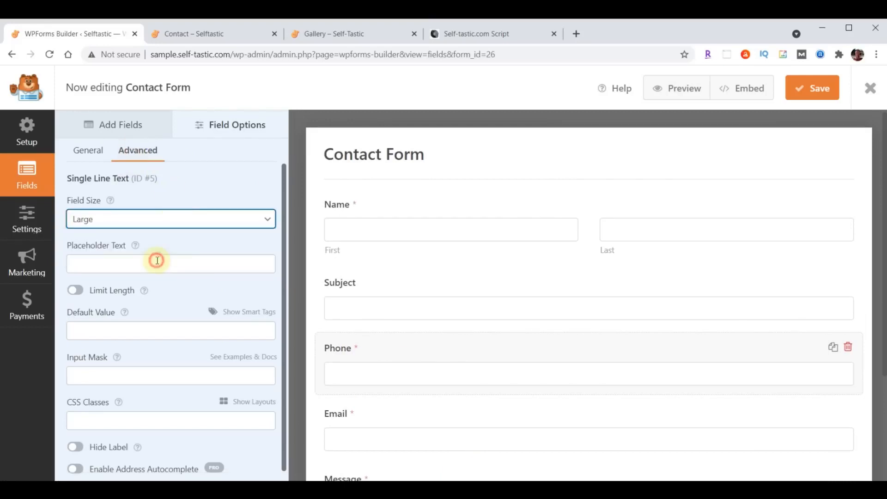
scroll(600, 320, "down", 2)
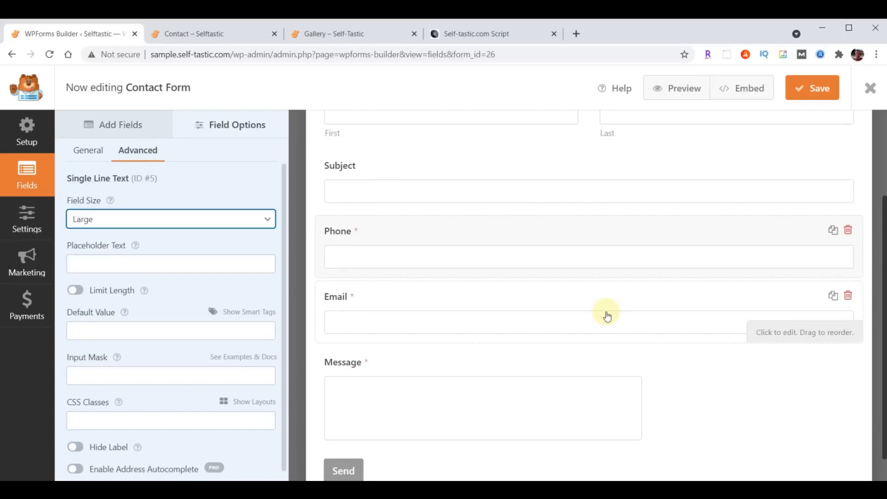
scroll(552, 407, "up", 2)
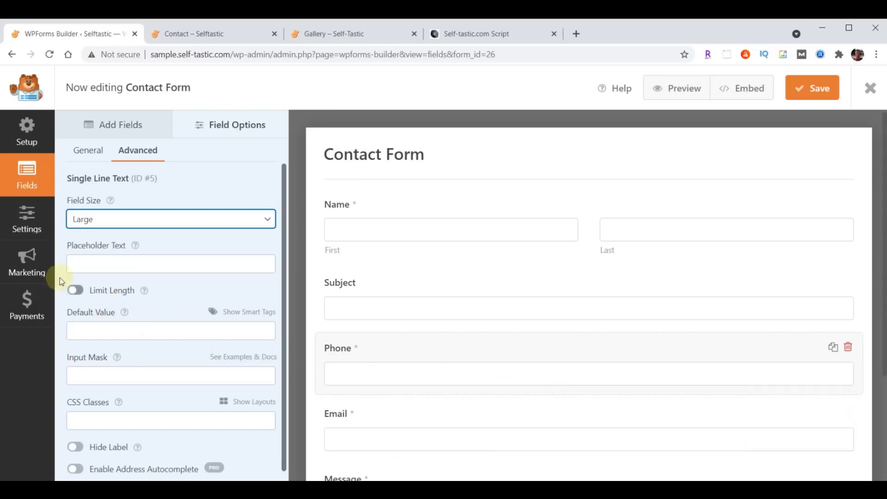
left_click(20, 223)
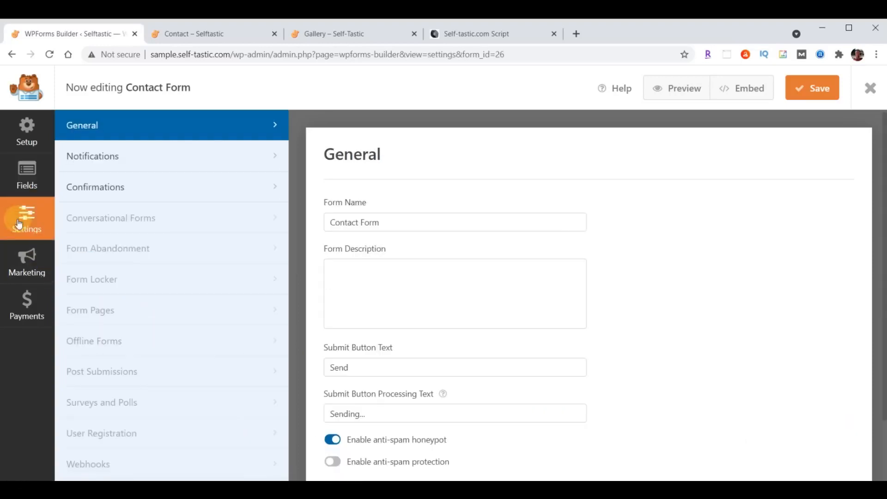
Send Contact Form notifications to the site email, subject 'Selftastic - Comments', From Name 'Self-Tastic.com'; save
left_click(90, 156)
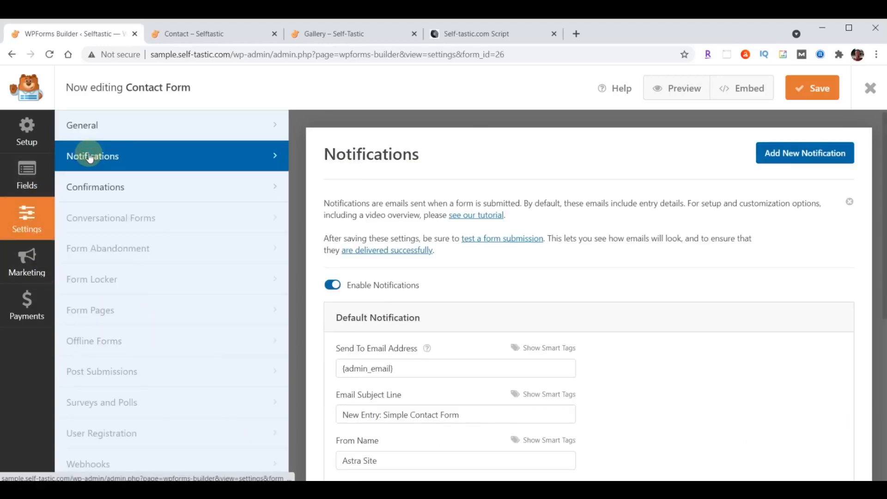
scroll(596, 236, "down", 3)
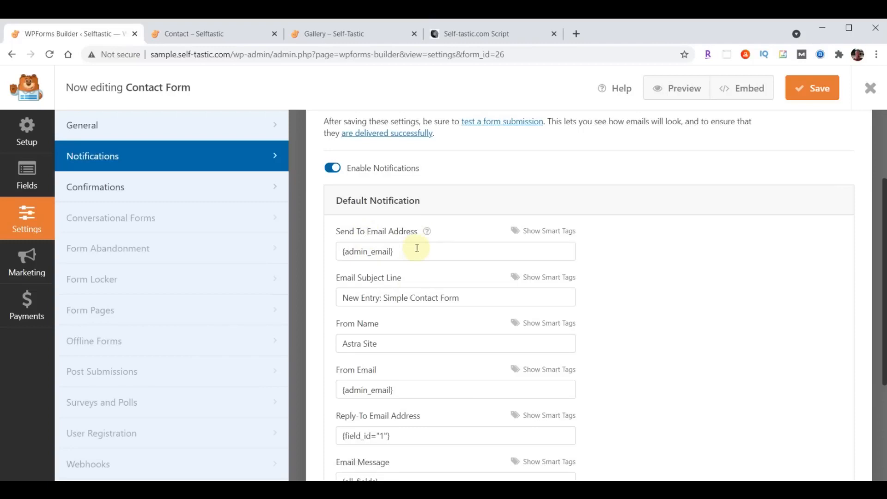
left_click_drag(419, 251, 273, 251)
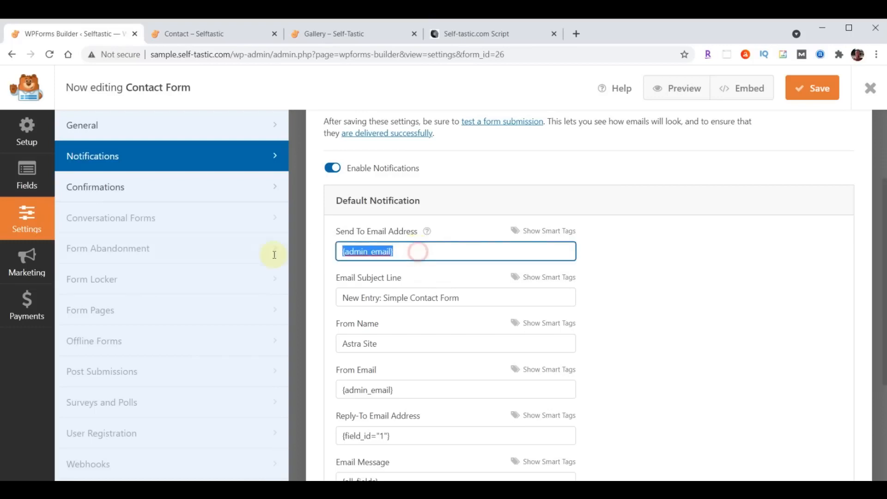
key("ctrl+v")
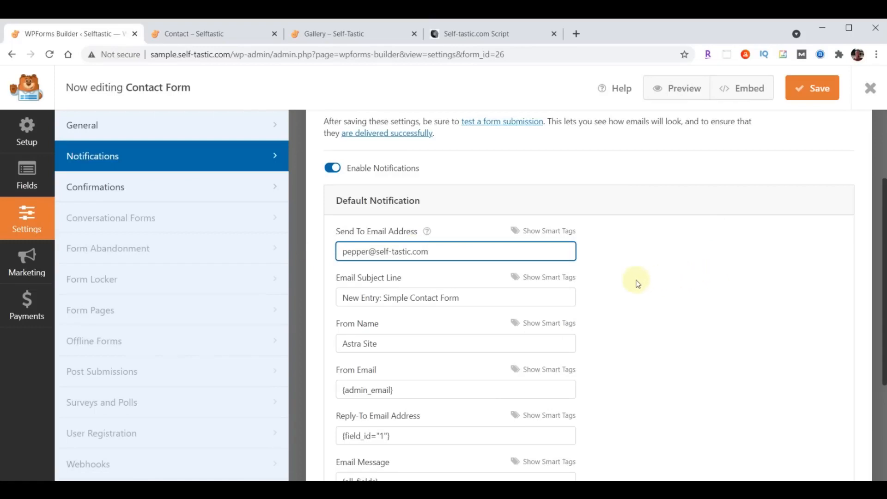
left_click_drag(342, 301, 491, 297)
type("Selftastic - Comments")
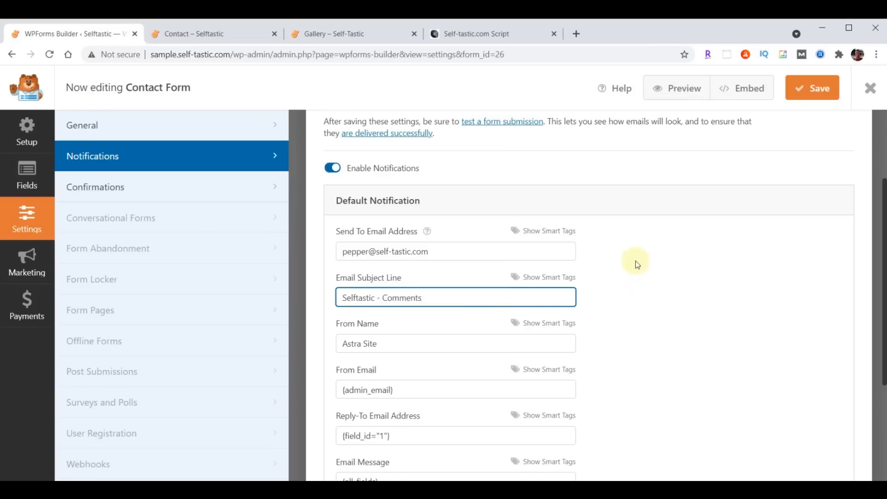
triple_click(402, 344)
type("Self-Tastic.com")
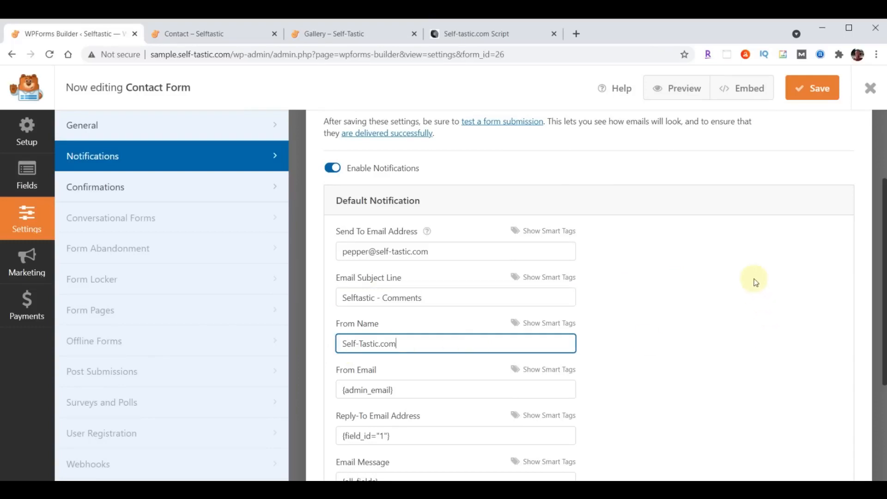
left_click(814, 92)
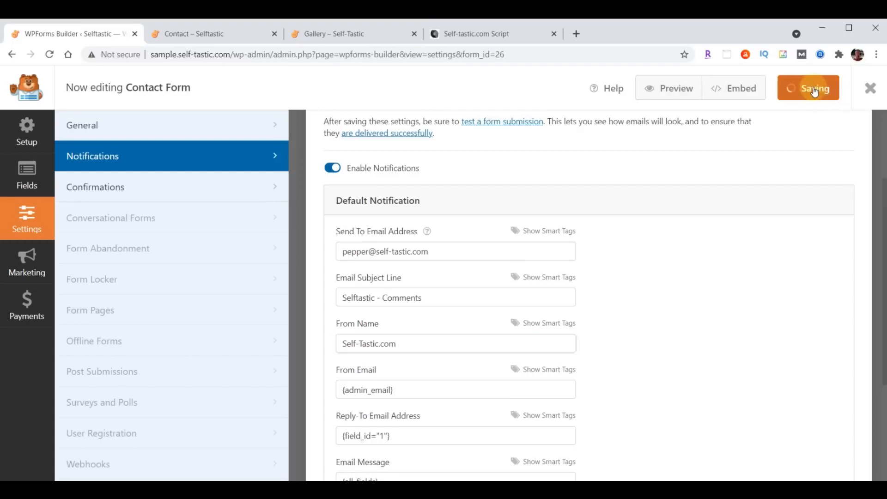
Close the builder and open the Signup Form's notification settings
left_click(870, 91)
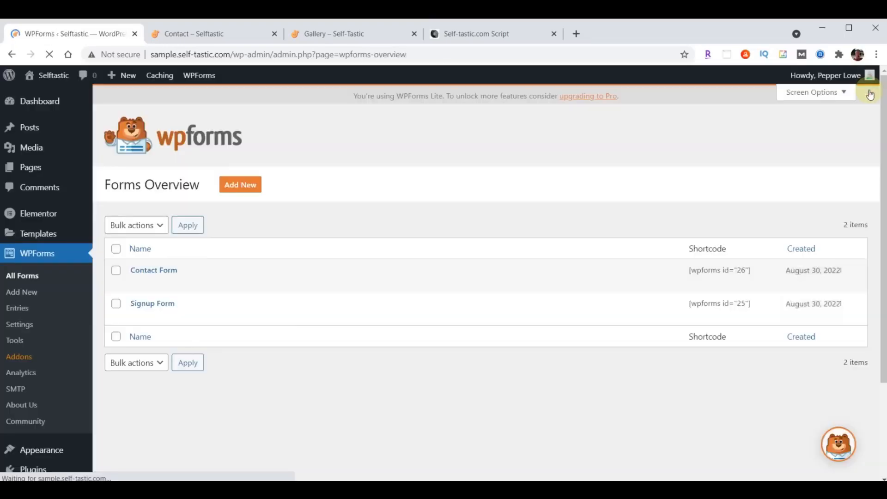
left_click(144, 306)
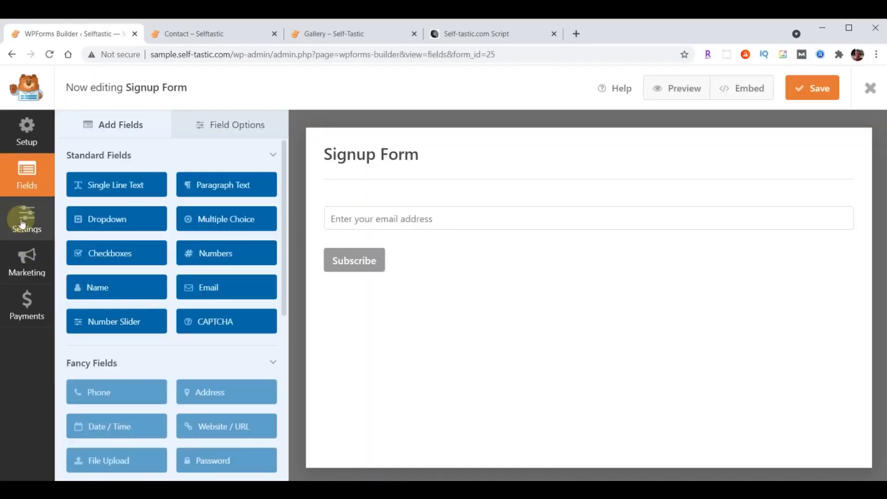
left_click(23, 224)
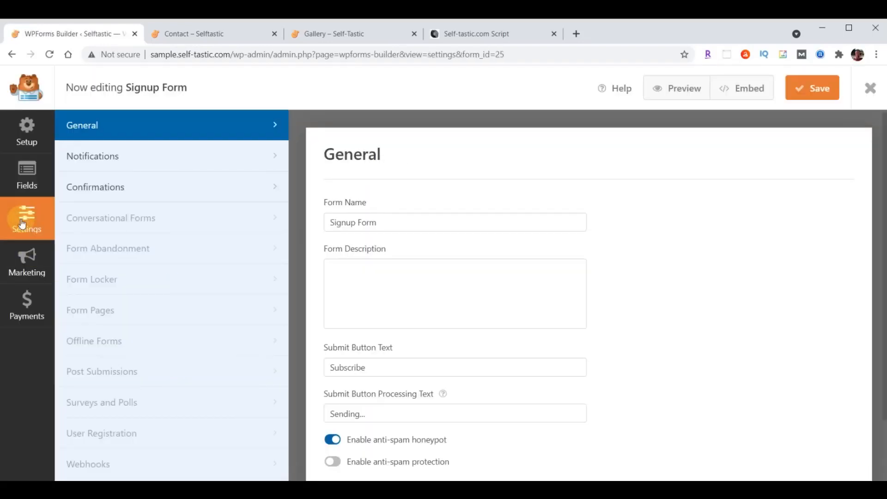
left_click(89, 155)
Set Send To to the site email, subject 'Selftastic - Join Club Selftastic', From Name 'Self-Tastic.com'; save
scroll(574, 297, "down", 3)
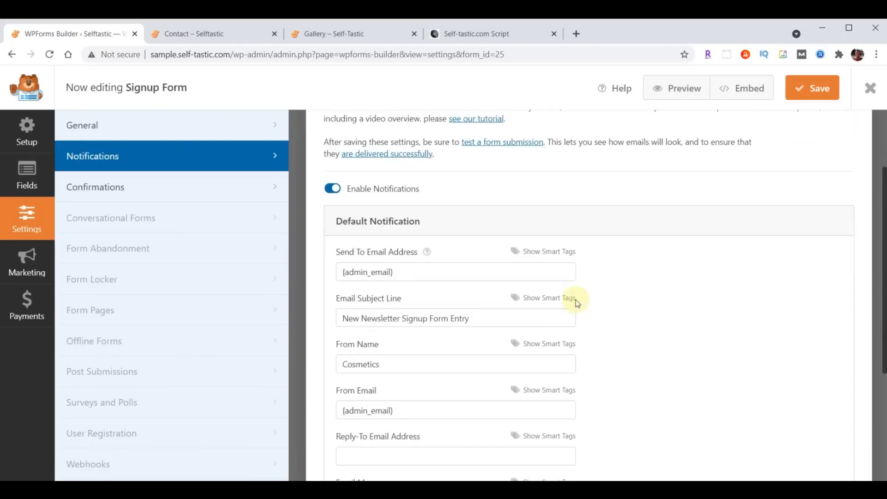
triple_click(425, 254)
key("ctrl+v")
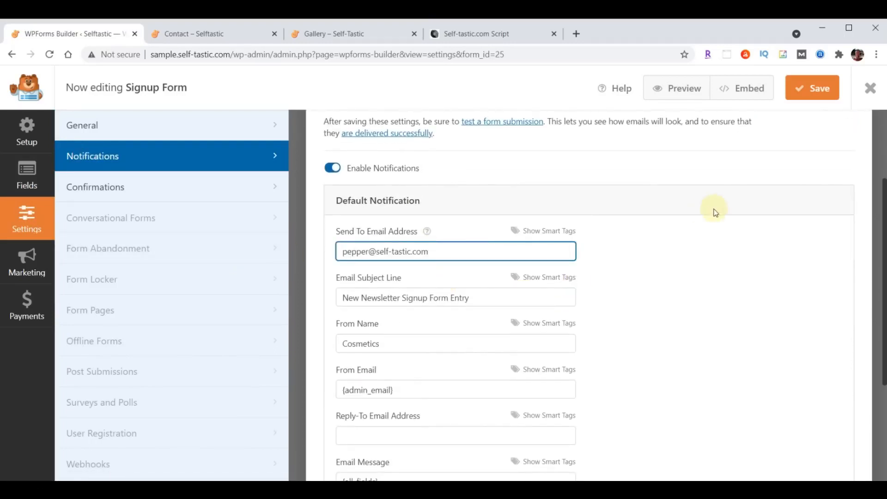
left_click_drag(343, 297, 529, 296)
type("Selftastic - Join Club Selftastic")
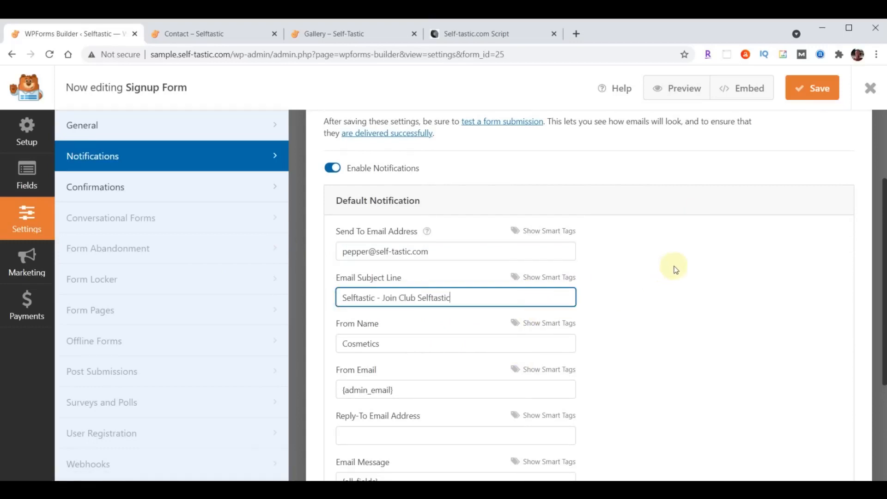
left_click_drag(430, 347, 299, 355)
type("Self-Tastic.com")
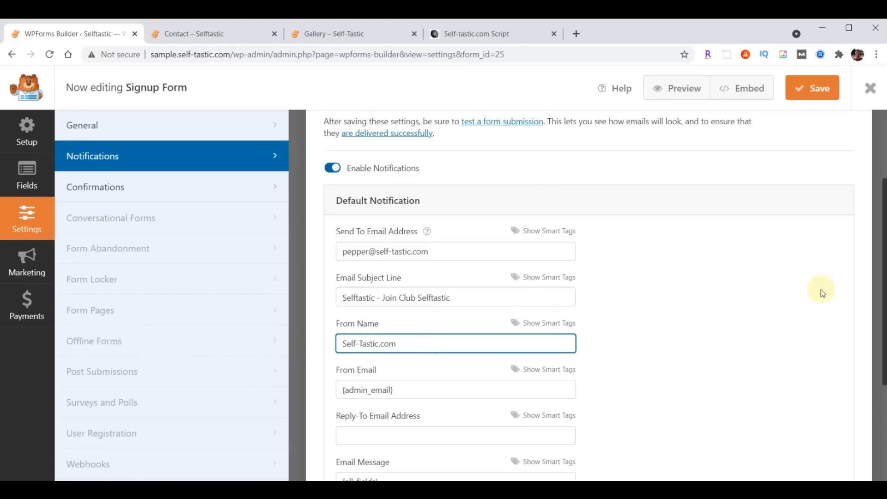
left_click(817, 93)
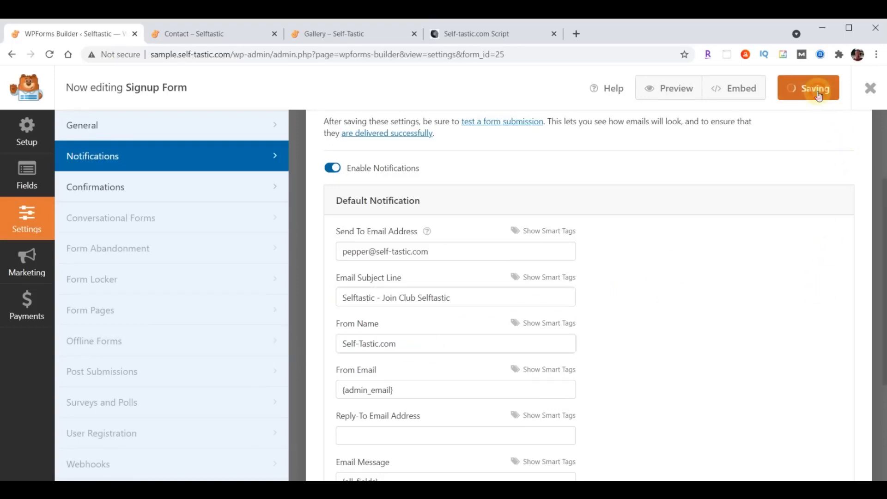
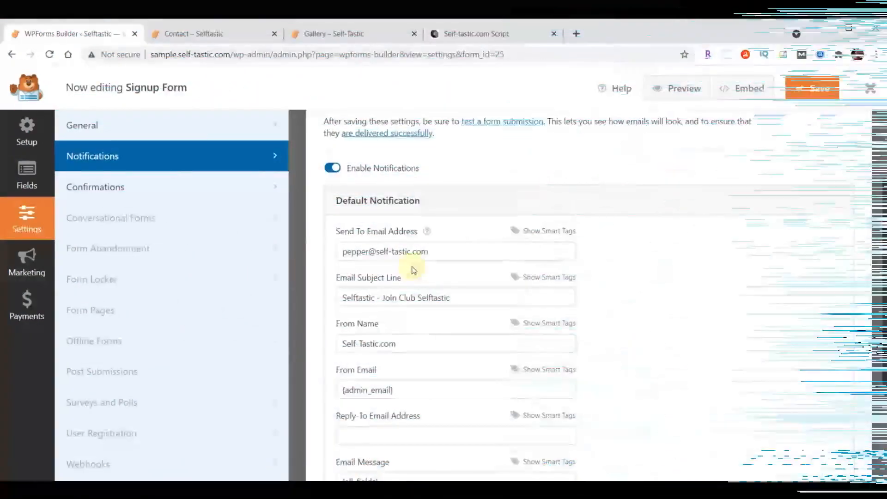
Exit the Signup Form builder to the Forms Overview, which lists Contact Form and Signup Form
left_click(871, 88)
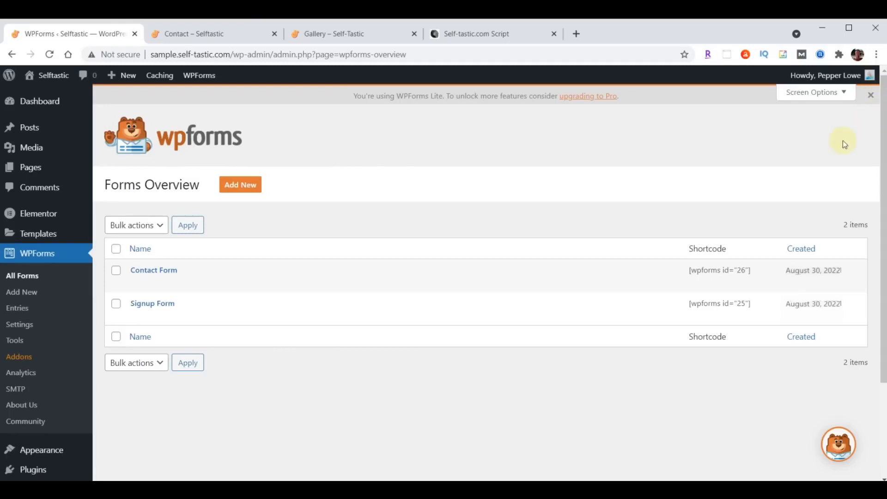
Reload the live Contact page and autofill the Get In Touch form with saved contact details
left_click(206, 35)
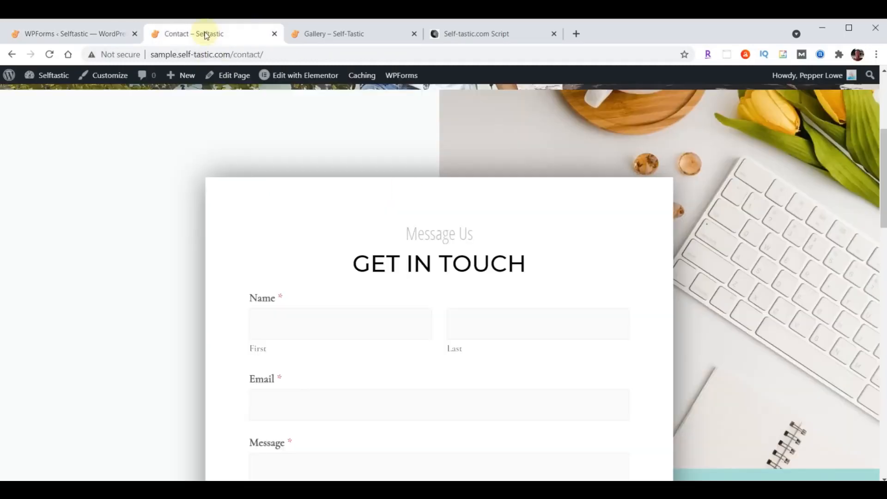
left_click(49, 54)
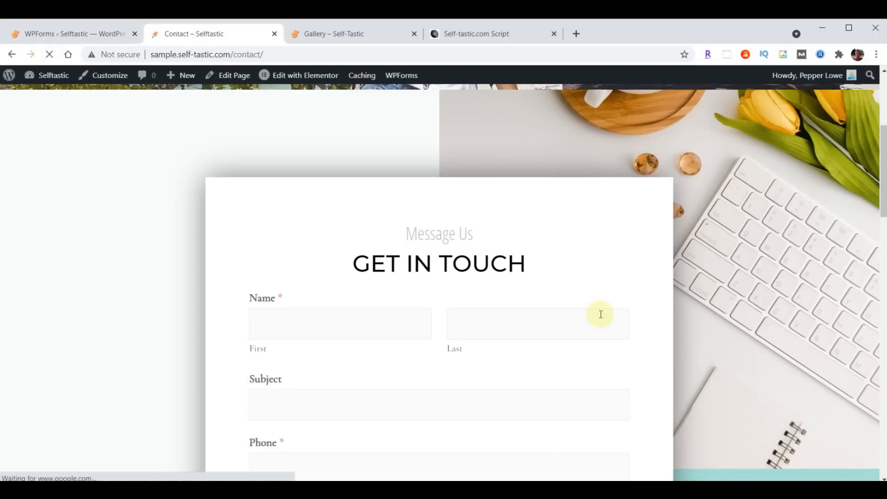
scroll(600, 314, "down", 2)
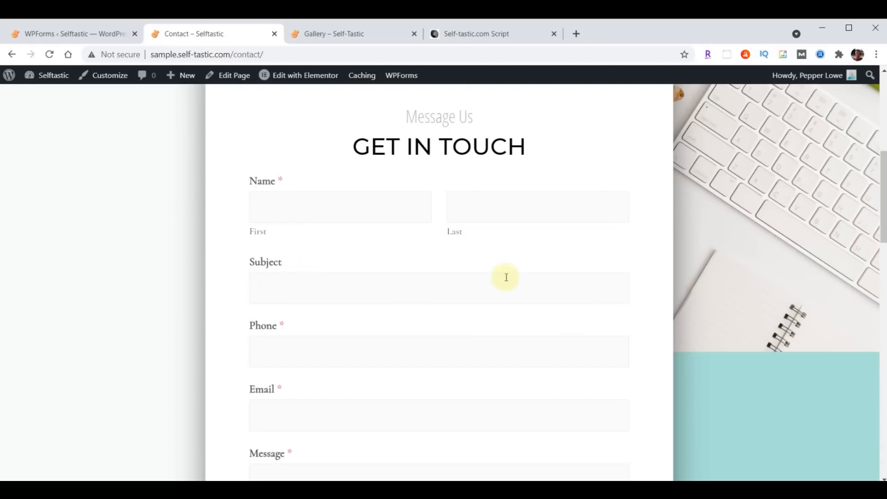
left_click(346, 210)
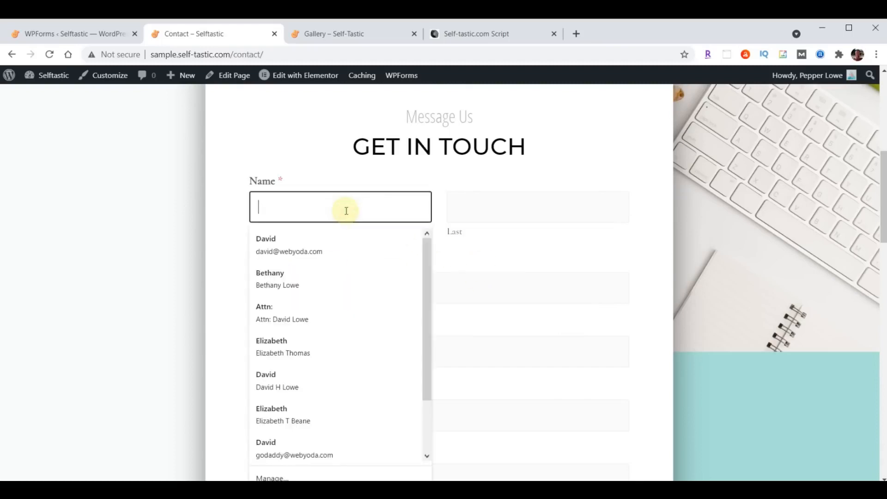
left_click(290, 236)
Enter subject 'Test' and message 'Hello World', send the form, and check the thank-you notice
left_click(299, 290)
type("Test")
key("Tab")
key("Tab")
key("Tab")
scroll(323, 222, "down", 5)
type("Hello World")
left_click(292, 224)
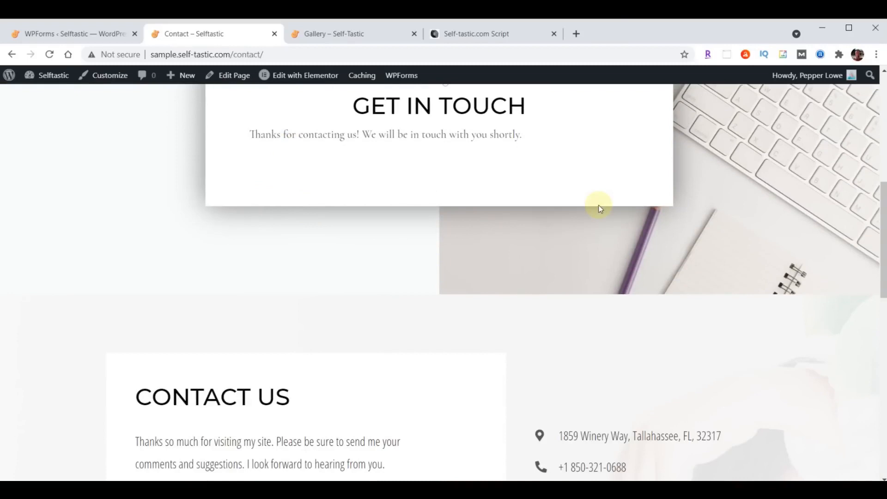
scroll(659, 297, "up", 8)
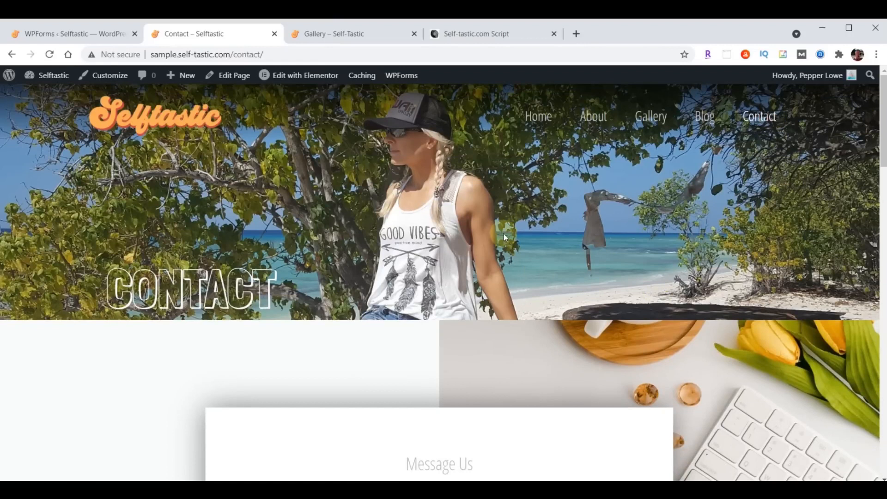
scroll(505, 237, "down", 6)
scroll(503, 234, "down", 1)
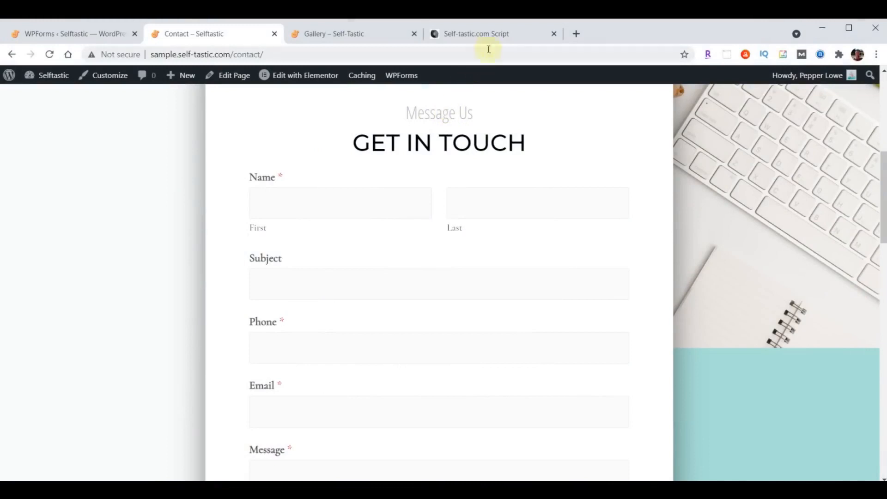
Copy the WPforms Font & Size CSS block from the Self-tastic.com Script document
left_click(490, 34)
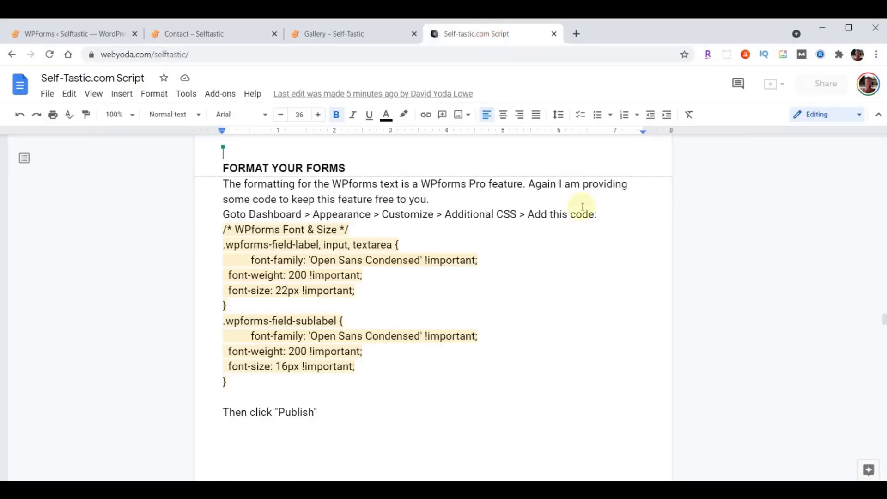
left_click_drag(224, 229, 326, 388)
key("ctrl+c")
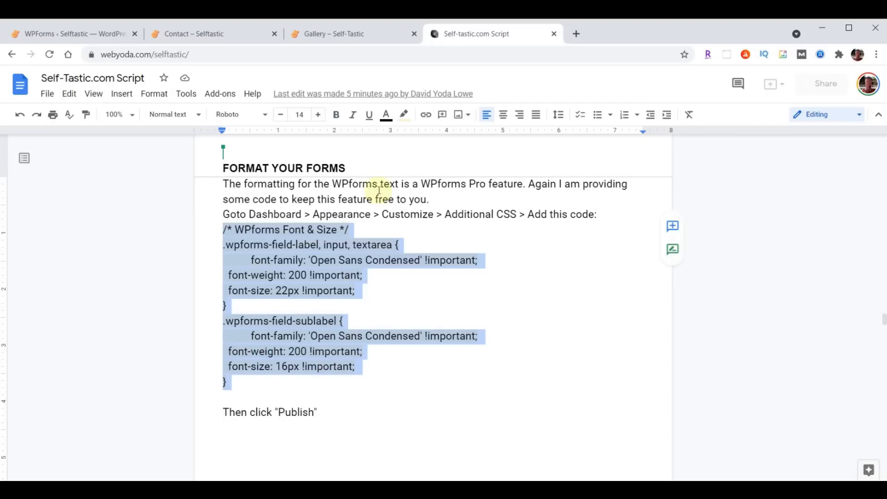
left_click(66, 35)
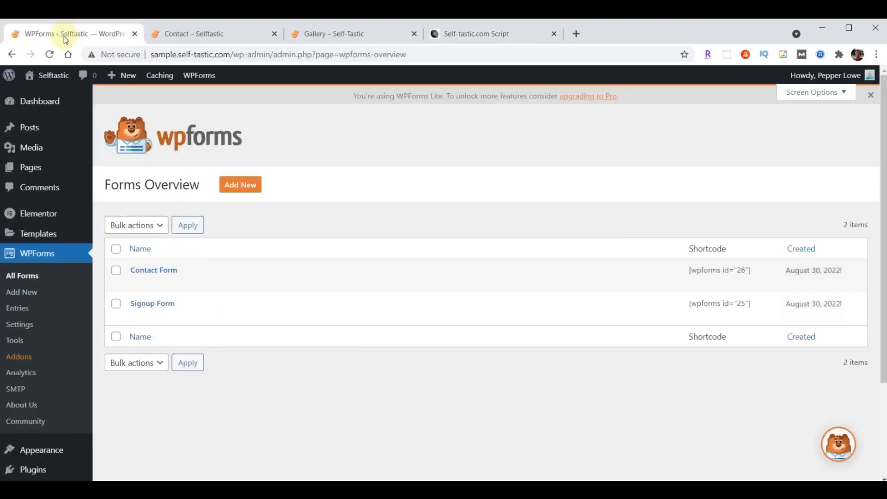
Open the Customizer's Additional CSS panel with the Contact page loaded in the preview
left_click(43, 451)
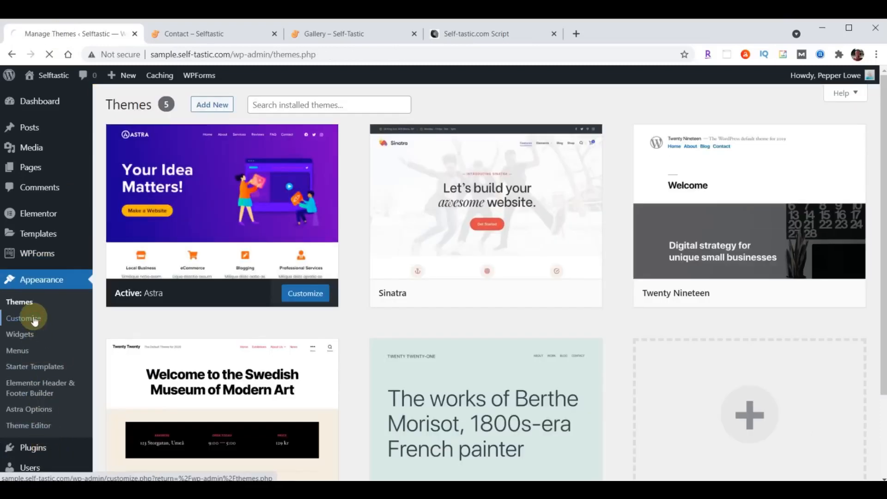
left_click(35, 319)
scroll(68, 311, "down", 2)
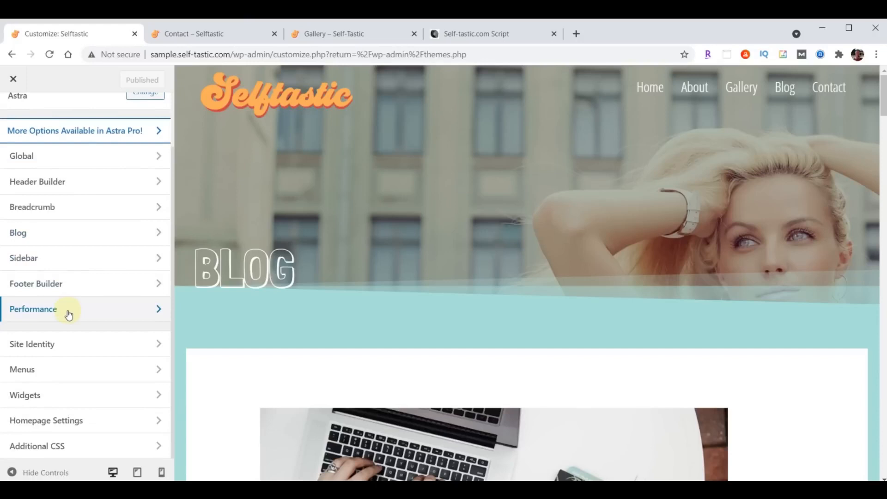
left_click(44, 452)
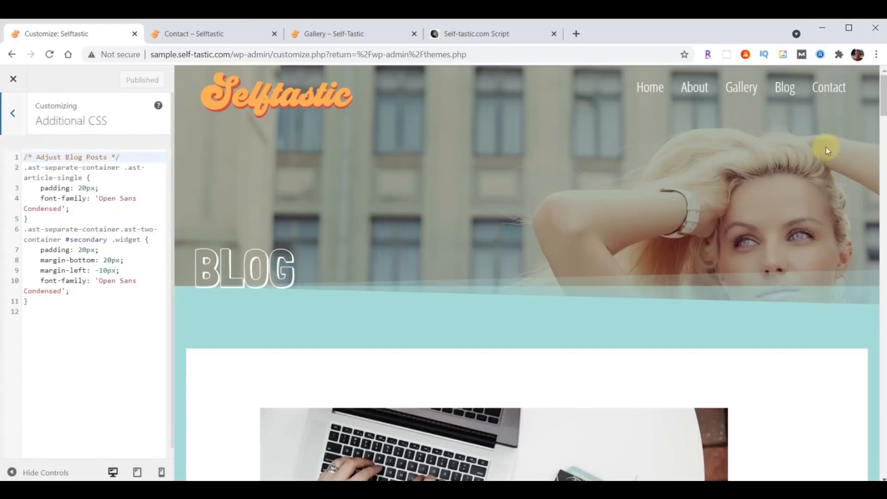
left_click(829, 89)
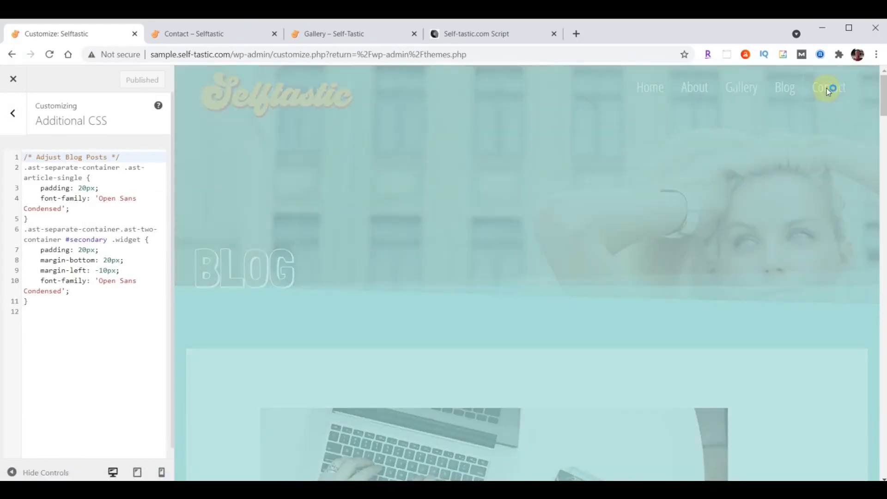
scroll(786, 137, "down", 7)
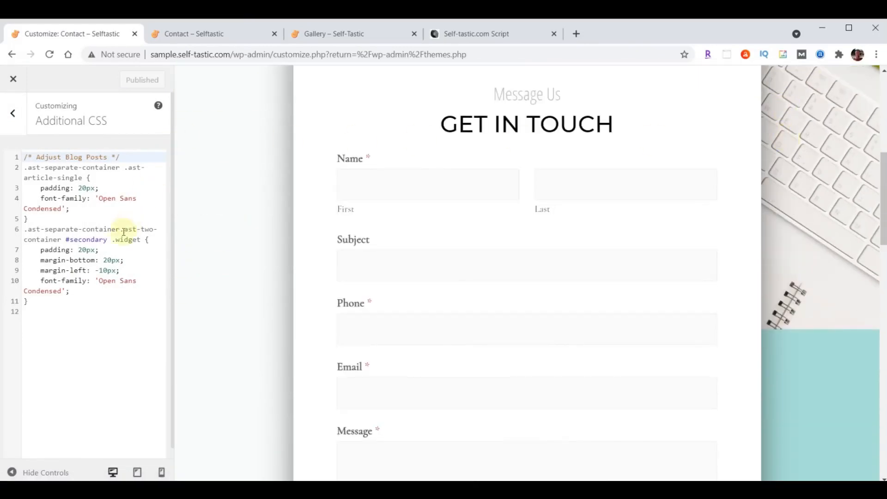
Paste the WPforms Font & Size CSS after the existing rules and publish it
left_click(53, 307)
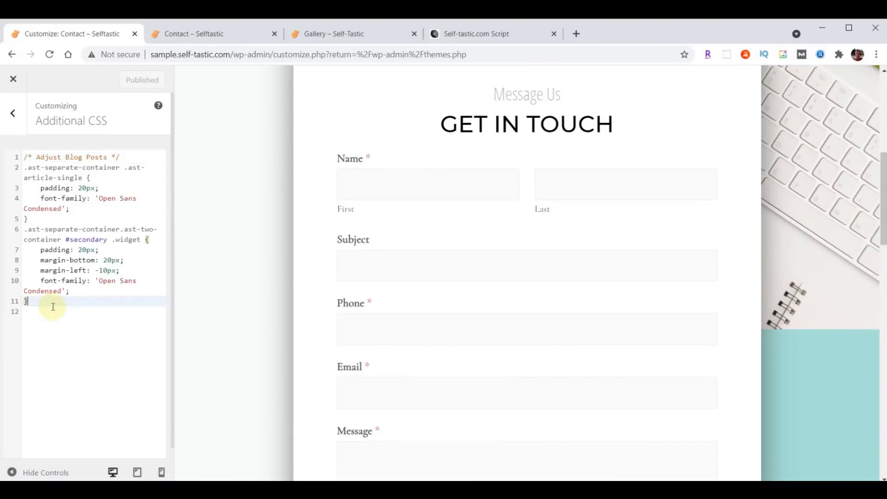
key("Return")
key("Return")
key("ctrl+v")
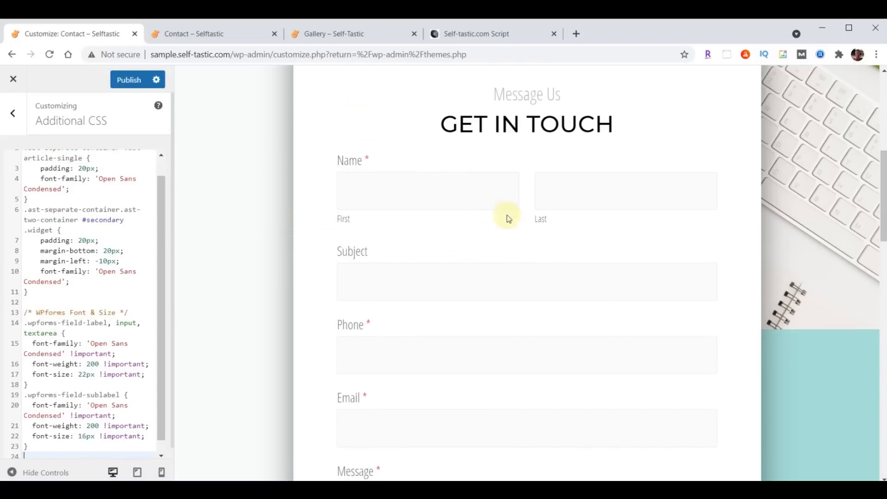
scroll(577, 240, "down", 5)
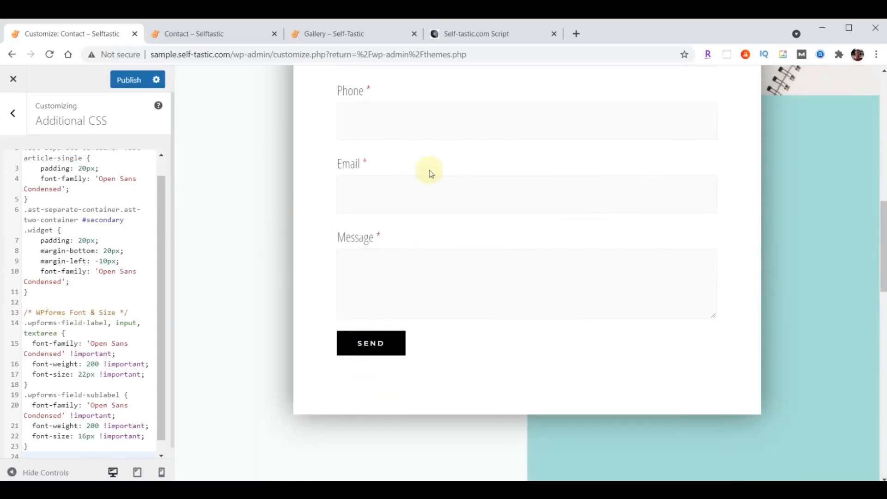
scroll(72, 347, "up", 1)
scroll(75, 234, "down", 1)
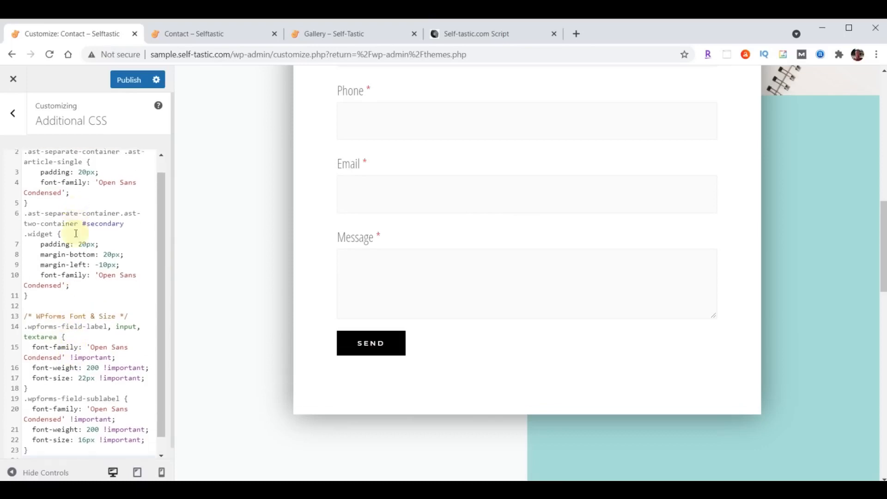
left_click(100, 443)
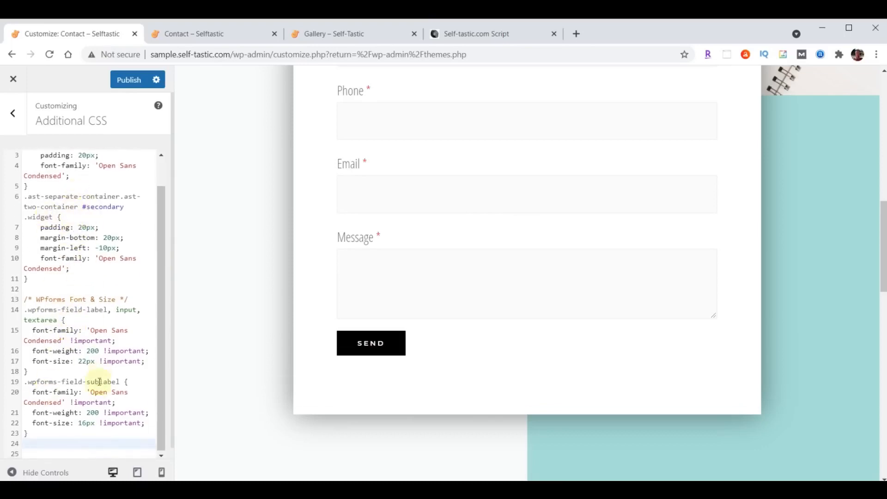
scroll(78, 317, "up", 1)
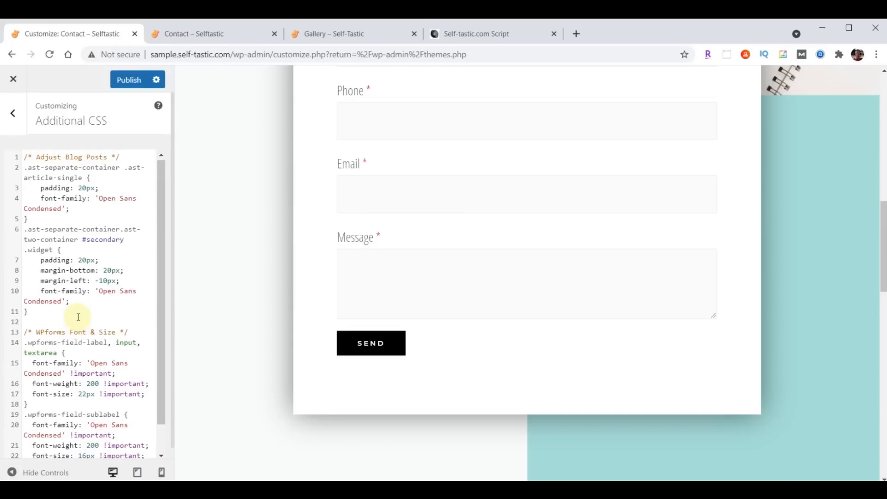
left_click(129, 80)
Reload the live Contact page to review the new form fonts, then close the Customizer
left_click(188, 32)
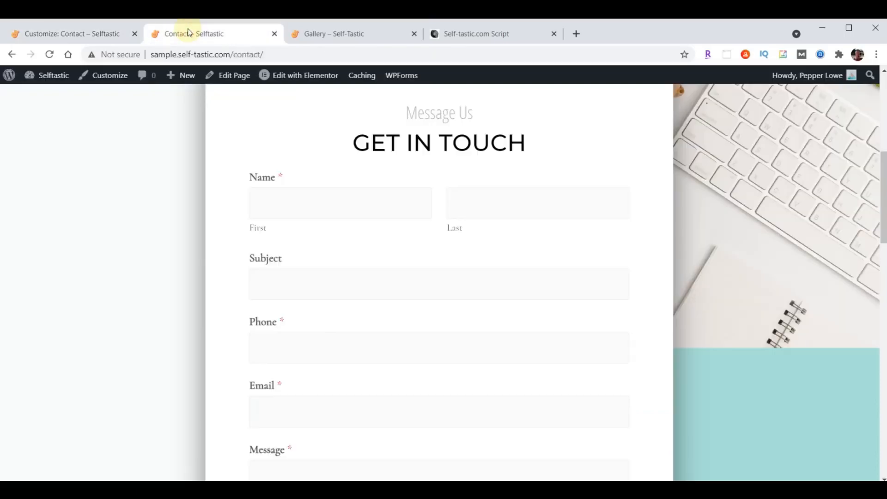
scroll(155, 168, "down", 4)
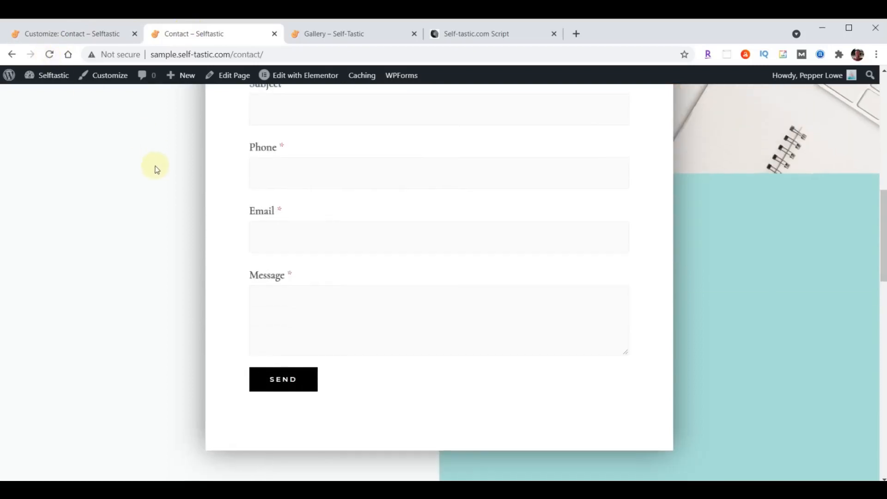
scroll(156, 169, "up", 3)
scroll(148, 154, "up", 1)
left_click(49, 54)
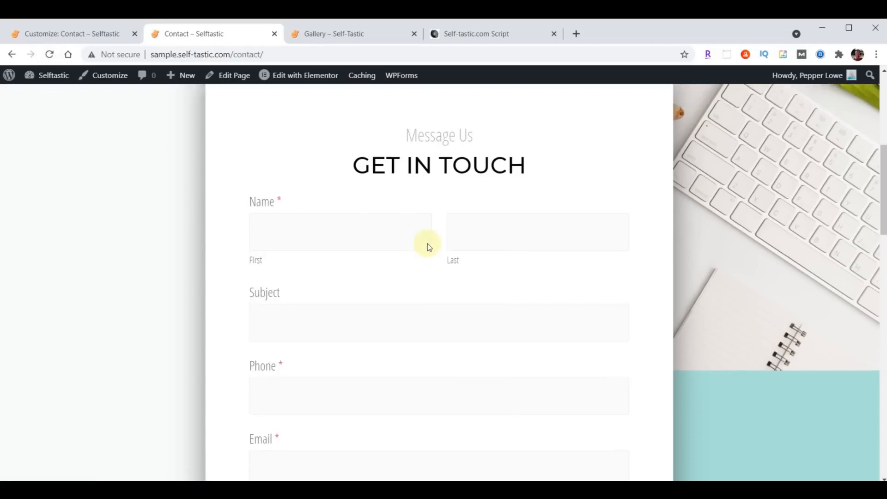
scroll(428, 243, "up", 7)
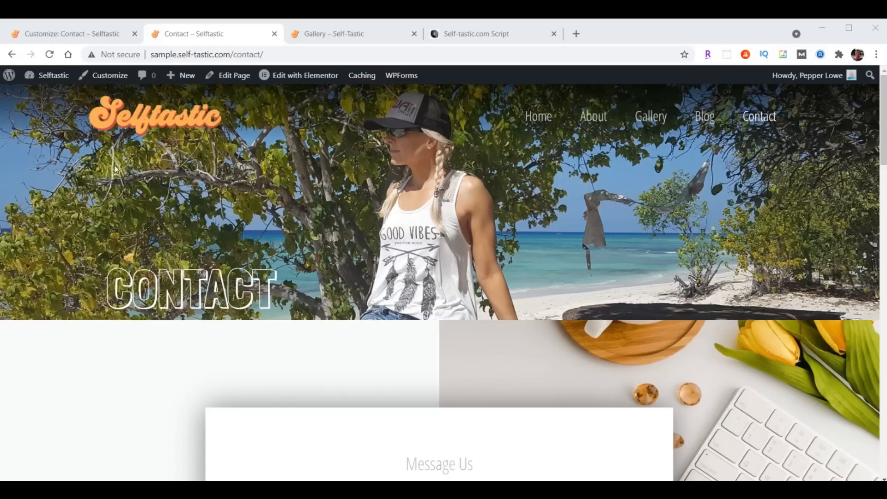
left_click(42, 33)
left_click(13, 79)
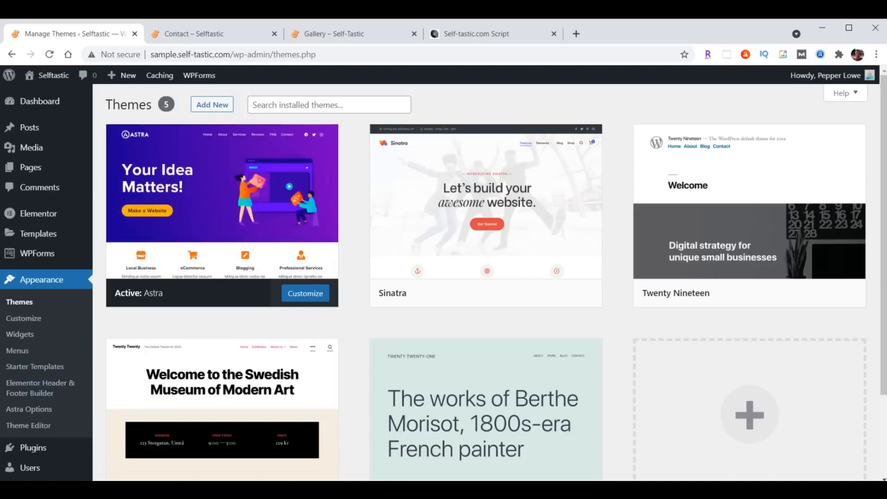
Upload, install and activate the Really Simple SSL plugin from really-simple-ssl-master.zip
left_click(32, 450)
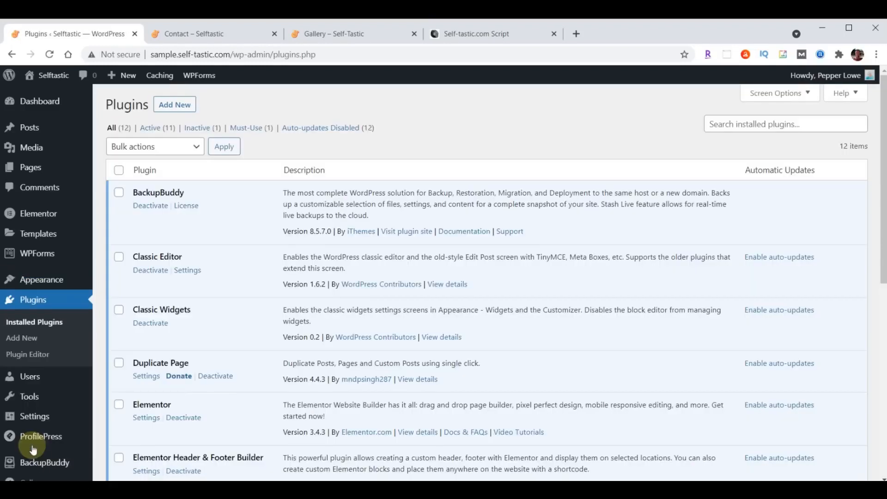
left_click(169, 106)
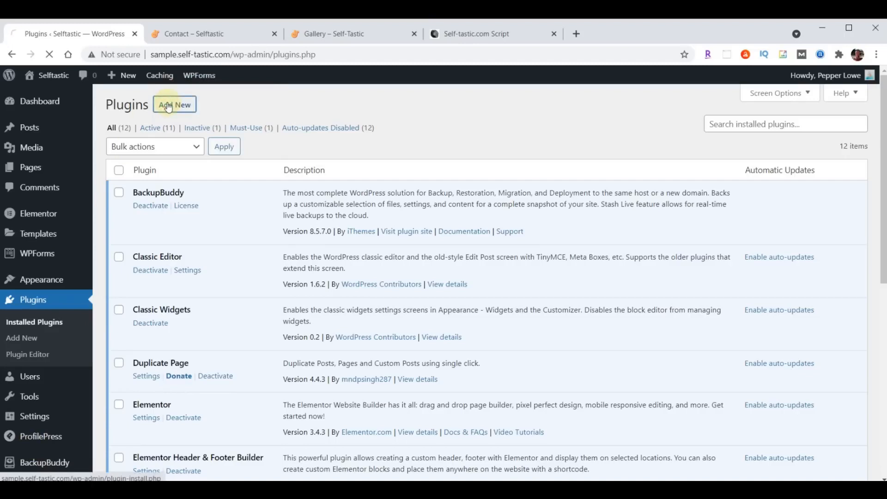
left_click(224, 106)
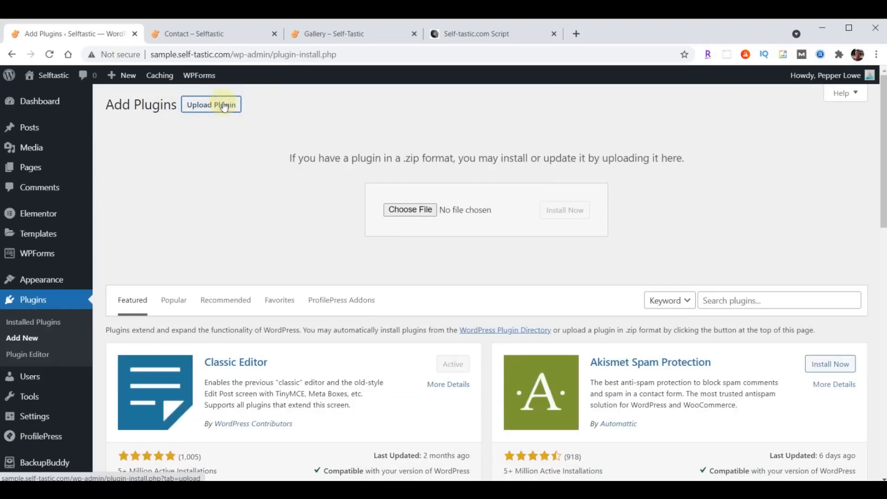
left_click(410, 209)
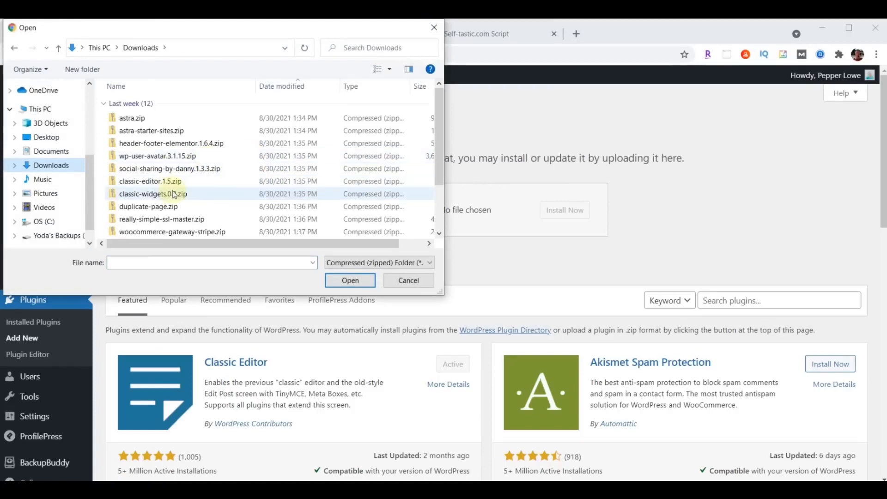
left_click(158, 221)
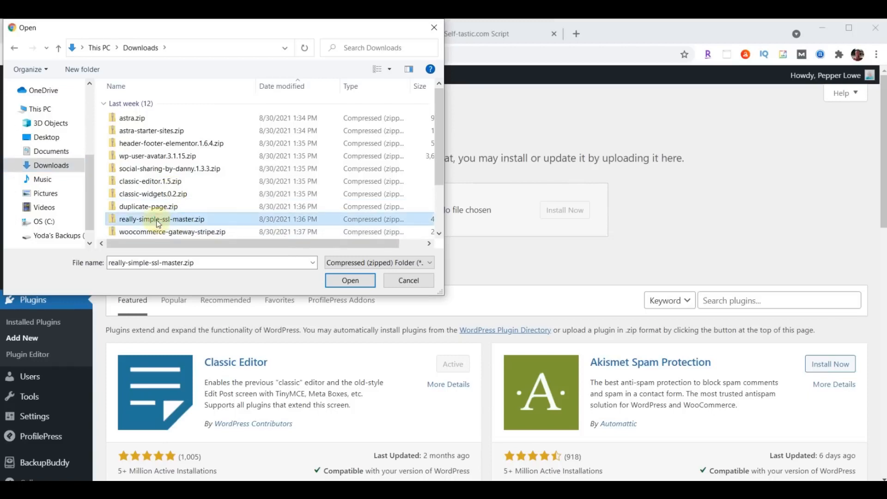
left_click(343, 280)
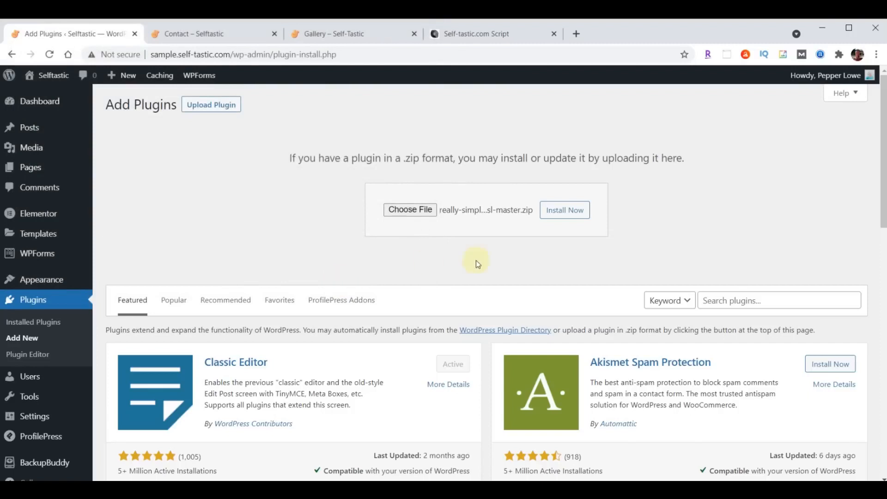
left_click(560, 216)
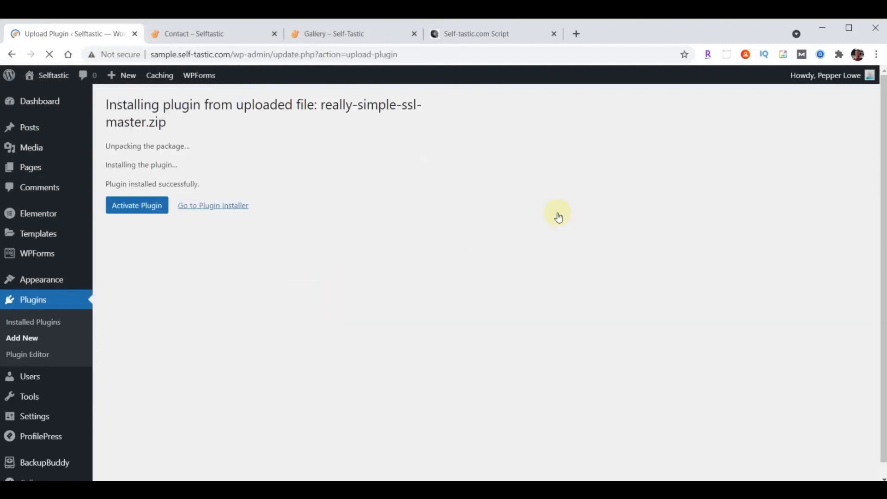
left_click(148, 214)
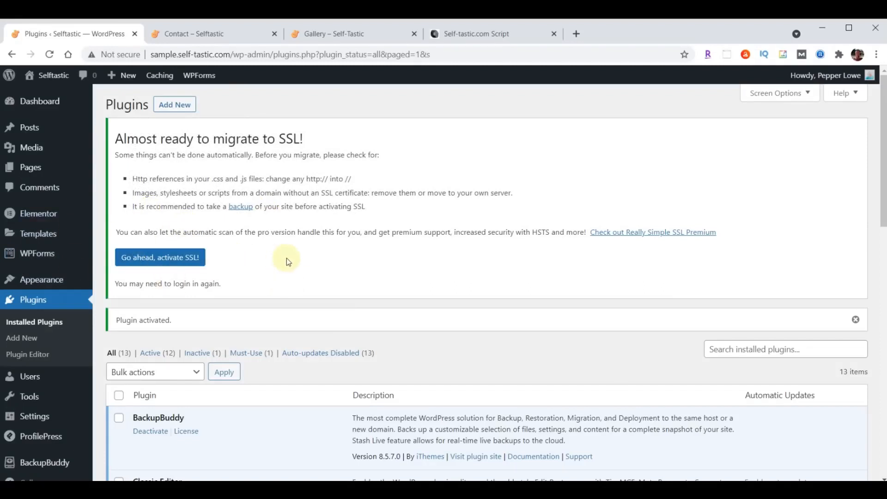
scroll(286, 258, "down", 10)
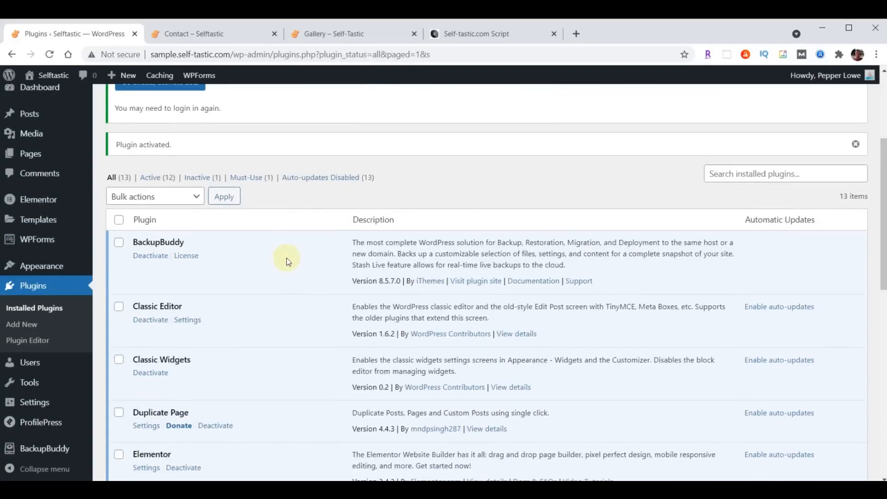
scroll(286, 258, "down", 3)
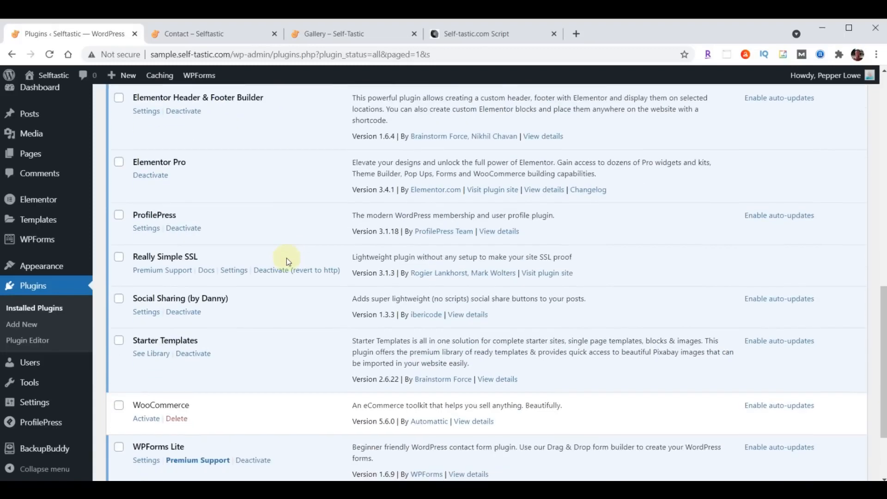
left_click(234, 270)
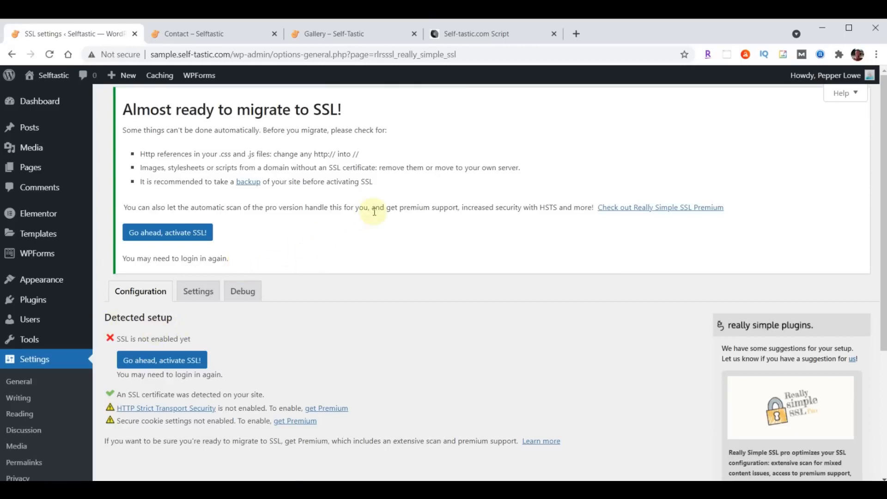
Enable SSL with Really Simple SSL's 'Go ahead, activate SSL!' button
scroll(374, 211, "down", 3)
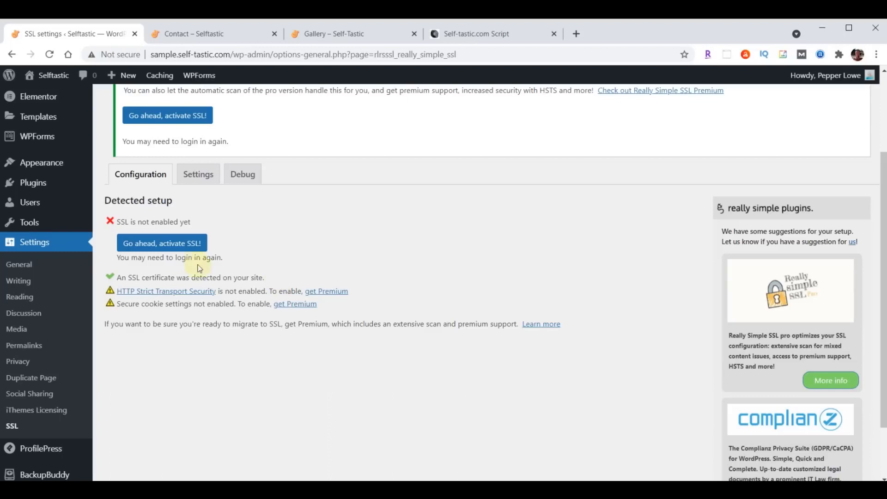
left_click(154, 244)
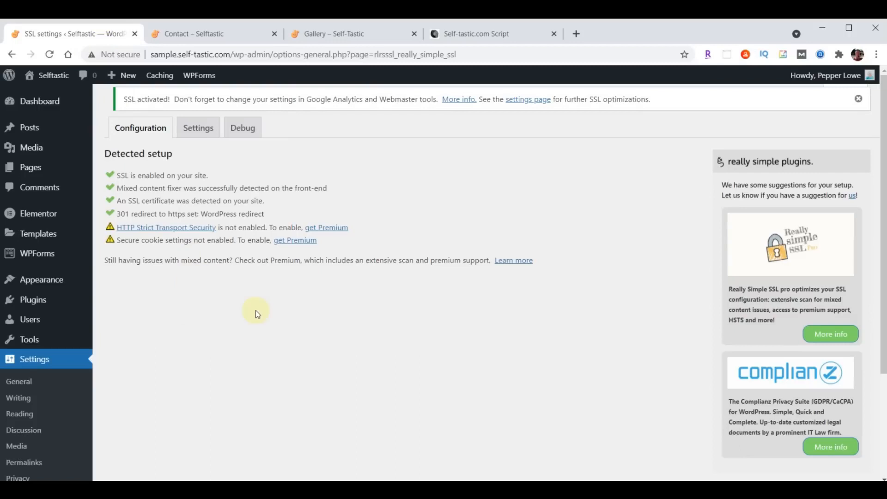
left_click(39, 214)
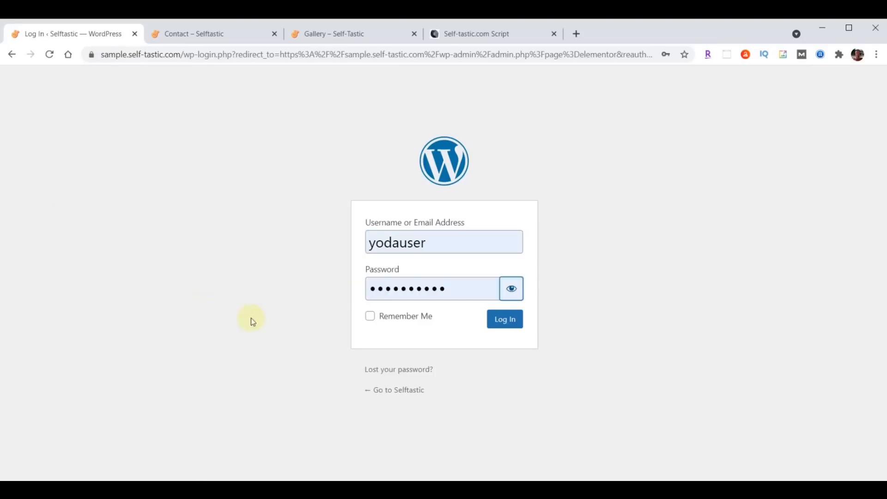
Sign back in, open Elementor Tools' Replace URL, and enter the site's old http address
left_click(498, 321)
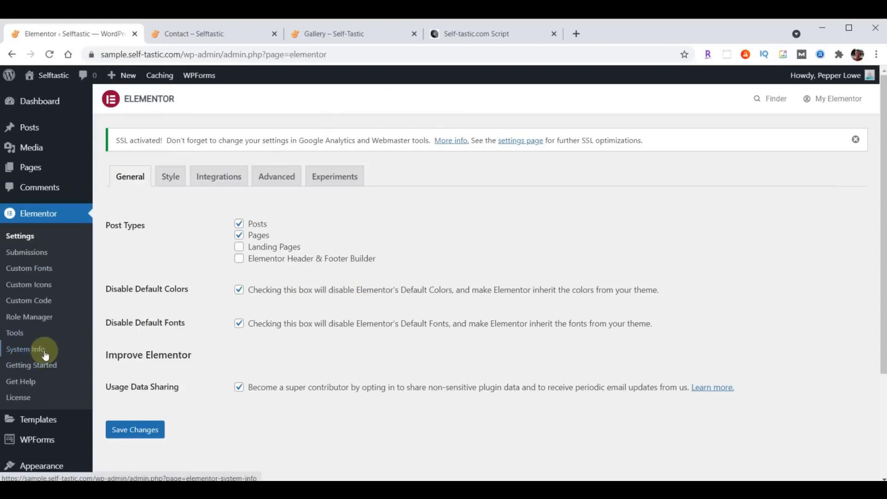
left_click(16, 335)
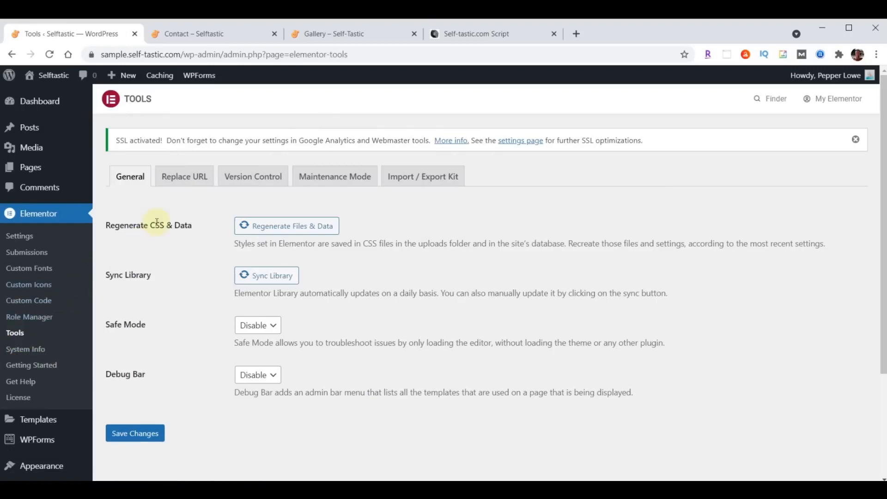
left_click(186, 179)
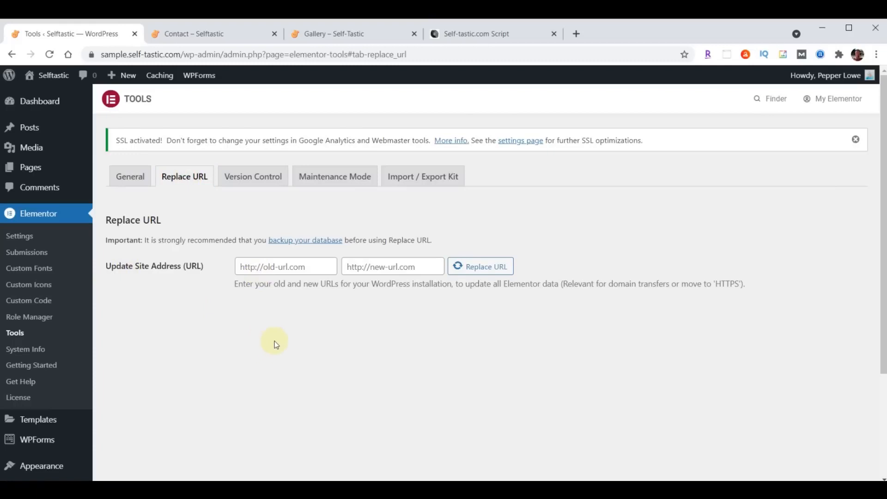
left_click(318, 265)
type("http://sample.self-tastic.com")
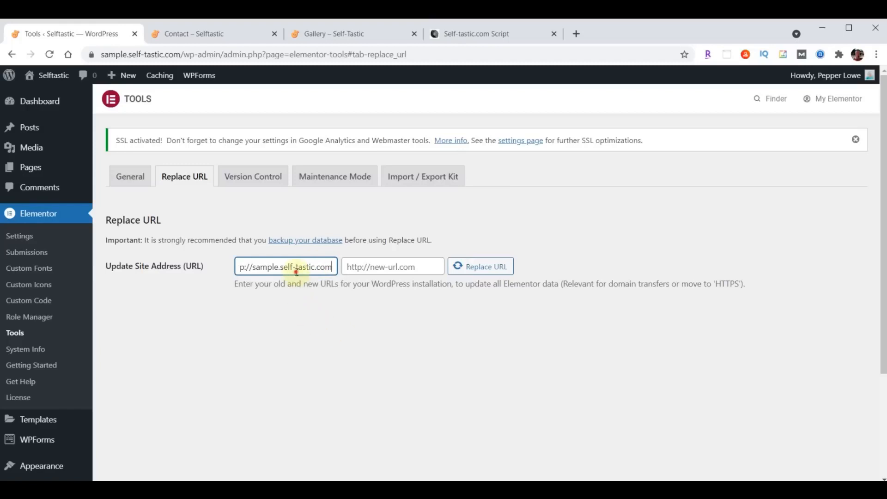
left_click_drag(296, 271, 197, 265)
left_click(262, 311)
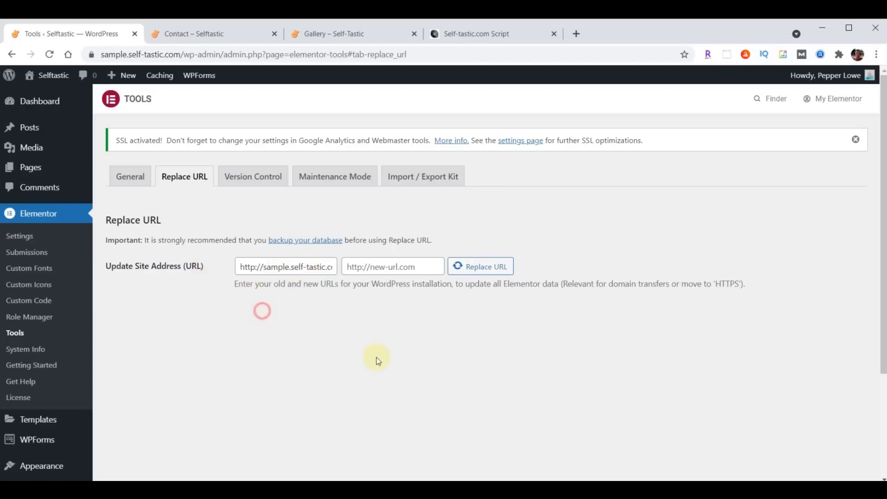
Enter the https site address as the new URL and run Replace URL, updating 261 rows
left_click(419, 266)
type("http://sample.self-tastic.com")
left_click_drag(411, 266, 350, 267)
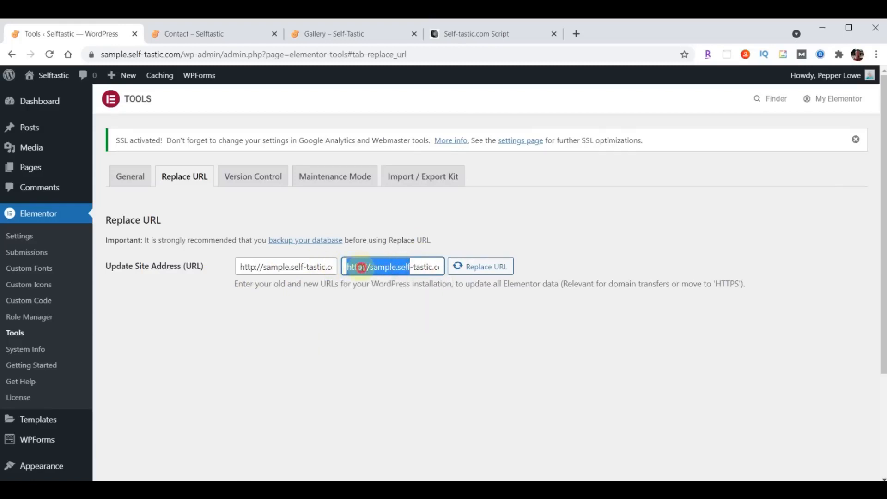
left_click(418, 298)
type("s")
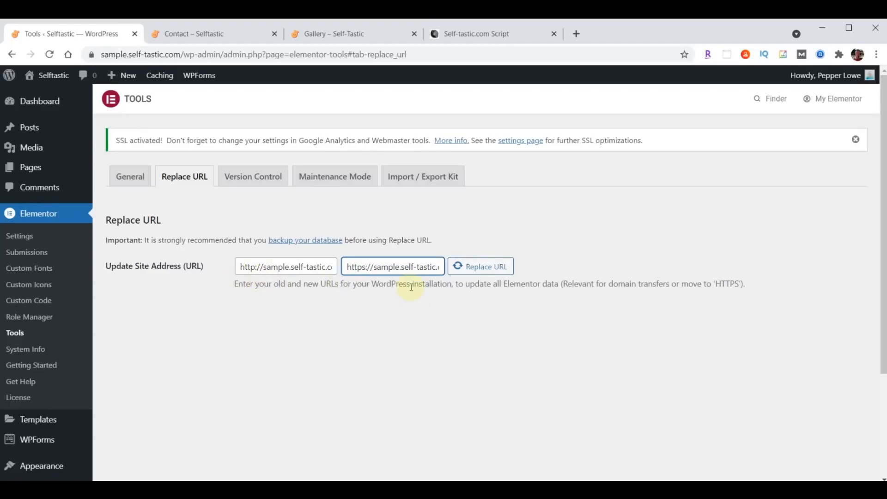
type(":")
key("BackSpace")
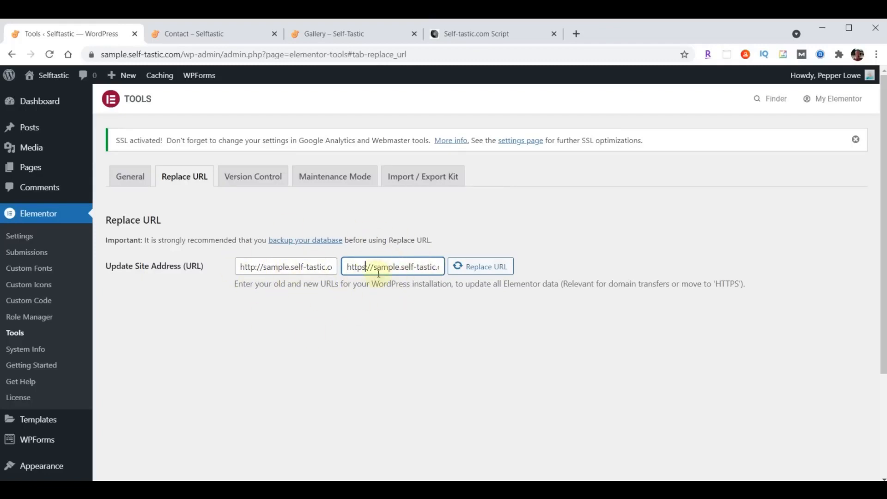
left_click(479, 273)
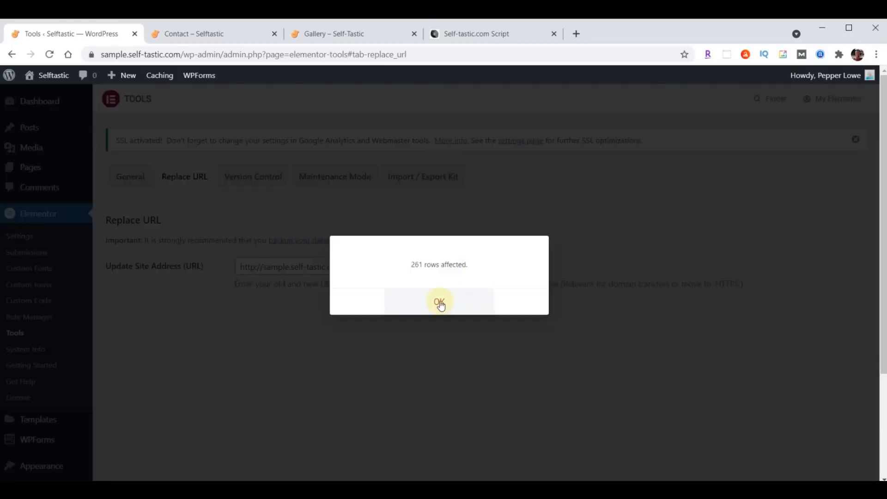
left_click(440, 303)
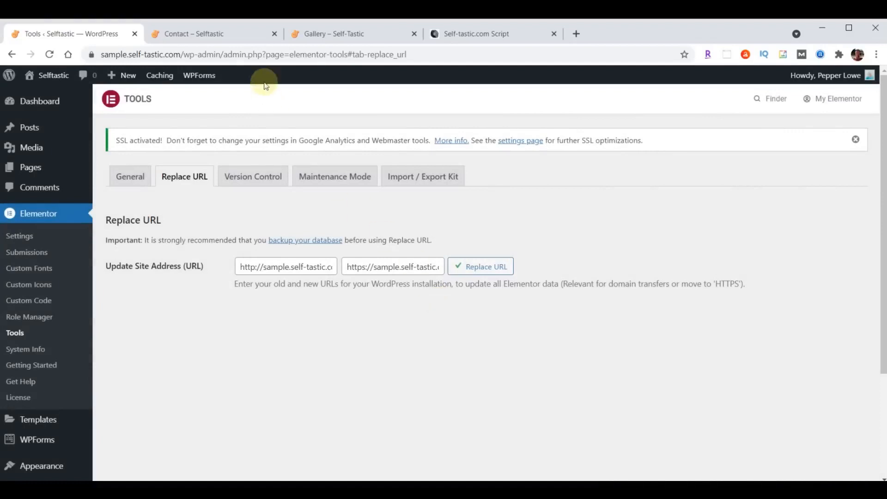
left_click(208, 34)
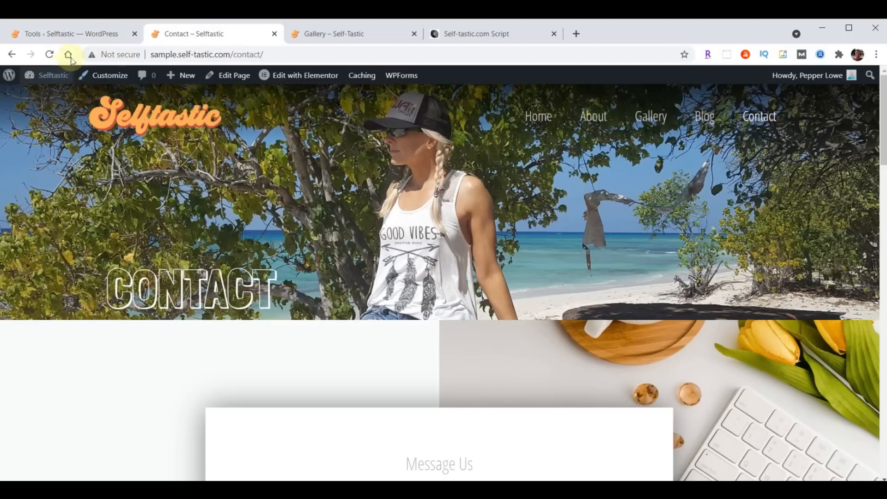
Reload the Contact page to confirm it now loads over https
left_click(50, 54)
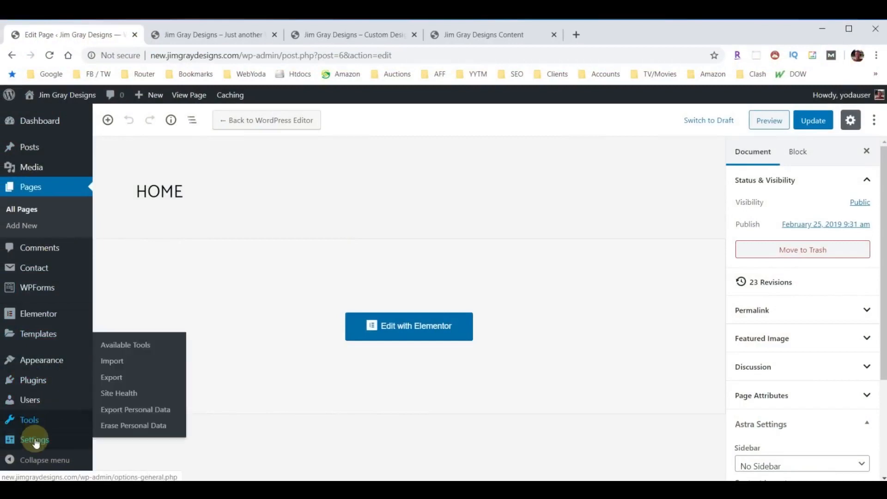
Uncheck 'Discourage search engines from indexing this site' in Reading settings and save
mouse_move(33, 439)
left_click(116, 351)
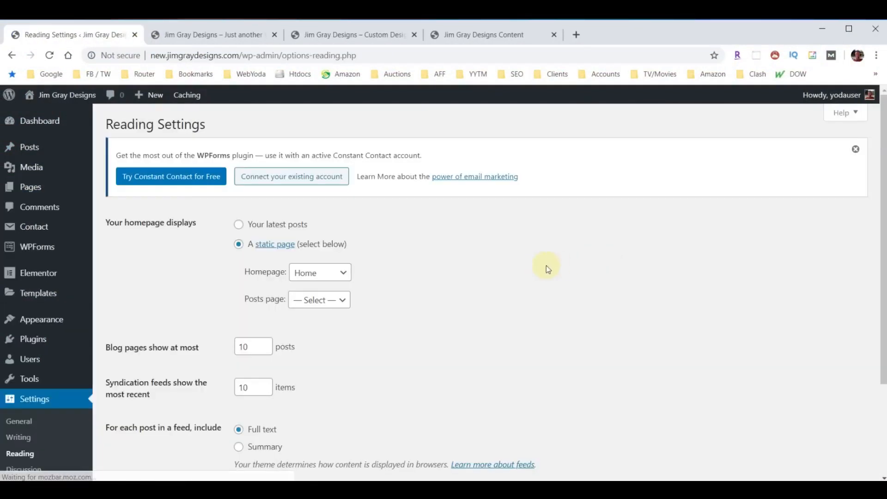
scroll(583, 256, "down", 3)
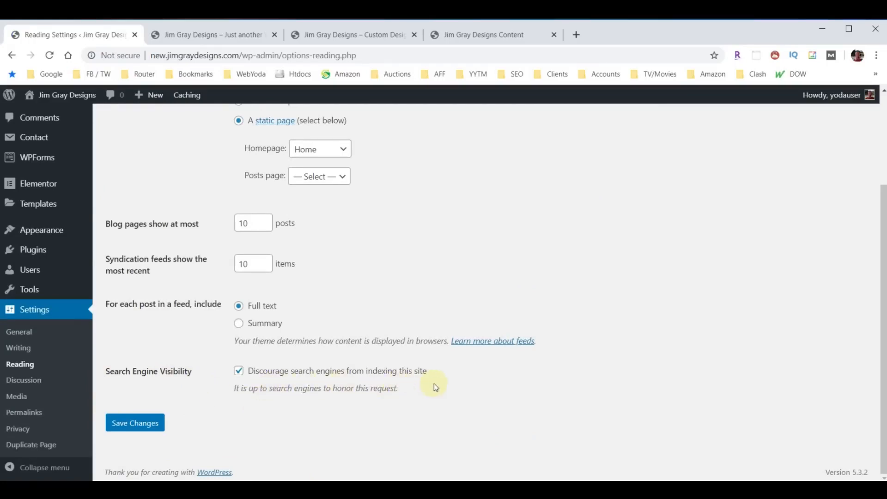
left_click(239, 371)
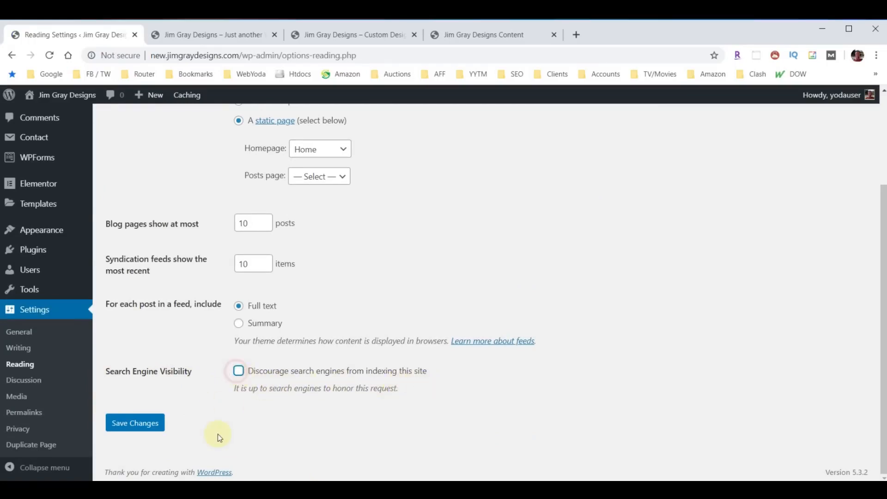
left_click(115, 428)
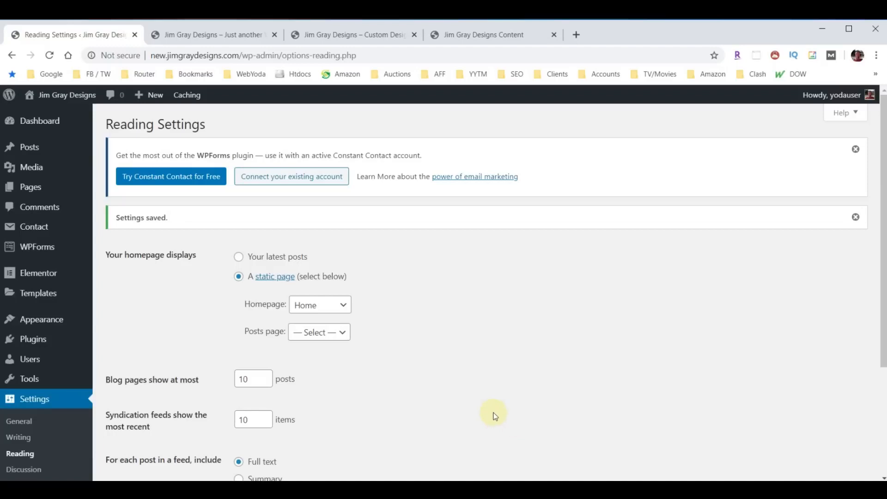
left_click(35, 342)
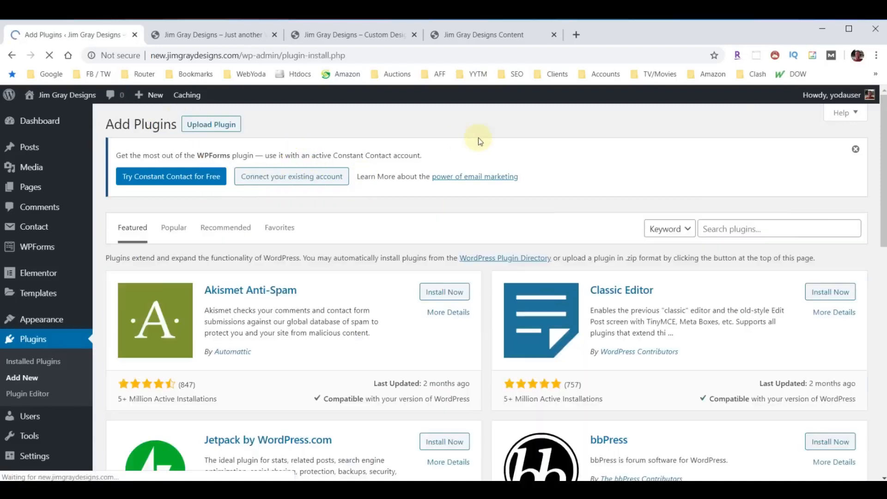
Search the plugin directory for 'Yoast', then install and activate Yoast SEO
left_click(738, 234)
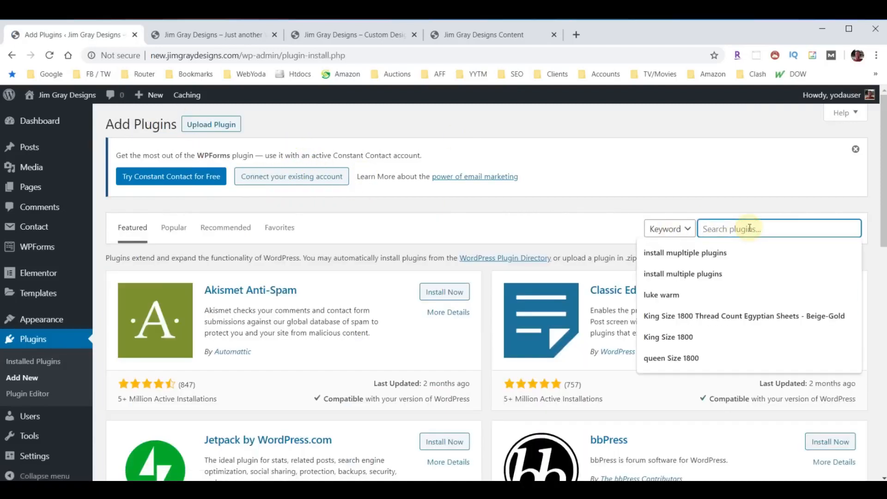
type("Yoast")
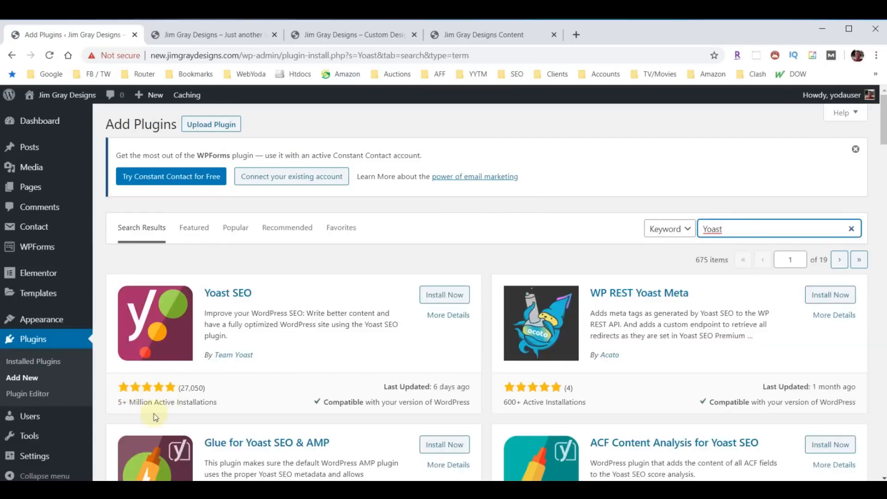
left_click(442, 295)
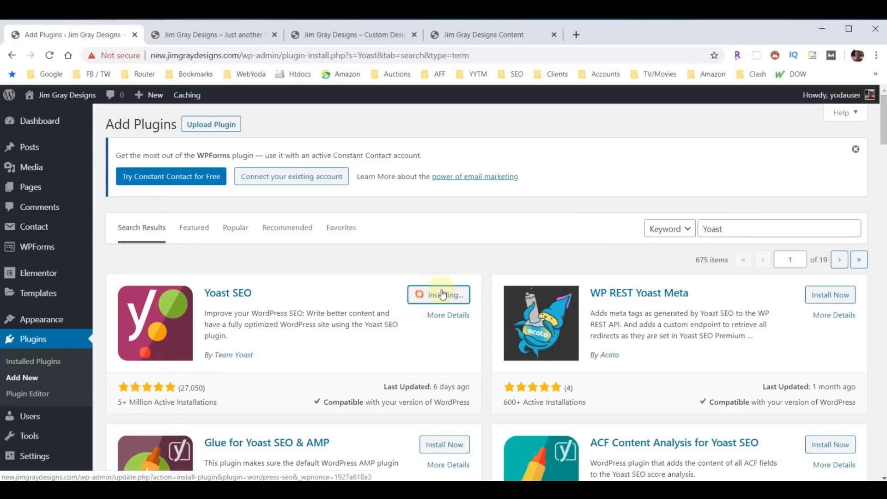
left_click(442, 294)
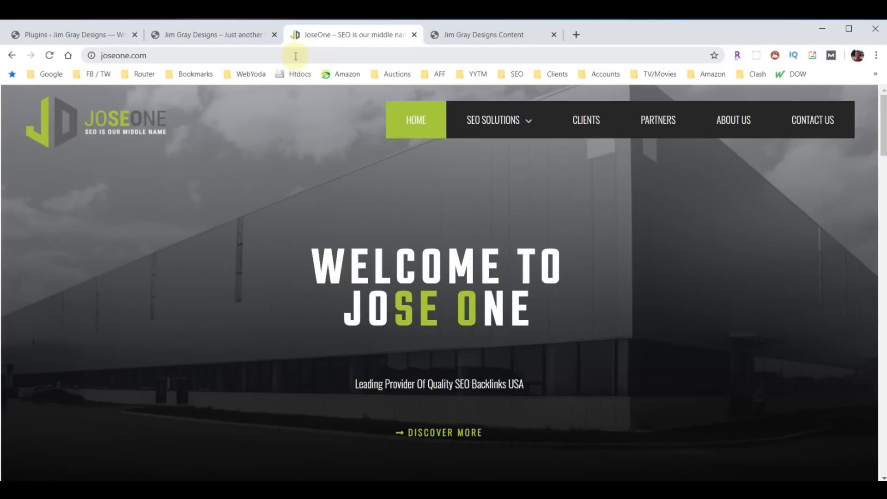
Go to SEO Basics under SEO Solutions and scroll through its sections
left_click(519, 130)
left_click(477, 153)
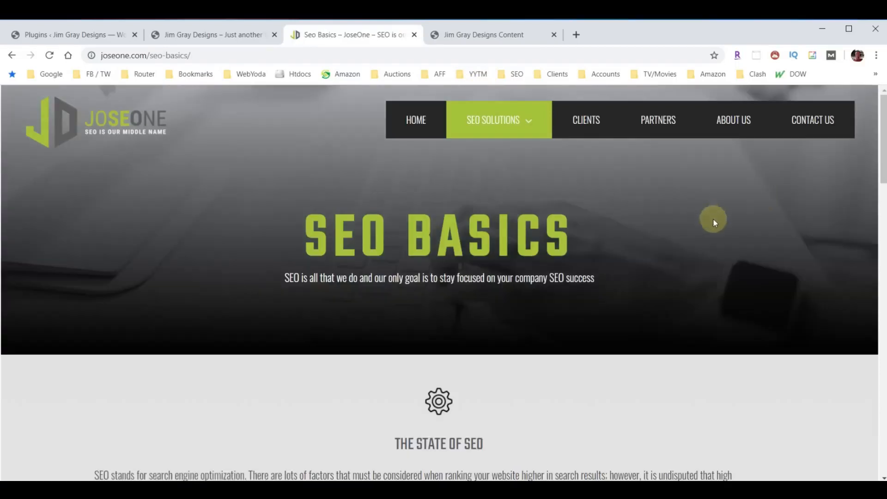
scroll(712, 231, "down", 12)
scroll(707, 261, "down", 12)
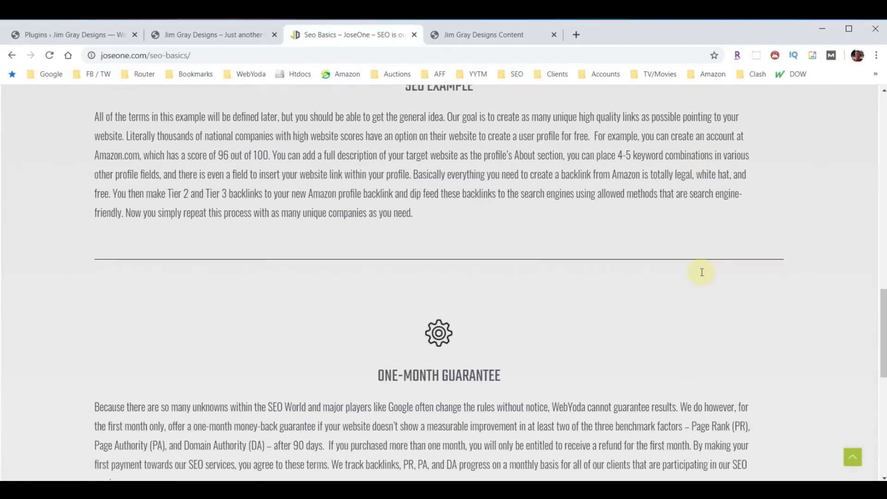
scroll(686, 307, "up", 7)
scroll(684, 311, "up", 12)
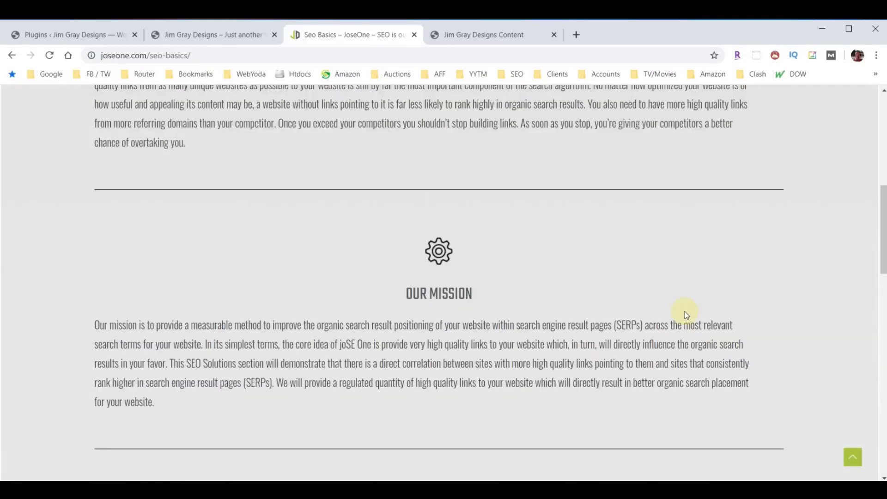